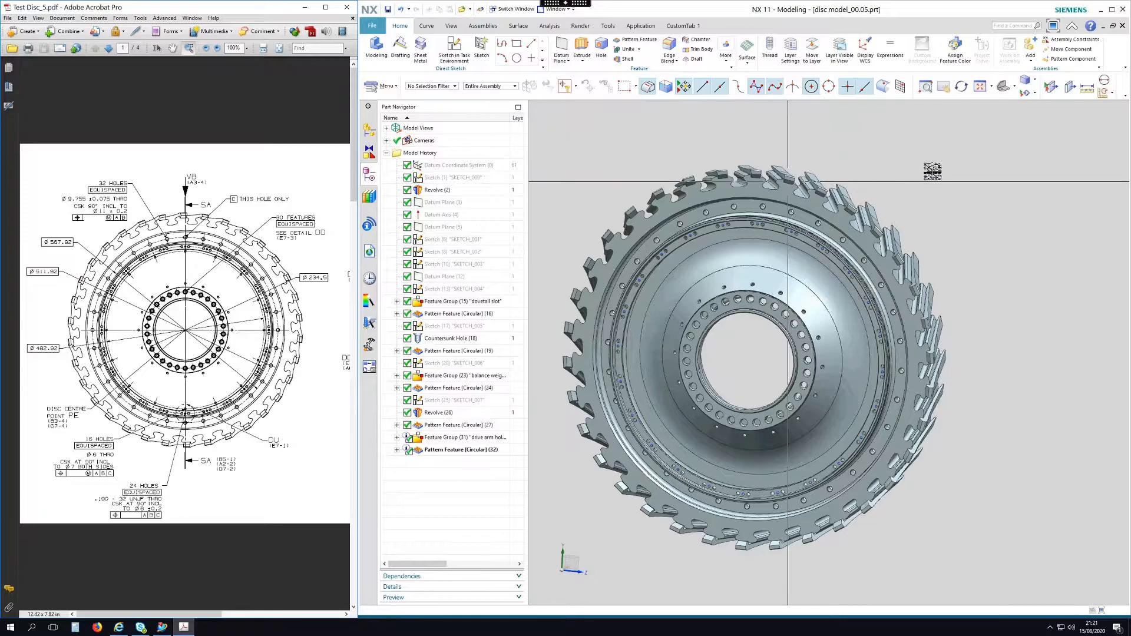
click(946, 167)
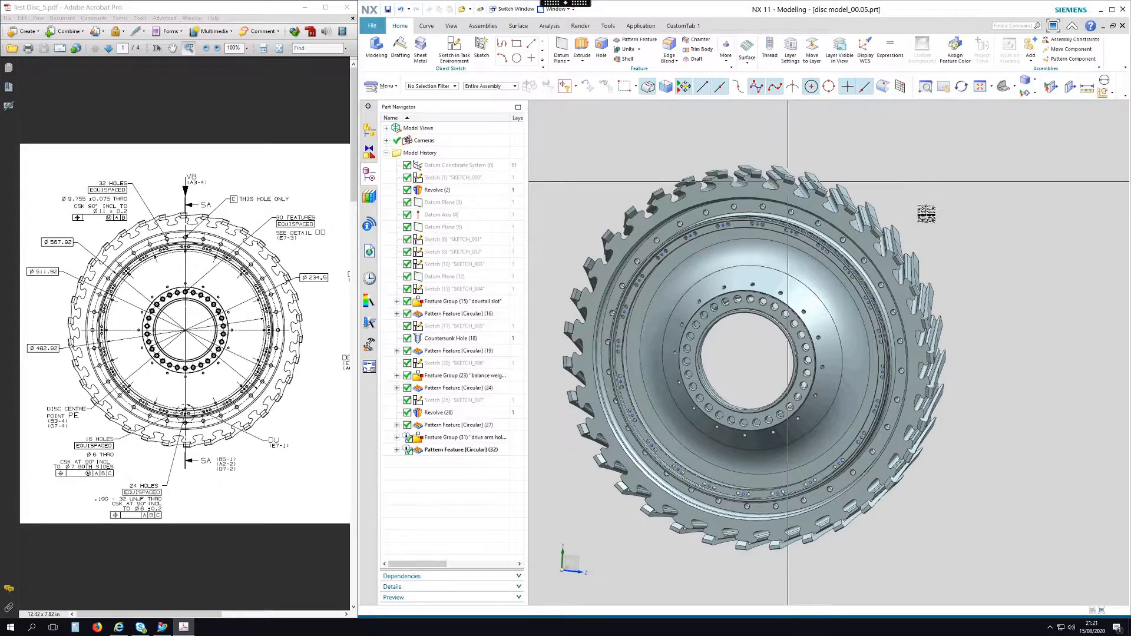
mouse_move(932, 209)
middle_down()
mouse_move(911, 212)
mouse_move(937, 210)
middle_up()
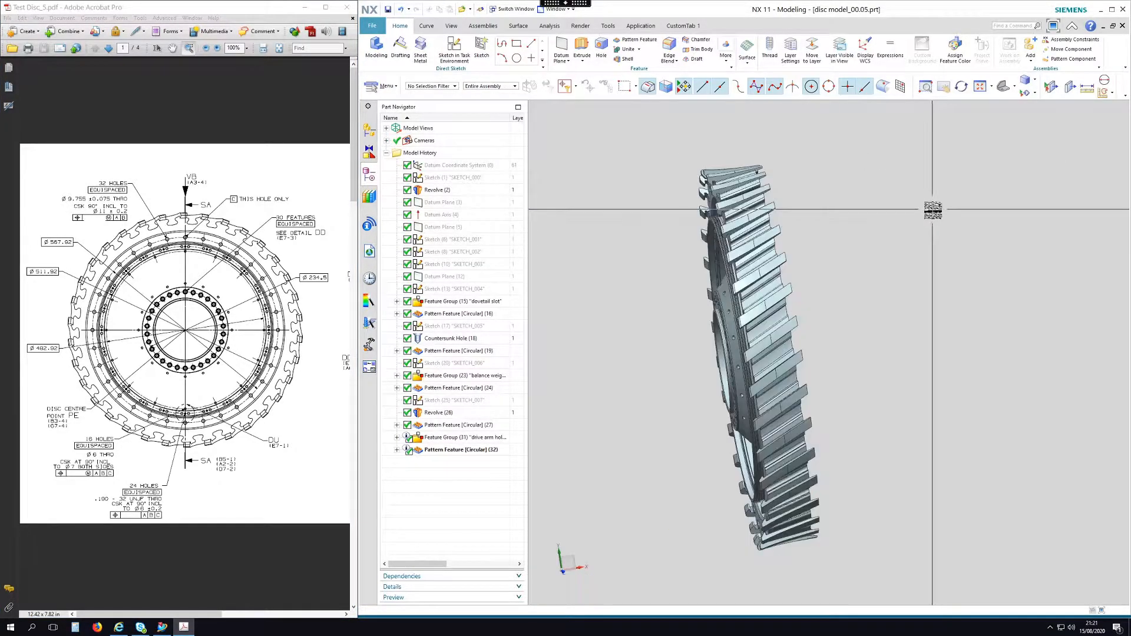
middle_drag(861, 224, 924, 217)
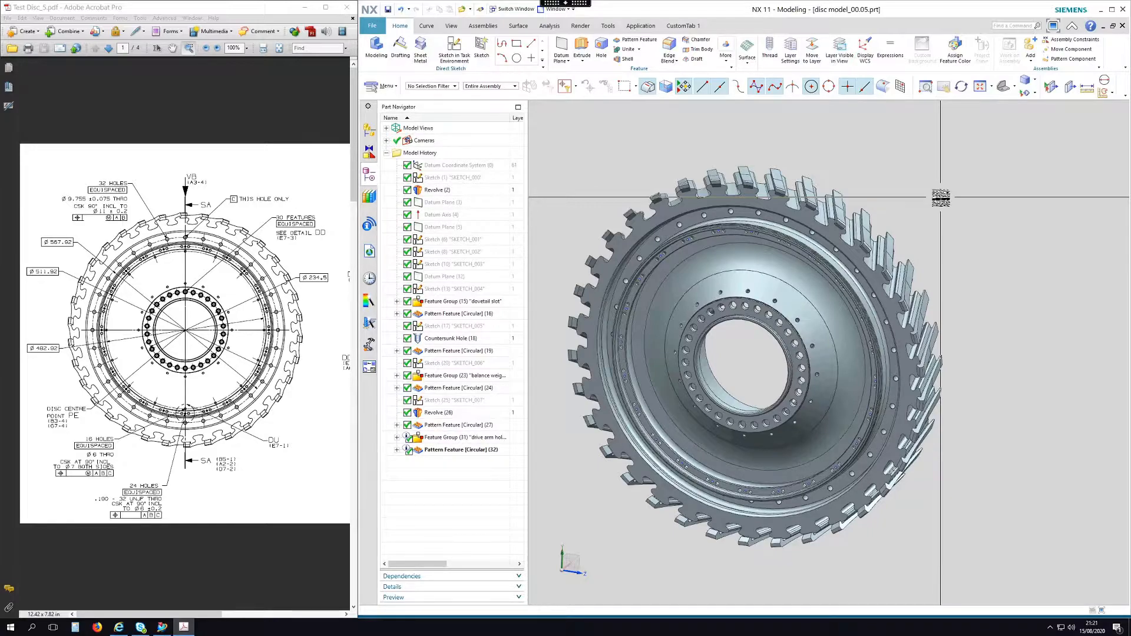
- Switch the displayed part to BORDER.prt and enlarge the graphics area by narrowing the Part Navigator
click(556, 9)
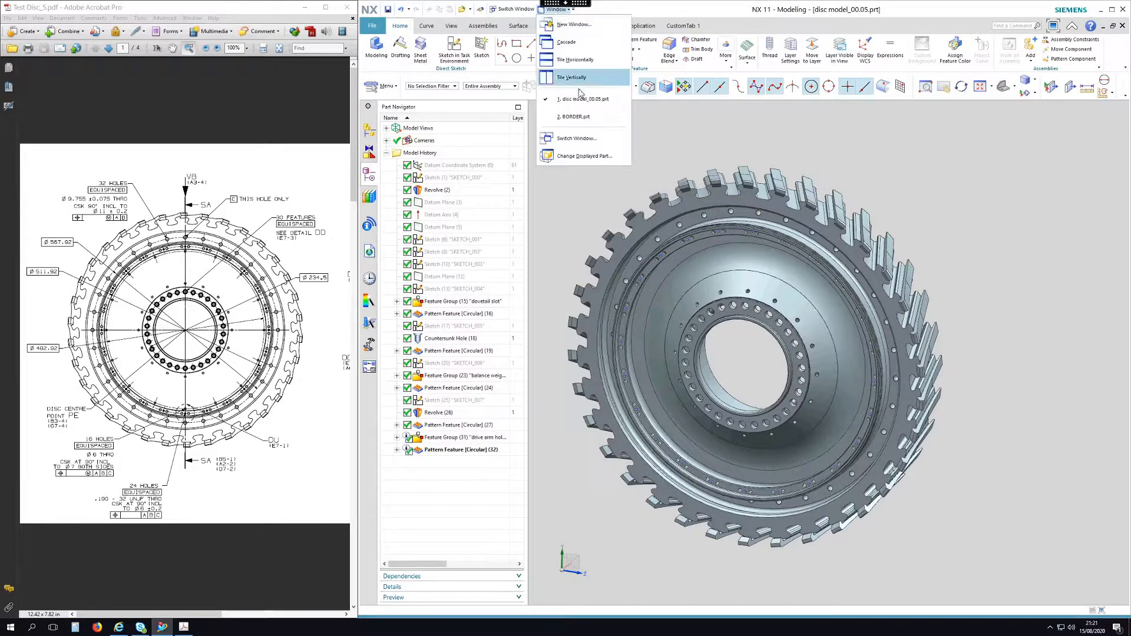
click(575, 118)
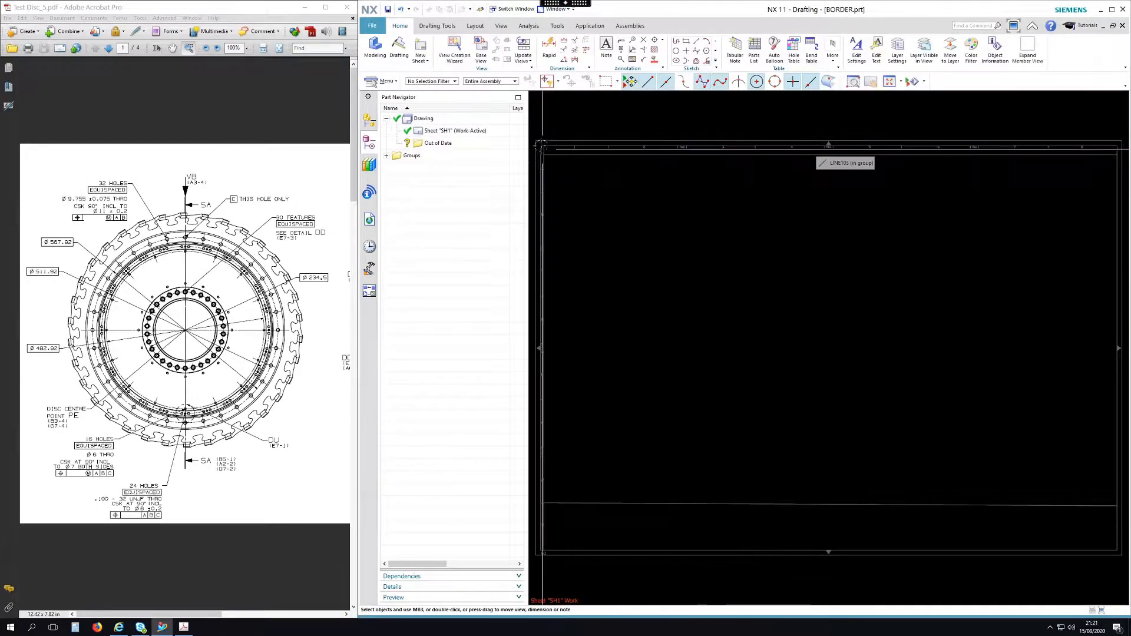
drag(528, 168, 498, 168)
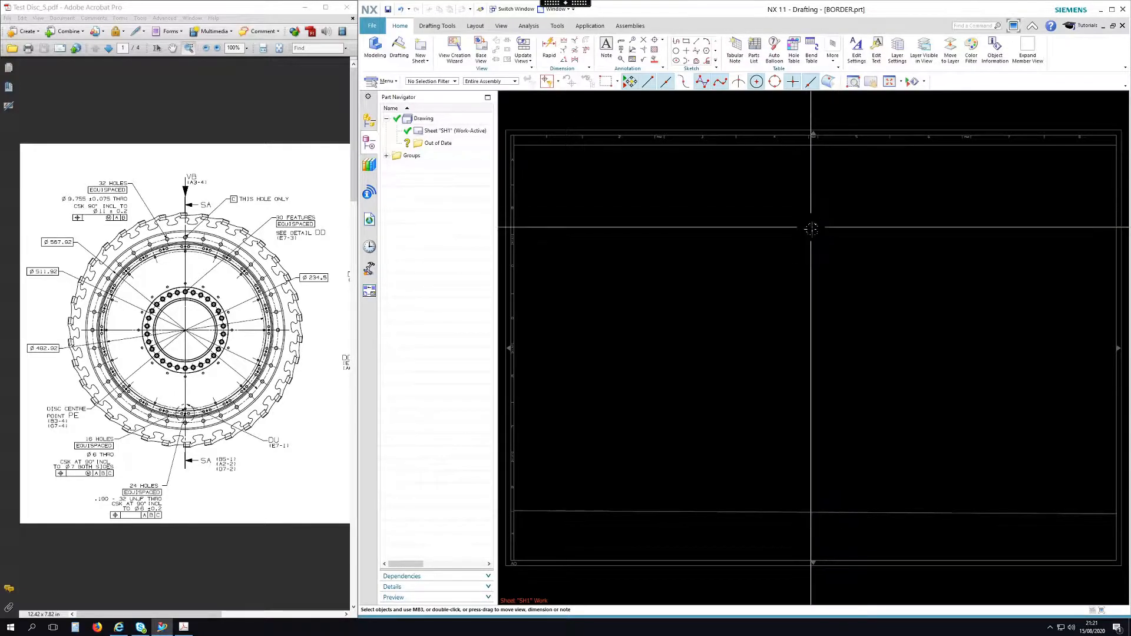
- Save the border part under the new file name disc drawing_00.01 in the NX training folder
click(373, 26)
mouse_move(406, 84)
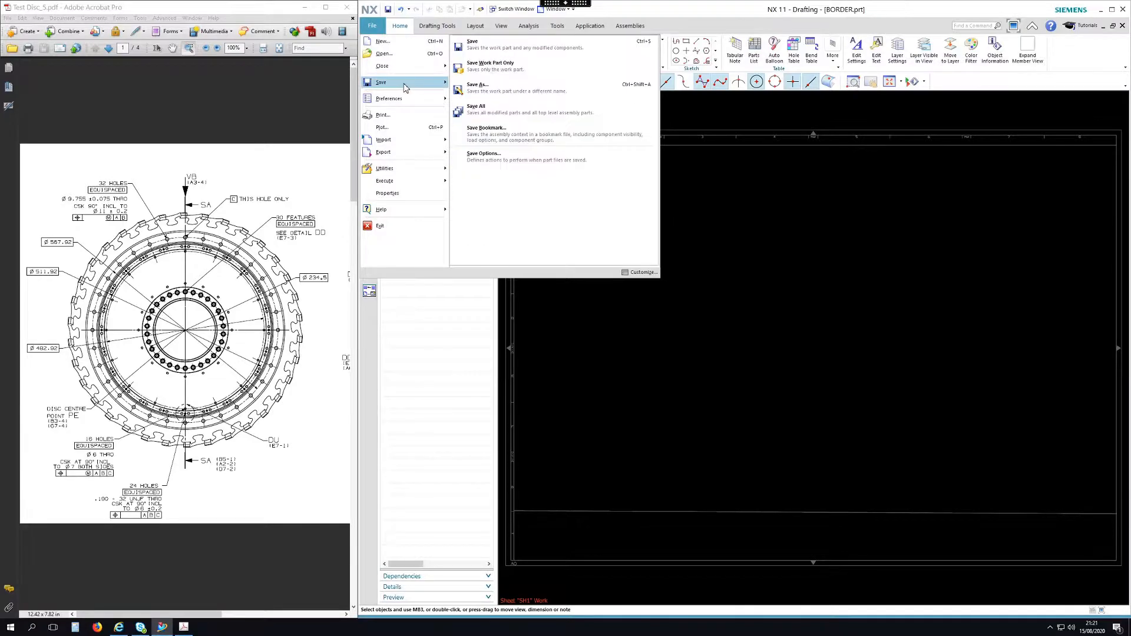
click(513, 89)
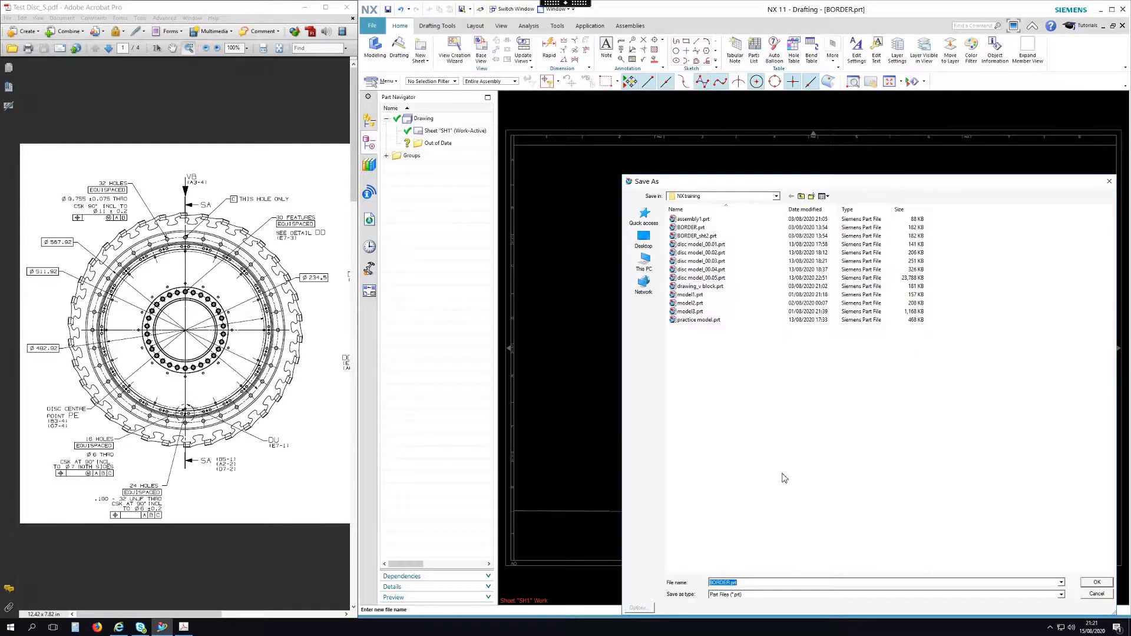
text(di)
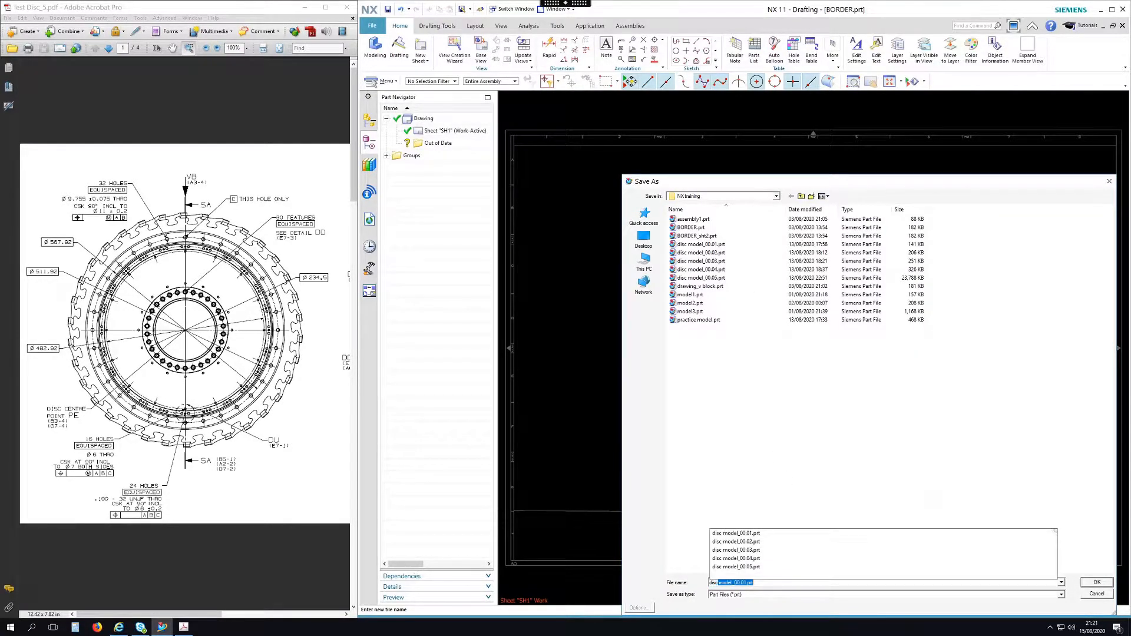
text(sc drawing_00.01)
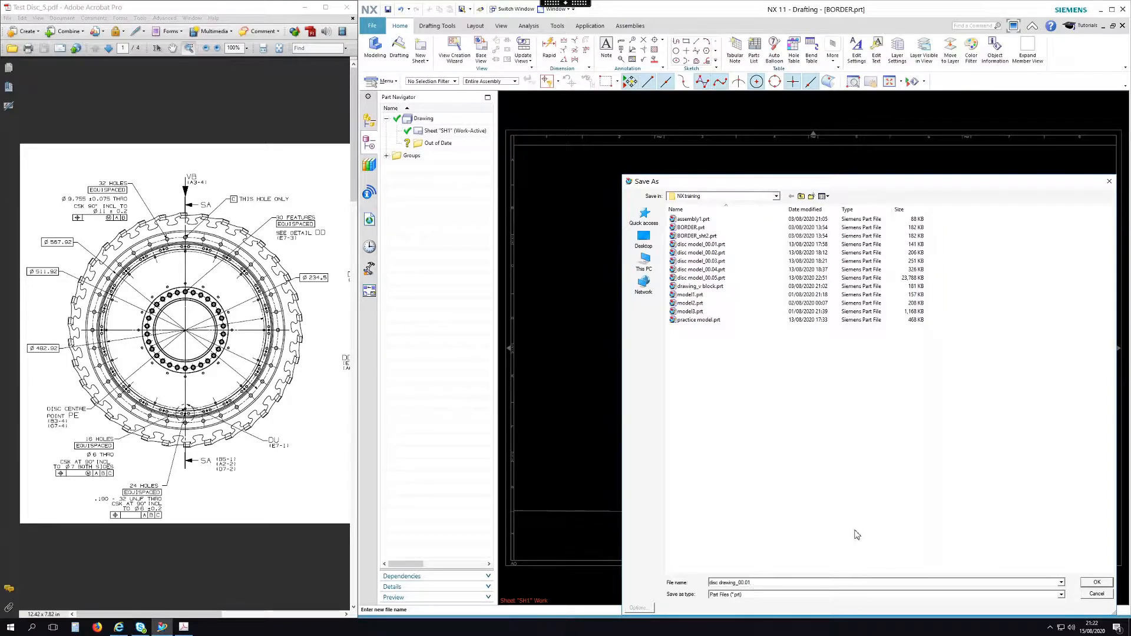
click(1097, 583)
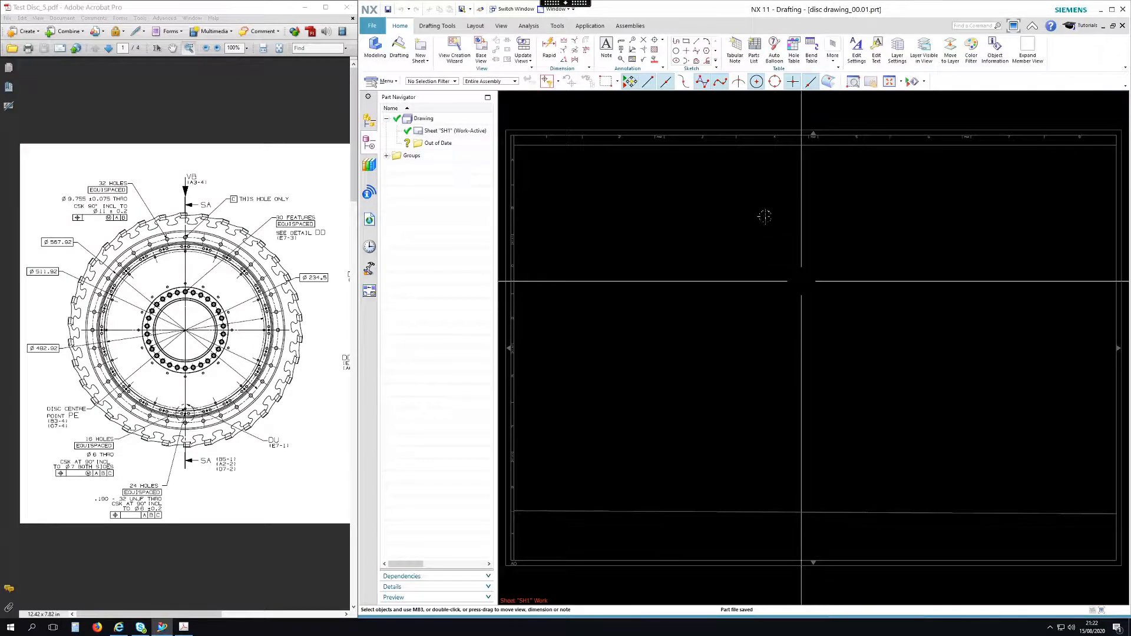
click(554, 10)
mouse_move(576, 124)
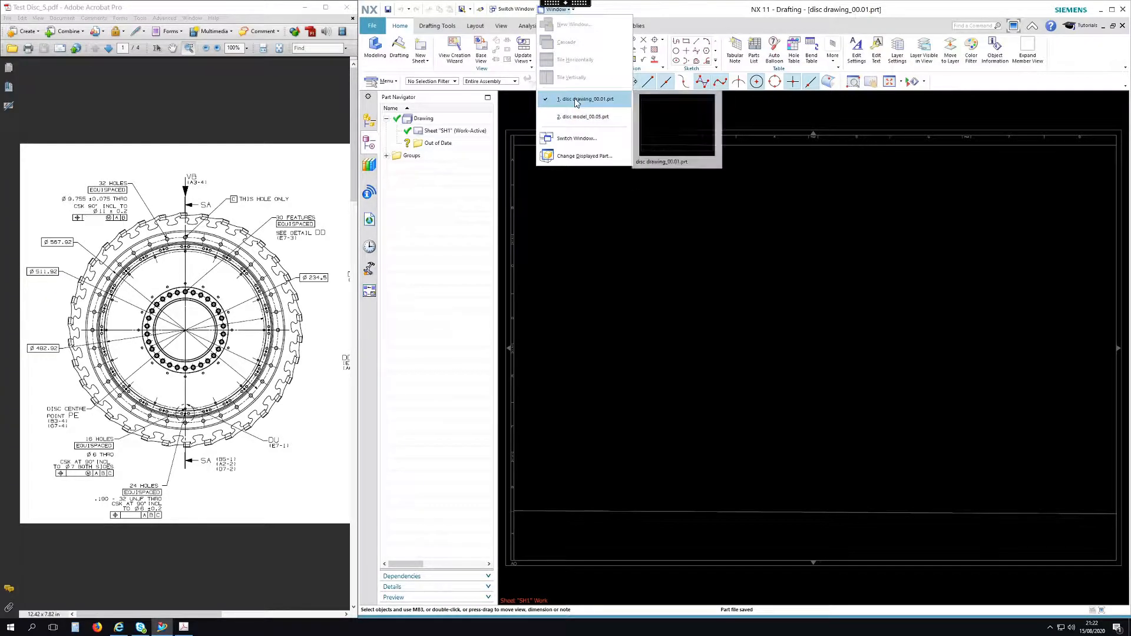
click(632, 267)
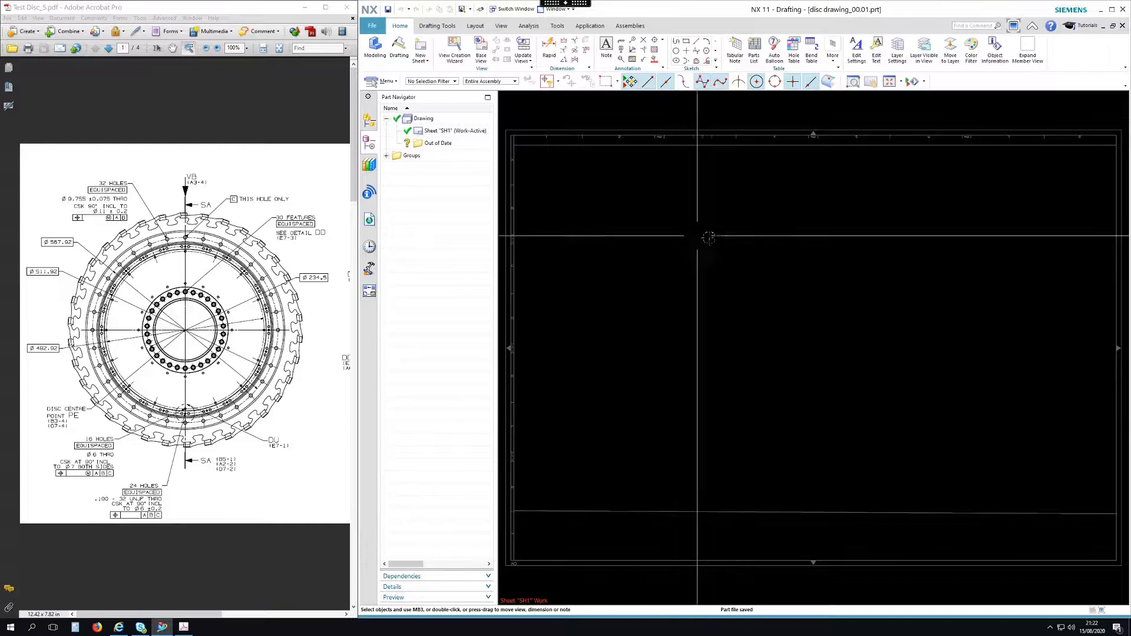
- Change the drawing part from the Drafting application to Modeling
click(628, 26)
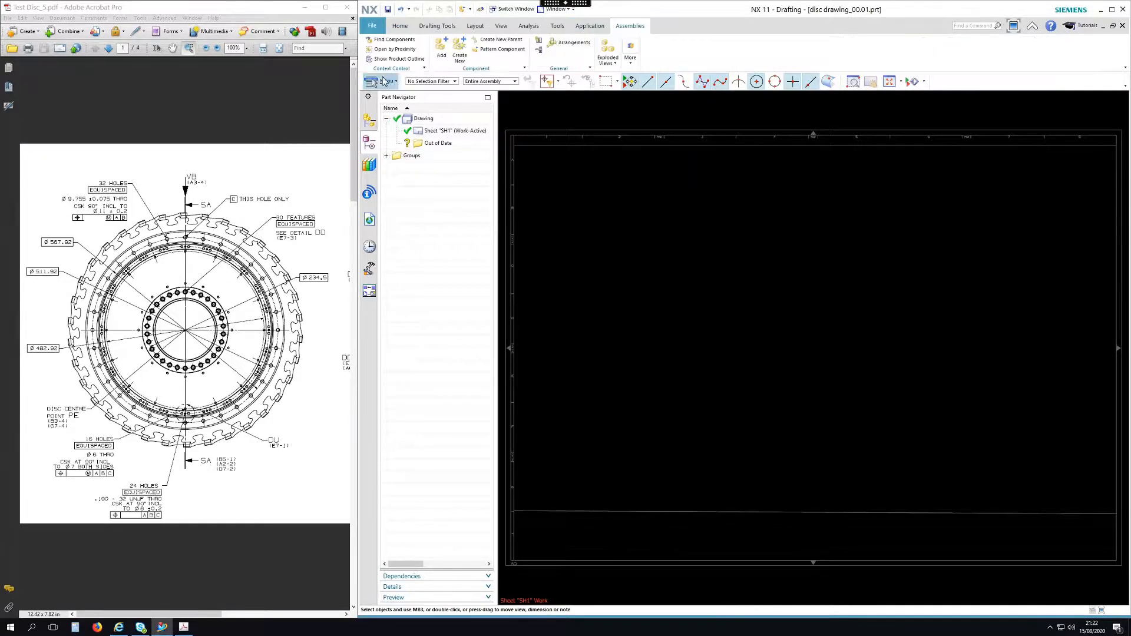
click(401, 26)
click(401, 52)
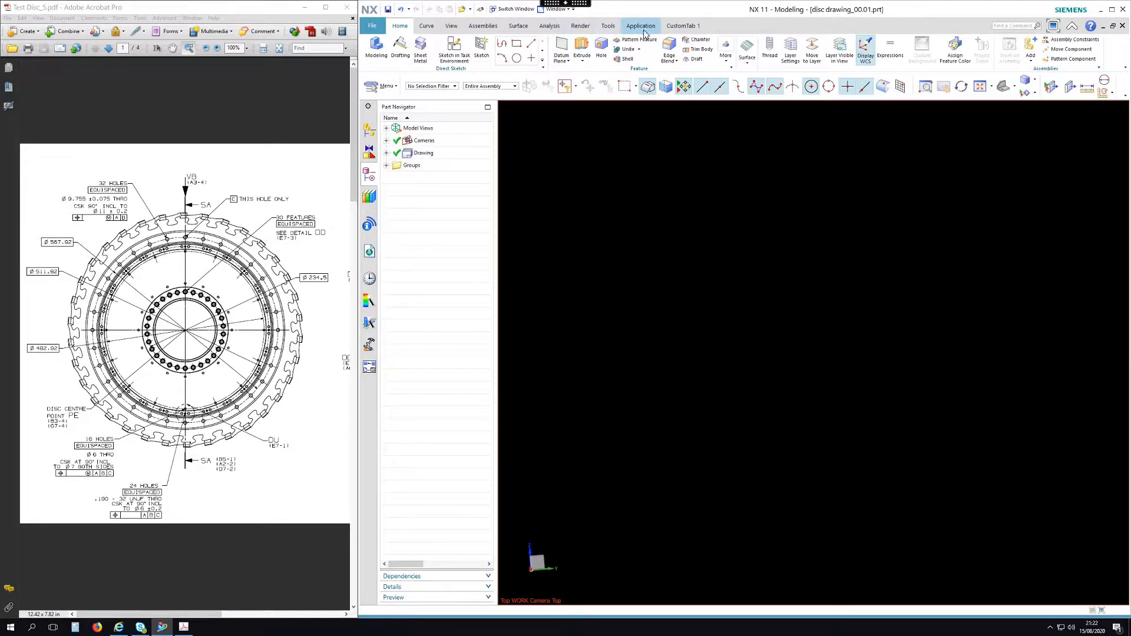
- Add disc model_00.05.prt as a component positioned at the Absolute Origin, and inspect it from both sides
click(483, 26)
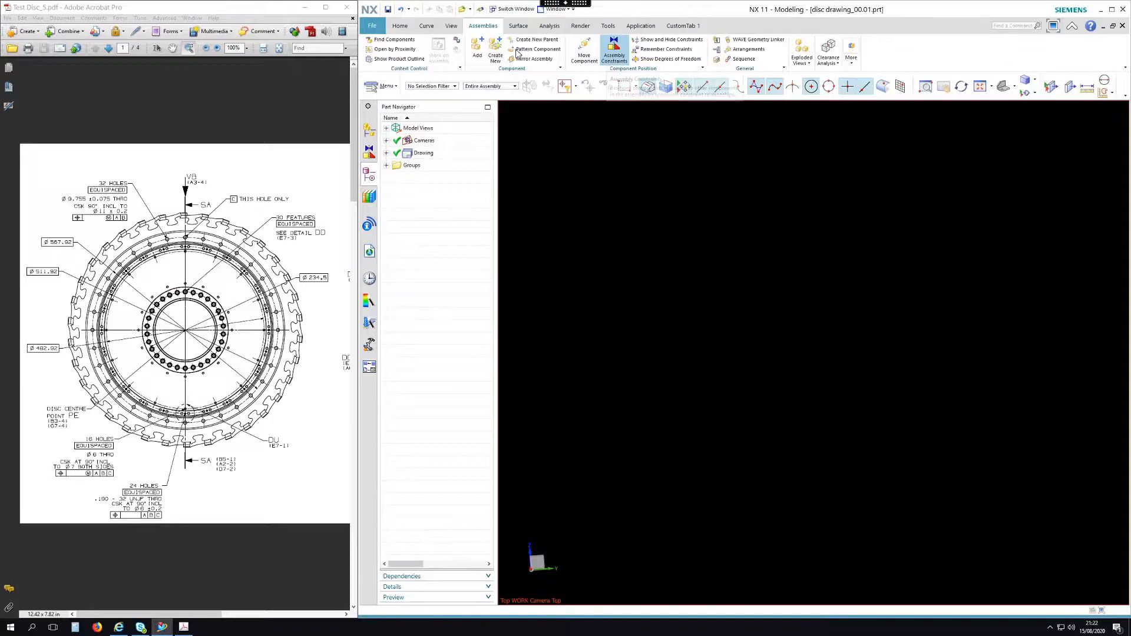
click(477, 48)
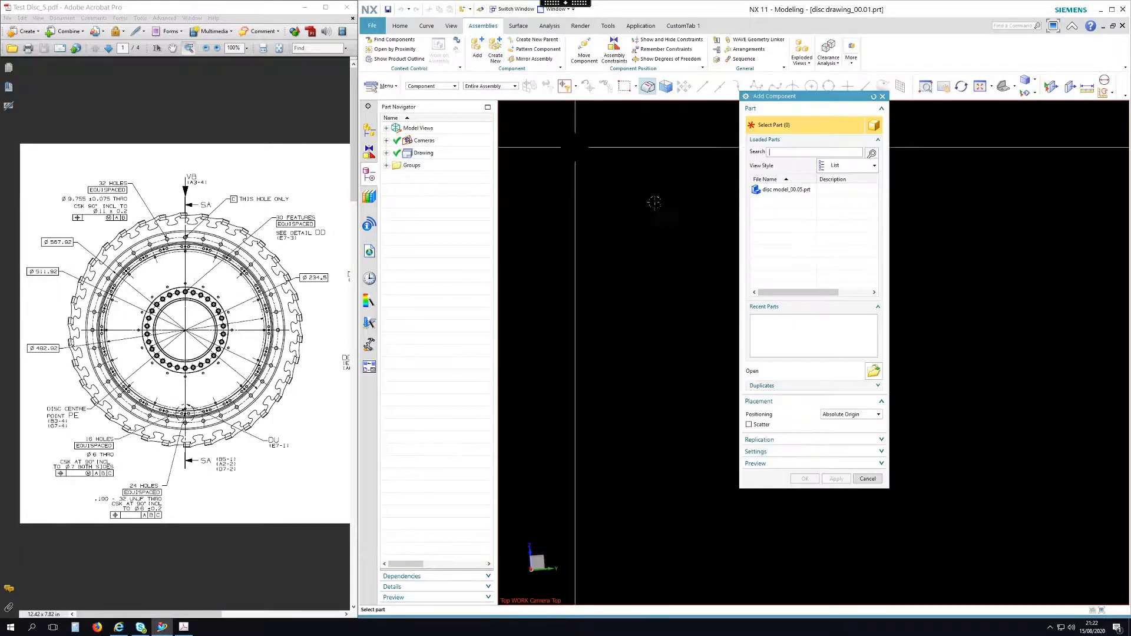
click(790, 190)
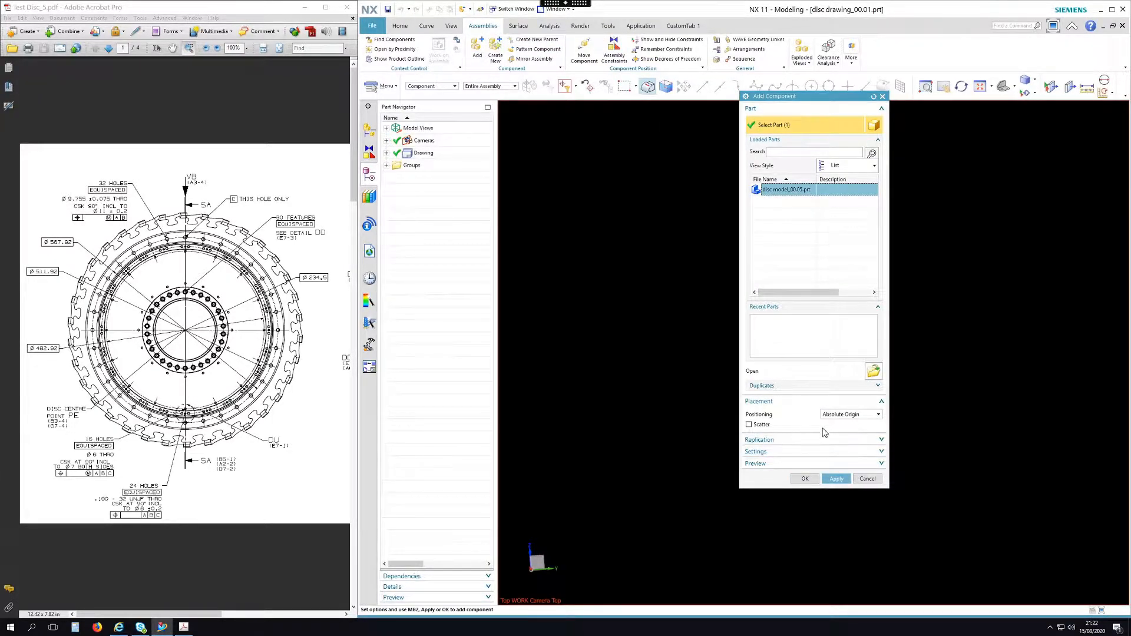
click(805, 478)
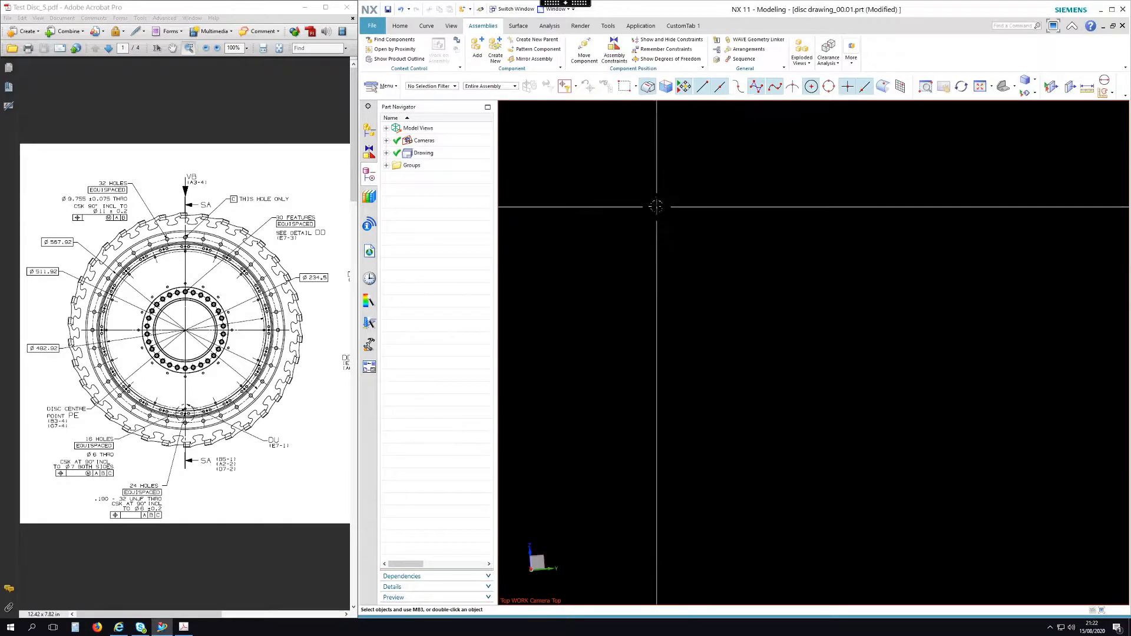
right_click(655, 195)
click(686, 218)
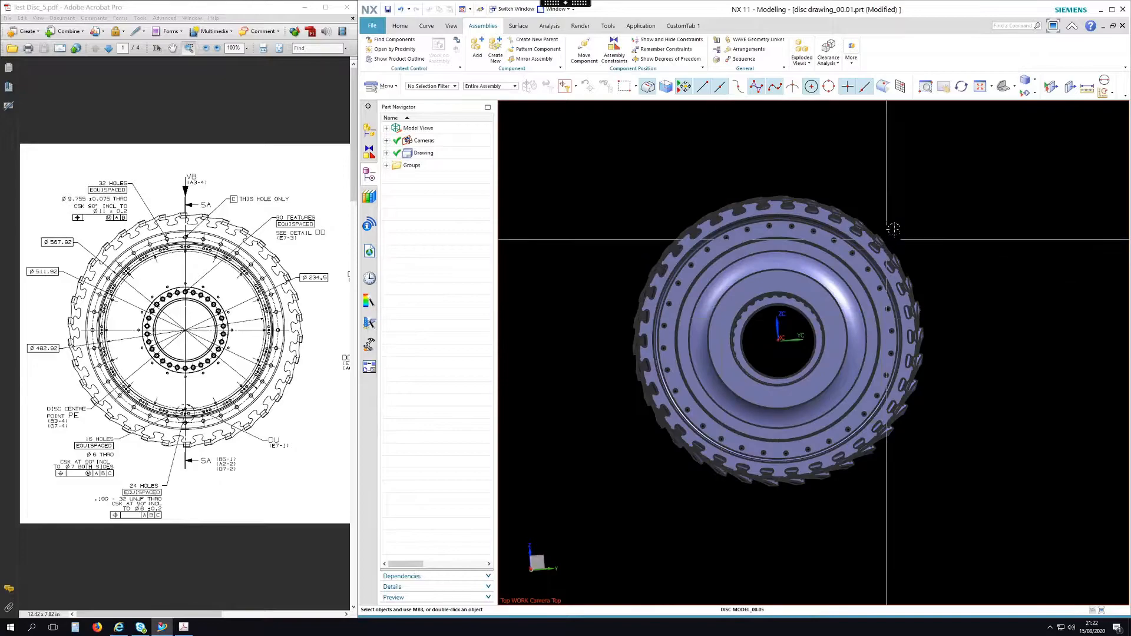
middle_drag(945, 203, 914, 212)
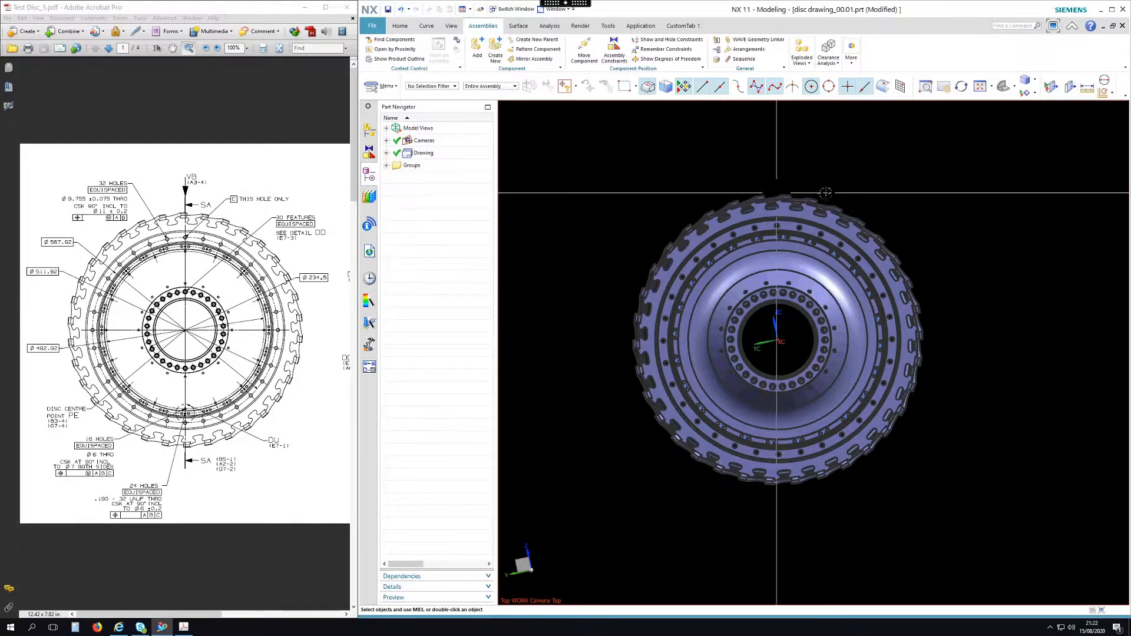
middle_drag(889, 161, 880, 203)
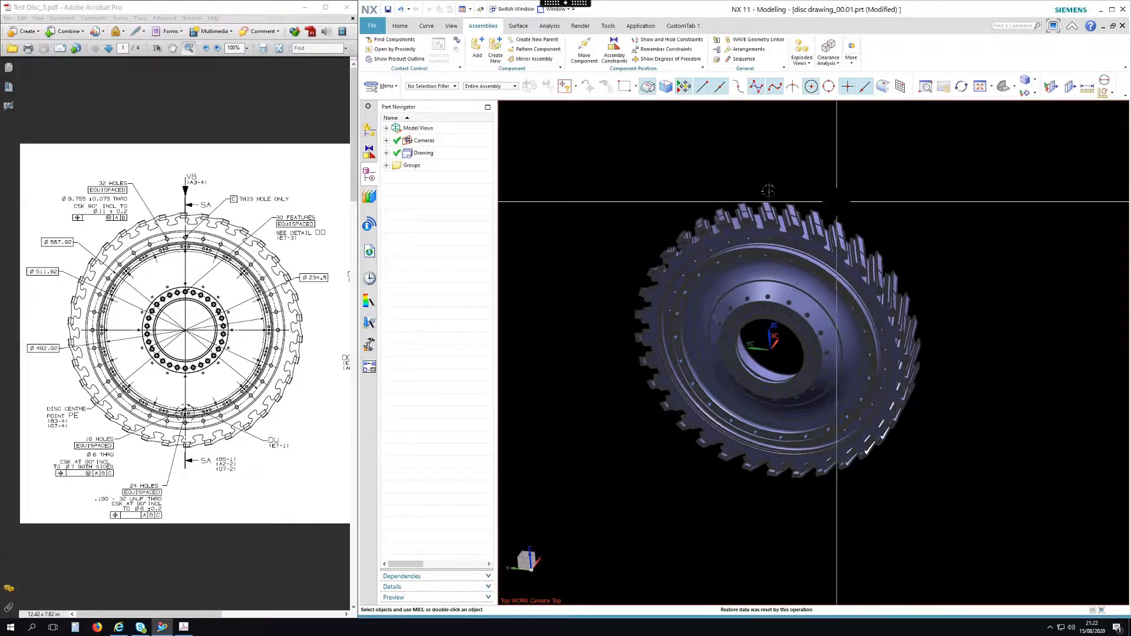
- Return to the Drafting application and dismiss the View Creation Wizard without creating any views
click(401, 27)
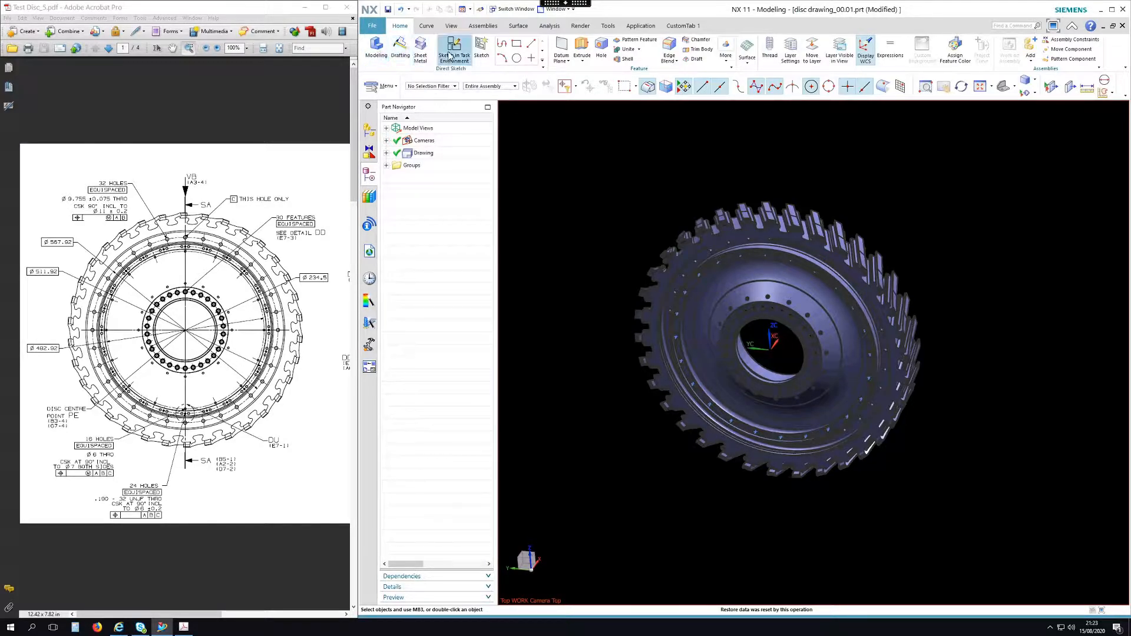
click(641, 26)
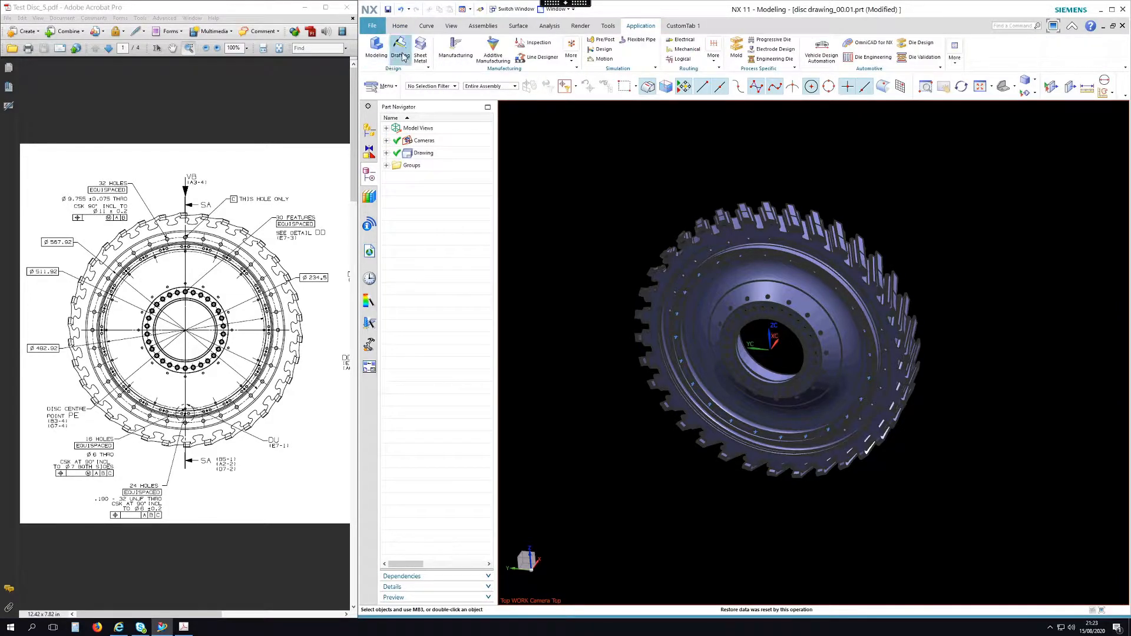
click(403, 28)
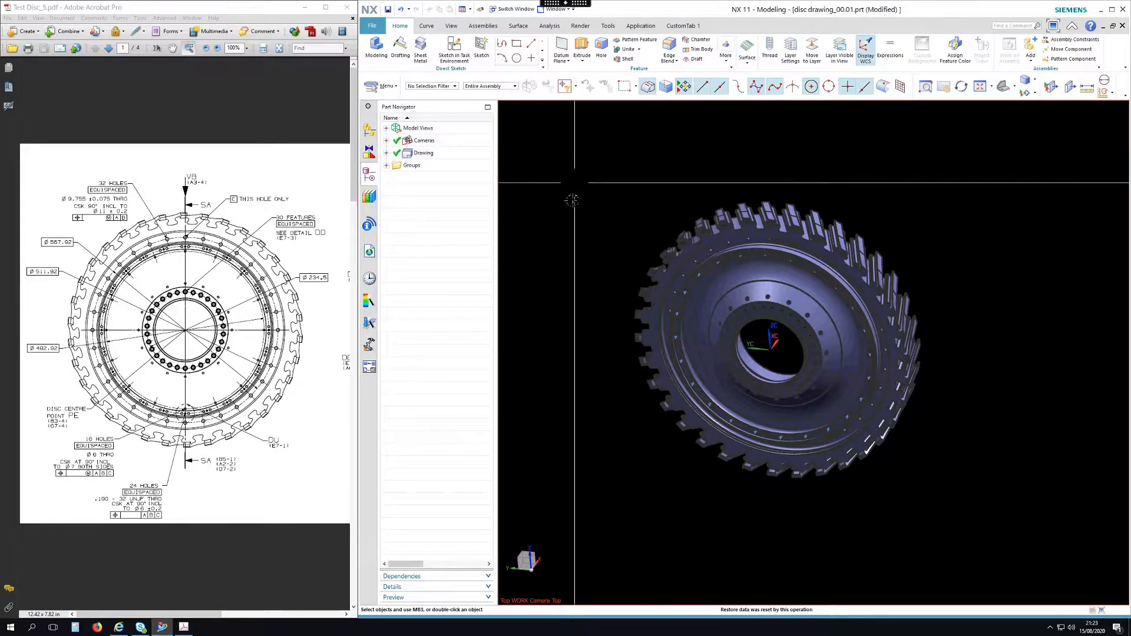
click(400, 47)
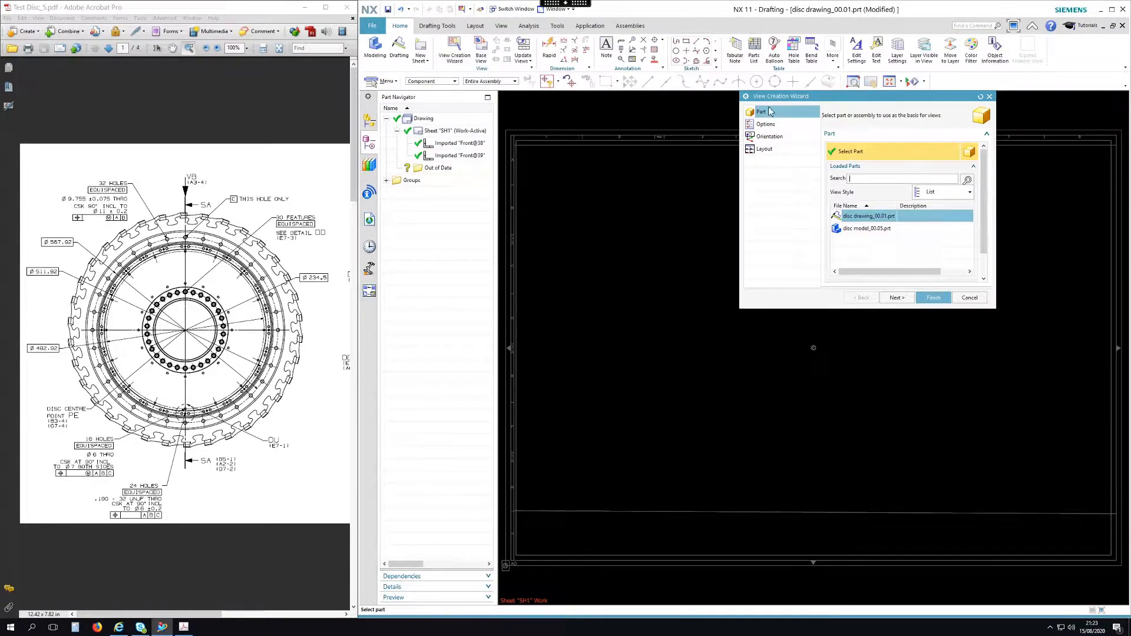
click(970, 298)
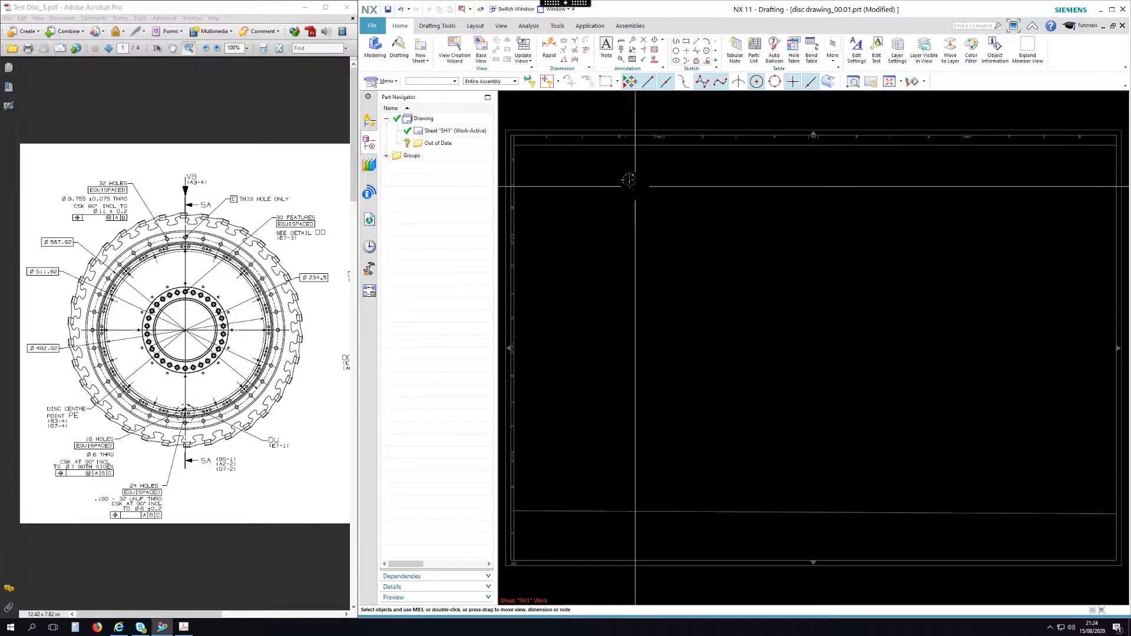
- Place a base view of the disc using the Right model view at 1:2 scale in the sheet's left half, without adding projected views
click(482, 51)
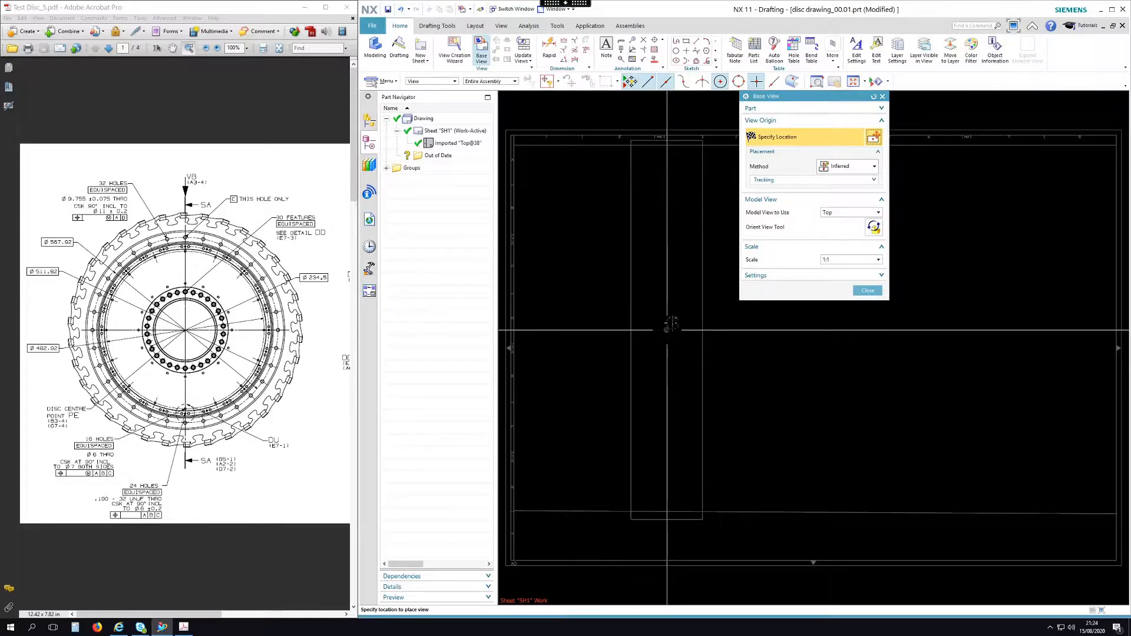
click(847, 213)
click(847, 229)
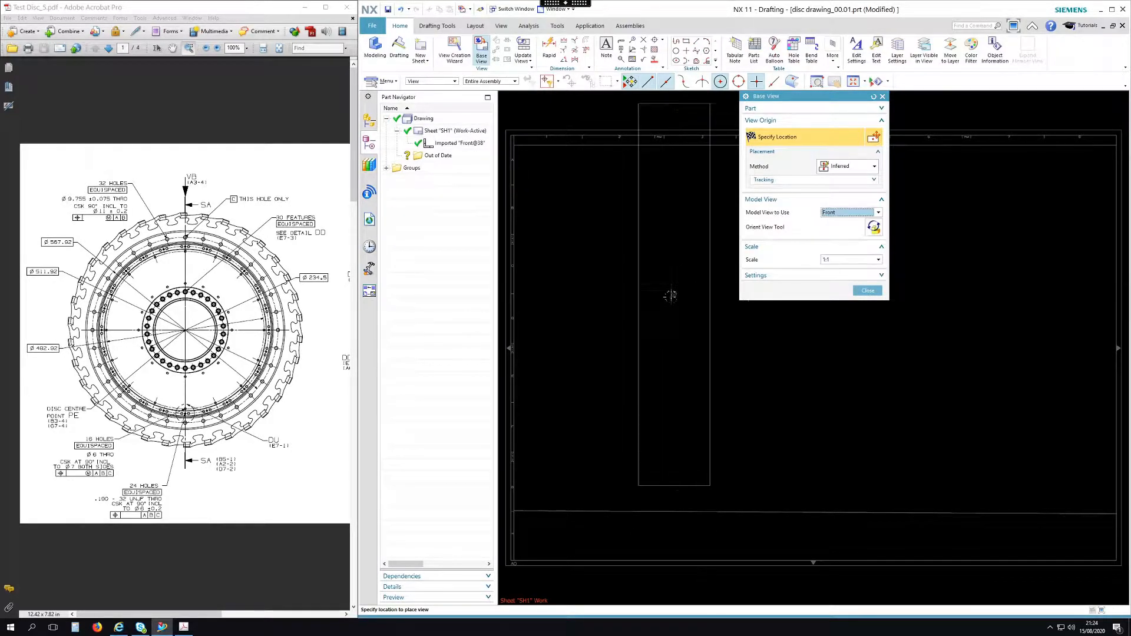
click(840, 214)
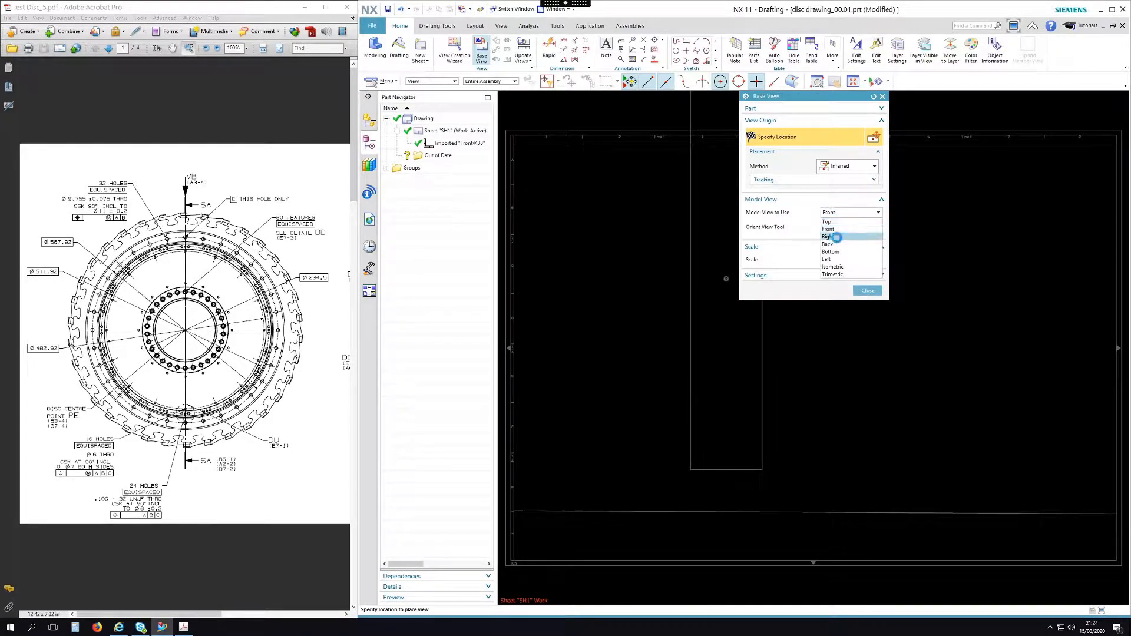
click(842, 238)
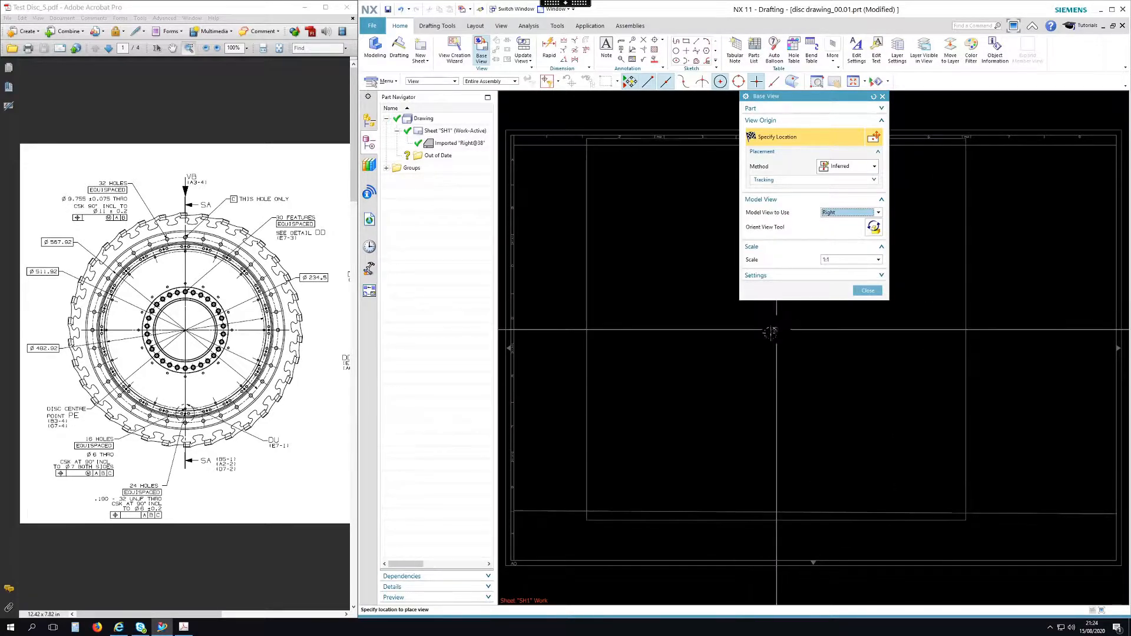
click(841, 262)
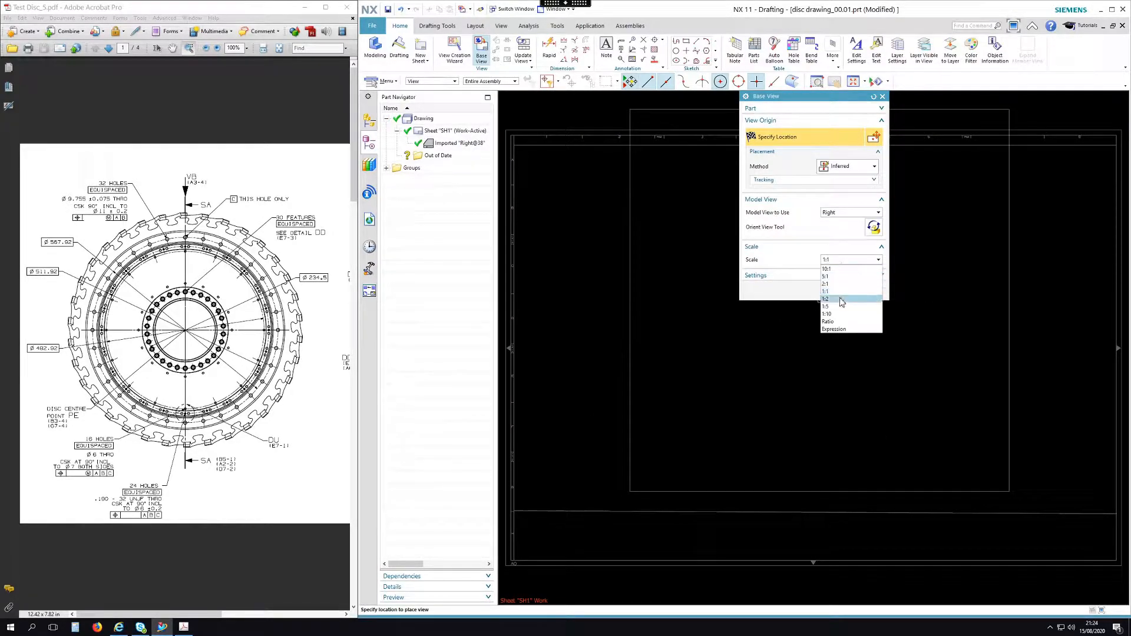
click(841, 299)
click(671, 315)
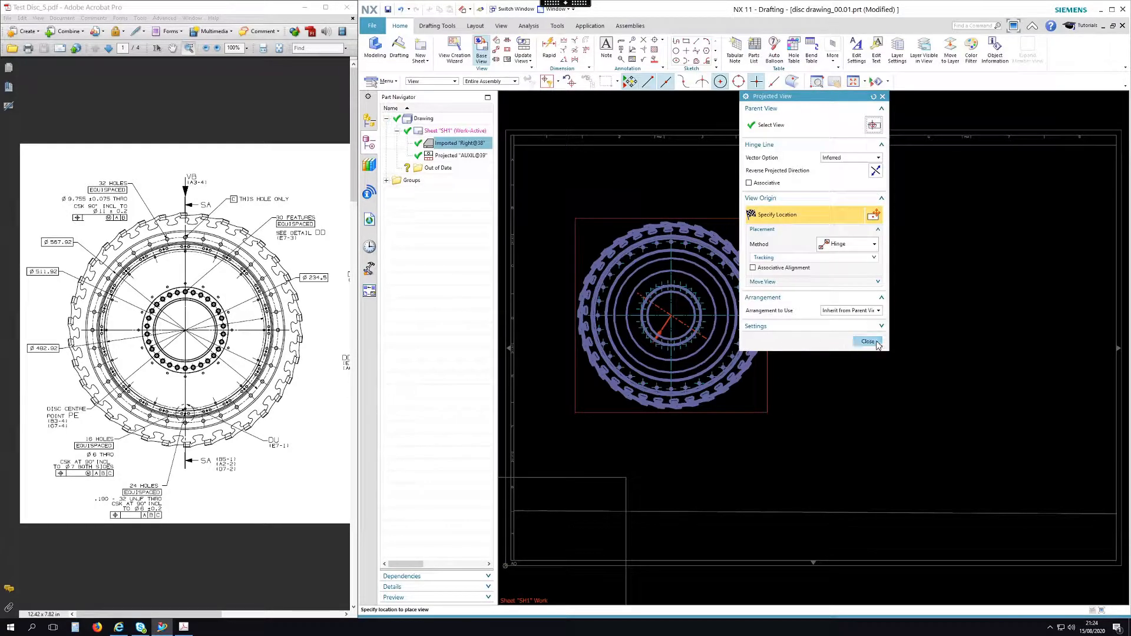
click(868, 341)
scroll(692, 162, up, 3)
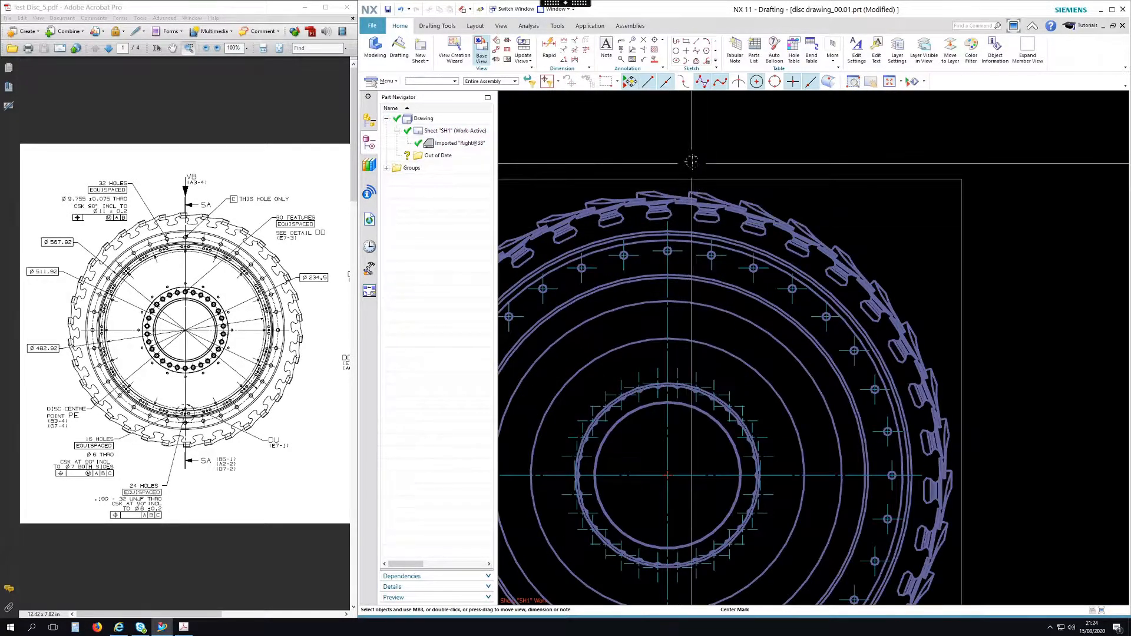
scroll(692, 162, up, 3)
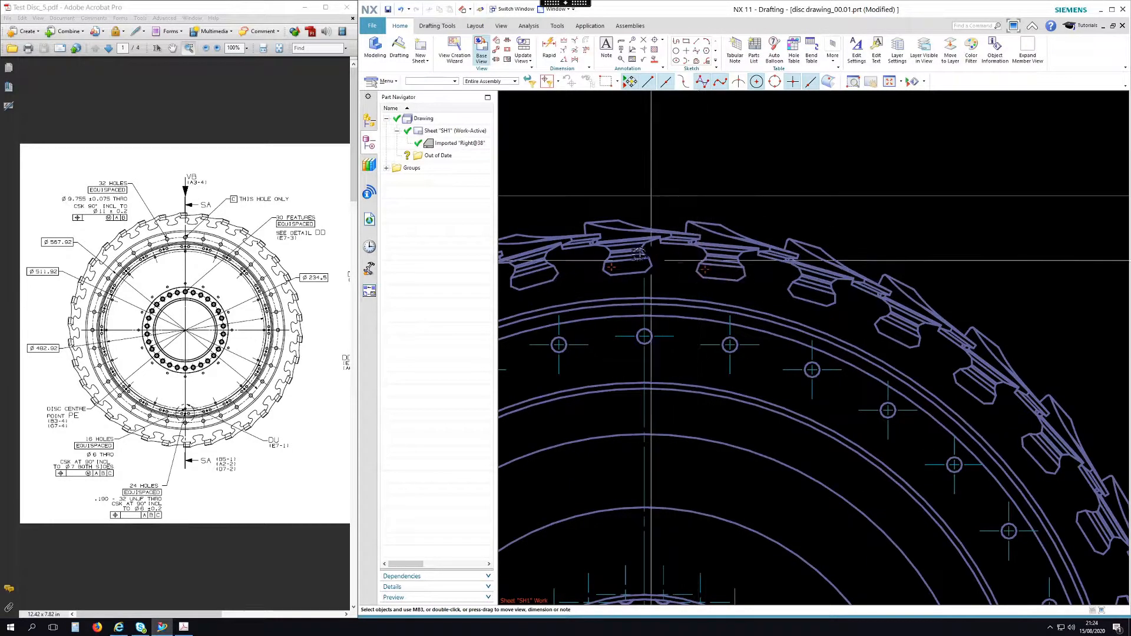
- Place a projected side view of the disc horizontally aligned to the right of the base view
scroll(662, 202, down, 6)
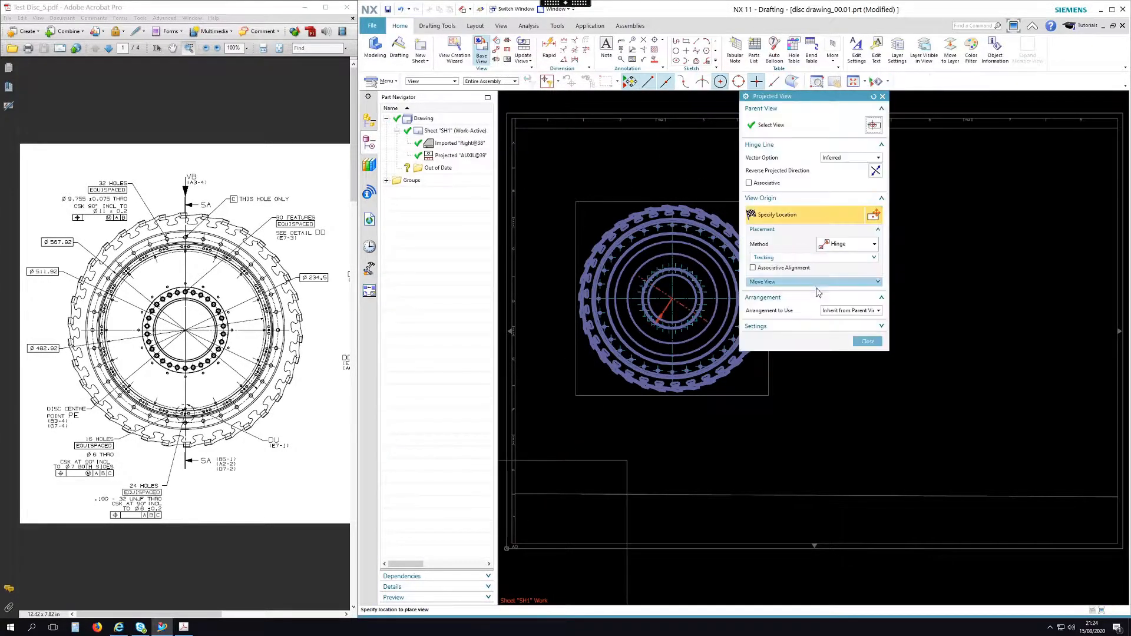
drag(812, 101, 990, 266)
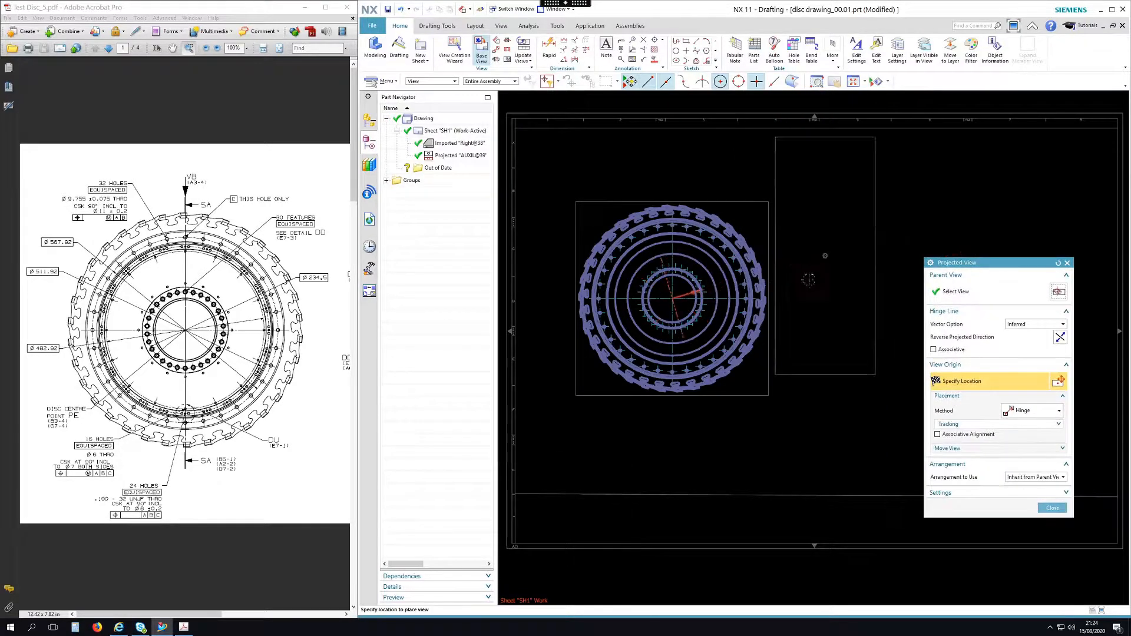
click(810, 291)
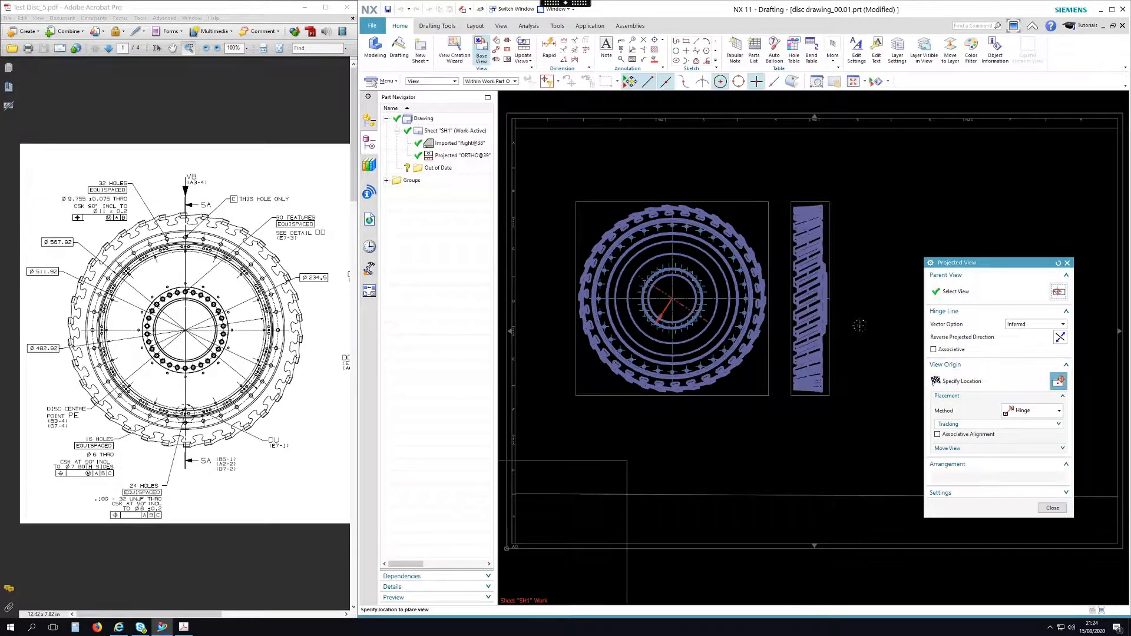
click(1050, 507)
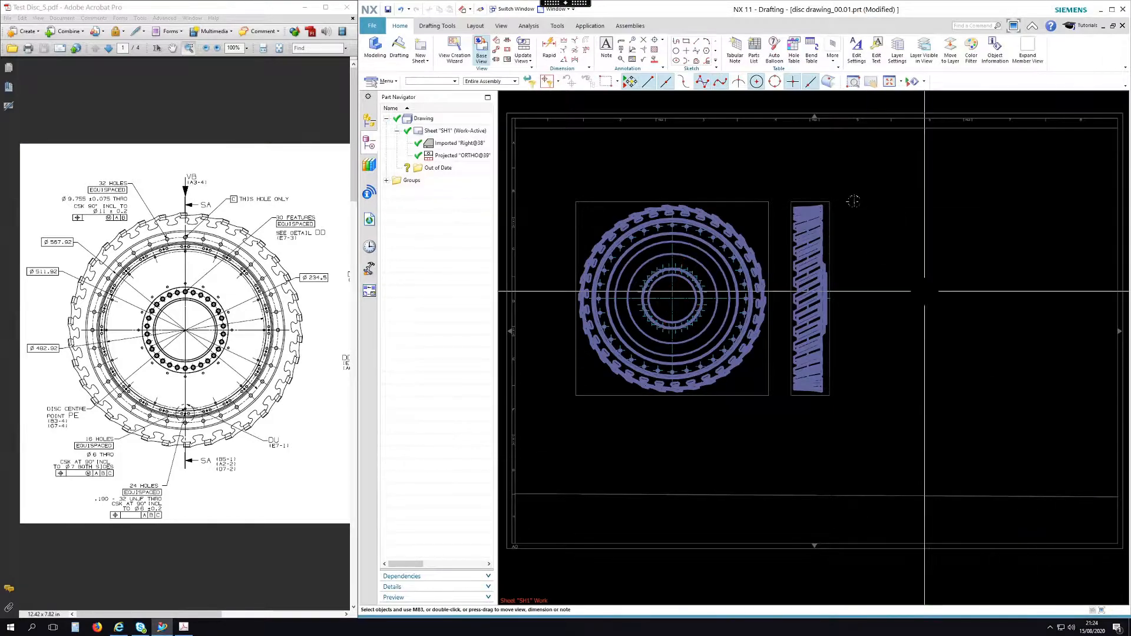
- Project the disc's opposite face from the side view and position that view farther right on the sheet, clear of the side view
click(826, 200)
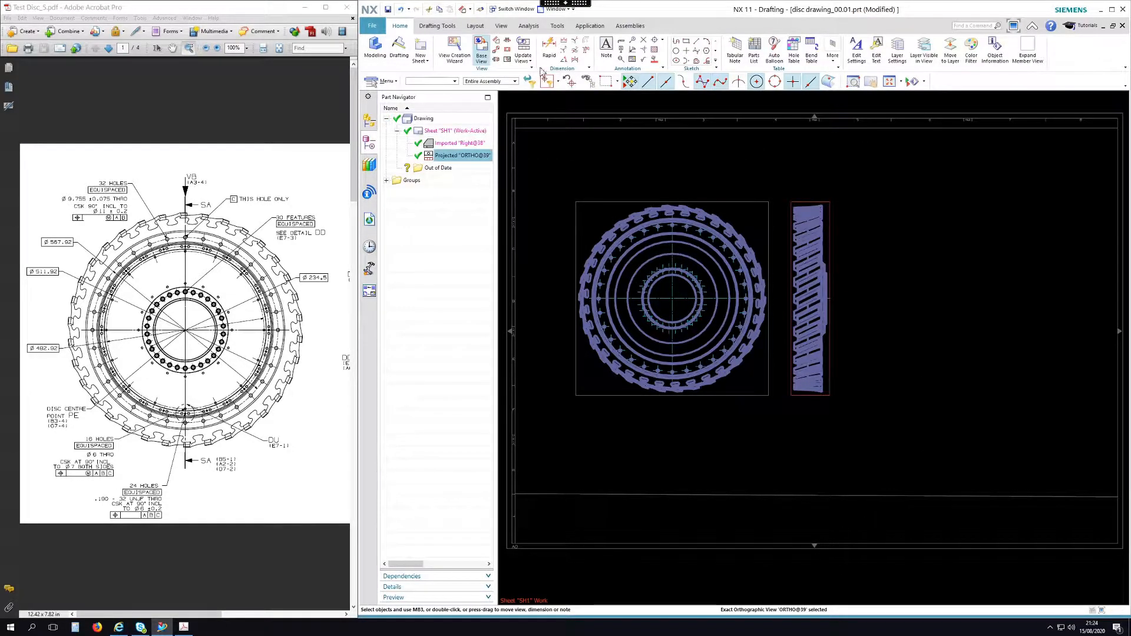
click(498, 43)
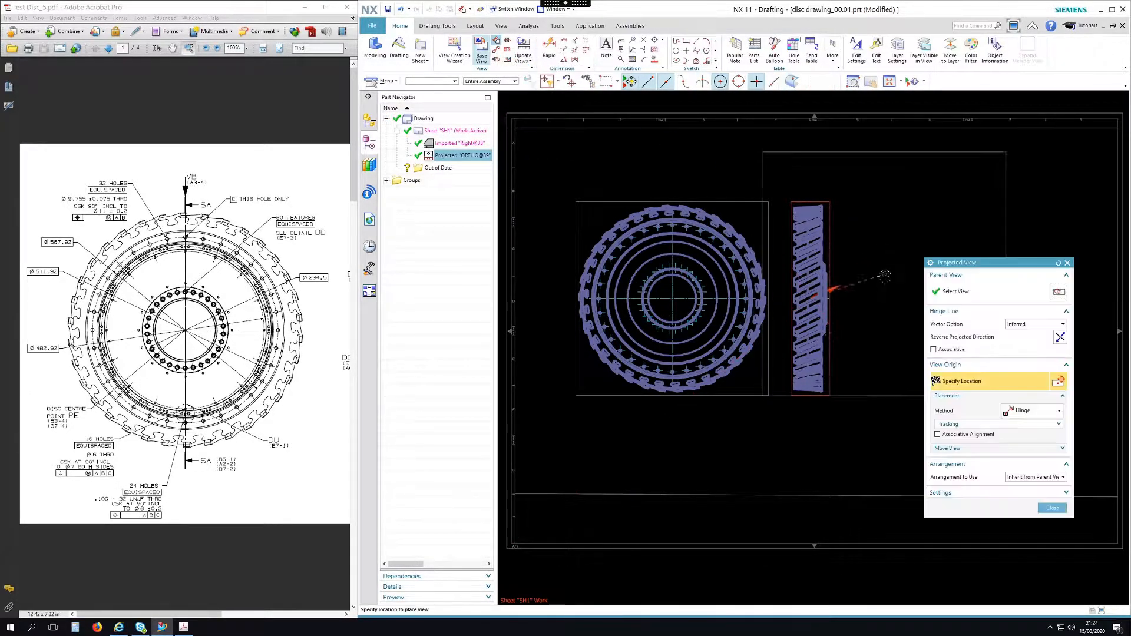
click(912, 292)
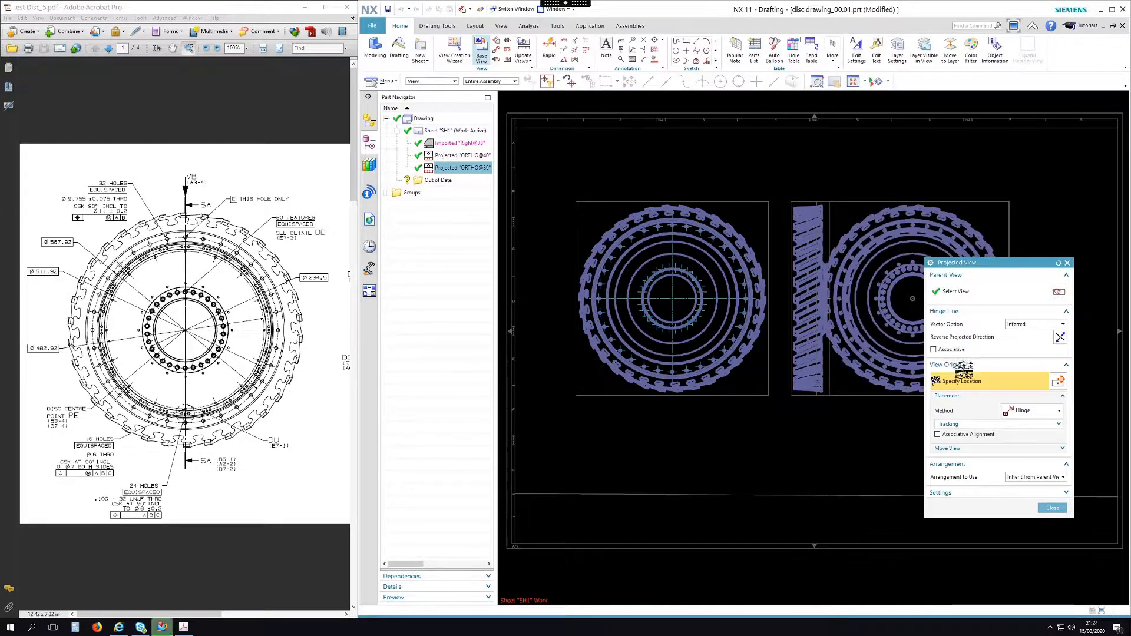
click(1053, 509)
drag(1027, 235, 1038, 235)
- Examine the slots and hole patterns in the opposite-face view, then the overall layout of the three views
scroll(1030, 222, up, 5)
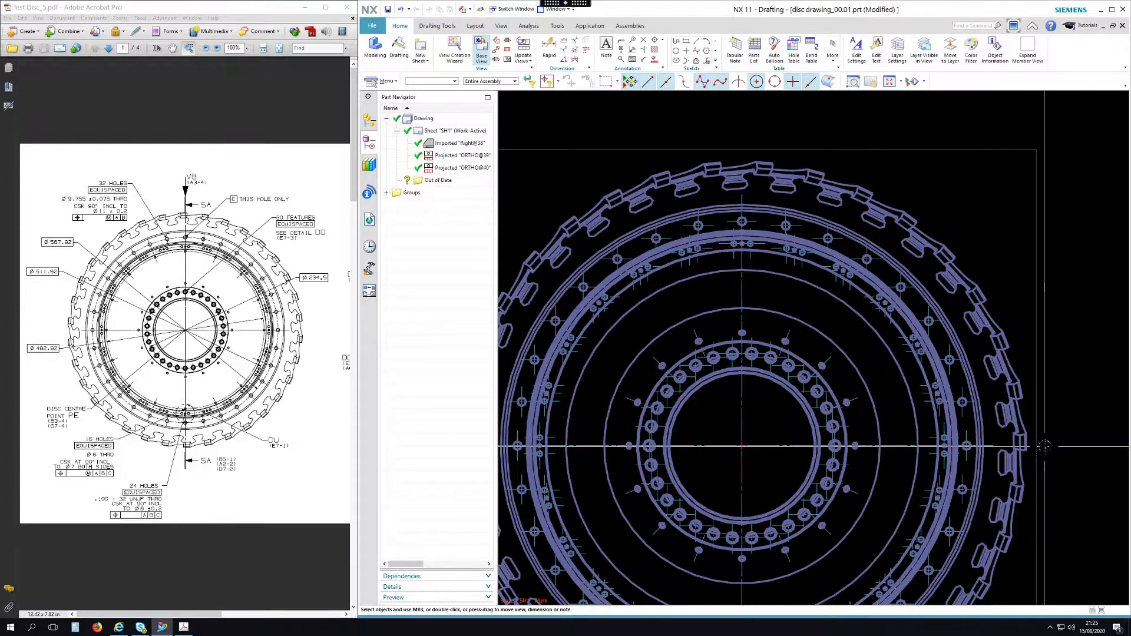
scroll(958, 349, down, 3)
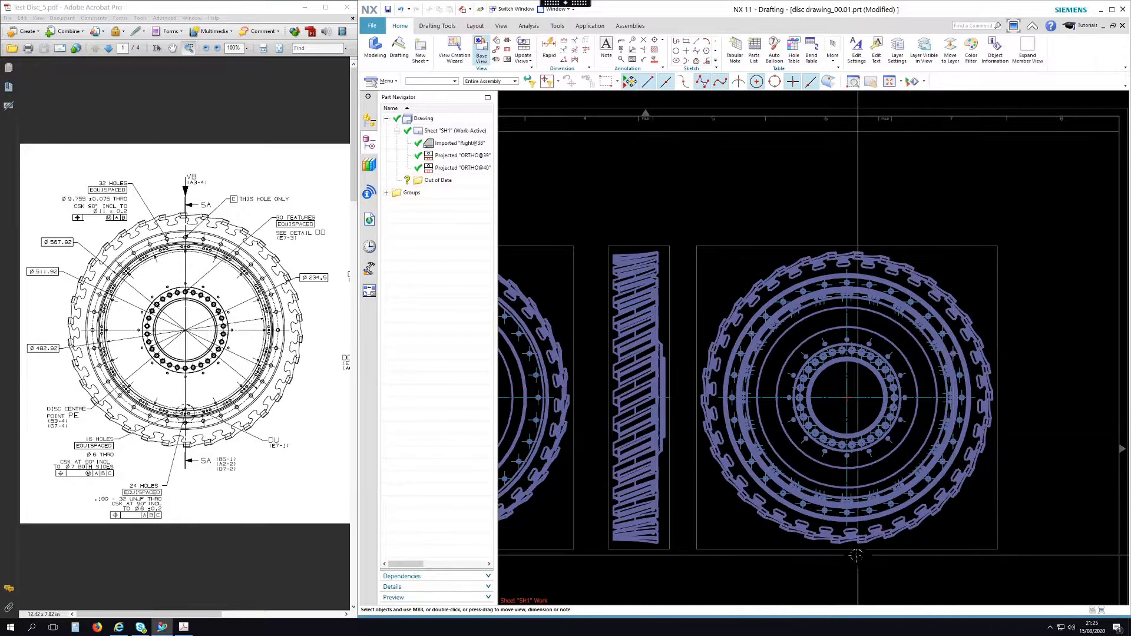
scroll(856, 529, up, 3)
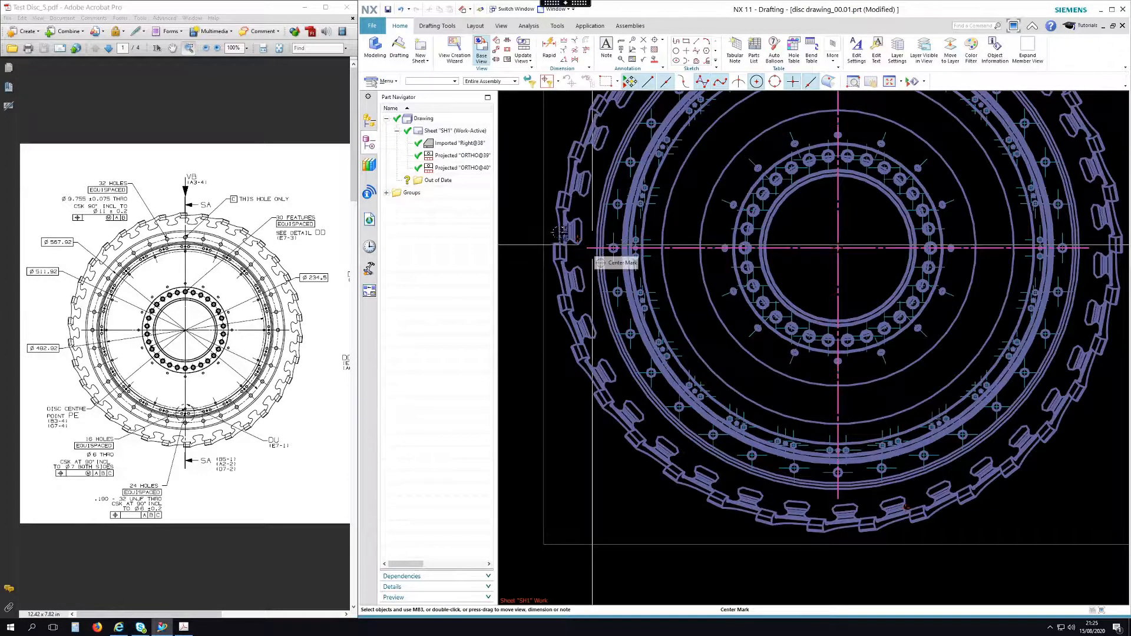
scroll(565, 271, down, 1)
scroll(1009, 254, down, 3)
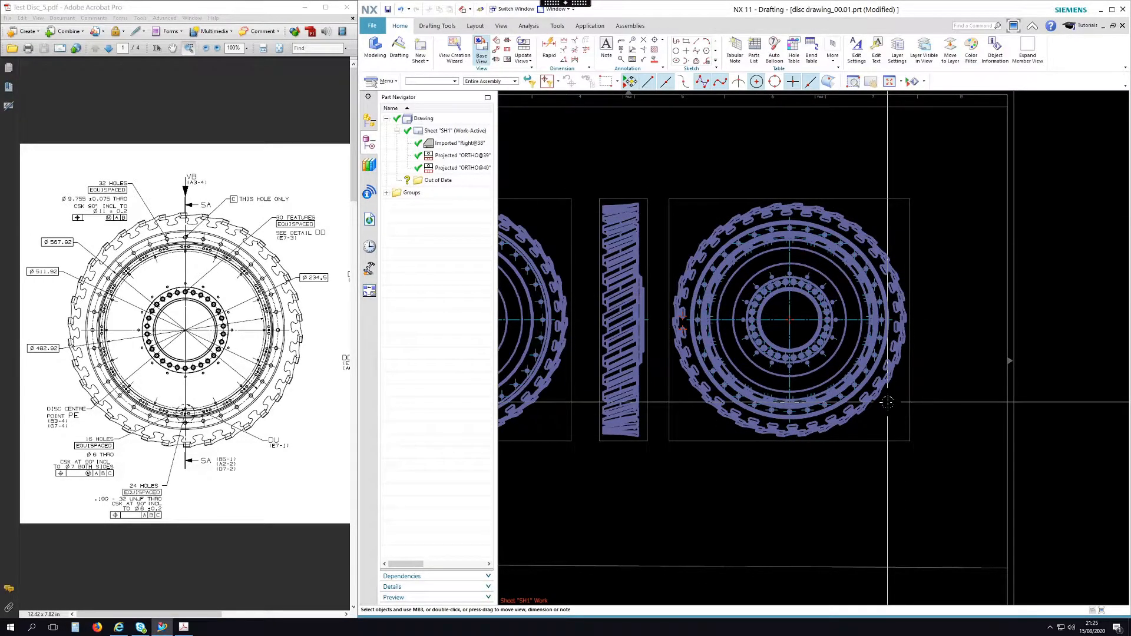
scroll(840, 168, down, 2)
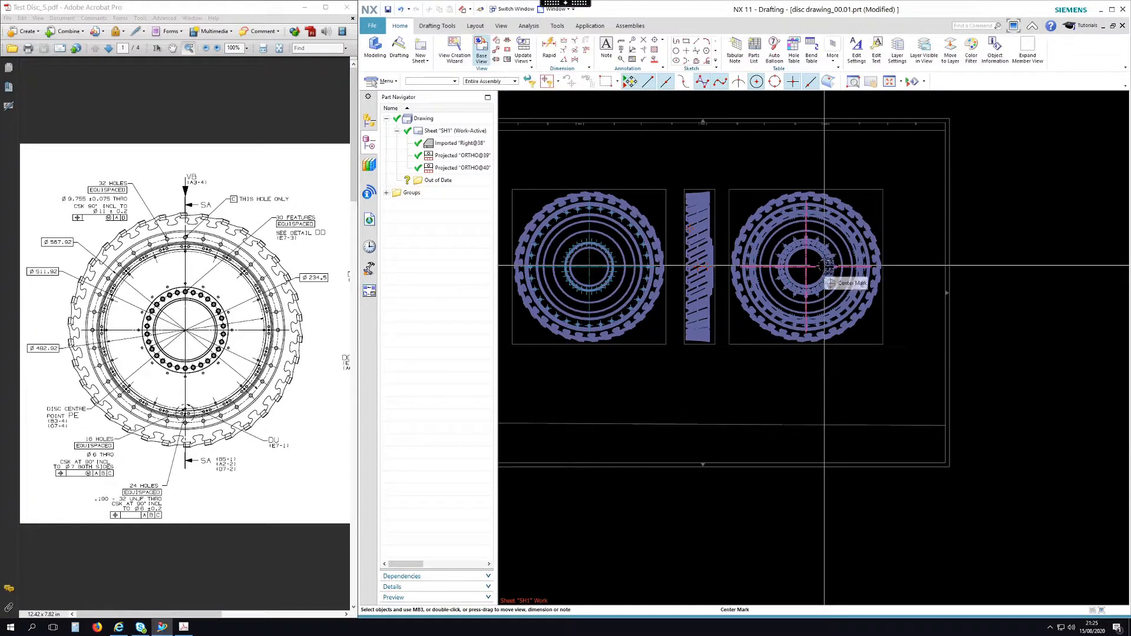
- Replace the reference set of the disc model_00.05 component with Entire Part
drag(496, 189, 665, 186)
click(371, 122)
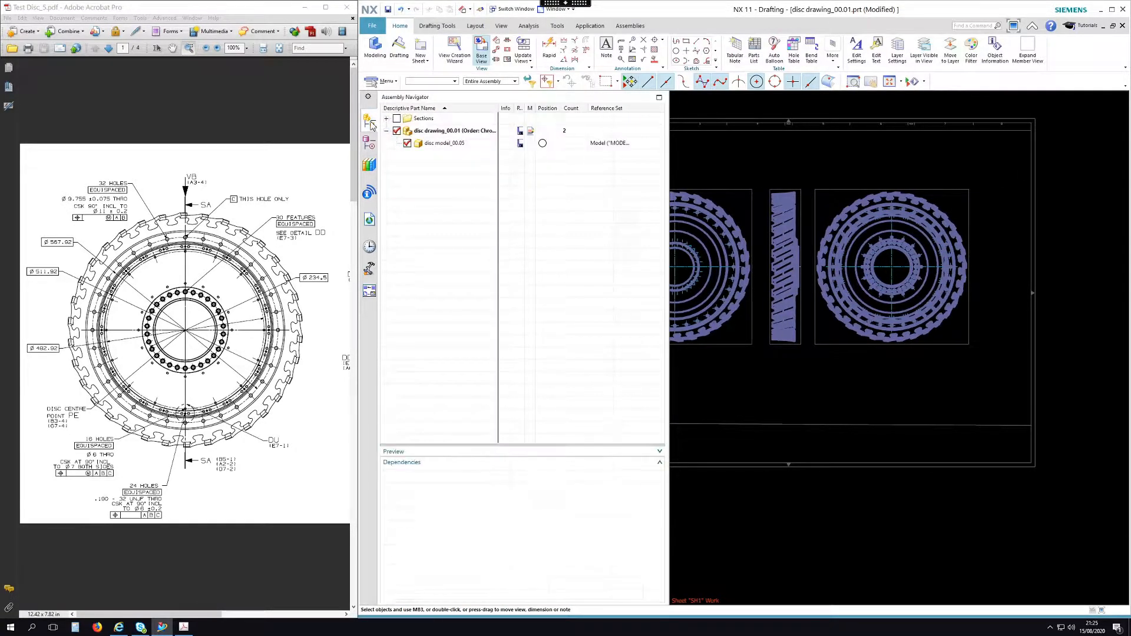
click(431, 133)
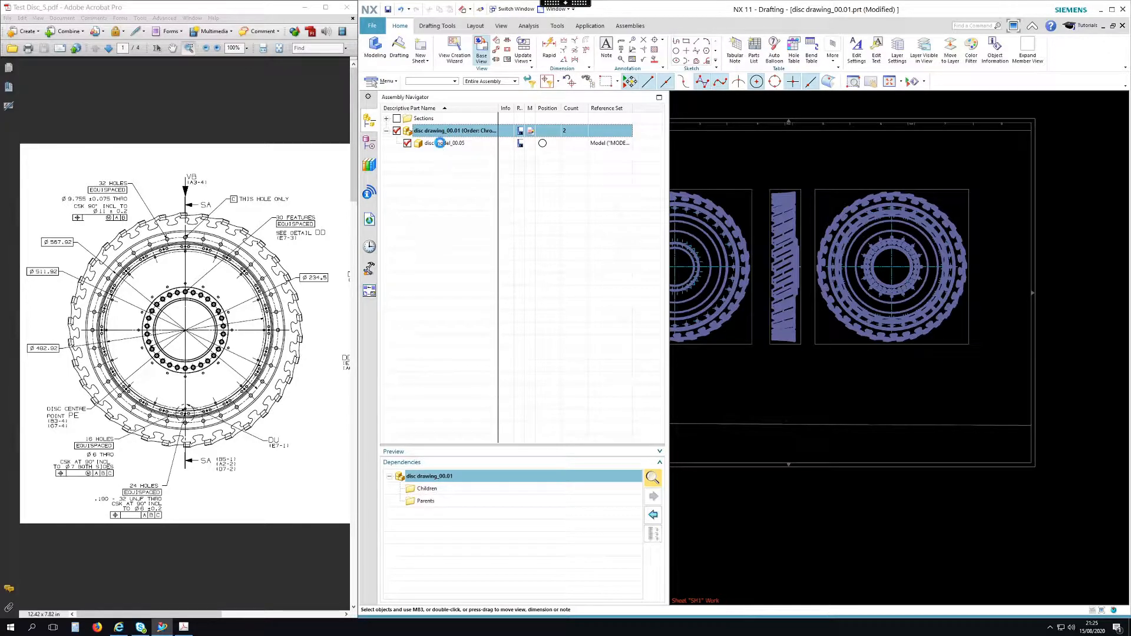
click(440, 144)
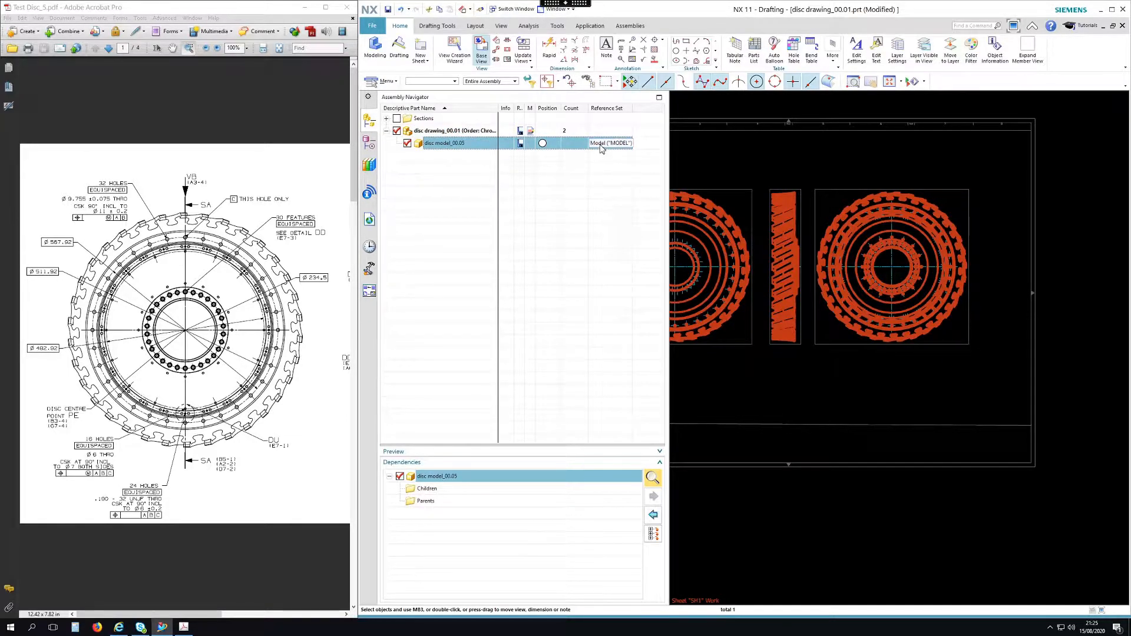
right_click(462, 148)
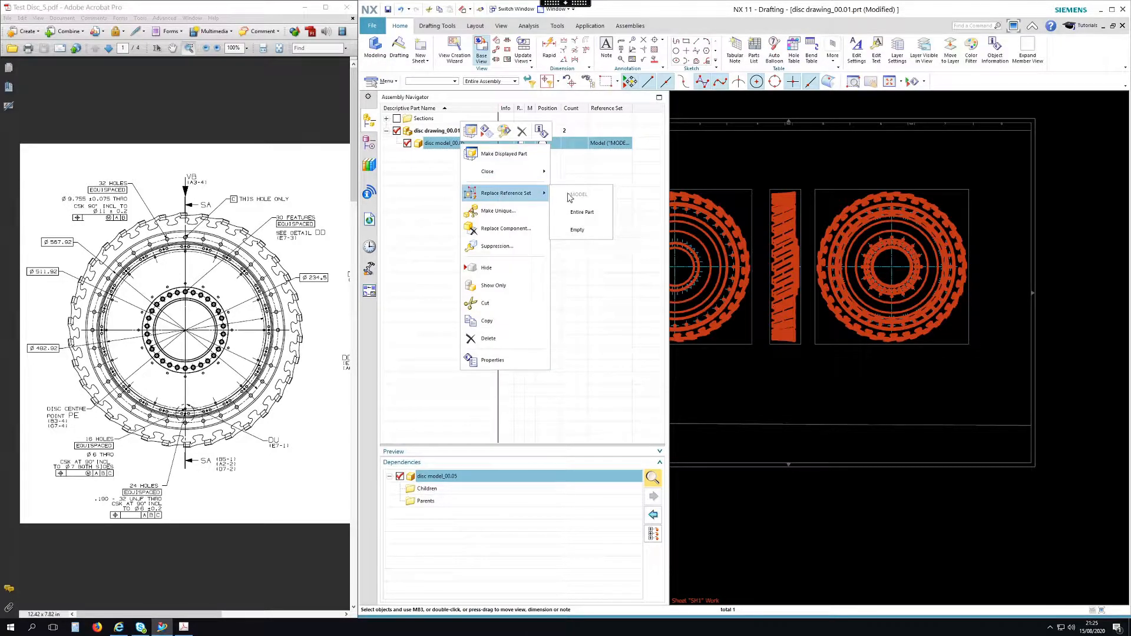
click(595, 215)
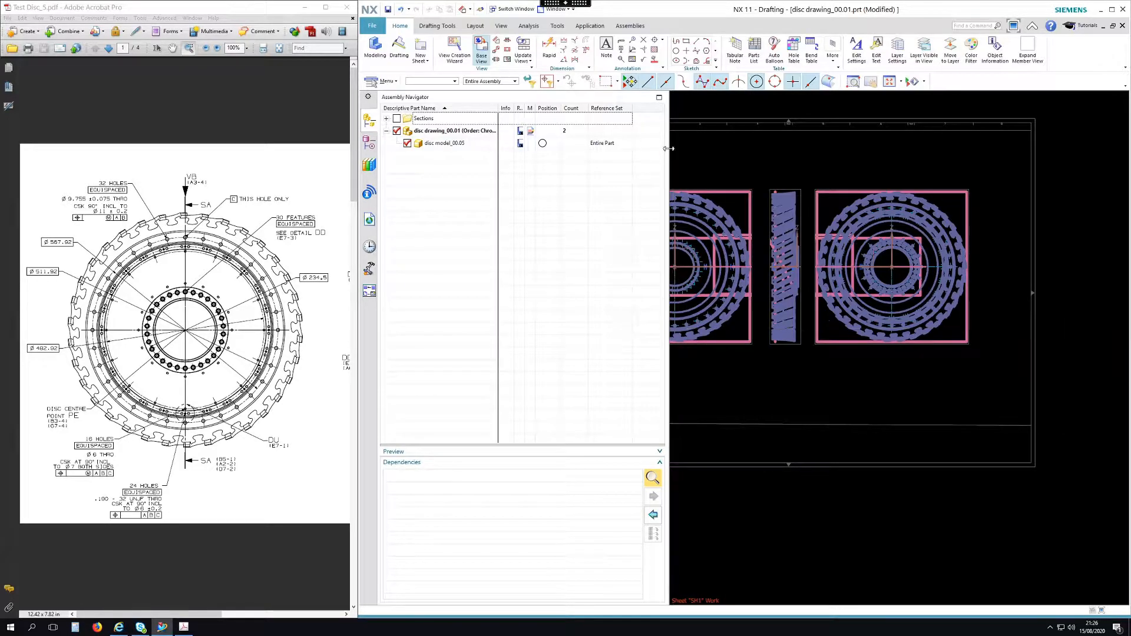
drag(647, 149, 552, 148)
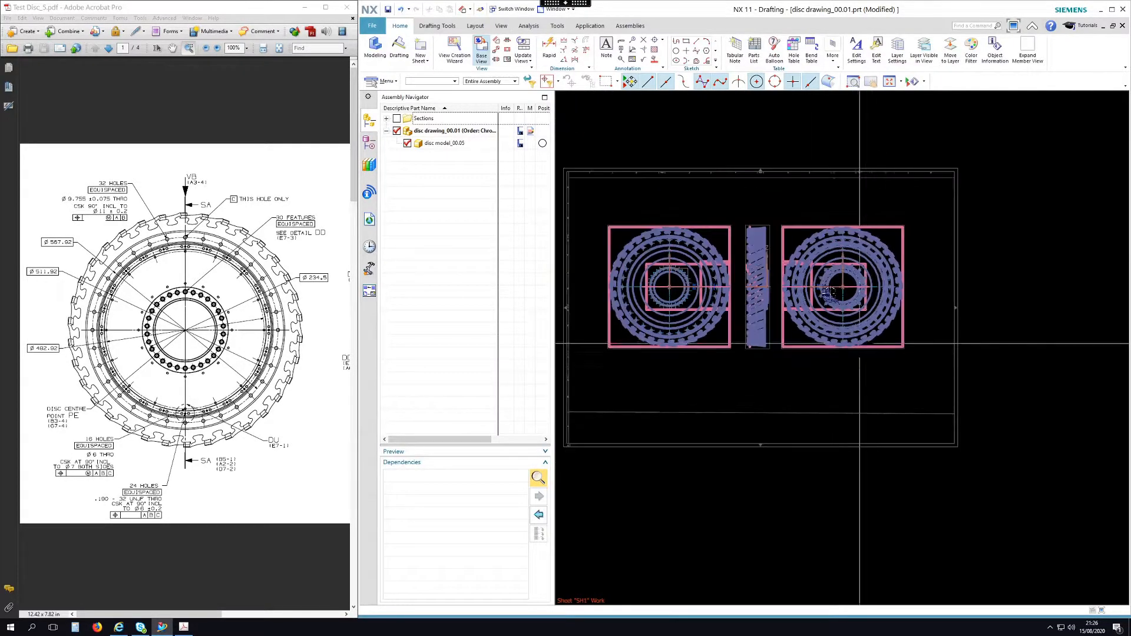
- Delete the original base view and the projected side view, keeping only the opposite-face view on the sheet
scroll(764, 203, up, 1)
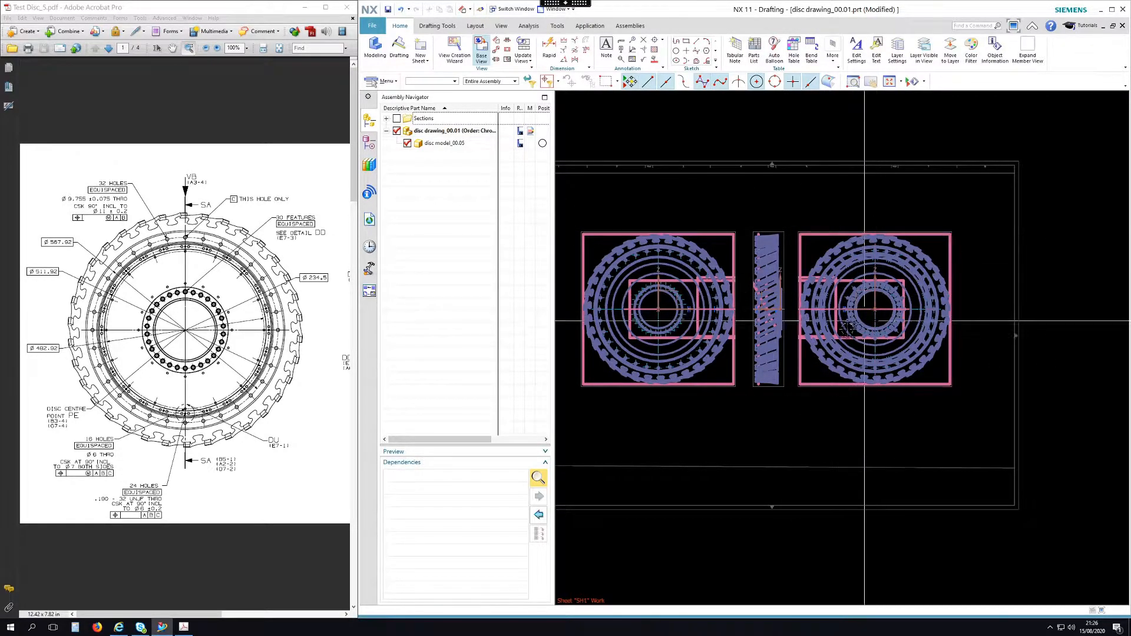
scroll(864, 321, up, 2)
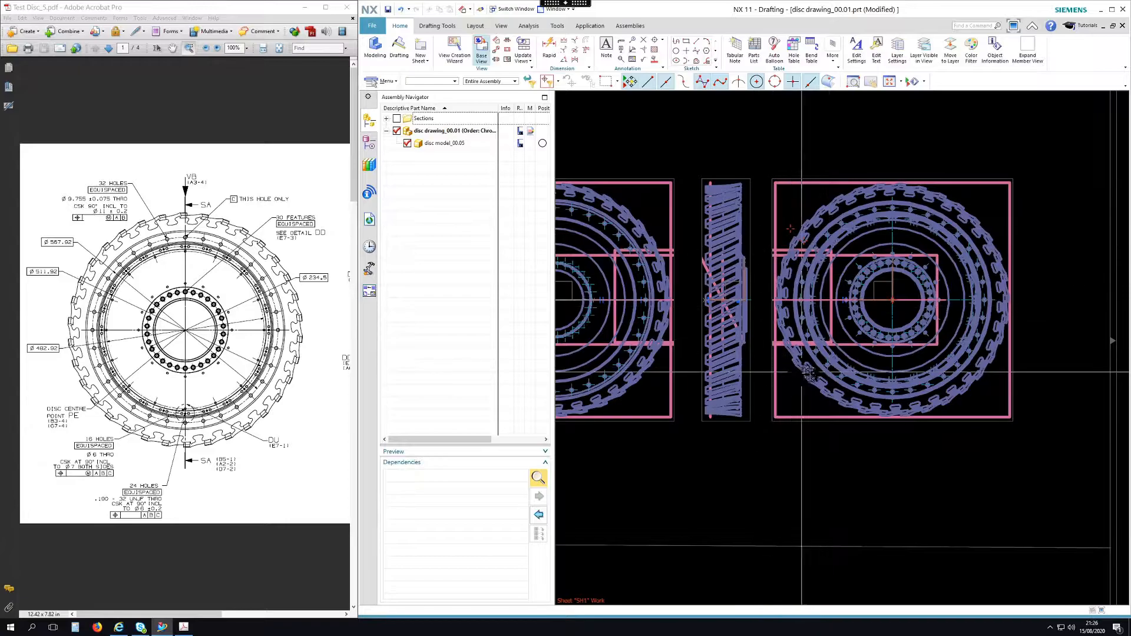
scroll(772, 279, up, 4)
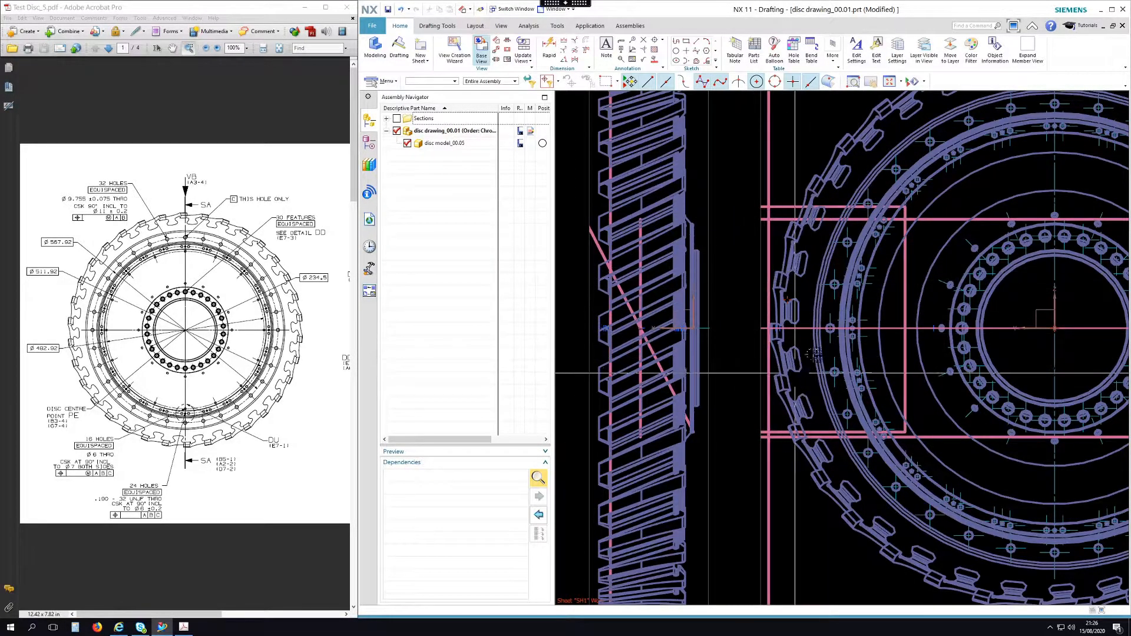
scroll(744, 325, down, 4)
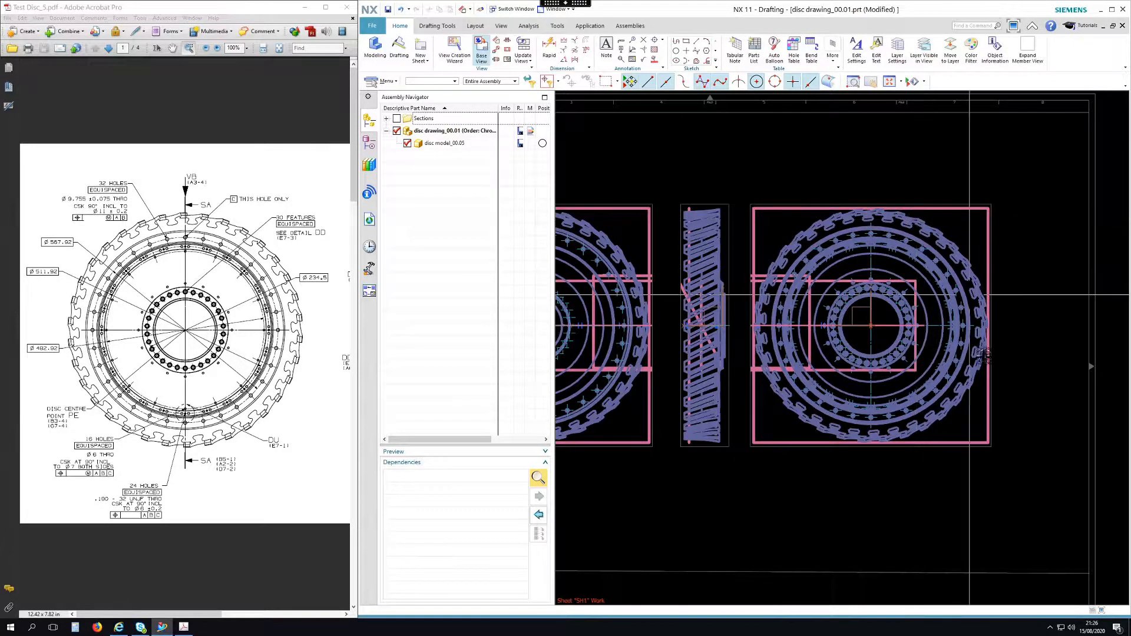
scroll(984, 354, down, 2)
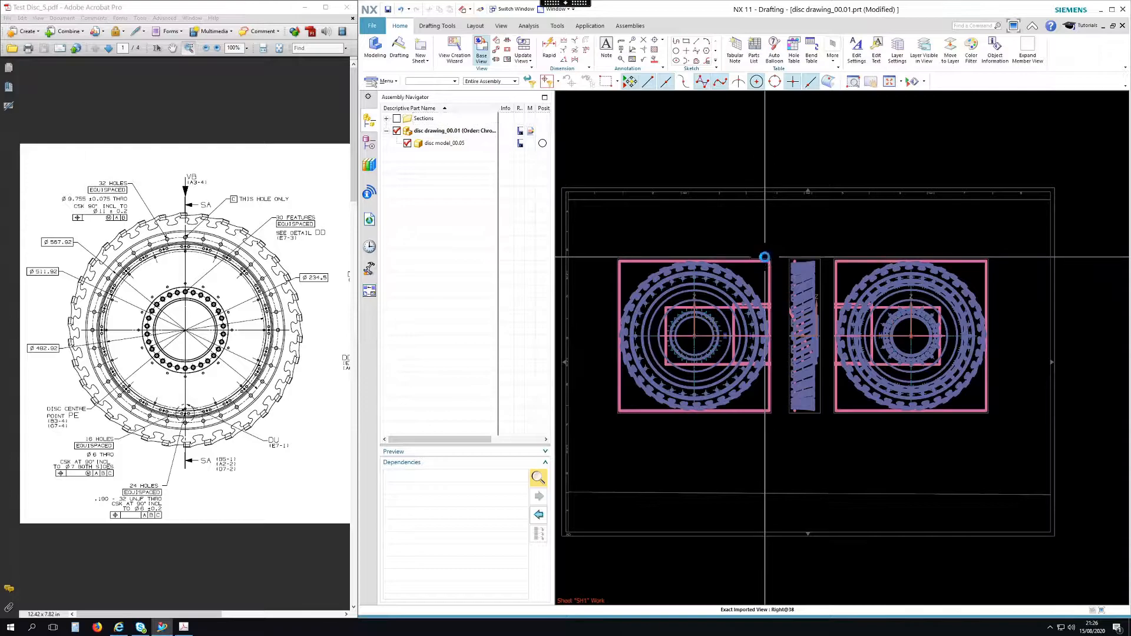
key(Delete)
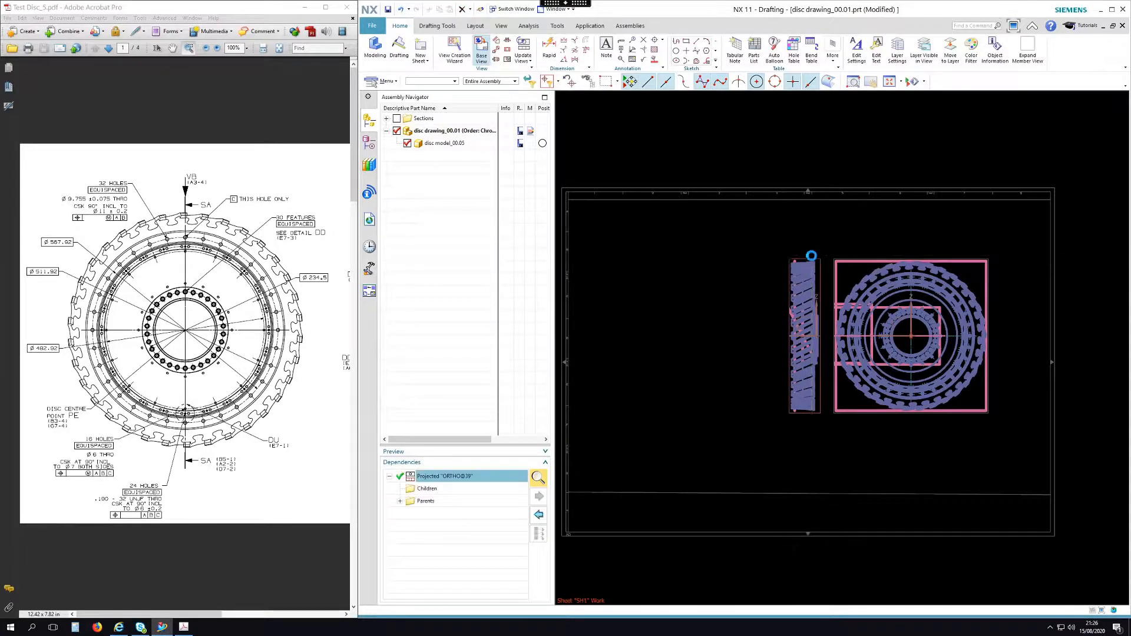
- Rotate the remaining disc view by setting its view angle to -90 degrees
double_click(860, 256)
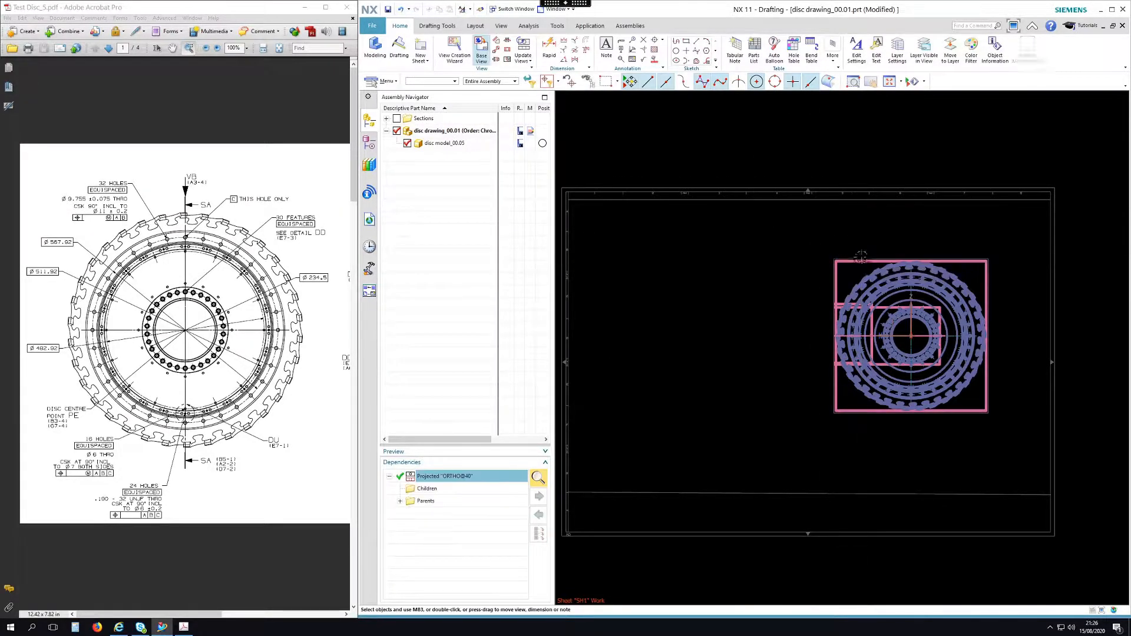
drag(948, 269, 567, 201)
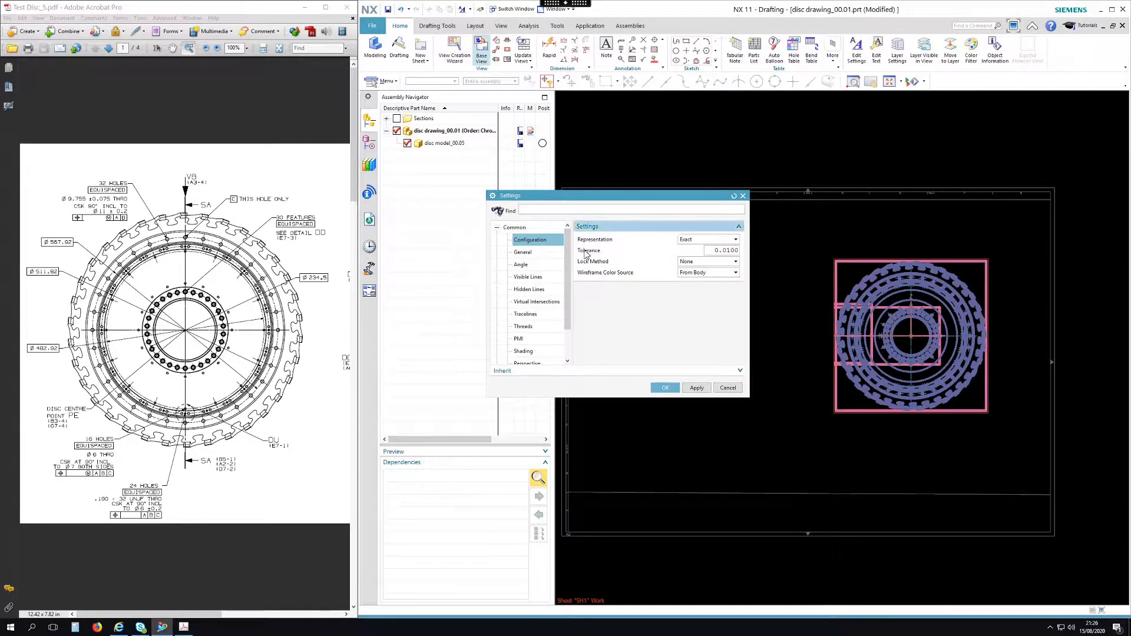
click(532, 251)
scroll(635, 353, down, 1)
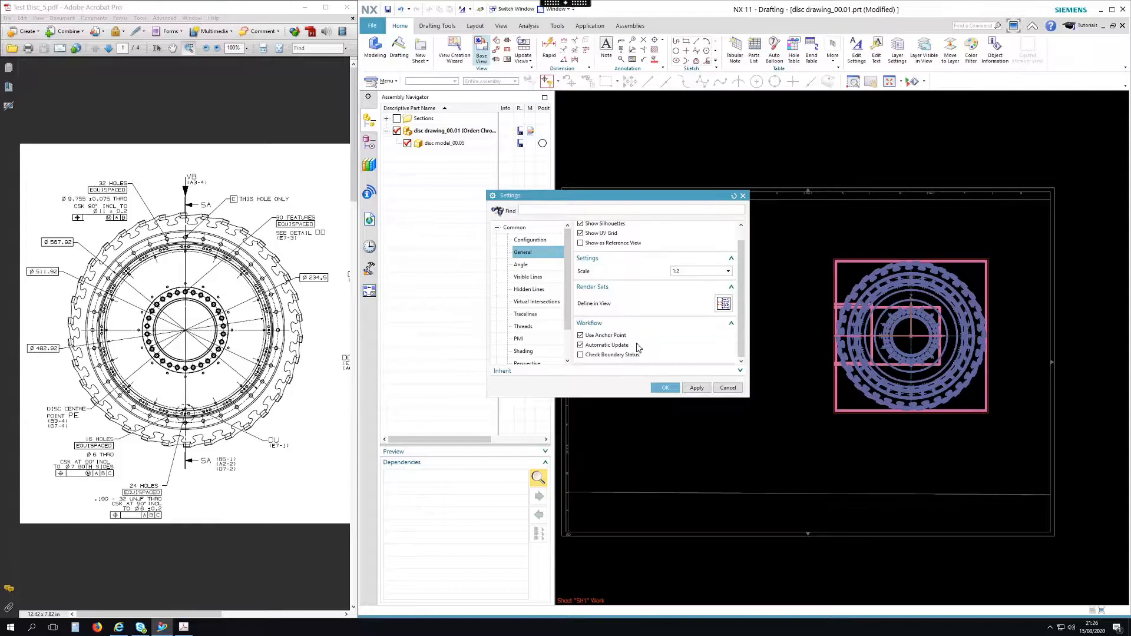
click(537, 266)
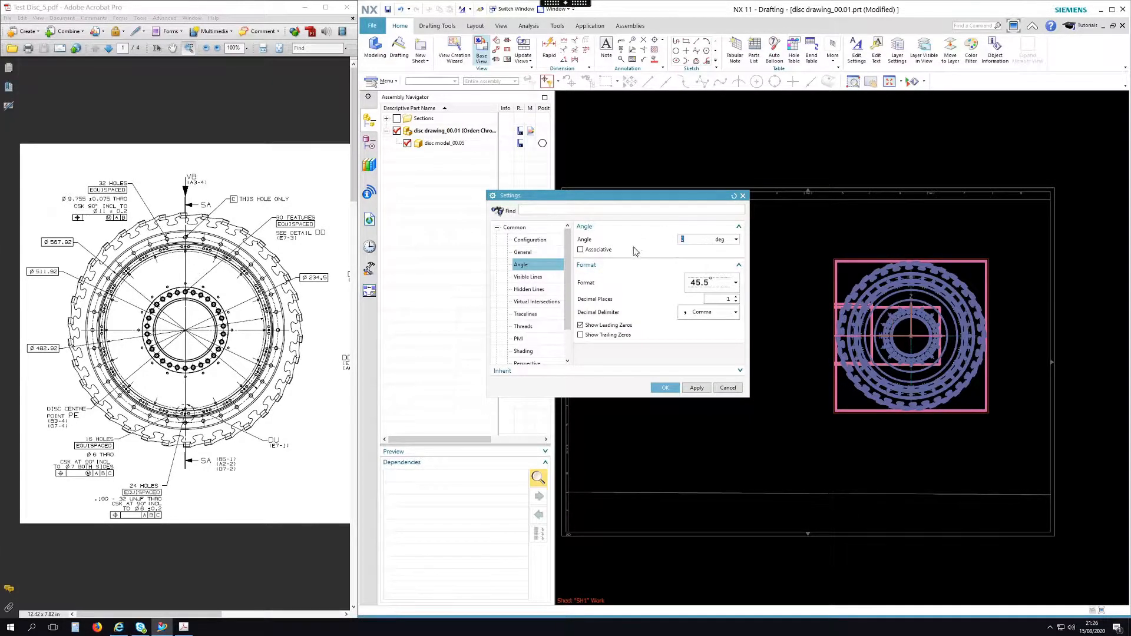
click(697, 388)
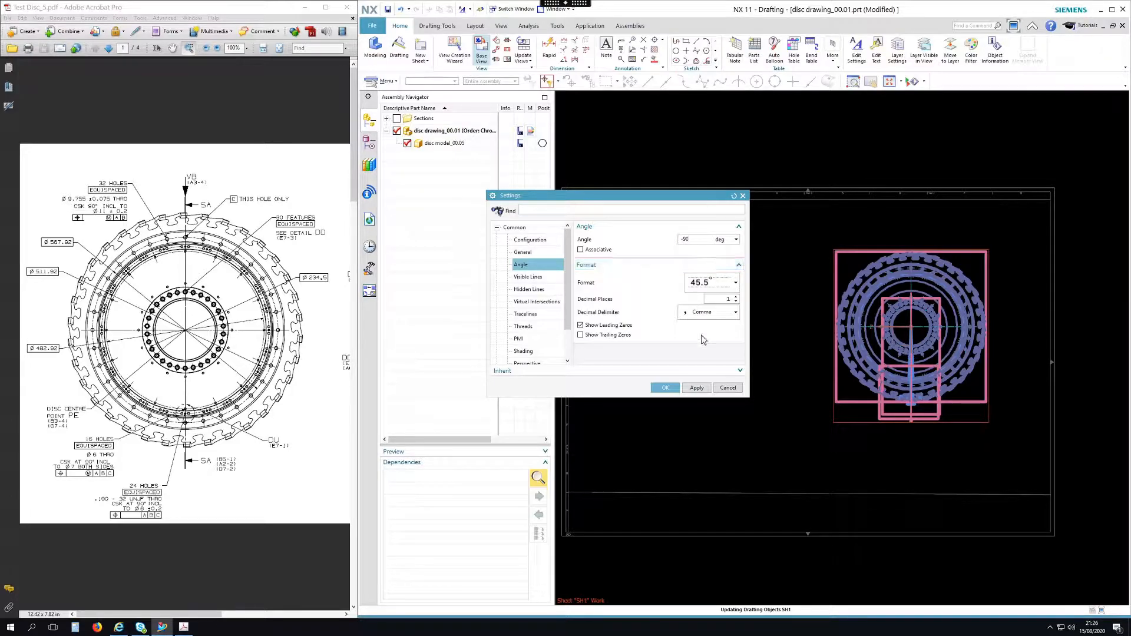
click(702, 389)
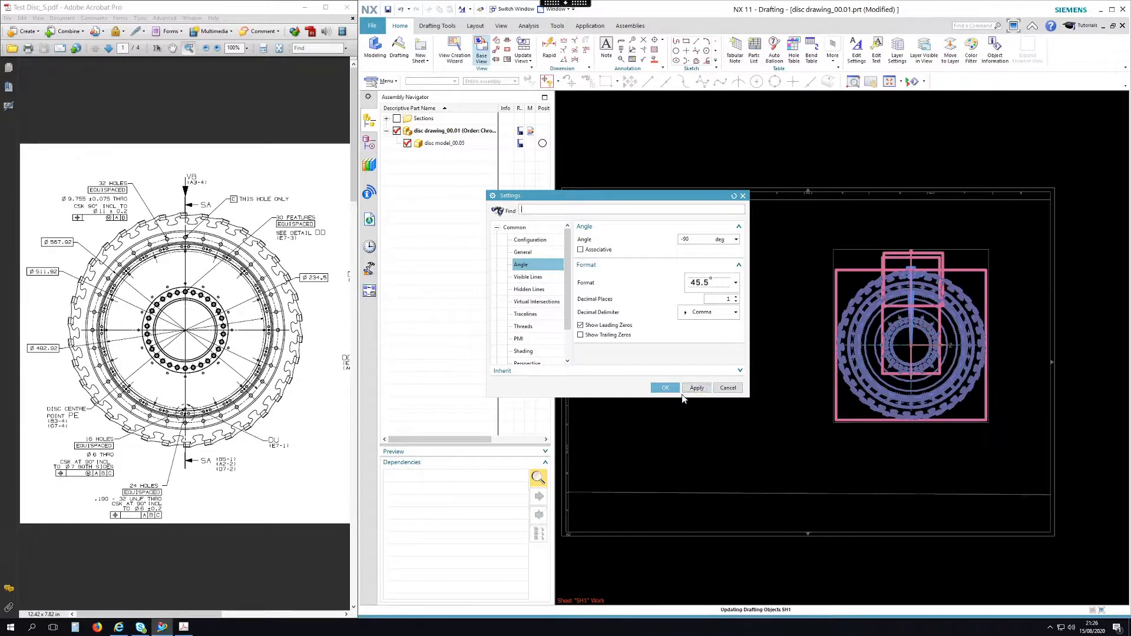
click(666, 388)
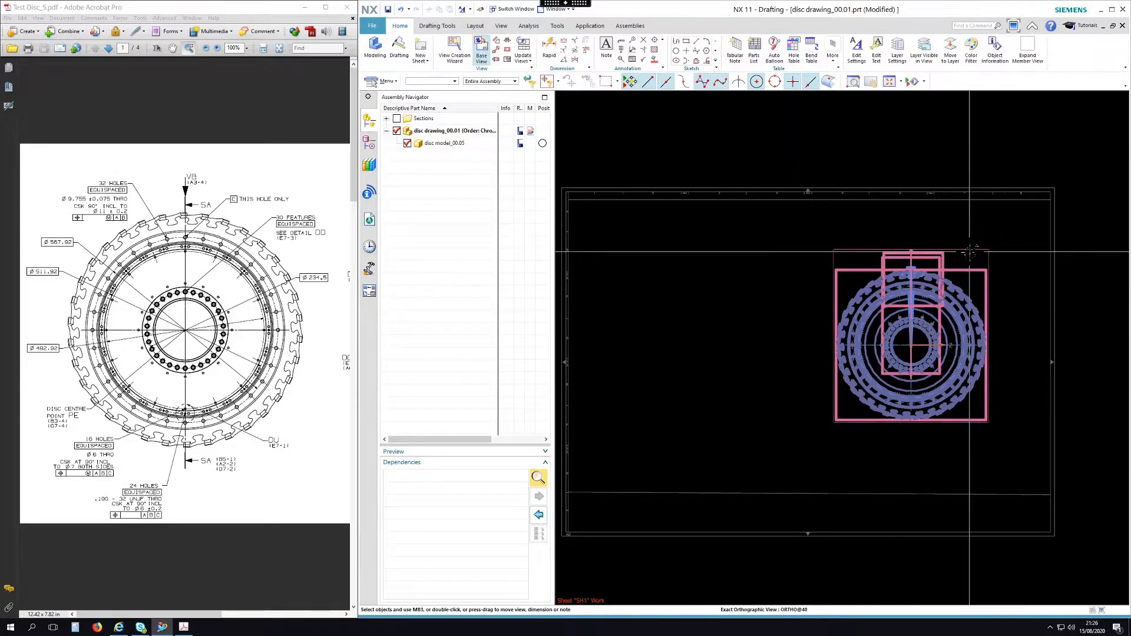
- Move the rotated view to just left of the sheet's centre and examine the slot sketch at the top of its rim
drag(969, 252, 824, 248)
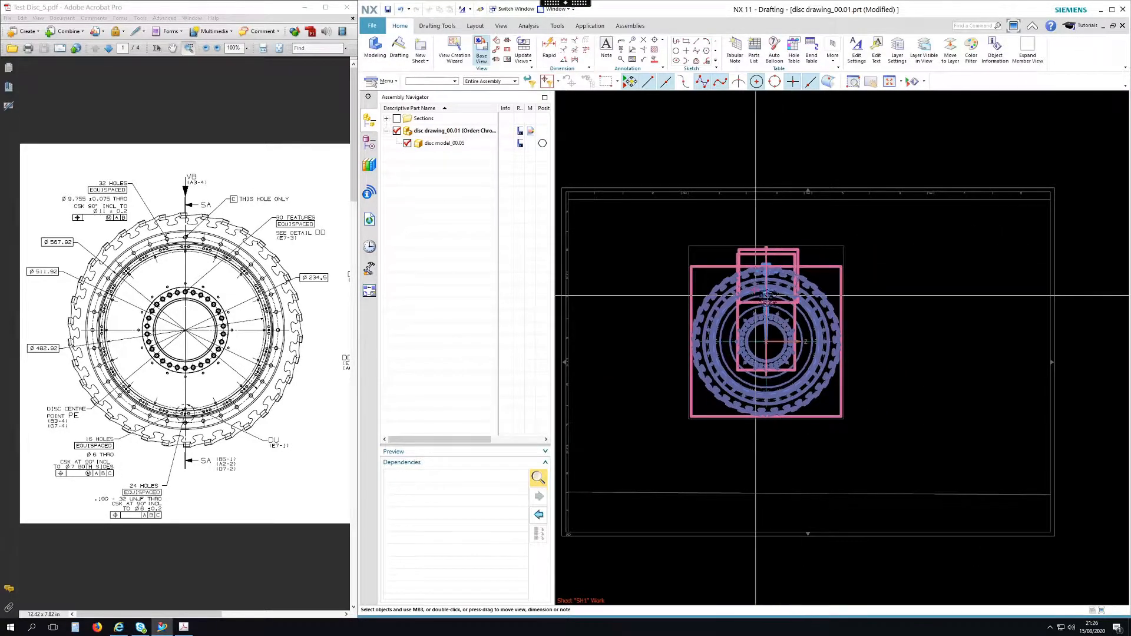
scroll(773, 298, up, 3)
scroll(773, 298, up, 5)
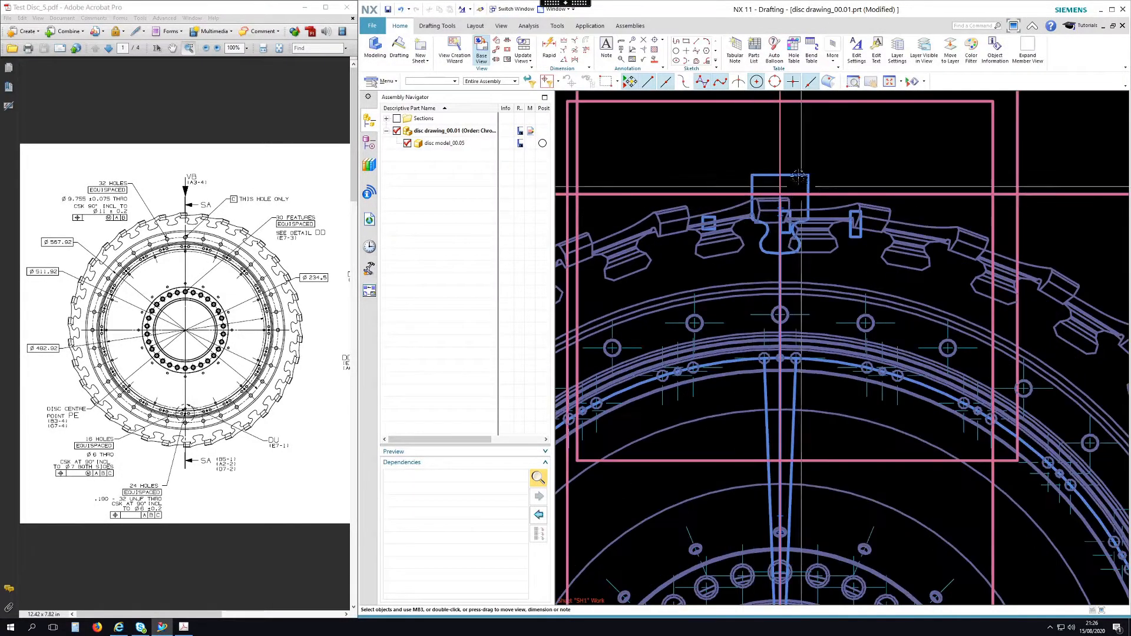
scroll(793, 160, up, 1)
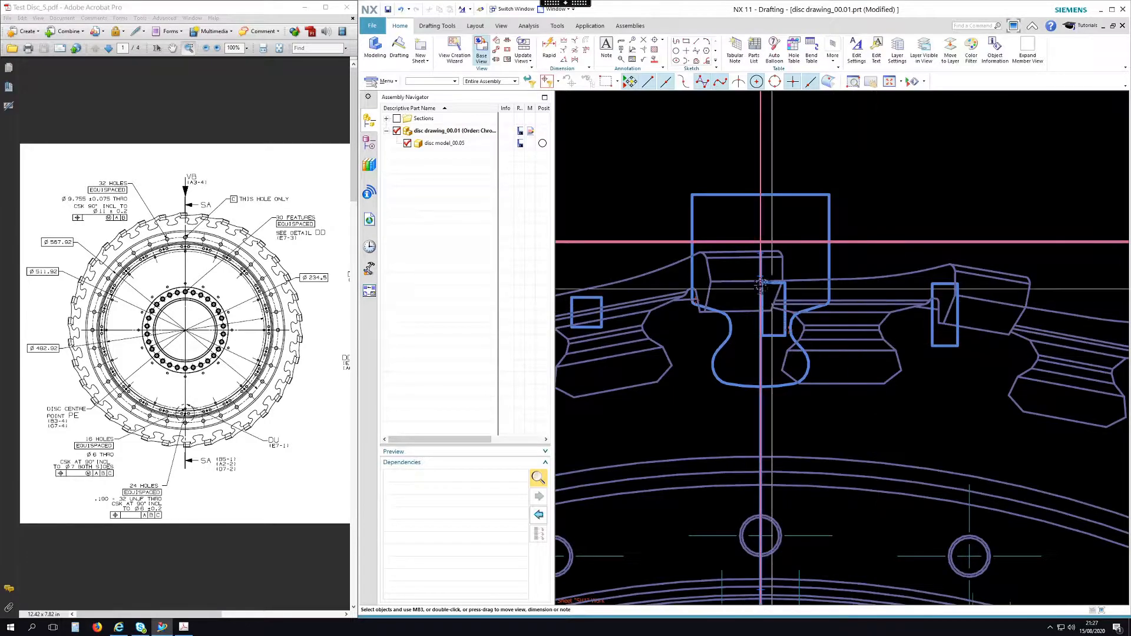
scroll(877, 212, down, 2)
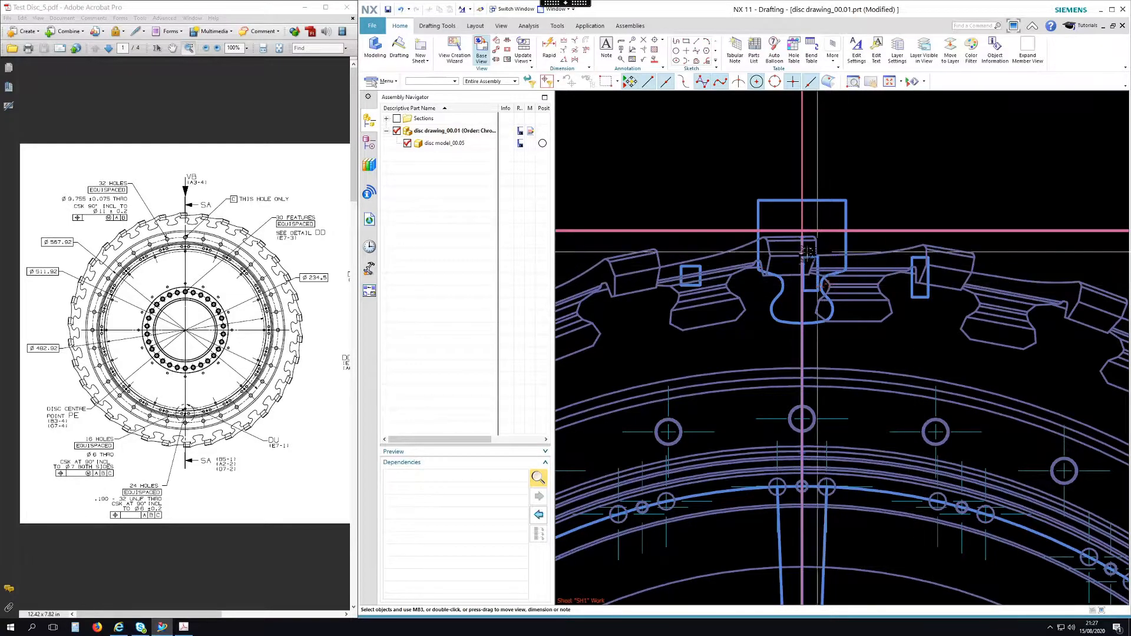
- Replace the reference set of the disc model_00.05 component with one without datums and sketches, and update the disc view
scroll(812, 287, down, 2)
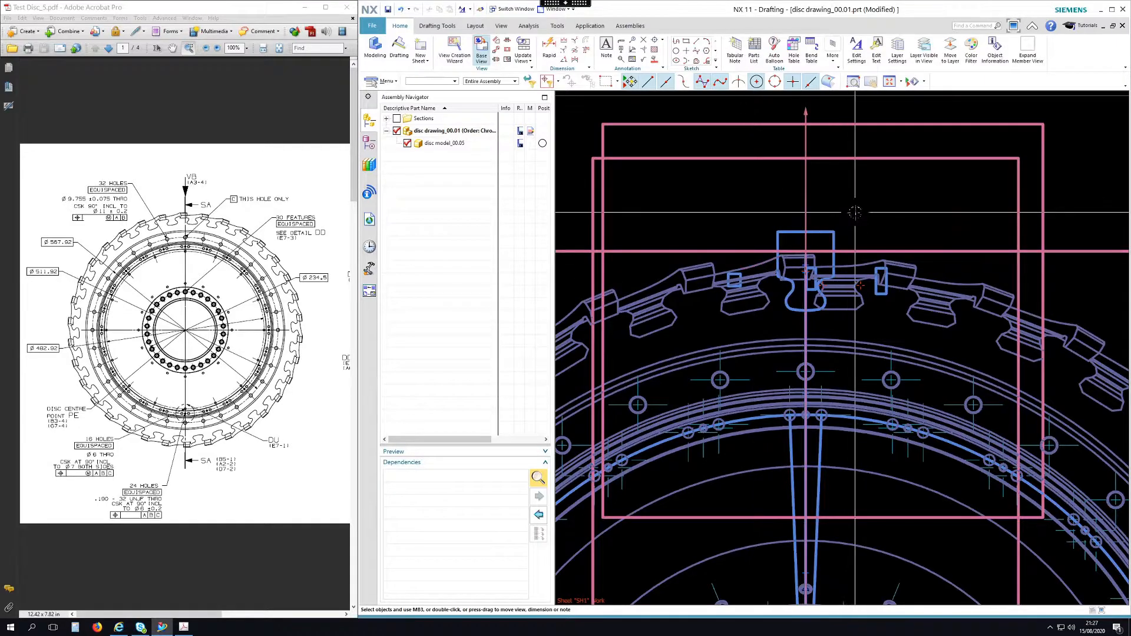
scroll(863, 287, down, 4)
scroll(890, 283, down, 3)
scroll(857, 259, up, 5)
scroll(857, 253, up, 2)
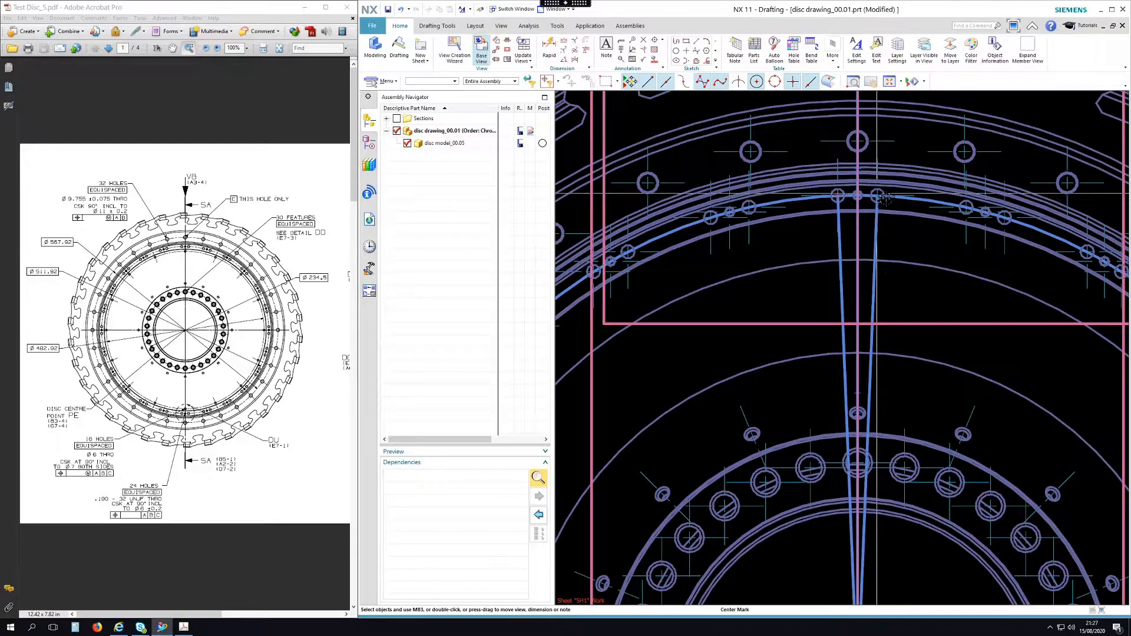
scroll(822, 197, down, 4)
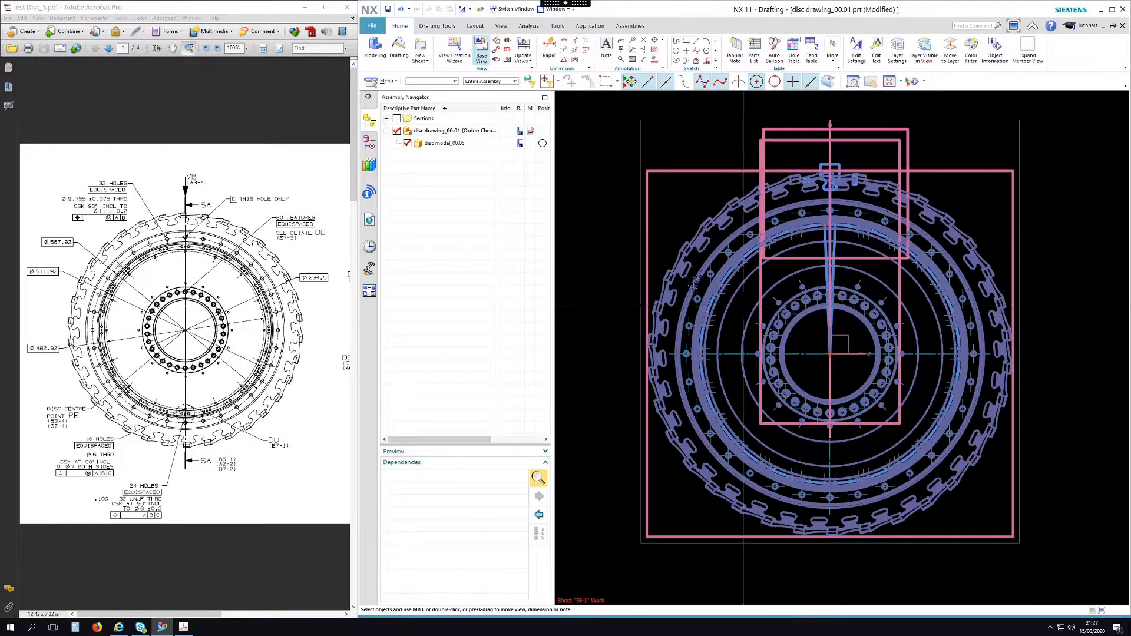
click(443, 144)
right_click(443, 147)
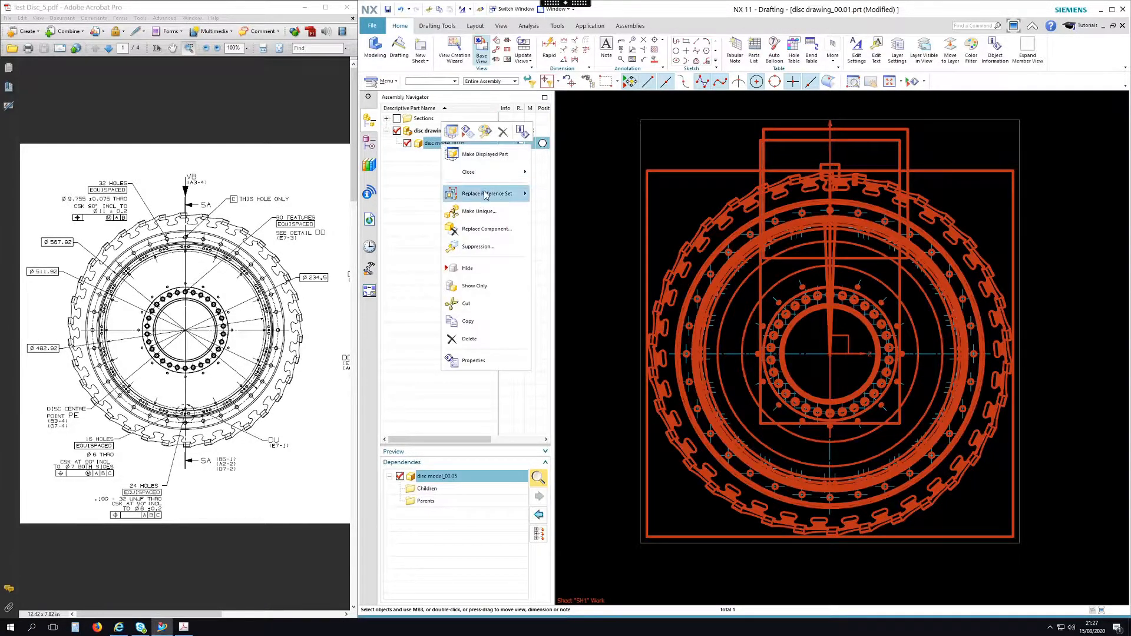
click(560, 197)
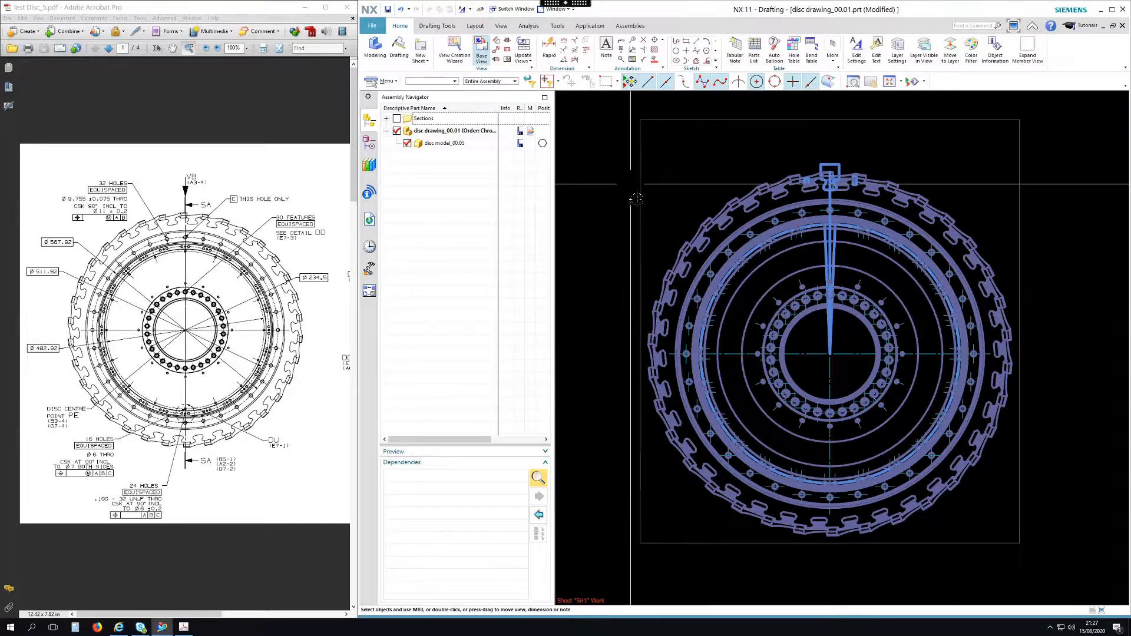
right_click(708, 122)
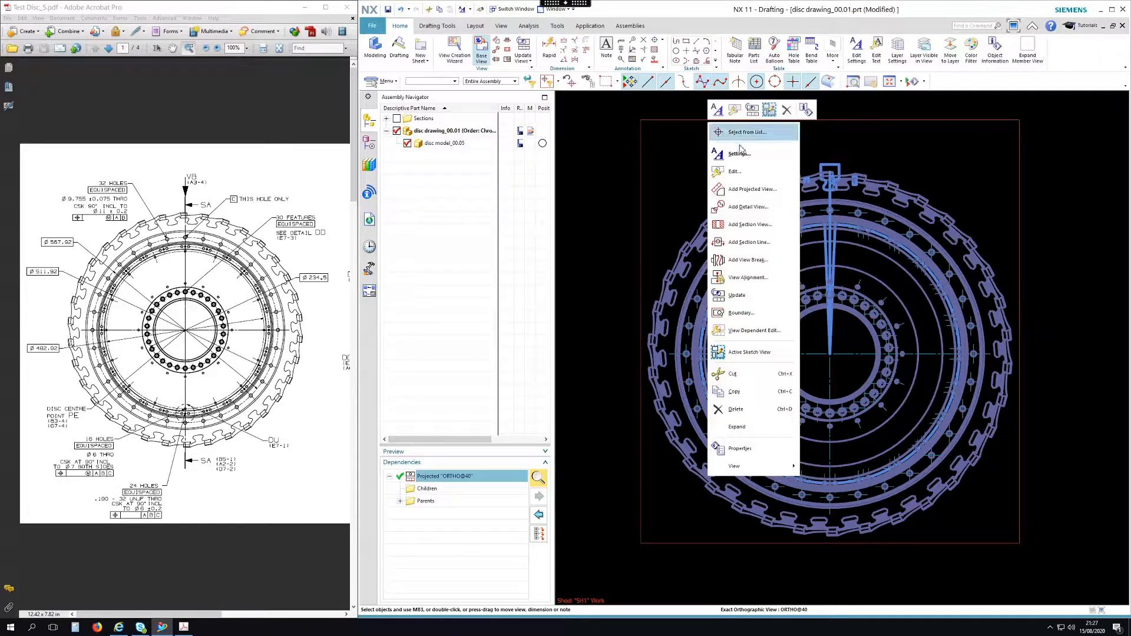
click(740, 295)
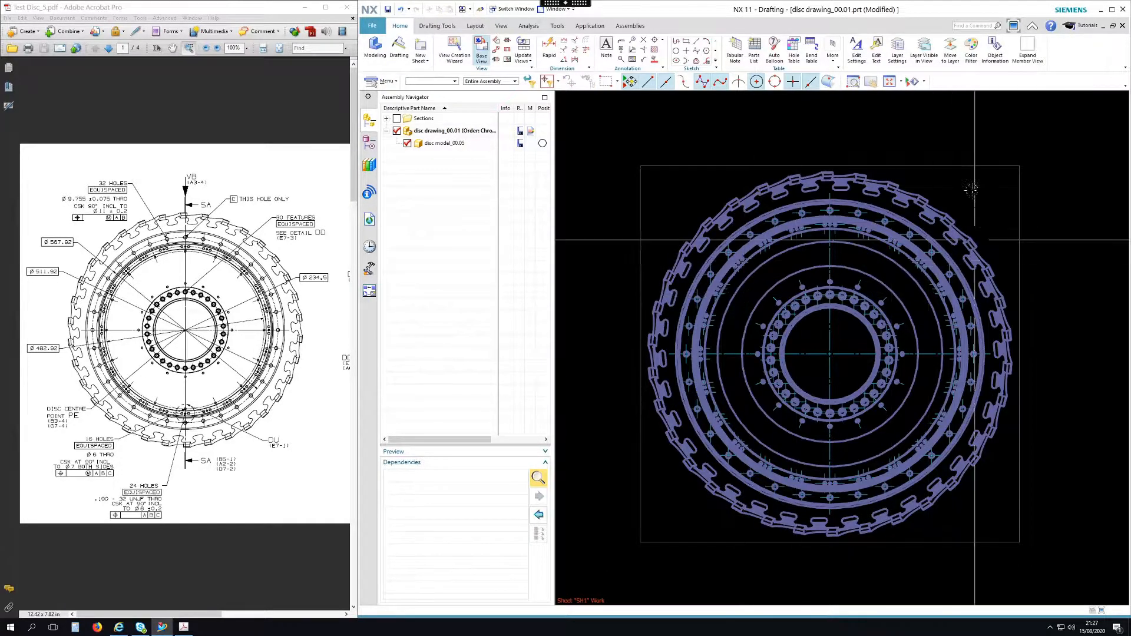
- Try a larger scale for the disc view on the sheet, and return its scale to 1:2
scroll(961, 230, down, 2)
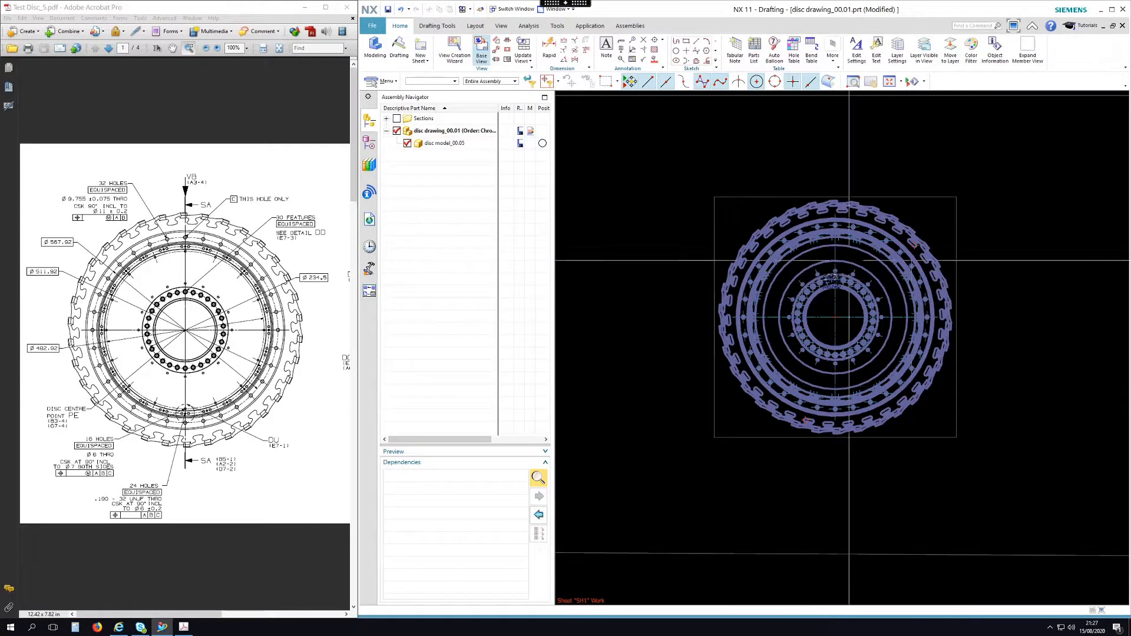
scroll(810, 291, up, 5)
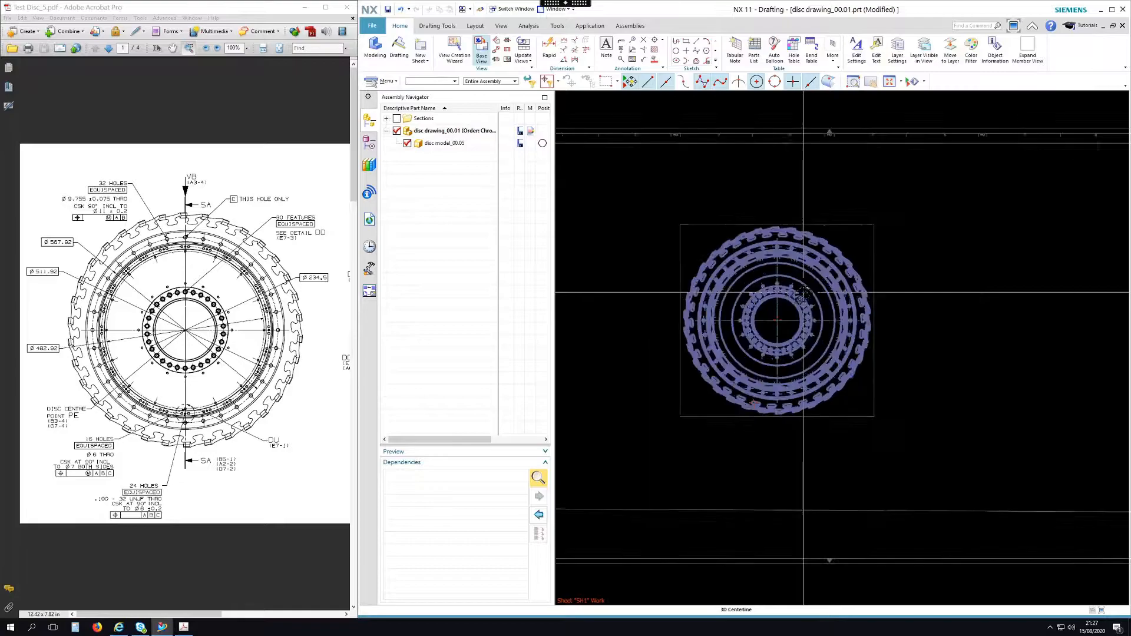
shift+middle_drag(819, 208, 786, 200)
shift+middle_drag(871, 262, 923, 246)
scroll(955, 250, down, 2)
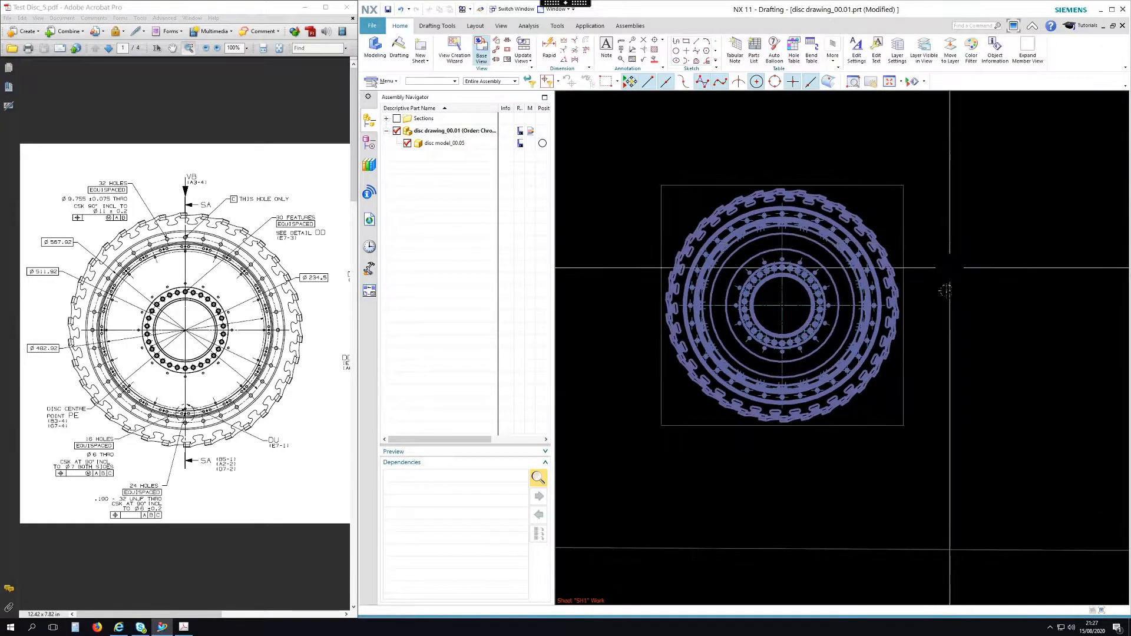
double_click(886, 208)
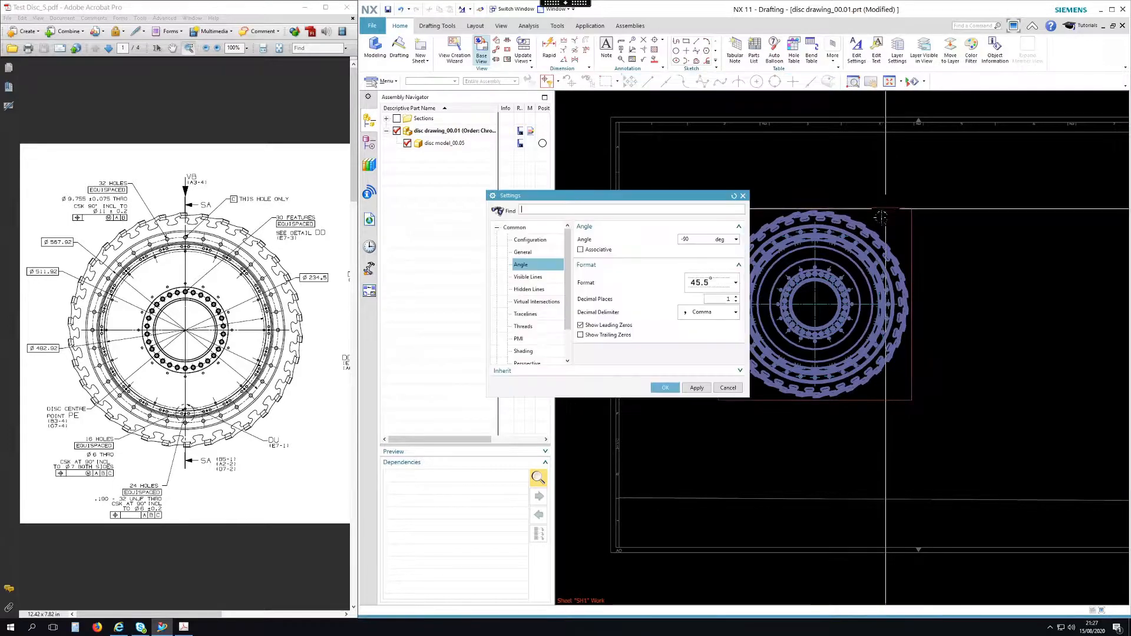
click(523, 252)
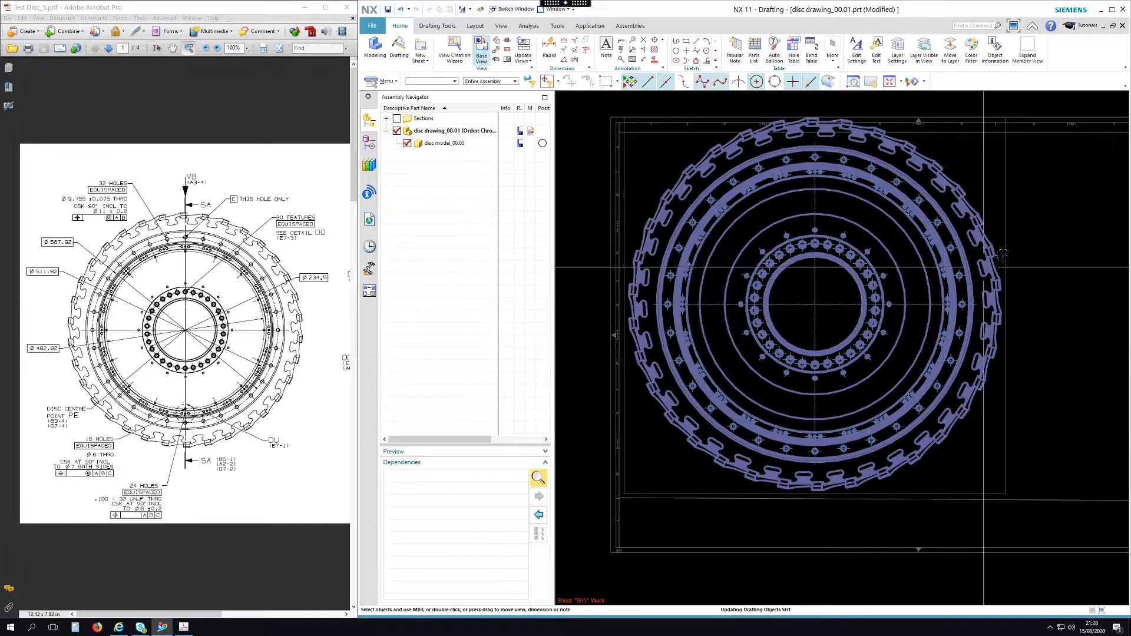
double_click(1009, 237)
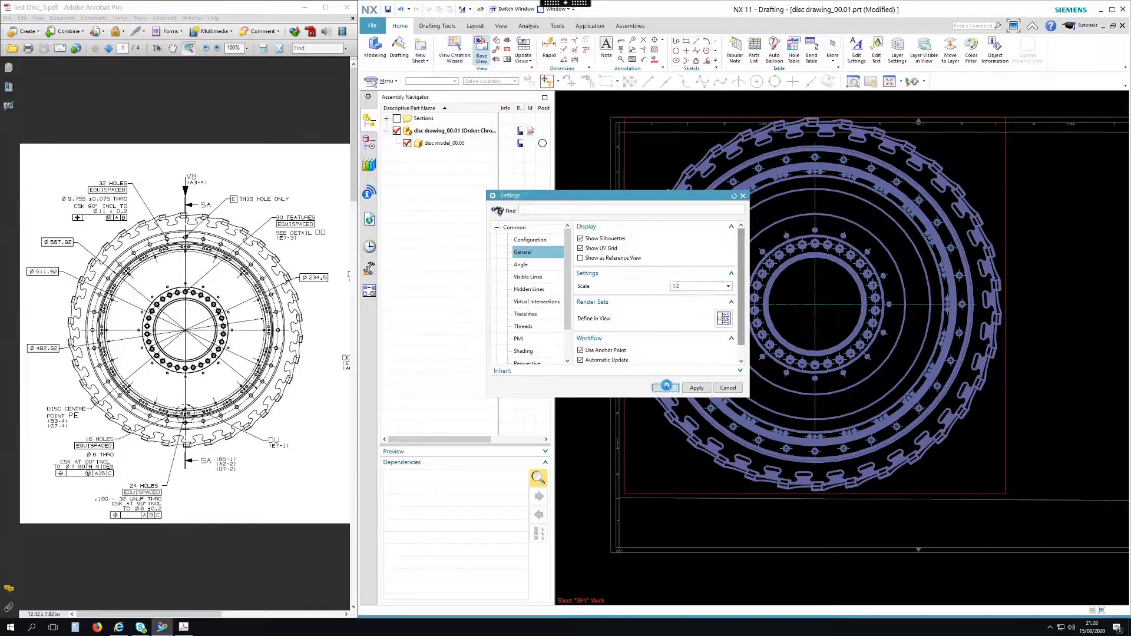
click(666, 388)
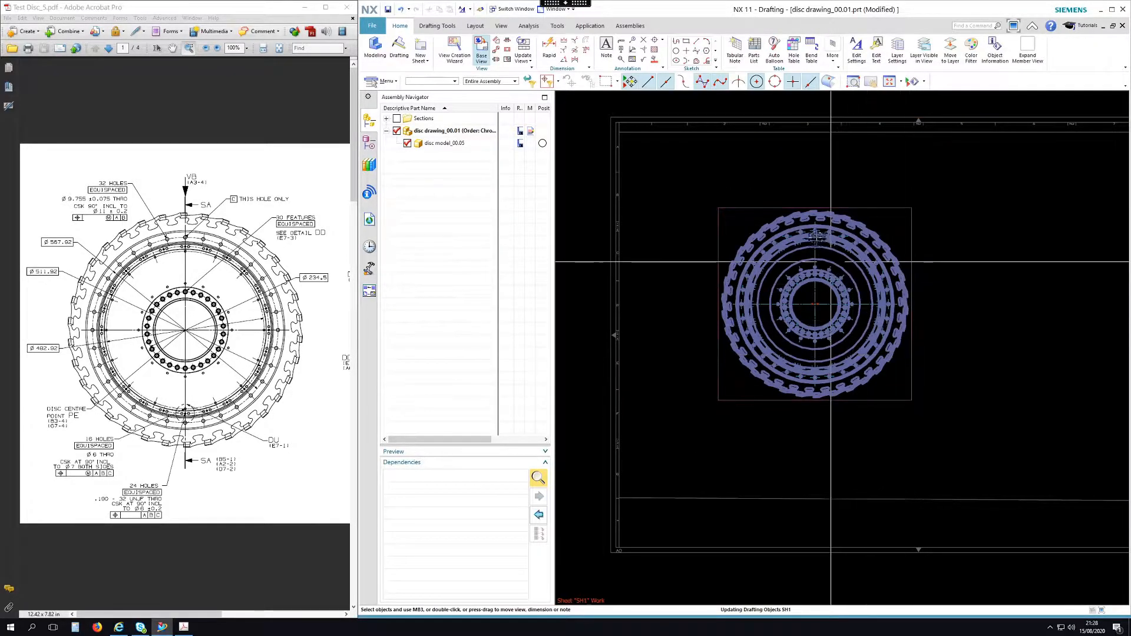
- Delete the automatic centre marks from two outer-ring holes just left of the disc's top hole
scroll(818, 238, up, 5)
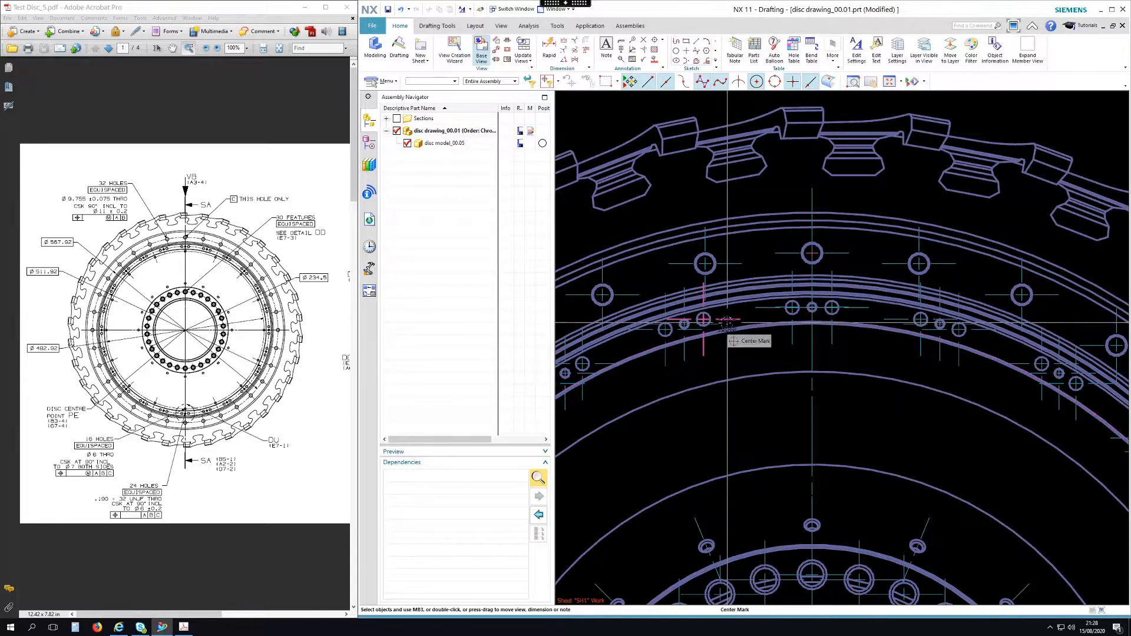
scroll(769, 342, down, 2)
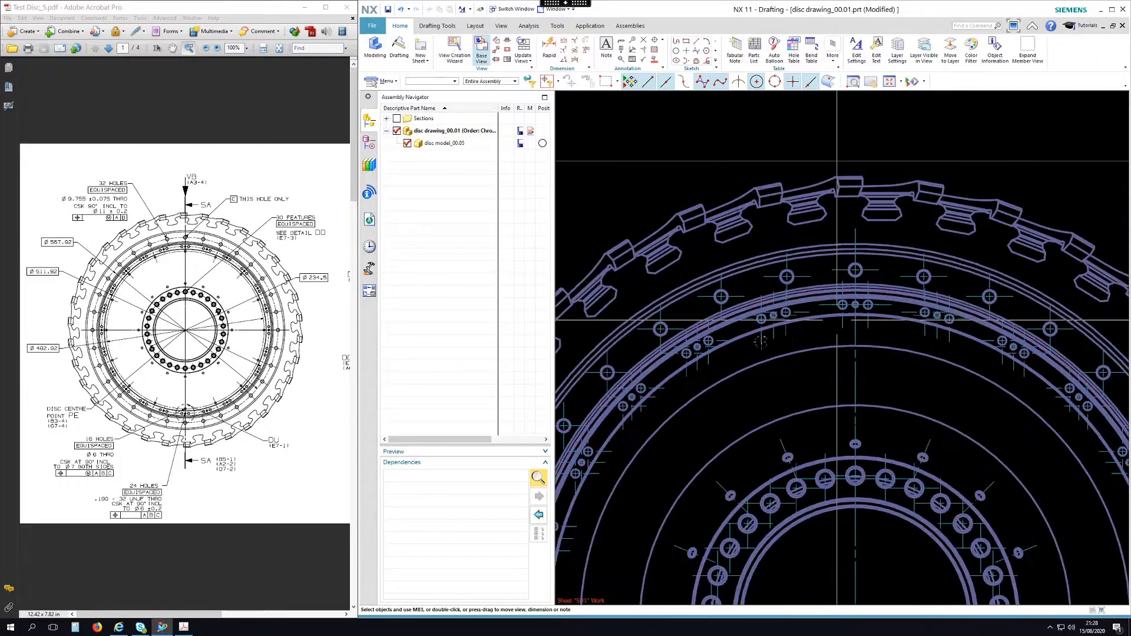
scroll(642, 346, up, 3)
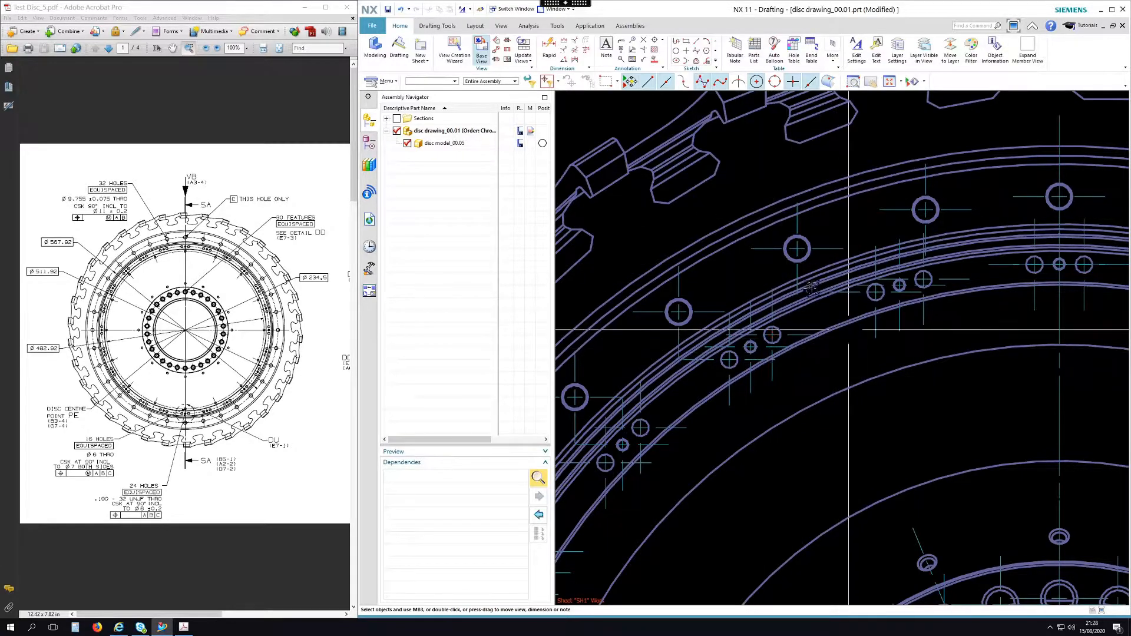
scroll(806, 235, down, 5)
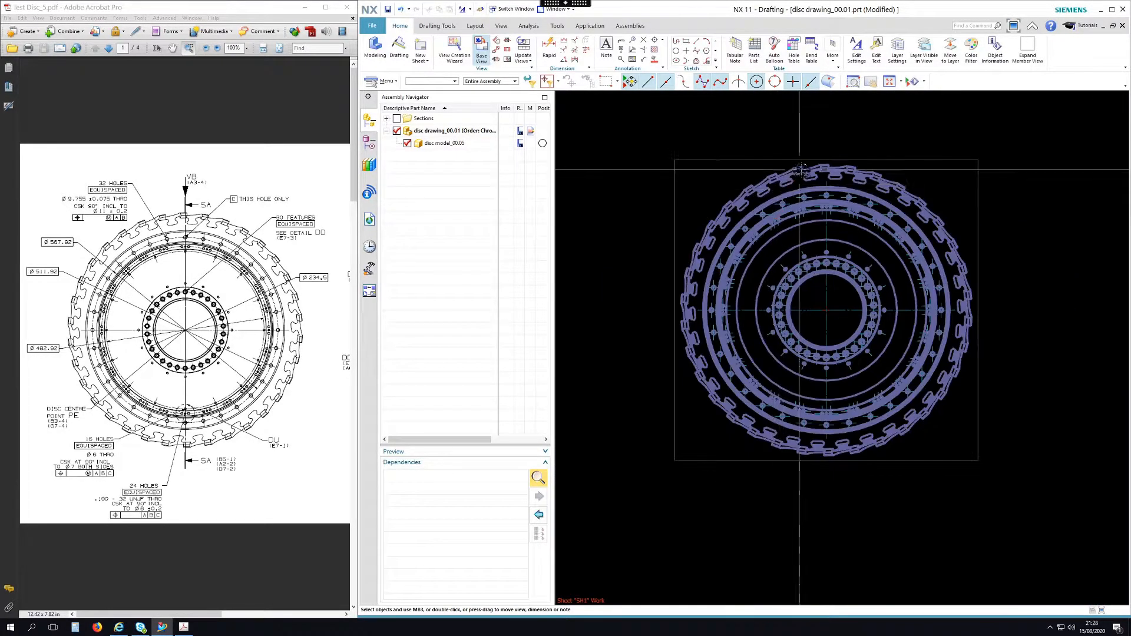
scroll(800, 170, up, 5)
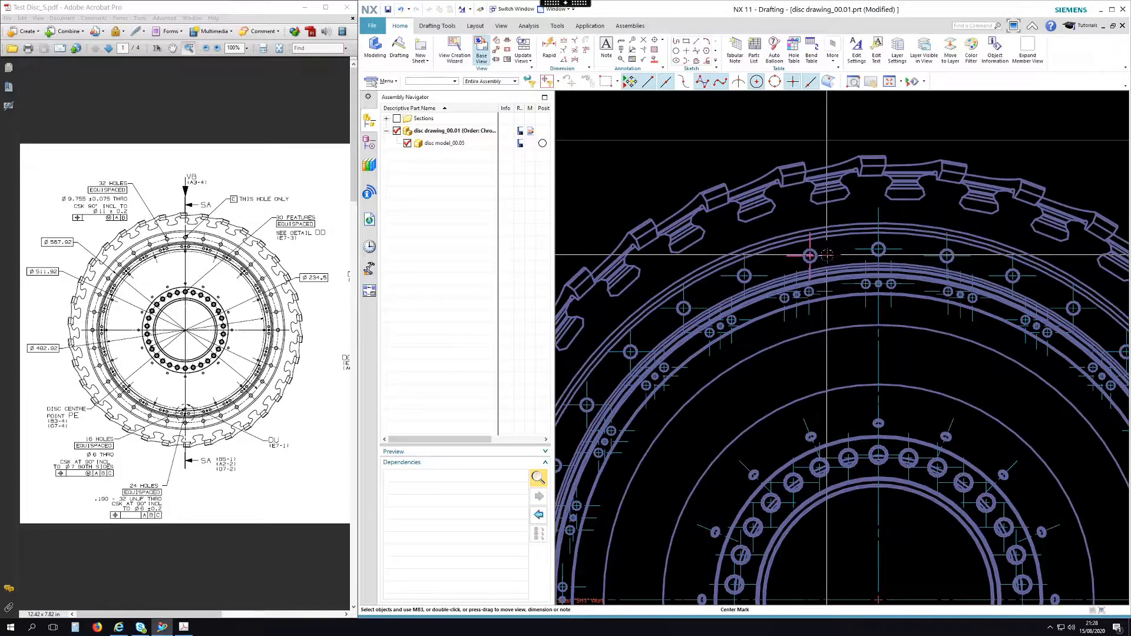
key(Delete)
click(765, 276)
key(Delete)
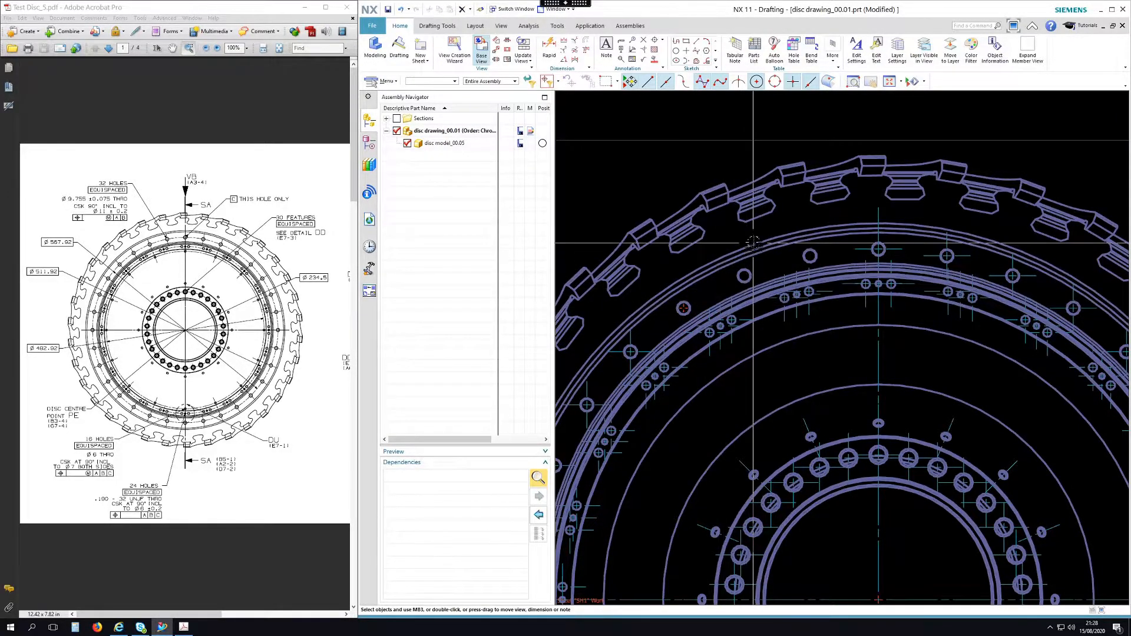
- Delete all remaining centre marks in the disc view with the selection limited to Symbol, and restore No Selection Filter
scroll(759, 251, down, 5)
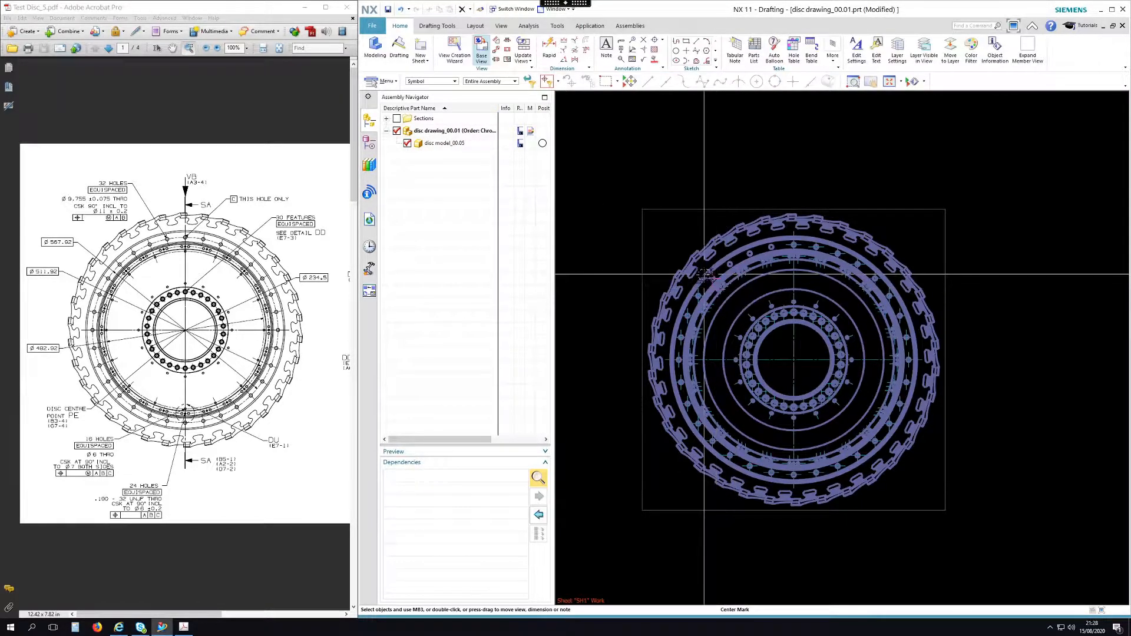
drag(630, 220, 990, 443)
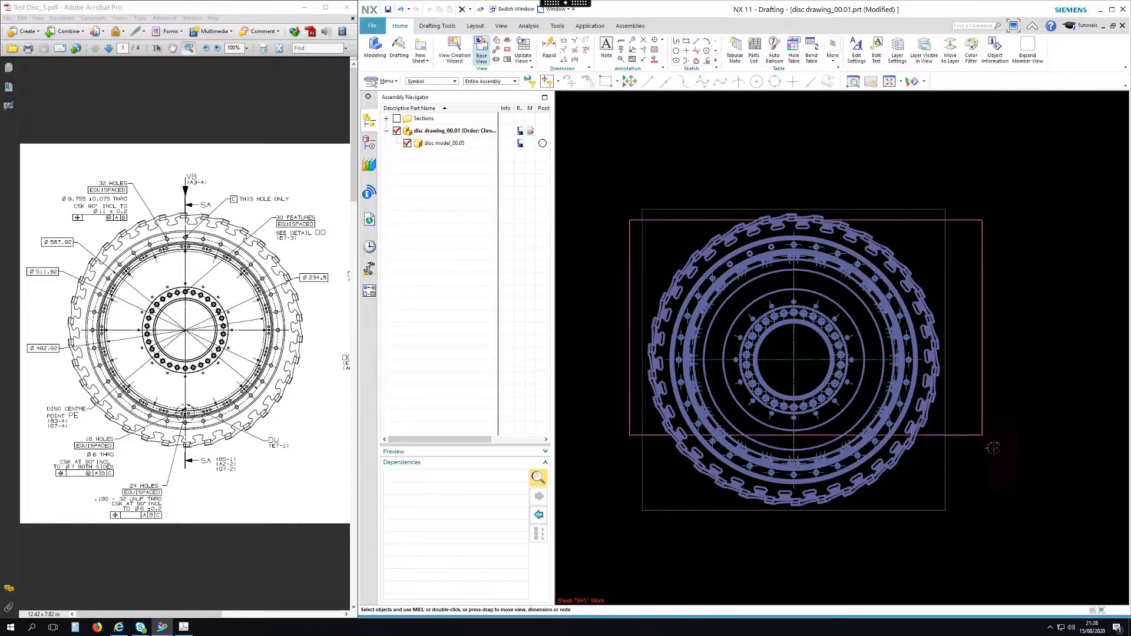
drag(1008, 489, 1013, 487)
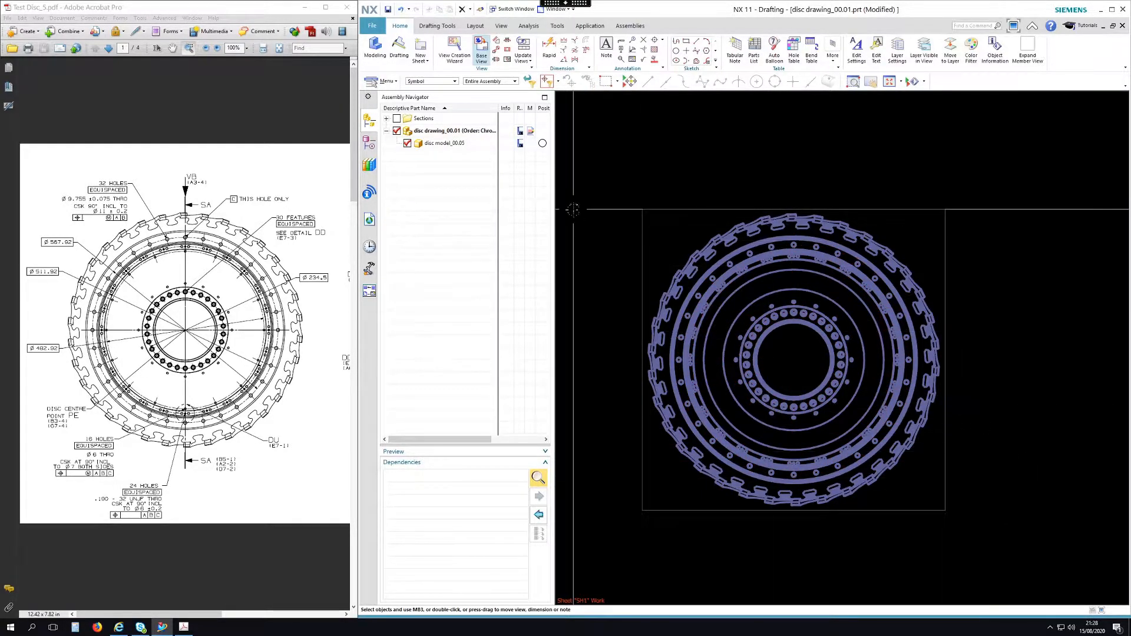
click(433, 82)
click(435, 90)
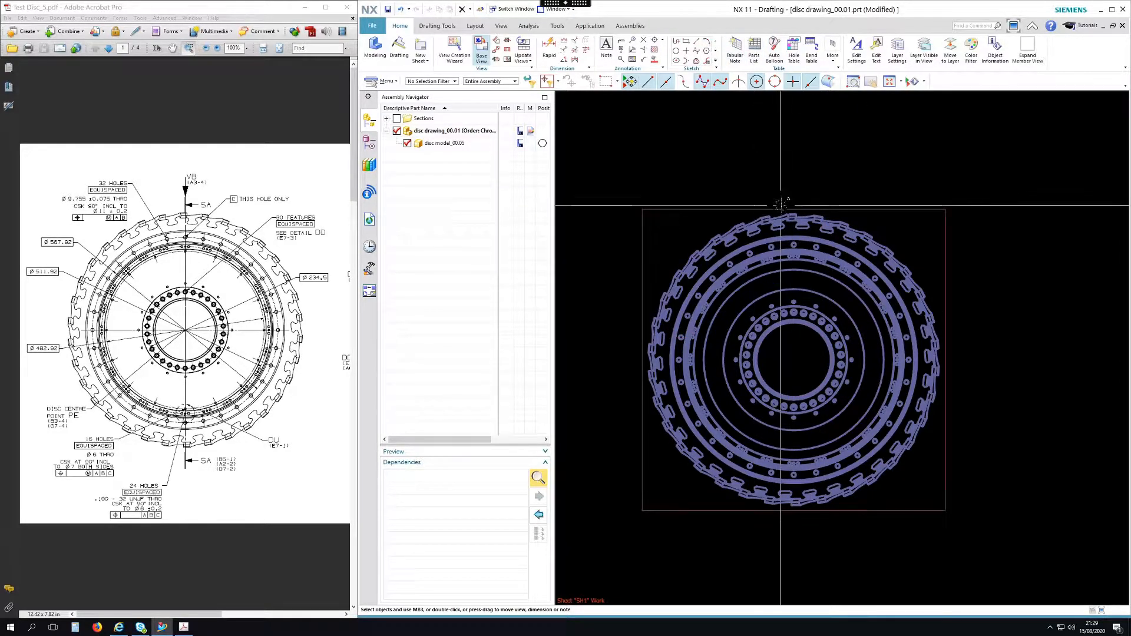
- Add a Center Mark to the disc's central bore with equal extensions reaching just beyond the outer rim
click(697, 52)
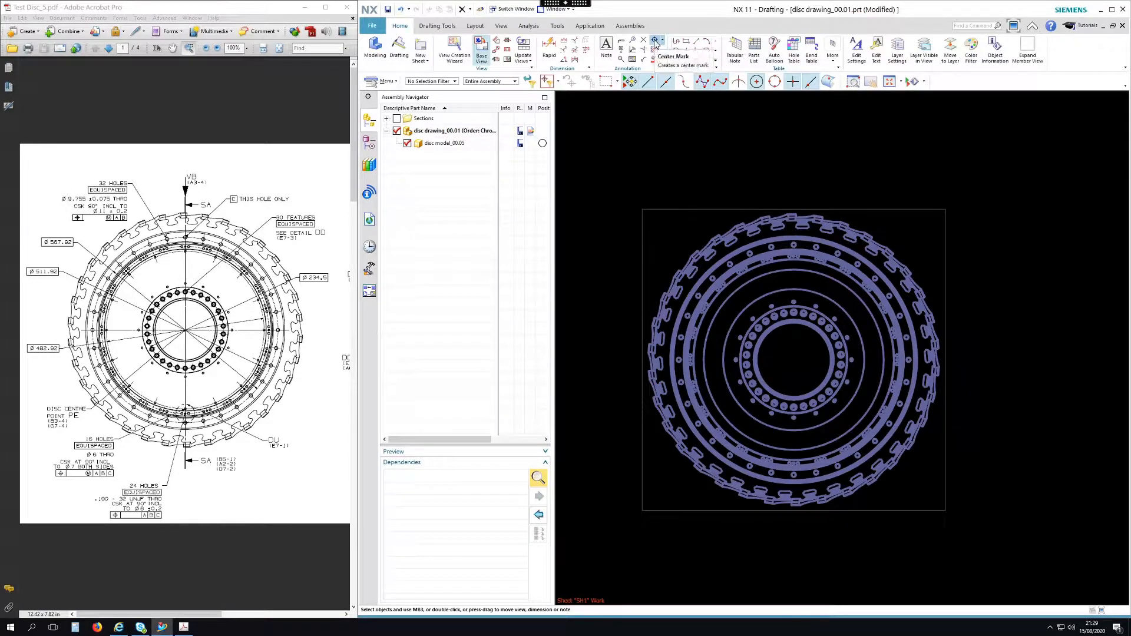
click(657, 42)
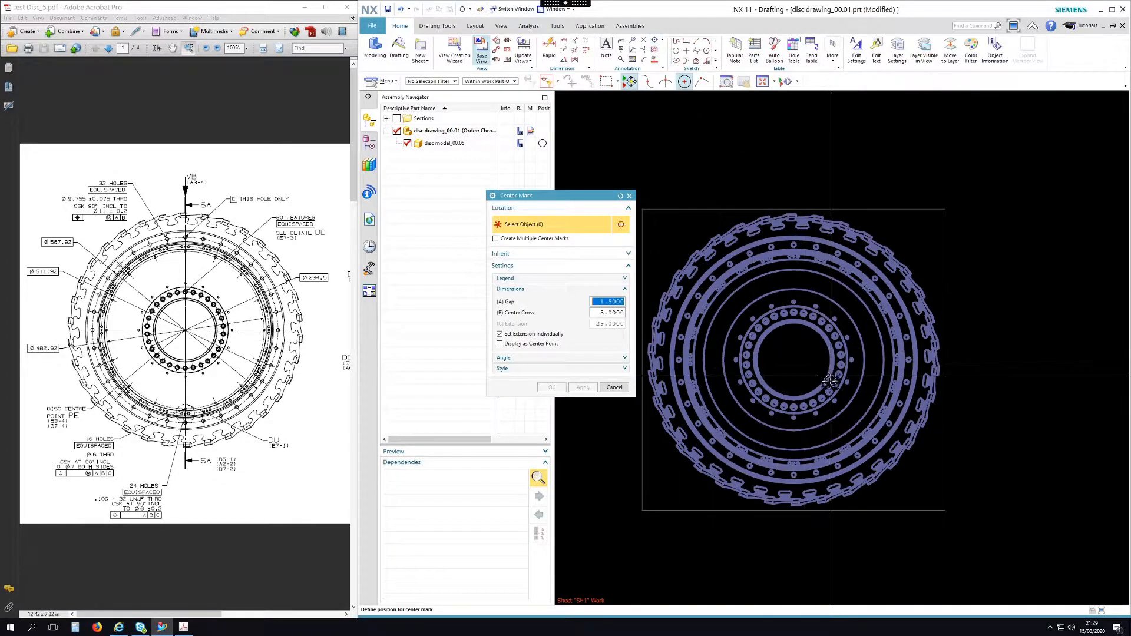
click(811, 329)
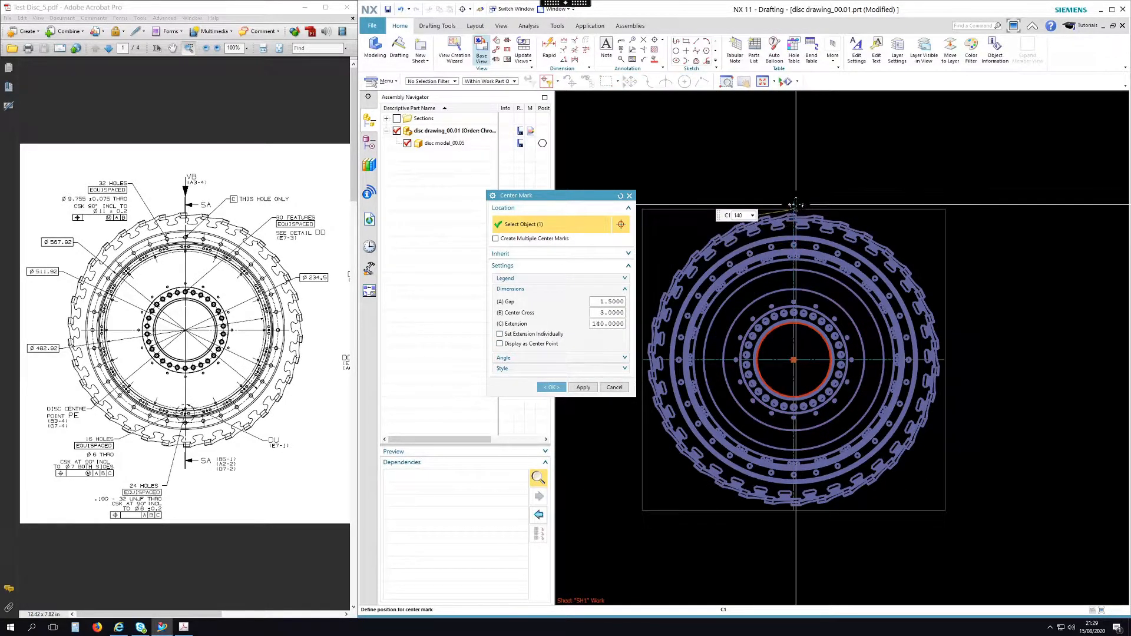
middle_click(991, 337)
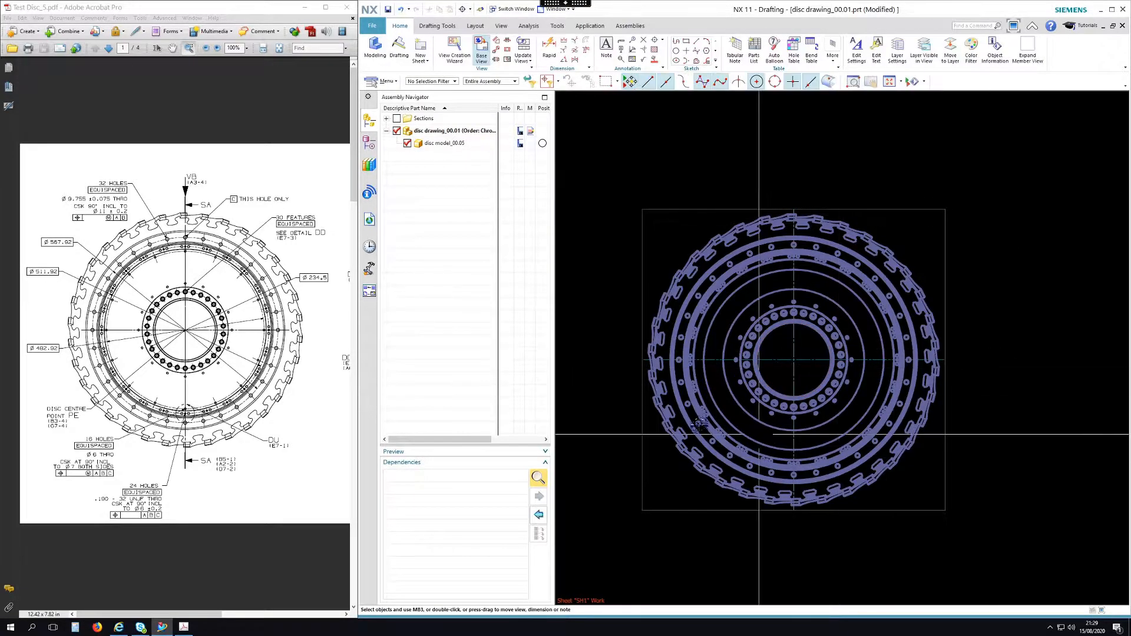
- Start a full Bolt Circle Centerline centred on the central bore, picking the first two outer-ring holes left of the disc's top hole
scroll(616, 395, down, 2)
scroll(654, 403, up, 2)
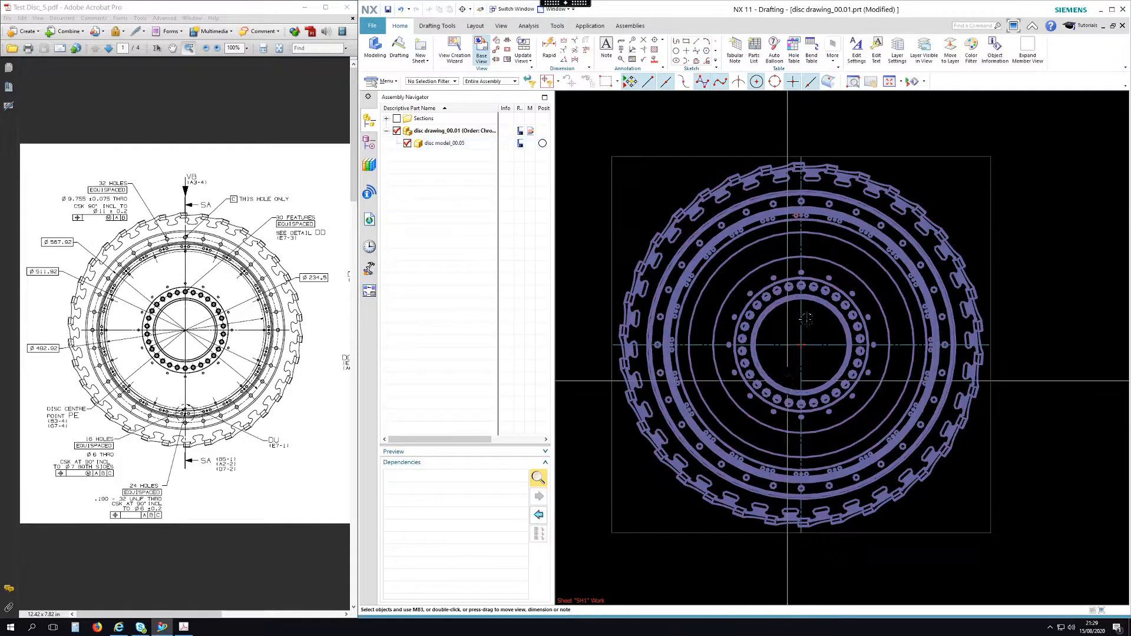
scroll(805, 174, up, 5)
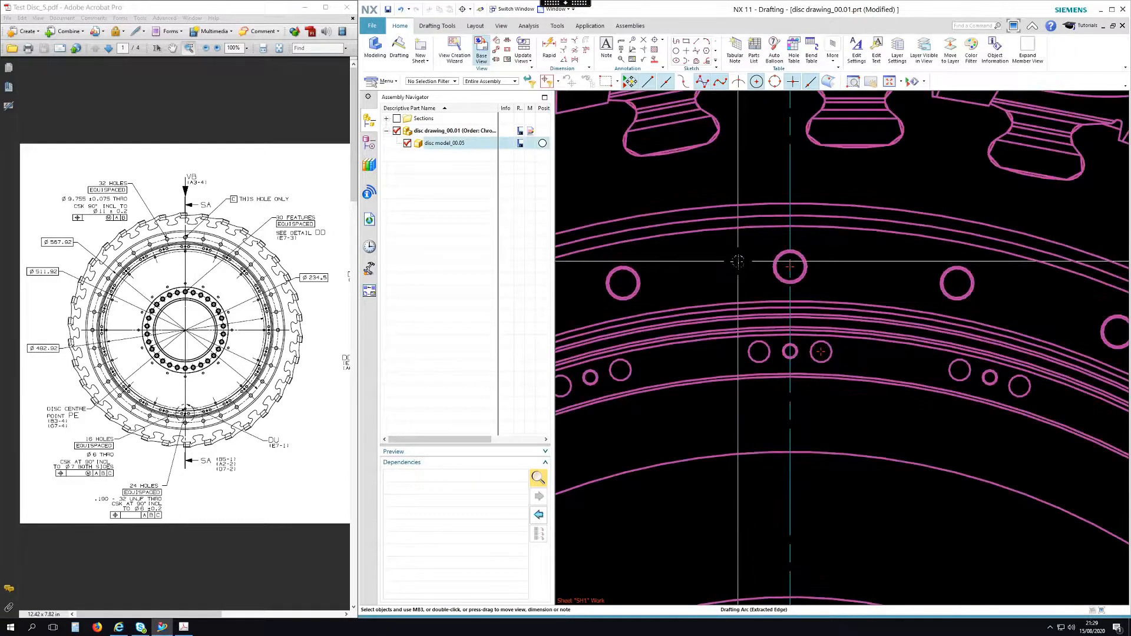
scroll(810, 213, down, 2)
scroll(810, 213, down, 4)
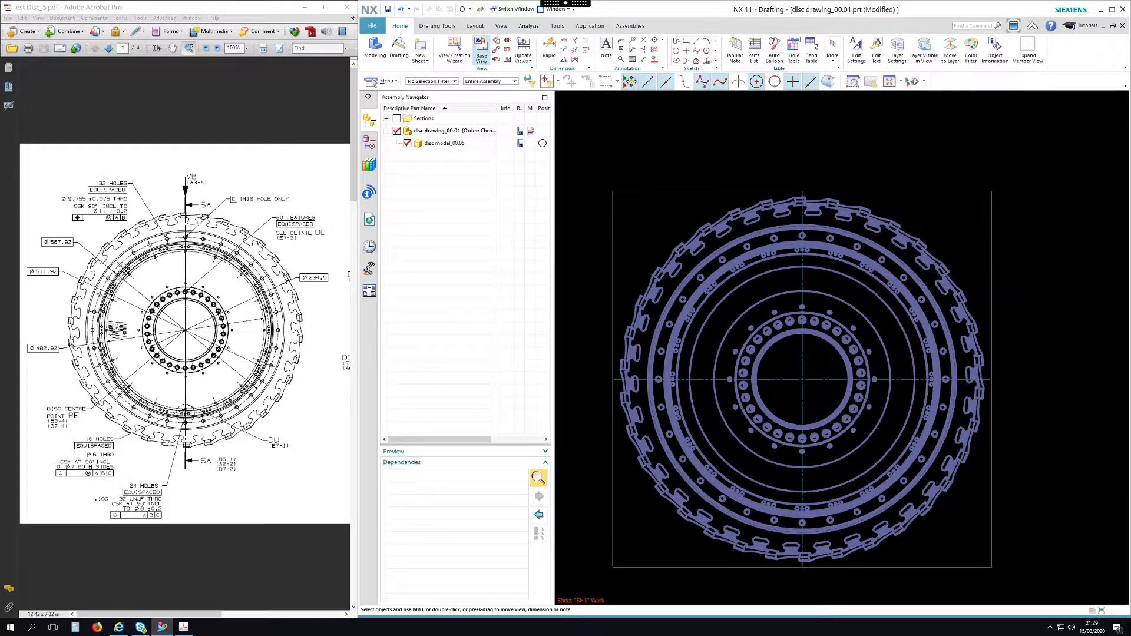
click(663, 43)
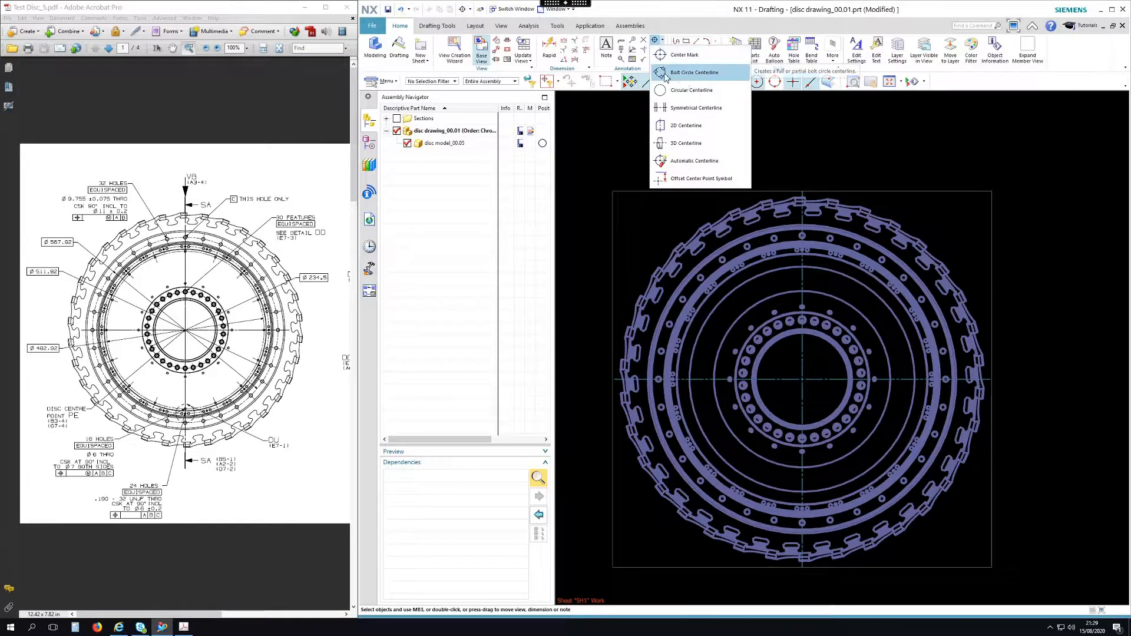
click(684, 73)
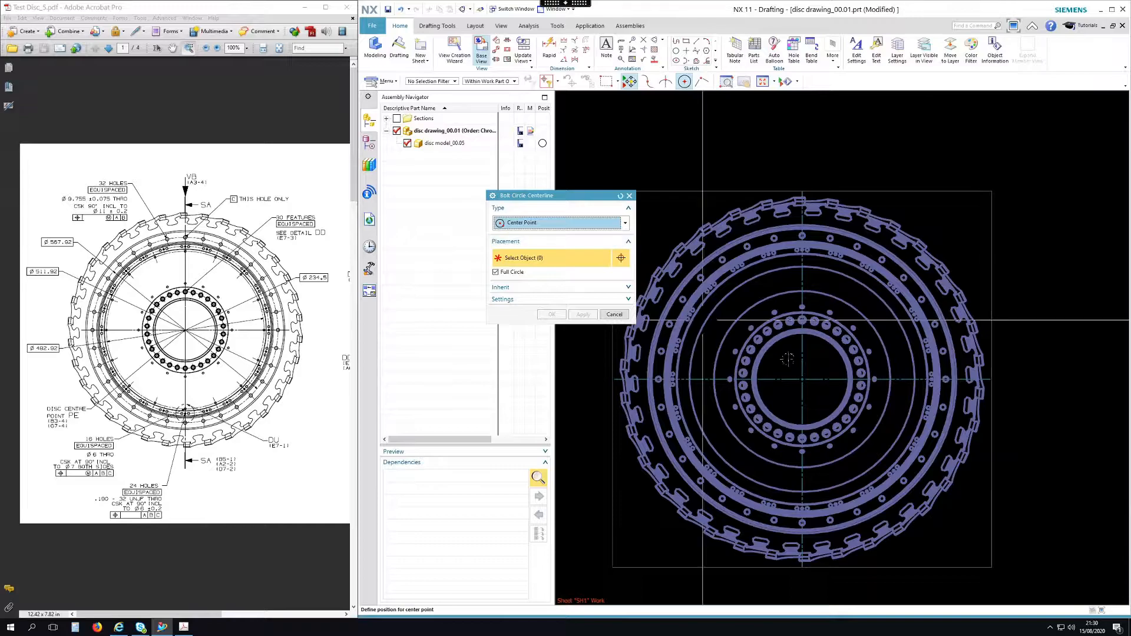
click(825, 338)
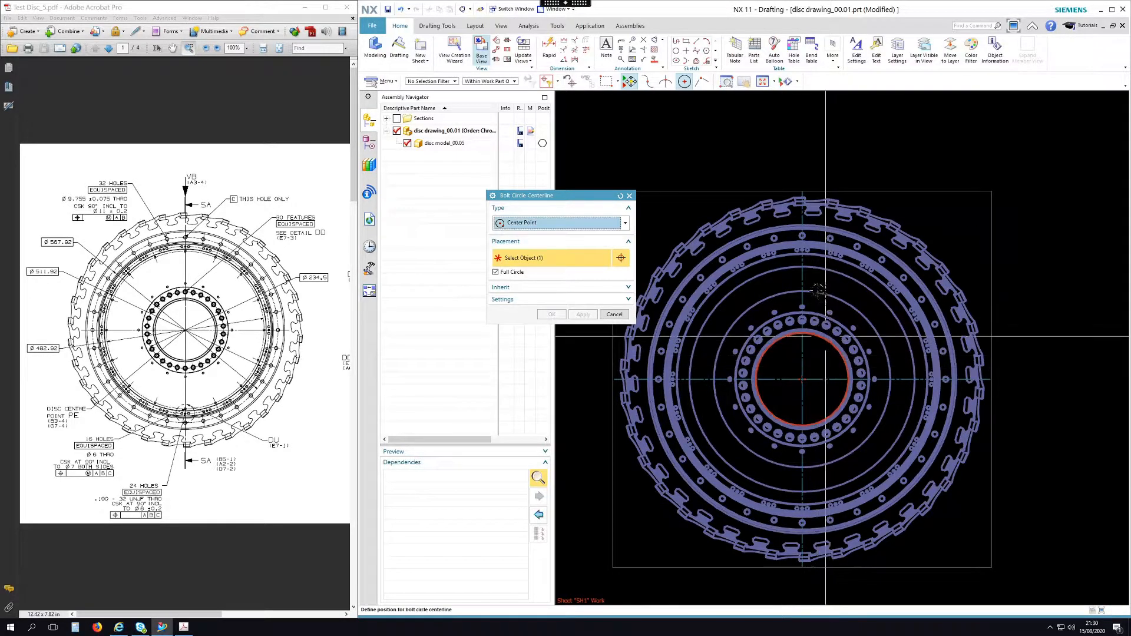
scroll(790, 253, up, 4)
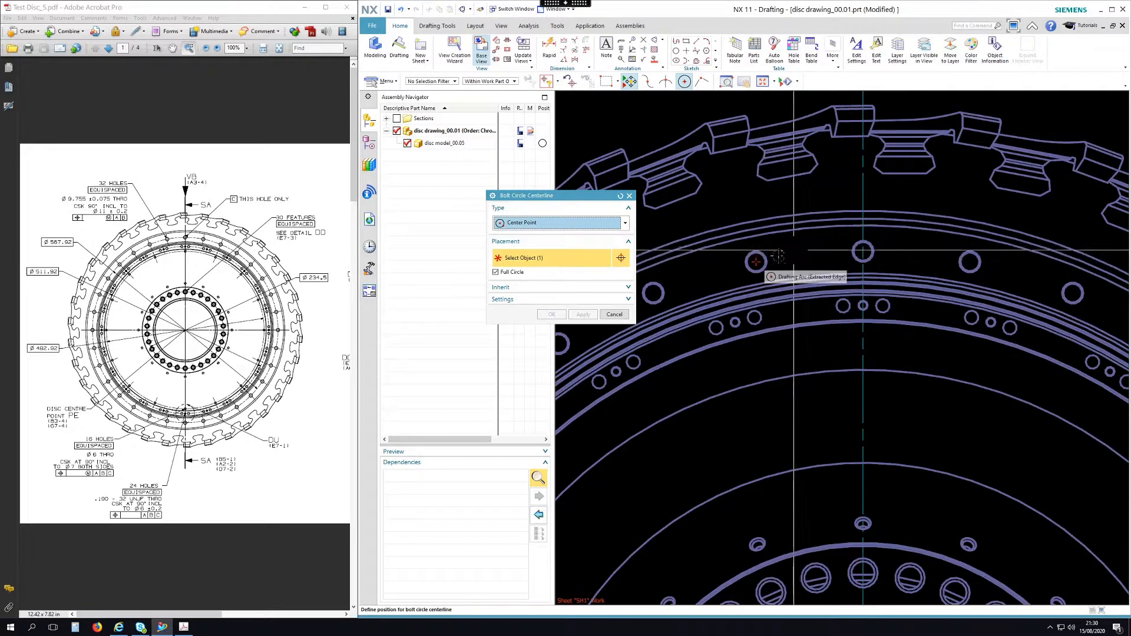
click(756, 262)
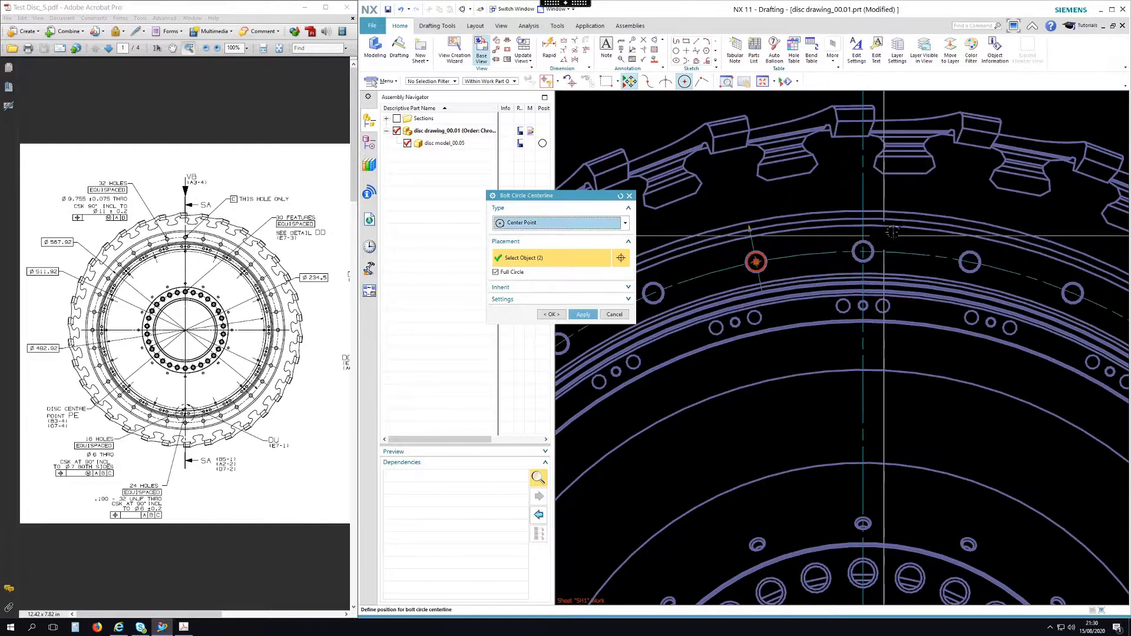
scroll(872, 245, down, 2)
scroll(734, 269, up, 3)
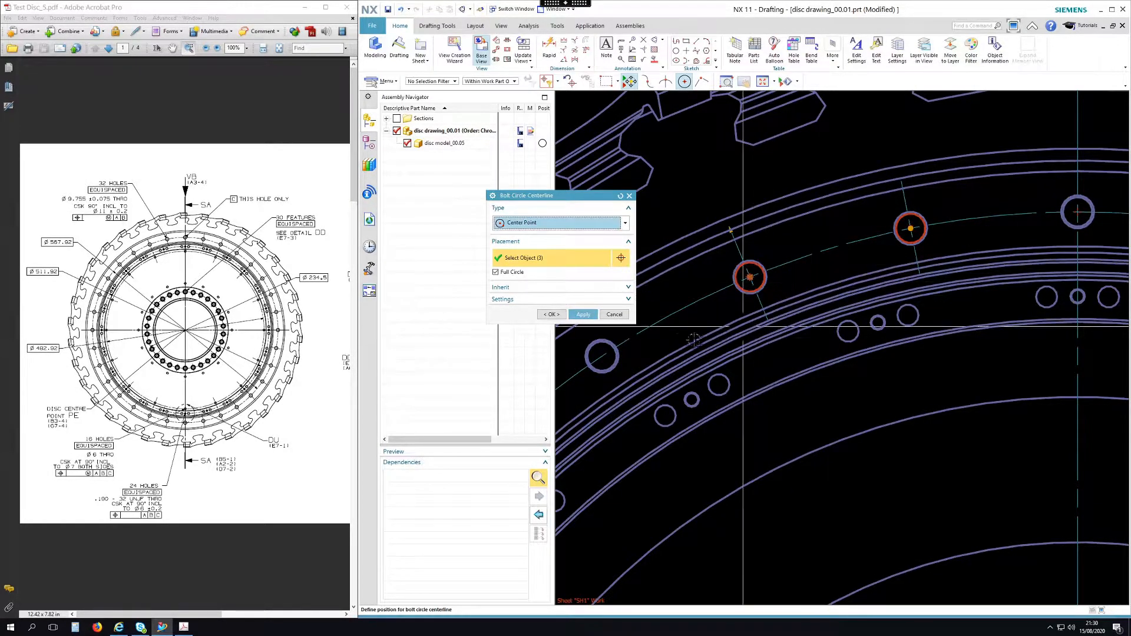
- Extend the bolt circle selection down the disc's left side, skipping the outer-ring hole on the horizontal centreline
scroll(986, 218, down, 3)
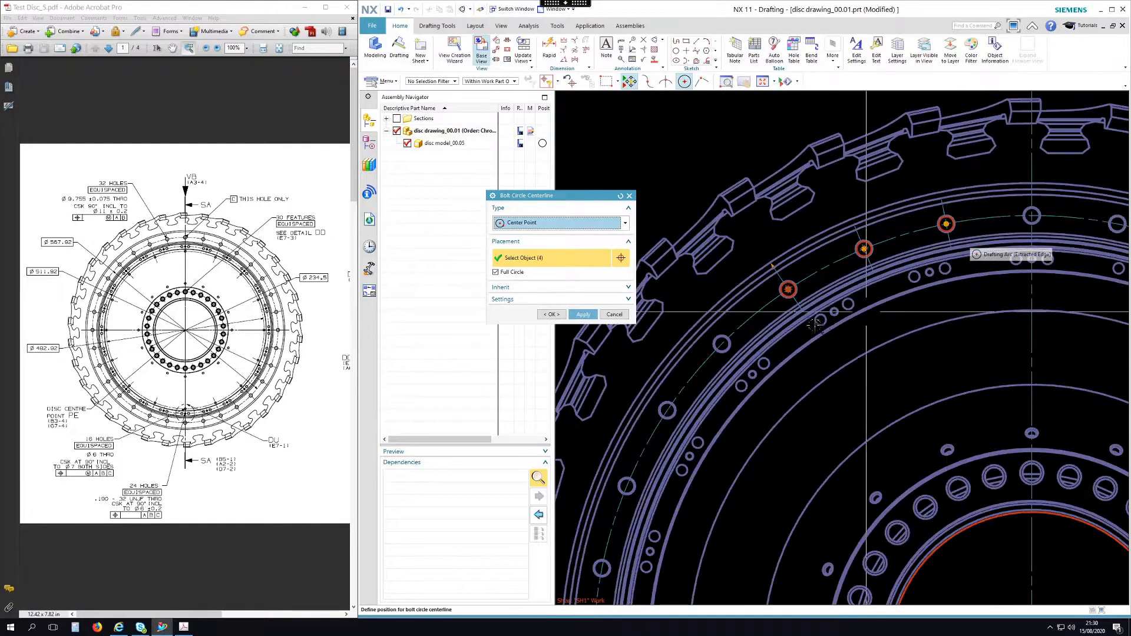
click(722, 344)
click(671, 412)
click(627, 486)
scroll(678, 413, down, 3)
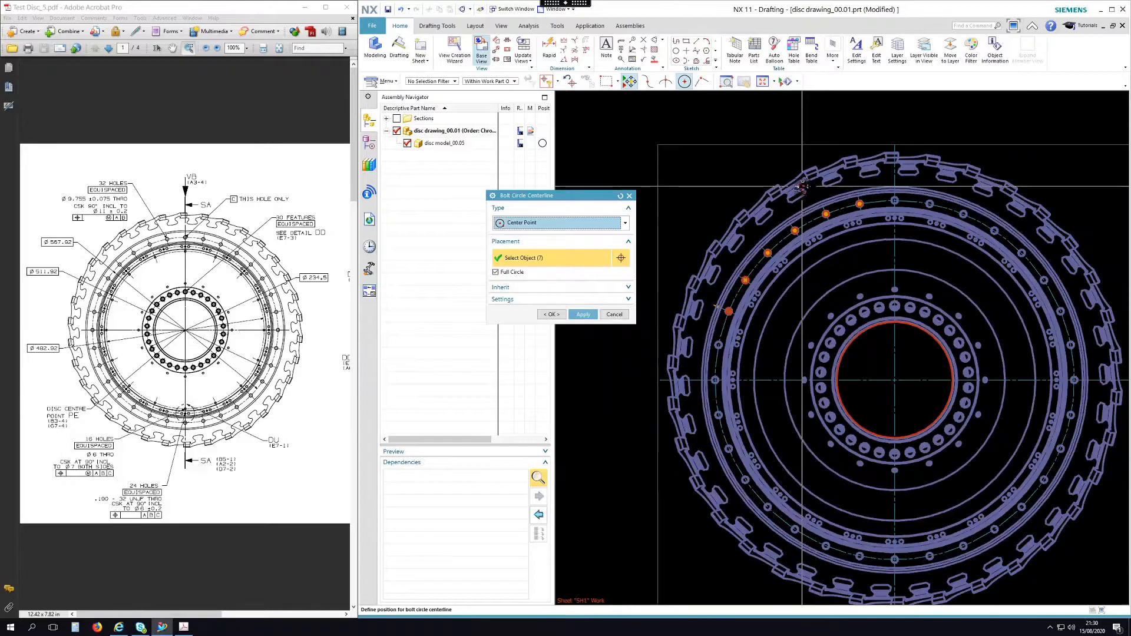
scroll(713, 339, up, 3)
click(710, 336)
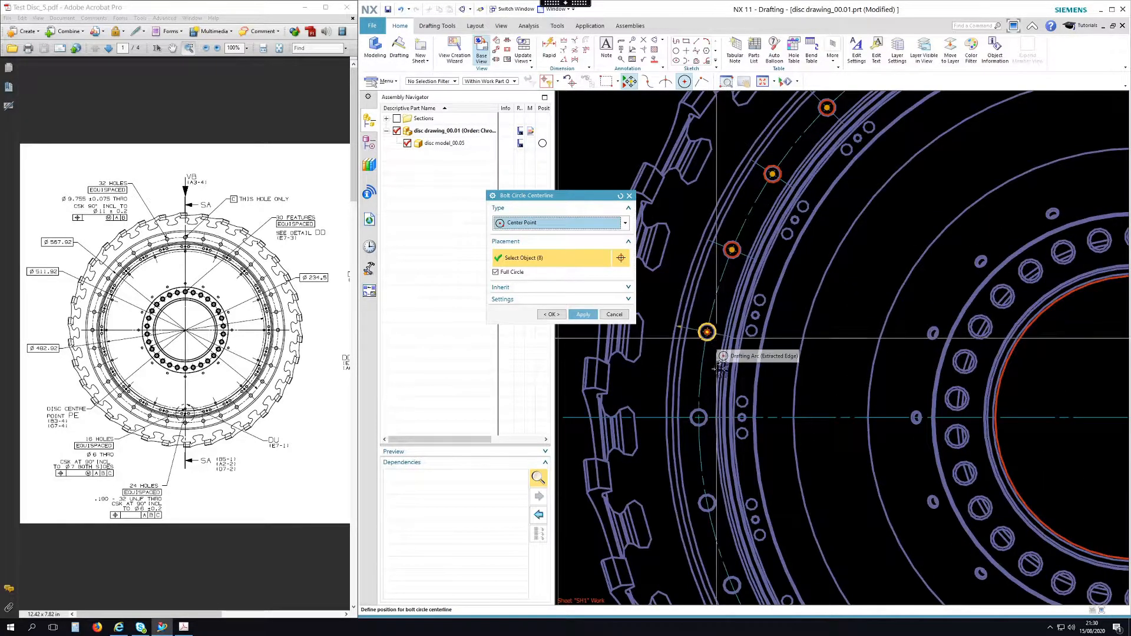
click(708, 504)
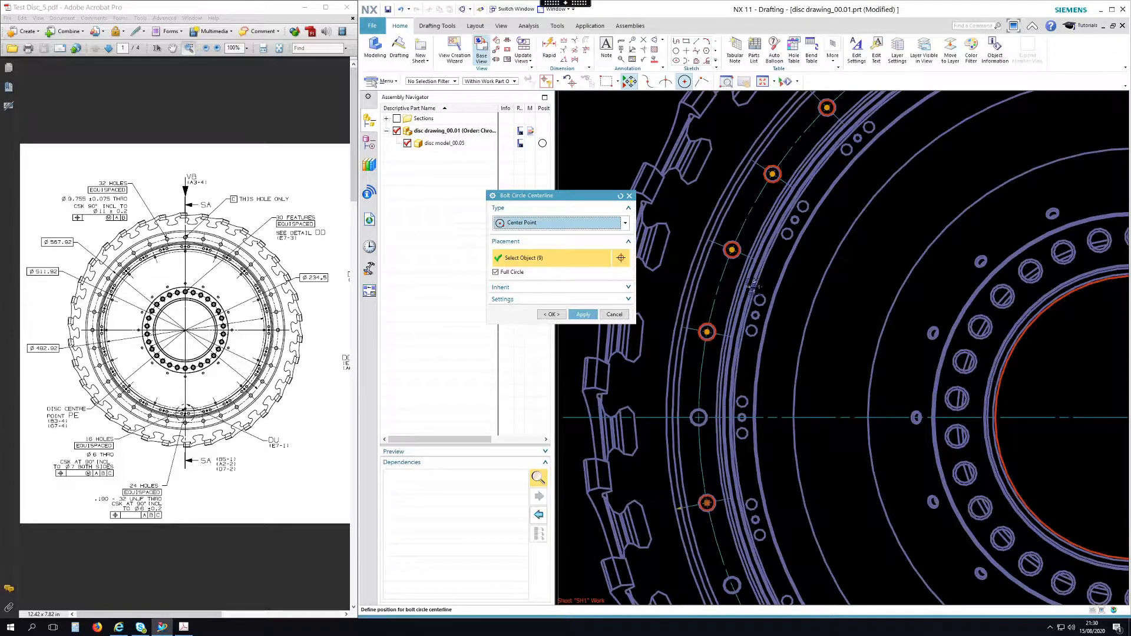
- Add the outer-ring holes along the disc's lower half to the bolt circle, skipping the bottom hole on the vertical centreline
scroll(737, 472, down, 3)
scroll(772, 435, up, 2)
click(734, 374)
click(760, 423)
click(796, 466)
click(838, 500)
click(887, 526)
click(942, 543)
click(1049, 542)
click(1102, 527)
- Add the outer-ring holes up the disc's right side to the bolt circle, skipping those on the main centrelines, and create the centreline
scroll(970, 389, up, 4)
click(950, 523)
click(1033, 456)
click(1101, 372)
scroll(1099, 353, down, 1)
click(1093, 294)
scroll(1060, 283, up, 3)
click(1012, 367)
click(1005, 207)
scroll(1005, 207, down, 2)
scroll(1011, 194, up, 3)
click(1020, 260)
click(968, 170)
scroll(918, 170, up, 2)
click(1033, 313)
click(956, 242)
scroll(868, 151, down, 2)
scroll(825, 150, up, 4)
click(923, 214)
click(763, 167)
scroll(760, 171, down, 3)
click(552, 314)
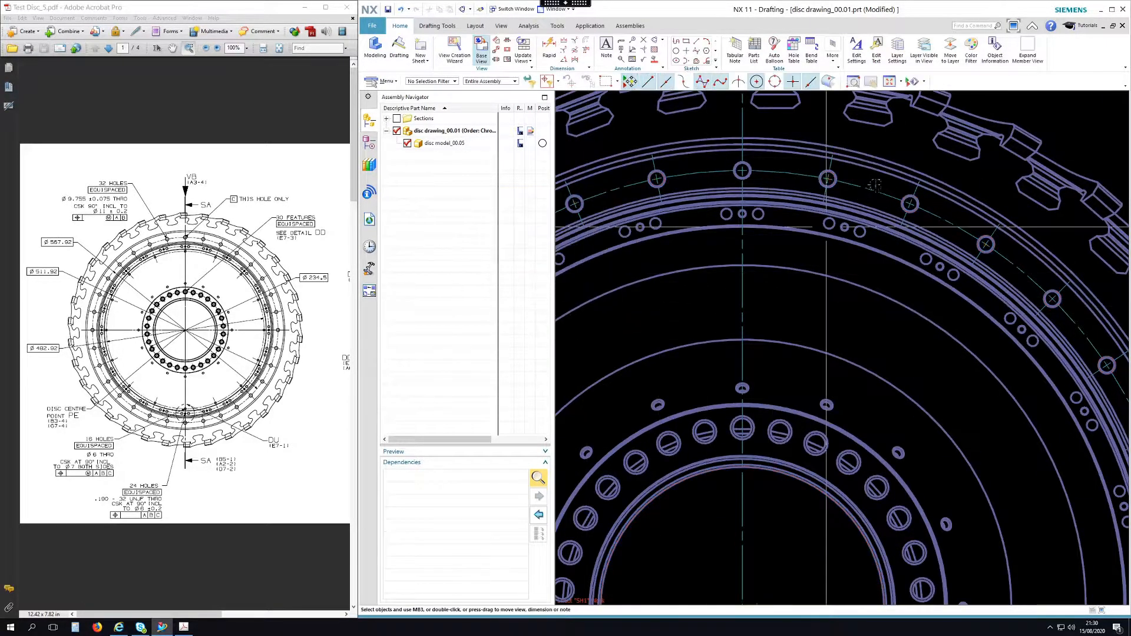
- Create a full bore-centred Bolt Circle Centerline through the left hole of the top three-hole cluster and all three holes of the cluster to its left
key(ctrl+f)
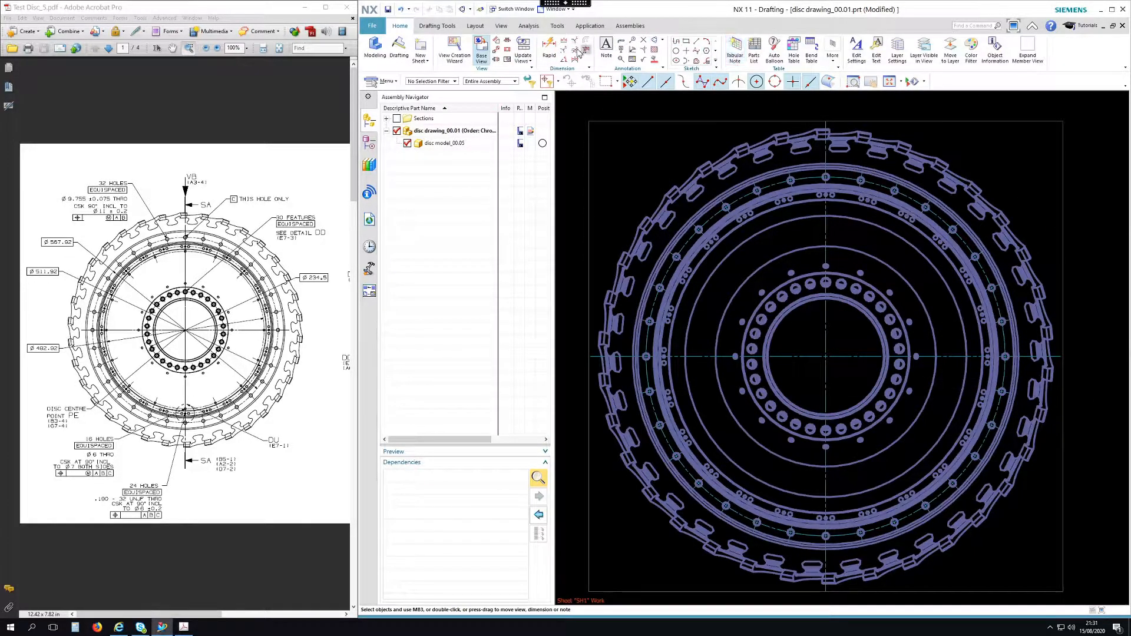
click(656, 41)
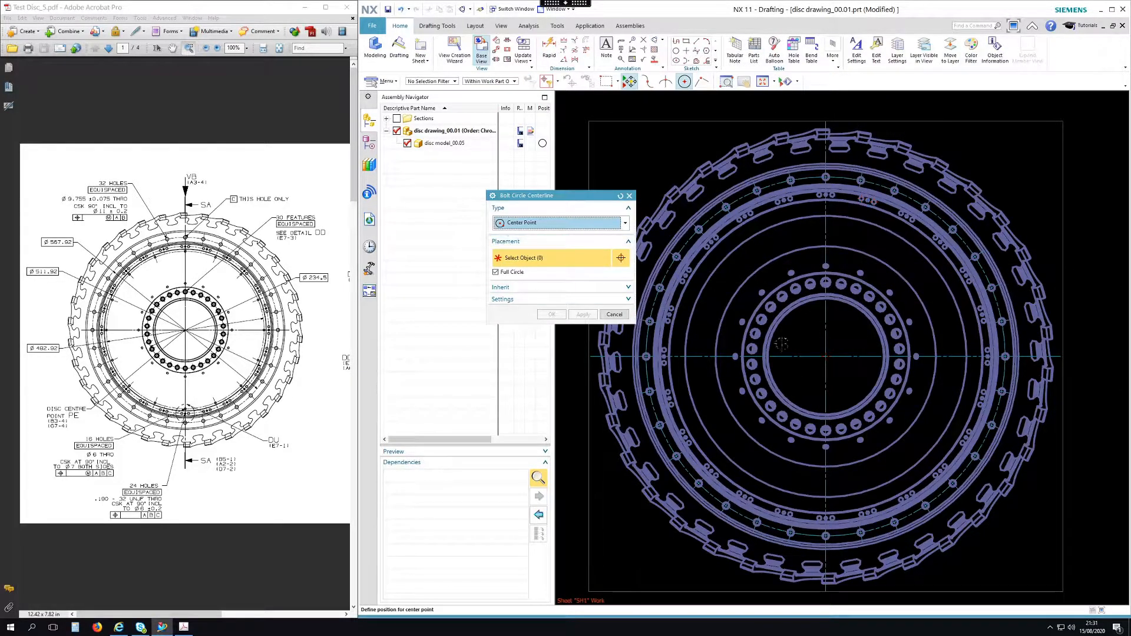
click(849, 310)
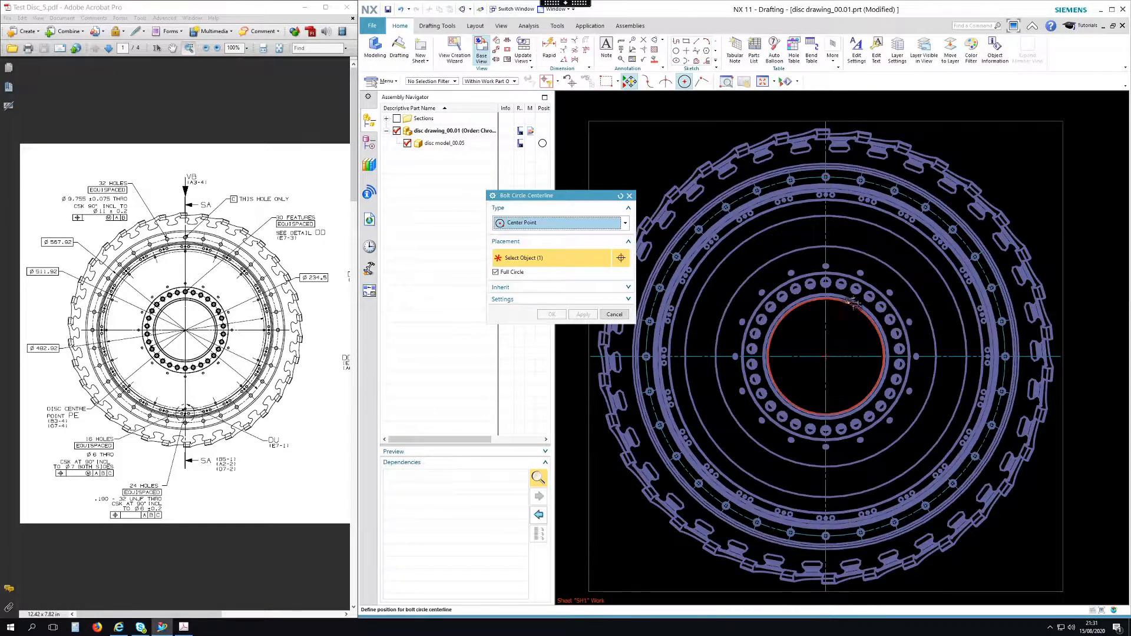
scroll(822, 184, up, 3)
scroll(822, 184, up, 2)
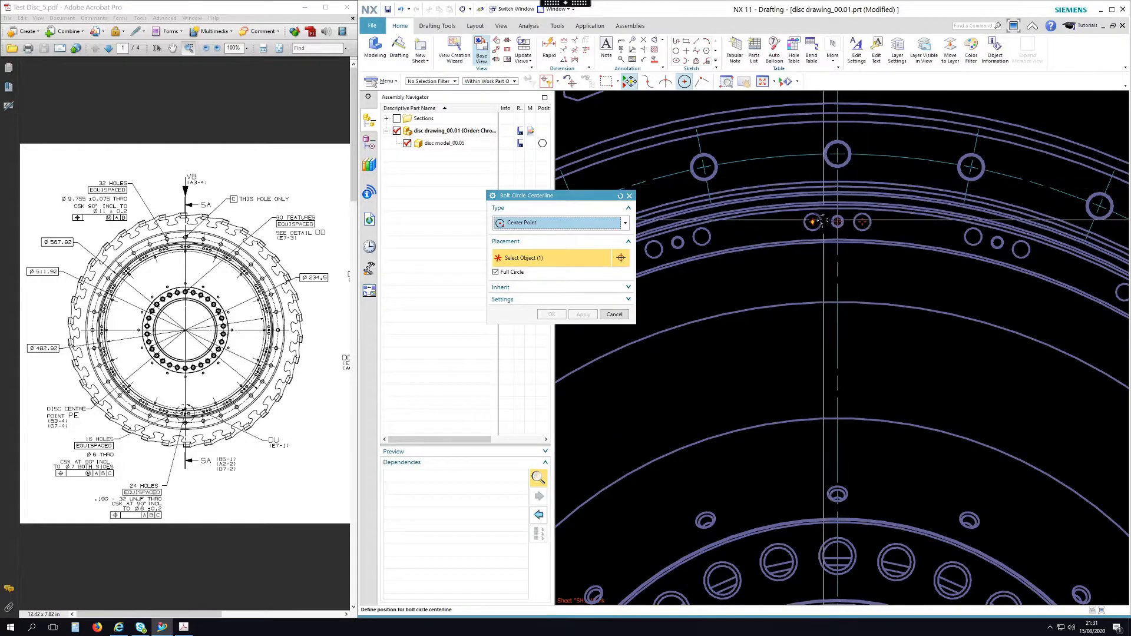
click(812, 222)
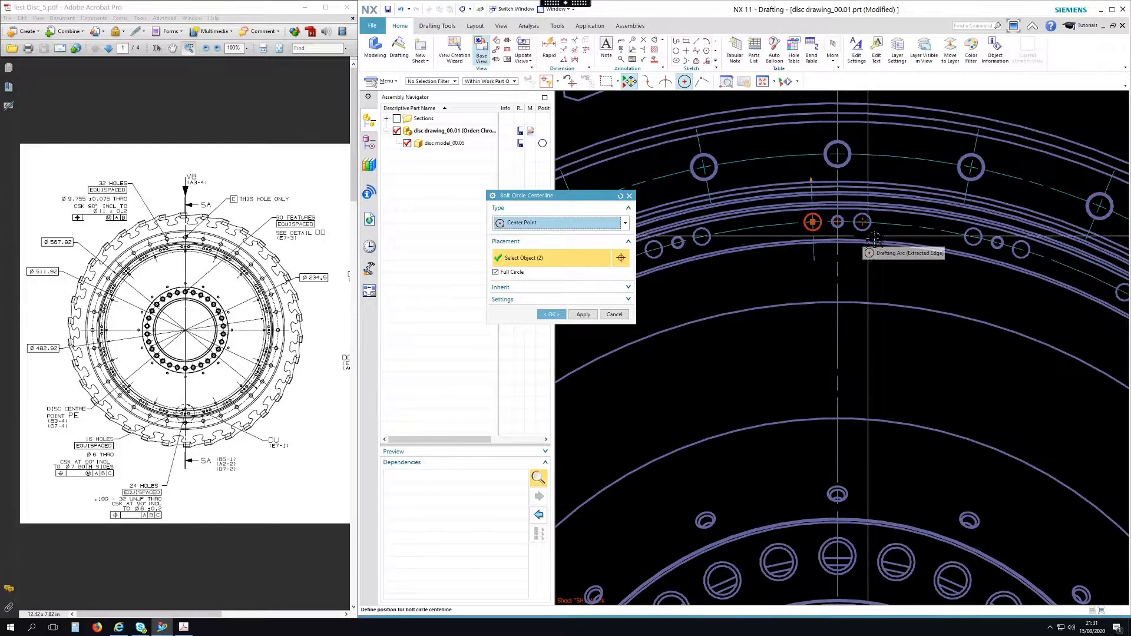
click(700, 238)
click(678, 242)
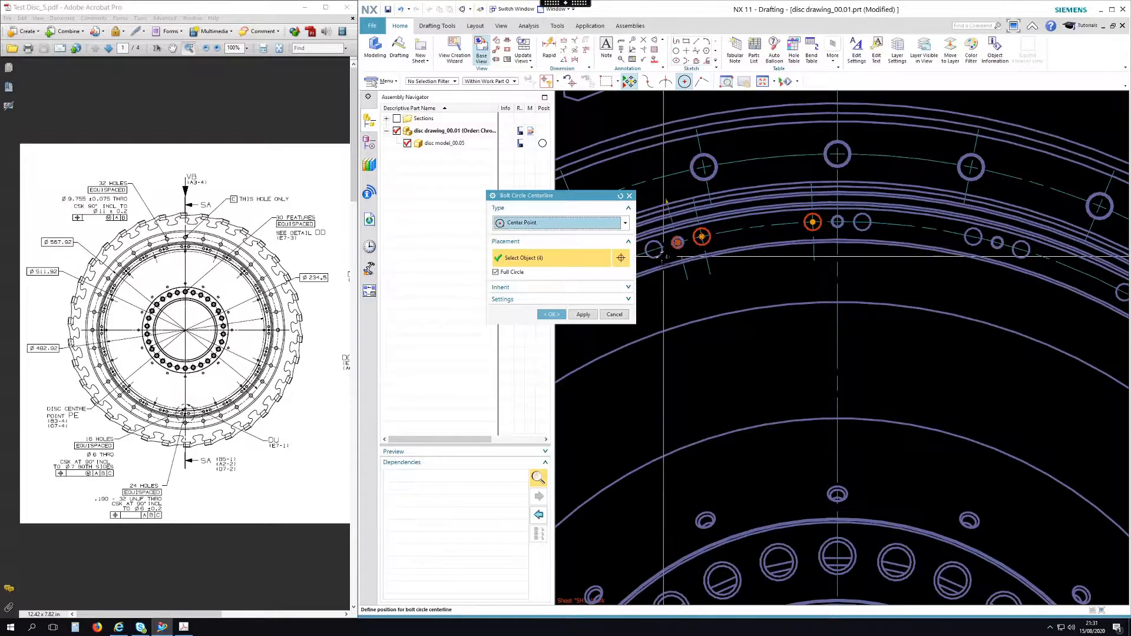
click(550, 315)
scroll(695, 238, down, 6)
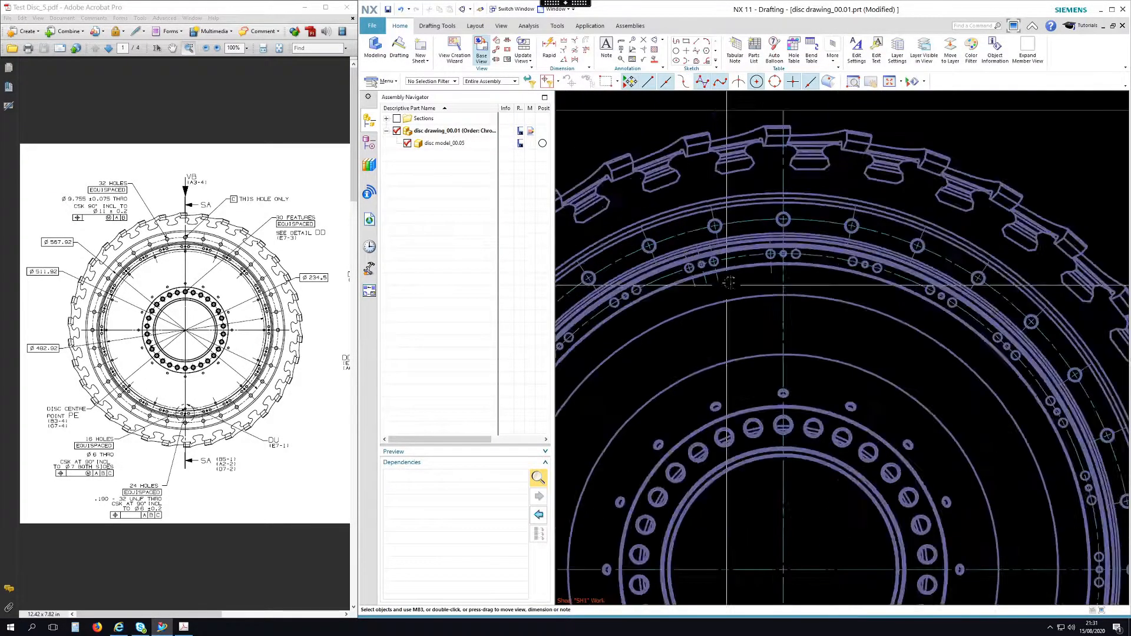
- Examine the bolt circle centrelines, inner hole rings and rim slots of the disc view against the reference drawing
scroll(808, 233, down, 1)
scroll(766, 365, up, 4)
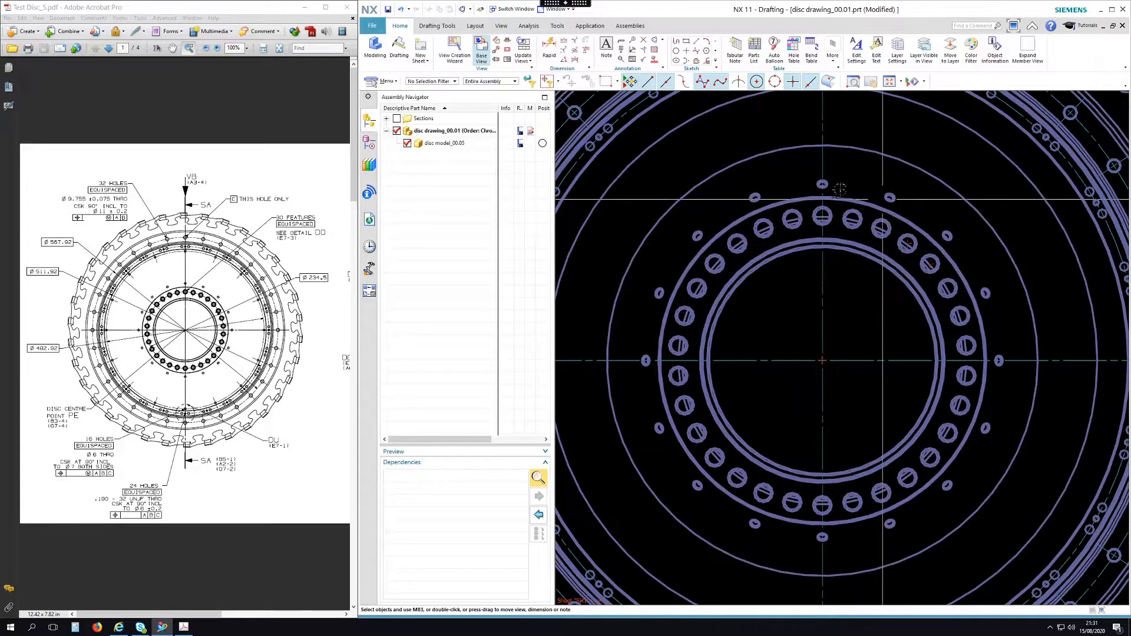
scroll(840, 293, down, 3)
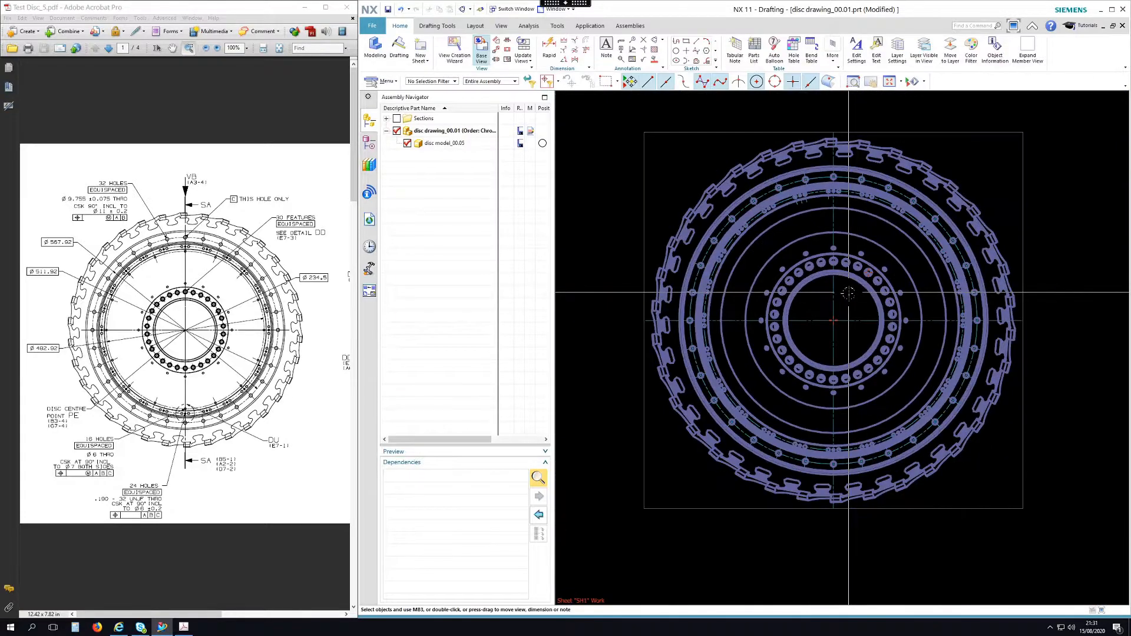
scroll(928, 236, down, 1)
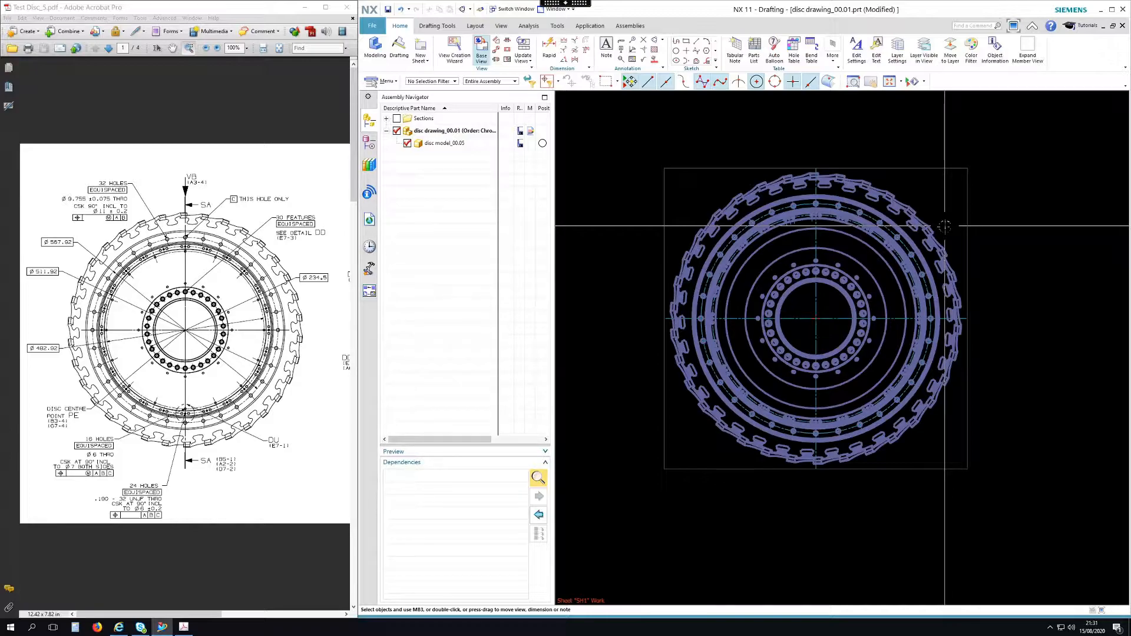
scroll(804, 185, up, 5)
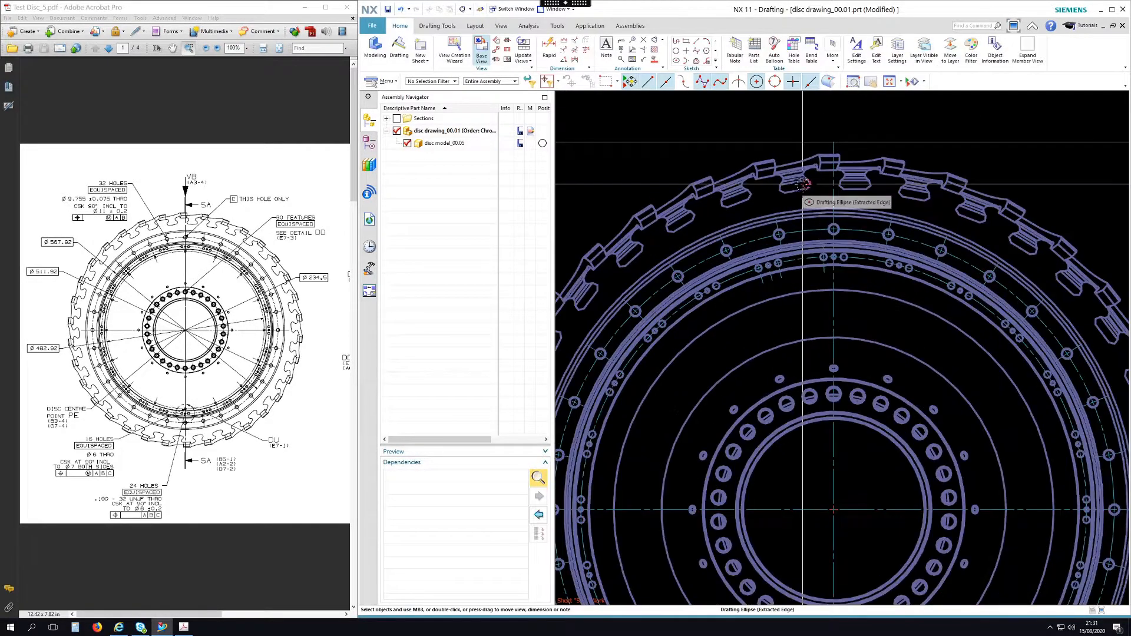
scroll(787, 204, up, 1)
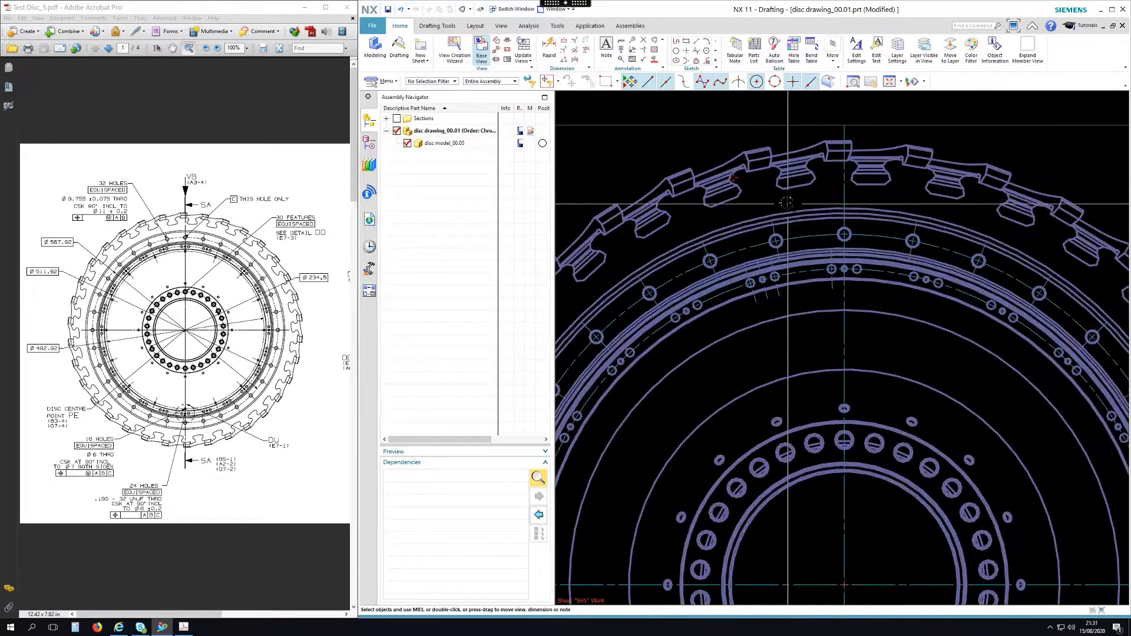
scroll(787, 203, up, 2)
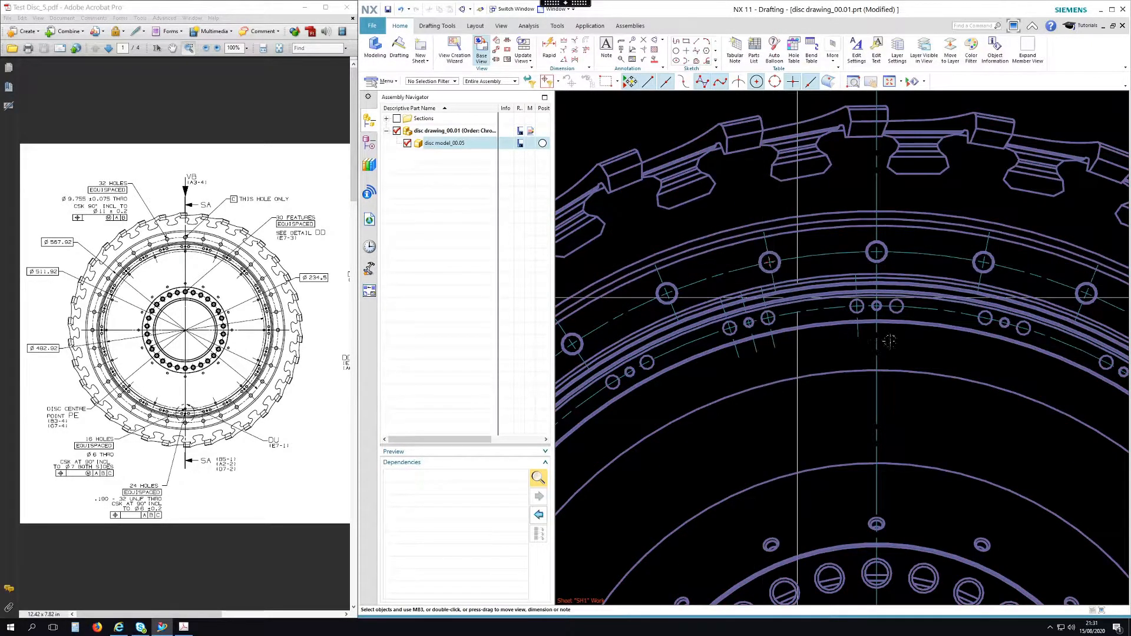
scroll(804, 233, down, 3)
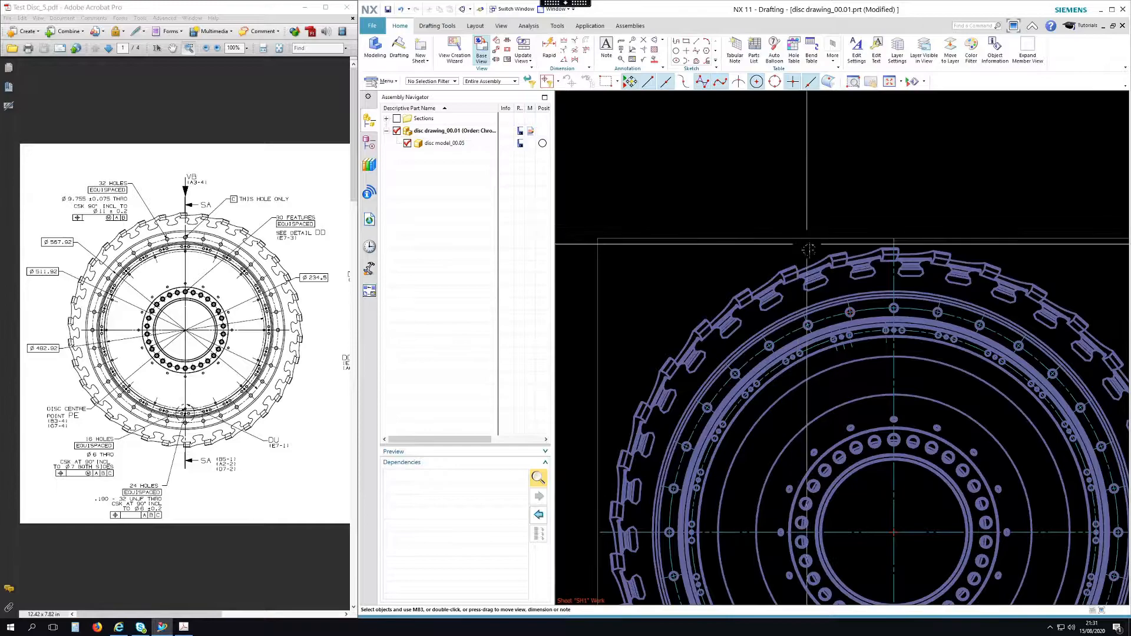
- Add a diametral Rapid Dimension to the inner circle of the outer-ring hole just left of the top hole, placing it above the disc's upper-left rim
scroll(848, 335, up, 2)
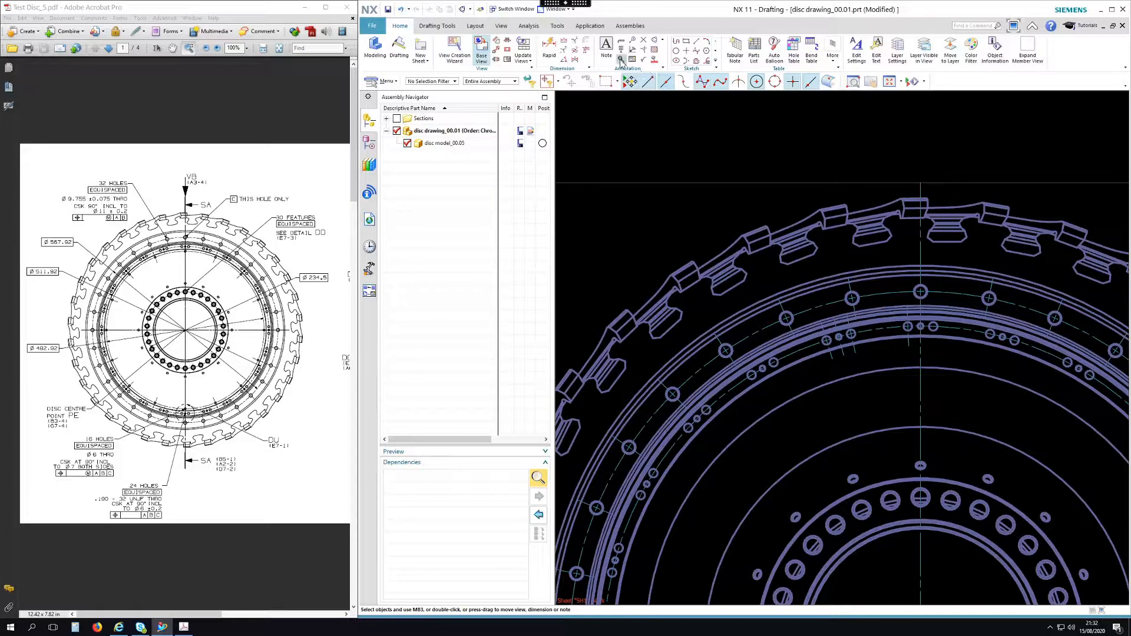
click(550, 47)
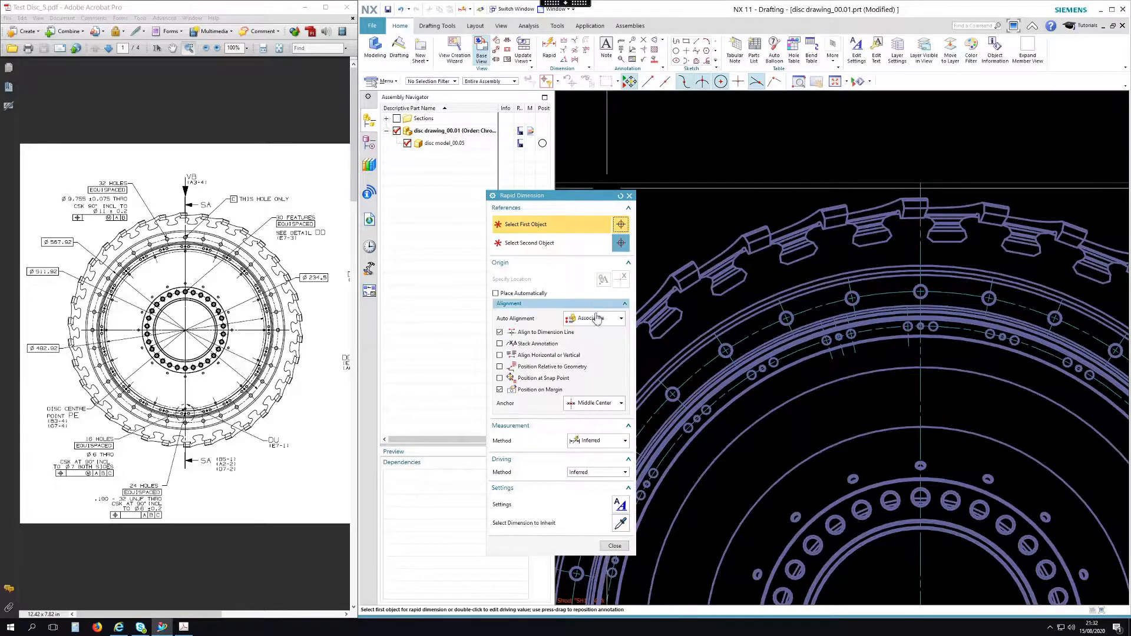
click(586, 443)
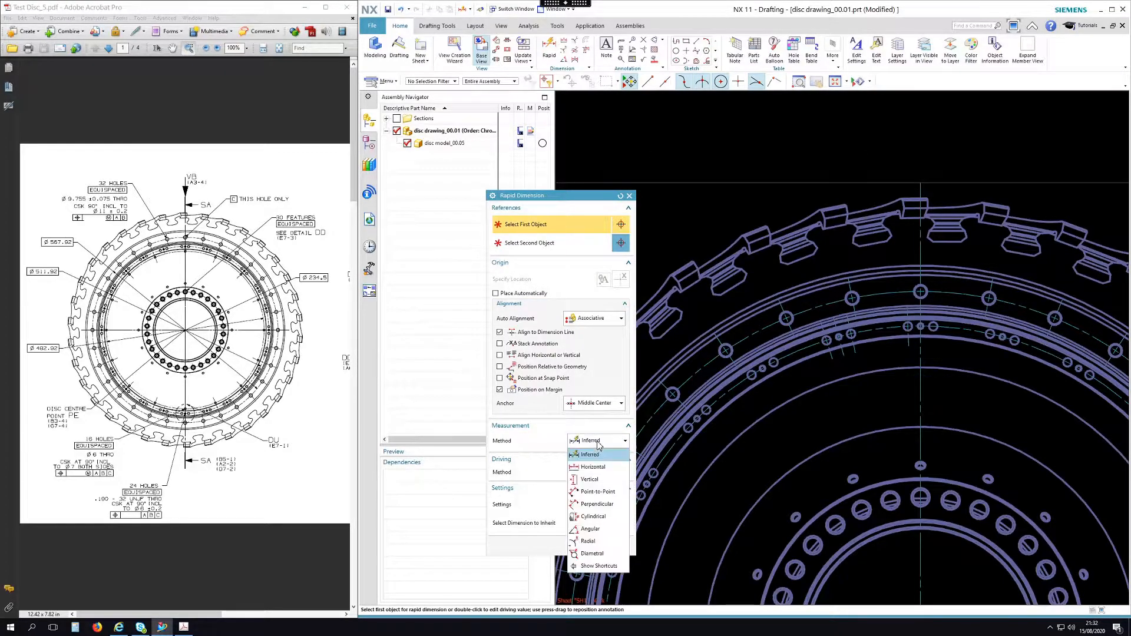
click(593, 554)
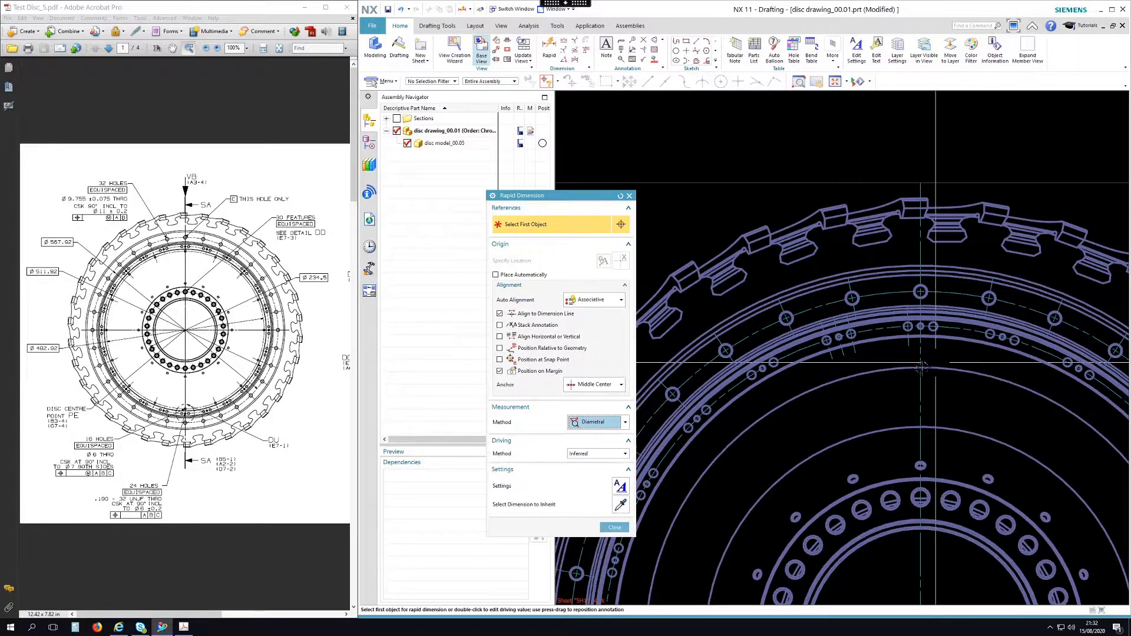
scroll(849, 277, up, 10)
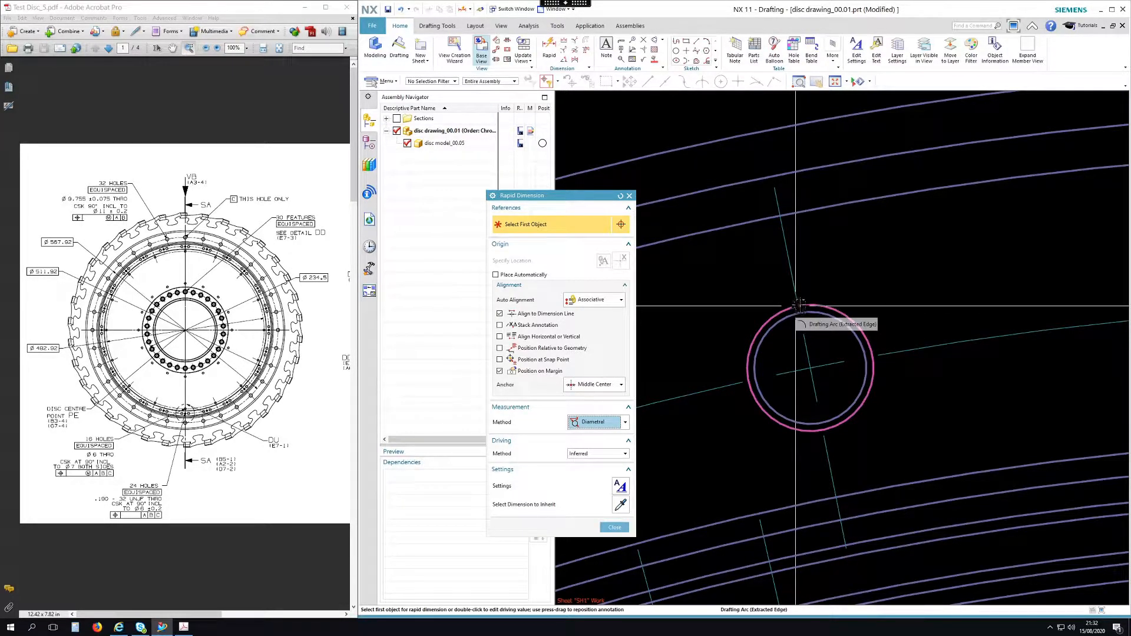
scroll(919, 304, down, 3)
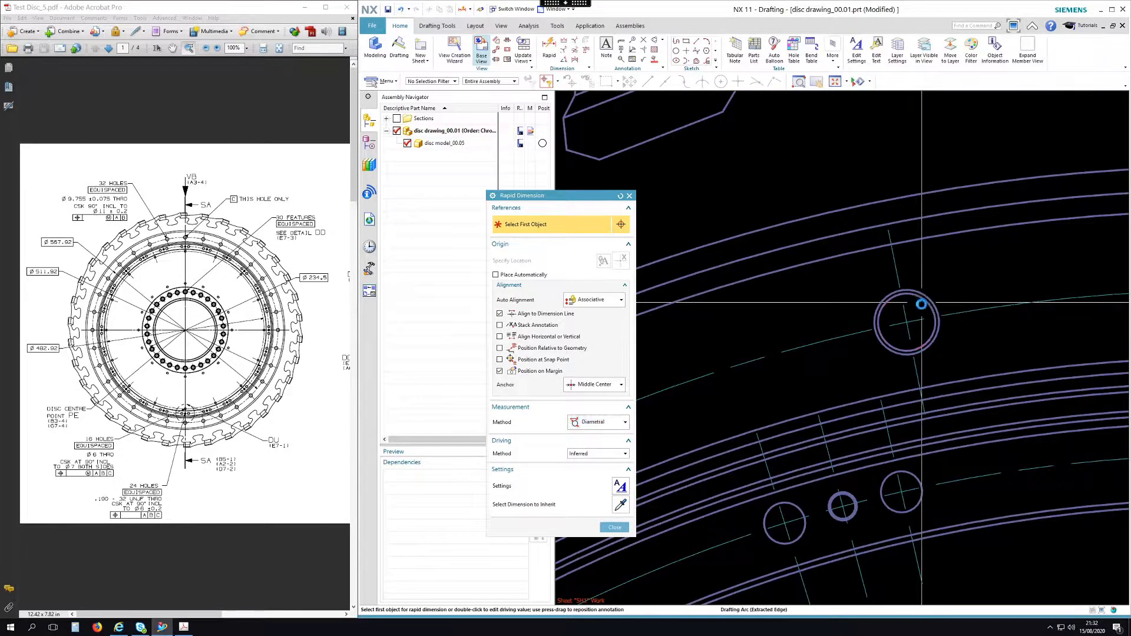
click(921, 303)
scroll(921, 302, down, 5)
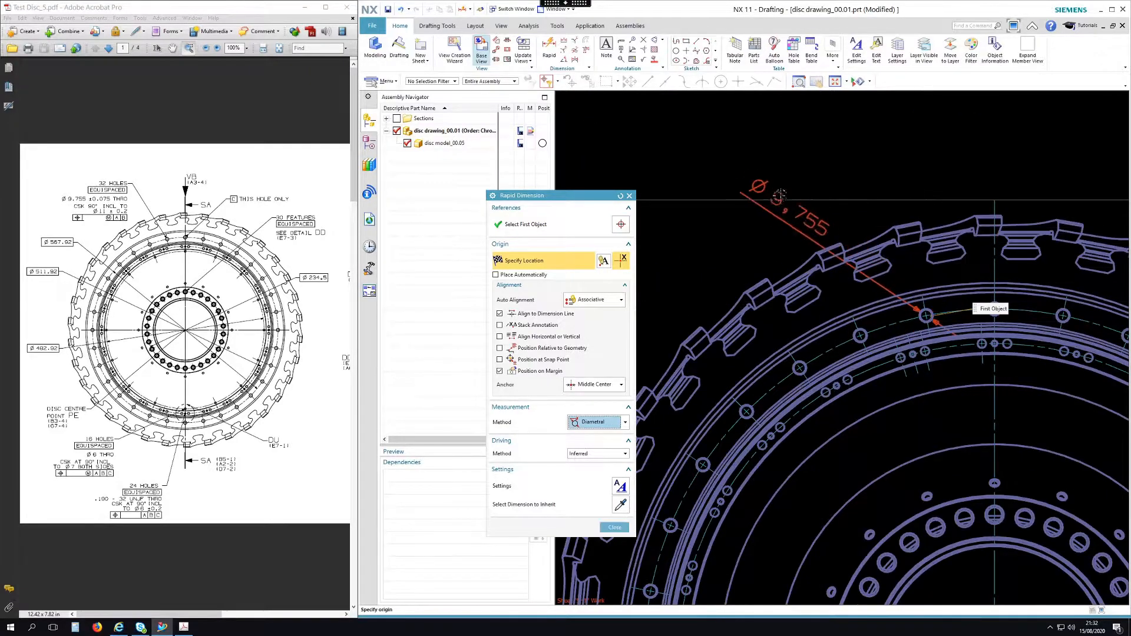
click(763, 166)
key(Escape)
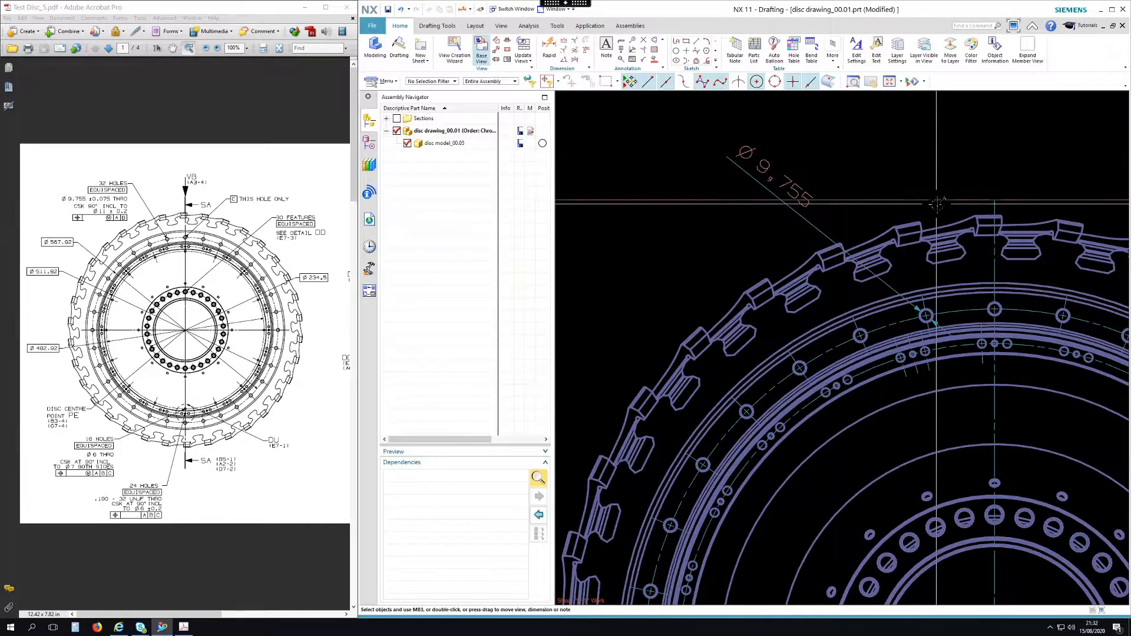
drag(774, 180, 754, 162)
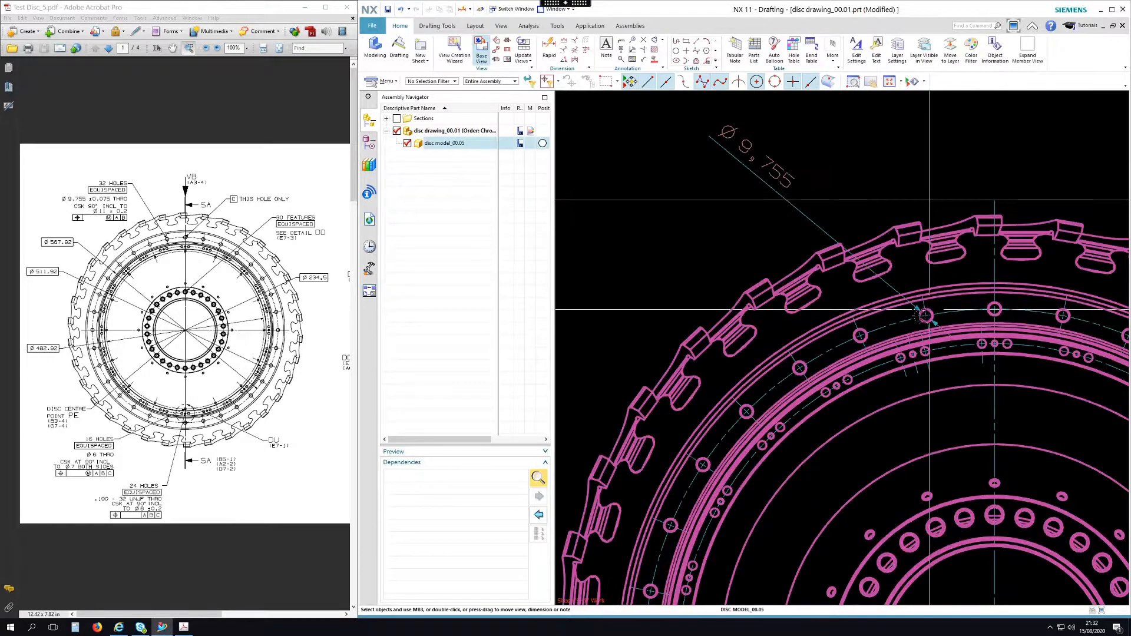
- Set the hole diameter dimension's text to horizontal on a stub leader and shift it slightly outward from the disc
double_click(764, 174)
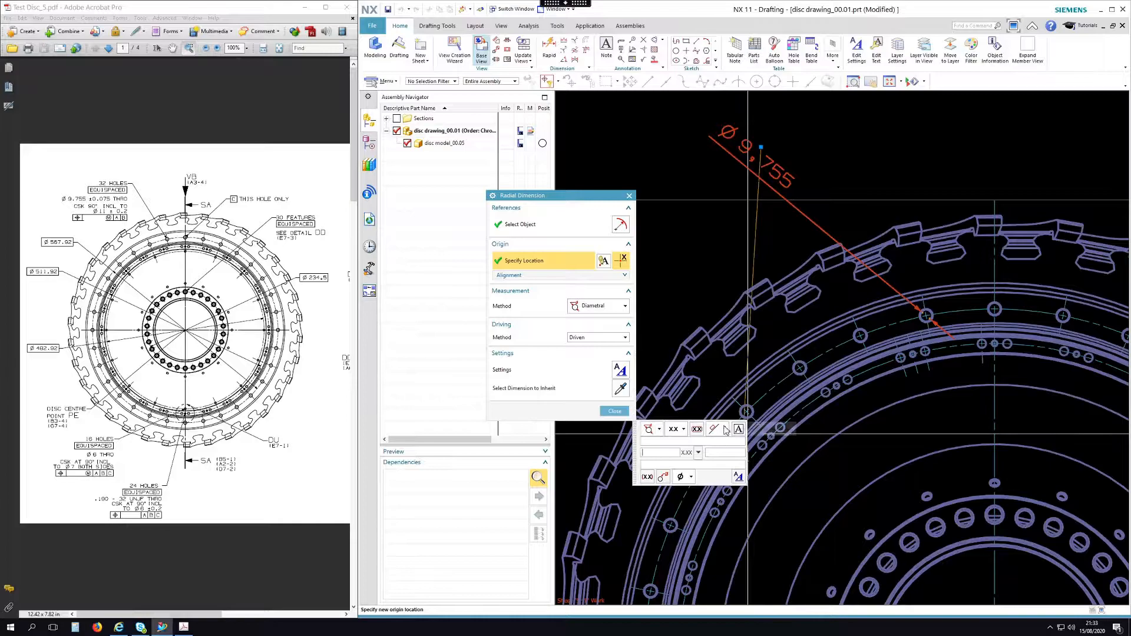
click(725, 431)
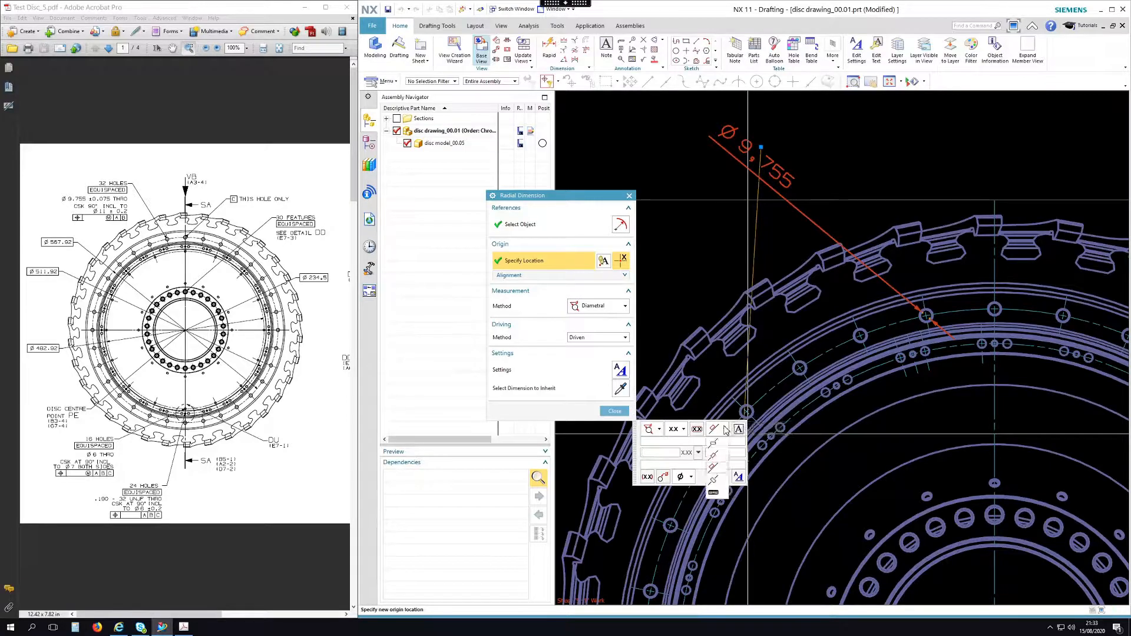
click(715, 455)
key(Escape)
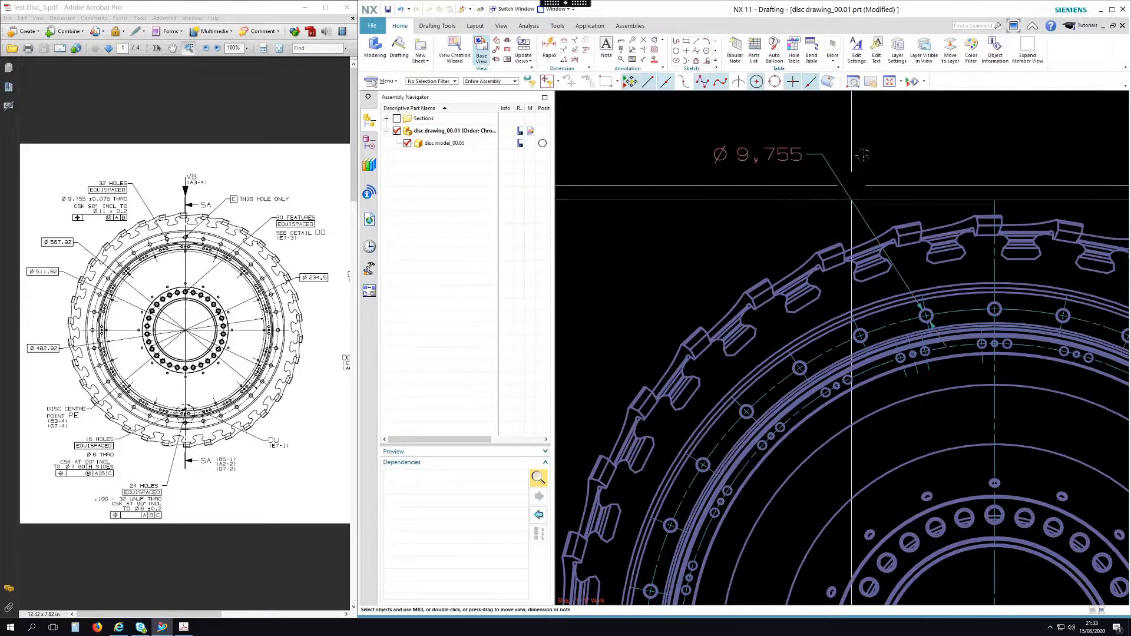
mouse_move(757, 151)
mouse_down()
mouse_move(743, 168)
mouse_move(746, 158)
mouse_up()
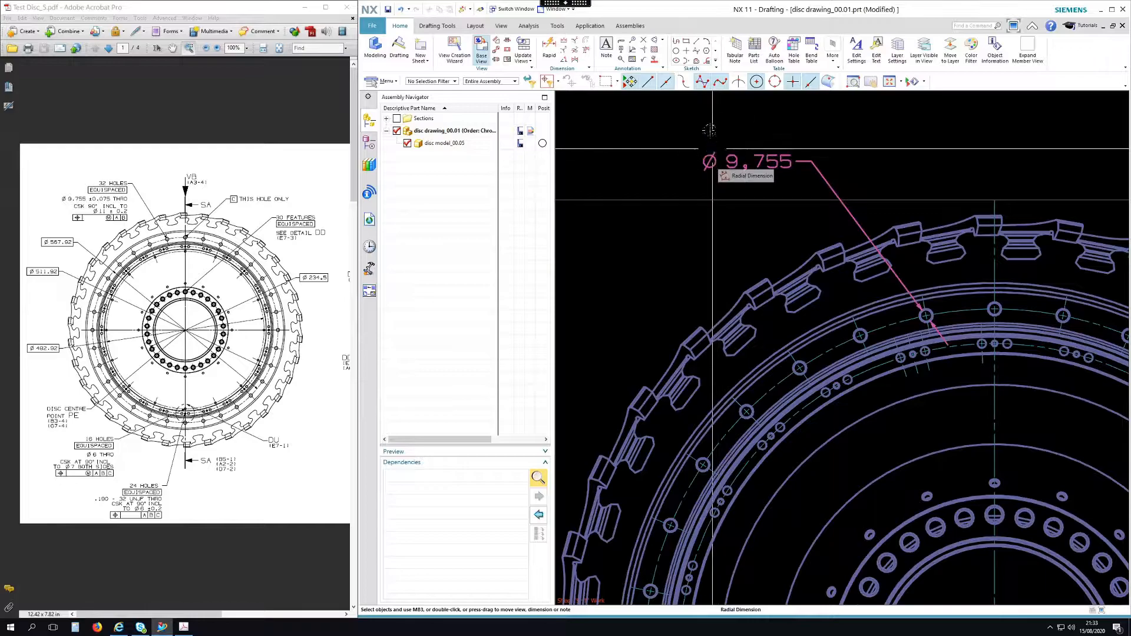
- Append the text "32X" before the outer-ring hole's diameter dimension
scroll(699, 122, up, 2)
double_click(766, 186)
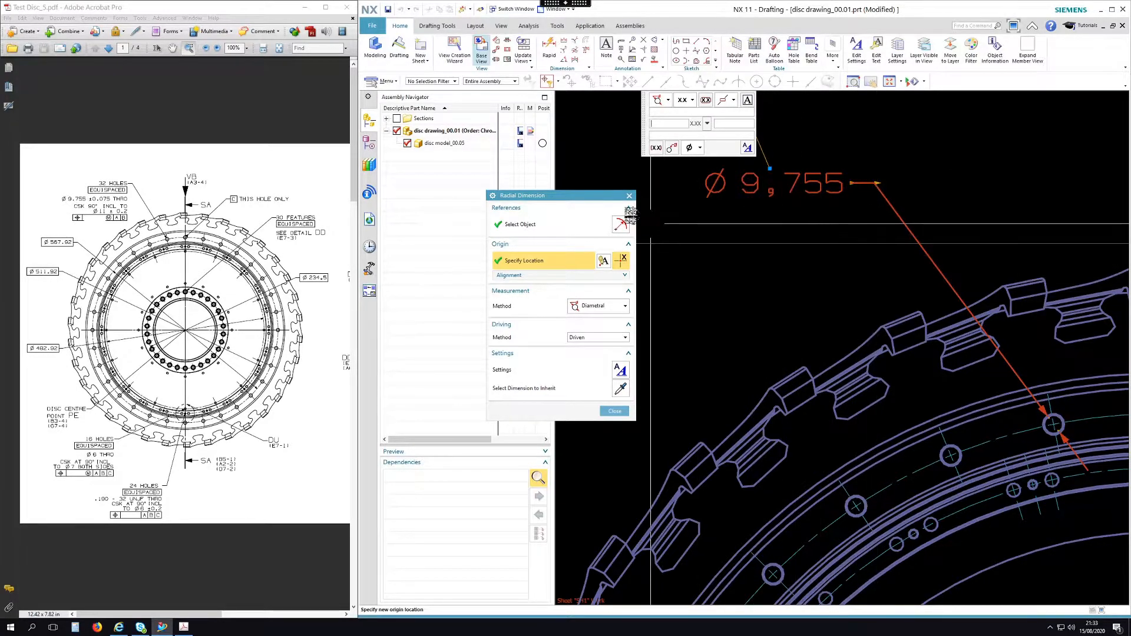
drag(584, 195, 566, 161)
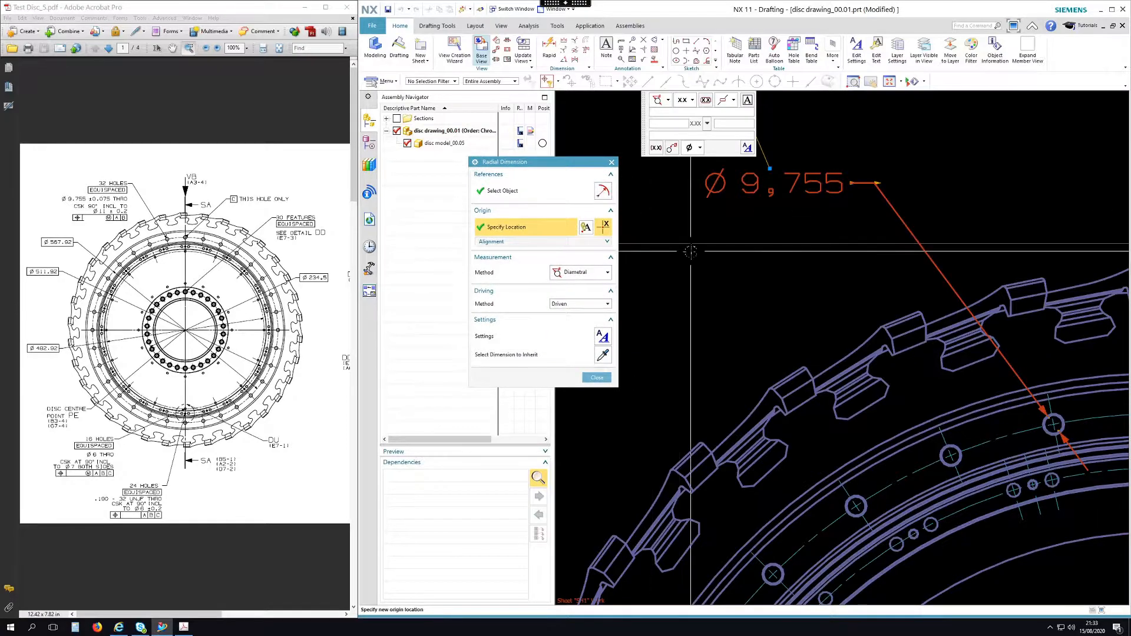
click(747, 101)
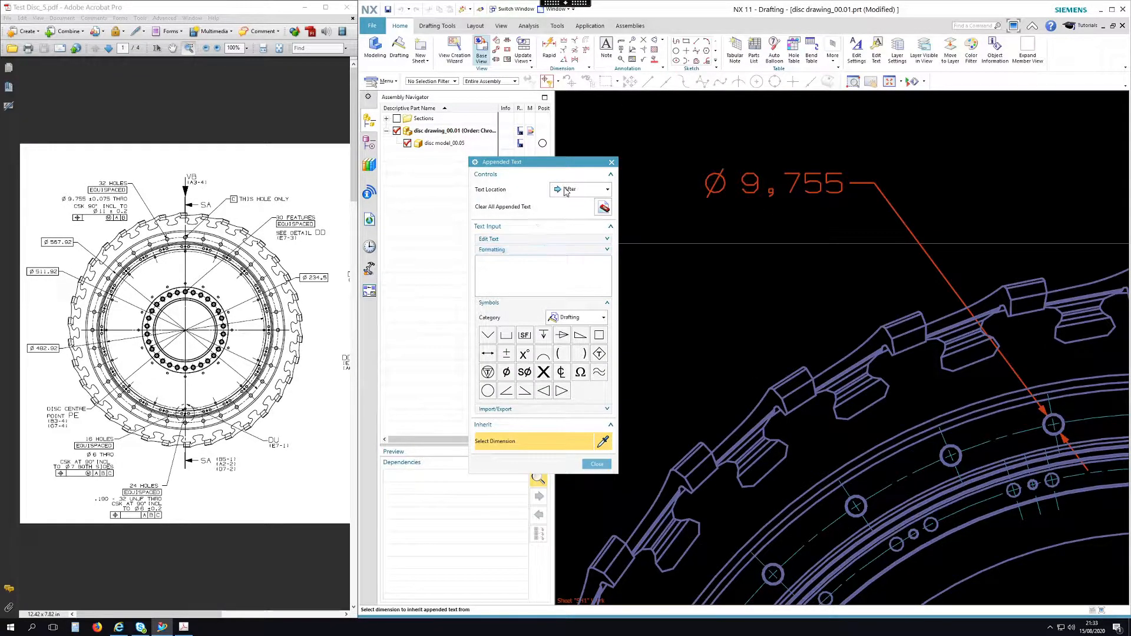
click(582, 191)
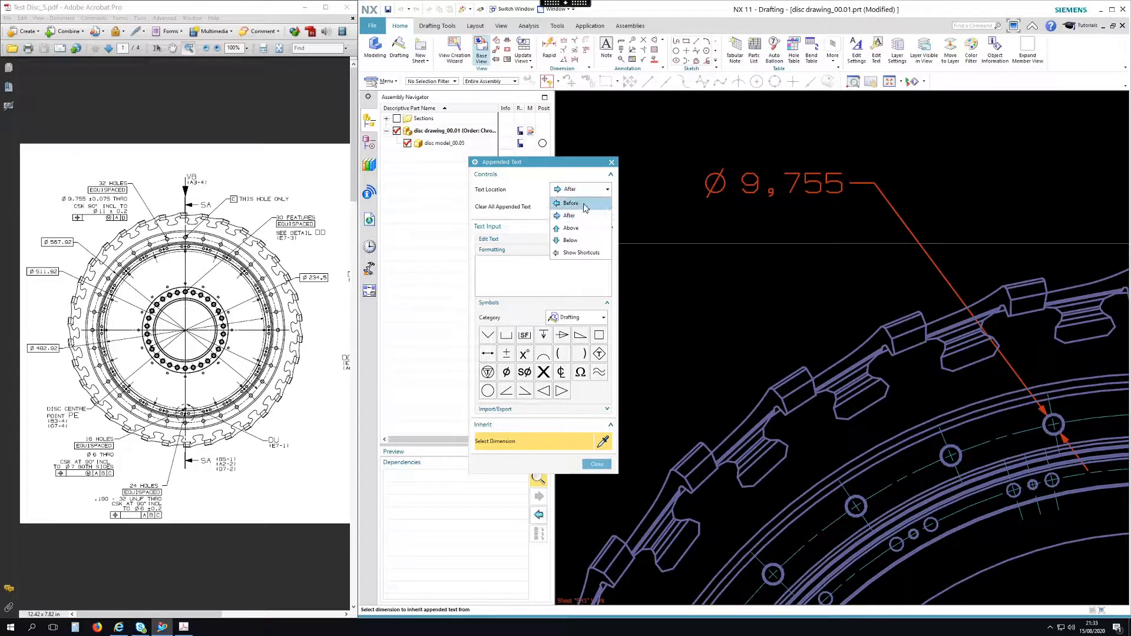
click(572, 204)
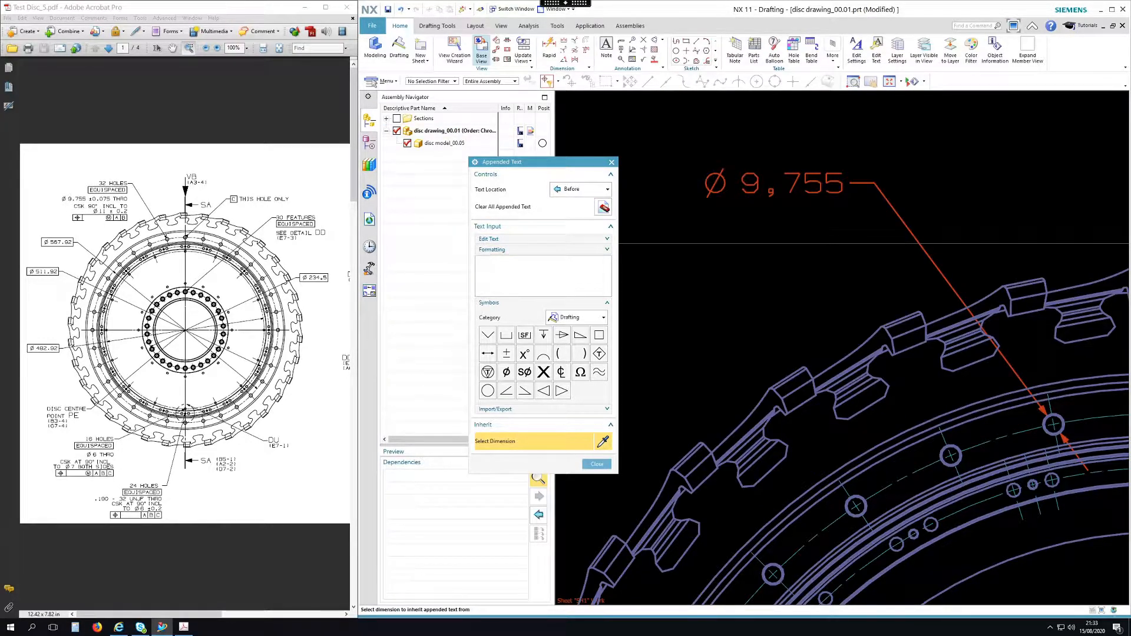
text(32X)
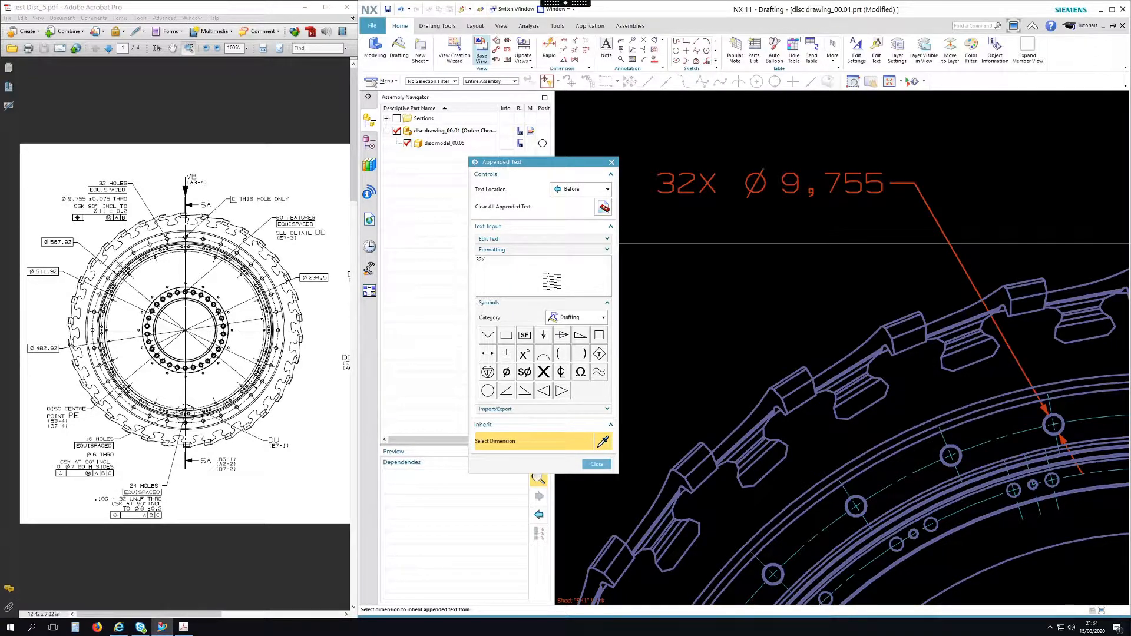
middle_click(688, 307)
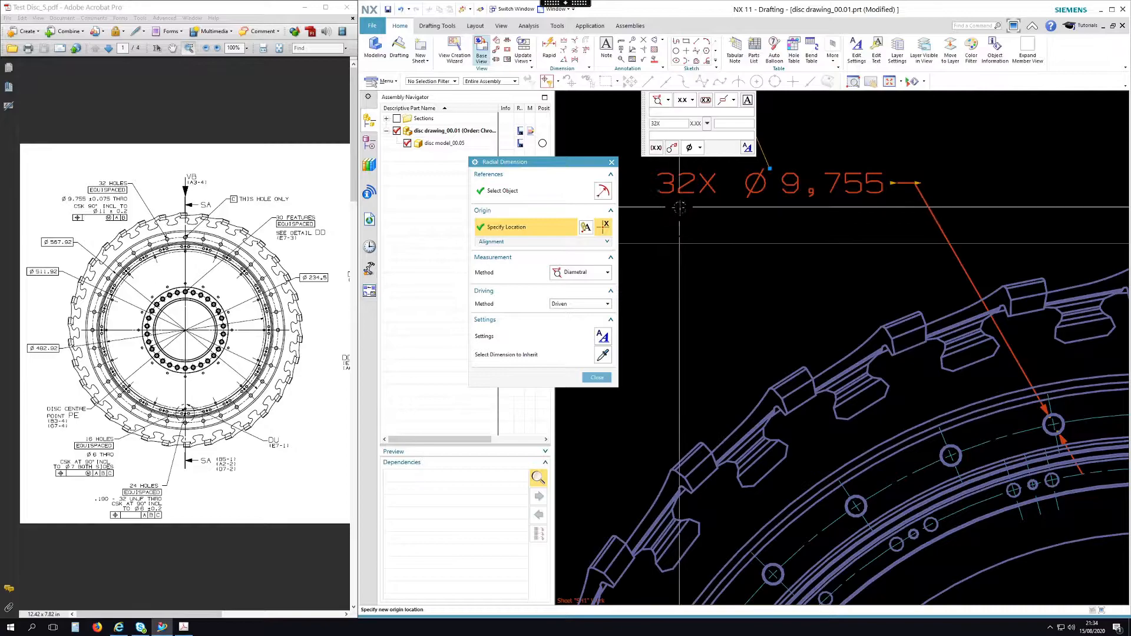
- Apply an equal bilateral tolerance of ±0.075 to the 32X hole diameter dimension
click(689, 100)
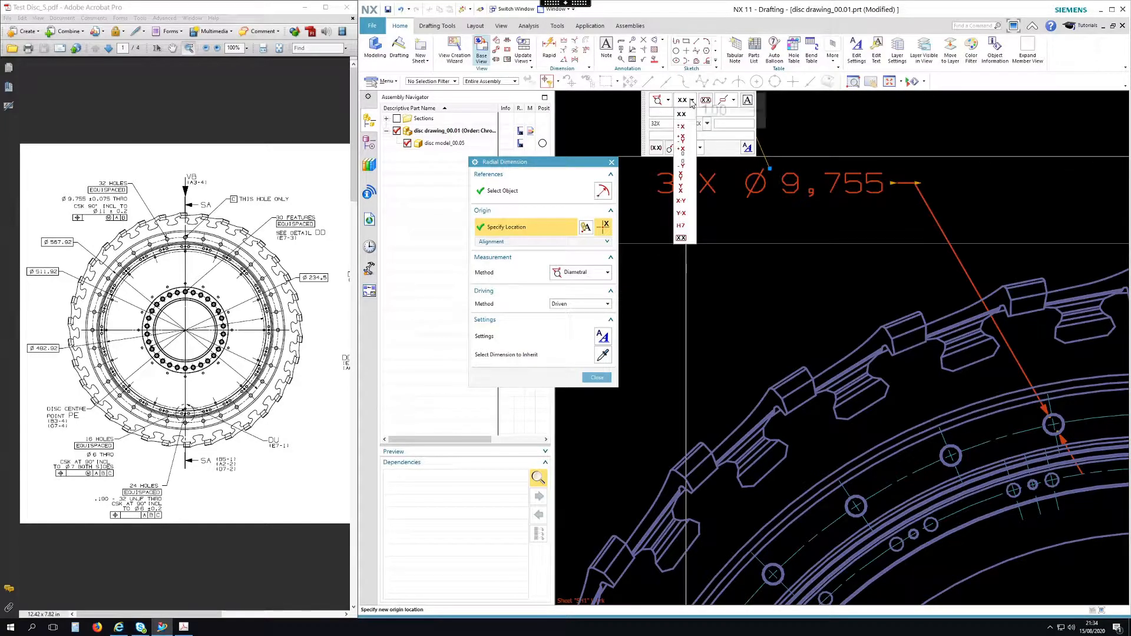
click(682, 135)
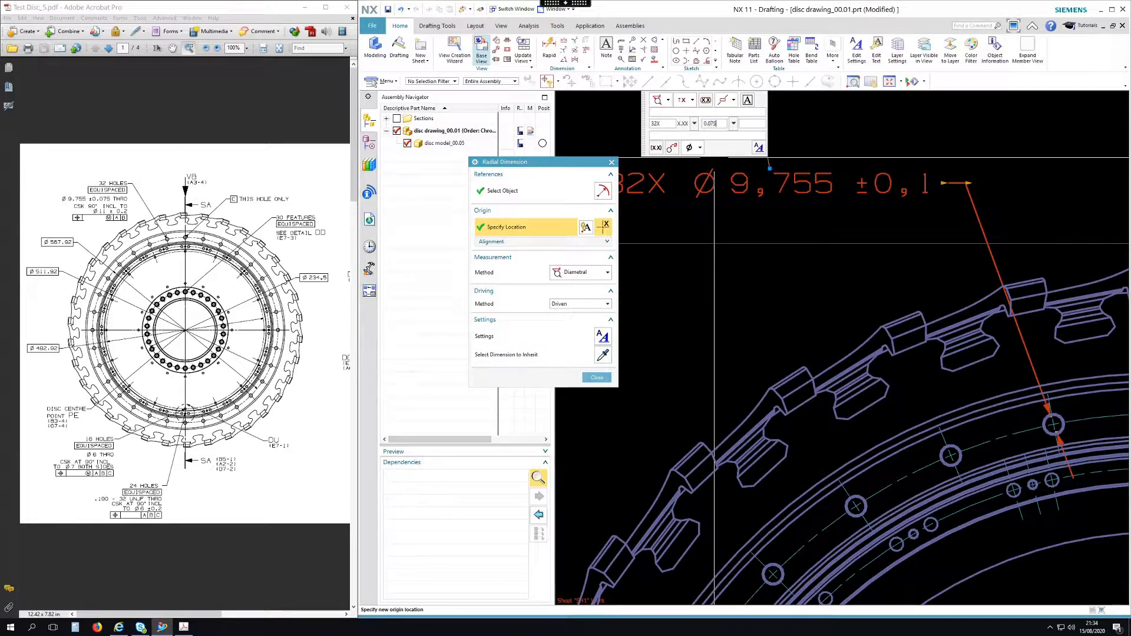
middle_click(782, 262)
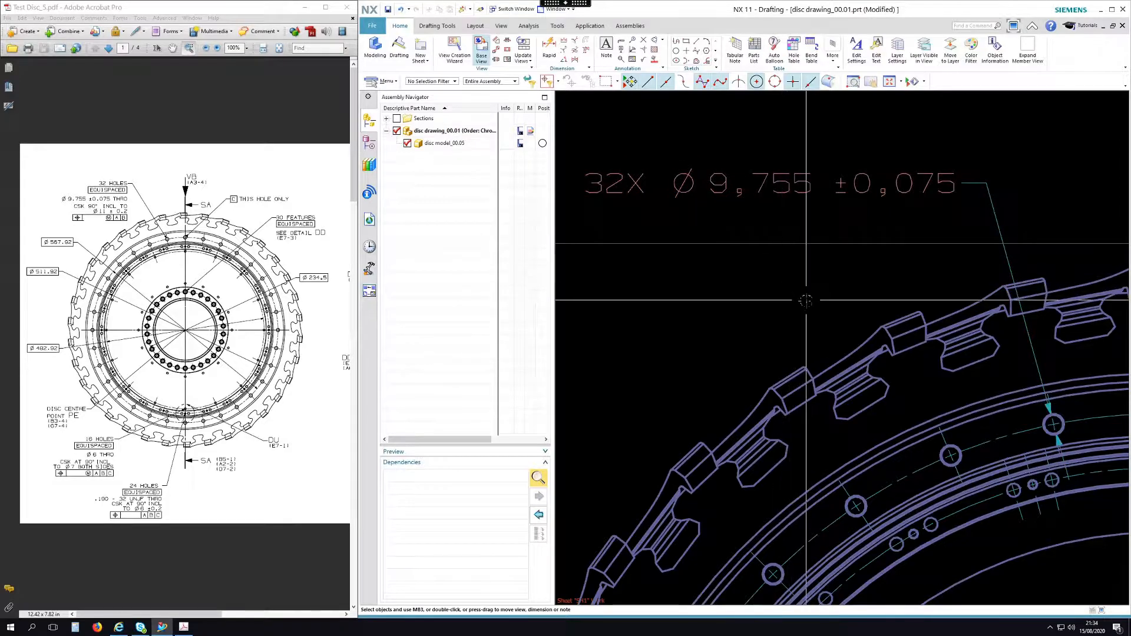
- Append "EQUISPACED" in a single feature control frame below the 32X hole diameter dimension, using the GD&T symbols
scroll(806, 301, down, 1)
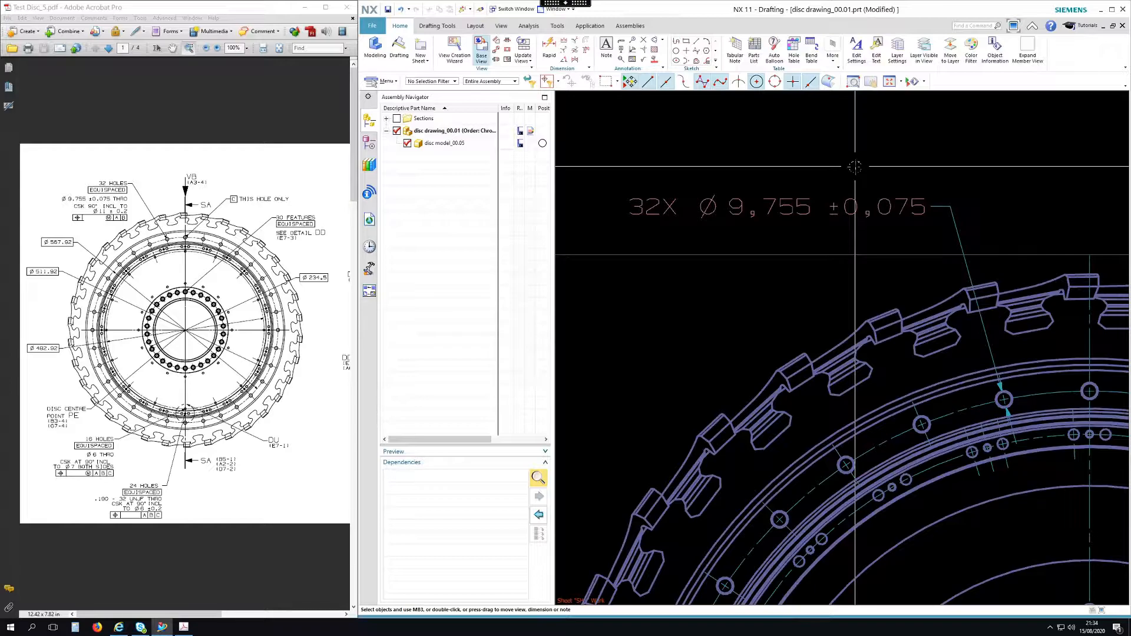
click(795, 208)
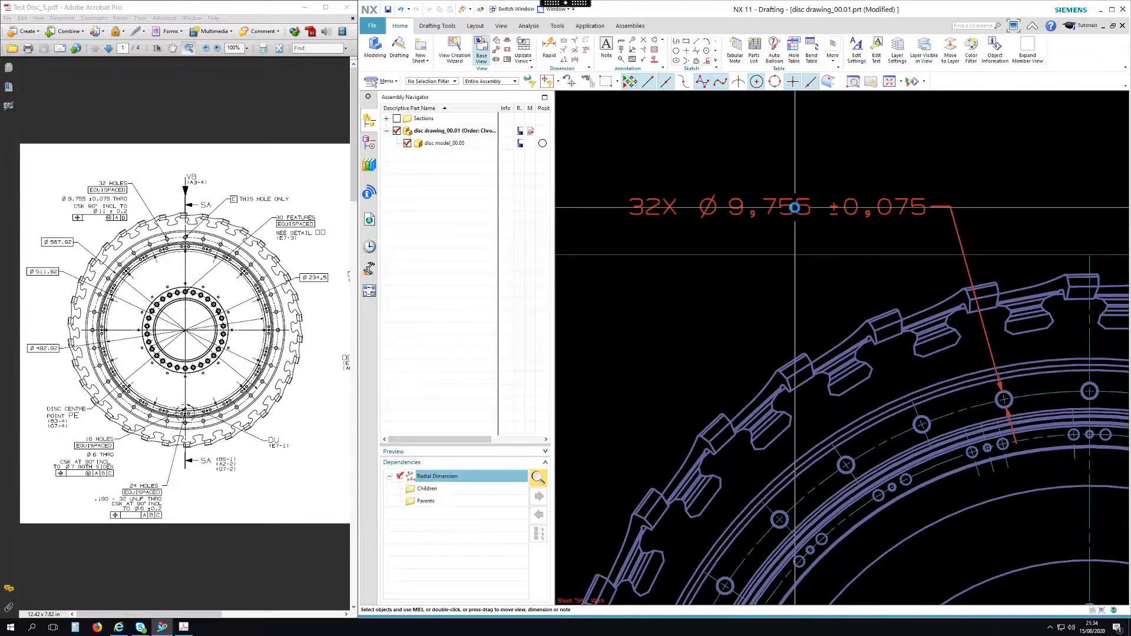
double_click(795, 207)
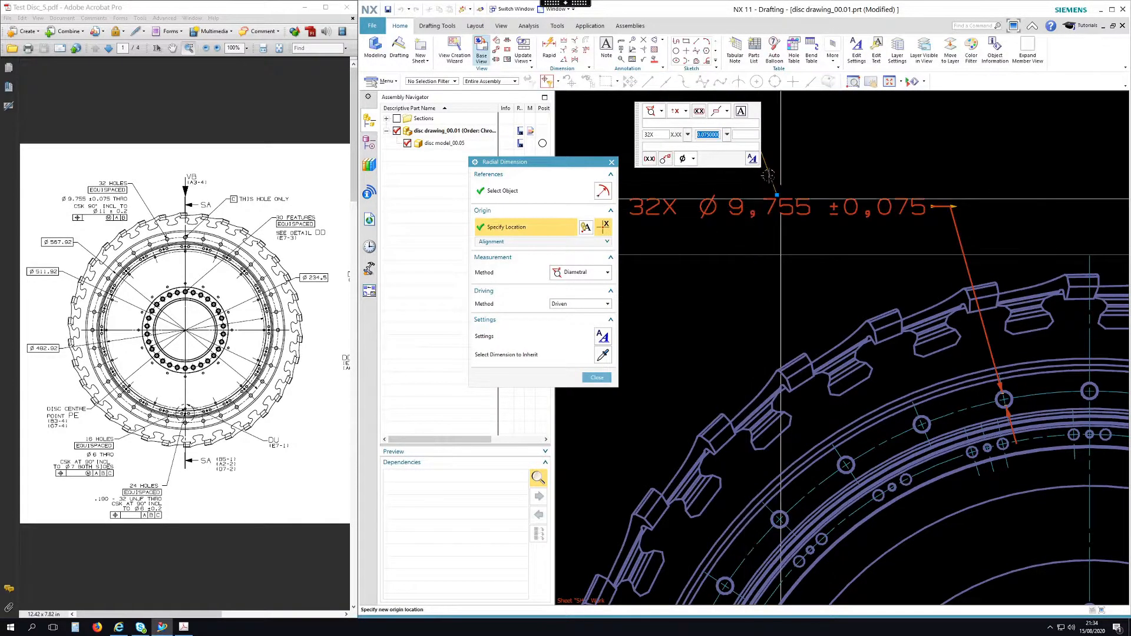
click(742, 113)
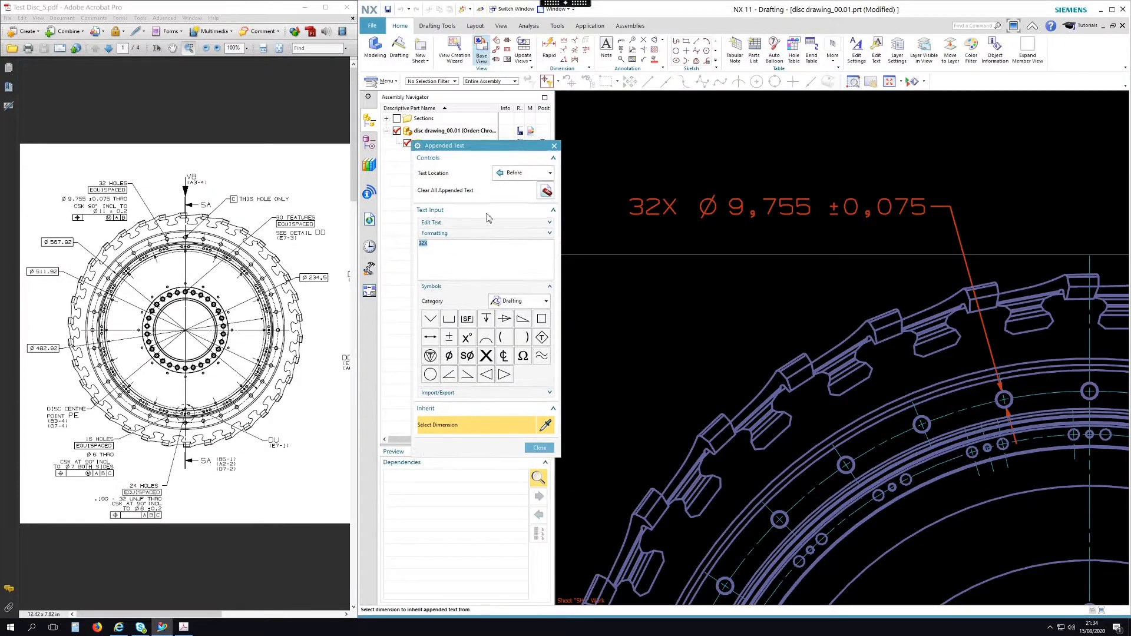
click(526, 174)
click(512, 224)
click(519, 304)
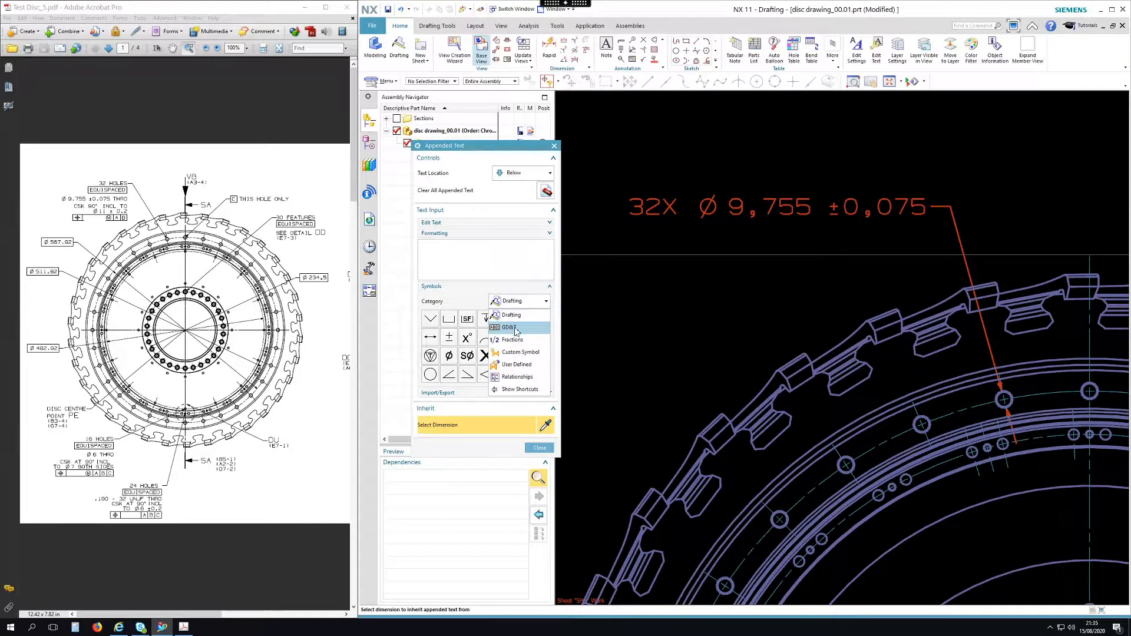
click(513, 327)
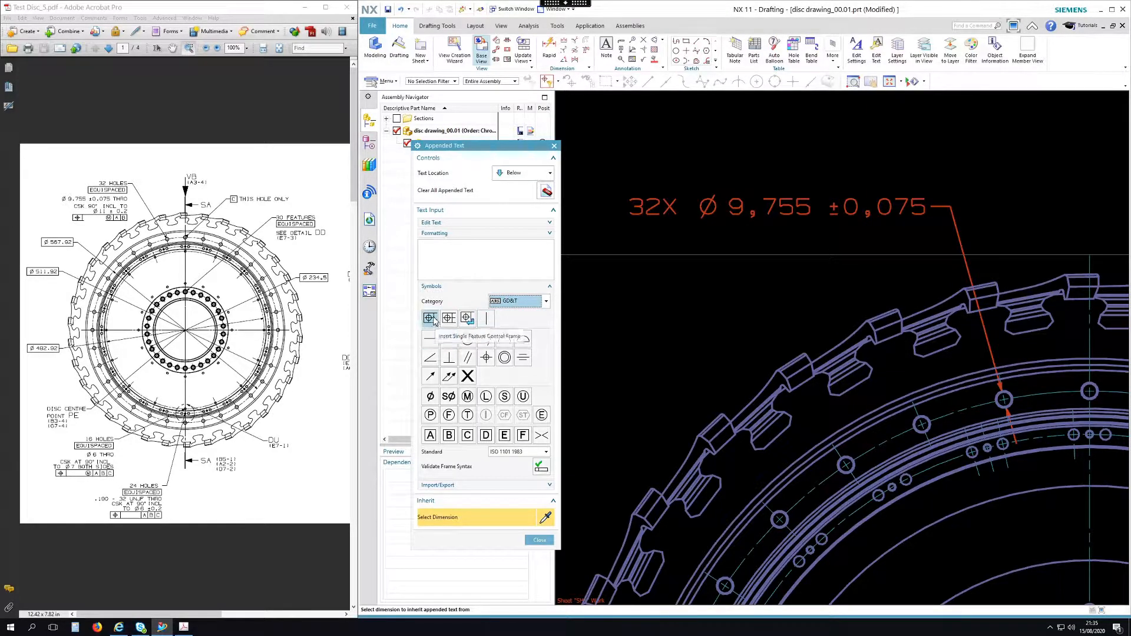
click(431, 319)
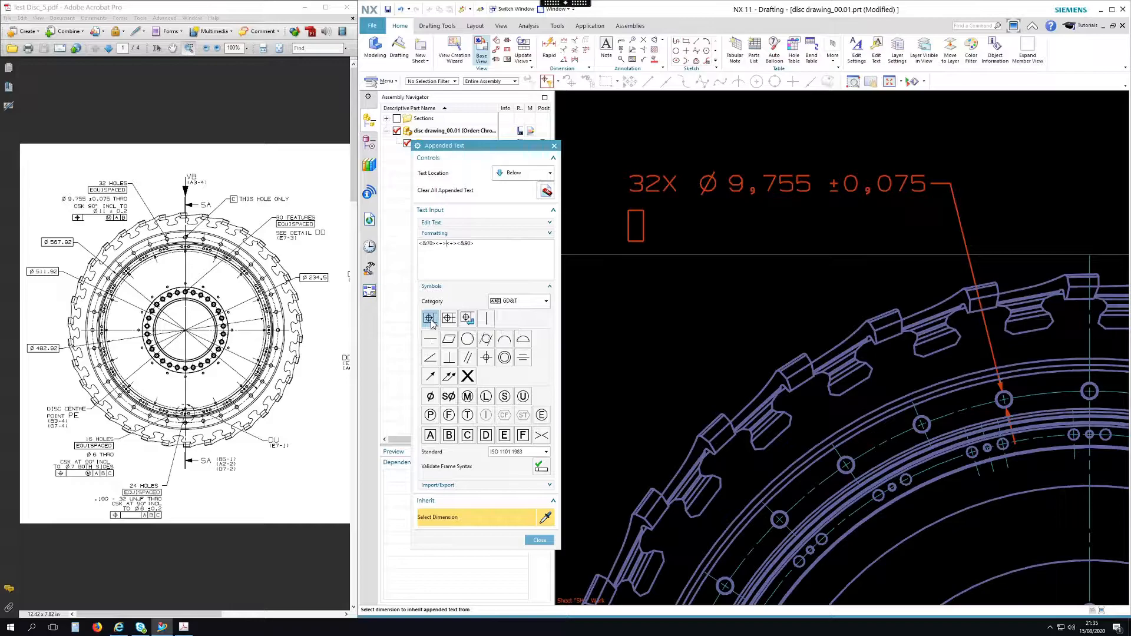
text(EQUISPACED)
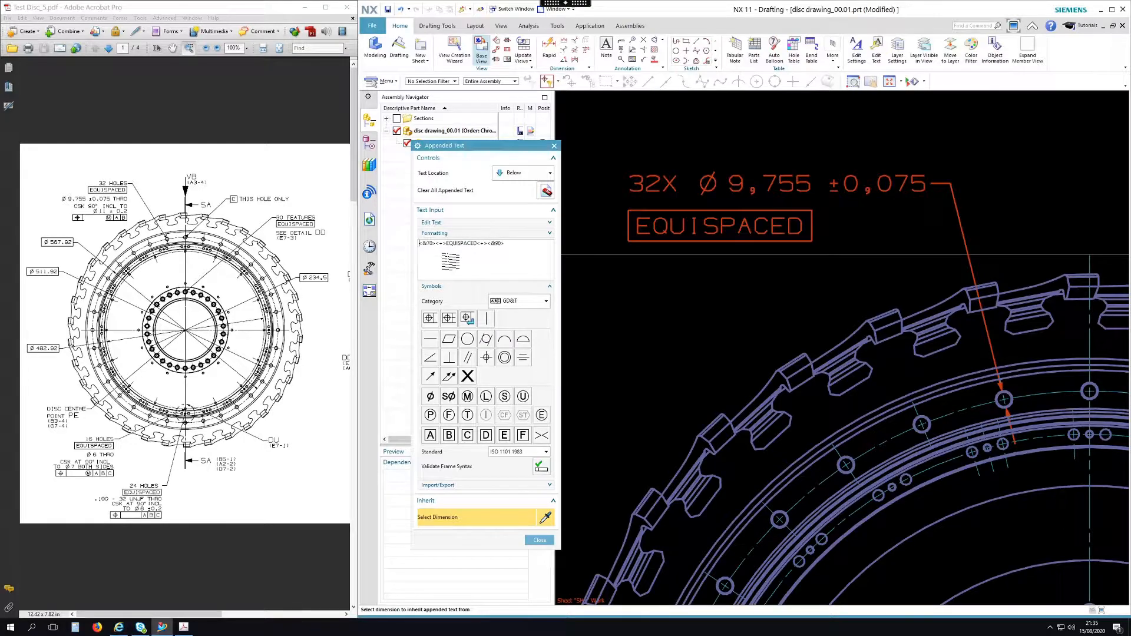
- Insert the line "CSK AT 90° INCL TO" above the EQUISPACED frame in the 32X hole dimension's appended text, using the degree symbol
key(Return)
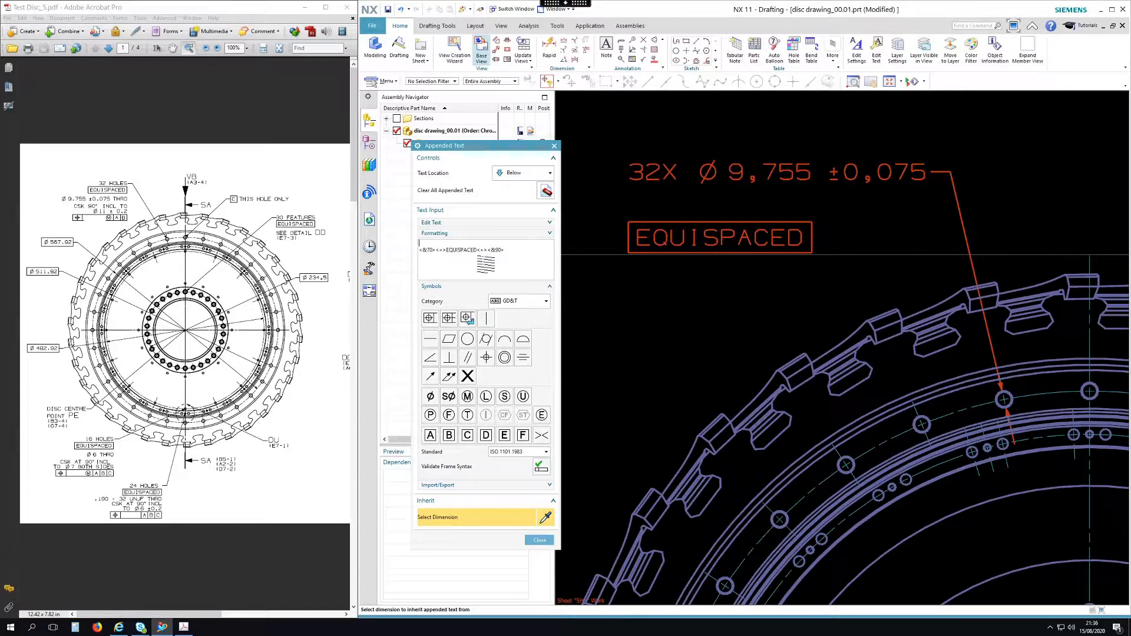
text(CSK)
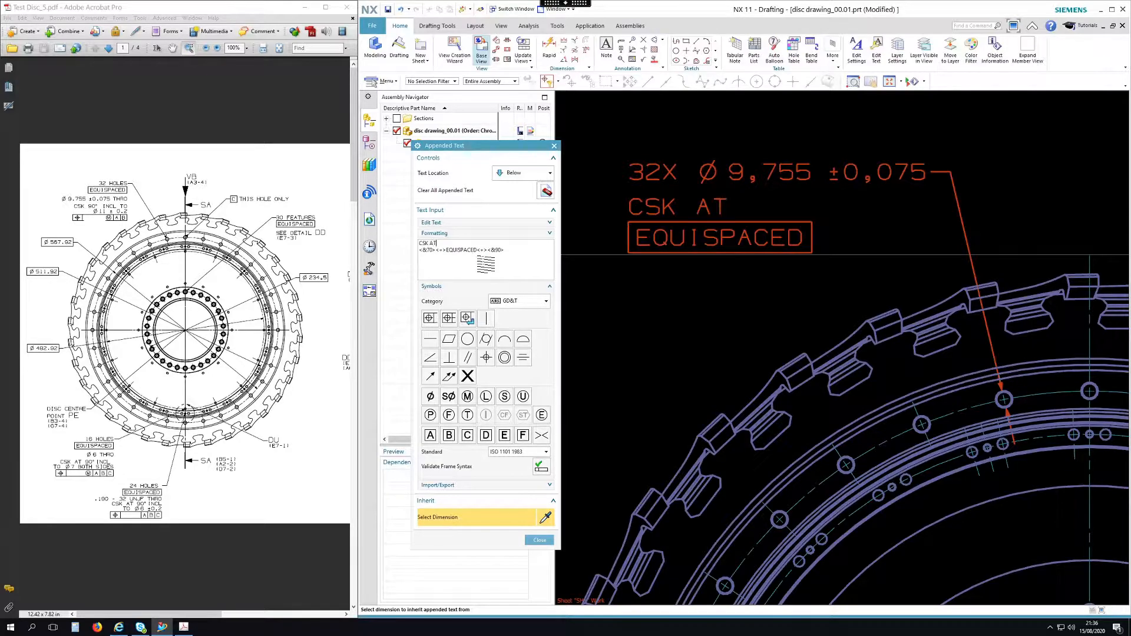
text(AT 90)
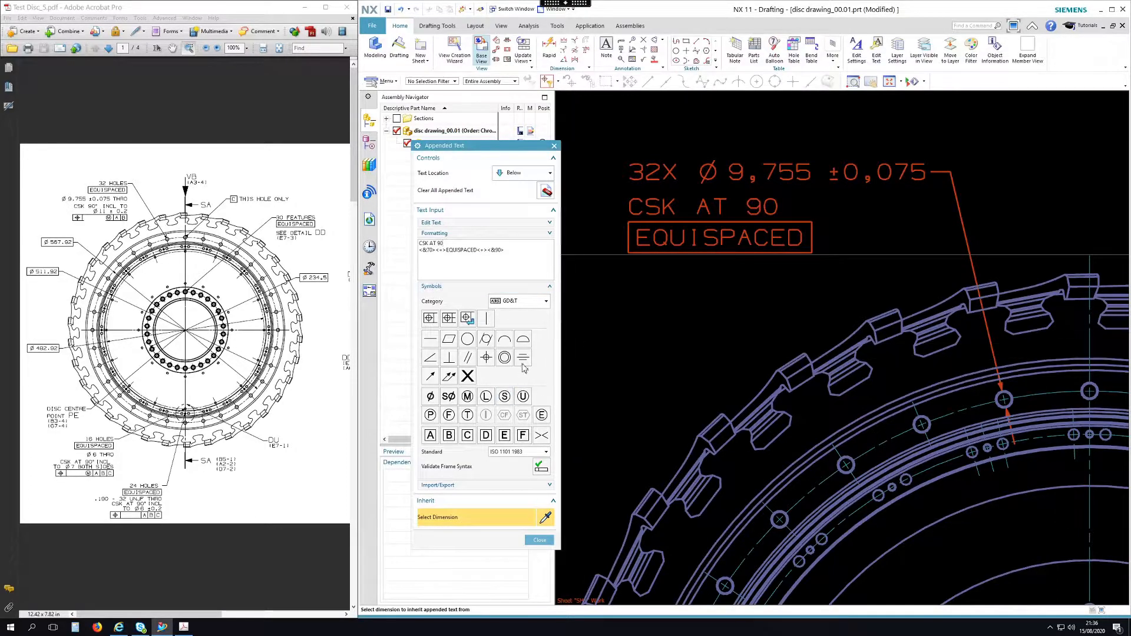
click(524, 303)
click(511, 315)
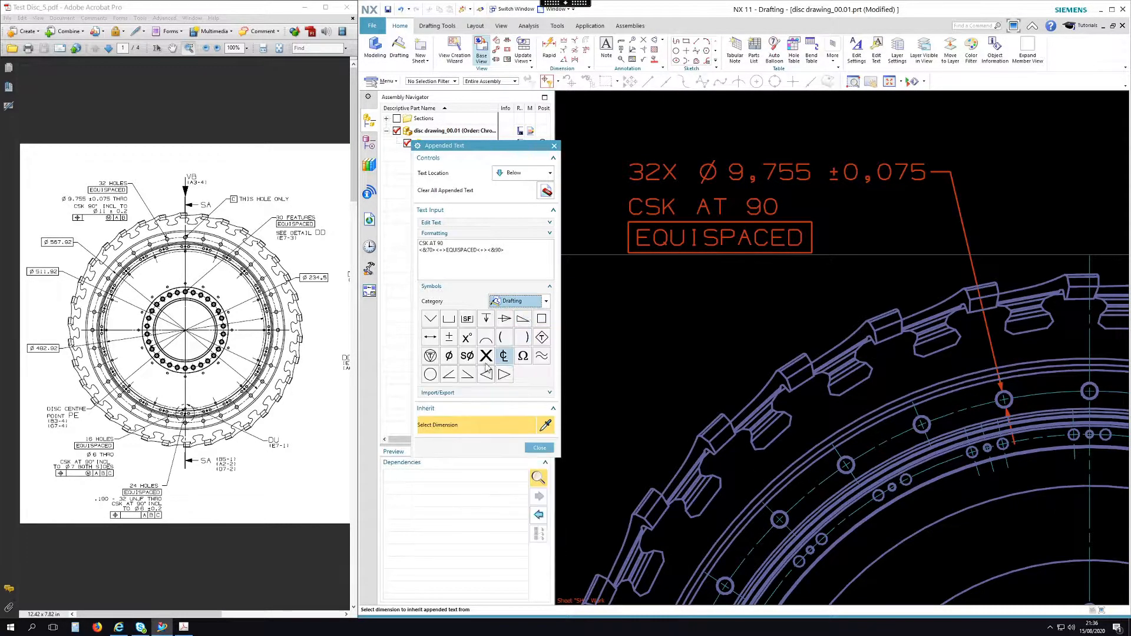
click(467, 339)
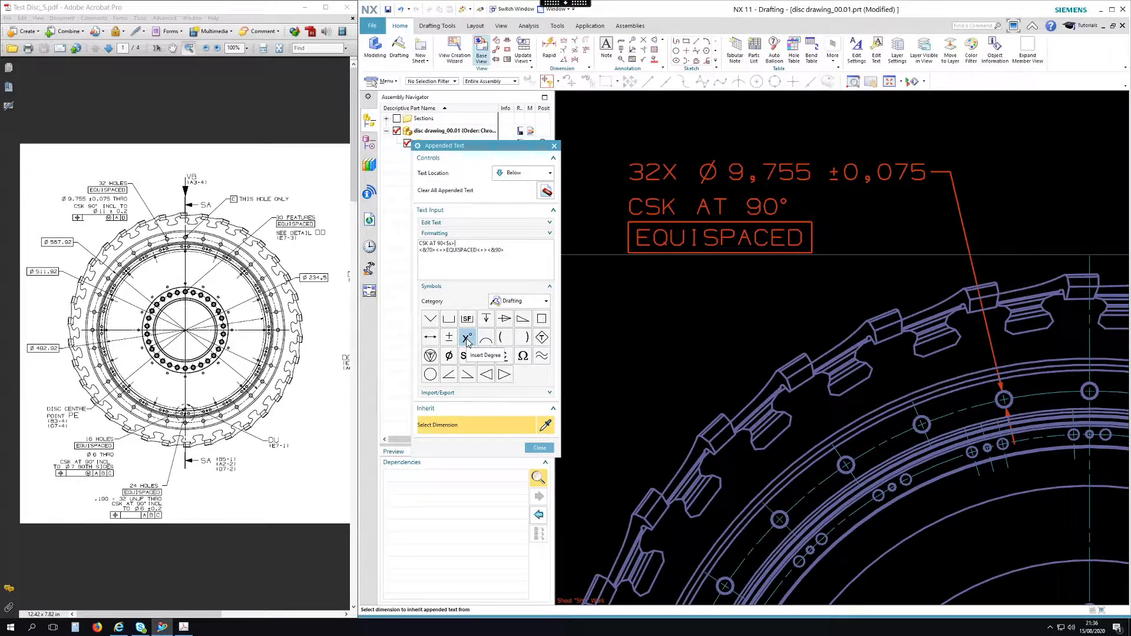
text(INCL TO)
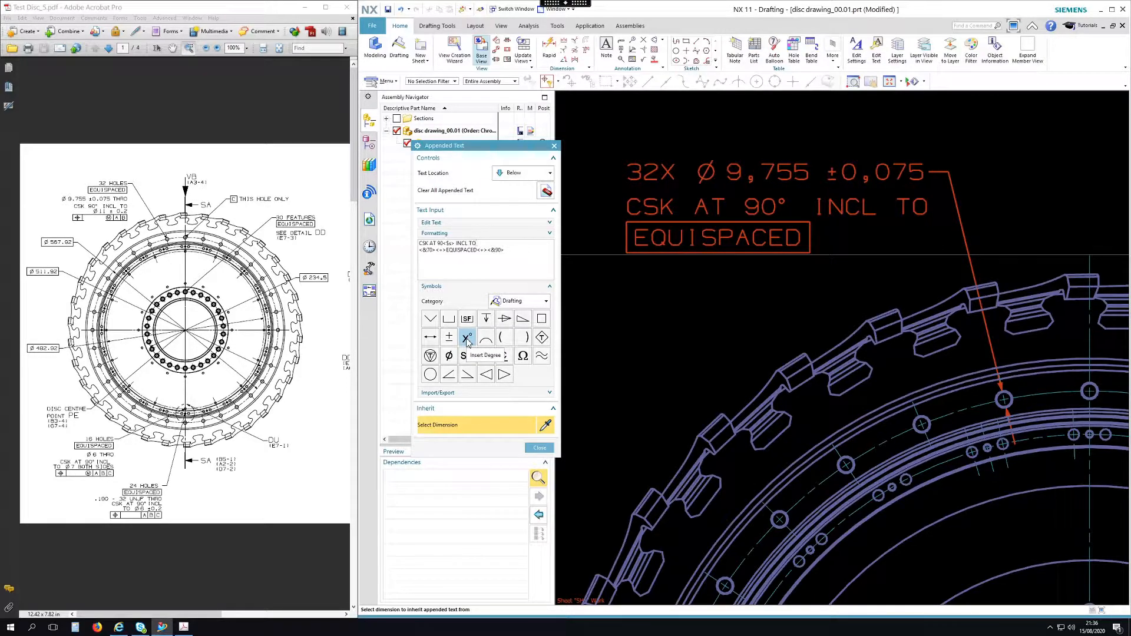
- Add the line "Ø11±0,2" between the countersink text and the EQUISPACED frame, using the diameter and plus/minus drafting symbols
key(Return)
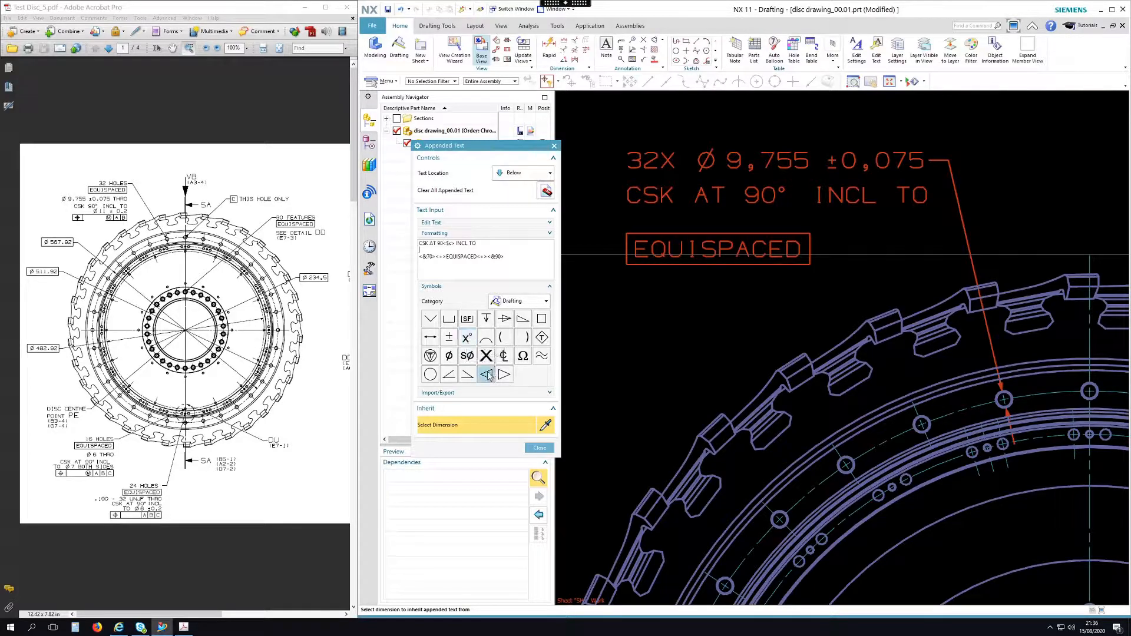
click(449, 357)
text(11)
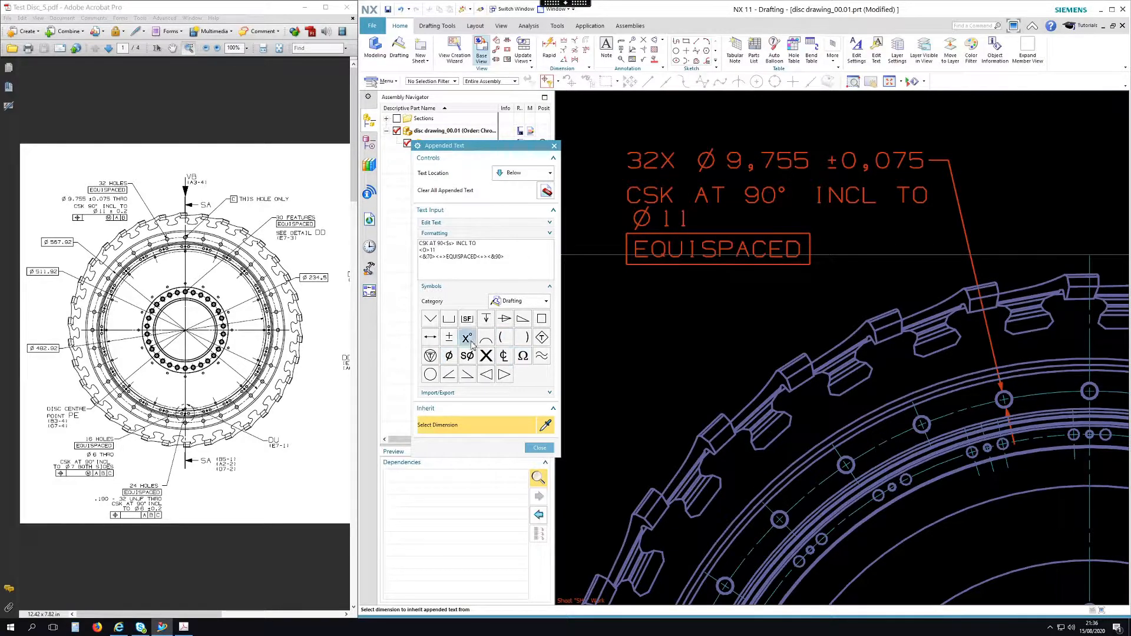
click(449, 338)
text(0,2)
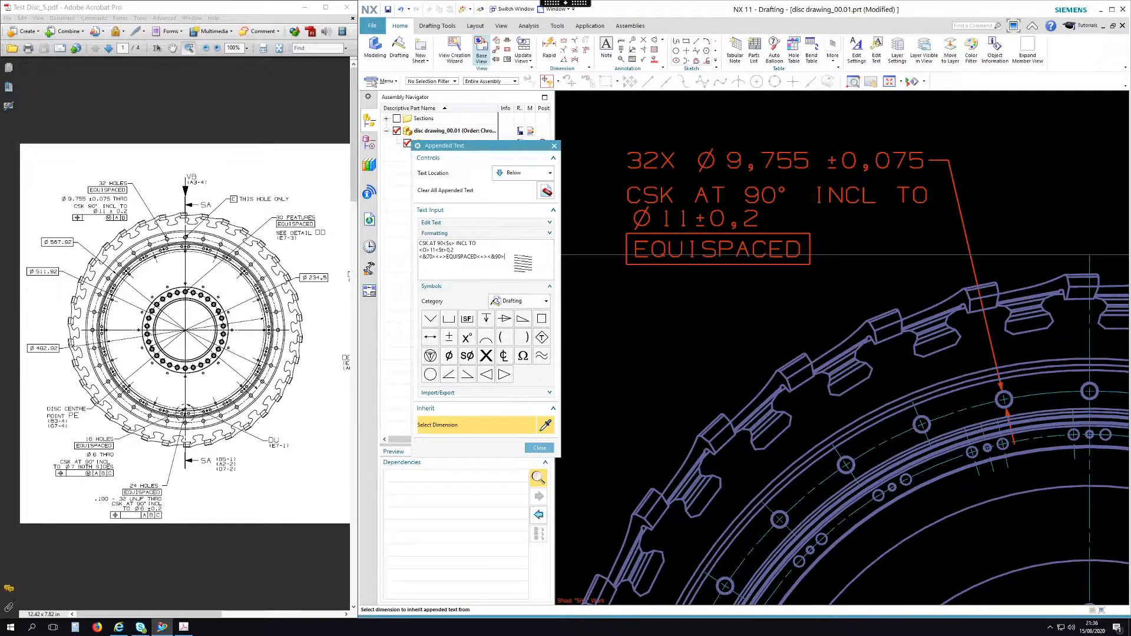
- Append a position tolerance frame of Ø0,4 at maximum material condition to datums A and B below the EQUISPACED frame, and finish the text
key(Return)
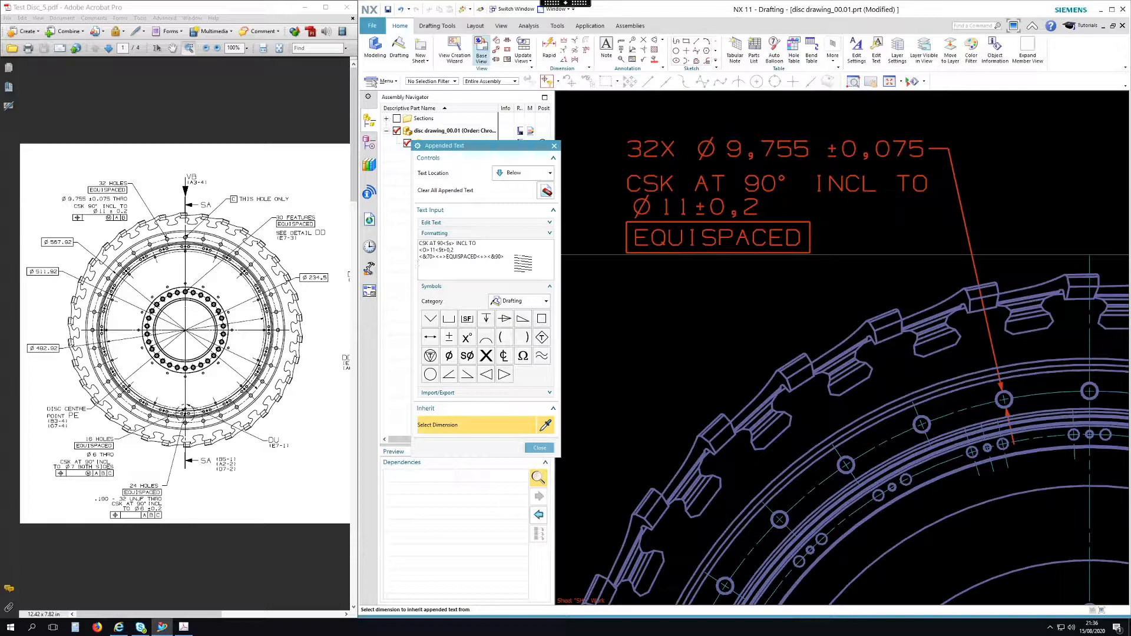
click(528, 303)
click(515, 324)
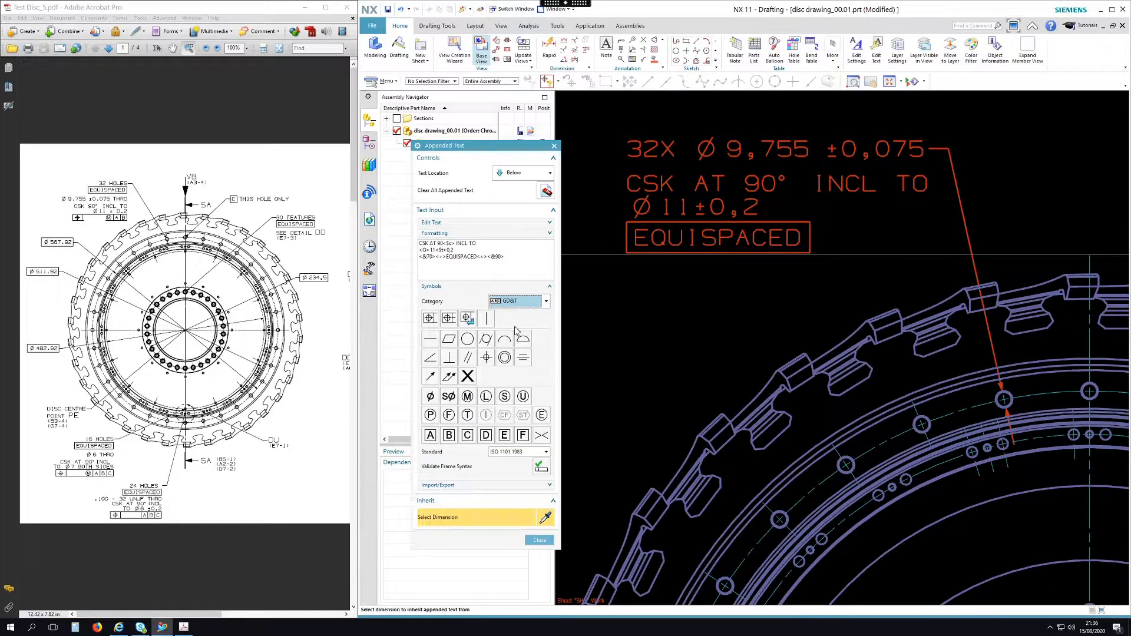
click(430, 318)
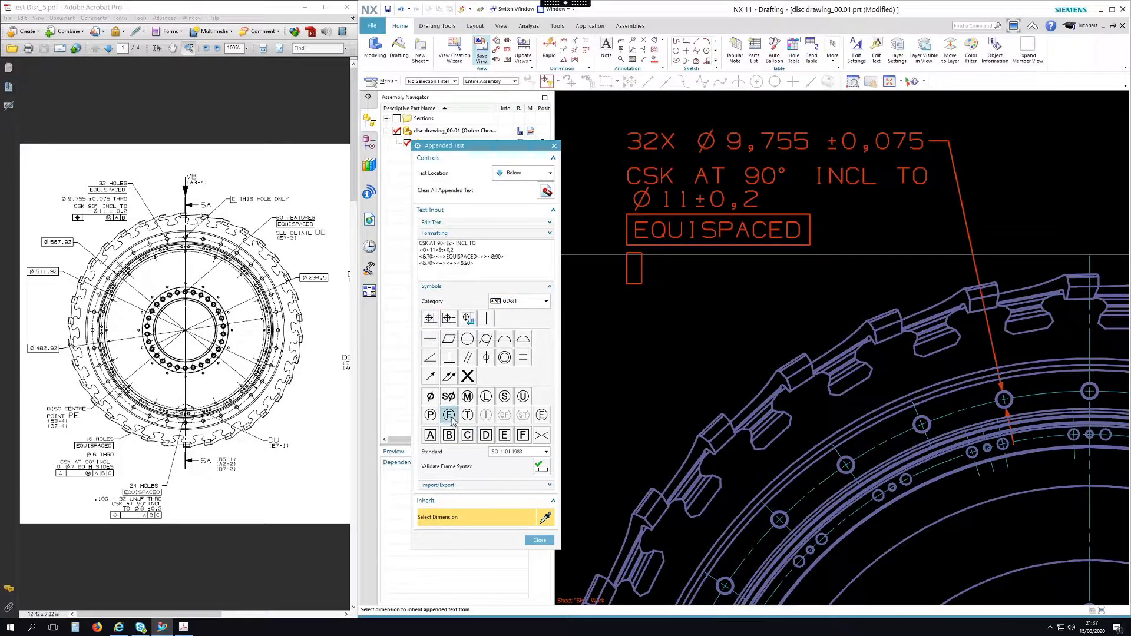
click(487, 358)
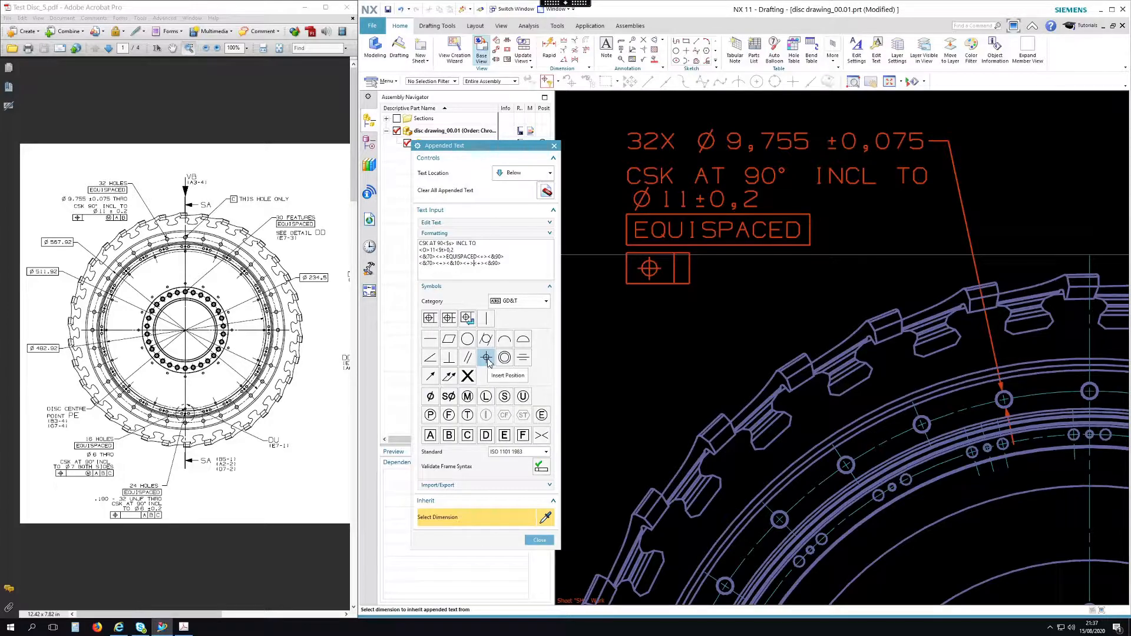
click(431, 396)
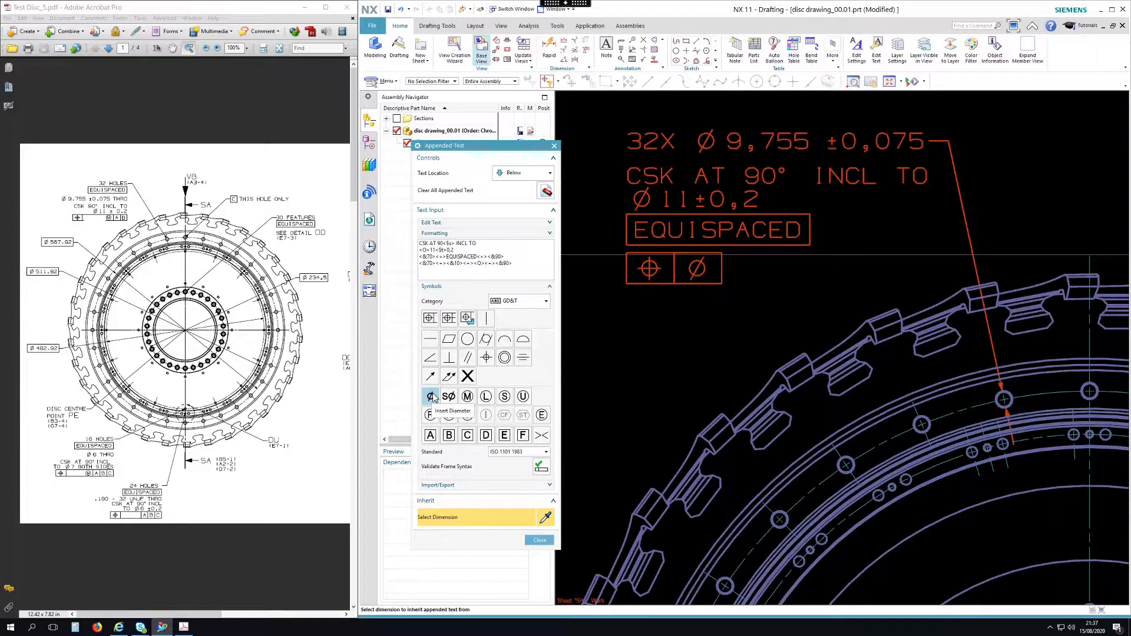
text(0,4)
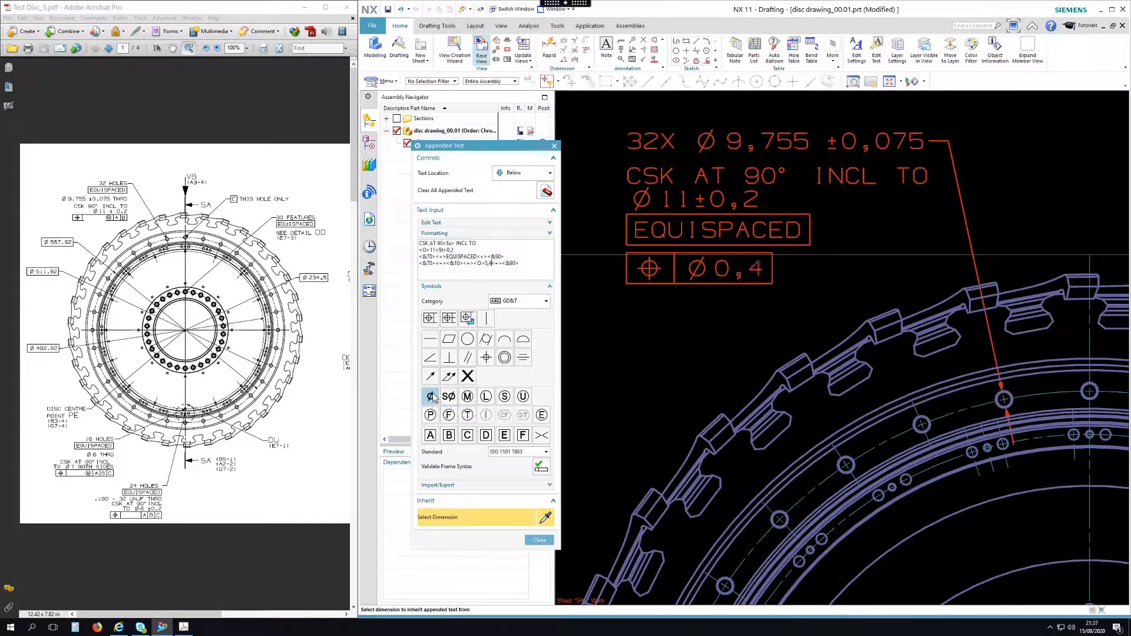
click(468, 398)
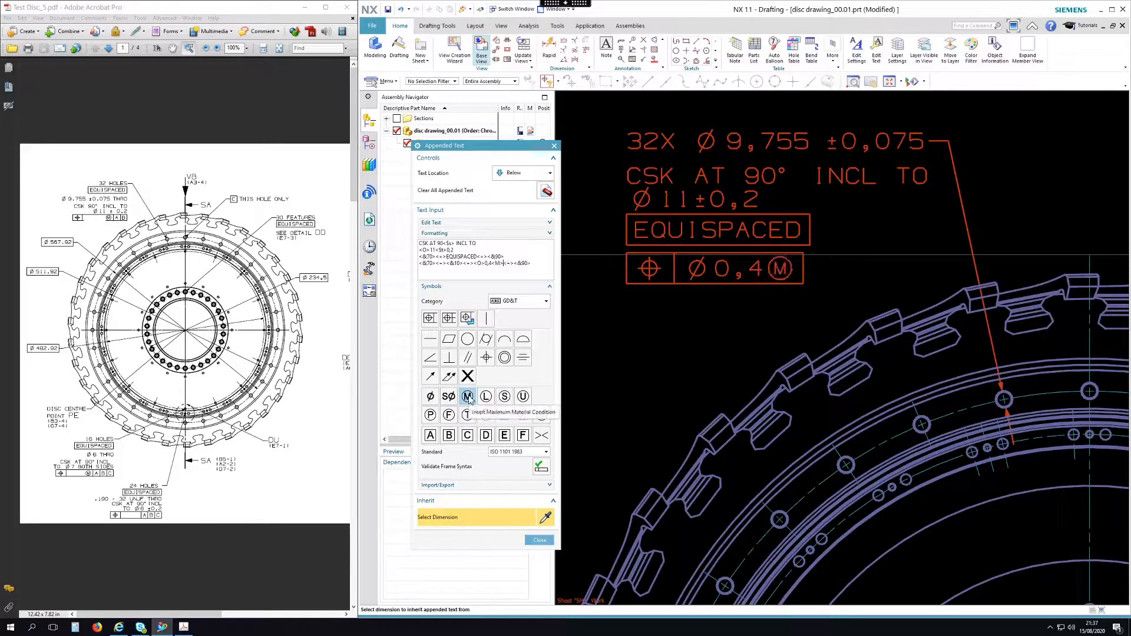
click(487, 321)
text(A<+>)
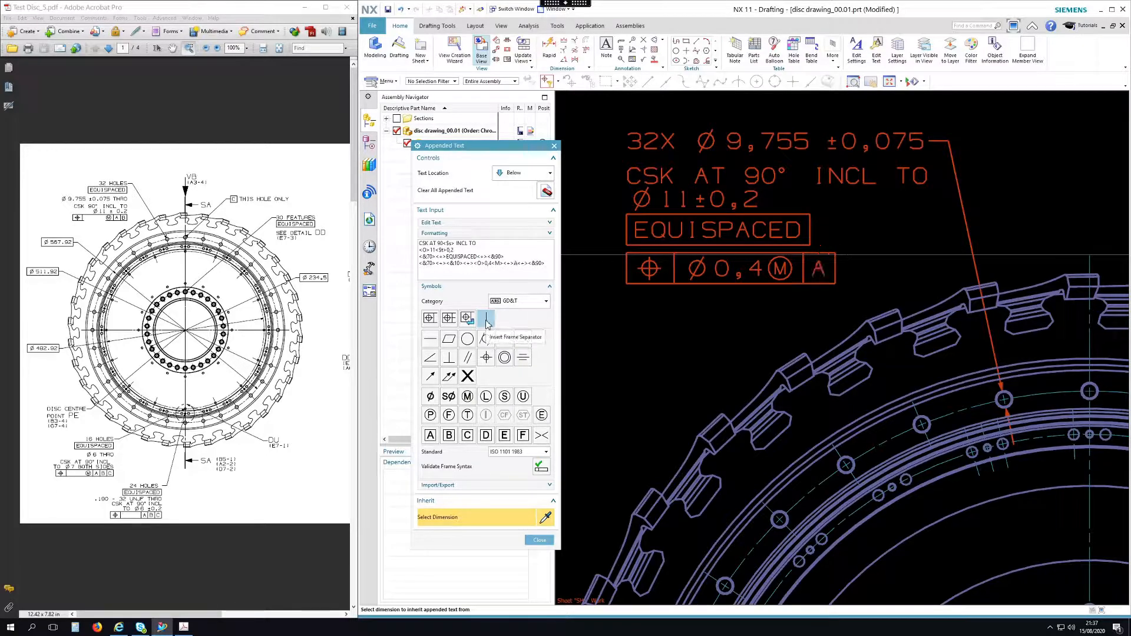
click(487, 321)
text(B<+>)
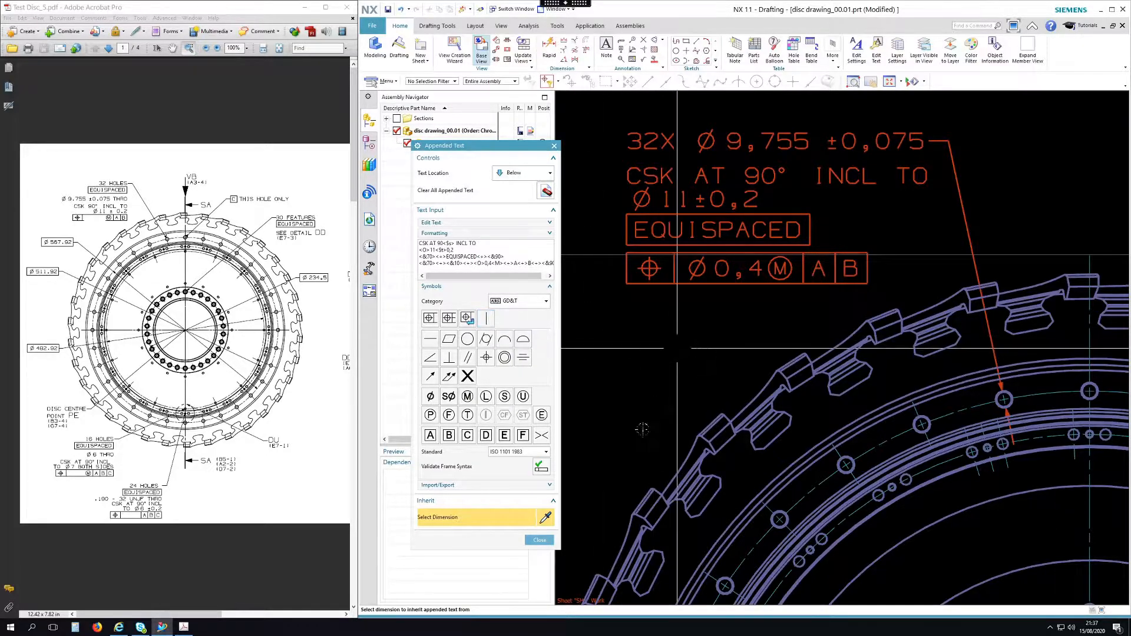
middle_click(648, 372)
- Reposition the 32X hole callout farther outward, above and to the left of the disc
scroll(626, 361, down, 1)
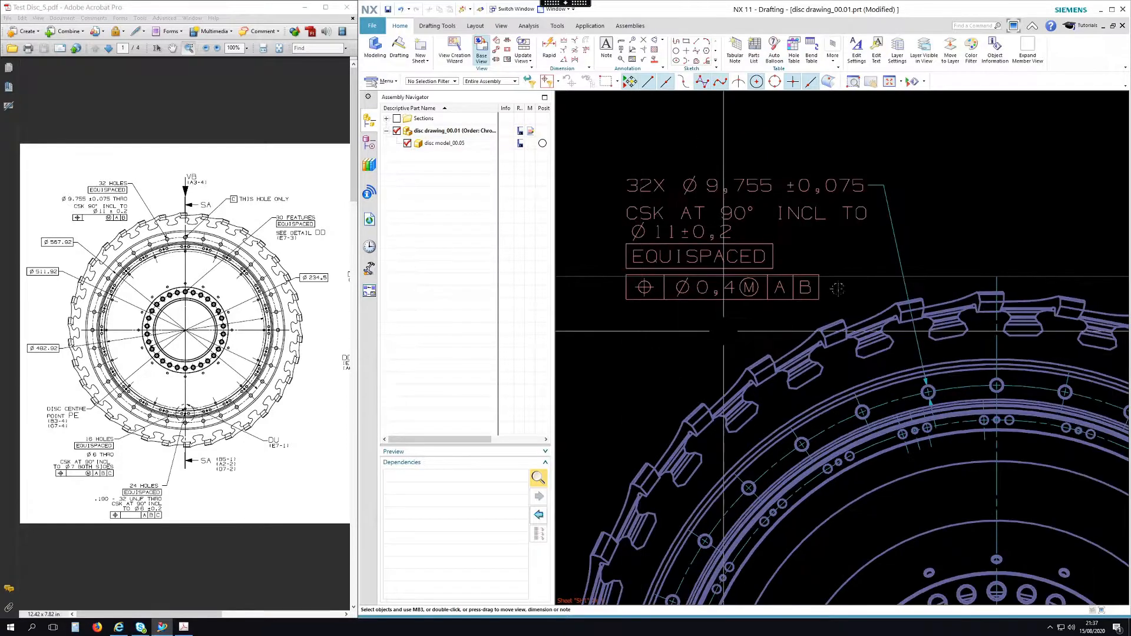
drag(747, 238, 699, 211)
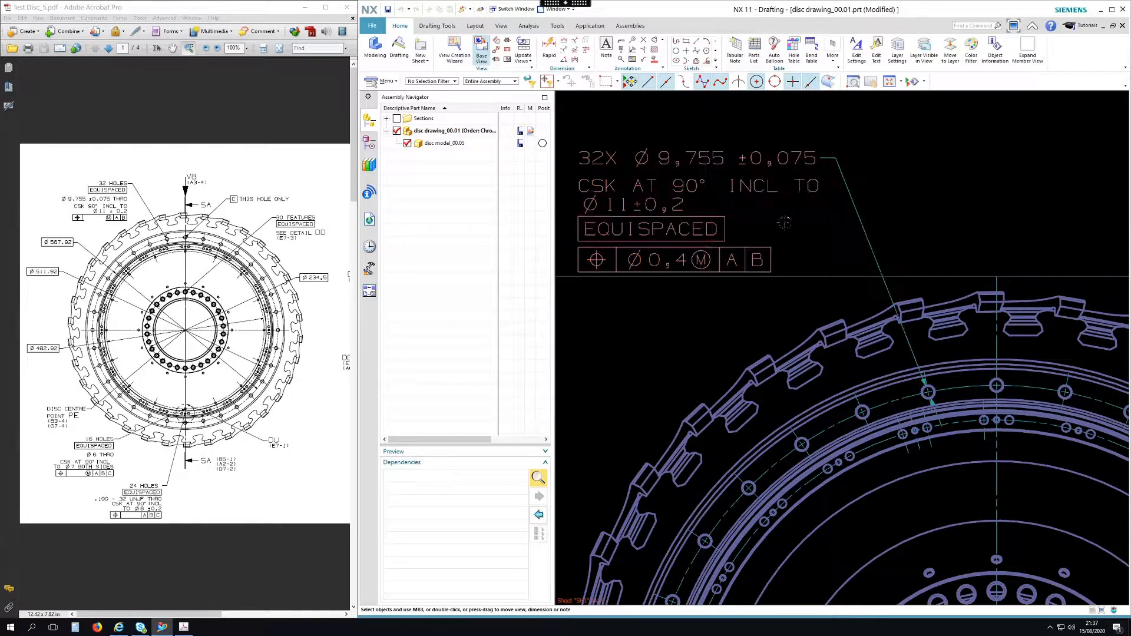
scroll(958, 235, down, 1)
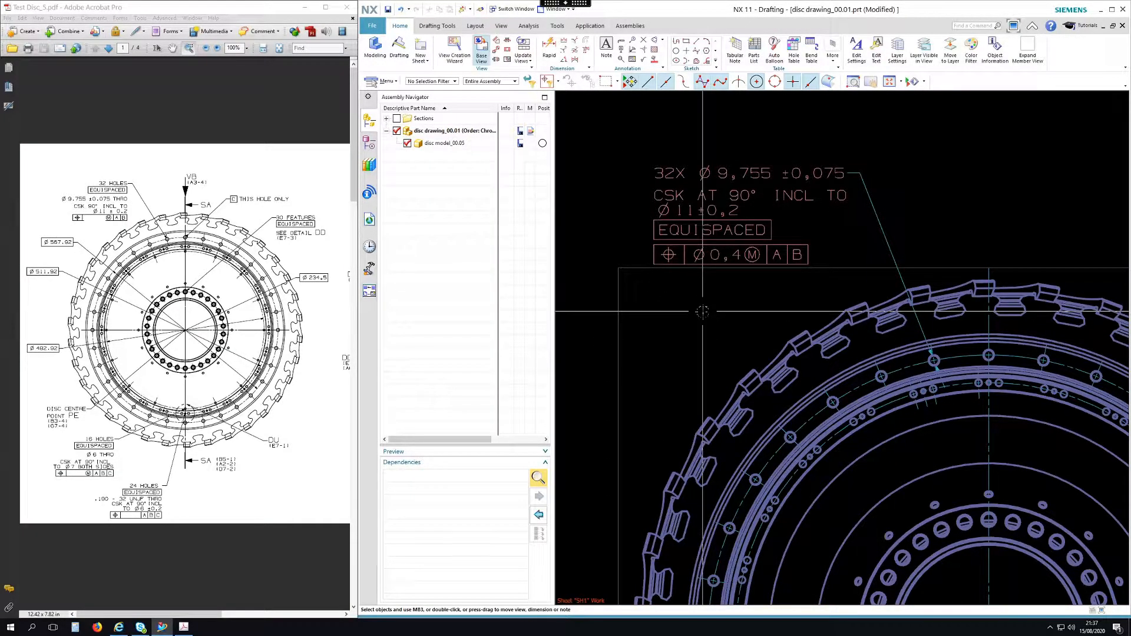
scroll(723, 247, down, 3)
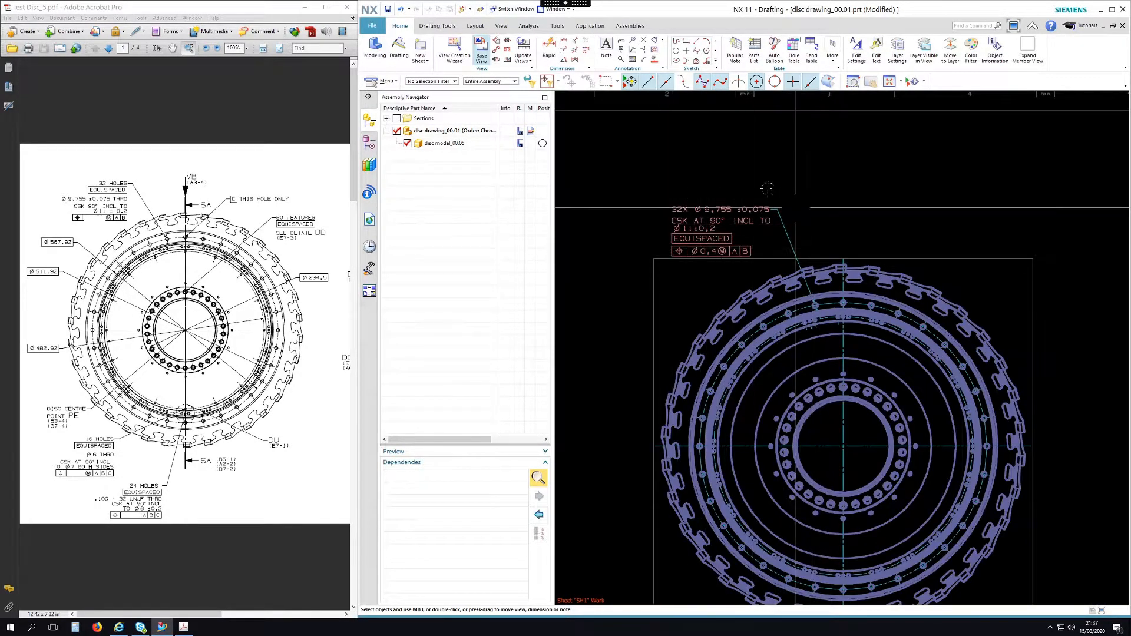
scroll(696, 209, up, 2)
drag(678, 221, 721, 279)
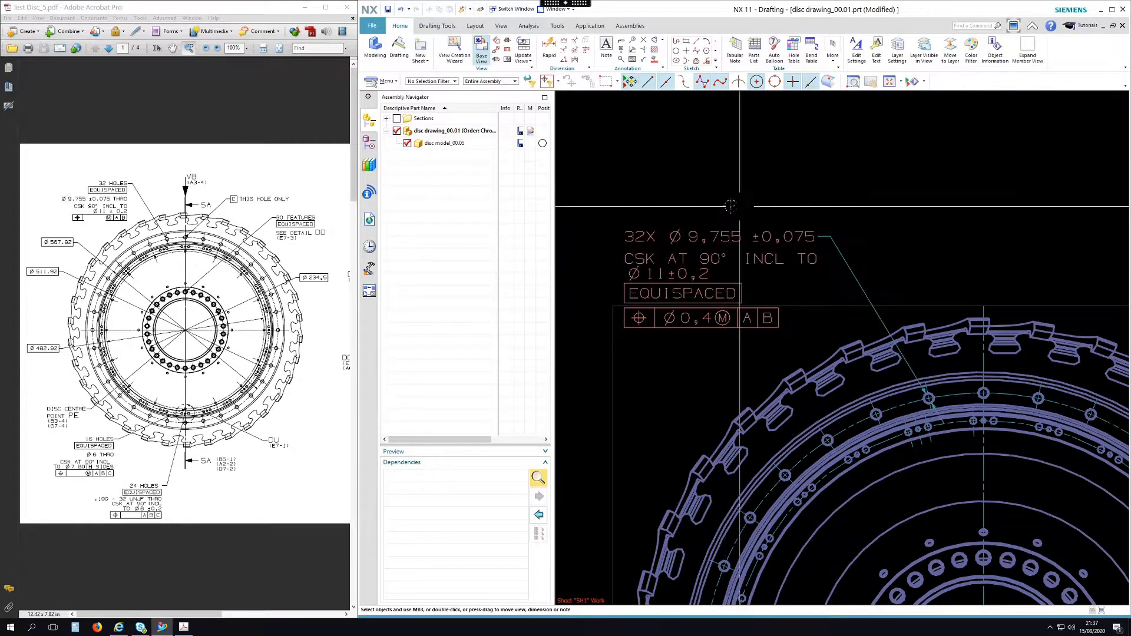
- Move the main disc view slightly lower on the sheet, leaving more room above its annotations
scroll(730, 205, down, 3)
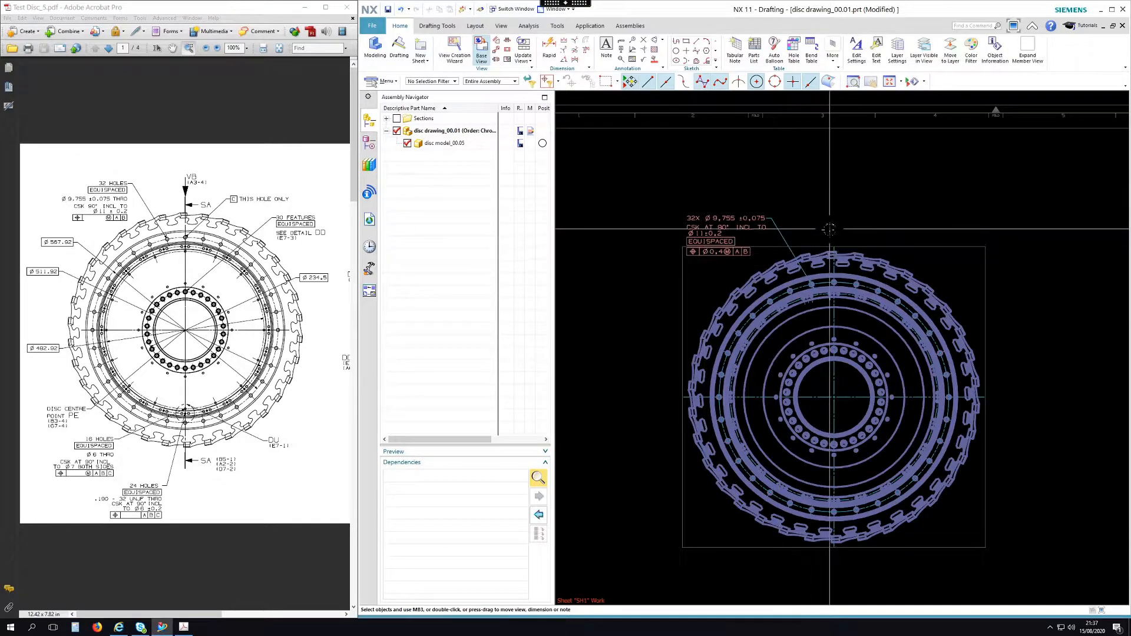
scroll(827, 231, up, 2)
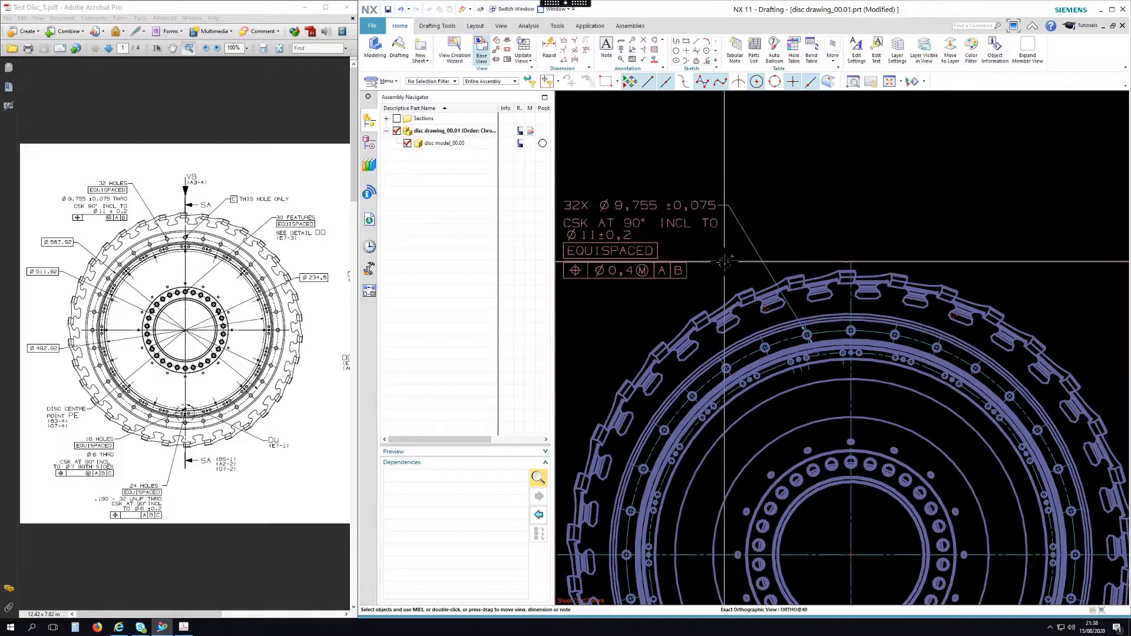
scroll(795, 227, down, 3)
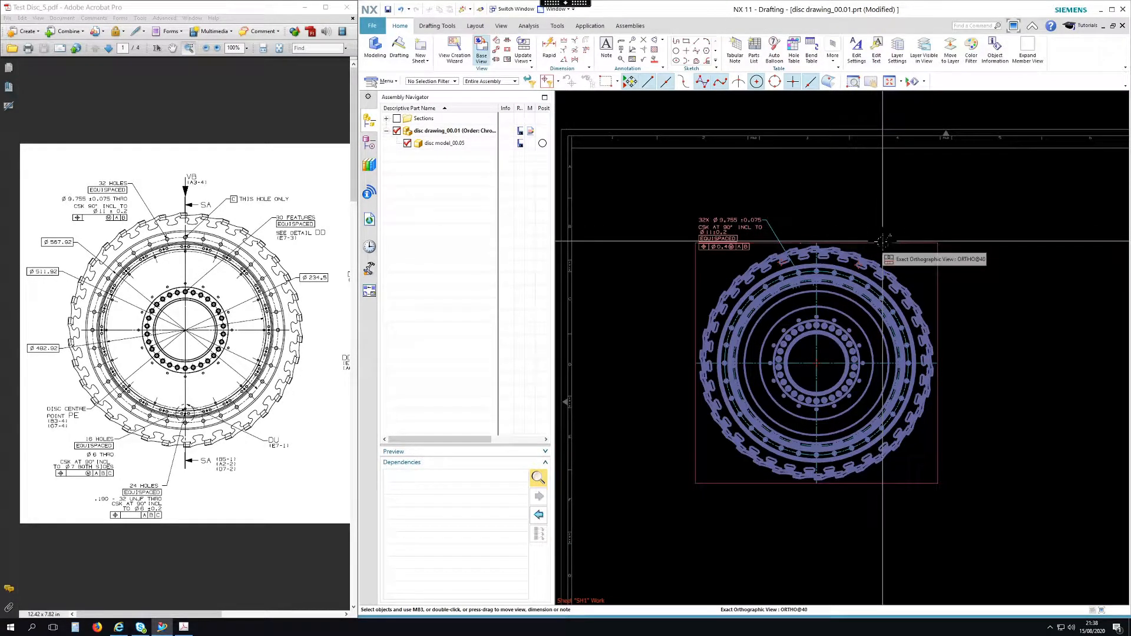
middle_drag(1031, 247, 981, 248)
drag(849, 245, 906, 225)
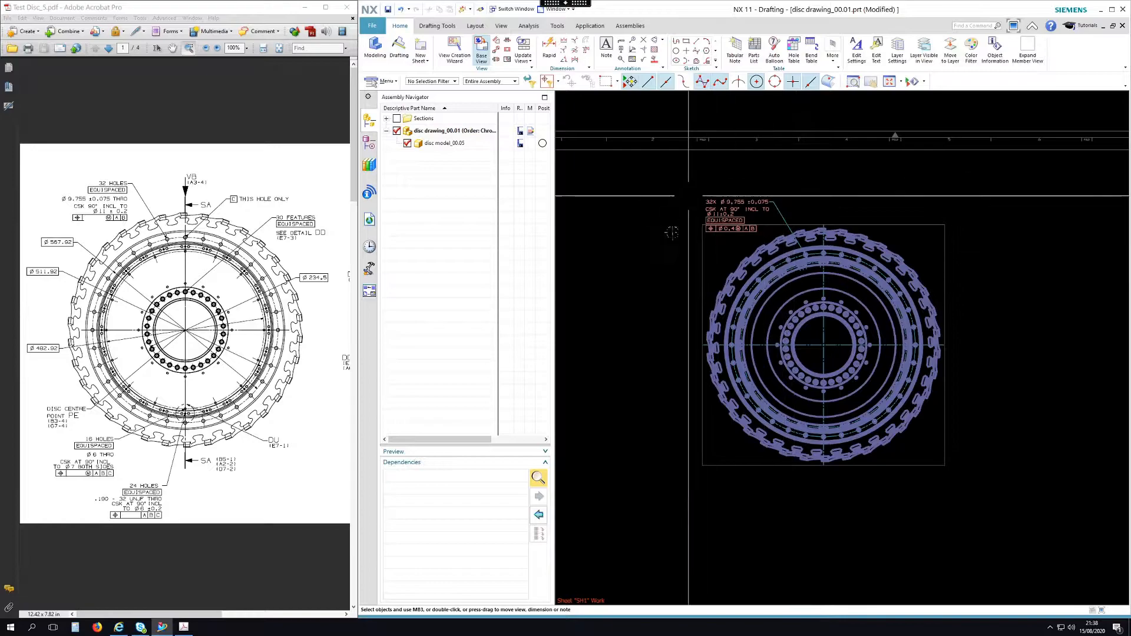
drag(882, 254, 851, 288)
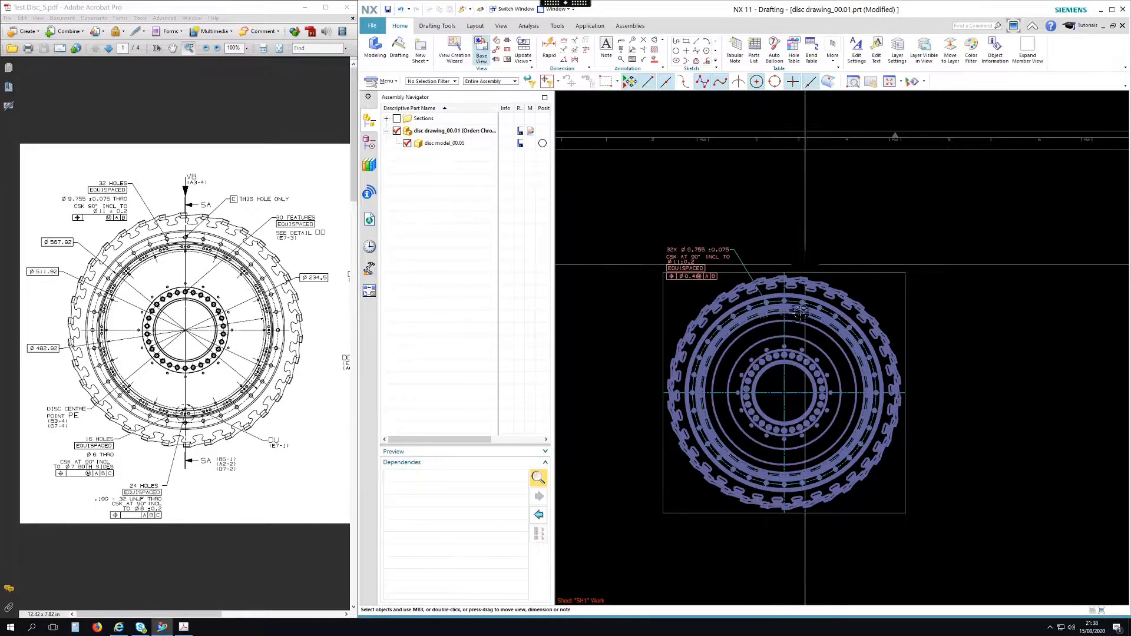
- Attach datum feature symbol C with a leader to the topmost outer-ring hole, placing it outside the disc at the upper right
scroll(782, 290, up, 5)
scroll(782, 290, up, 3)
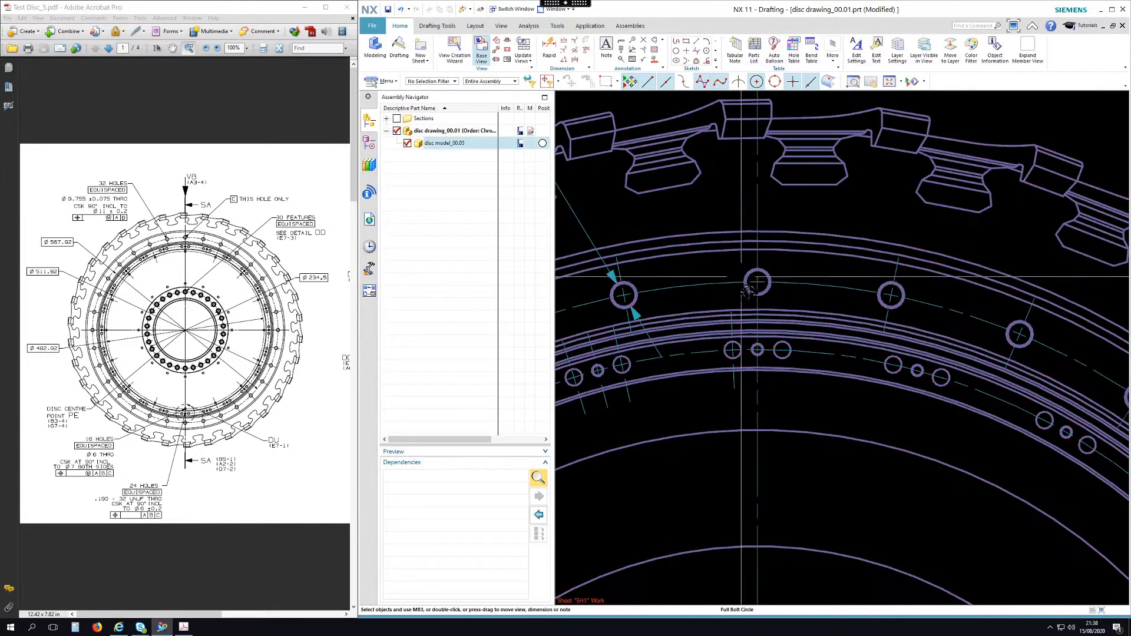
scroll(716, 377, down, 3)
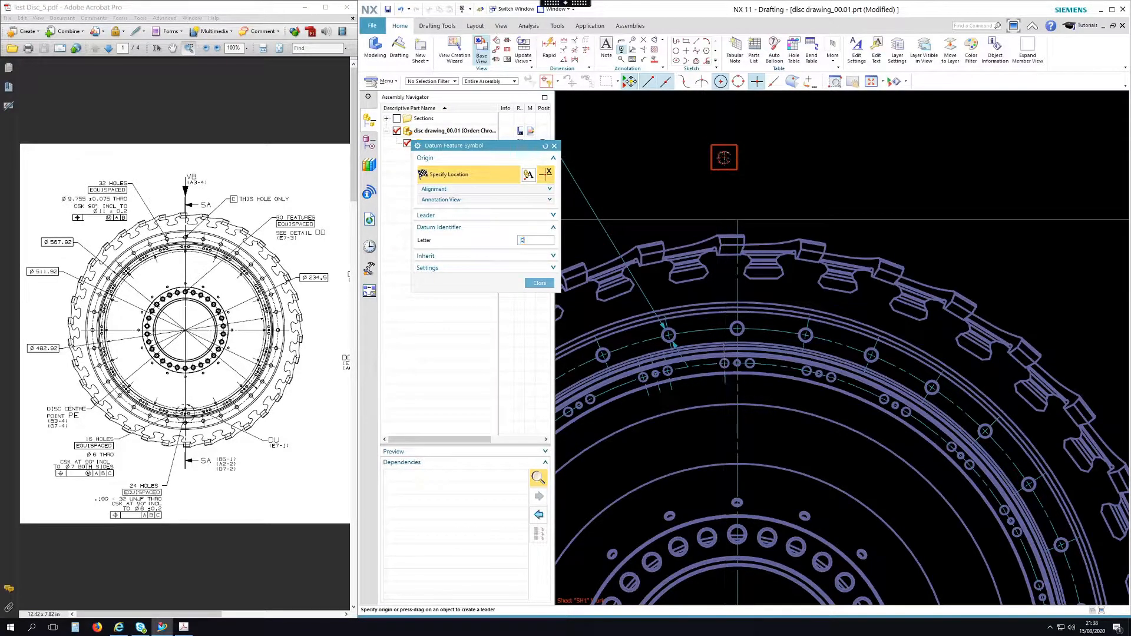
scroll(758, 322, up, 5)
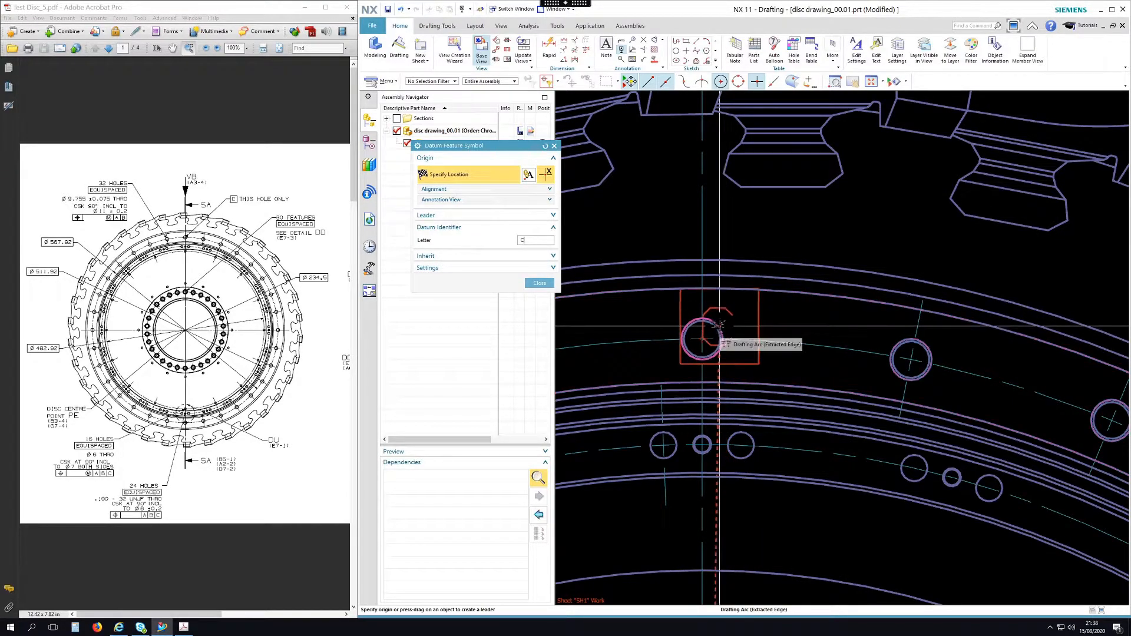
drag(726, 320, 779, 275)
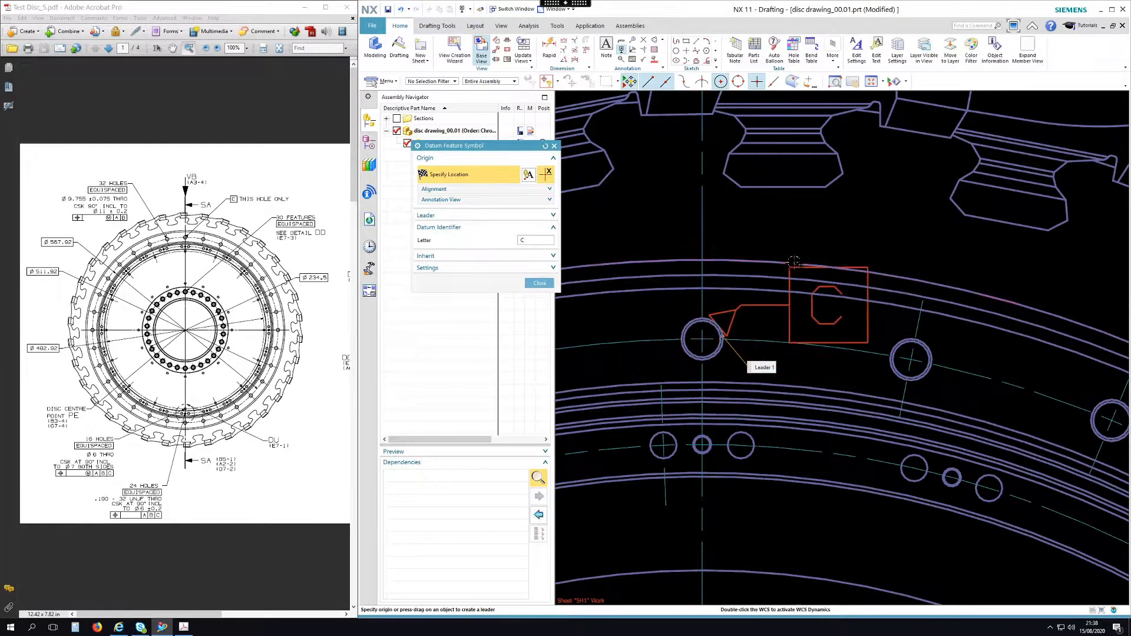
scroll(794, 261, down, 4)
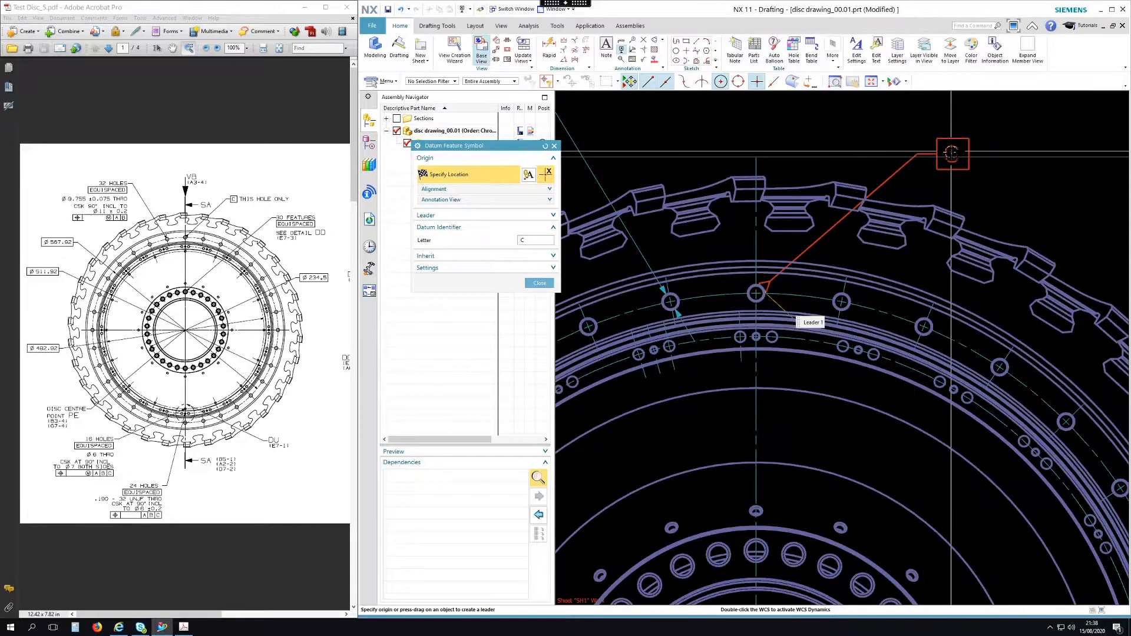
click(952, 153)
middle_click(950, 156)
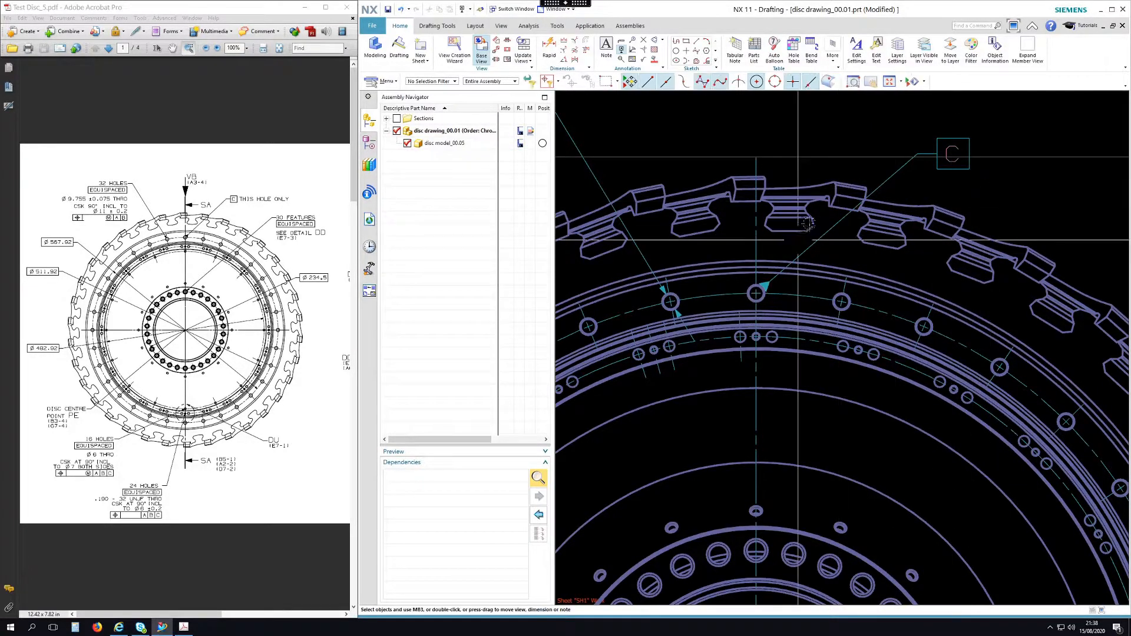
scroll(890, 253, down, 4)
scroll(888, 204, up, 3)
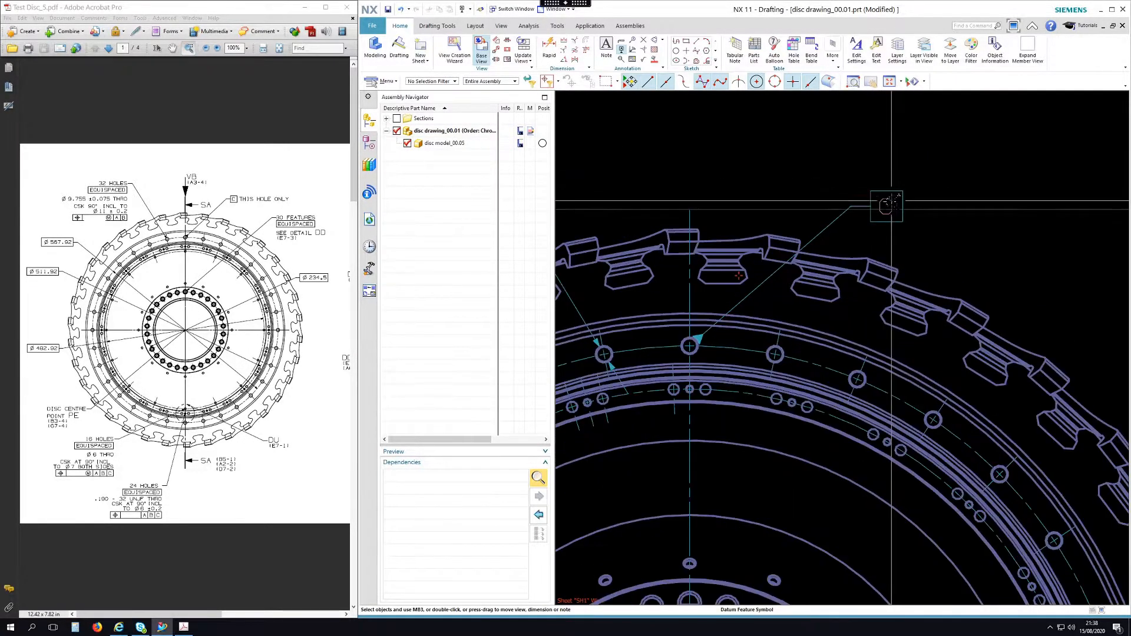
- Move datum feature symbol C slightly farther outward, above and to the right of the disc
drag(896, 194, 908, 183)
scroll(875, 225, down, 4)
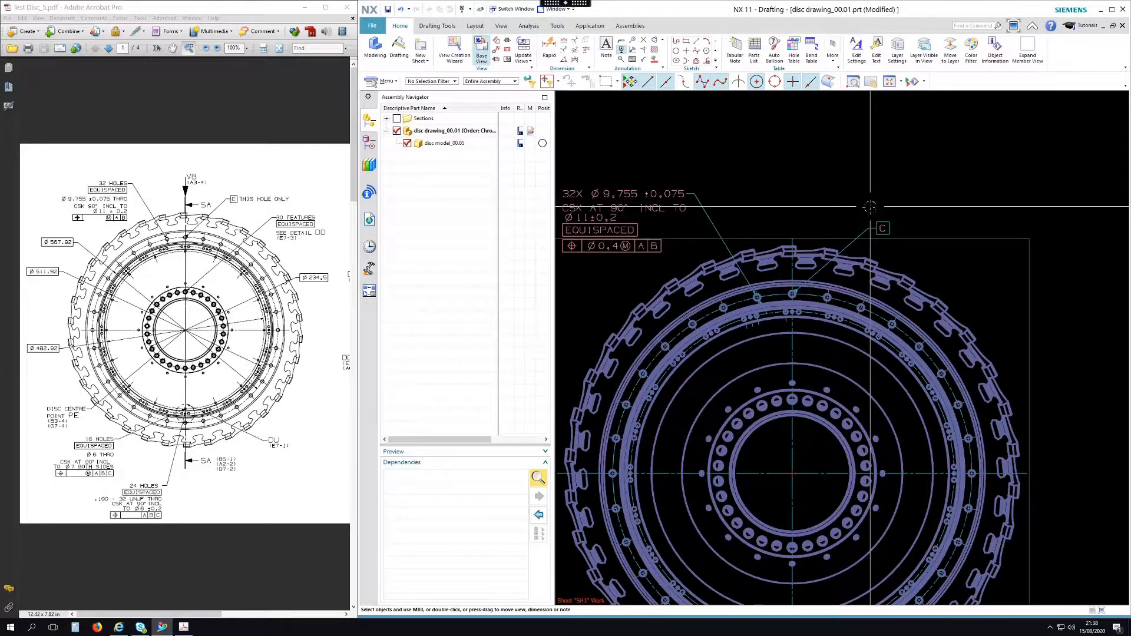
scroll(871, 208, down, 2)
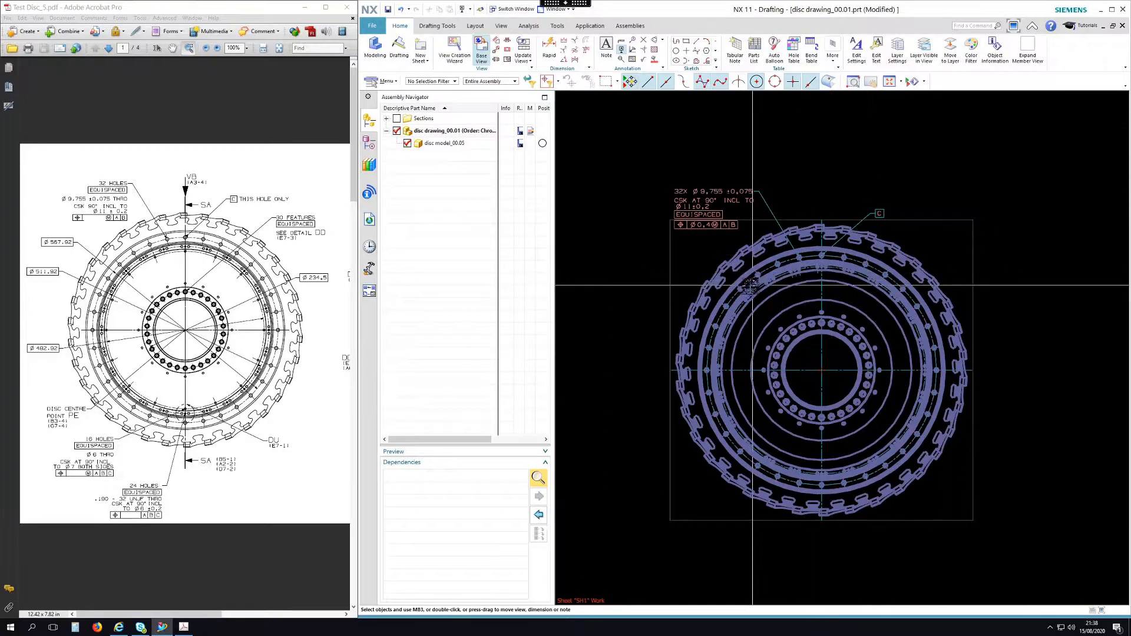
- Add a diametral dimension to the outer hole ring's bolt circle, placed outside the disc at the upper left
scroll(714, 232, up, 5)
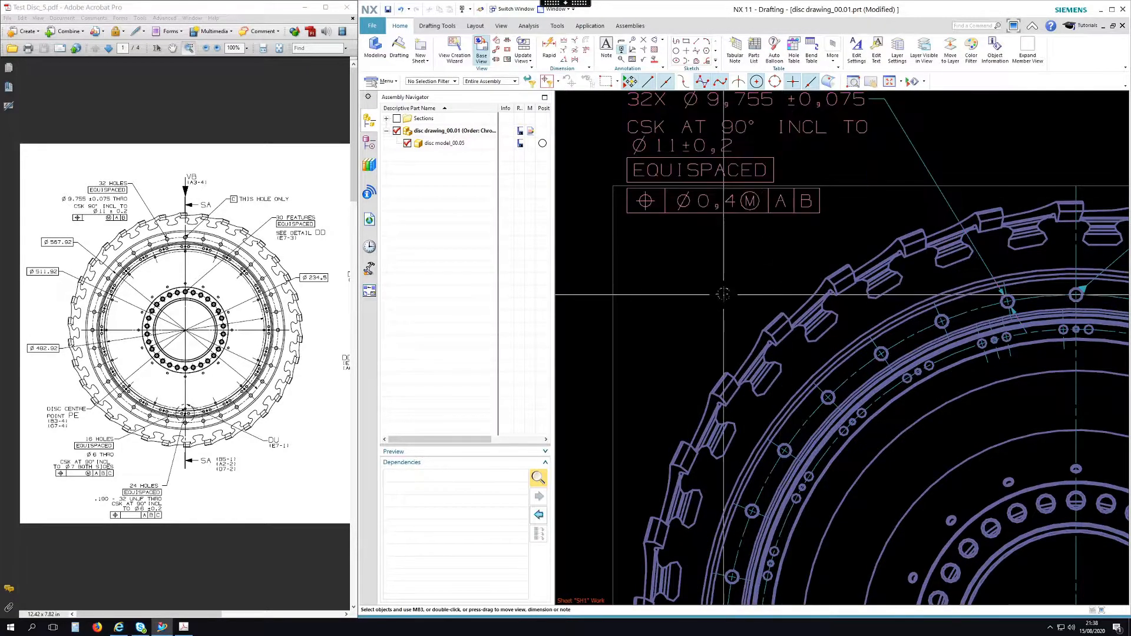
scroll(723, 292, down, 1)
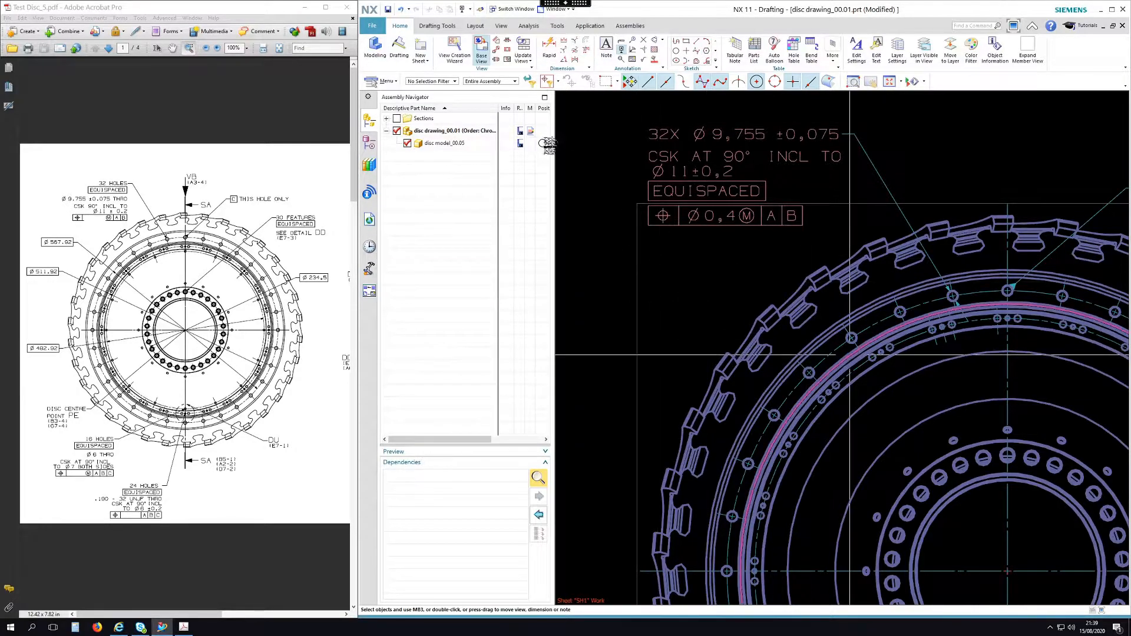
click(548, 49)
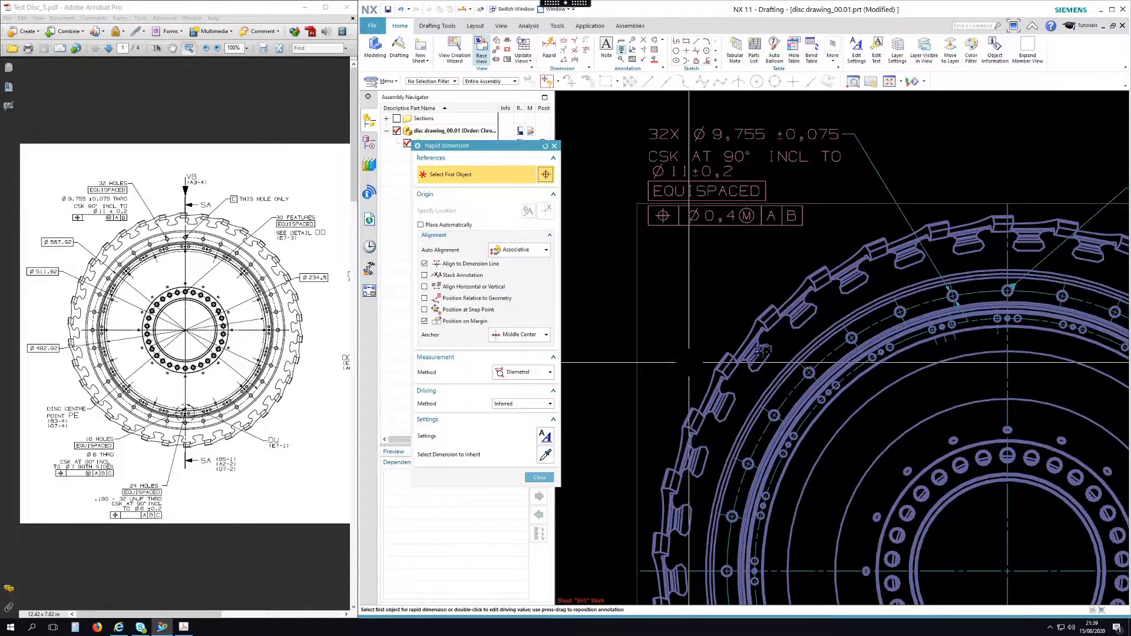
click(831, 354)
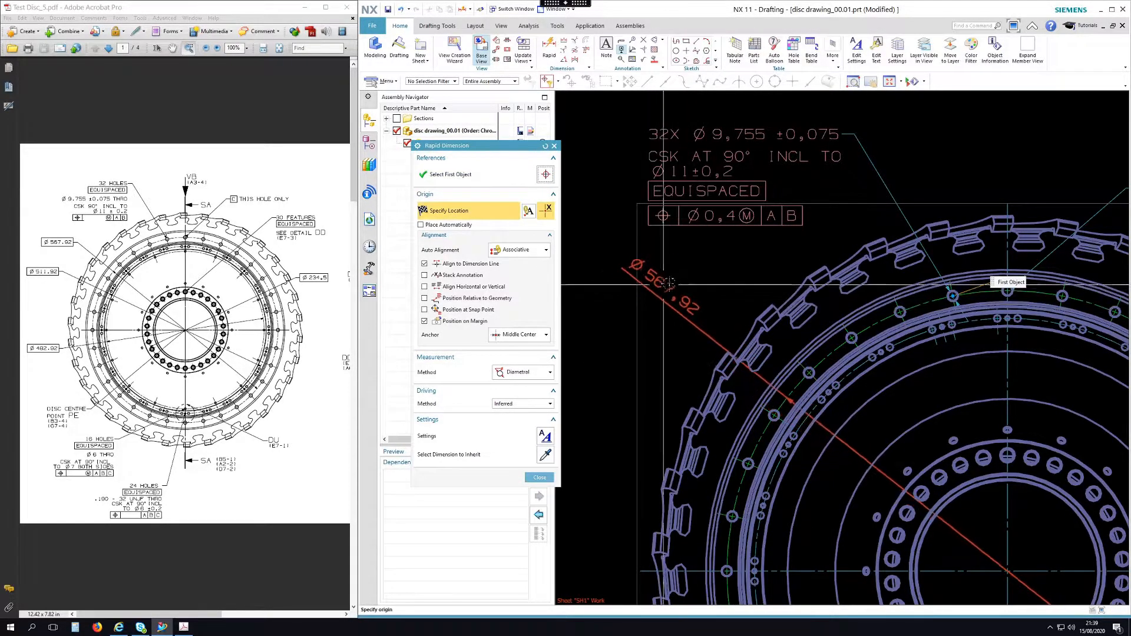
click(676, 292)
key(Escape)
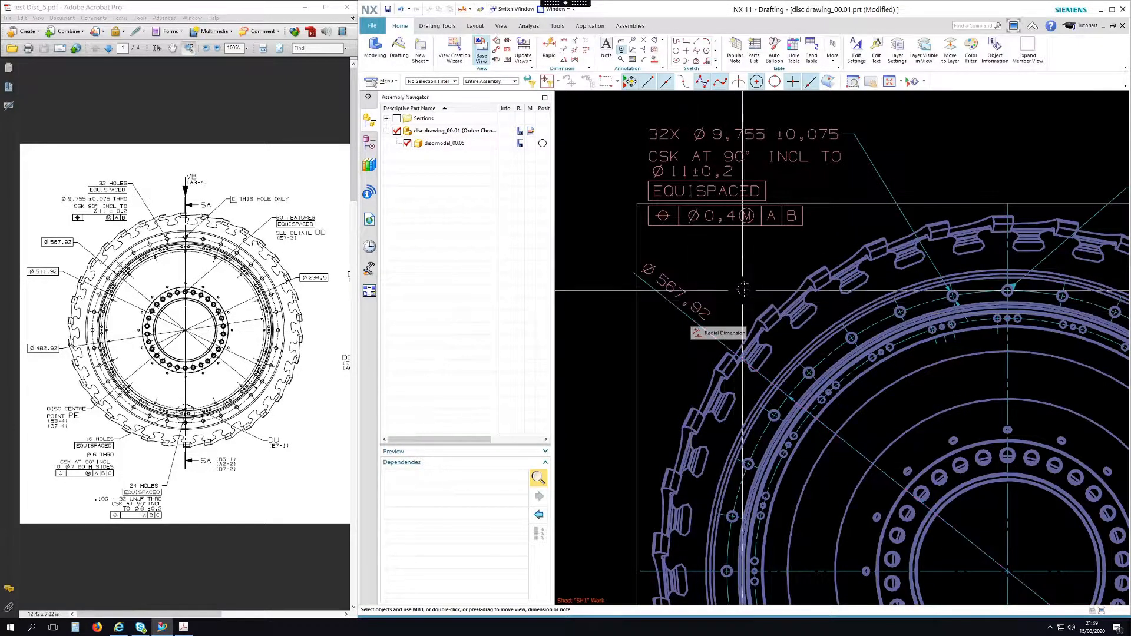
- Give the bolt circle diameter dimension horizontal text and a boxed basic-dimension tolerance style
click(684, 297)
double_click(681, 294)
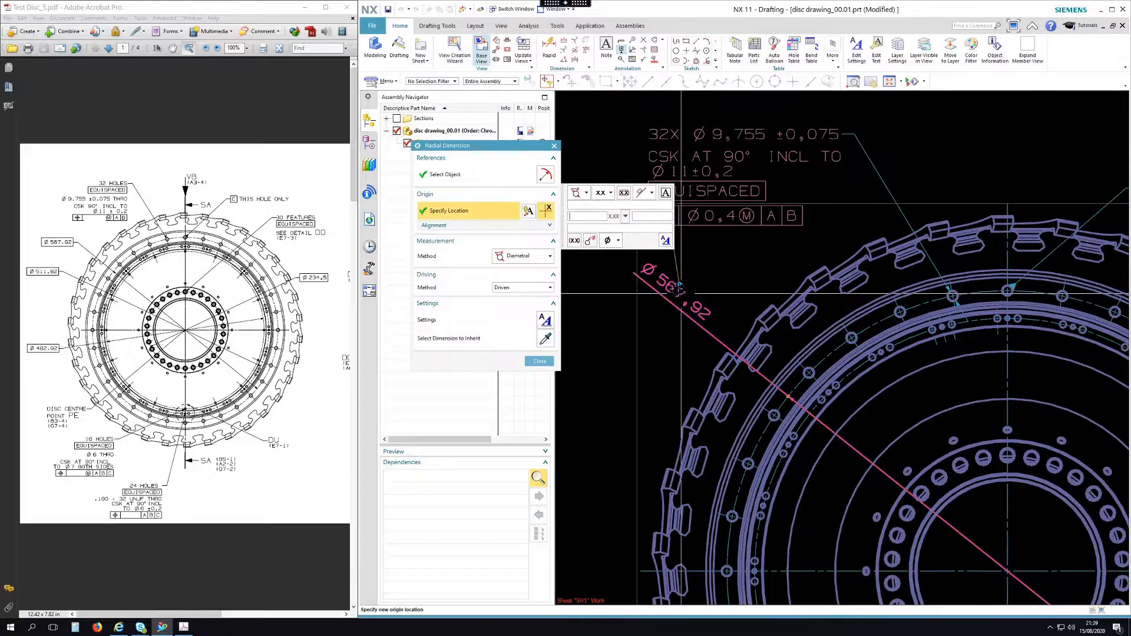
click(643, 210)
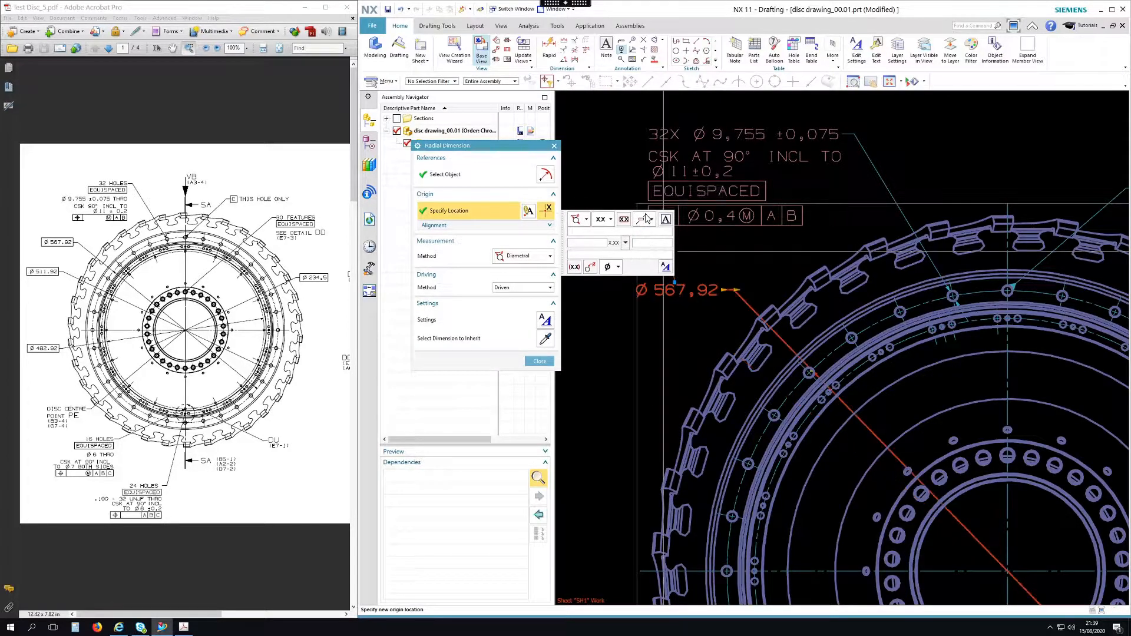
click(610, 221)
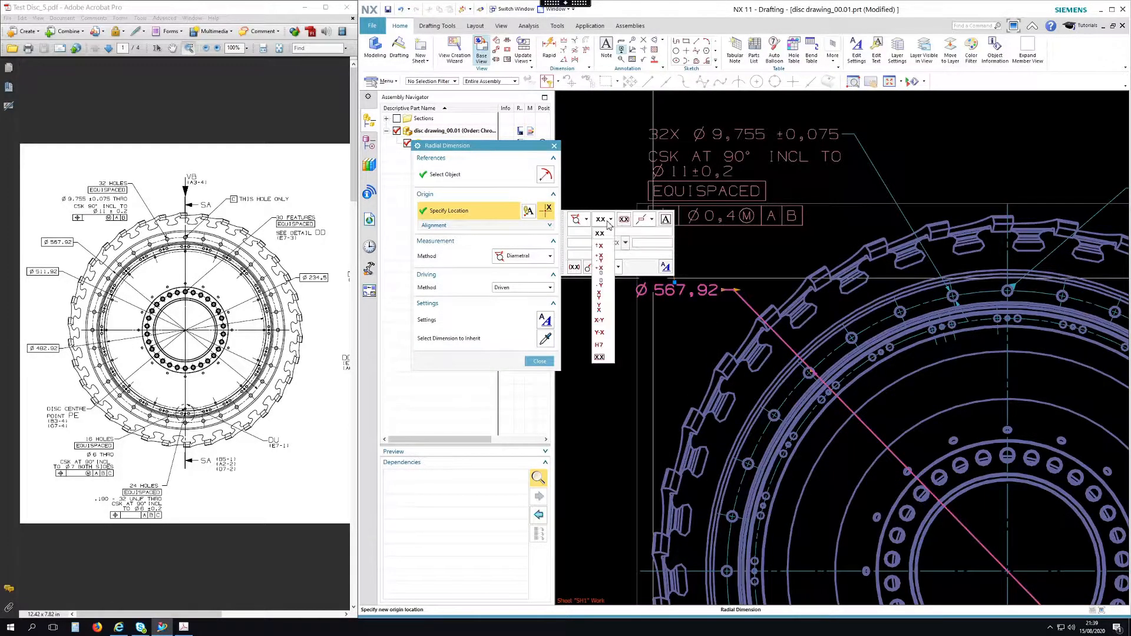
click(600, 358)
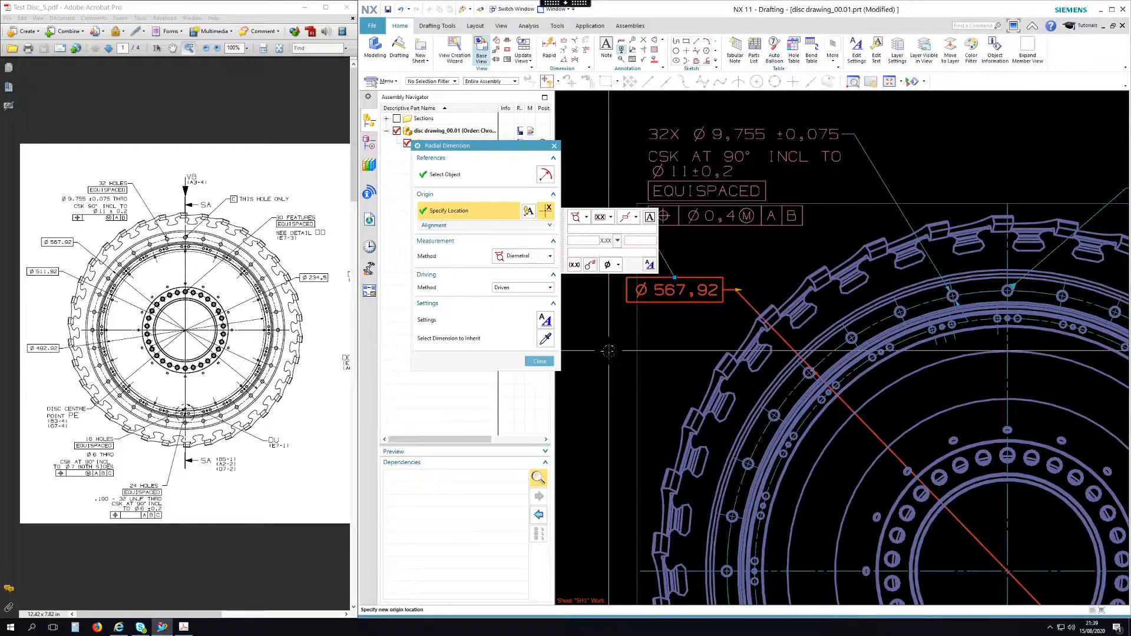
middle_click(610, 350)
- Move the boxed bolt circle diameter dimension upward, just beneath the 32X hole callout's position tolerance frame
mouse_move(756, 282)
shift+middle_down()
mouse_move(727, 263)
mouse_move(715, 283)
shift+middle_up()
scroll(767, 323, up, 5)
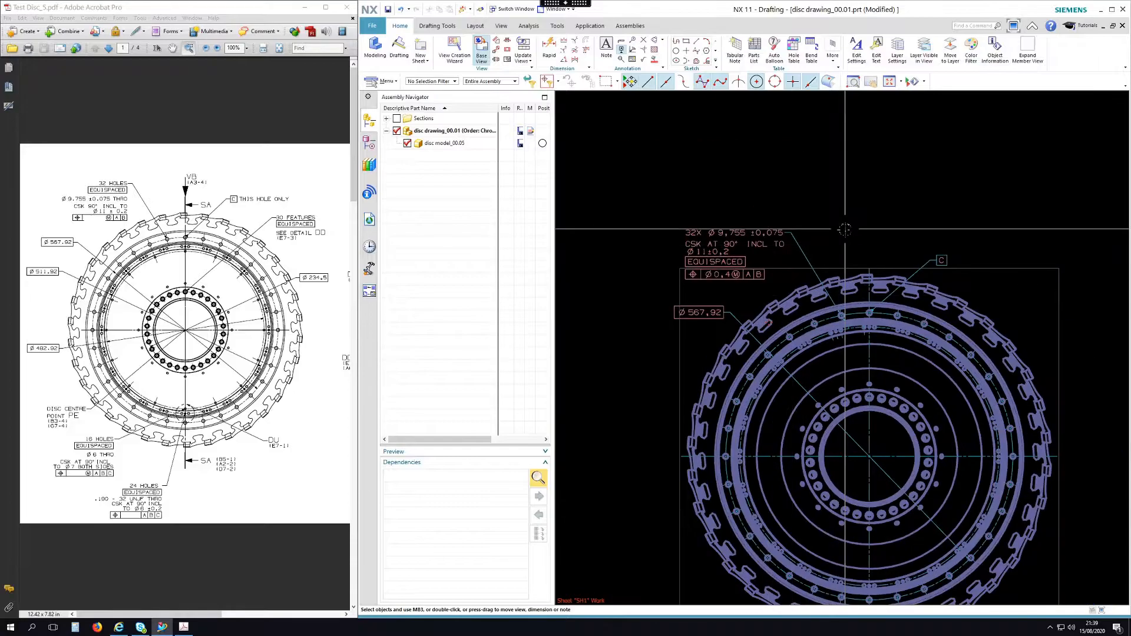
scroll(833, 236, down, 4)
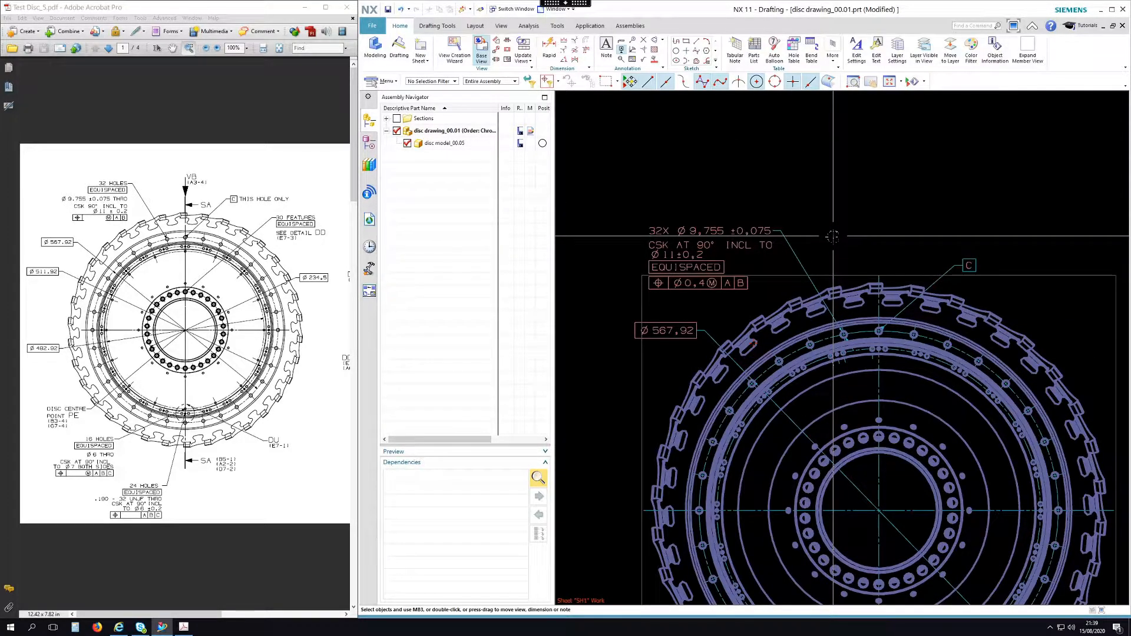
click(668, 331)
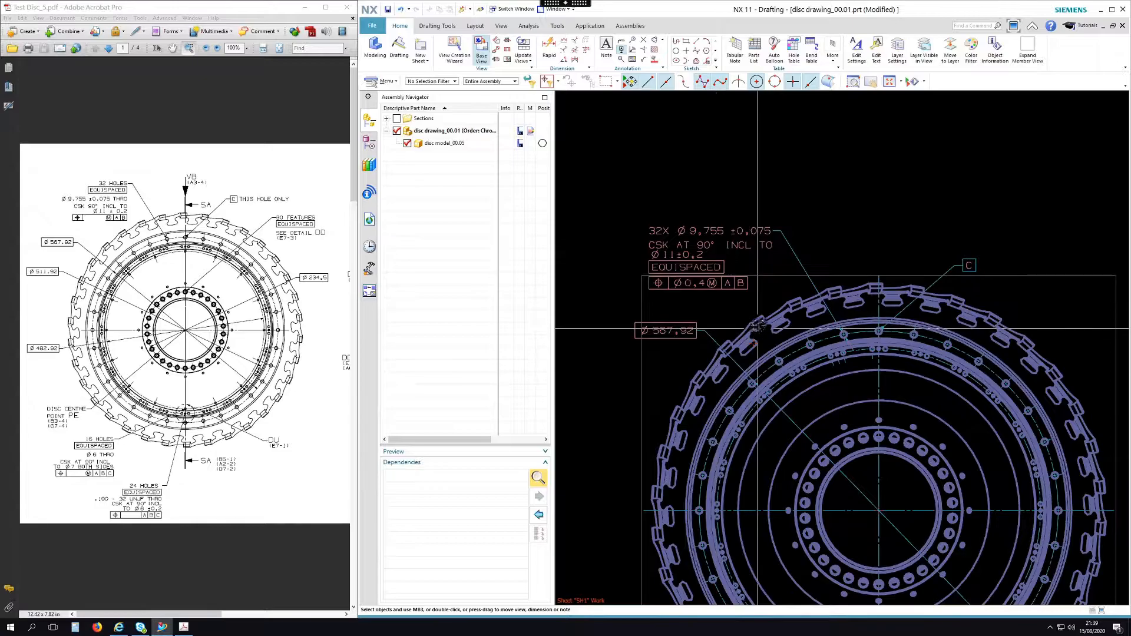
scroll(760, 321, down, 2)
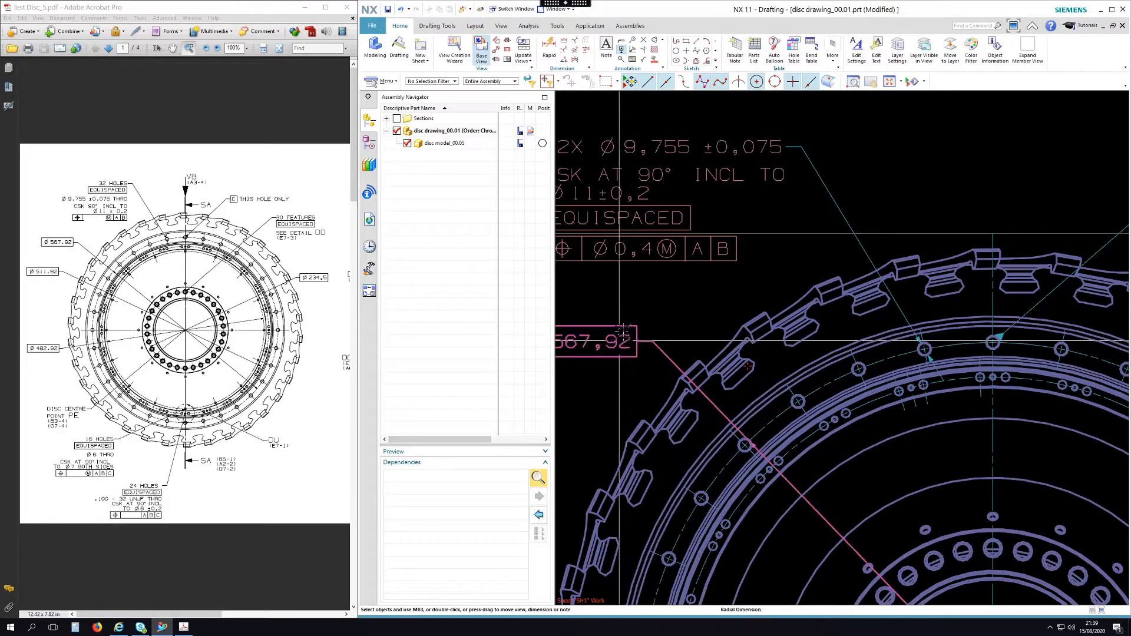
scroll(621, 335, down, 1)
mouse_move(621, 335)
mouse_down()
mouse_move(766, 465)
mouse_move(978, 385)
mouse_move(1000, 553)
mouse_move(666, 389)
mouse_move(642, 335)
mouse_move(616, 318)
mouse_up()
scroll(626, 275, up, 3)
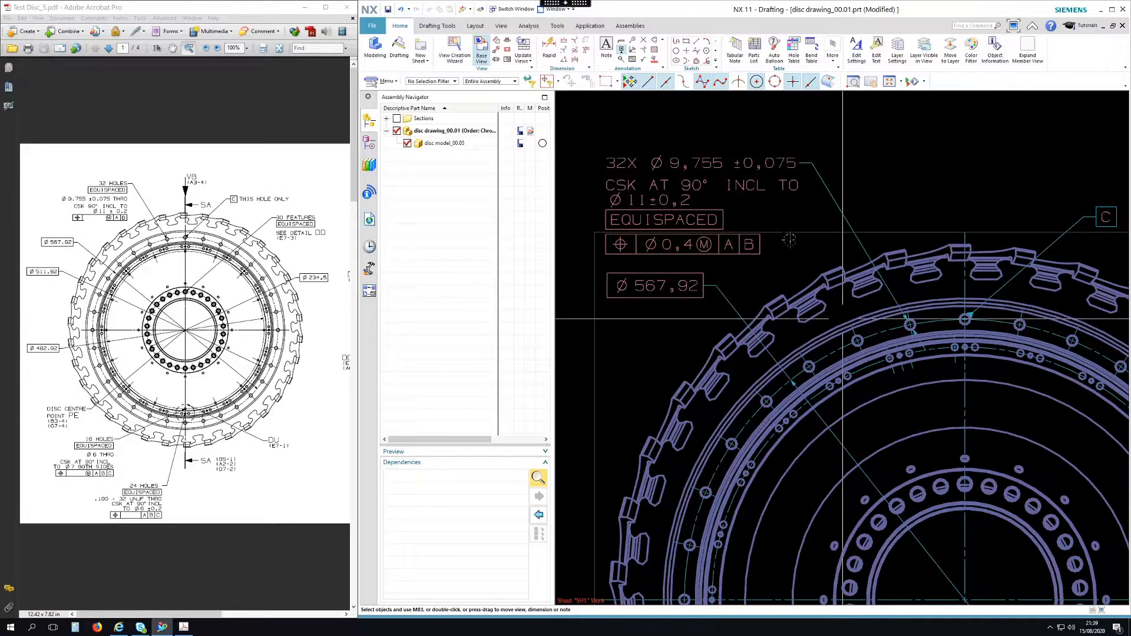
scroll(795, 252, down, 4)
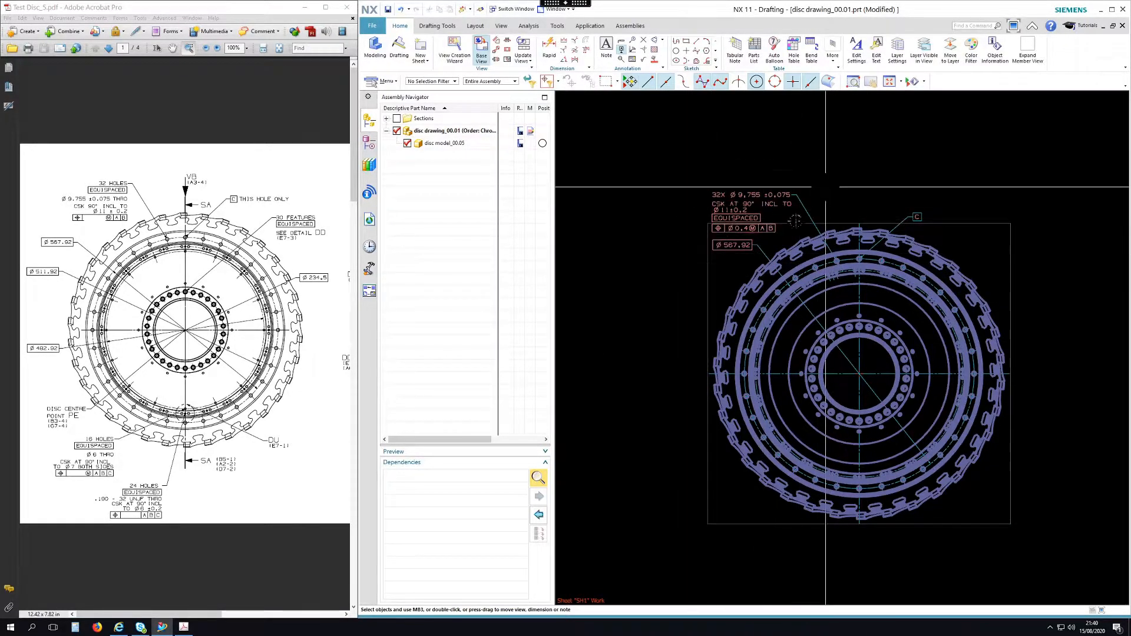
- Switch to the reference PDF, widen its window and bring section SA-SA into view beside the disc
click(277, 13)
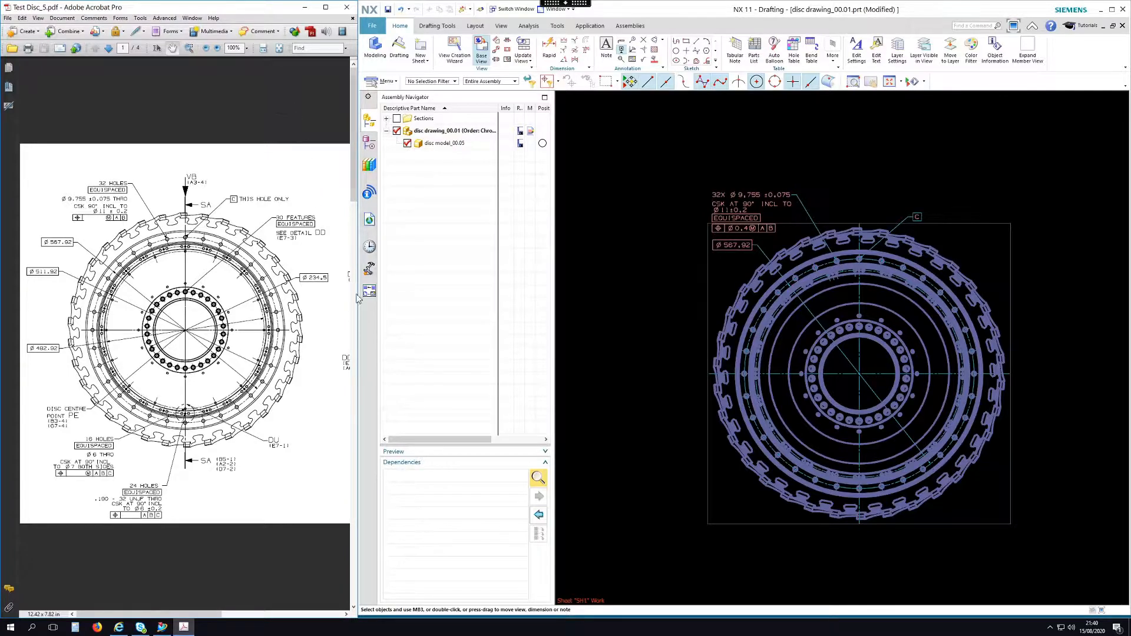
mouse_move(358, 543)
mouse_down()
mouse_move(535, 508)
mouse_move(459, 501)
mouse_up()
drag(350, 283, 300, 278)
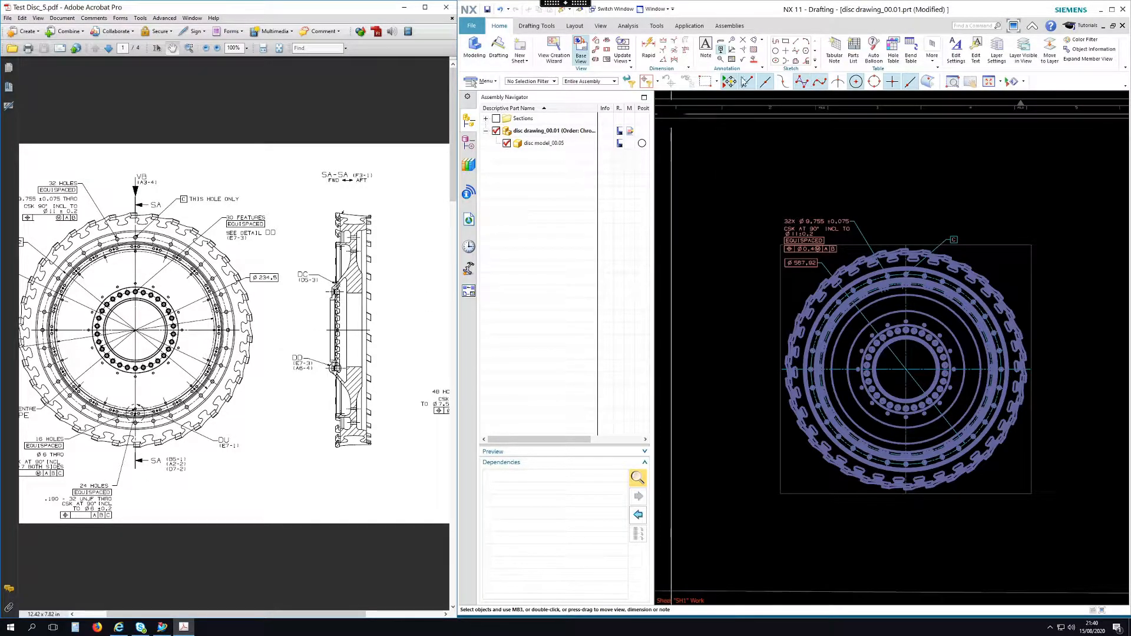
- Create a simple vertical section view through the disc centre and place it to the right of the main view
scroll(712, 260, down, 2)
scroll(914, 310, up, 2)
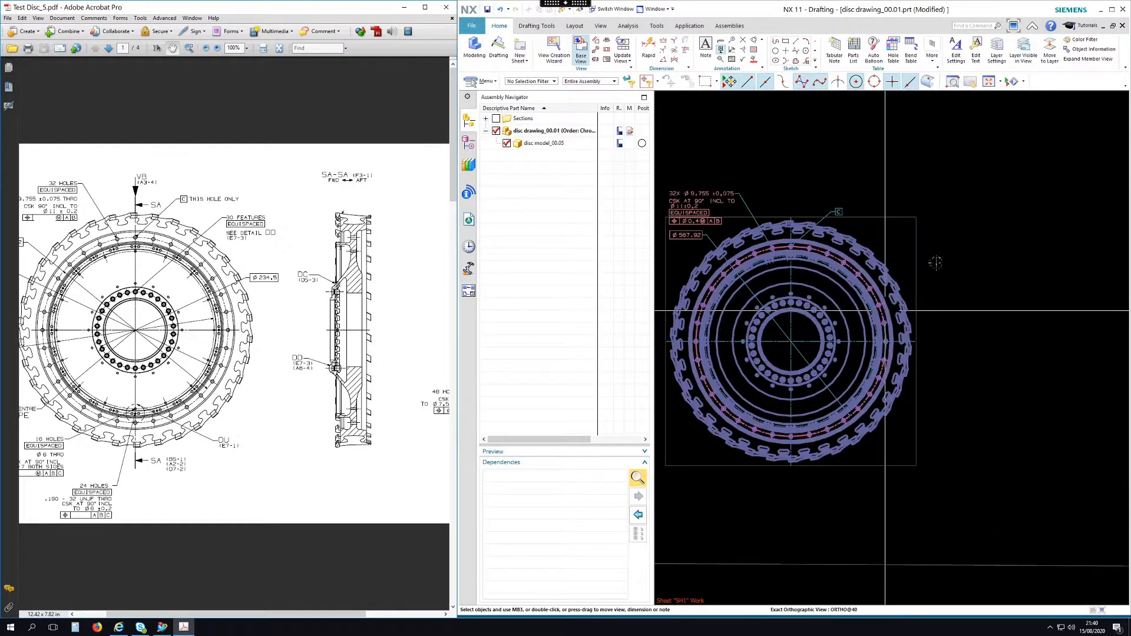
click(608, 52)
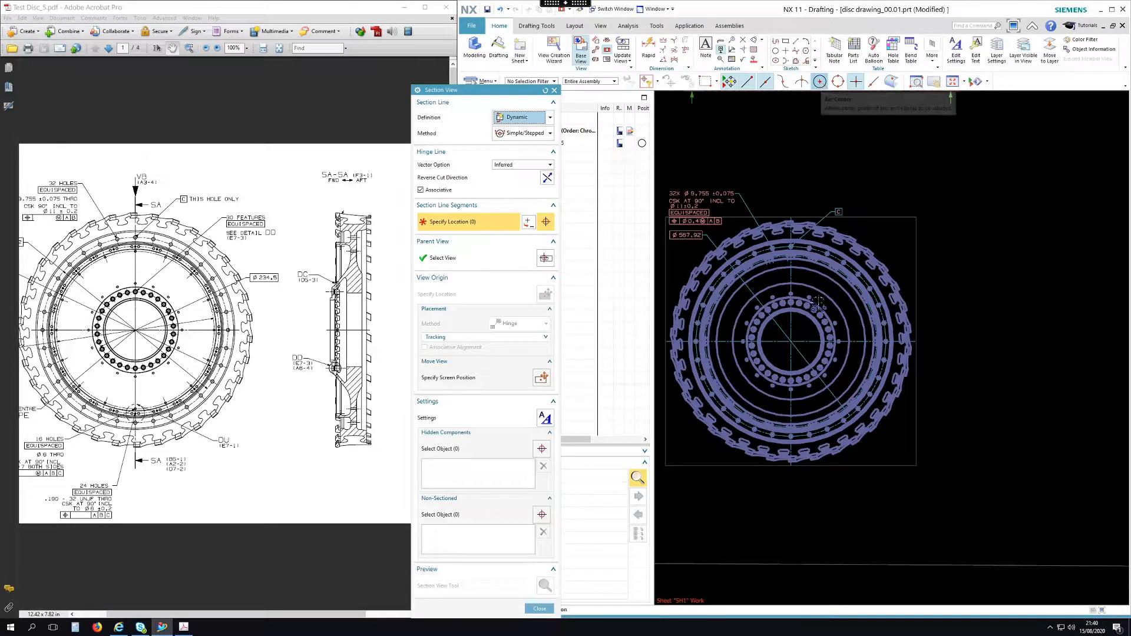
click(809, 323)
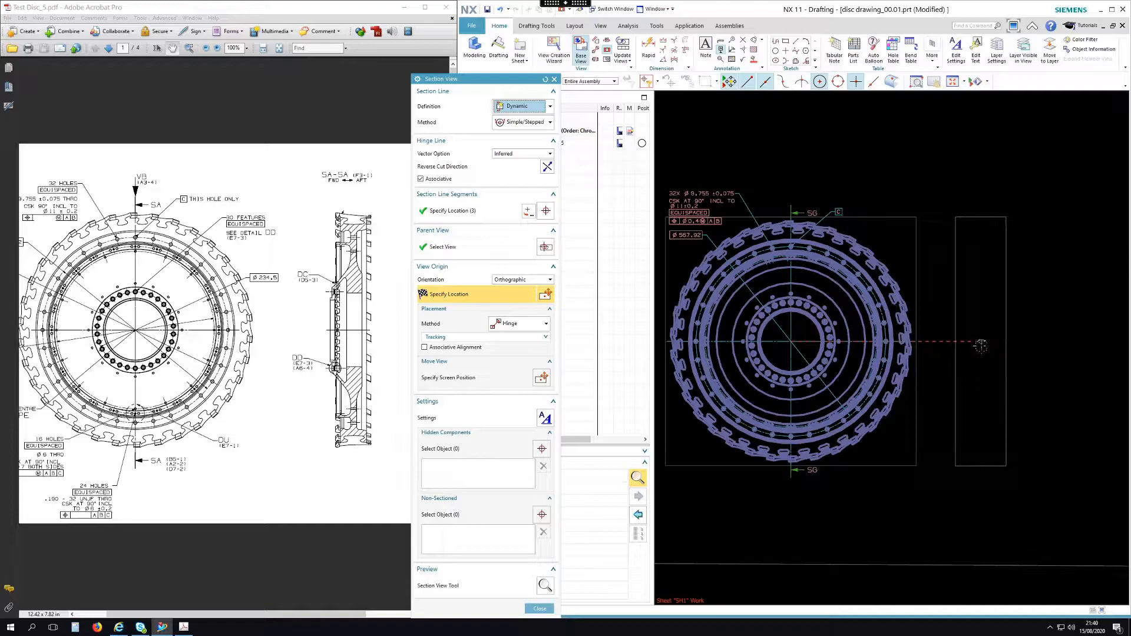
click(978, 346)
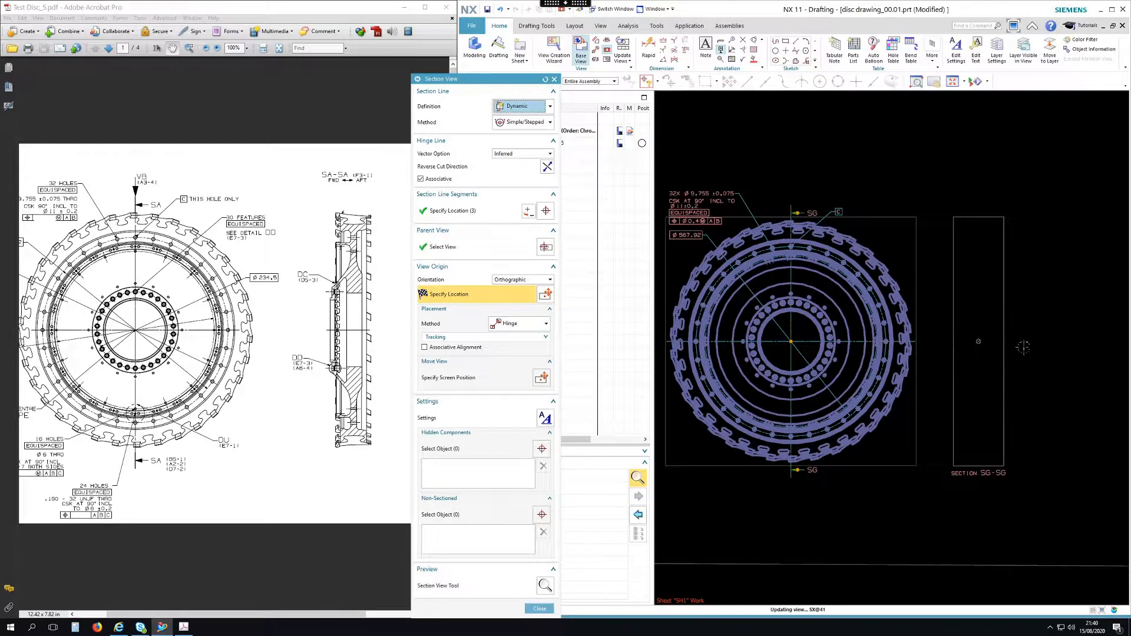
middle_click(1047, 324)
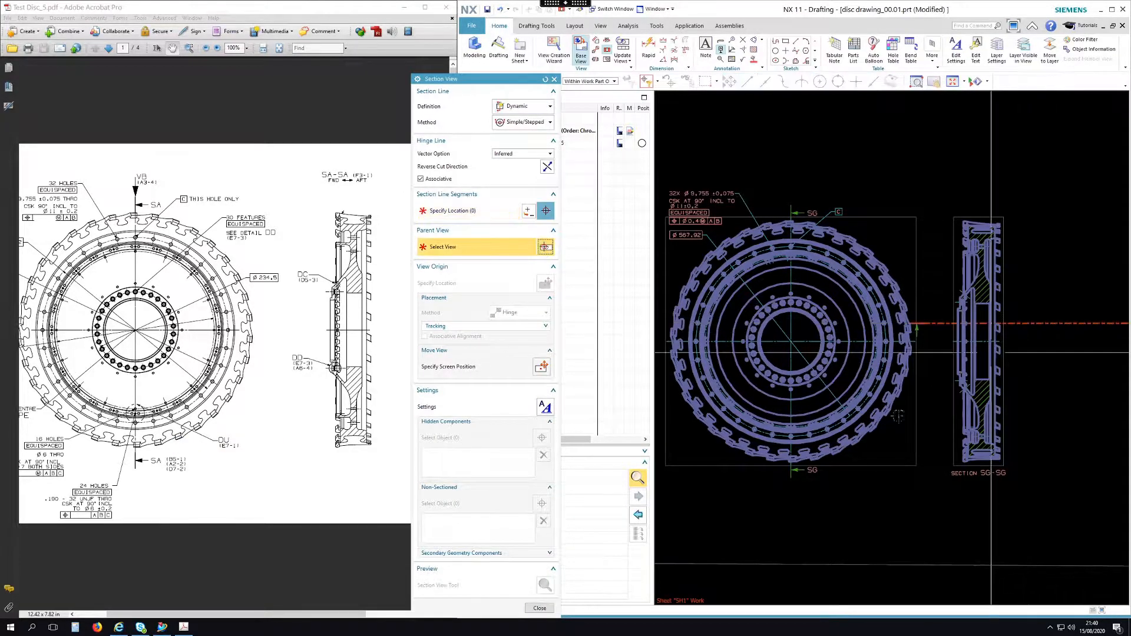
click(543, 611)
- Examine the new section view, its cutting line arrows and hole details, and compare them with section SA-SA in the reference PDF
scroll(950, 248, down, 6)
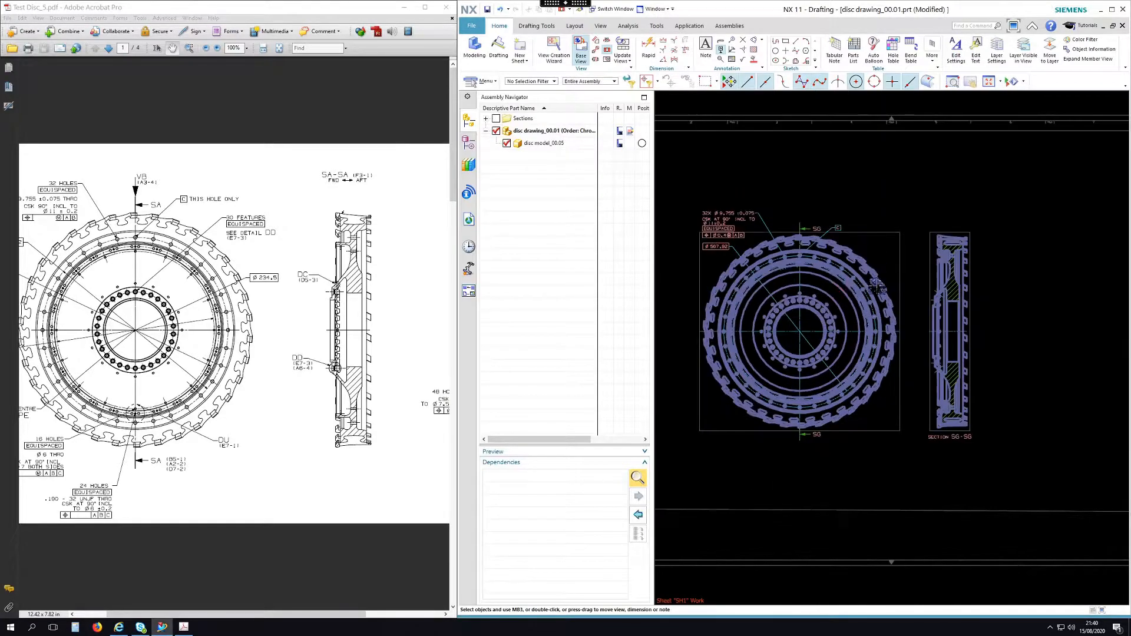
scroll(909, 196, down, 4)
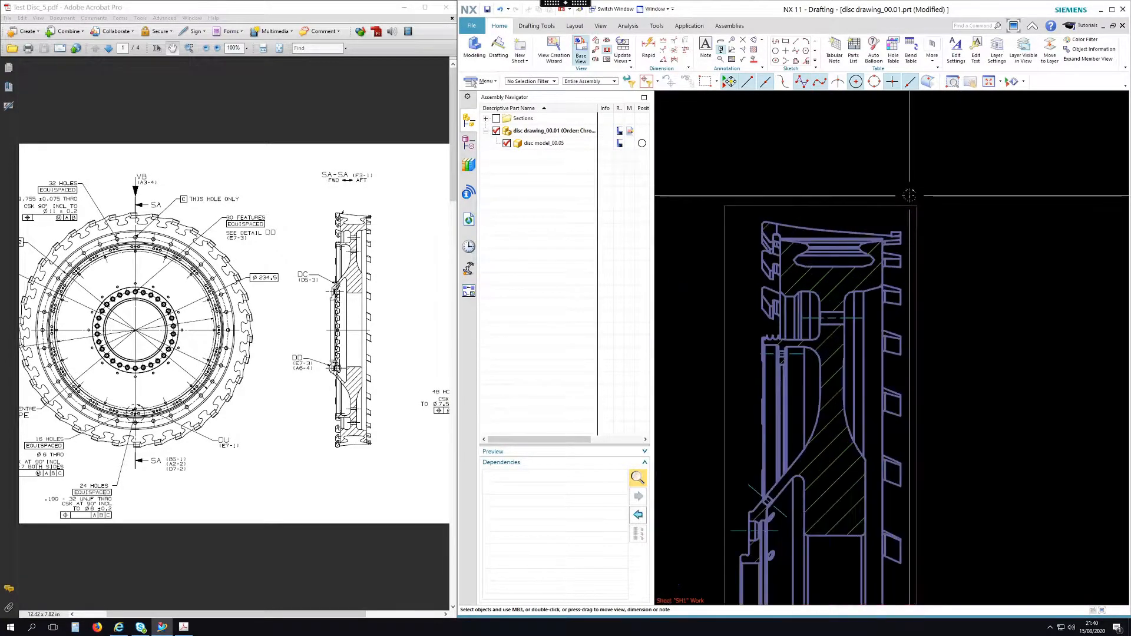
scroll(1027, 236, up, 3)
scroll(1027, 236, up, 4)
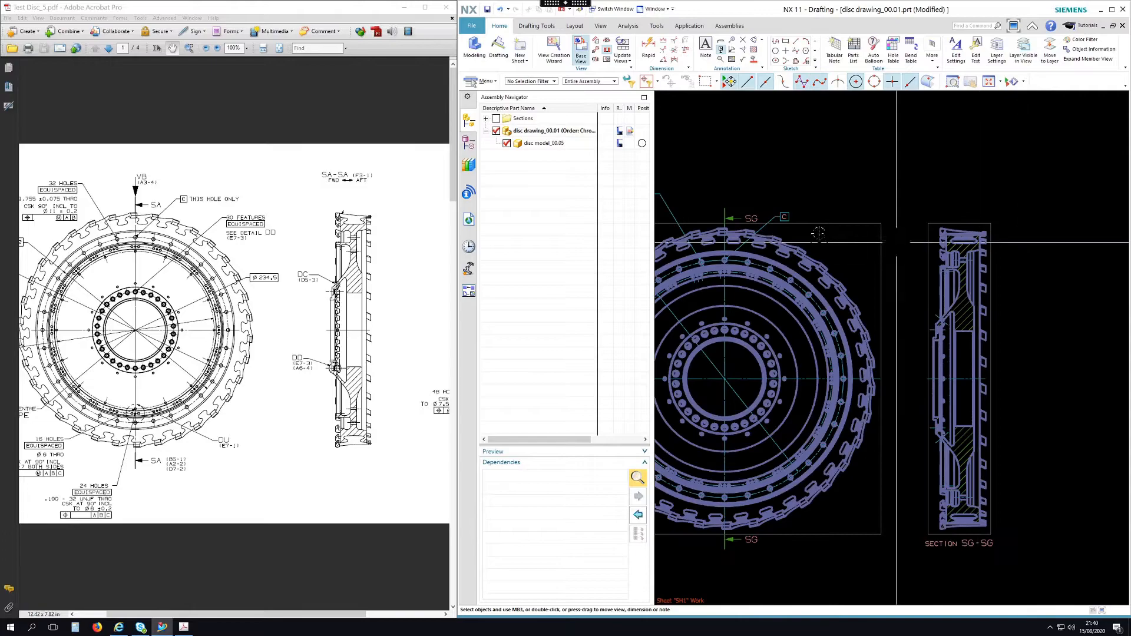
scroll(727, 261, down, 7)
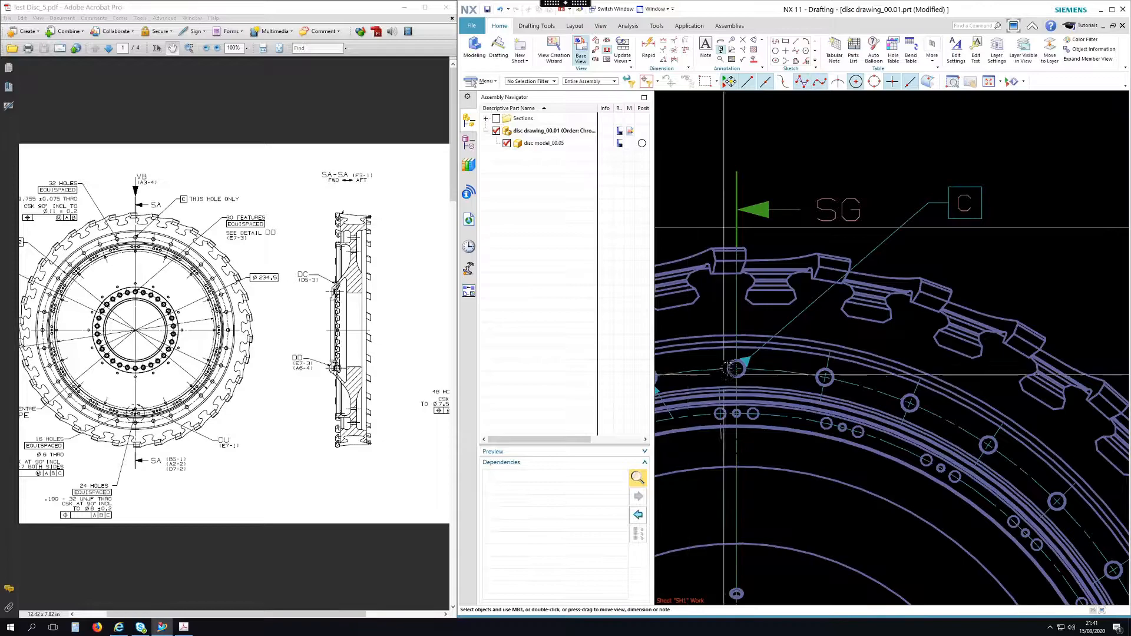
scroll(731, 255, down, 4)
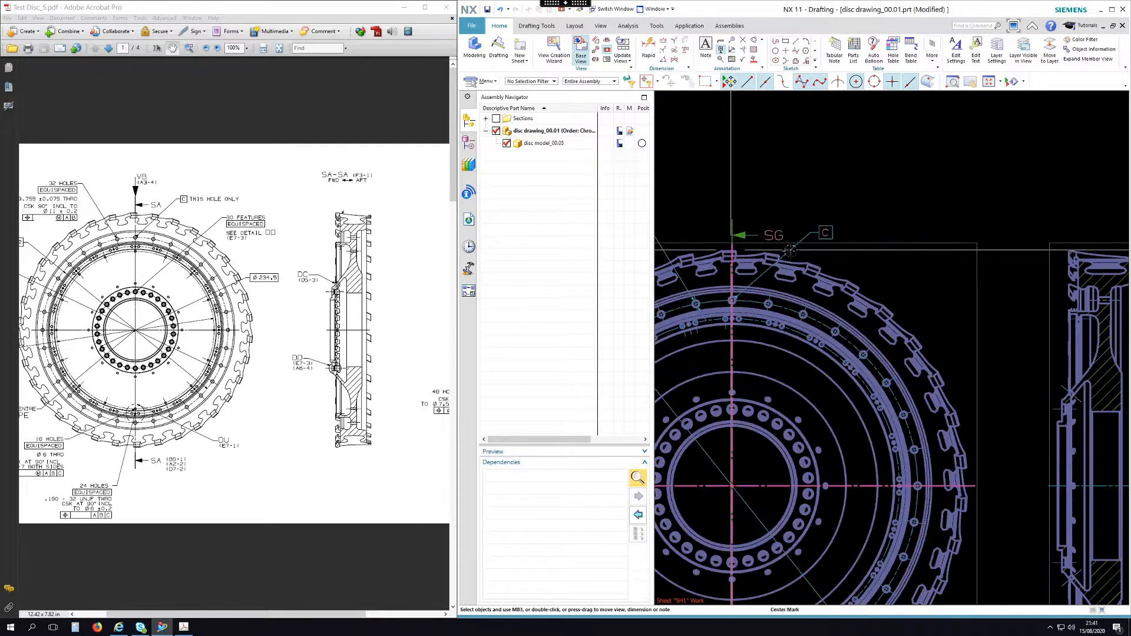
scroll(825, 245, down, 3)
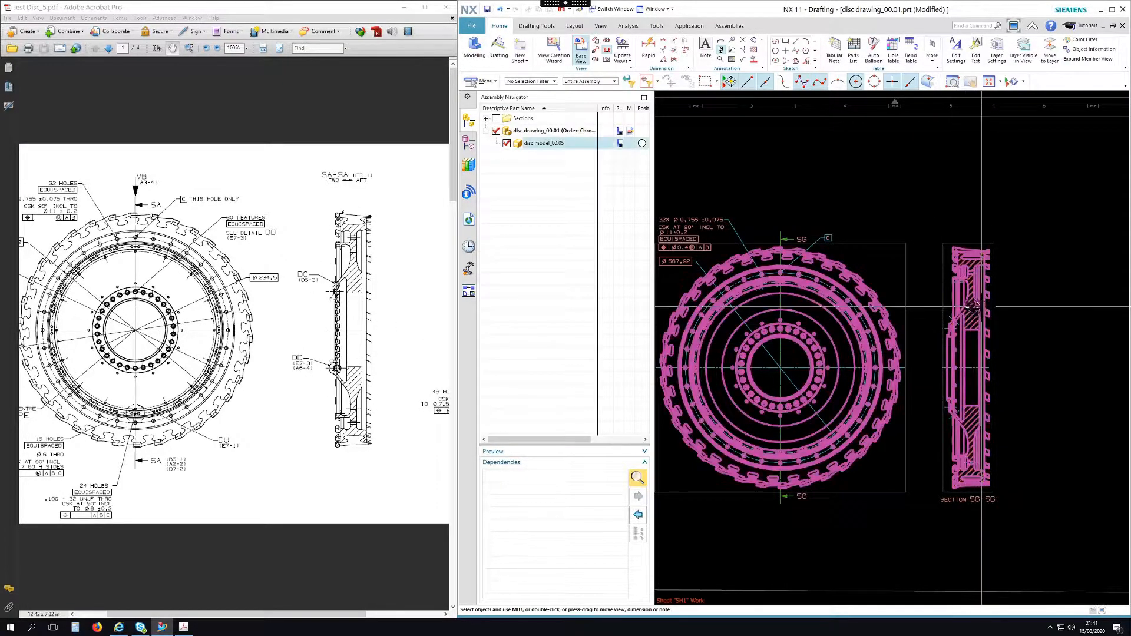
scroll(967, 337, up, 6)
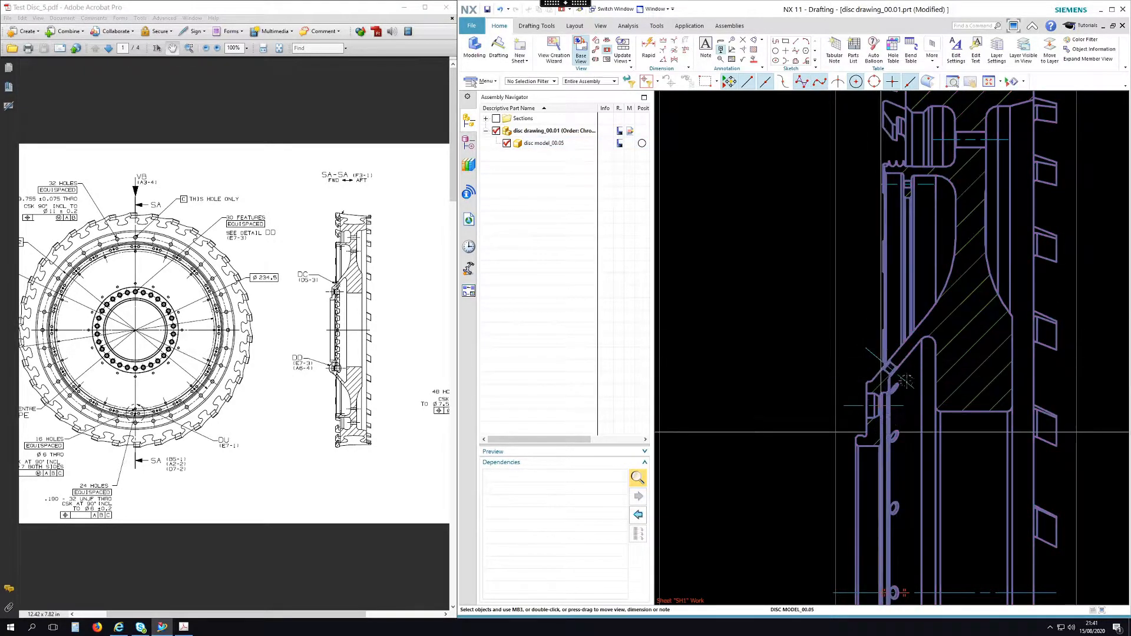
scroll(834, 277, down, 6)
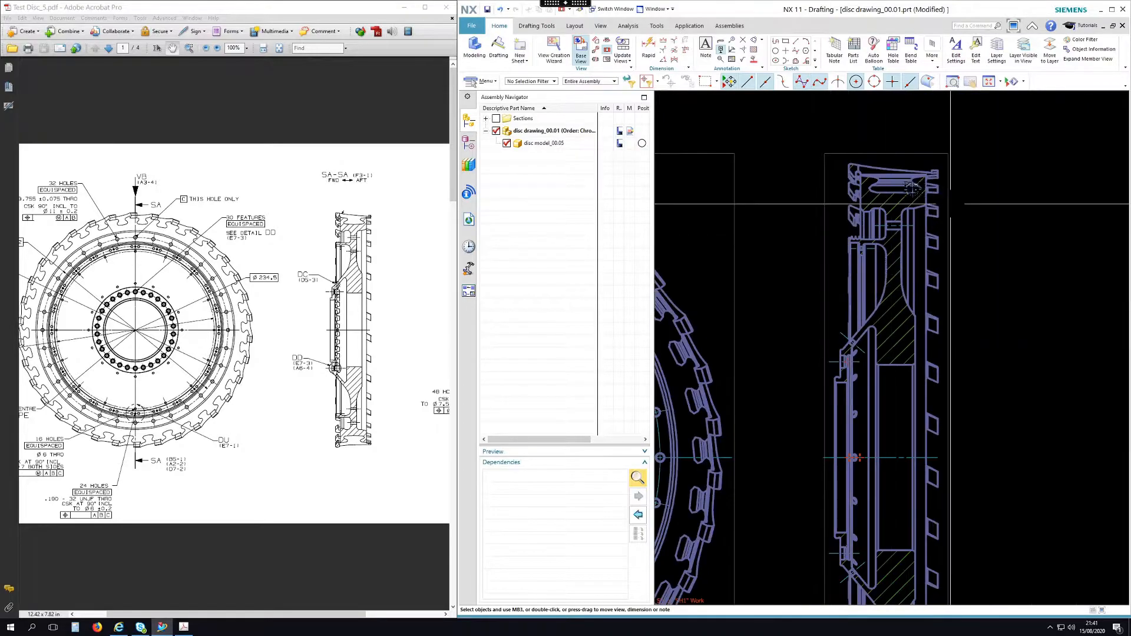
scroll(973, 165, down, 1)
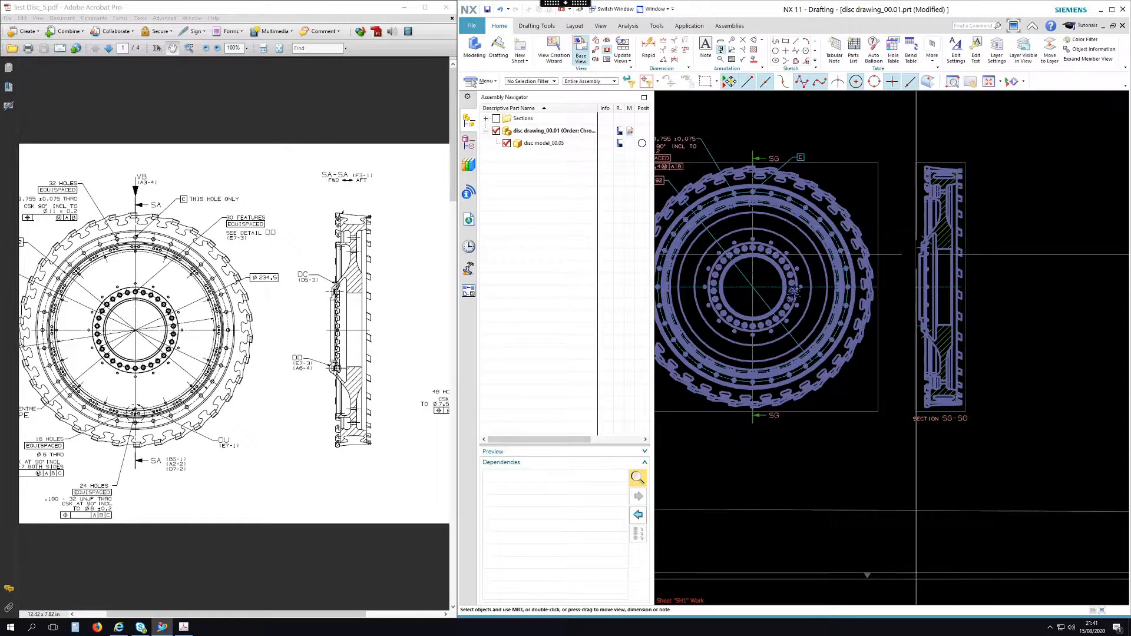
click(363, 109)
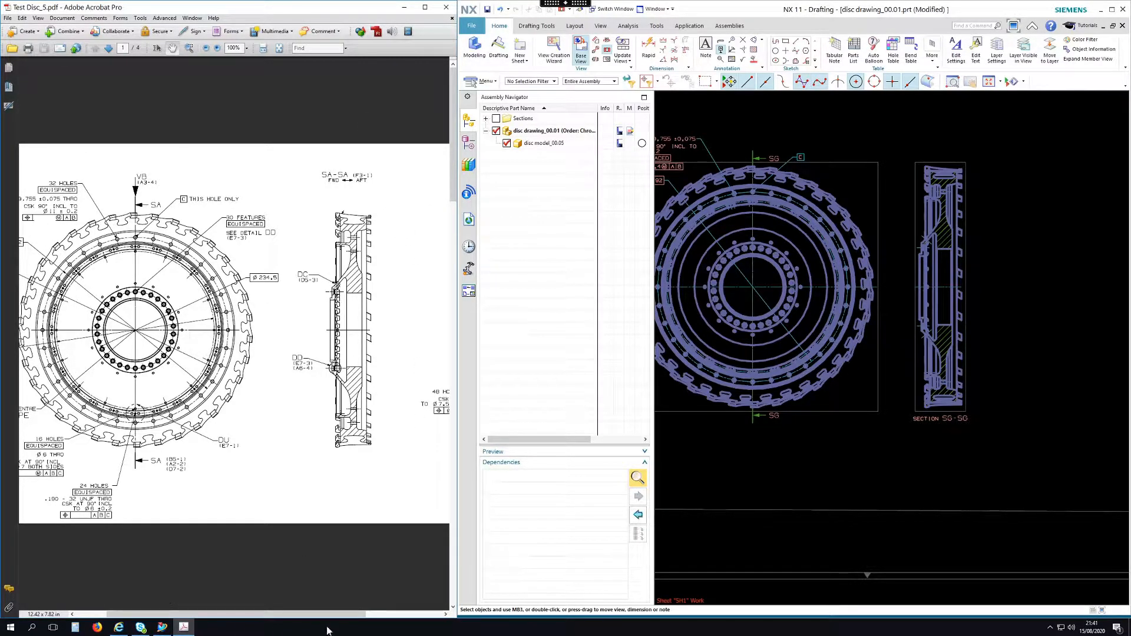
mouse_move(333, 618)
mouse_down()
mouse_move(414, 613)
mouse_move(348, 611)
mouse_up()
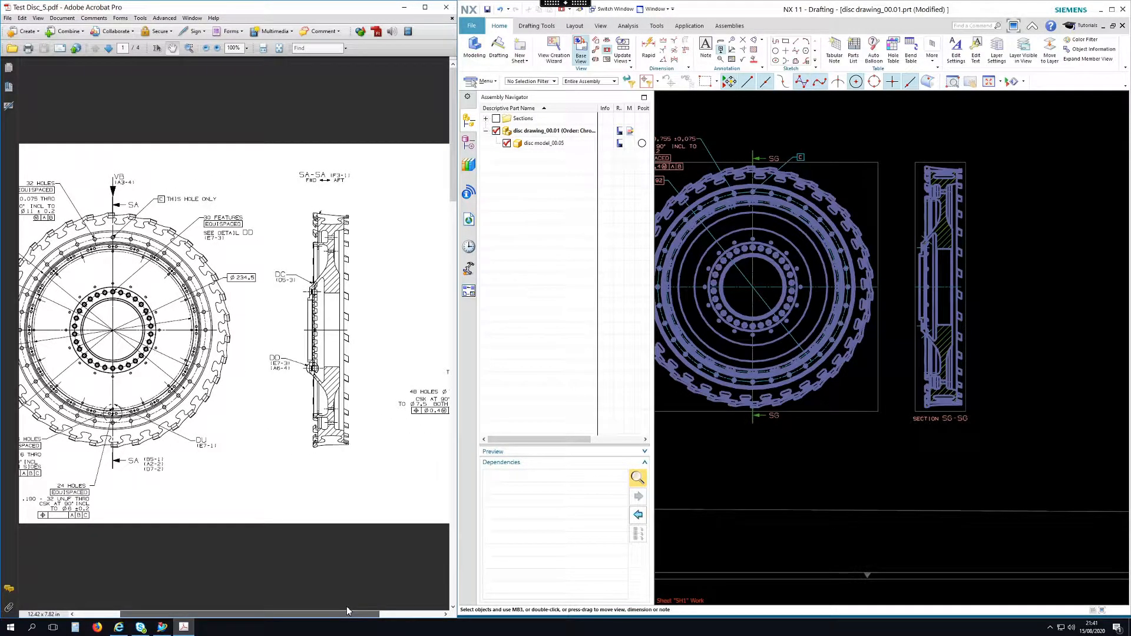
- Locate detail DU in the reference PDF and enlarge its dashed circle around the three-hole group at the disc's lower edge
drag(348, 611, 411, 605)
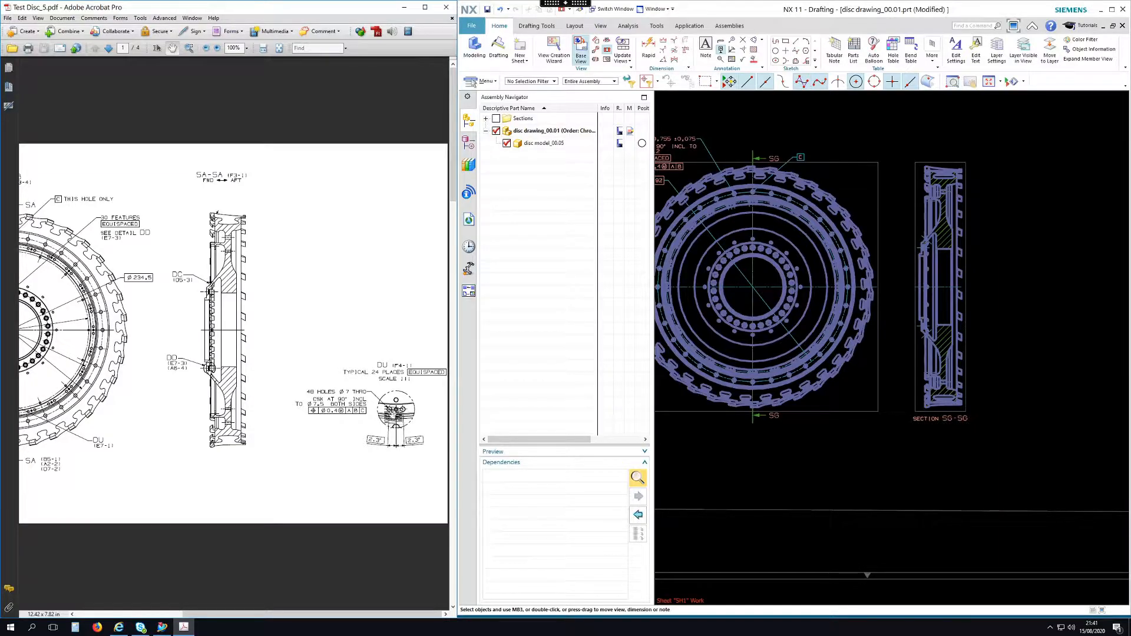
drag(371, 611, 266, 613)
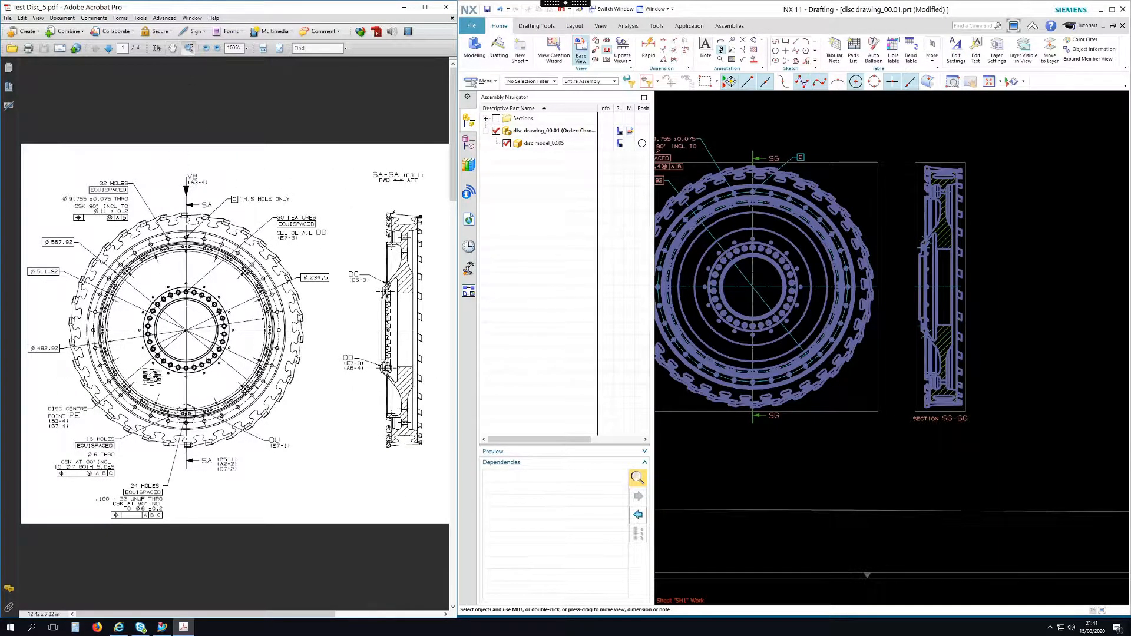
drag(126, 373, 307, 488)
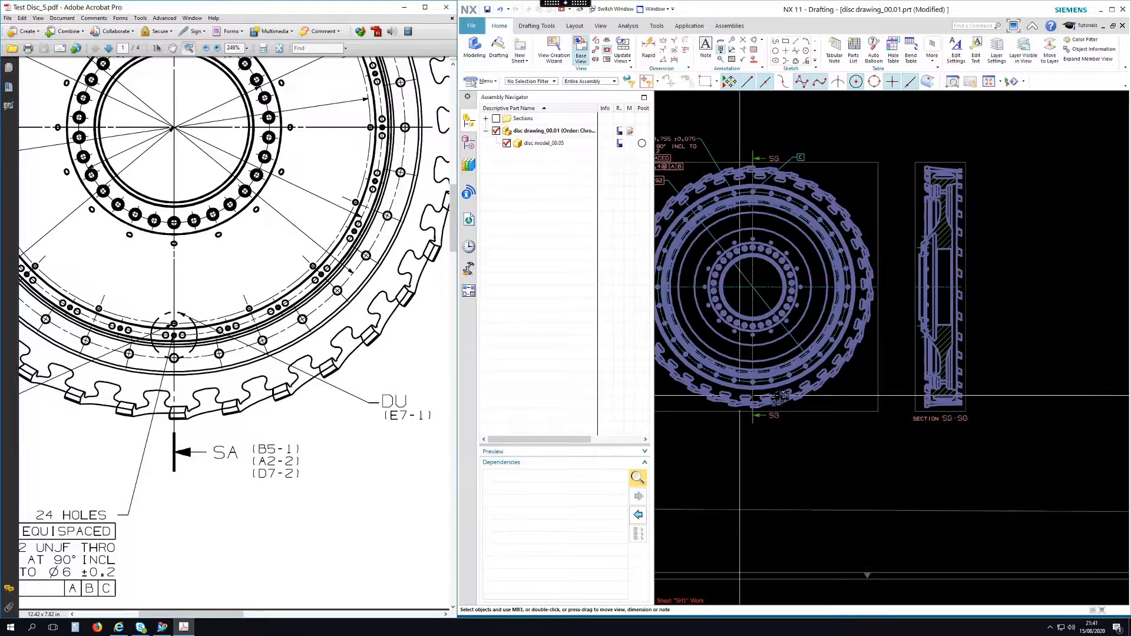
- Widen the drawing area and examine the three-hole group at the bottom of the main view against the DU circle in the PDF
drag(653, 369, 608, 368)
scroll(718, 386, up, 2)
scroll(719, 386, up, 4)
scroll(763, 361, up, 3)
middle_drag(871, 269, 932, 237)
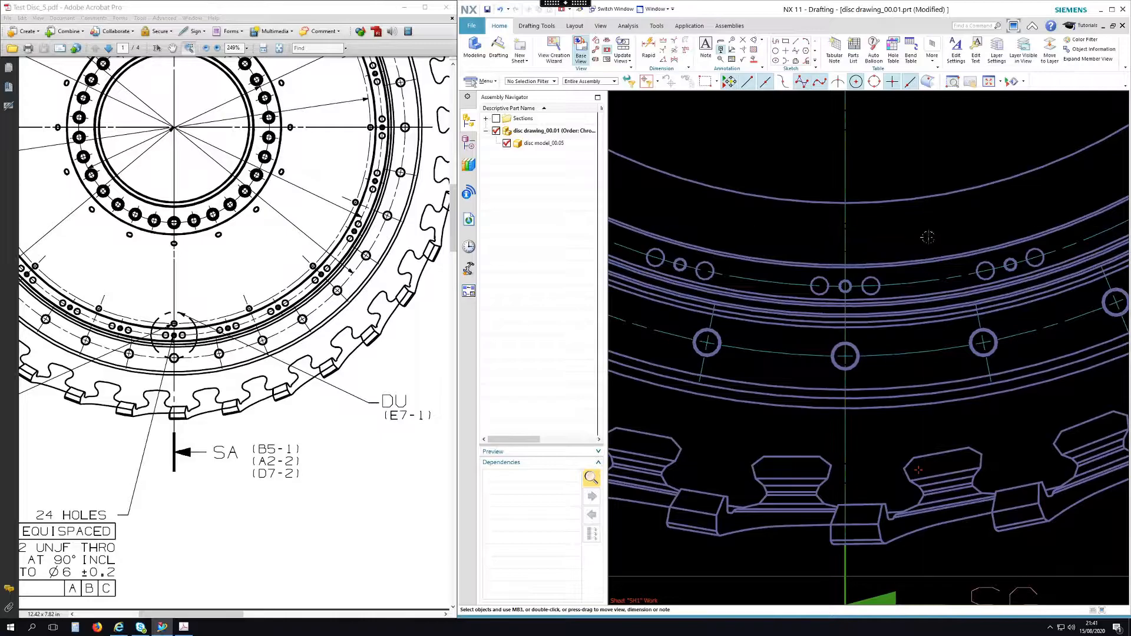
scroll(883, 338, down, 5)
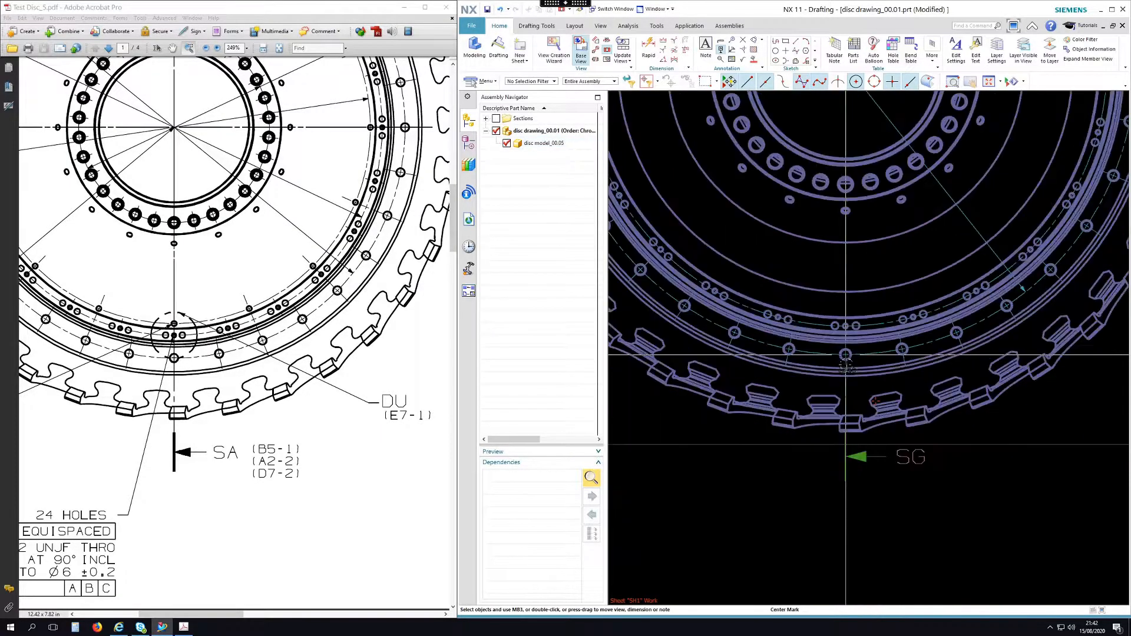
scroll(852, 319, up, 4)
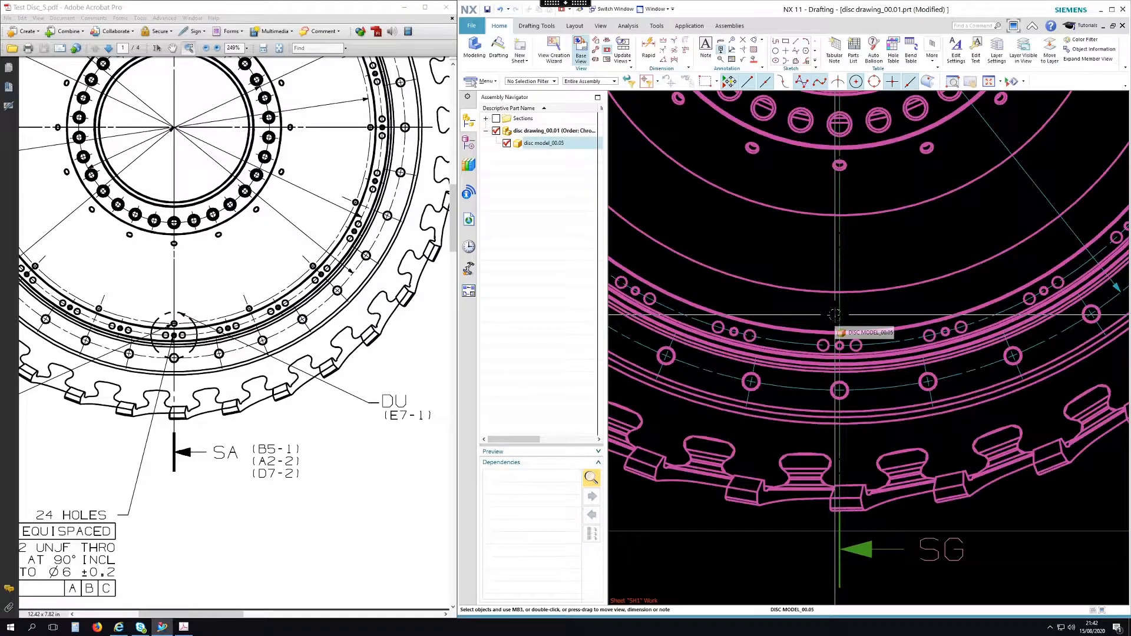
scroll(844, 323, down, 2)
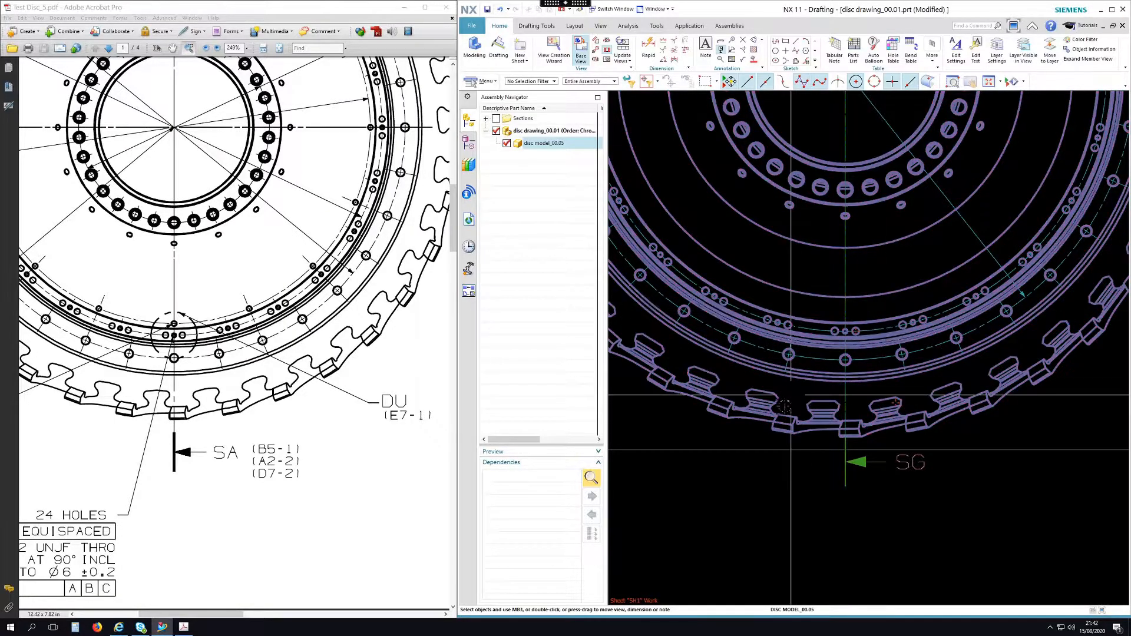
scroll(849, 318, down, 3)
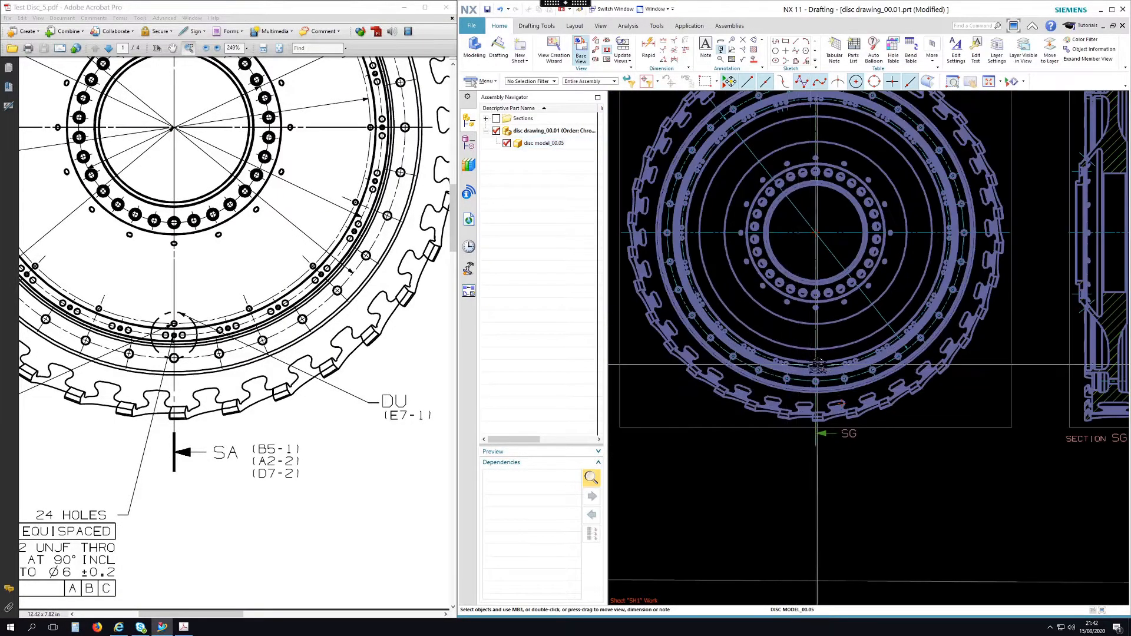
- Define a circular detail view boundary centred on the small middle hole at the disc's bottom, enclosing the two larger holes beside it
click(596, 52)
scroll(815, 378, up, 2)
scroll(815, 378, up, 5)
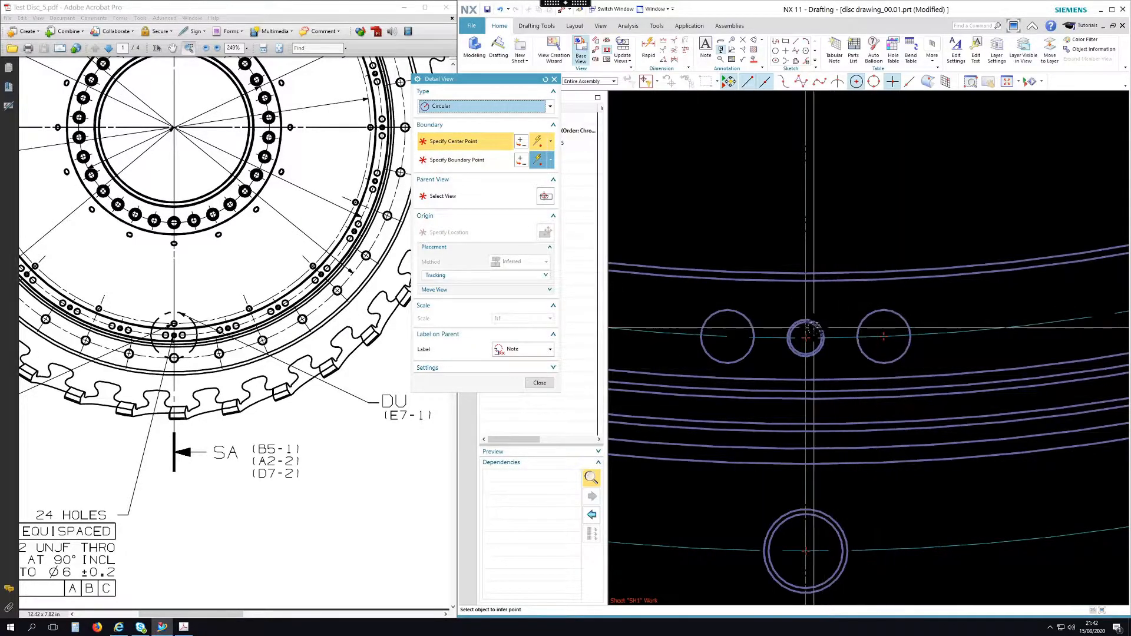
click(805, 337)
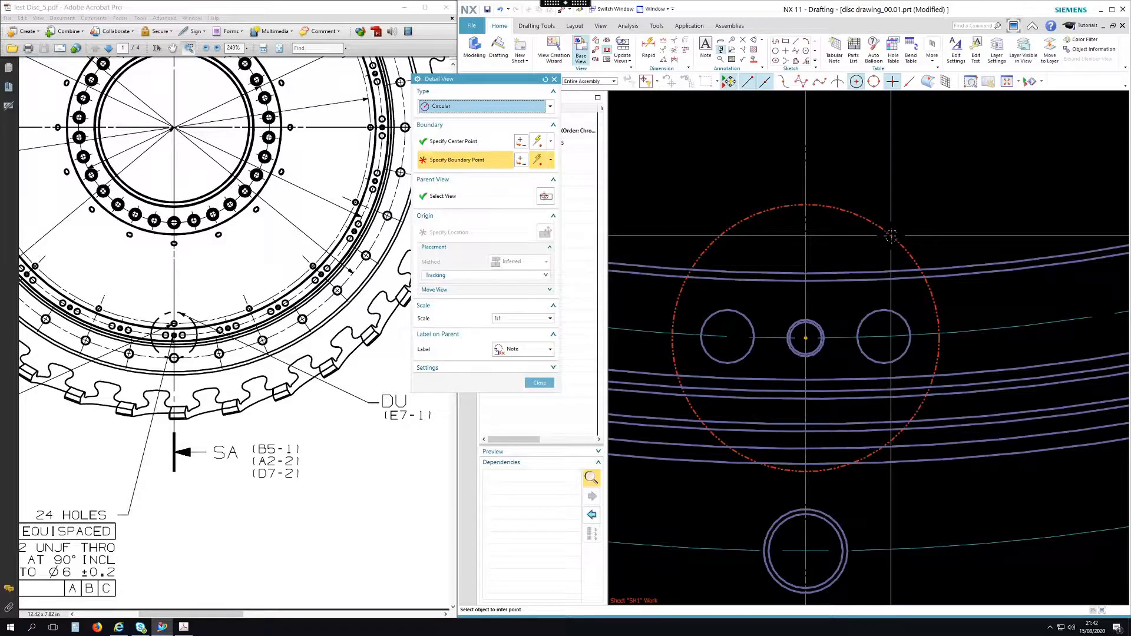
scroll(891, 236, down, 3)
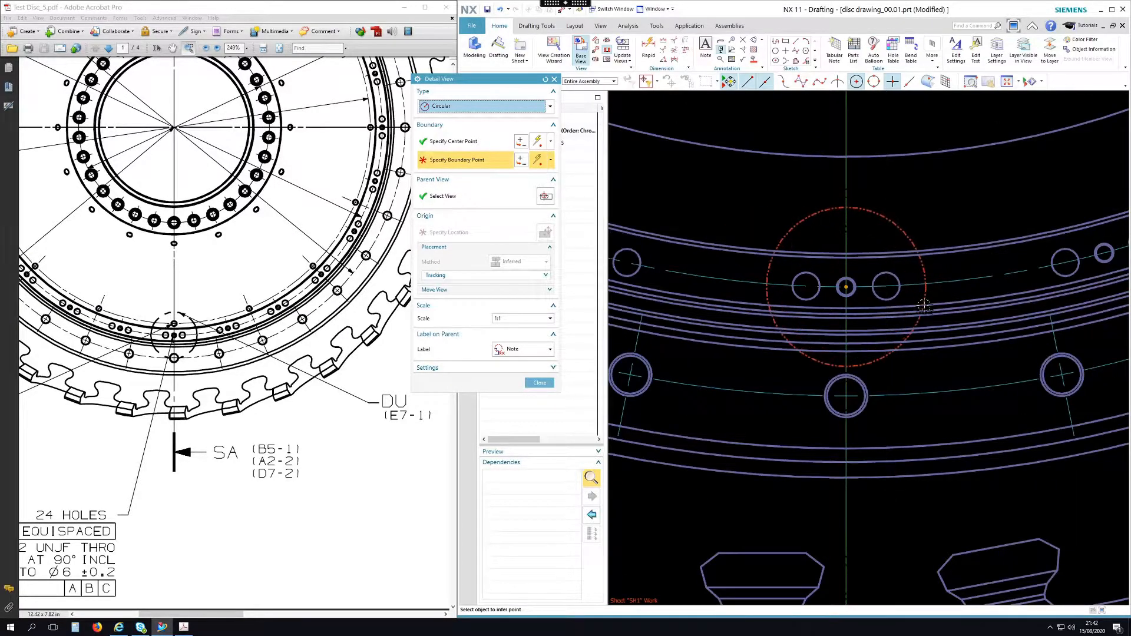
scroll(921, 330, up, 4)
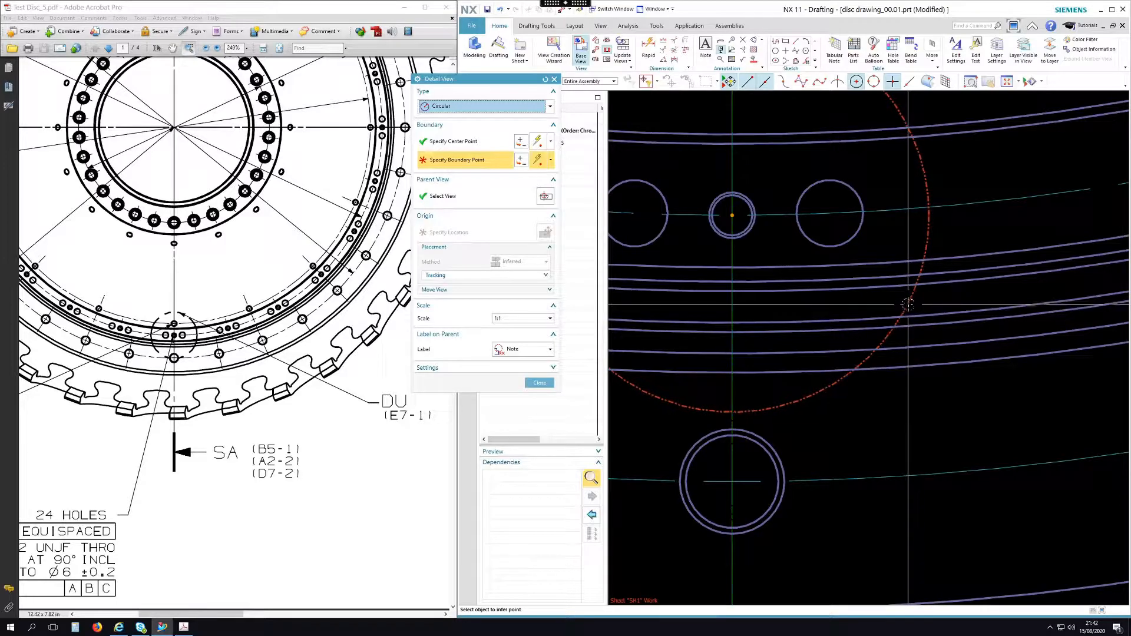
click(908, 305)
- Place the detail view at 1:1 scale to the right of the section view, near its lower end
scroll(857, 310, down, 5)
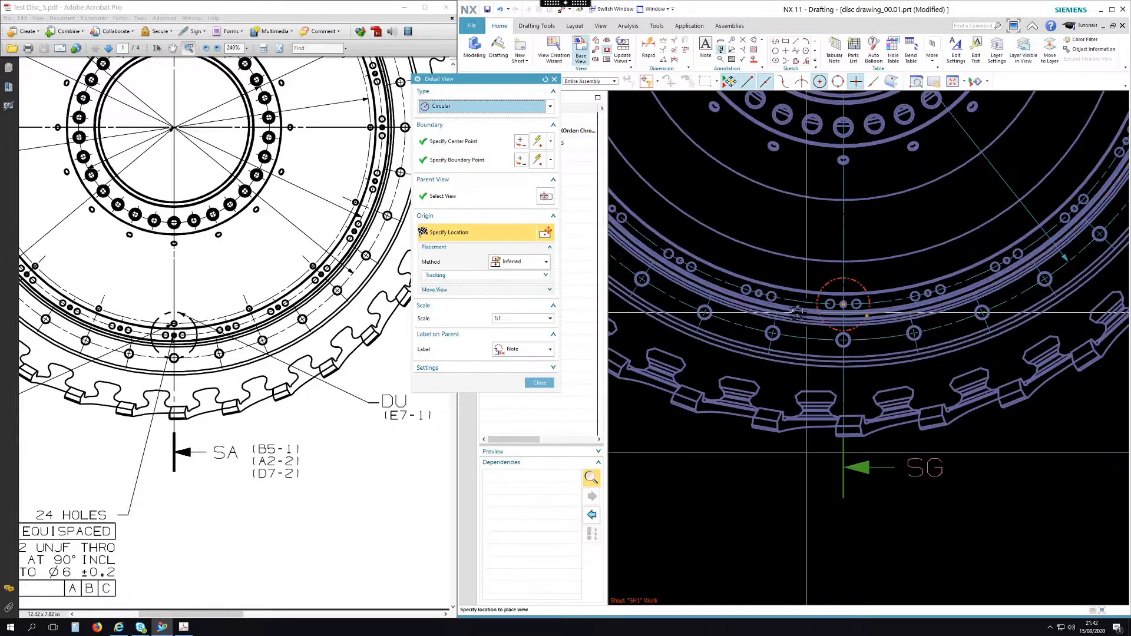
scroll(795, 311, down, 5)
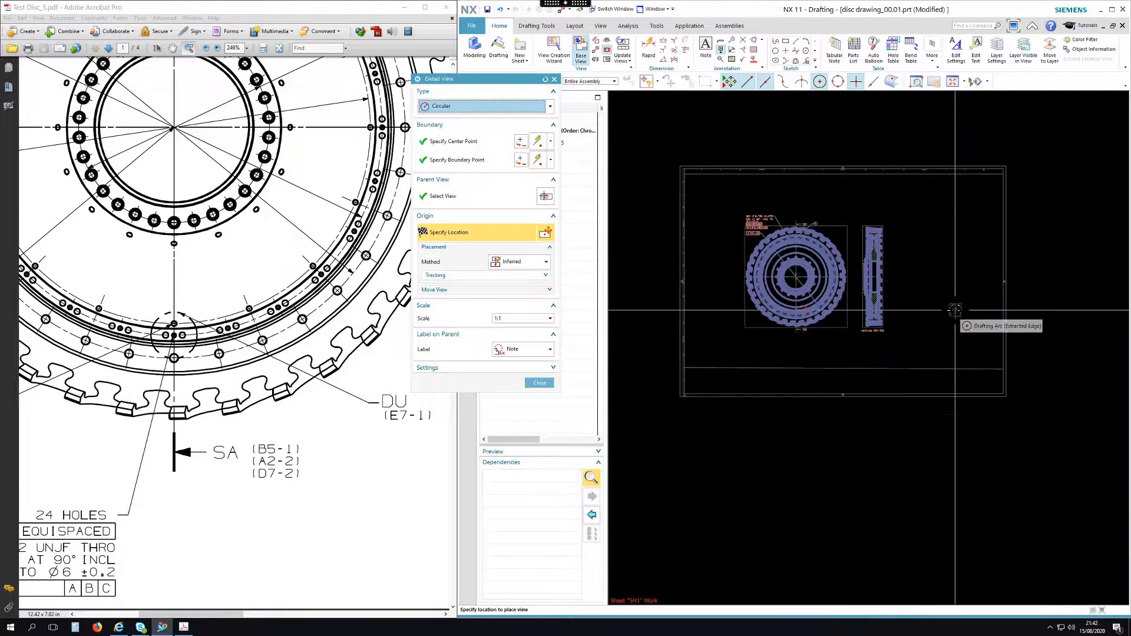
scroll(943, 336, up, 3)
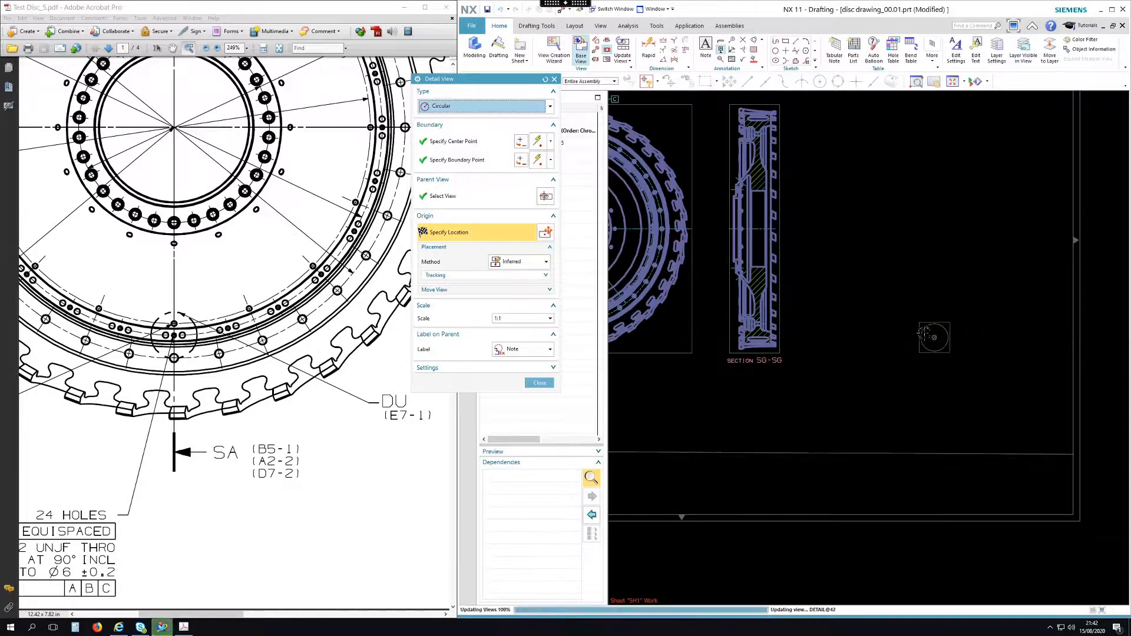
click(935, 338)
click(540, 383)
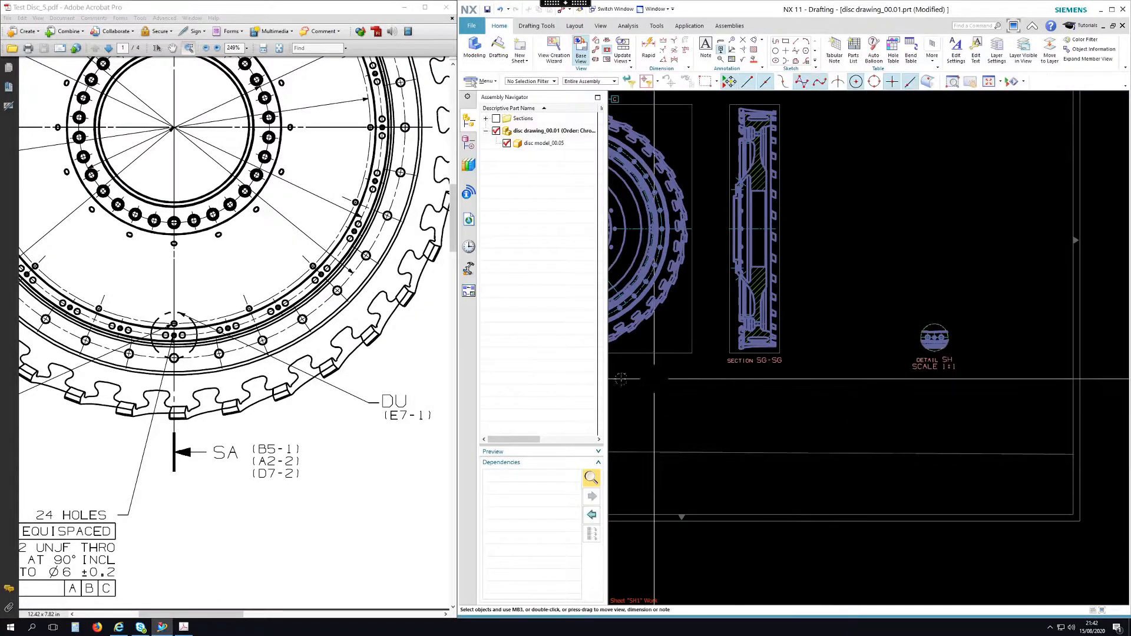
- Bring detail DU into view in the reference PDF and set the new detail view's scale to 2:1
click(313, 16)
drag(234, 617, 439, 615)
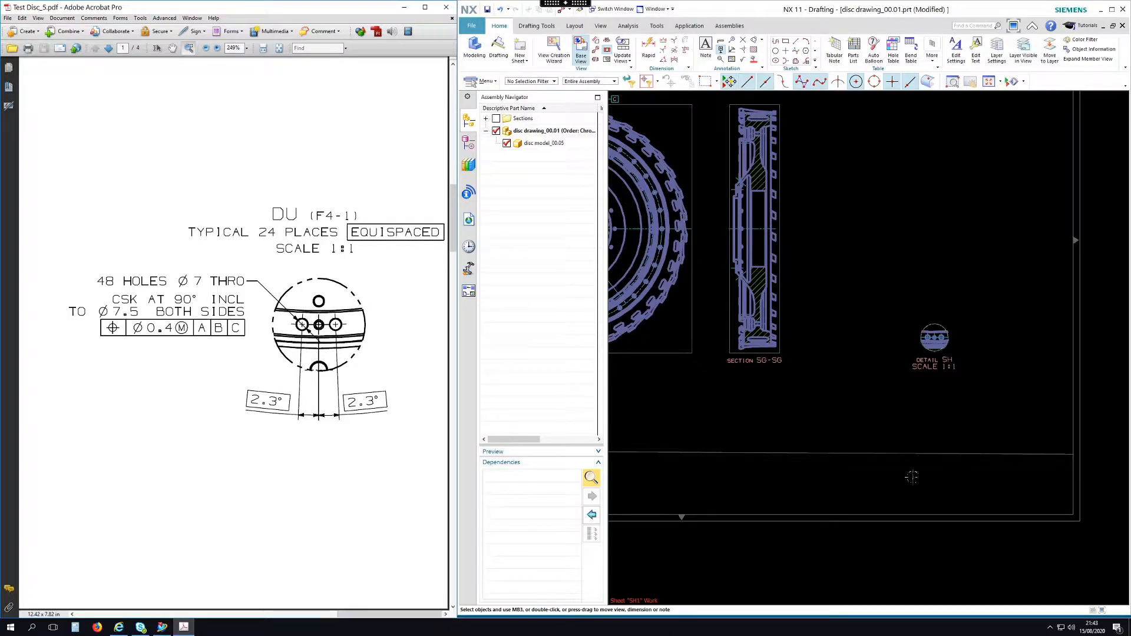
double_click(937, 335)
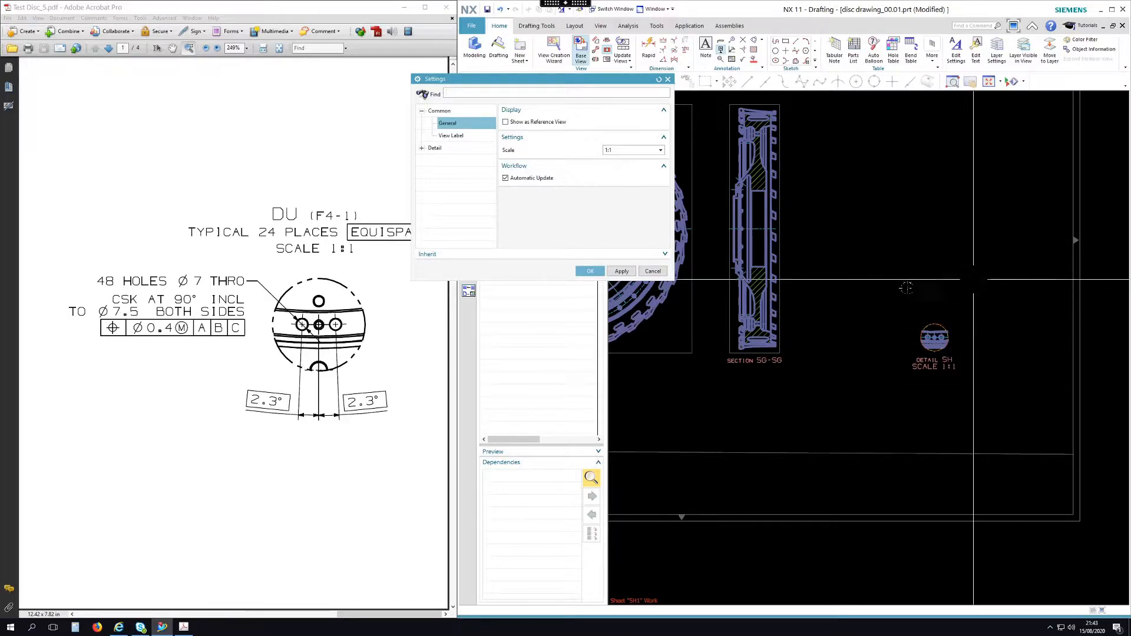
click(655, 151)
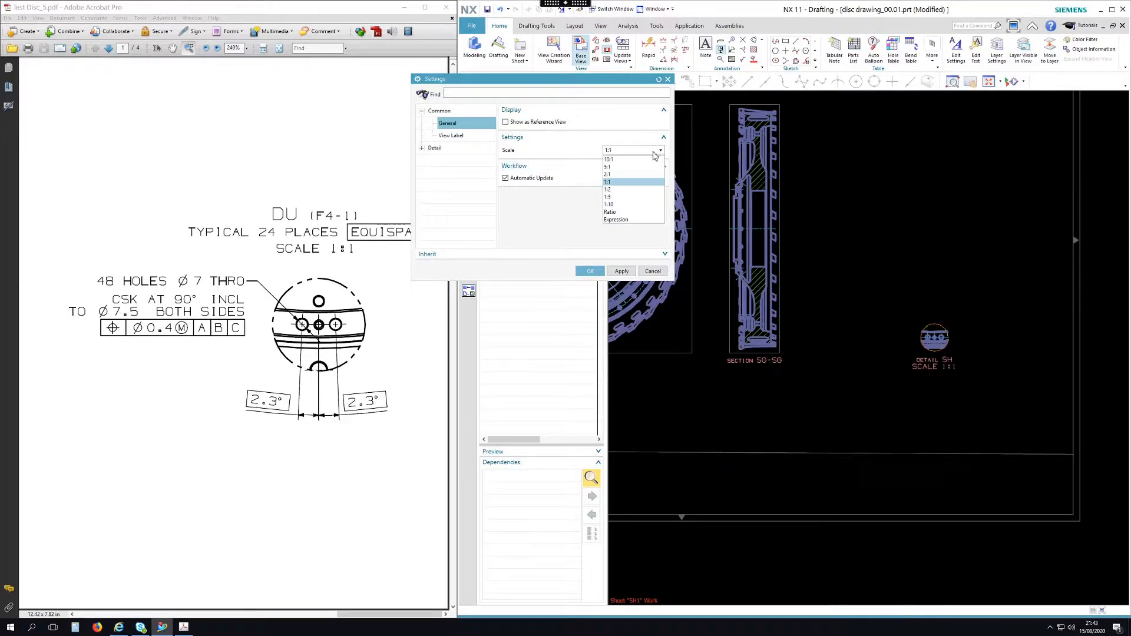
click(623, 174)
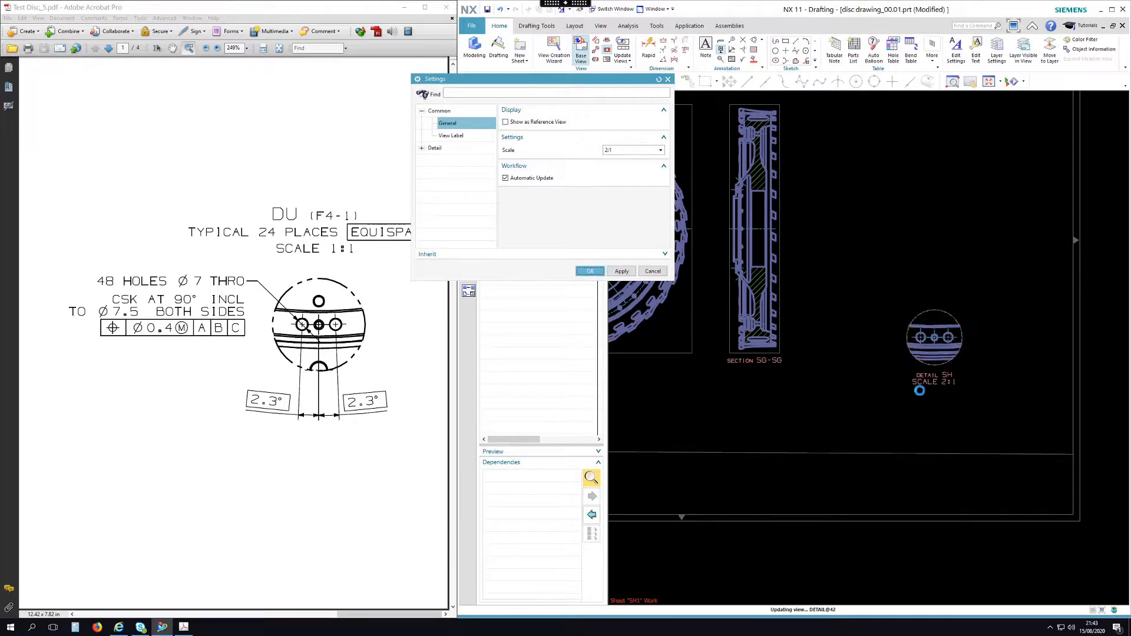
middle_click(994, 406)
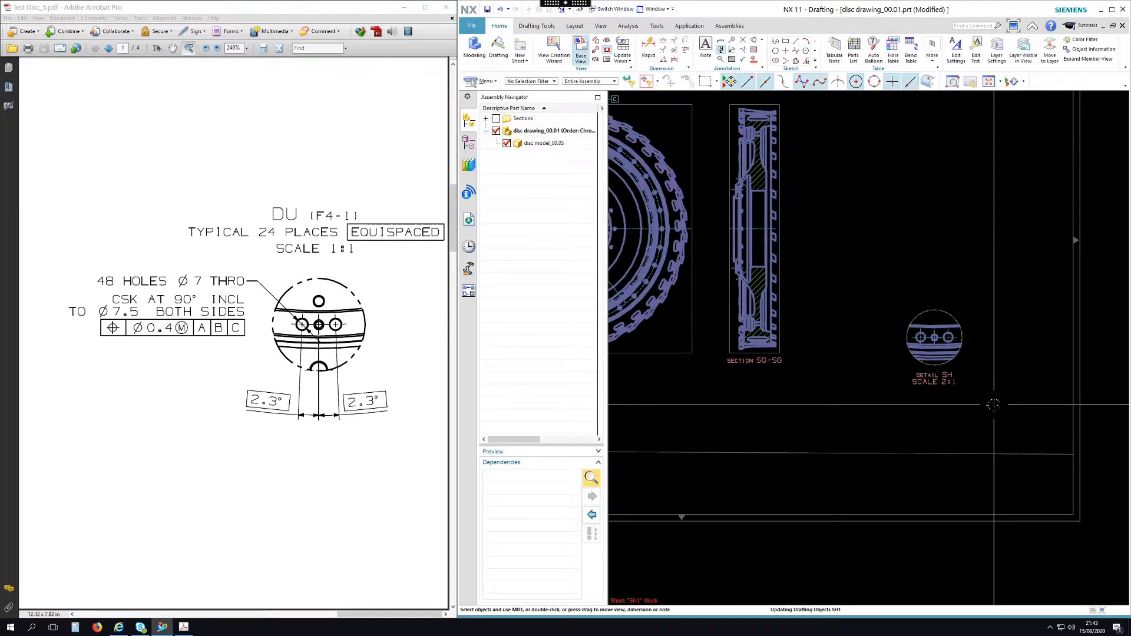
- Move the detail view's name and scale label further down, away from the view circle
scroll(978, 397, up, 5)
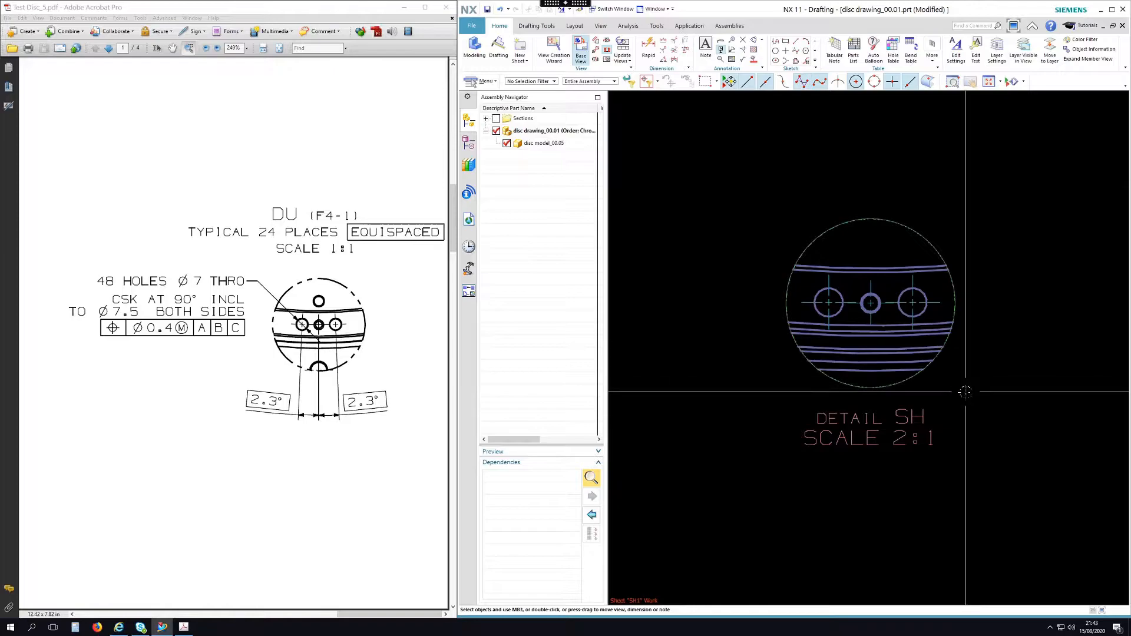
drag(871, 425, 877, 466)
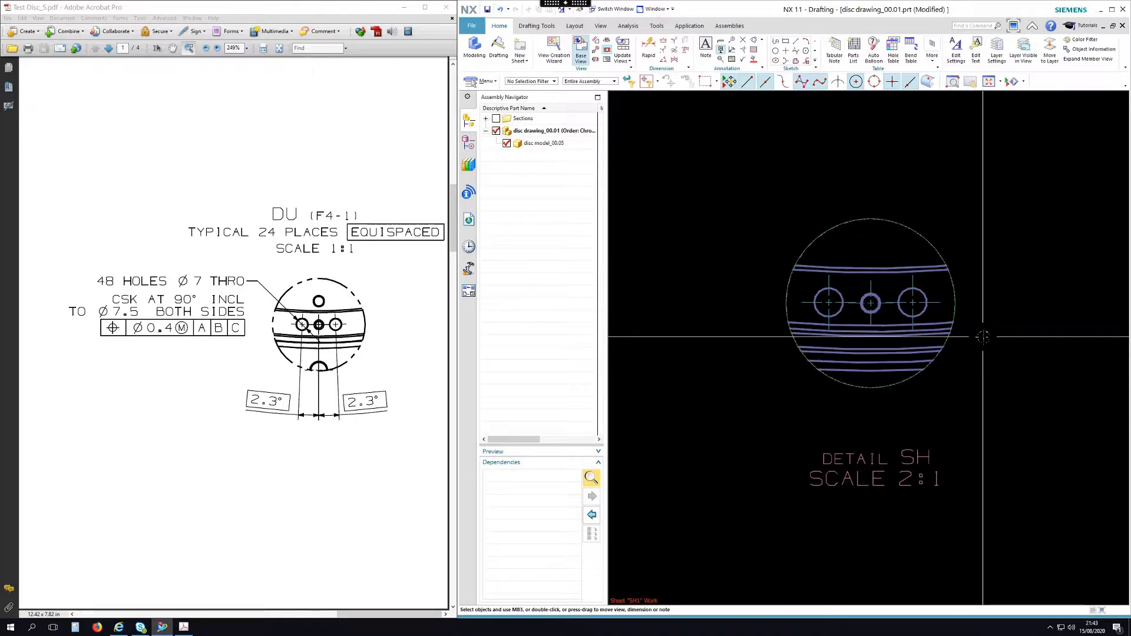
scroll(896, 329, down, 3)
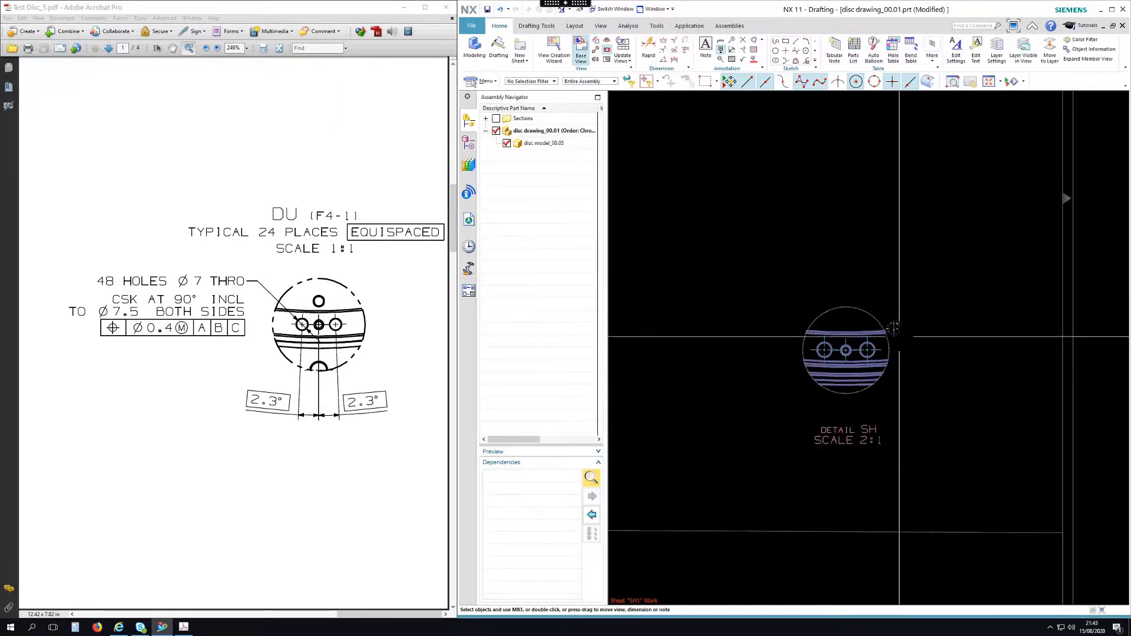
- Restrict selection to symbols and delete the centre marks on the three holes in the detail view
scroll(849, 350, up, 5)
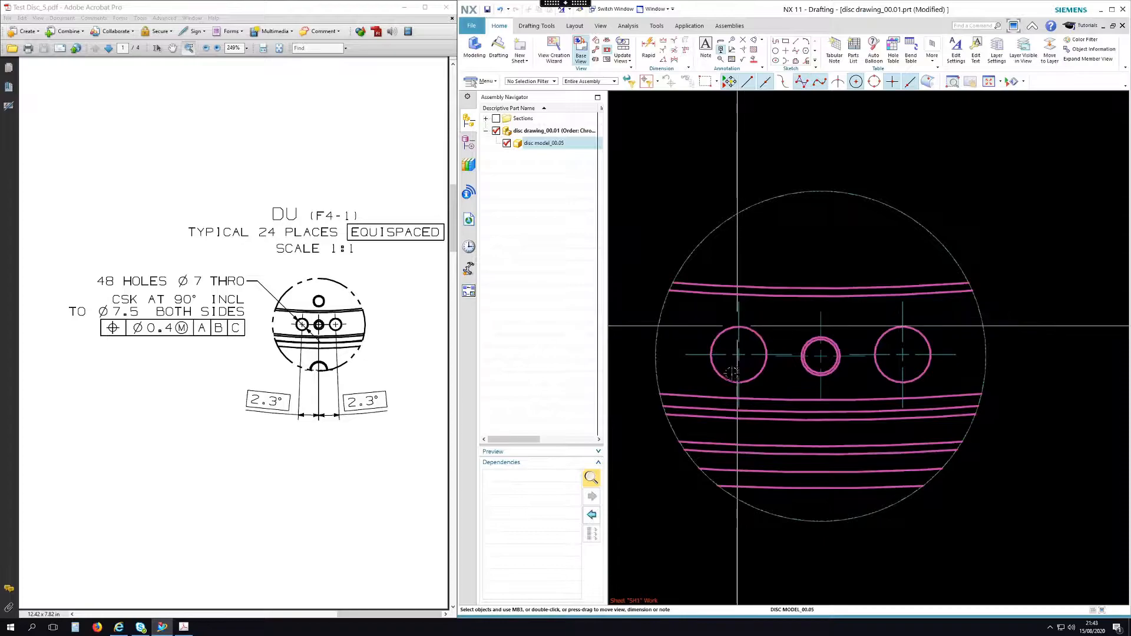
click(543, 82)
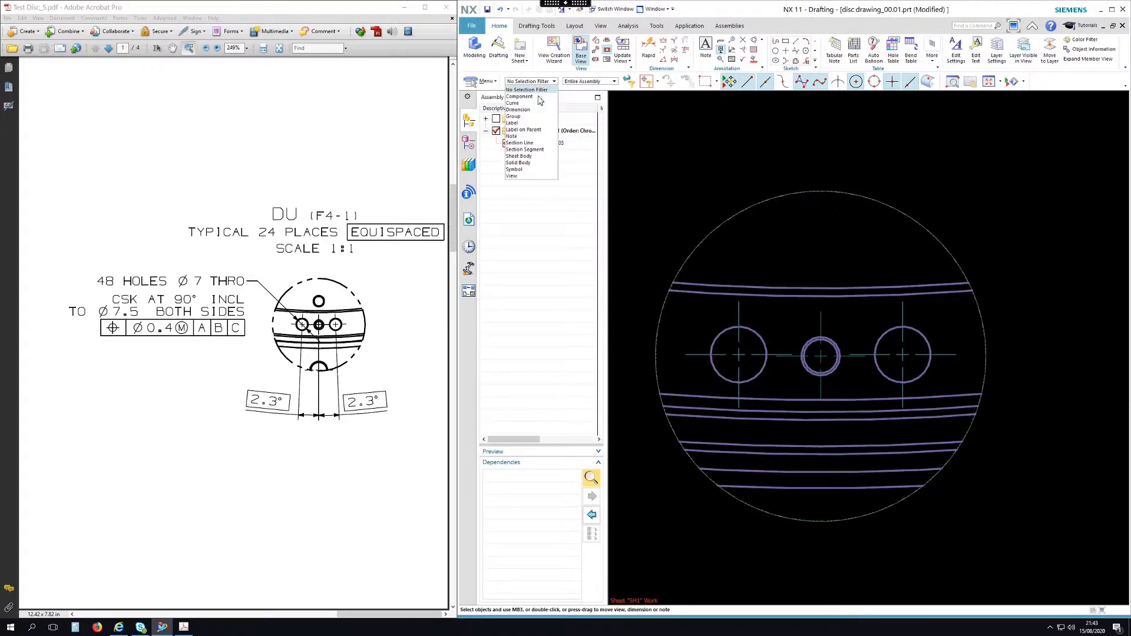
click(532, 171)
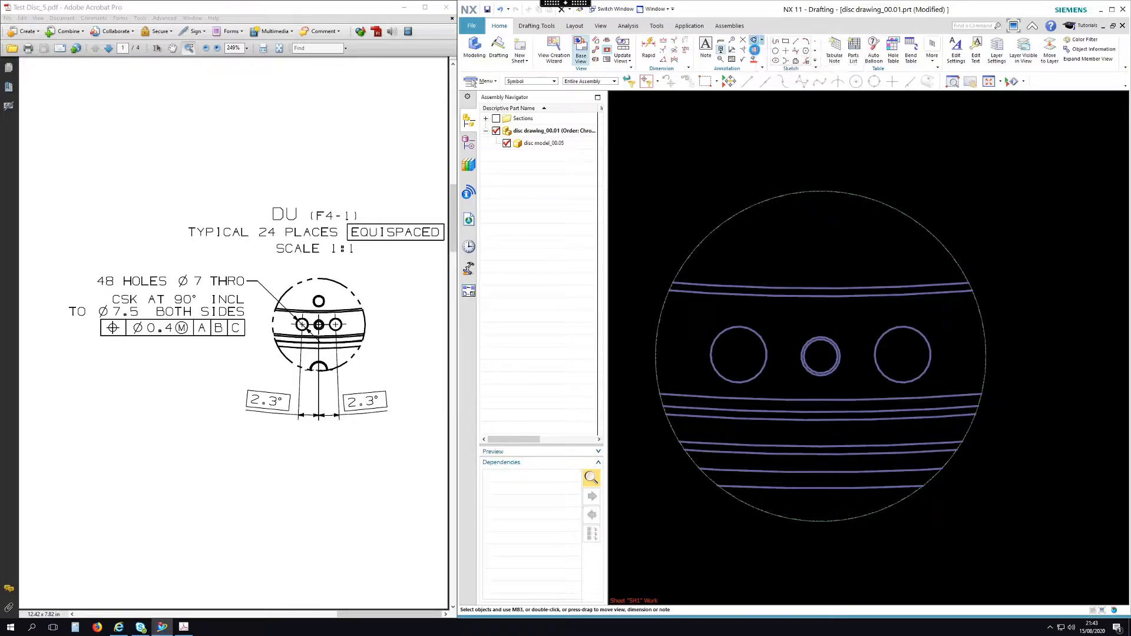
click(755, 41)
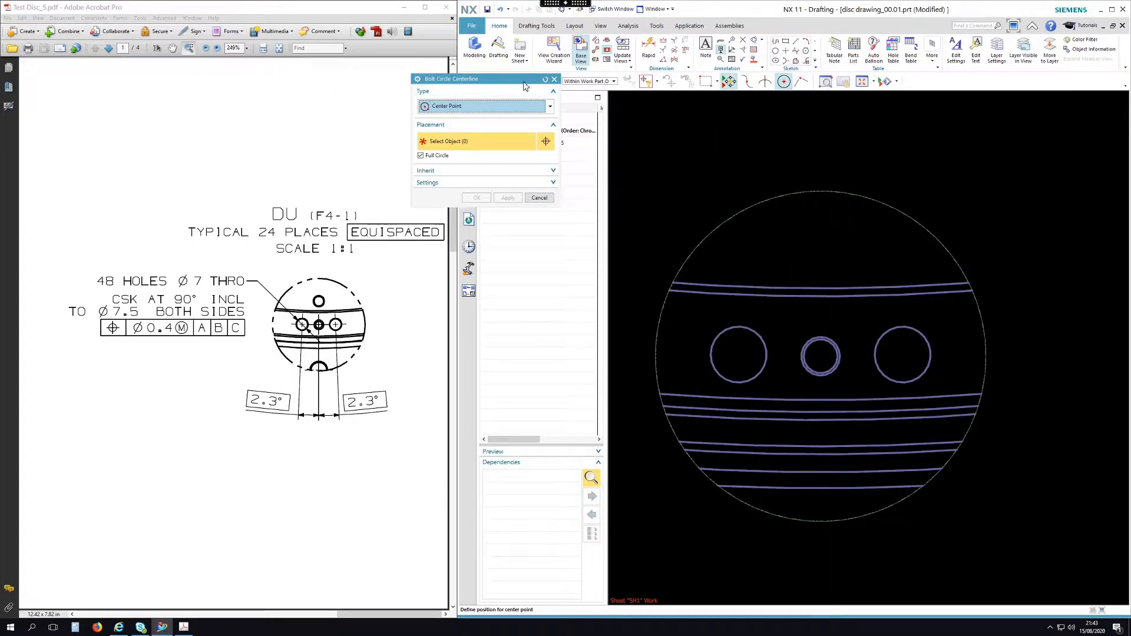
drag(525, 86, 538, 144)
click(544, 83)
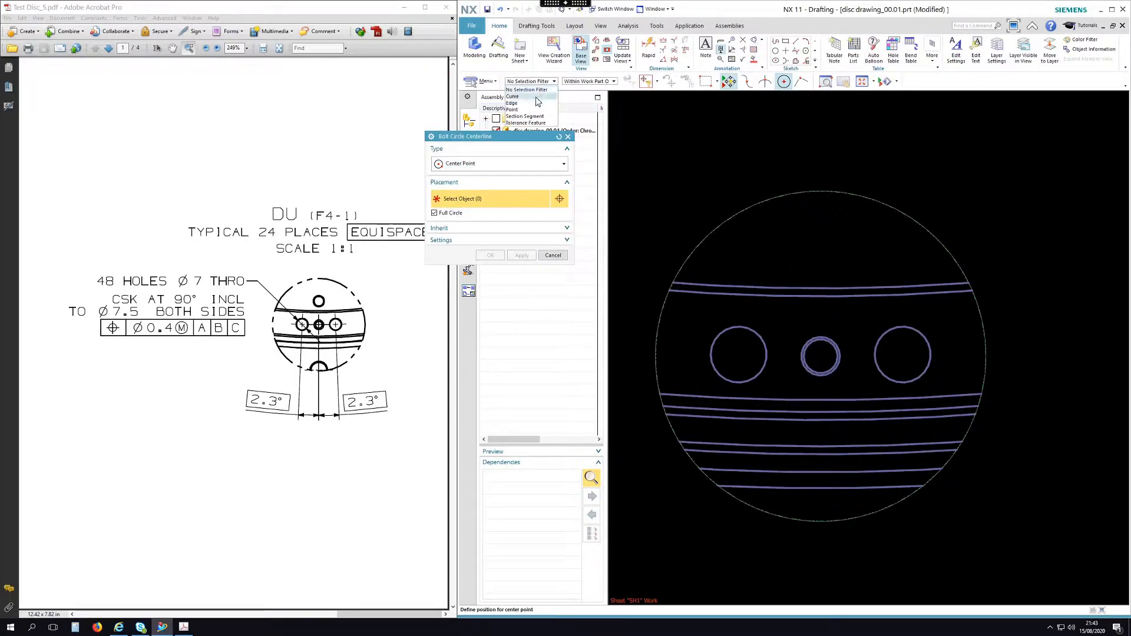
click(534, 91)
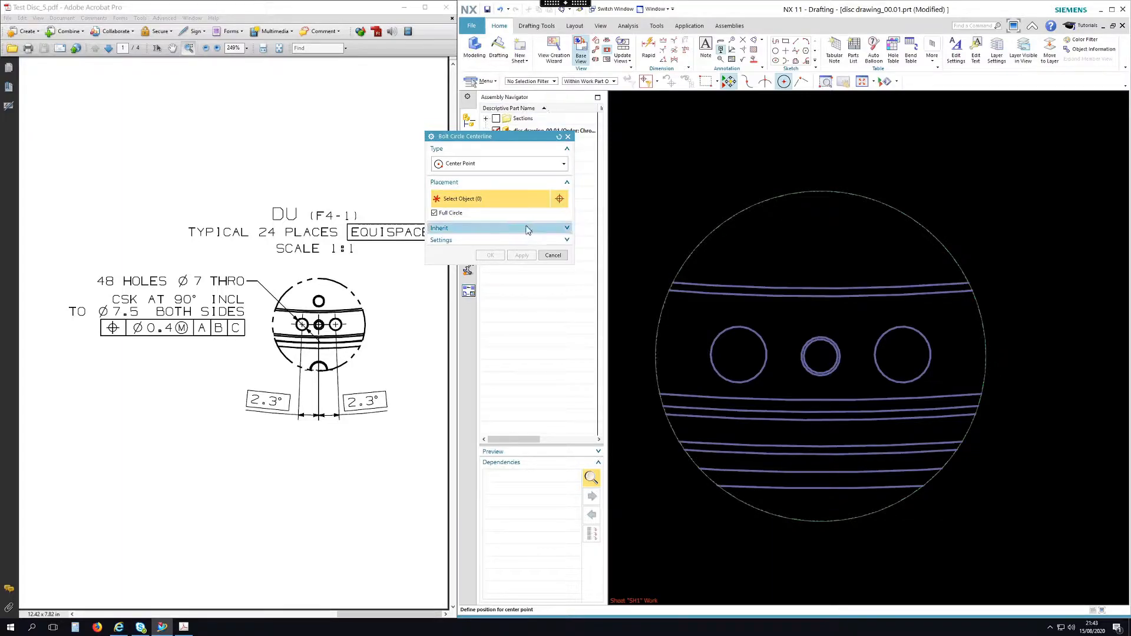
click(783, 287)
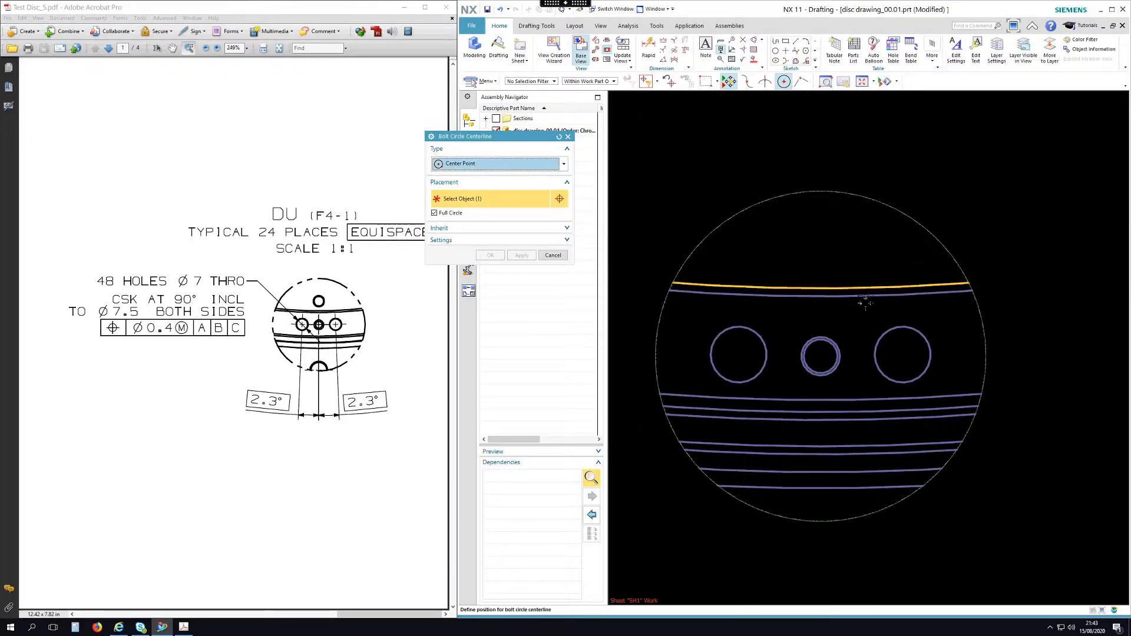
click(904, 328)
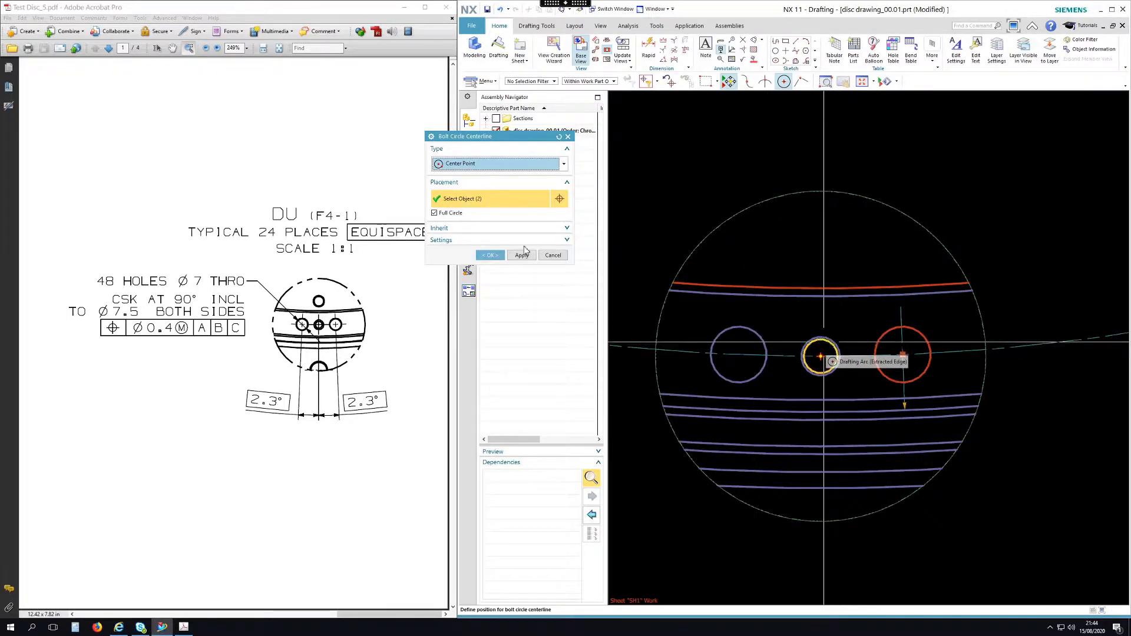
click(471, 228)
click(434, 212)
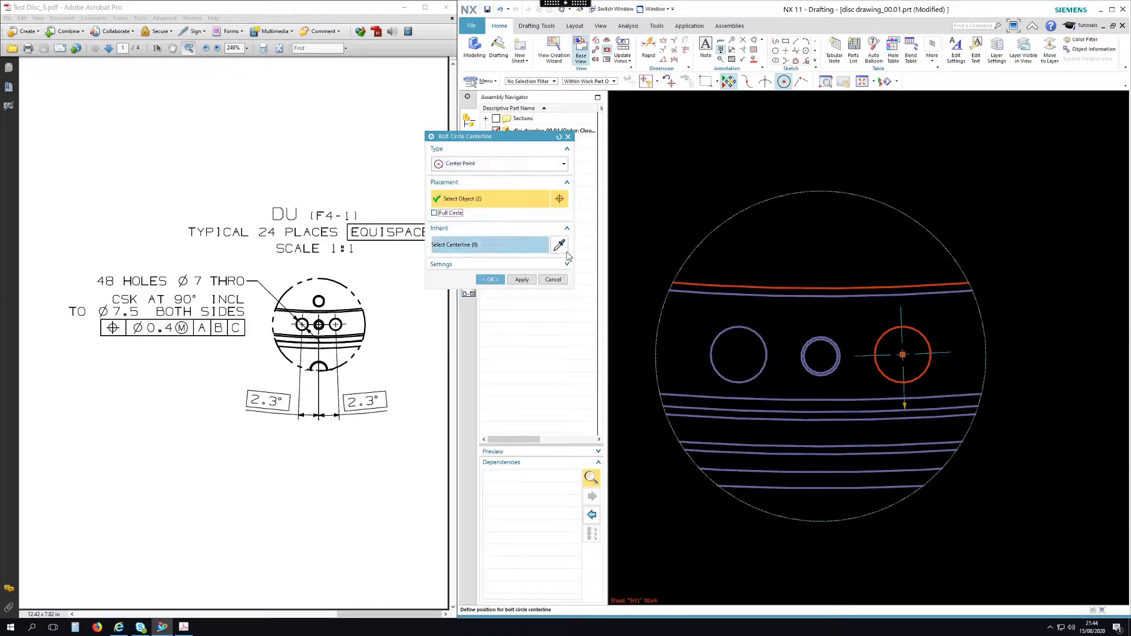
click(825, 340)
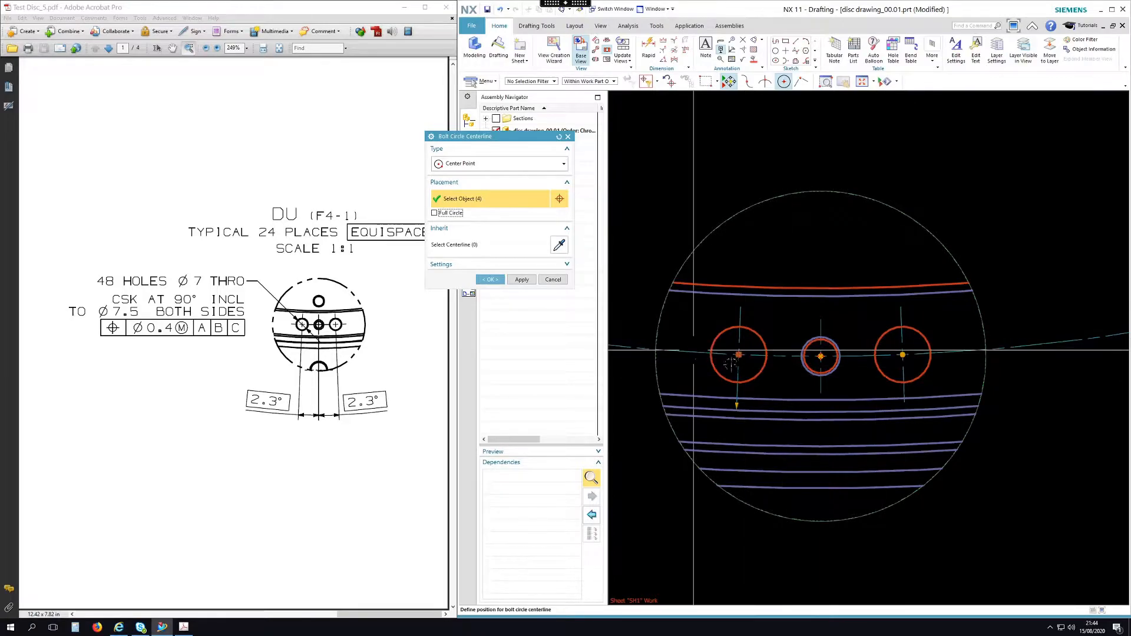
scroll(823, 379, down, 4)
scroll(792, 406, down, 4)
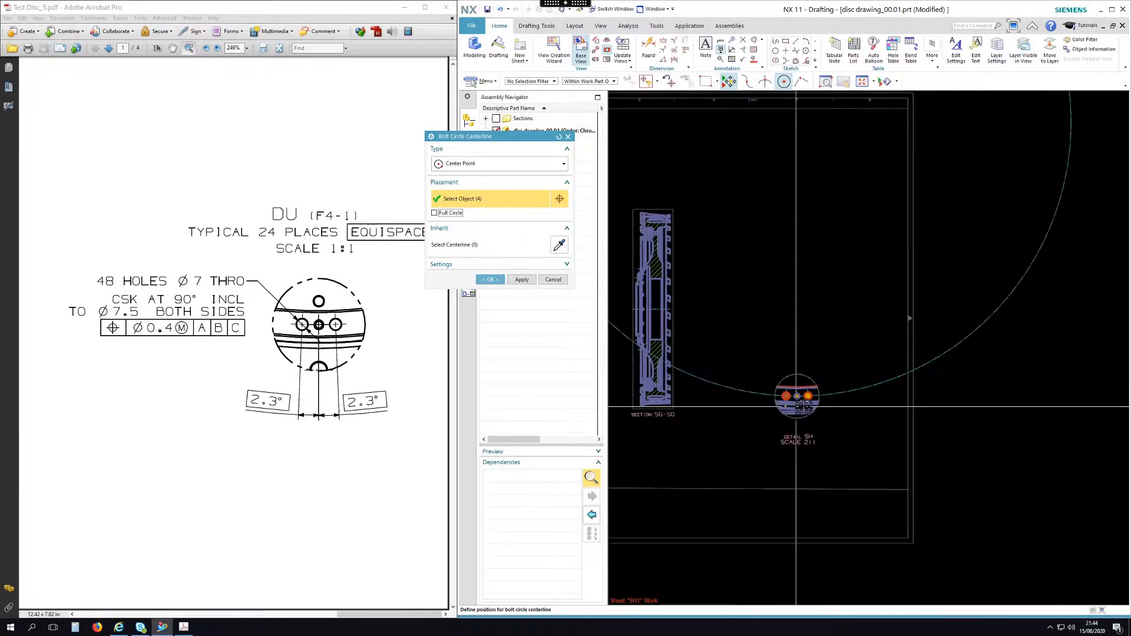
click(553, 281)
- Create a partial Bolt Circle Centerline through the three holes in the detail view, using the uppermost arc for the center point
scroll(796, 401, up, 8)
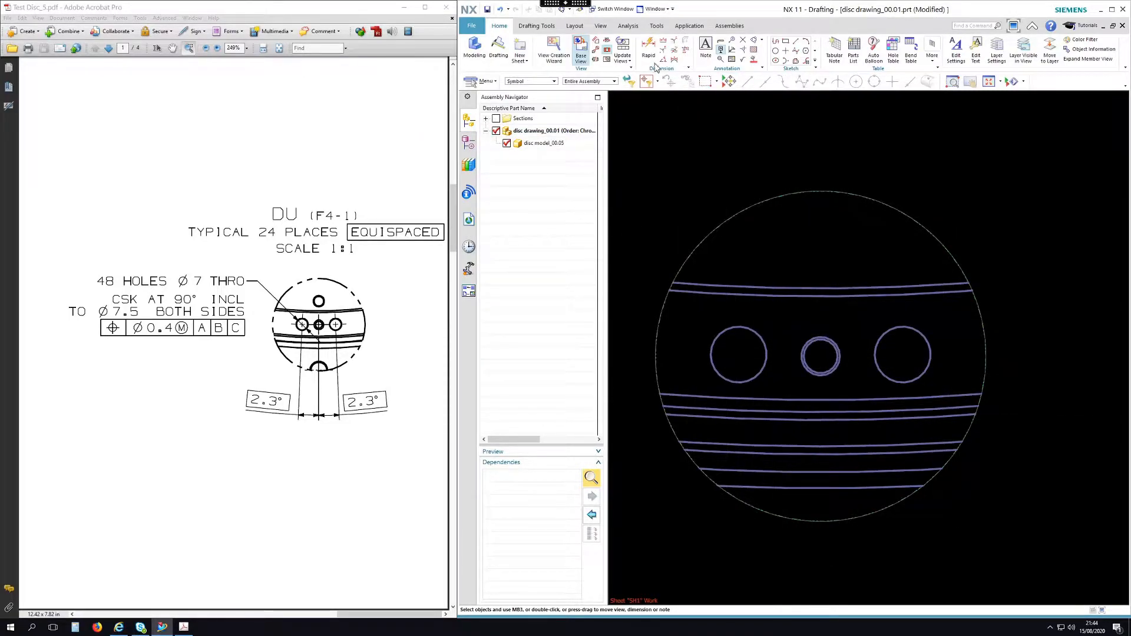
click(755, 40)
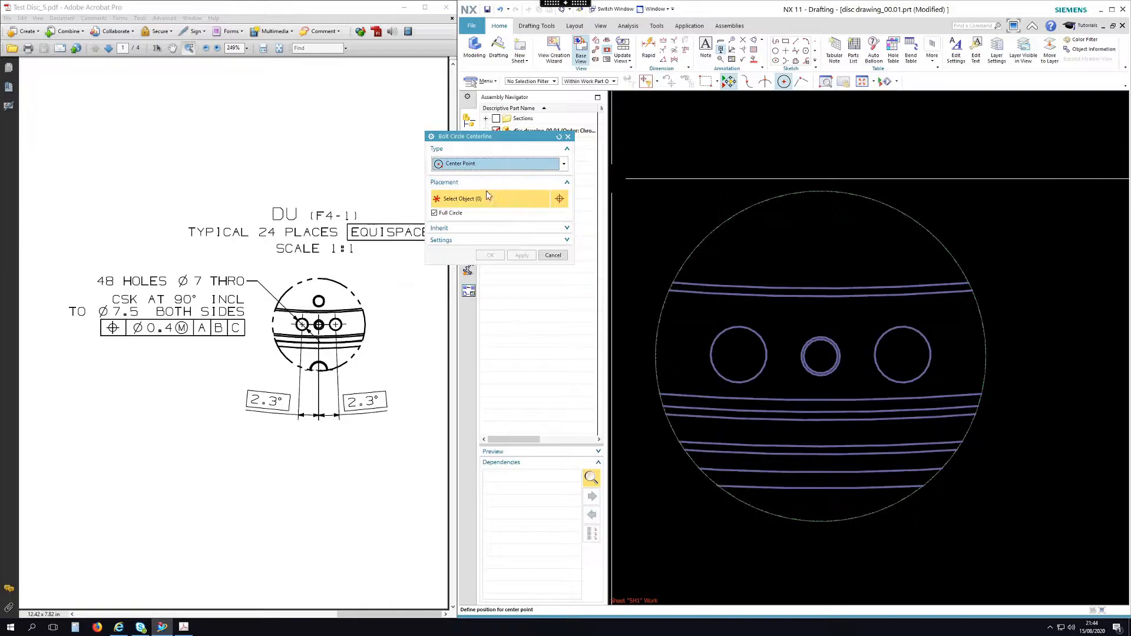
click(772, 287)
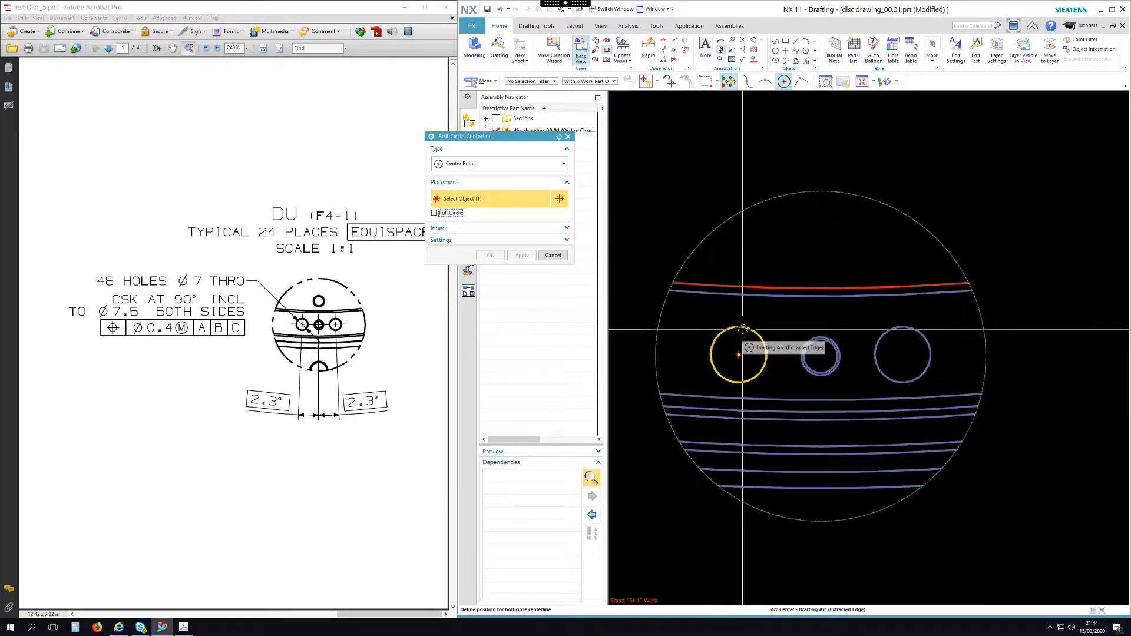
click(733, 349)
click(826, 343)
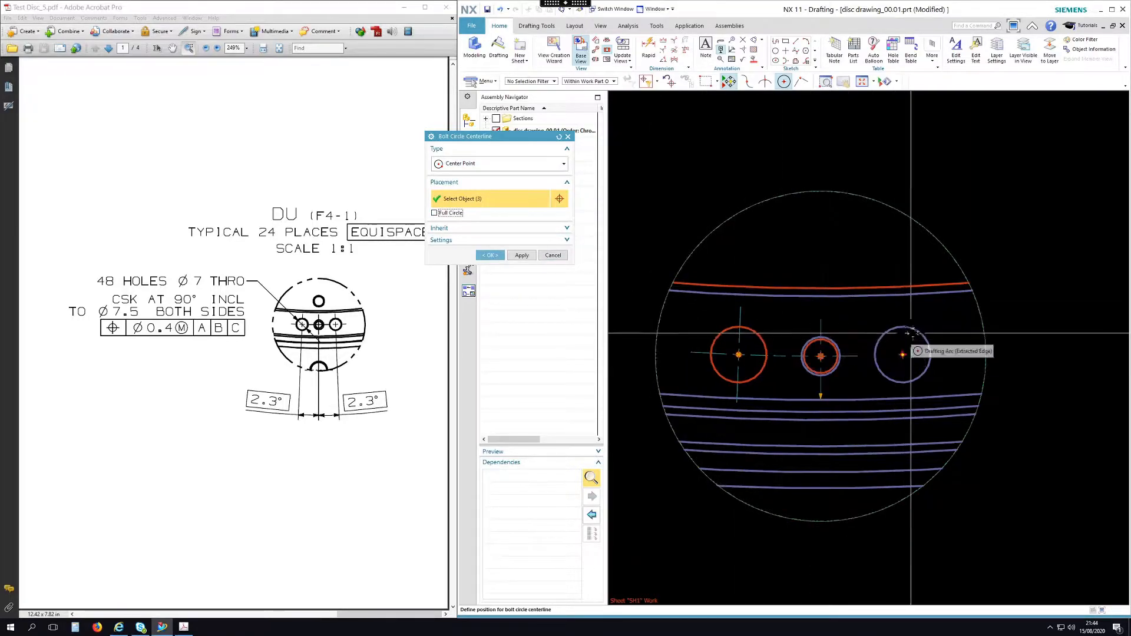
click(930, 343)
middle_click(1019, 272)
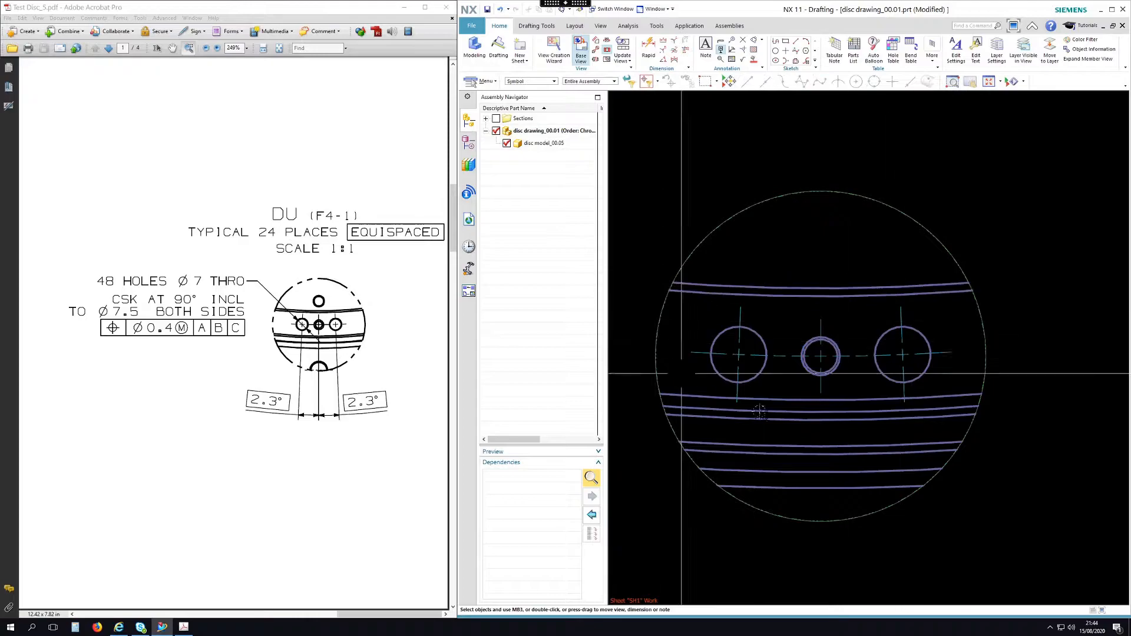
- Add a boxed basic angular dimension between the left and middle hole centerlines, placed below the detail view circle
scroll(882, 401, up, 3)
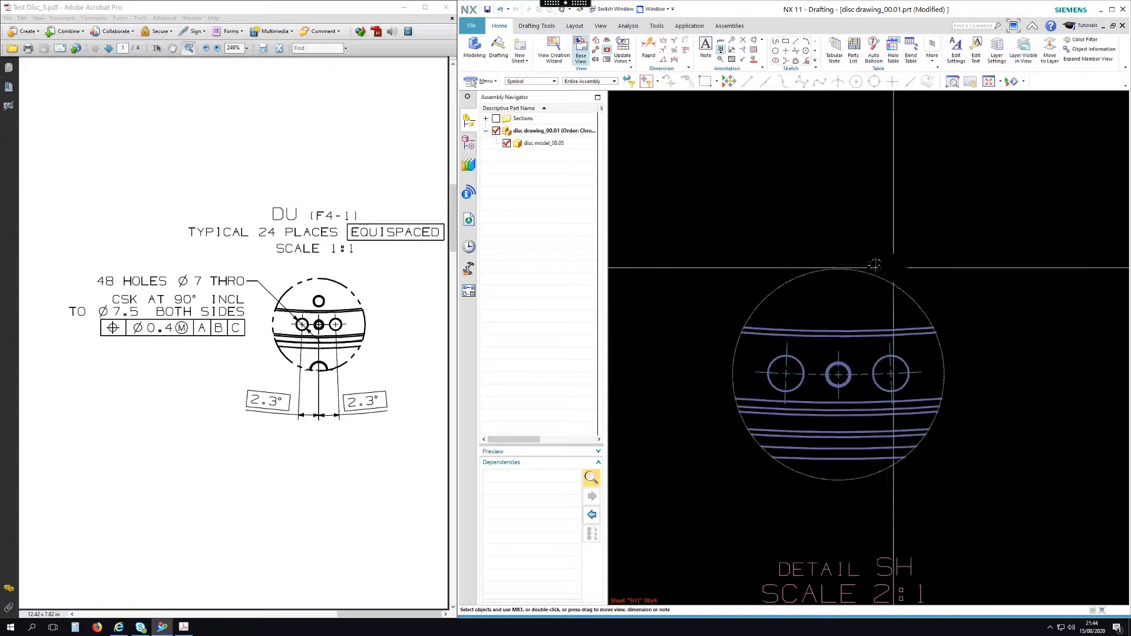
scroll(869, 435, up, 2)
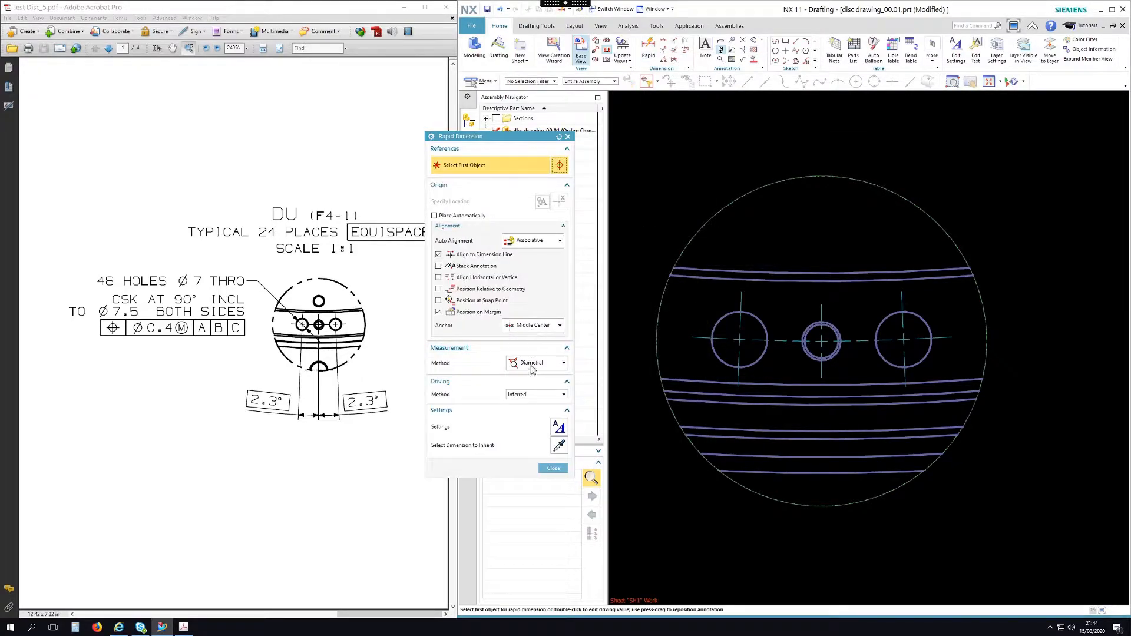
click(533, 364)
click(537, 452)
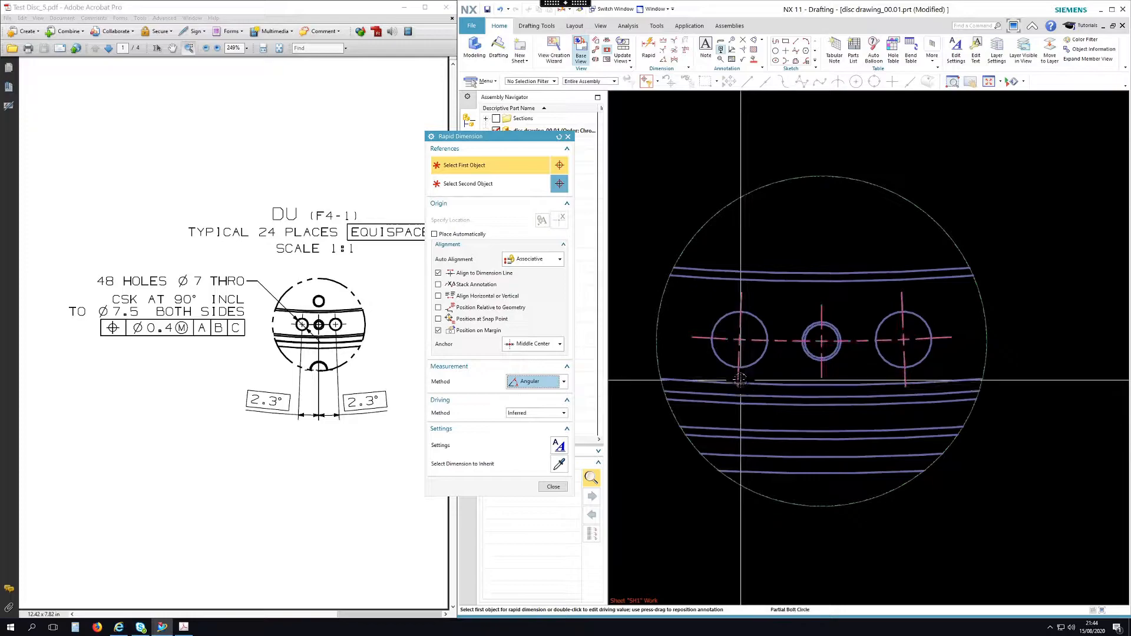
click(741, 377)
click(819, 374)
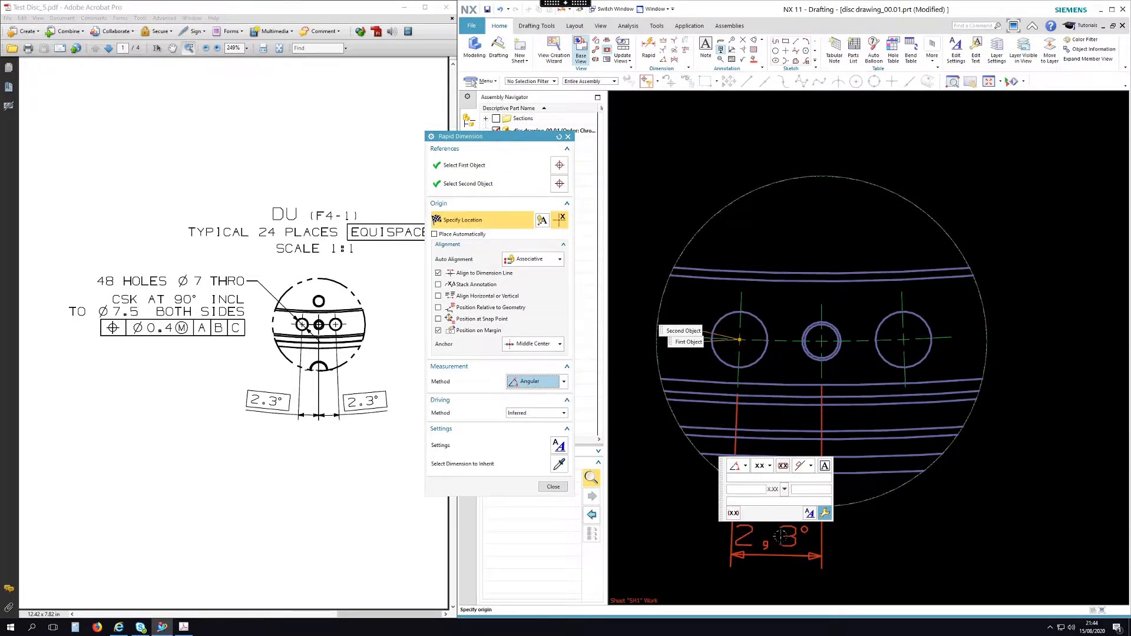
click(770, 467)
click(764, 591)
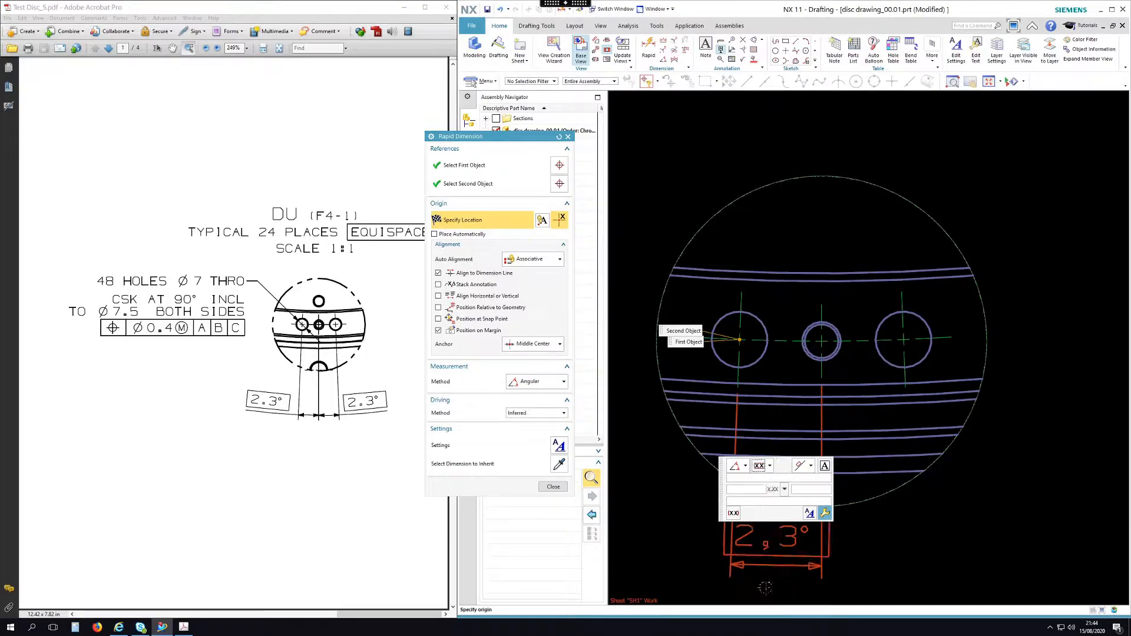
click(777, 566)
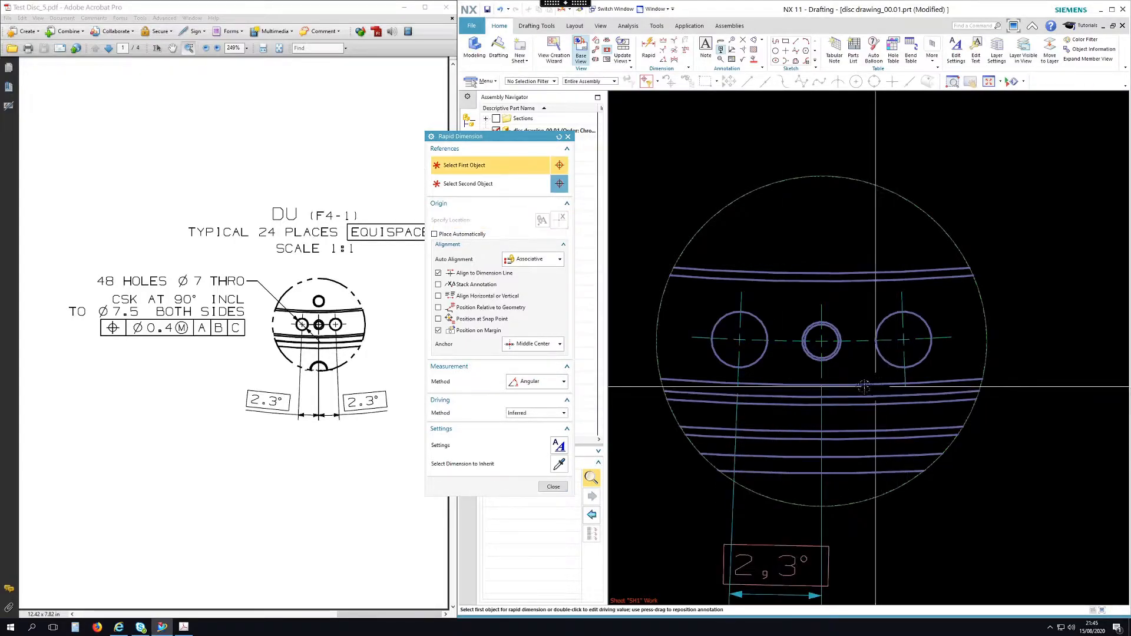
- Add a matching boxed angular dimension between the middle and right hole centerlines, below the detail view circle
click(825, 372)
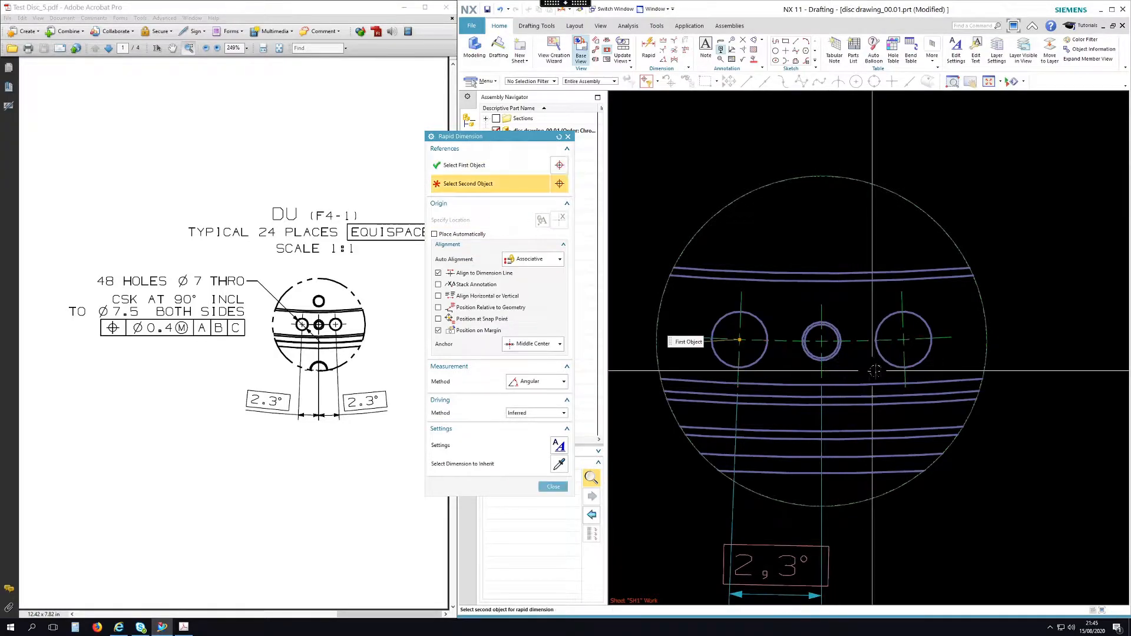
click(903, 371)
click(866, 556)
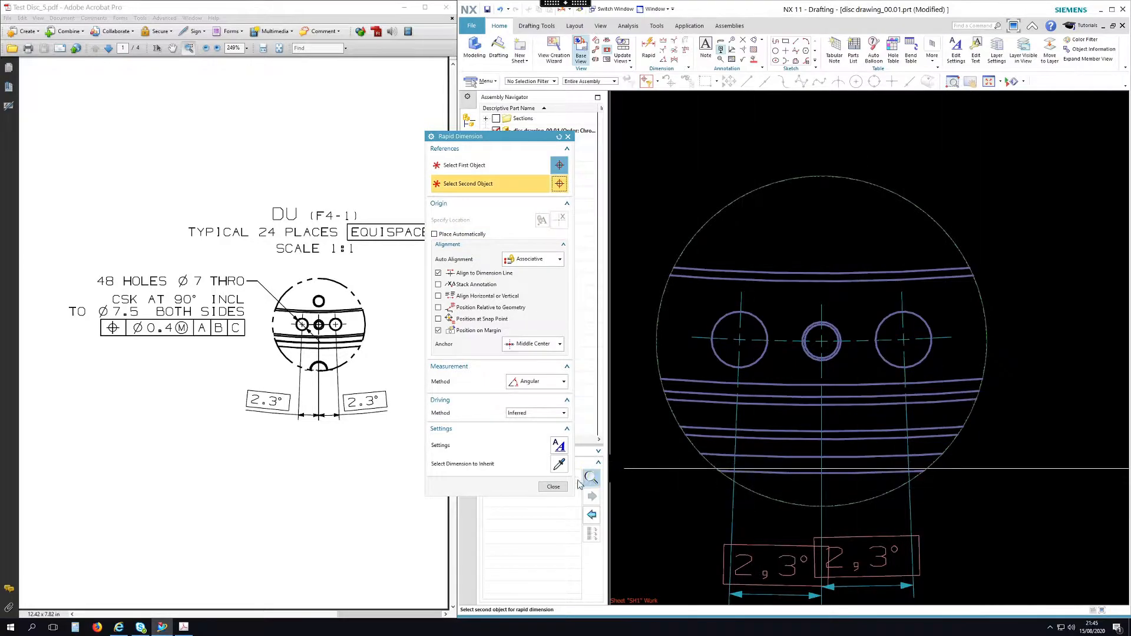
click(553, 487)
- Remove the selection filter and move the two angular dimension texts outward, one to each side of their extension lines
scroll(800, 429, down, 3)
scroll(800, 429, up, 2)
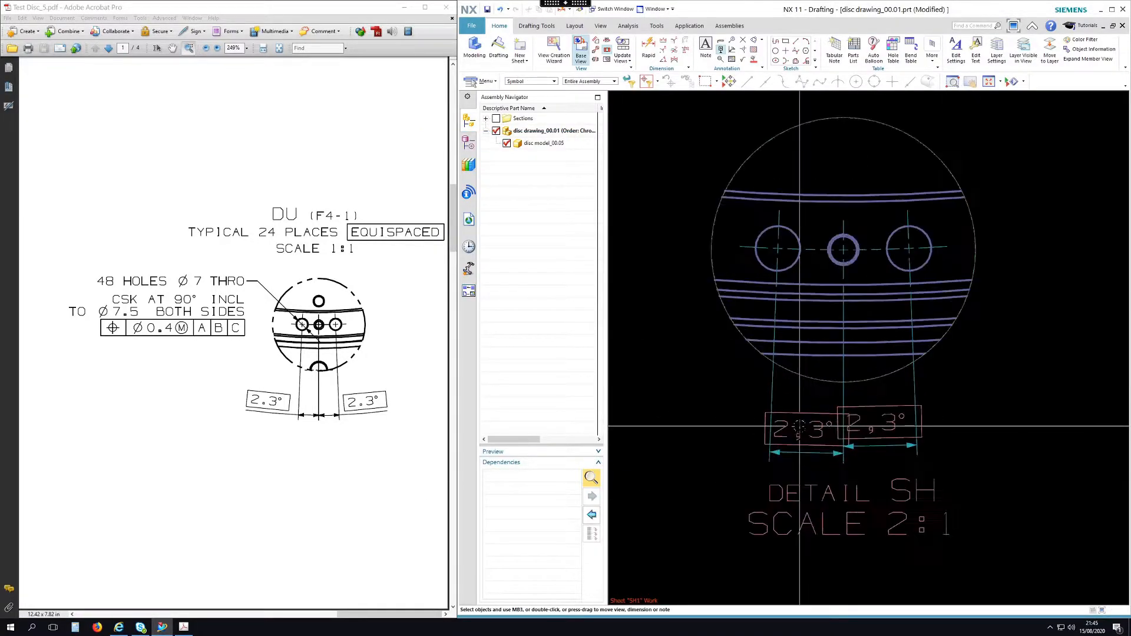
click(545, 82)
click(519, 89)
drag(761, 420, 710, 418)
drag(878, 422, 979, 418)
- Add a diametral dimension to the left hole in the detail view, placing its text outside the view circle at upper left
scroll(1021, 470, down, 4)
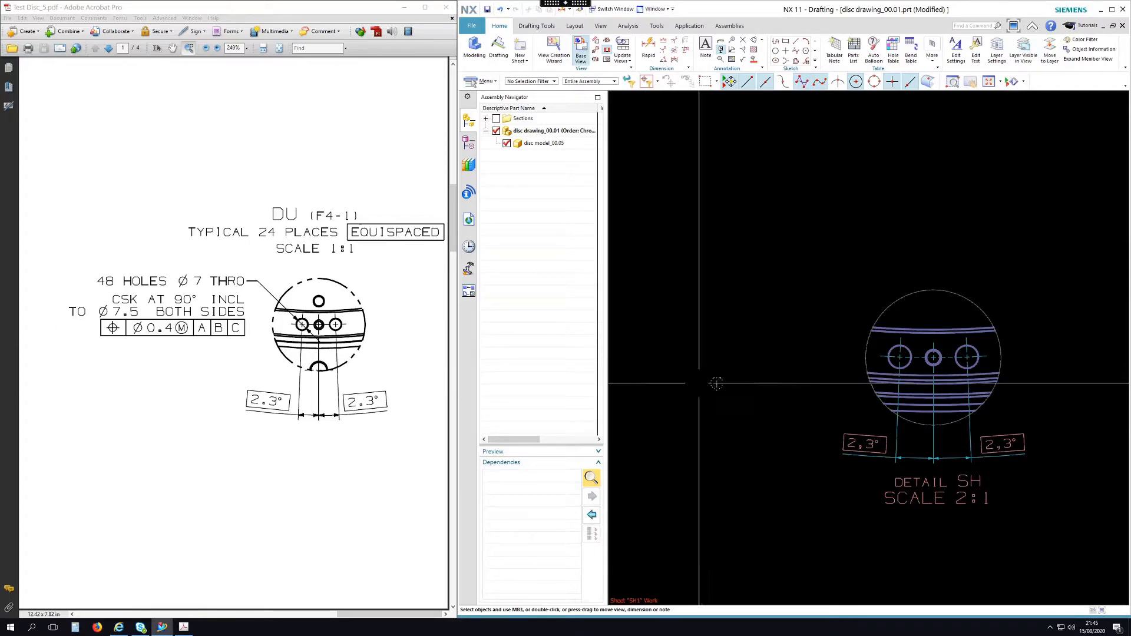
scroll(875, 348, up, 5)
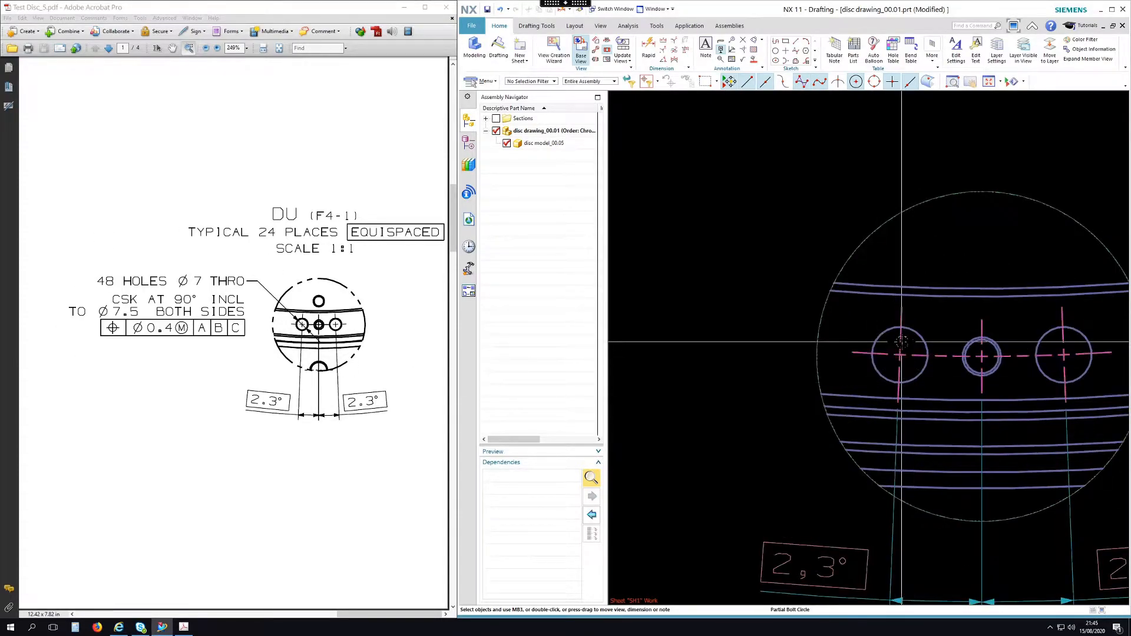
click(649, 47)
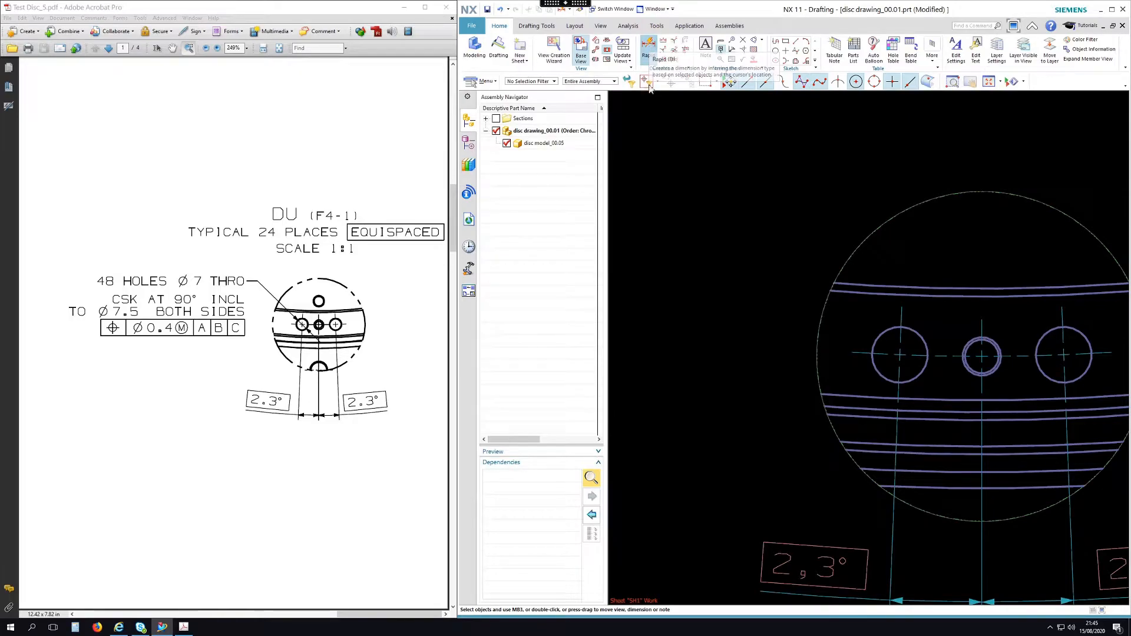
click(535, 382)
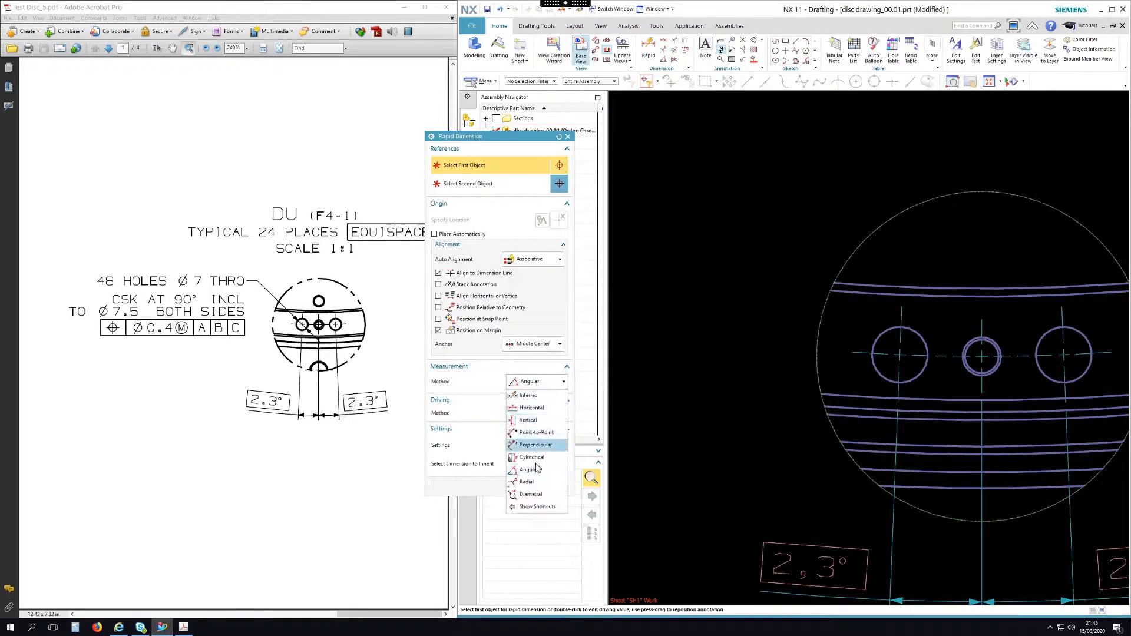
click(534, 498)
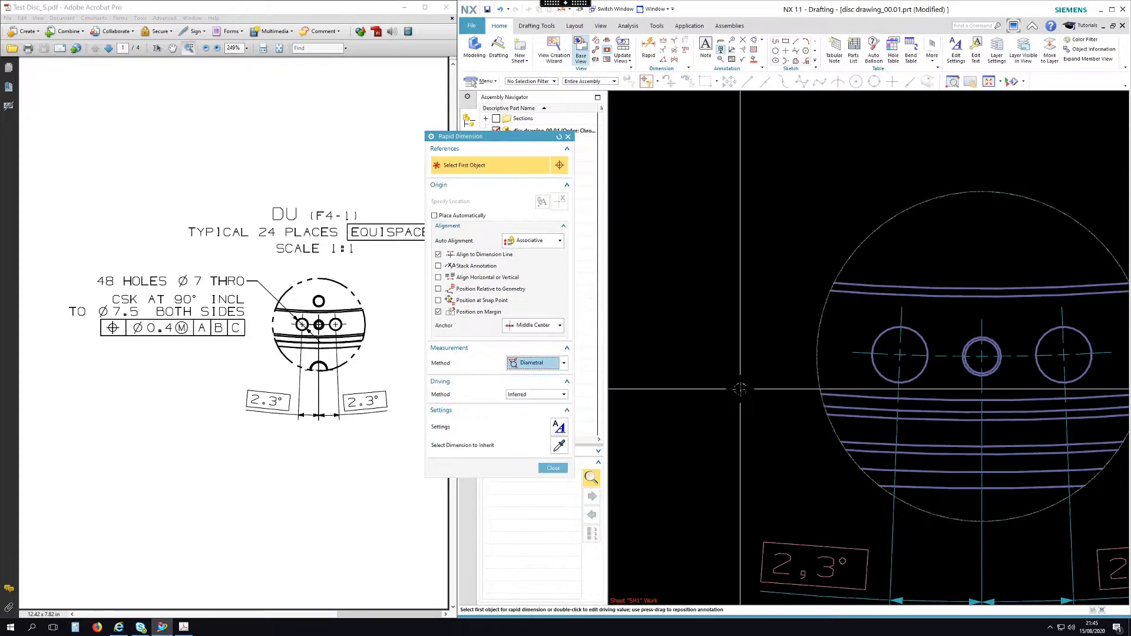
click(888, 333)
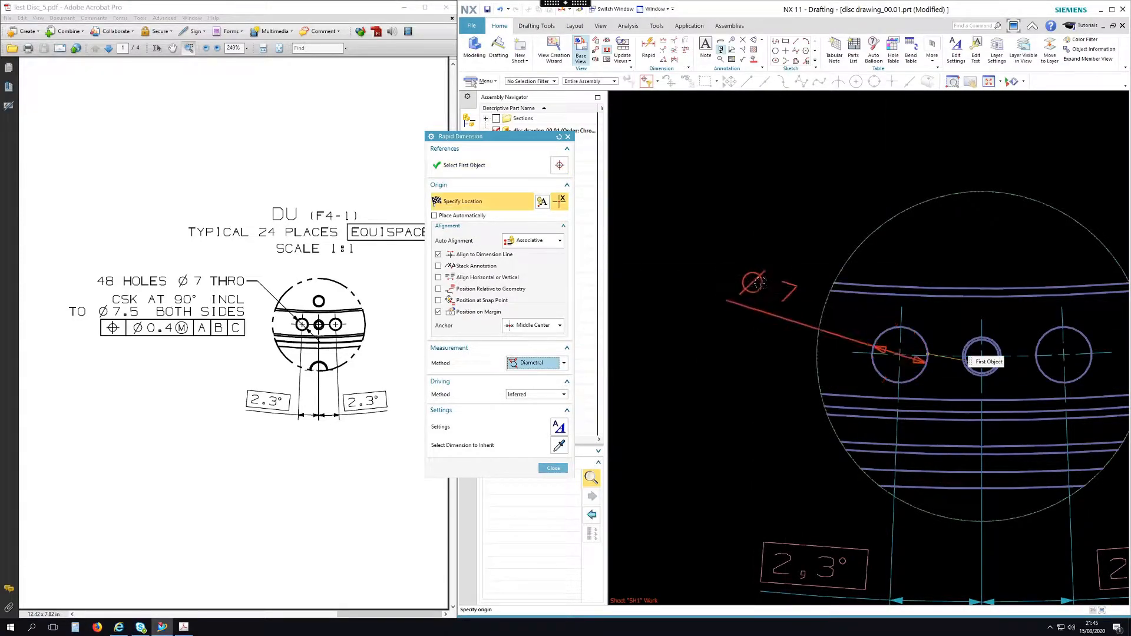
mouse_move(723, 266)
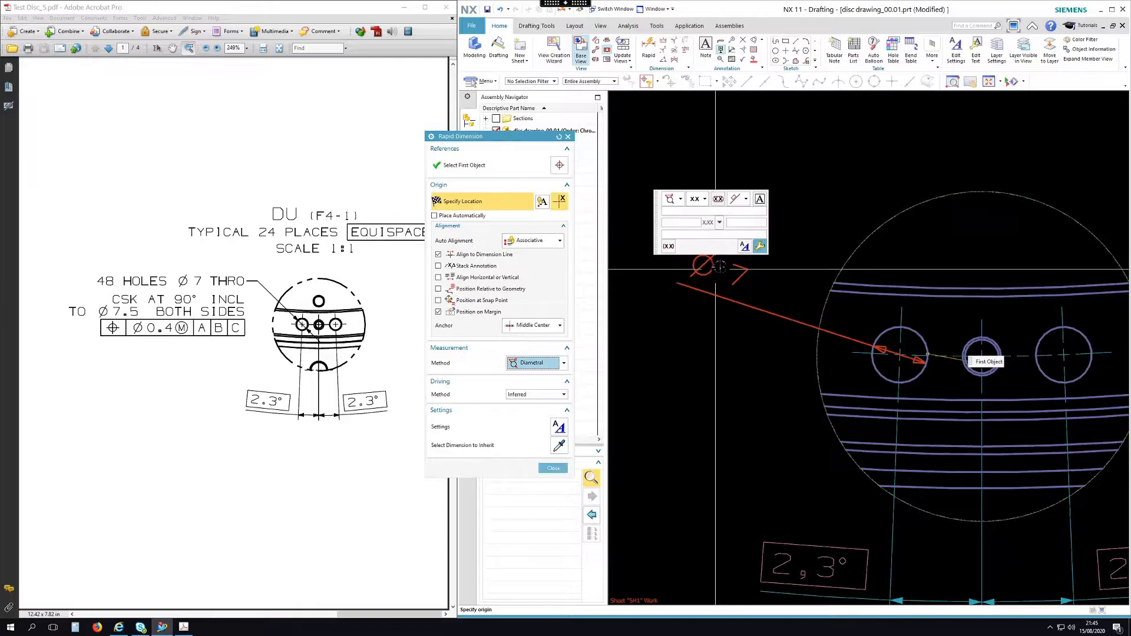
click(721, 266)
key(Escape)
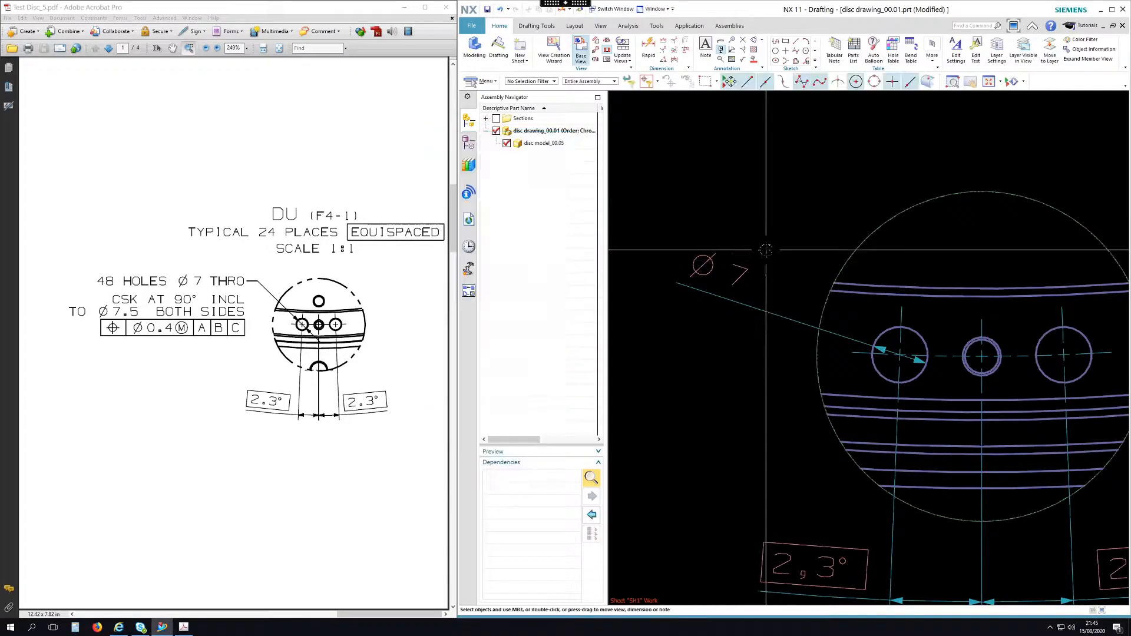
- Set the left hole's diameter dimension to Horizontal Text orientation
double_click(737, 269)
click(697, 177)
click(693, 188)
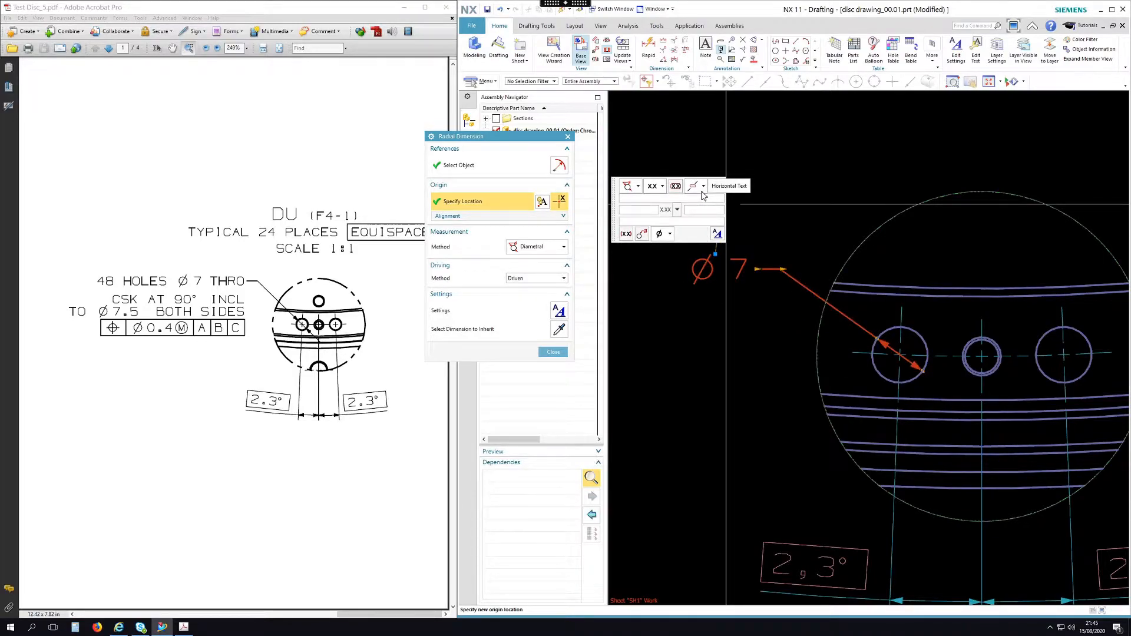
key(Escape)
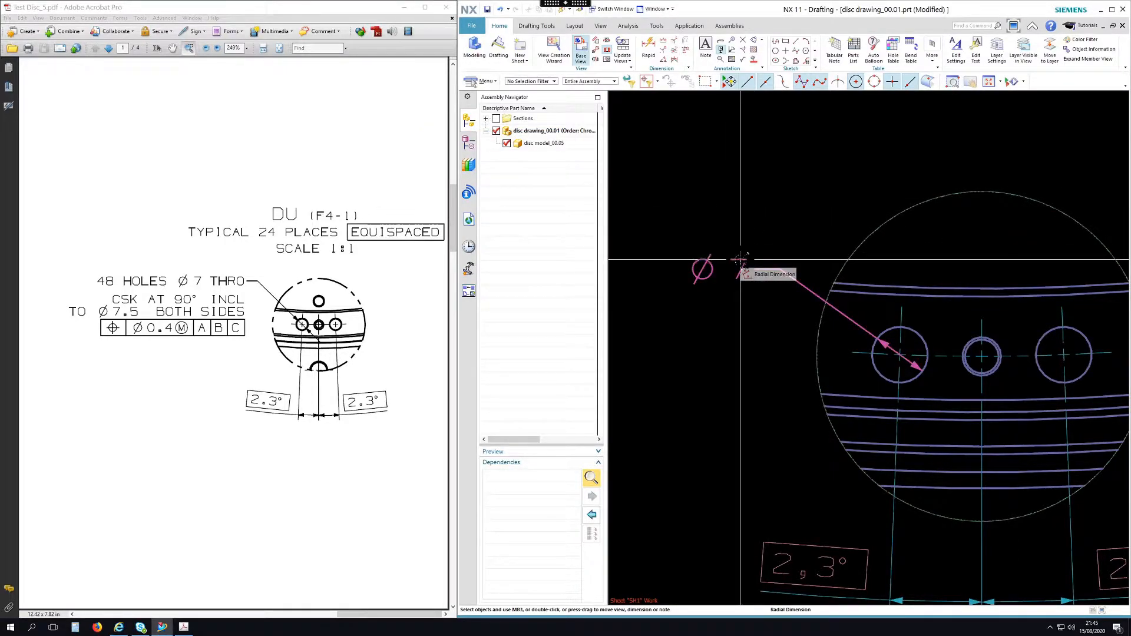
- Append the text "48X" before the left hole's diameter dimension in the detail view
double_click(740, 259)
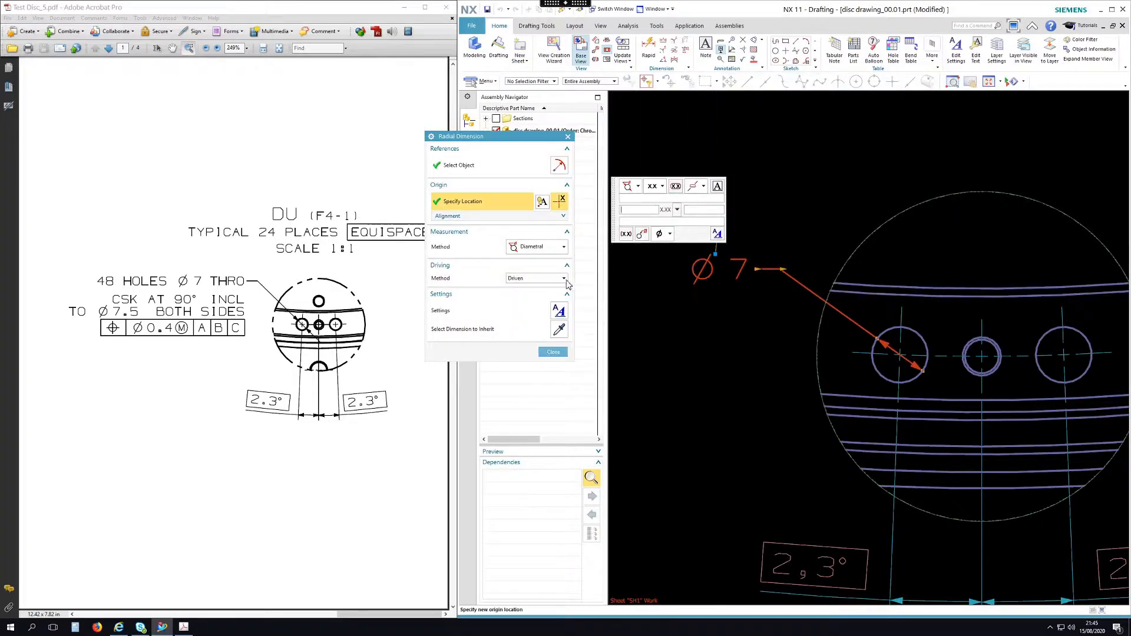
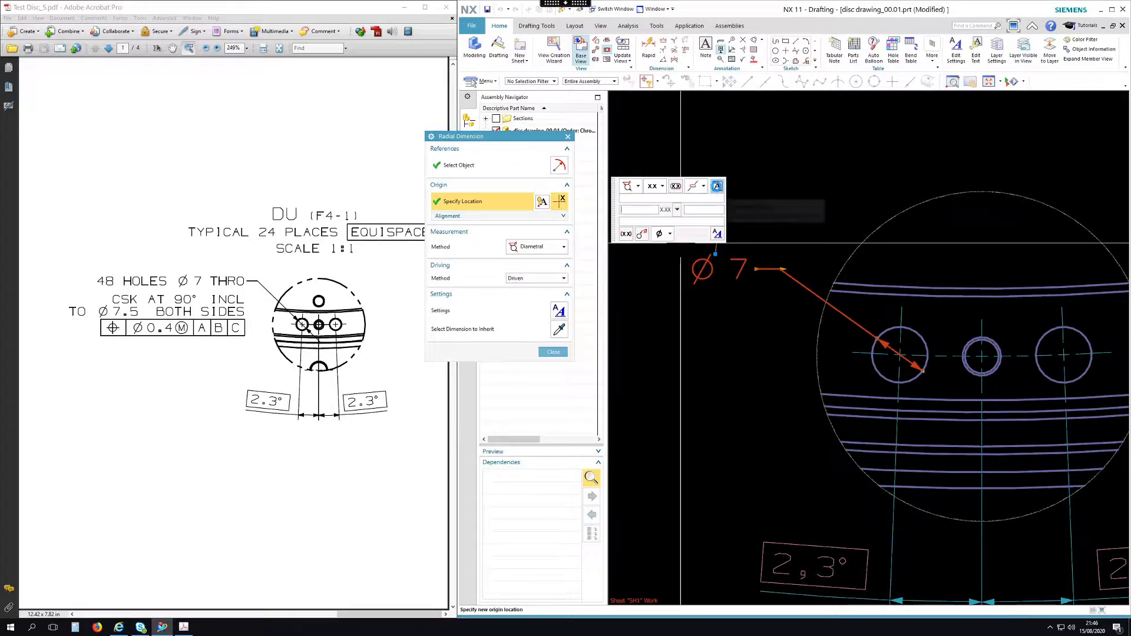
click(717, 187)
click(534, 167)
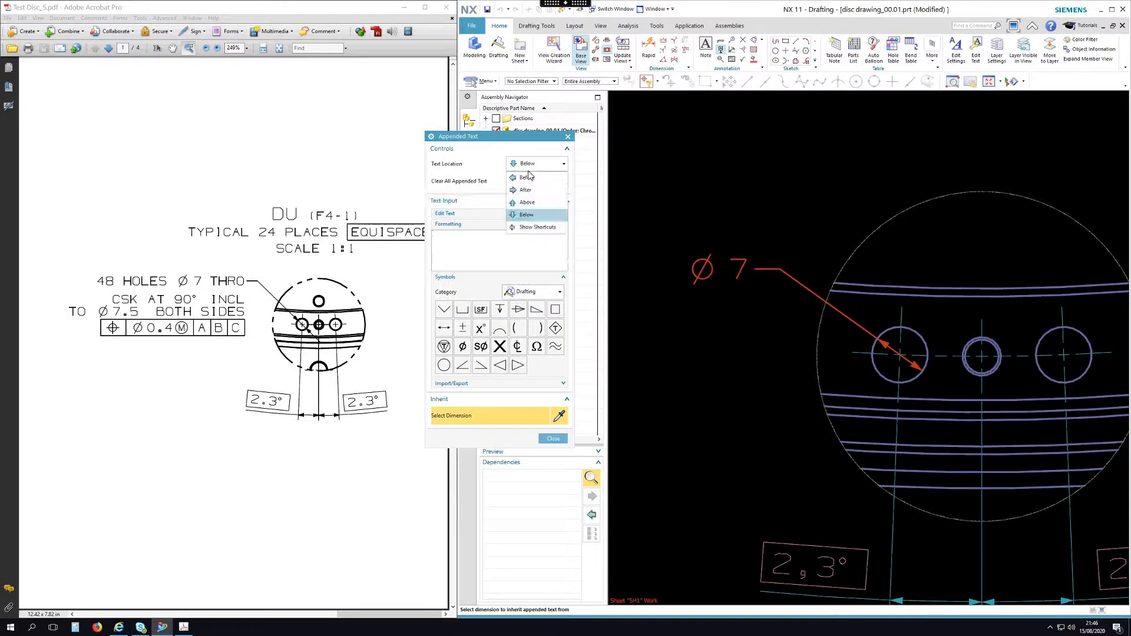
click(530, 188)
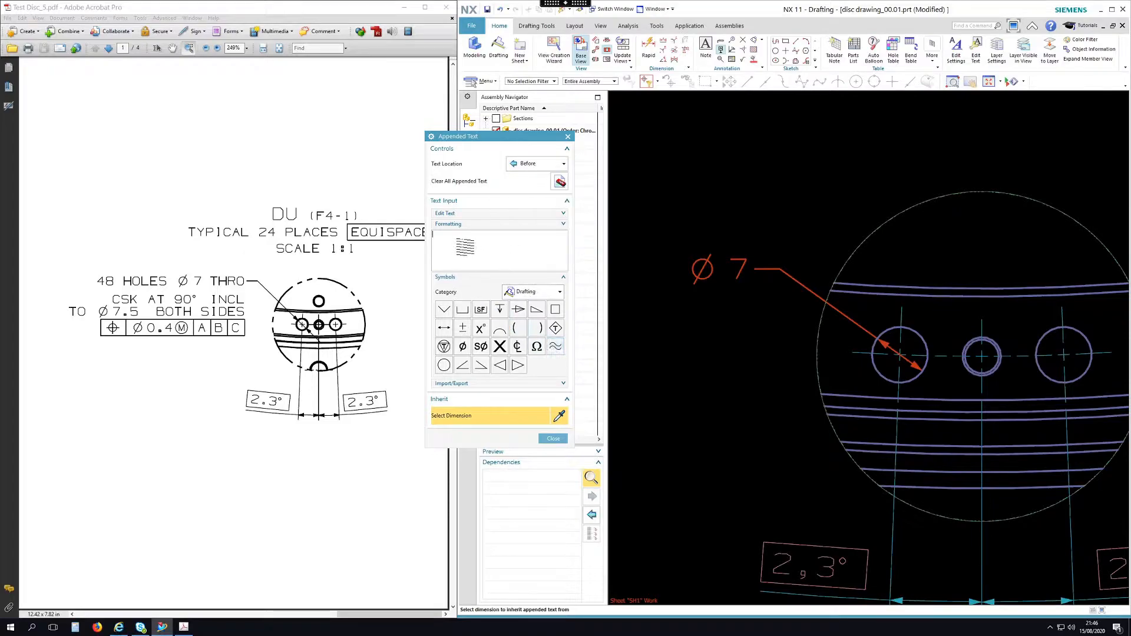
text(48)
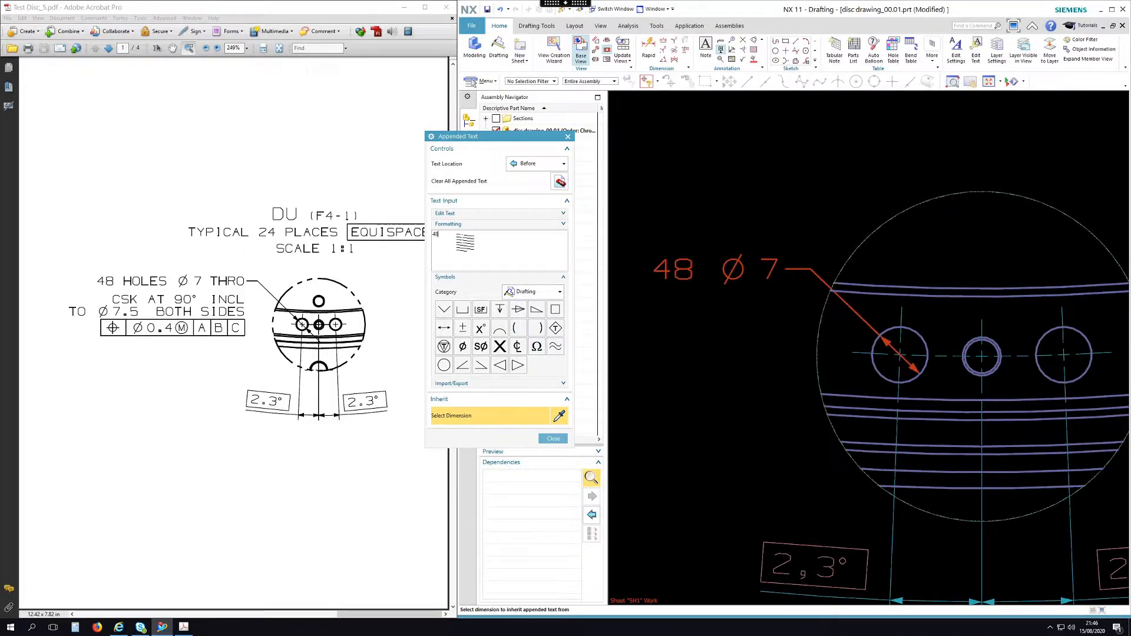
text(x)
key(BackSpace)
text(X)
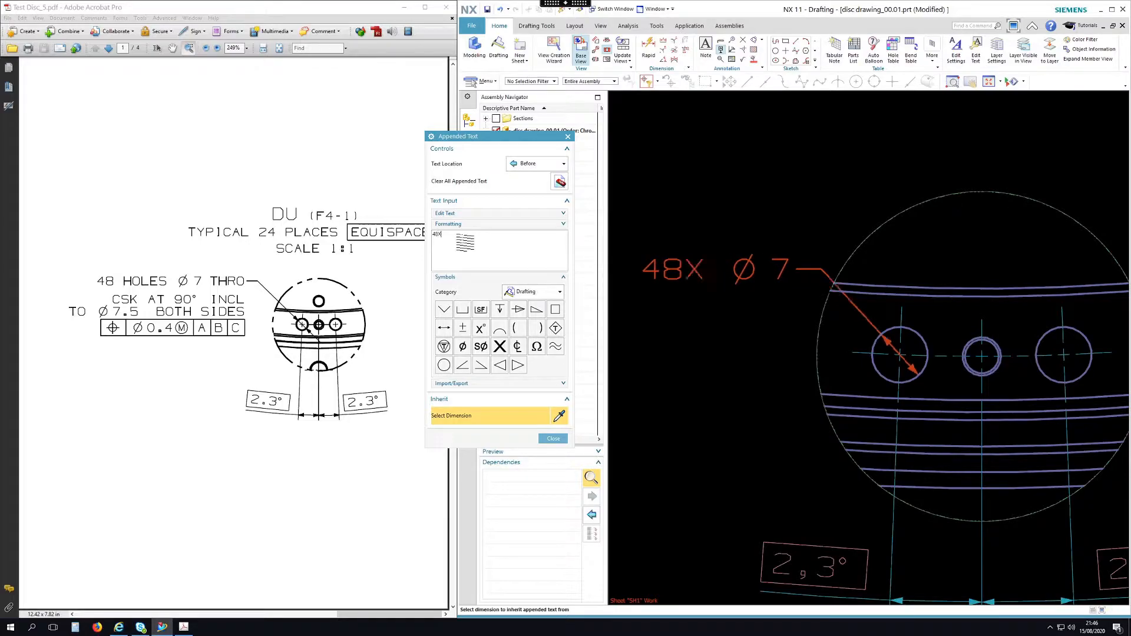
- Append the text "THRO" after the hole's diameter value
click(538, 163)
click(533, 188)
text(THRO)
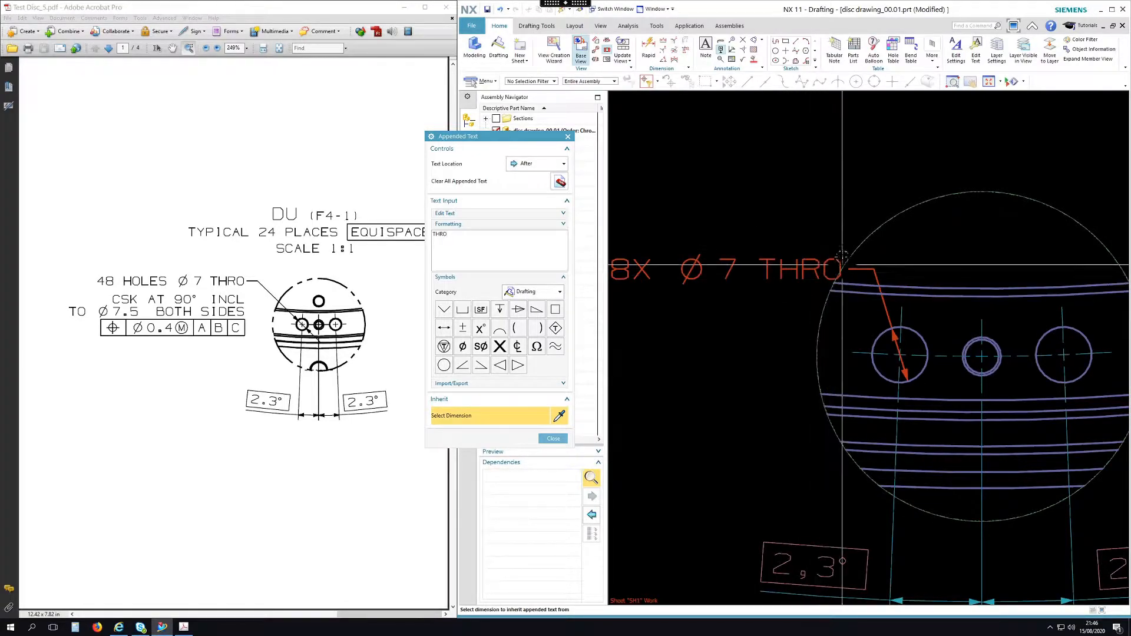
scroll(843, 218, down, 1)
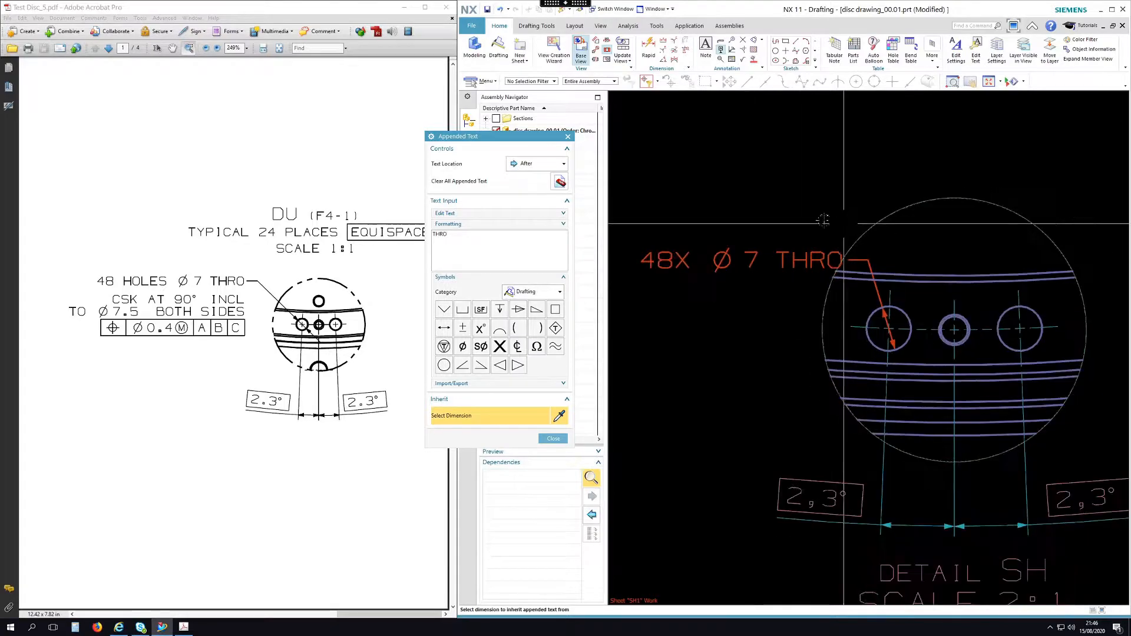
- Append the line "CSK AT 90° INCL" below the hole dimension, using the degree symbol and no extra space before INCL
click(538, 164)
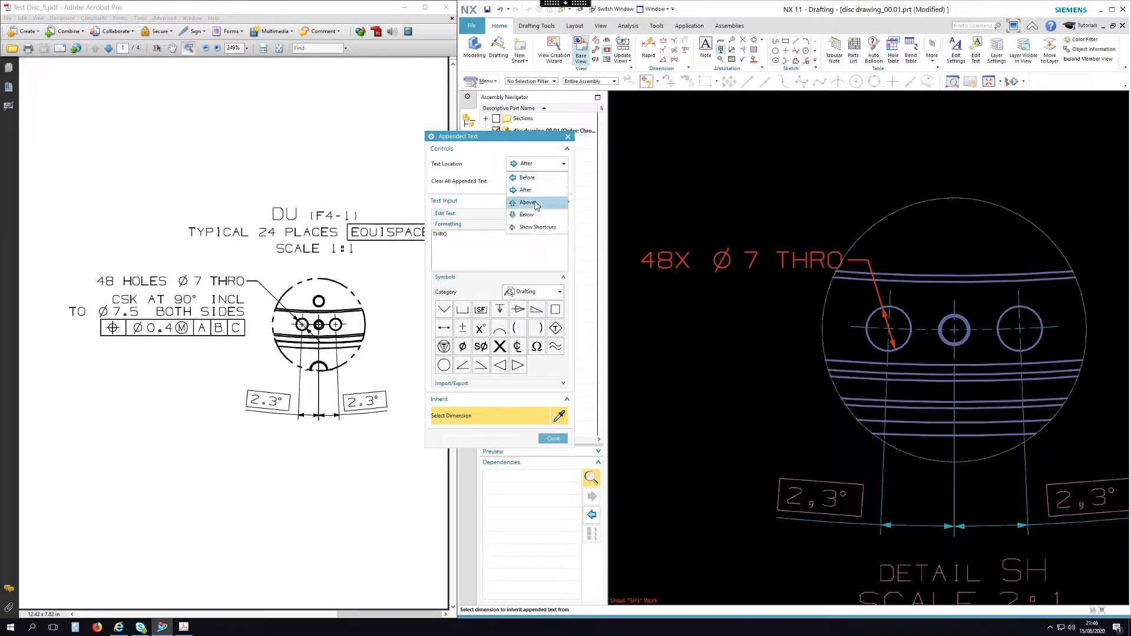
click(527, 214)
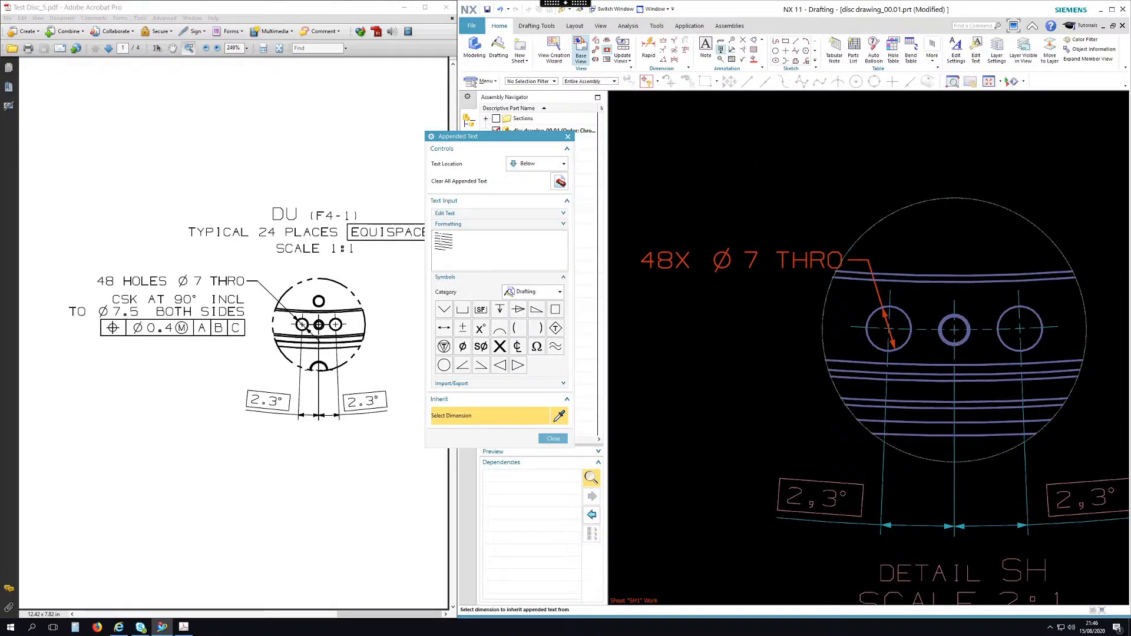
click(439, 237)
text(CSK AT)
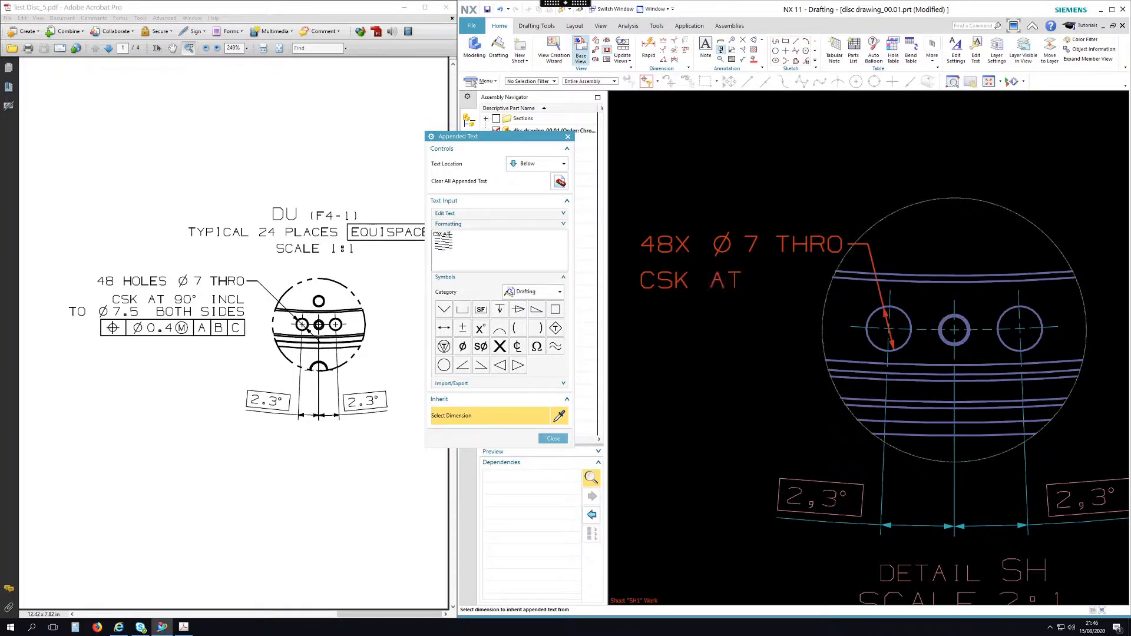
text( 90)
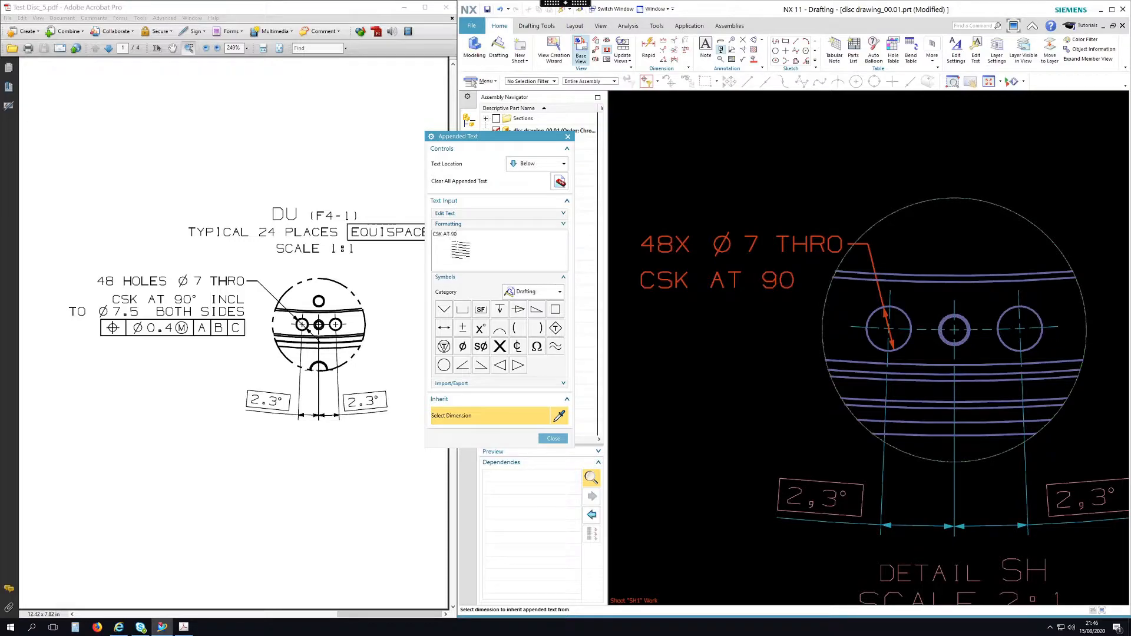
click(488, 332)
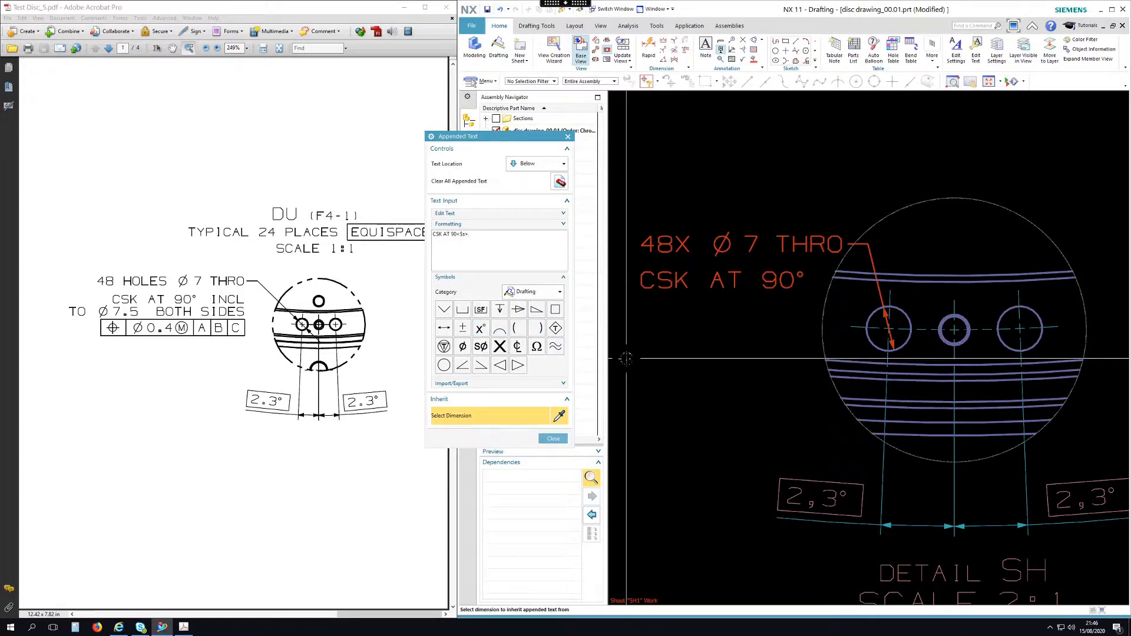
text(INCL)
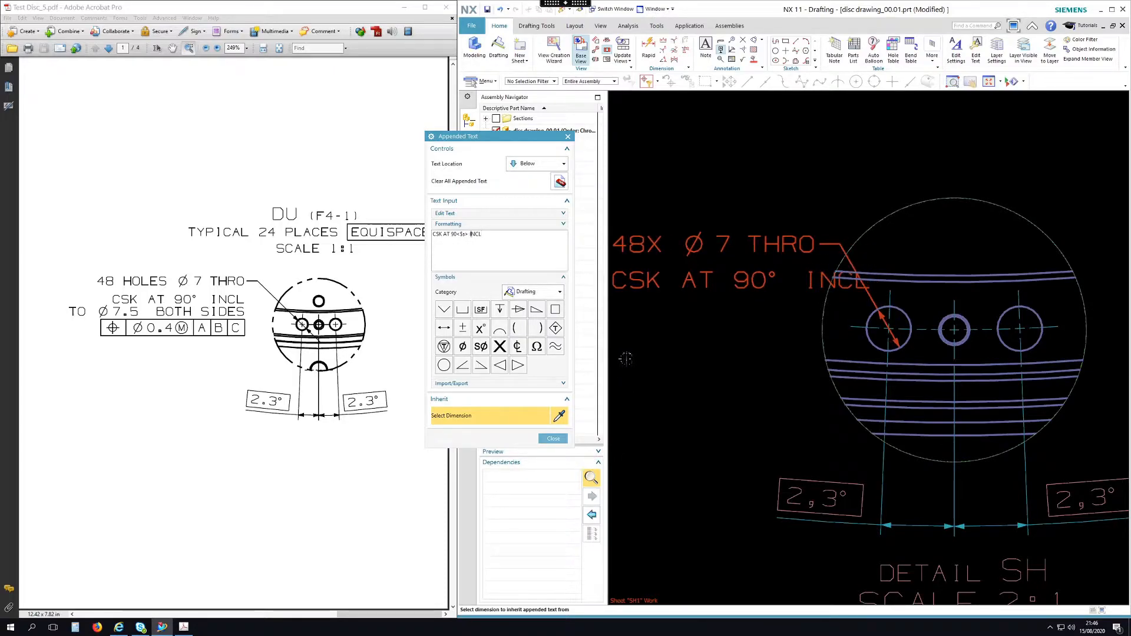
key(Left)
key(Left)
key(Left)
key(Left)
key(BackSpace)
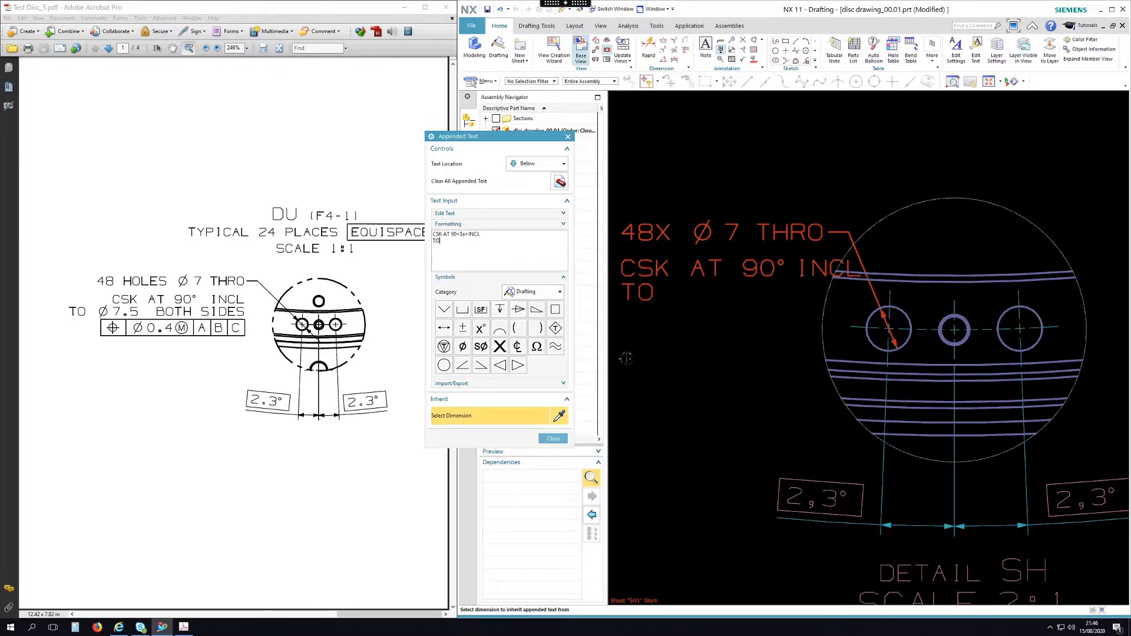
- Add a second line "TO Ø7,5 BOTH SIDES" below the dimension and move the callout left, off the detail circle
click(462, 347)
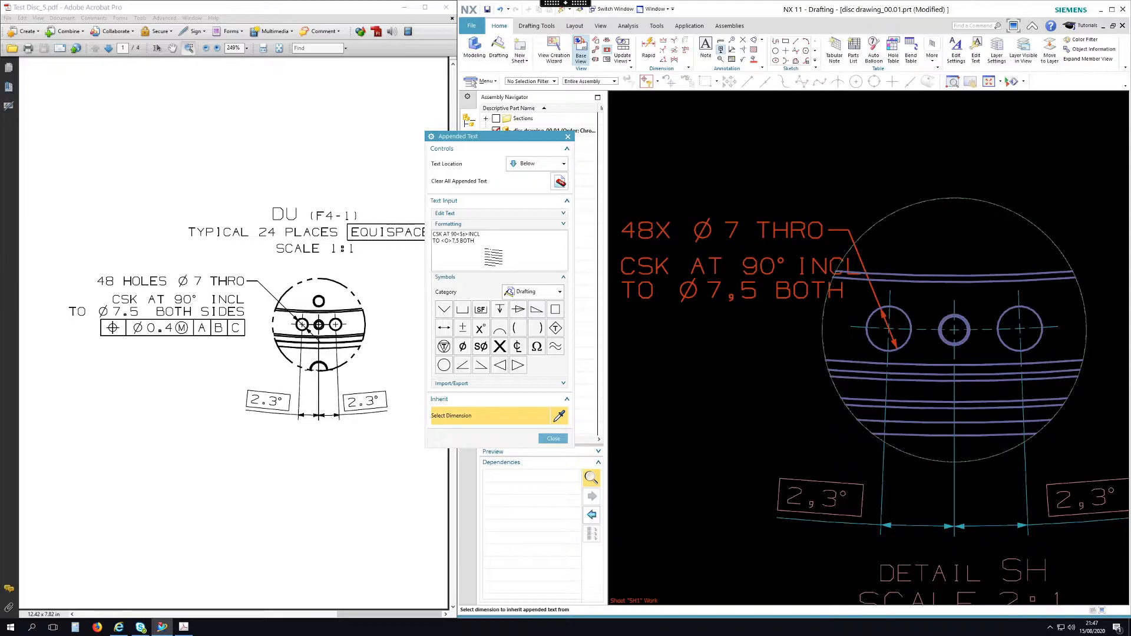
text(SIDES)
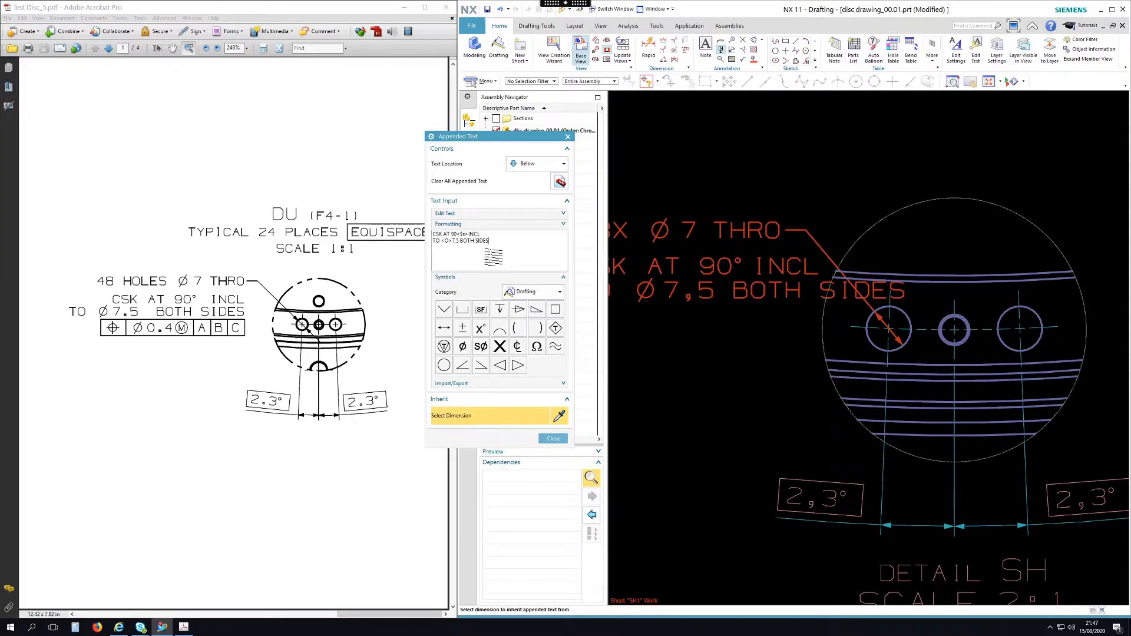
scroll(878, 355, down, 2)
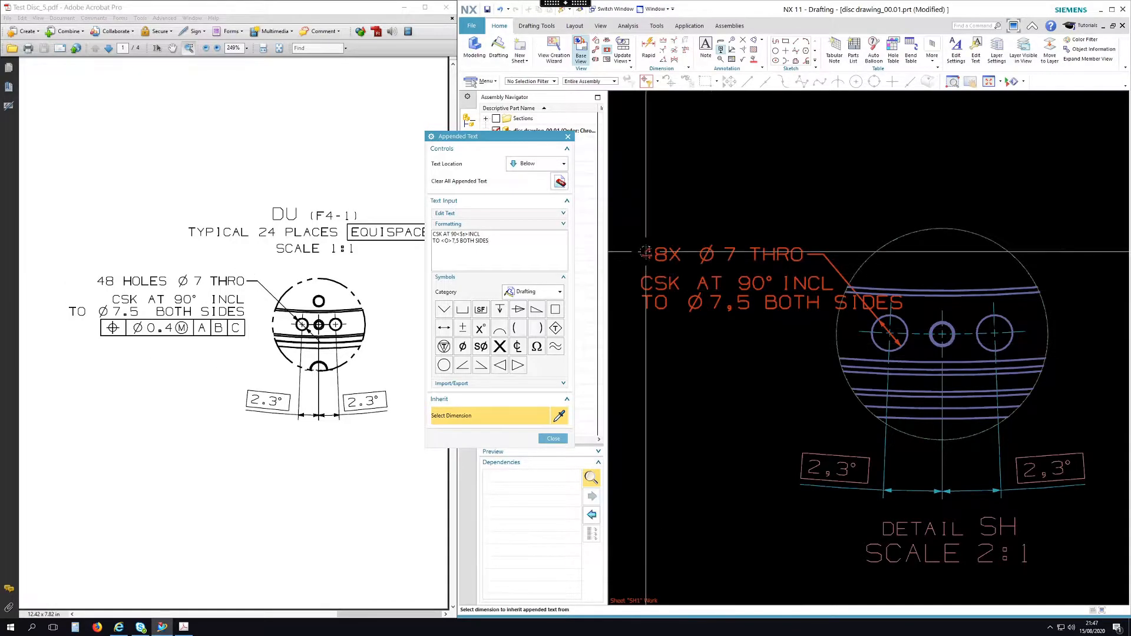
middle_click(743, 362)
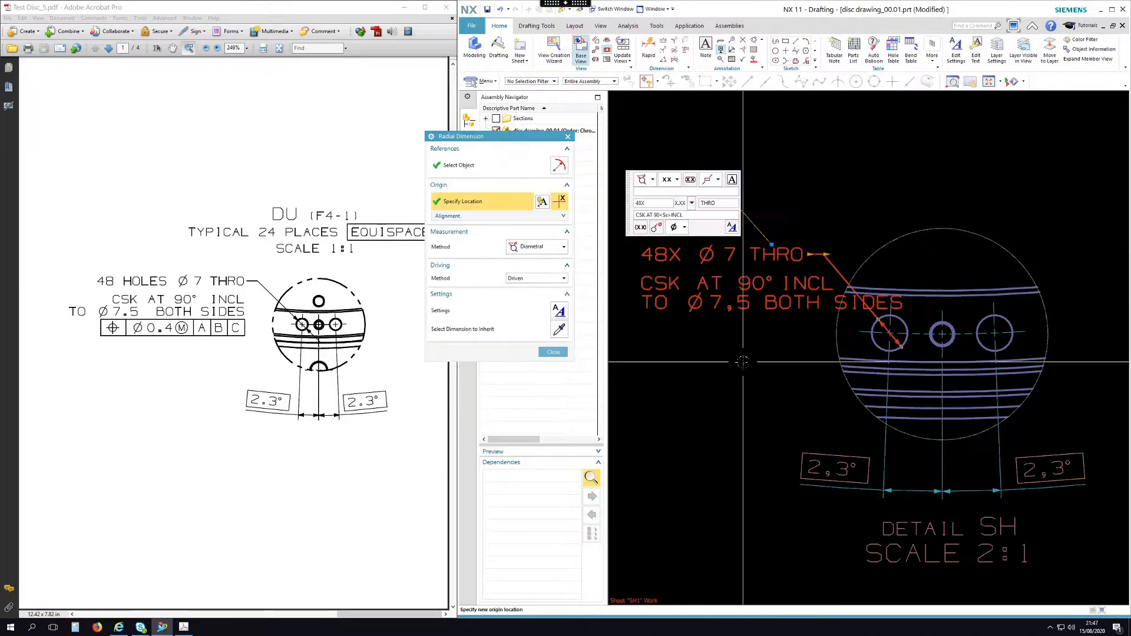
middle_click(743, 361)
scroll(821, 366, down, 1)
drag(790, 299, 728, 303)
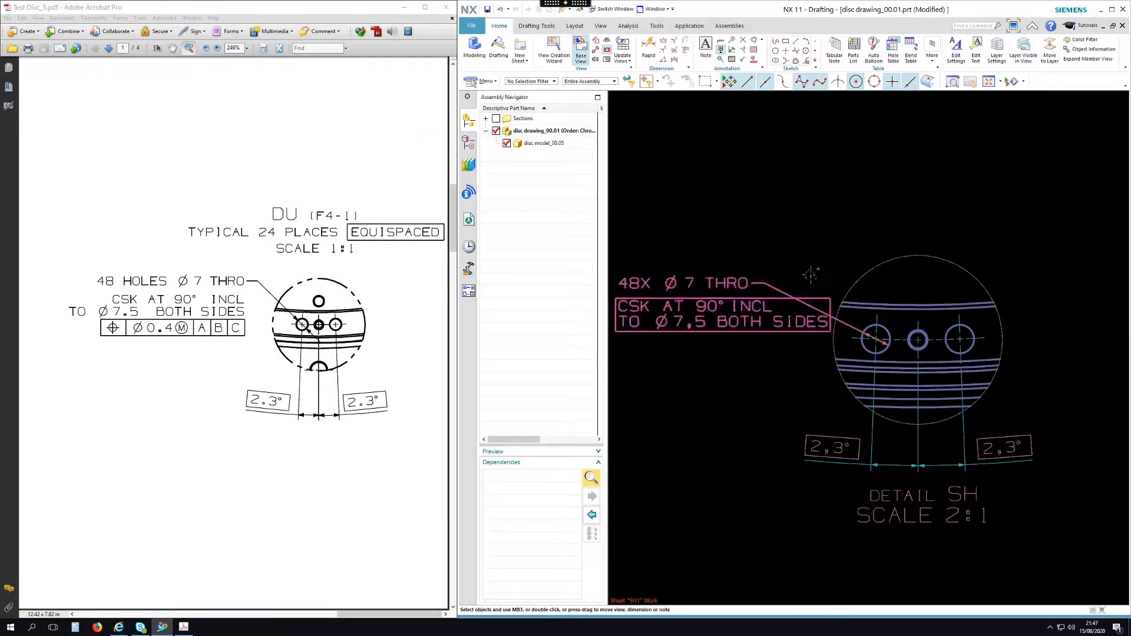
- Set the hole callout's text justification to Right
double_click(691, 285)
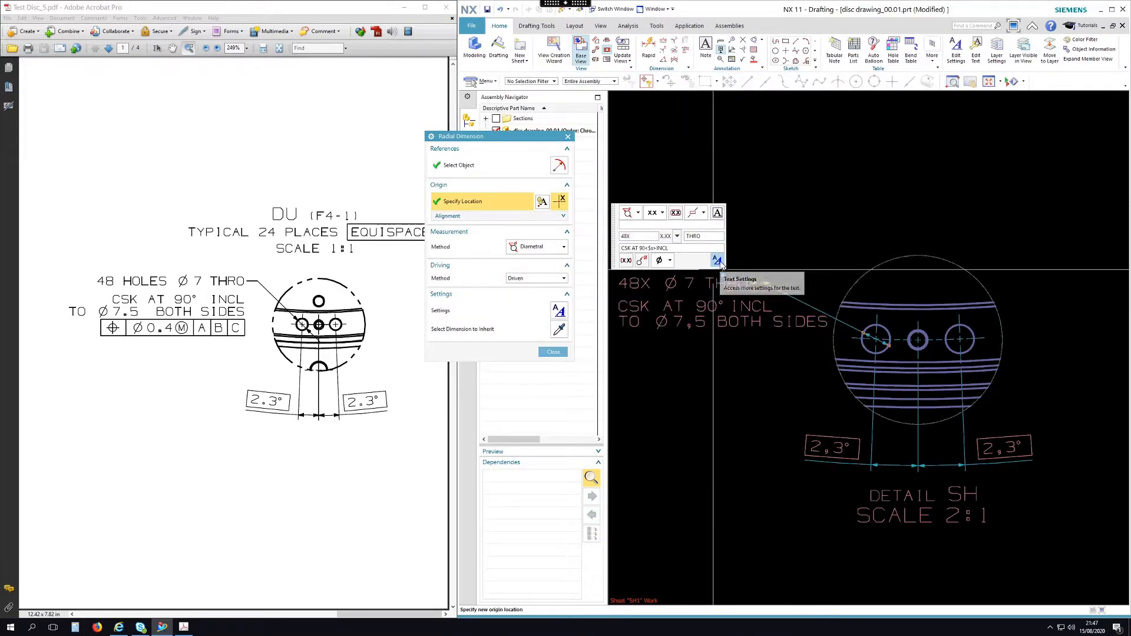
click(717, 260)
drag(554, 140, 479, 133)
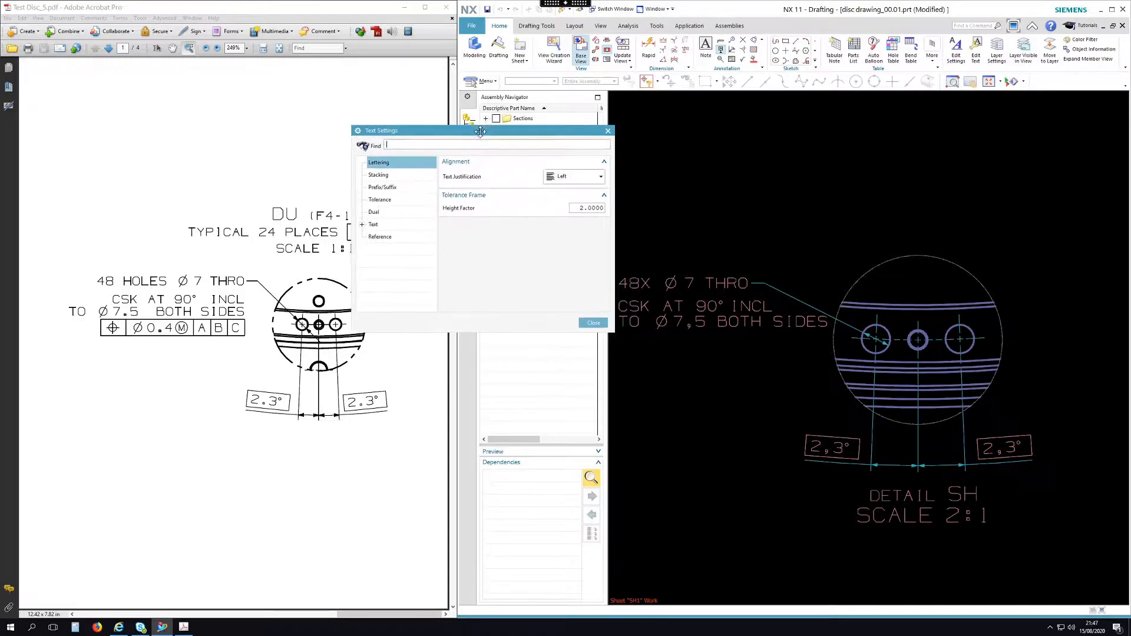
click(563, 176)
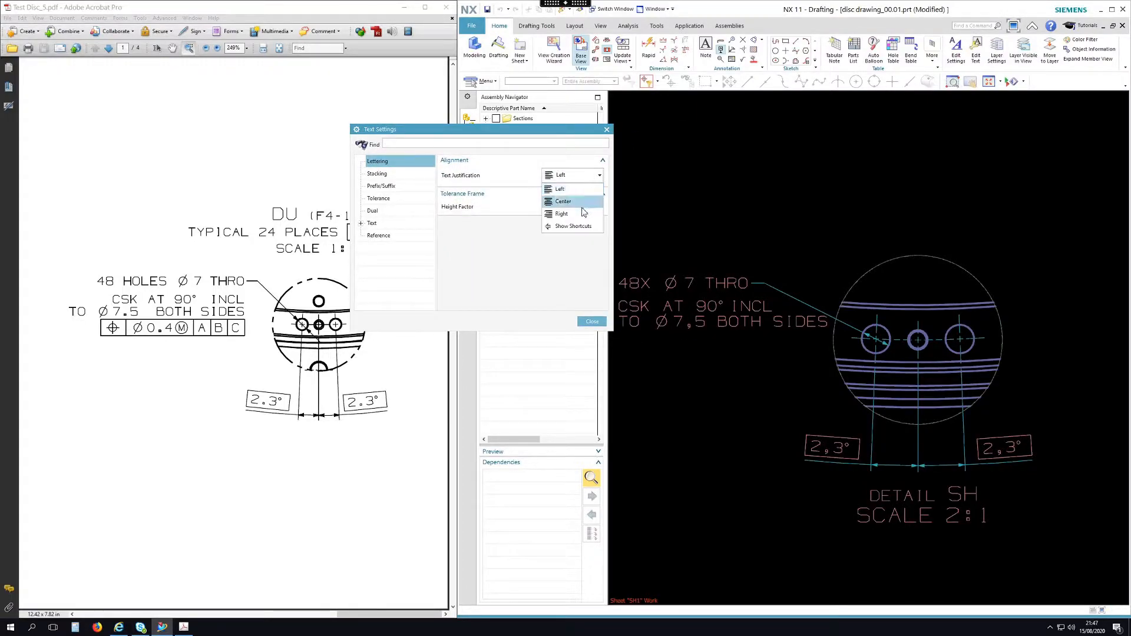
click(562, 214)
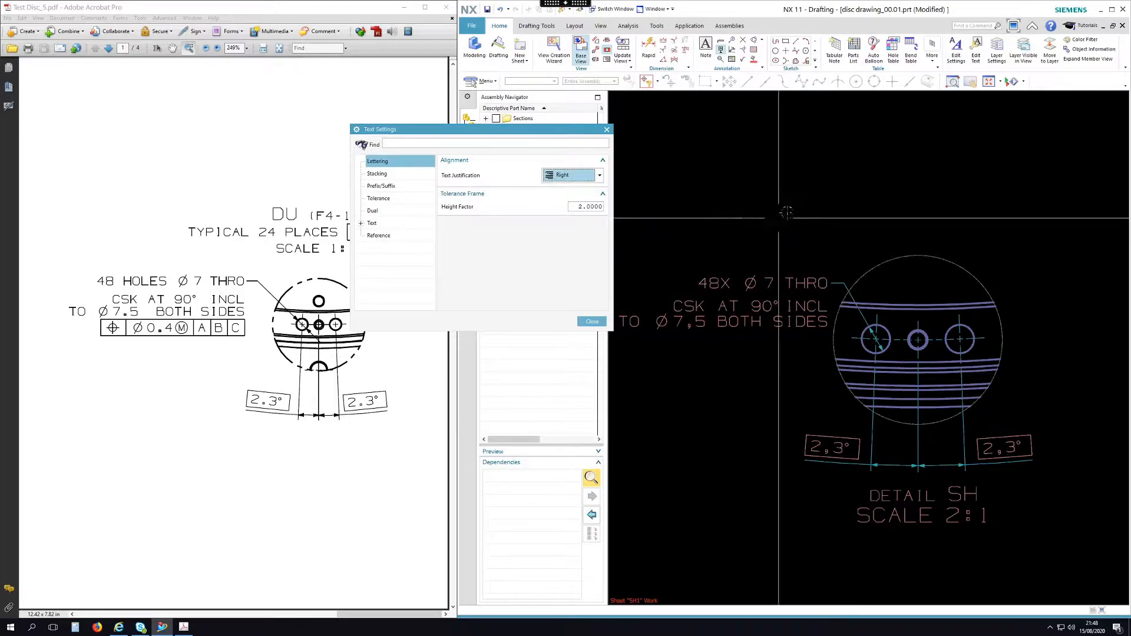
middle_click(785, 206)
middle_click(818, 226)
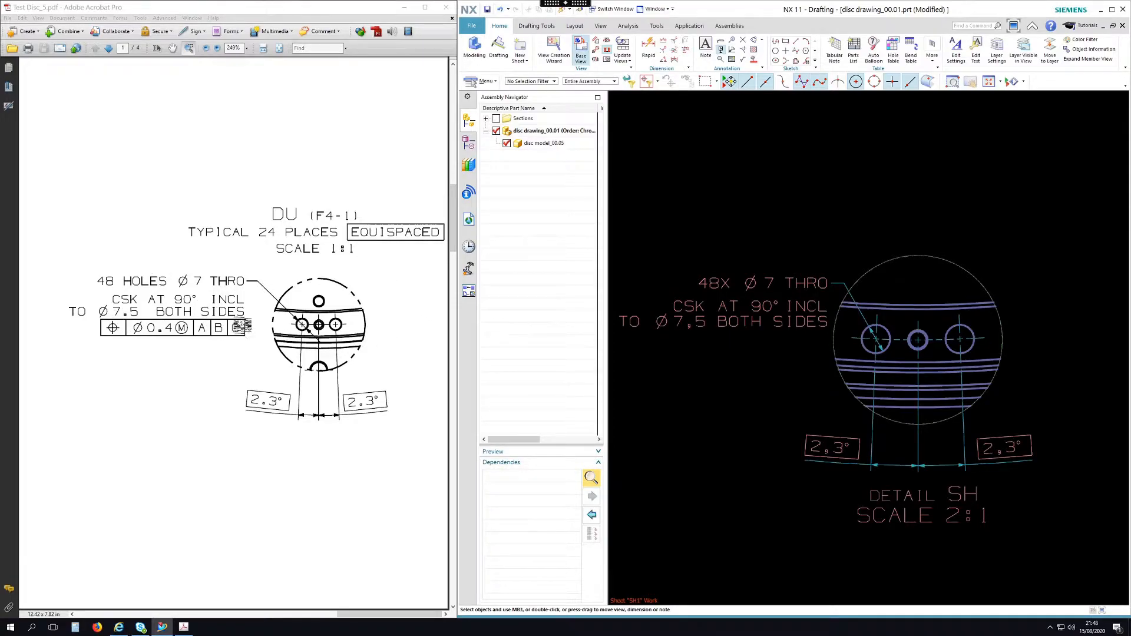
- Move the hole callout slightly up and left to leave a gap beside the detail circle
scroll(710, 358, down, 2)
scroll(710, 356, up, 2)
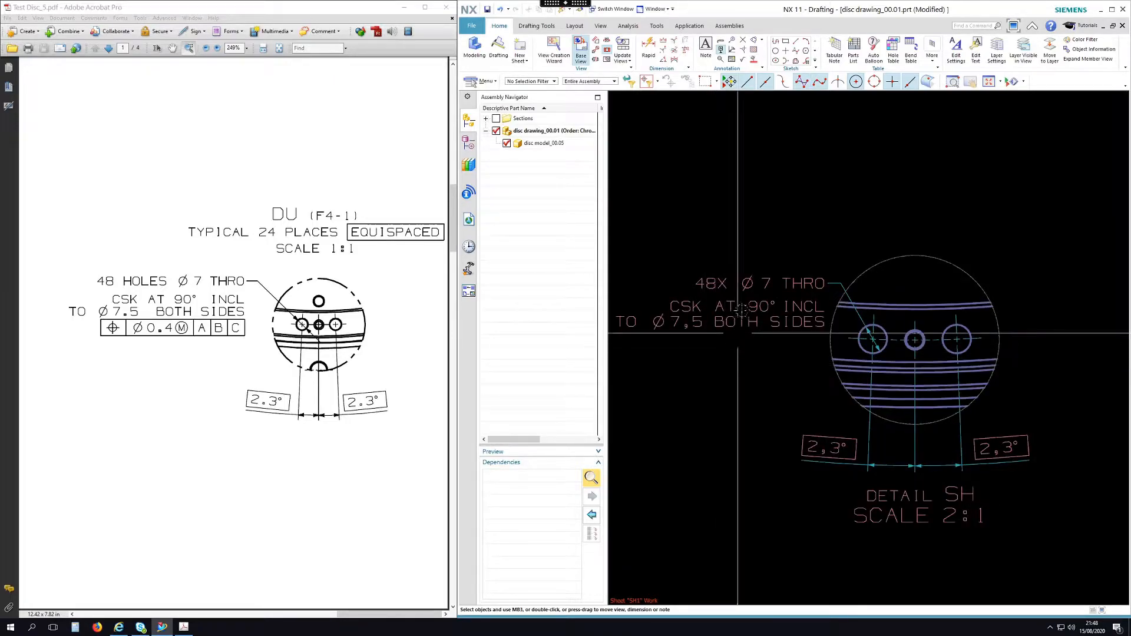
mouse_move(746, 285)
mouse_down()
mouse_move(751, 267)
mouse_move(727, 274)
mouse_up()
scroll(975, 259, down, 1)
scroll(770, 235, up, 1)
- Add a position feature control frame on a new line below the callout text, with tolerance Ø0,4 and the maximum material modifier
double_click(772, 296)
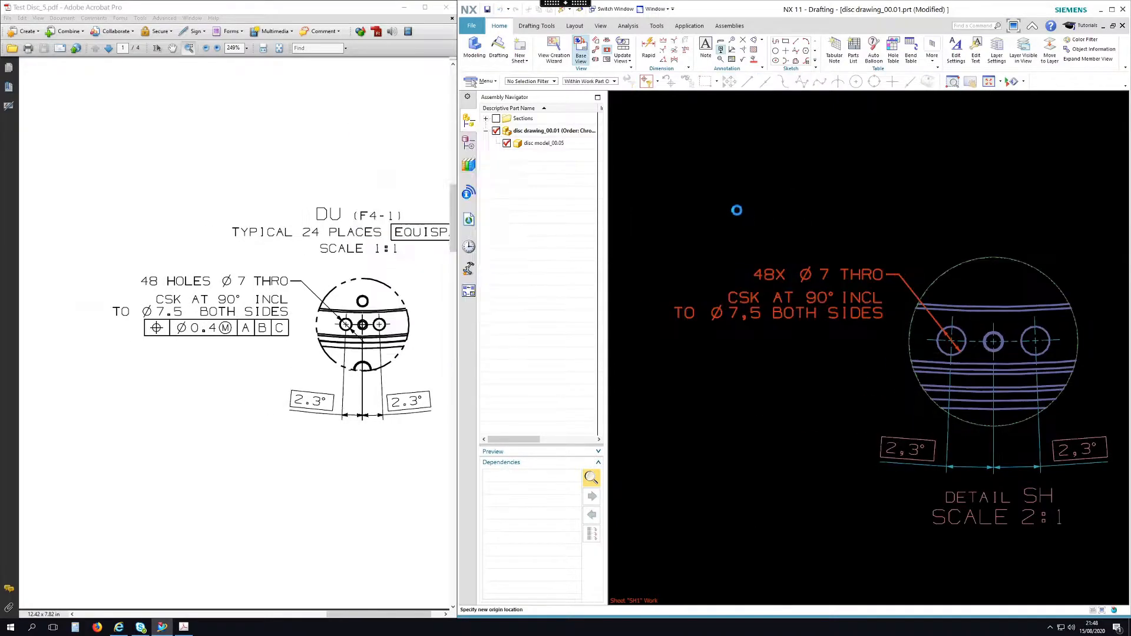
click(432, 240)
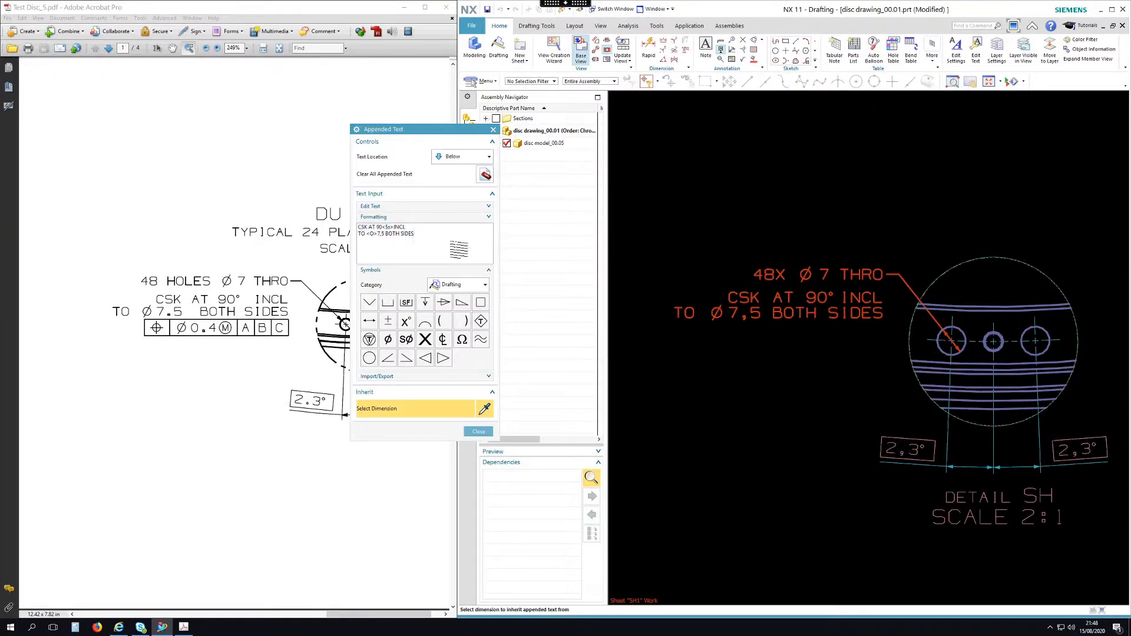
key(Return)
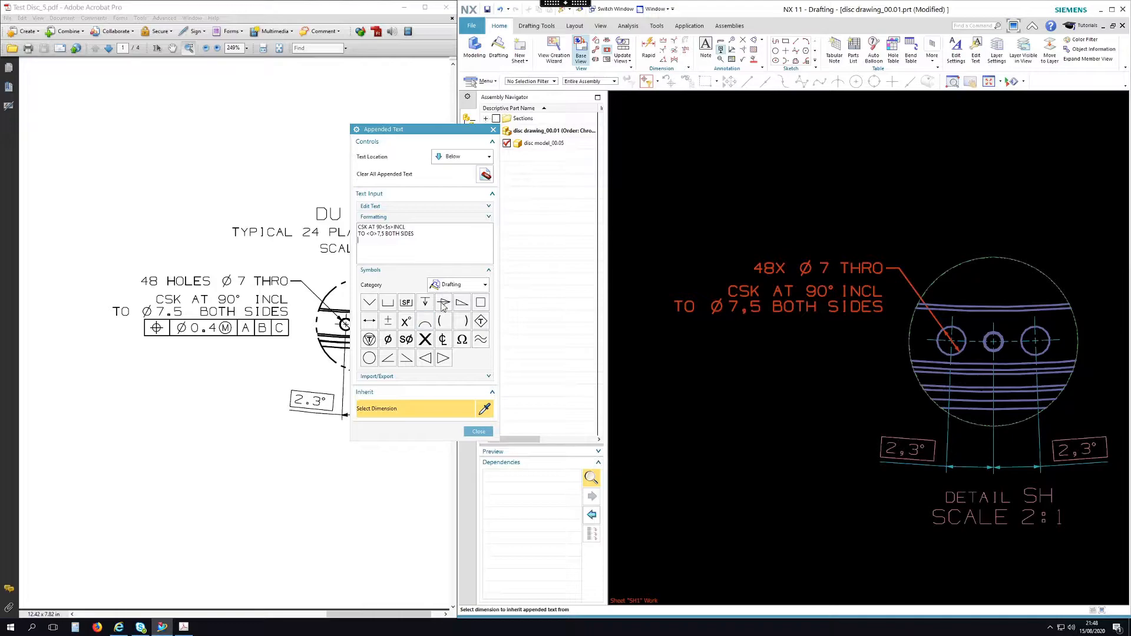
click(459, 285)
click(451, 304)
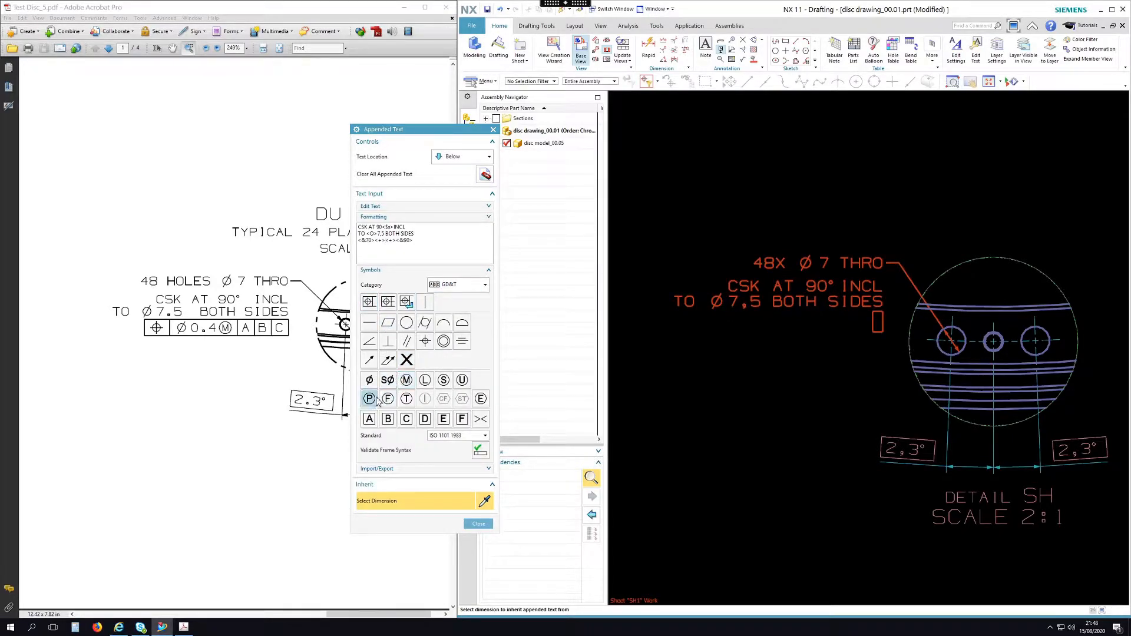
click(425, 341)
click(370, 381)
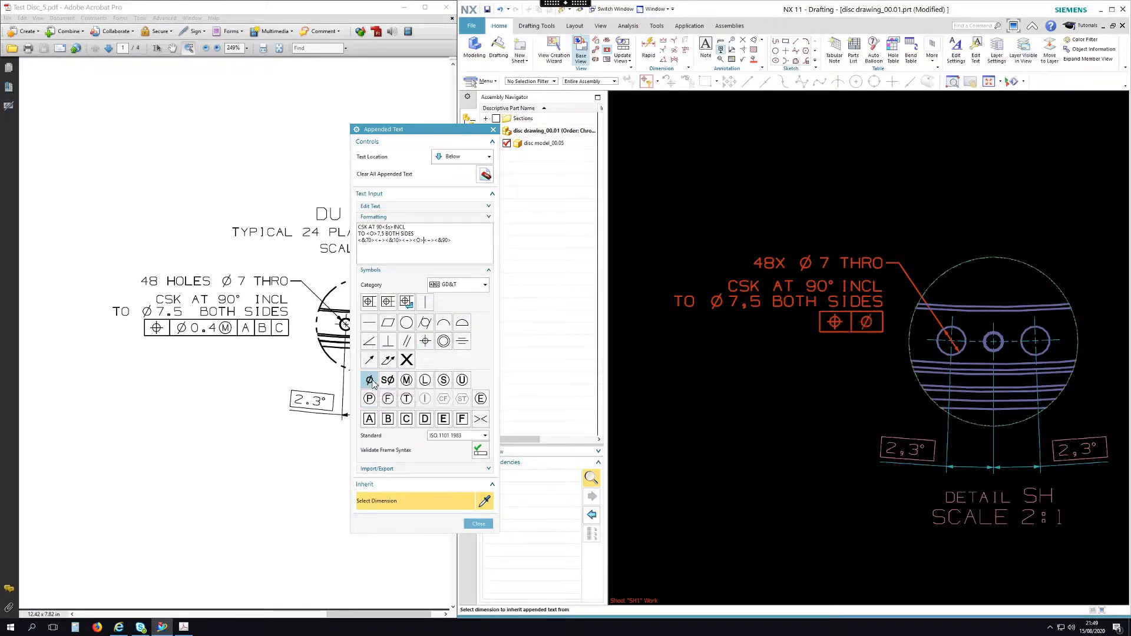
text(0,4)
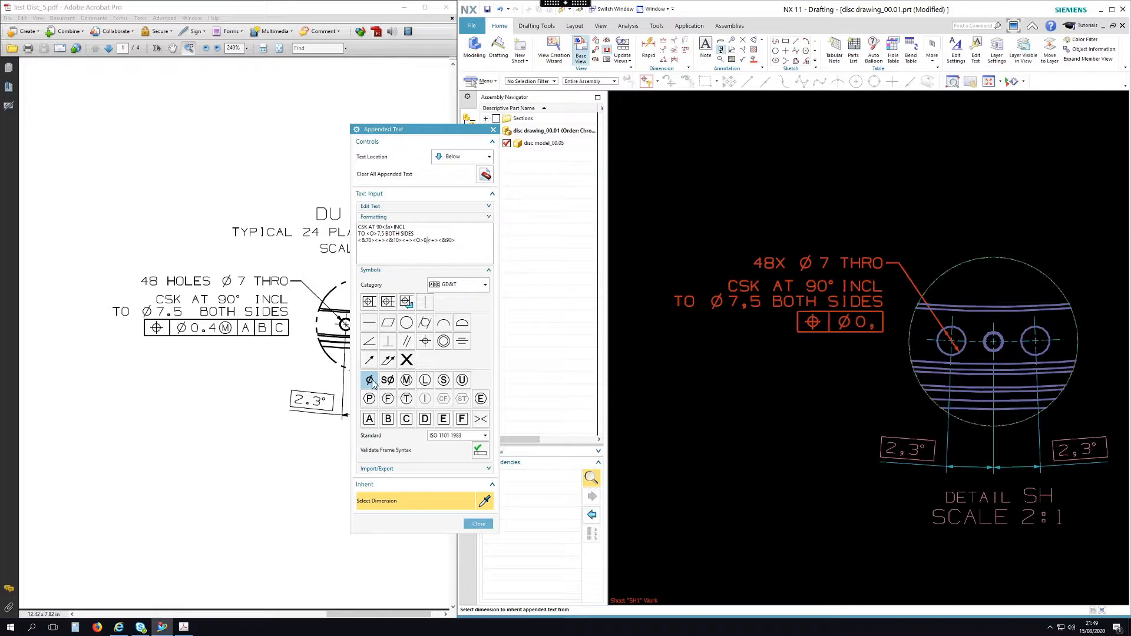
click(406, 380)
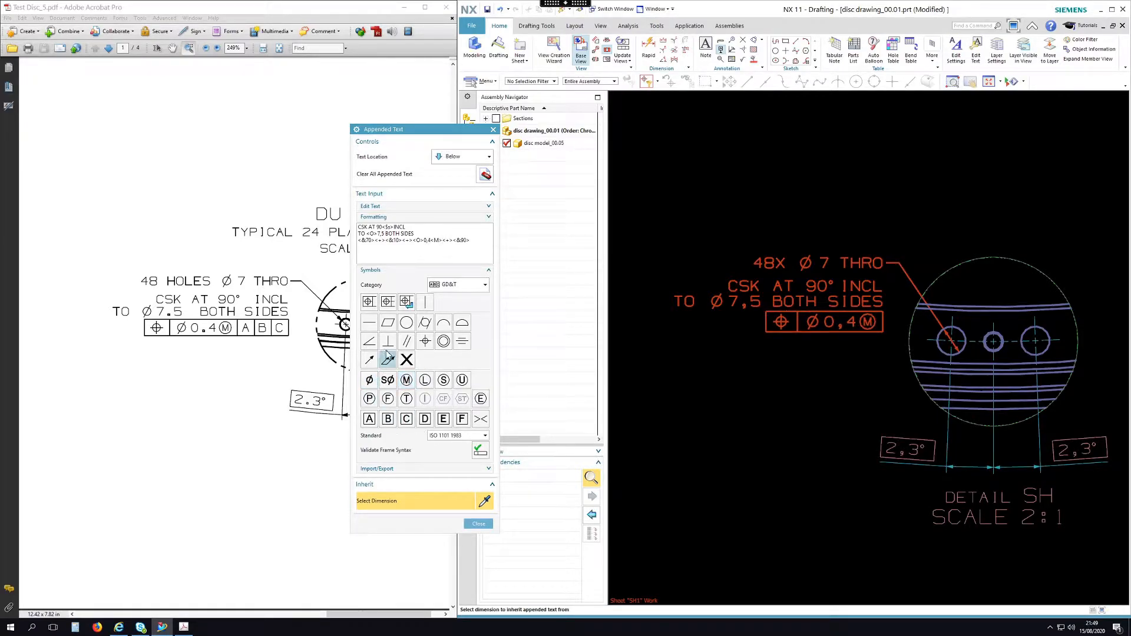
- Add datum compartments A, B and C to the position frame below the hole callout and finish editing the dimension
click(427, 303)
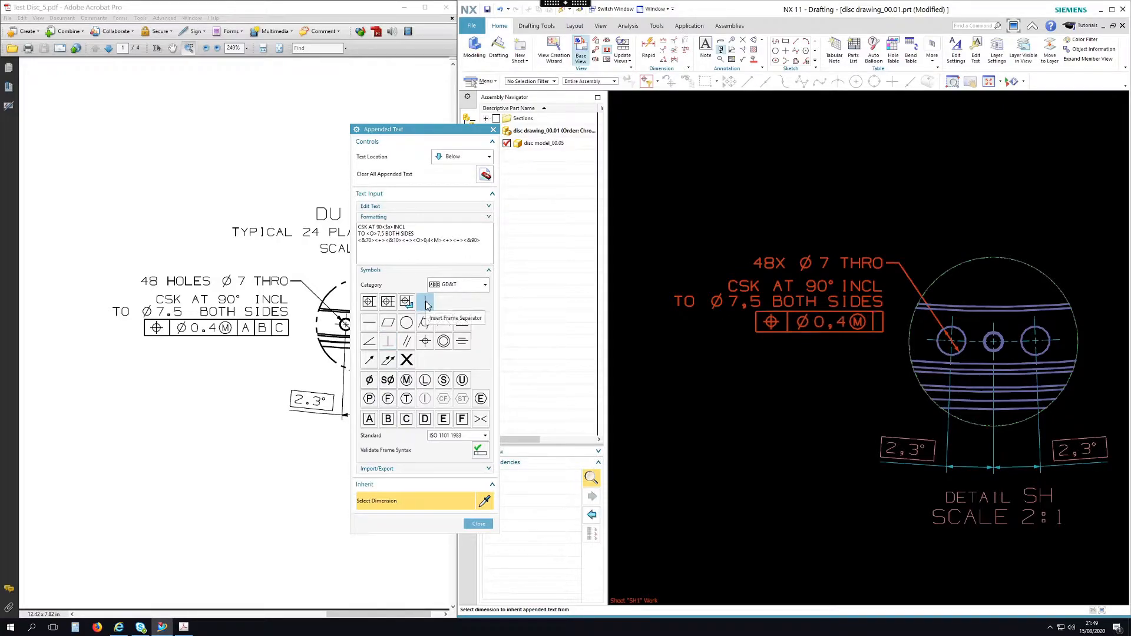
text(A)
click(427, 303)
text(B)
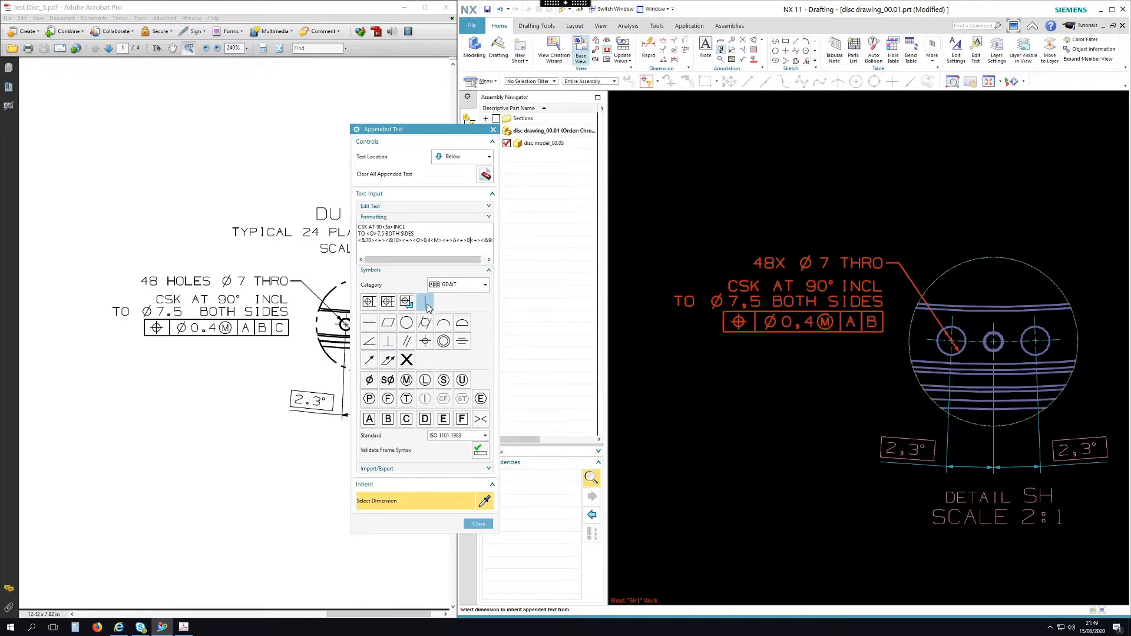
click(427, 303)
text(C)
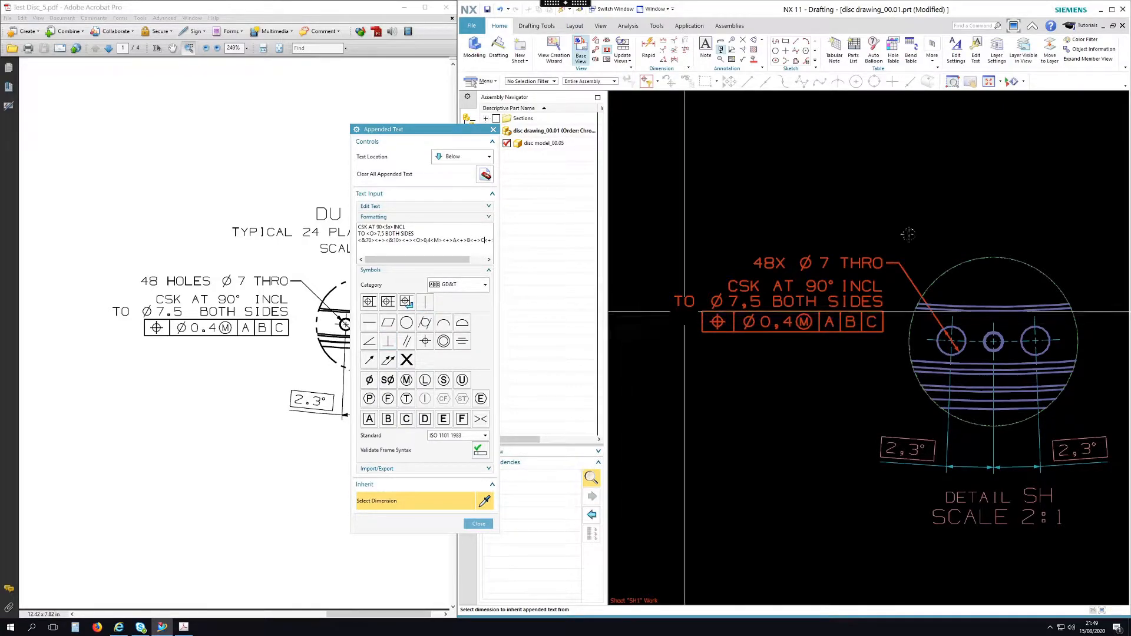
middle_click(957, 185)
middle_click(957, 185)
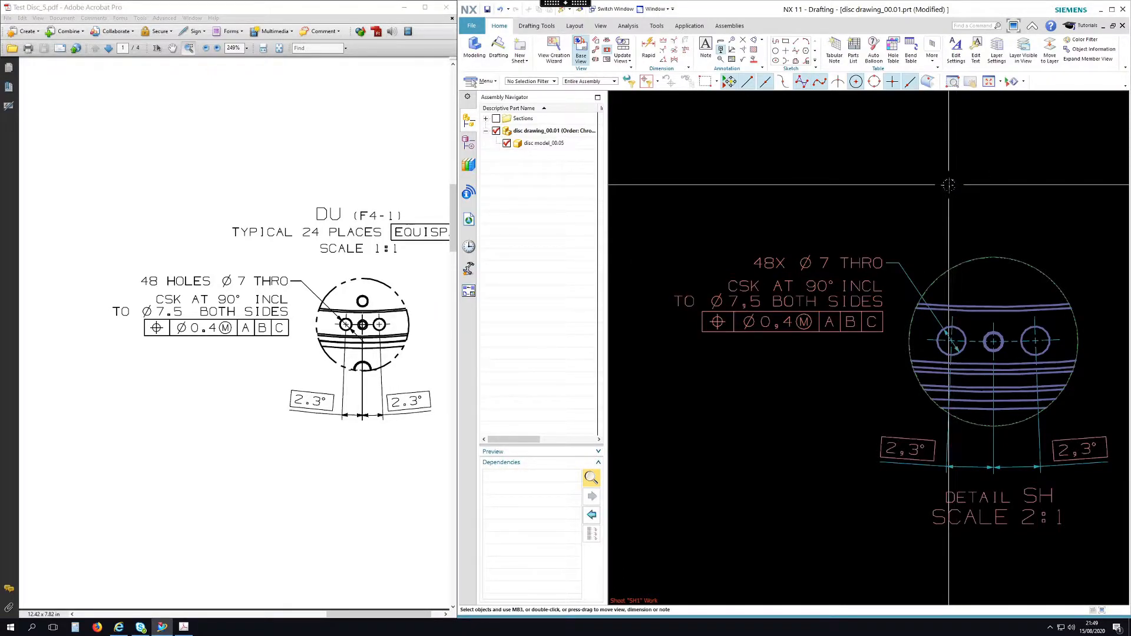
- Compare the whole drawing sheet with page 1 of the reference PDF and widen the drawing window
scroll(917, 206, down, 4)
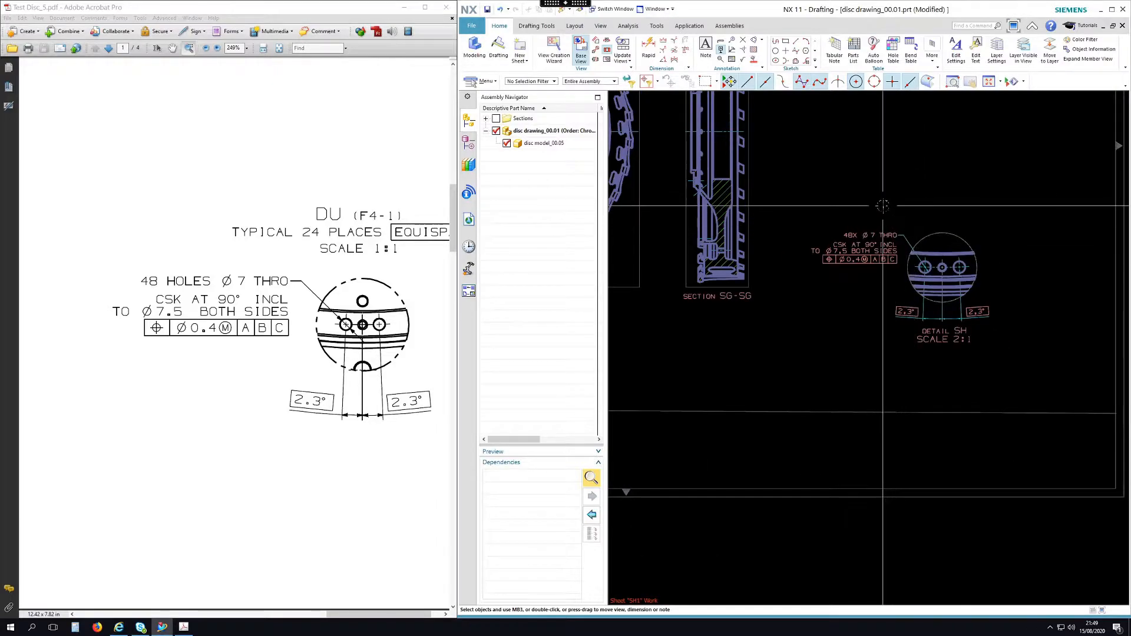
scroll(866, 202, up, 2)
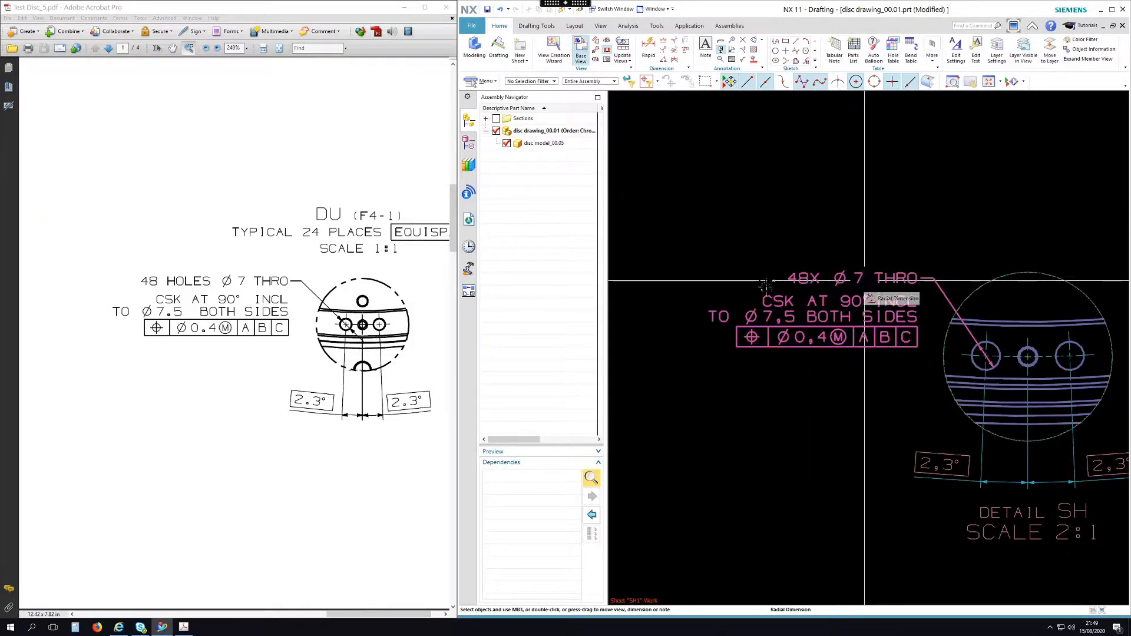
scroll(837, 330, down, 4)
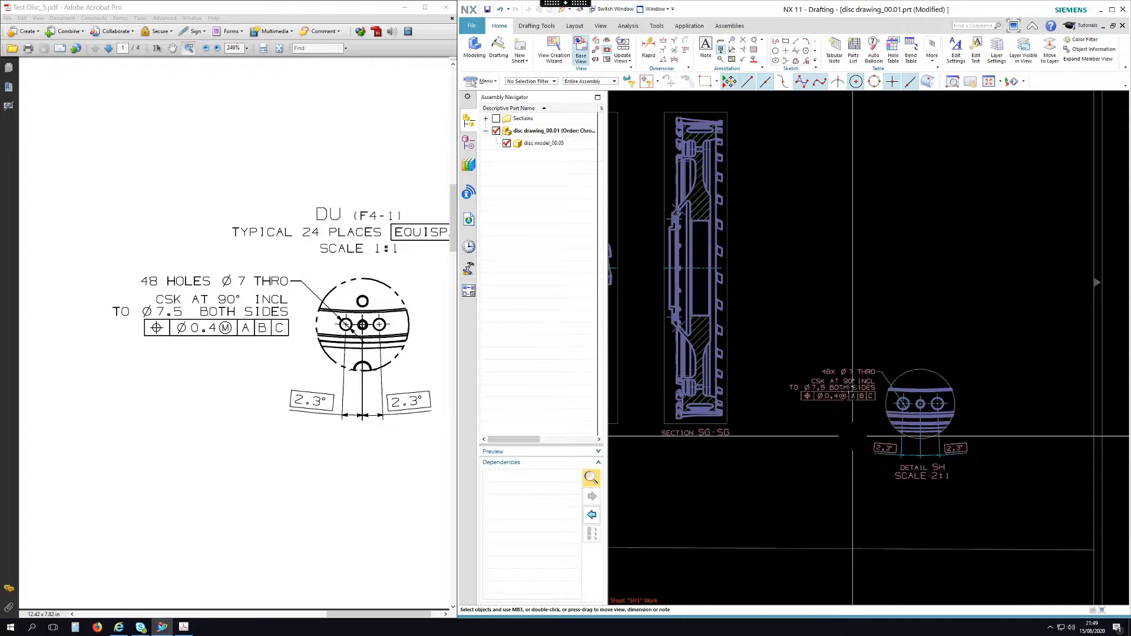
middle_drag(812, 302, 917, 303)
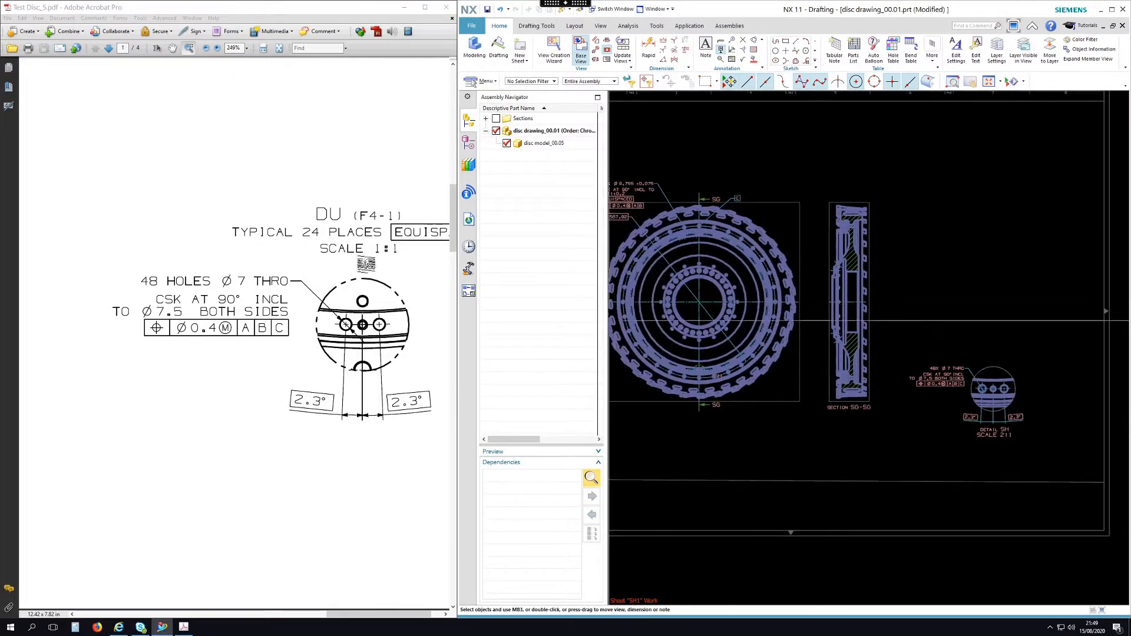
click(321, 9)
drag(341, 615, 263, 612)
scroll(354, 65, up, 5)
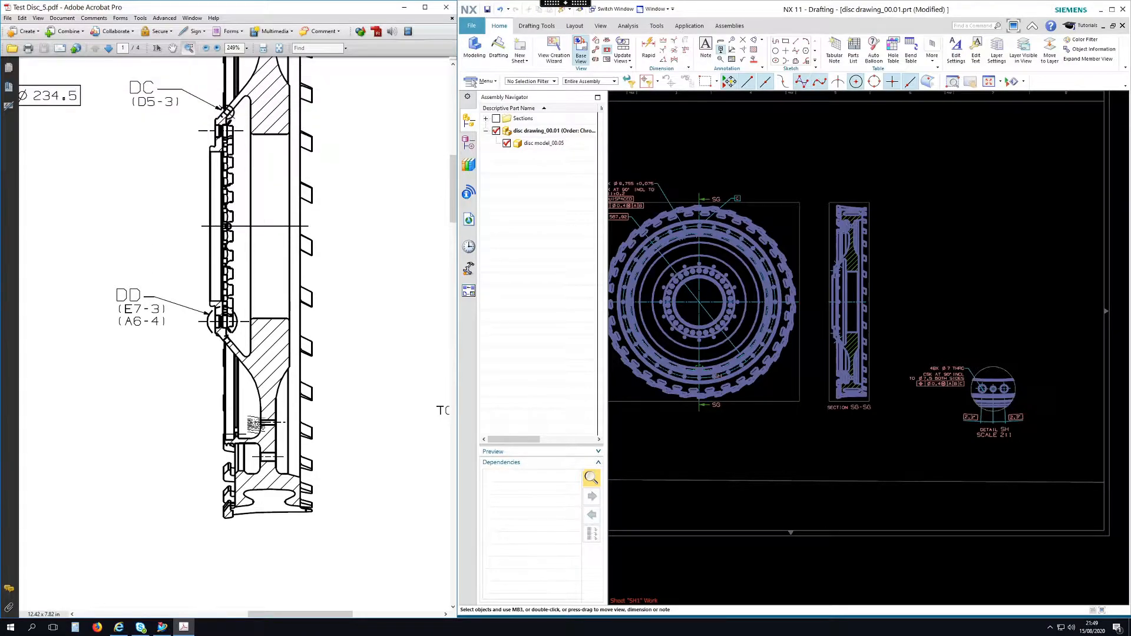
click(277, 48)
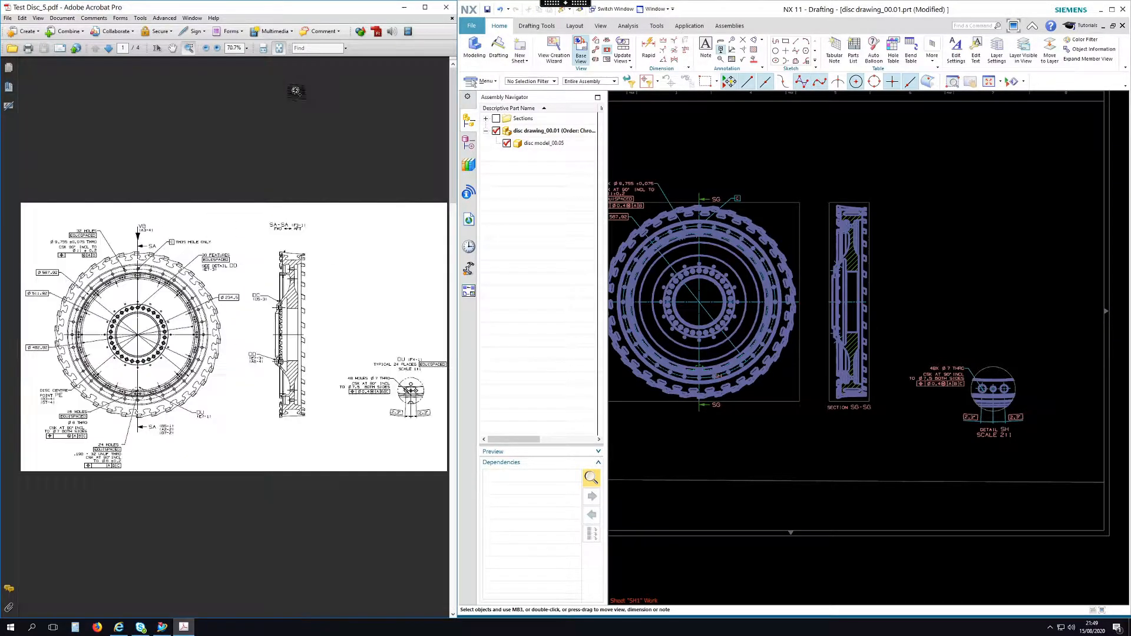
mouse_move(30, 230)
mouse_down()
mouse_move(156, 348)
mouse_move(337, 452)
mouse_up()
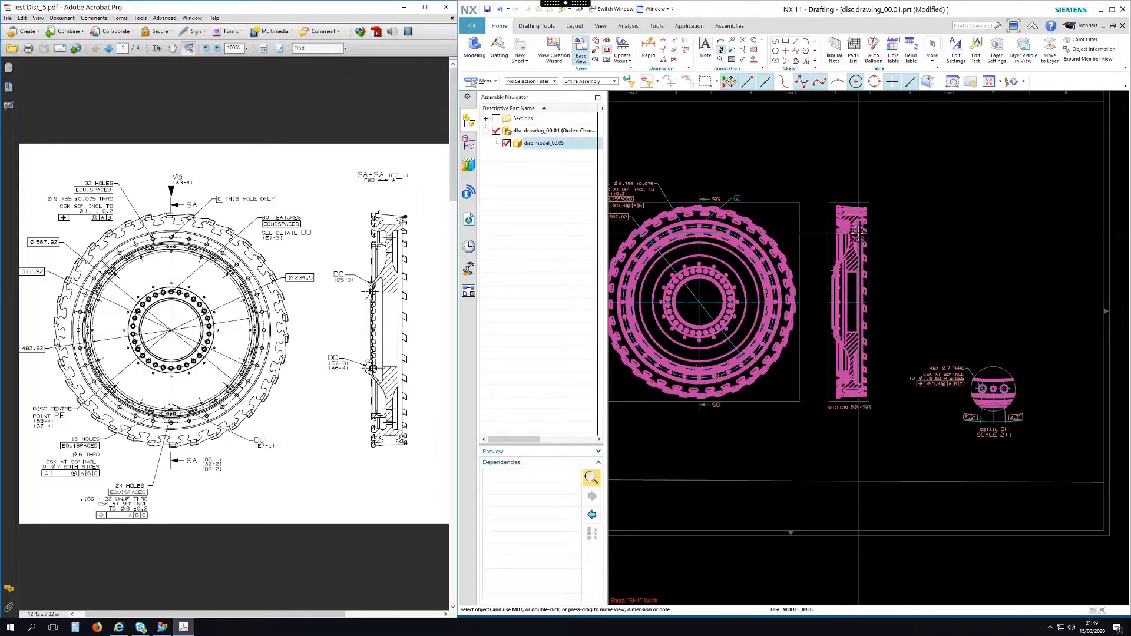
scroll(858, 242, down, 1)
drag(458, 312, 379, 312)
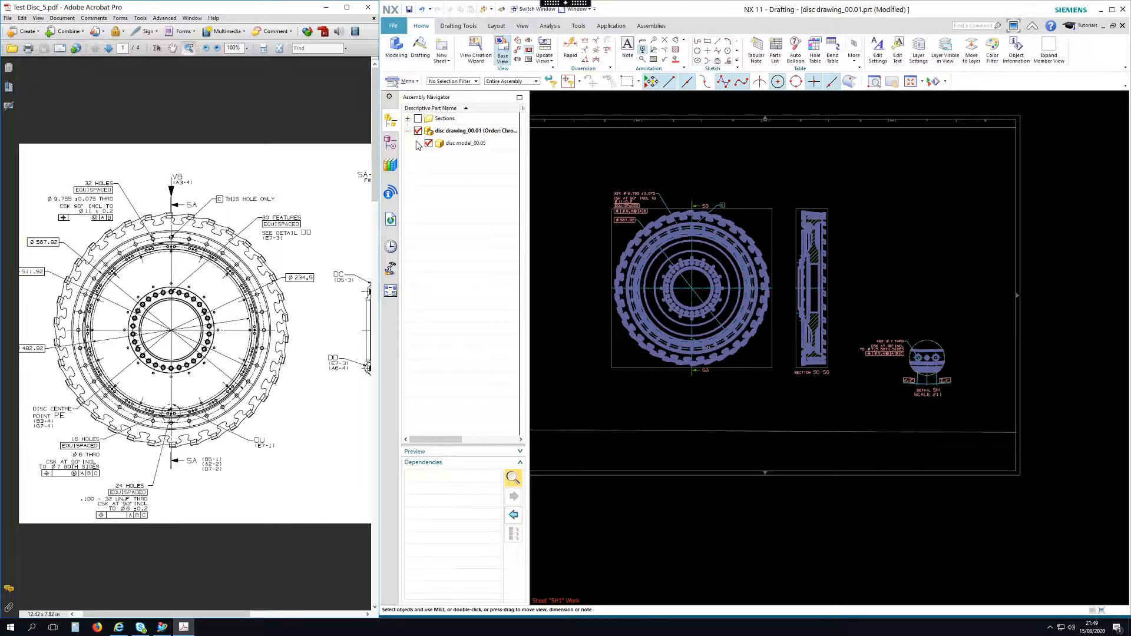
- Insert a second drawing sheet, SH2, at standard size A0 - 841 x 1189 and scale 1:1
click(397, 146)
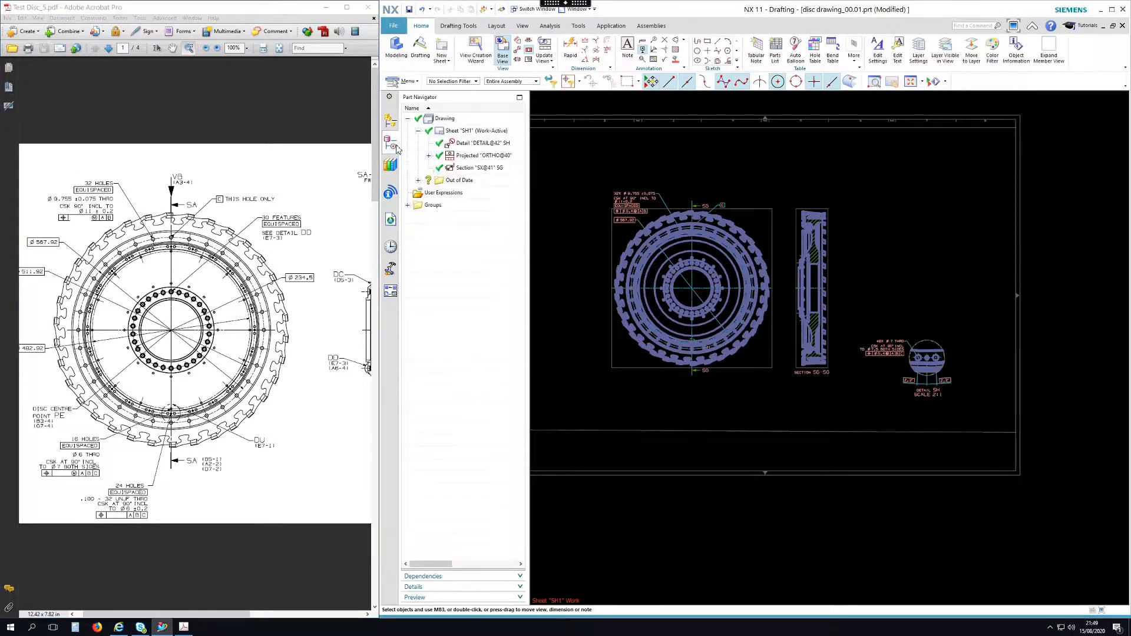
click(446, 119)
right_click(449, 122)
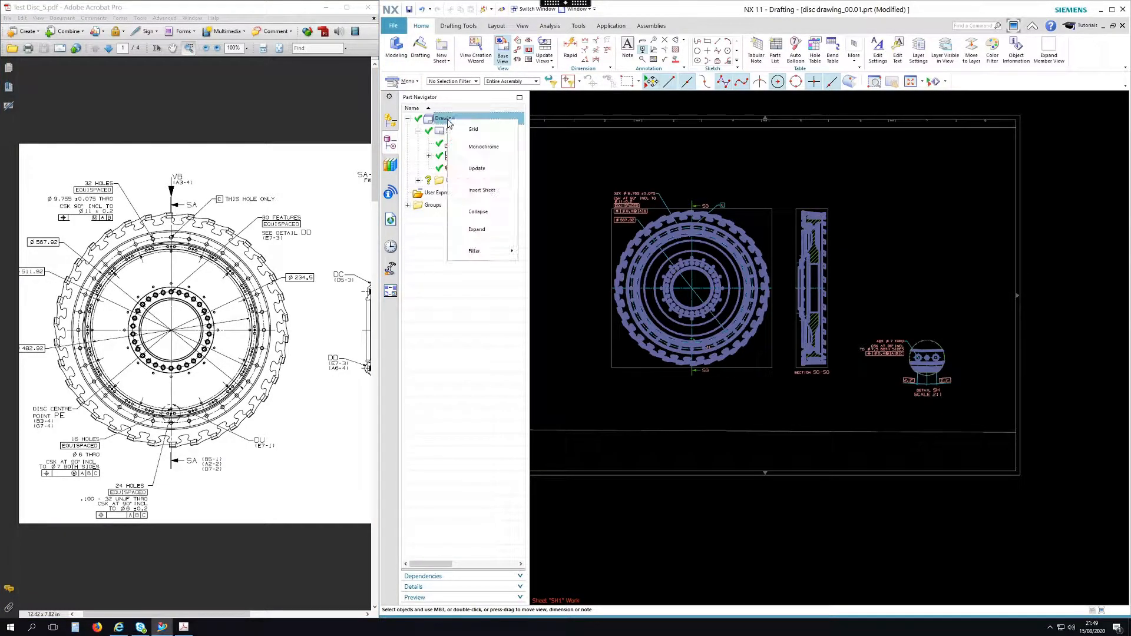
click(481, 191)
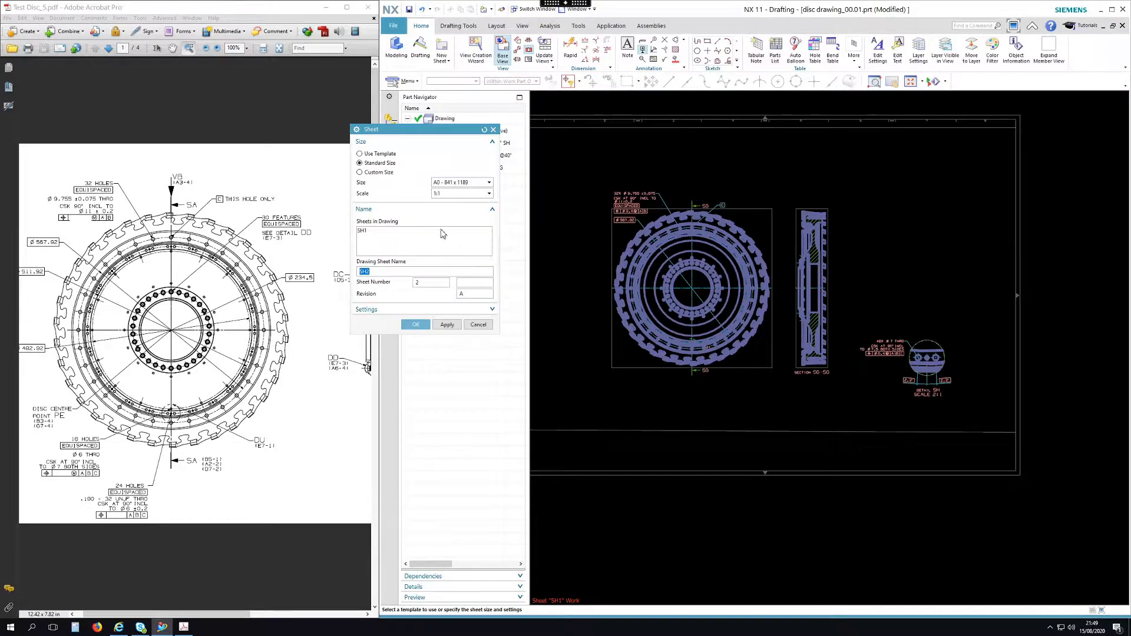
click(416, 325)
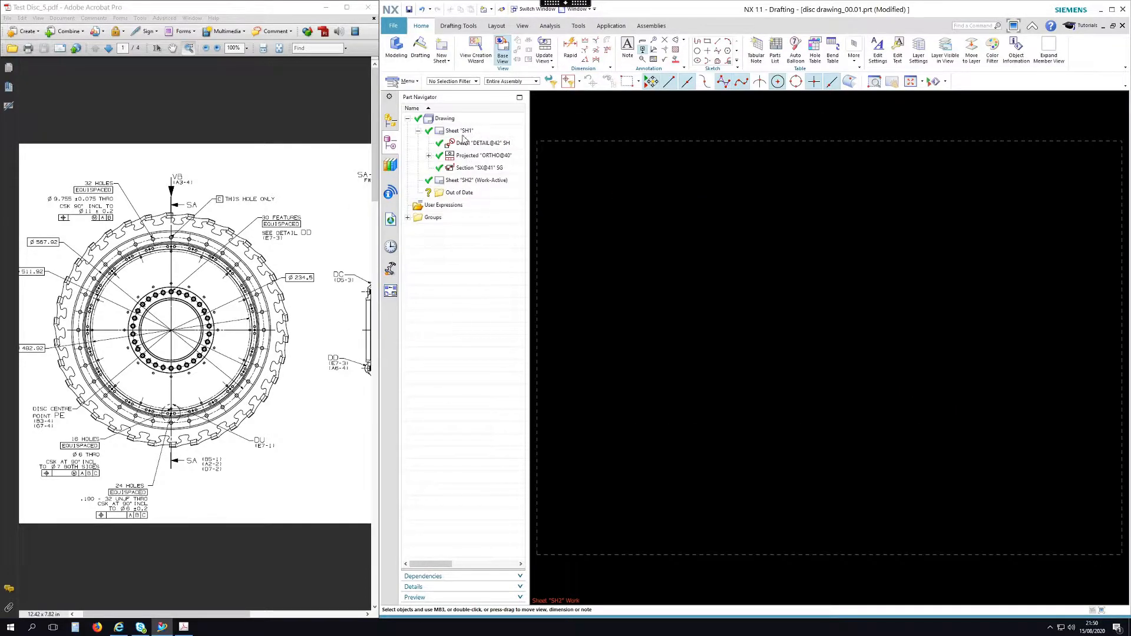
- Insert three more A0 drawing sheets at scale 1:1, named SH3, SH4 and SH5
right_click(458, 118)
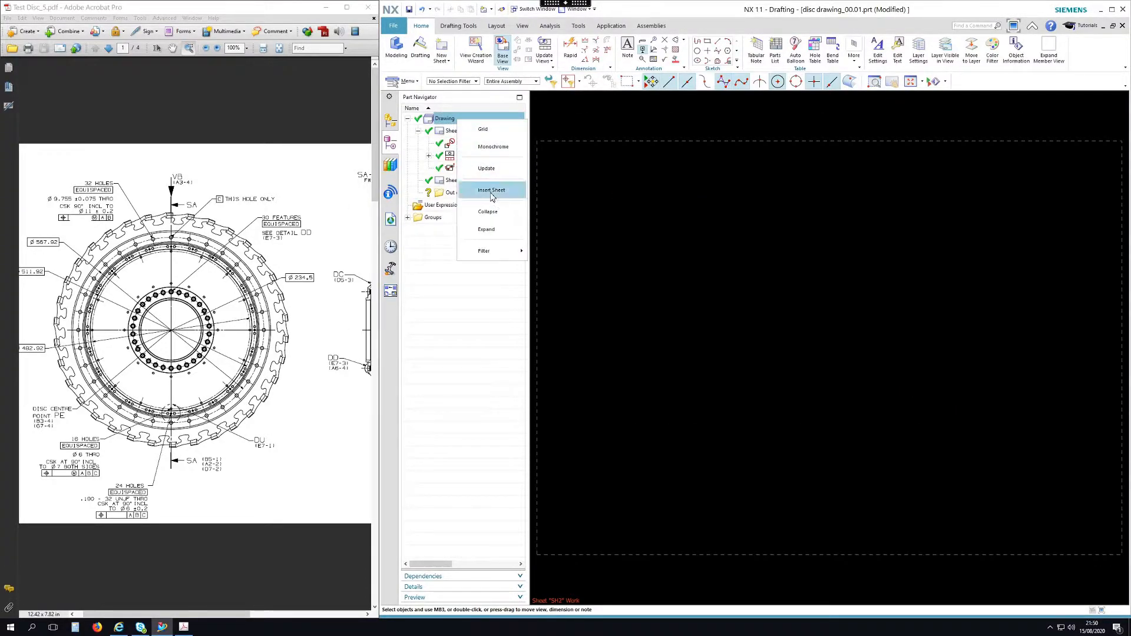
click(492, 190)
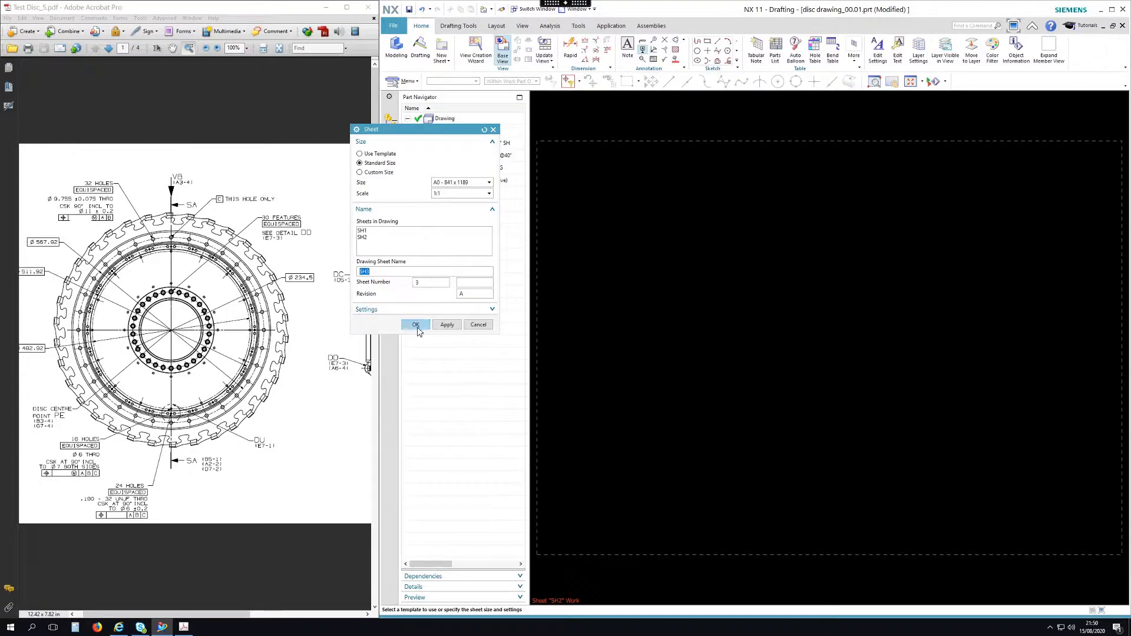
click(416, 326)
right_click(462, 119)
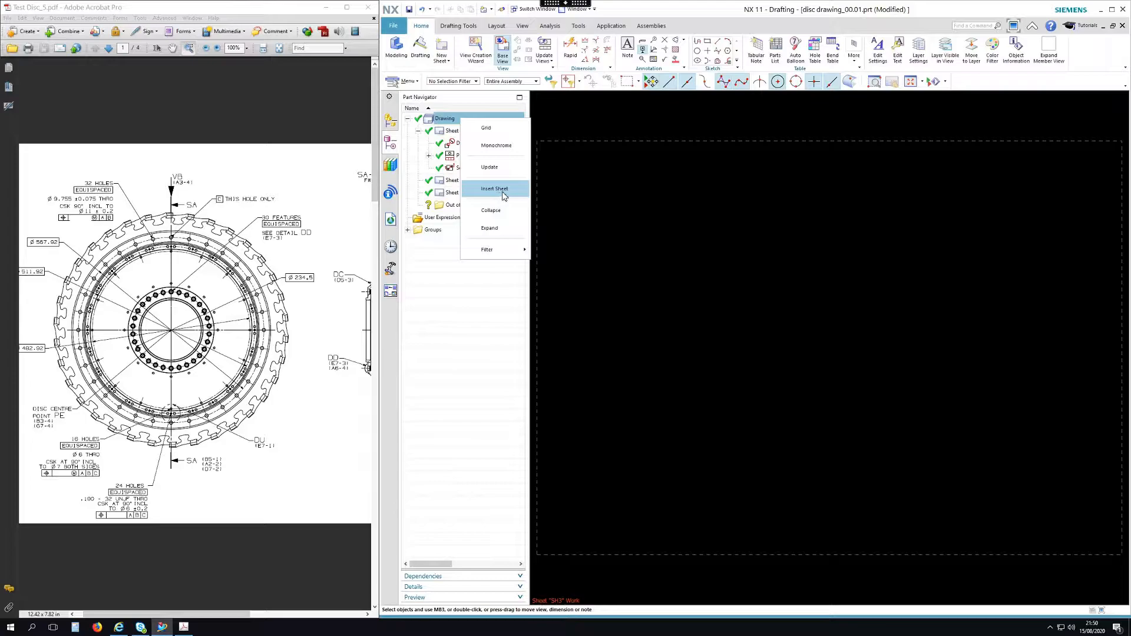
click(503, 193)
click(421, 326)
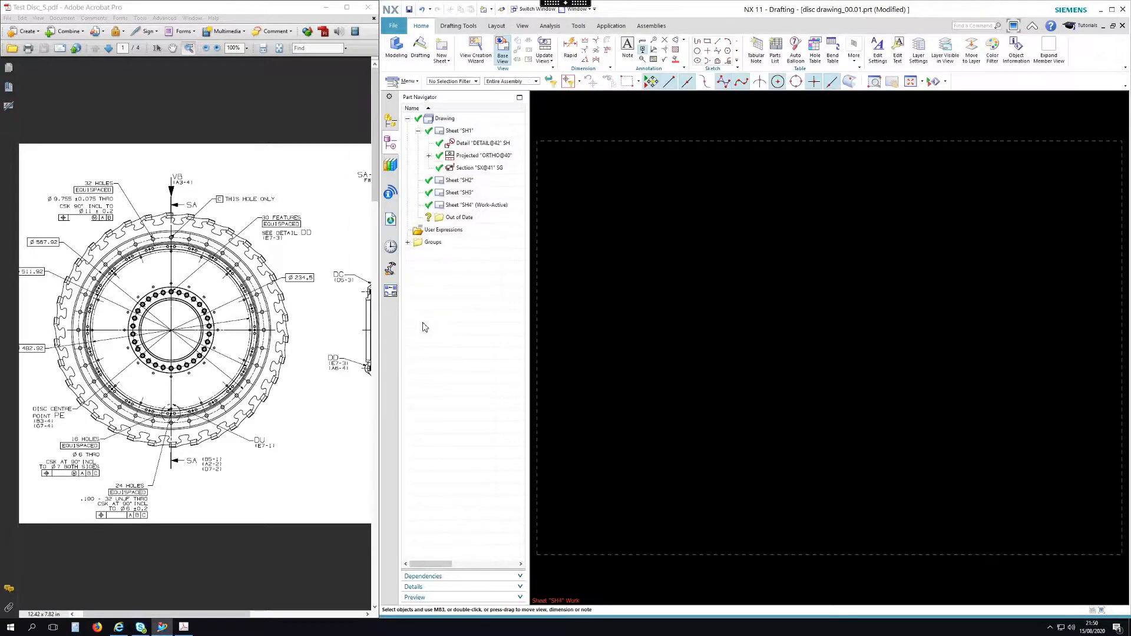
right_click(458, 120)
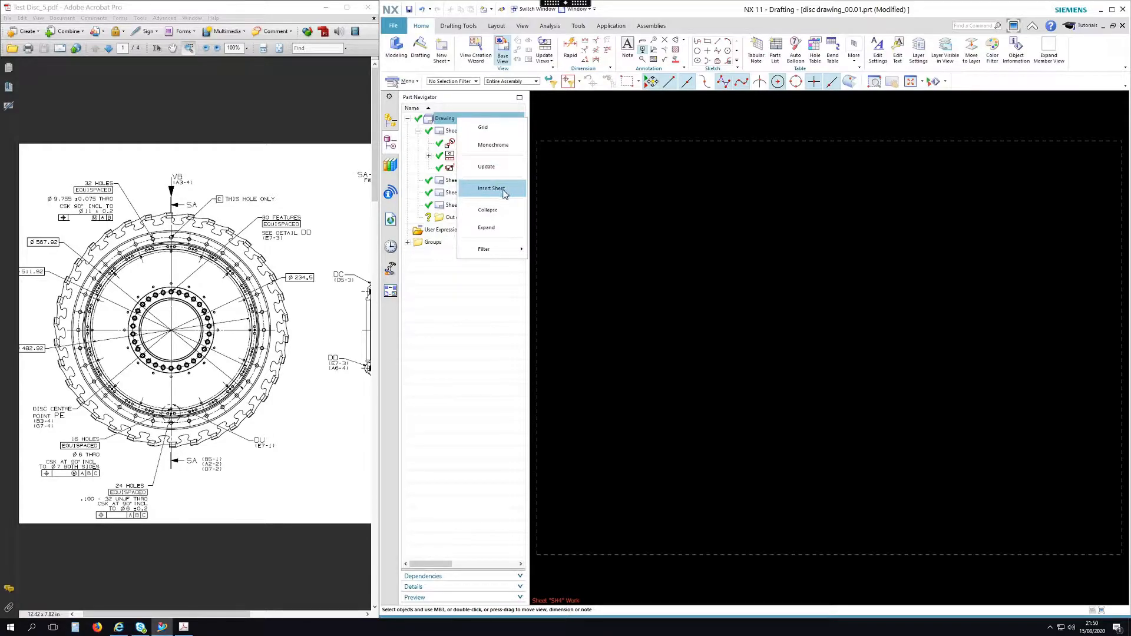
click(502, 190)
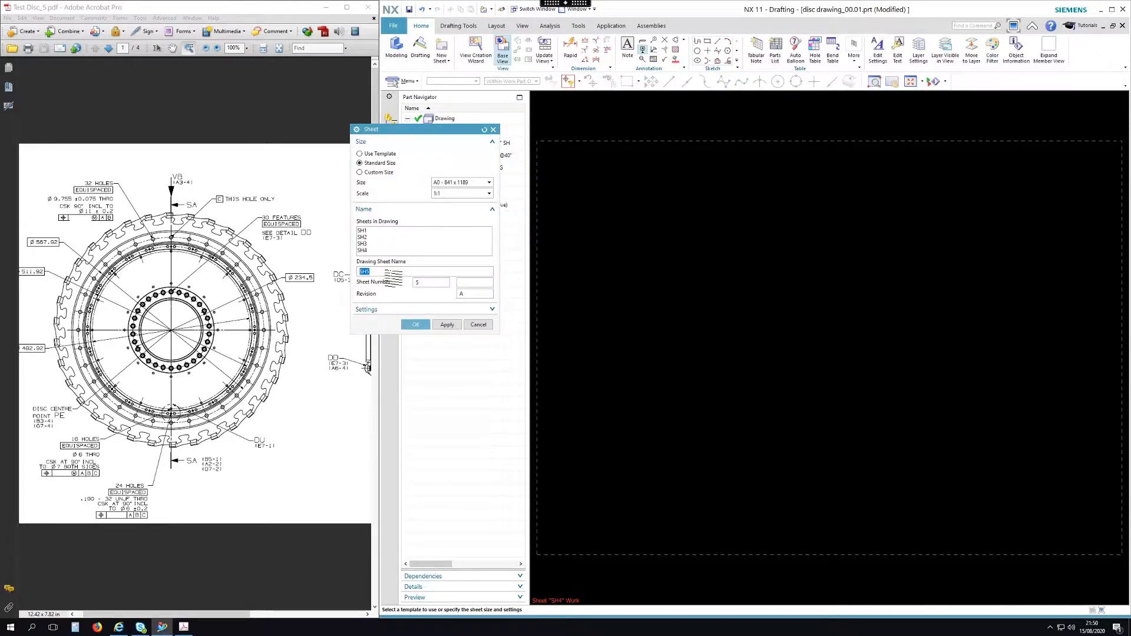
click(416, 326)
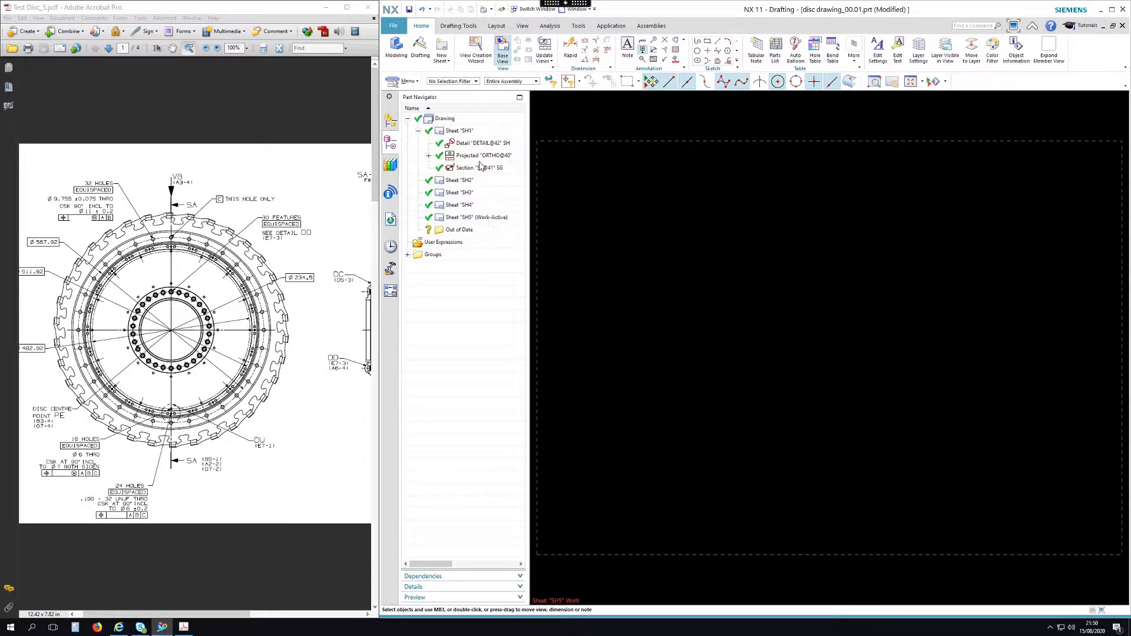
- Make sheet SH1 the active sheet again and save only the work part
double_click(460, 132)
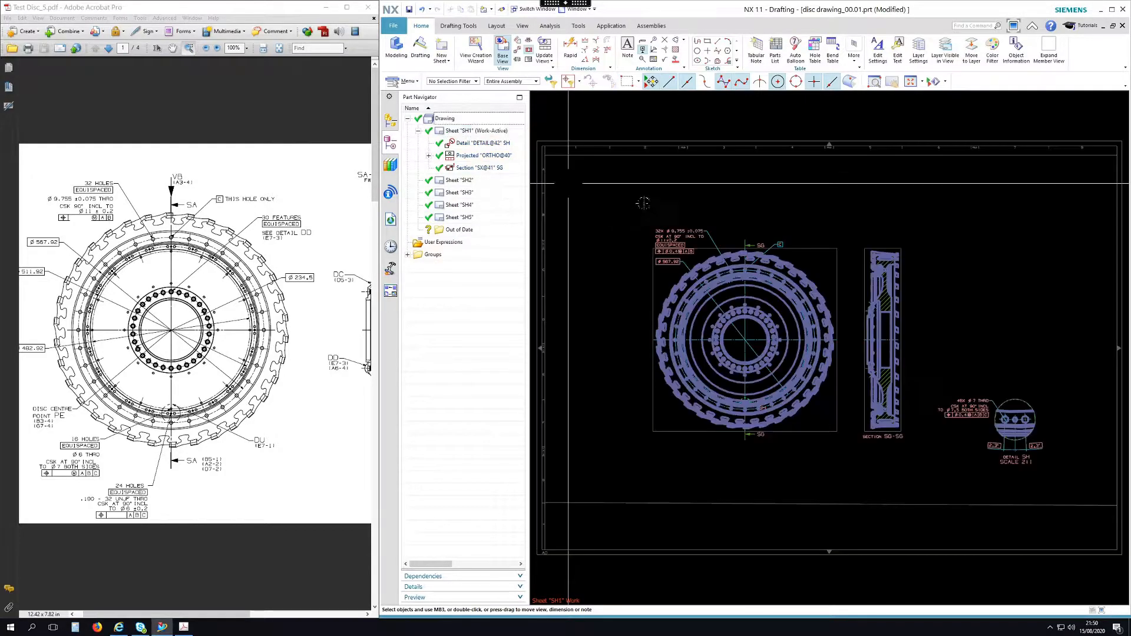
click(393, 25)
mouse_move(410, 86)
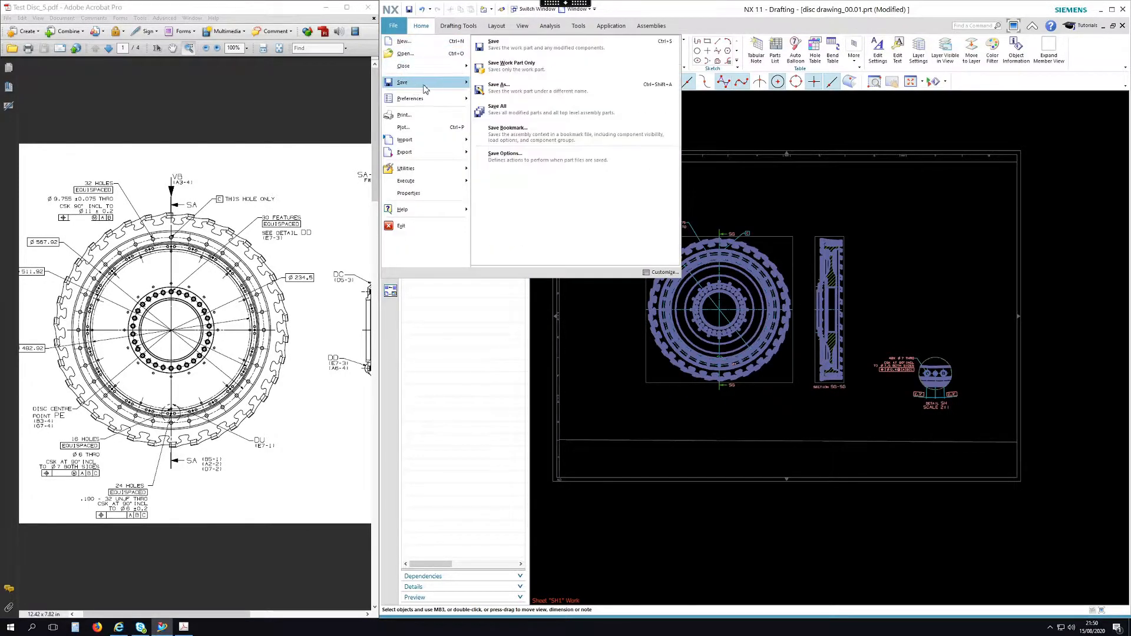
click(500, 66)
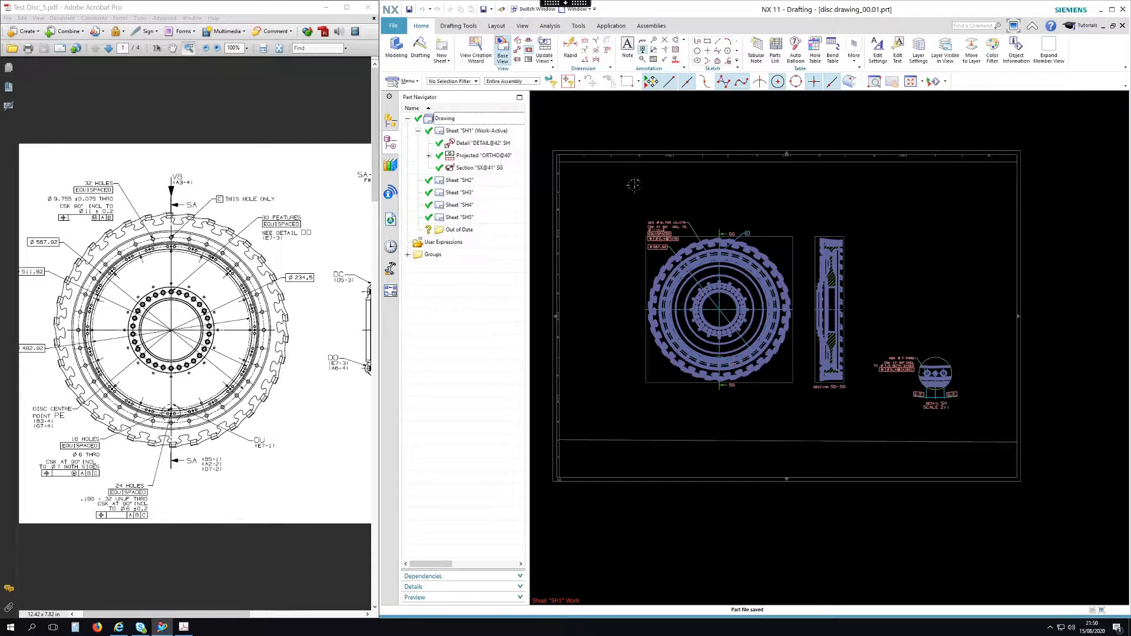
- Widen the reference PDF window and examine the repeat part section SA-SA on page 2
click(307, 9)
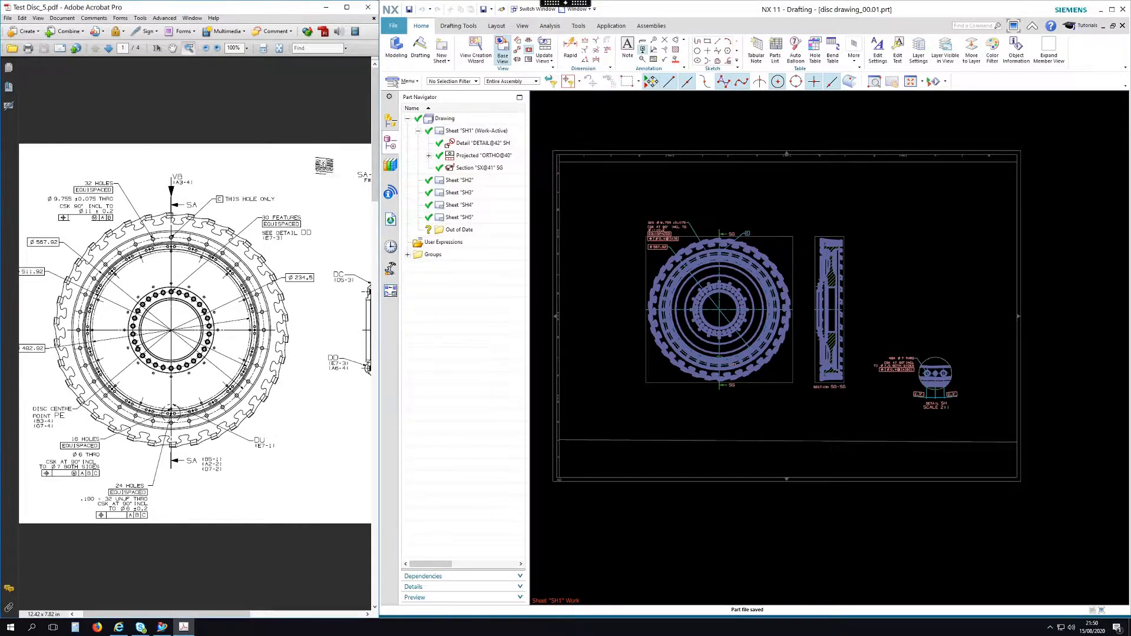
drag(378, 244, 535, 244)
scroll(284, 436, down, 5)
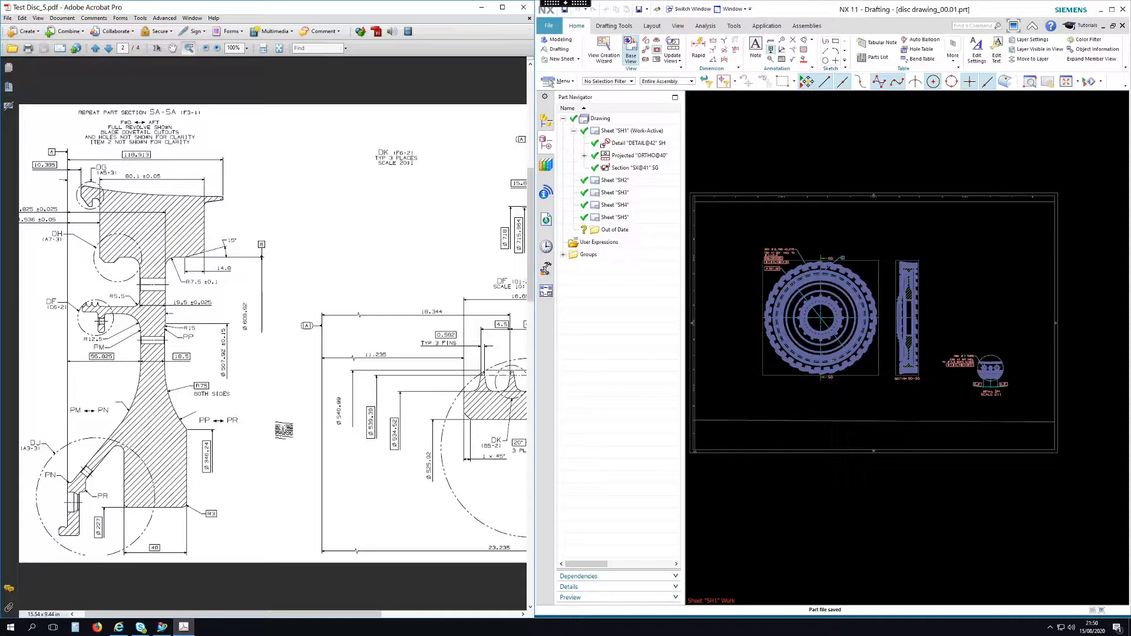
drag(343, 614, 307, 614)
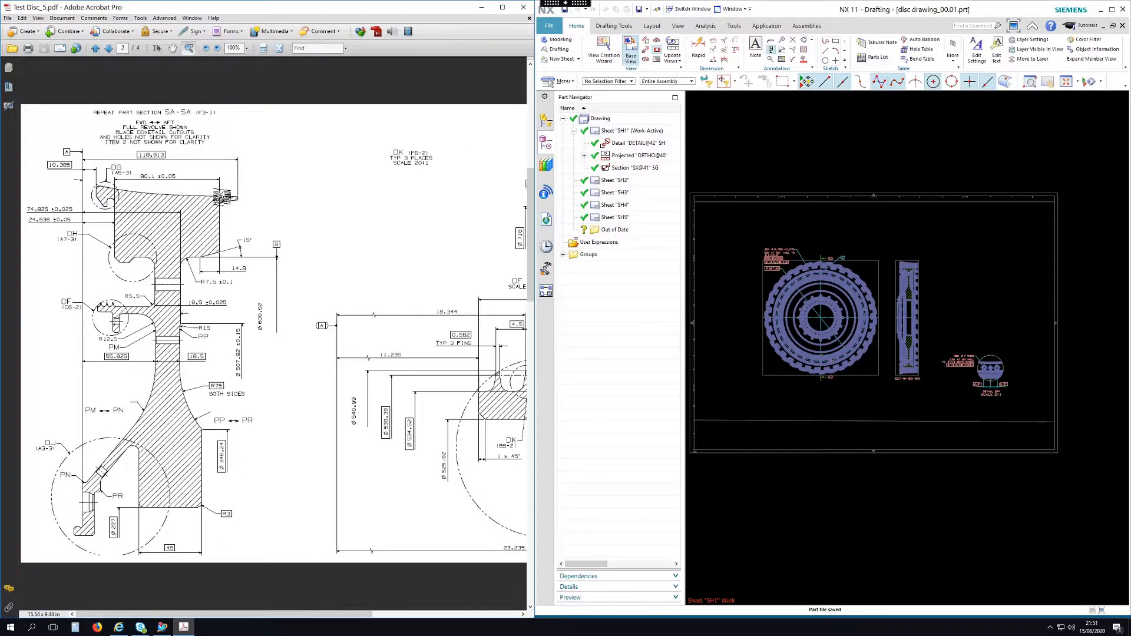
- Save the drawing part again and narrow the reference PDF window around the part section SA-SA
scroll(820, 268, up, 8)
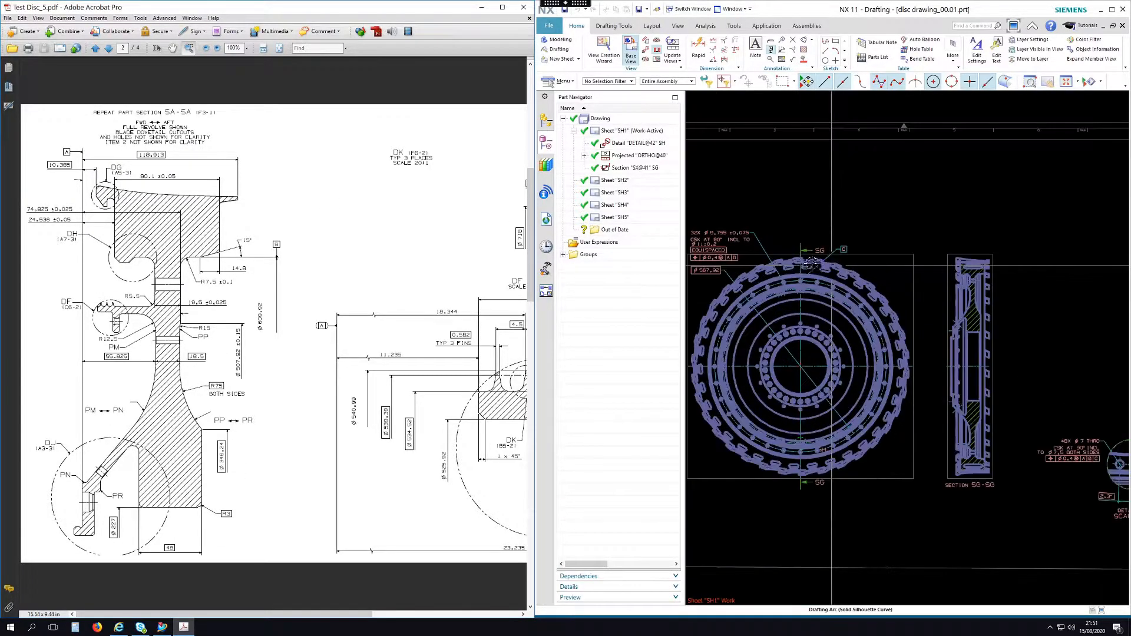
key(ctrl+s)
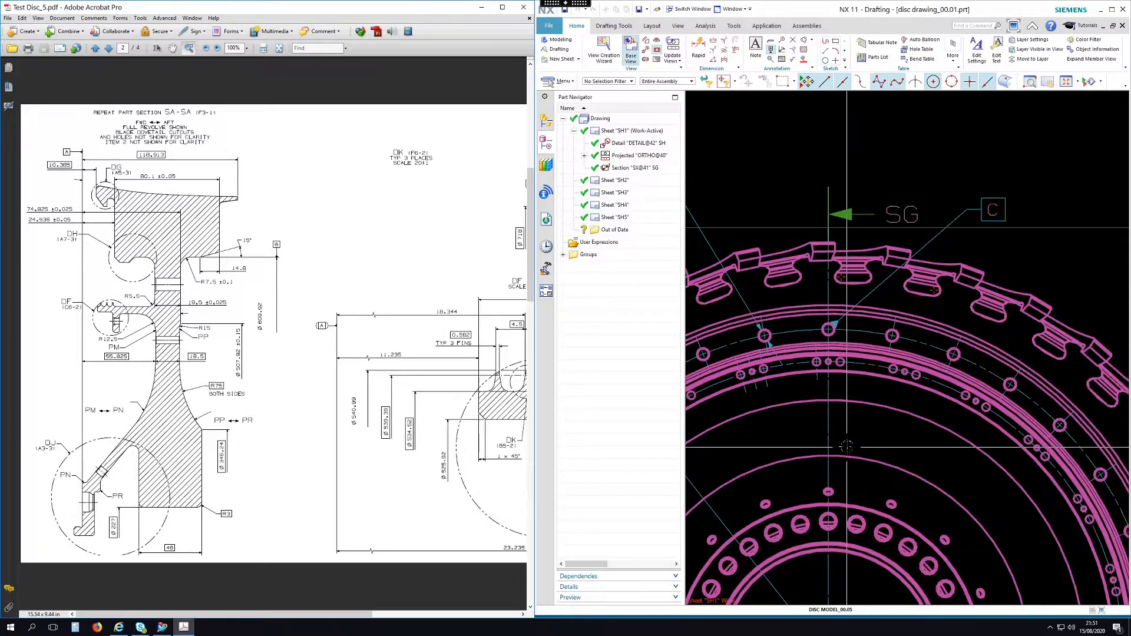
key(ctrl+s)
scroll(797, 195, down, 3)
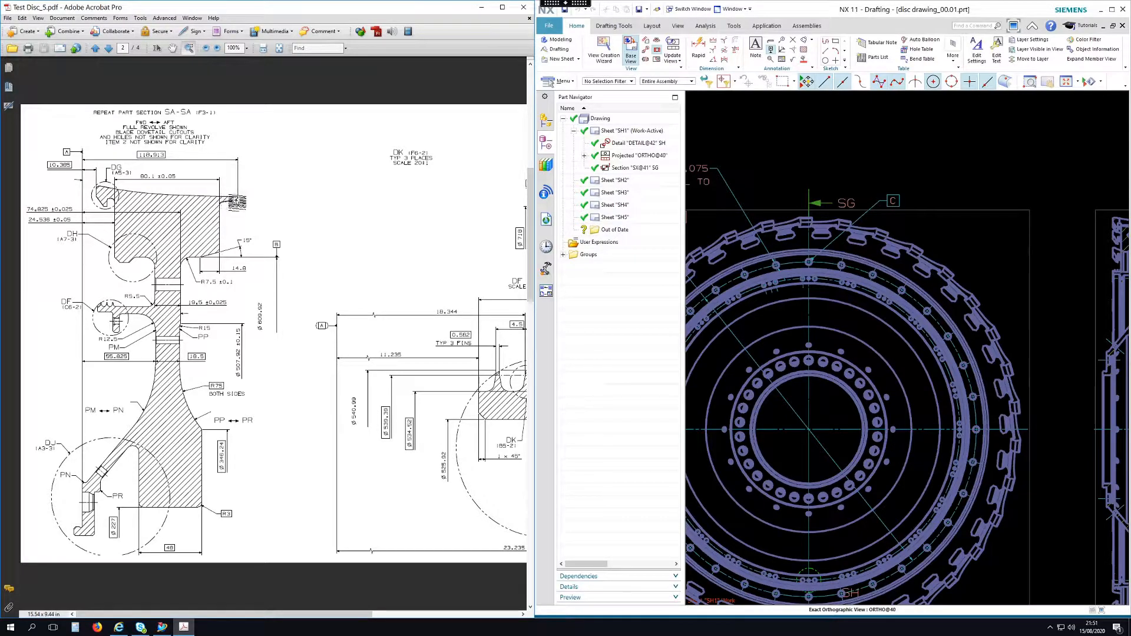
drag(535, 329, 410, 329)
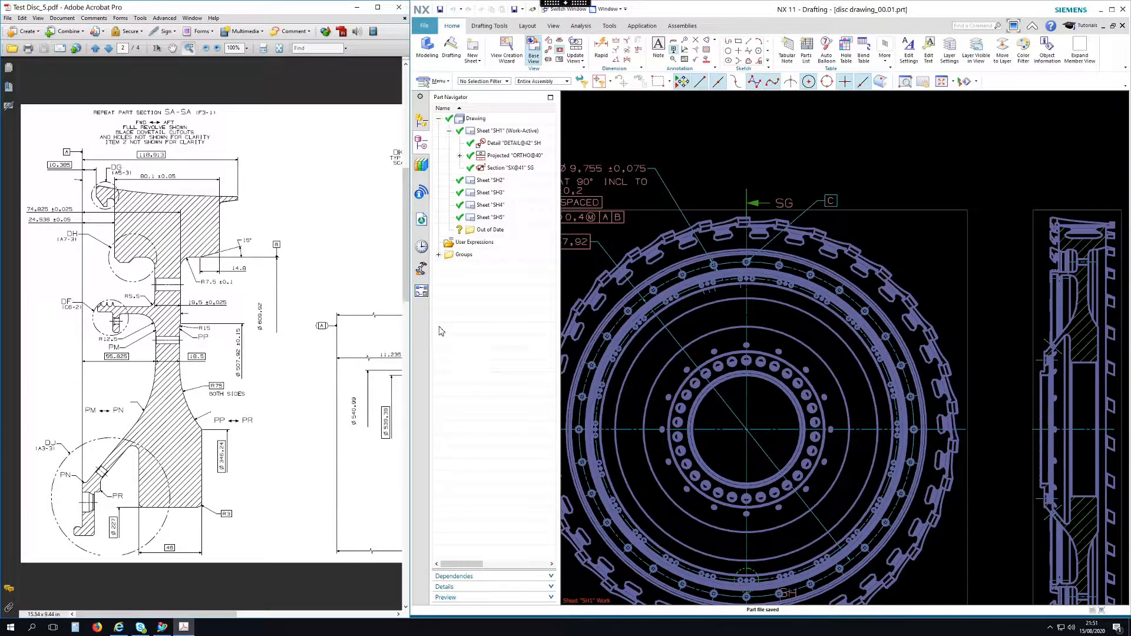
drag(410, 334, 344, 334)
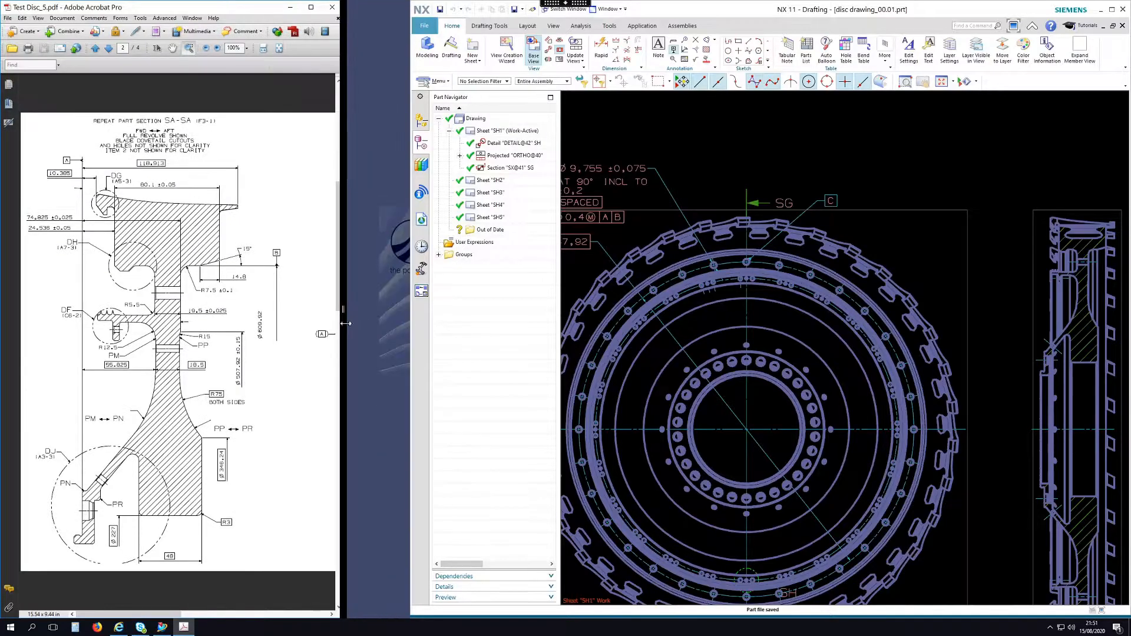
- Hide the SG section line, the main centrelines and both SG labels on the disc's front view
scroll(667, 152, down, 1)
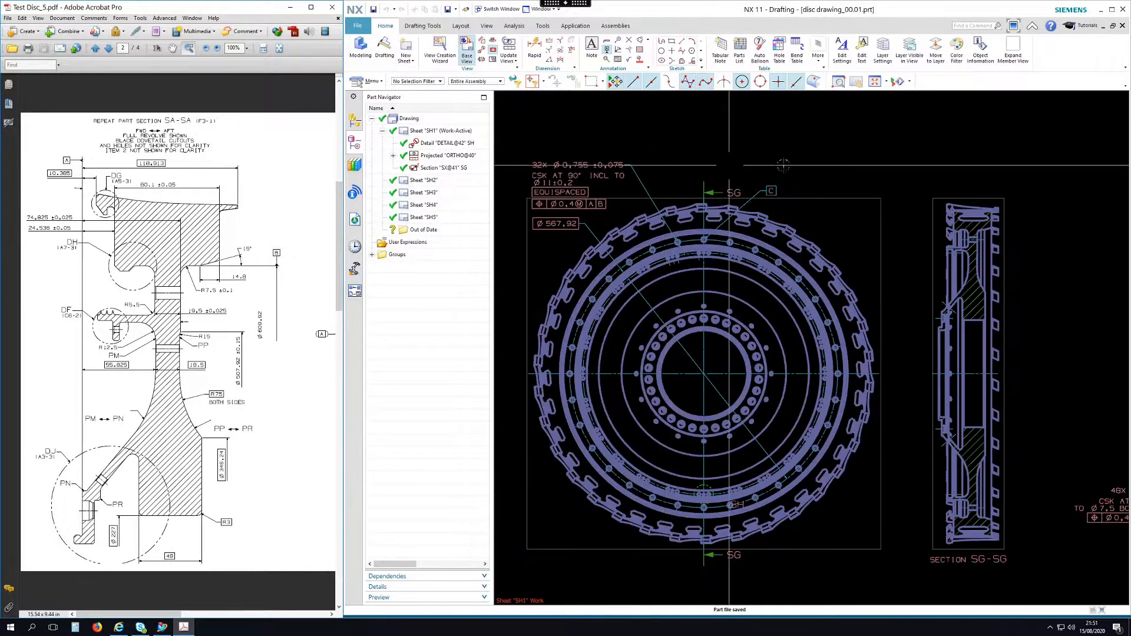
scroll(913, 174, down, 1)
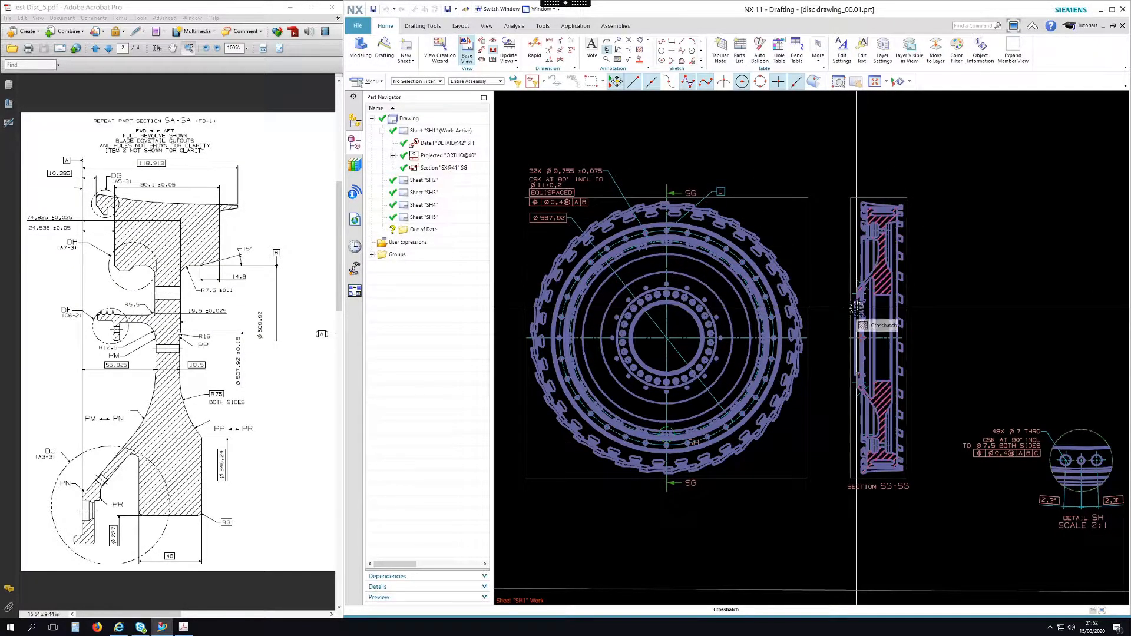
right_click(675, 195)
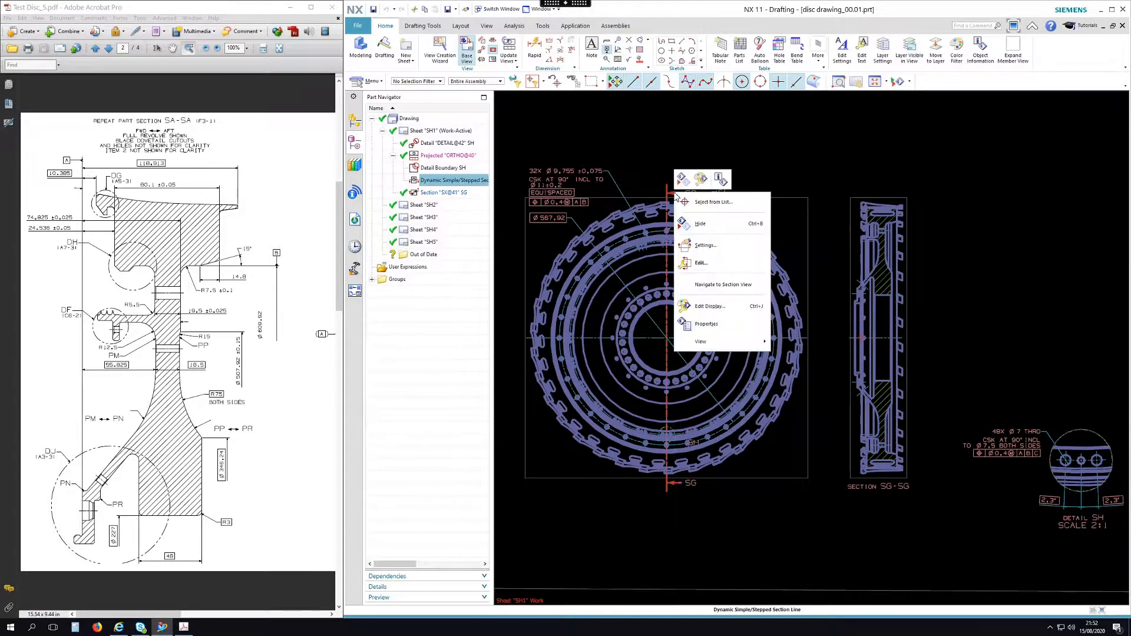
click(707, 223)
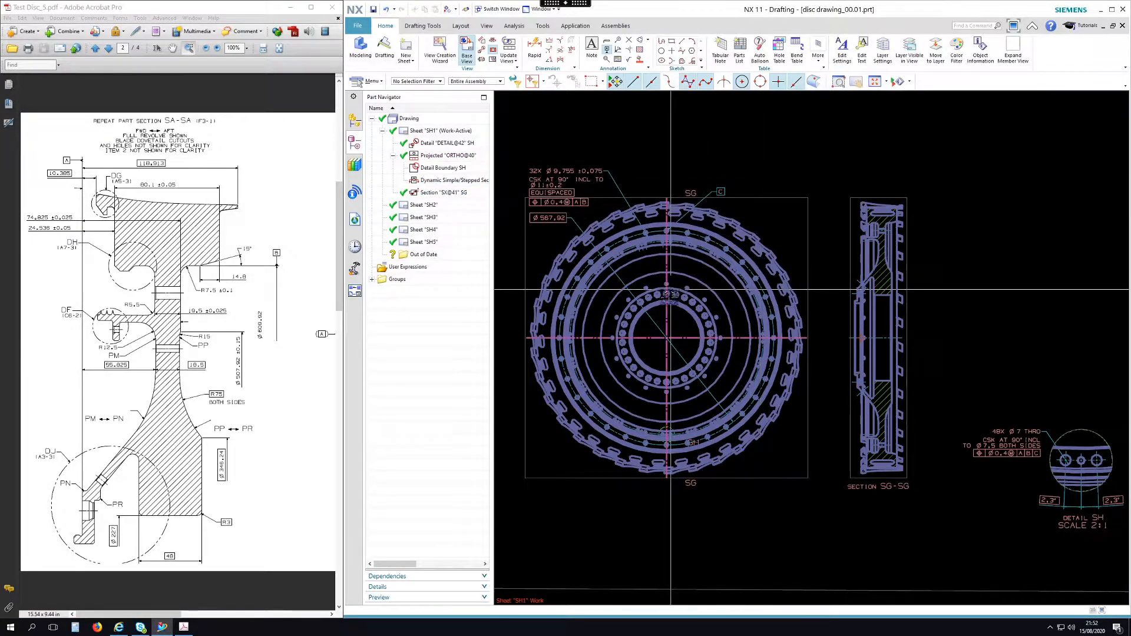
right_click(669, 298)
click(700, 327)
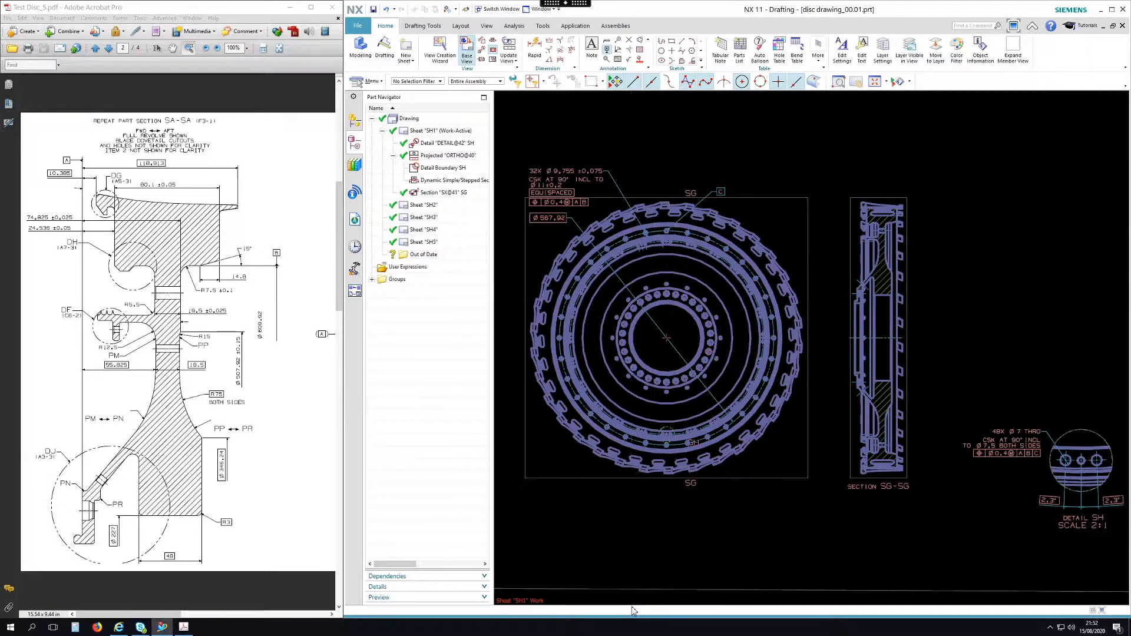
right_click(695, 198)
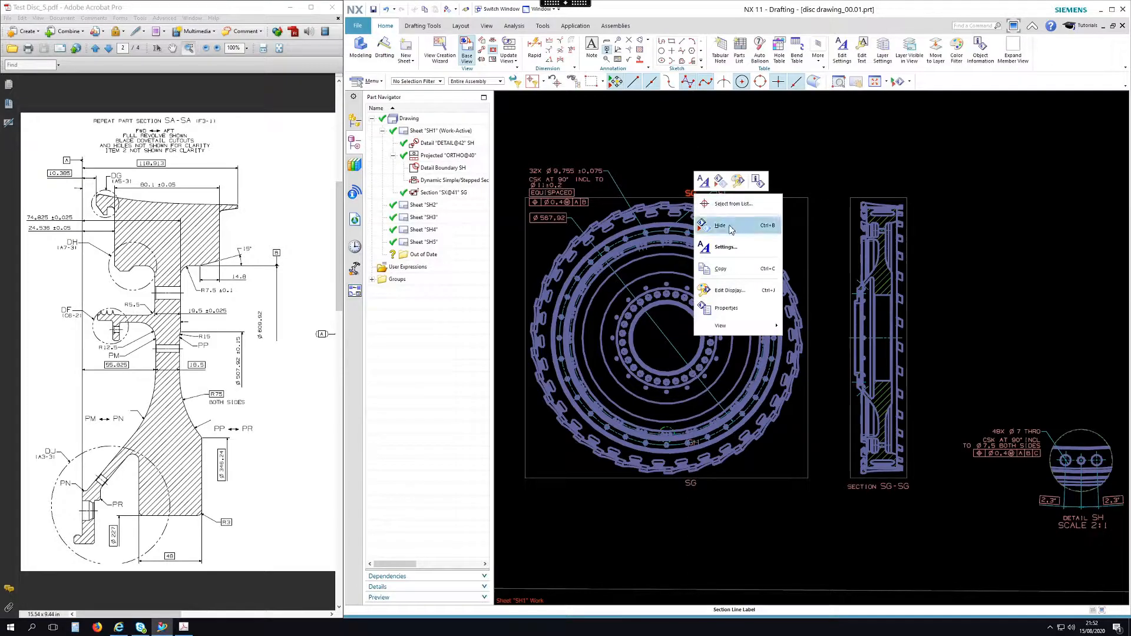
right_click(689, 487)
click(716, 377)
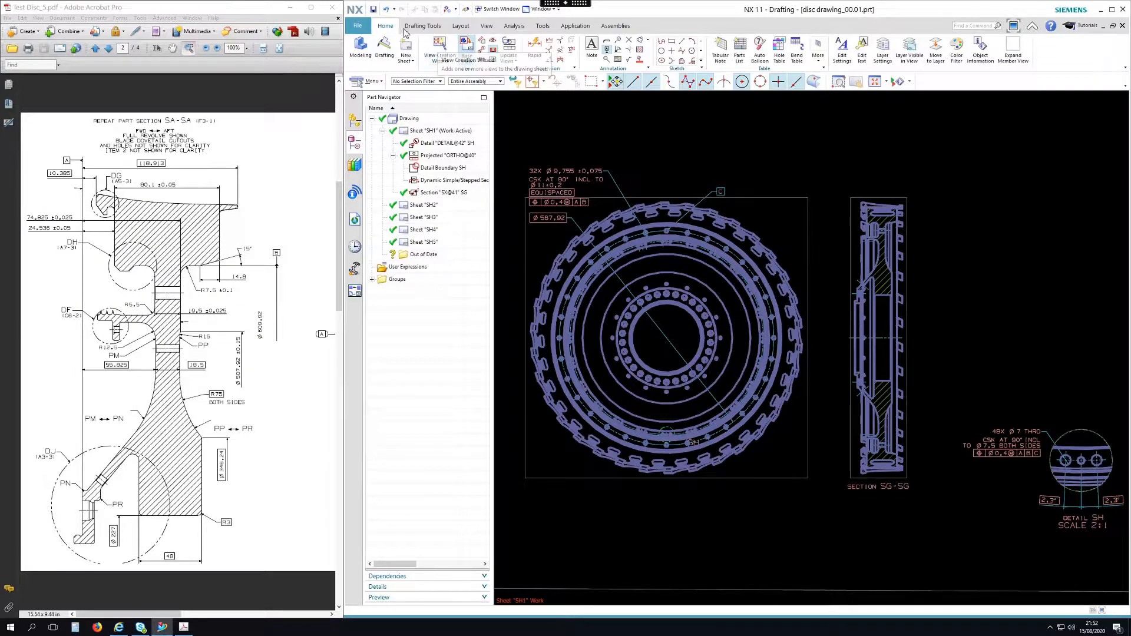
- Create a dynamic simple/stepped section view cut vertically through the disc centre and place it beside section SG-SG
click(494, 52)
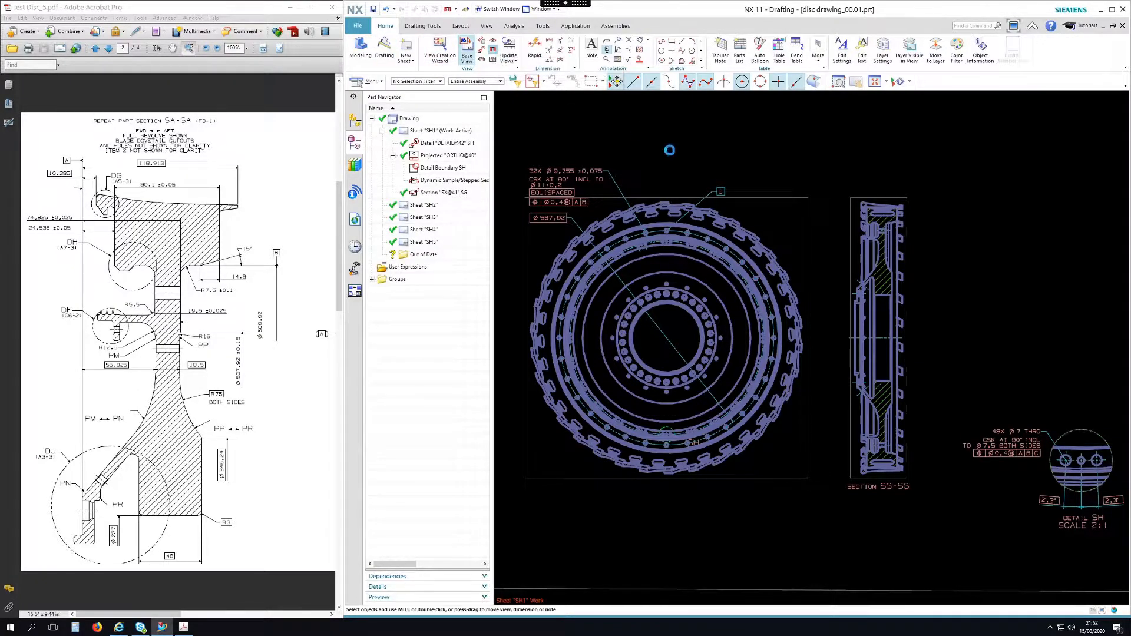
click(693, 312)
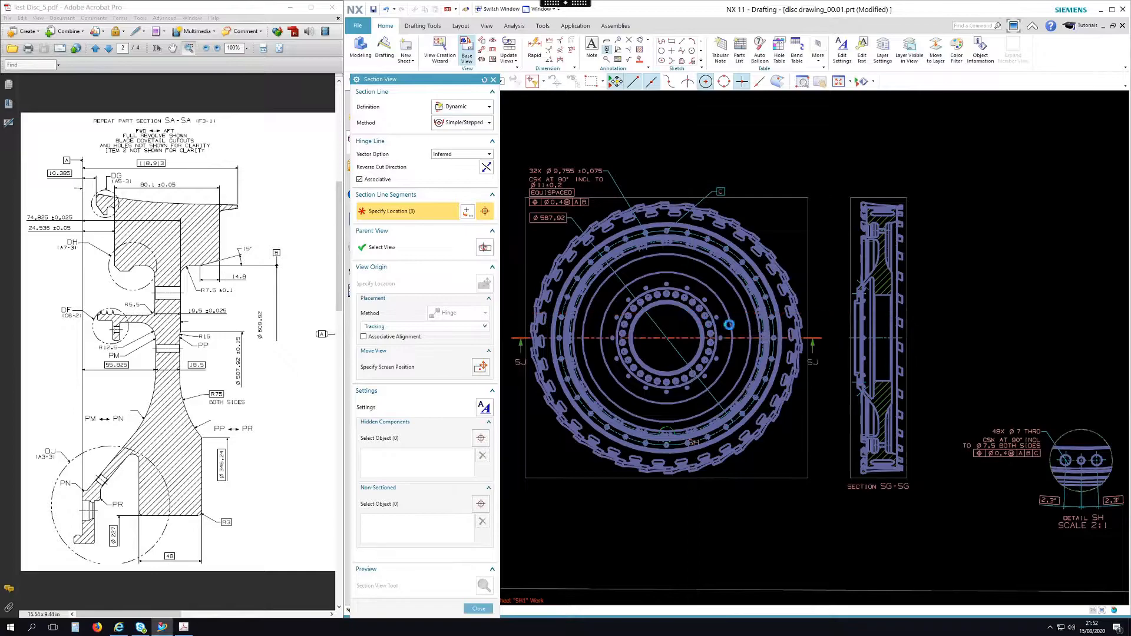
click(953, 329)
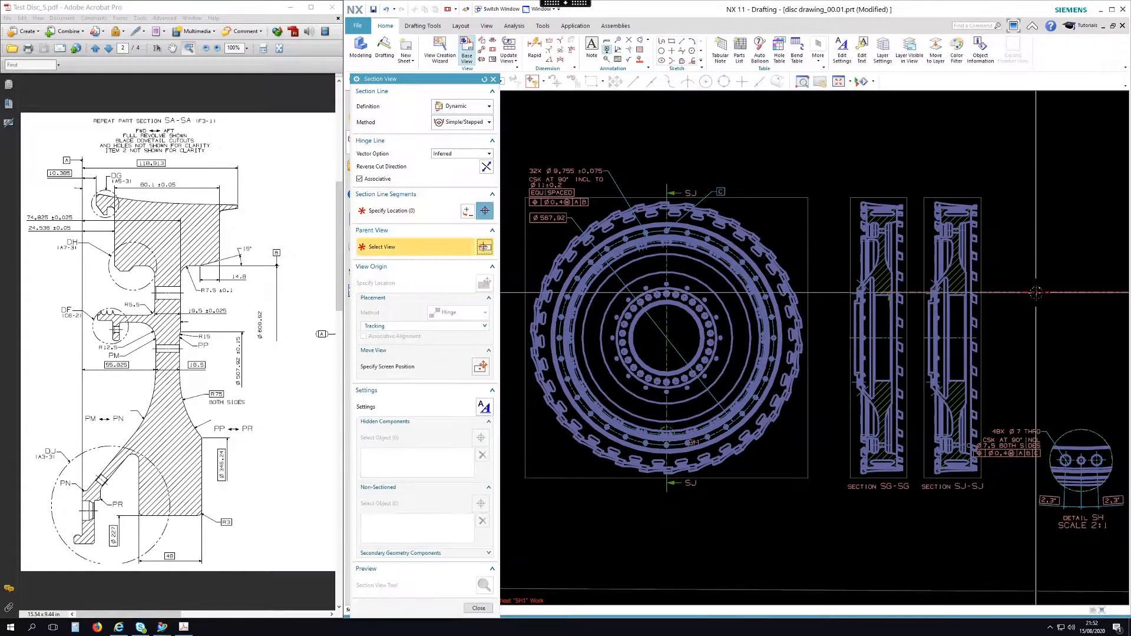
click(479, 608)
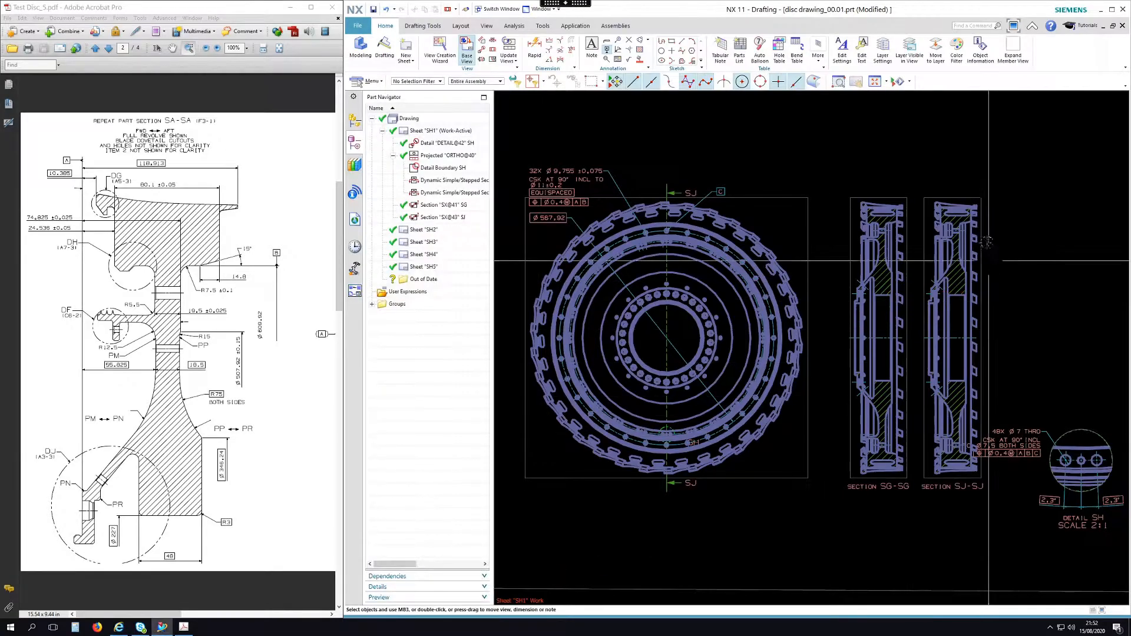
- Shorten the SJ section line so its lower end sits just above the disc centre
scroll(981, 195, up, 4)
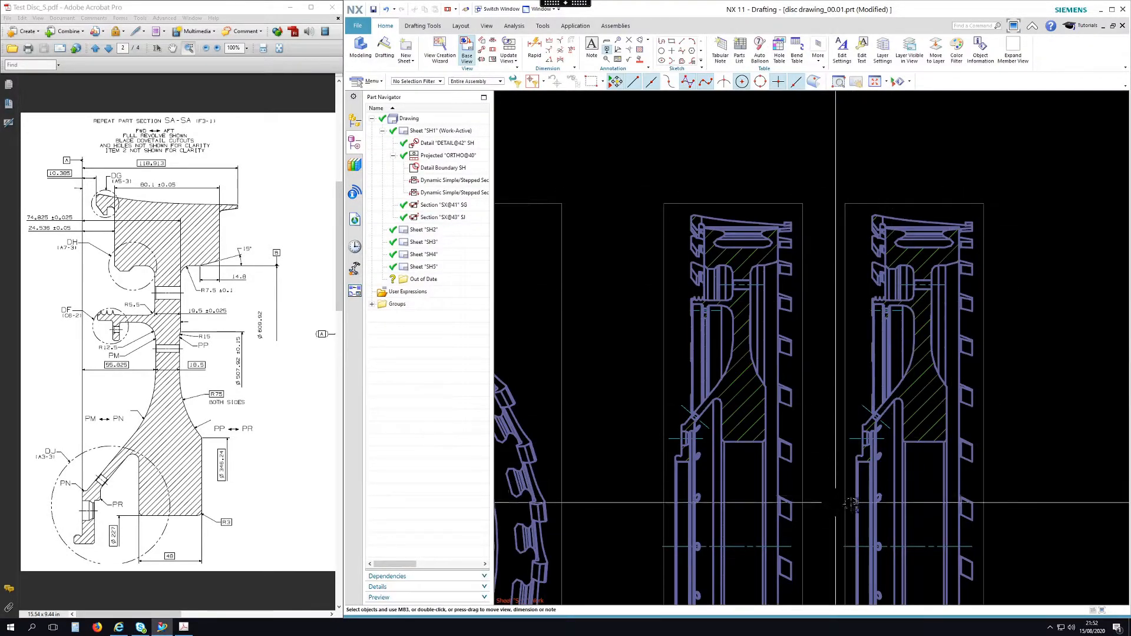
scroll(951, 183, down, 4)
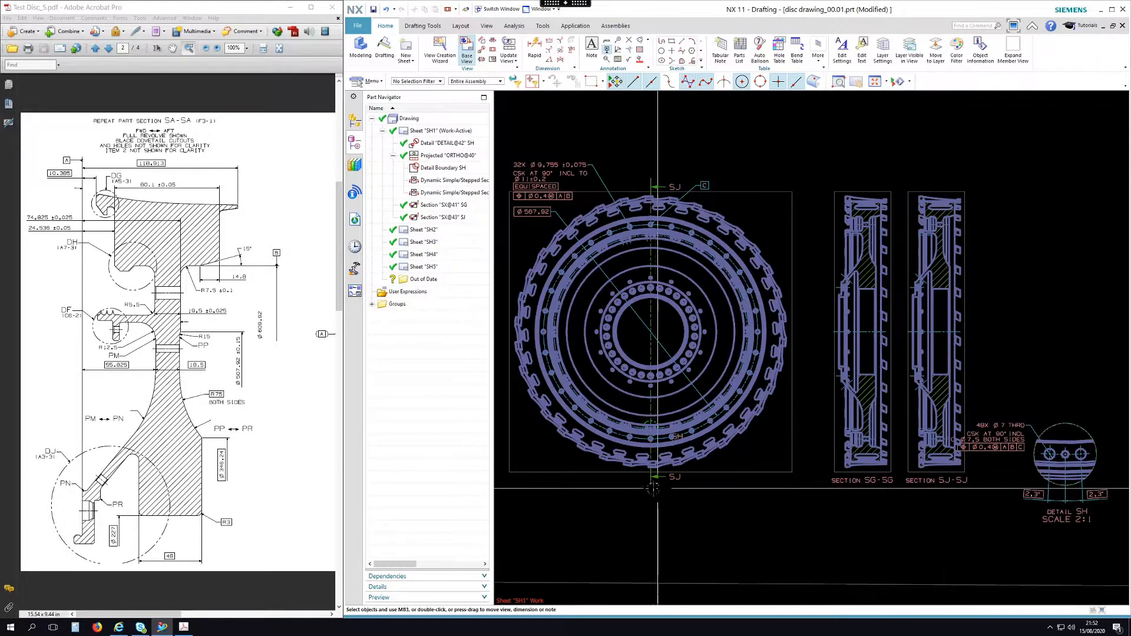
scroll(677, 477, up, 3)
double_click(664, 470)
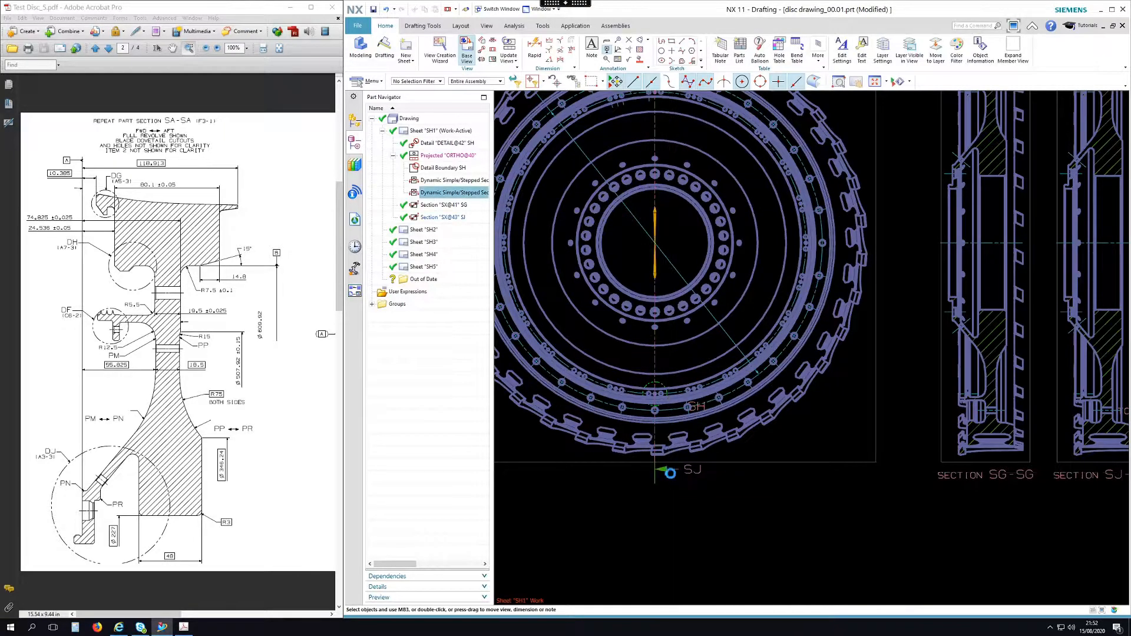
click(667, 470)
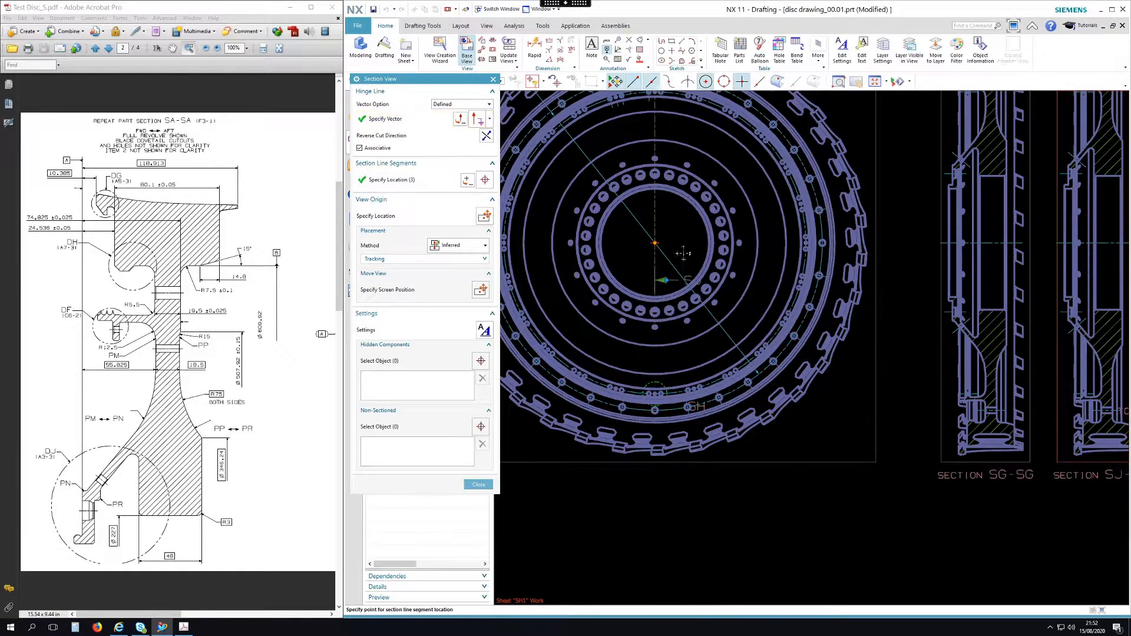
click(683, 211)
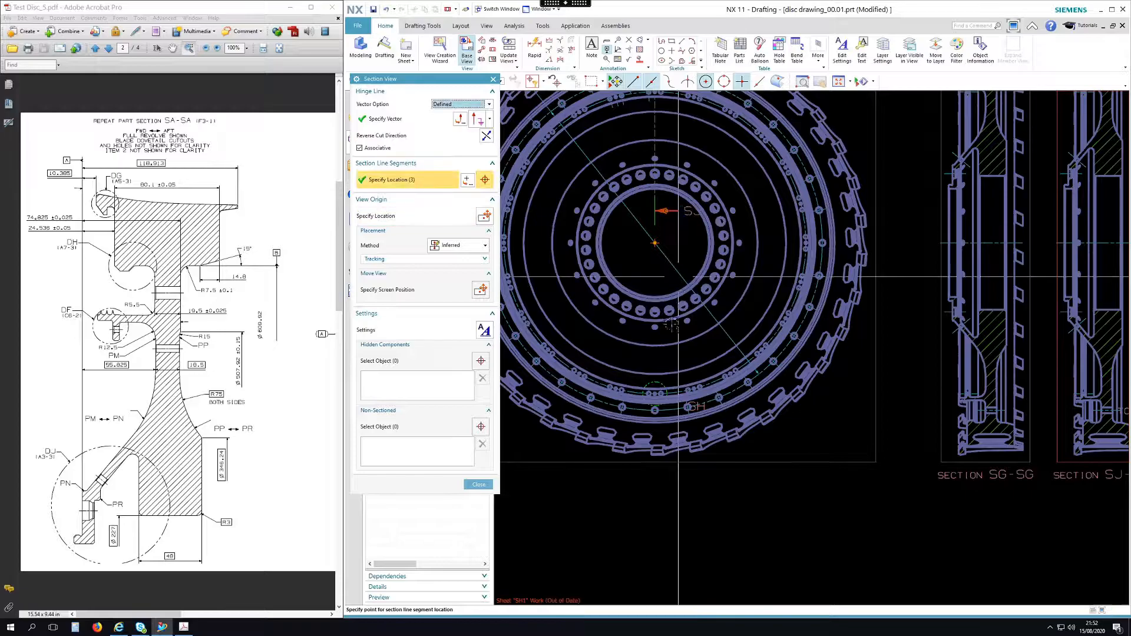
click(479, 485)
- Update the SJ-SJ section view to match its shortened section line
scroll(607, 480, down, 2)
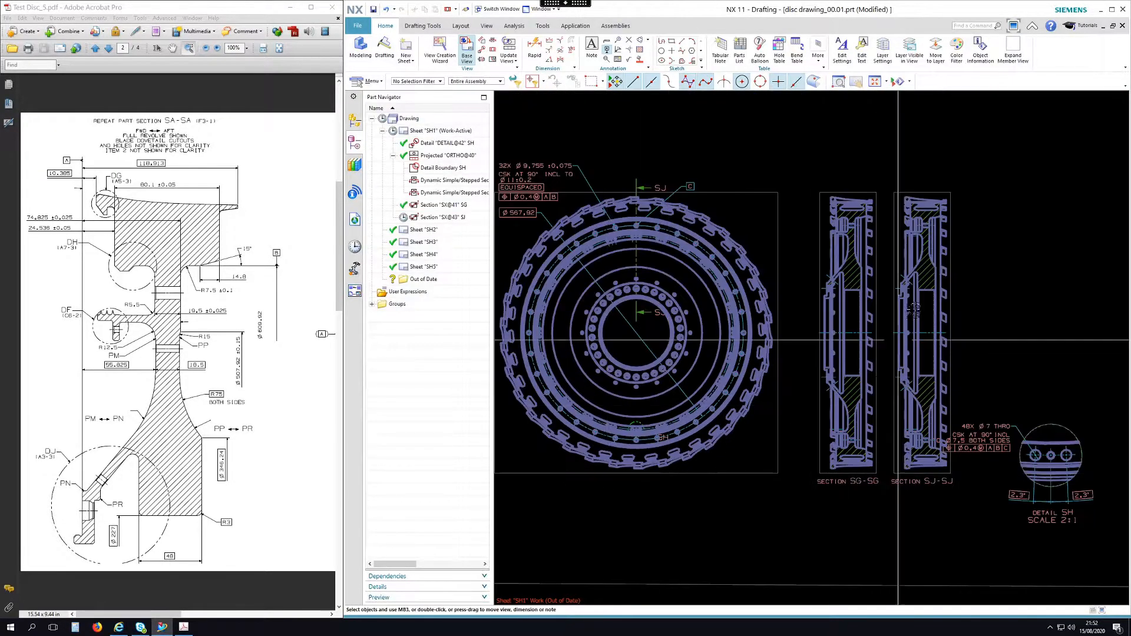
click(928, 191)
right_click(928, 192)
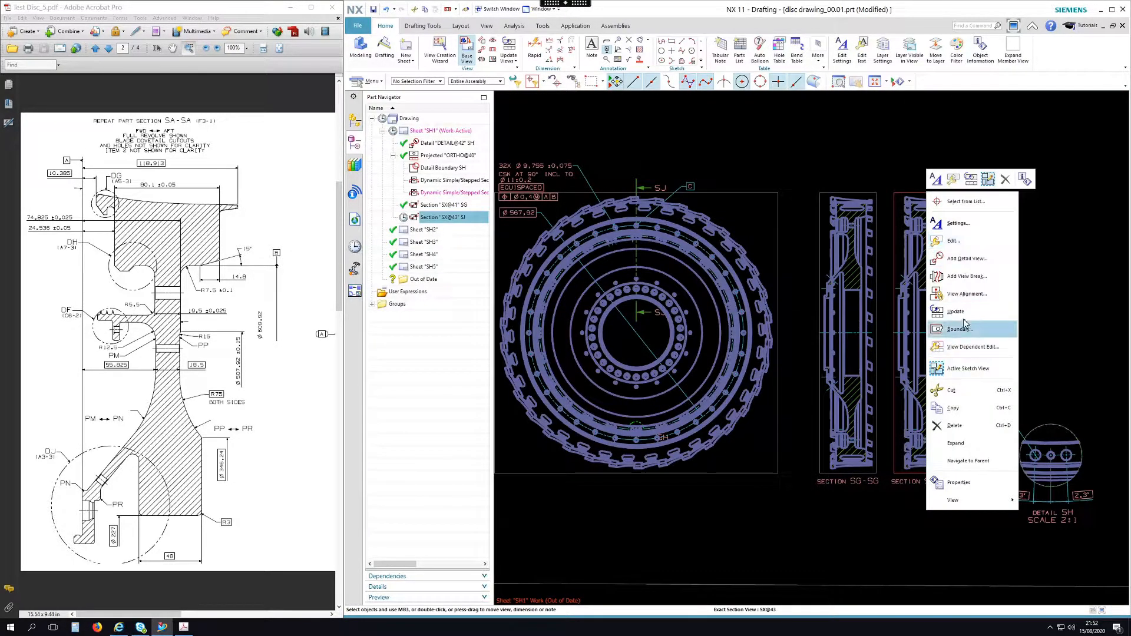
click(972, 313)
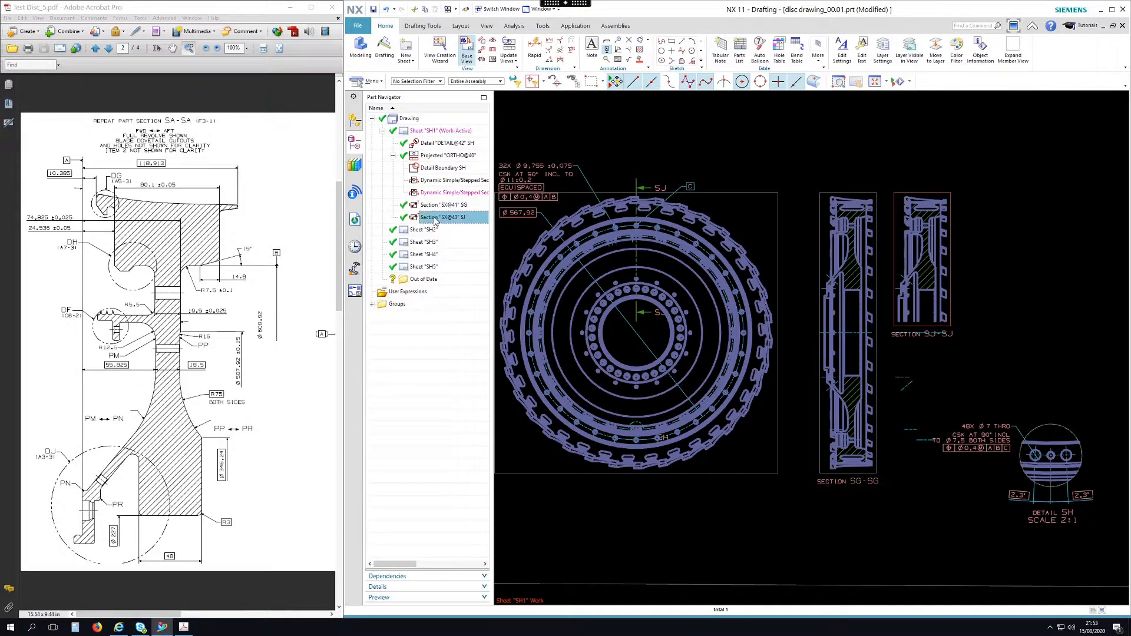
- Transfer section view SJ-SJ to sheet SH2 and reposition it on the left half of that sheet
drag(432, 237, 430, 232)
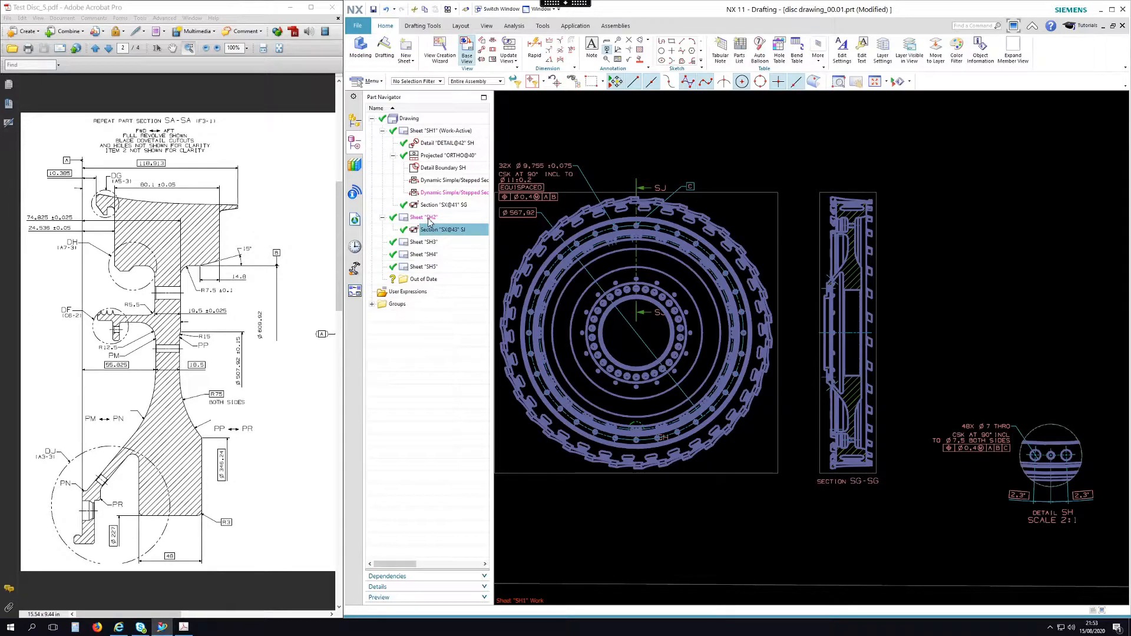
double_click(425, 217)
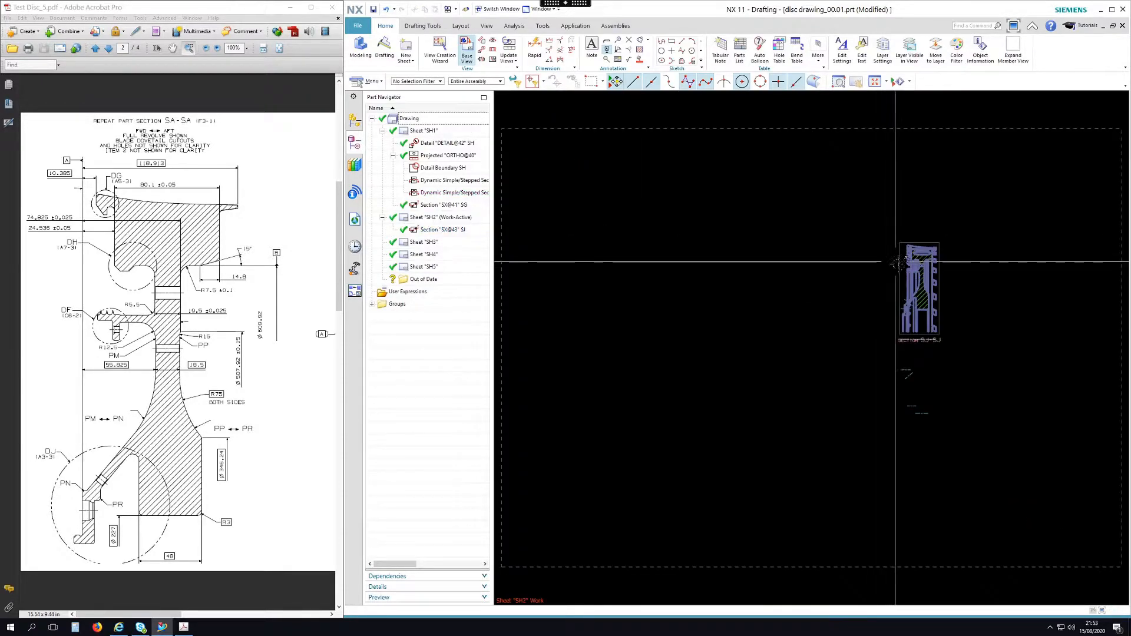
drag(899, 264, 640, 271)
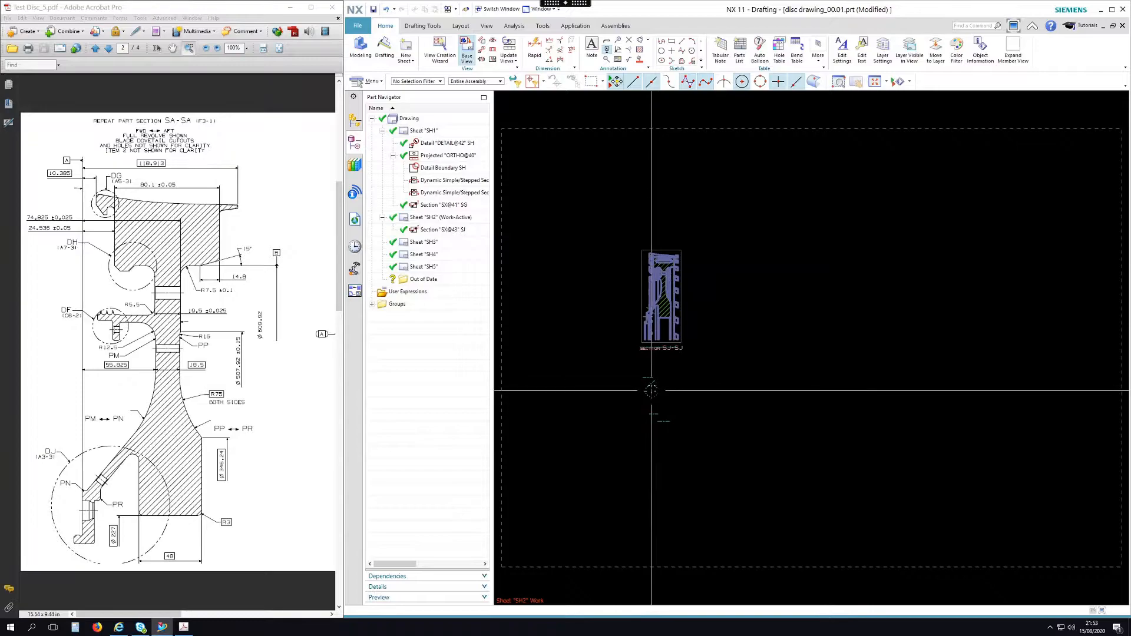
- Delete the stray centrelines beneath section SJ-SJ and move the view label further down
scroll(651, 389, up, 3)
drag(592, 334, 743, 492)
key(Delete)
scroll(614, 292, up, 5)
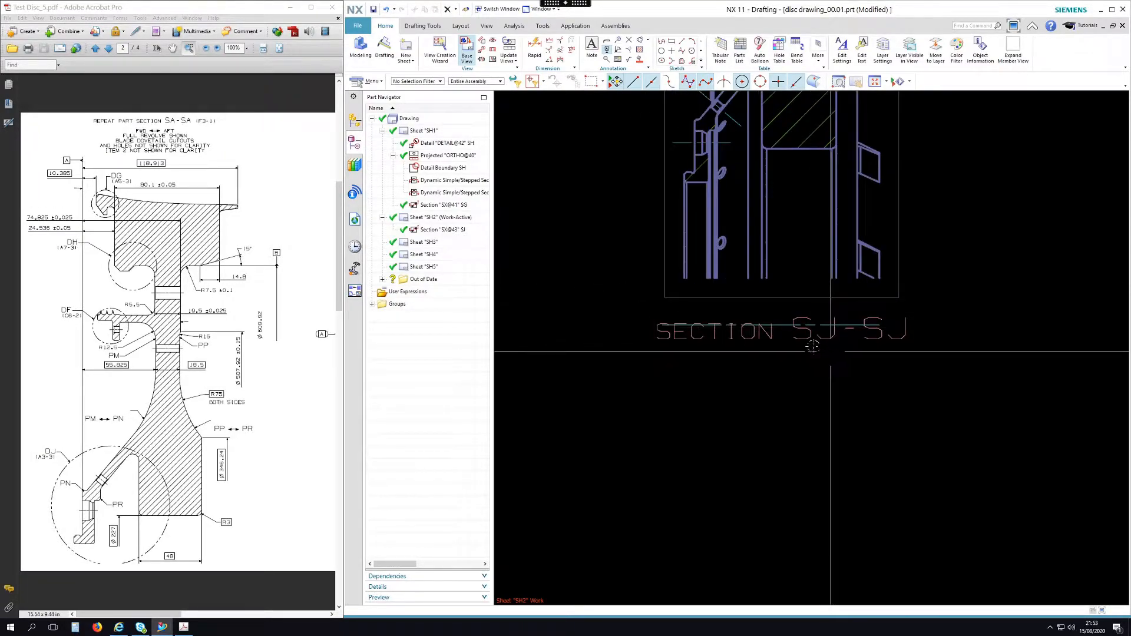
drag(816, 339, 767, 436)
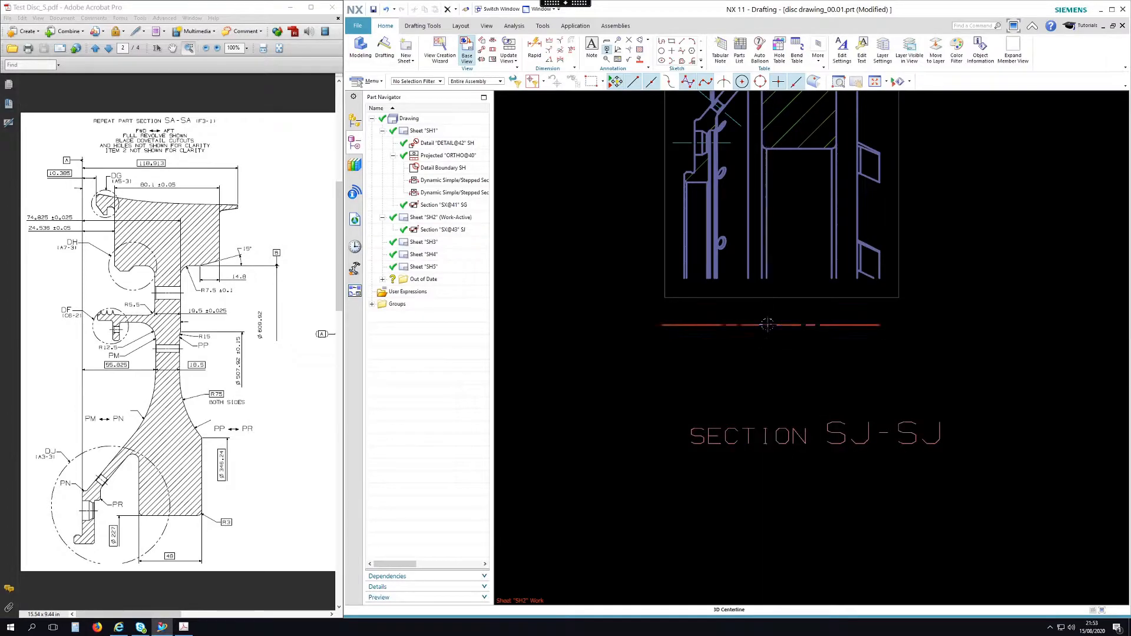
scroll(806, 391, down, 5)
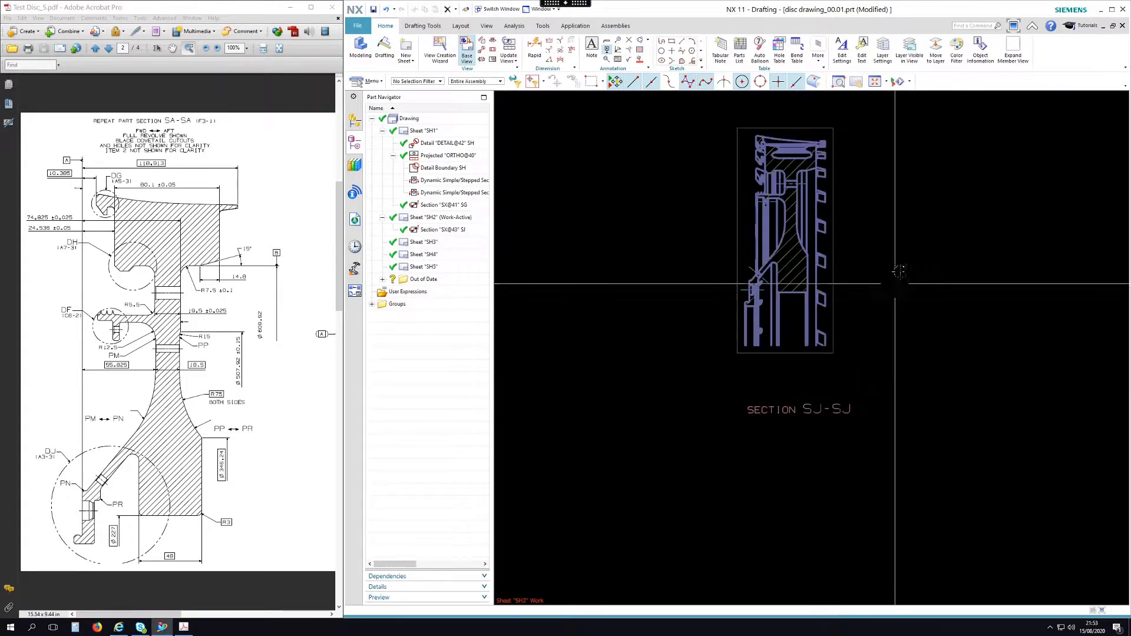
- Set the scale of section view SJ-SJ to 1:1
shift+middle_drag(915, 242, 877, 301)
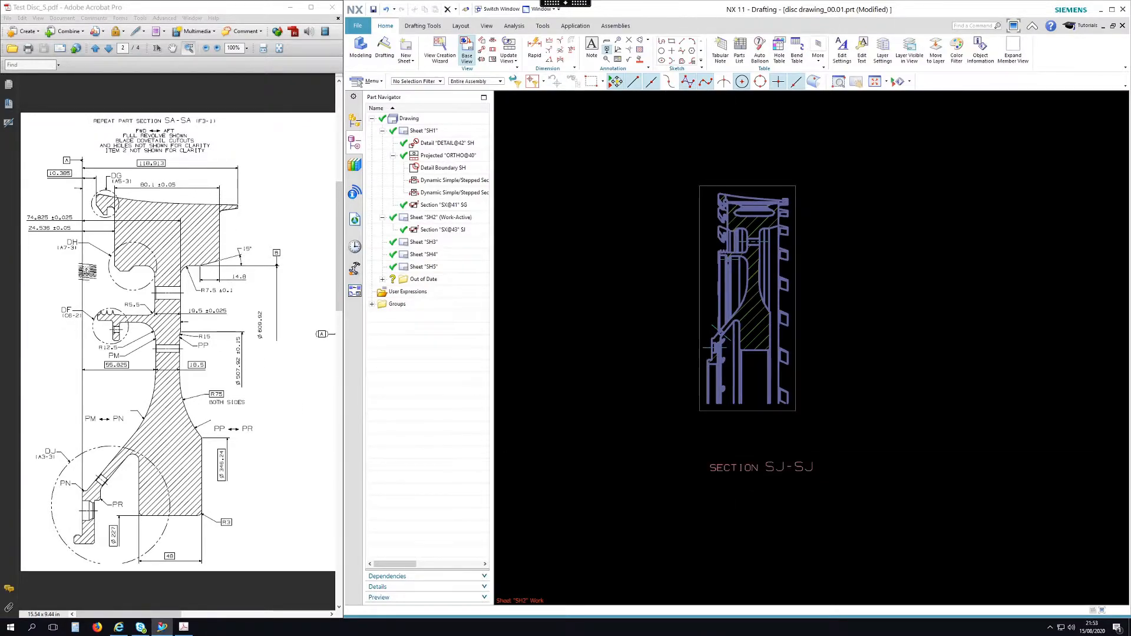
scroll(812, 356, down, 3)
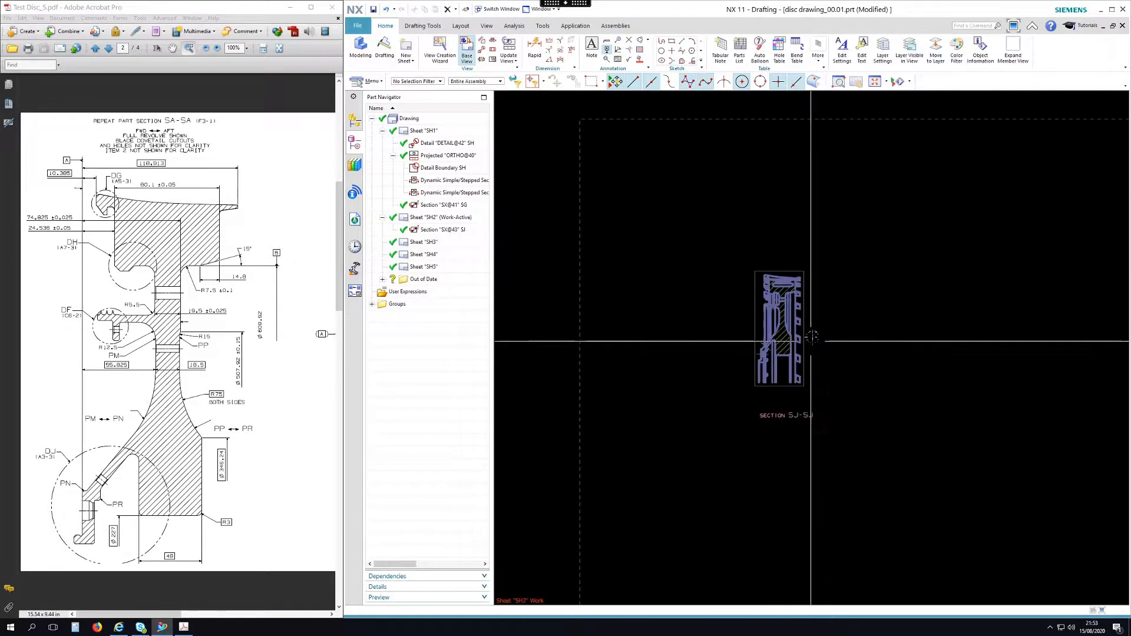
double_click(808, 326)
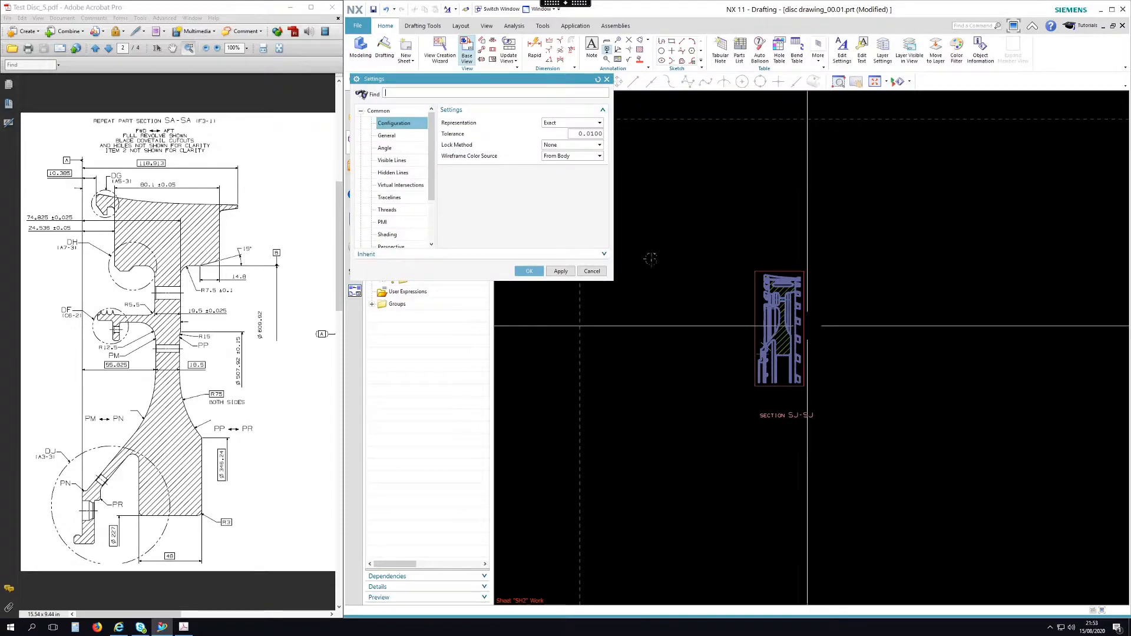
click(393, 137)
click(554, 202)
click(534, 271)
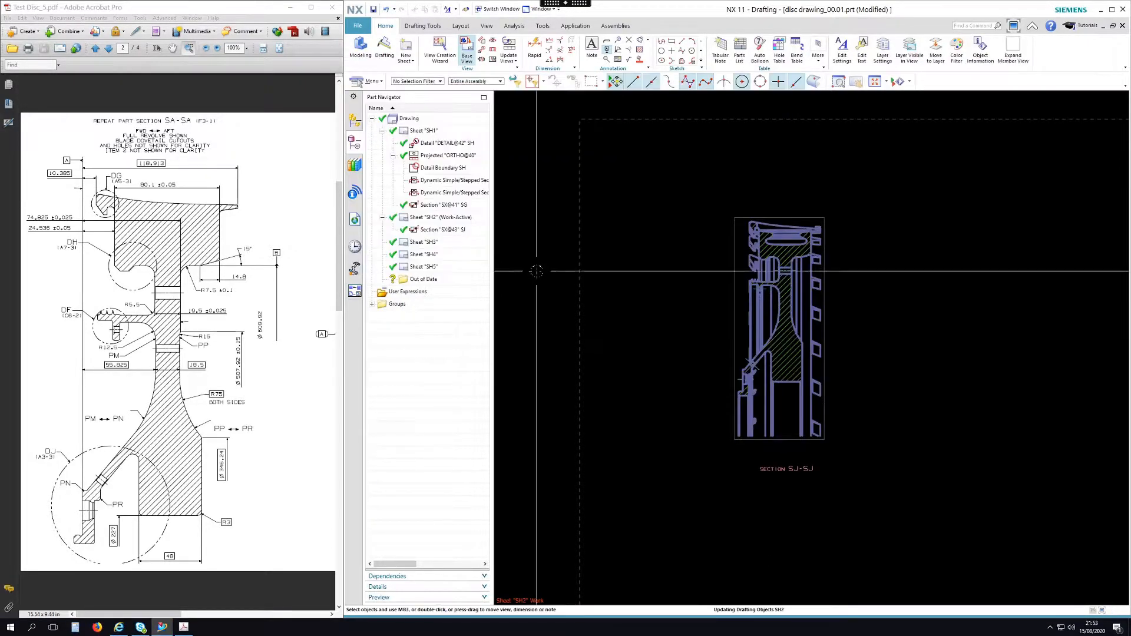
- Enlarge section view SJ-SJ with a scale above 1:1 and position it fully inside the sheet border
double_click(735, 244)
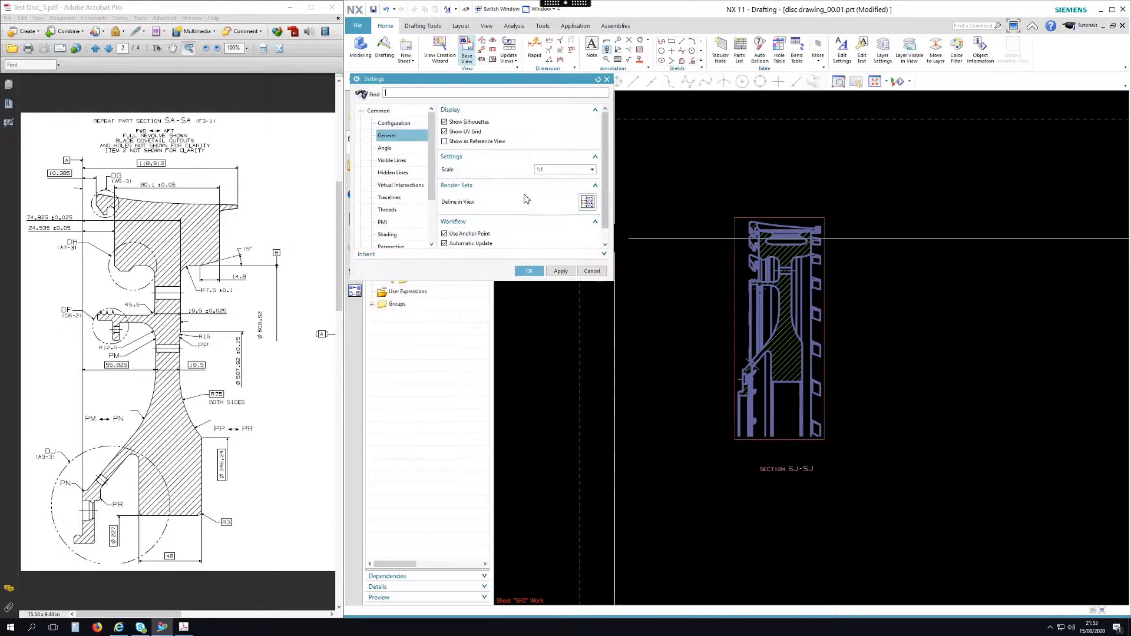
click(554, 195)
click(534, 271)
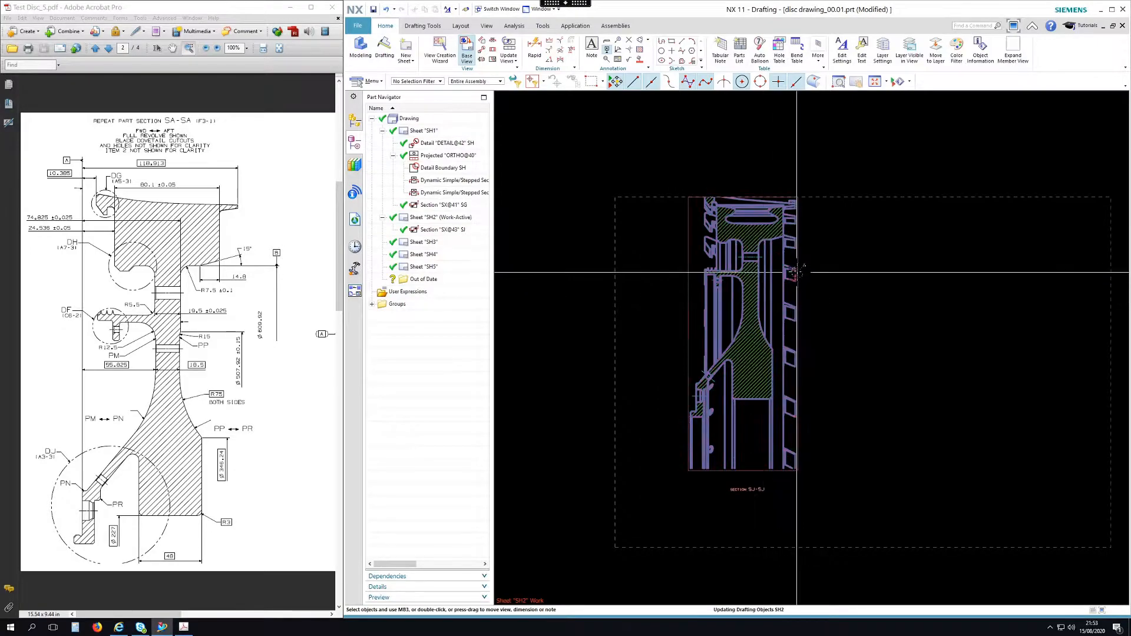
drag(798, 281, 842, 301)
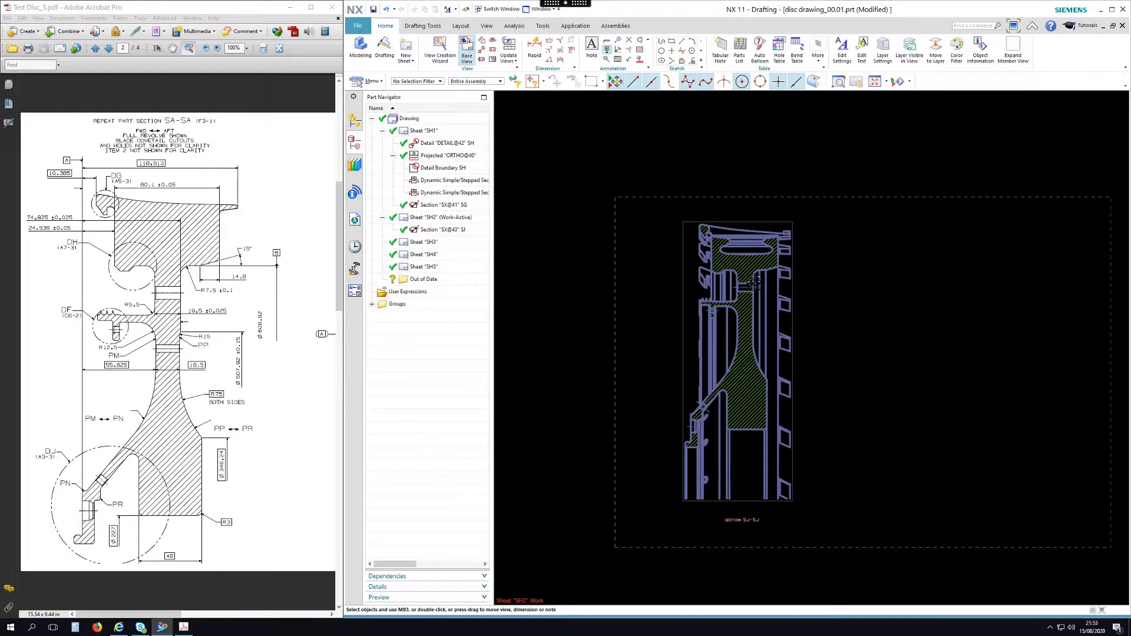
scroll(758, 236, up, 5)
scroll(841, 372, up, 3)
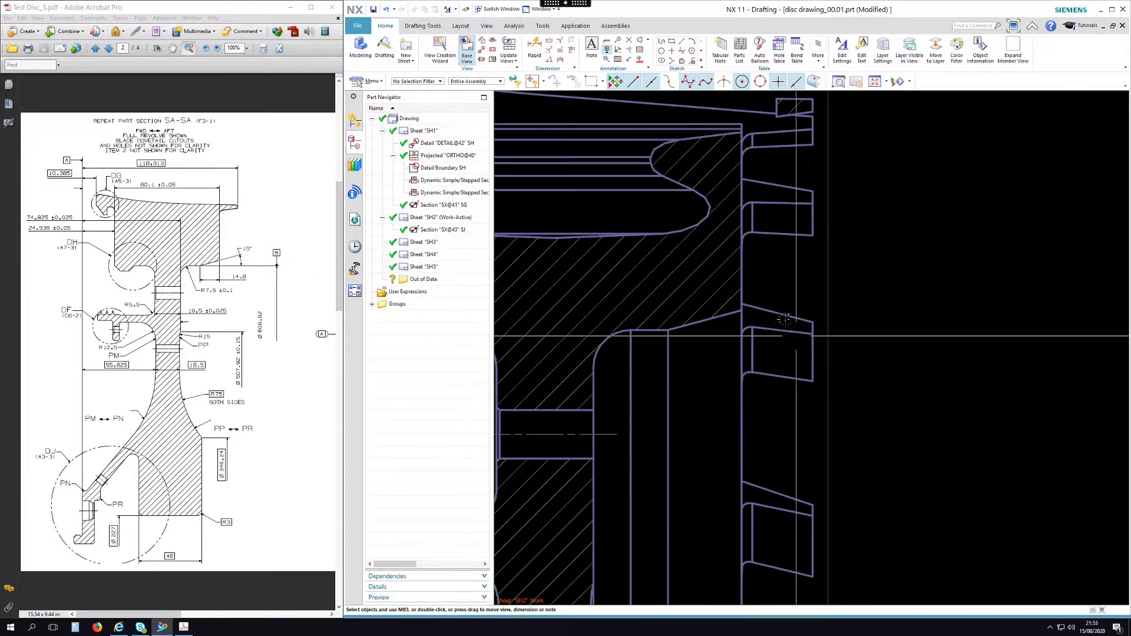
scroll(849, 330, down, 5)
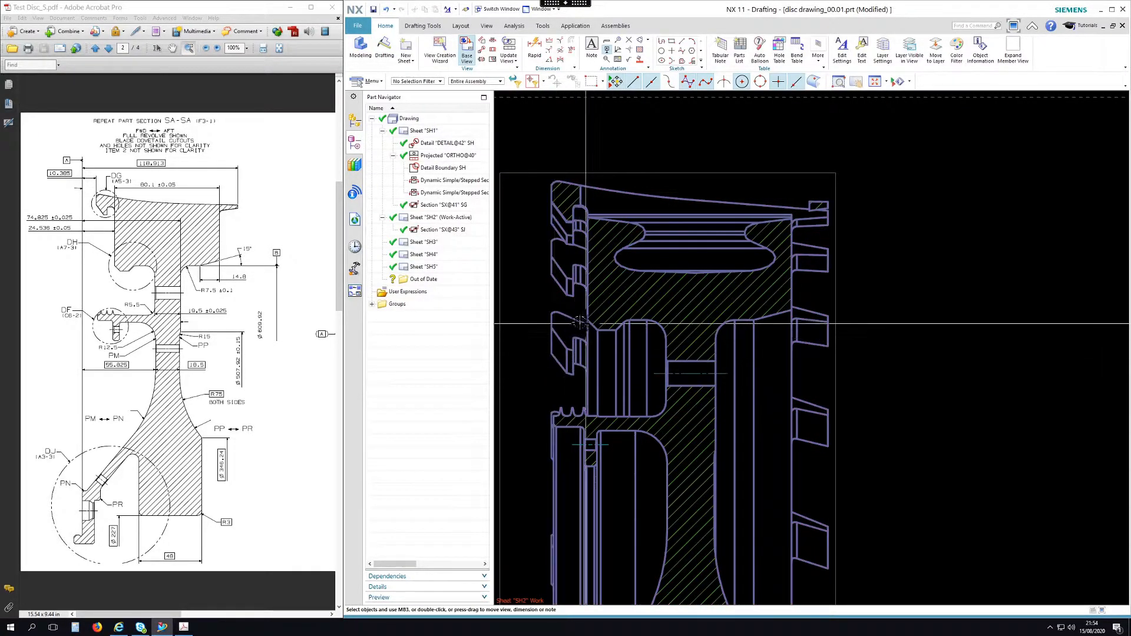
scroll(679, 341, down, 3)
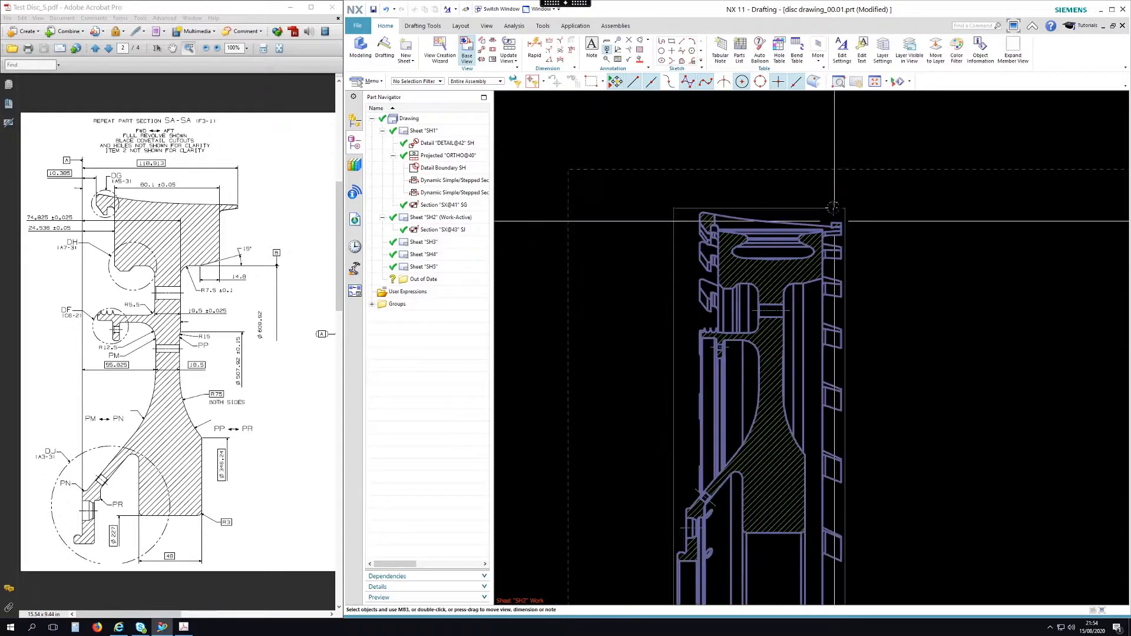
- Turn off the background display in the section settings of view SJ-SJ so only the cut faces are drawn
scroll(587, 298, down, 2)
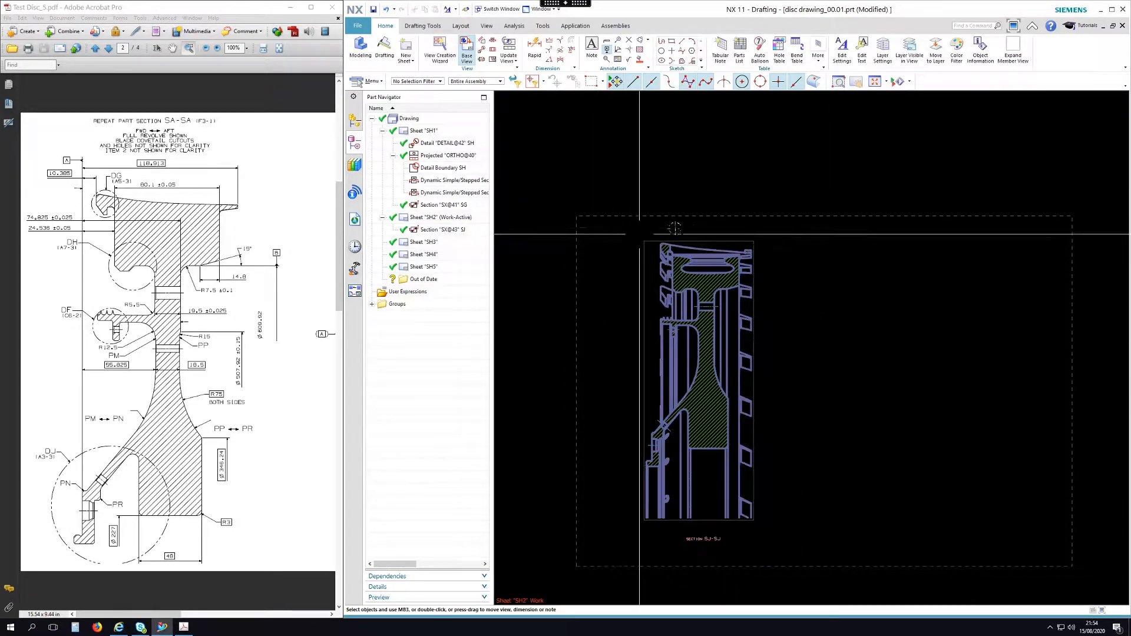
double_click(714, 241)
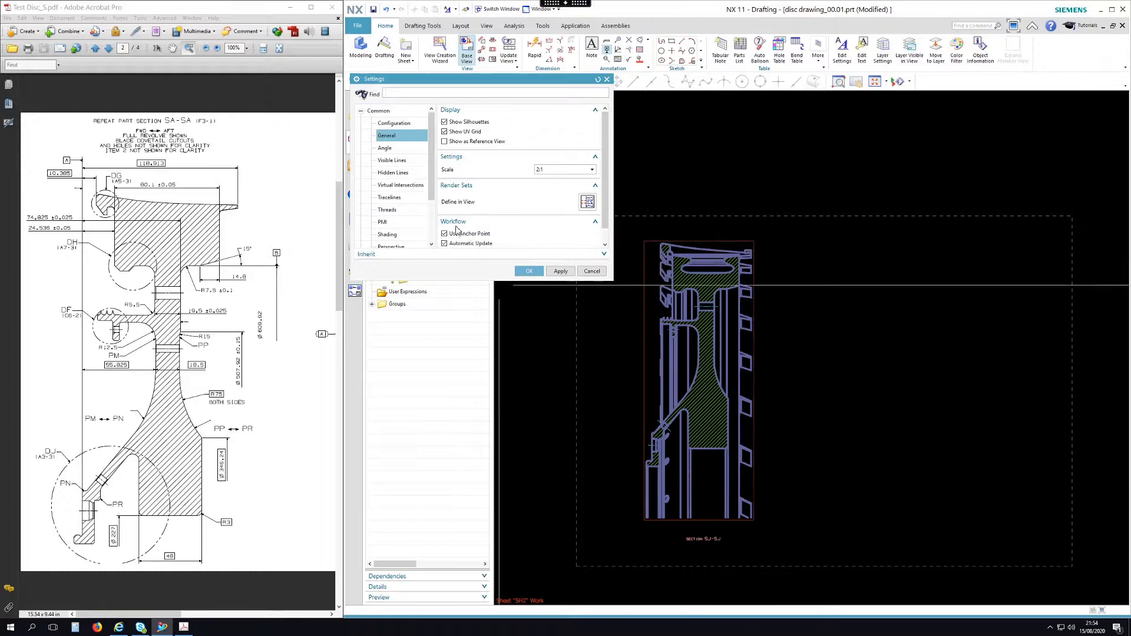
drag(432, 209, 430, 235)
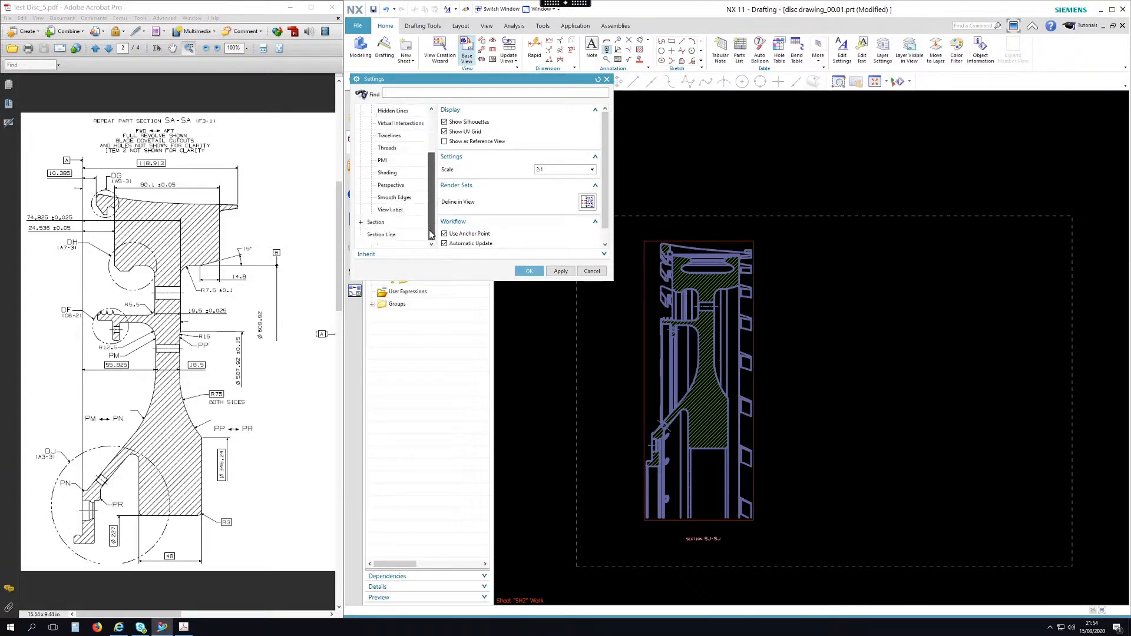
click(393, 223)
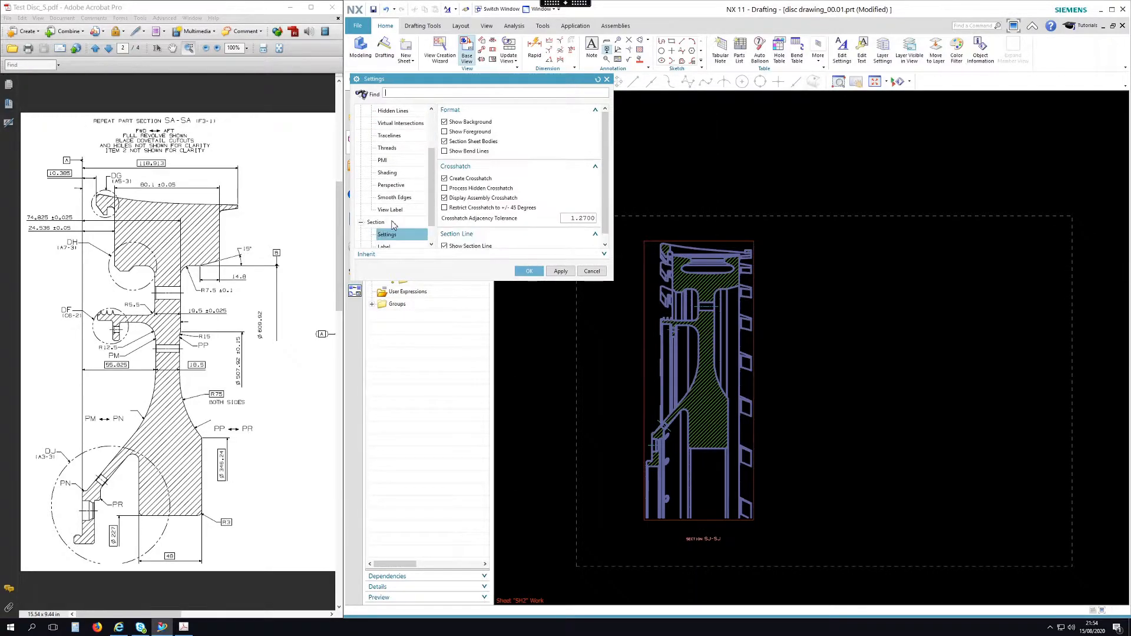
click(457, 122)
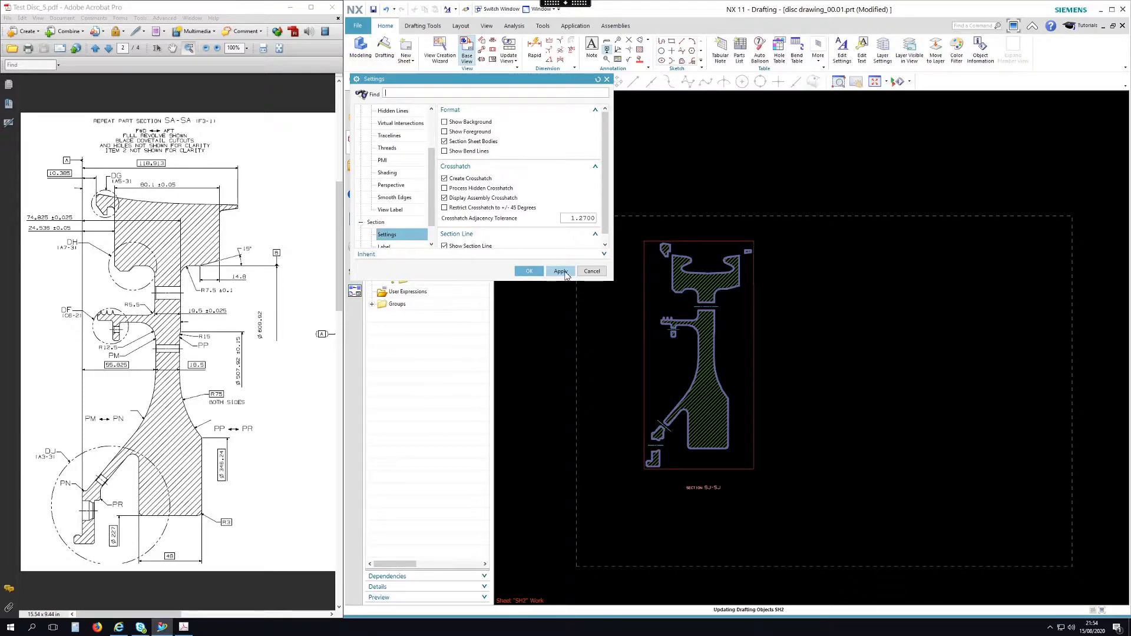
- Turn off crosshatch creation for section view SJ-SJ
scroll(661, 233, up, 5)
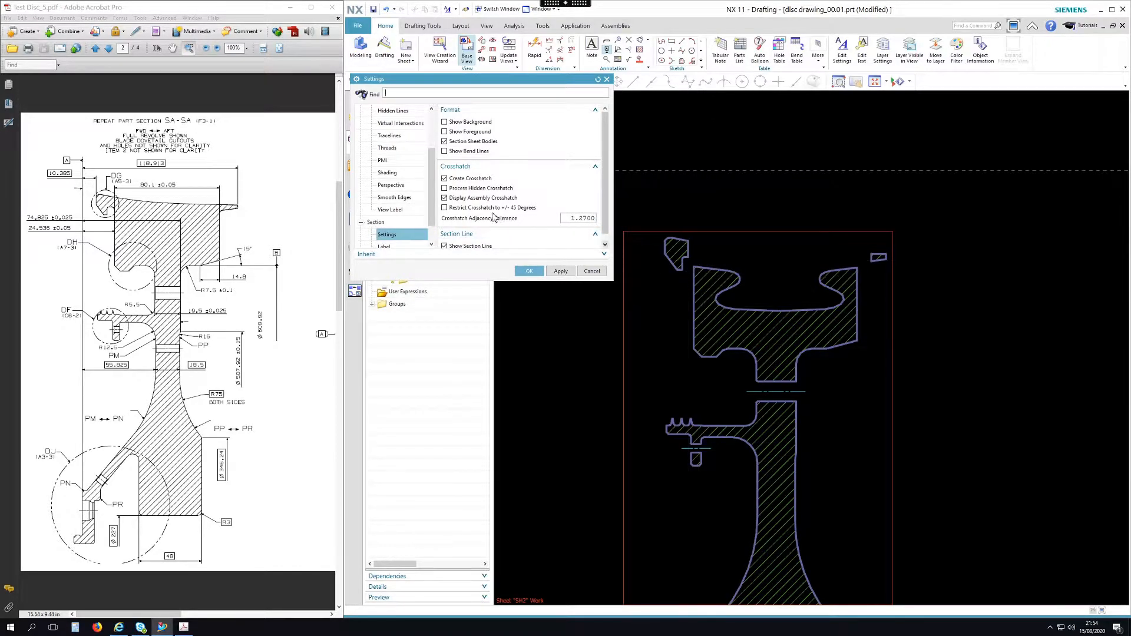
click(445, 179)
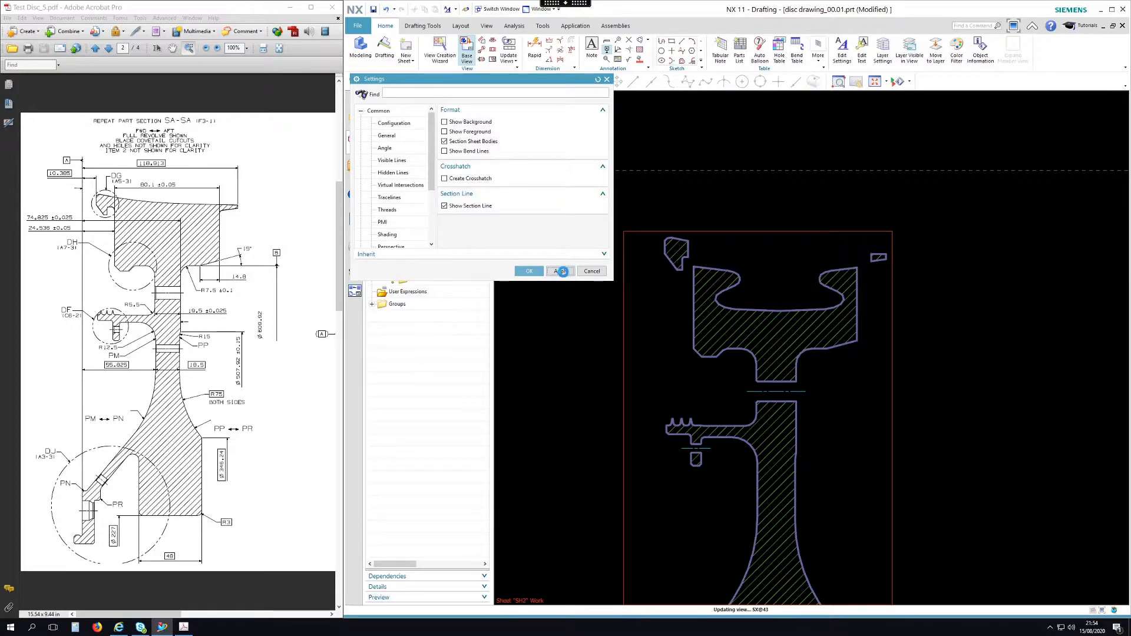
click(592, 273)
scroll(654, 189, up, 3)
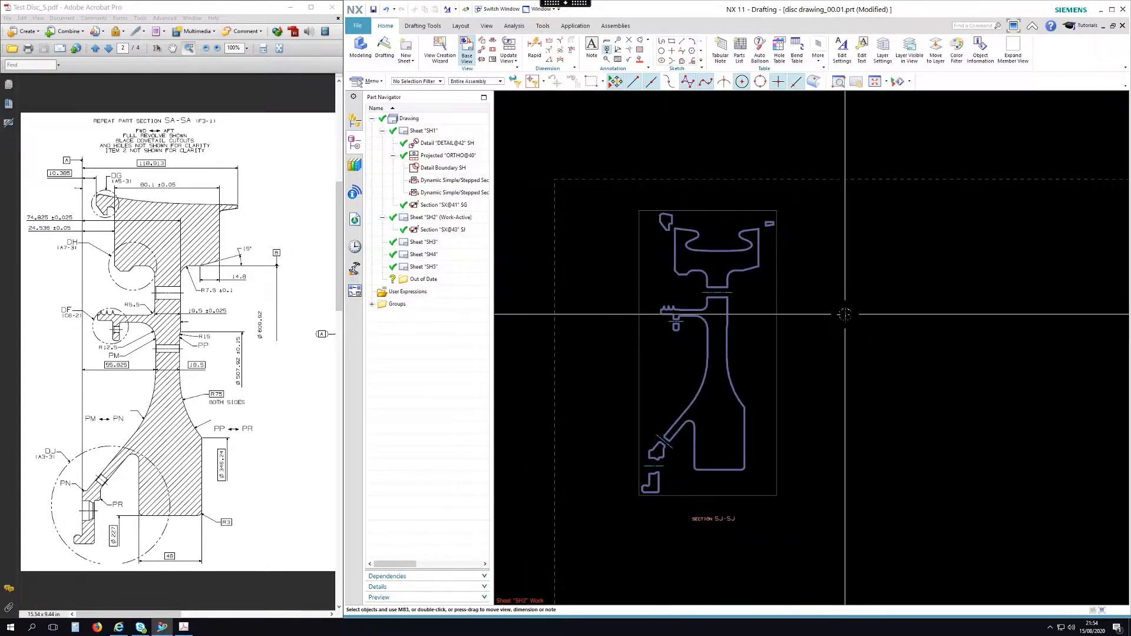
- Move section view SJ-SJ slightly further down from the upper sheet border and check its outline against the reference drawing
shift+middle_drag(834, 302, 831, 300)
drag(760, 323, 763, 346)
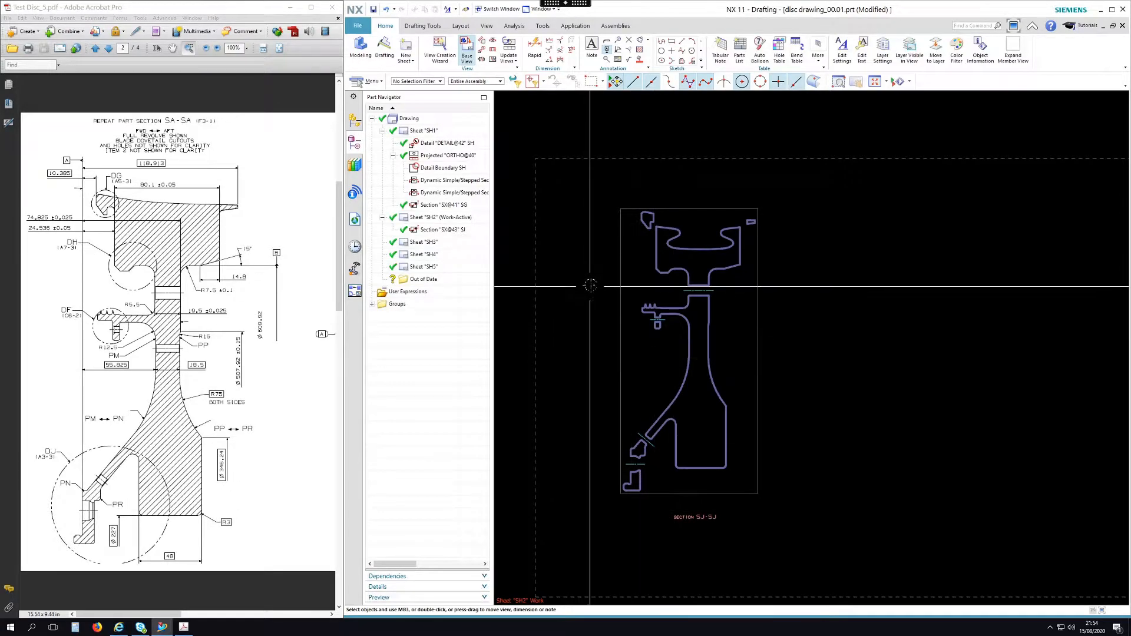
scroll(589, 285, up, 2)
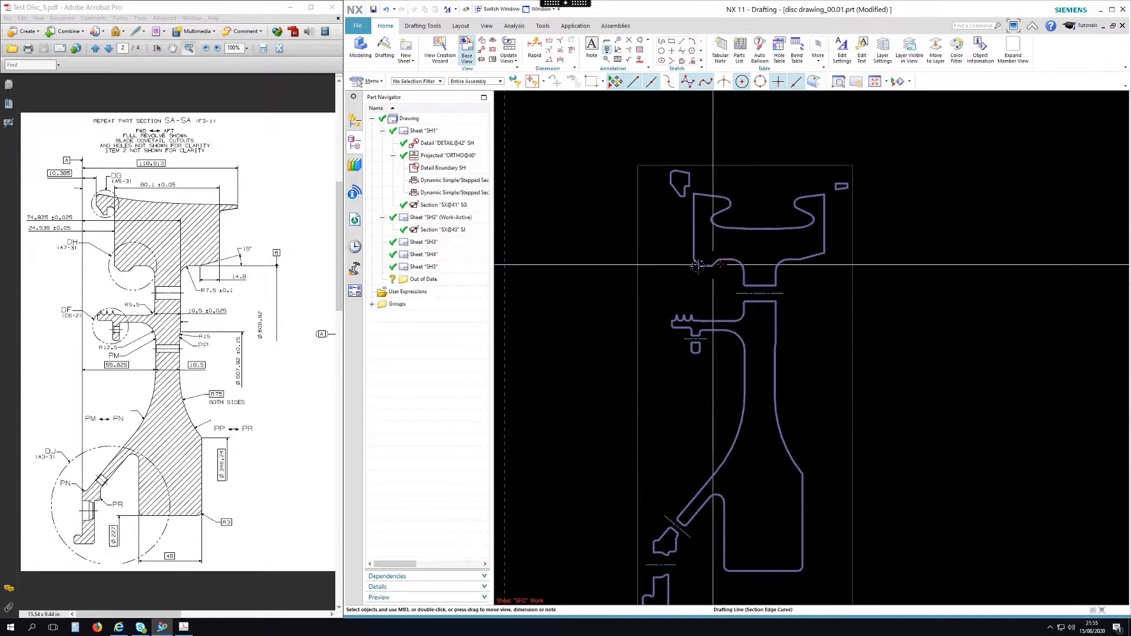
scroll(836, 197, down, 5)
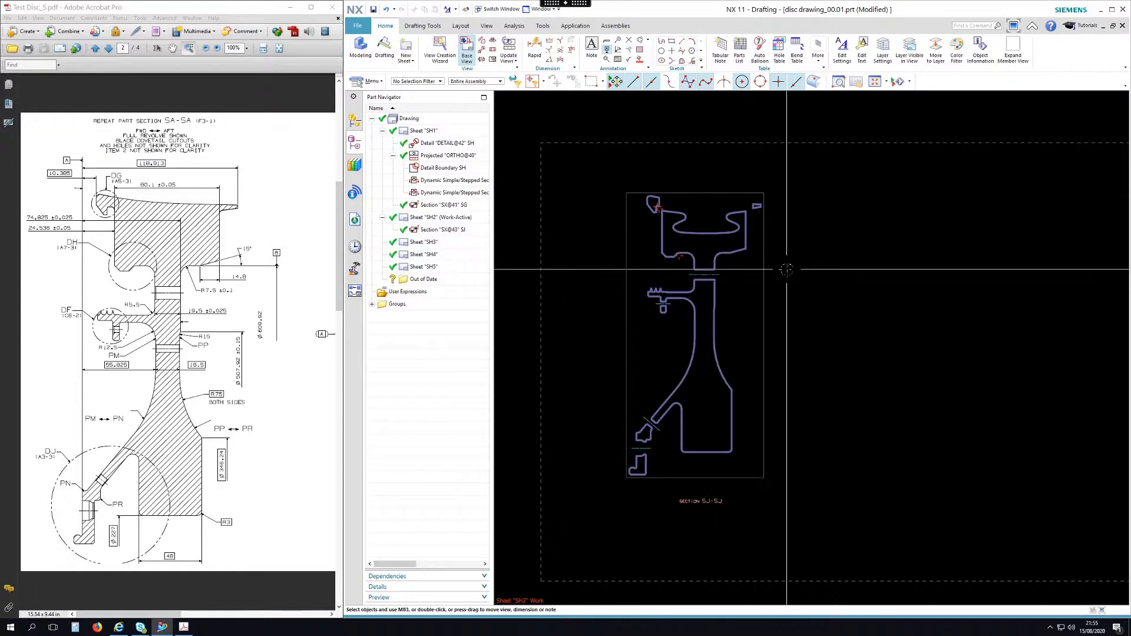
- Save the drawing as a new version named disc drawing_00.02
click(360, 28)
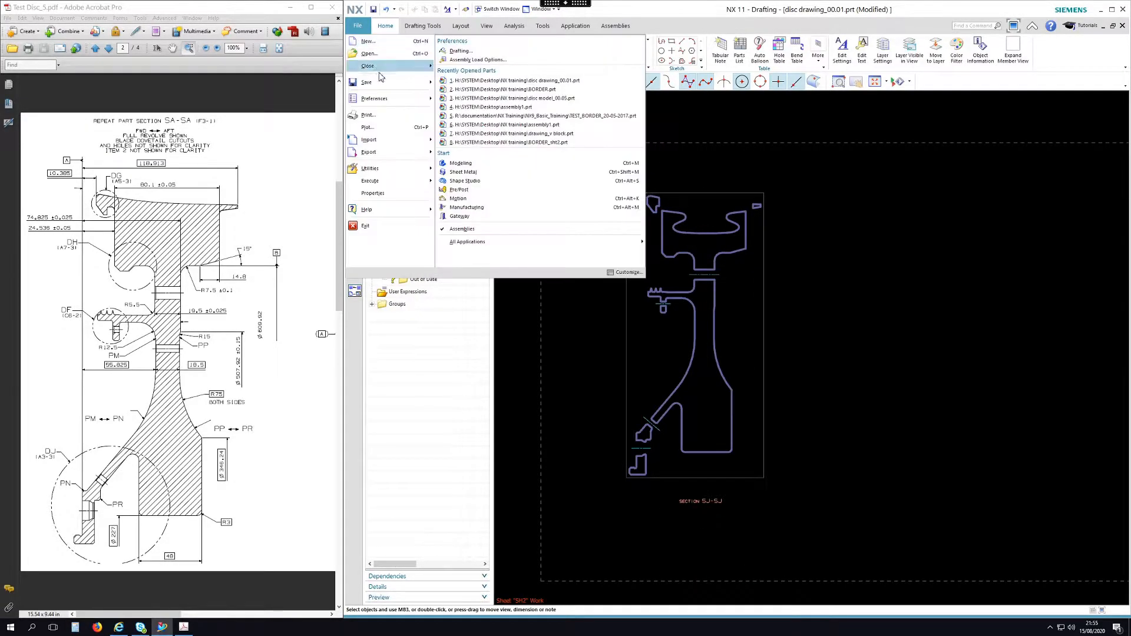
mouse_move(383, 83)
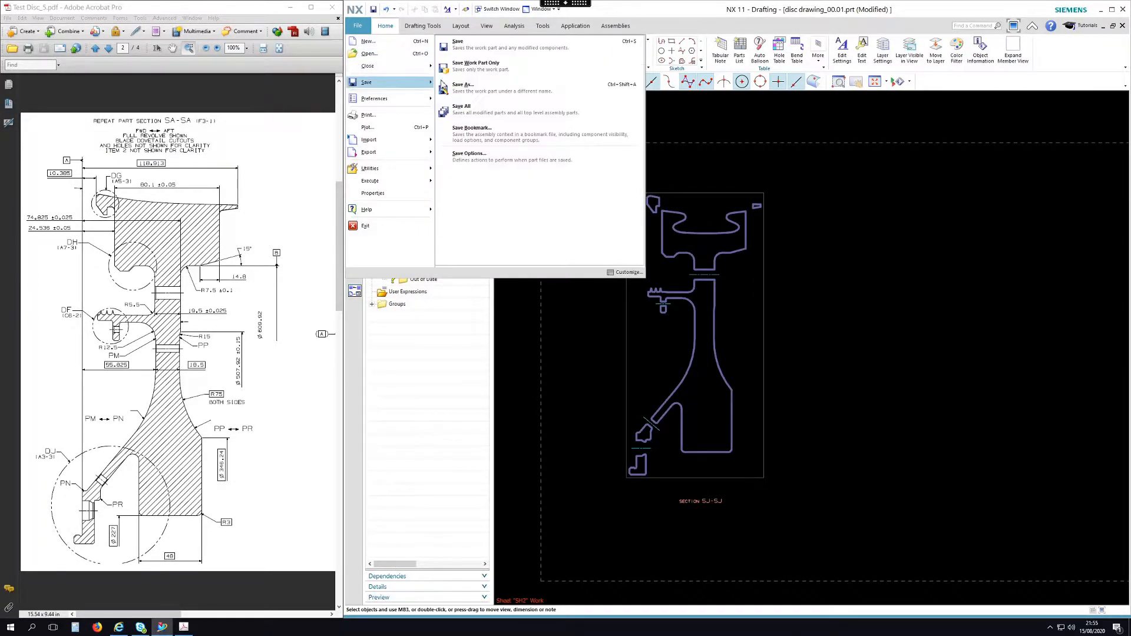
click(481, 94)
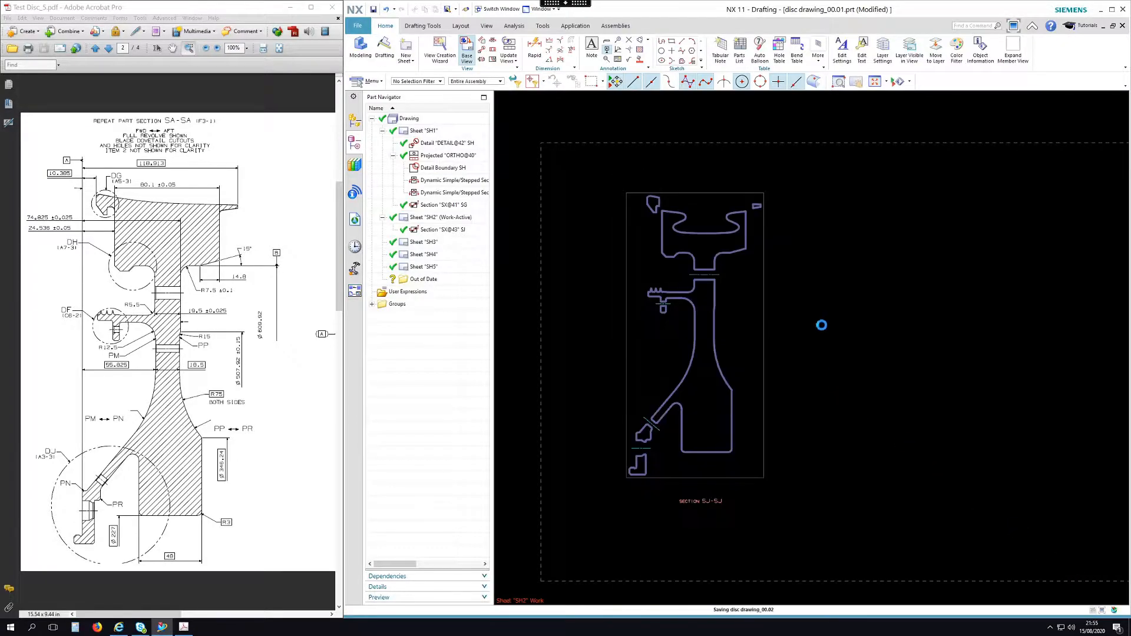
- Switch to the part disc model_00.05 and show its datum coordinate system
click(538, 9)
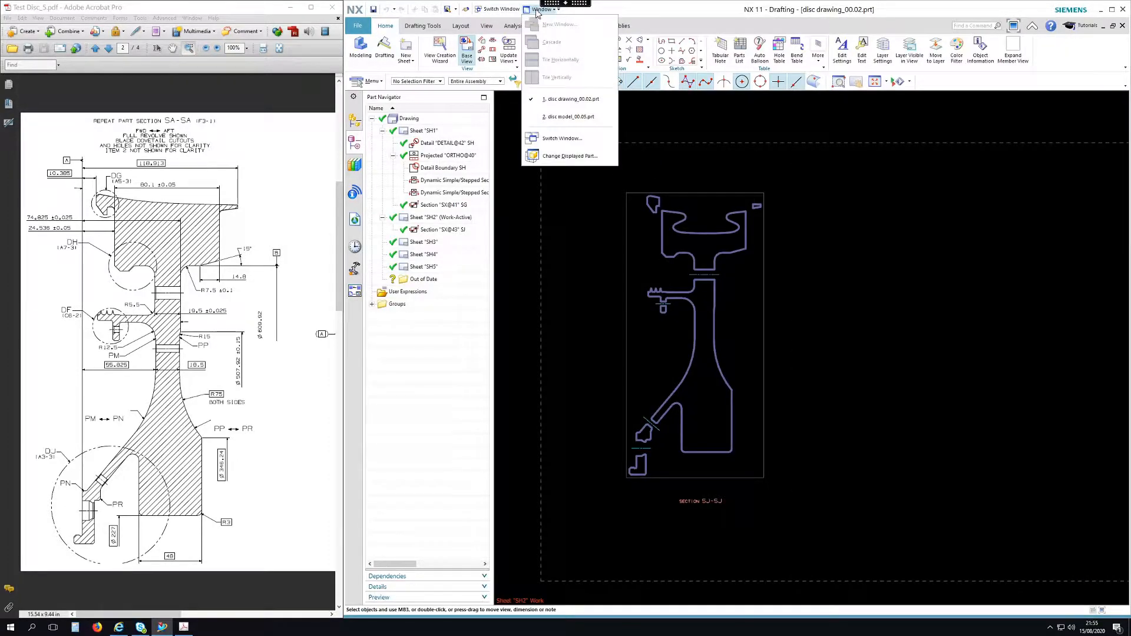
click(558, 119)
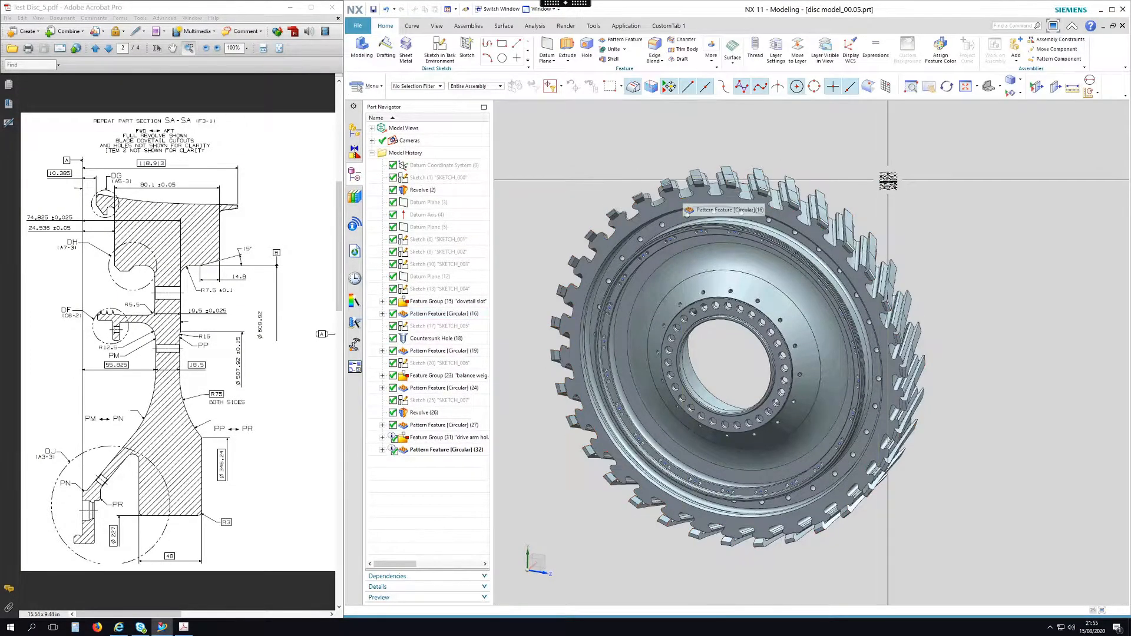
mouse_move(673, 146)
middle_down()
mouse_move(696, 142)
mouse_move(667, 142)
middle_up()
click(451, 166)
right_click(452, 166)
click(483, 184)
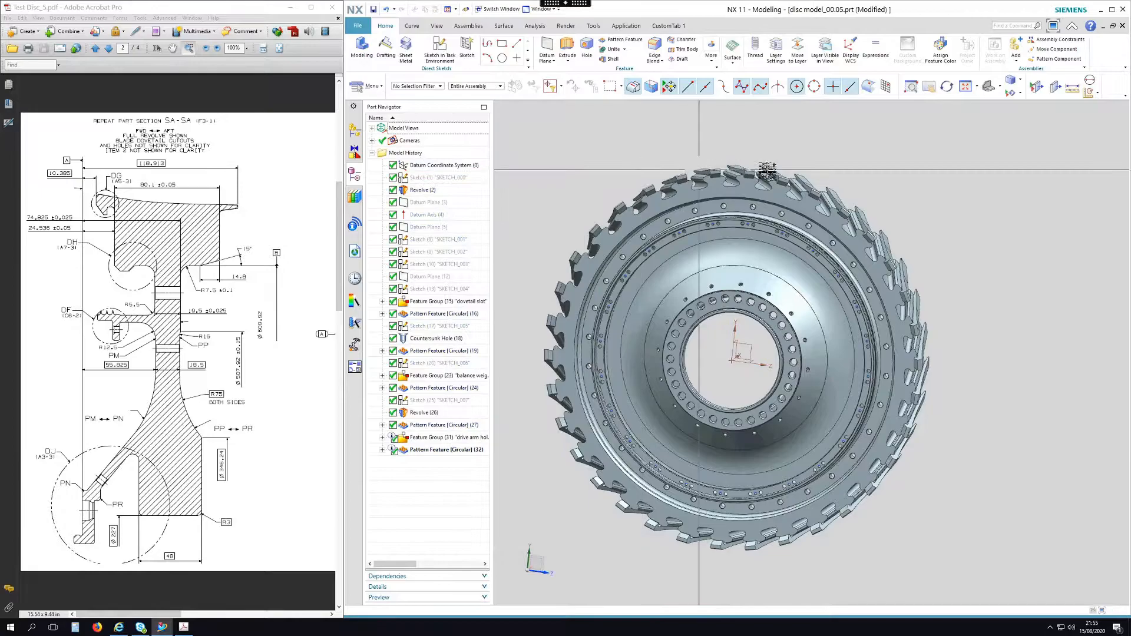
- Show the base profile sketch SKETCH_000 on the disc and view it from an angle
mouse_move(939, 195)
middle_down()
mouse_move(926, 207)
mouse_move(940, 193)
middle_up()
click(438, 178)
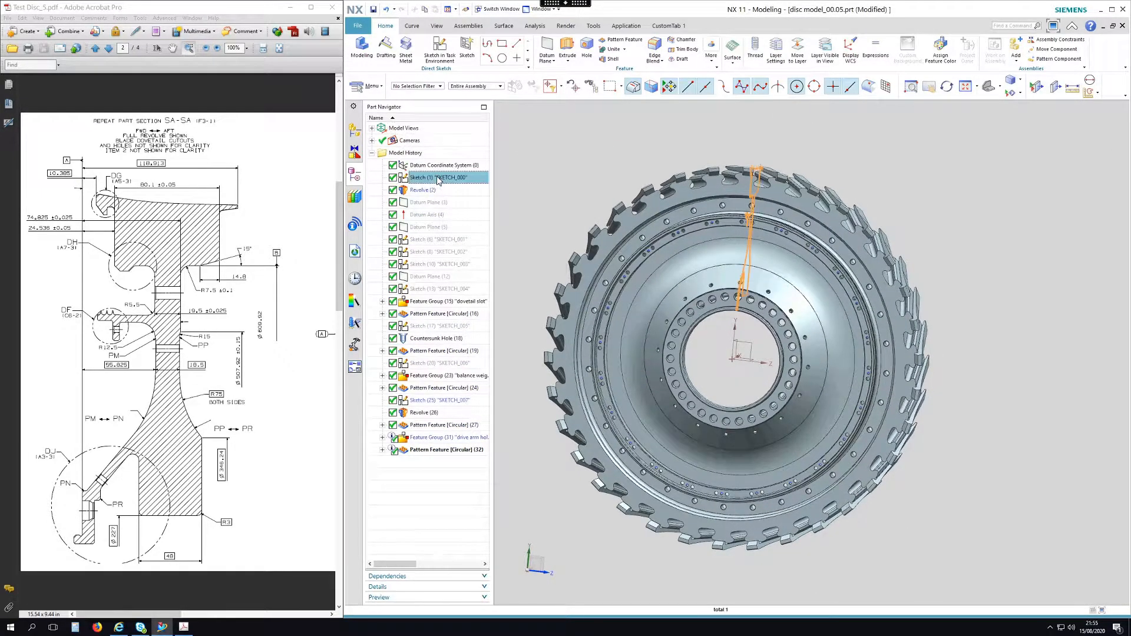
right_click(437, 178)
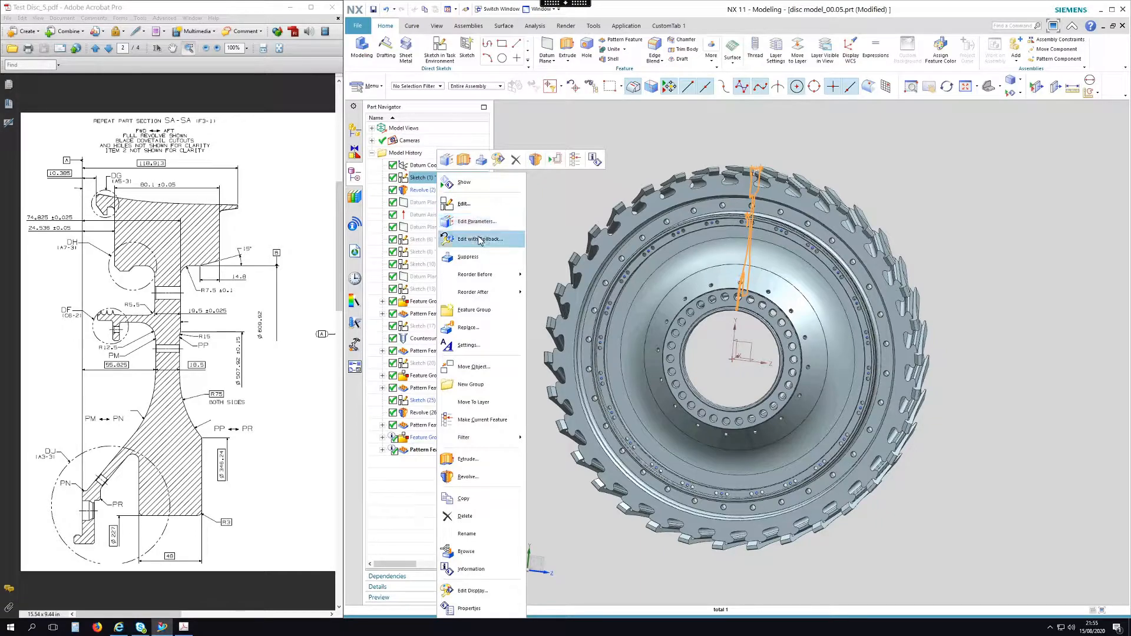
click(471, 202)
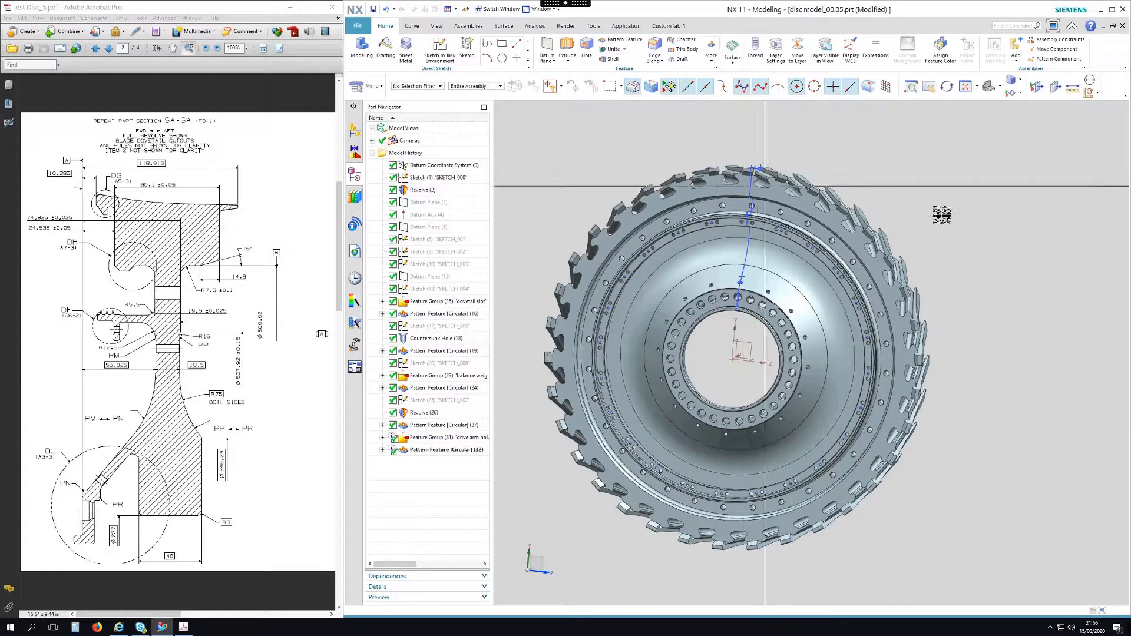
middle_drag(953, 186, 919, 185)
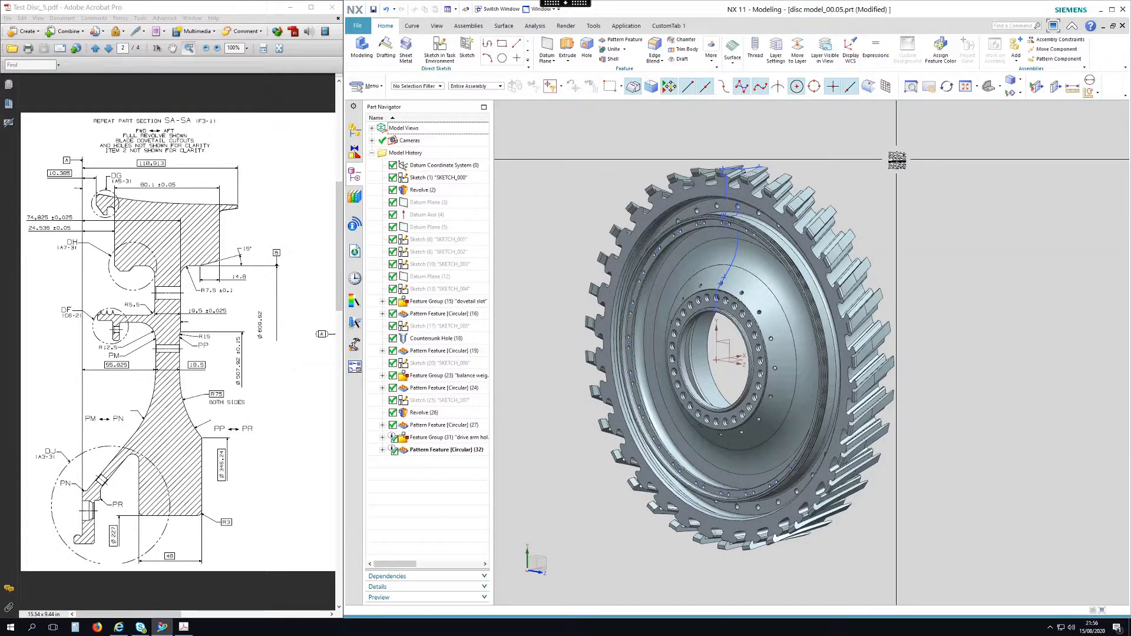
middle_drag(879, 170, 773, 152)
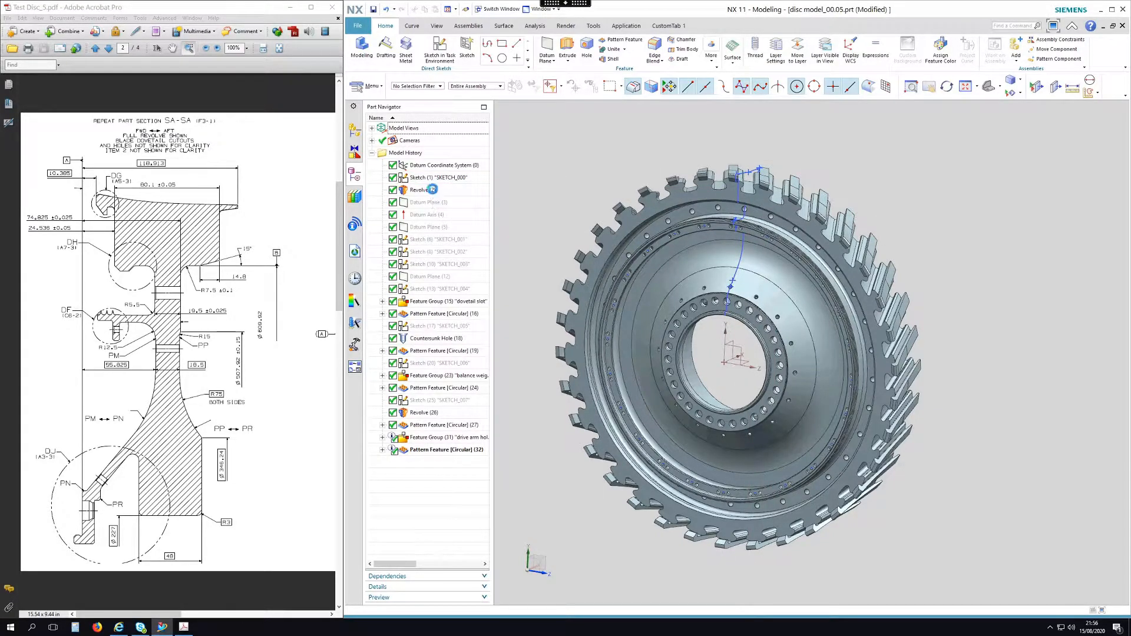
- Roll the model history back by making the first revolve, Revolve (2), the current feature
click(433, 191)
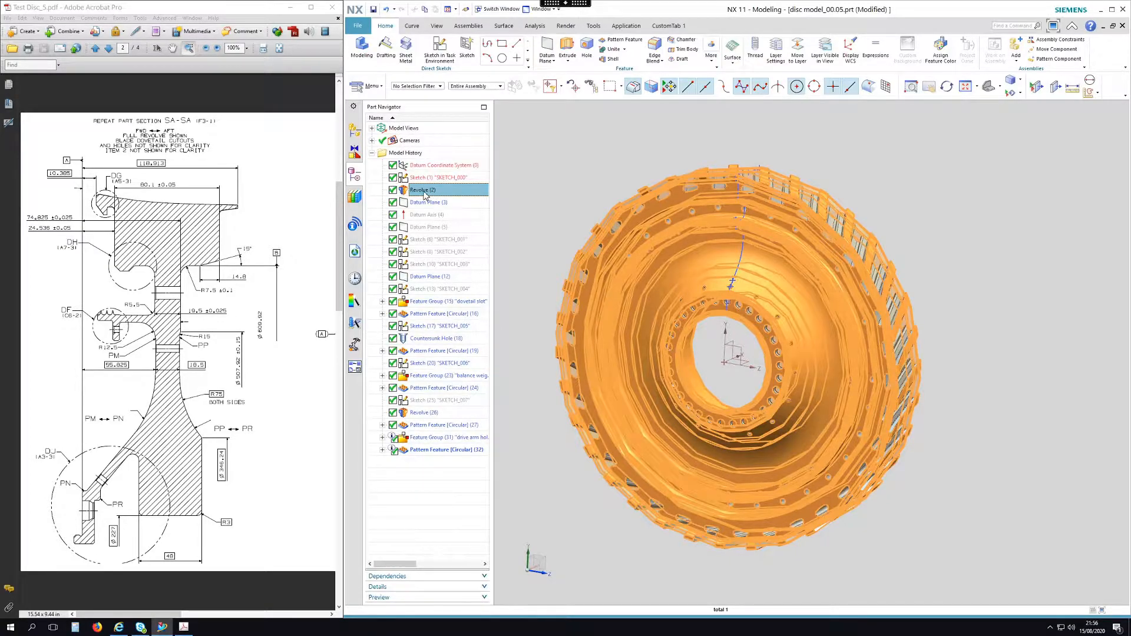
right_click(425, 195)
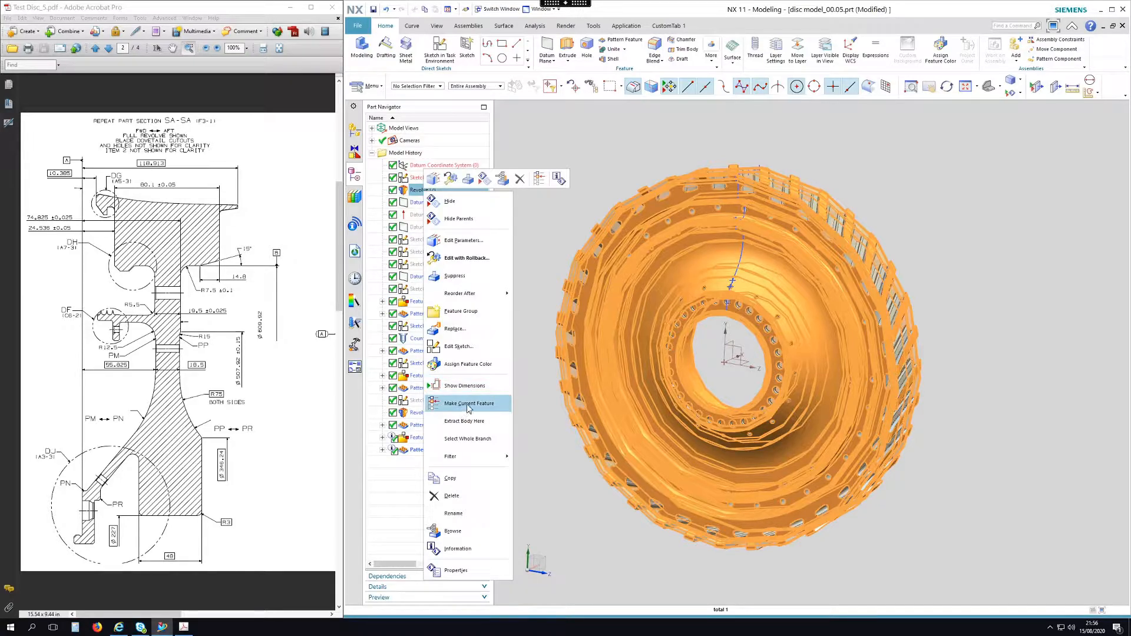
click(469, 404)
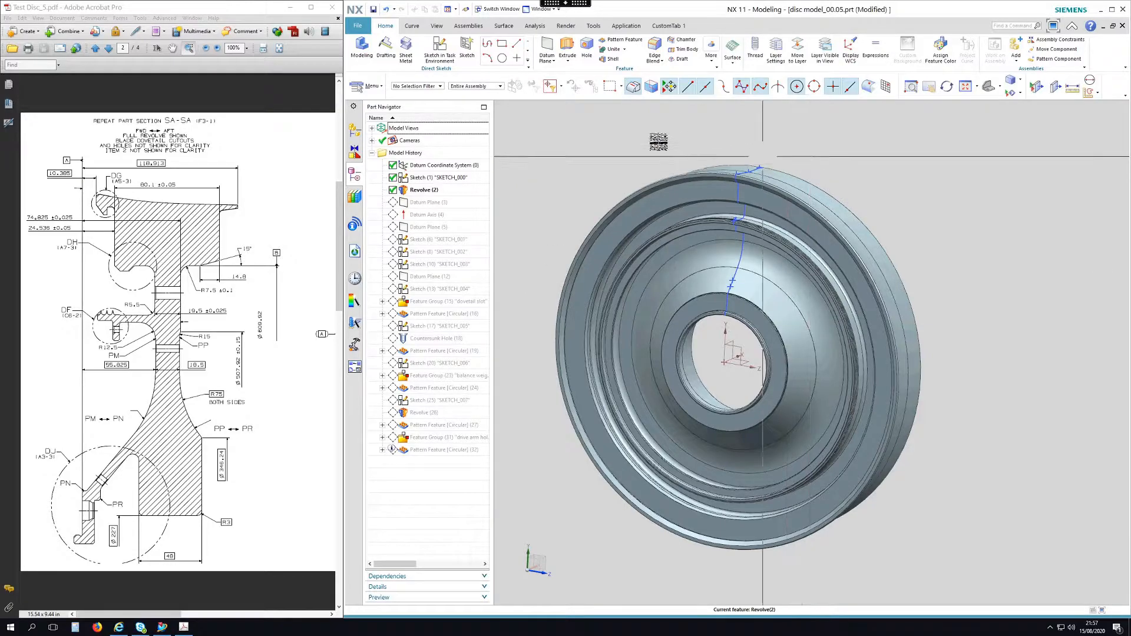
- Hide the base profile sketch SKETCH_000
scroll(754, 165, down, 5)
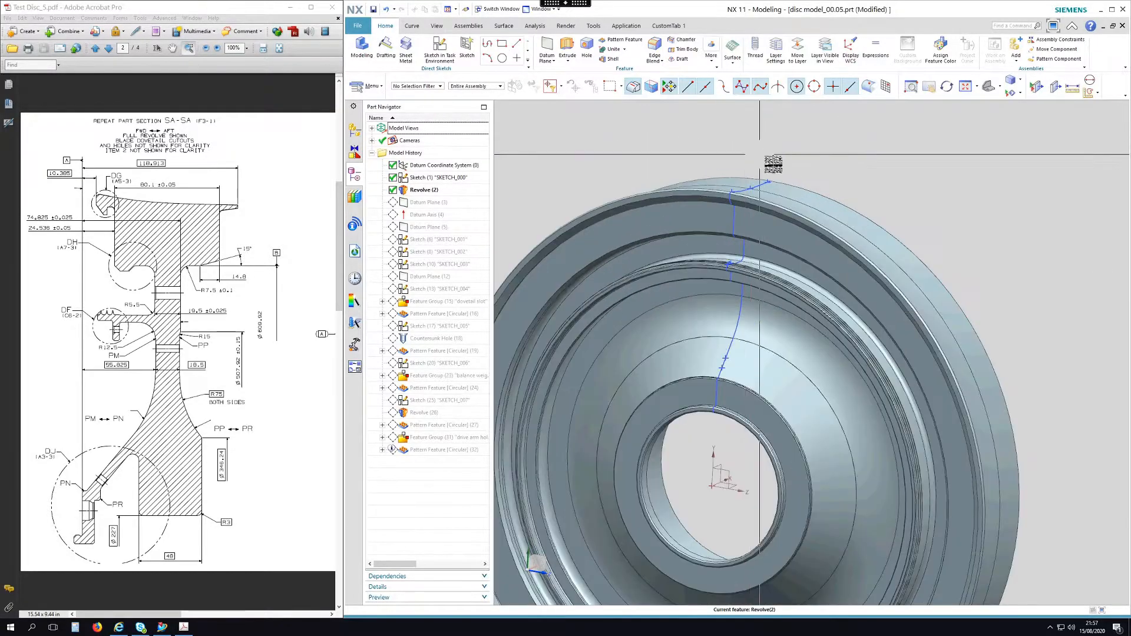
click(433, 178)
right_click(433, 182)
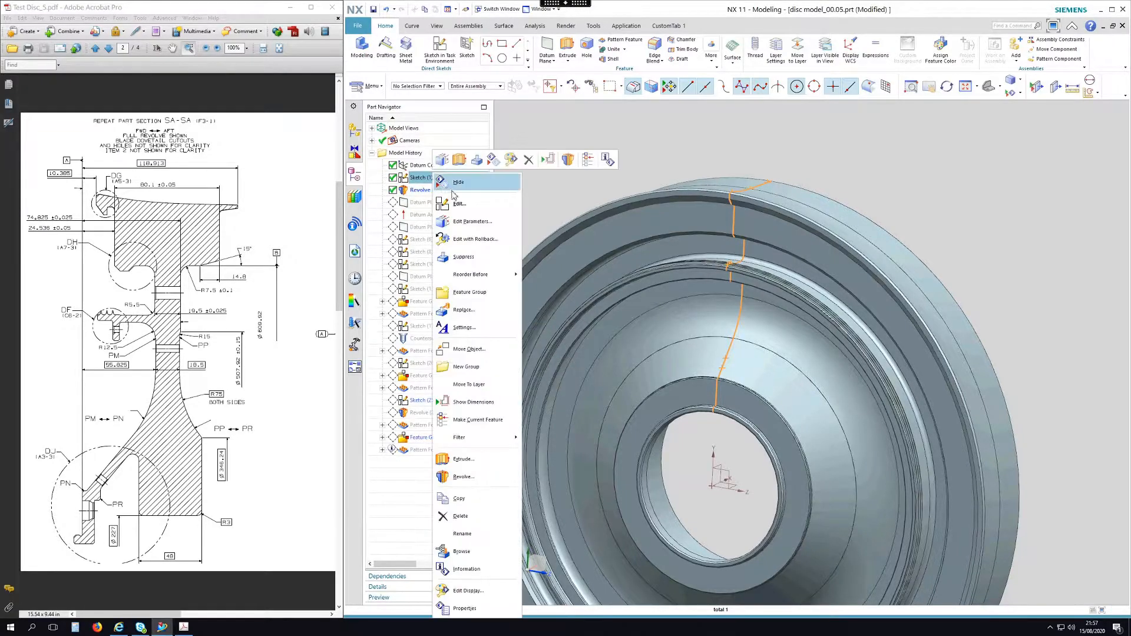
click(471, 187)
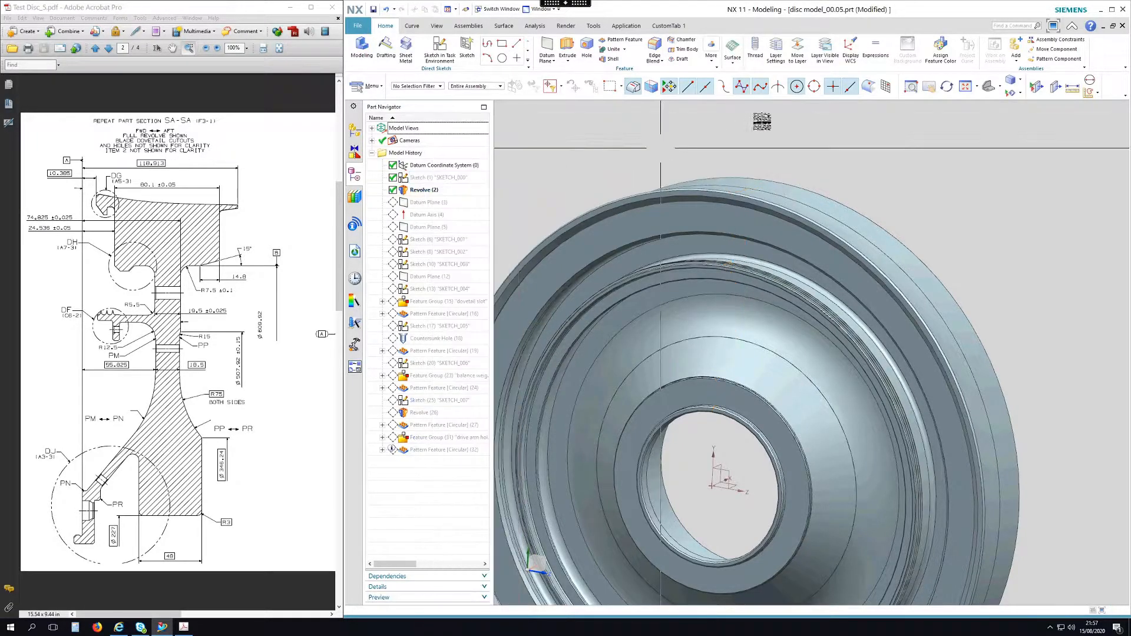
- Clip the disc with the view section and inspect the cut profile at the rim
click(1037, 88)
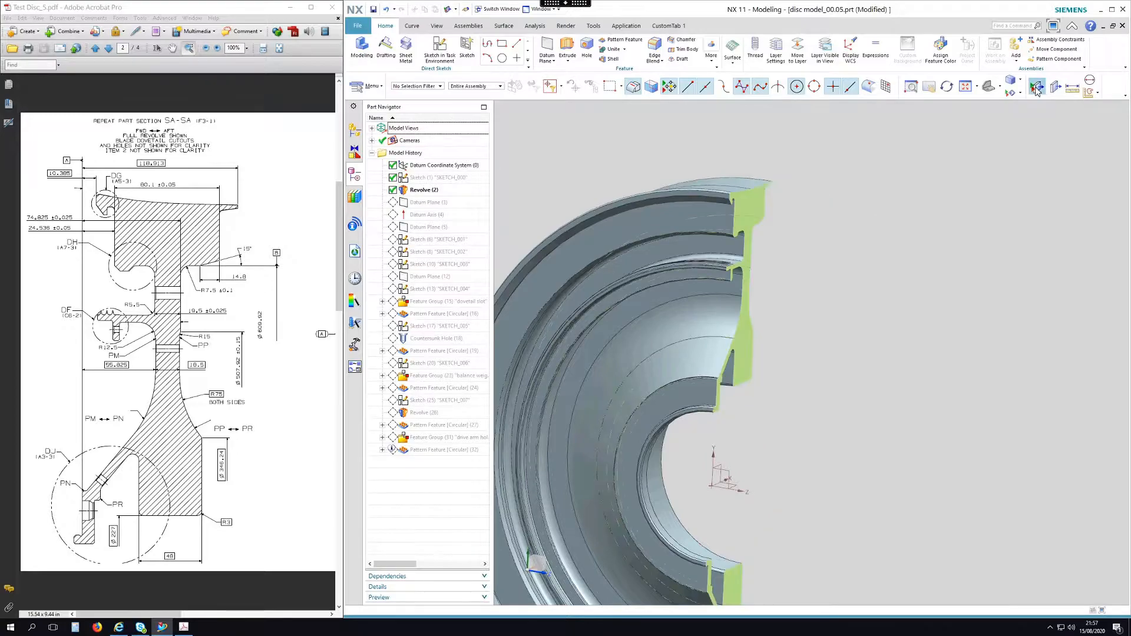
middle_drag(851, 318, 771, 187)
scroll(733, 159, up, 6)
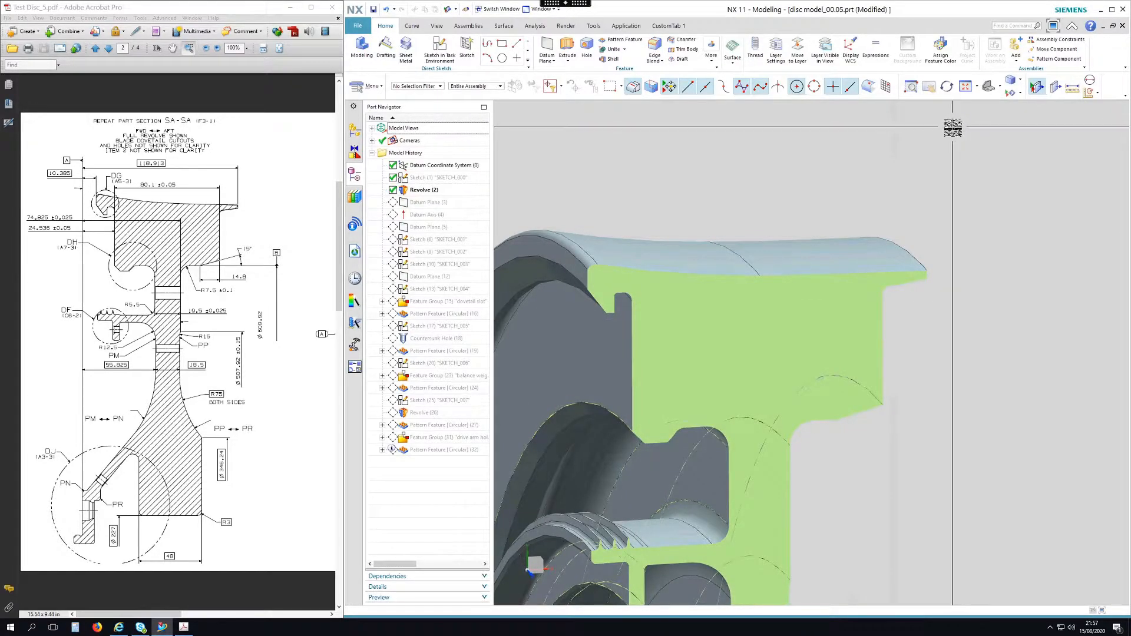
- Search the commands for section curves, start Section Curve, and choose the datum coordinate system's XY plane as the section plane
click(1015, 26)
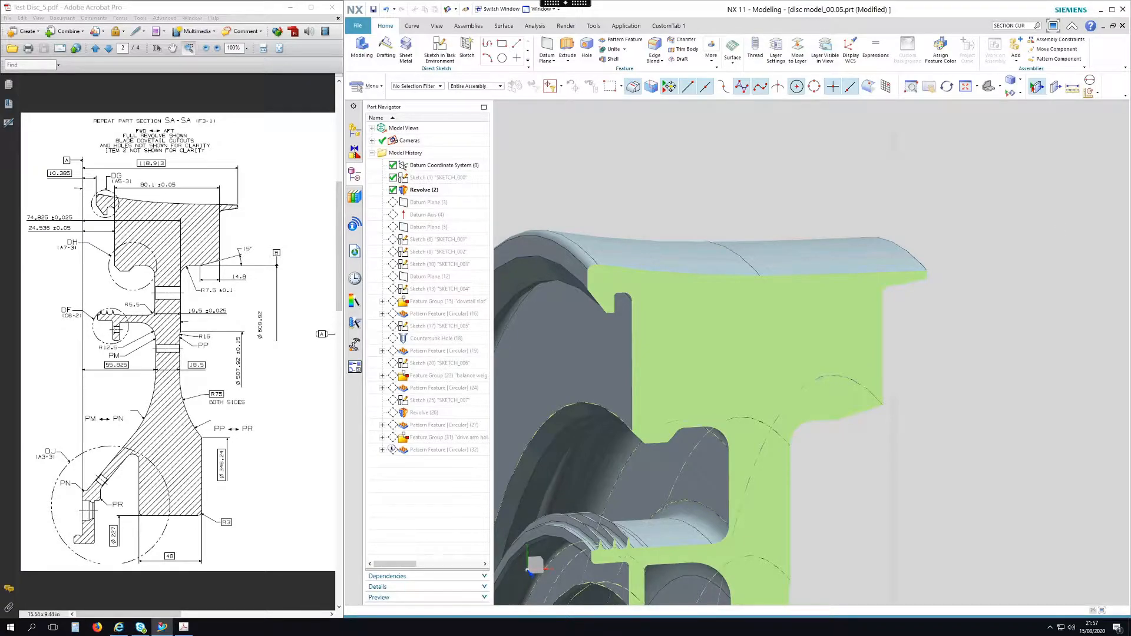
key(Return)
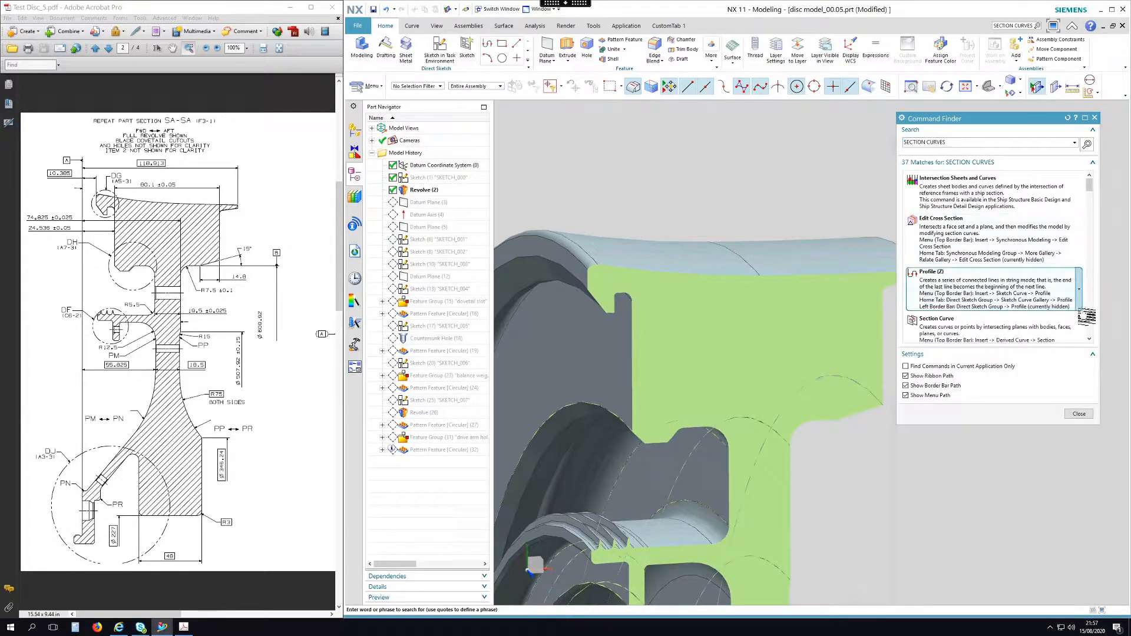
mouse_move(1005, 336)
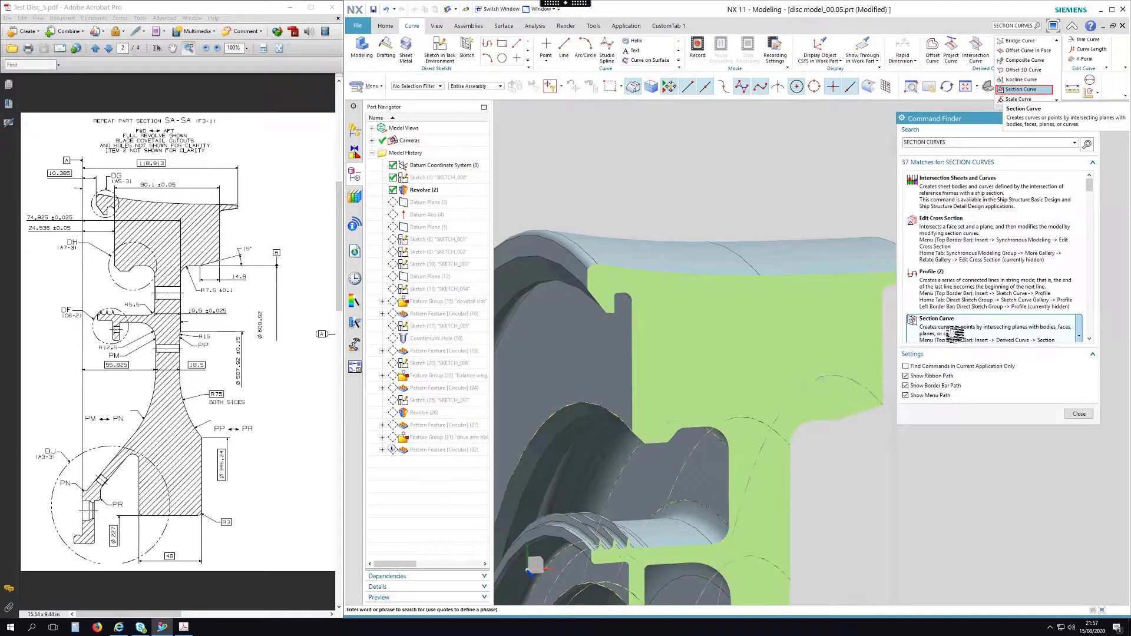
scroll(961, 335, down, 3)
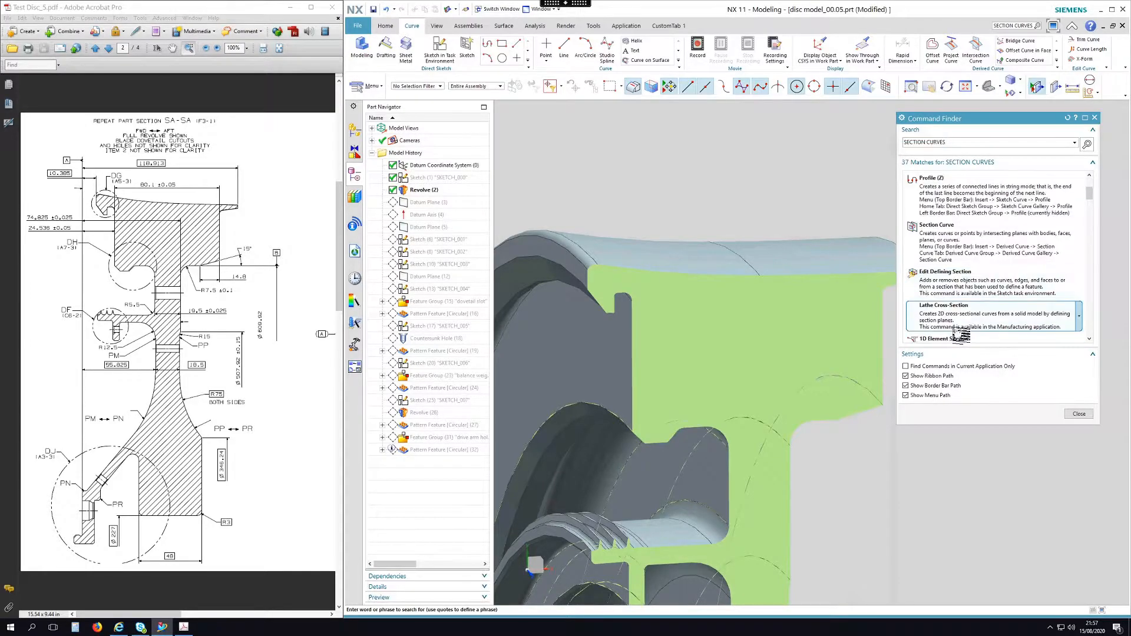
scroll(741, 197, down, 2)
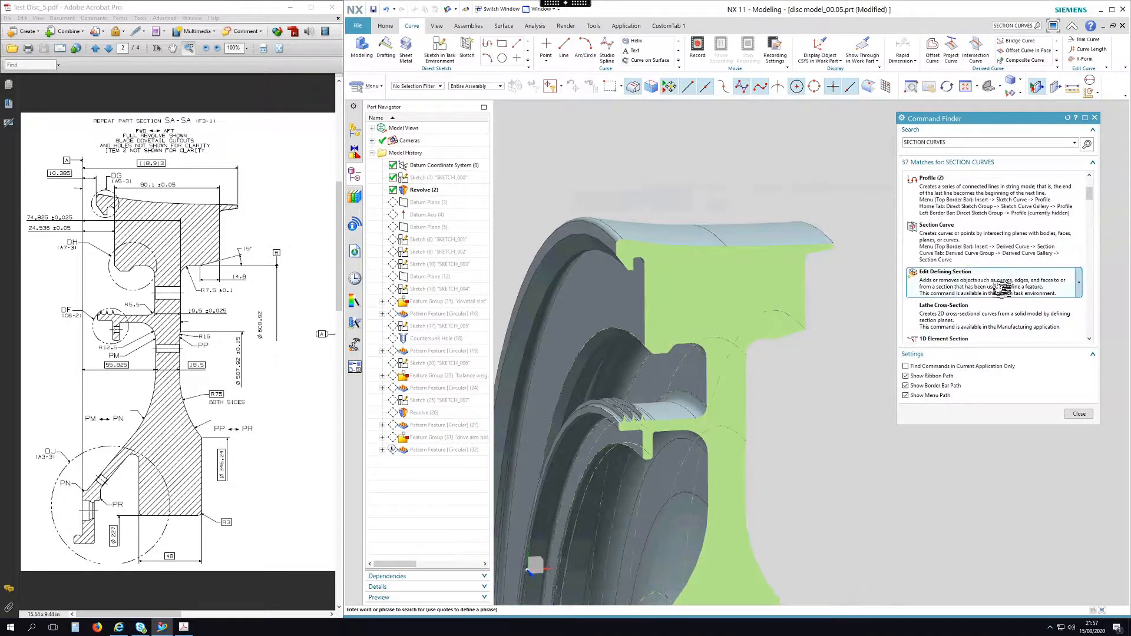
click(950, 243)
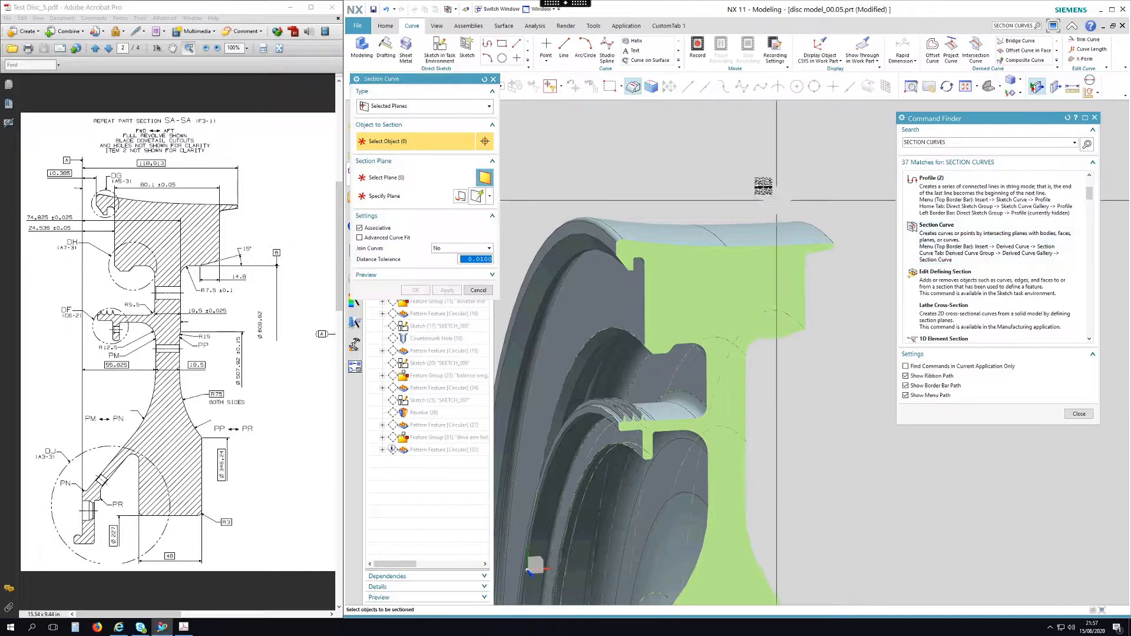
drag(436, 81, 936, 172)
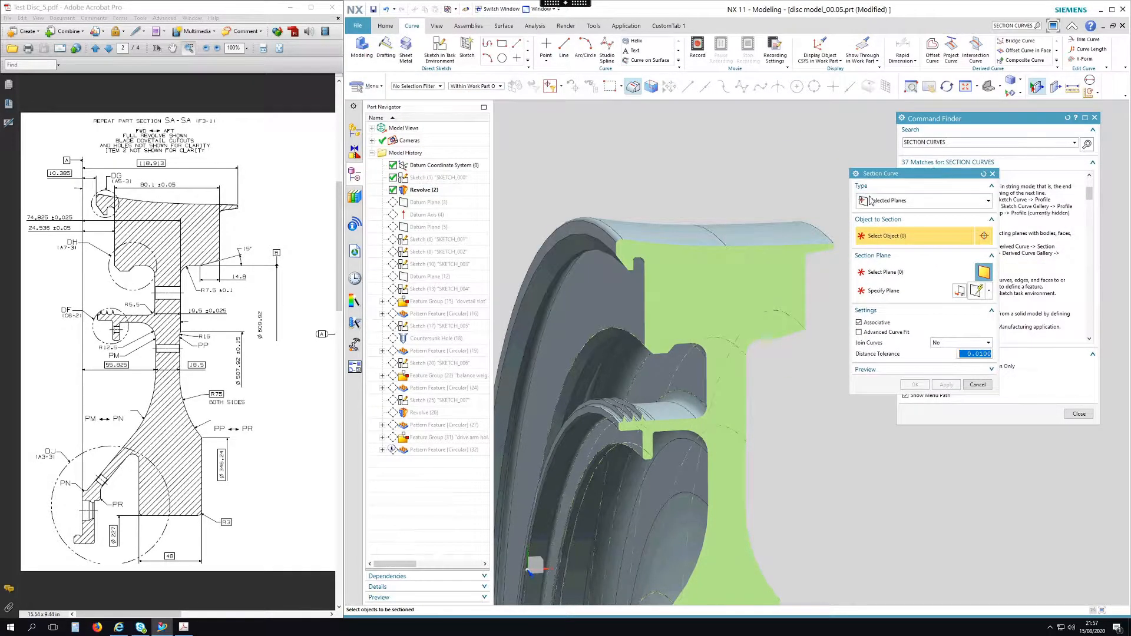
click(885, 279)
key(F8)
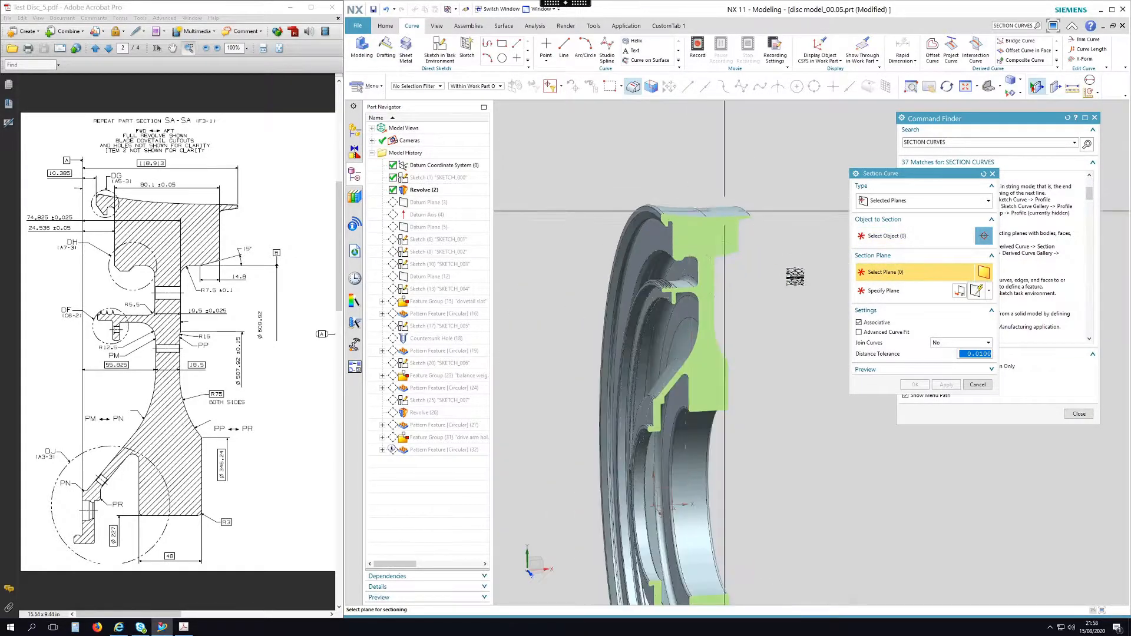
middle_drag(780, 396, 806, 411)
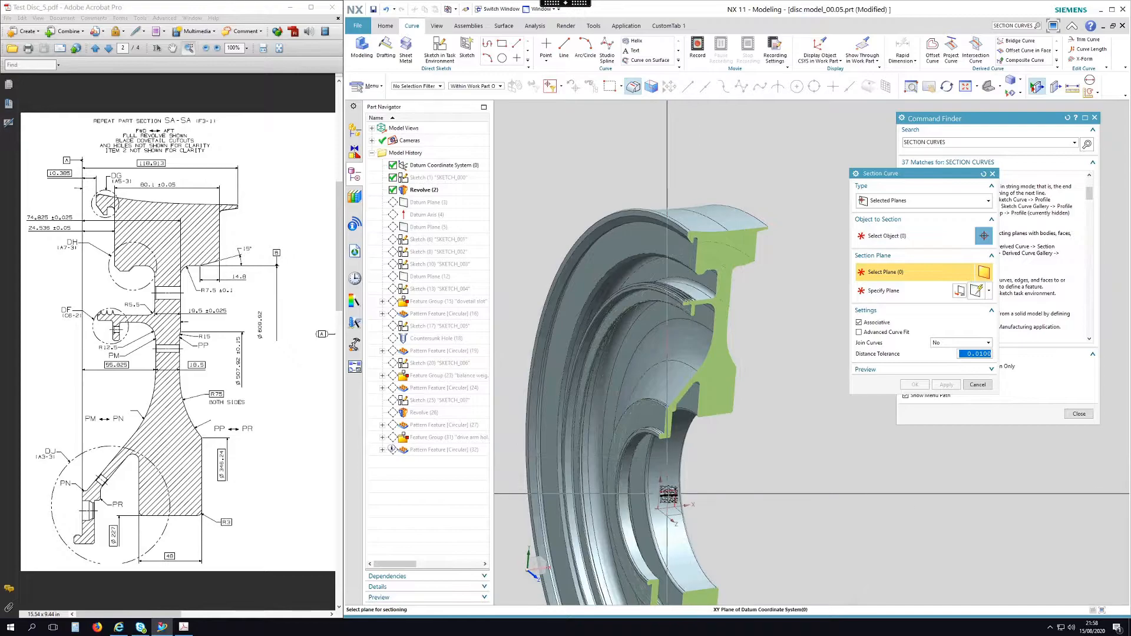
click(668, 498)
click(876, 238)
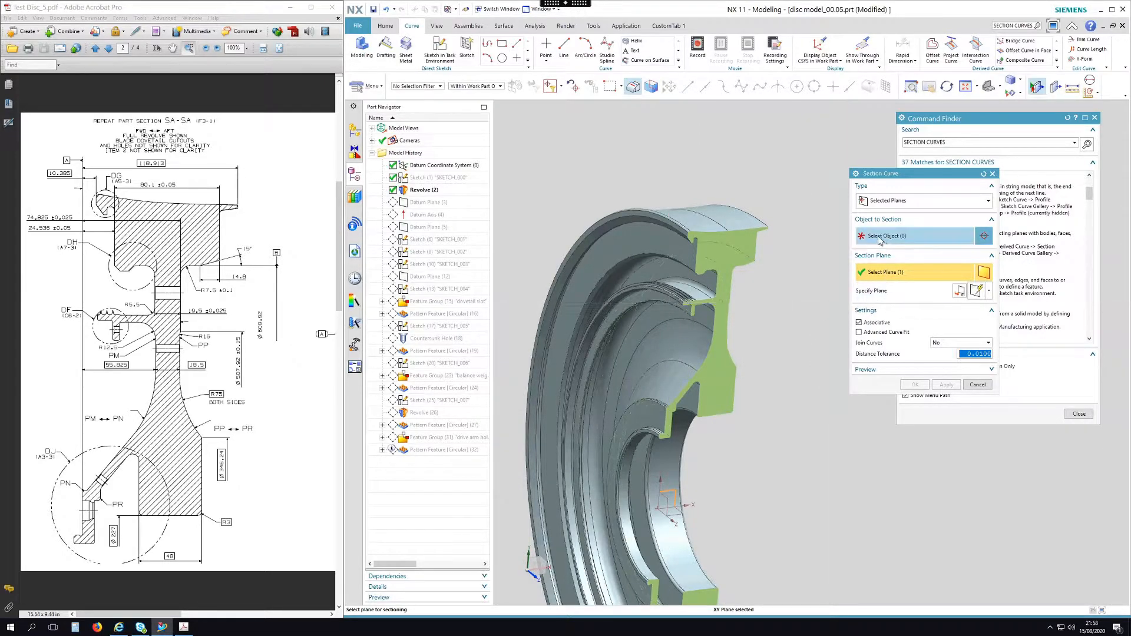
- Select the rim's forward side face and the faces of the groove behind the forward lip as objects to section
scroll(842, 256, up, 5)
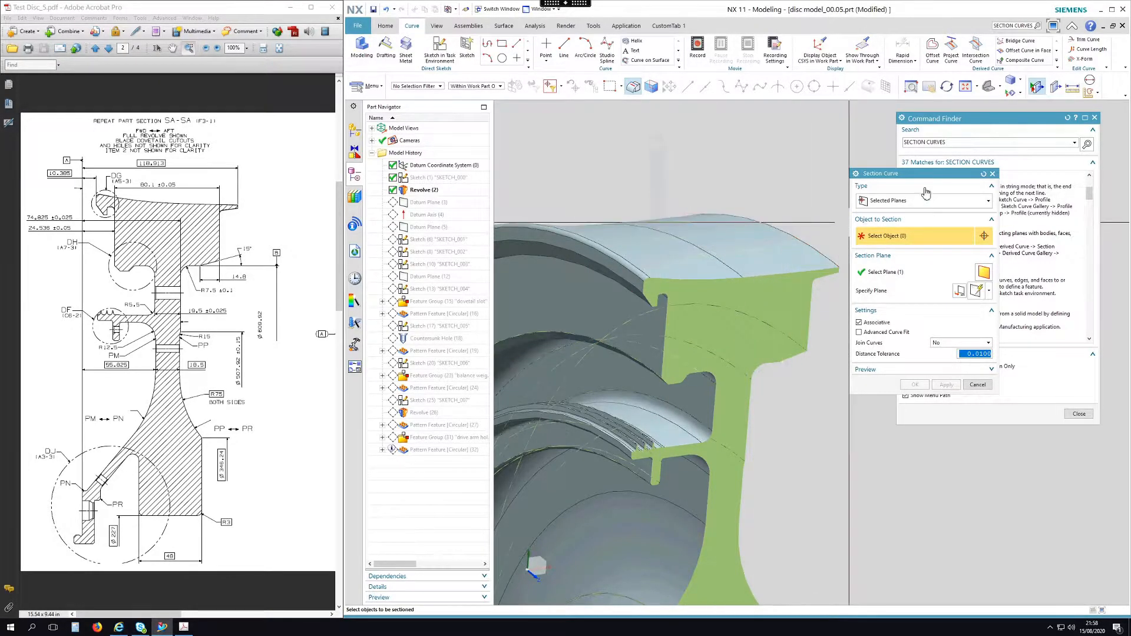
drag(919, 178, 953, 180)
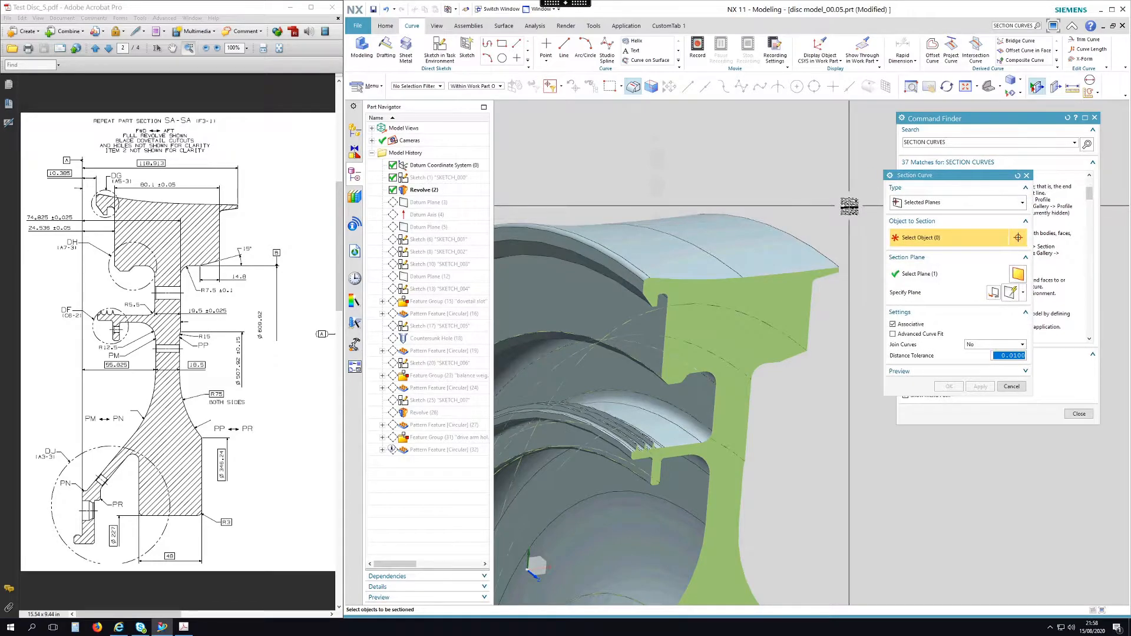
click(666, 315)
middle_drag(652, 253, 652, 201)
scroll(654, 227, up, 6)
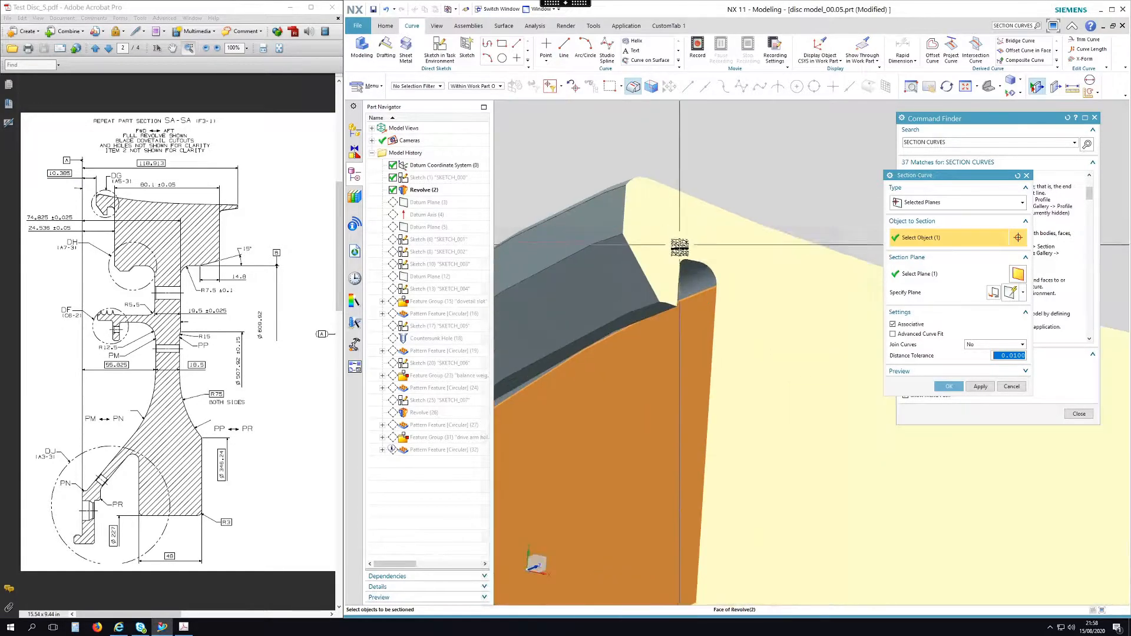
click(725, 309)
click(694, 284)
middle_drag(725, 307, 682, 306)
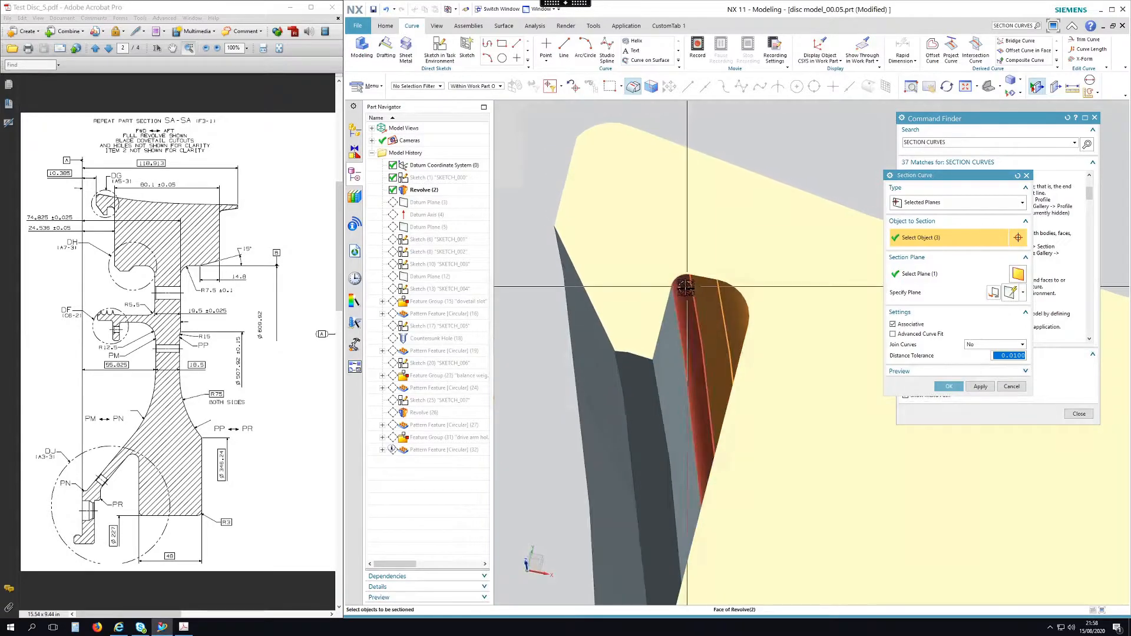
click(667, 330)
click(666, 330)
click(631, 375)
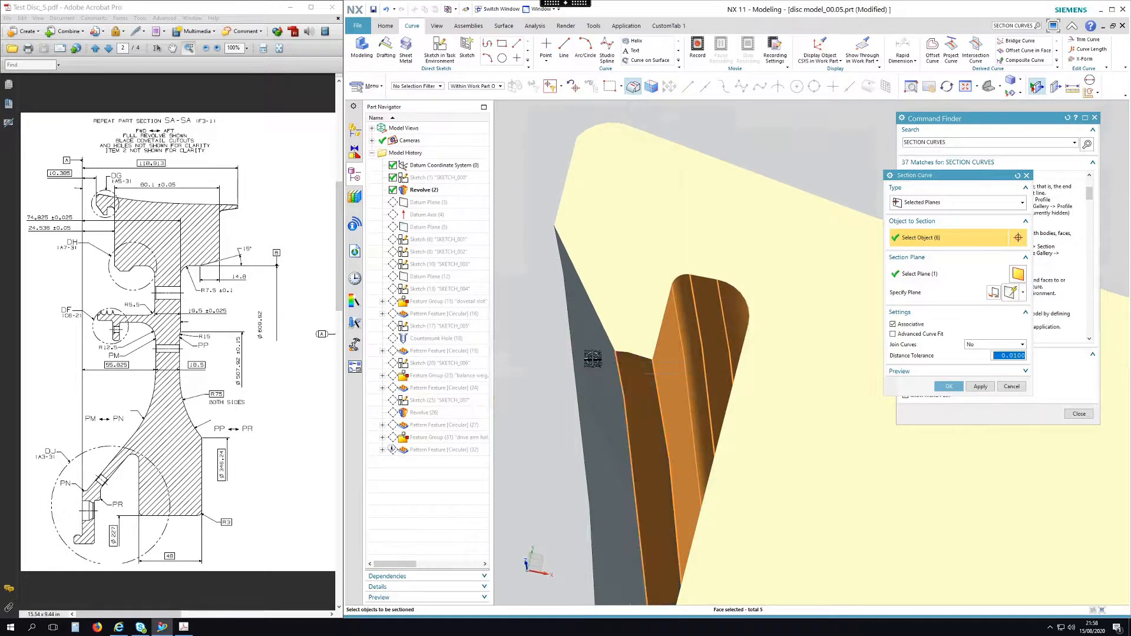
- Add the forward lip's remaining faces and the rim's outer surface to the objects to section
click(593, 356)
scroll(592, 354, down, 2)
scroll(652, 240, up, 5)
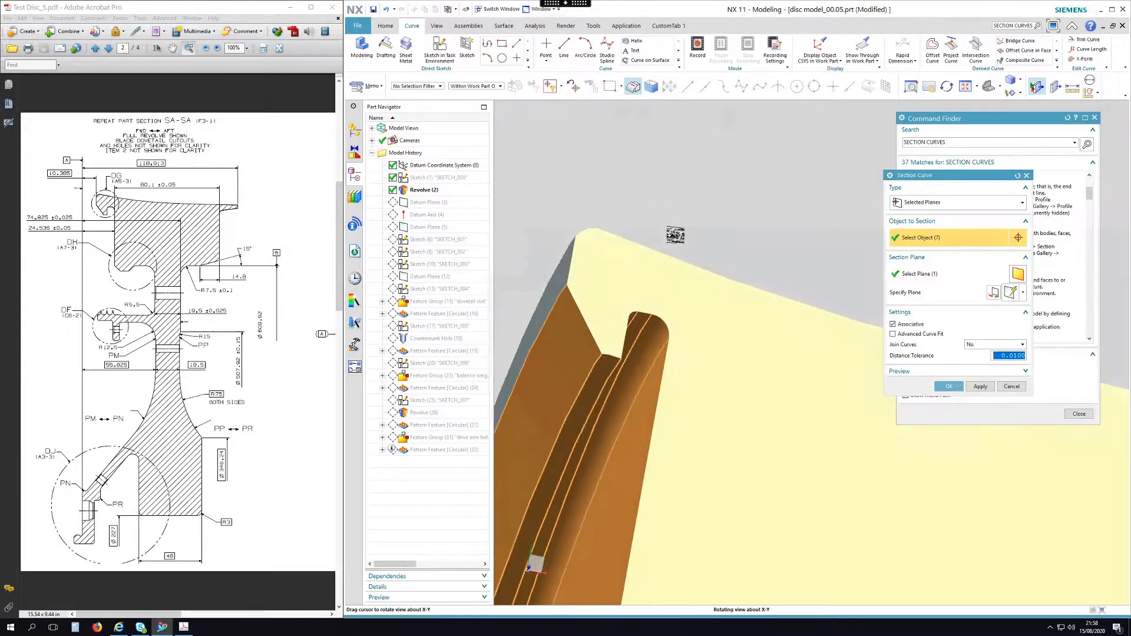
click(563, 264)
click(574, 235)
click(619, 240)
scroll(565, 203, down, 4)
click(738, 259)
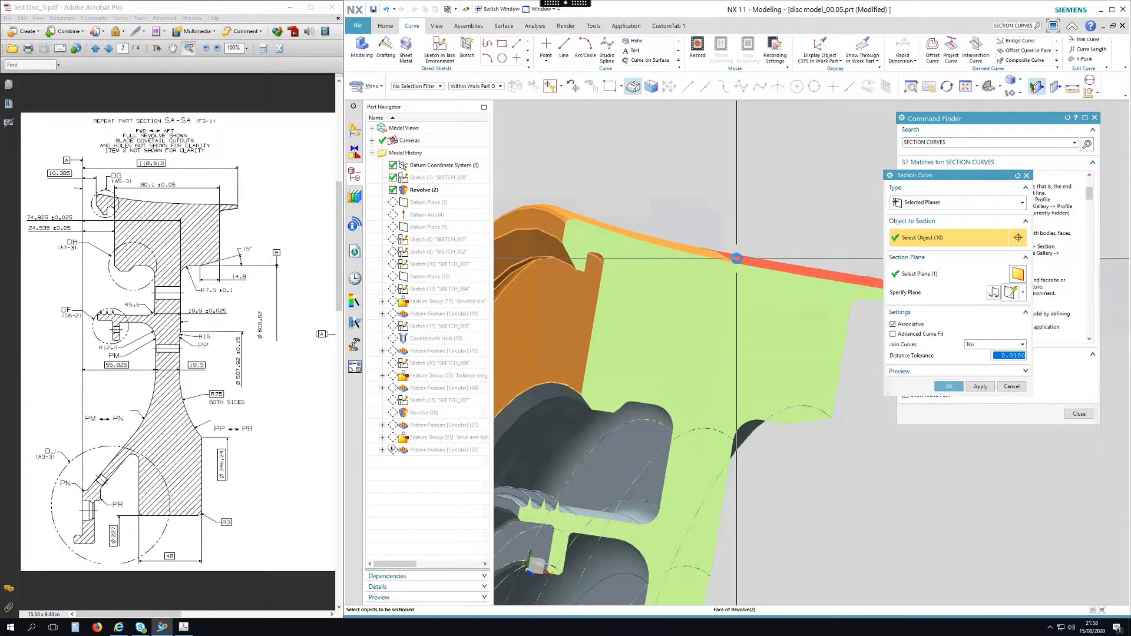
- Add the aft lip faces and the rim's aft side face, then create the associative section curves
scroll(766, 262, down, 2)
scroll(800, 266, up, 4)
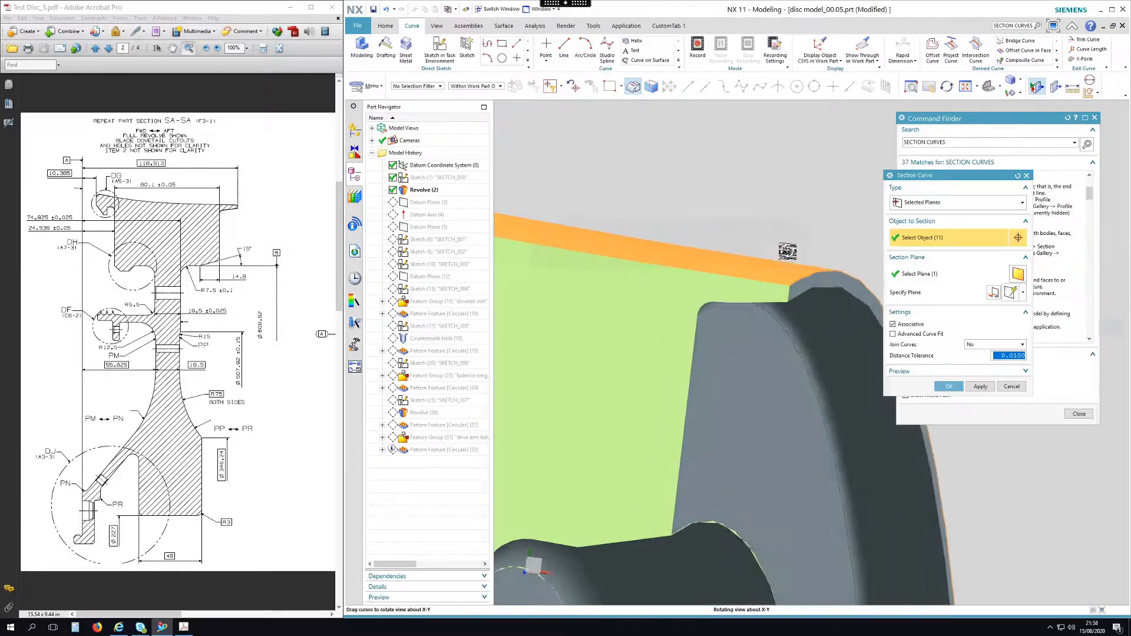
click(801, 300)
click(804, 311)
click(786, 321)
click(749, 353)
middle_drag(763, 245, 784, 209)
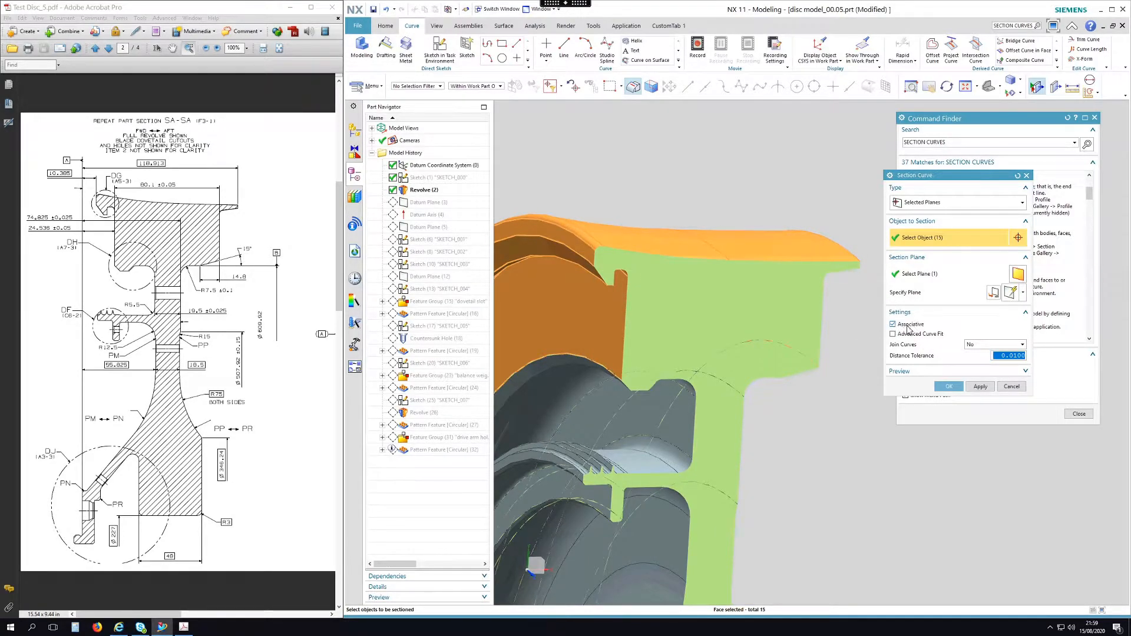
click(948, 386)
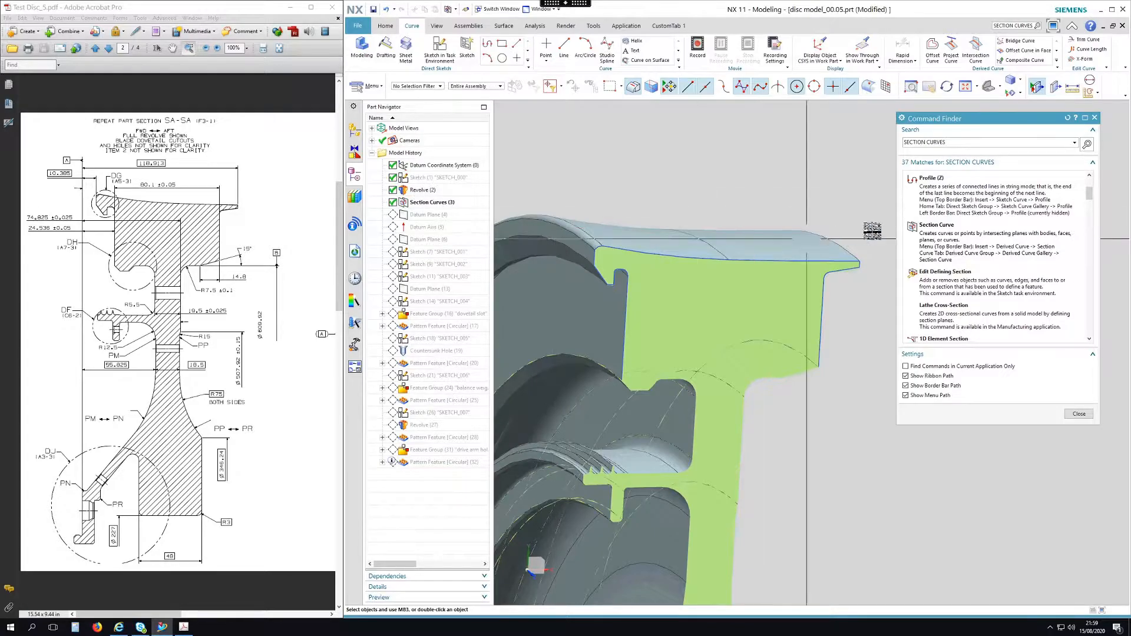
click(1080, 414)
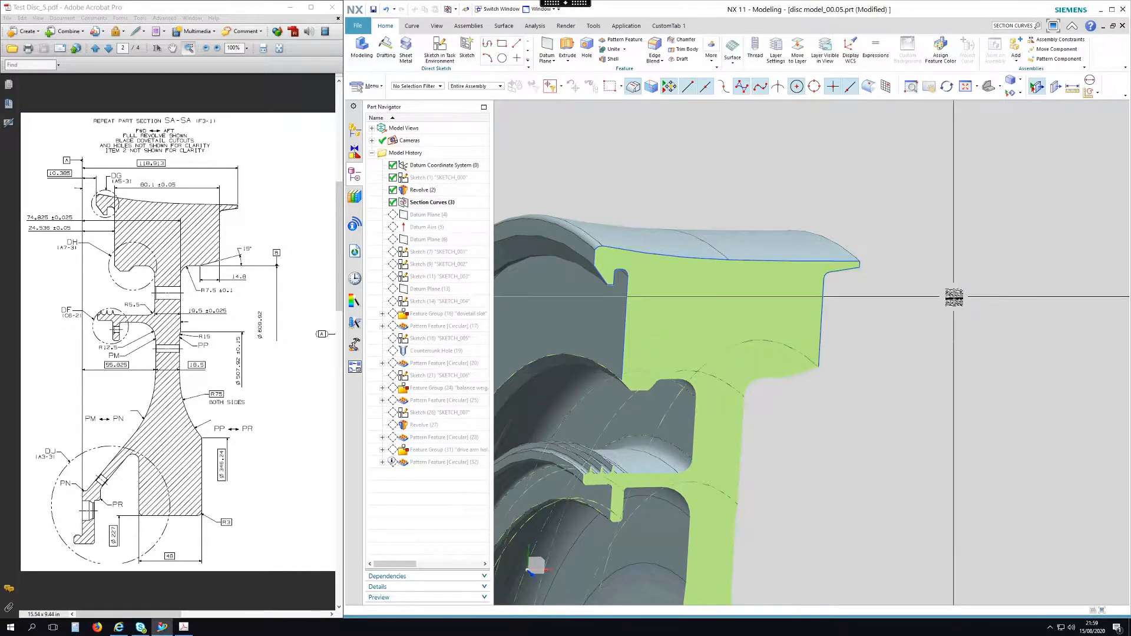
- Add the new section curves to the disc part's MODEL reference set
middle_drag(955, 298, 953, 271)
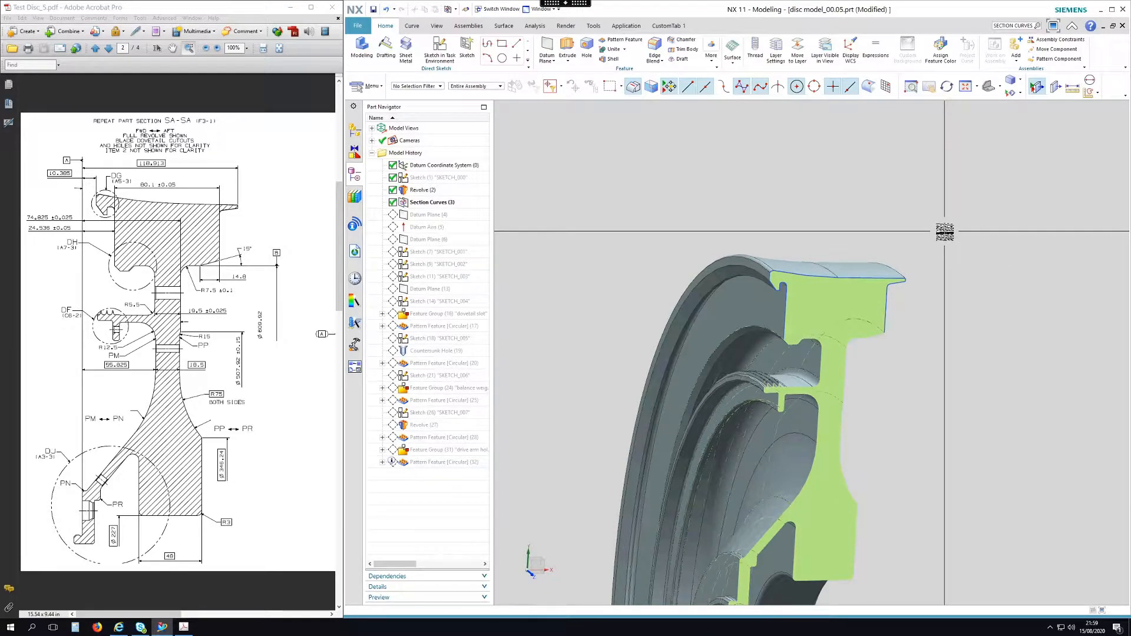
scroll(909, 312, up, 3)
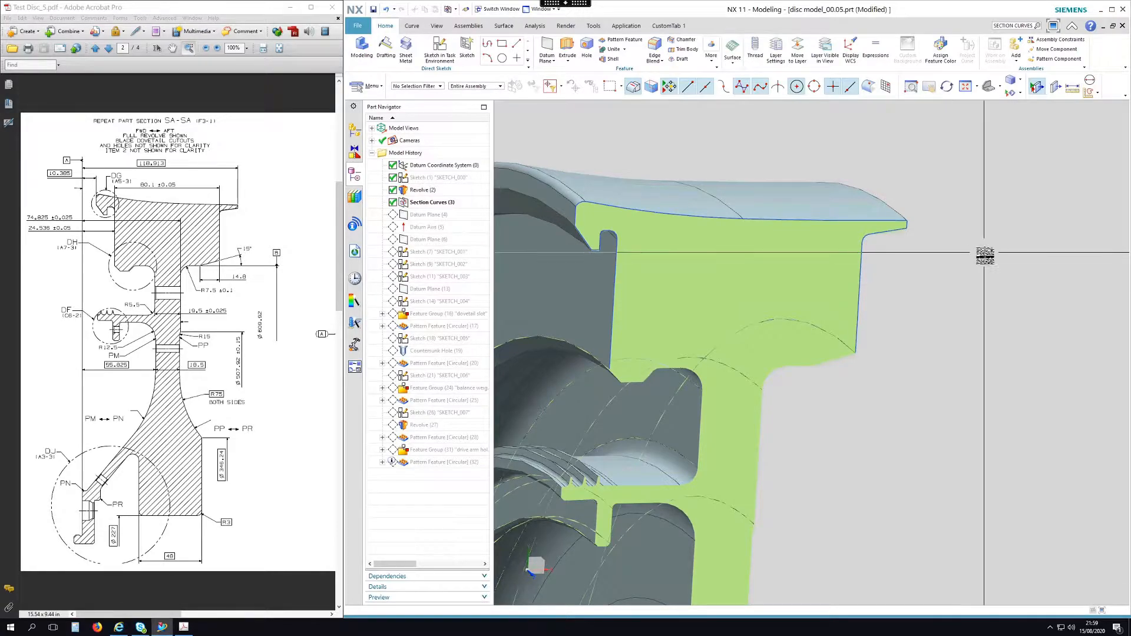
scroll(1007, 271, down, 1)
click(364, 89)
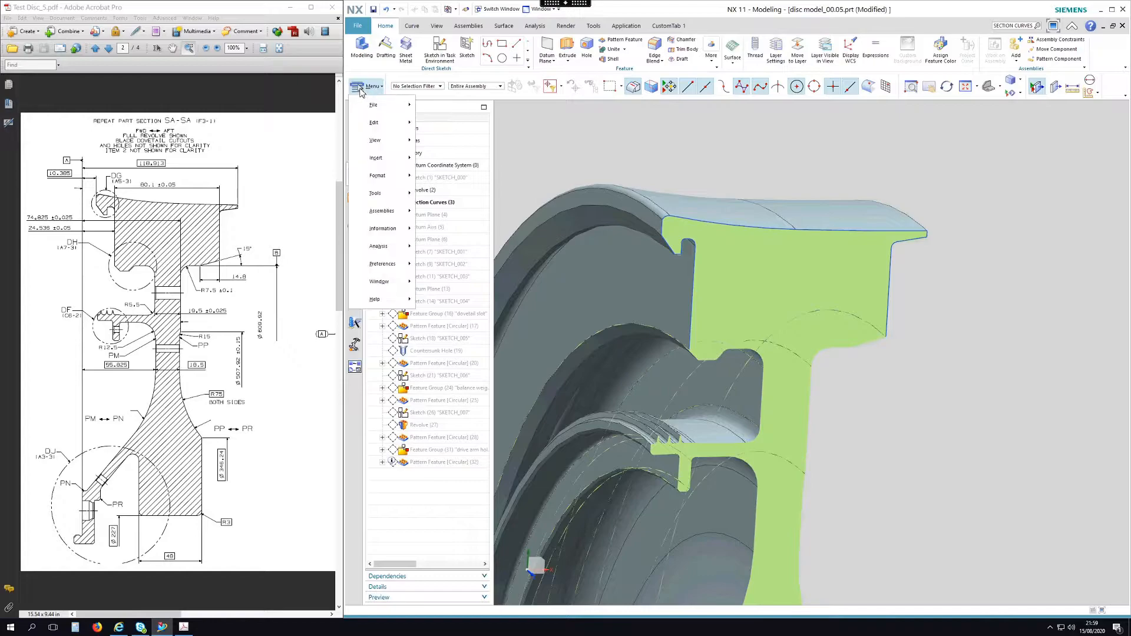
mouse_move(384, 181)
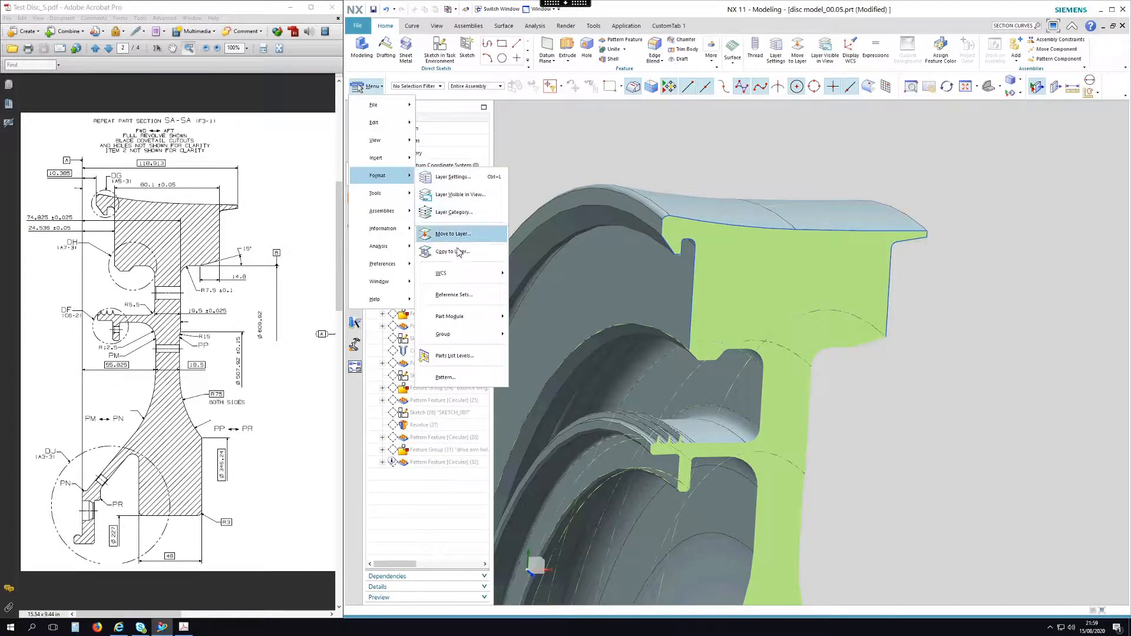
click(463, 293)
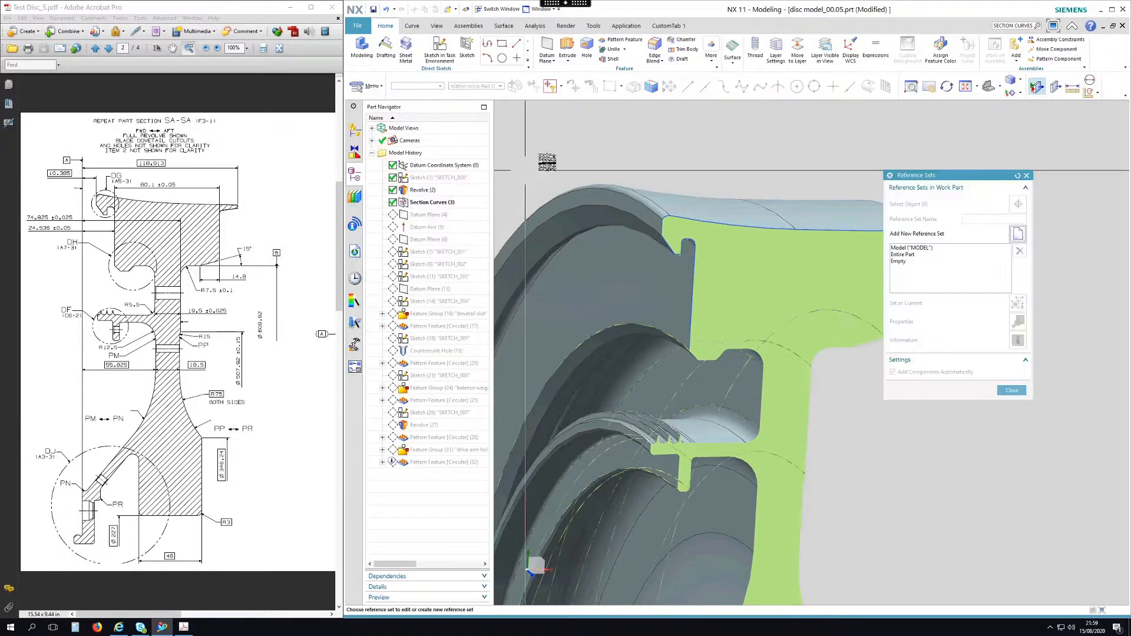
click(920, 248)
drag(951, 177, 1023, 176)
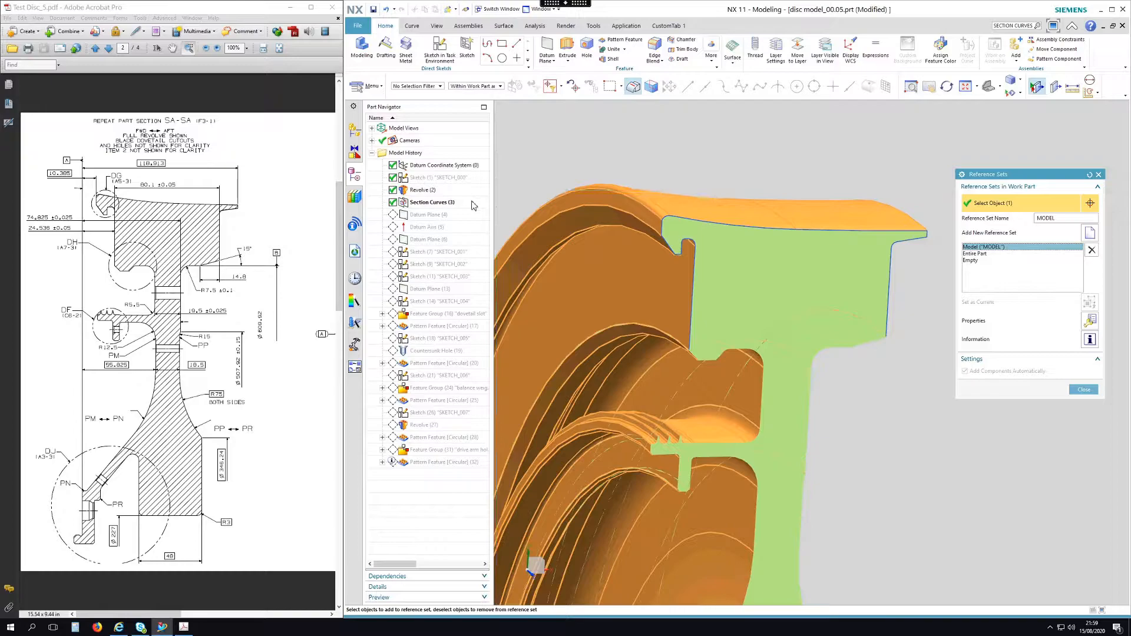
click(436, 205)
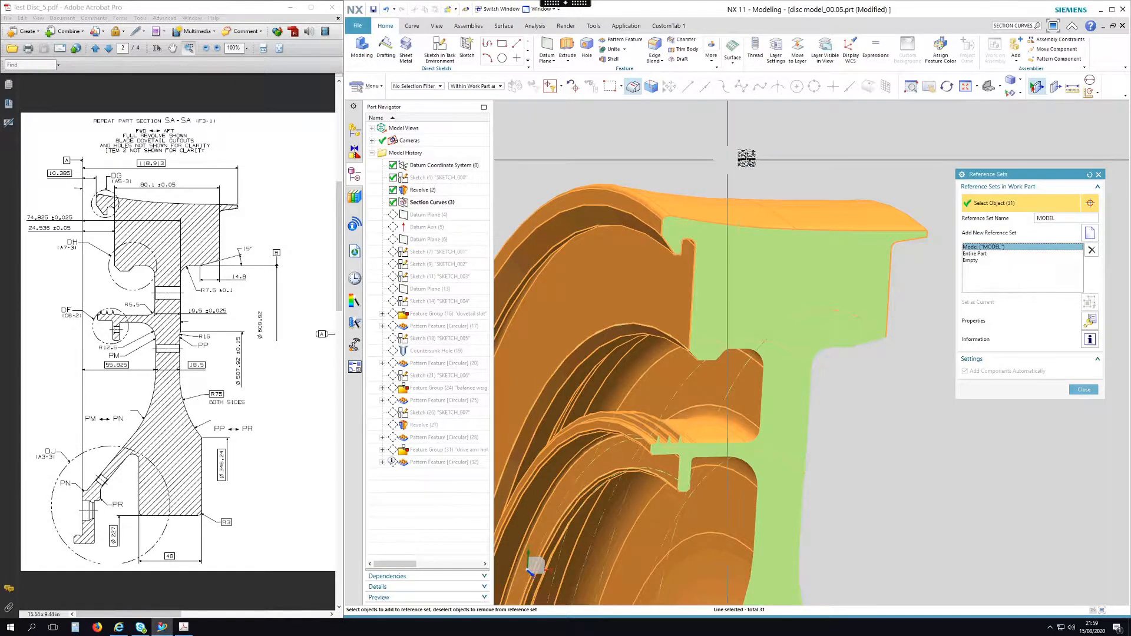
middle_click(880, 402)
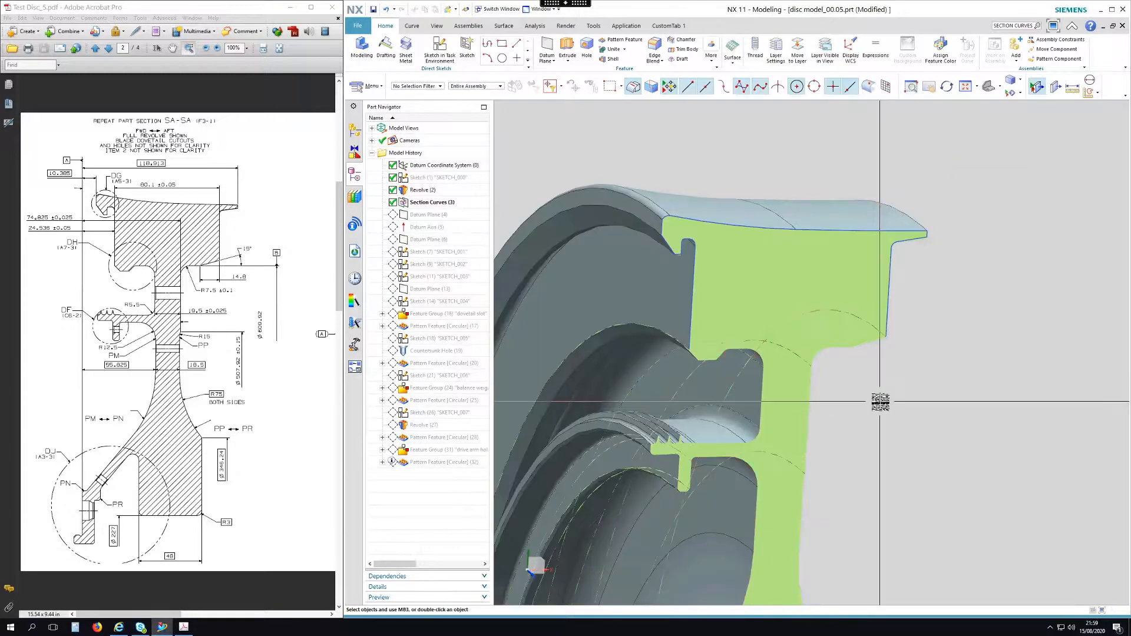
- Save the disc model part with its updated reference set
click(359, 31)
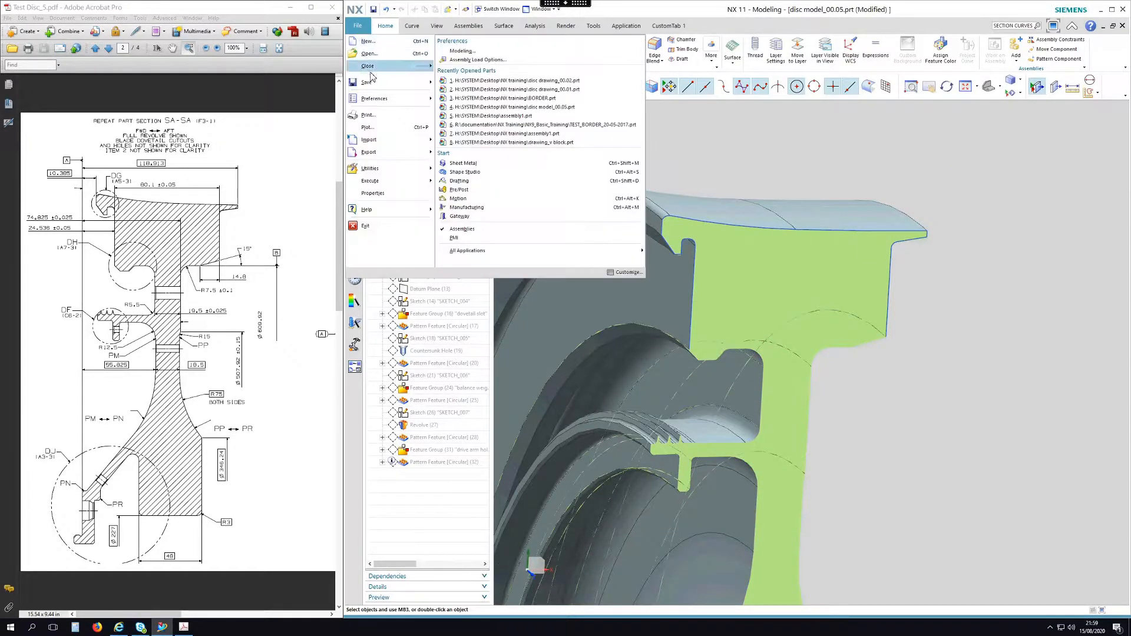
mouse_move(386, 85)
click(469, 48)
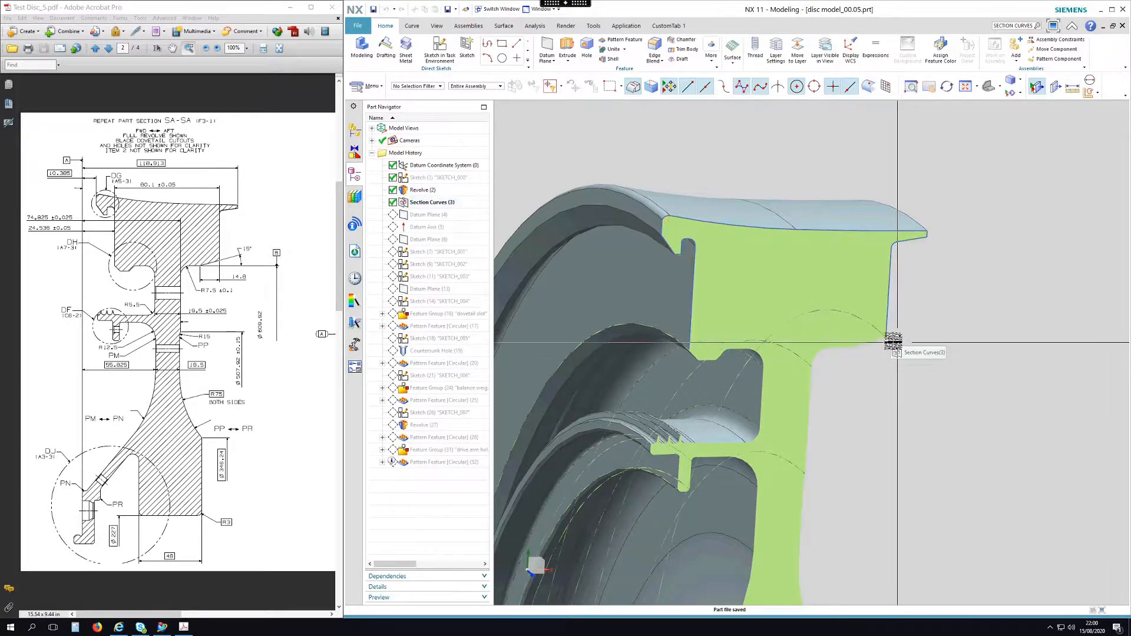
key(ctrl+s)
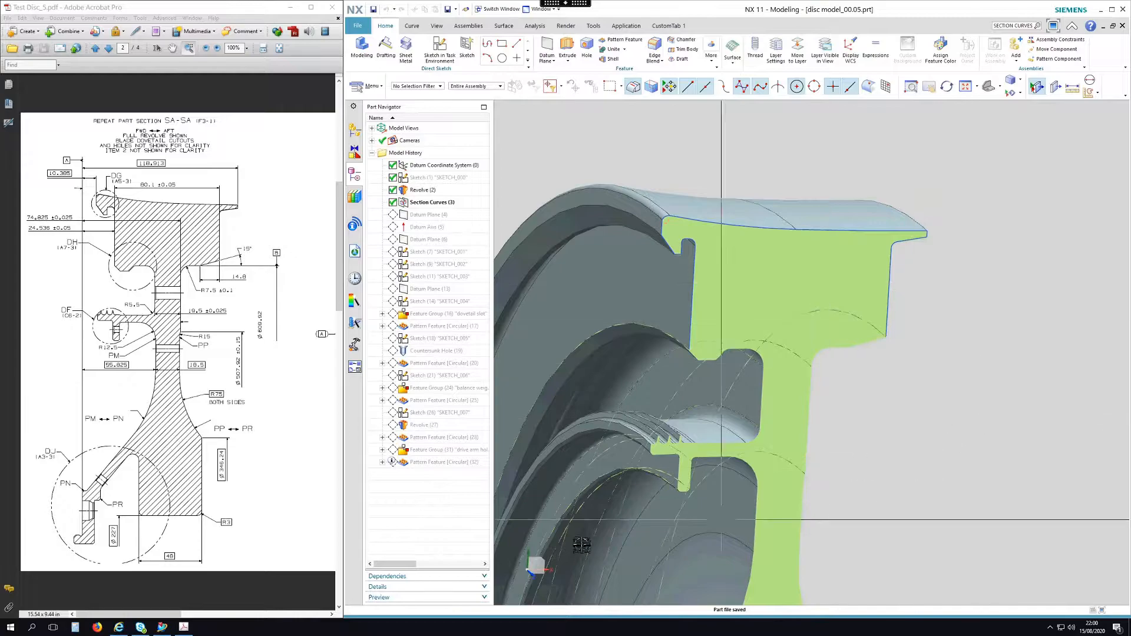
- Roll the model history forward by making the last circular pattern, Pattern Feature [Circular] (32), the current feature
mouse_move(428, 468)
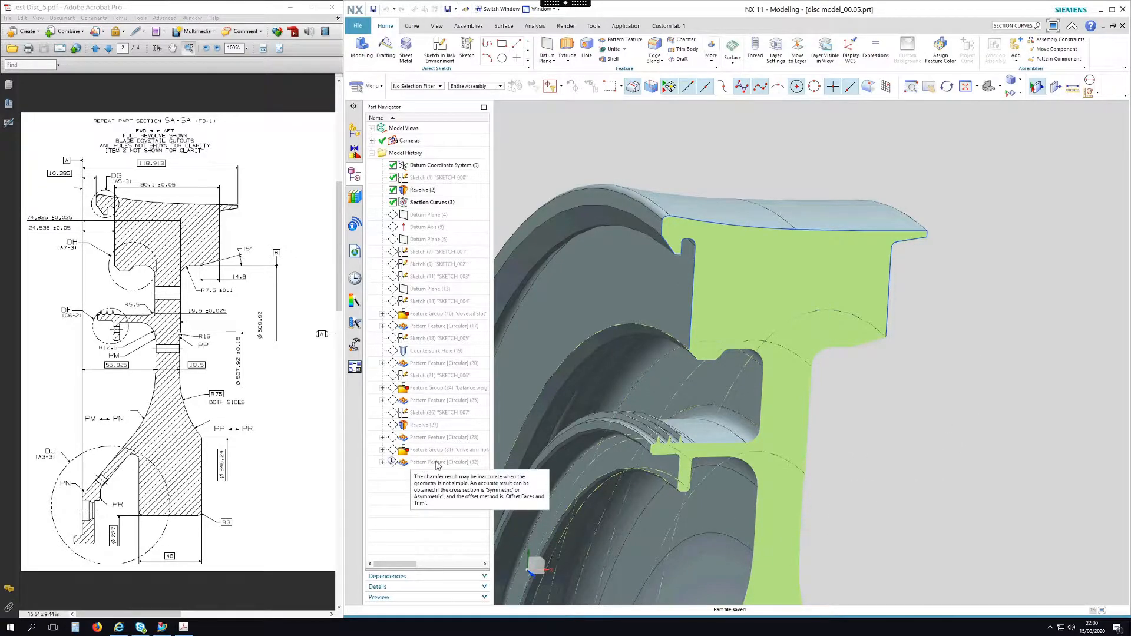
right_click(436, 465)
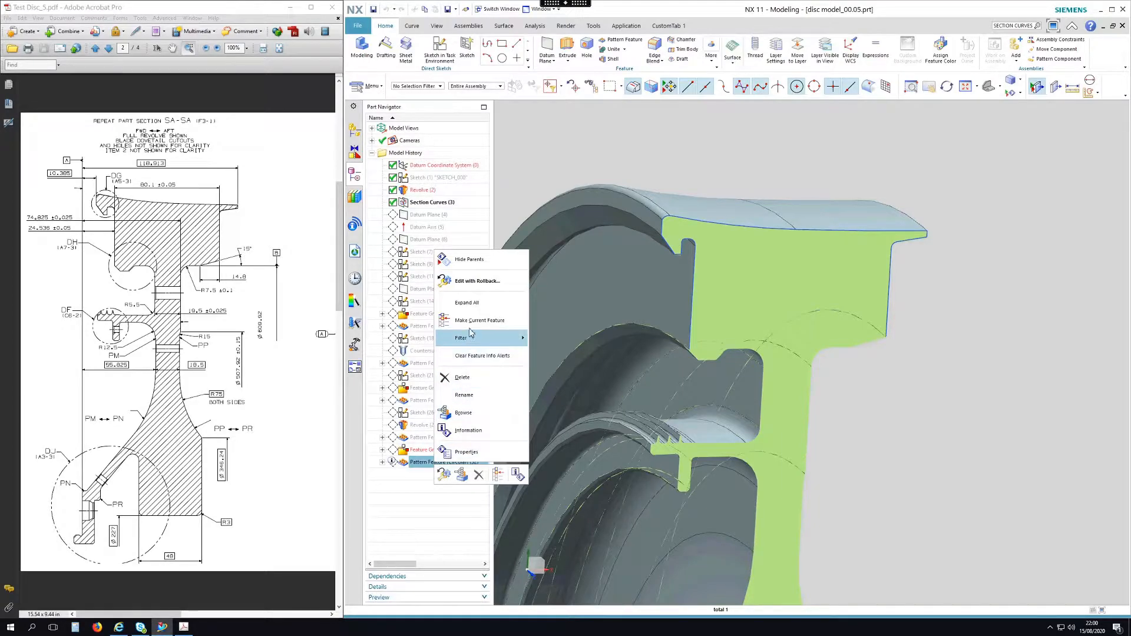
click(493, 320)
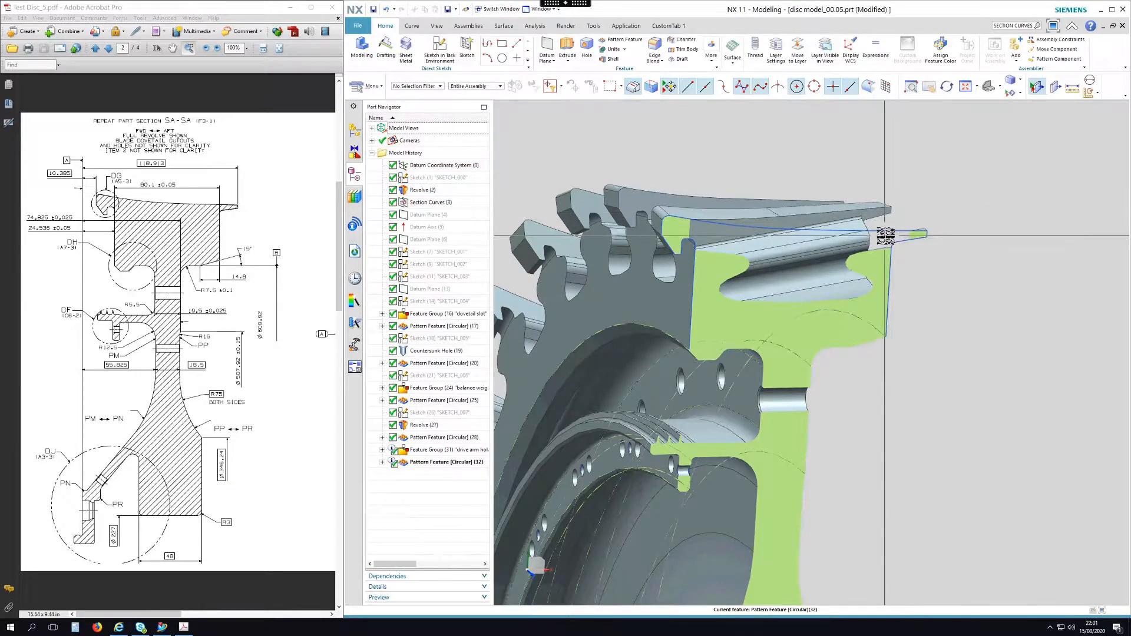
- Move the section curves feature to layer 20 and check its layer assignment in the model history
middle_drag(973, 205, 960, 198)
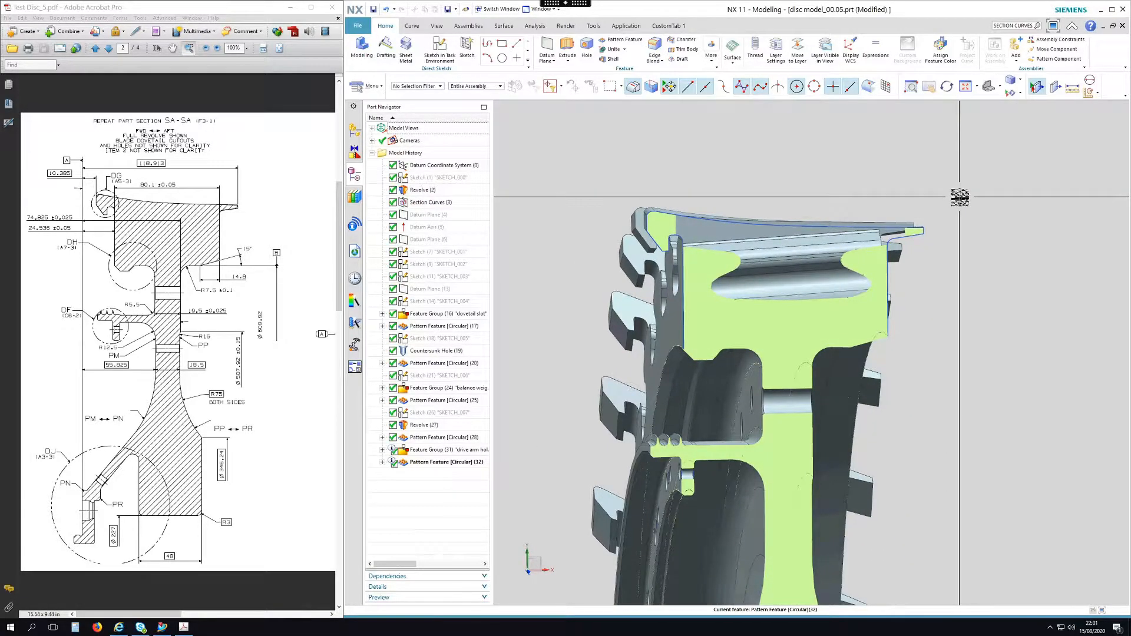
key(F8)
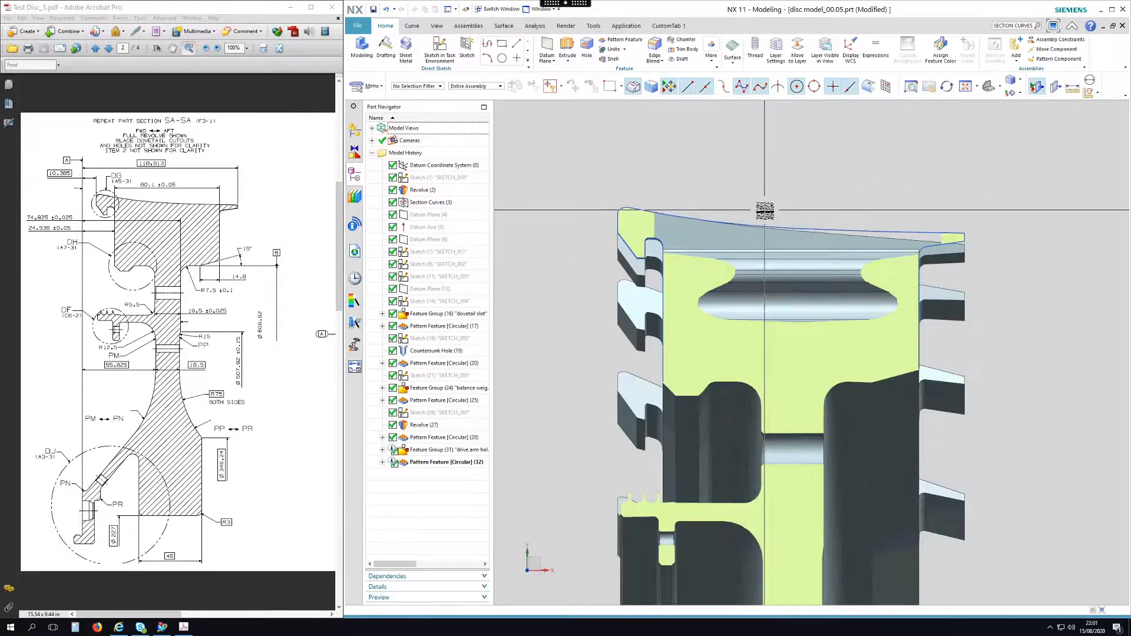
scroll(764, 211, up, 3)
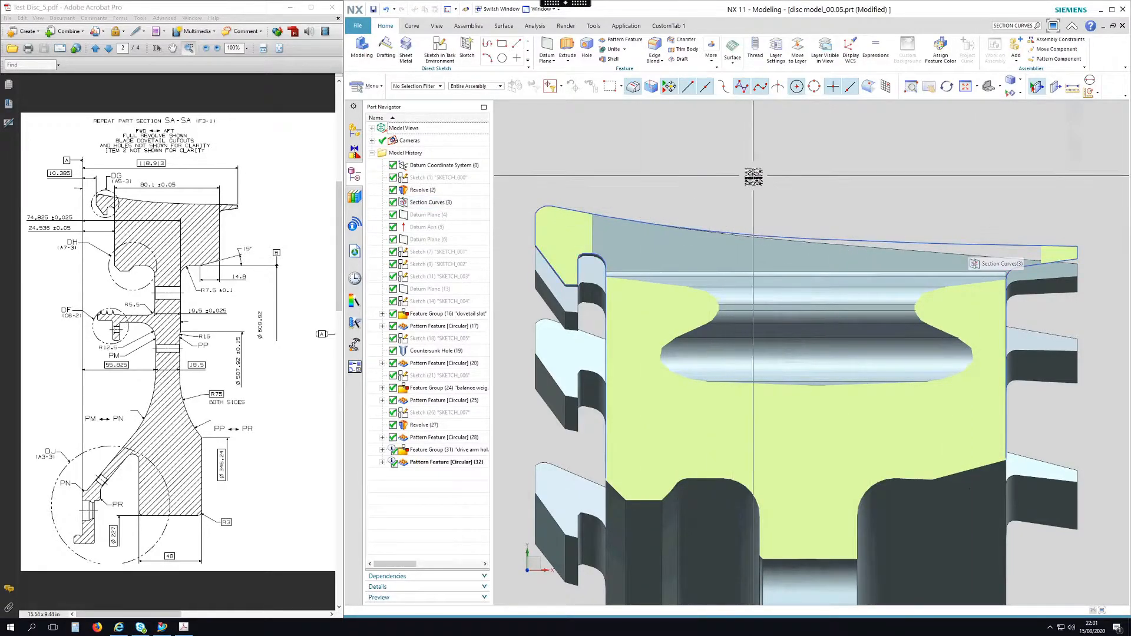
scroll(801, 178, down, 3)
middle_drag(854, 164, 887, 200)
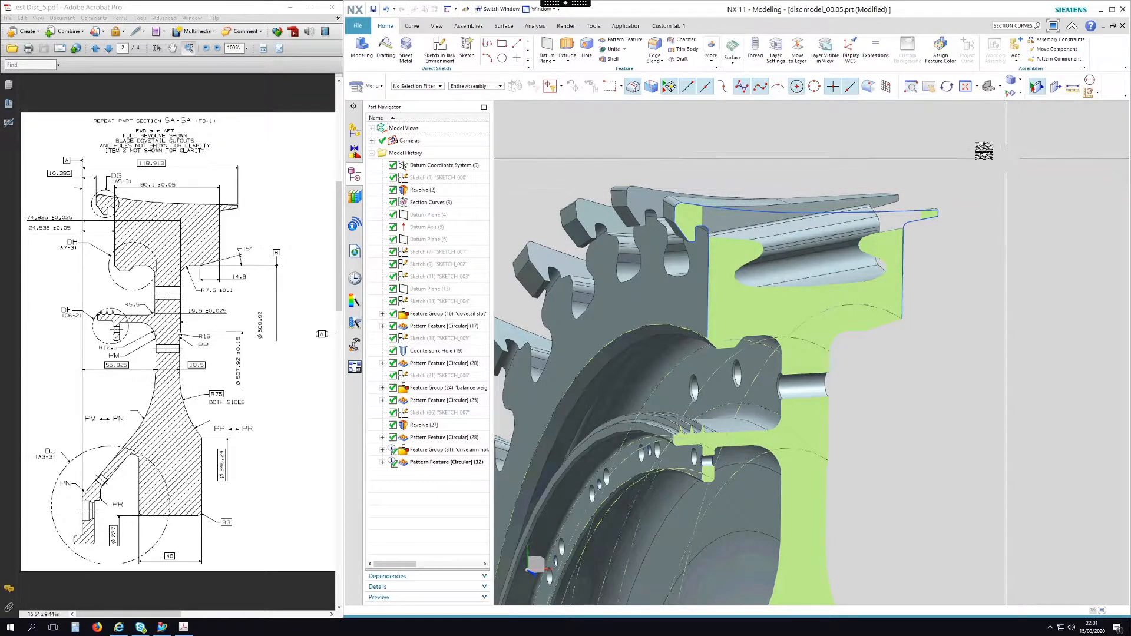
click(799, 54)
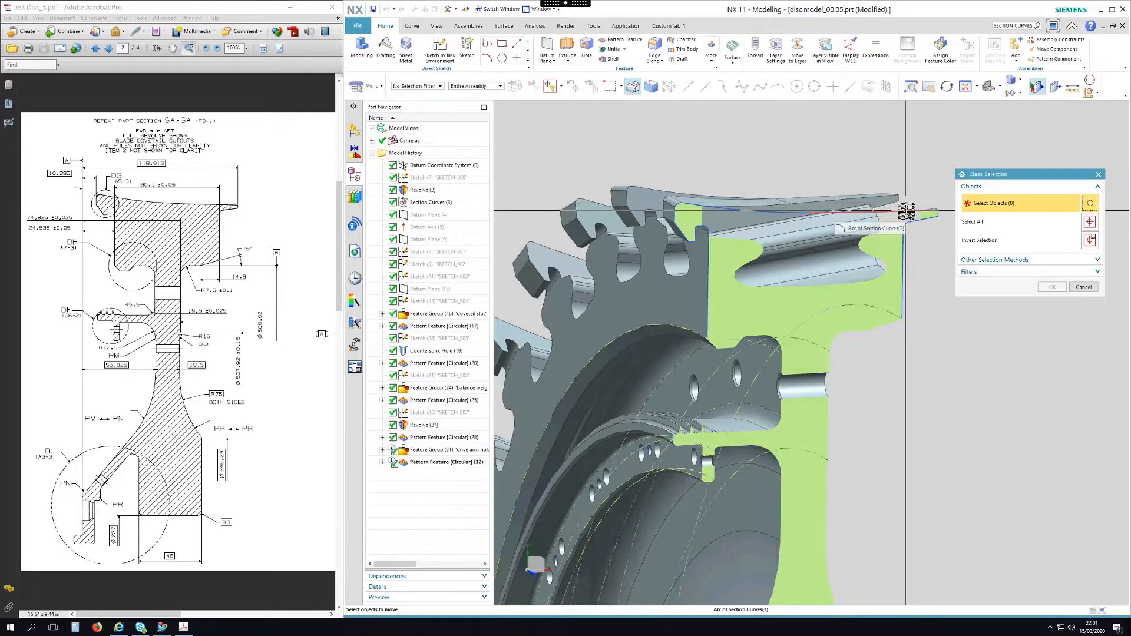
click(428, 204)
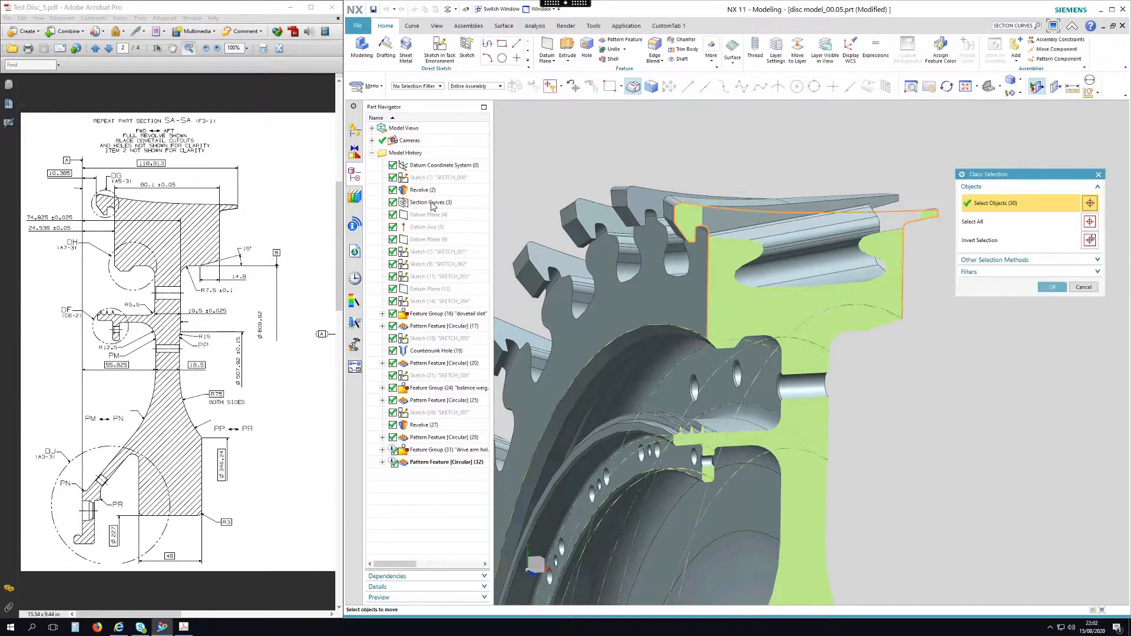
click(1052, 288)
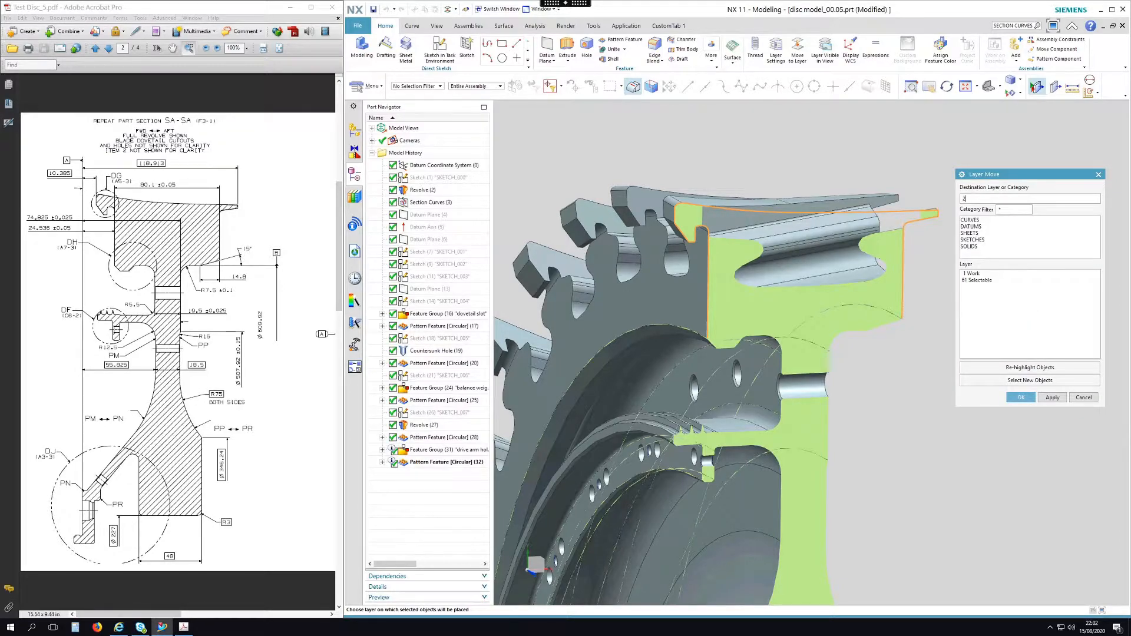
key(Return)
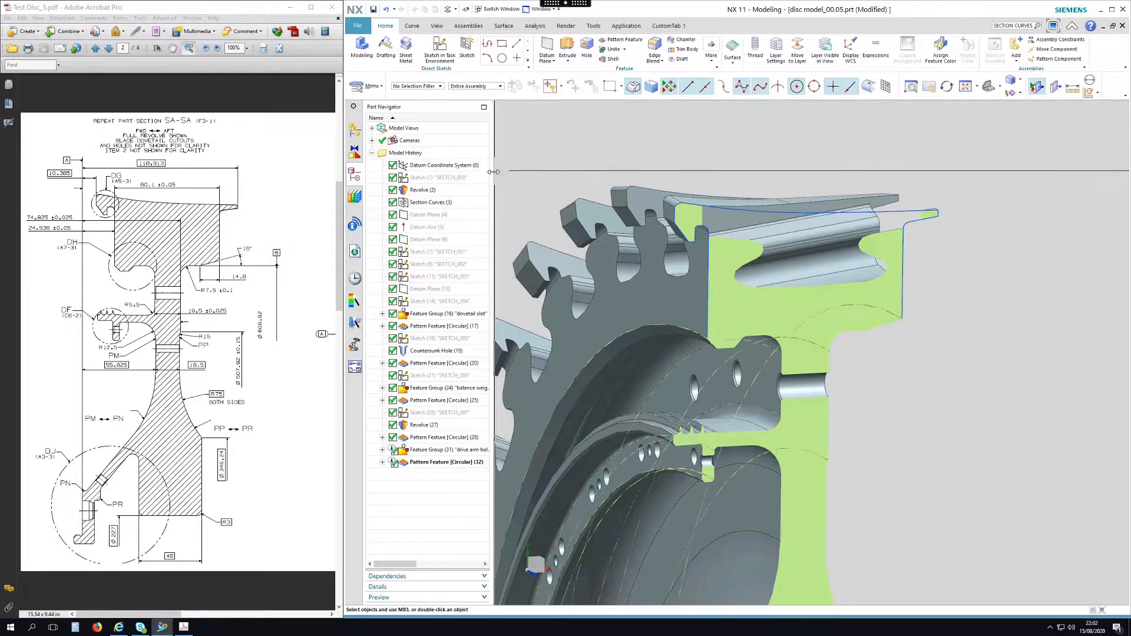
drag(493, 172, 642, 172)
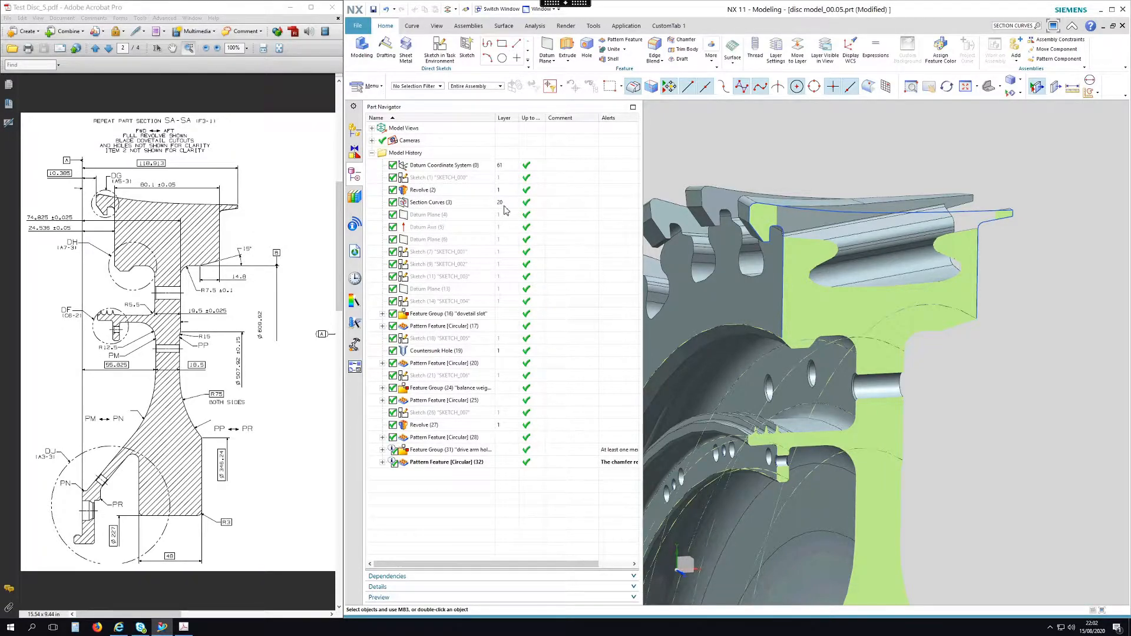
drag(641, 158, 552, 158)
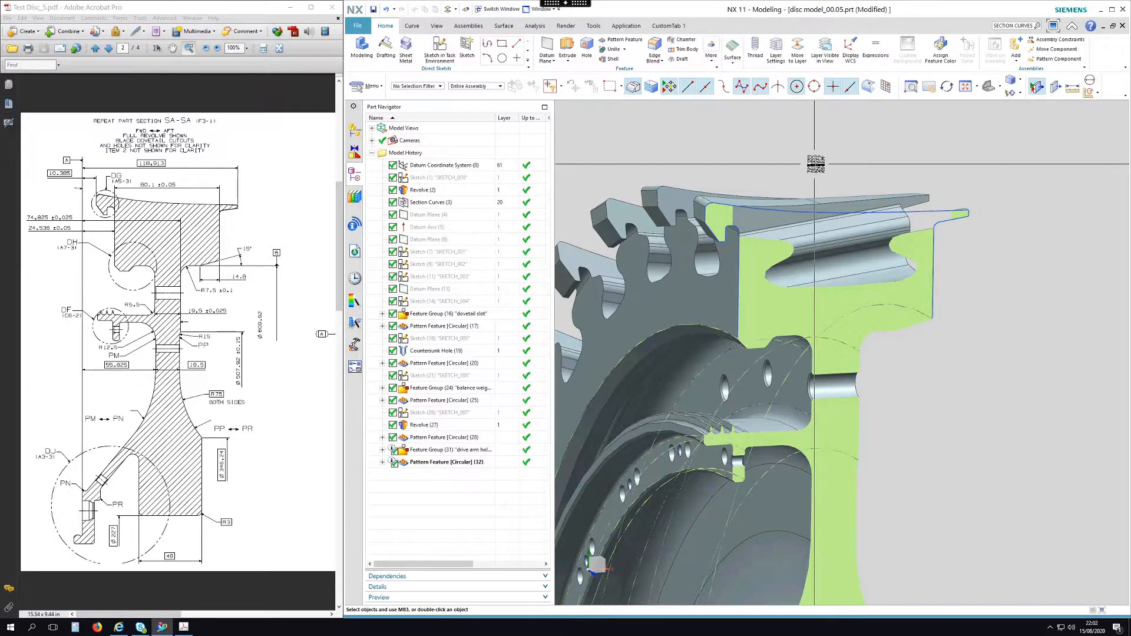
- Hide the section curves and show the base profile sketch SKETCH_000
click(449, 178)
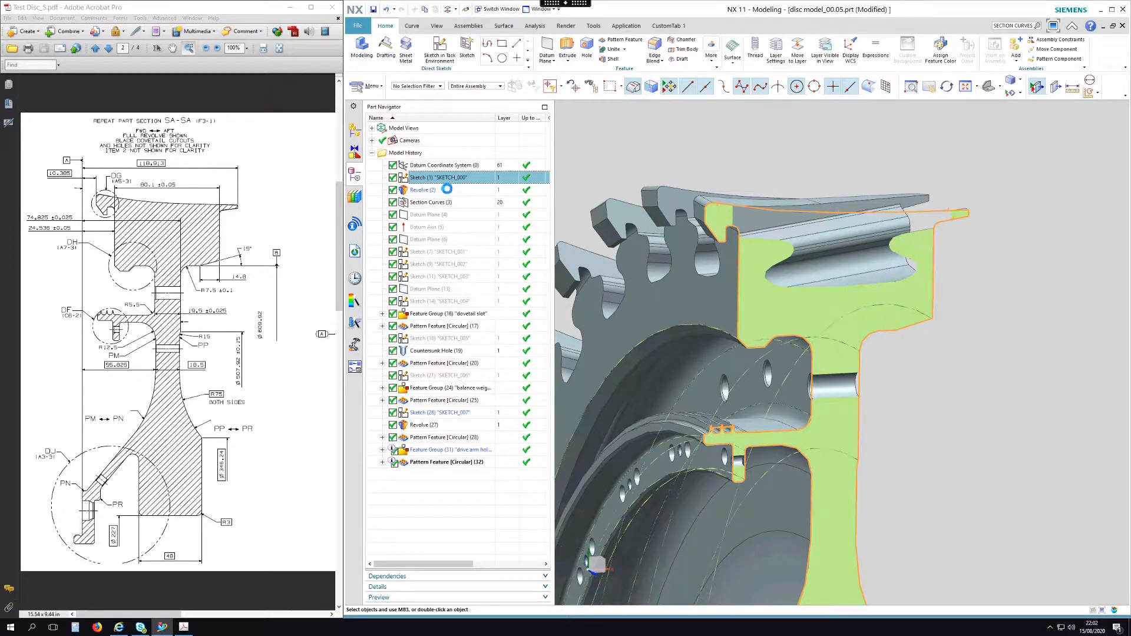
click(447, 189)
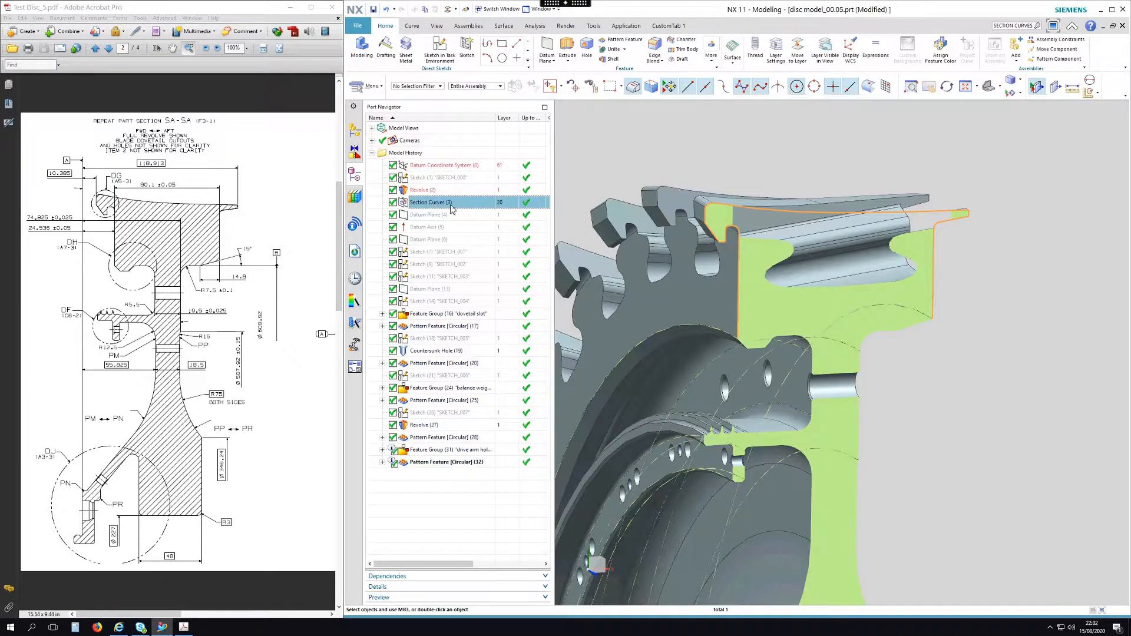
right_click(453, 206)
click(481, 213)
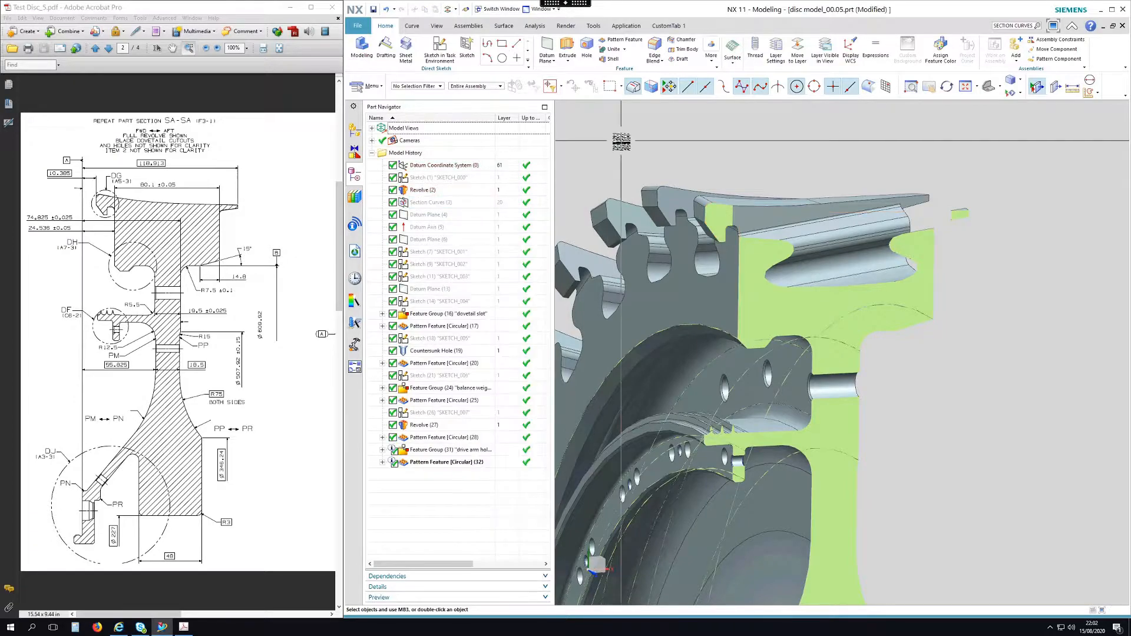
right_click(439, 177)
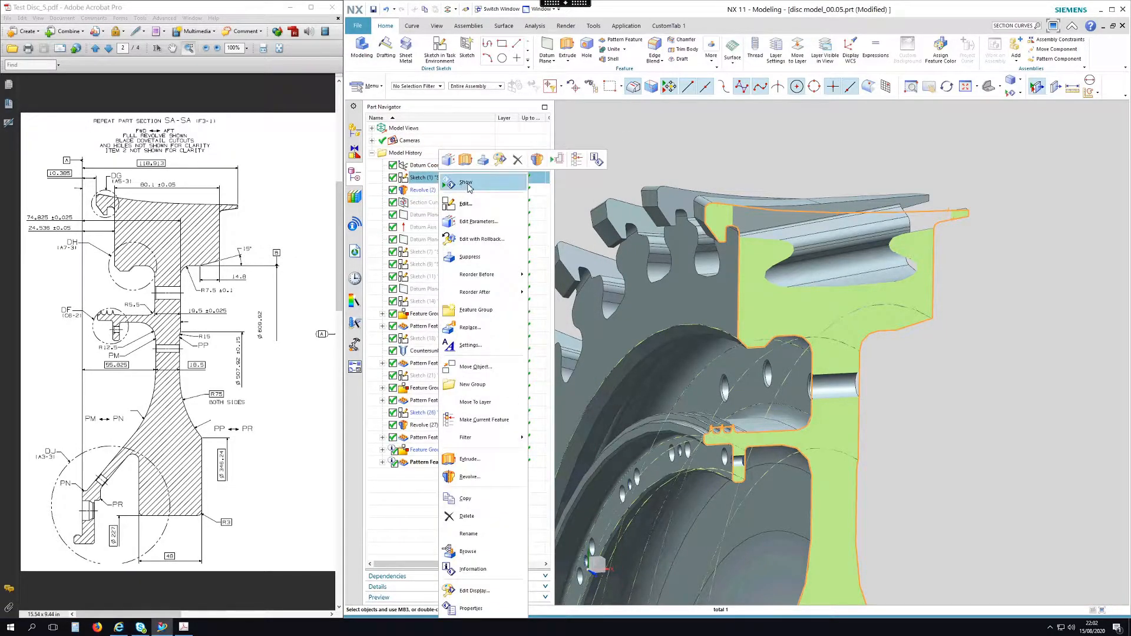
click(466, 183)
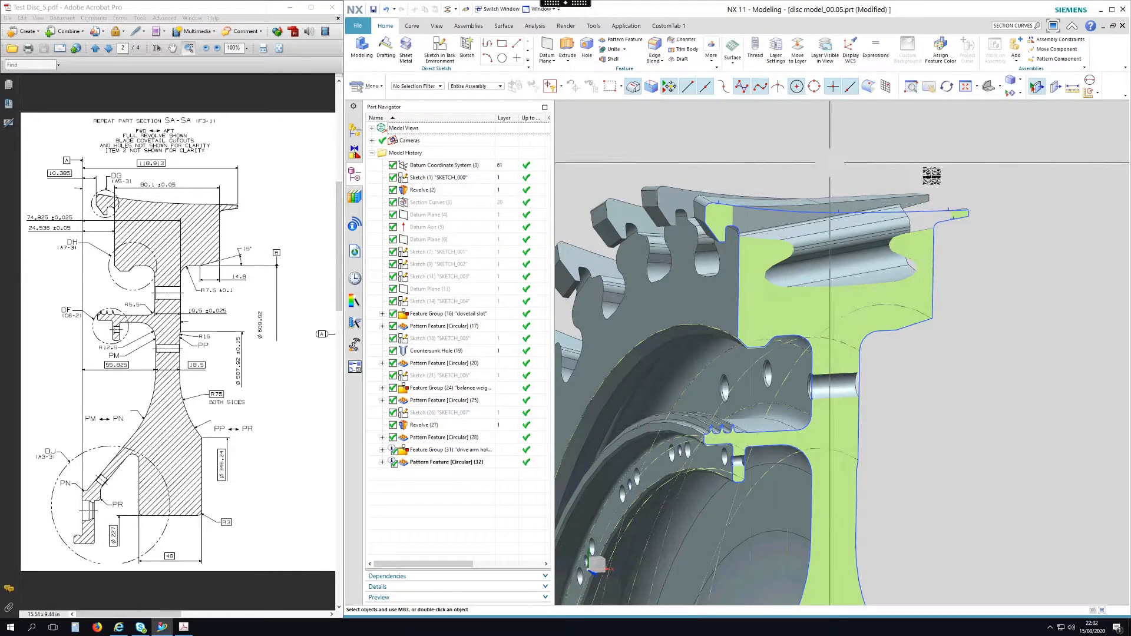
scroll(947, 194, up, 5)
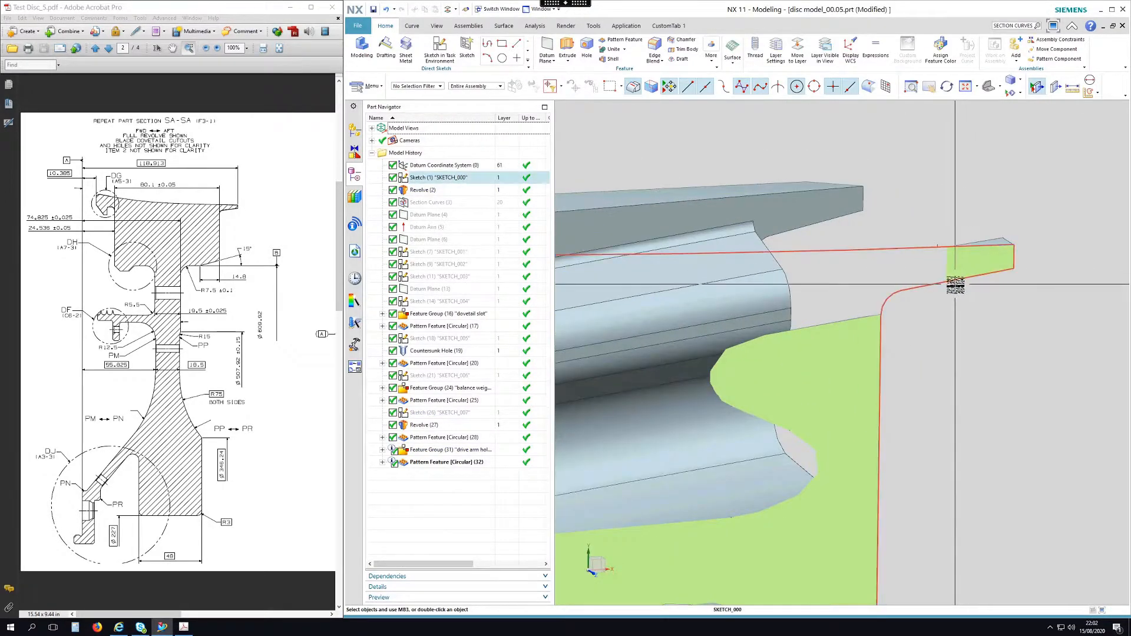
scroll(1005, 201, down, 4)
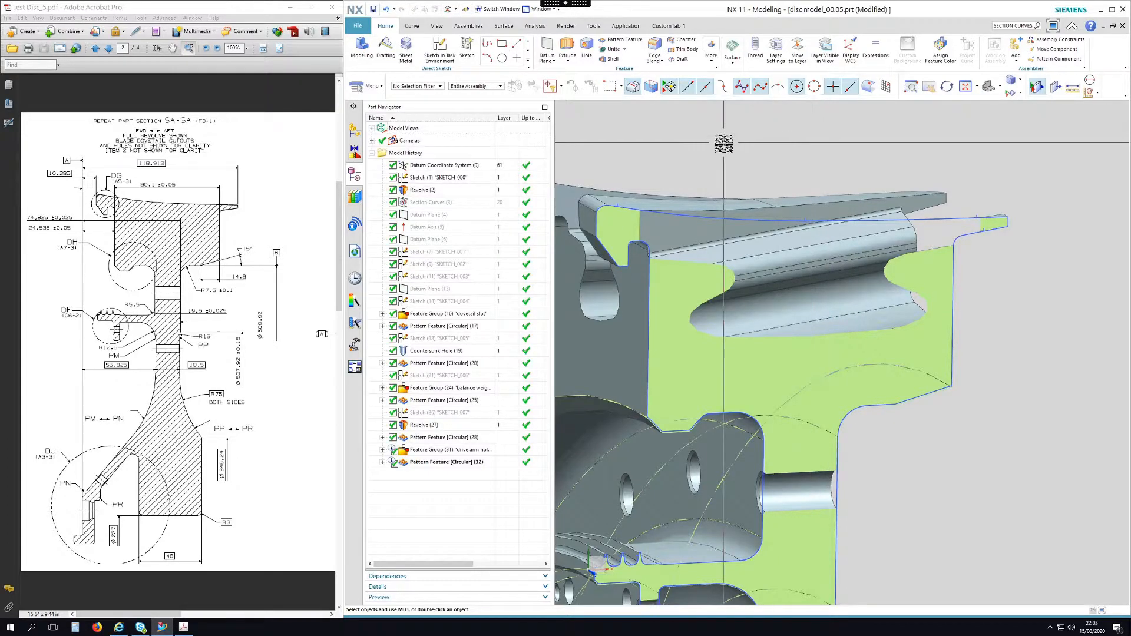
- Add the four sketch points along the rim's outer profile to the MODEL reference set, filtering the selection to points
click(366, 86)
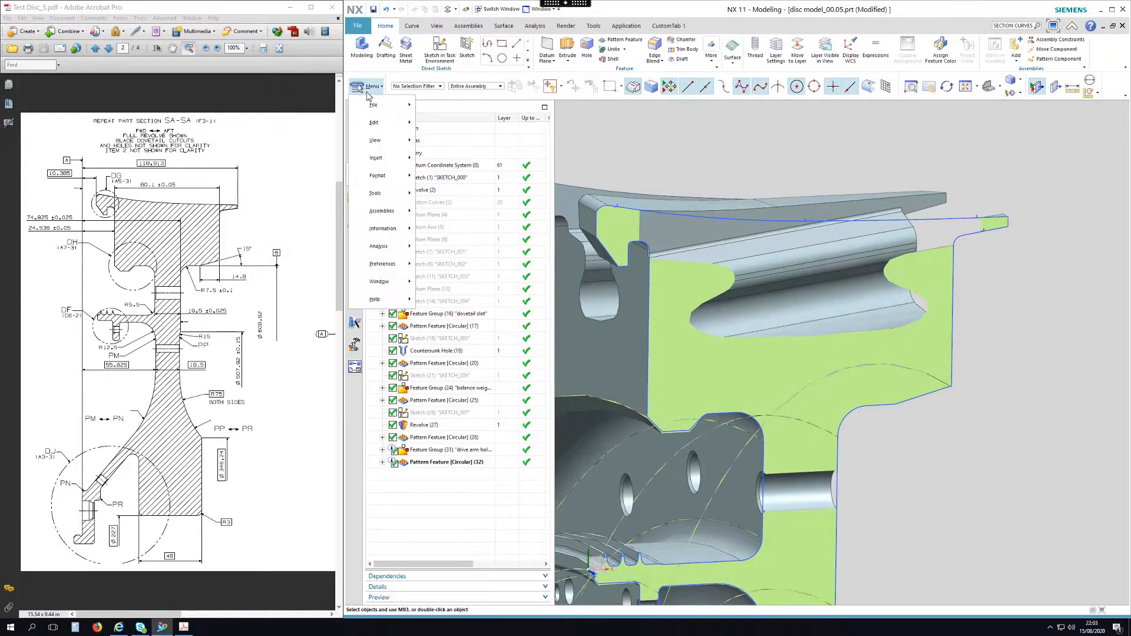
mouse_move(387, 182)
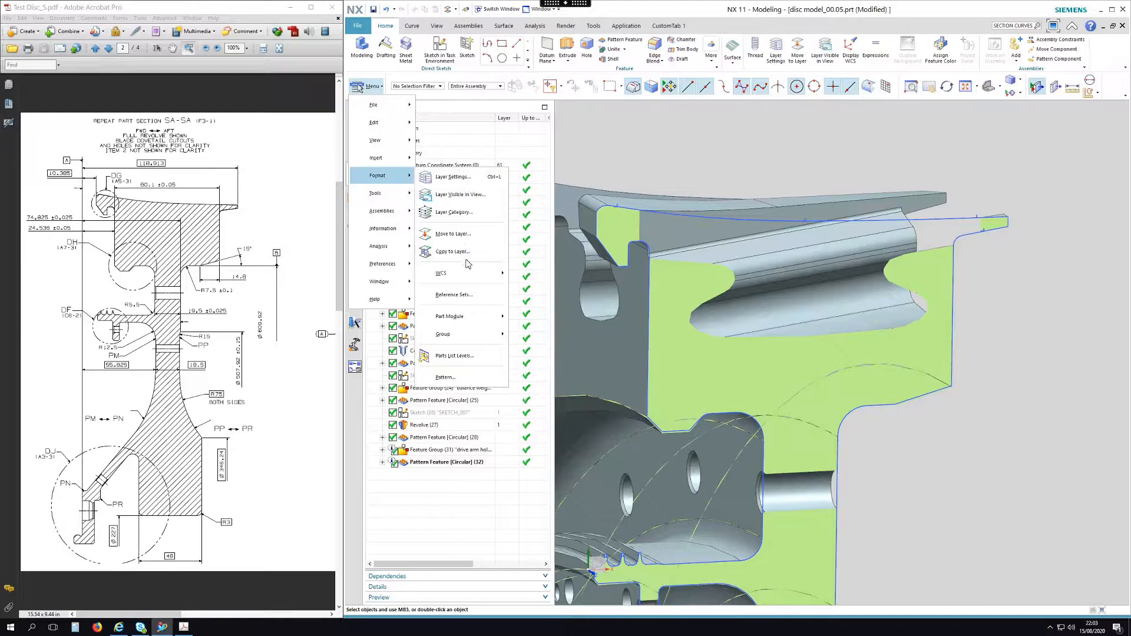
click(454, 294)
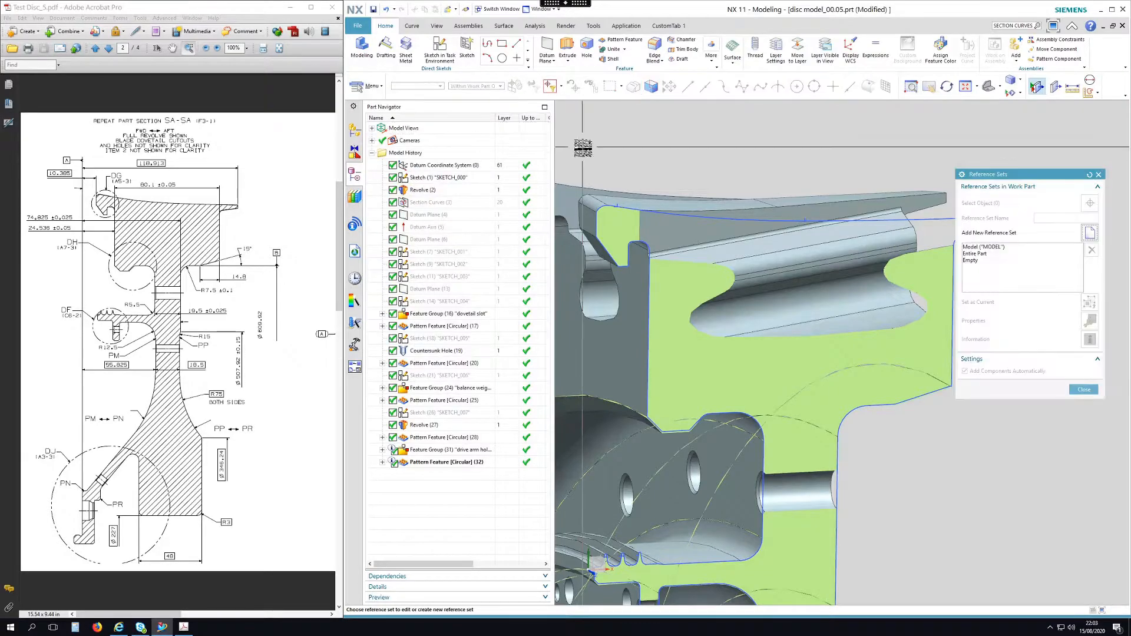
click(999, 247)
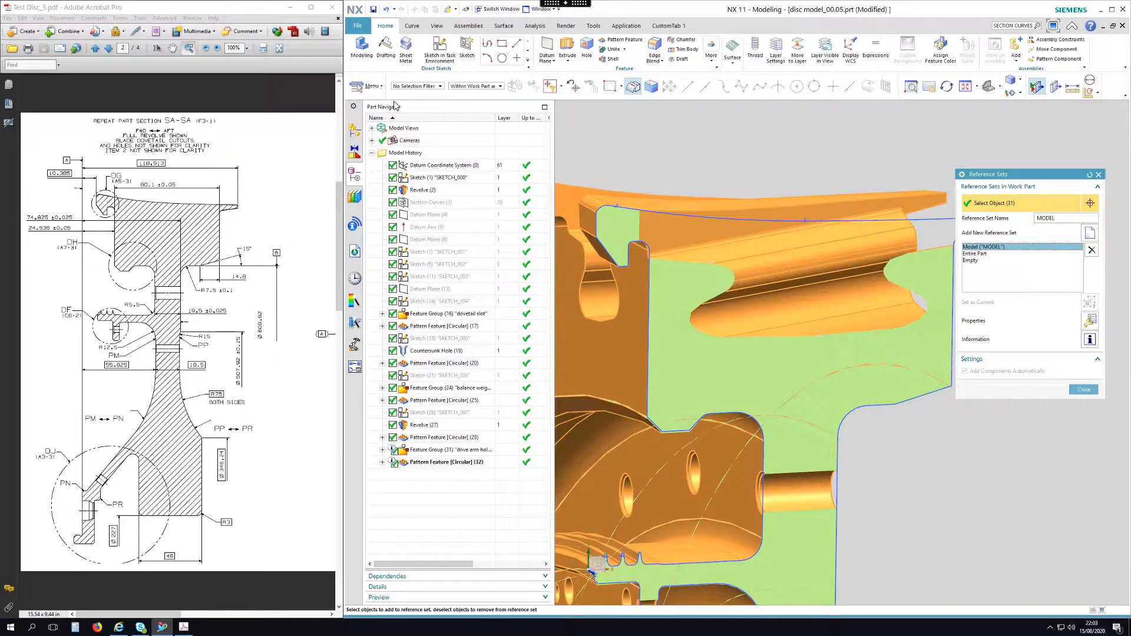
click(420, 87)
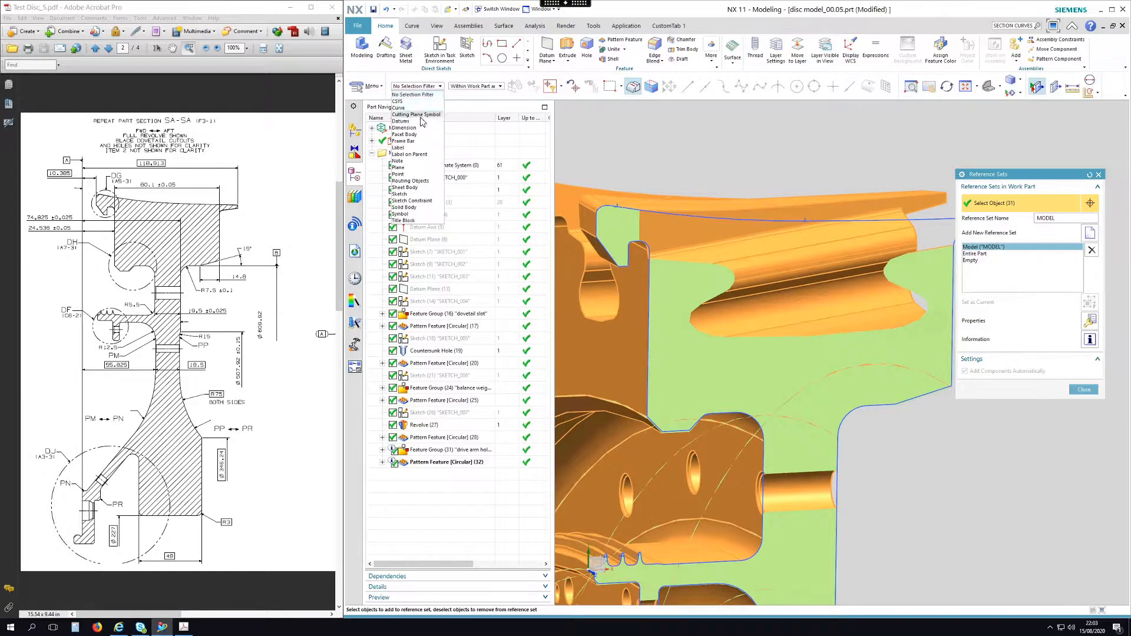
click(407, 177)
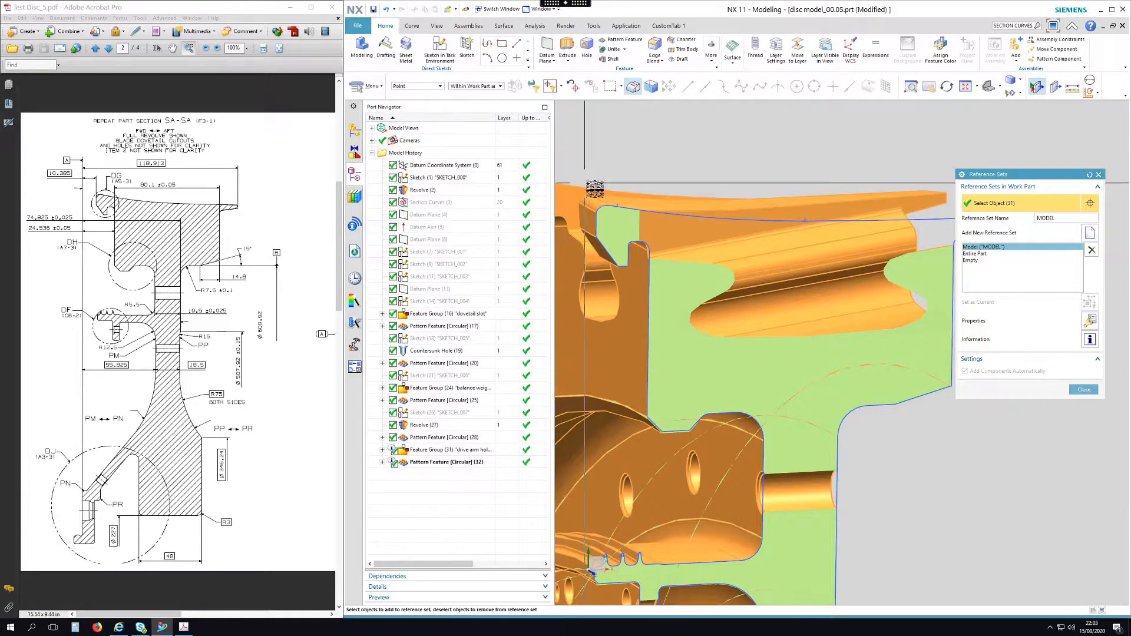
click(619, 207)
click(805, 221)
scroll(654, 160, down, 2)
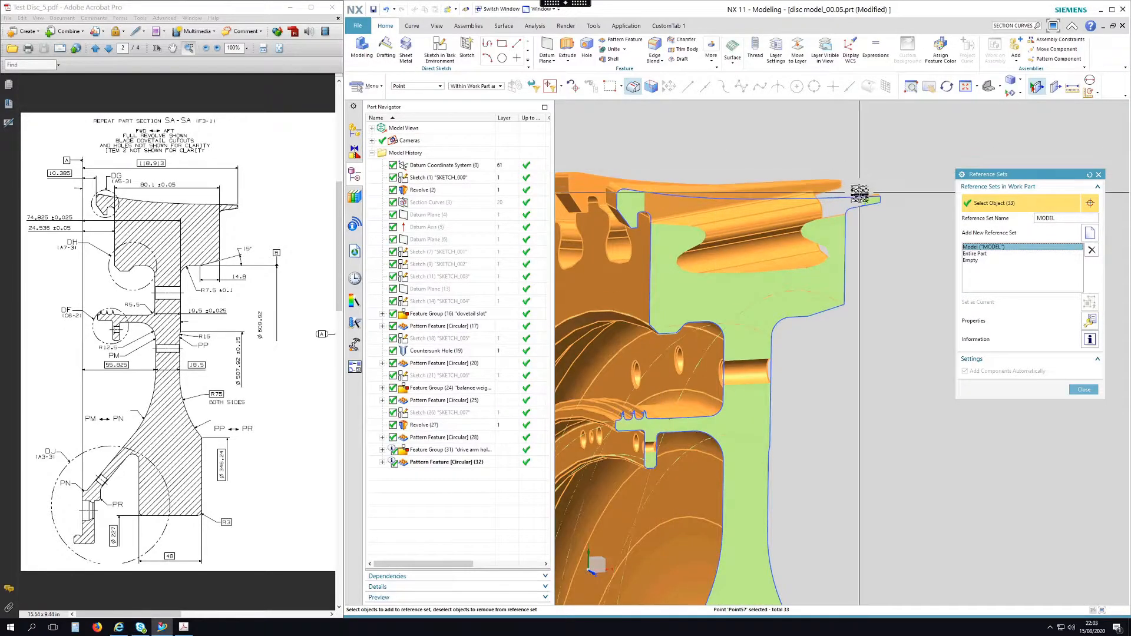
click(882, 207)
click(866, 202)
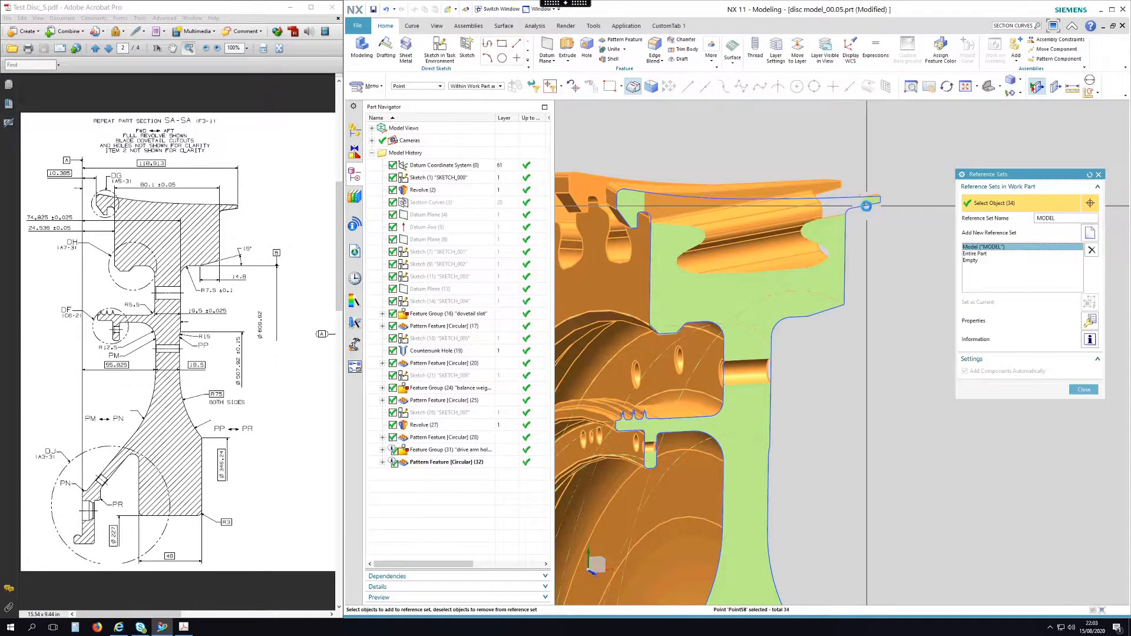
middle_click(915, 152)
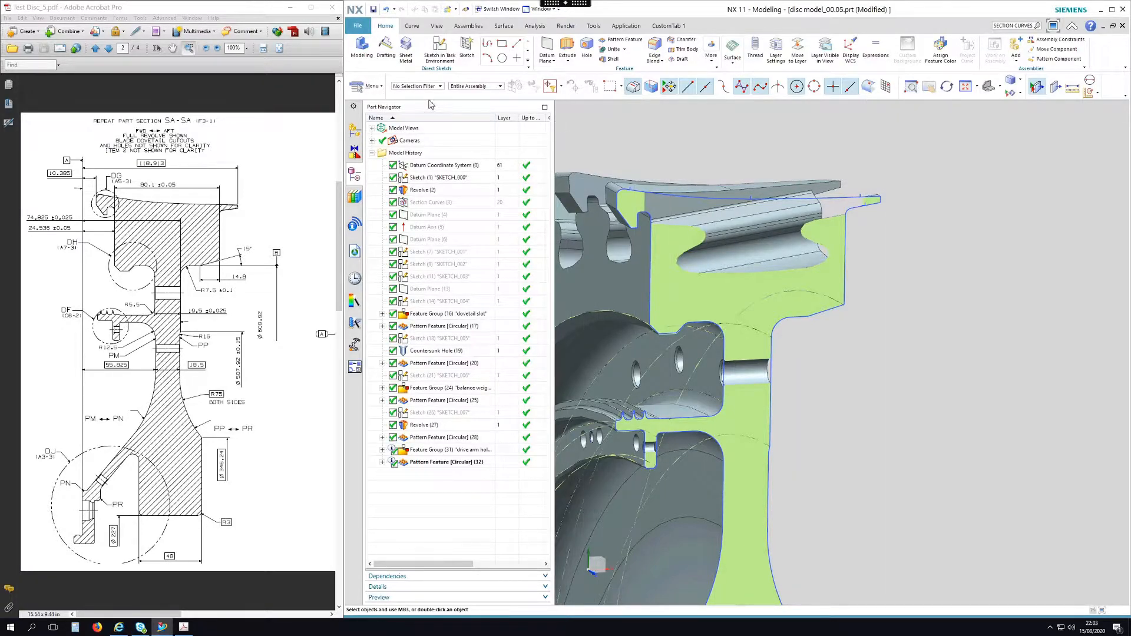
- Check which objects the MODEL reference set contains
click(373, 91)
mouse_move(380, 175)
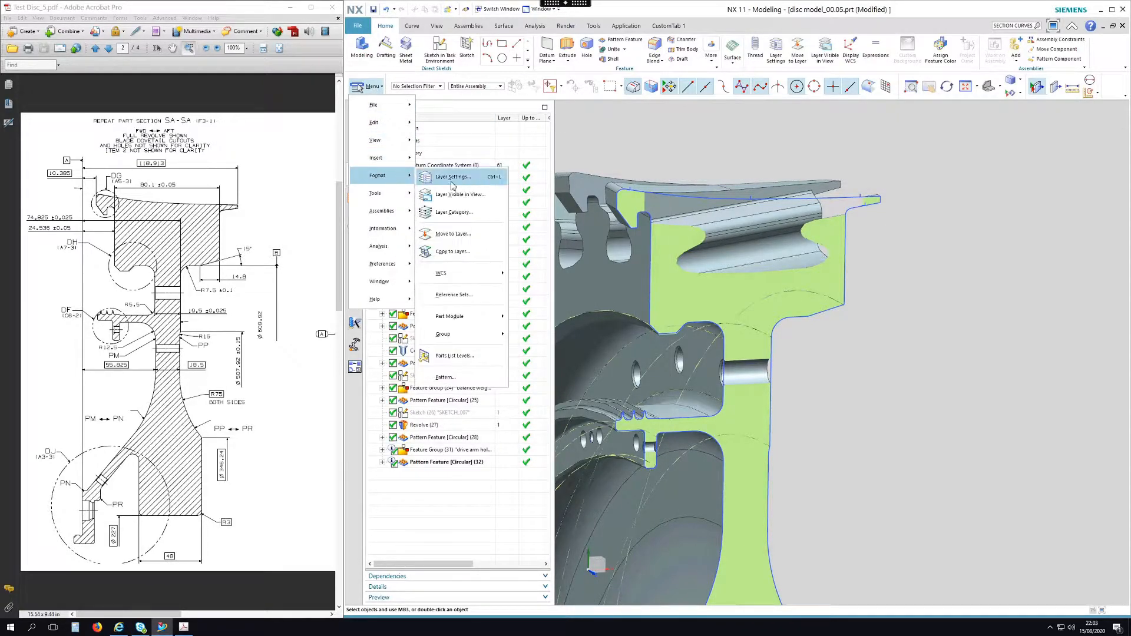
click(453, 296)
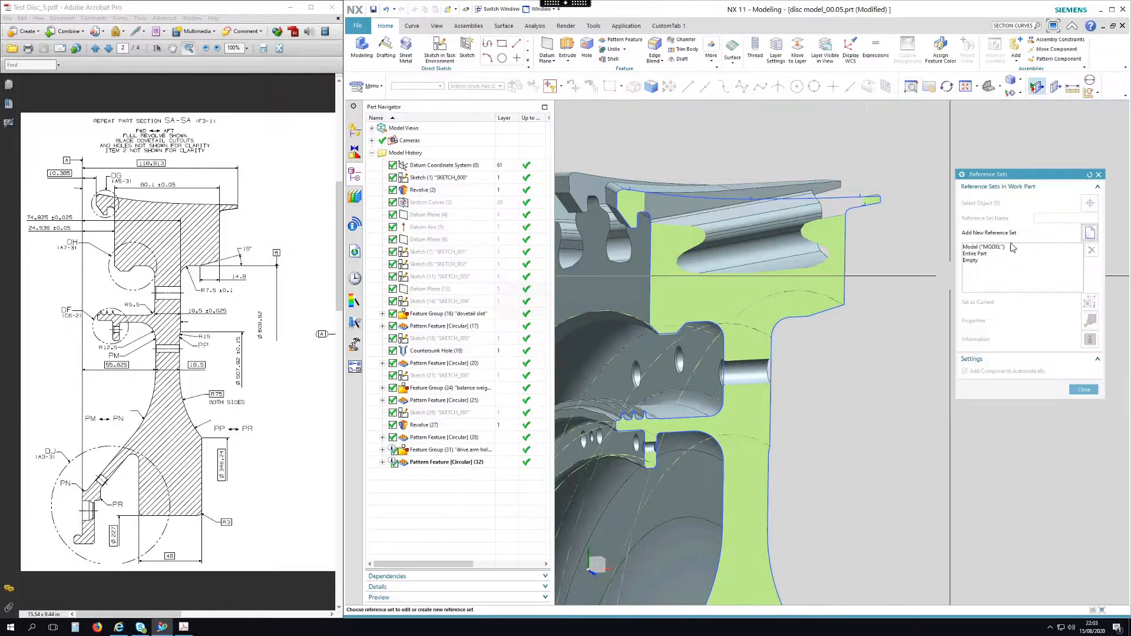
click(998, 247)
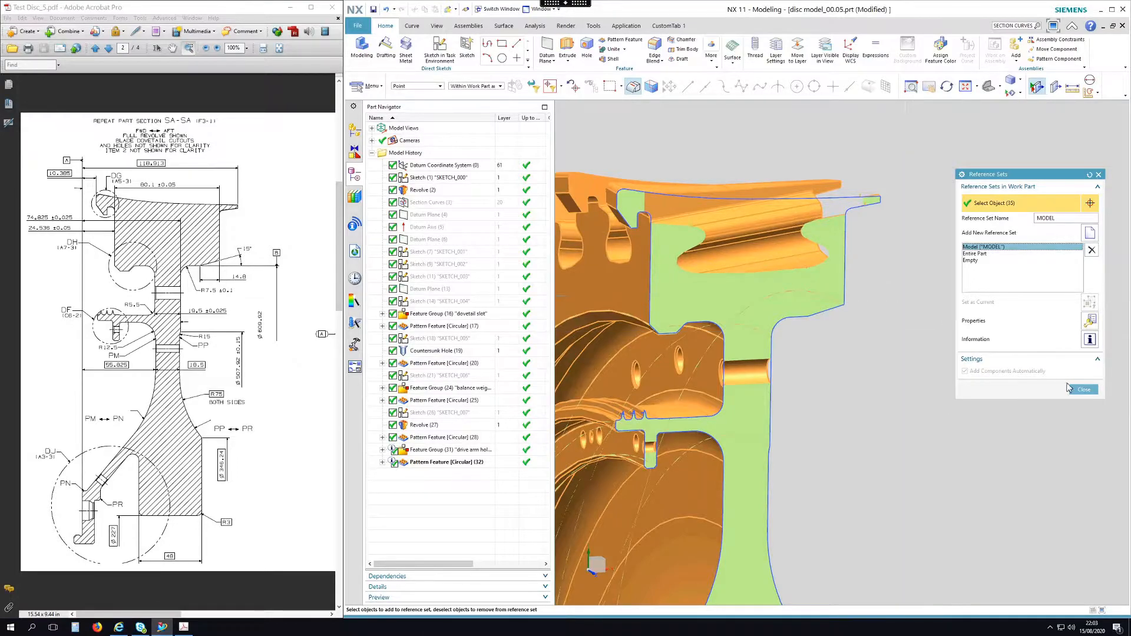
click(1085, 390)
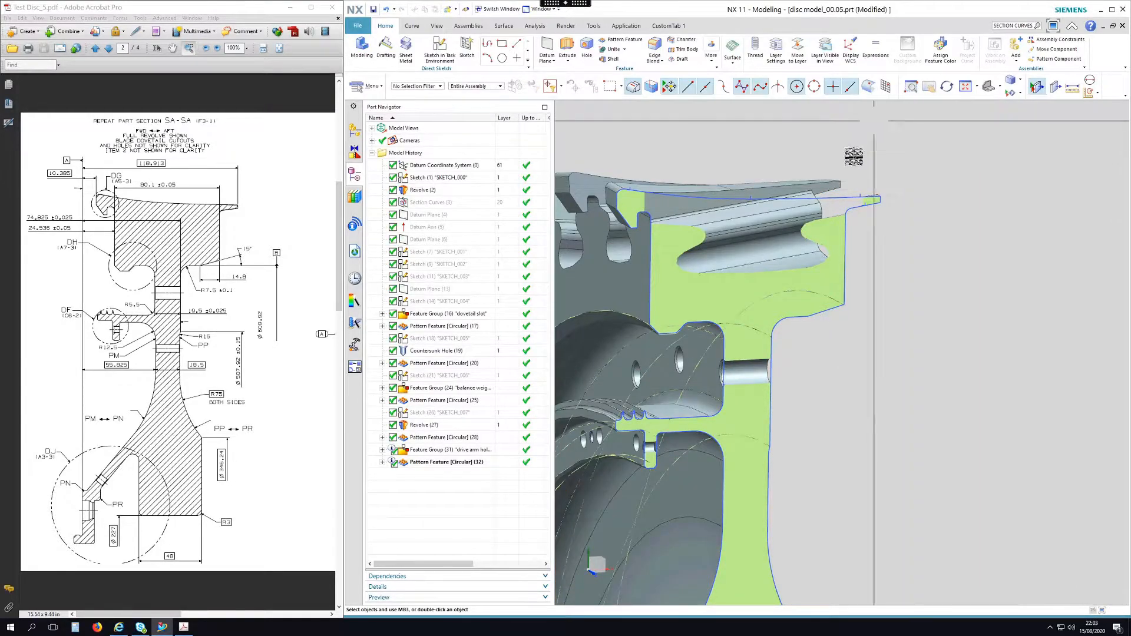
- Move the base profile sketch SKETCH_000 to layer 30
click(798, 58)
click(833, 190)
middle_click(902, 153)
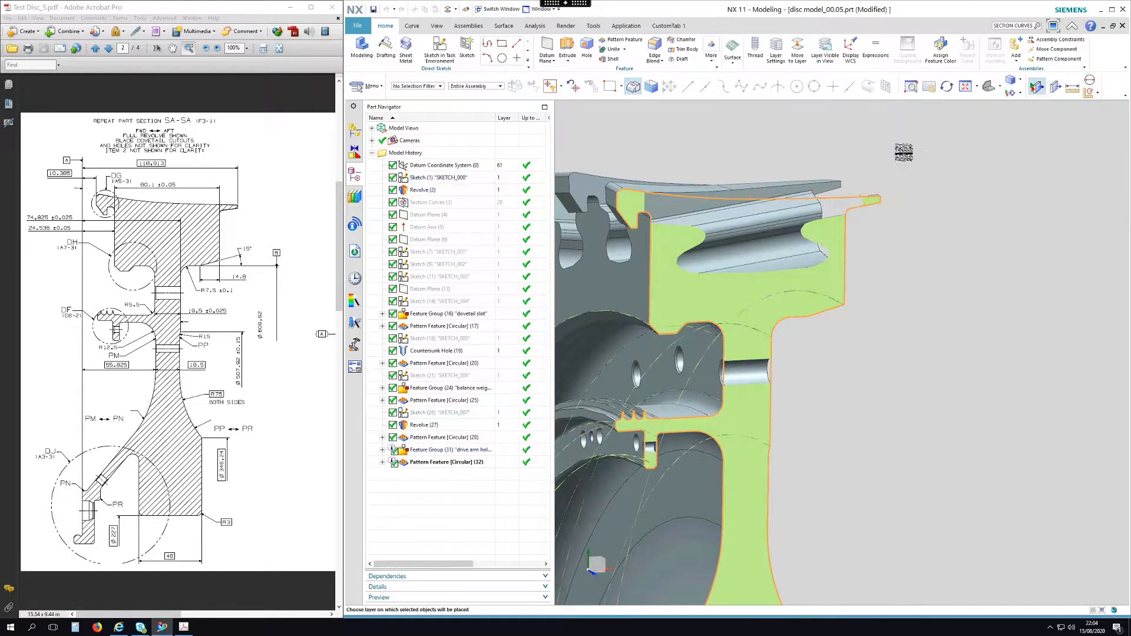
middle_click(906, 152)
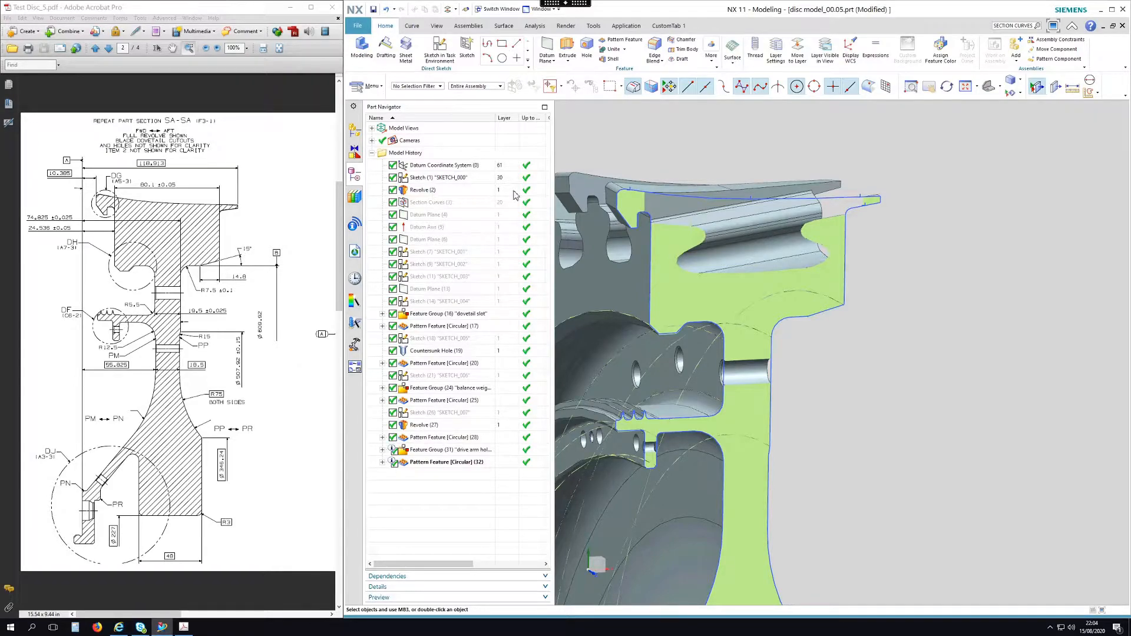
- Hide the base profile sketch SKETCH_000 and turn off section clipping to show the complete disc
middle_drag(975, 270, 940, 149)
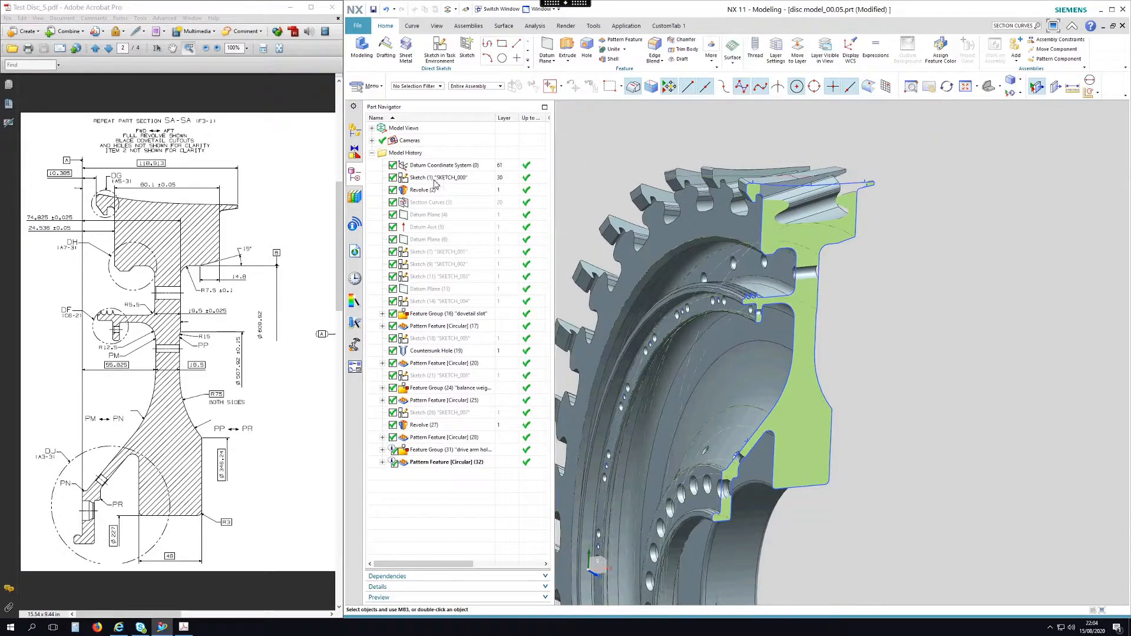
click(435, 180)
right_click(437, 179)
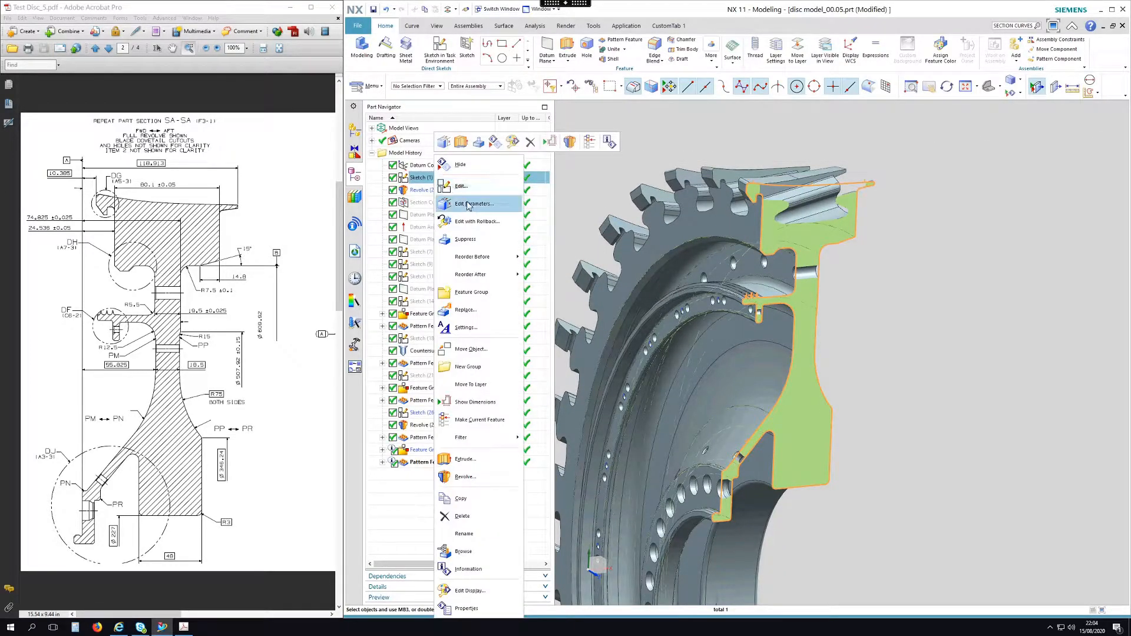
click(471, 169)
click(1037, 86)
scroll(861, 143, down, 5)
middle_drag(950, 141, 948, 173)
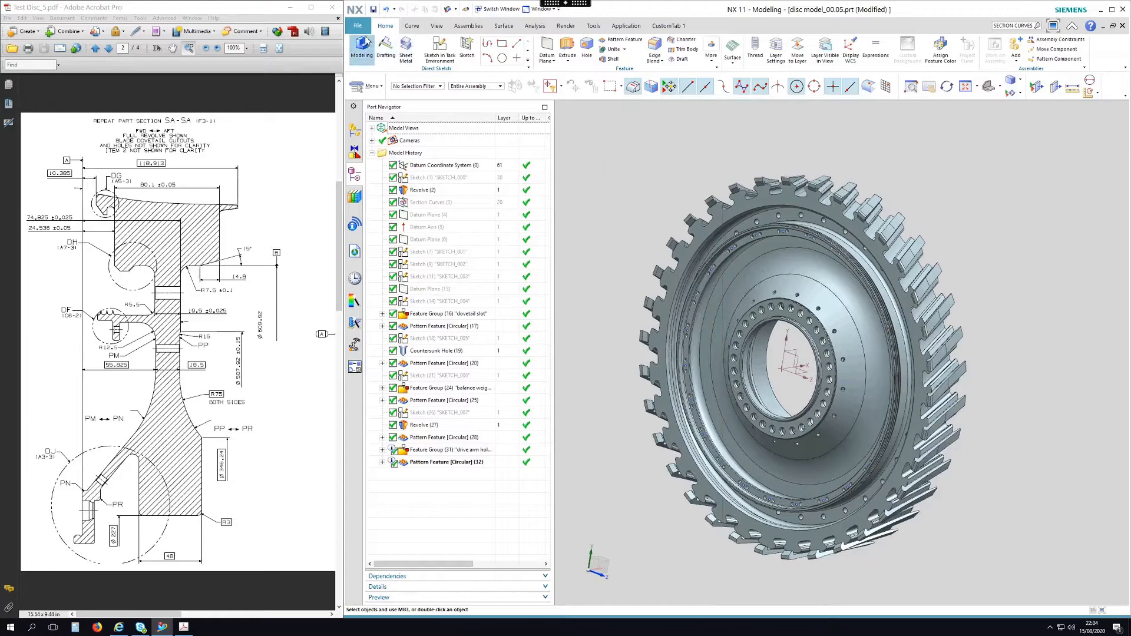
- Save the disc model part and switch to the drawing part disc drawing_00.02.prt
click(358, 25)
mouse_move(378, 87)
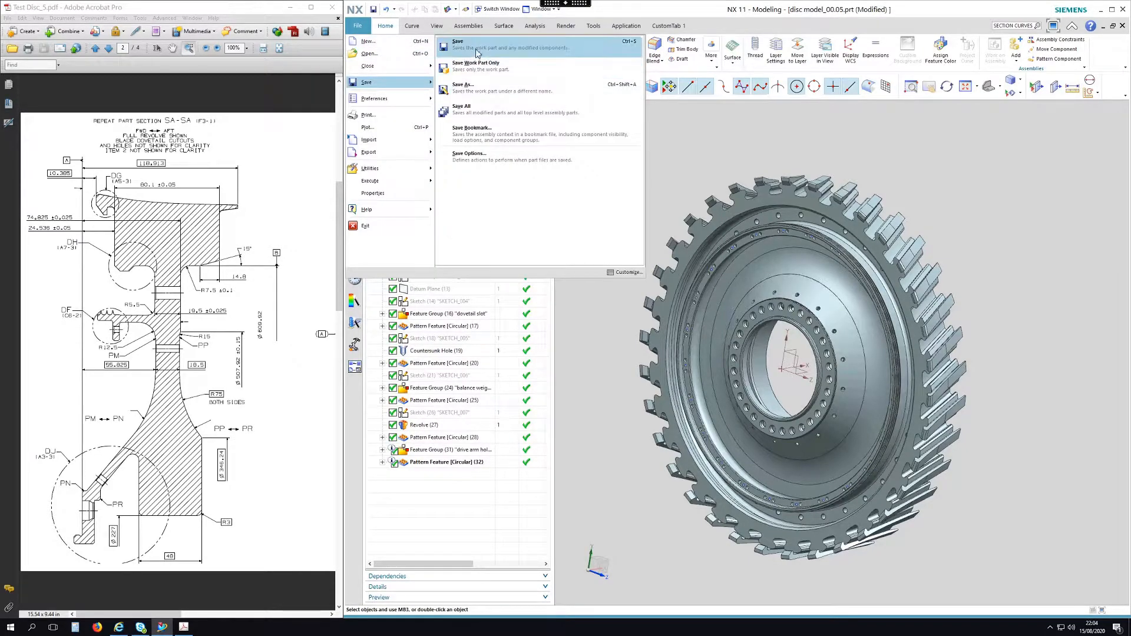
click(466, 45)
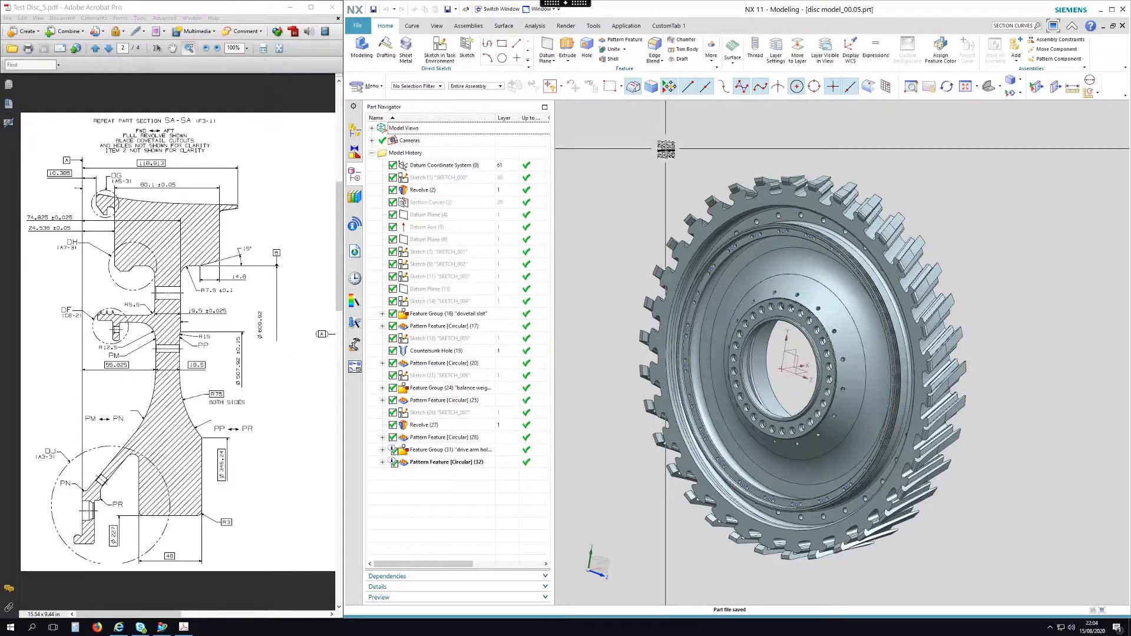
click(535, 10)
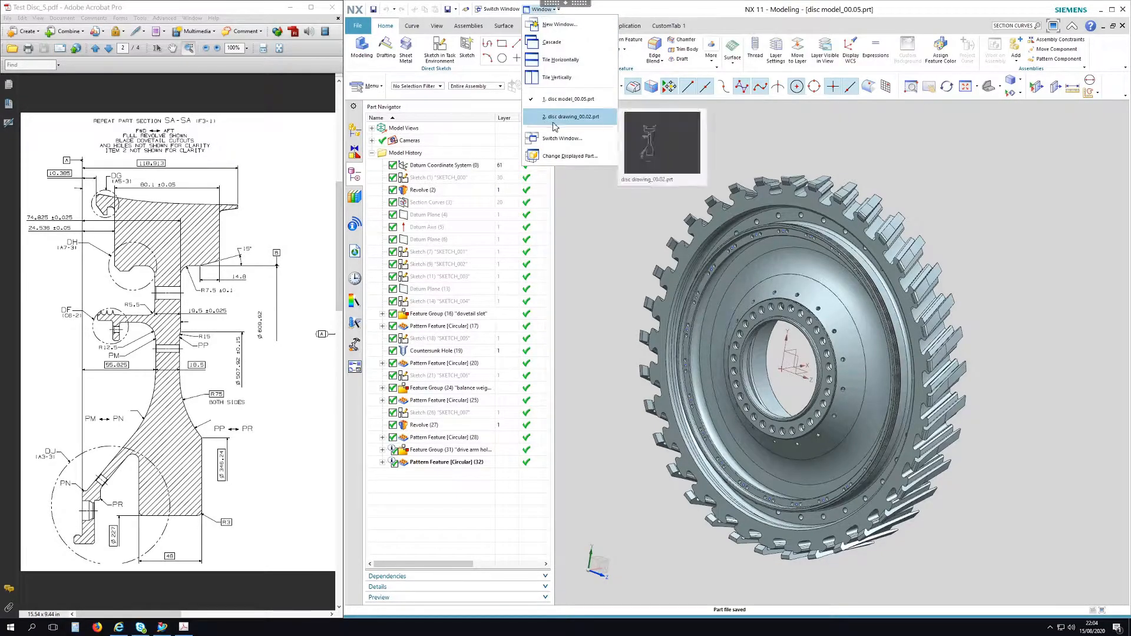
click(571, 117)
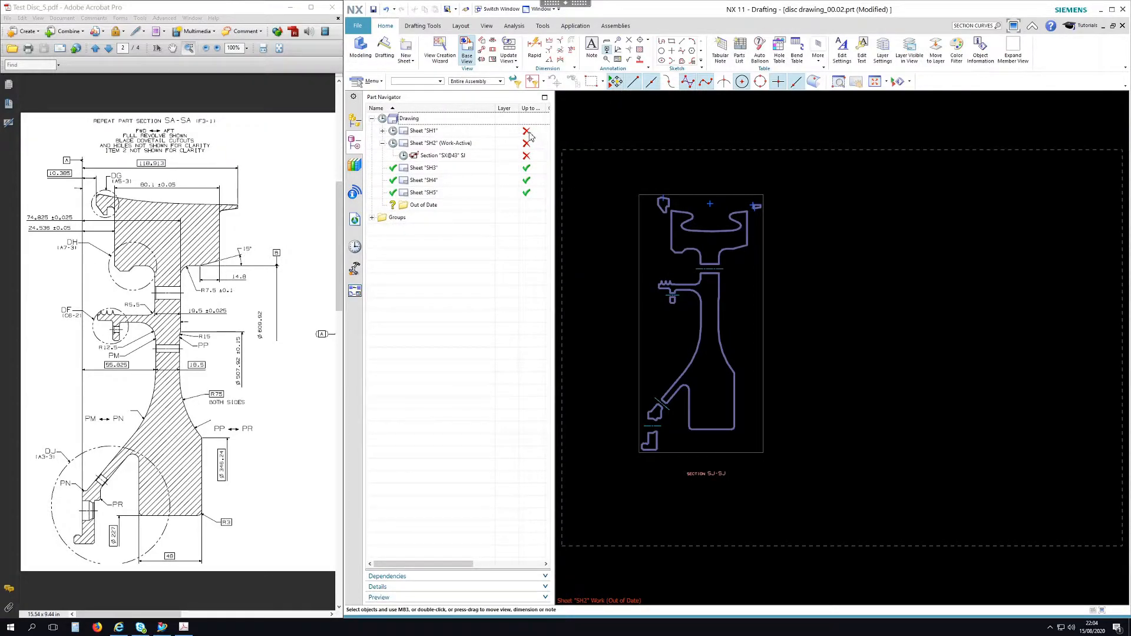
- Update all out-of-date sheets and views of the drawing so the section on SH2 picks up the added rim curves
scroll(671, 221, up, 5)
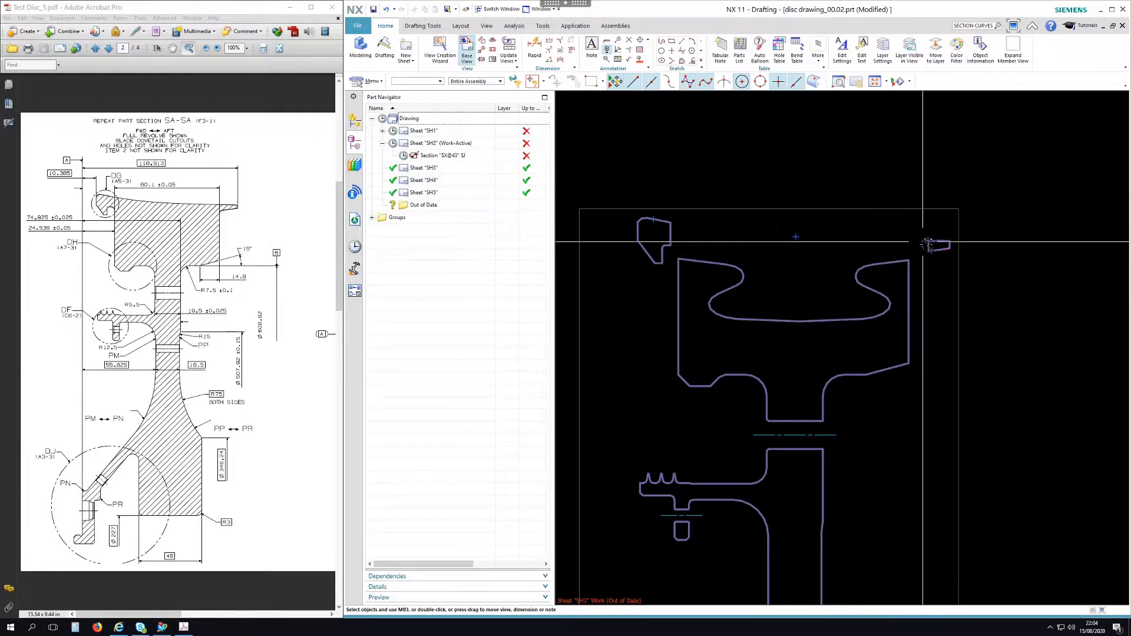
click(383, 119)
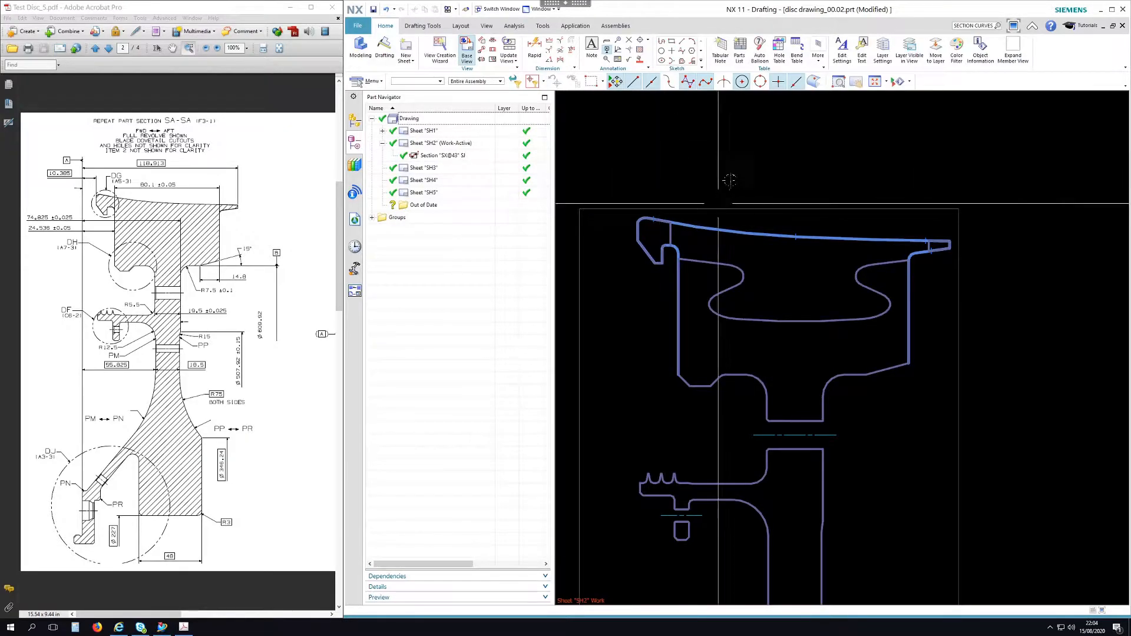
scroll(731, 177, down, 1)
scroll(735, 243, up, 4)
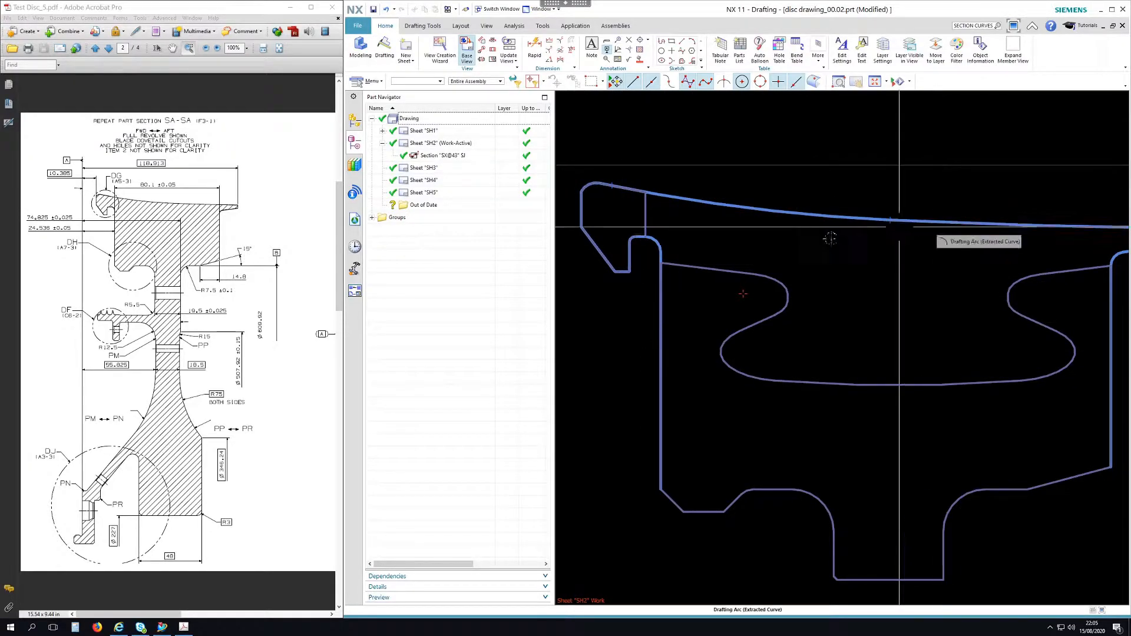
- Make layer 20 invisible in section view SX@43 to hide the section curves
scroll(795, 255, down, 3)
scroll(795, 254, down, 1)
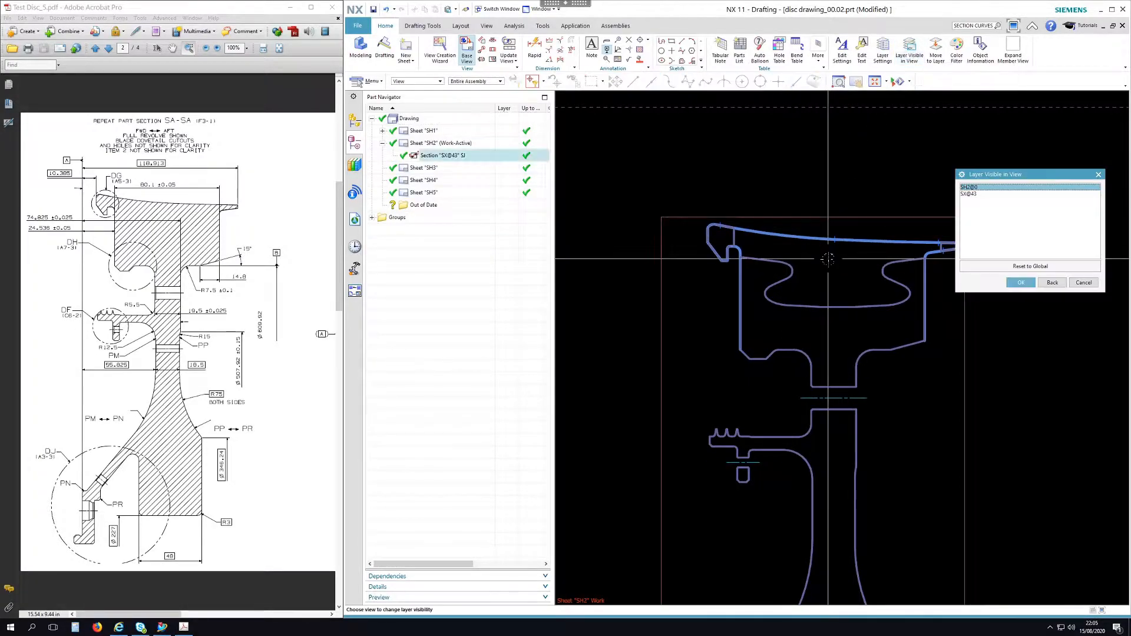
click(827, 258)
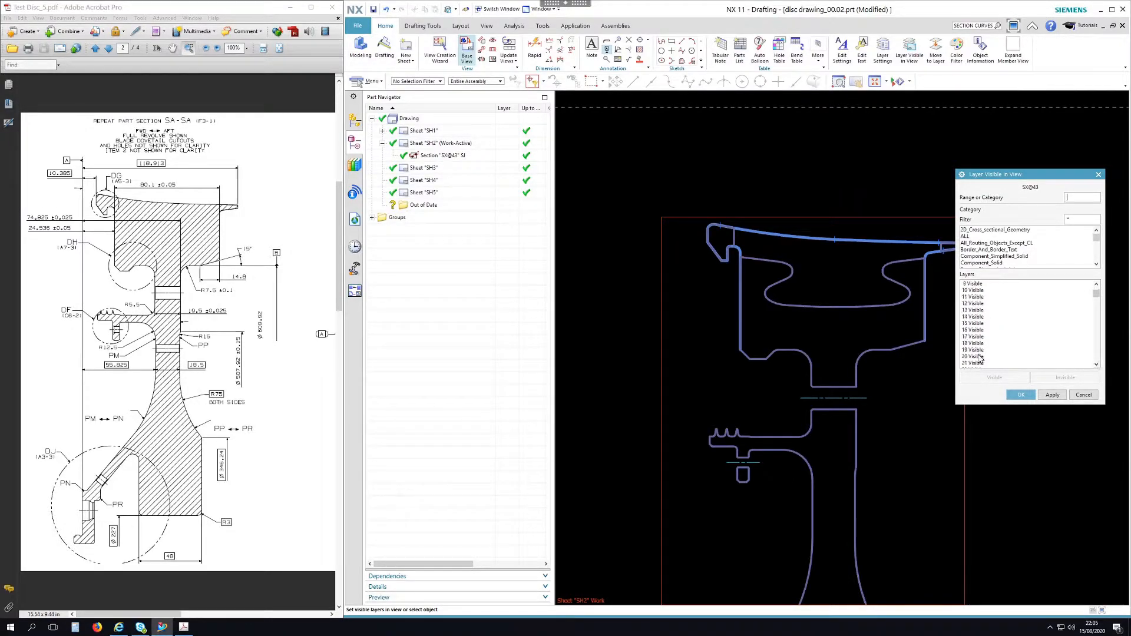
click(1053, 396)
click(1085, 396)
scroll(759, 244, up, 3)
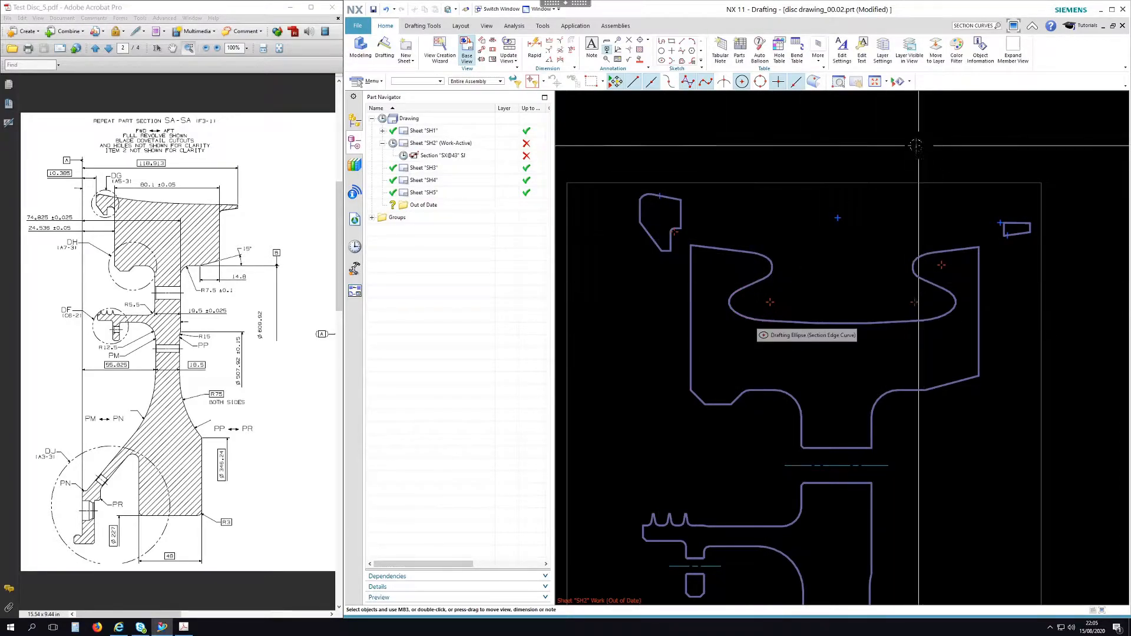
- Start a View Dependent Edit that erases objects from section view SX@43 and select the outline of the rim's small front hook
right_click(947, 185)
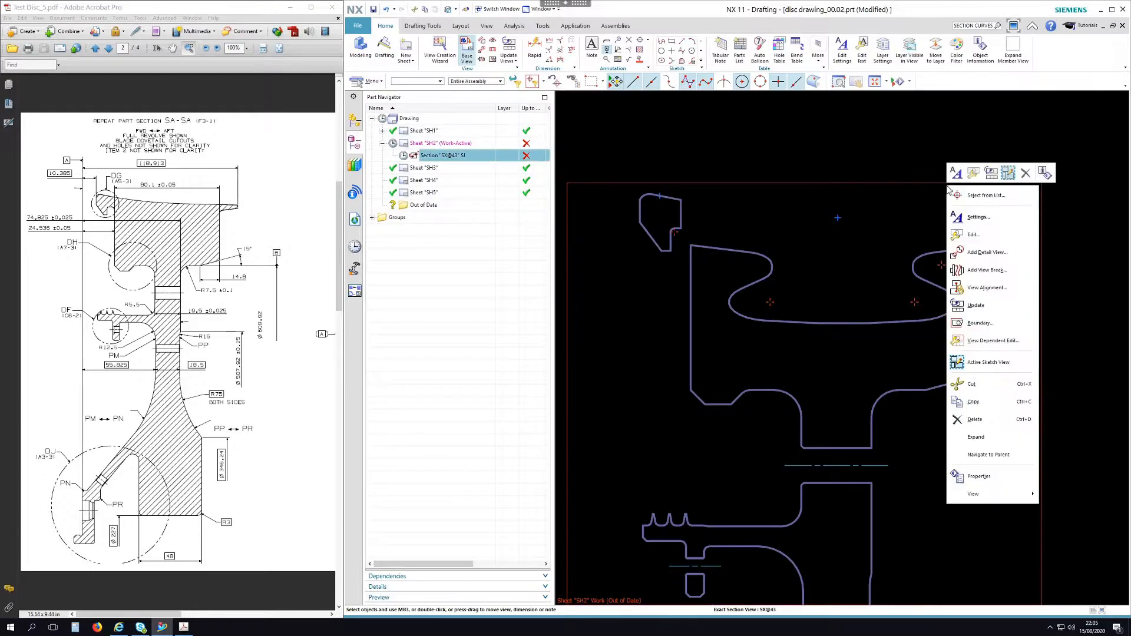
click(982, 348)
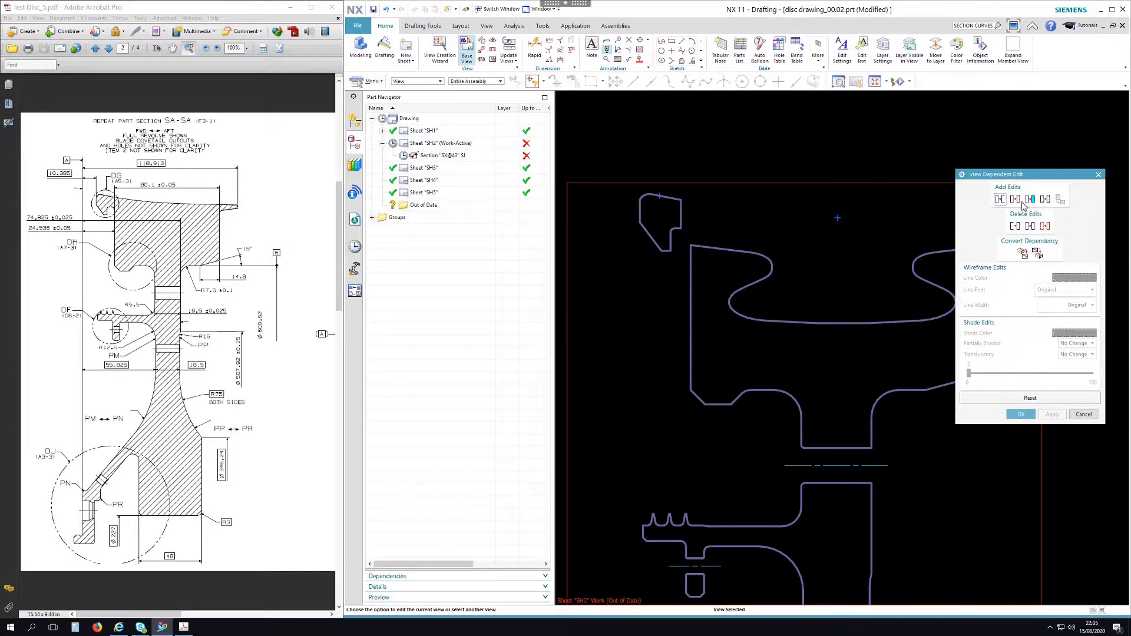
drag(1019, 177, 735, 200)
drag(499, 204, 458, 223)
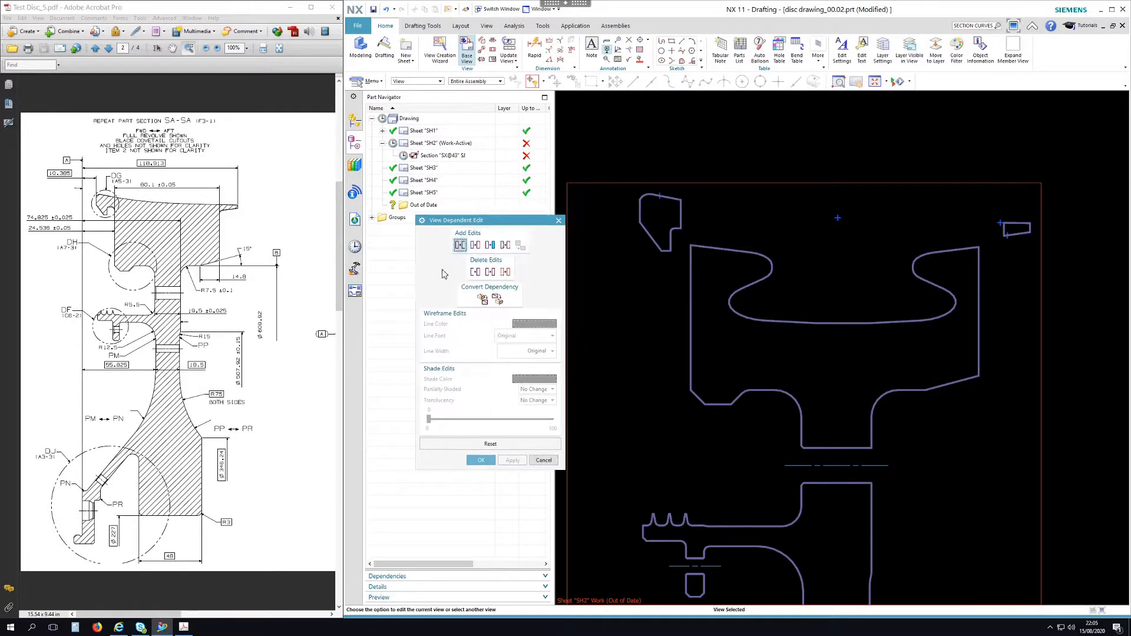
click(460, 245)
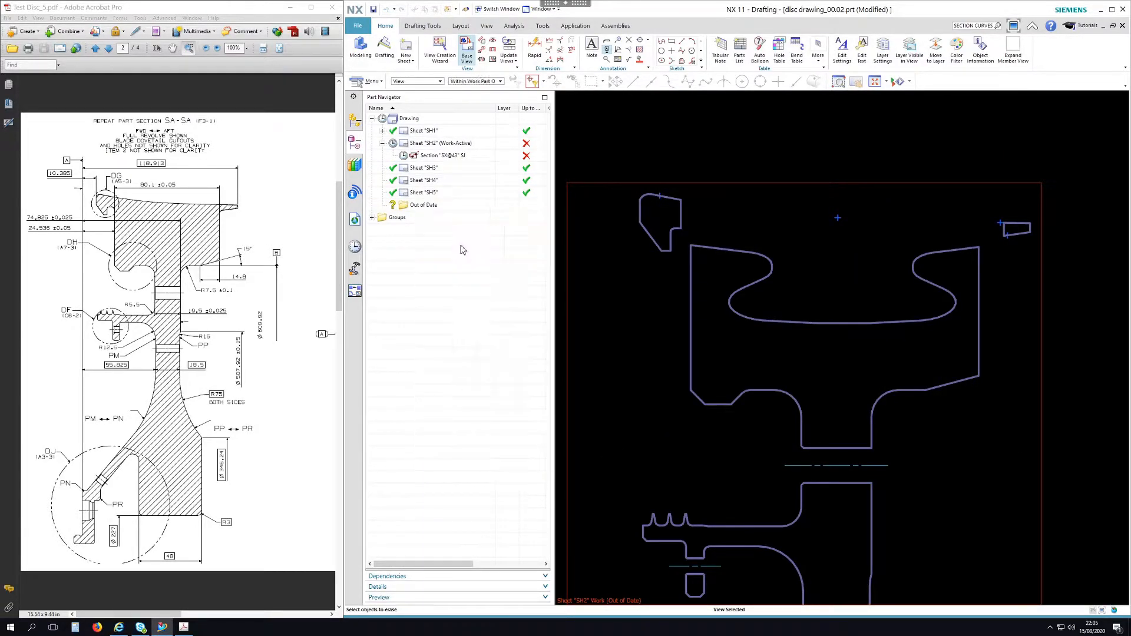
click(639, 210)
click(645, 197)
scroll(672, 207, up, 3)
click(684, 207)
click(720, 233)
click(707, 269)
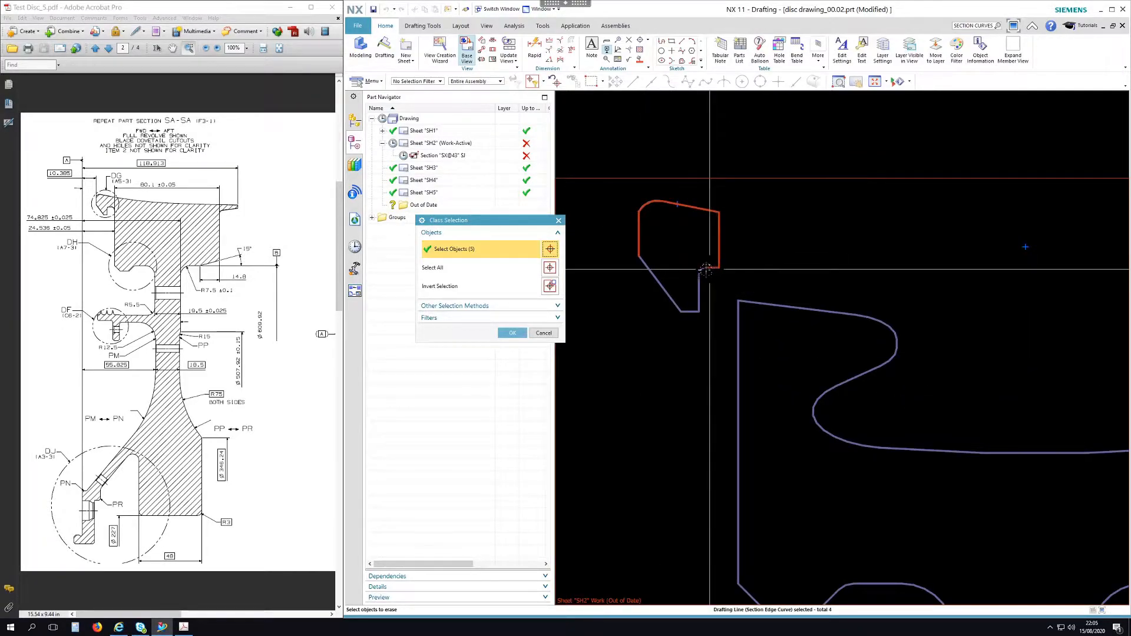
click(693, 311)
click(671, 303)
- Add the dovetail slot curves, the rim's two side edges and the small rear lip outline to the selection and erase them all
scroll(669, 250, down, 1)
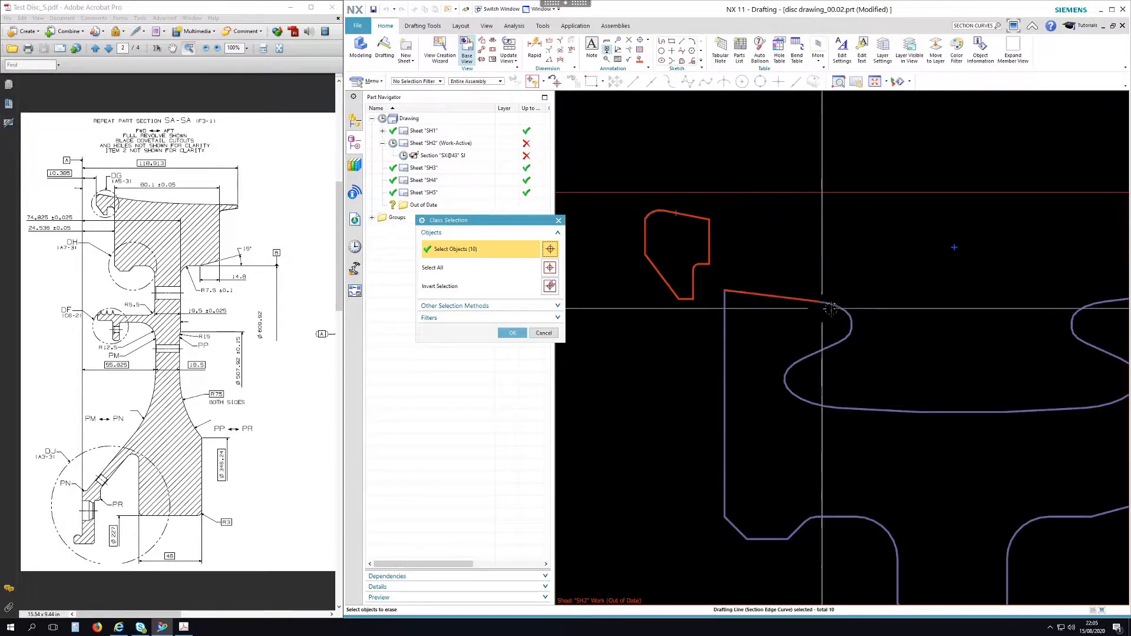
click(829, 309)
click(724, 321)
scroll(723, 321, down, 2)
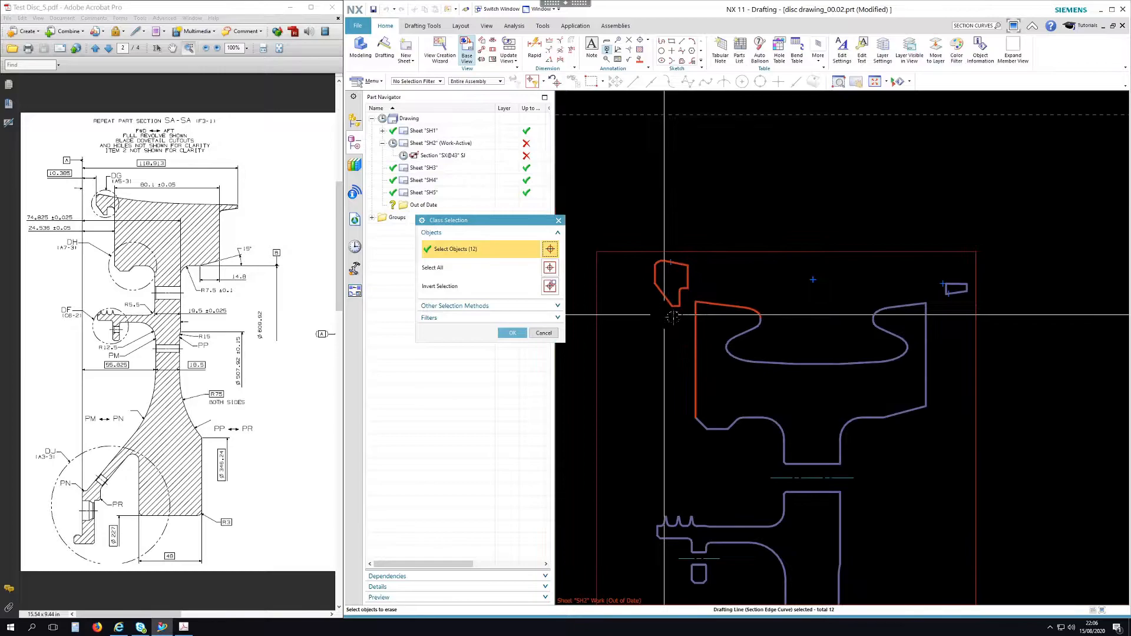
click(927, 347)
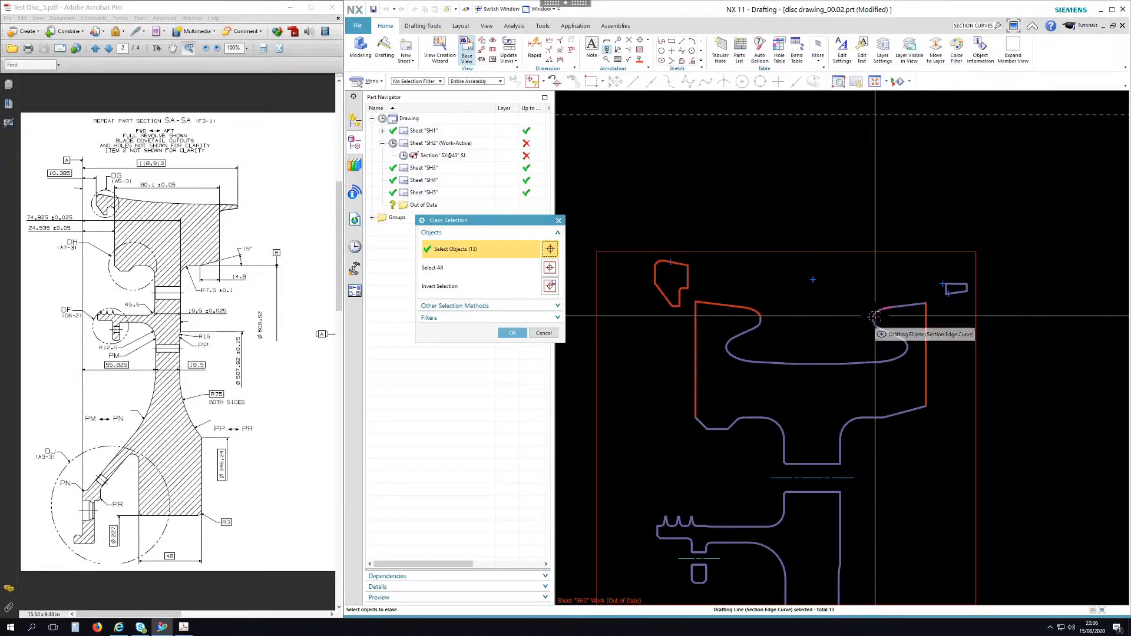
drag(719, 286, 844, 334)
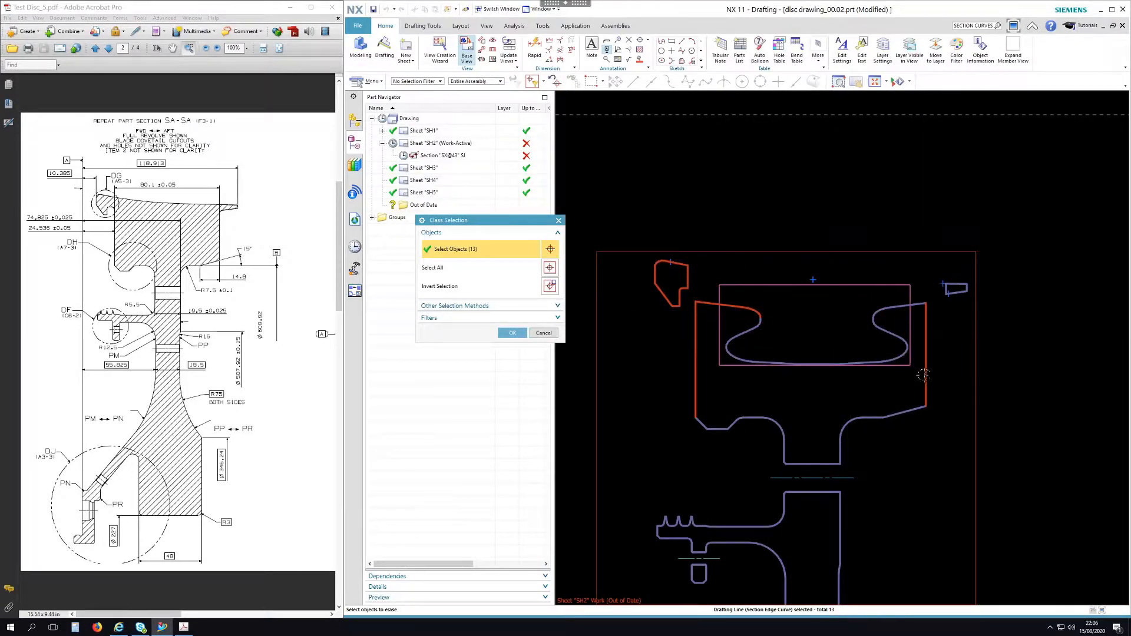
drag(928, 376, 932, 379)
scroll(949, 290, up, 5)
click(905, 291)
click(921, 276)
click(946, 303)
scroll(943, 301, down, 4)
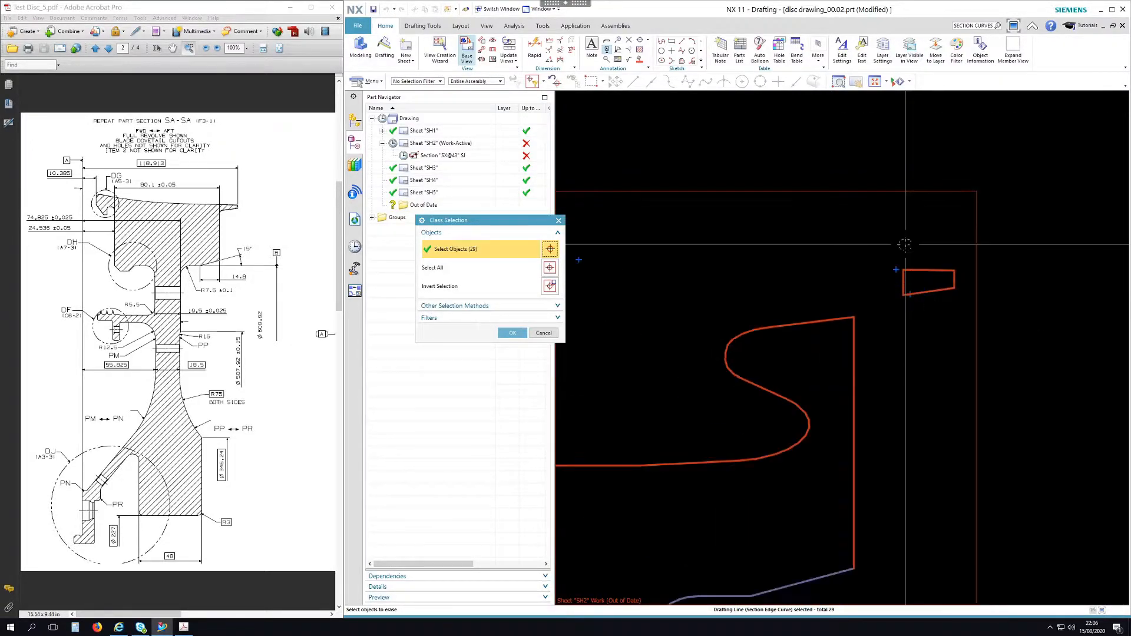
click(513, 333)
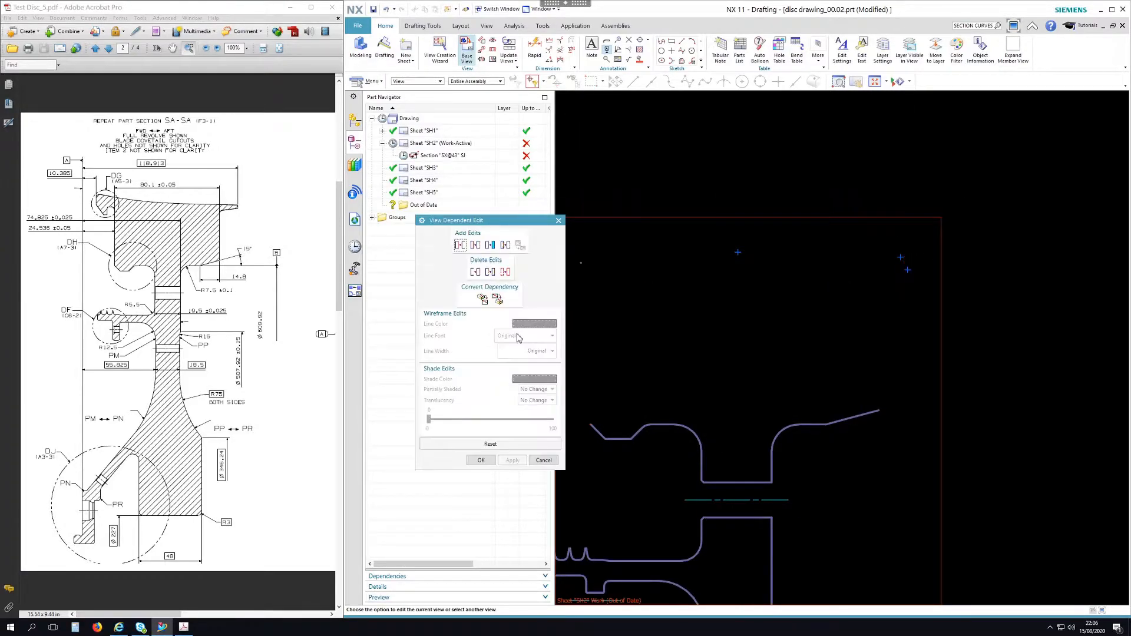
- Erase the tiny leftover curve near the front hook's former location and finish the View Dependent Edit
scroll(897, 346, down, 1)
scroll(637, 288, up, 4)
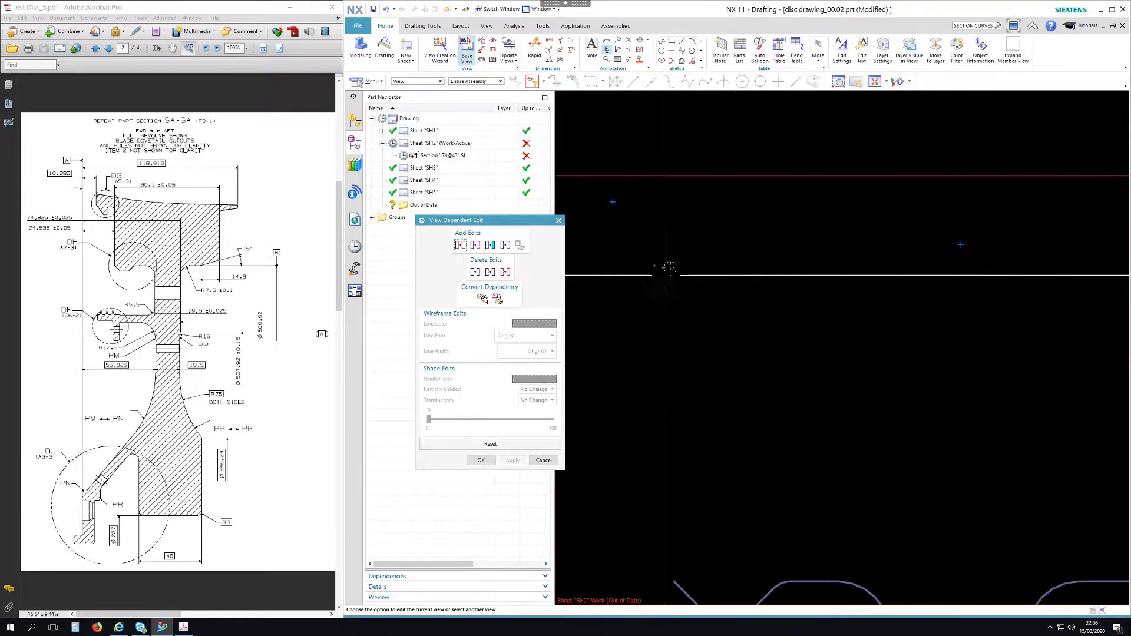
click(460, 246)
drag(616, 252, 688, 291)
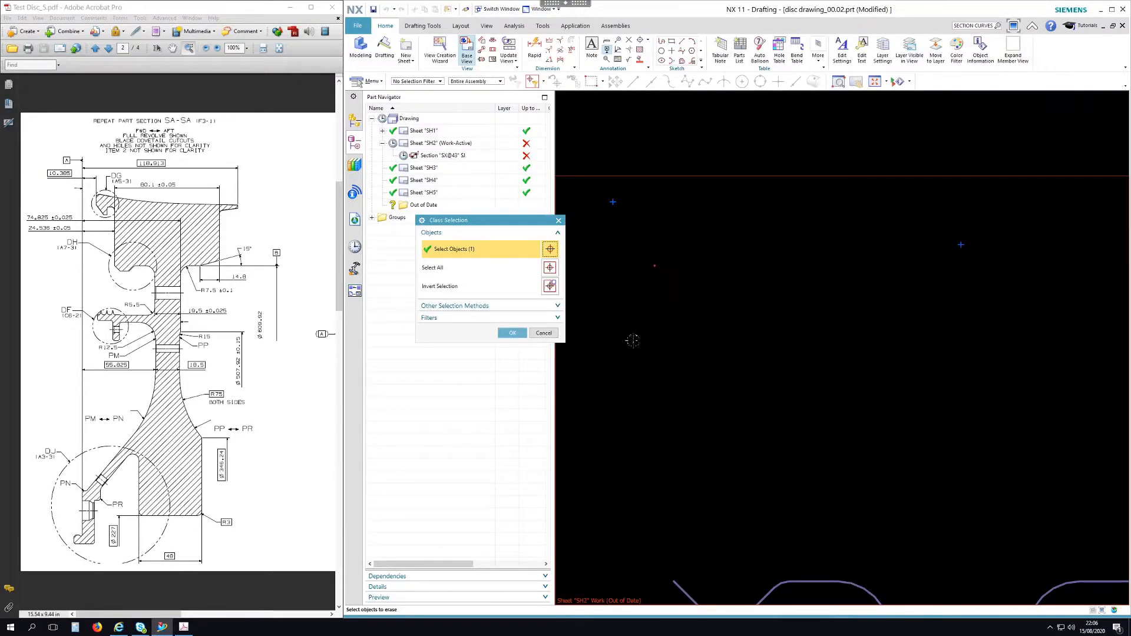
click(517, 335)
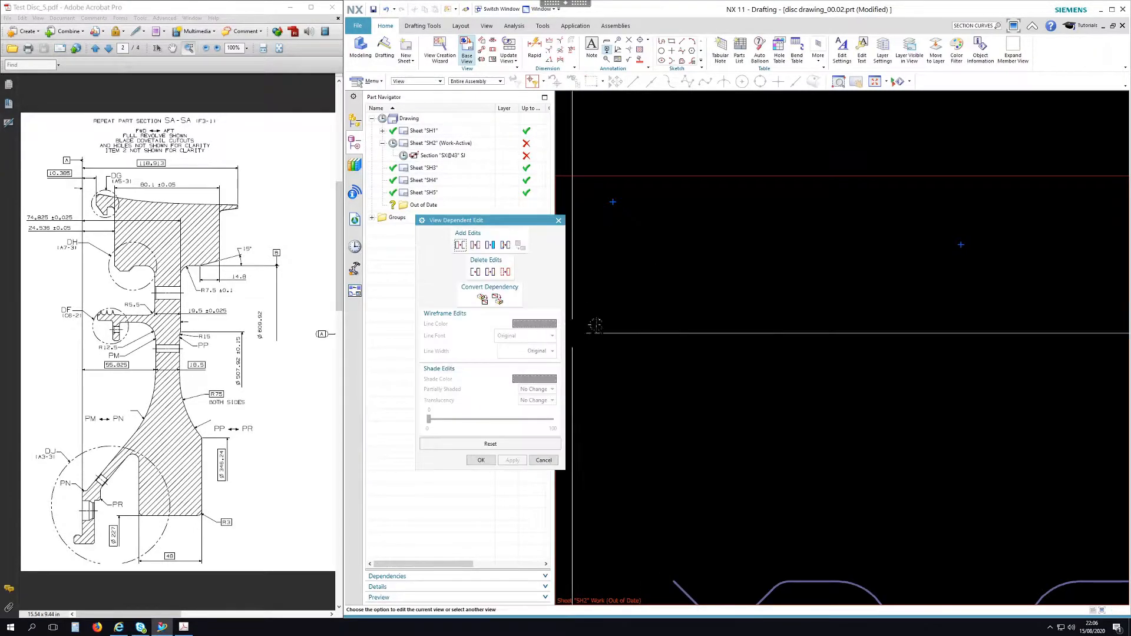
click(488, 460)
scroll(660, 390, down, 4)
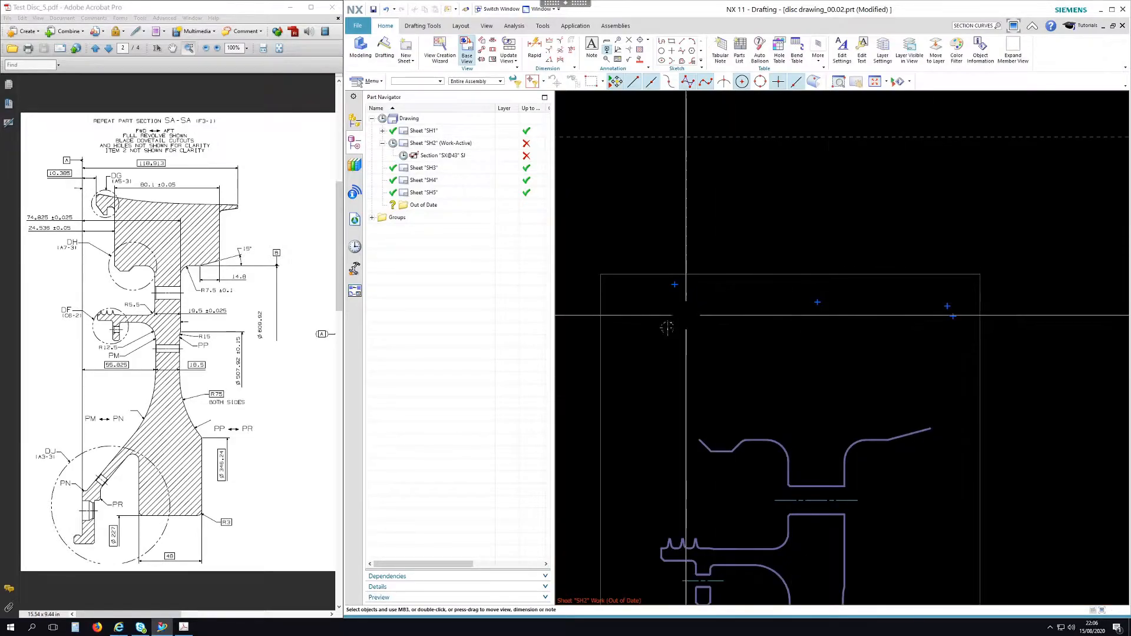
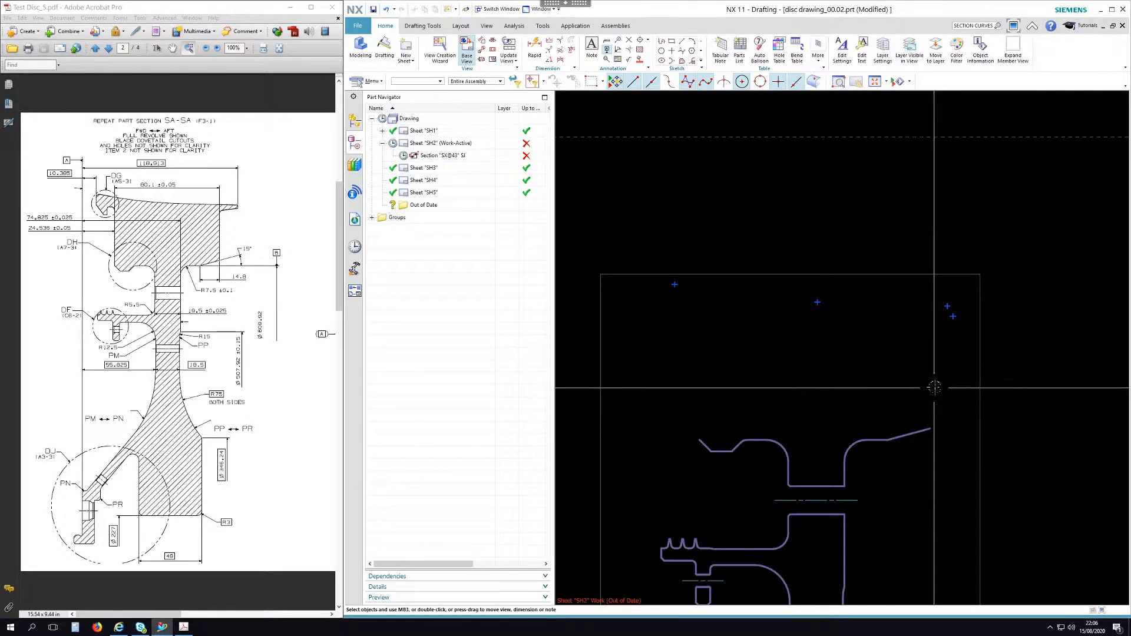
- Make layer 20 visible again in section view SX@43 to show the full-revolve rim curves
click(910, 55)
click(811, 344)
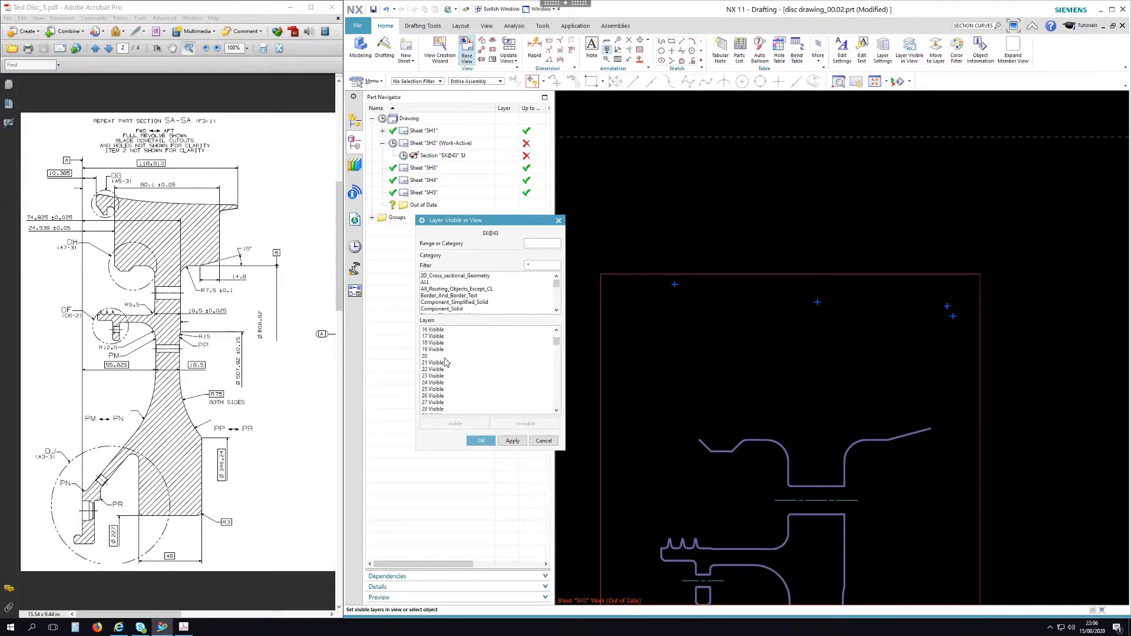
click(482, 440)
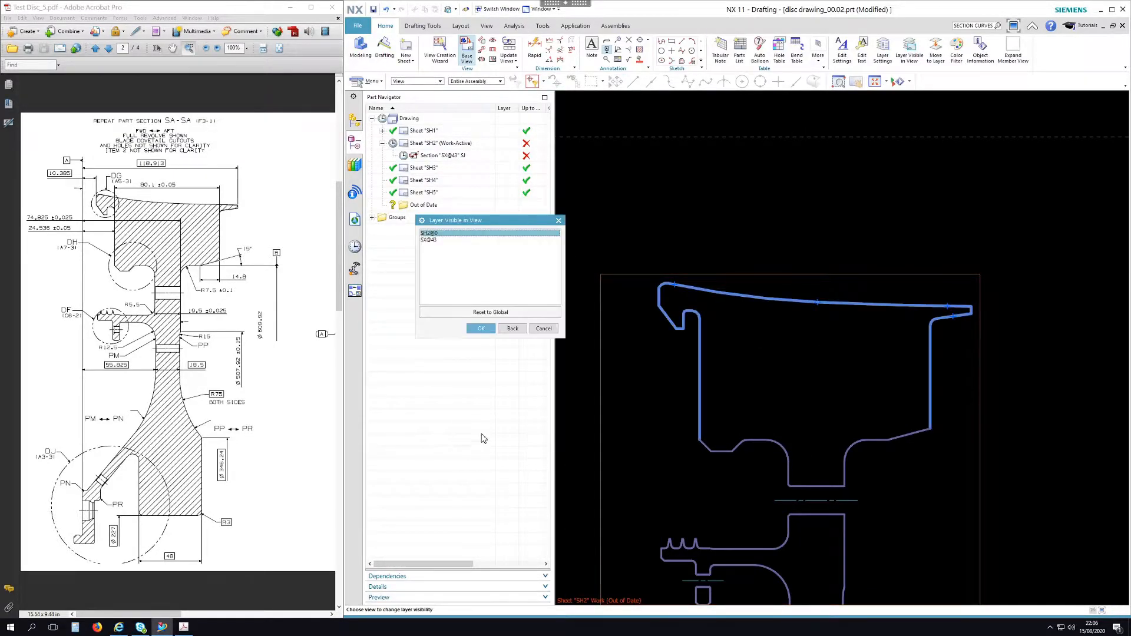
click(544, 329)
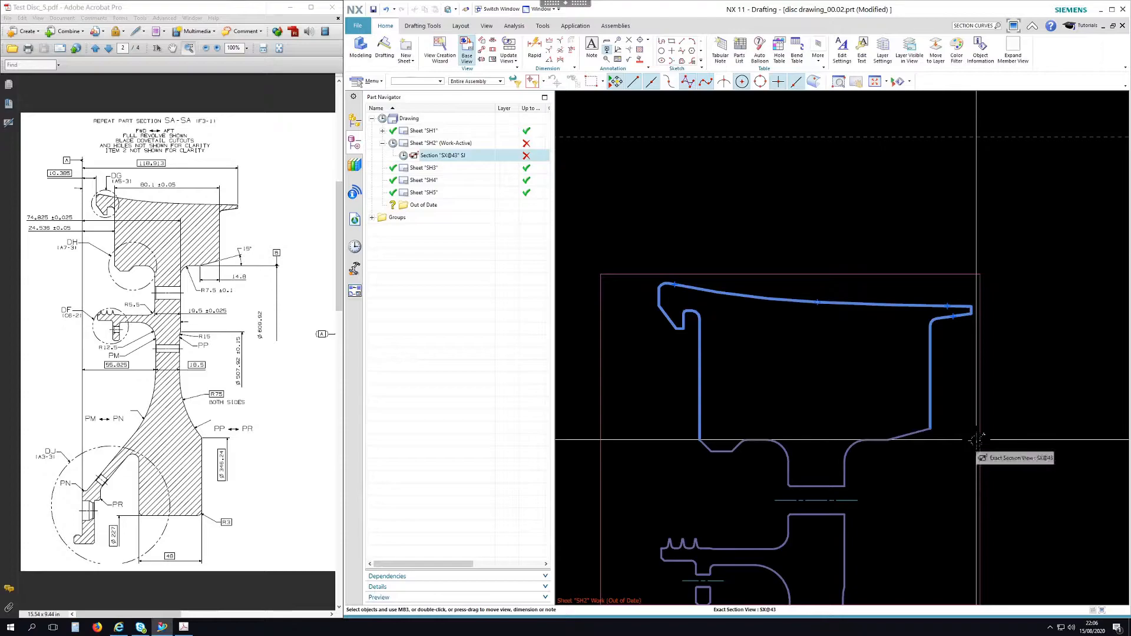
- Move section view SJ-SJ slightly up and to the right on sheet SH2
scroll(737, 207, down, 2)
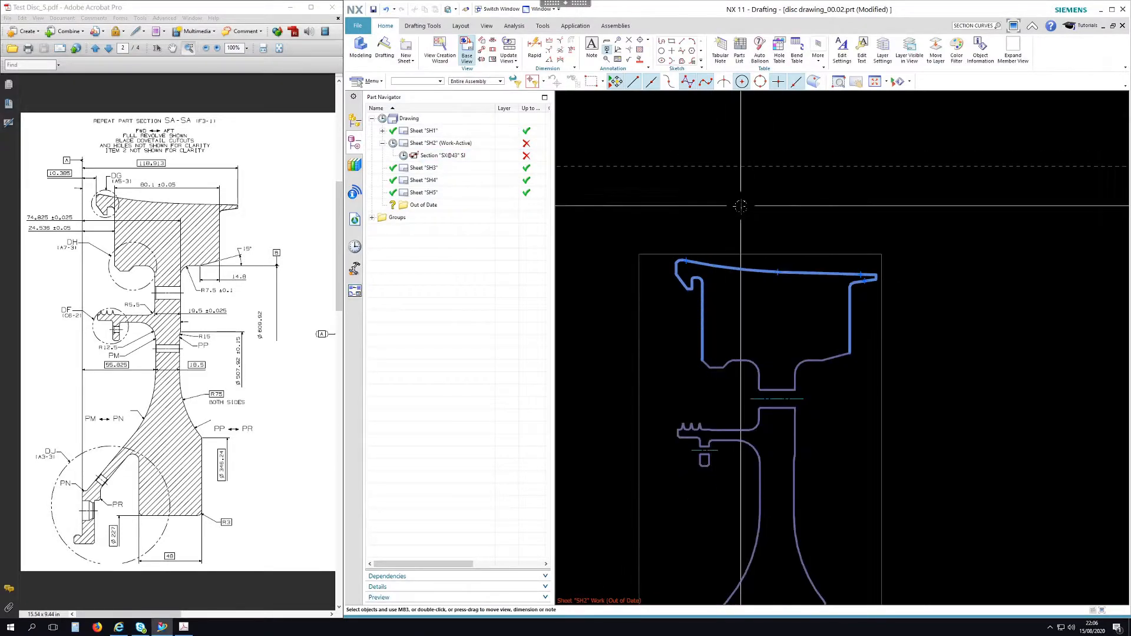
scroll(741, 206, down, 3)
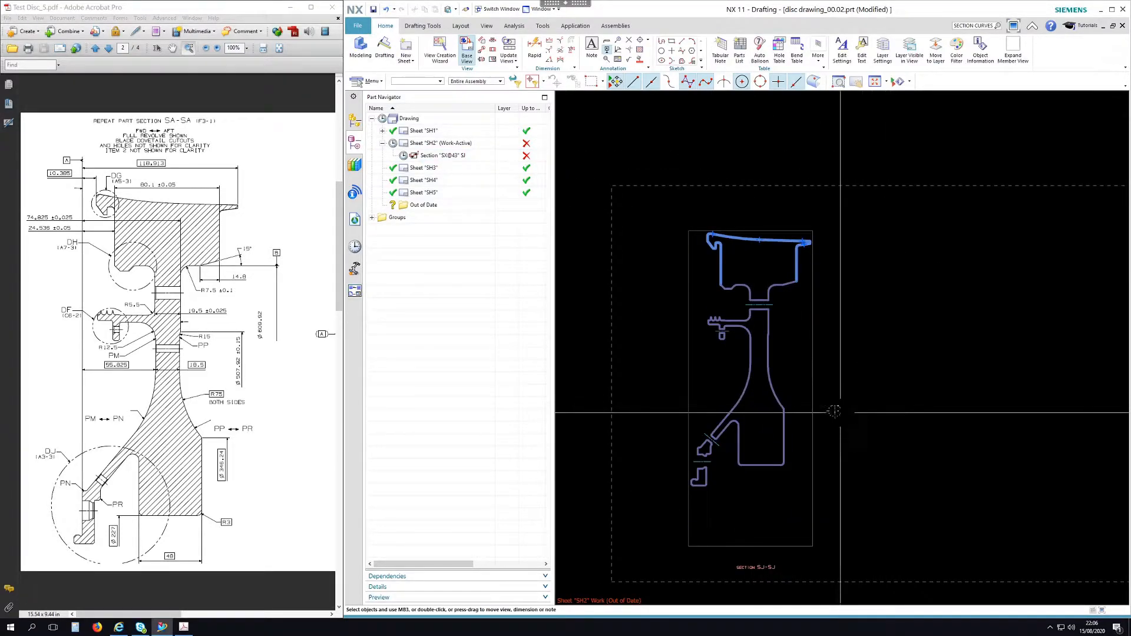
drag(809, 412, 819, 403)
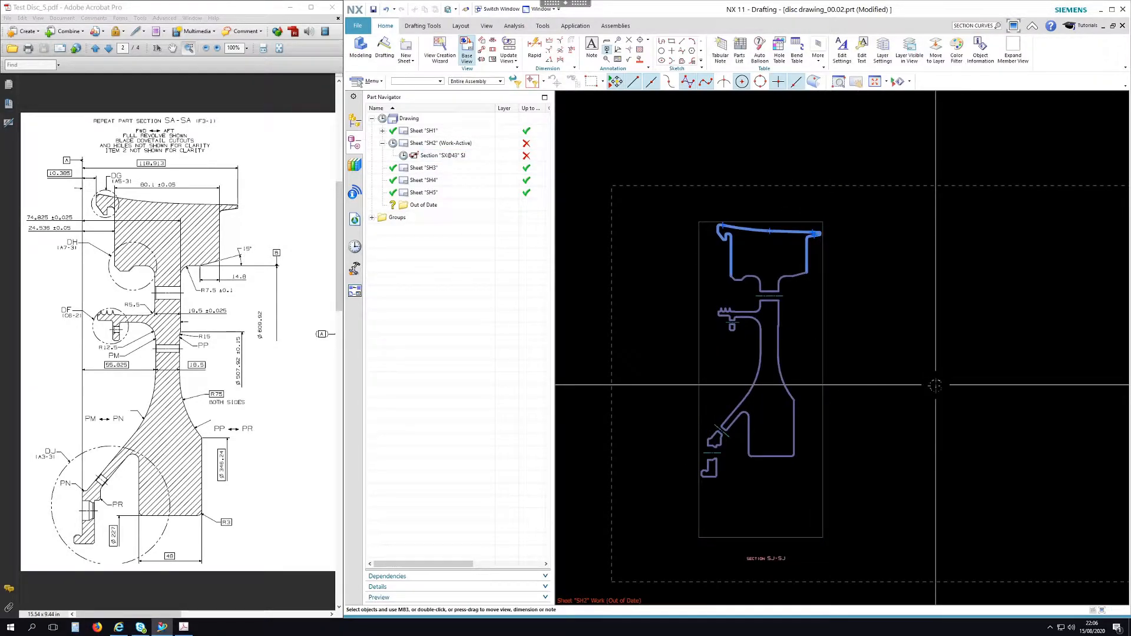
- Examine the chamfered edge of the through hole just below the rim in the section view
scroll(752, 354, up, 5)
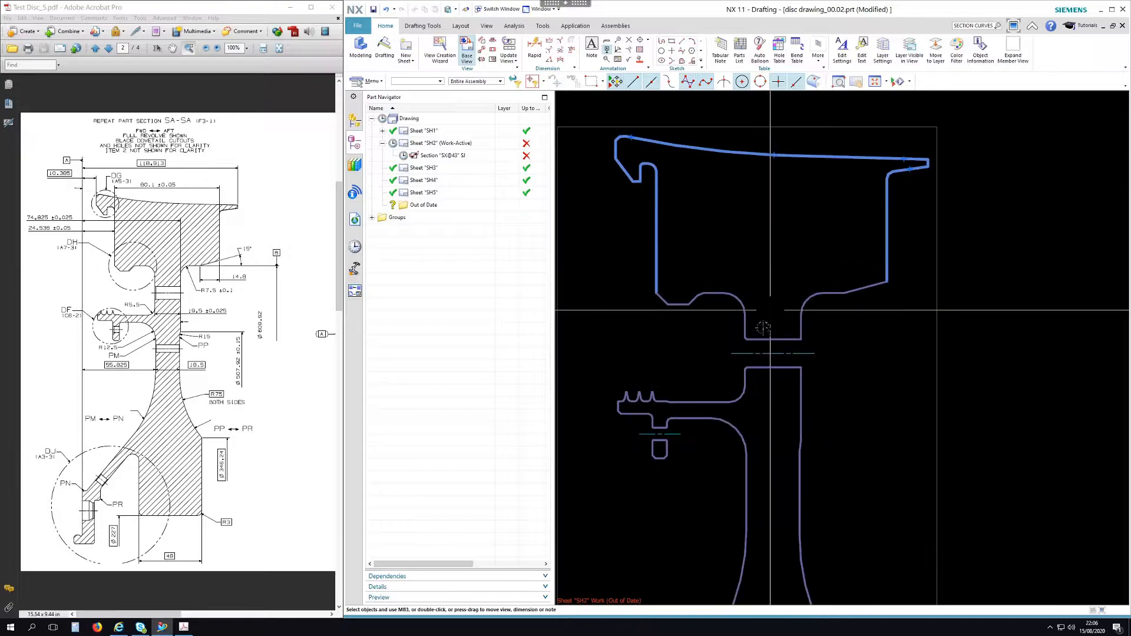
scroll(750, 344, up, 5)
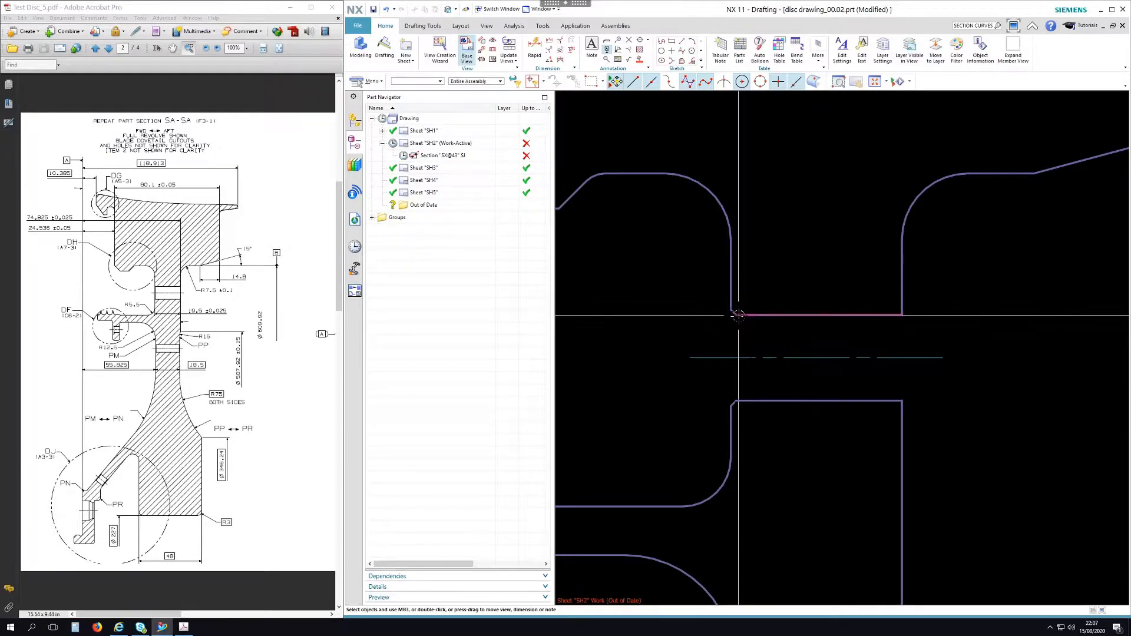
scroll(746, 330, down, 2)
scroll(748, 338, up, 2)
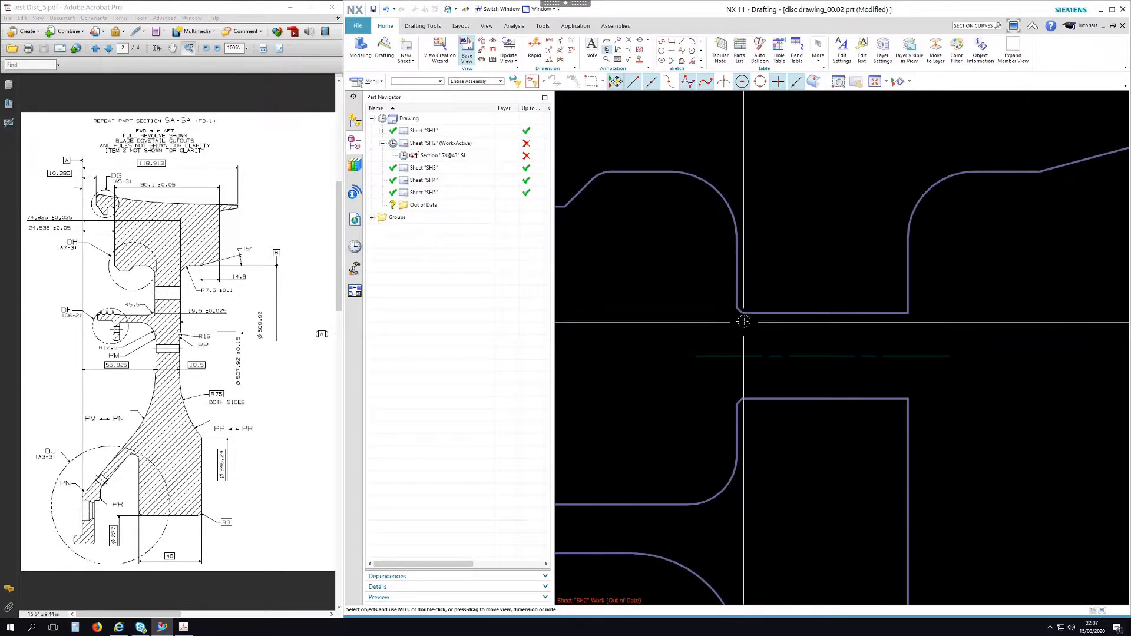
- Search Command Finder for LINE, move its window clear of the drawing, and expand section view SX@43
scroll(837, 289, down, 3)
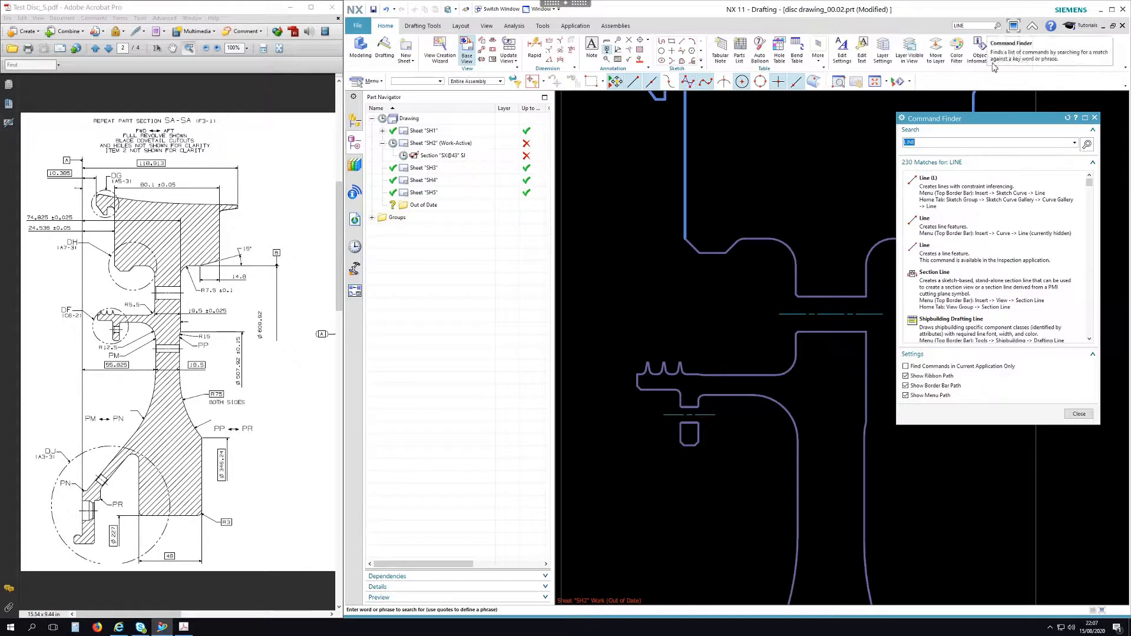
mouse_move(1019, 119)
mouse_down()
mouse_move(605, 175)
mouse_move(500, 172)
mouse_move(472, 186)
mouse_up()
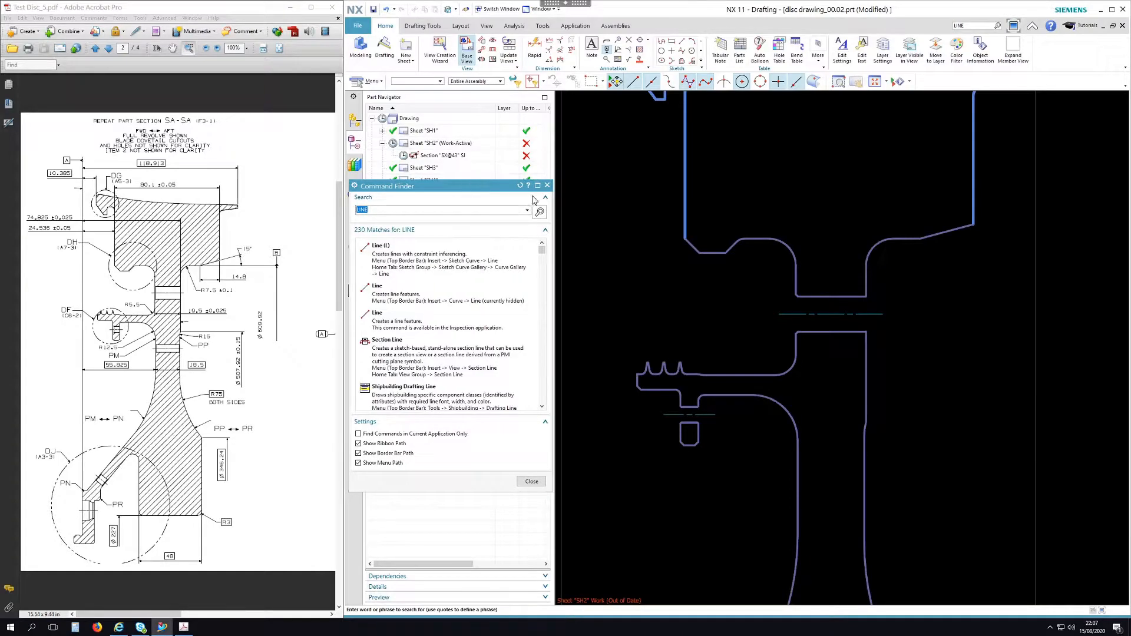
scroll(860, 253, down, 2)
scroll(860, 253, down, 1)
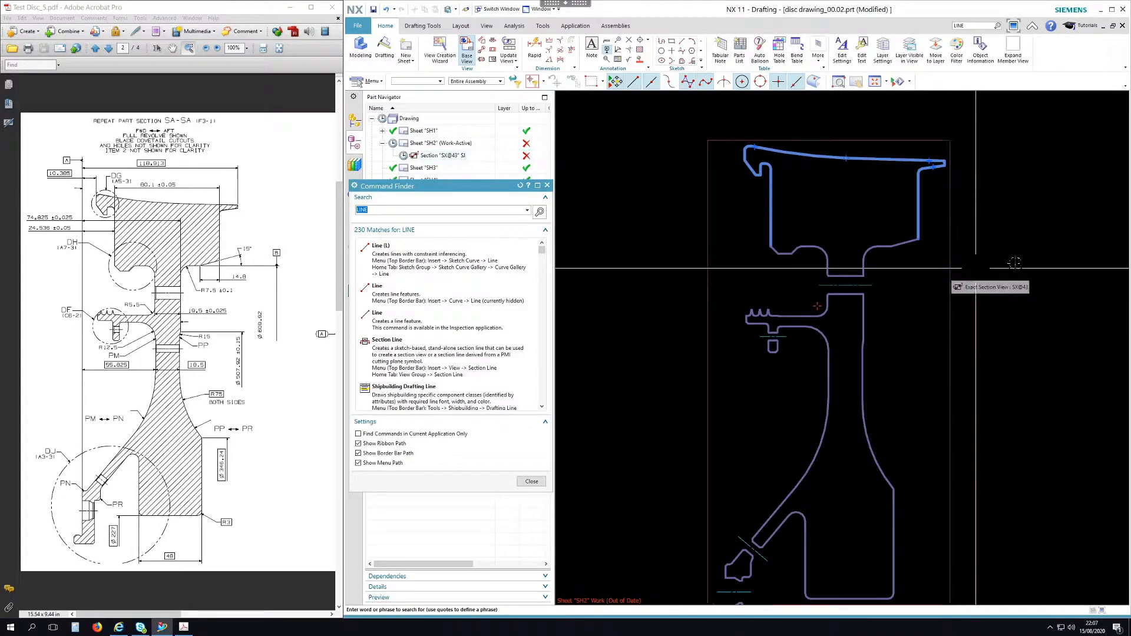
right_click(711, 306)
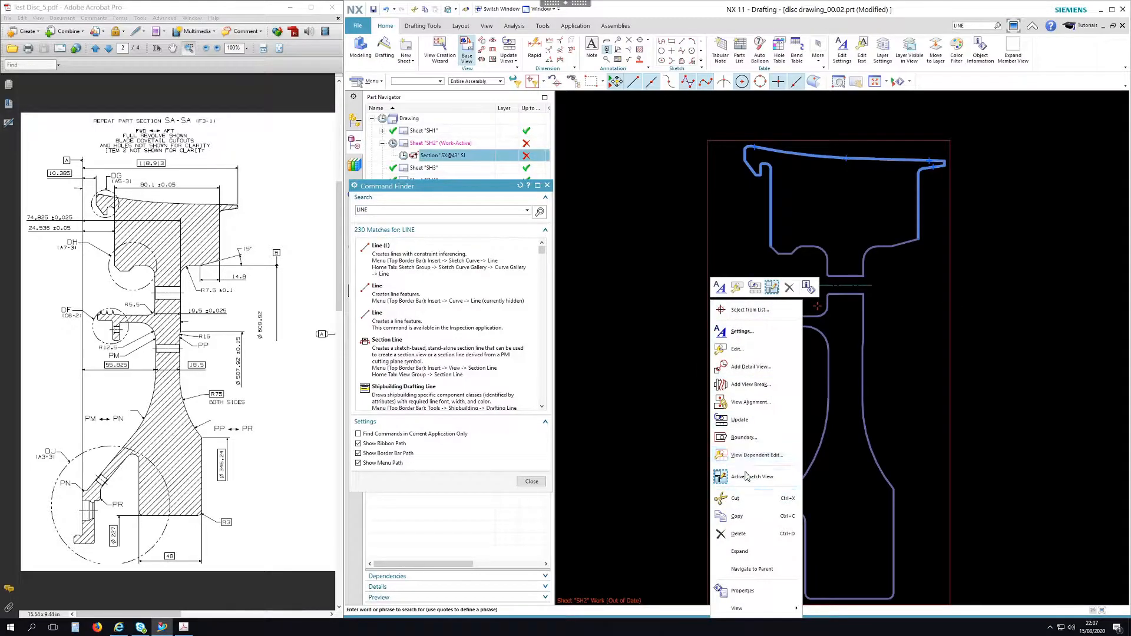
click(750, 552)
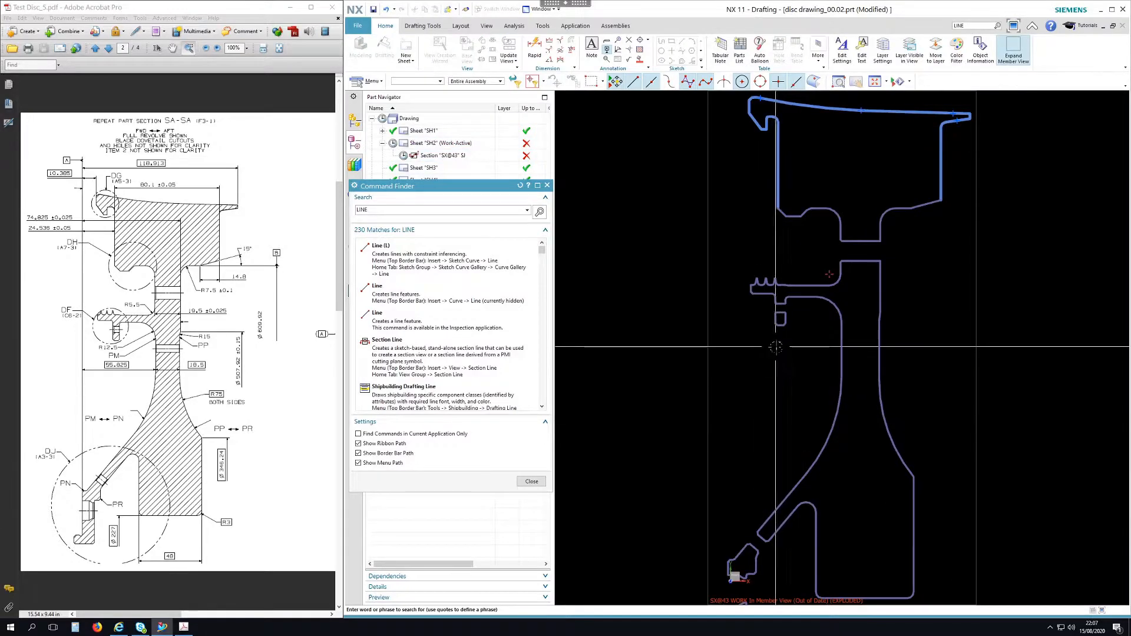
- Draw an associative line across the through hole below the rim, joining the outer chamfer corners on its forward side
scroll(776, 348, down, 5)
scroll(795, 307, up, 5)
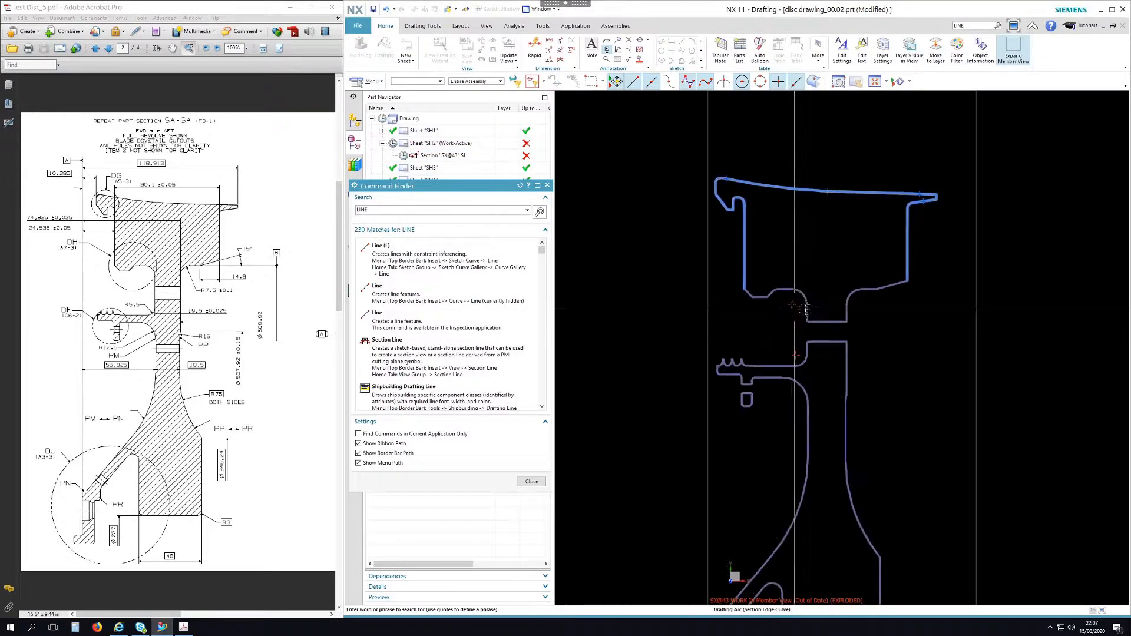
scroll(790, 341, up, 3)
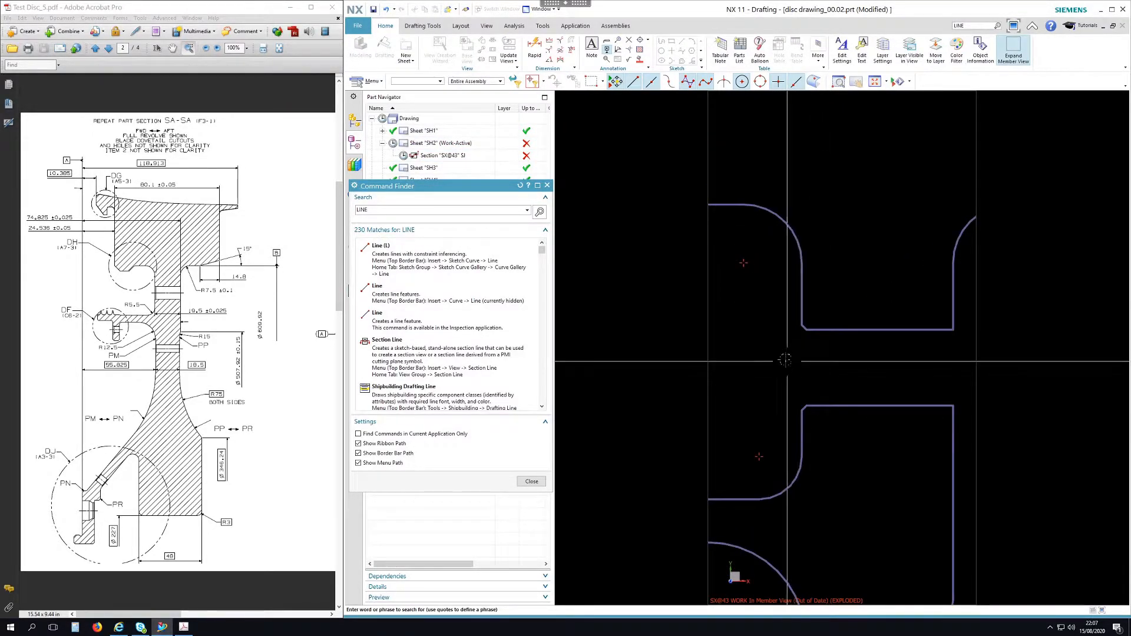
mouse_move(444, 273)
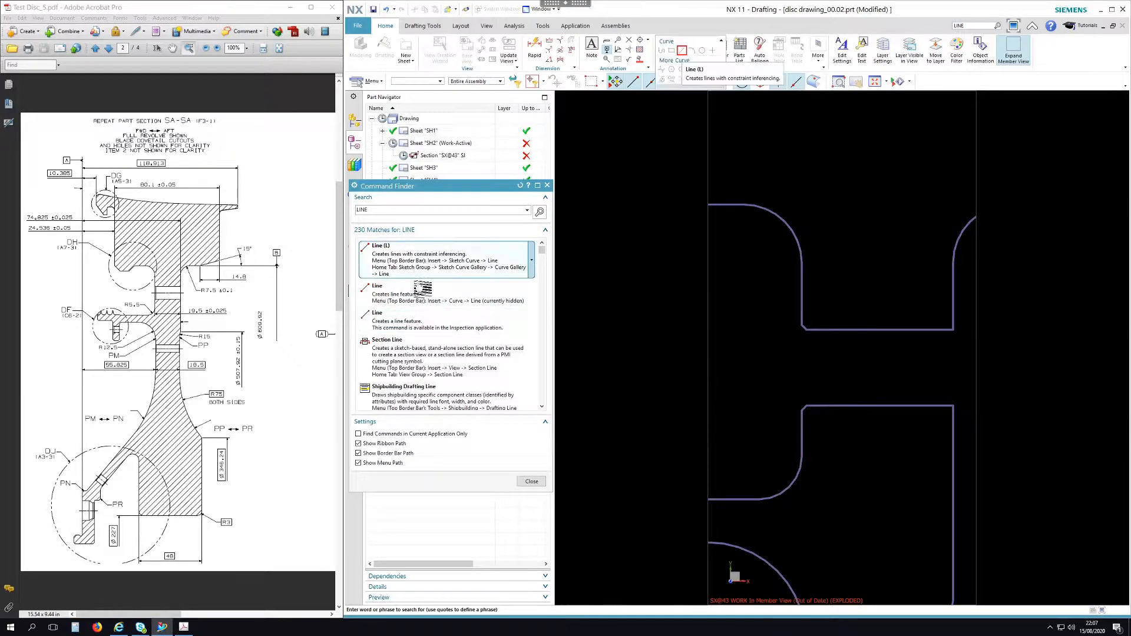
click(801, 409)
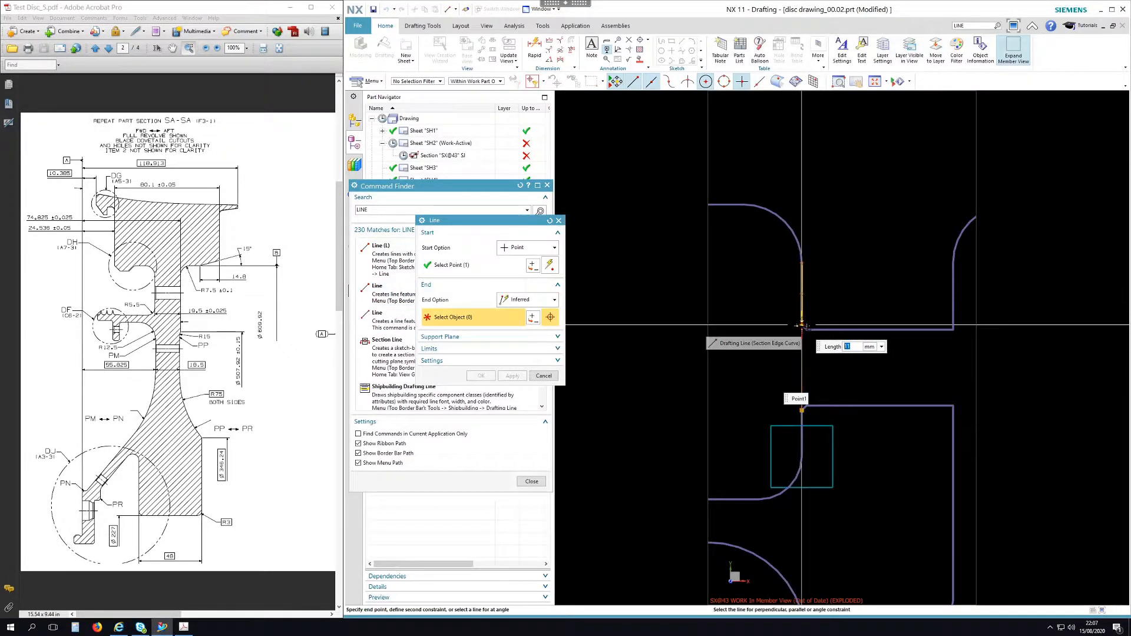
click(801, 325)
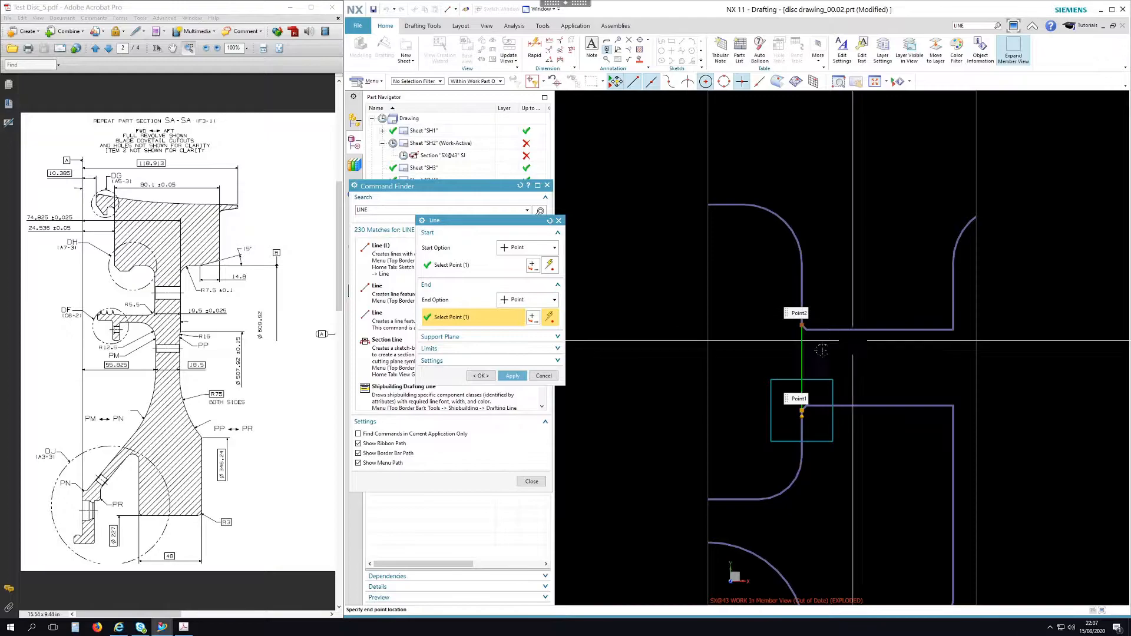
click(480, 338)
click(491, 371)
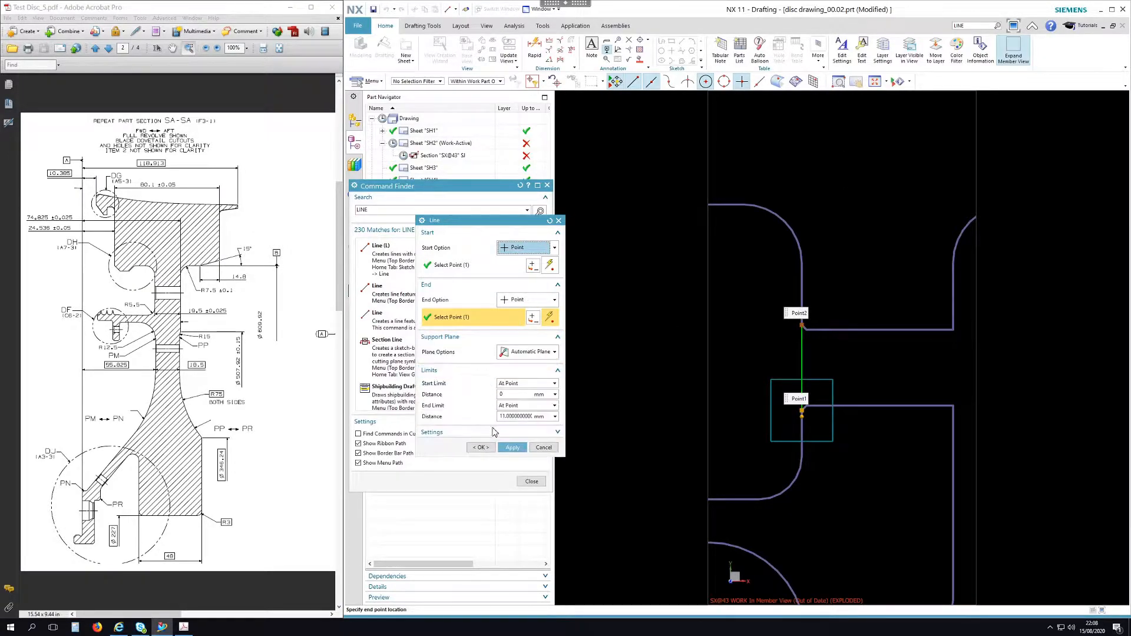
click(496, 434)
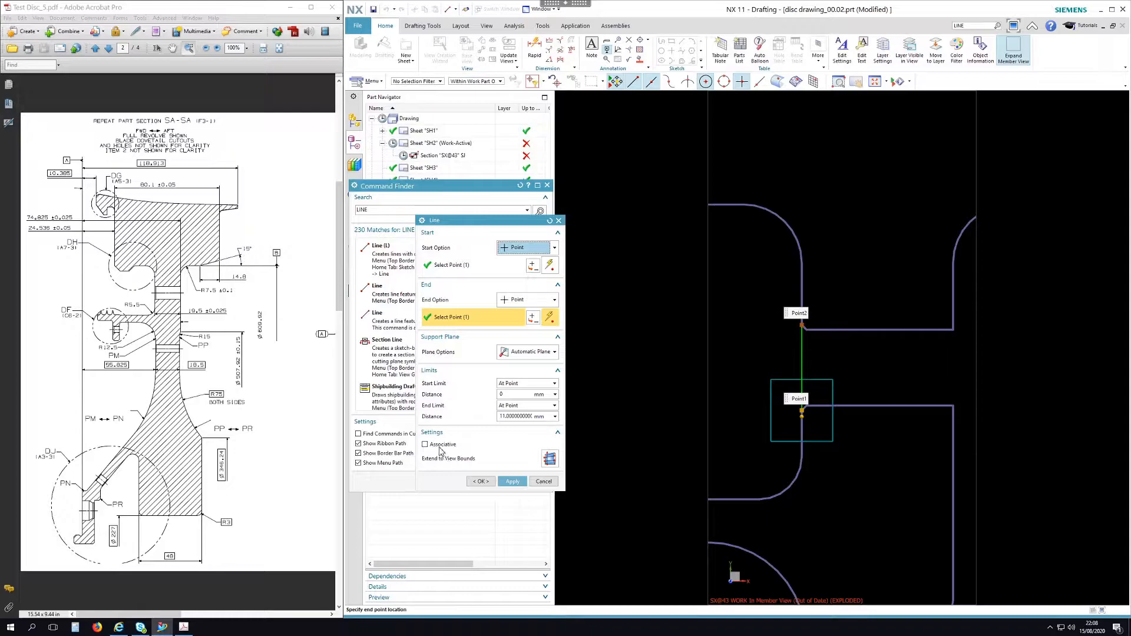
click(513, 482)
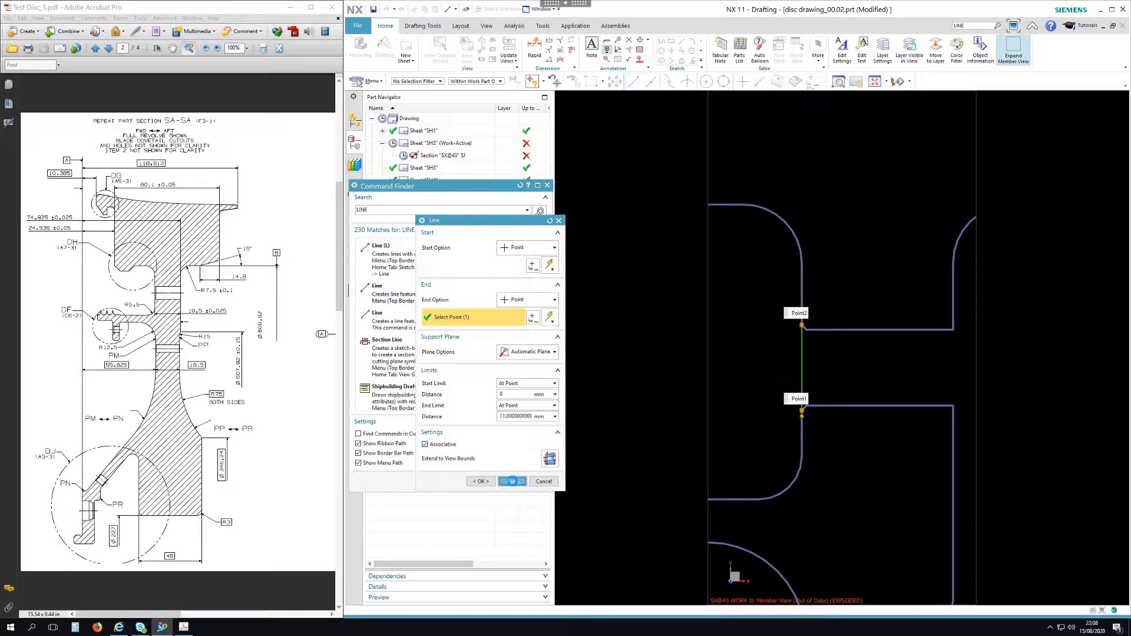
- Close the through hole below the rim with lines between its inner forward chamfer corners and between its aft corners
click(806, 405)
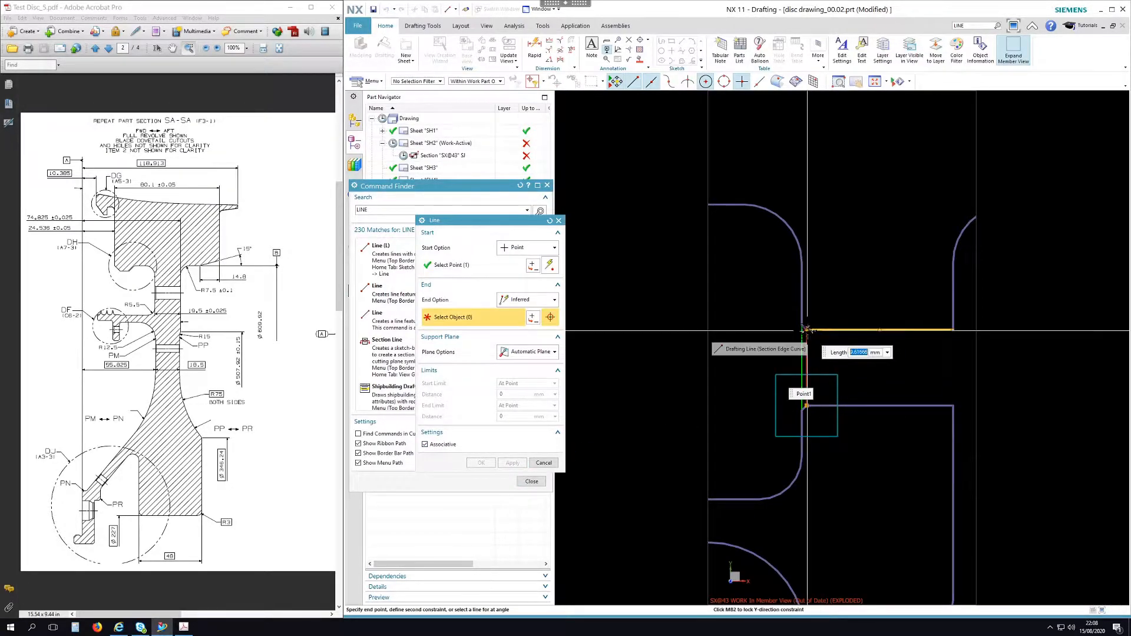
click(806, 329)
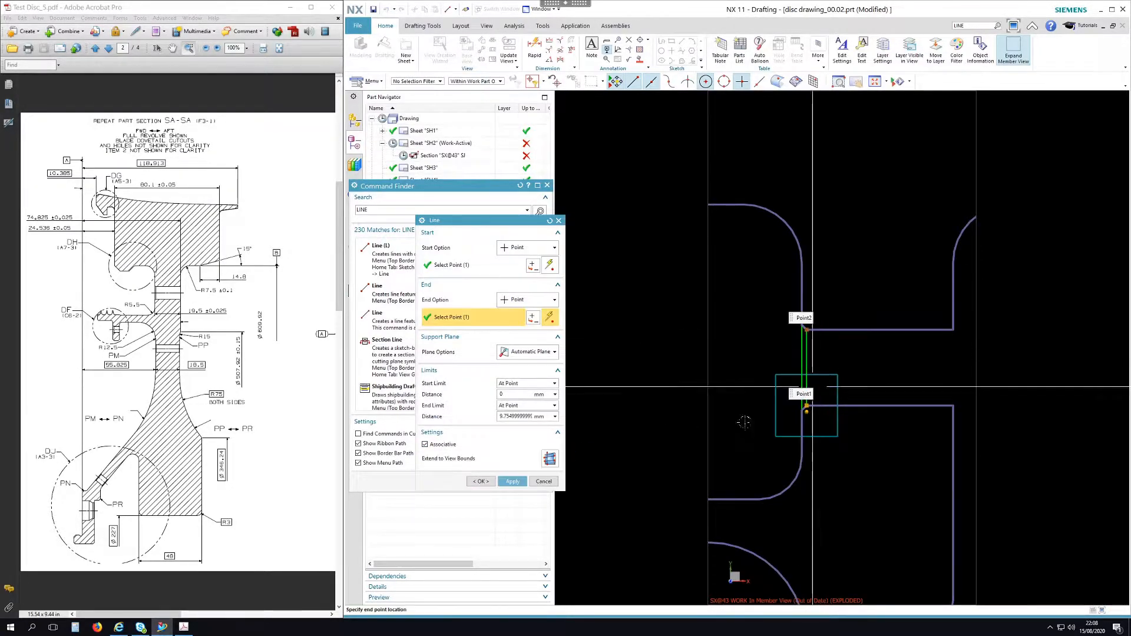
click(512, 482)
click(952, 405)
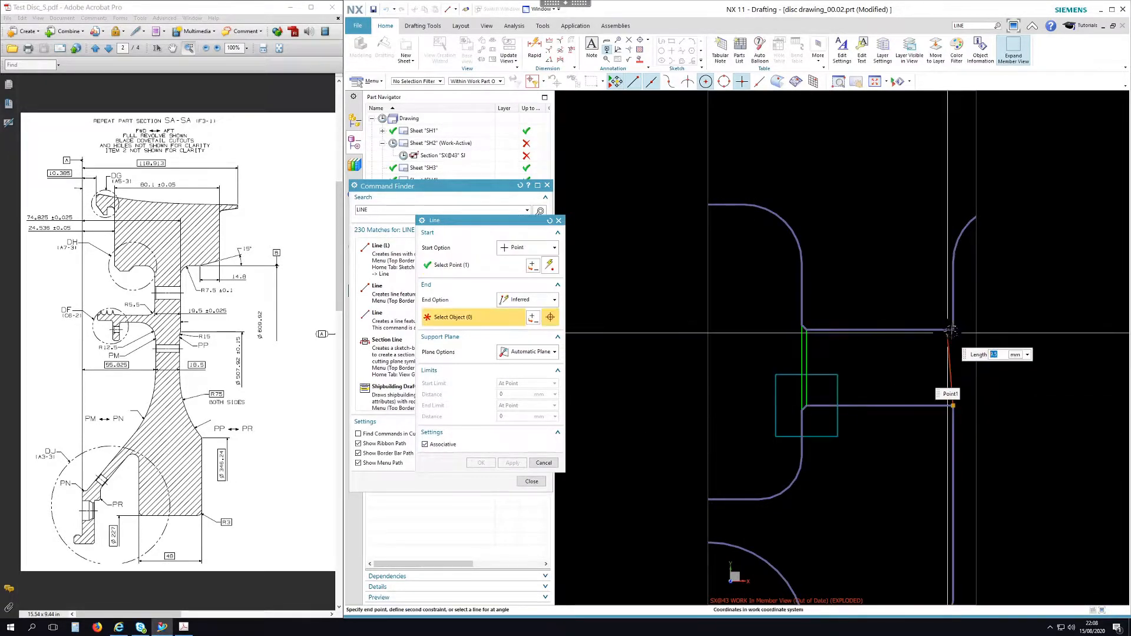
click(952, 330)
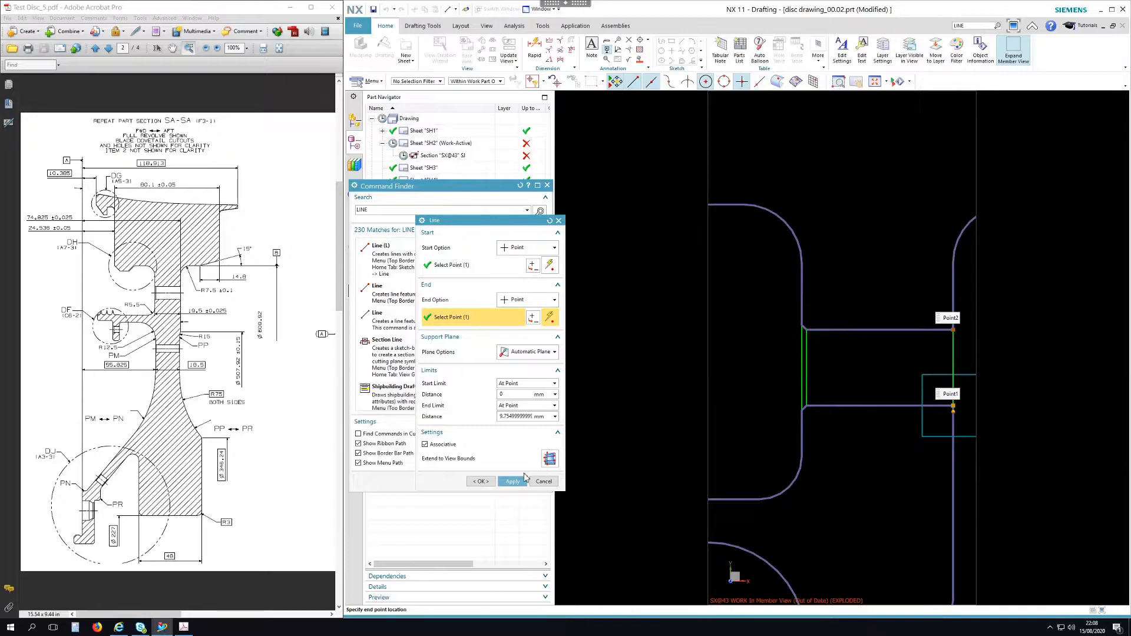
- Draw two lines across the small hole beneath the seal-tooth arm, joining its inner and outer forward chamfer corners
scroll(910, 266, down, 4)
scroll(761, 401, up, 6)
scroll(776, 402, up, 3)
click(818, 439)
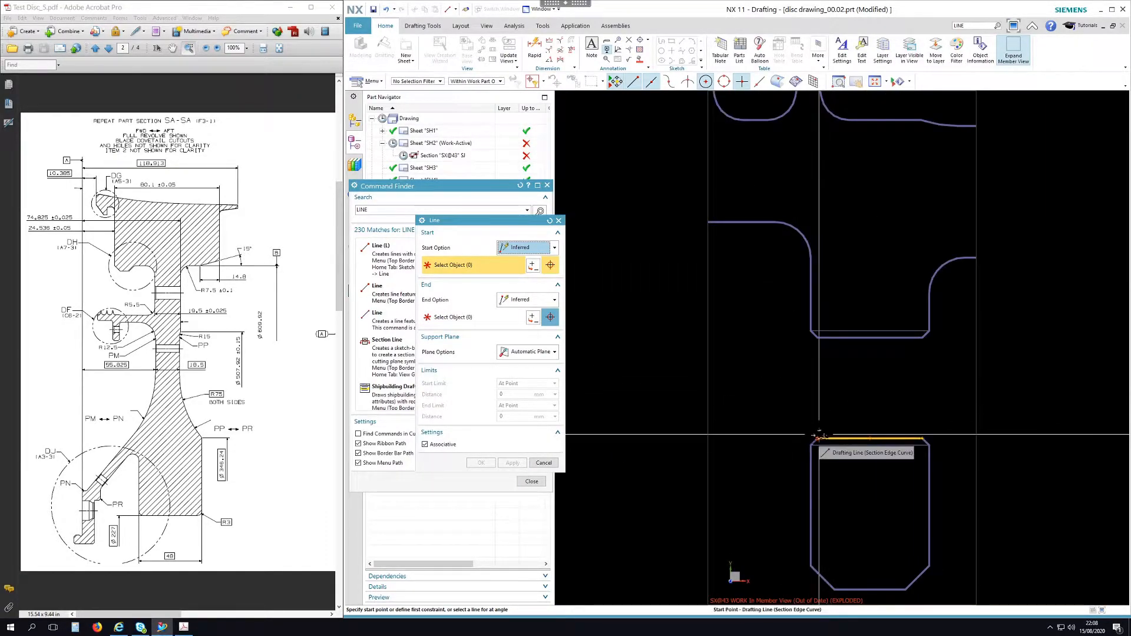
click(818, 338)
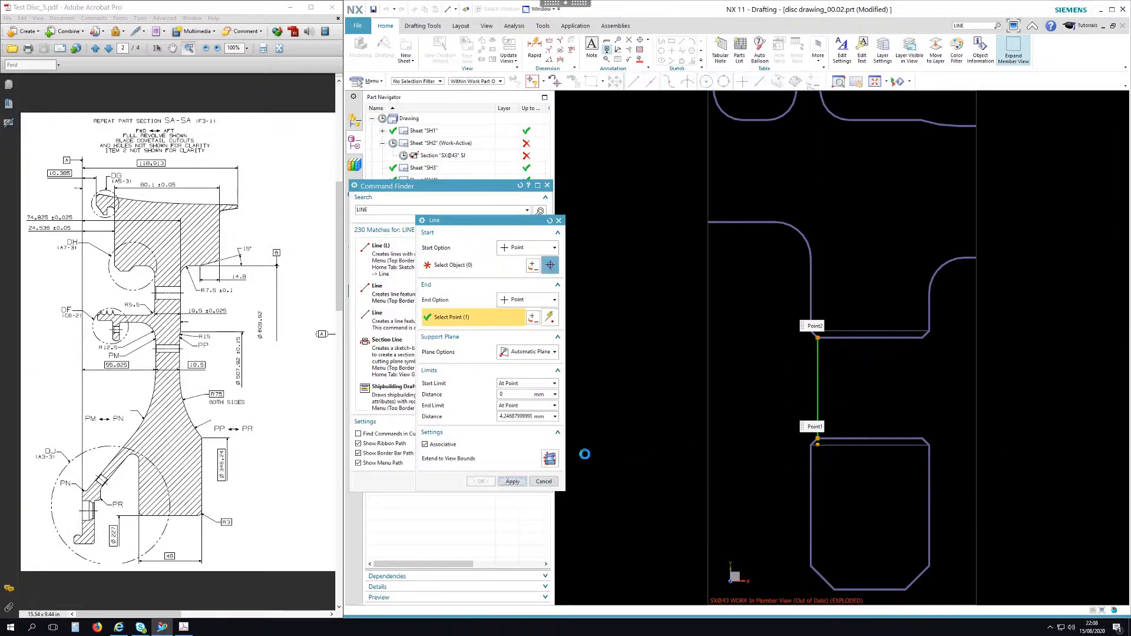
click(811, 331)
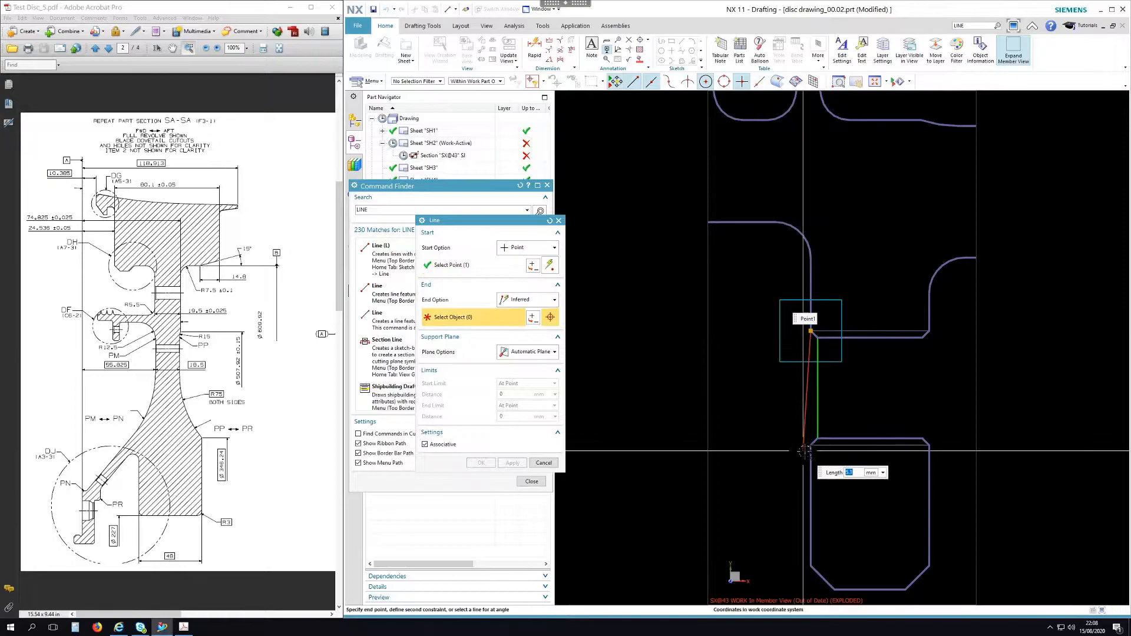
click(811, 447)
click(526, 483)
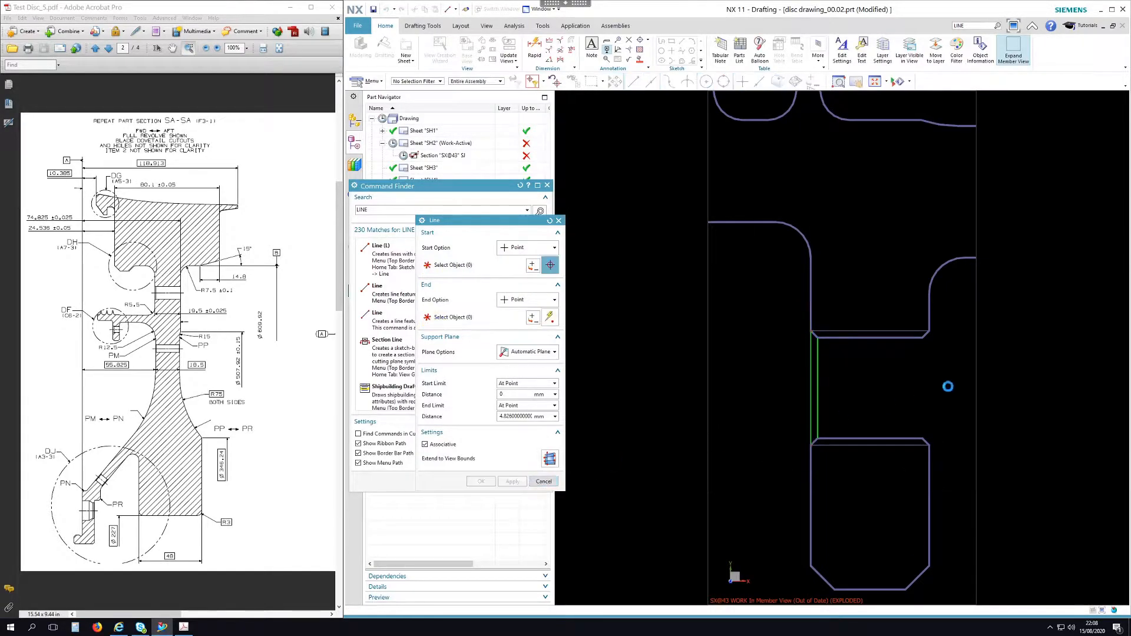
- Draw two lines across the same small hole, joining its inner and outer aft chamfer corners
click(922, 337)
click(923, 439)
click(521, 478)
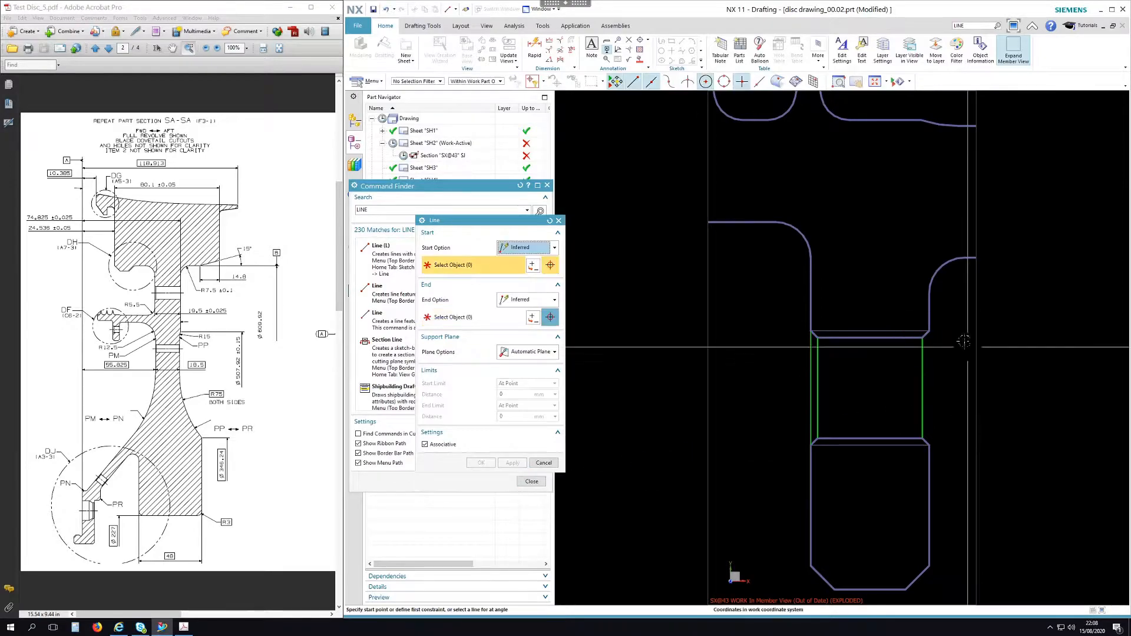
click(929, 331)
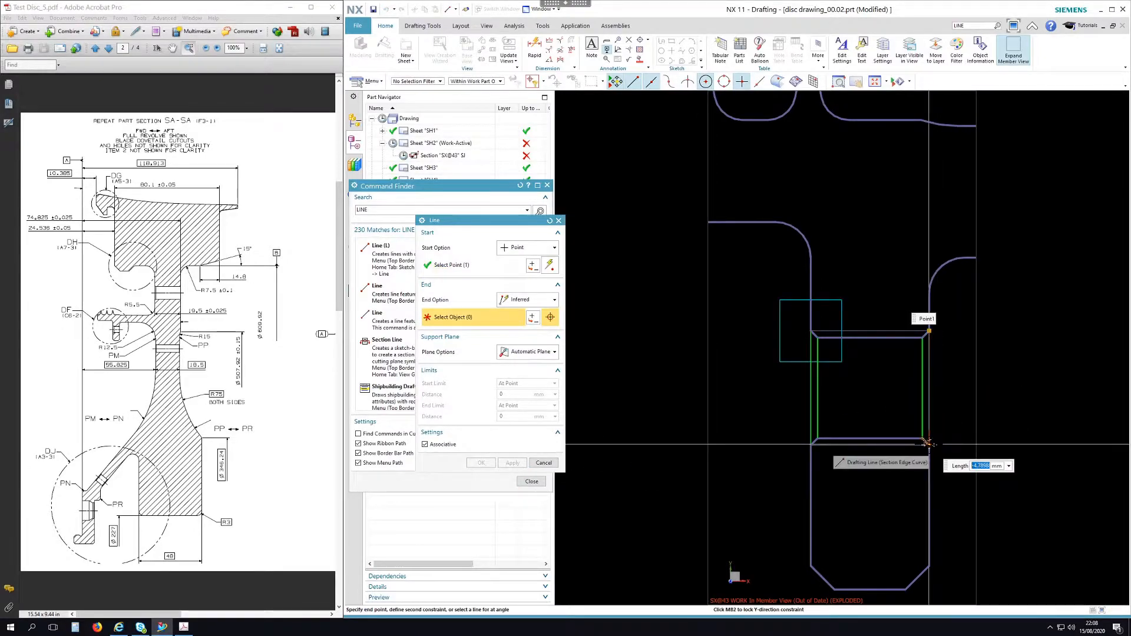
click(929, 443)
click(513, 481)
- Draw two lines across the angled hole in the slanted arm, joining the outer and inner chamfer corners on its upper-left side
scroll(926, 339, down, 6)
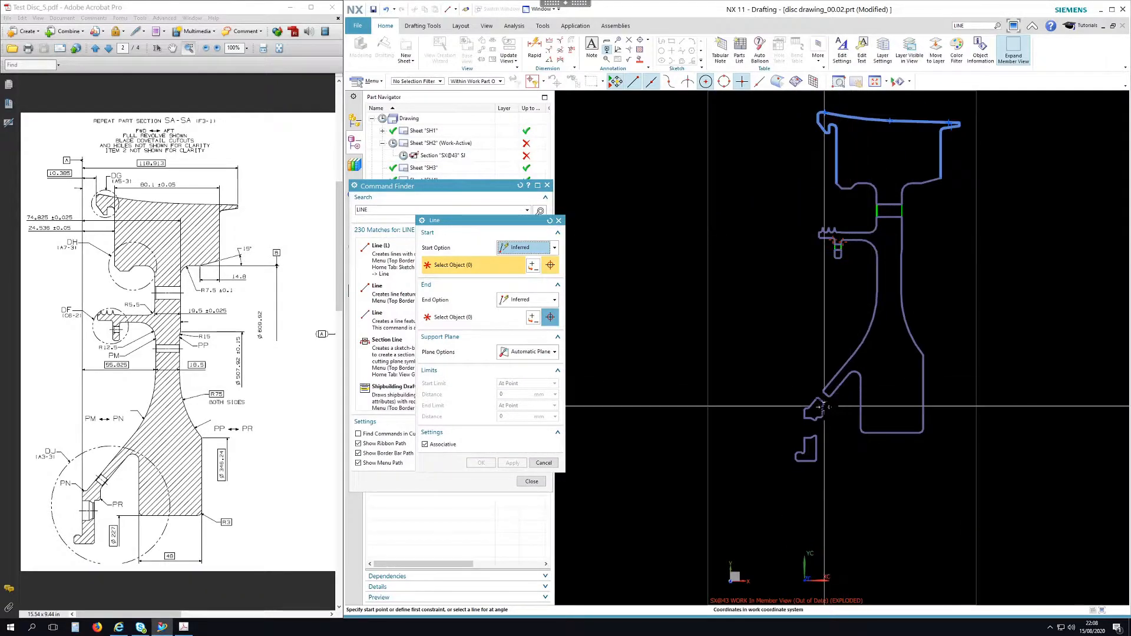
scroll(834, 404, up, 5)
click(770, 389)
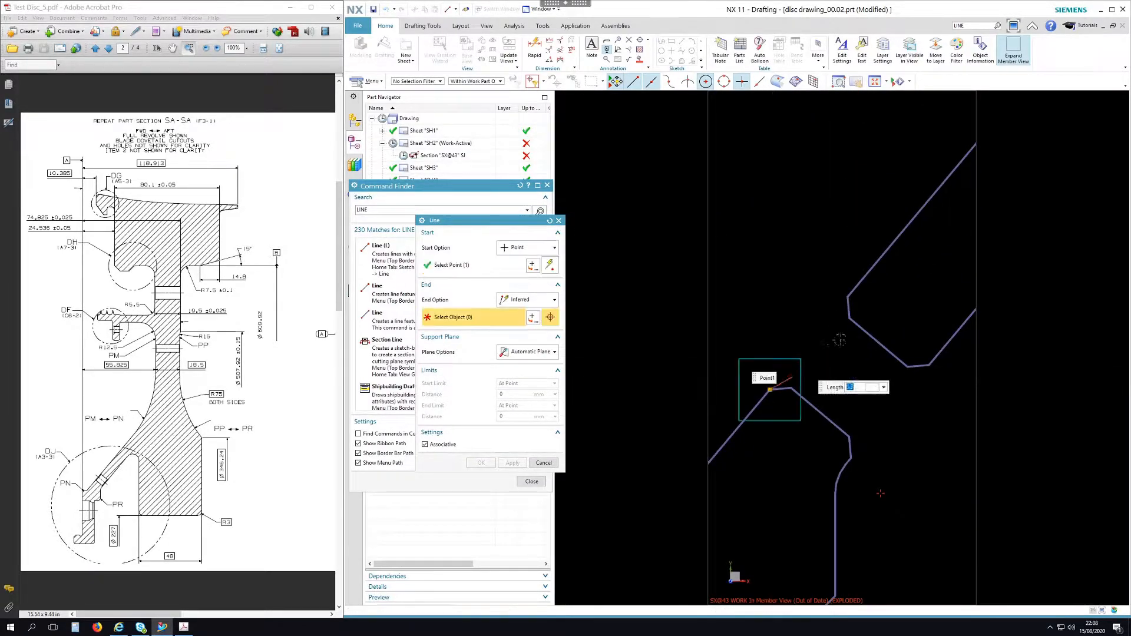
click(848, 297)
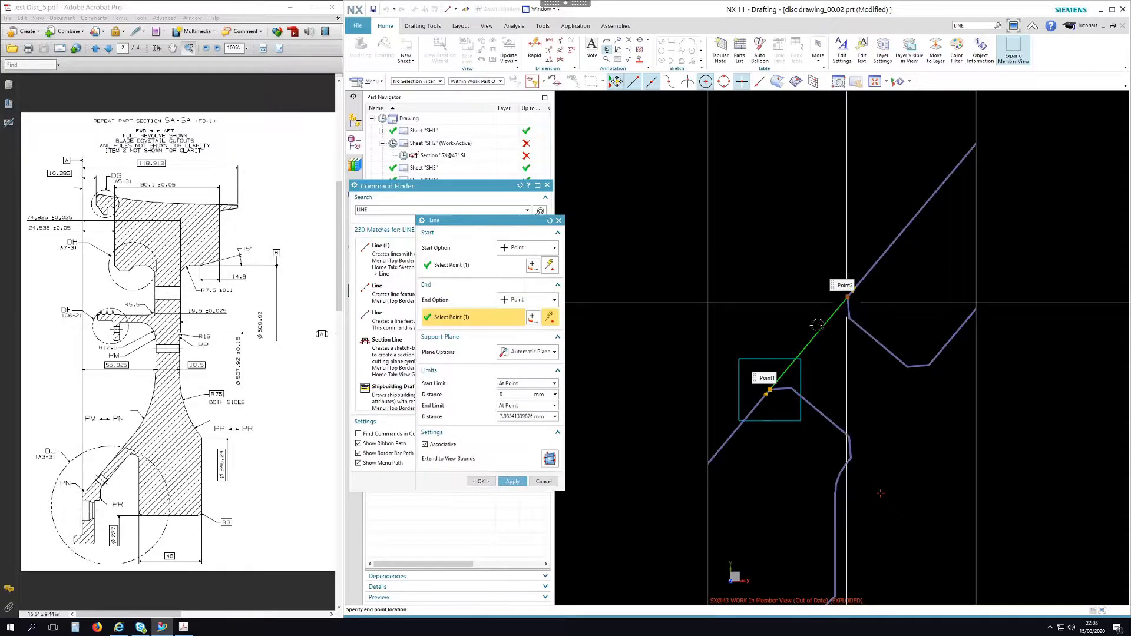
click(513, 482)
click(792, 387)
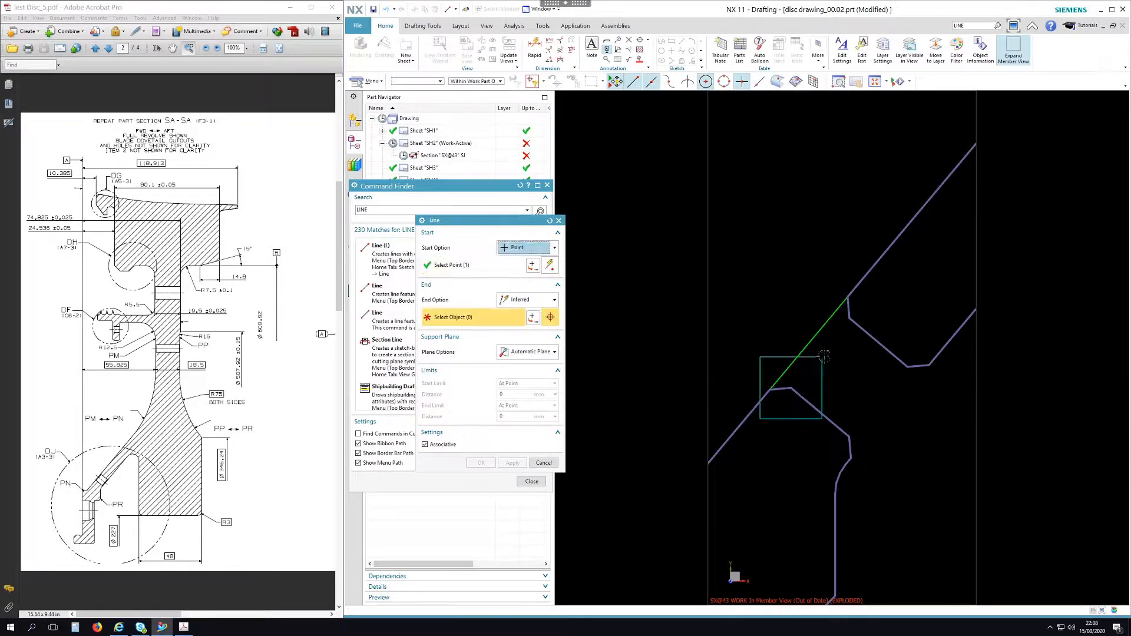
click(849, 318)
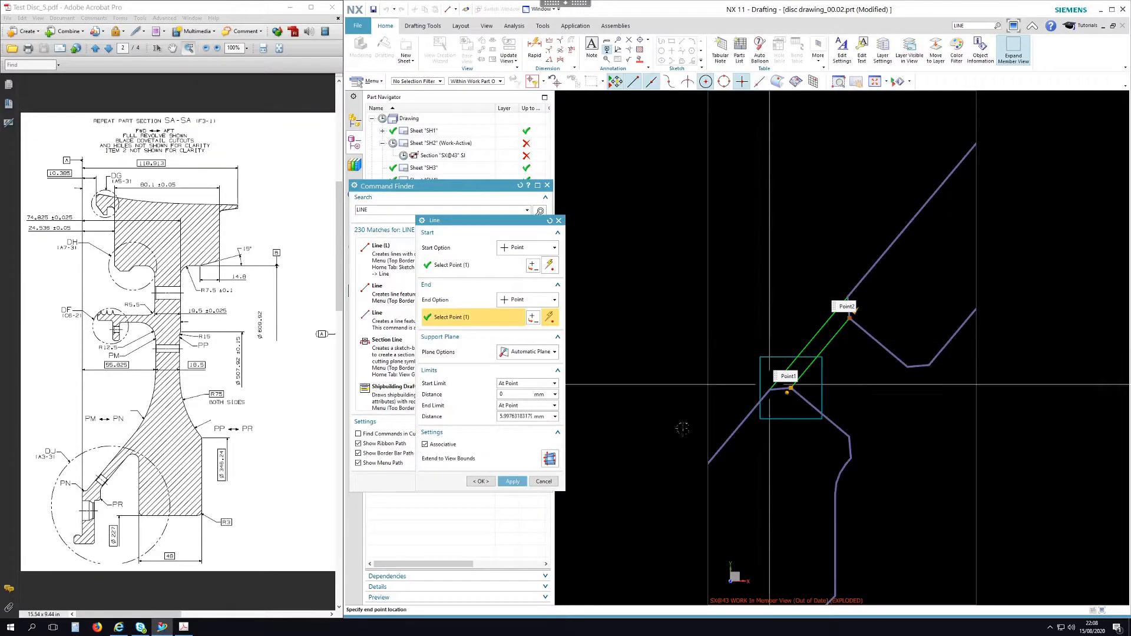
click(513, 482)
- Draw two lines across the angled hole, joining the inner and outer chamfer corners on its lower-right side
click(849, 437)
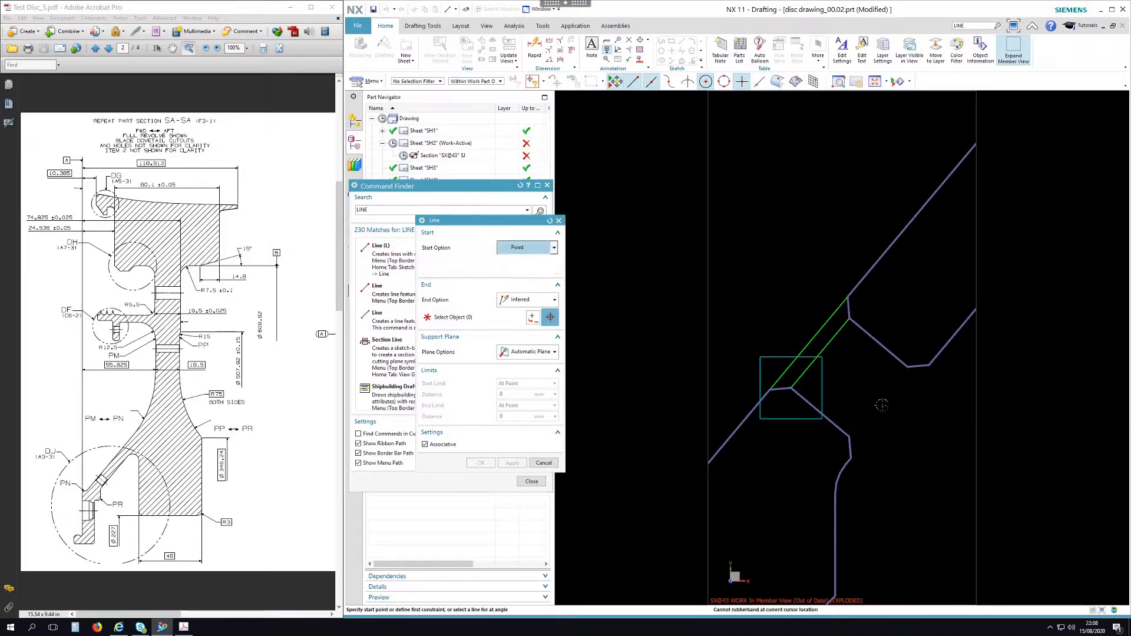
click(905, 367)
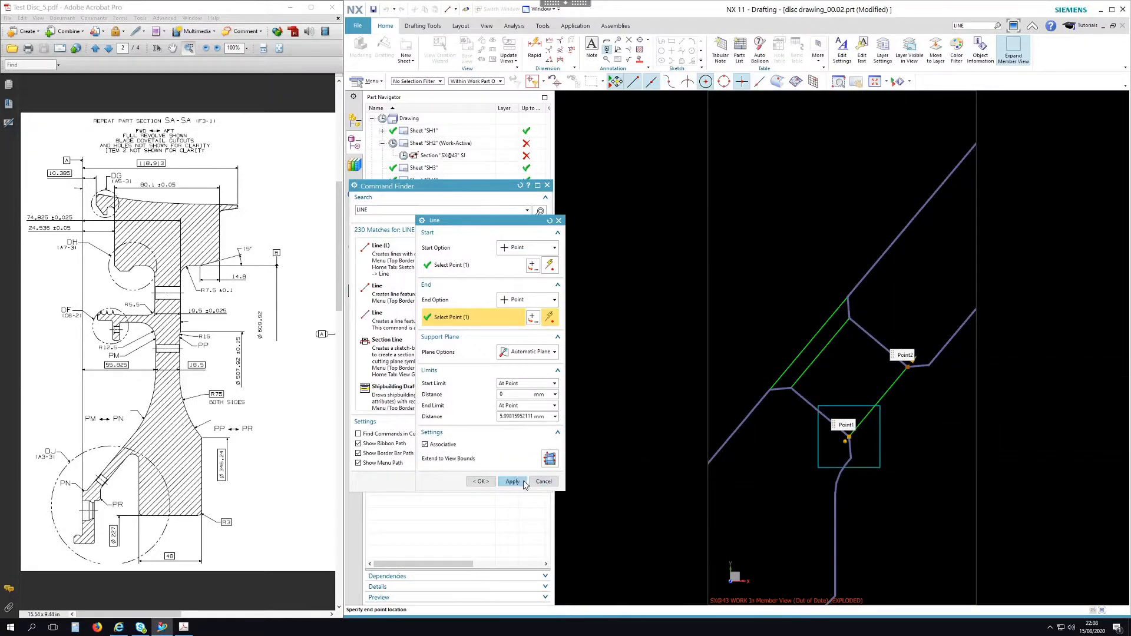
middle_click(835, 479)
click(851, 458)
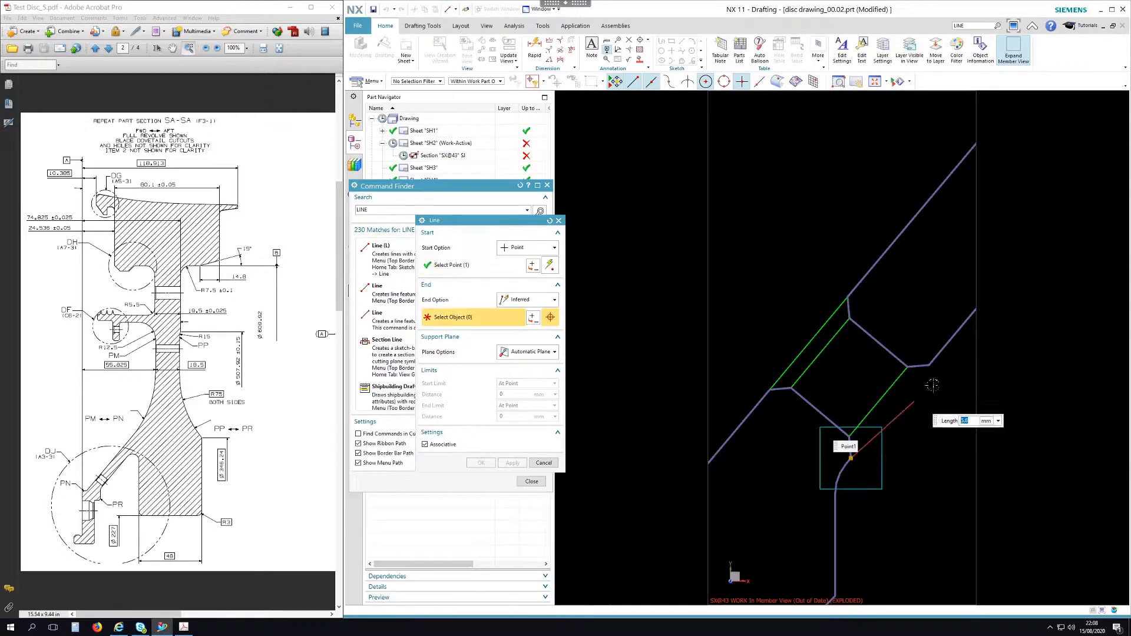
click(930, 366)
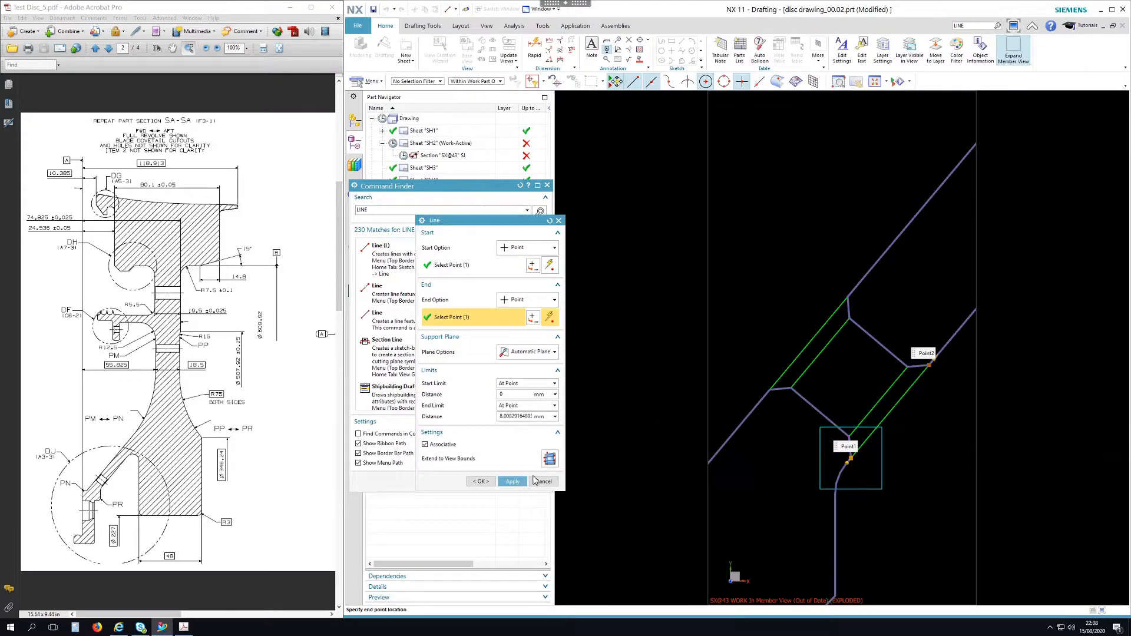
- Draw a vertical line along the forward face across the hole gap at the foot of the slanted arm
scroll(875, 260, down, 5)
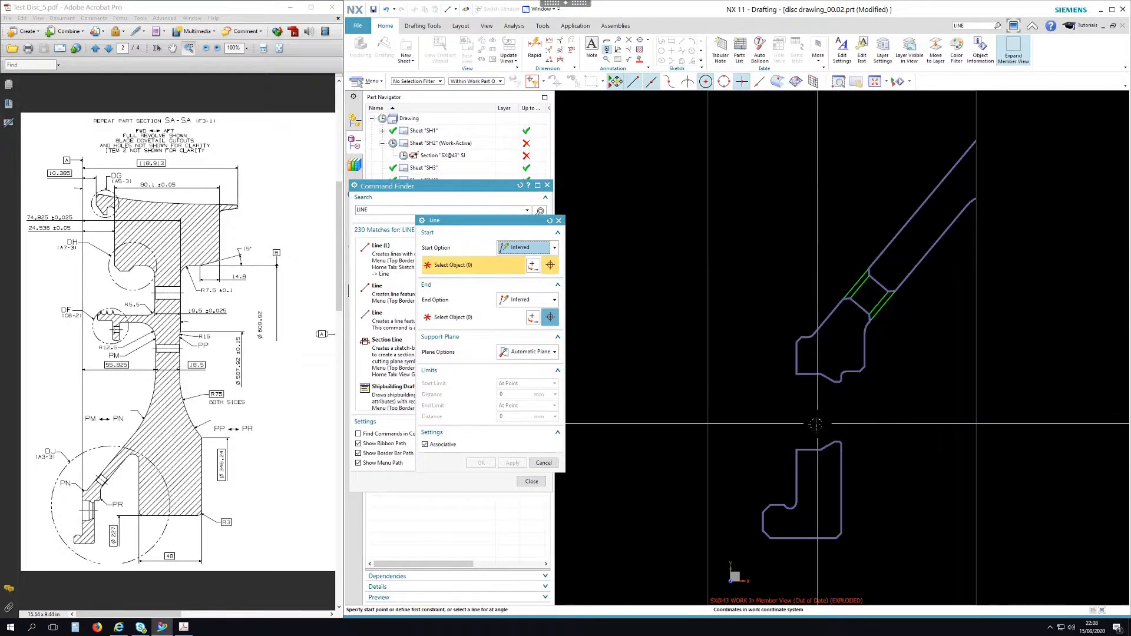
scroll(831, 419, up, 4)
click(770, 317)
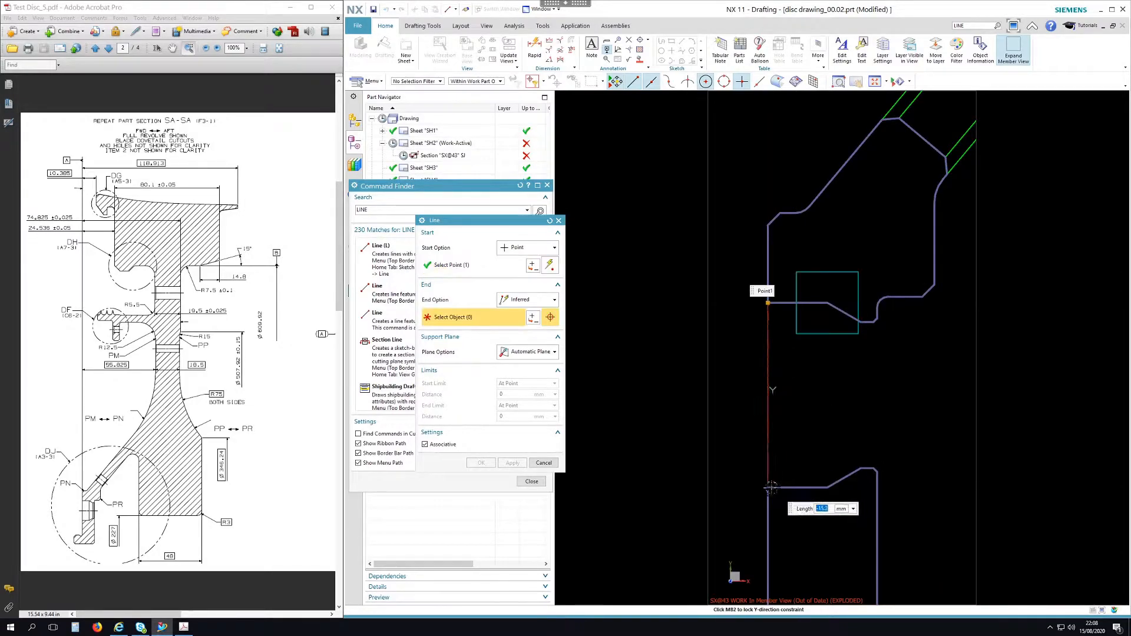
click(768, 488)
click(513, 482)
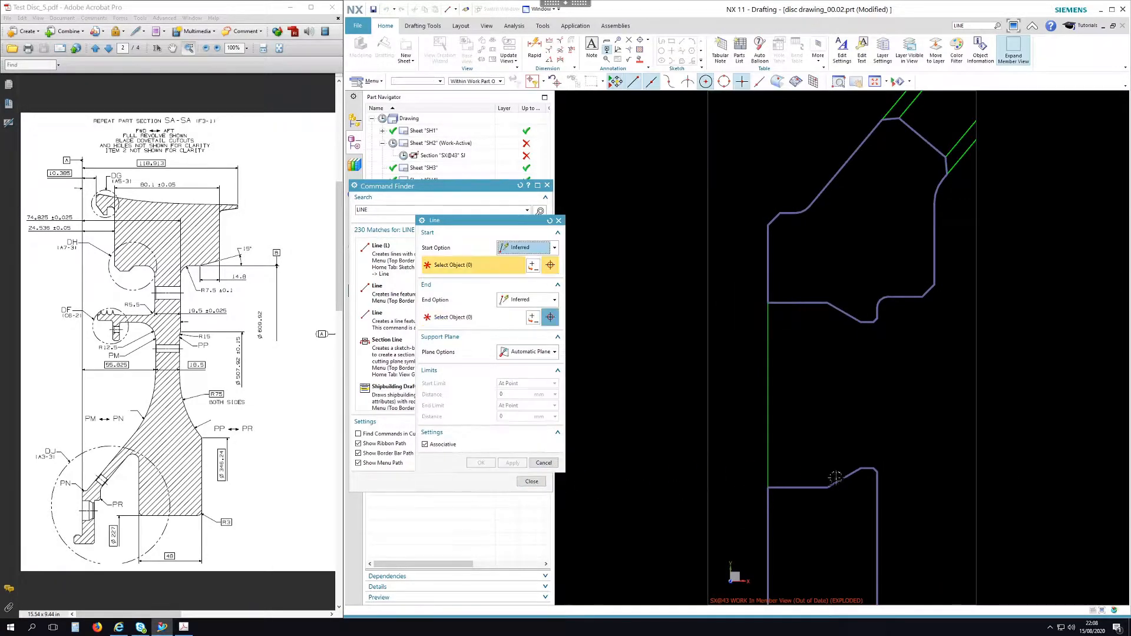
- Draw two vertical lines across the hole at the arm's foot, joining the corners at the wide and narrow ends of its taper
click(828, 488)
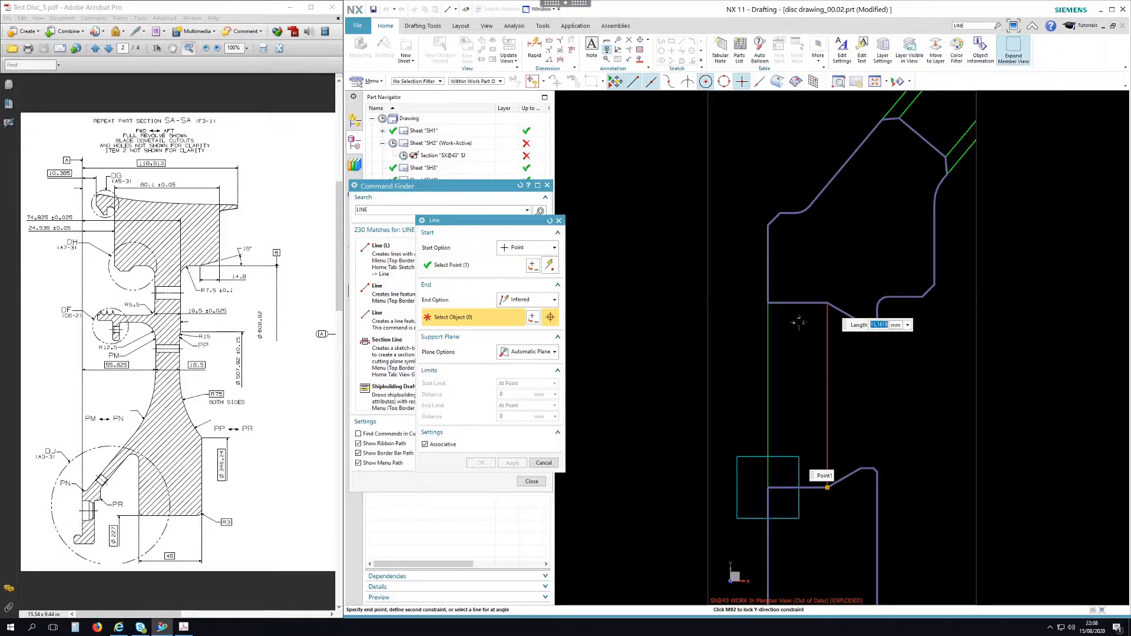
click(828, 304)
click(512, 482)
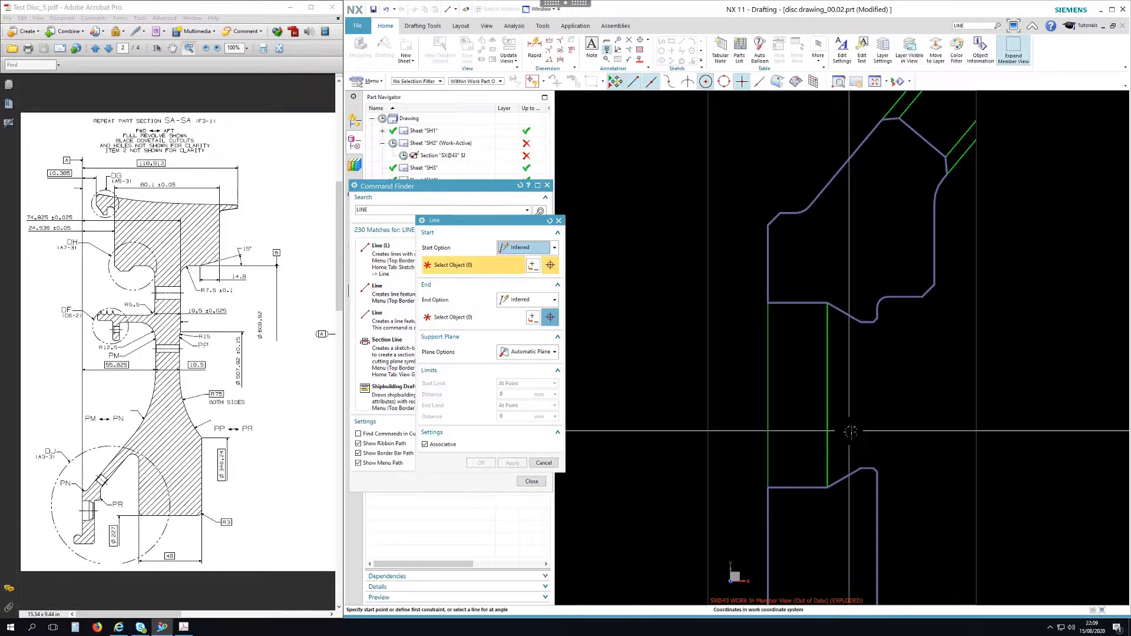
click(861, 469)
click(859, 323)
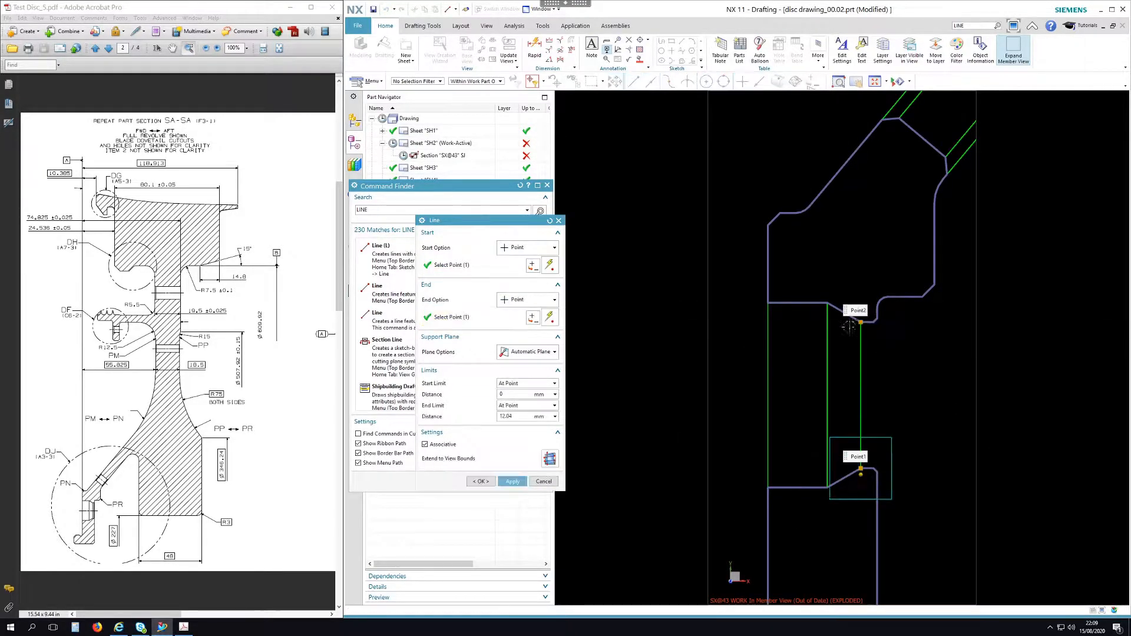
click(512, 482)
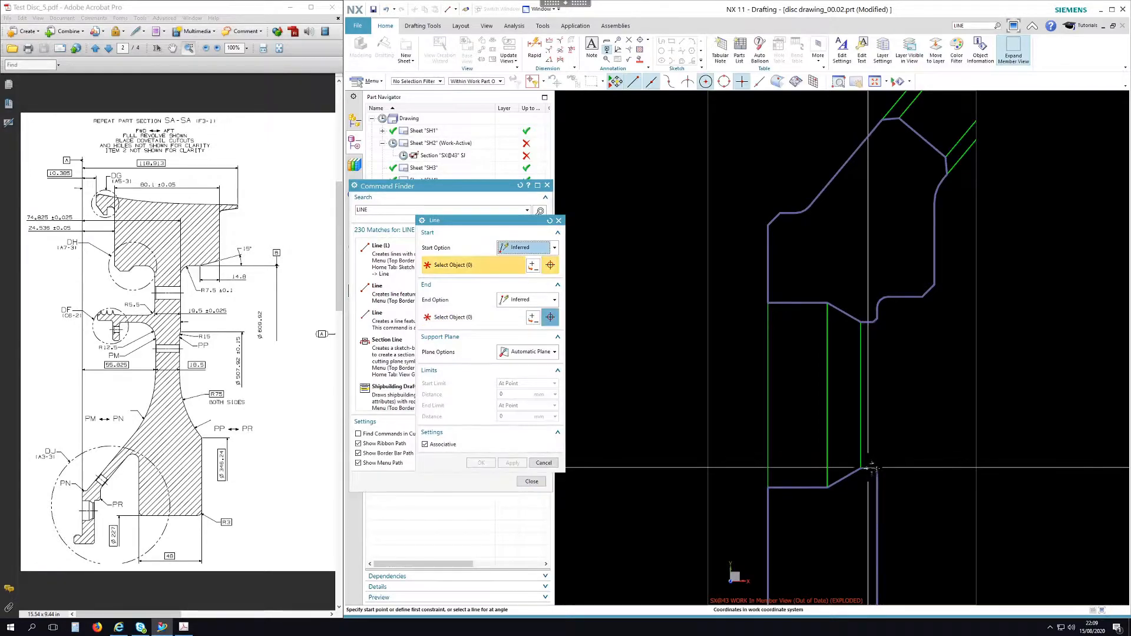
- Draw two vertical lines across the same hole at its aft end, joining the inner and outer chamfer corners, and end line creation
click(874, 468)
click(871, 322)
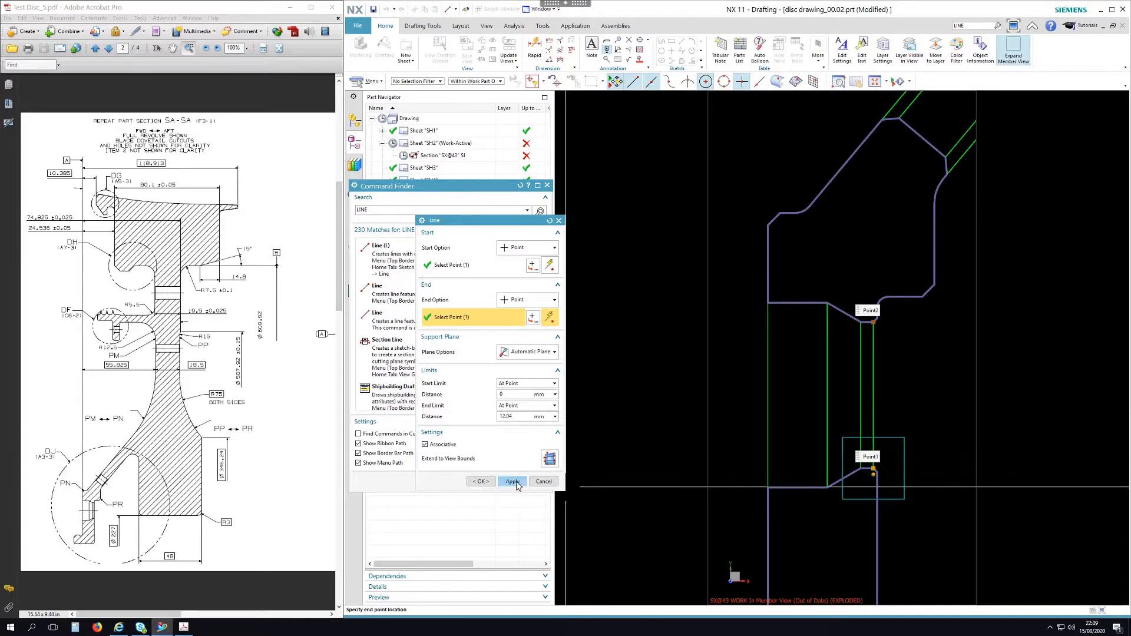
click(512, 482)
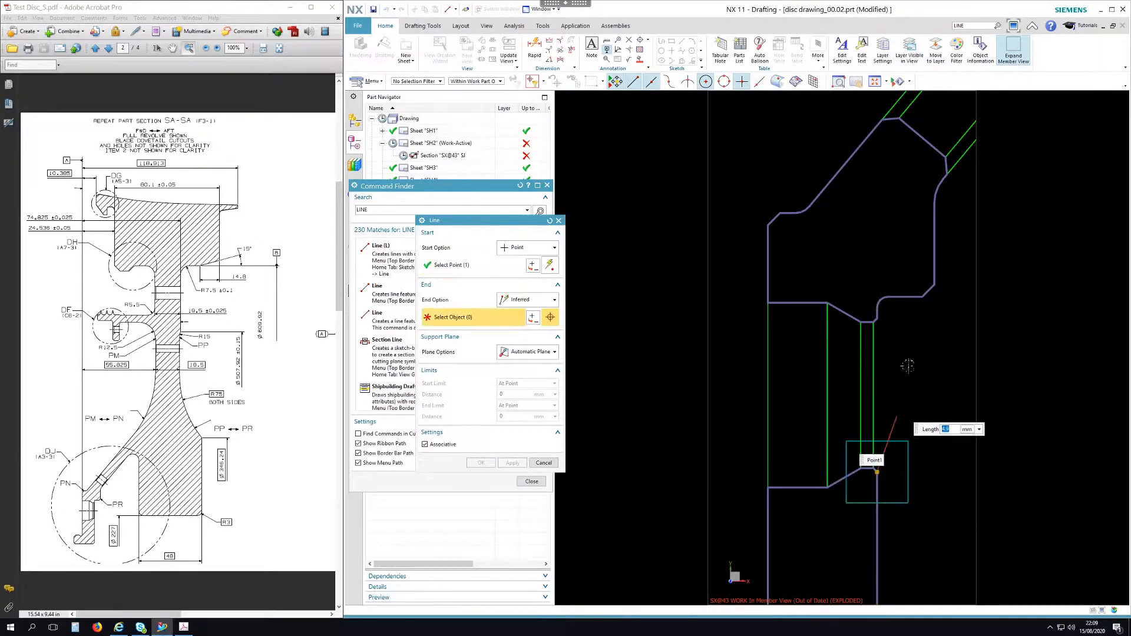
click(877, 321)
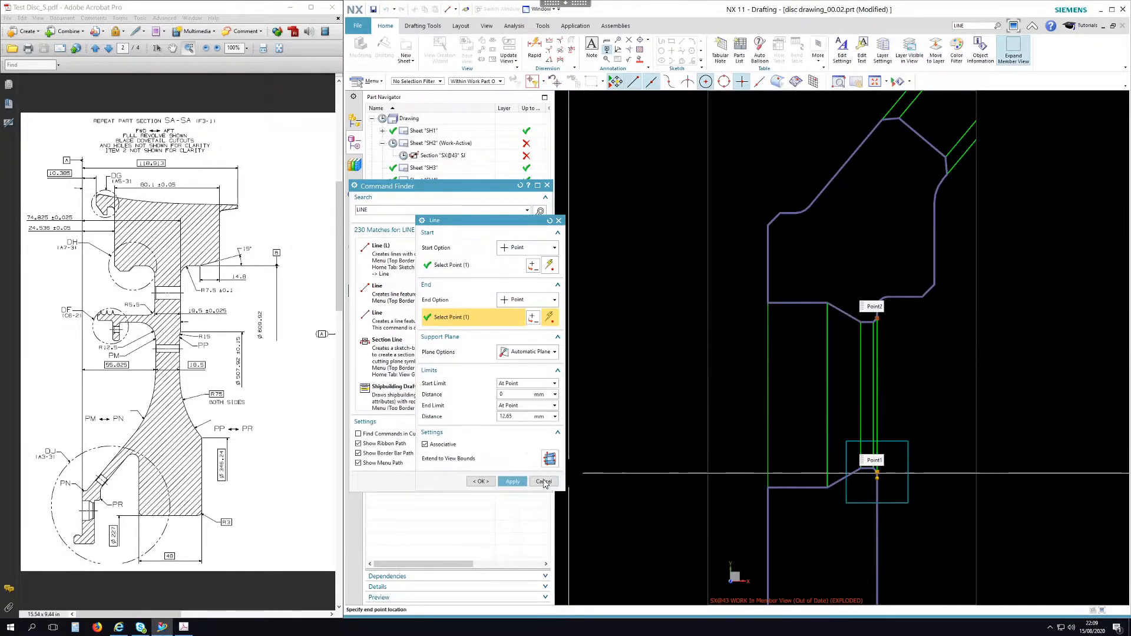
click(512, 482)
scroll(849, 382, down, 5)
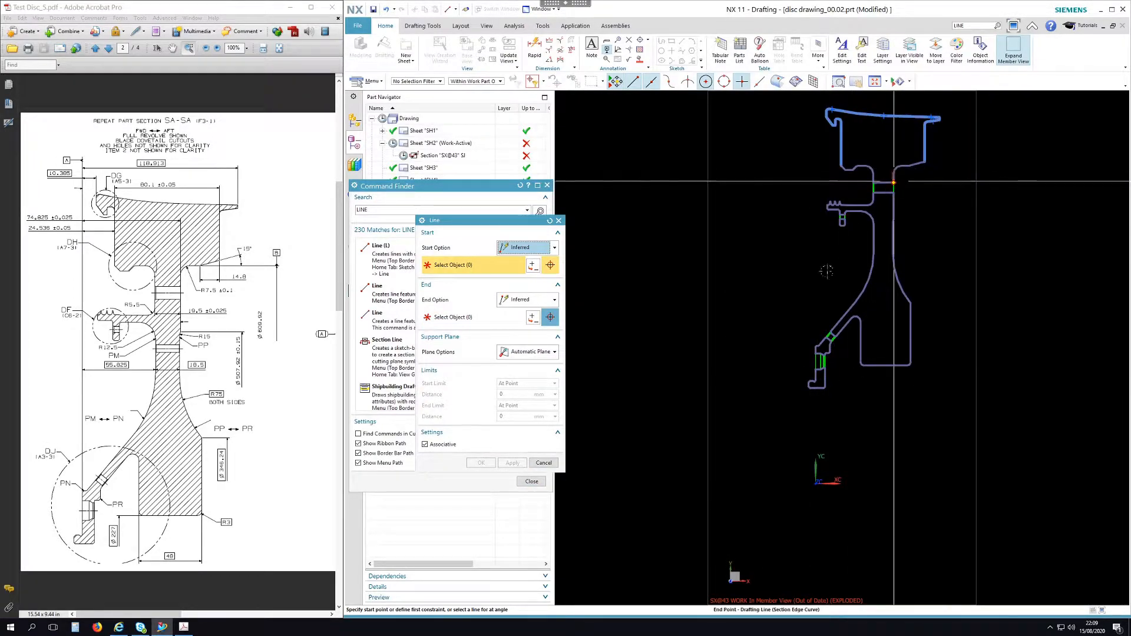
click(543, 463)
scroll(816, 358, up, 10)
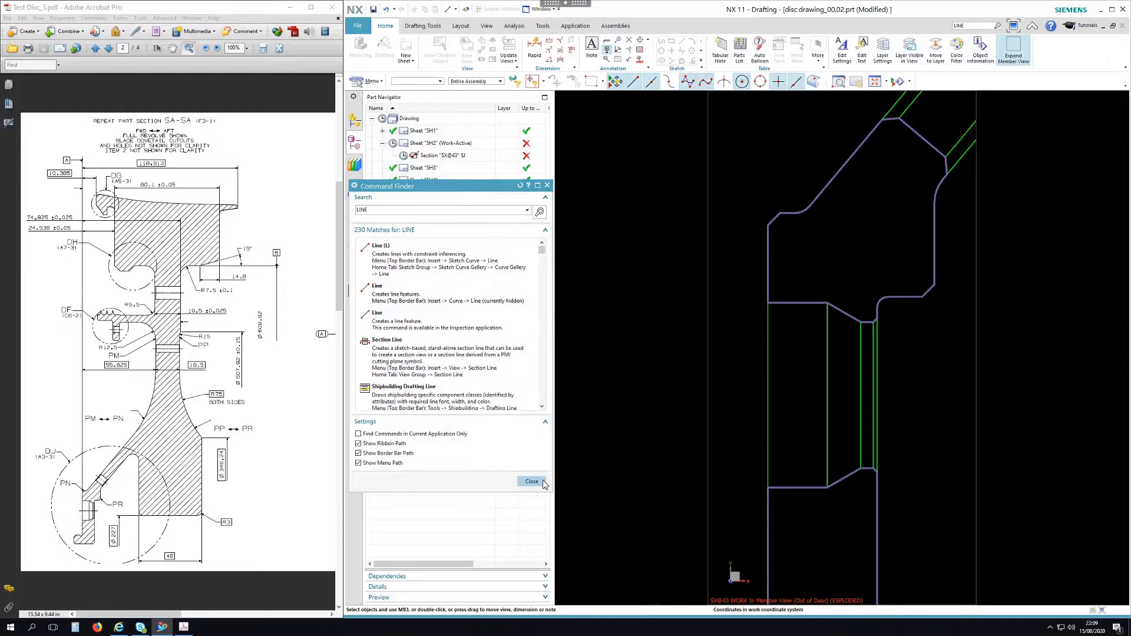
click(538, 483)
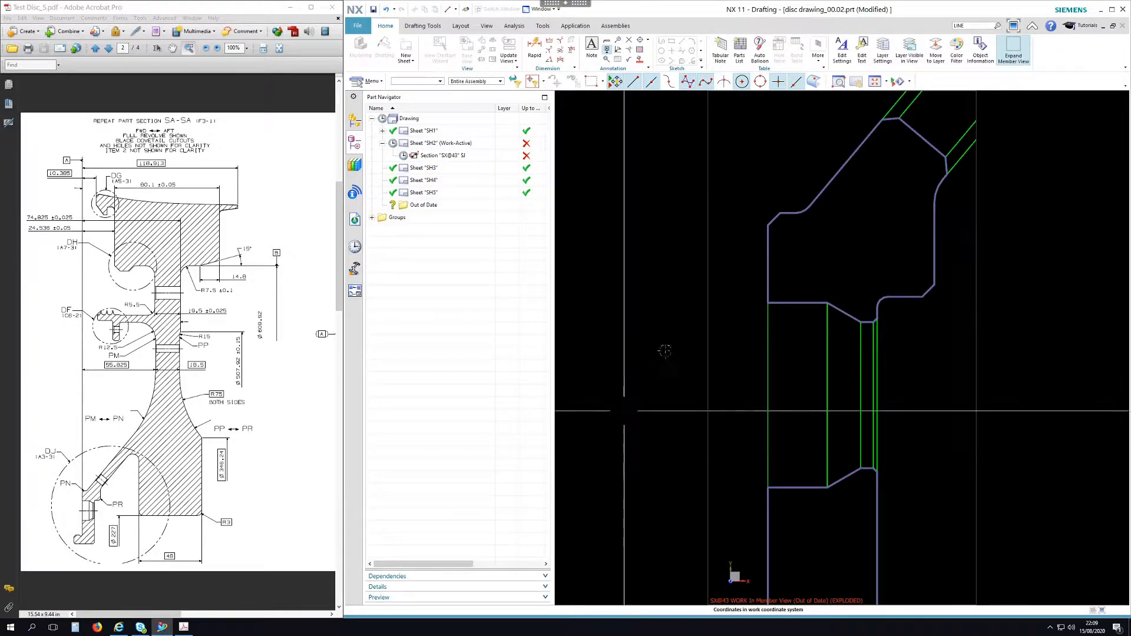
- Leave the expanded member view and return to sheet SH2
right_click(709, 317)
click(749, 447)
scroll(819, 304, down, 4)
scroll(851, 256, up, 3)
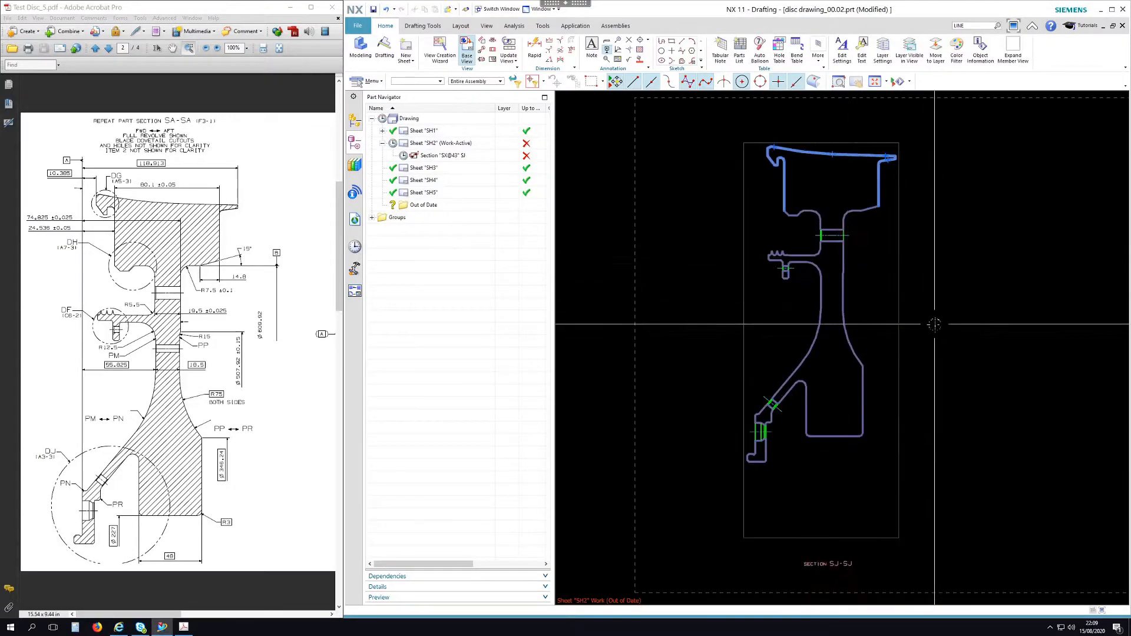
- Reposition section view SX@43 near the upper-left part of the sheet
middle_drag(904, 273, 977, 280)
middle_drag(975, 320, 1047, 306)
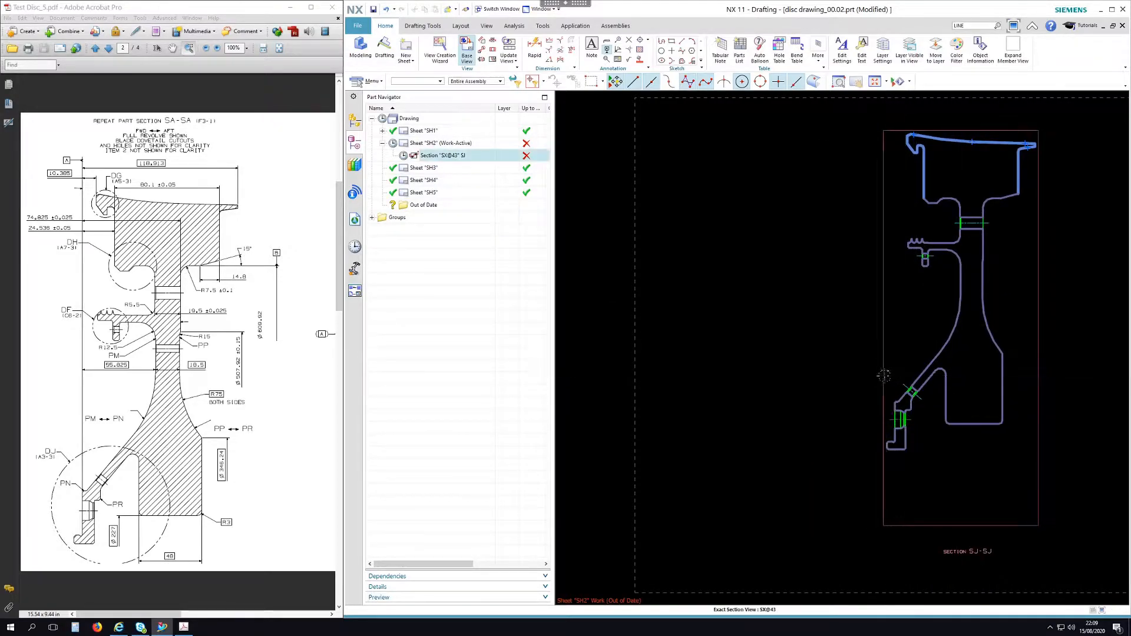
middle_drag(888, 376, 751, 390)
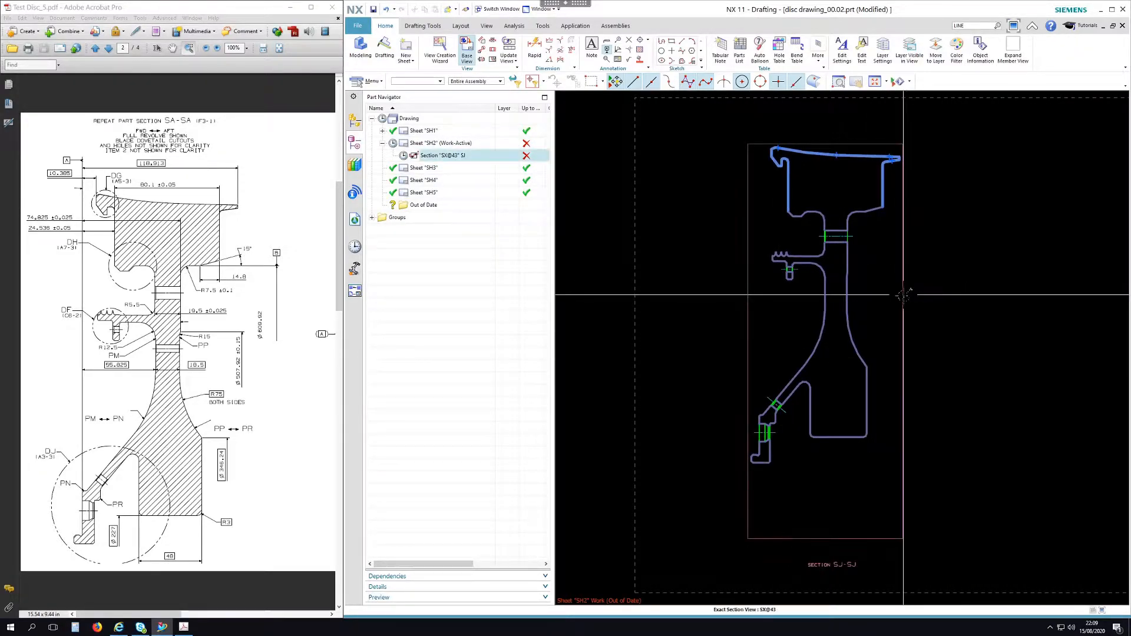
middle_drag(911, 292, 943, 276)
drag(943, 276, 900, 269)
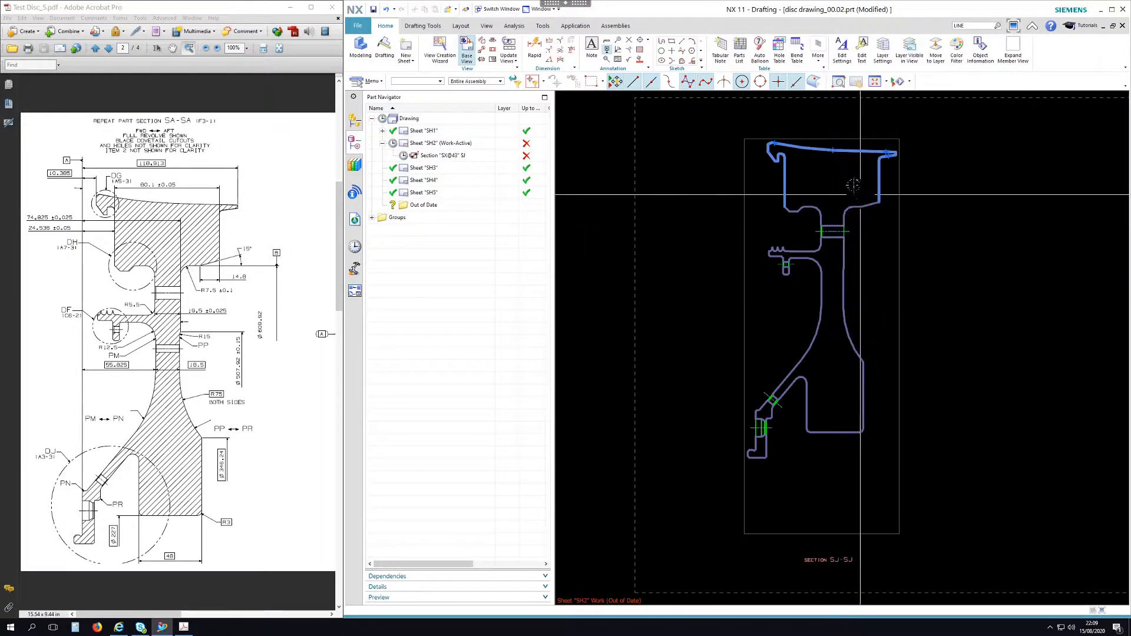
- Crosshatch the two closed regions below and above the hole at the arm's foot, using Point in Region
scroll(856, 189, up, 4)
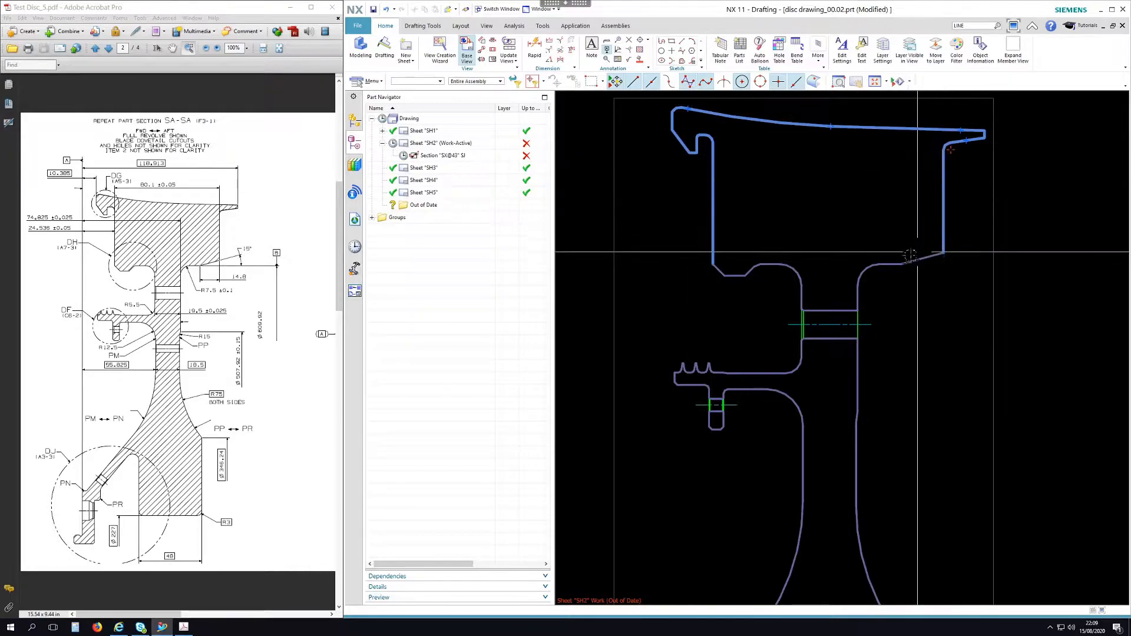
scroll(777, 197, down, 4)
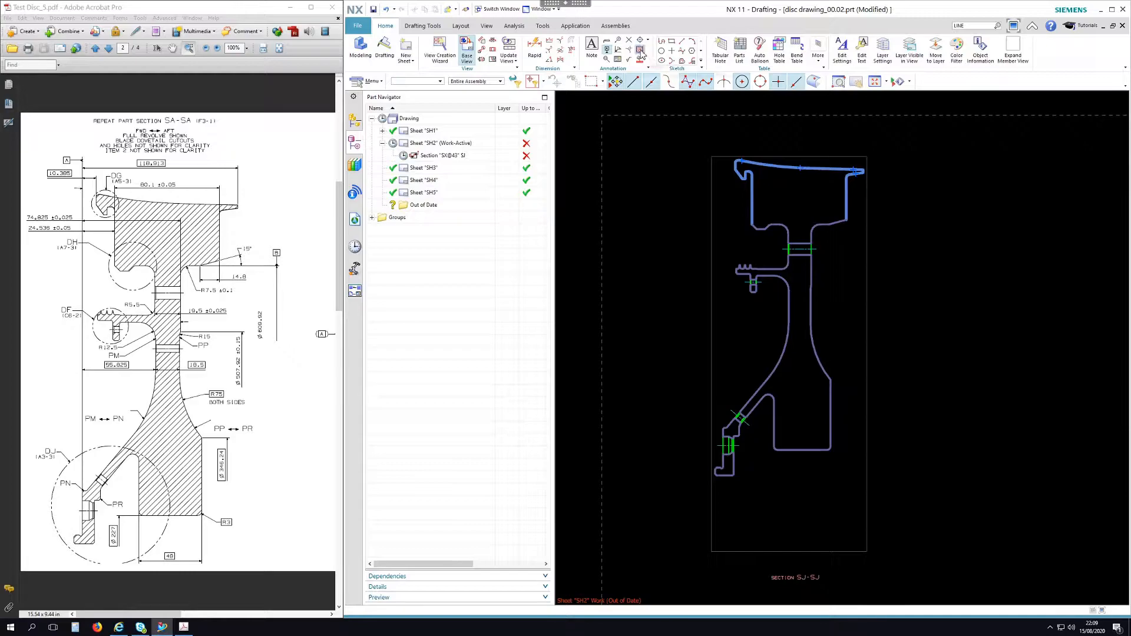
scroll(715, 475, up, 5)
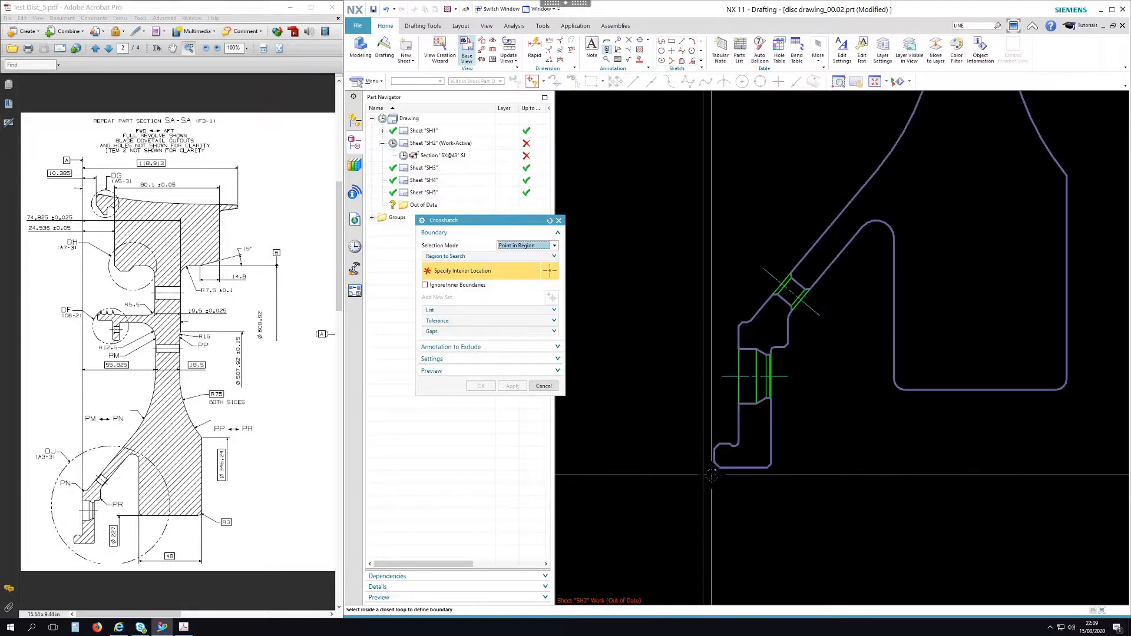
click(751, 429)
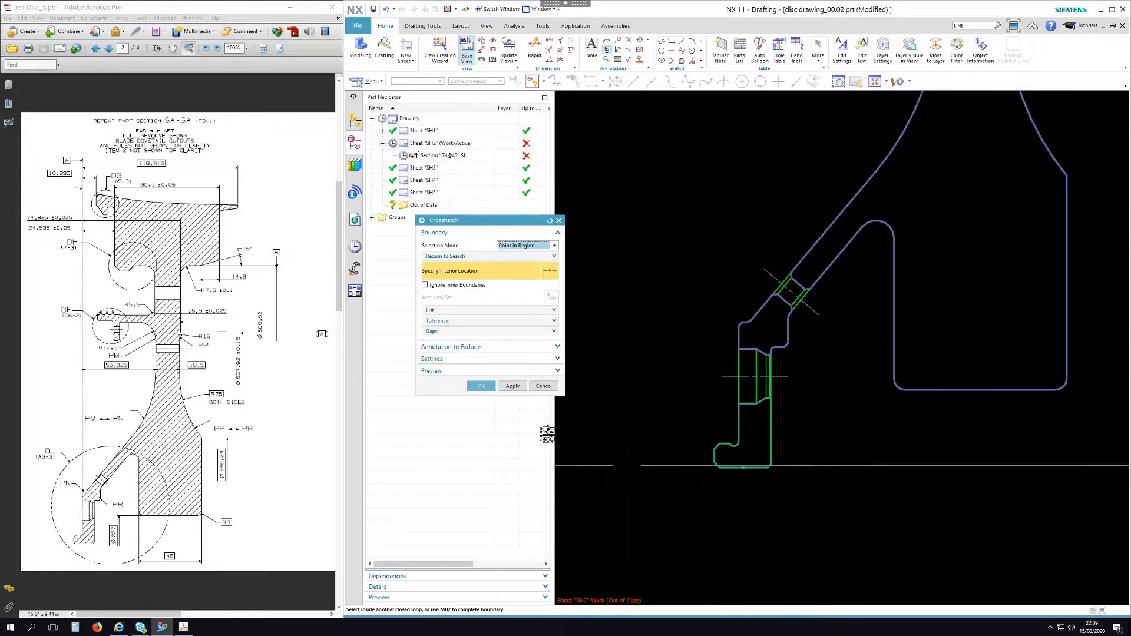
click(761, 333)
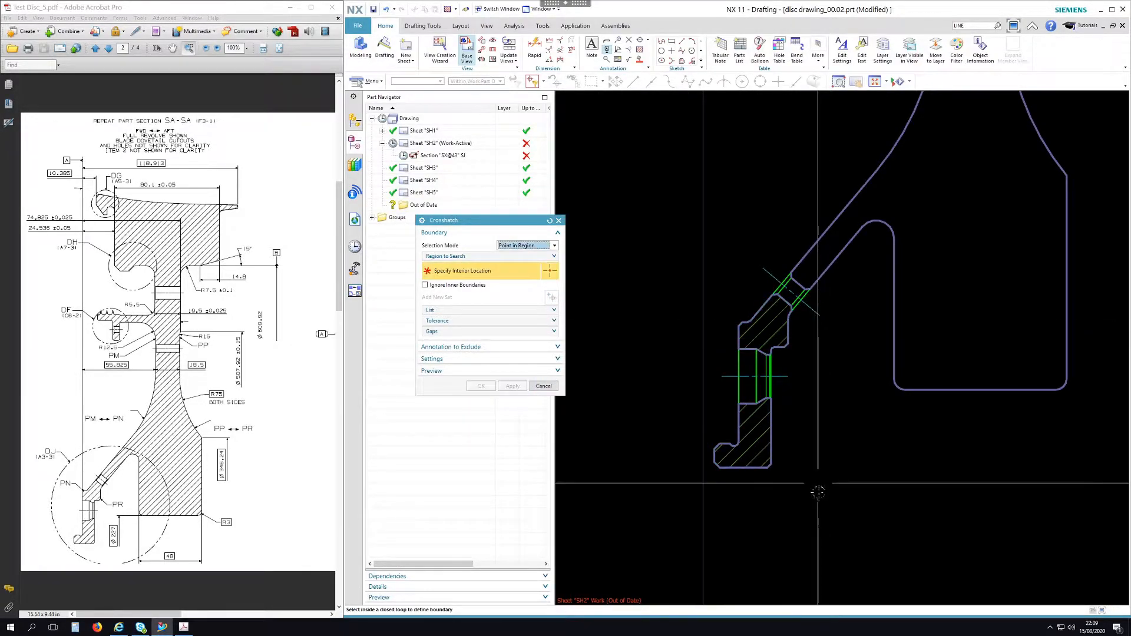
- Crosshatch the main web region and the small tab region below the hole in the forward flange
scroll(818, 484, down, 3)
click(912, 330)
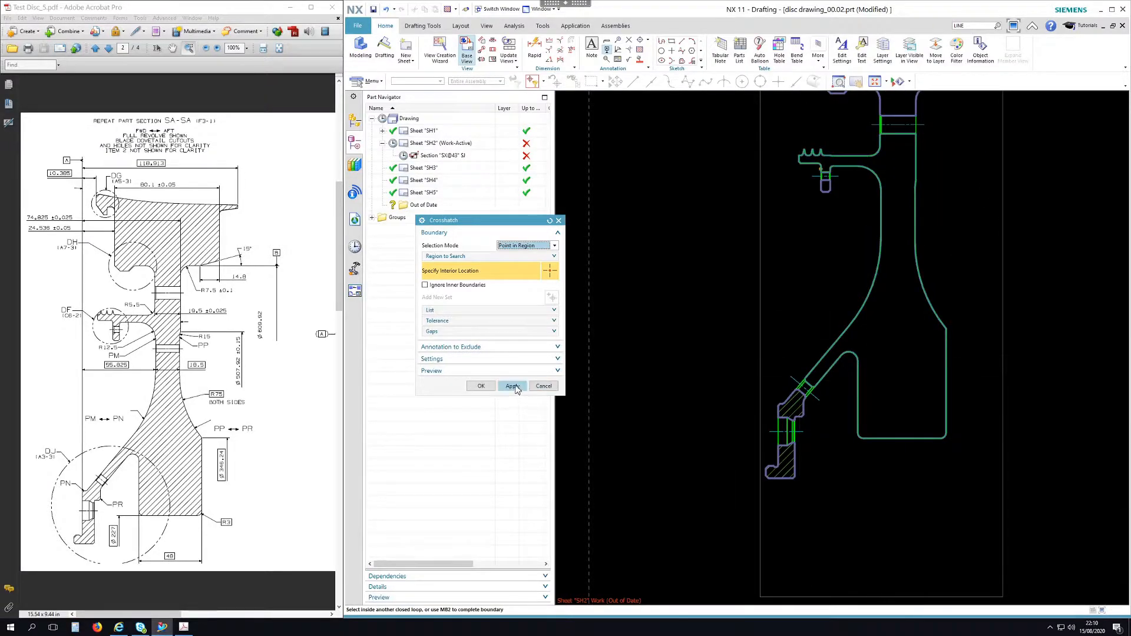
click(513, 386)
scroll(790, 264, up, 4)
click(791, 264)
scroll(784, 378, down, 4)
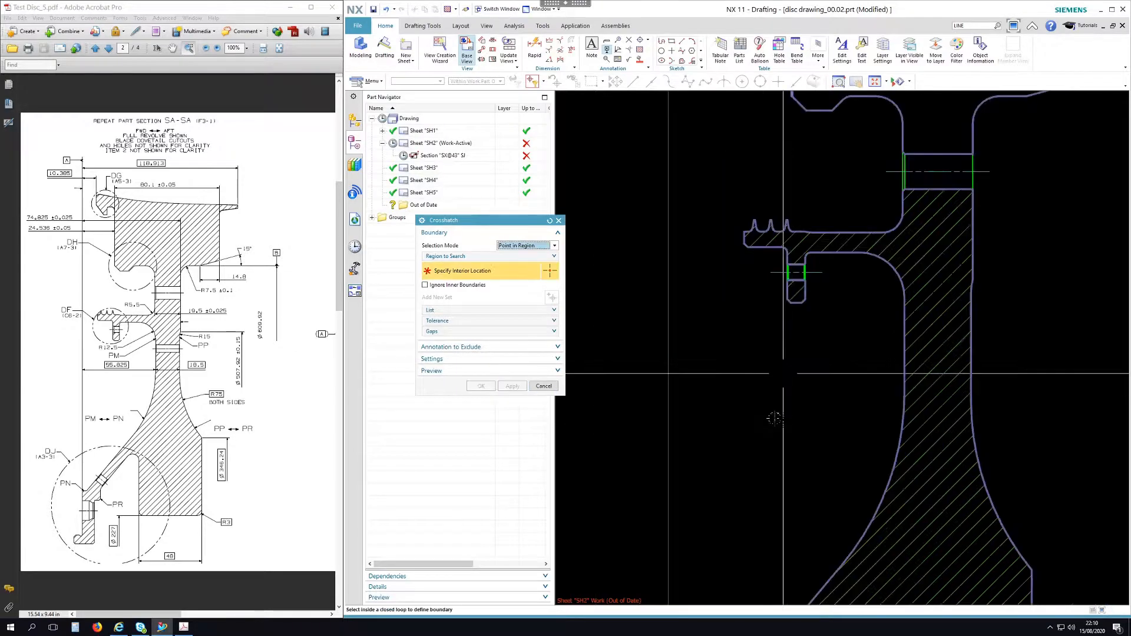
- Crosshatch the rim region above the upper web hole and finish the crosshatching
click(892, 167)
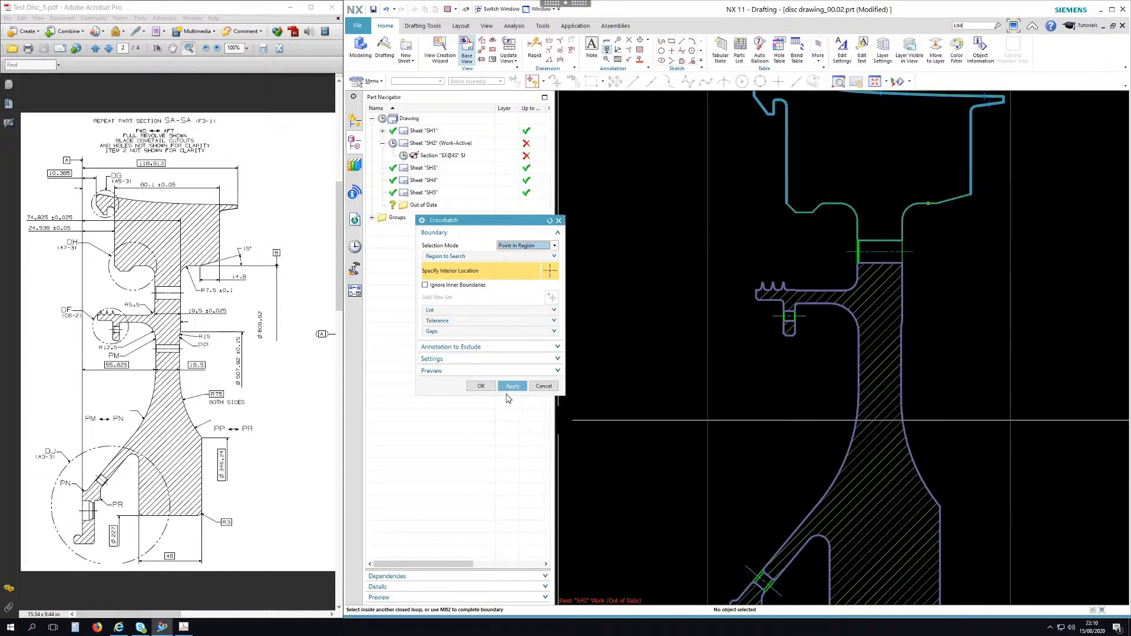
click(543, 387)
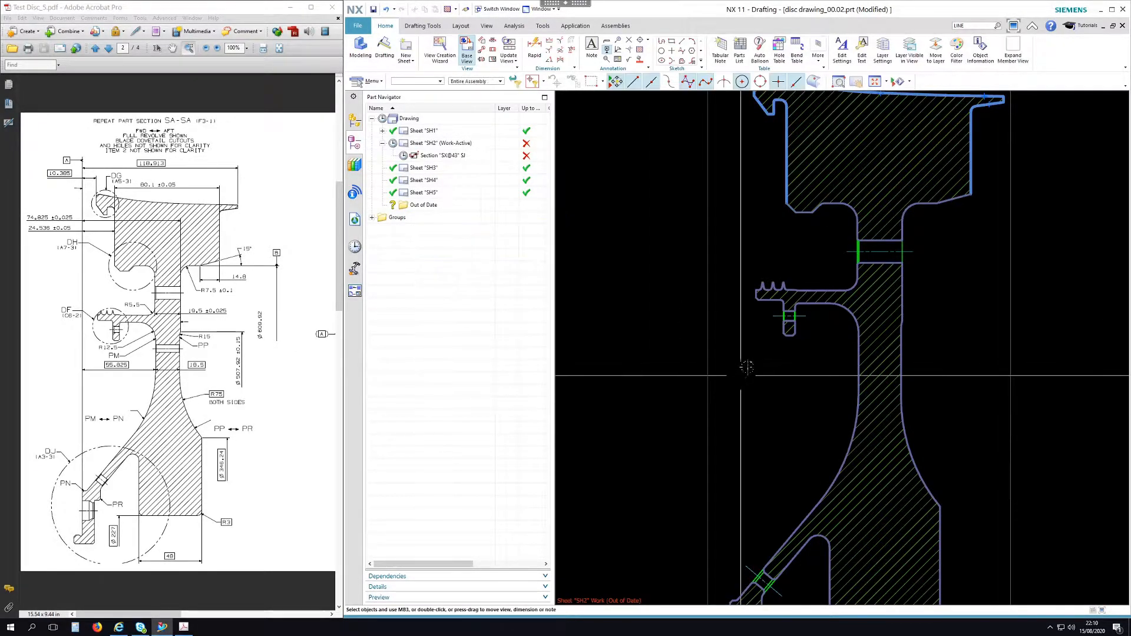
scroll(859, 341, down, 3)
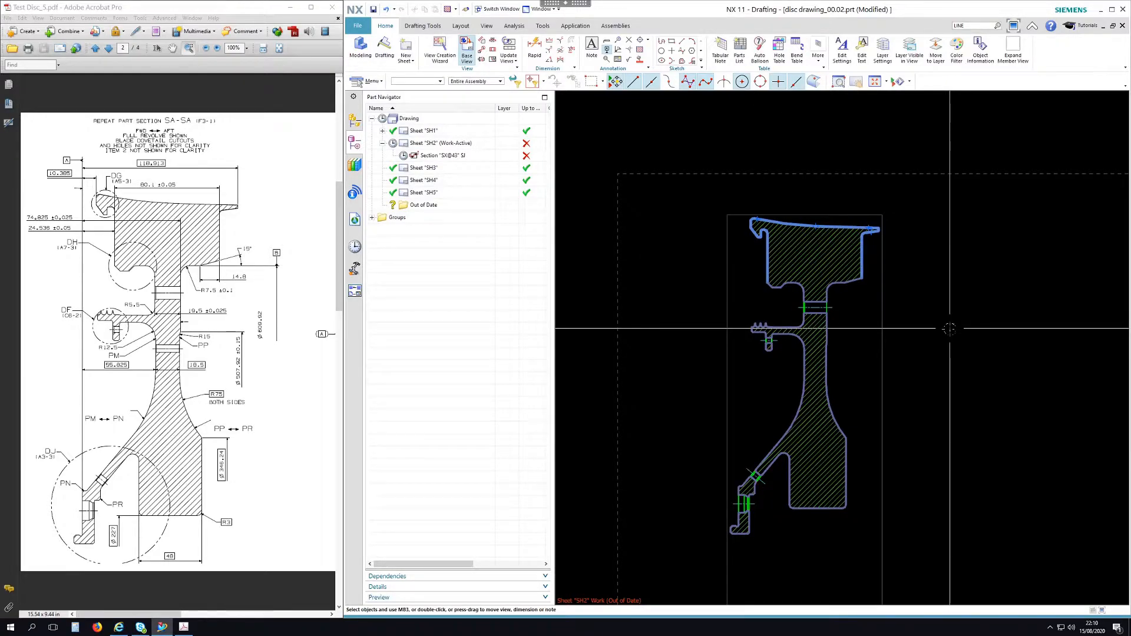
shift+middle_drag(947, 361, 893, 309)
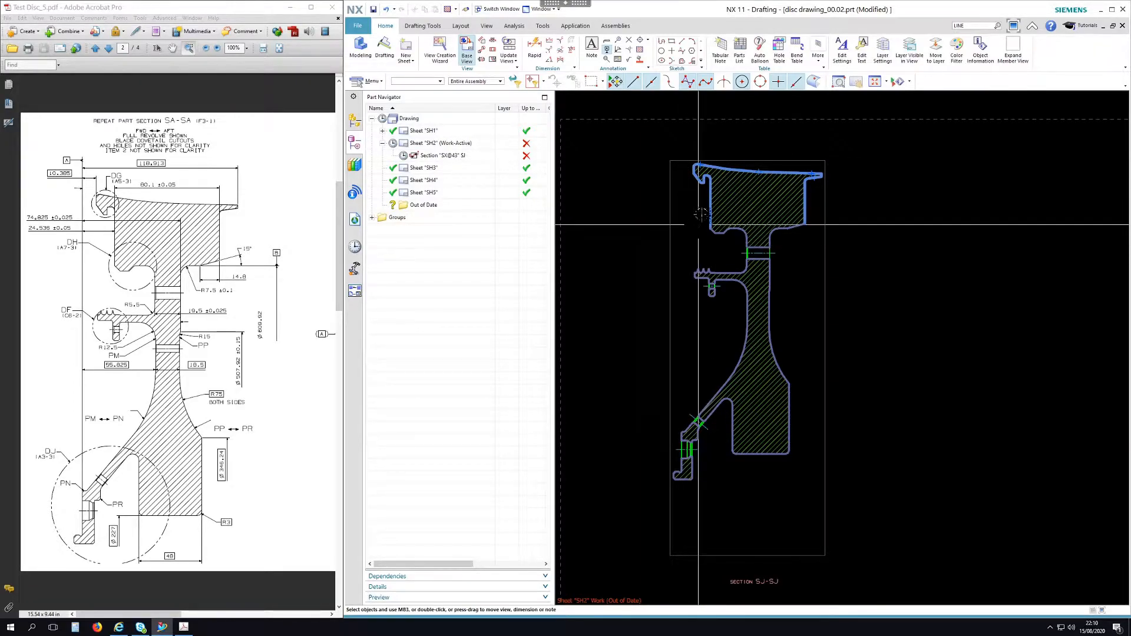
- Create a circular 5:1 detail view centred on the rim's forward hook and place it to the right of the section view
scroll(743, 224, up, 4)
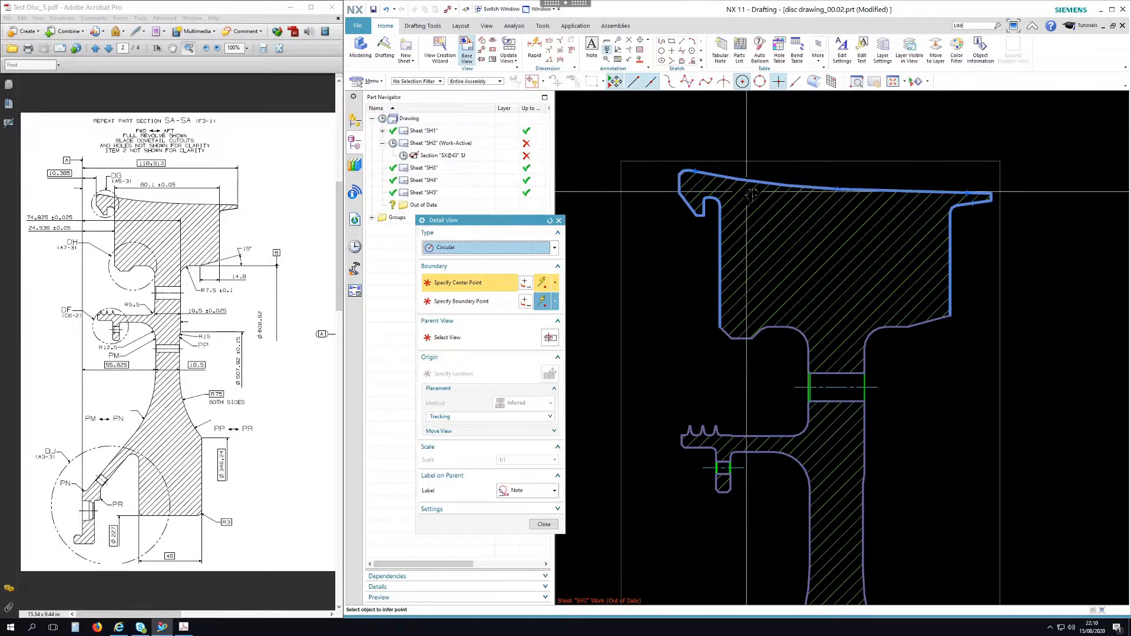
scroll(692, 159, up, 4)
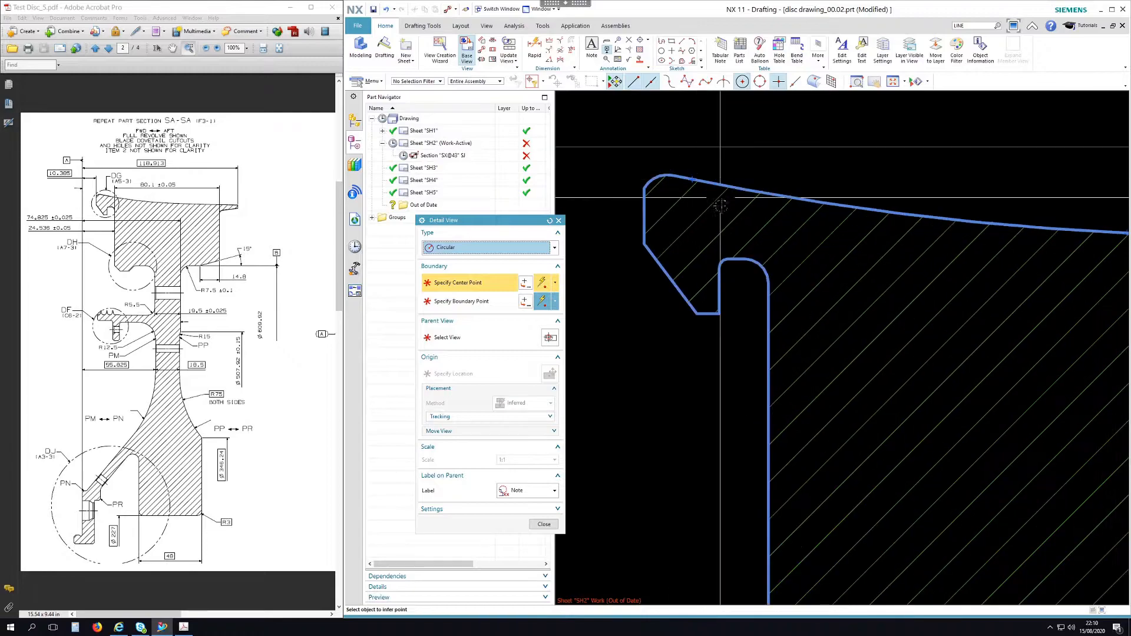
click(733, 234)
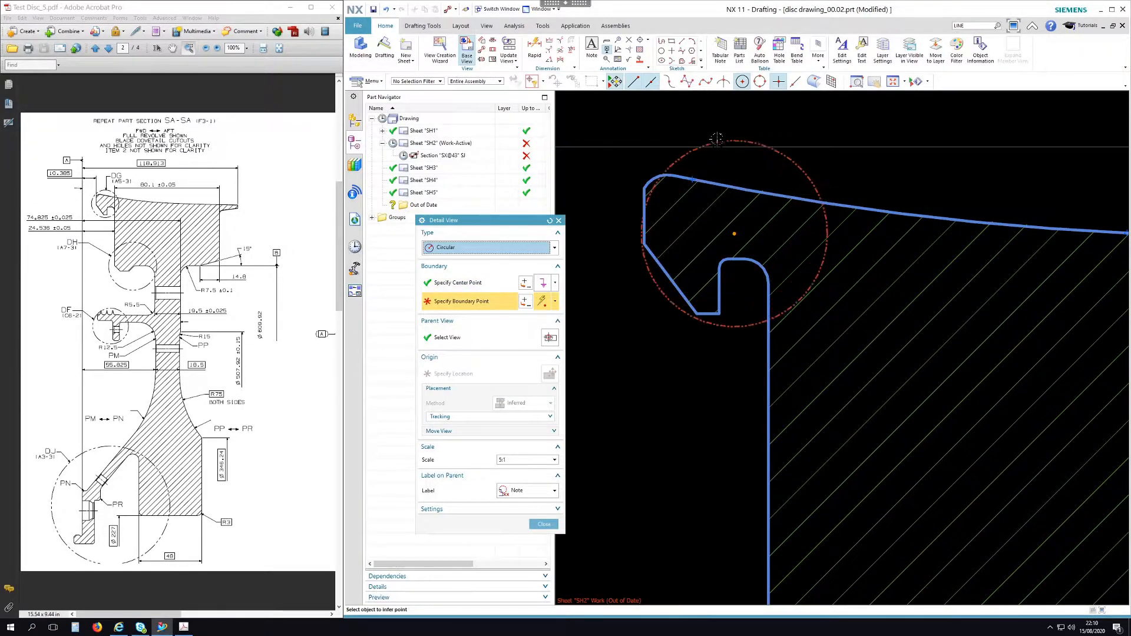
scroll(717, 138, down, 3)
scroll(717, 139, down, 2)
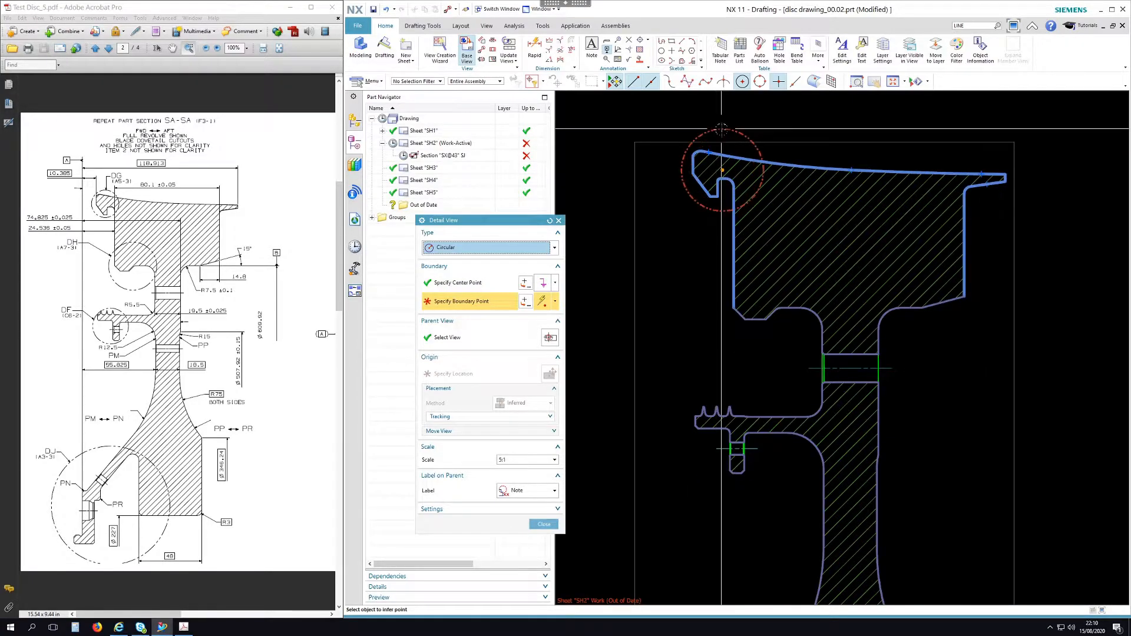
click(721, 128)
scroll(713, 147, down, 4)
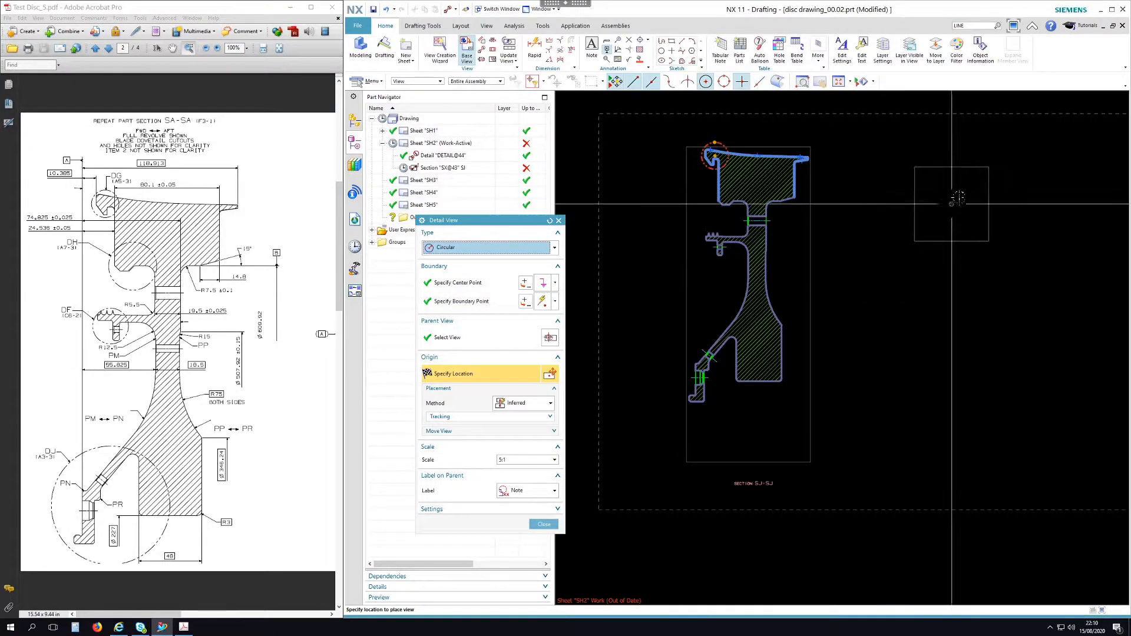
click(959, 197)
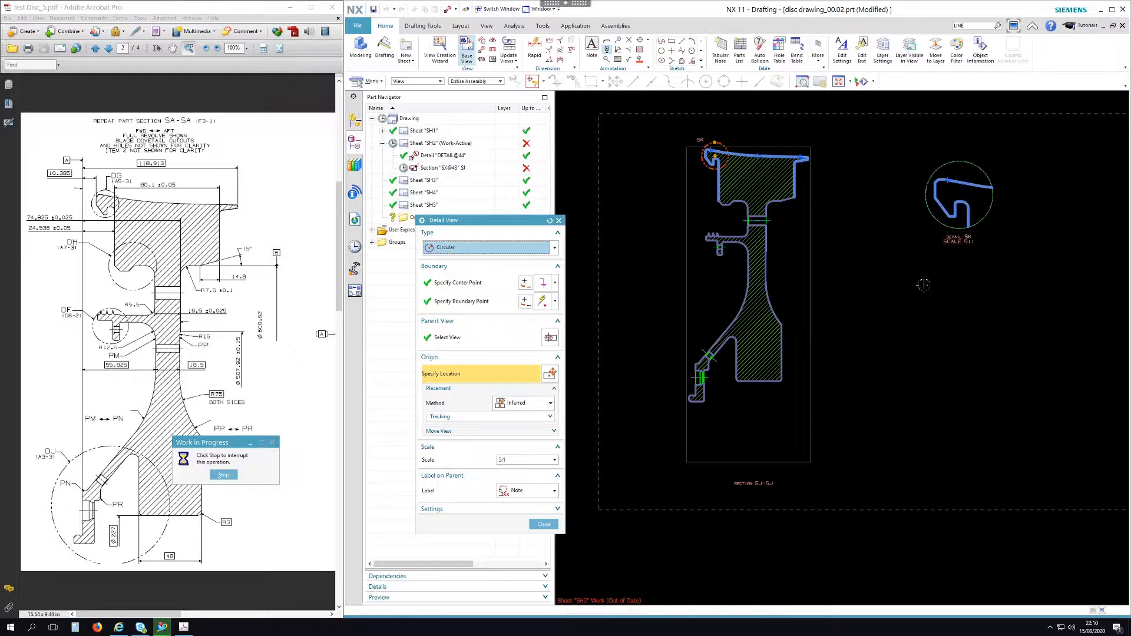
click(543, 526)
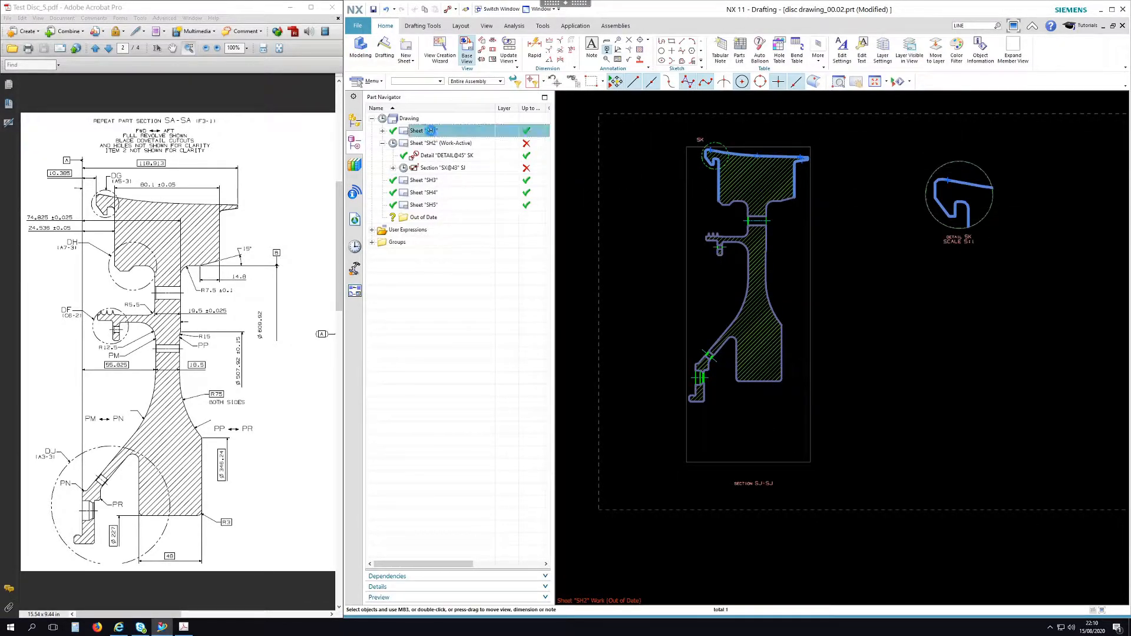
- Open sheet SH1 and examine detail view SH, including its boundary, label and hole annotations
double_click(431, 130)
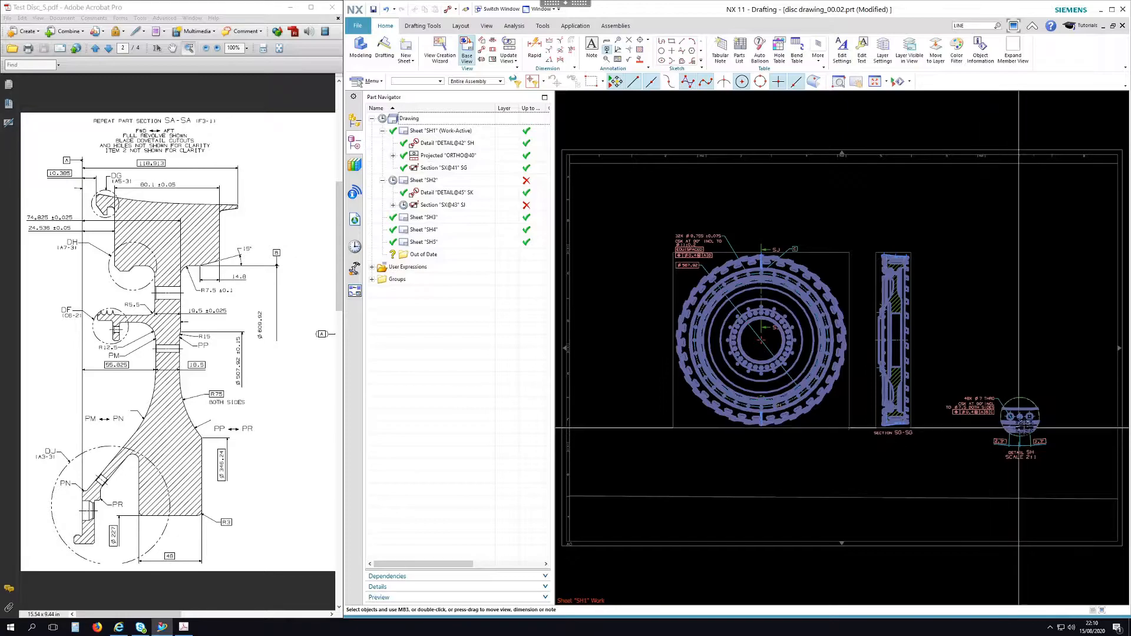
scroll(1005, 434, up, 5)
scroll(1026, 421, down, 5)
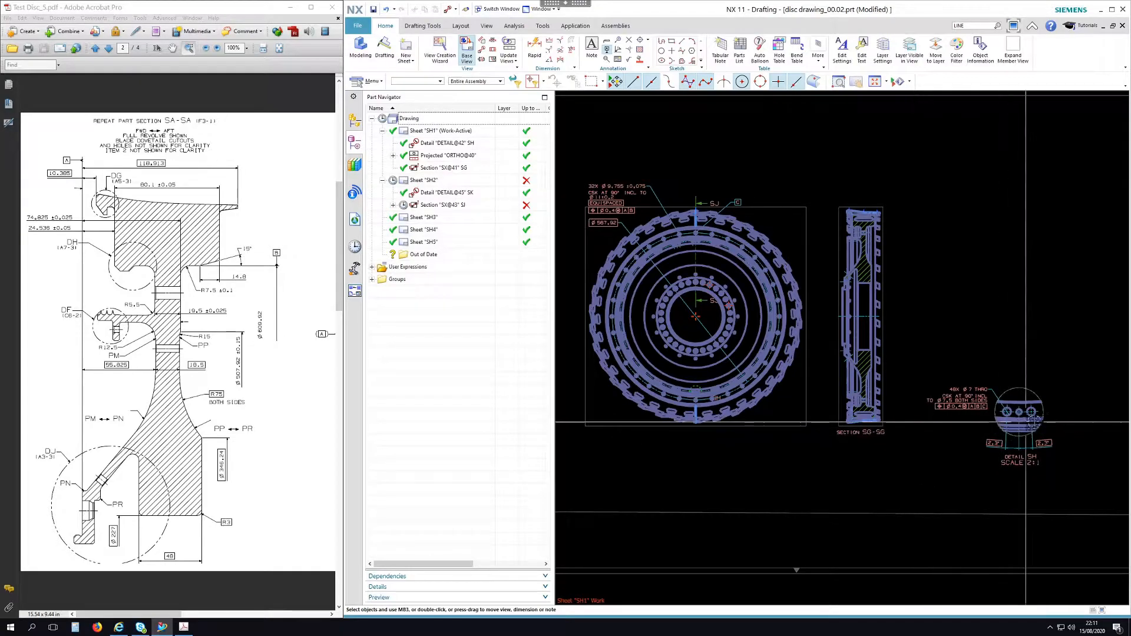
scroll(1011, 423, up, 5)
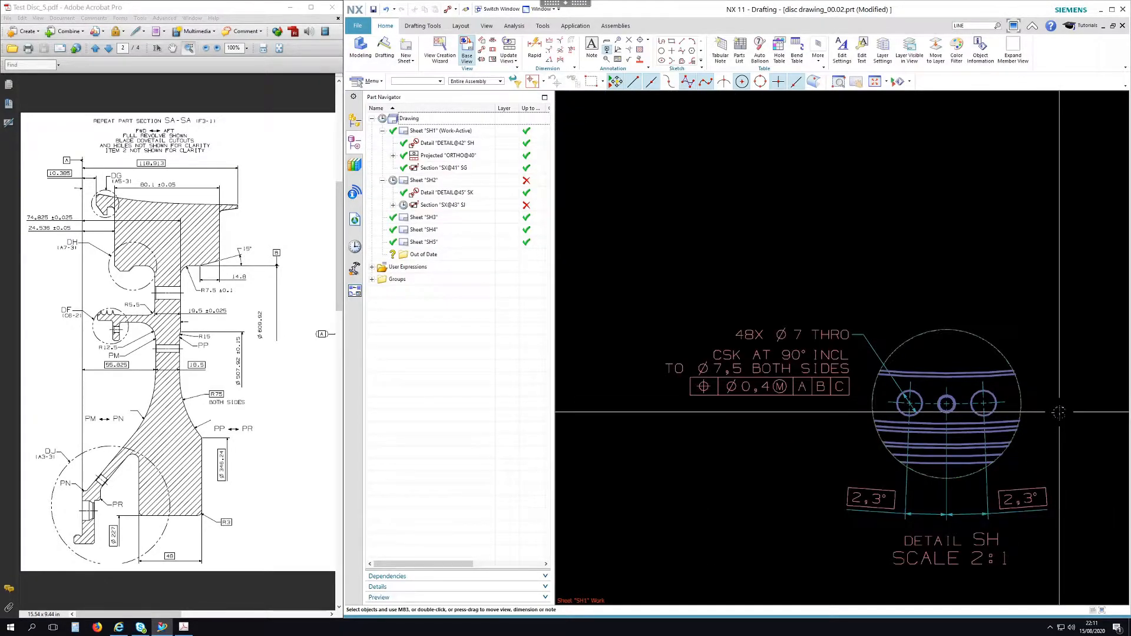
- Reopen sheet SH2 and compare detail SK's callout on the section view with the reference drawing's DG callout
scroll(1059, 413, down, 4)
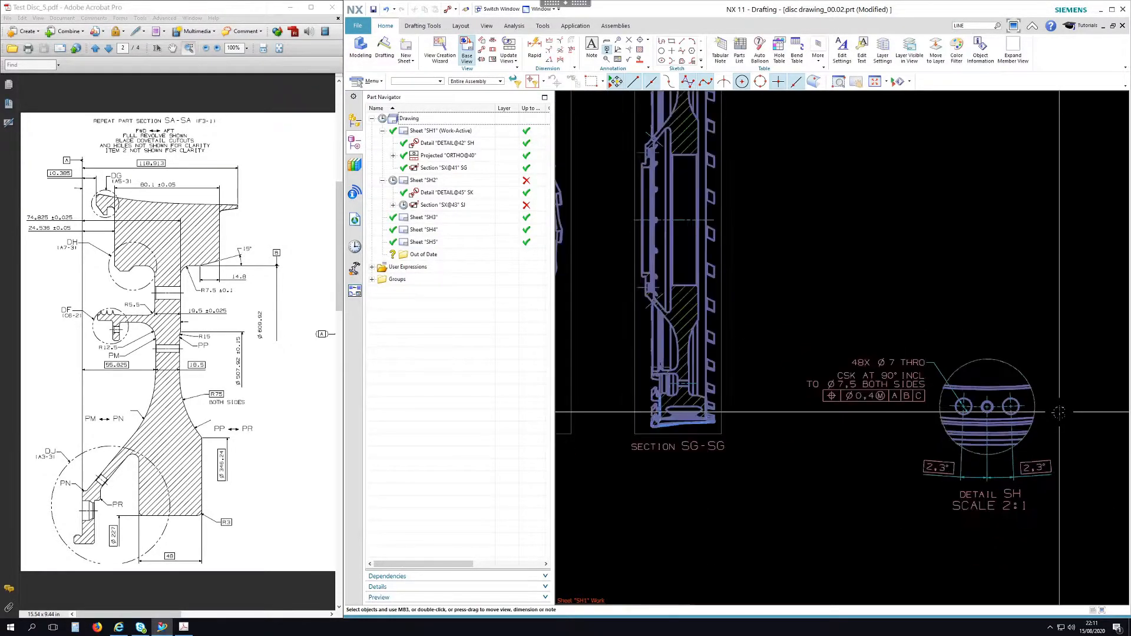
double_click(436, 180)
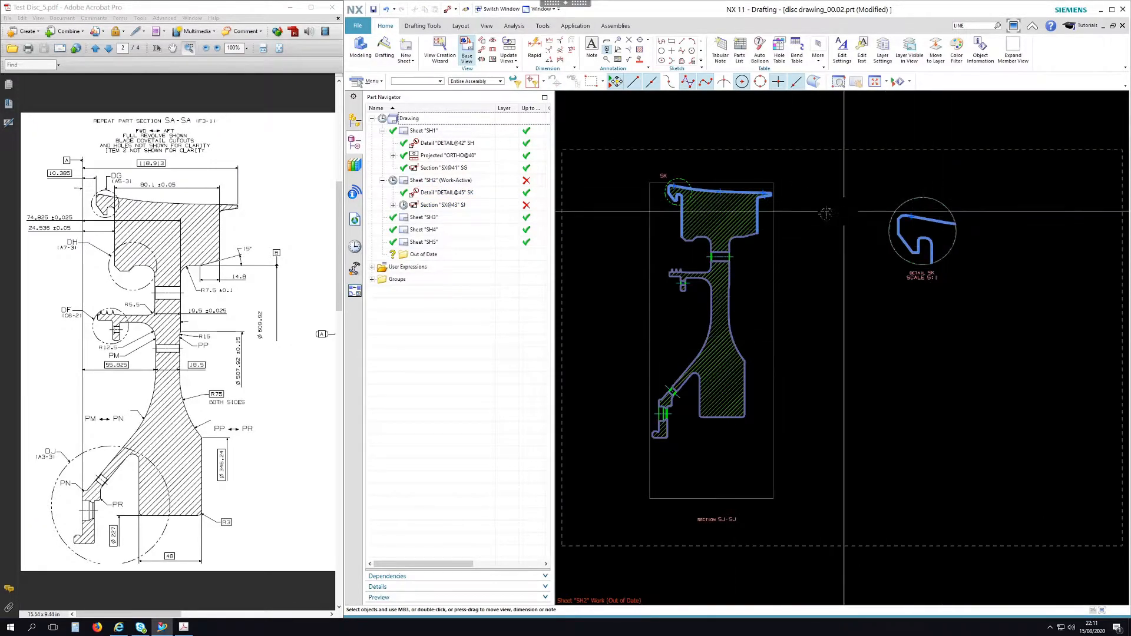
scroll(670, 166, up, 5)
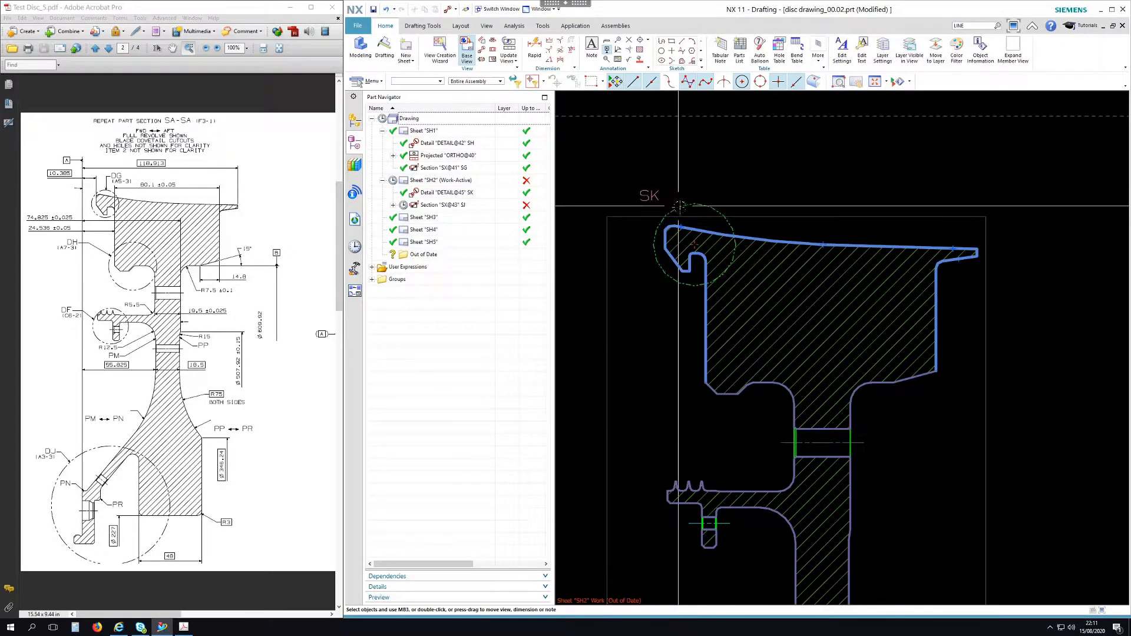
click(234, 16)
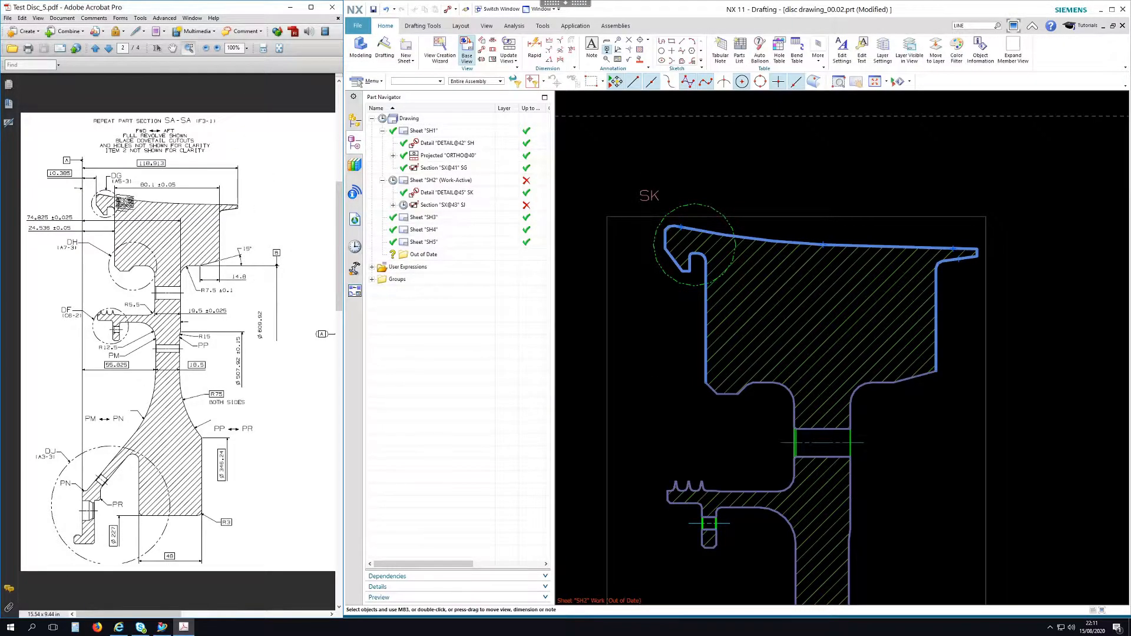
scroll(581, 259, down, 3)
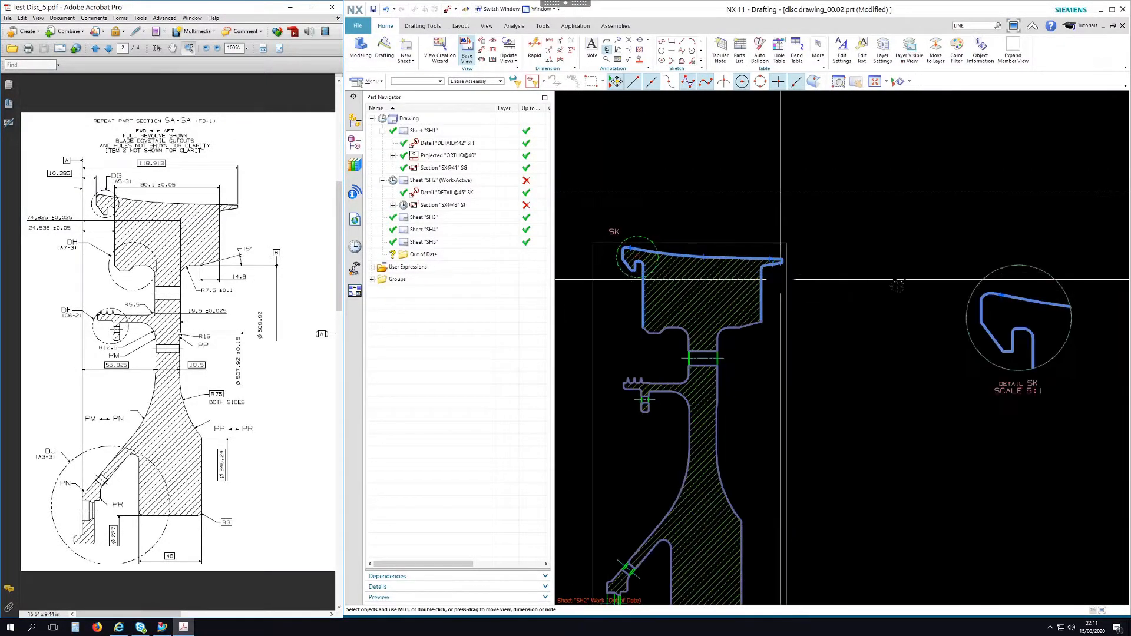
middle_drag(911, 359, 896, 375)
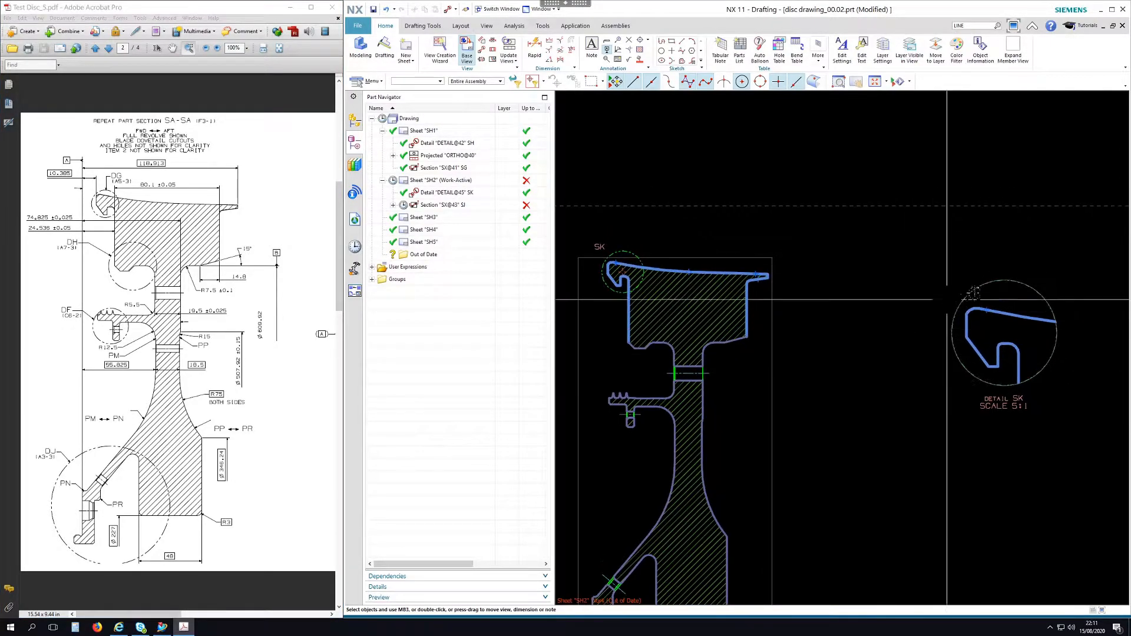
- Change detail view SK's label on parent display to Label so its callout has a leader
double_click(996, 284)
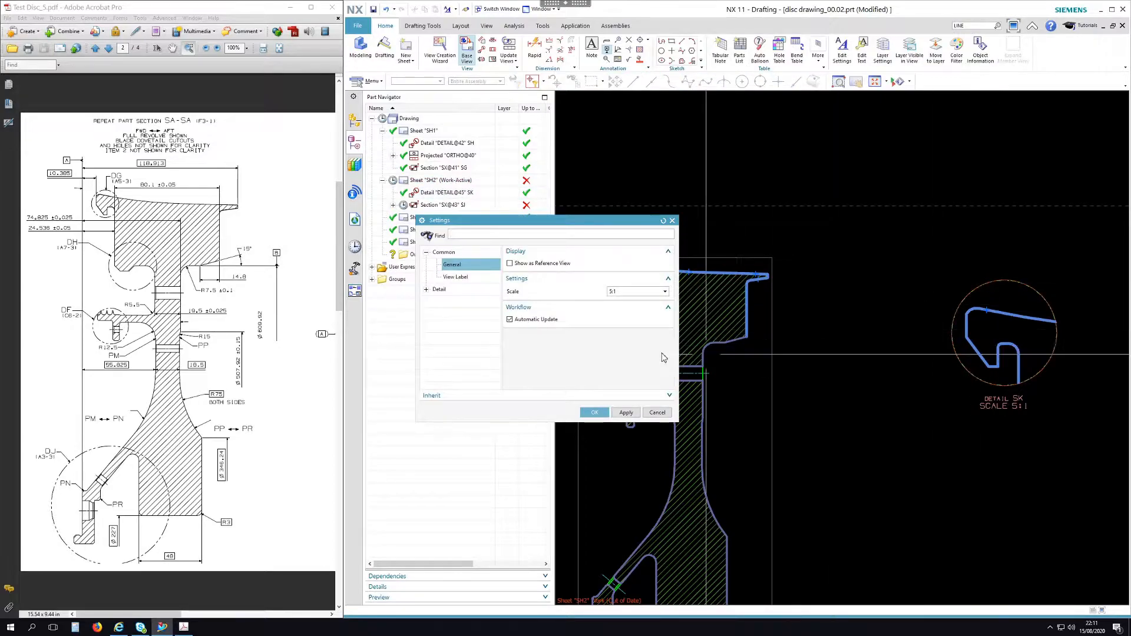
click(458, 278)
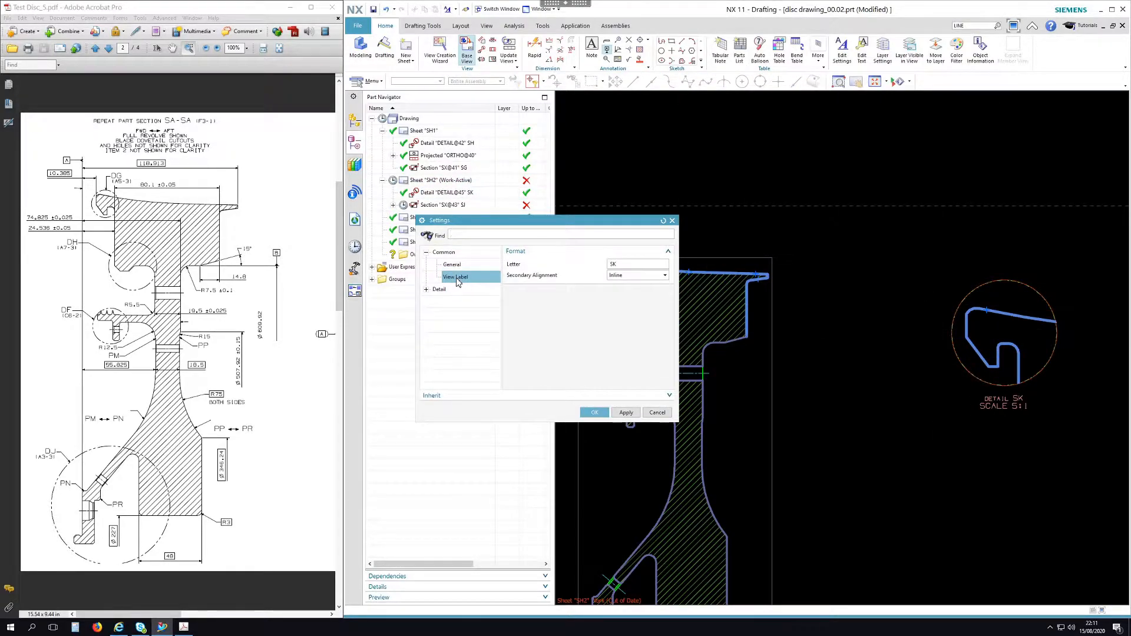
click(462, 294)
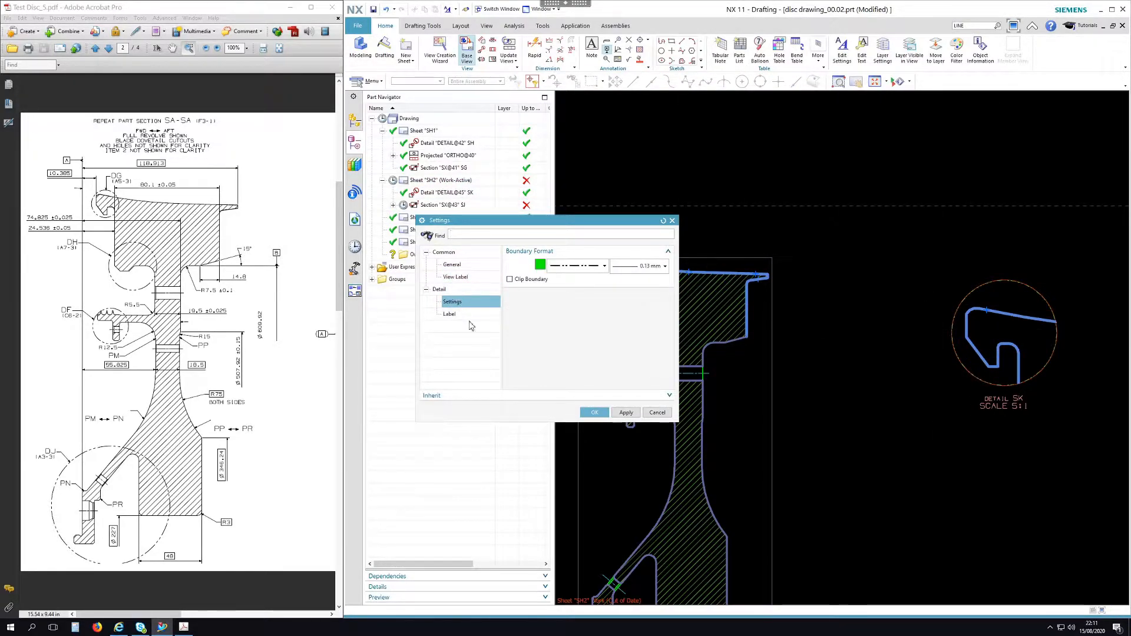
click(451, 315)
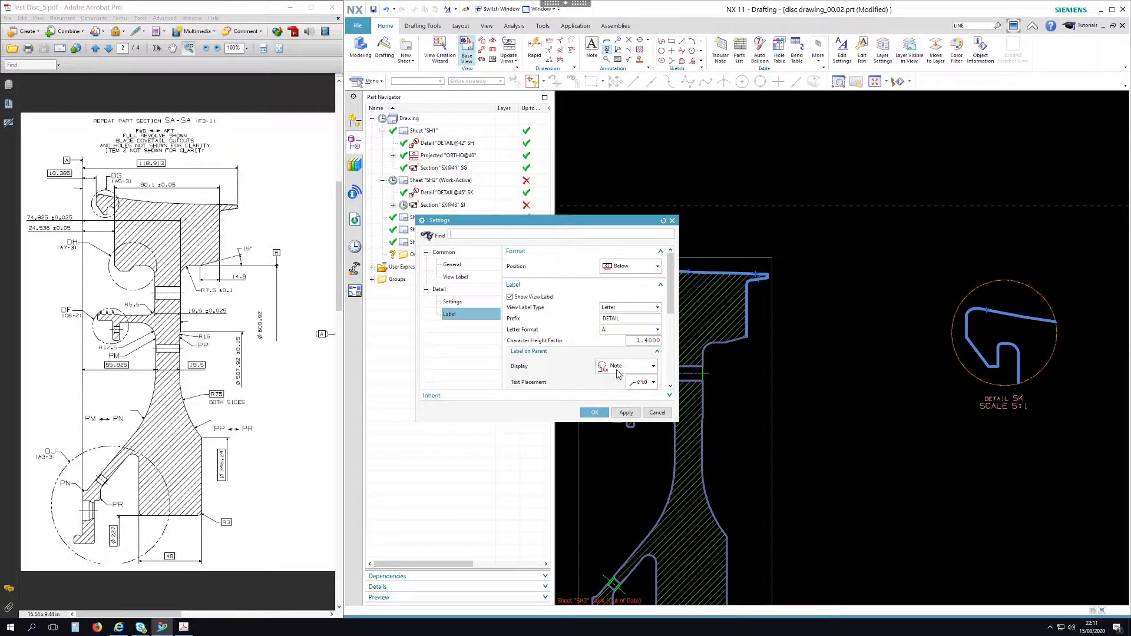
click(648, 369)
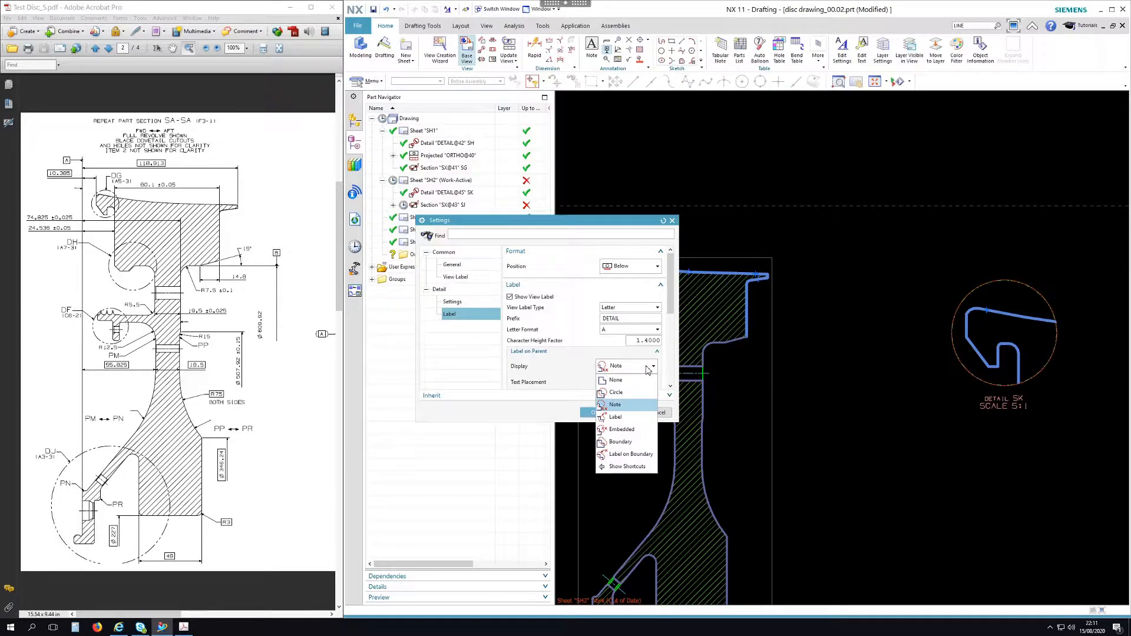
click(620, 419)
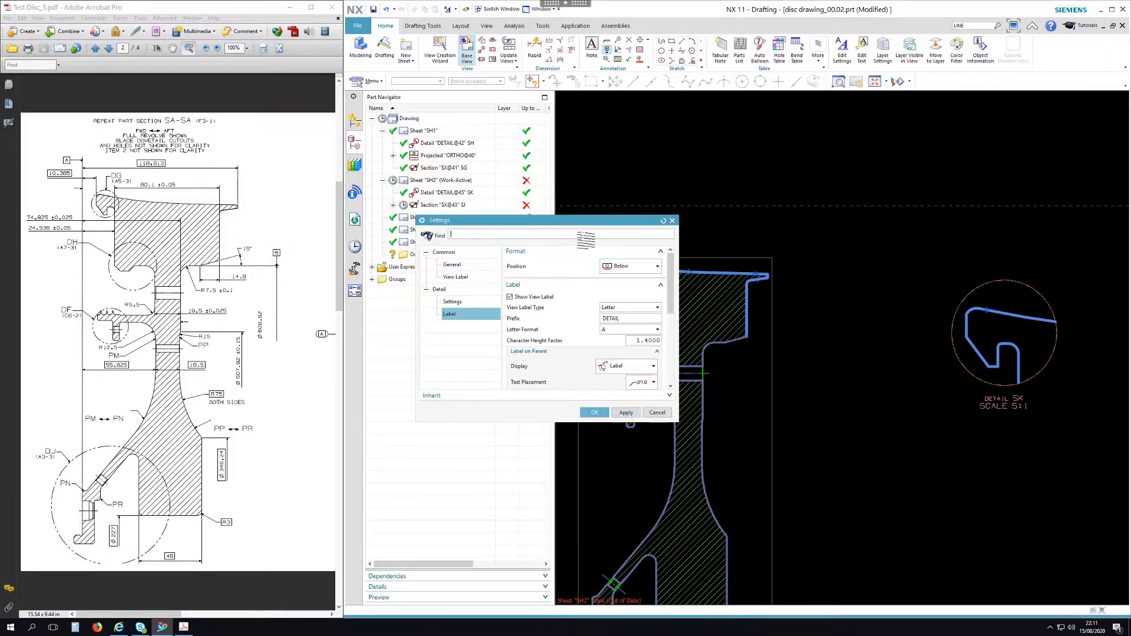
mouse_move(589, 220)
mouse_down()
mouse_move(598, 329)
mouse_move(593, 319)
mouse_up()
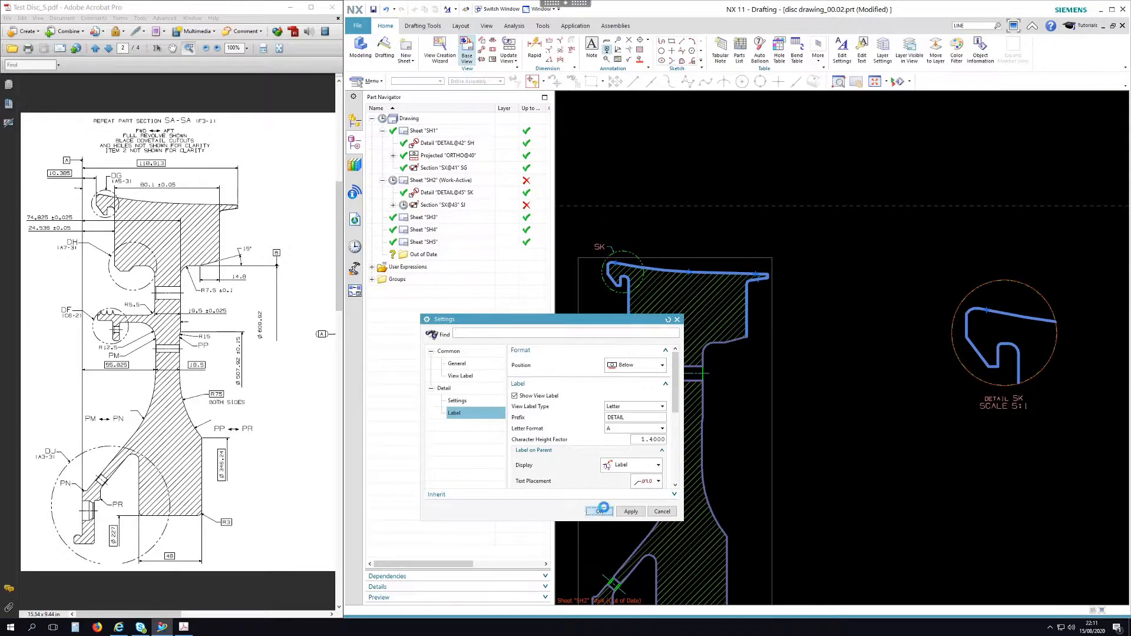
click(600, 511)
- Move the SK callout text to the aft side of its leader above the rim's forward hook
scroll(686, 301, up, 5)
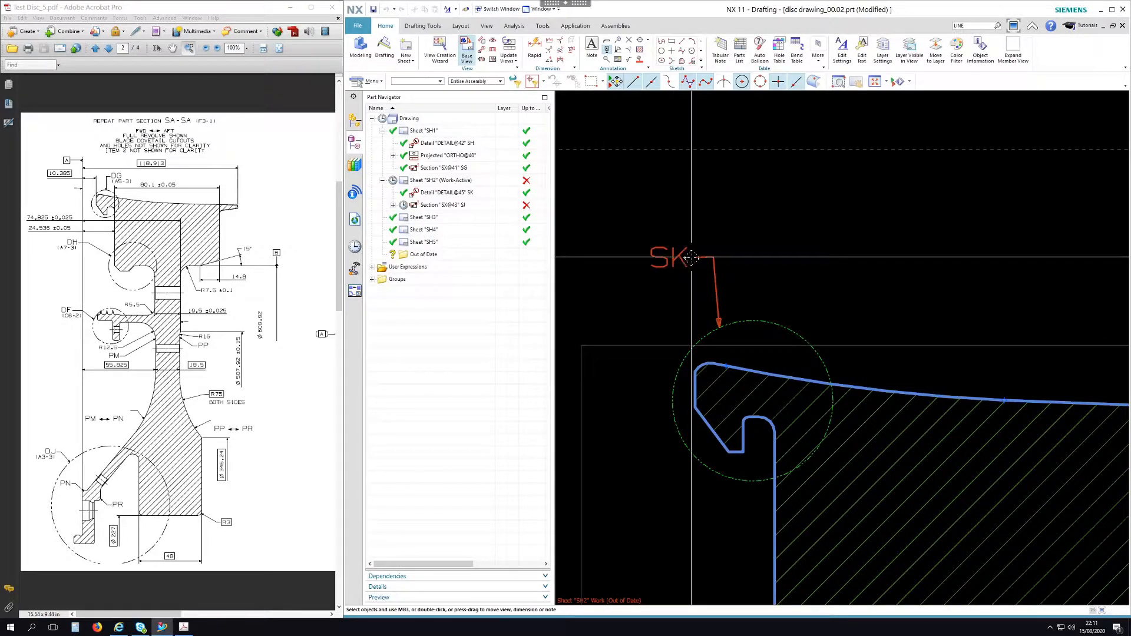
drag(734, 246, 777, 239)
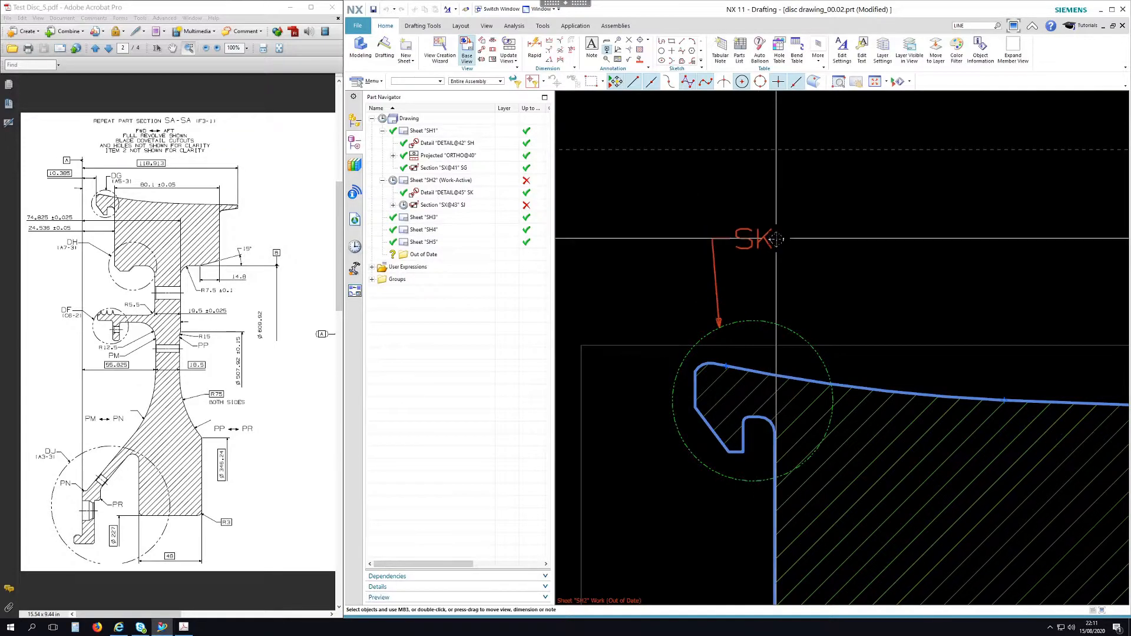
scroll(789, 252, down, 6)
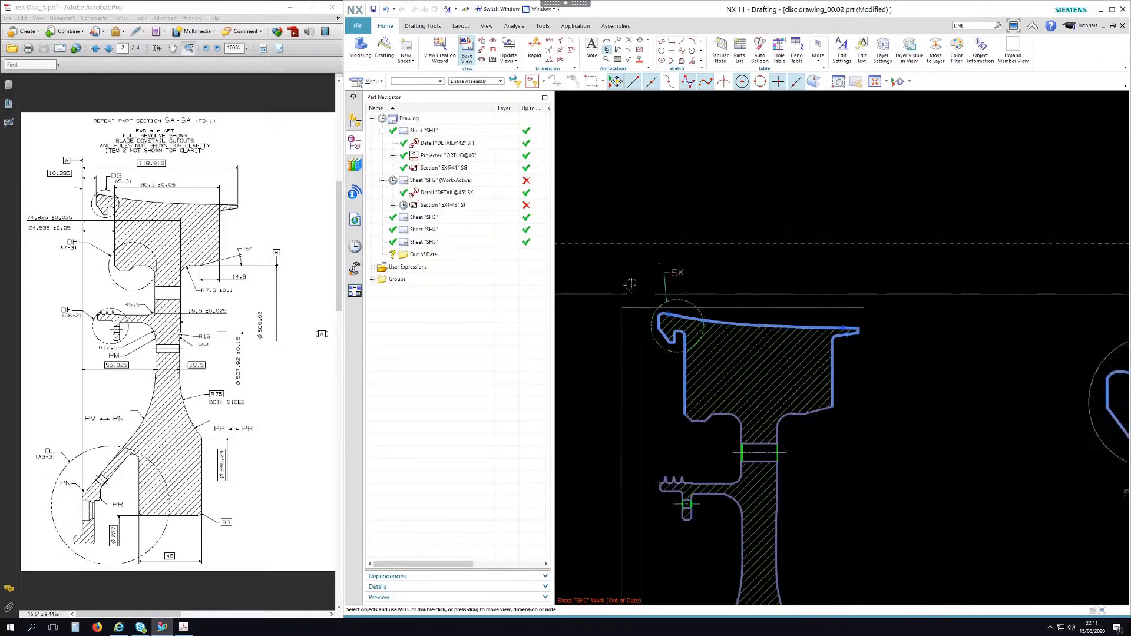
scroll(1005, 368, up, 5)
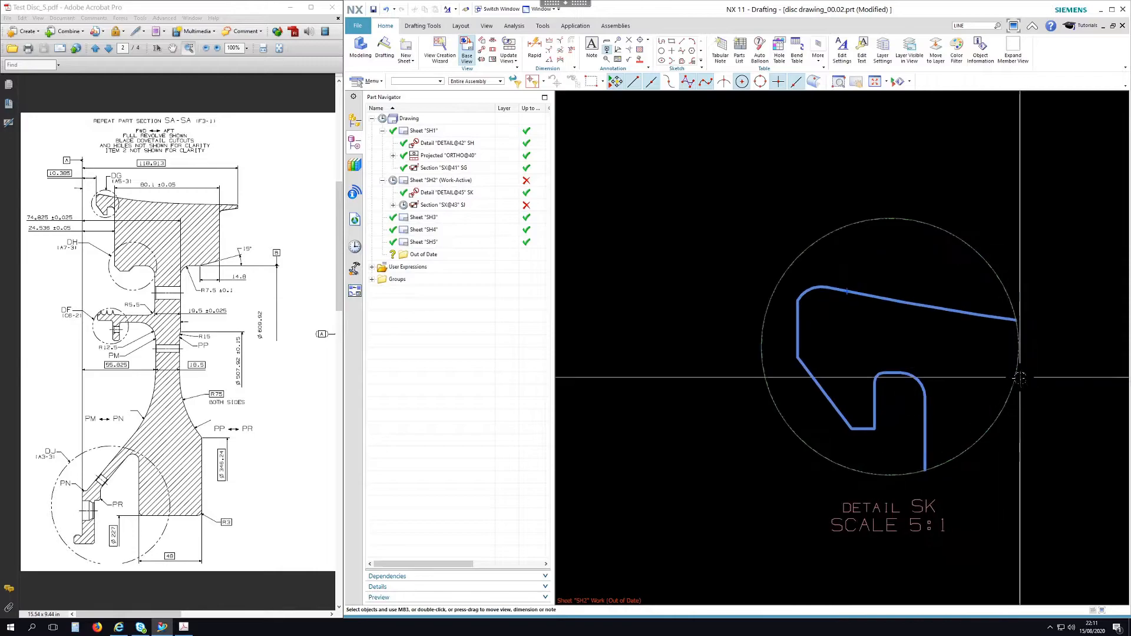
scroll(1017, 379, down, 4)
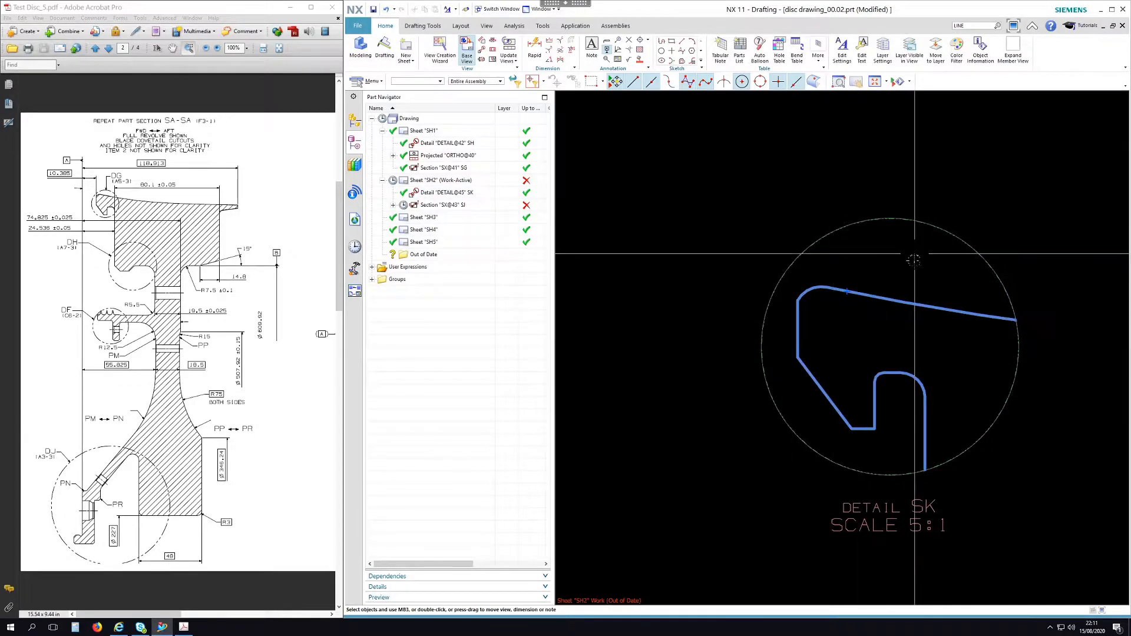
scroll(914, 294, down, 1)
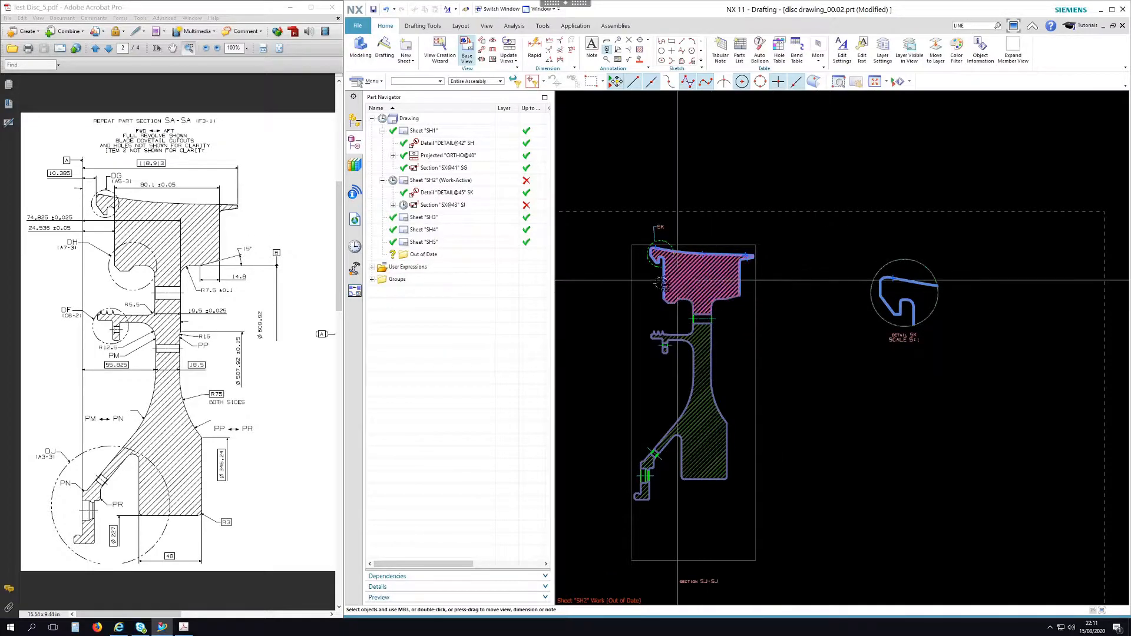
- Create a circular 5:1 detail view around the rim's lower forward corner and place it below detail SK
scroll(660, 298, up, 5)
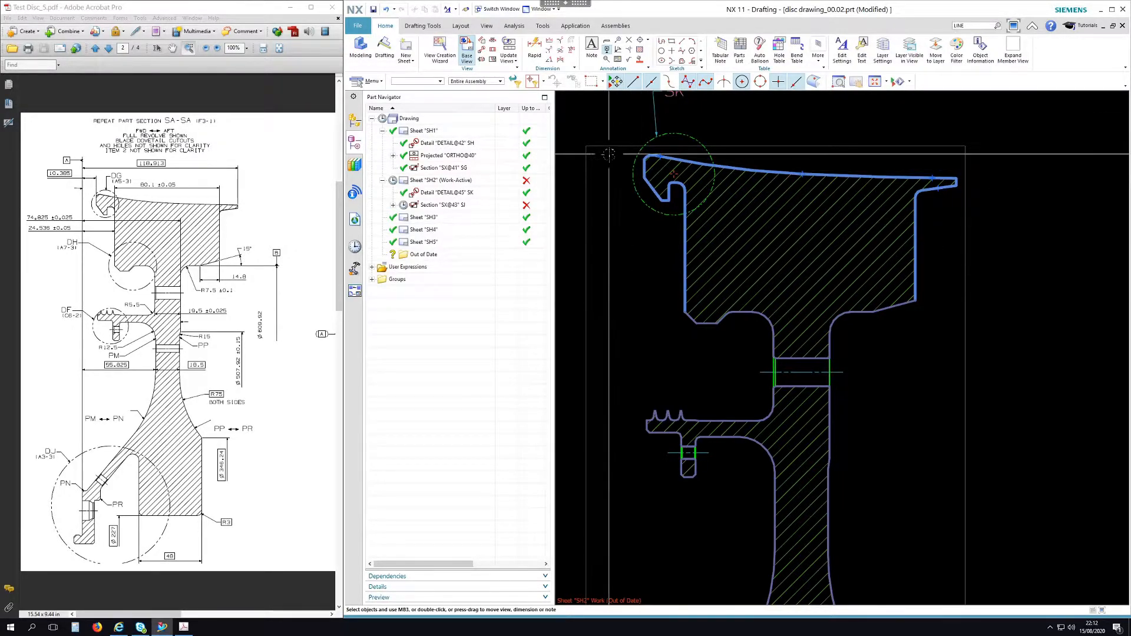
click(482, 51)
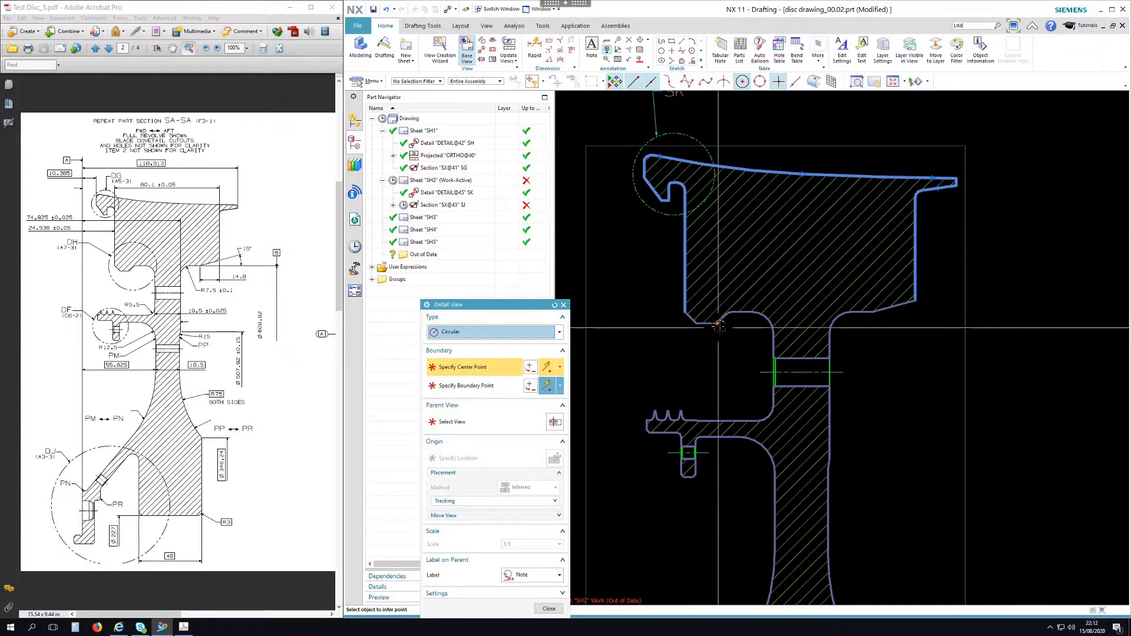
scroll(719, 295, up, 3)
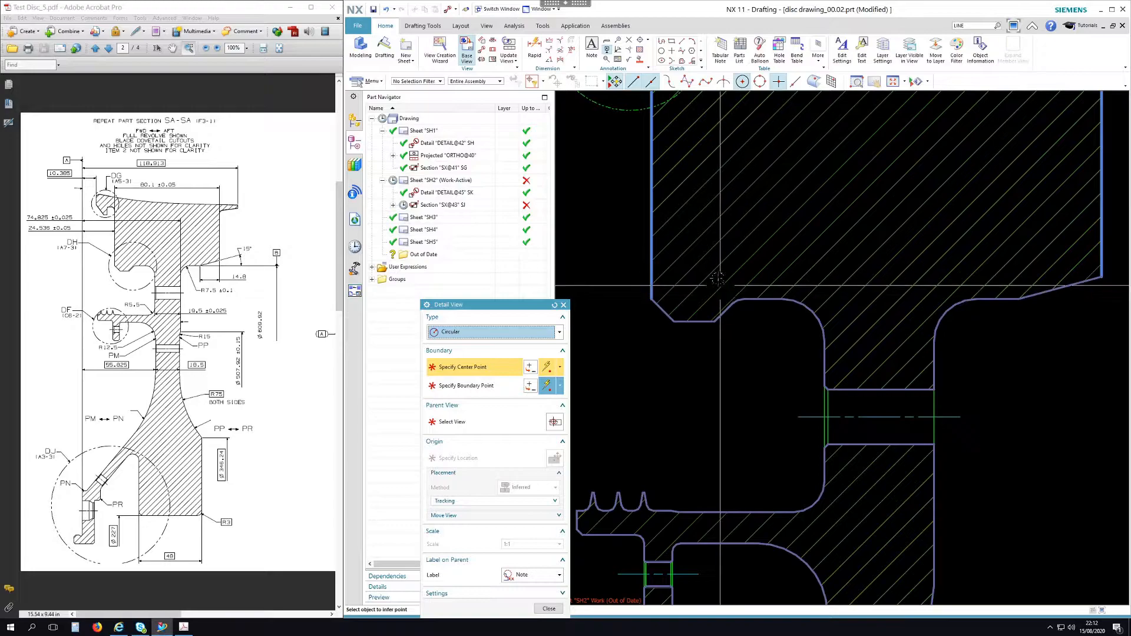
click(714, 261)
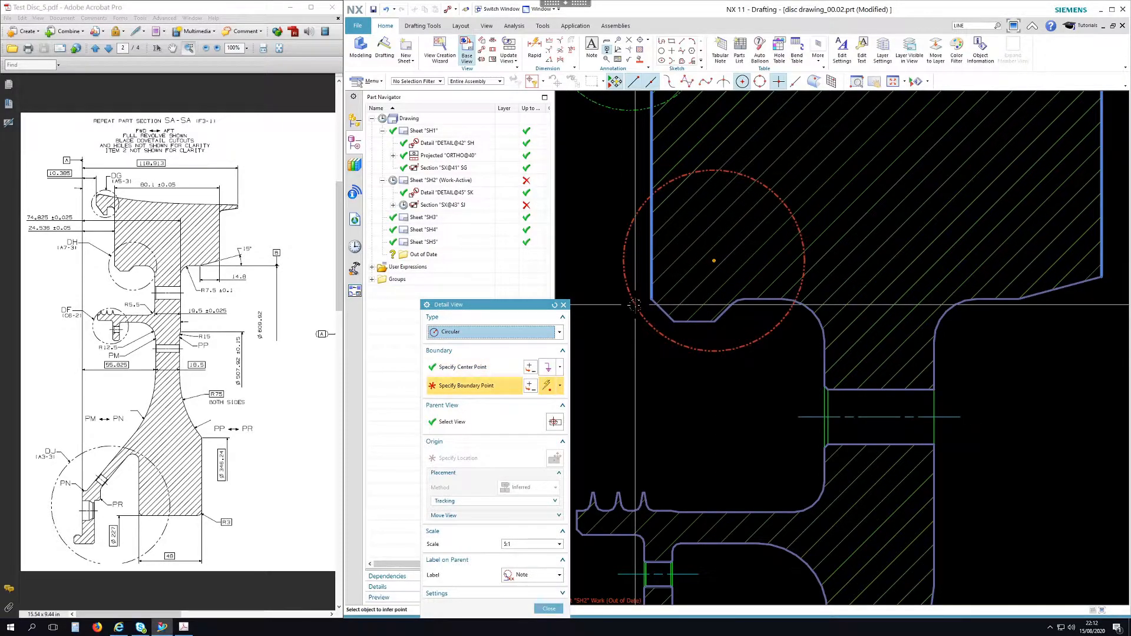
click(591, 273)
scroll(595, 274, down, 5)
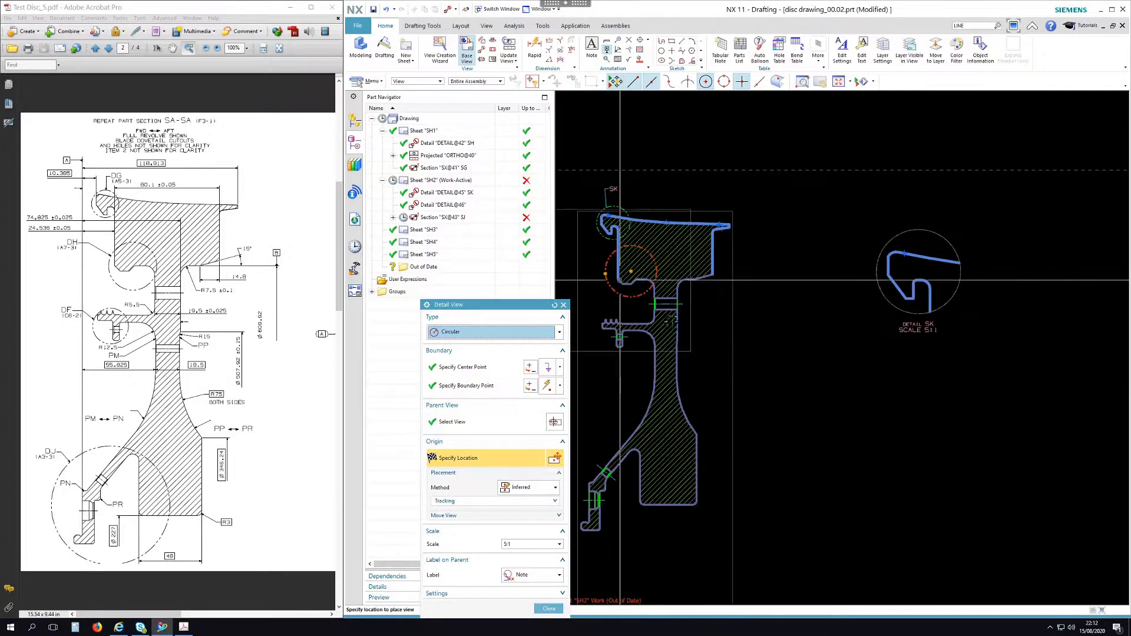
click(863, 450)
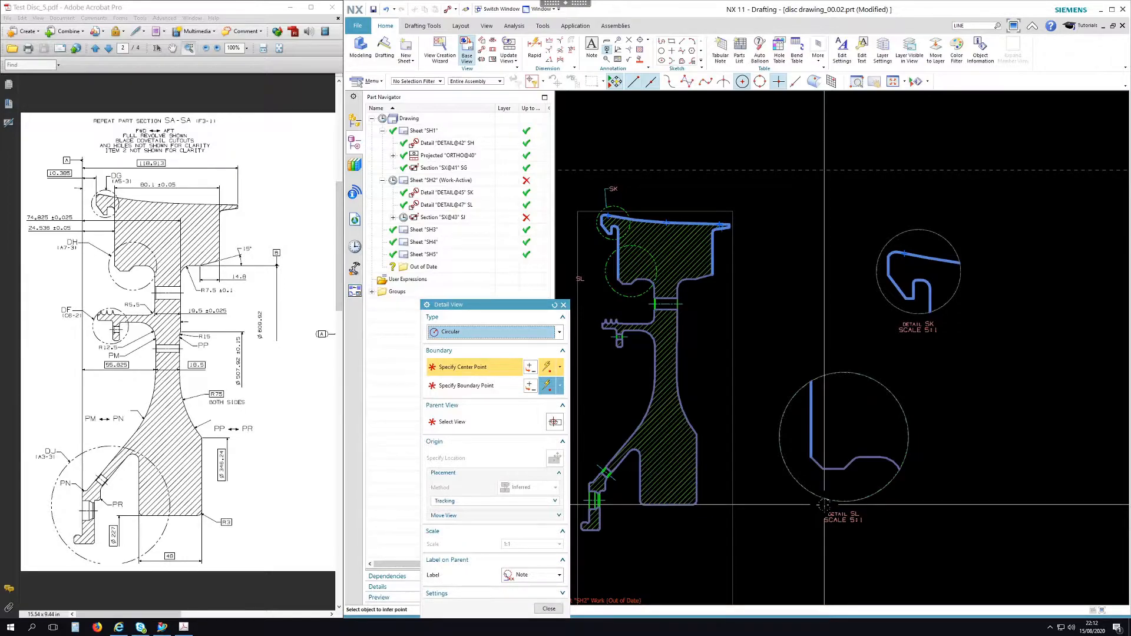
click(538, 577)
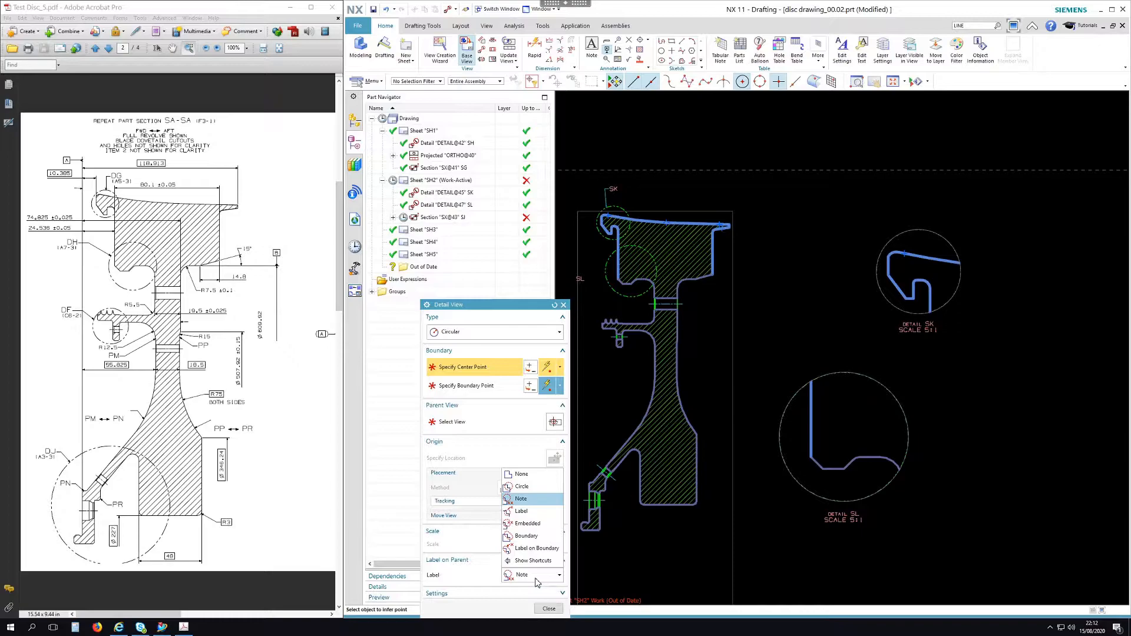
click(534, 515)
click(786, 553)
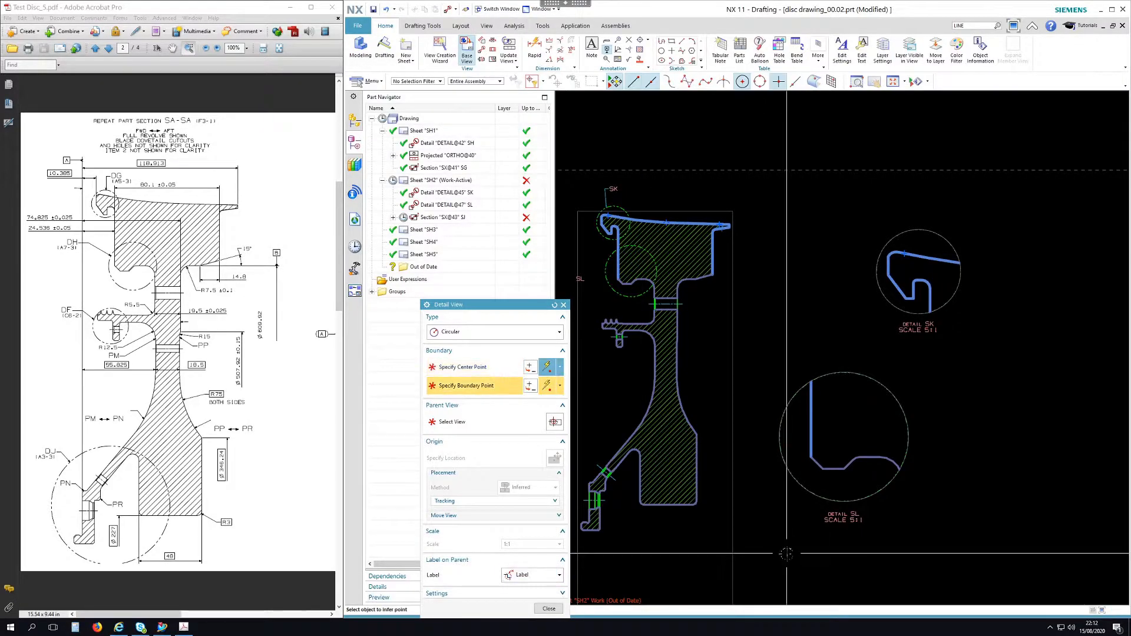
middle_click(787, 554)
click(550, 609)
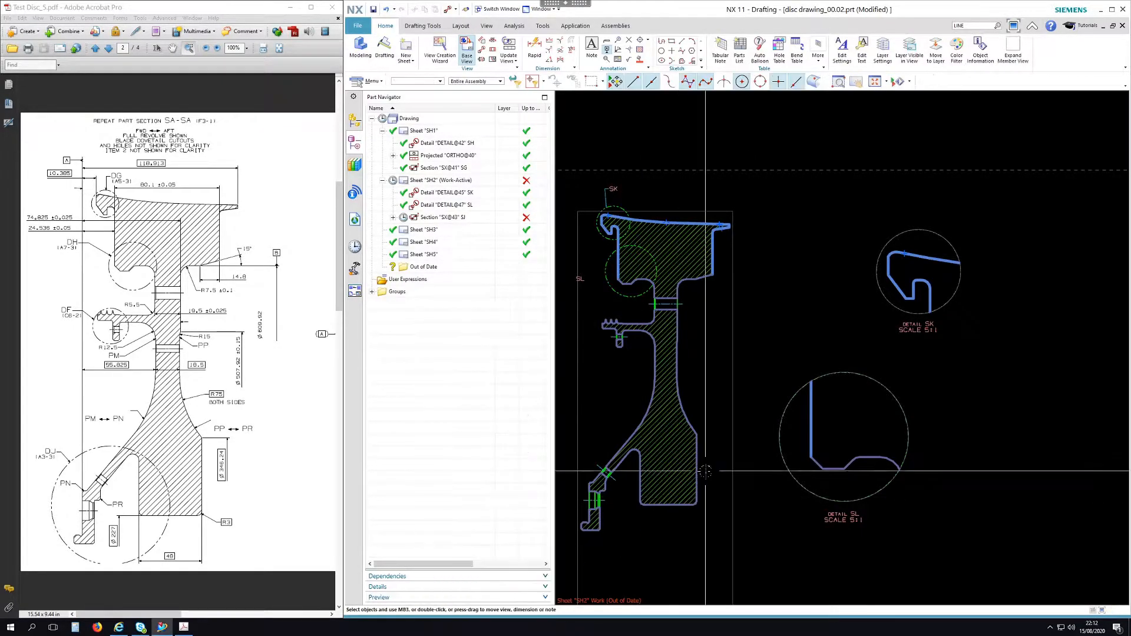
- Change detail view SL's label on parent display to Label
double_click(789, 404)
click(625, 453)
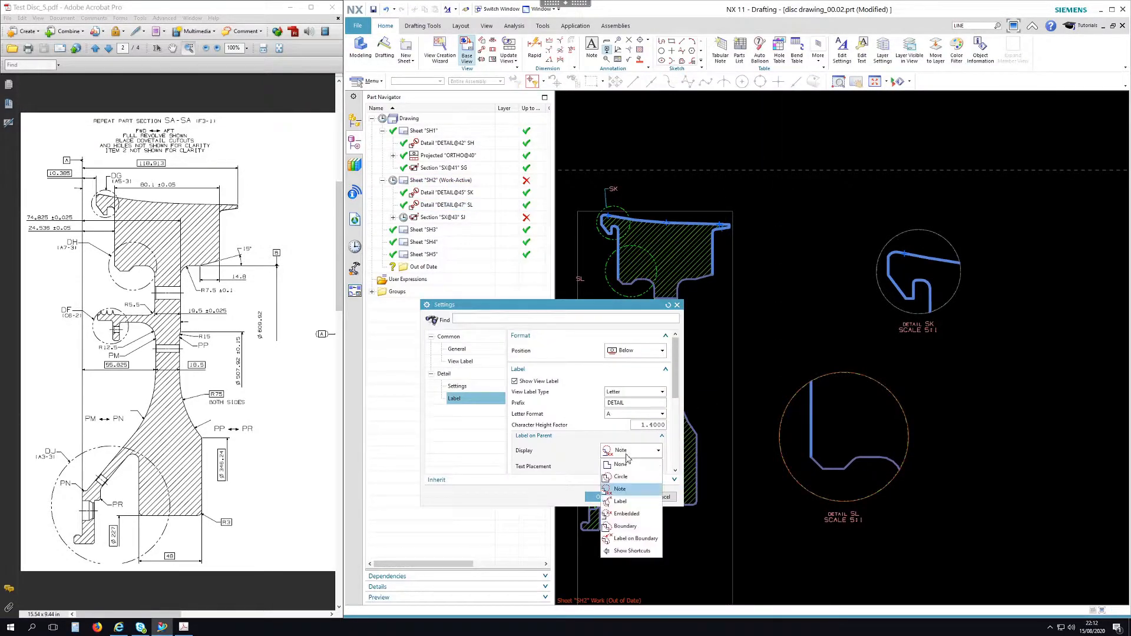
click(635, 504)
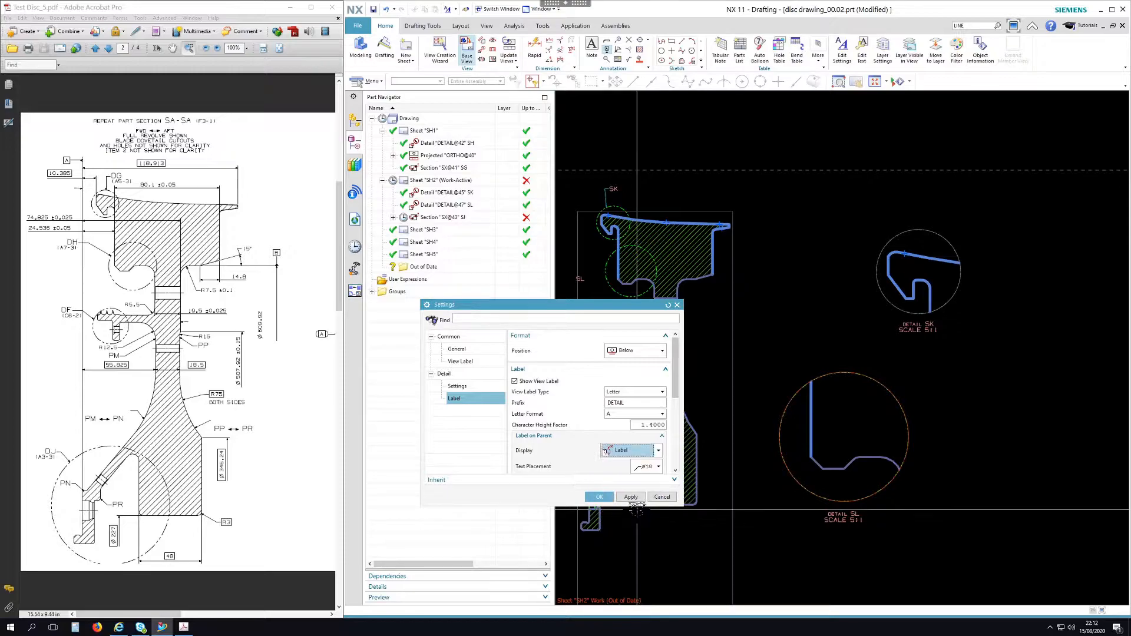
click(661, 498)
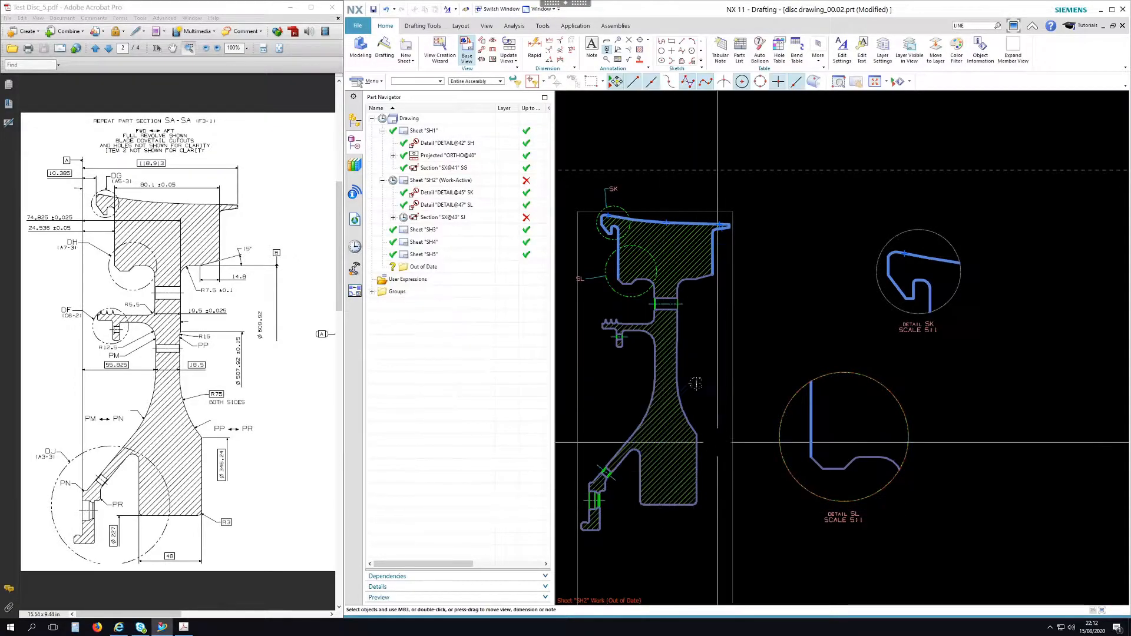
scroll(614, 294, up, 4)
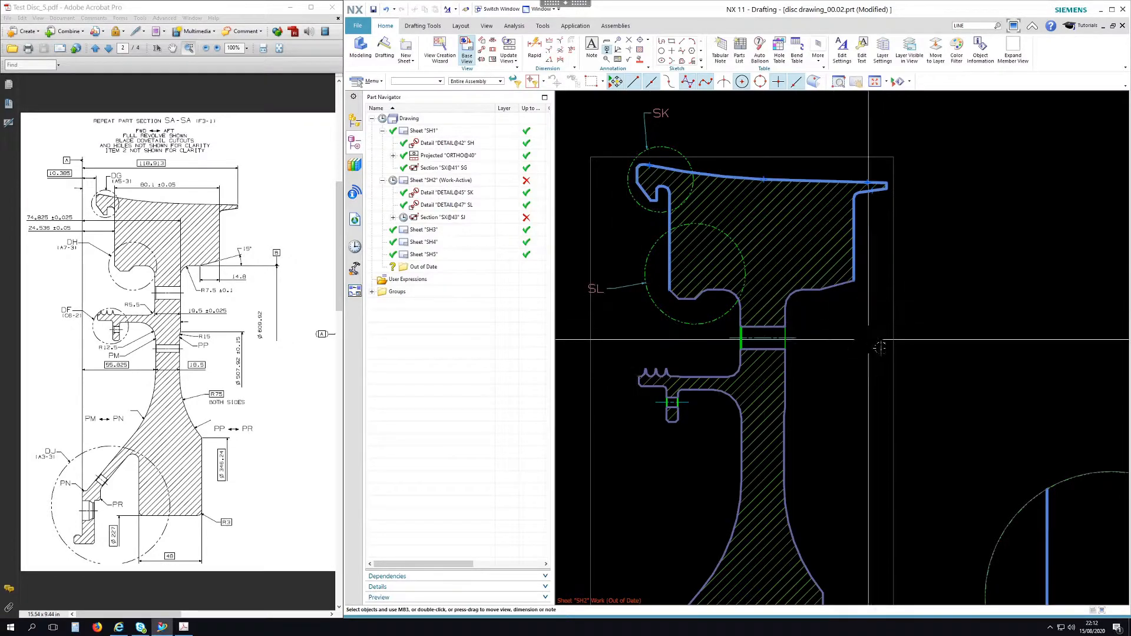
scroll(878, 346, down, 2)
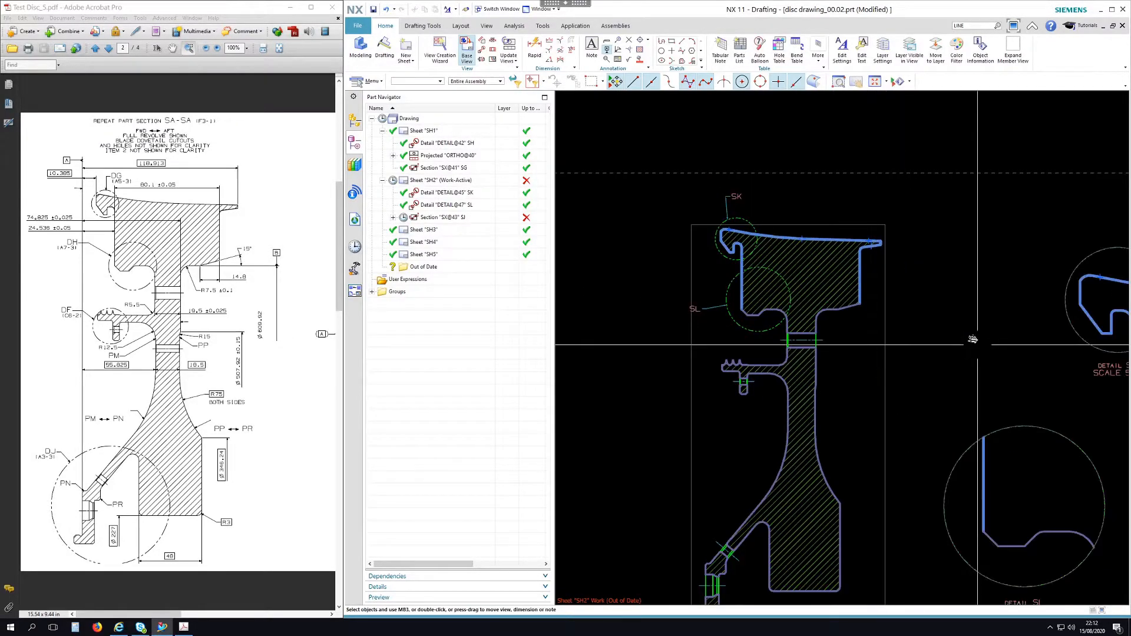
middle_drag(984, 353, 911, 281)
scroll(683, 196, up, 6)
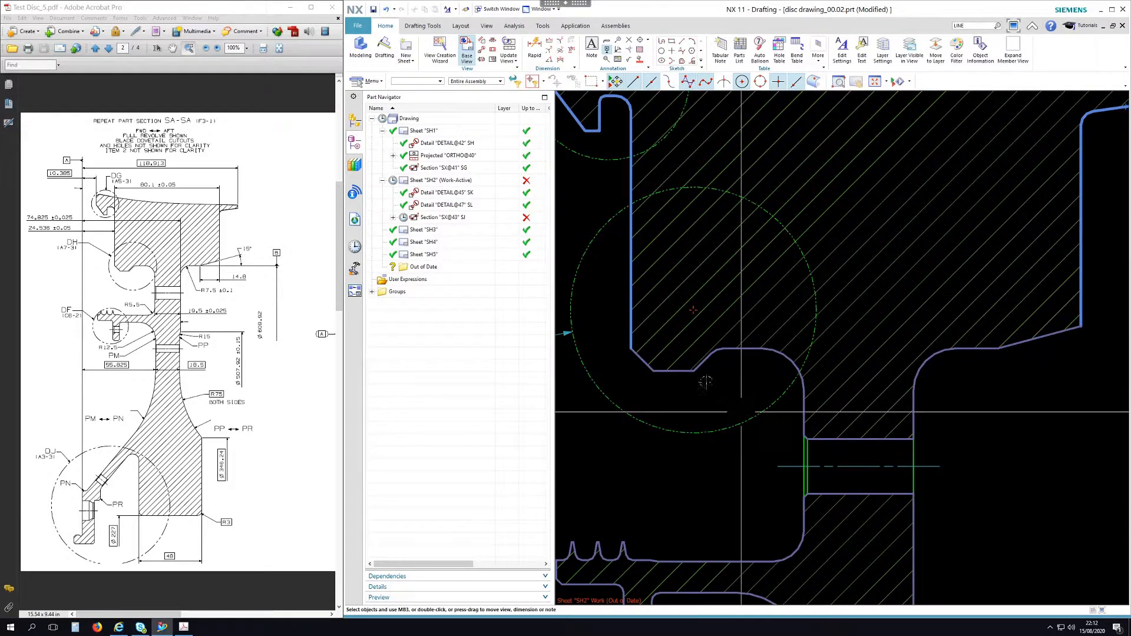
scroll(714, 394, down, 5)
middle_drag(855, 385, 850, 346)
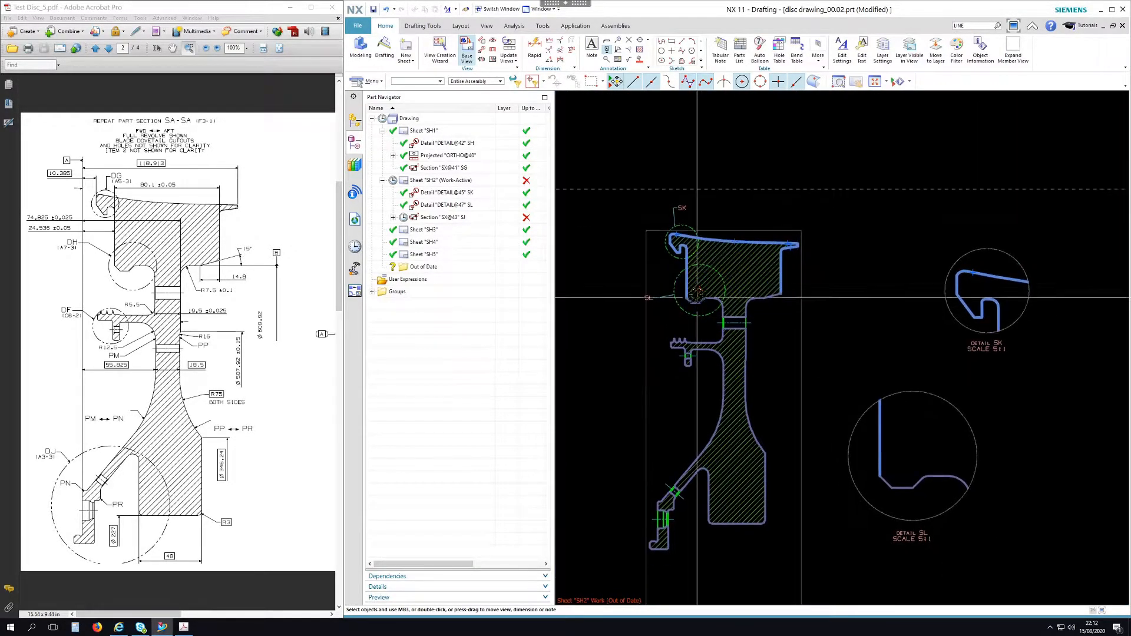
- Edit detail SL's view boundary, shifting its circle to centre on the rim's lower hook and slightly reducing its radius
double_click(849, 451)
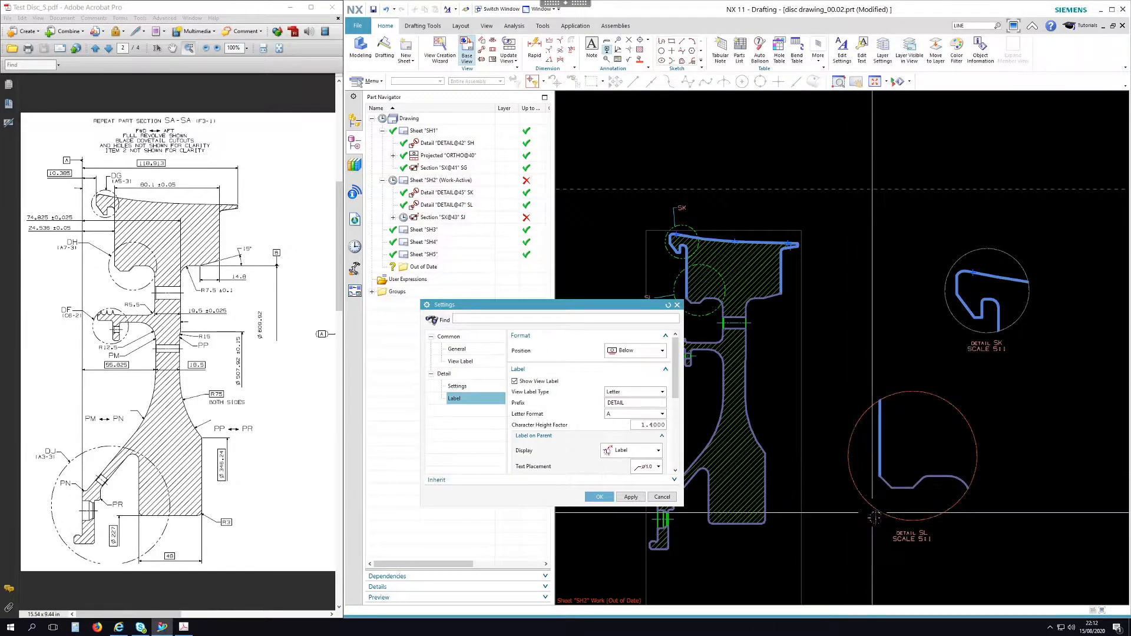
click(669, 500)
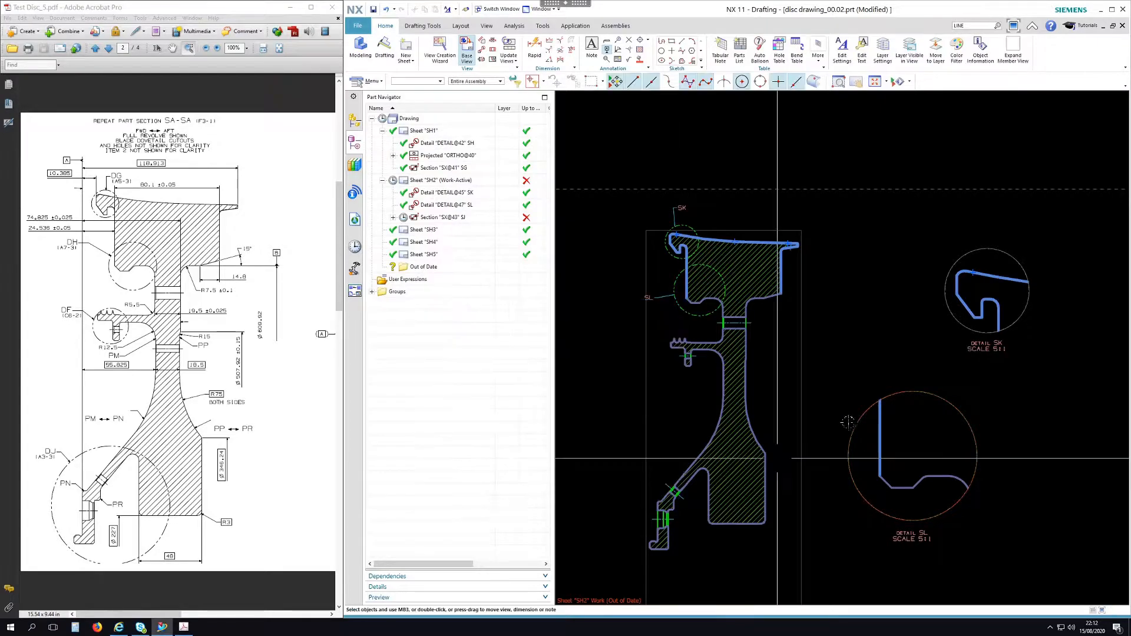
right_click(873, 416)
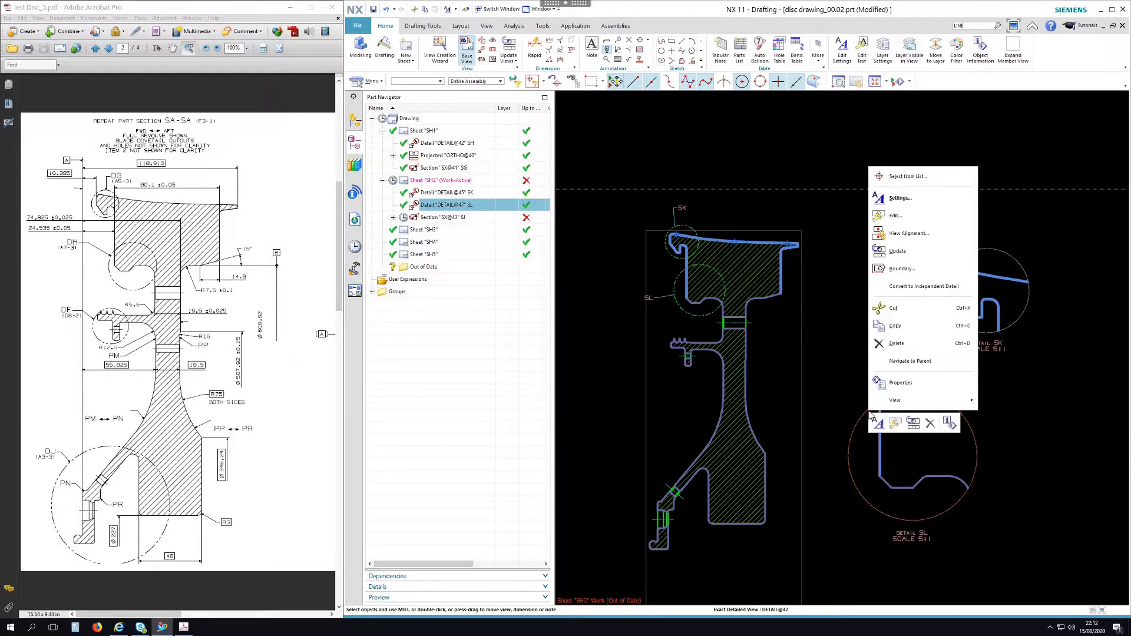
click(909, 271)
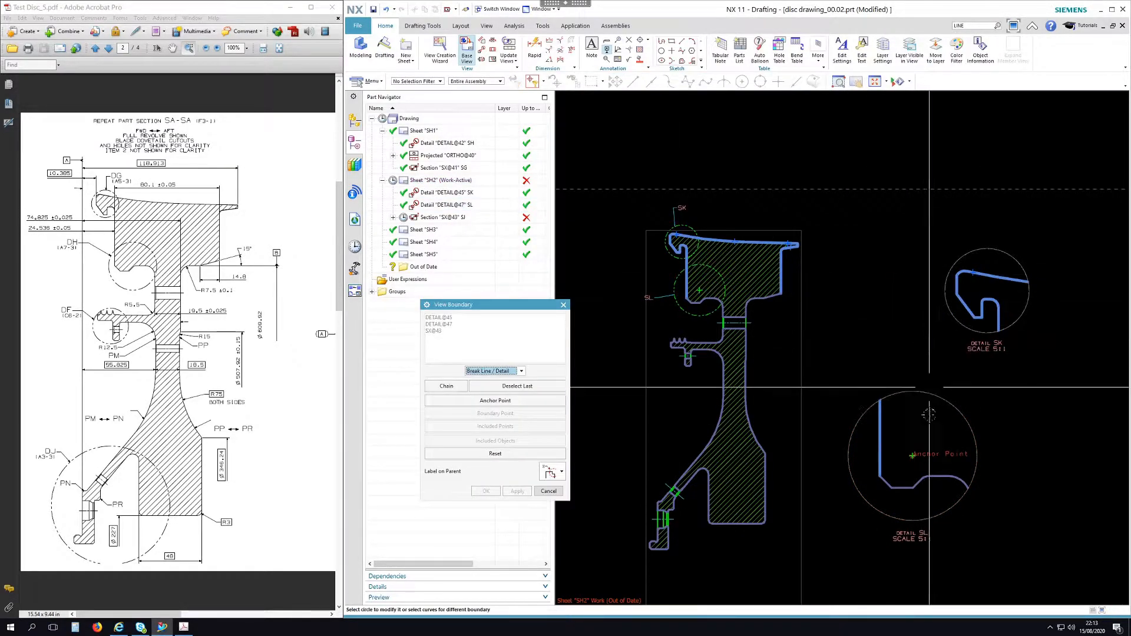
click(911, 455)
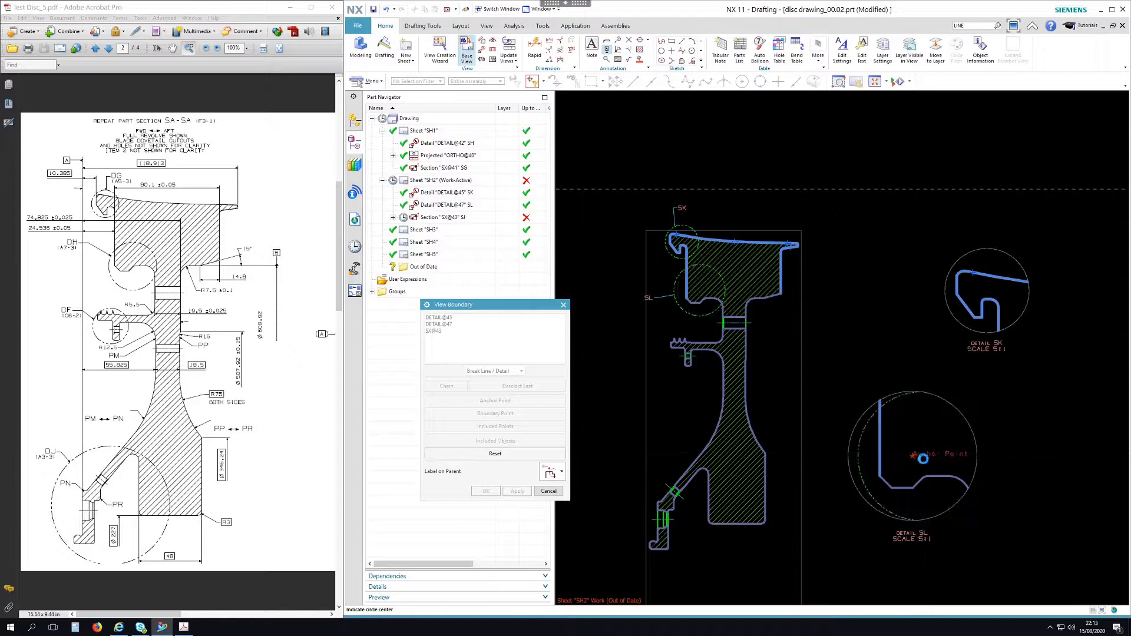
click(923, 453)
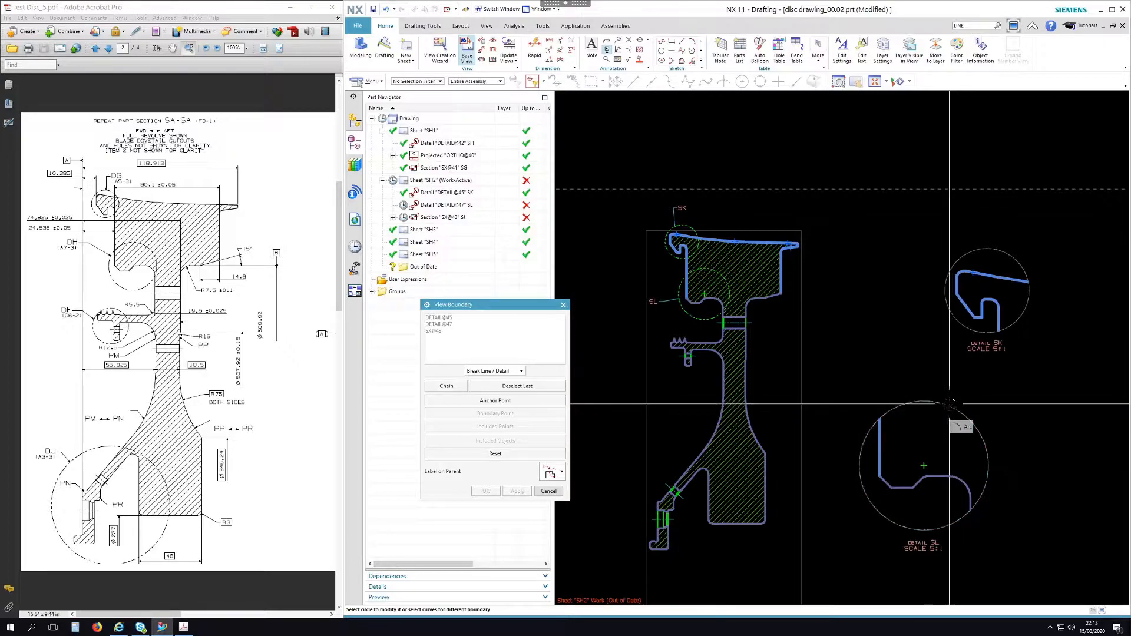
click(949, 407)
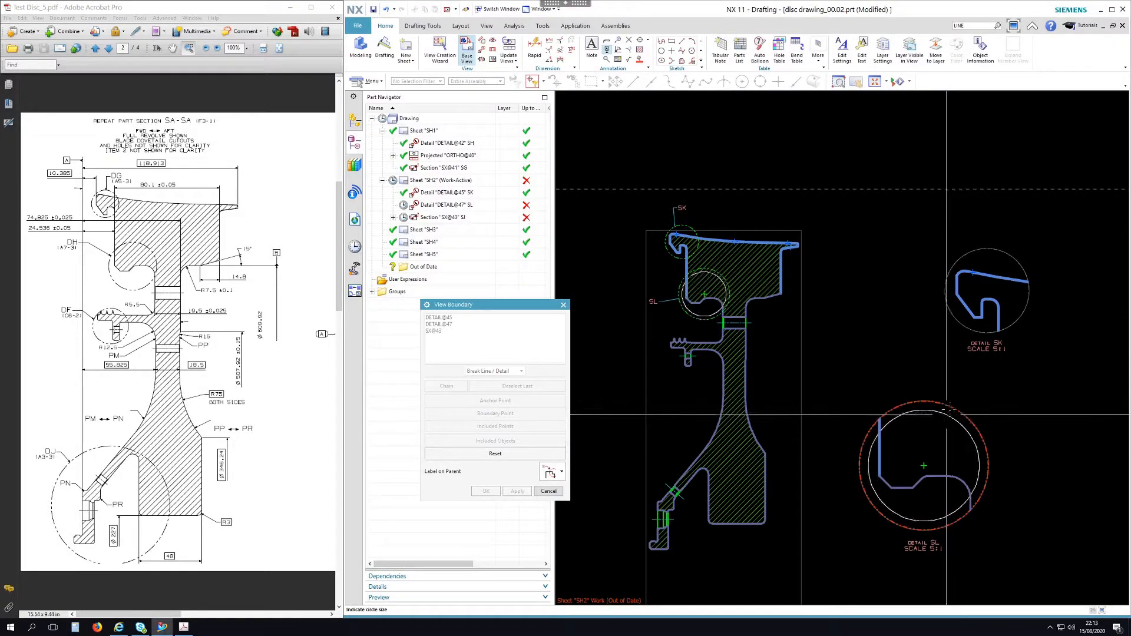
click(941, 406)
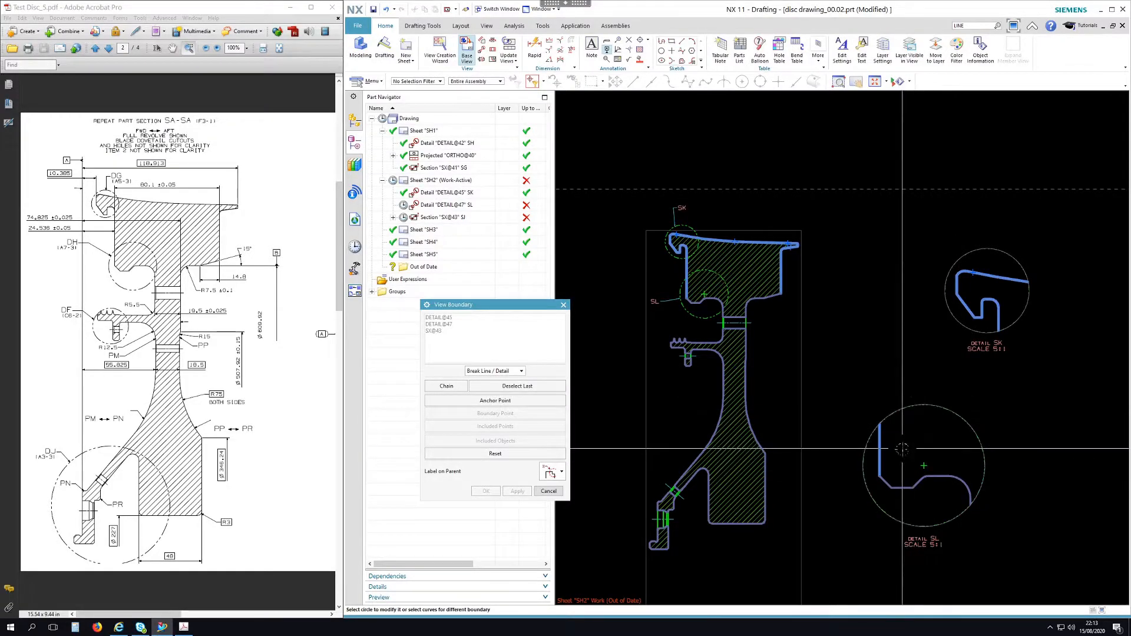
click(549, 492)
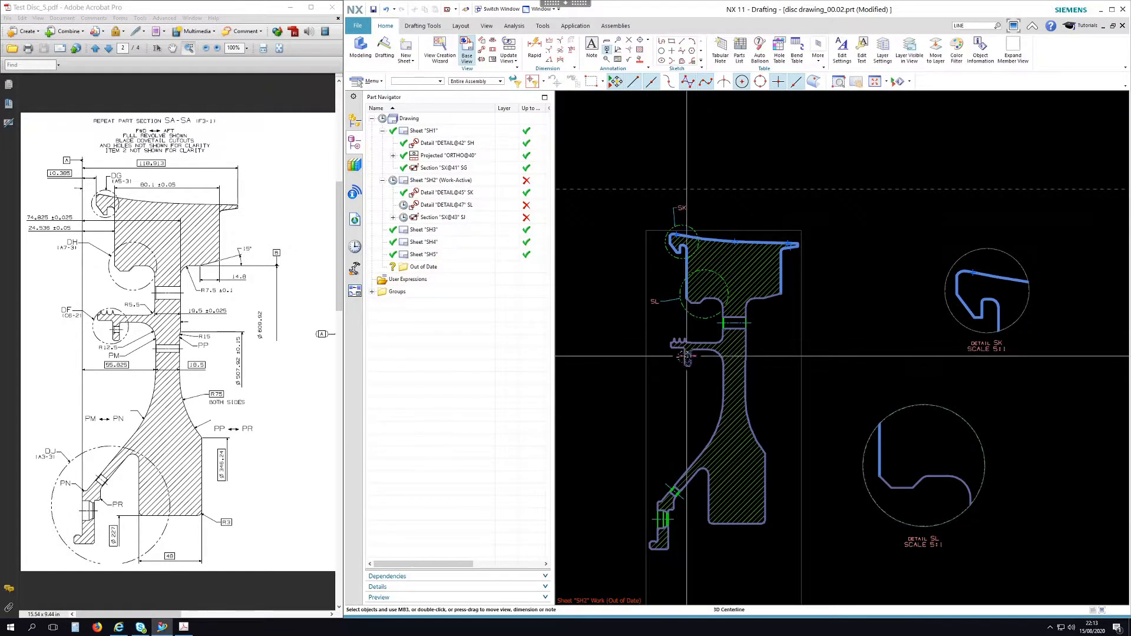
- Create a circular 5:1 detail view with a leader label around the finned forward arm and place it beside detail SL
scroll(686, 357, up, 6)
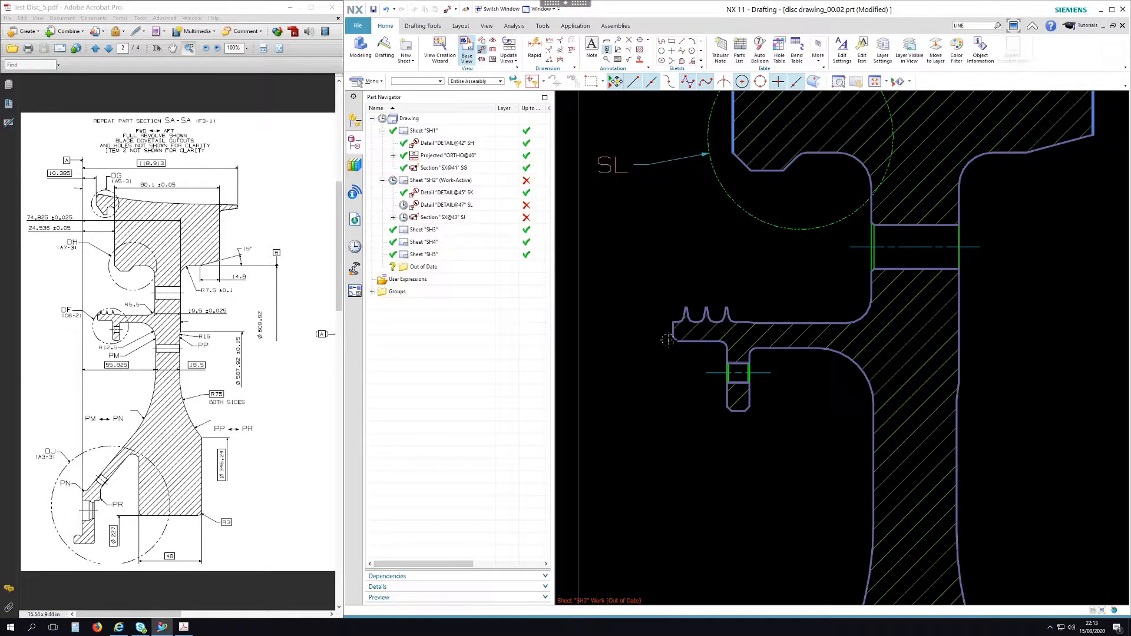
click(717, 351)
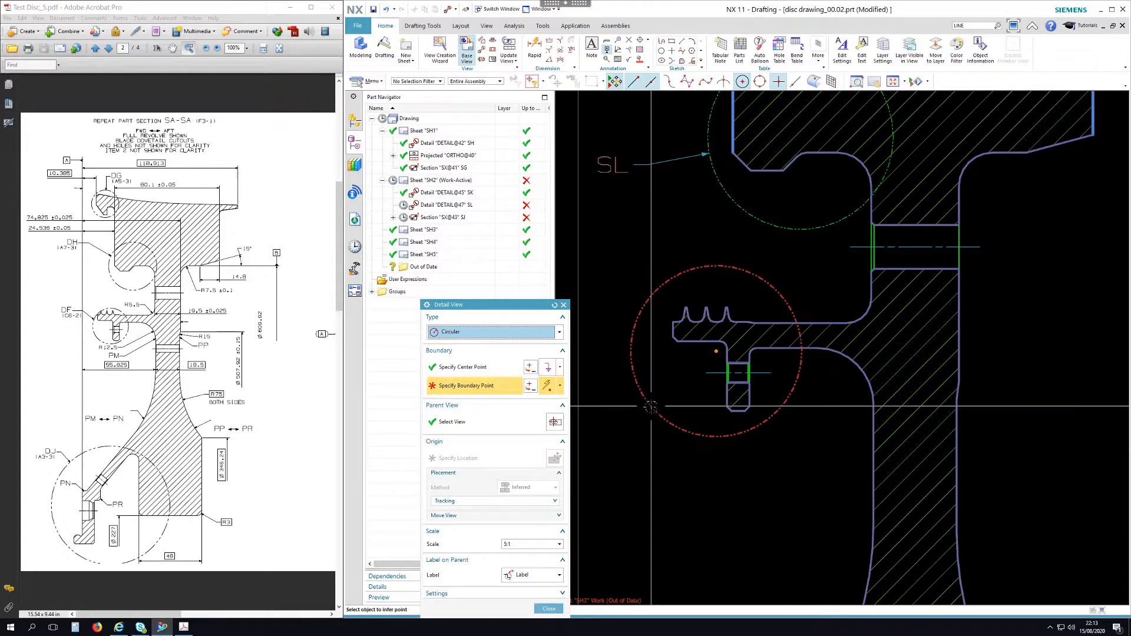
click(652, 405)
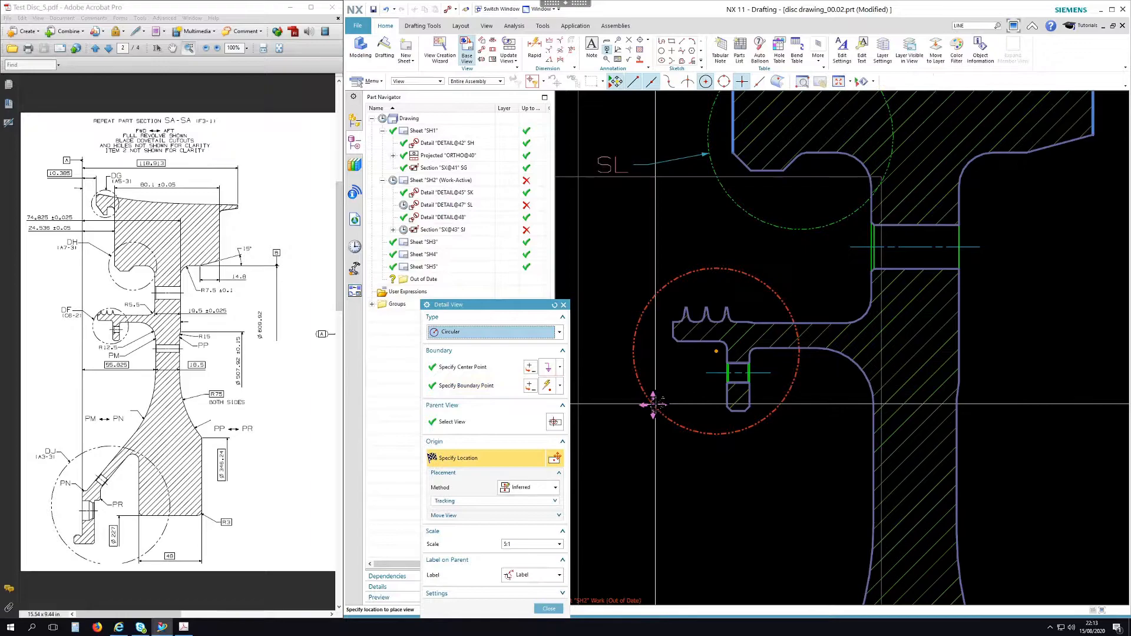
scroll(656, 403, down, 5)
scroll(656, 404, down, 3)
click(944, 452)
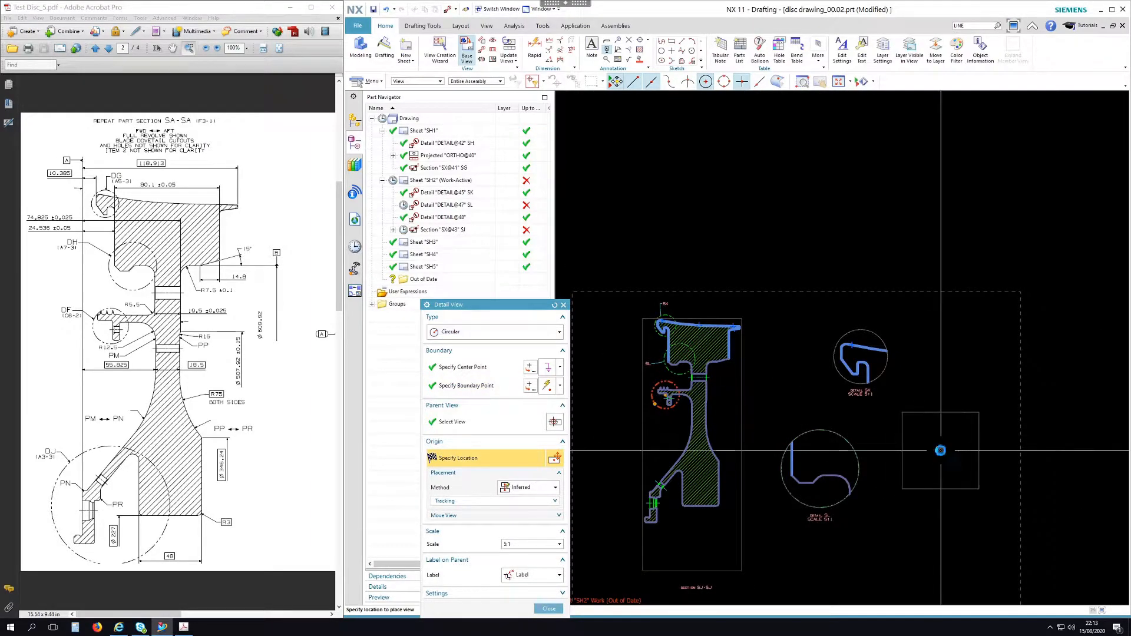
click(557, 609)
- Move the SM callout text to the upper forward side of its detail circle
scroll(719, 425, up, 5)
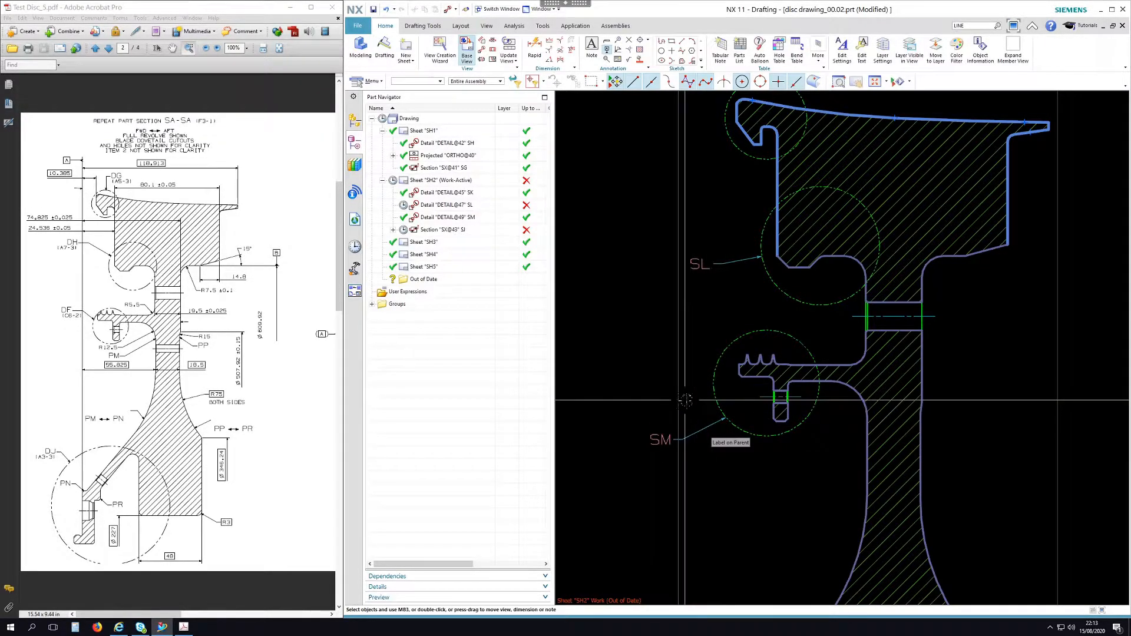
drag(709, 415, 691, 408)
drag(680, 447, 658, 393)
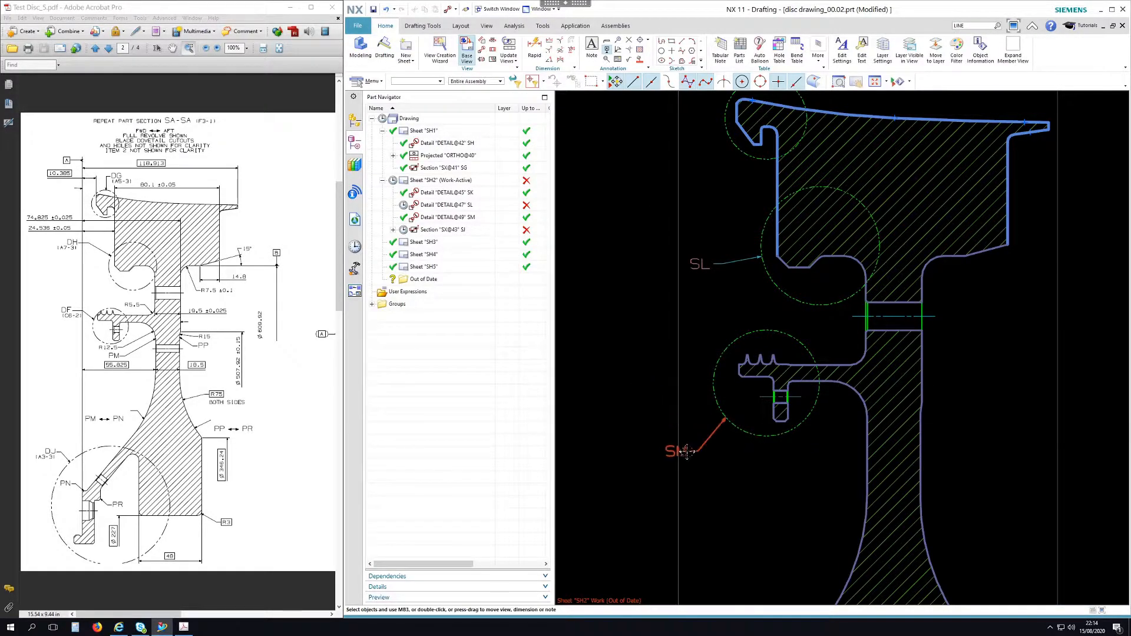
drag(659, 341, 663, 335)
- Create a circular 5:1 detail view around the disc's lower forward arm and place it over the area of details SL and SM
scroll(666, 338, down, 3)
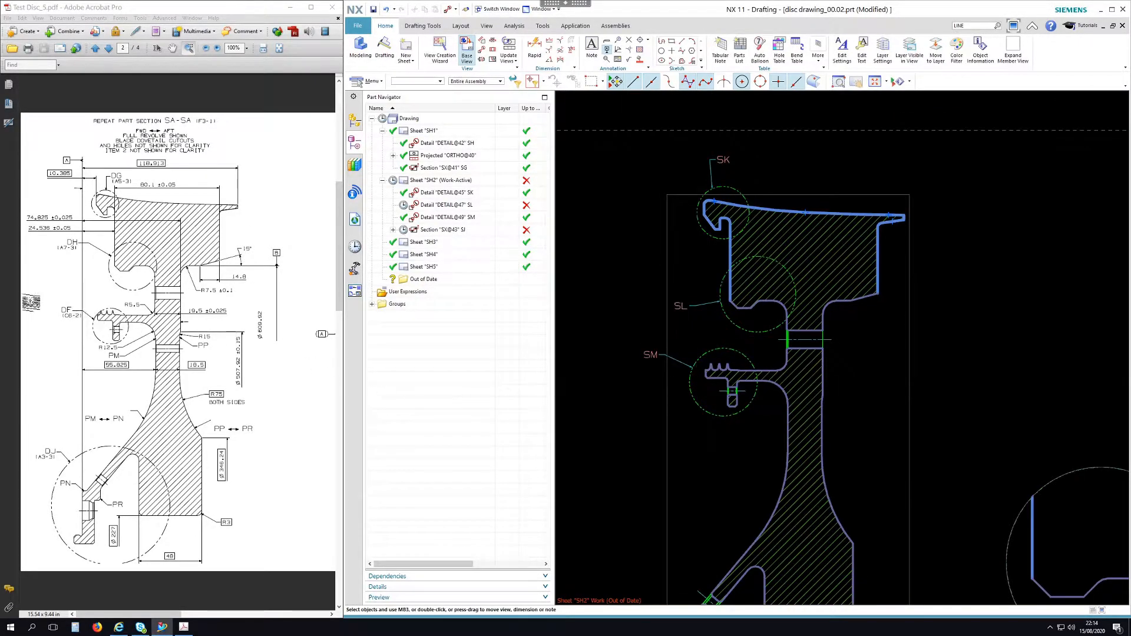
scroll(717, 402, down, 3)
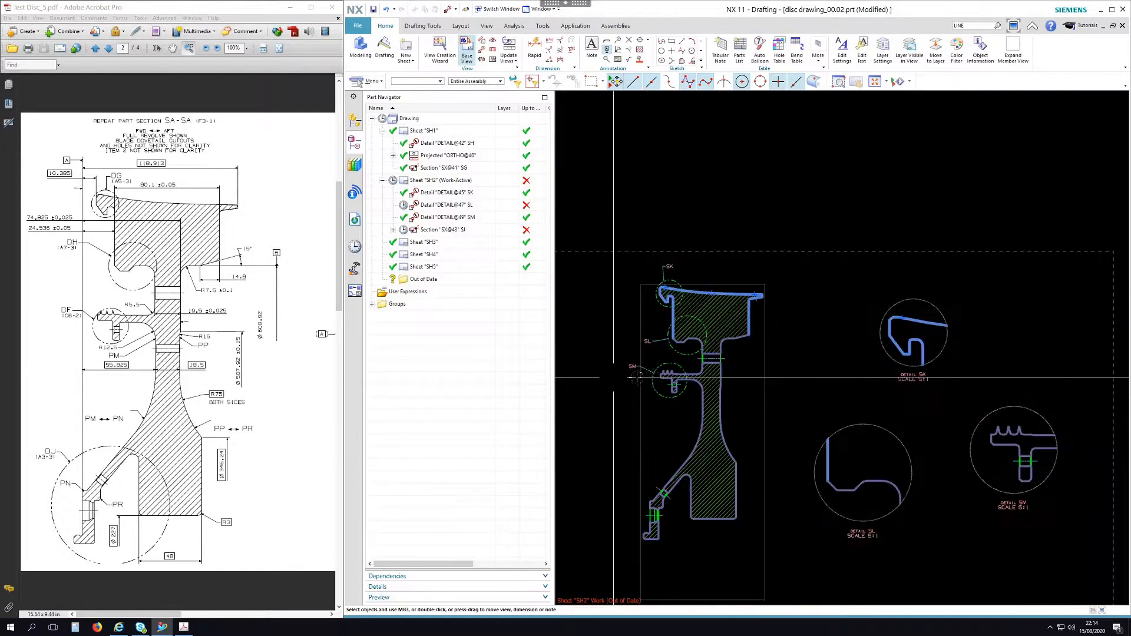
shift+middle_drag(884, 541, 913, 498)
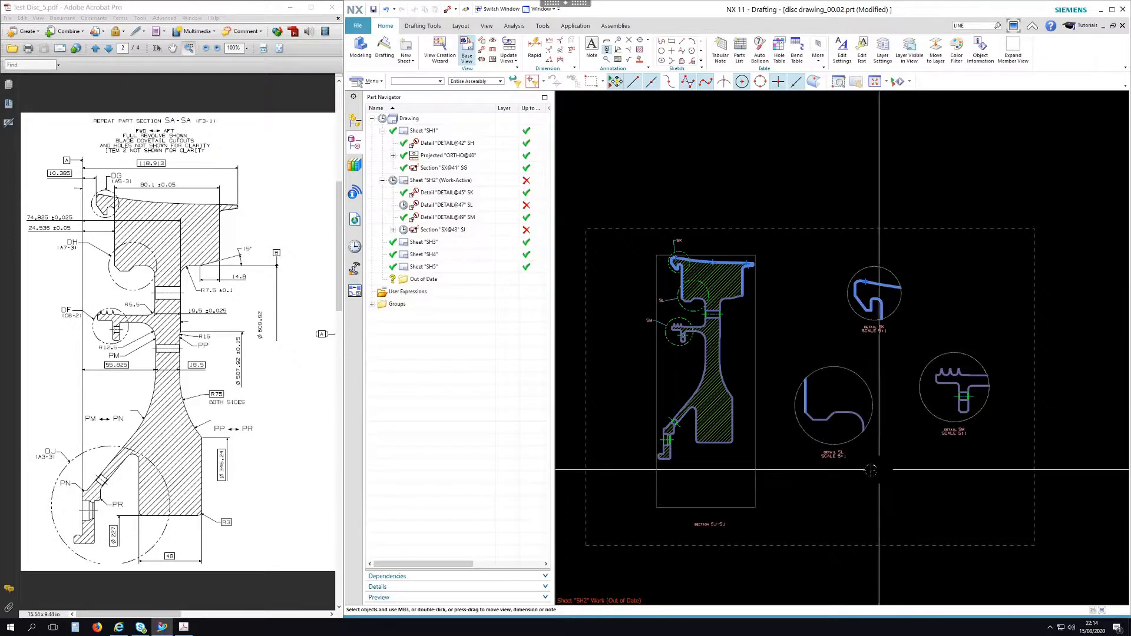
scroll(655, 444, down, 5)
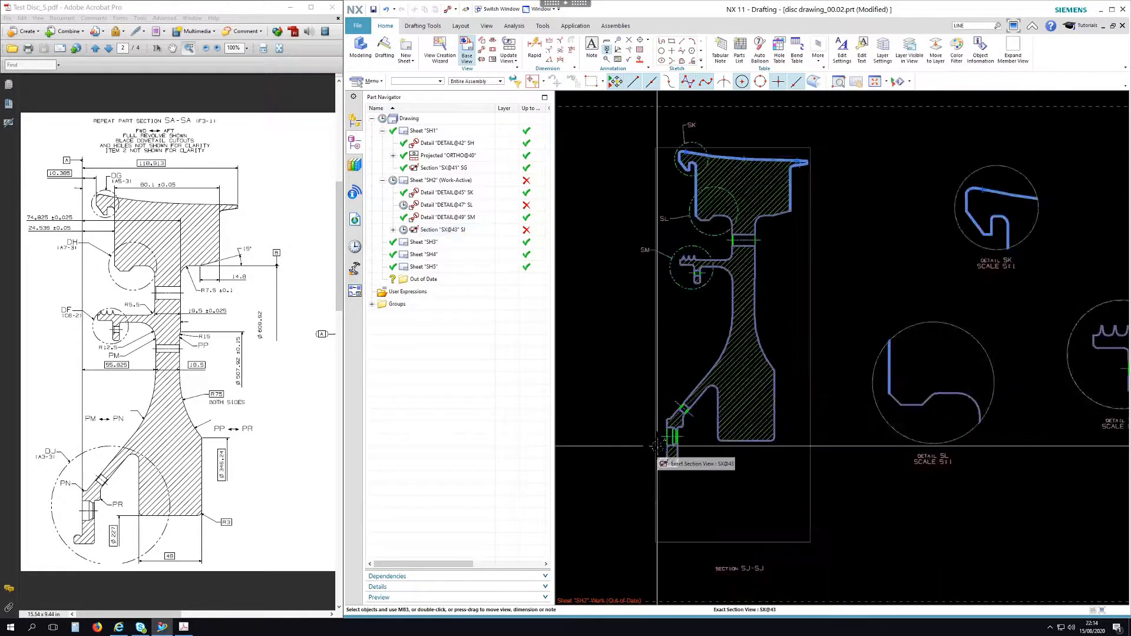
click(482, 51)
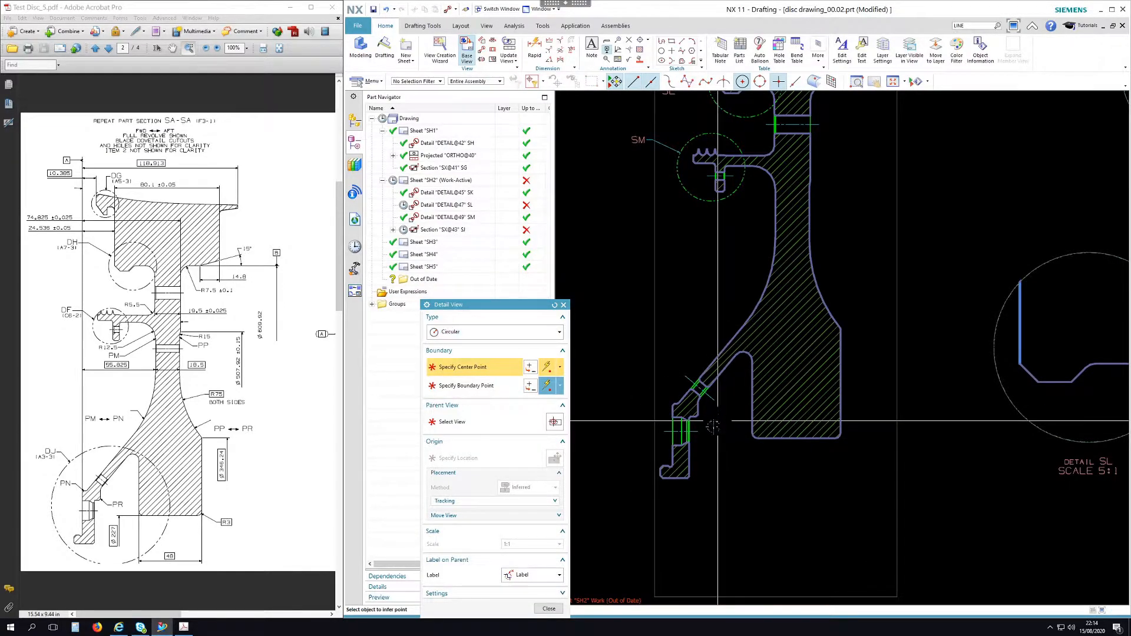
click(716, 422)
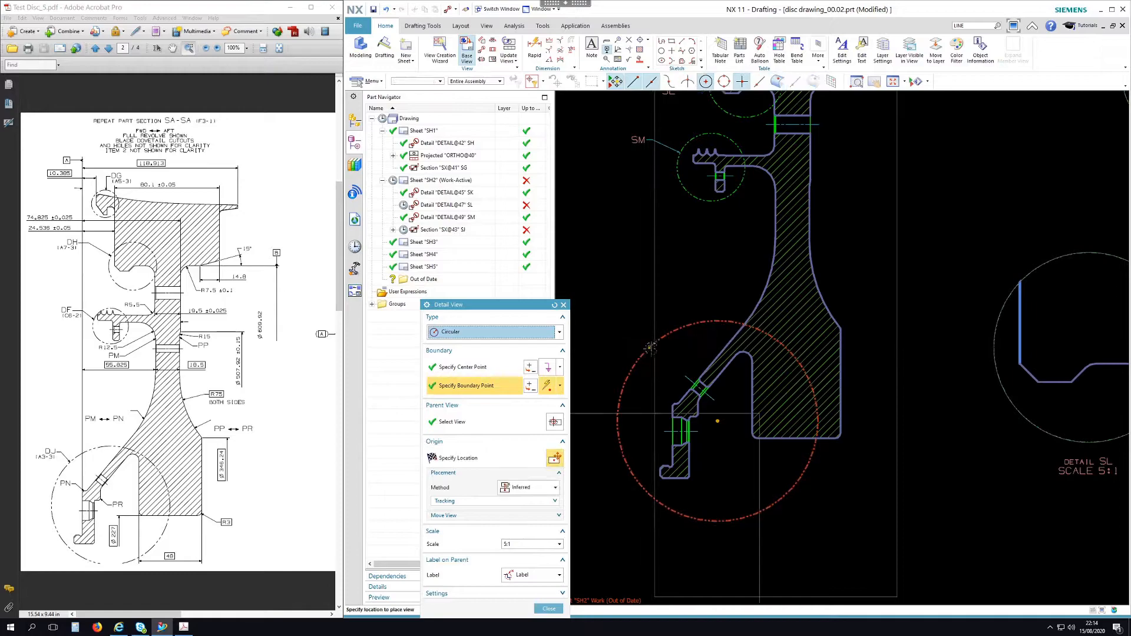
click(651, 347)
scroll(942, 318, down, 5)
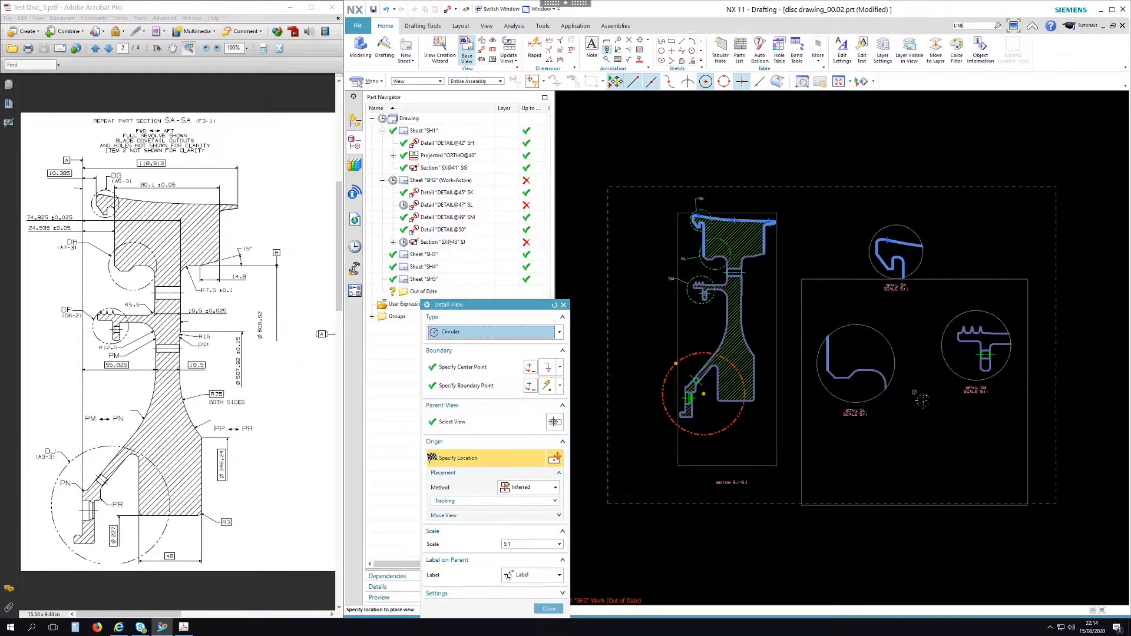
click(934, 427)
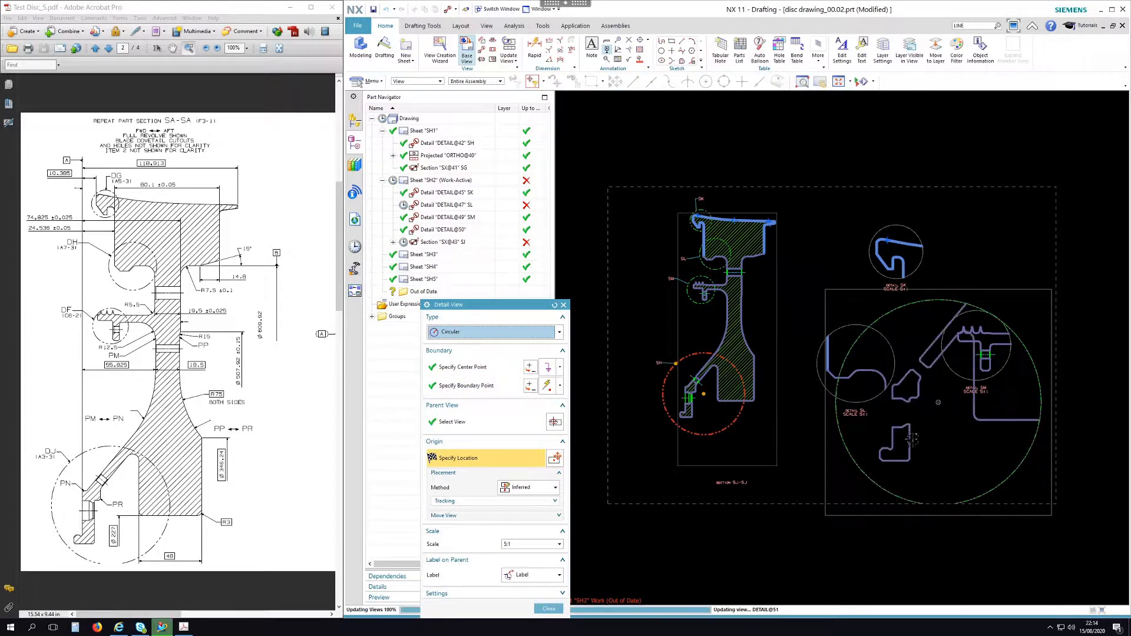
click(549, 609)
- Move the SN callout text to the upper forward side of its detail circle
scroll(662, 362, up, 6)
drag(652, 360, 664, 336)
scroll(720, 321, down, 5)
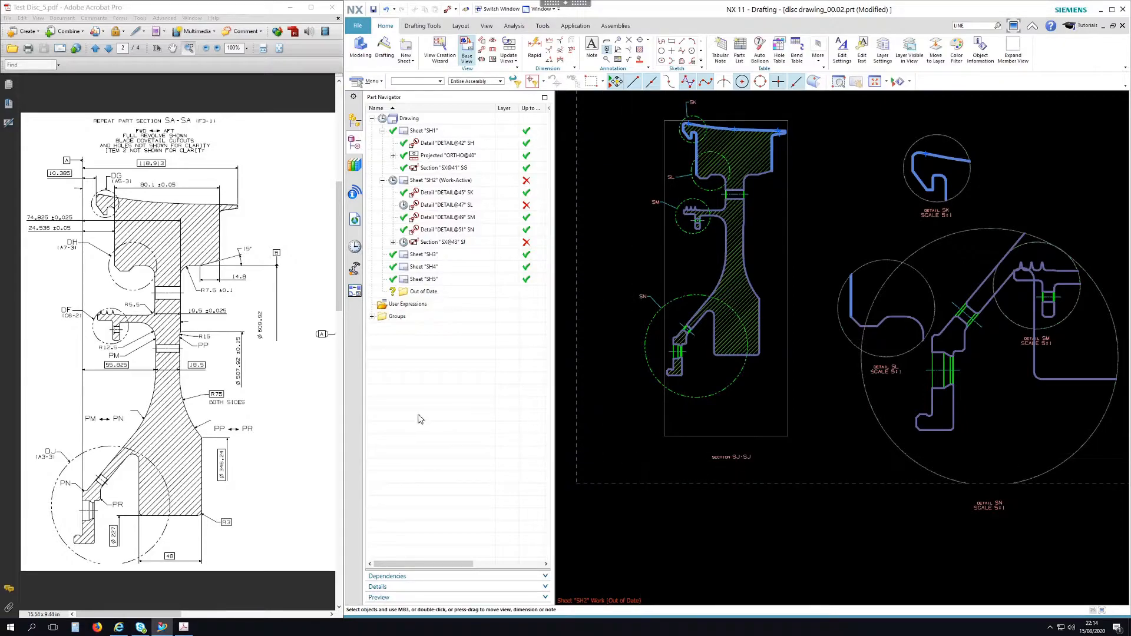
- Switch to Acrobat, widen the reference drawing's window and bring detail DF into view
scroll(762, 349, down, 3)
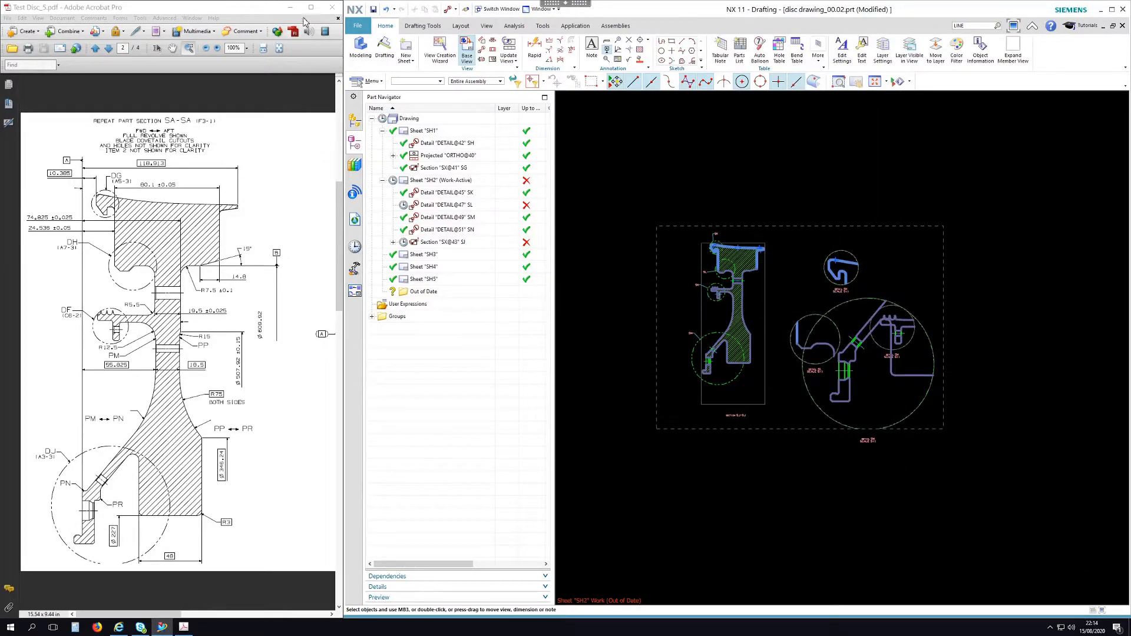
click(263, 12)
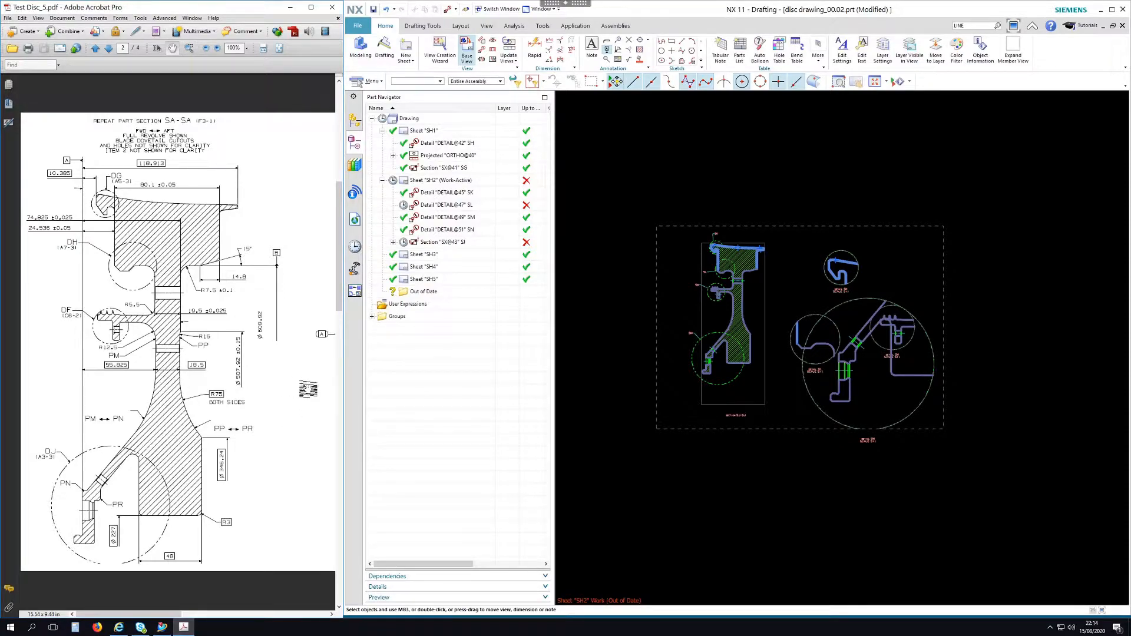
drag(345, 458, 488, 458)
mouse_move(303, 616)
mouse_down()
mouse_move(444, 608)
mouse_move(294, 605)
mouse_up()
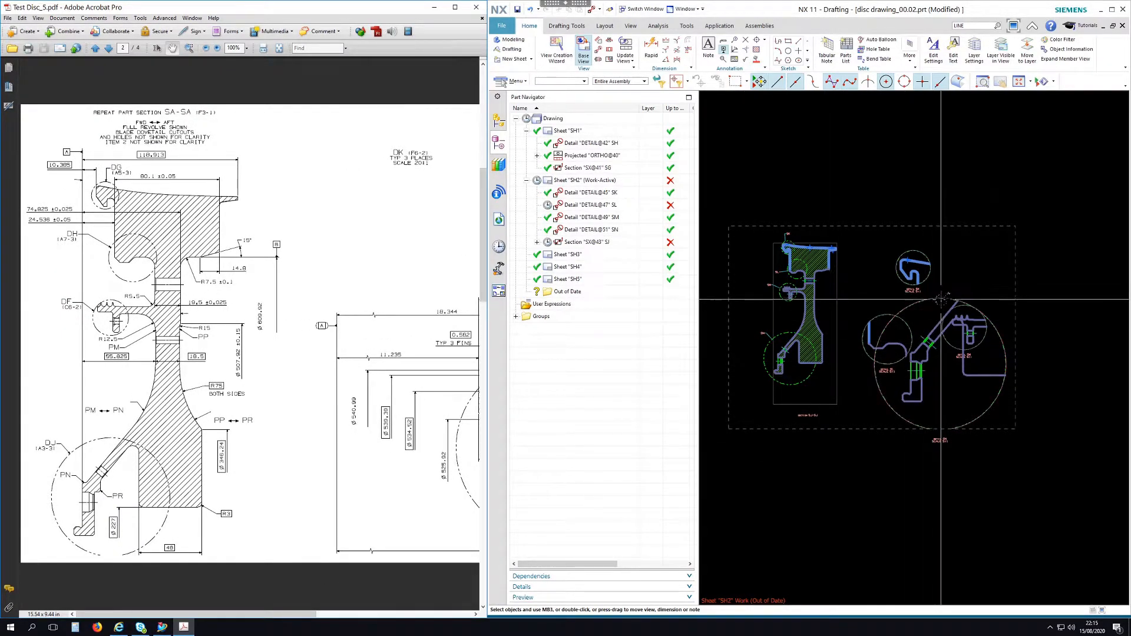
drag(299, 620, 417, 606)
- Transfer detail views SN, SL and SK to sheet SH3 and reposition detail SM in the lower aft area of sheet SH2
drag(958, 361, 965, 279)
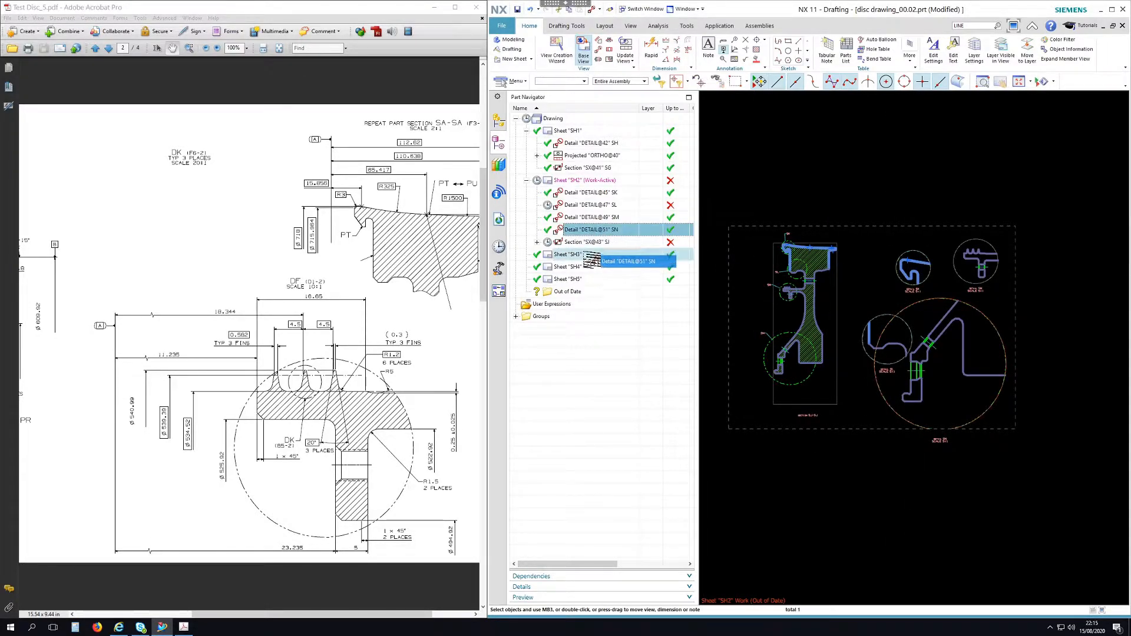
drag(589, 258, 575, 254)
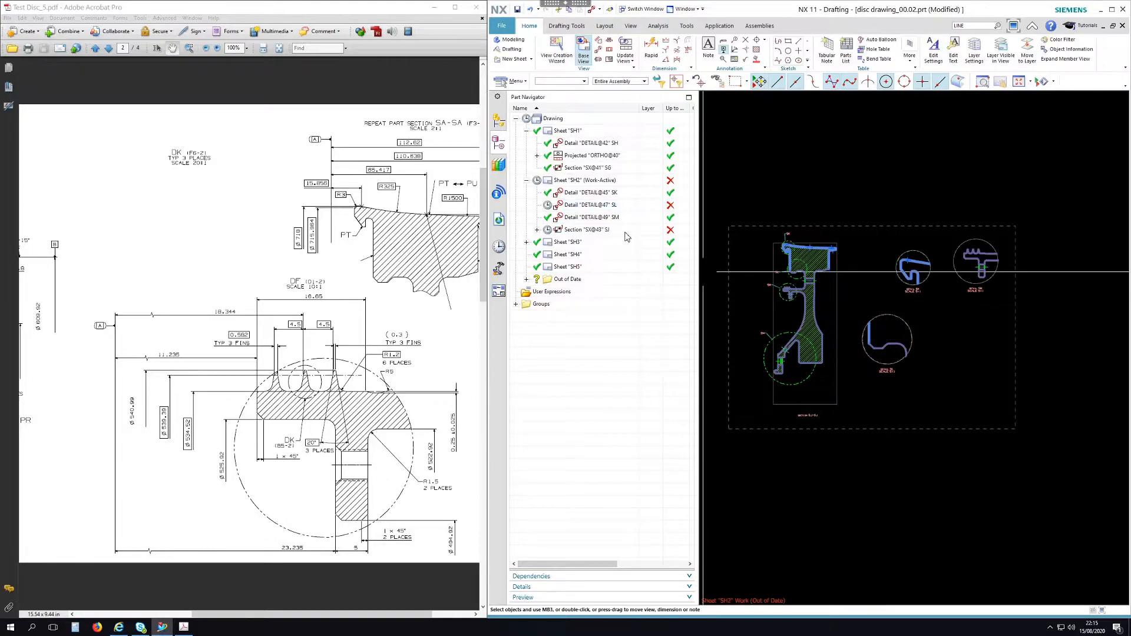
drag(587, 209, 590, 244)
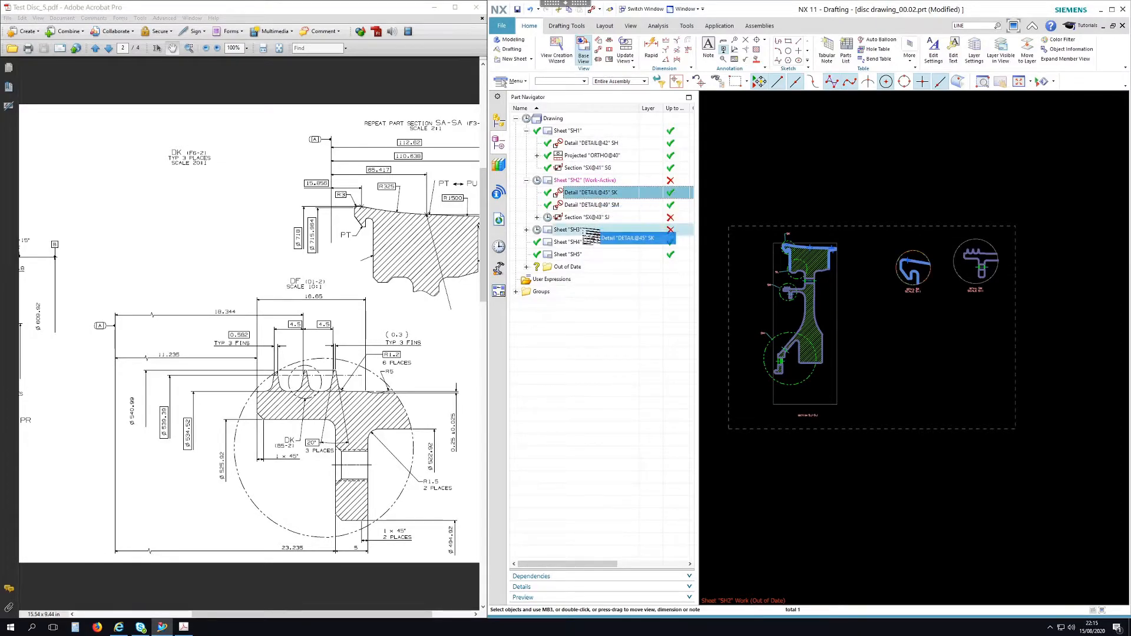
drag(589, 235, 589, 231)
drag(939, 306, 910, 387)
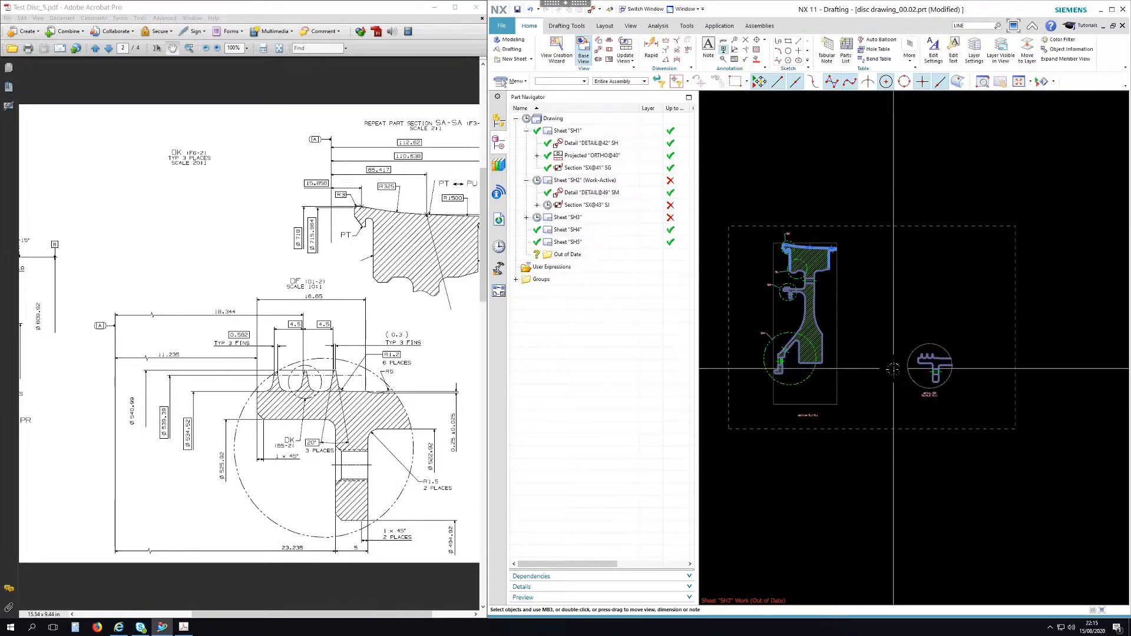
- Bring the reference's part section SA-SA back into view in Acrobat and compare it with section SJ on sheet SH2
click(280, 19)
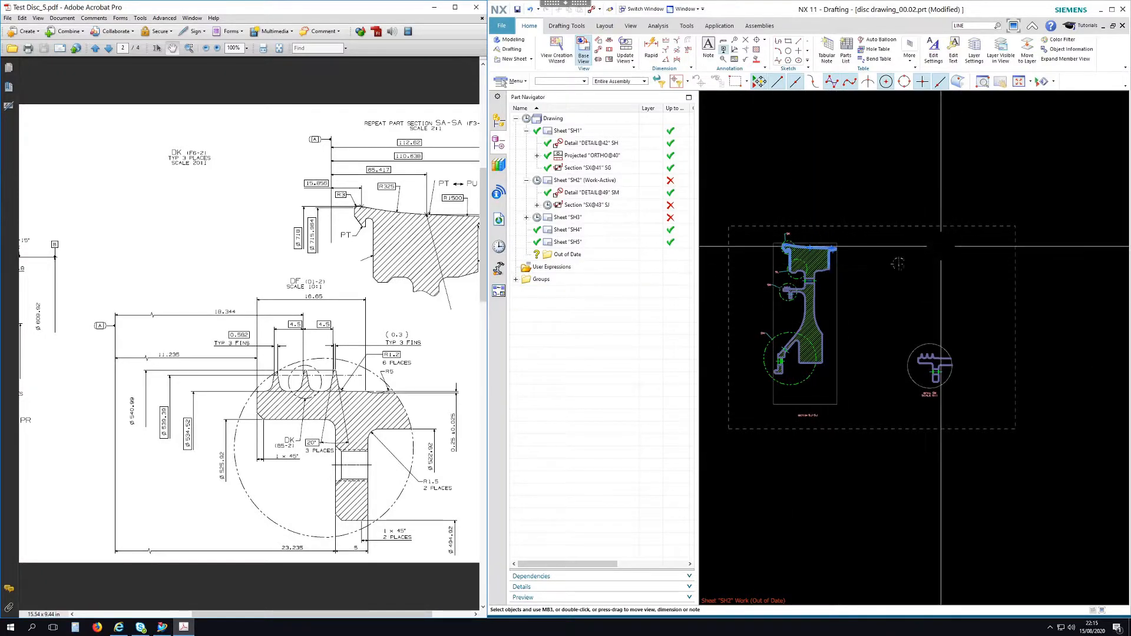
drag(420, 616, 282, 614)
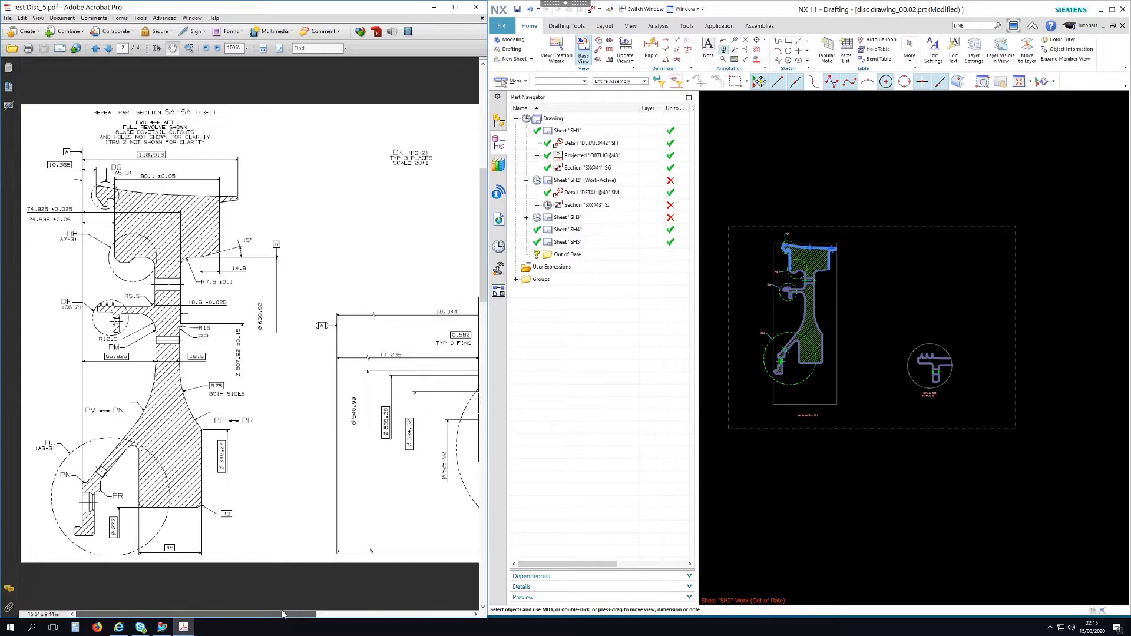
scroll(814, 250, up, 6)
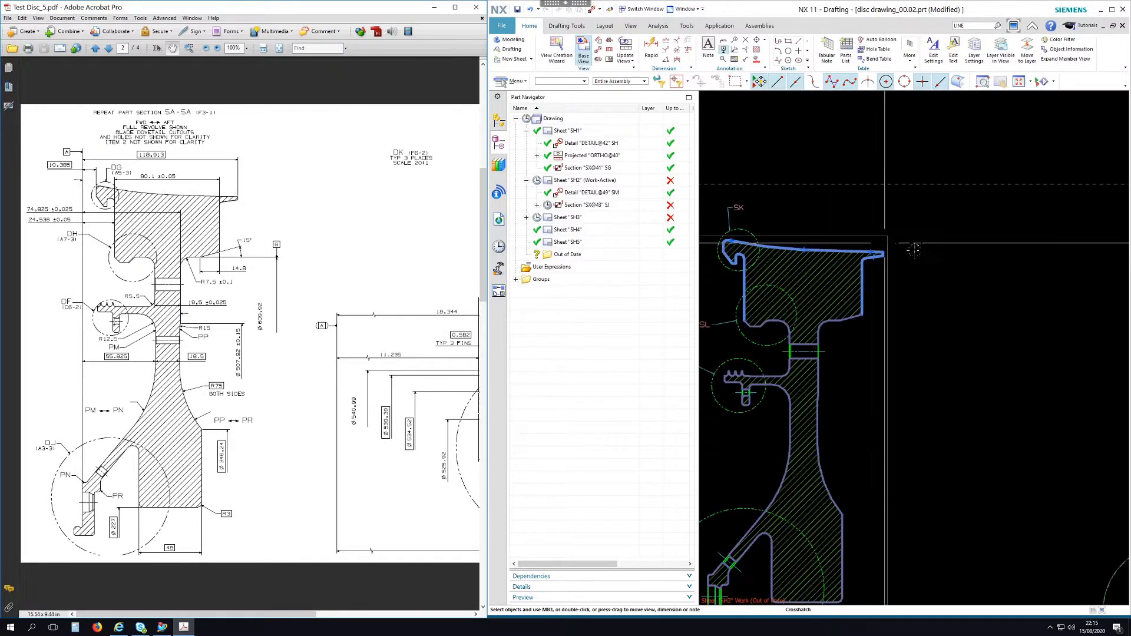
scroll(946, 270, down, 3)
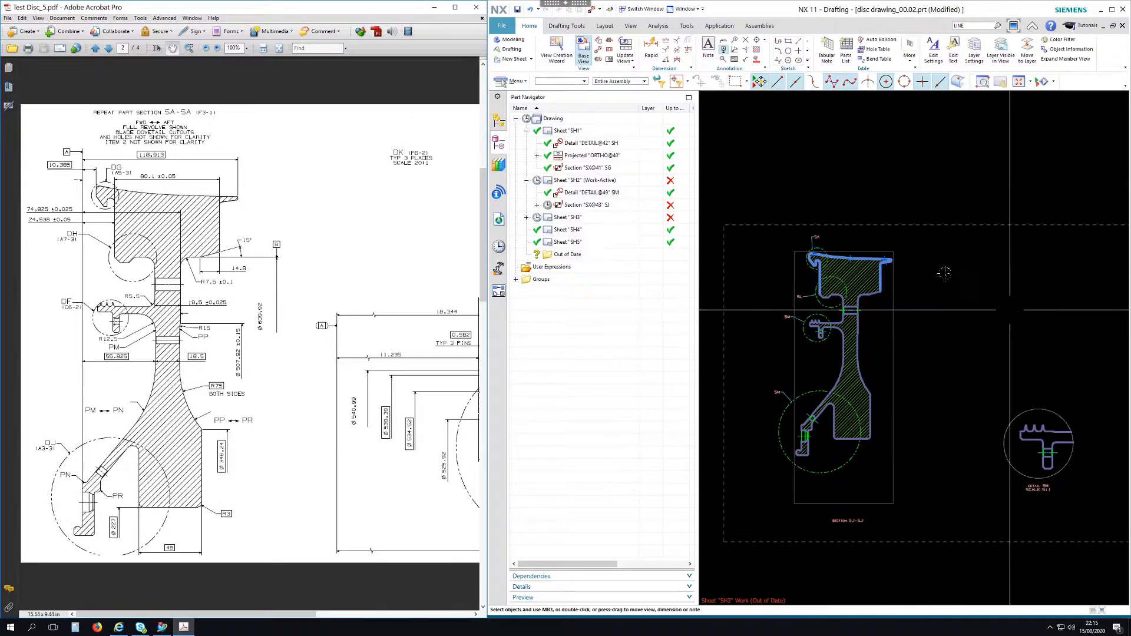
- Create a rectangle-by-corners detail view of section SJ's upper rim at 5:1 and place it above detail SM
scroll(853, 259, up, 3)
scroll(853, 259, up, 1)
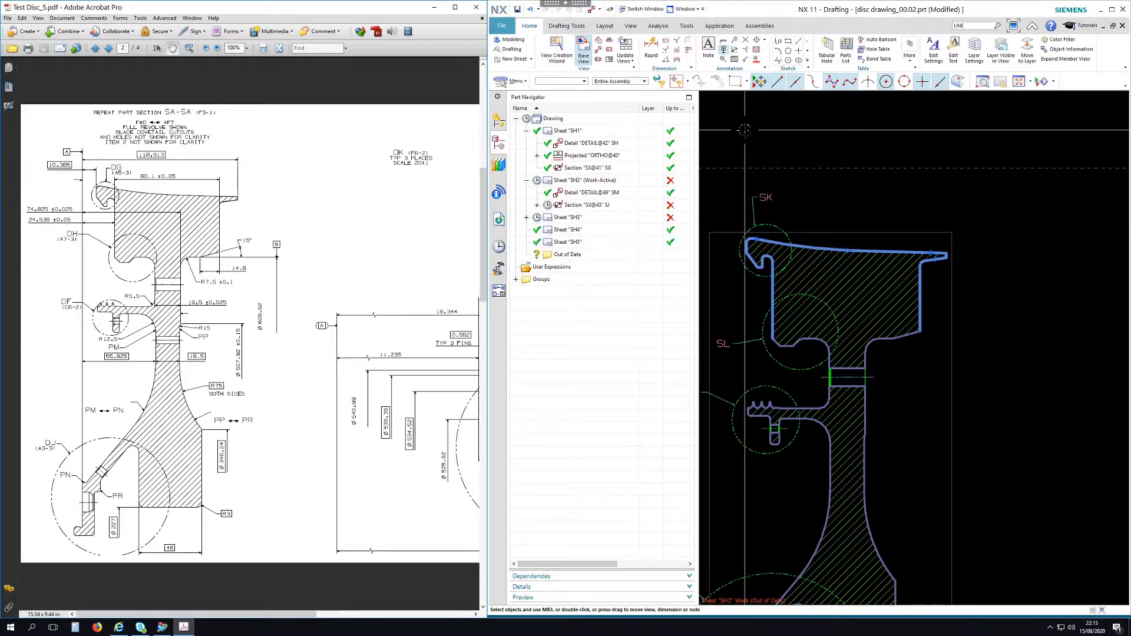
scroll(815, 274, down, 4)
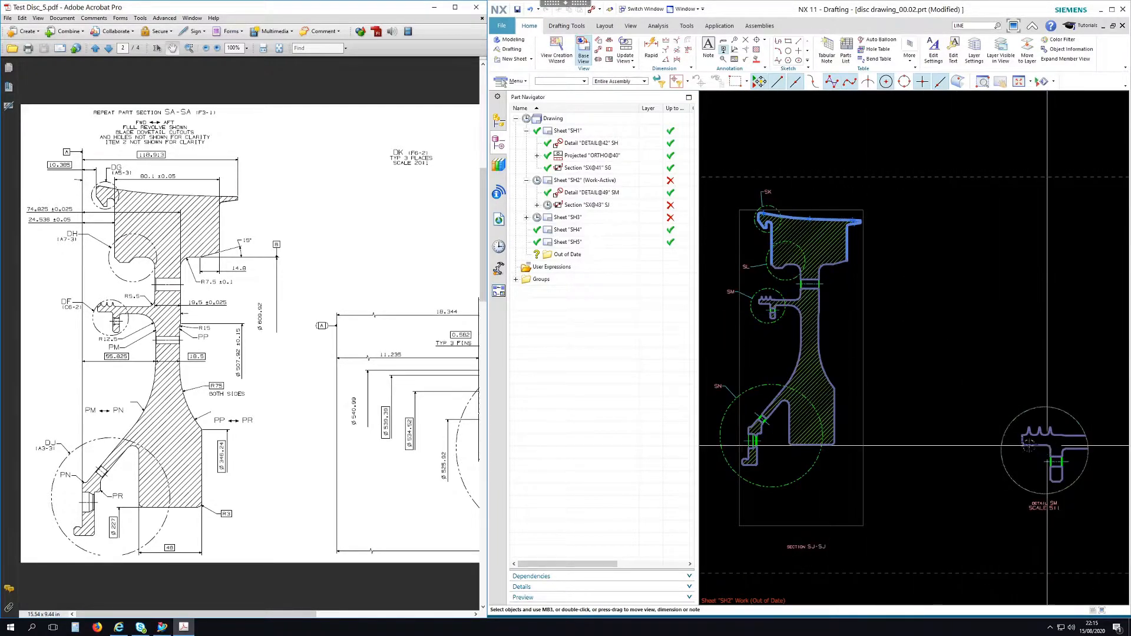
scroll(797, 254, up, 4)
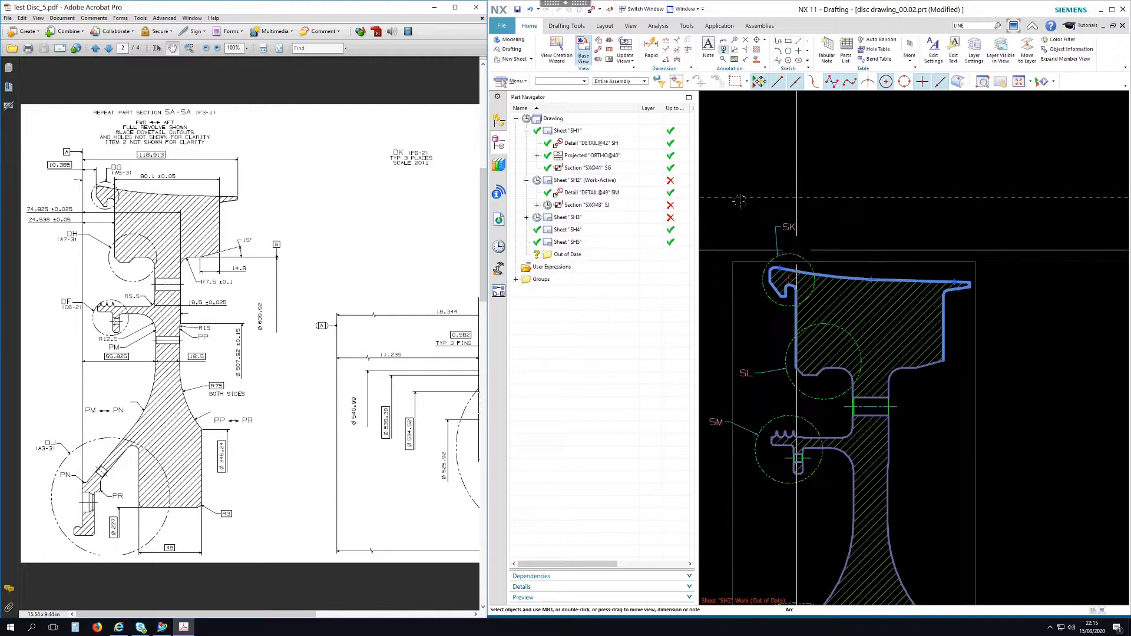
click(598, 52)
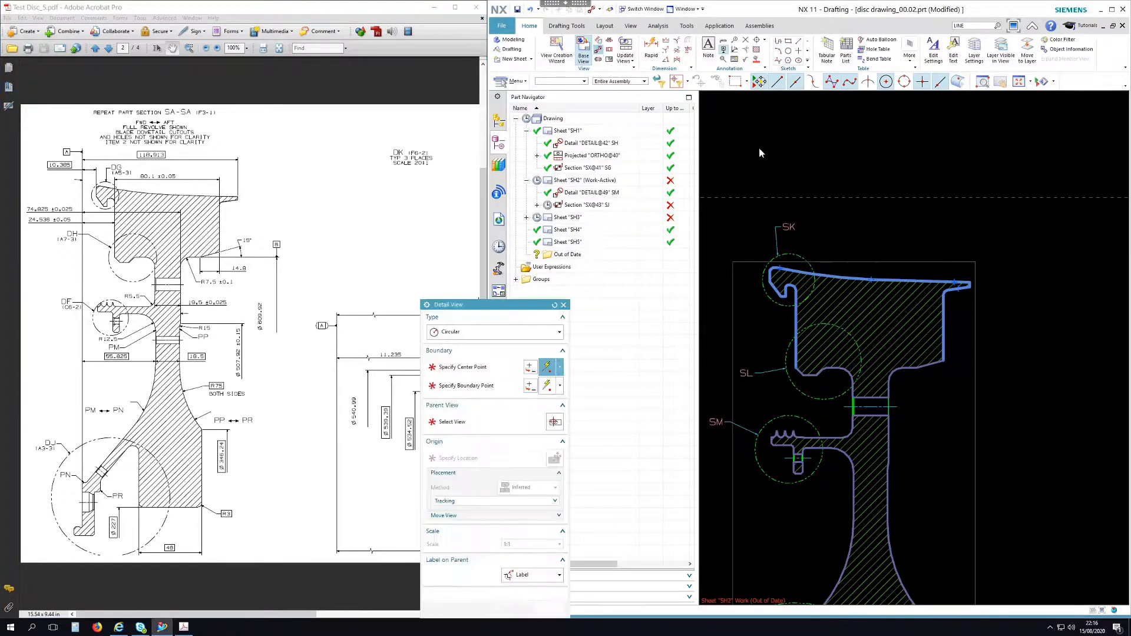
click(501, 332)
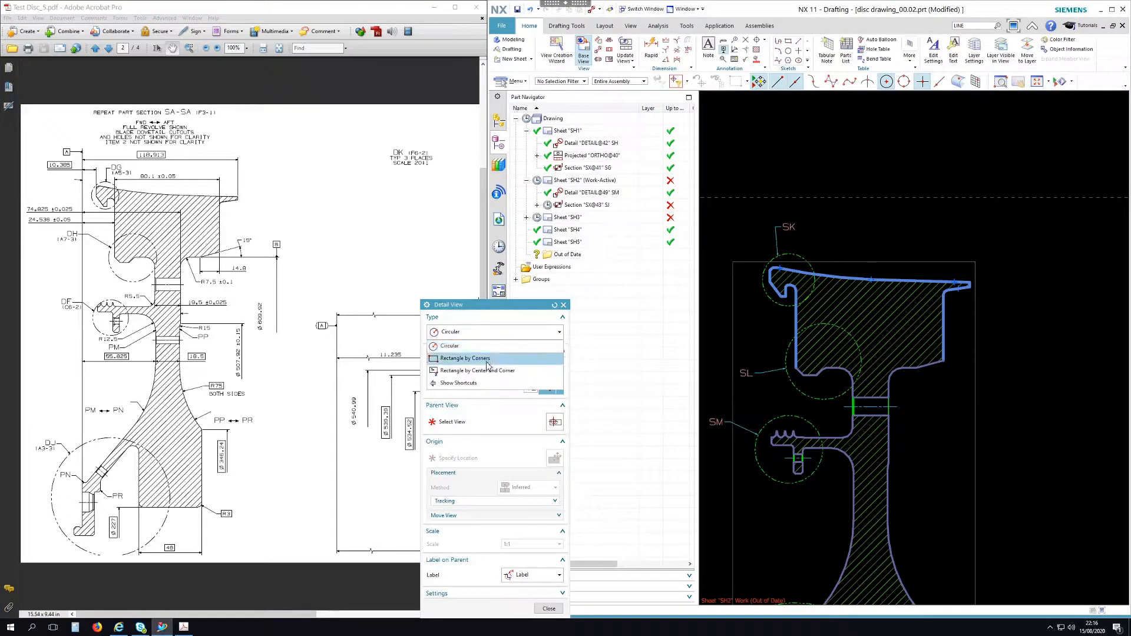
click(489, 359)
click(753, 256)
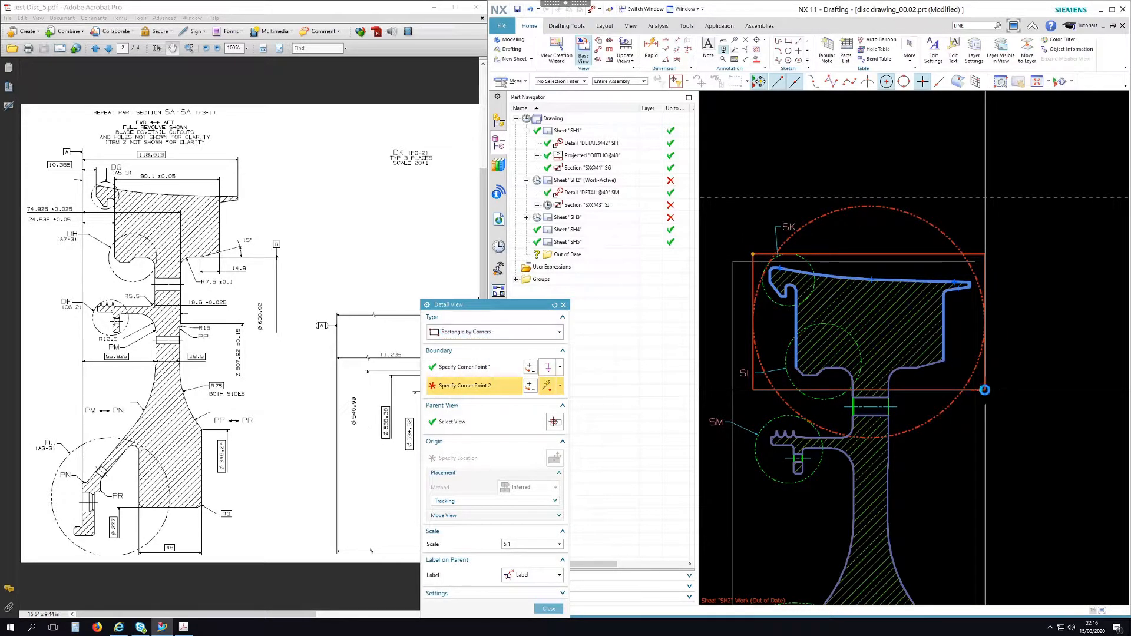
click(985, 390)
scroll(934, 387, down, 5)
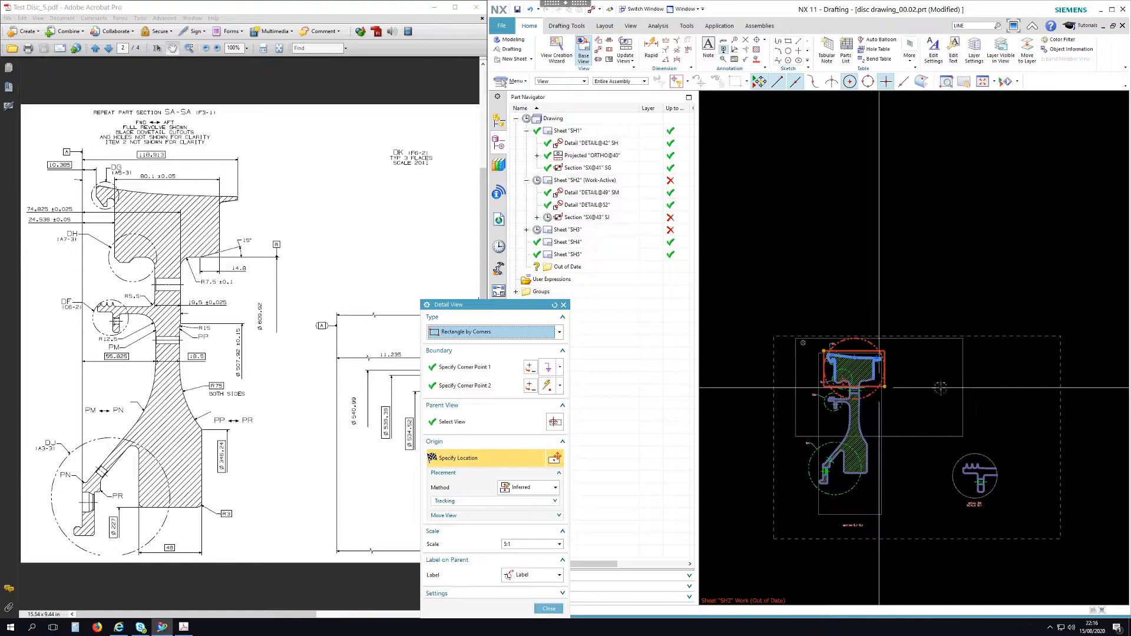
click(984, 390)
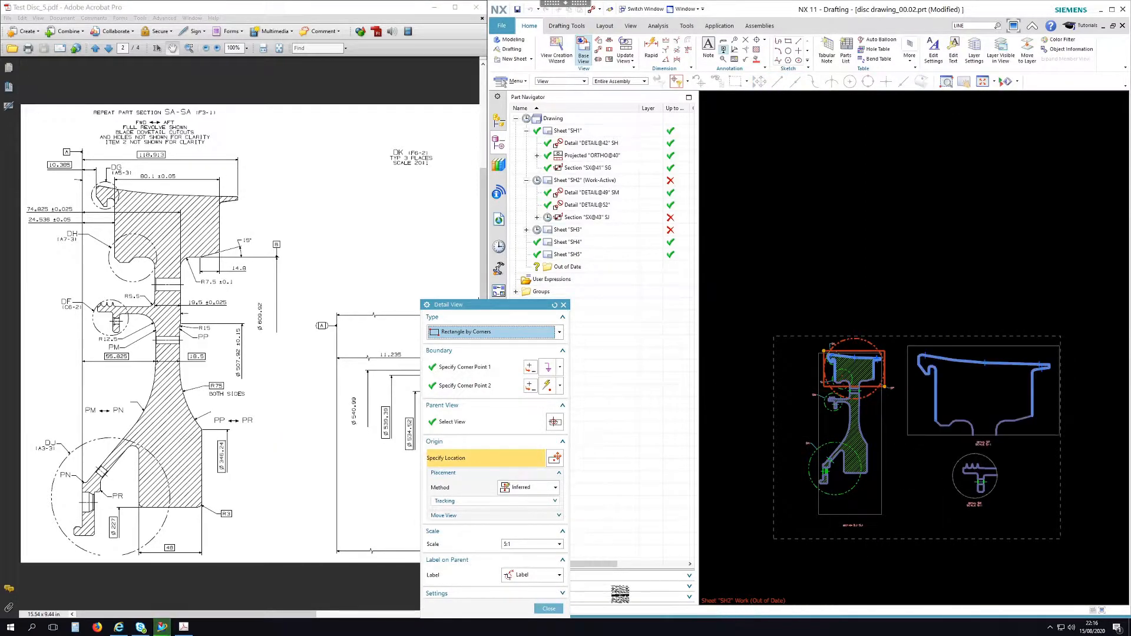
click(550, 609)
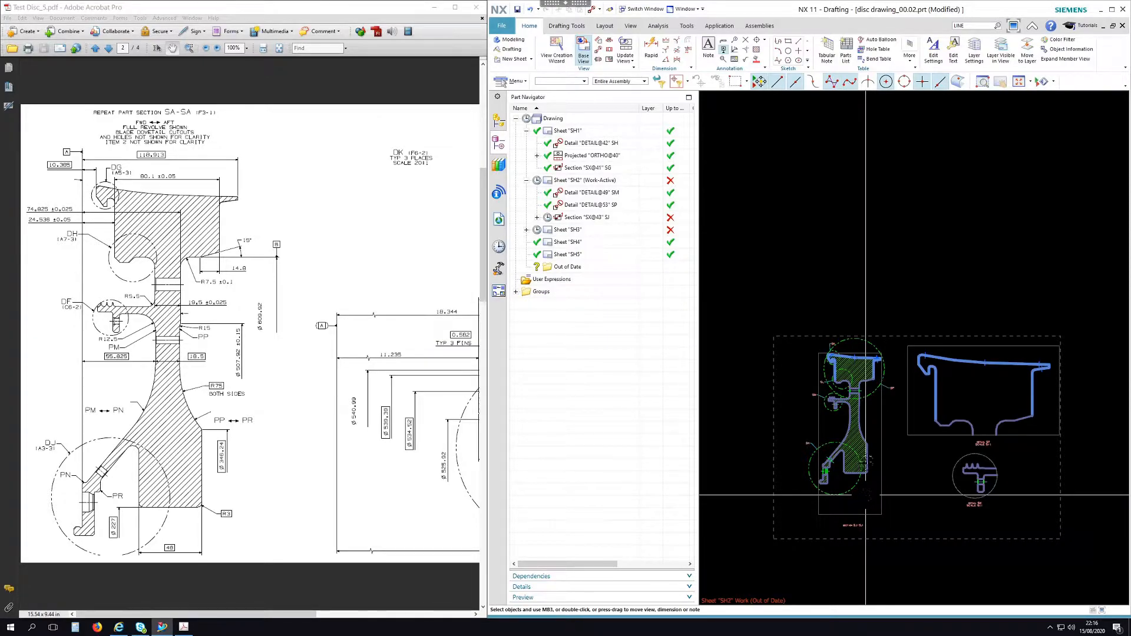
- Set the scale of detail view SP to 2:1
scroll(928, 411, up, 3)
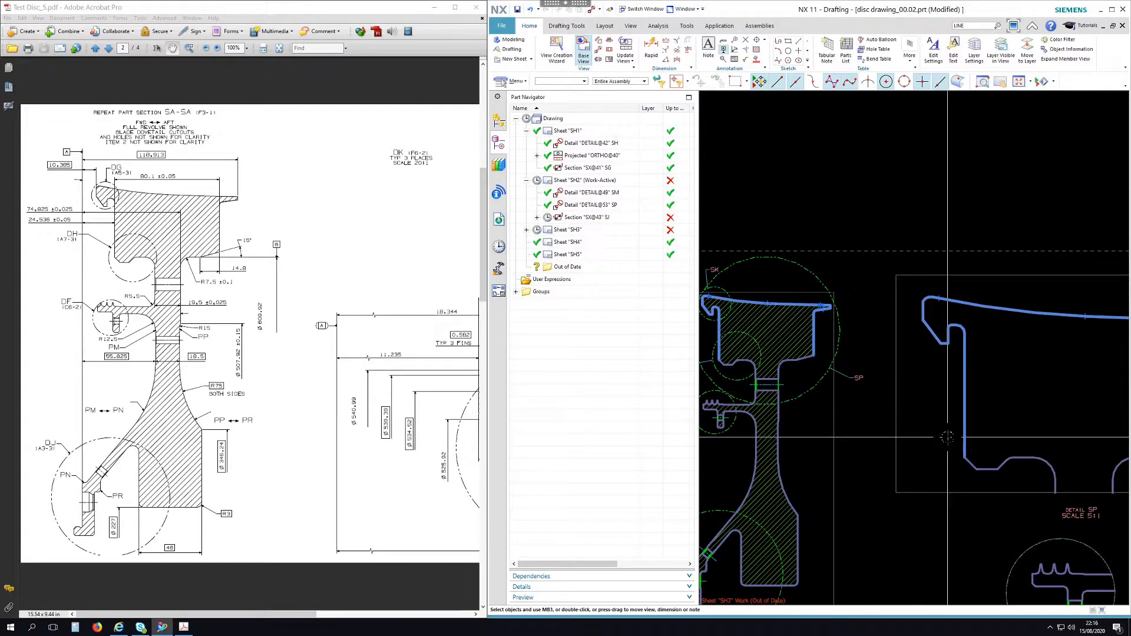
scroll(945, 430, down, 5)
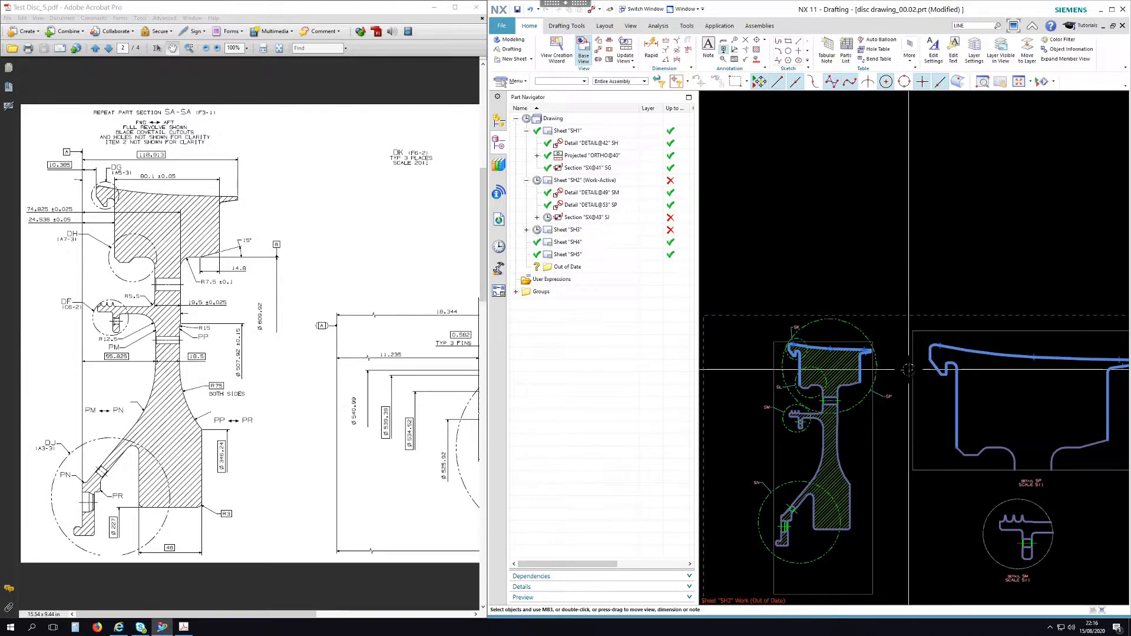
scroll(858, 377, up, 3)
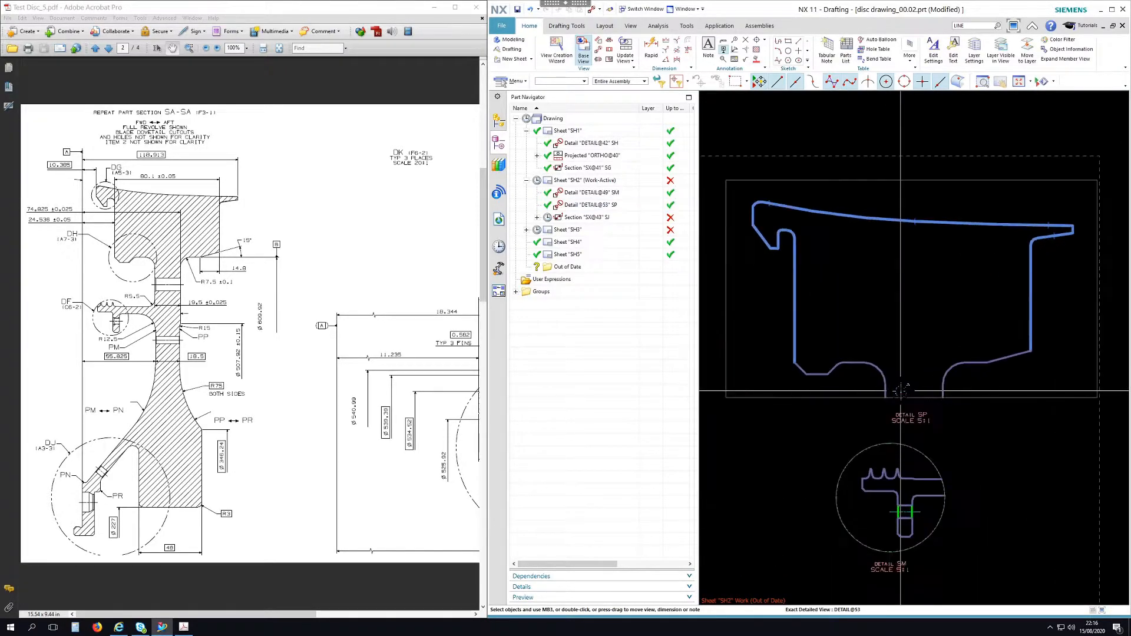
click(974, 398)
double_click(975, 398)
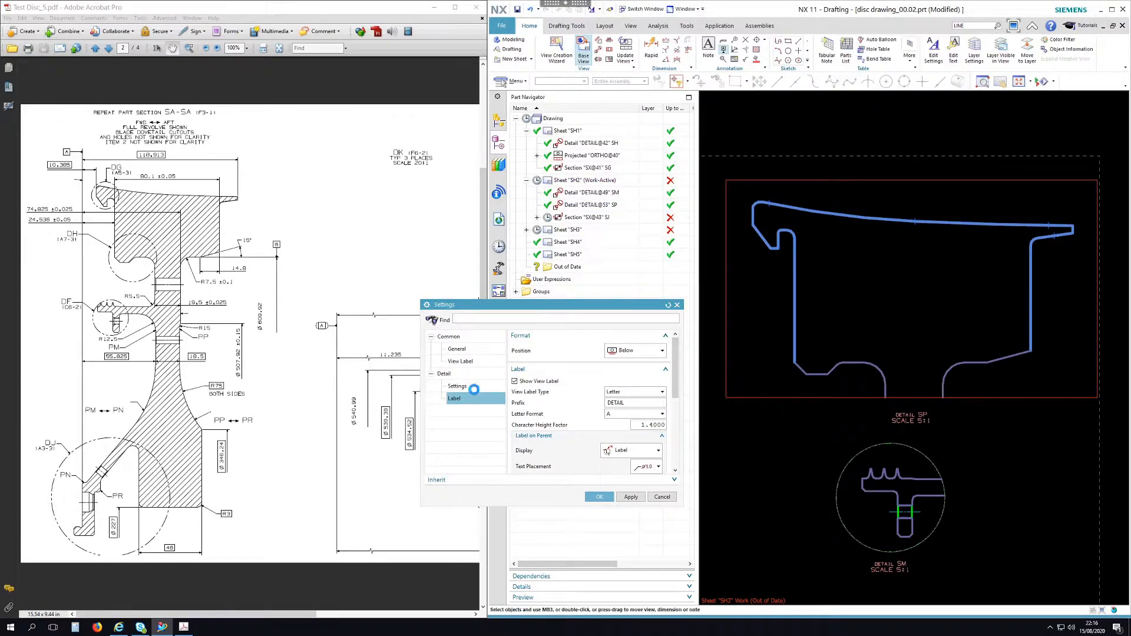
click(475, 389)
click(475, 349)
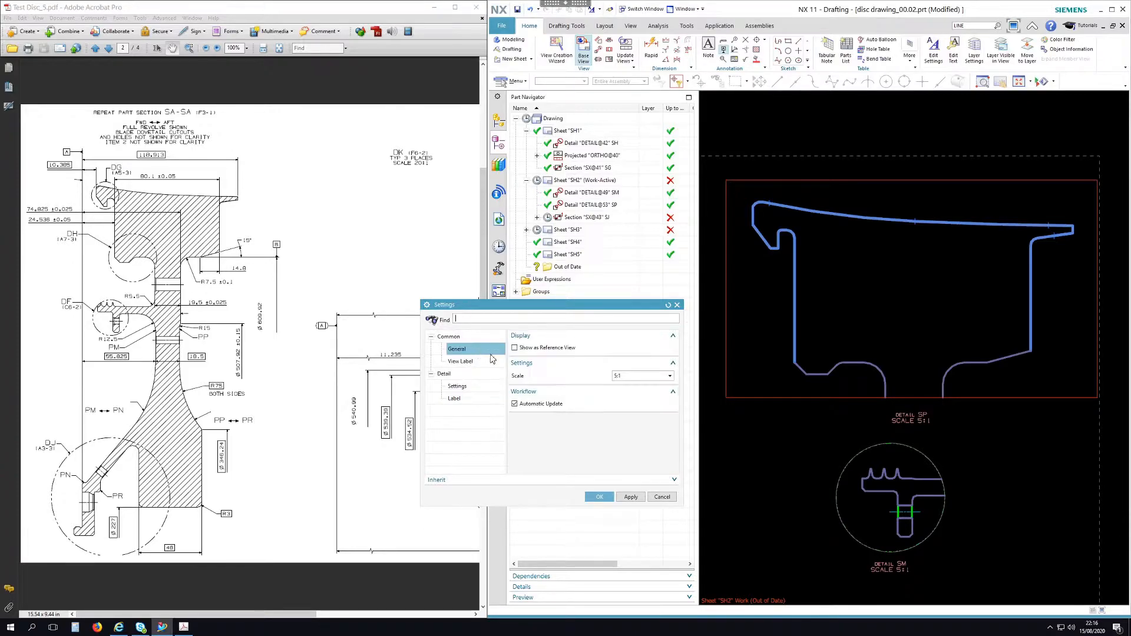
click(631, 401)
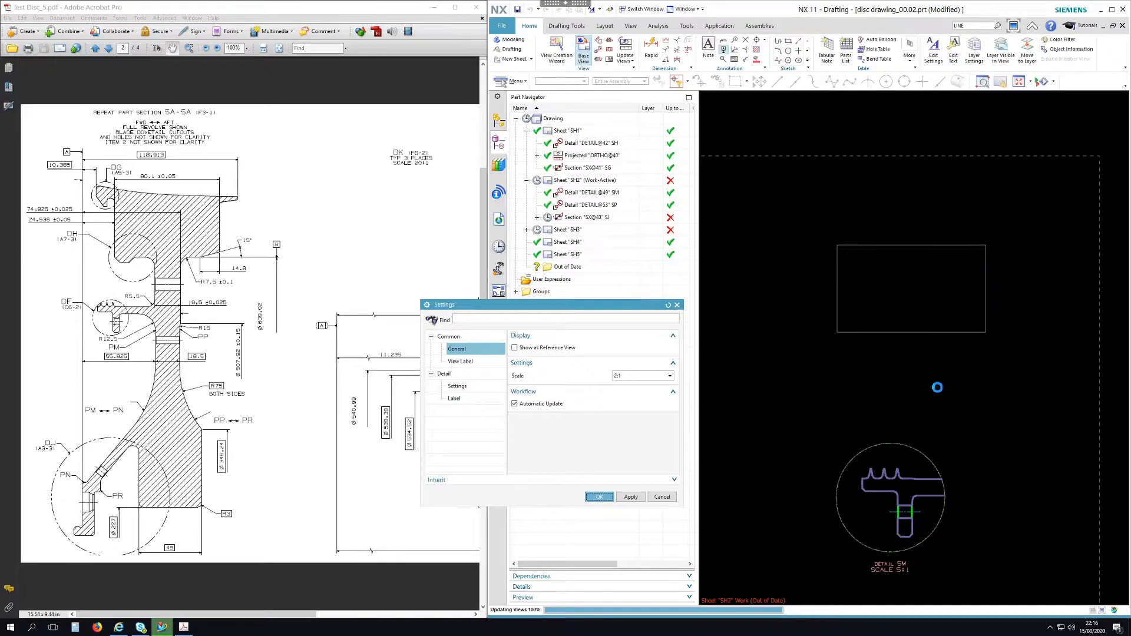
- Narrow the drawing tree to enlarge the drawing area beside the reference PDF
click(436, 22)
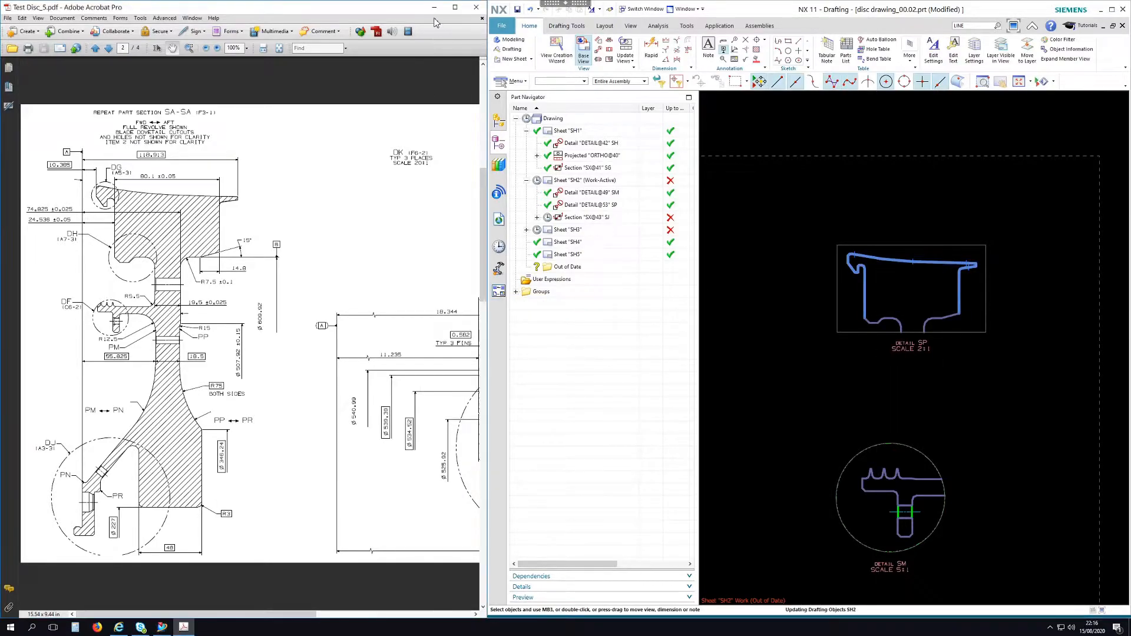
mouse_move(310, 617)
mouse_down()
mouse_move(465, 609)
mouse_move(274, 595)
mouse_up()
drag(697, 350, 623, 351)
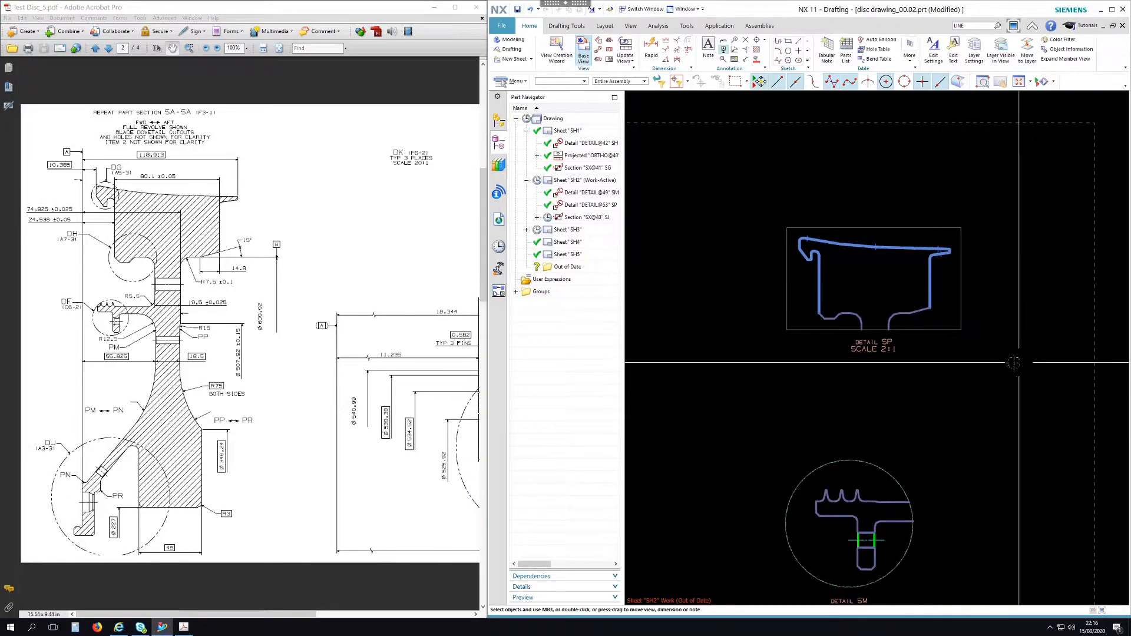
- Remove detail SP's circle and callout from section SJ by setting its view boundary to show no label on parent
scroll(1016, 362, down, 3)
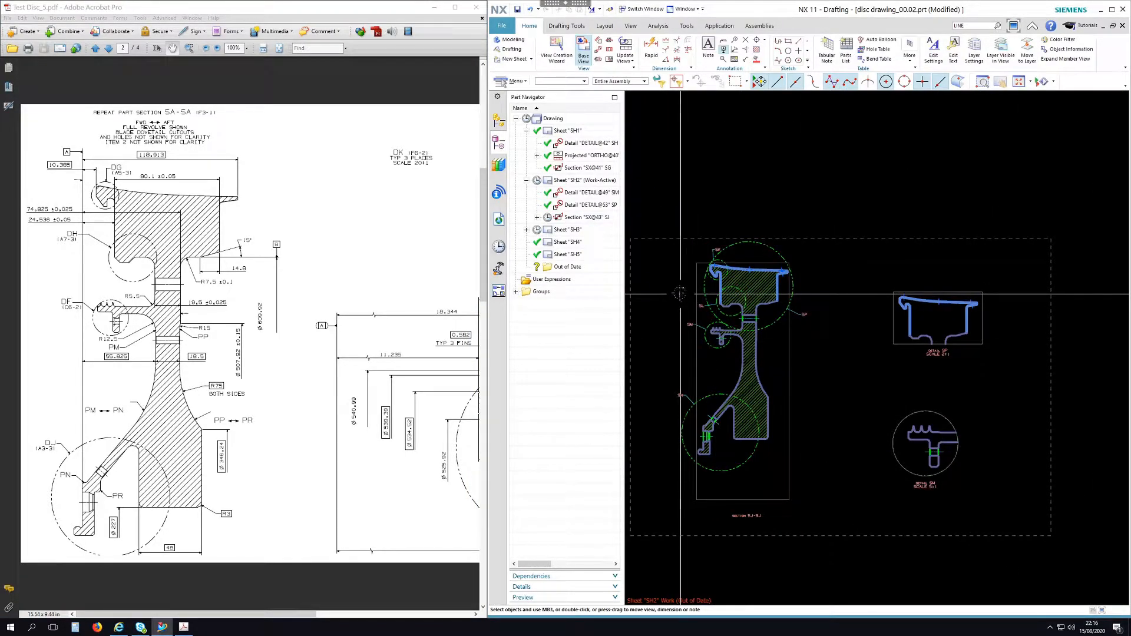
scroll(681, 294, up, 3)
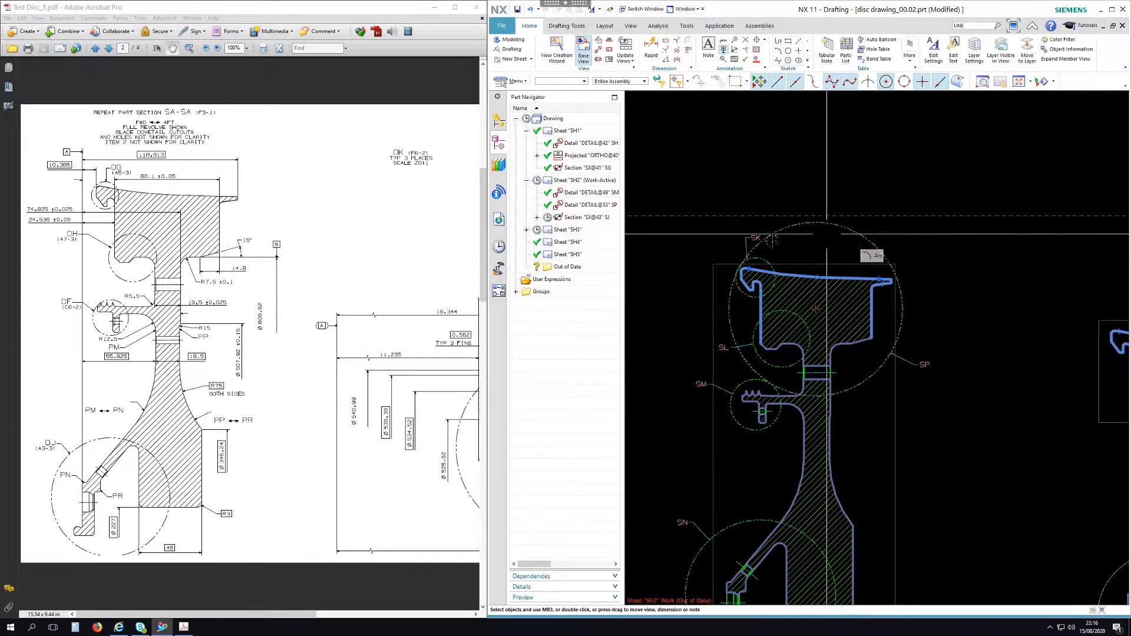
scroll(790, 399, down, 2)
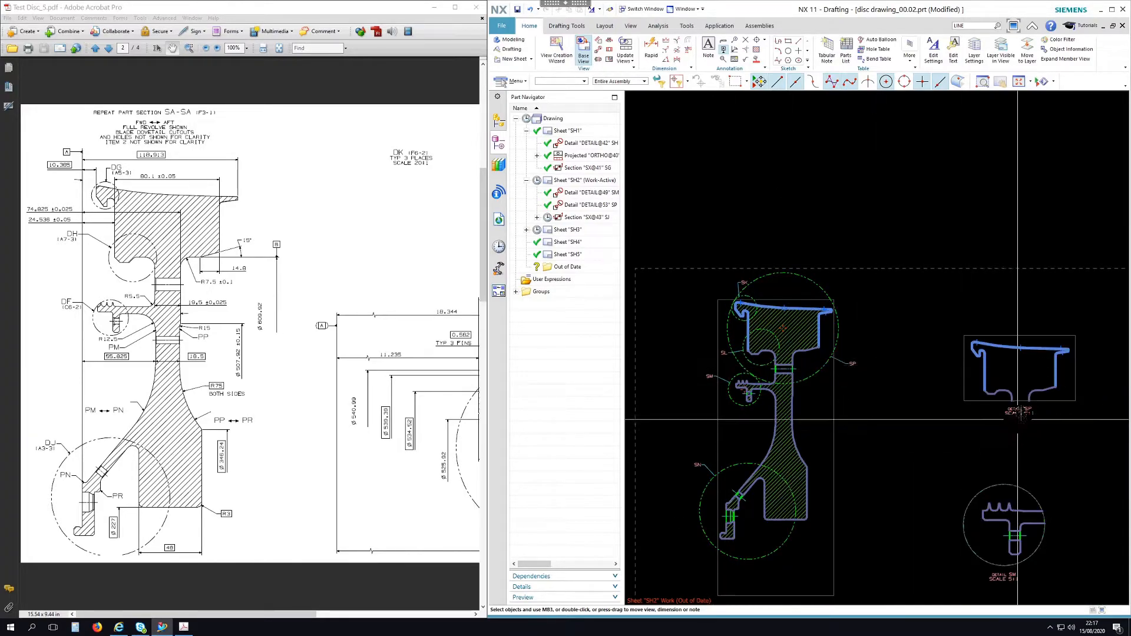
right_click(967, 374)
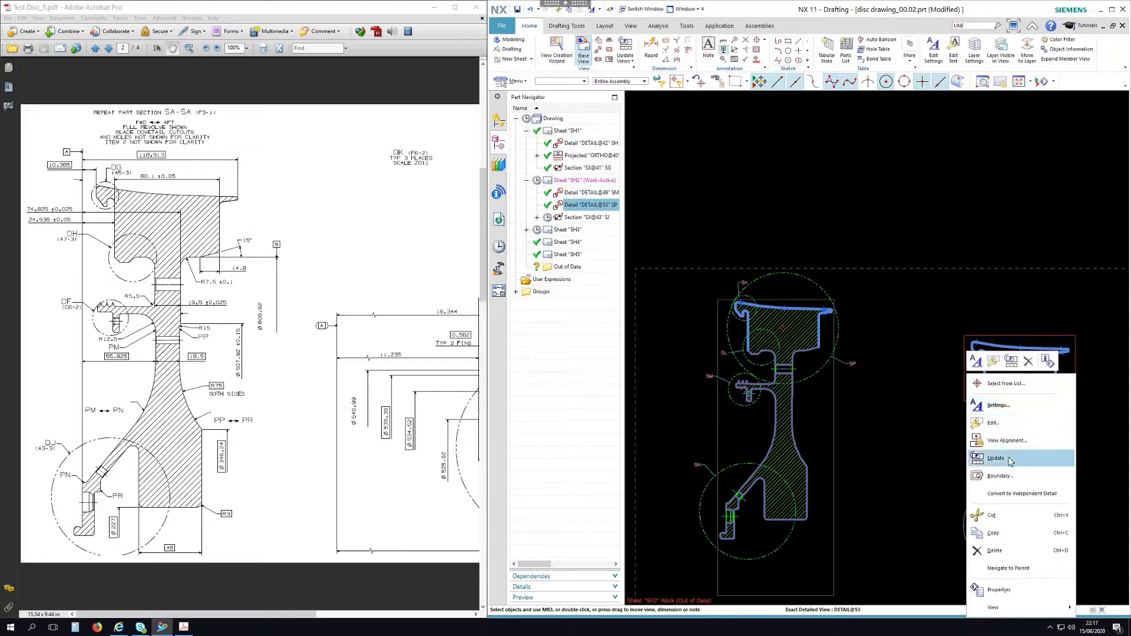
click(1012, 477)
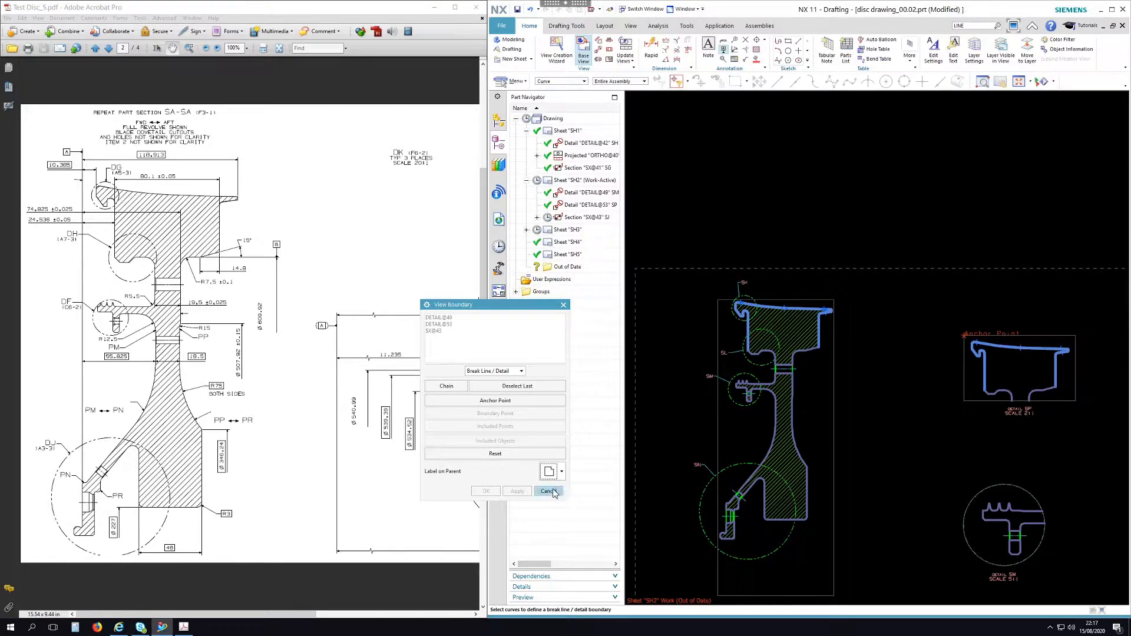
click(549, 491)
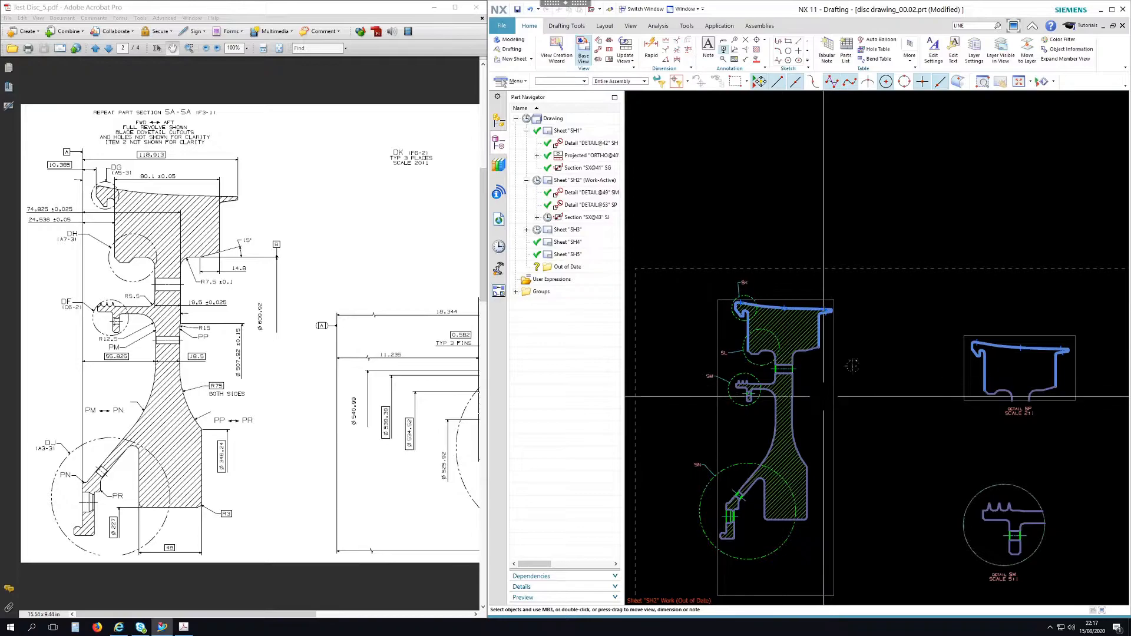
- Move detail view SP slightly up and aft on sheet SH2
shift+middle_drag(979, 448, 921, 431)
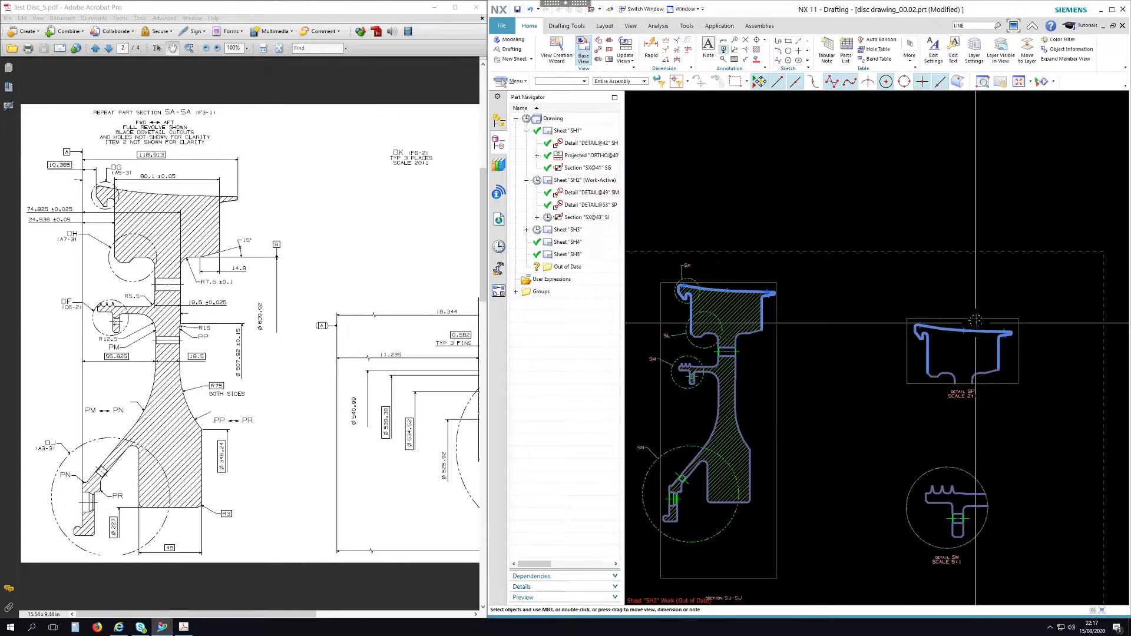
drag(976, 320, 990, 300)
mouse_move(834, 336)
shift+middle_down()
mouse_move(888, 326)
mouse_move(897, 306)
shift+middle_up()
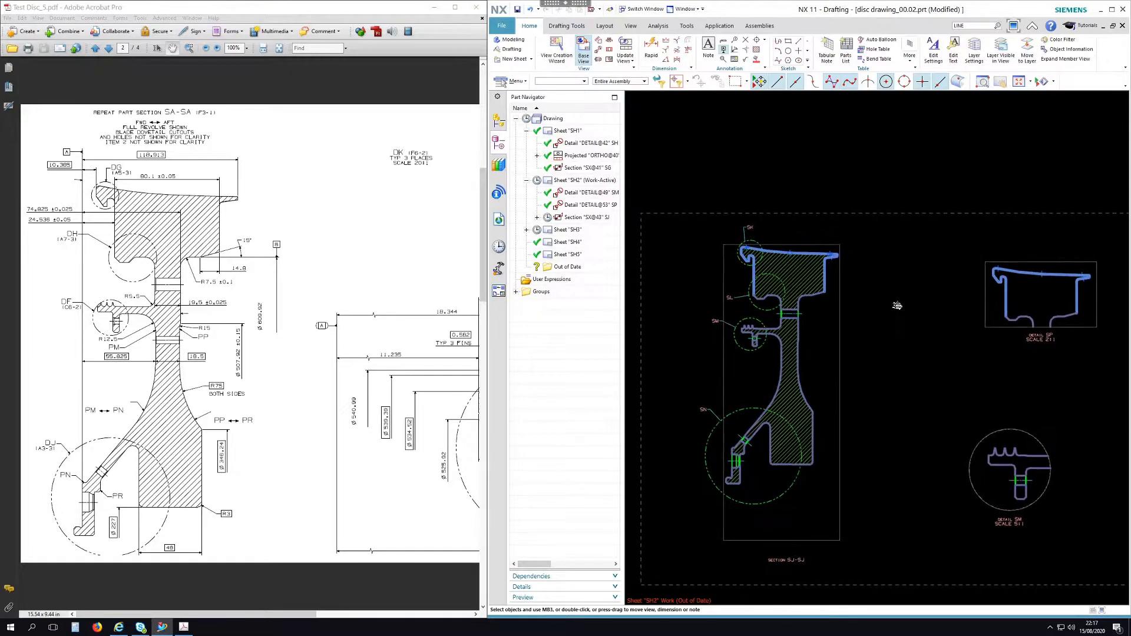
- Dimension the upper rim's width between its forward and aft faces in section SJ, using Rapid Dimension with the Inferred method
scroll(761, 248, up, 5)
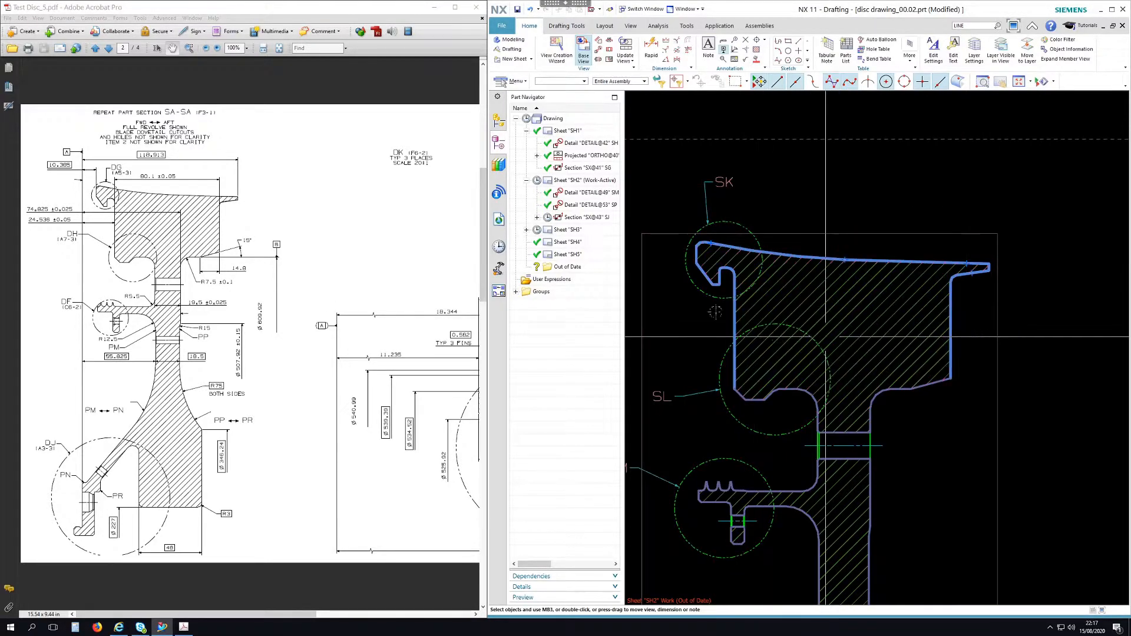
click(651, 49)
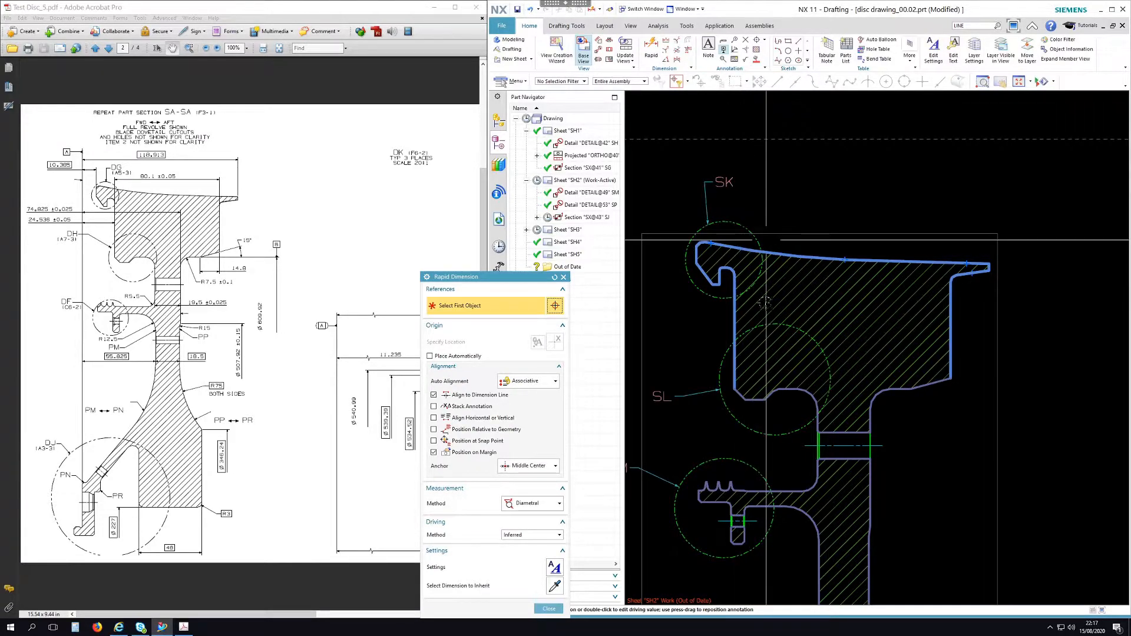
scroll(726, 313, up, 2)
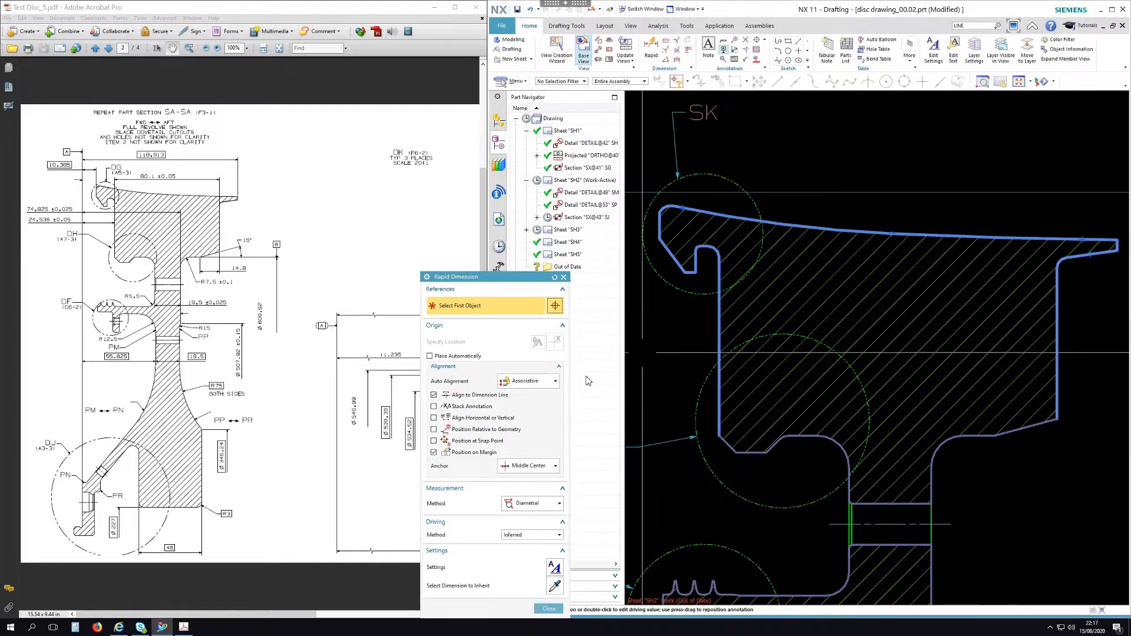
click(537, 504)
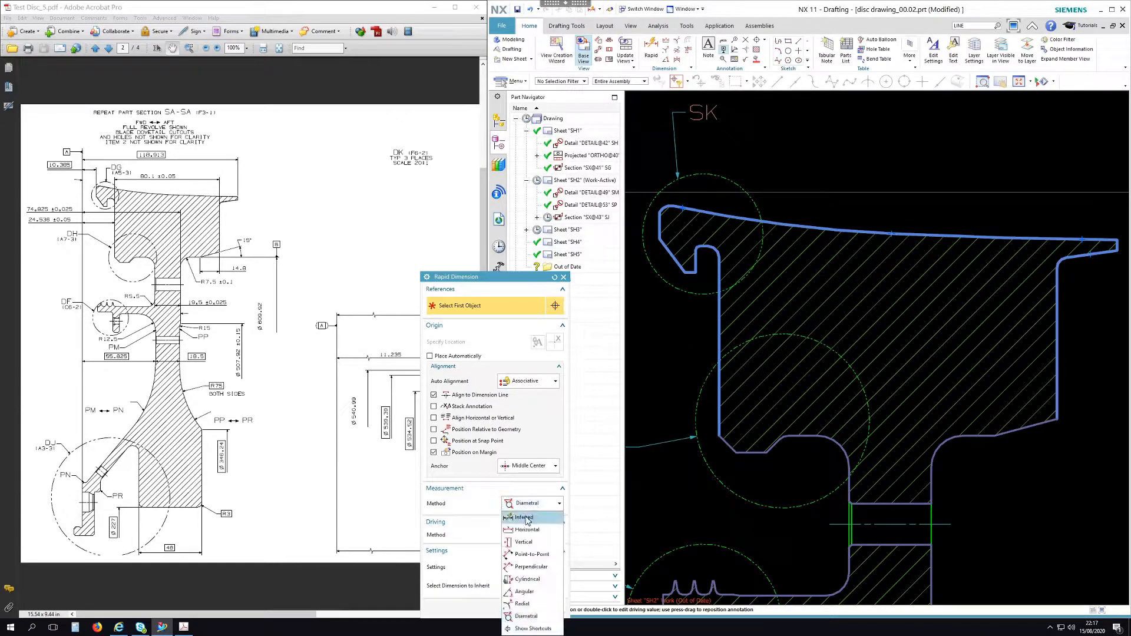
click(525, 518)
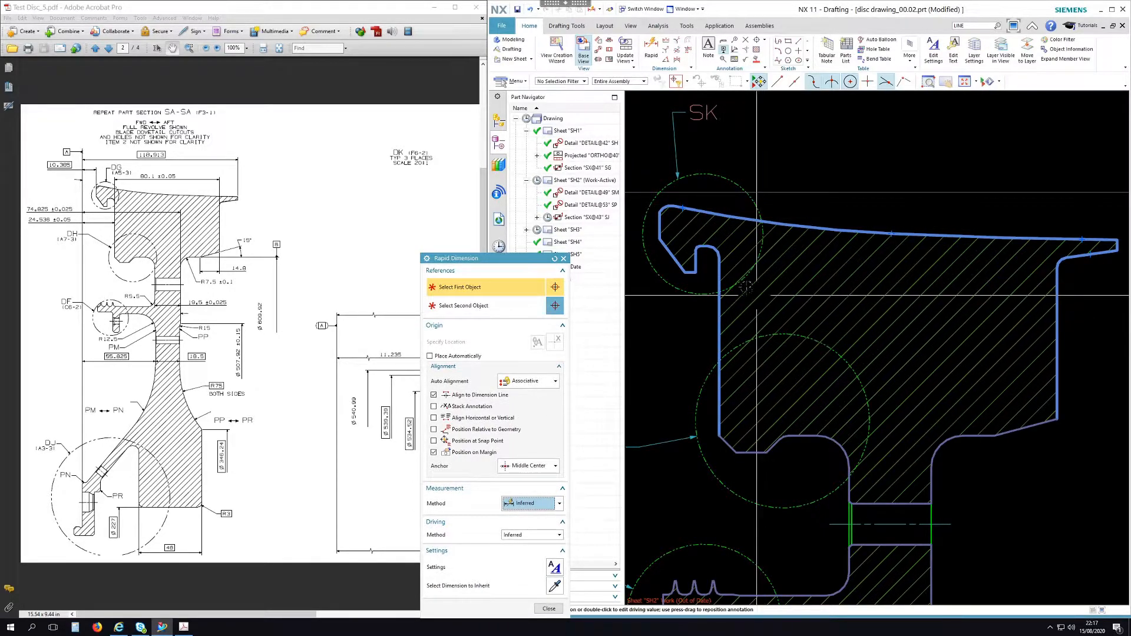
click(719, 260)
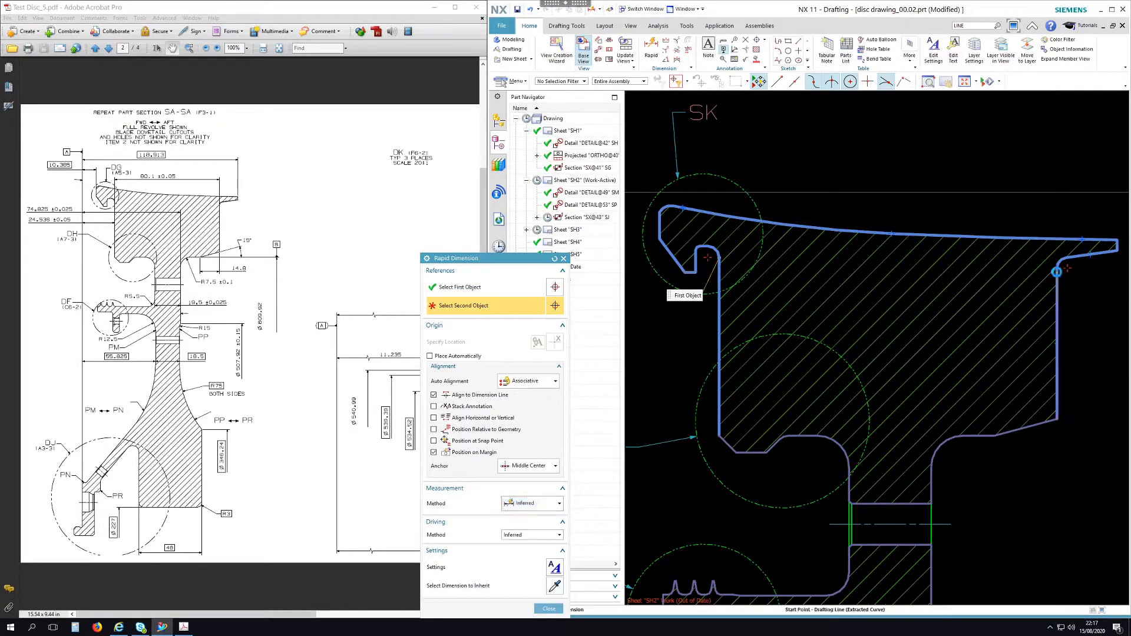
click(1058, 272)
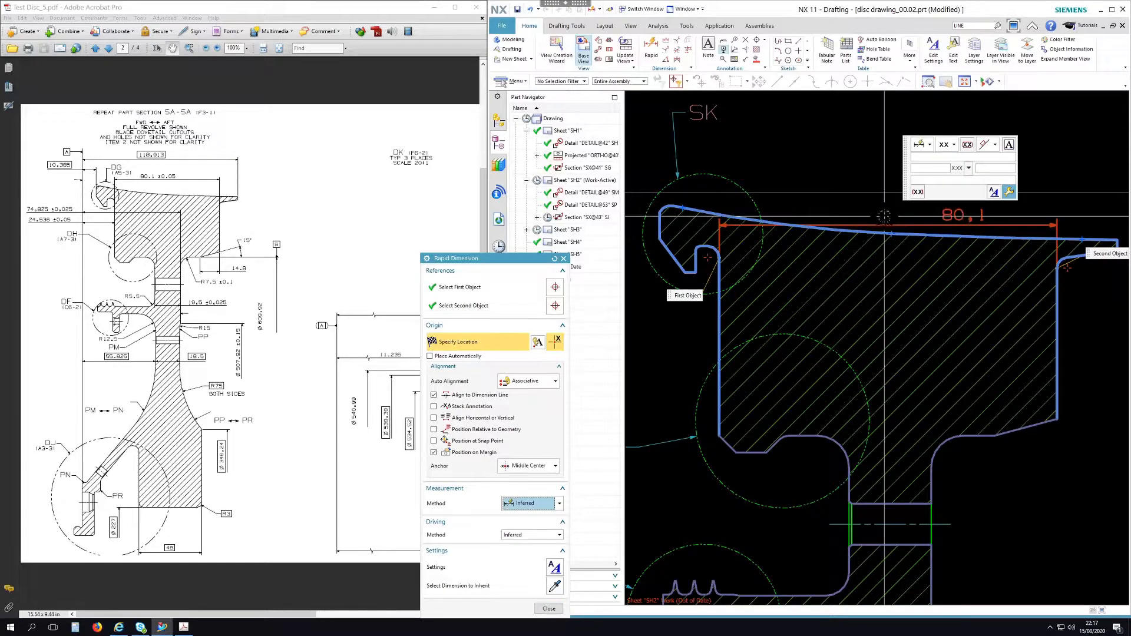
- Give the rim width dimension an equal bilateral tolerance of ±0.05 and place it above the rim in section SJ
scroll(884, 216, down, 3)
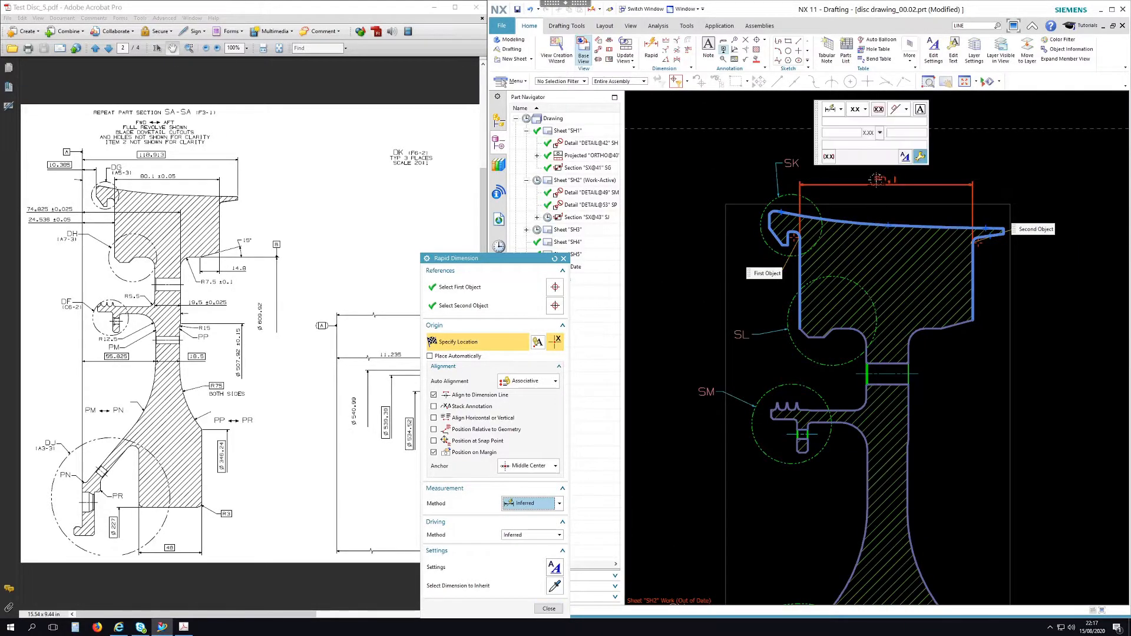
click(865, 111)
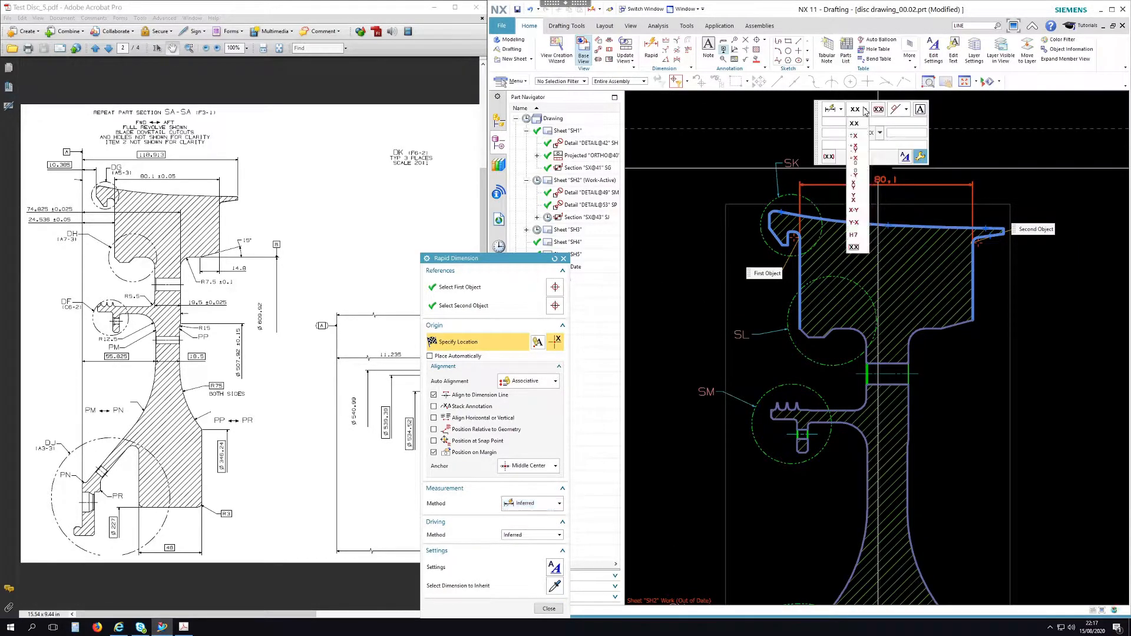
click(860, 139)
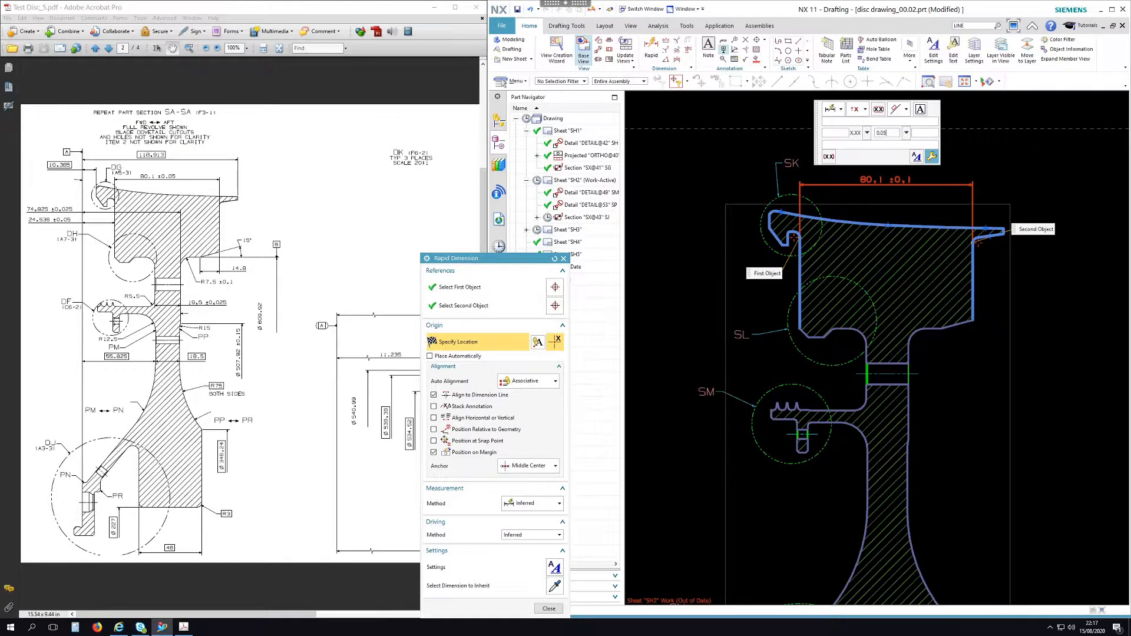
click(897, 177)
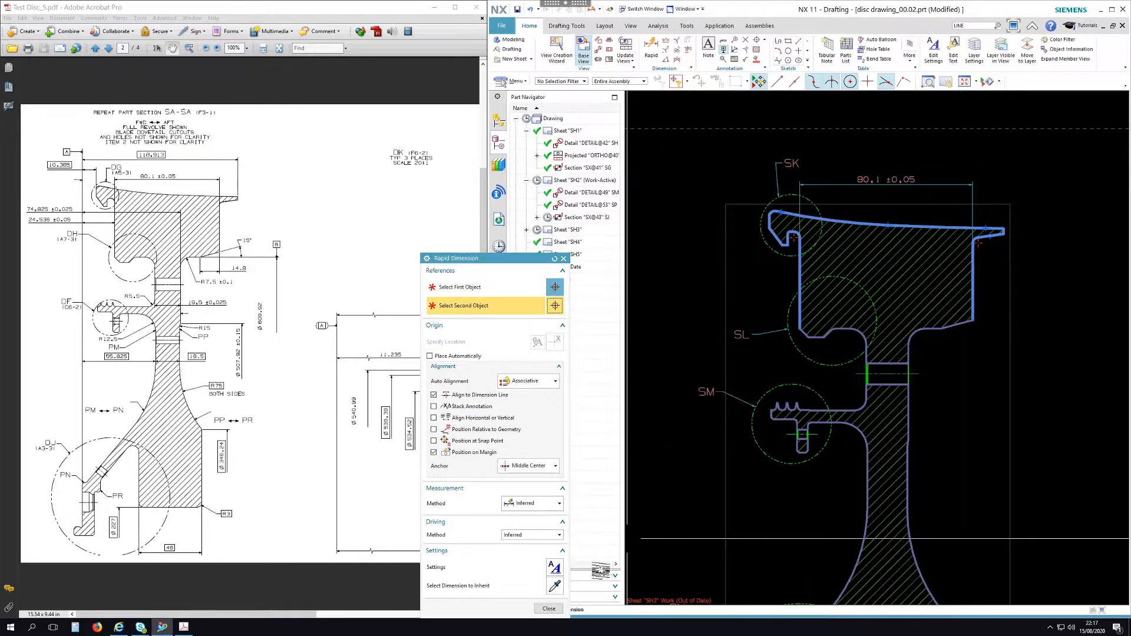
click(550, 609)
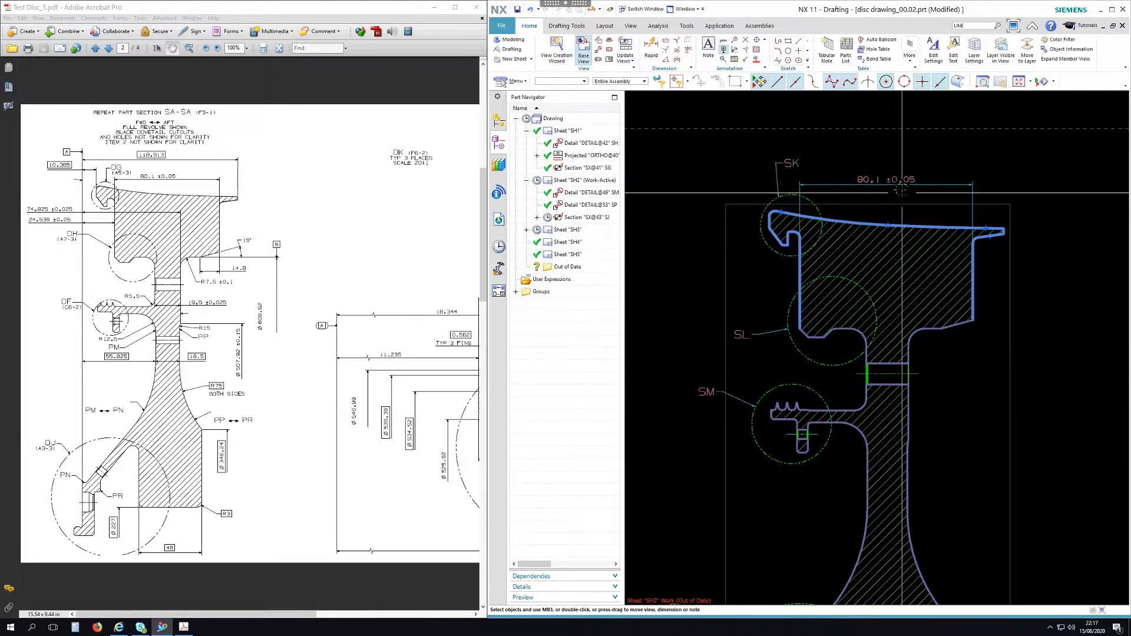
- Dimension the horizontal length of the sloped edge on the rim's aft underside between its two endpoints, placing the dimension below it
scroll(878, 179, up, 1)
scroll(877, 178, up, 2)
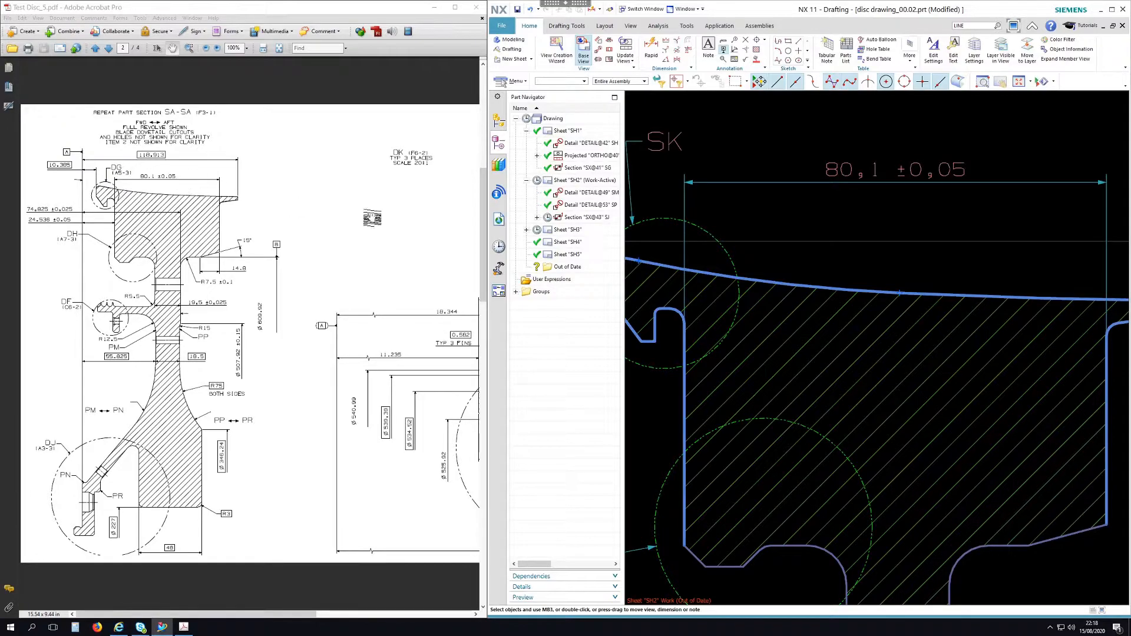
scroll(745, 214, down, 3)
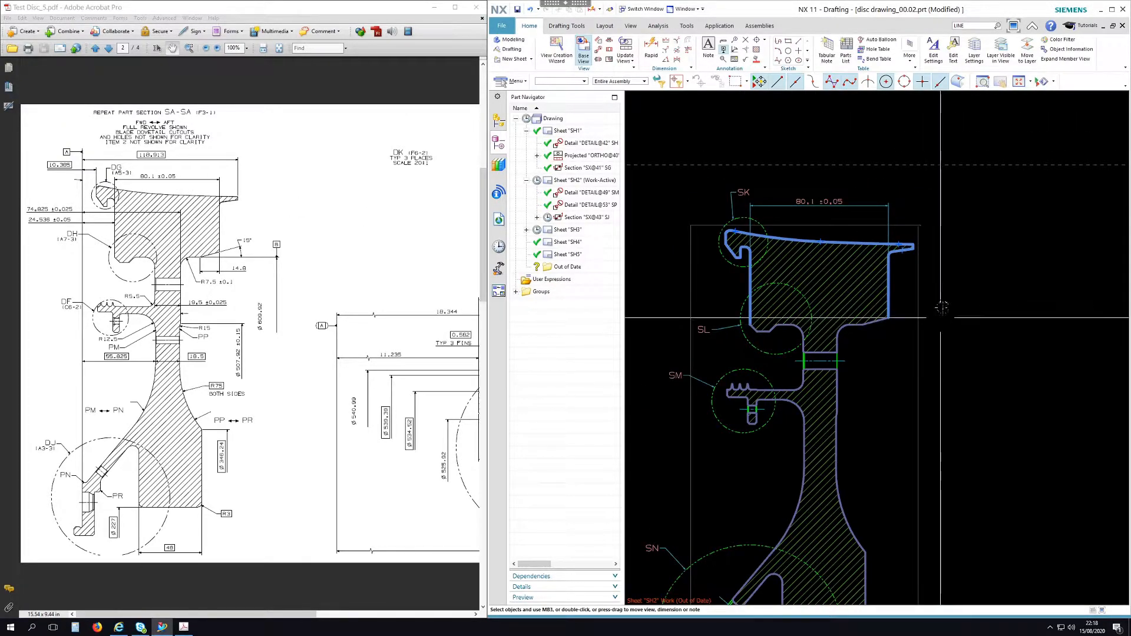
scroll(892, 325, up, 3)
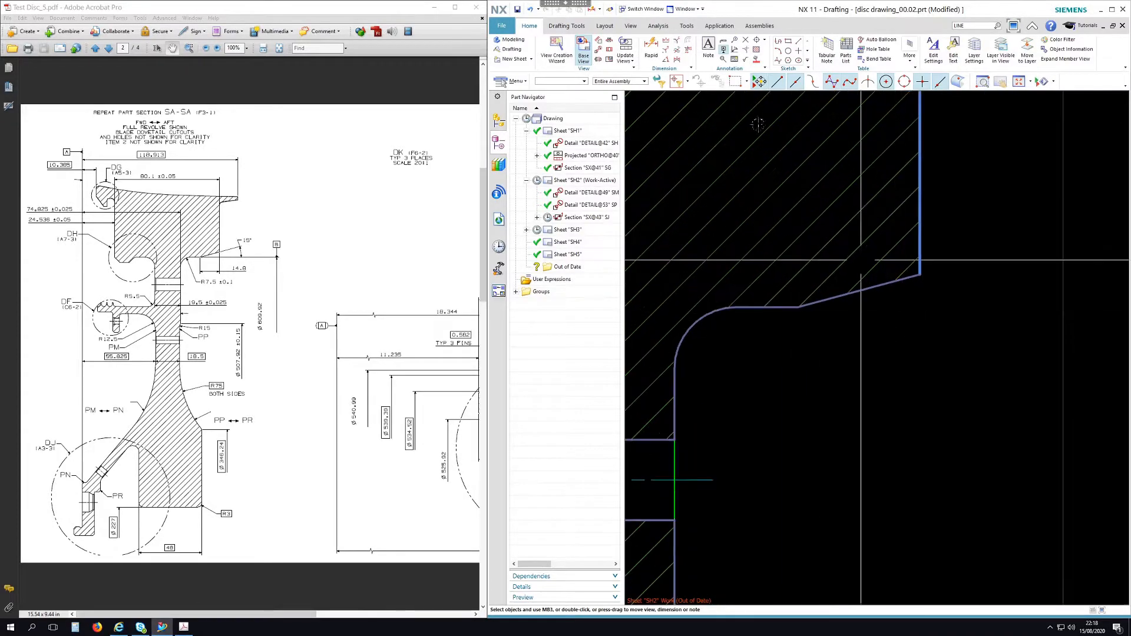
click(652, 45)
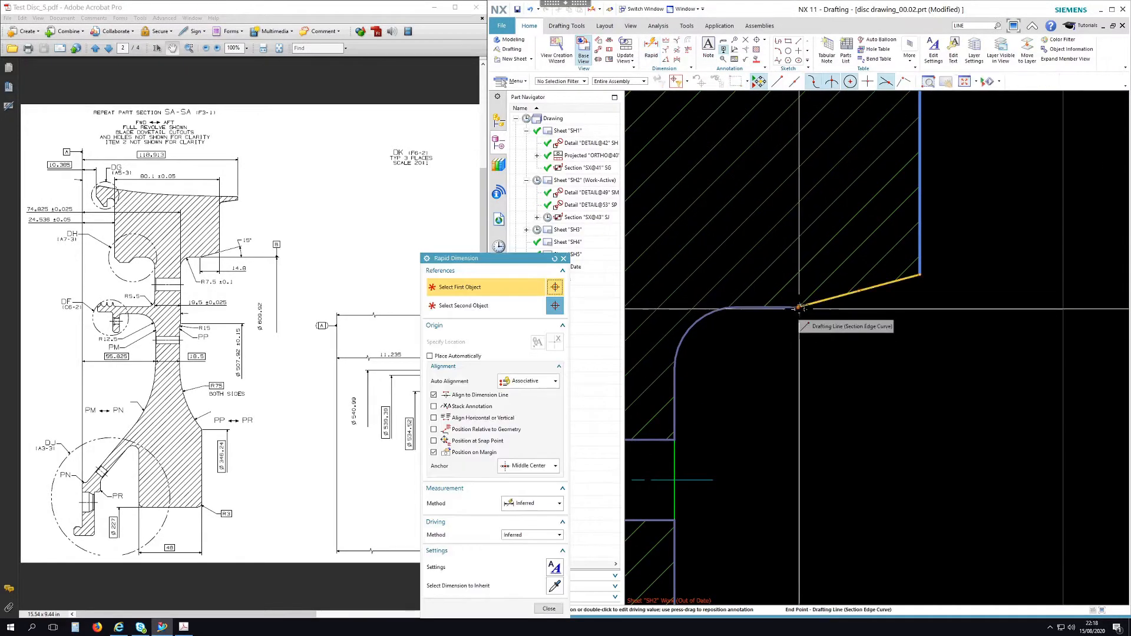
click(801, 306)
click(921, 274)
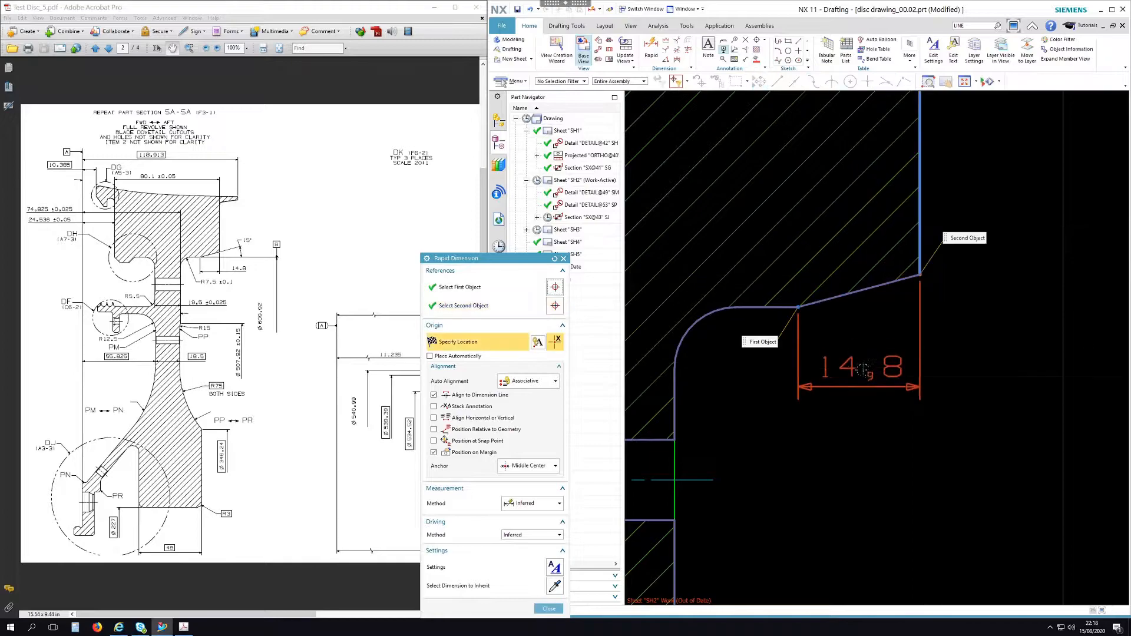
click(703, 430)
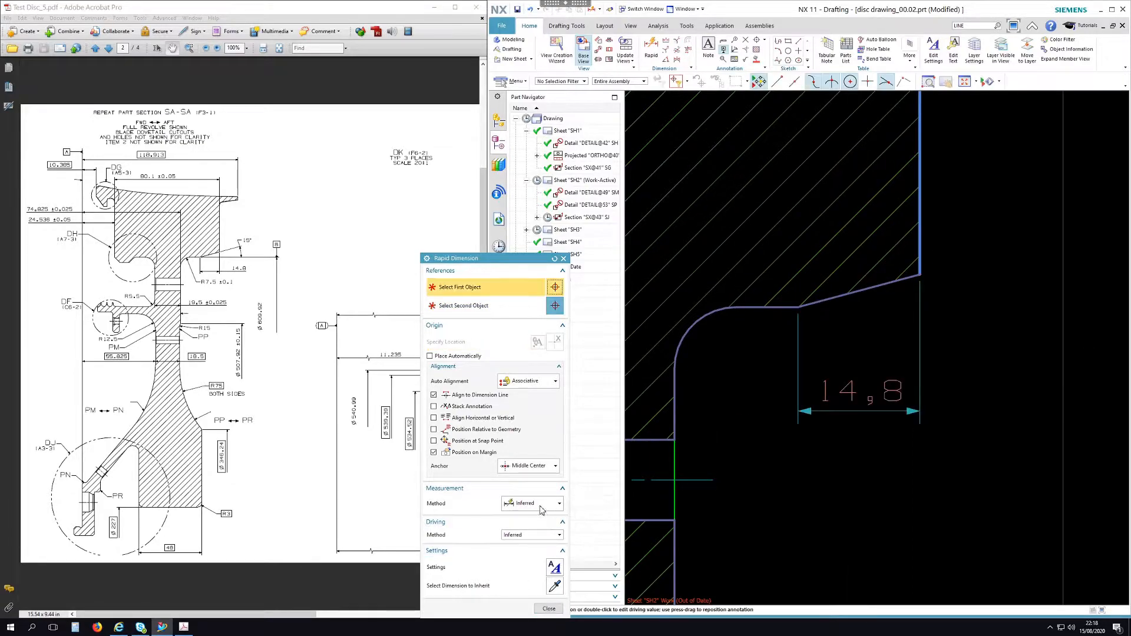
- Add an angular dimension between the horizontal edge and the sloped edge under the rim, placed to the right of the section
click(542, 506)
click(530, 595)
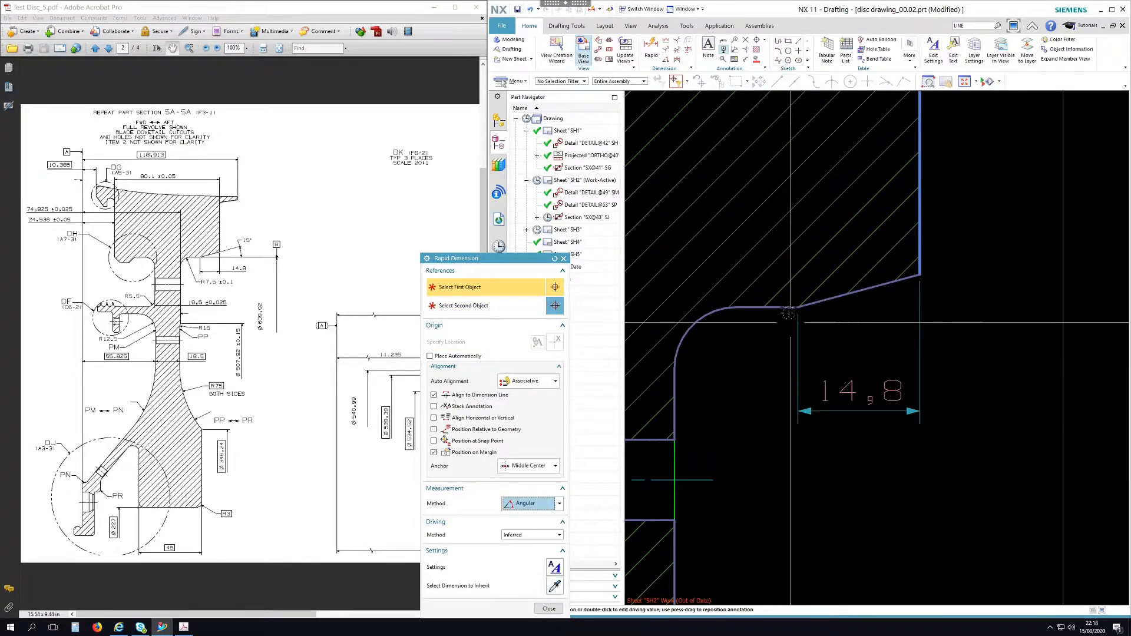
click(768, 307)
click(860, 291)
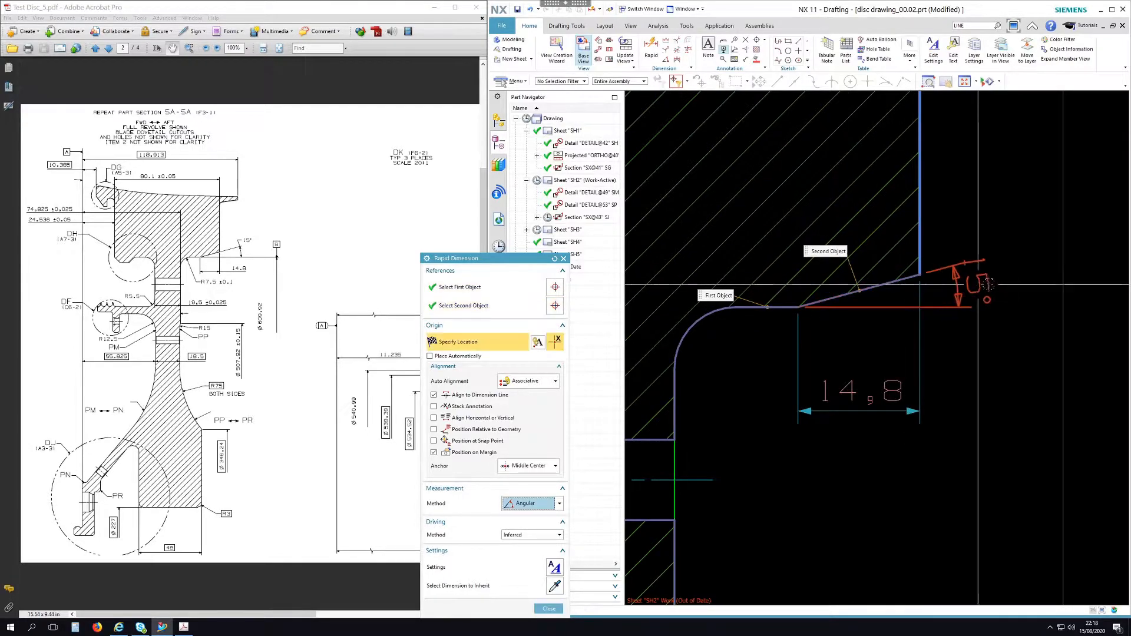
click(1024, 279)
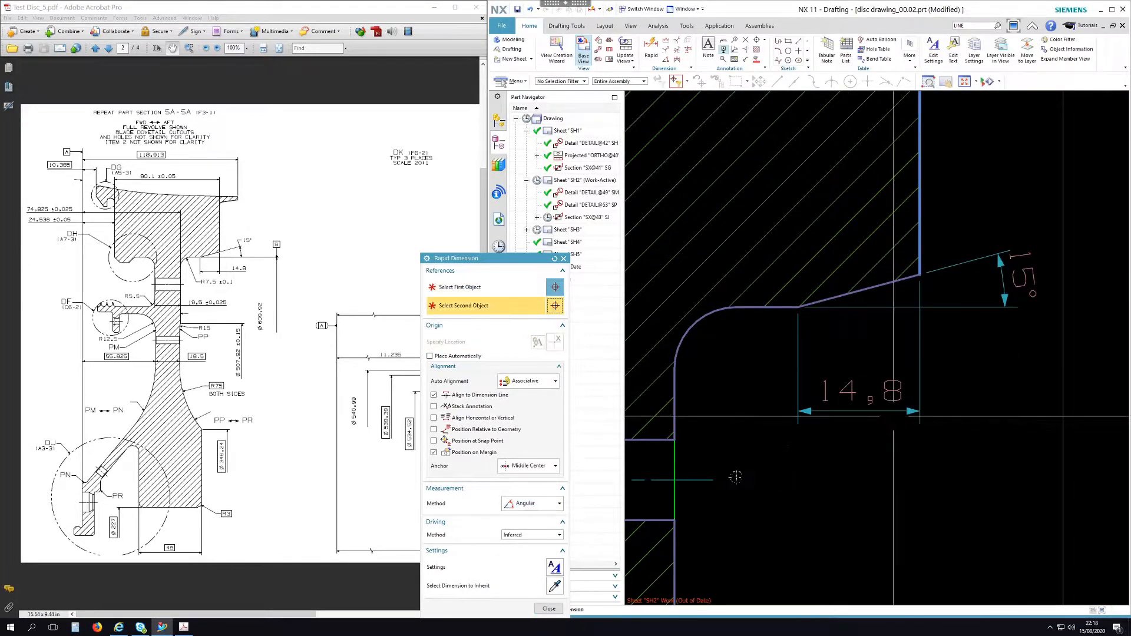
click(554, 609)
- Make the angular dimension's text horizontal and reposition it above the angle's extension lines, beside the rim
drag(1023, 281, 997, 212)
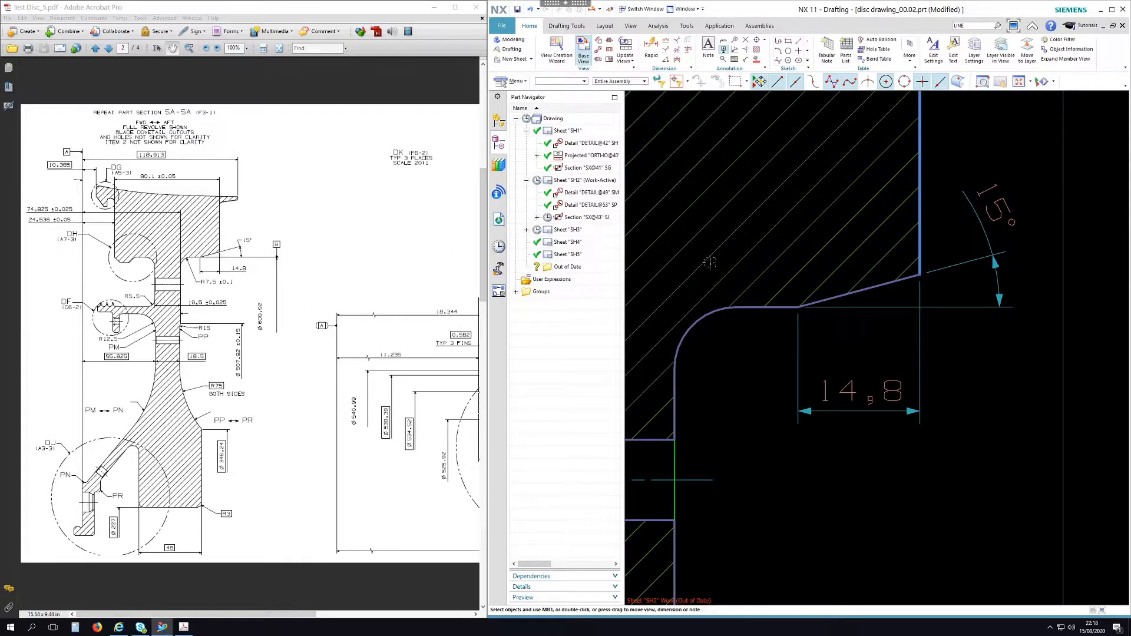
double_click(999, 211)
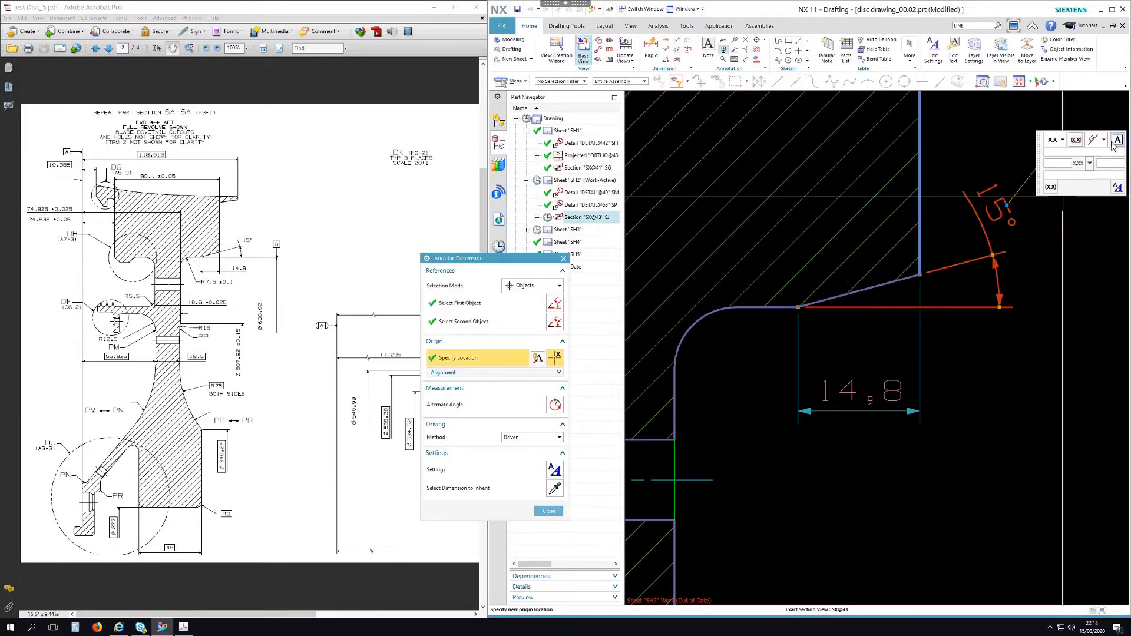
click(1095, 155)
middle_click(1014, 360)
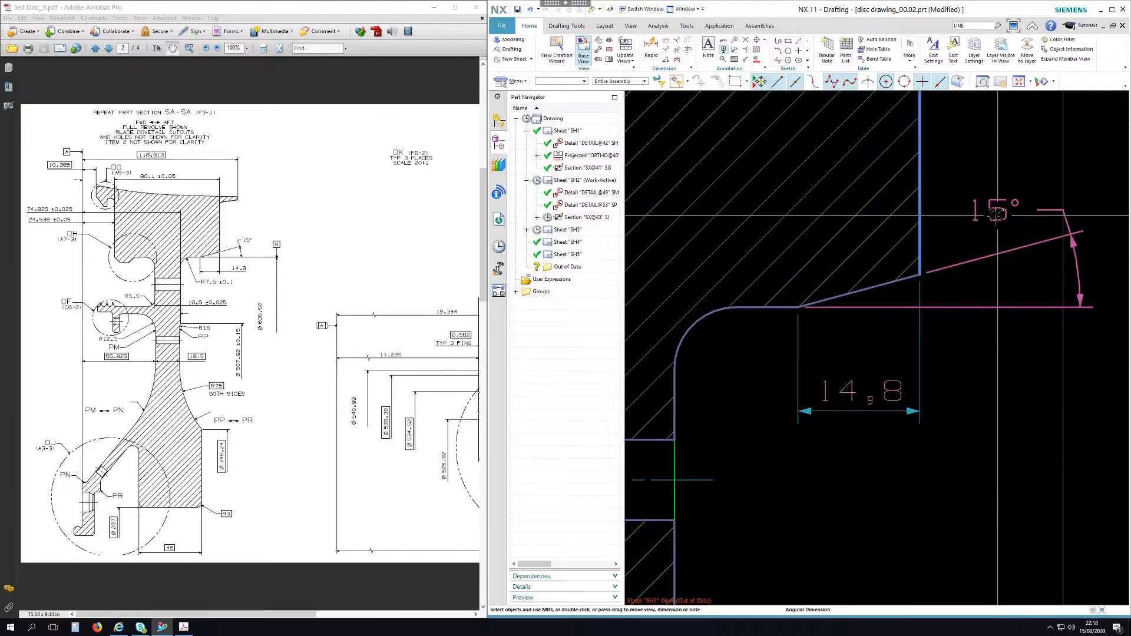
drag(1002, 212, 958, 224)
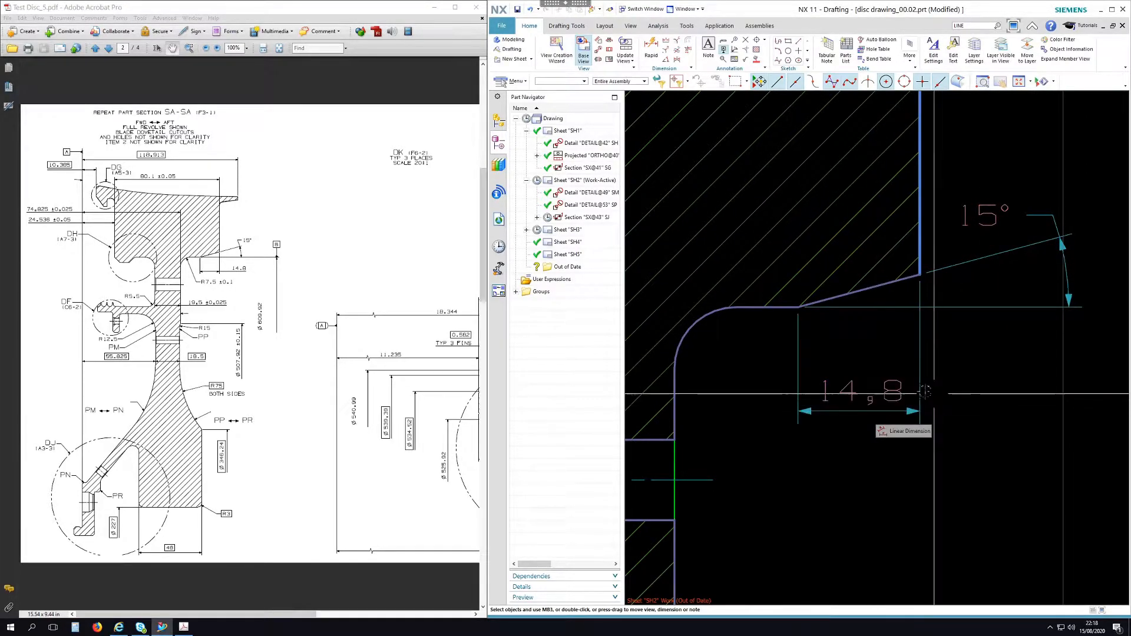
- Add a basic (boxed) linear dimension across the bottom width of the hub using the Inferred method, placed below the section
scroll(815, 353, down, 5)
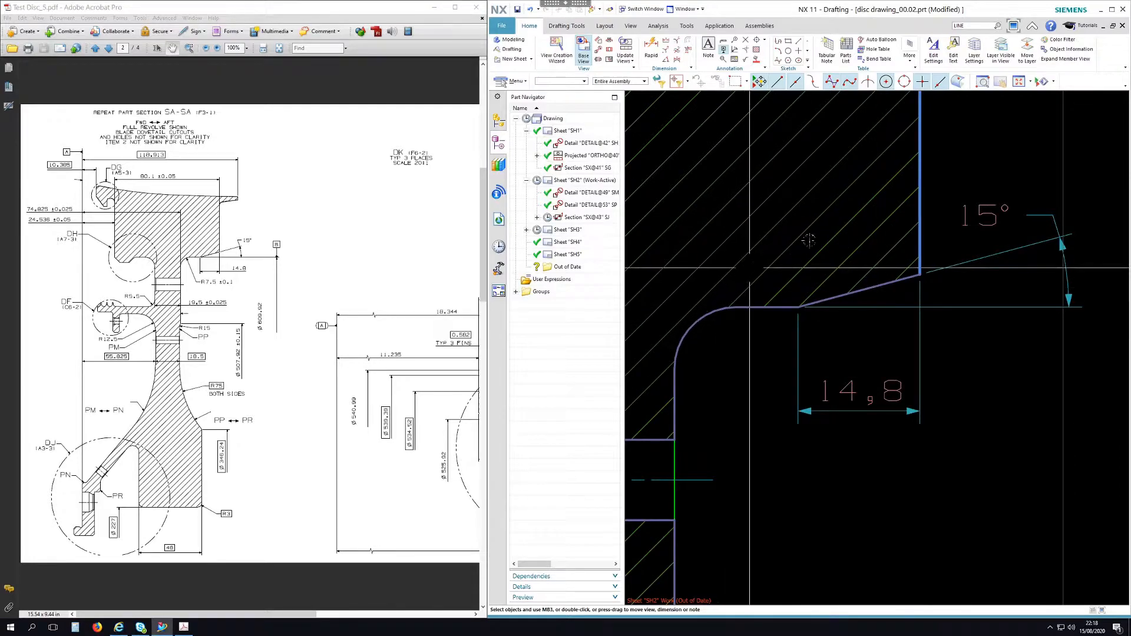
scroll(889, 315, down, 1)
middle_drag(987, 361, 977, 293)
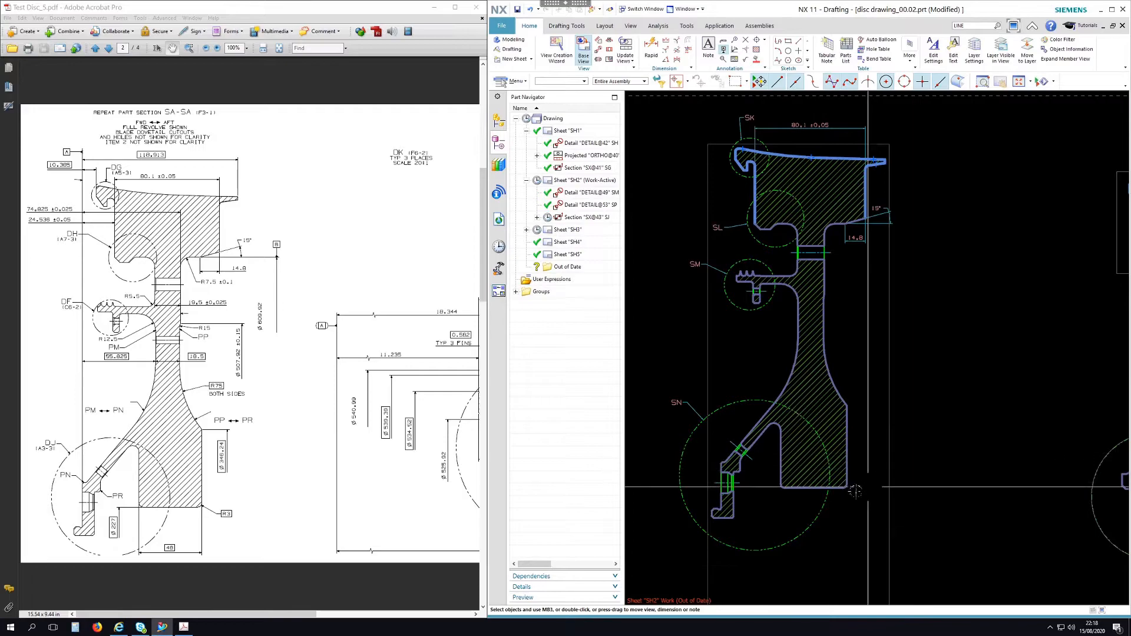
scroll(849, 491, up, 4)
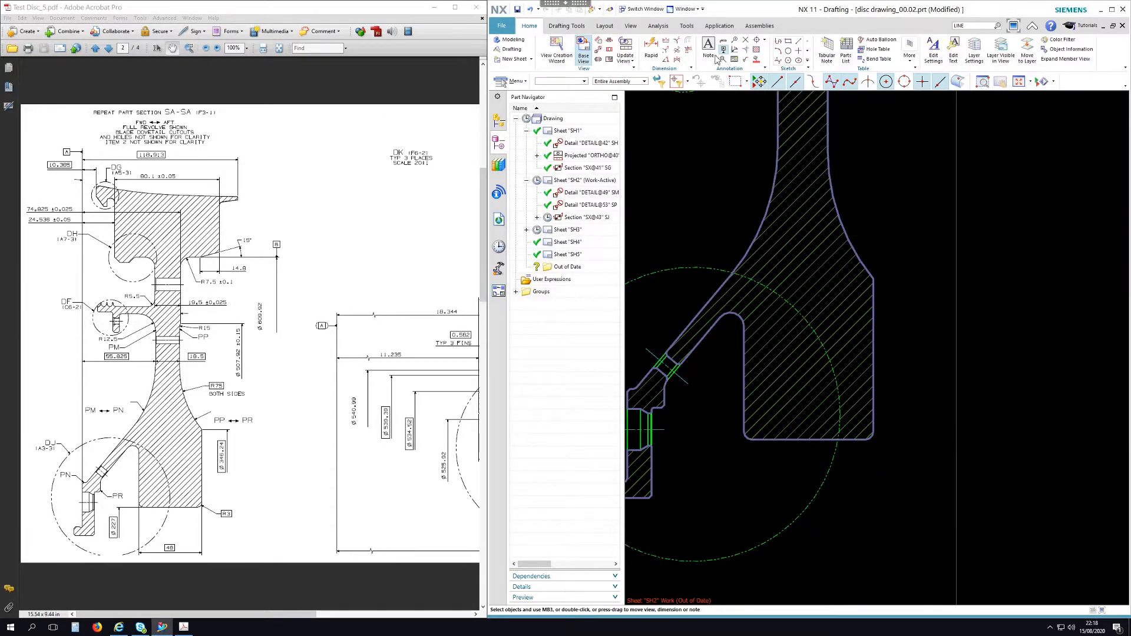
click(652, 46)
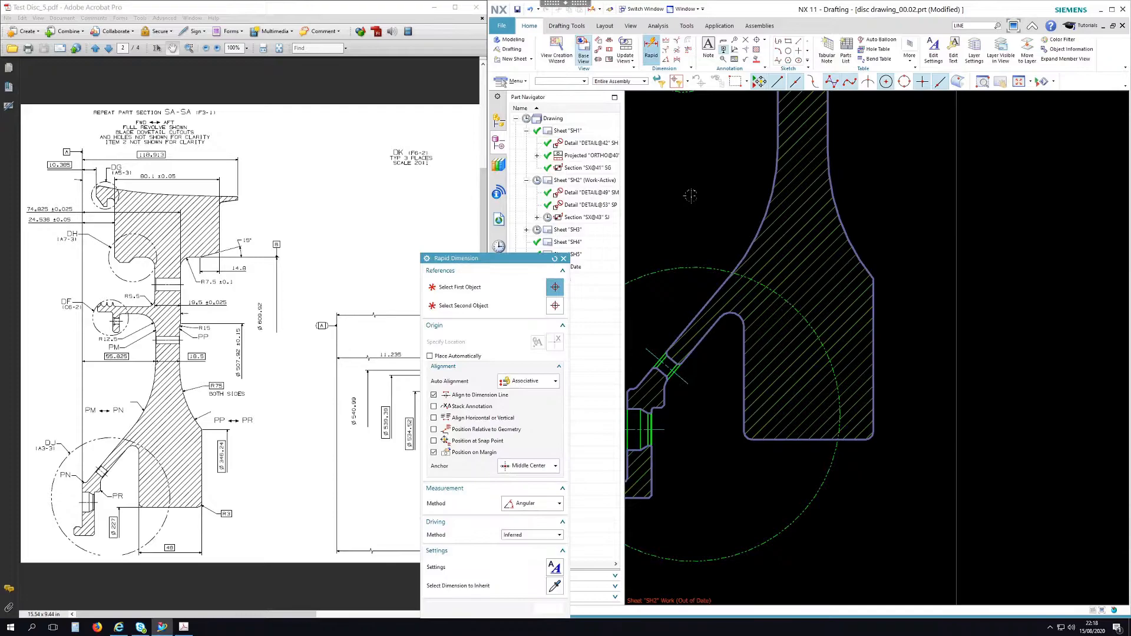
click(533, 507)
click(528, 521)
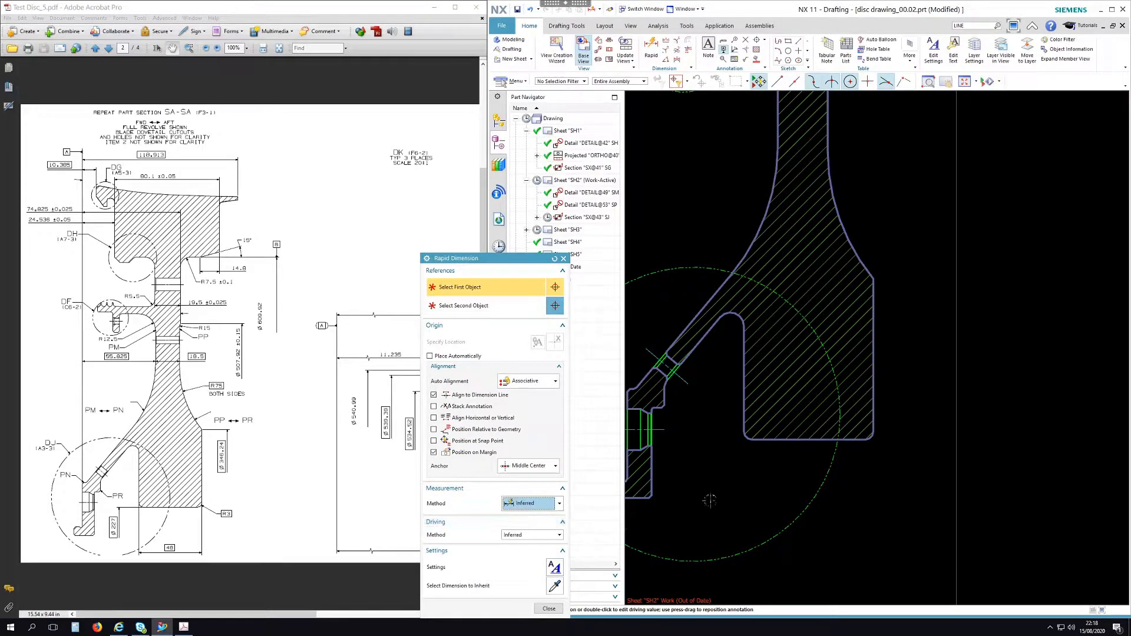
click(743, 434)
click(873, 435)
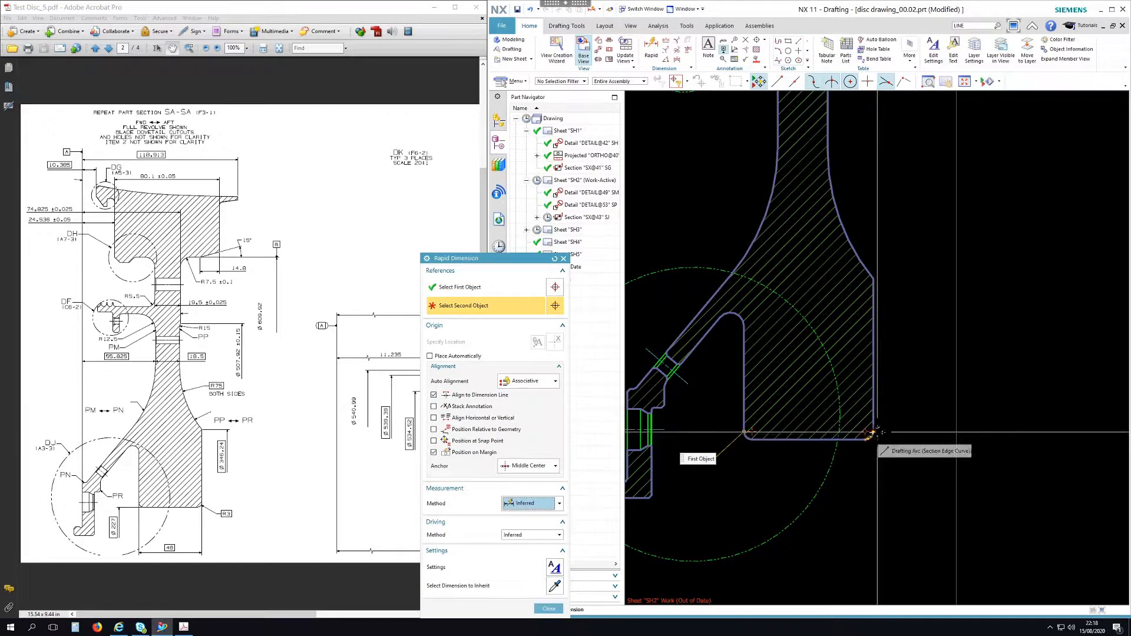
mouse_move(821, 548)
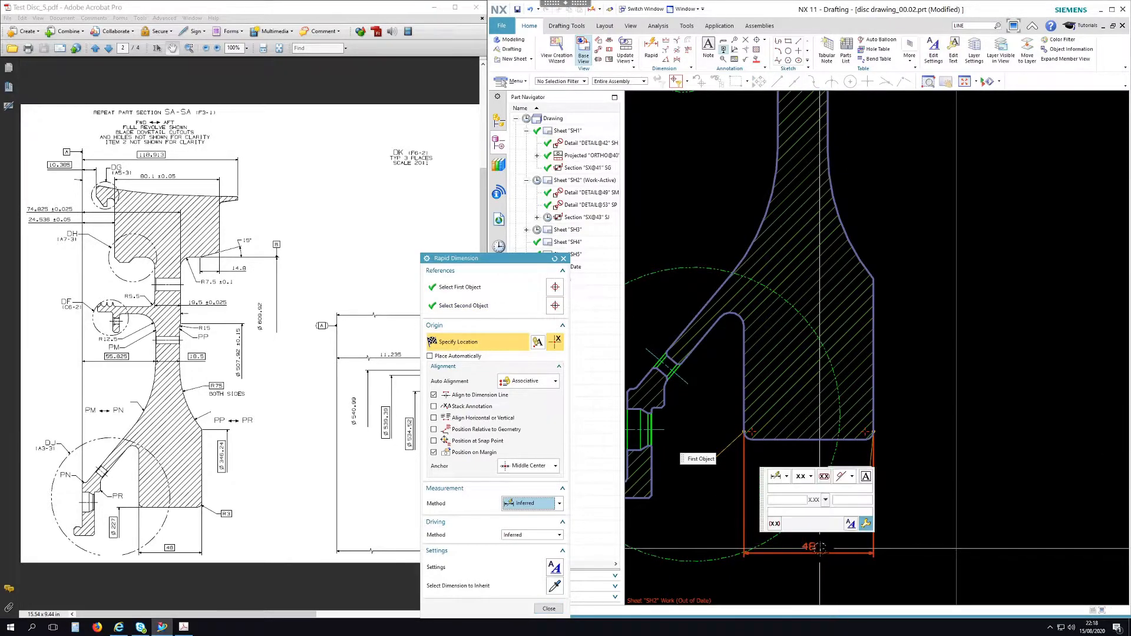
click(811, 477)
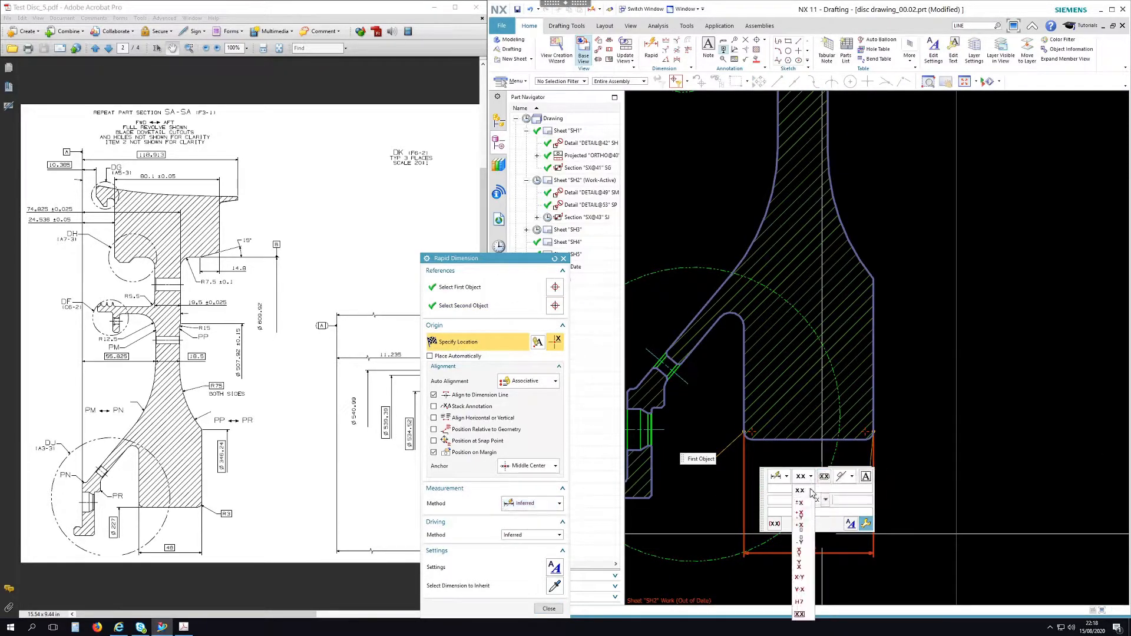
click(800, 613)
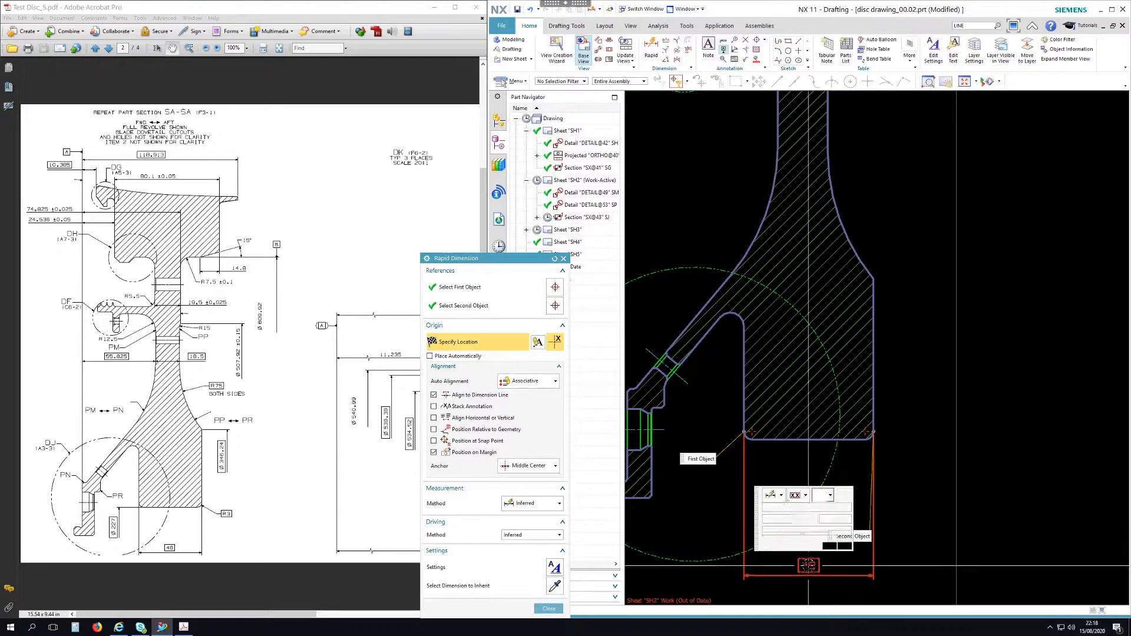
click(808, 565)
scroll(919, 354, down, 3)
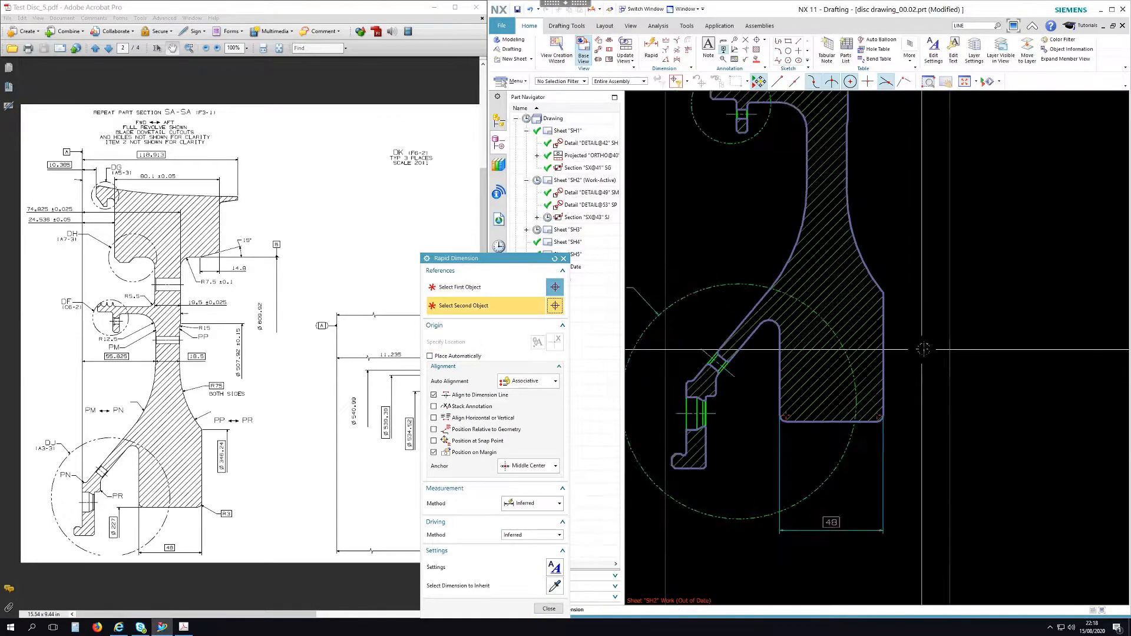
click(554, 609)
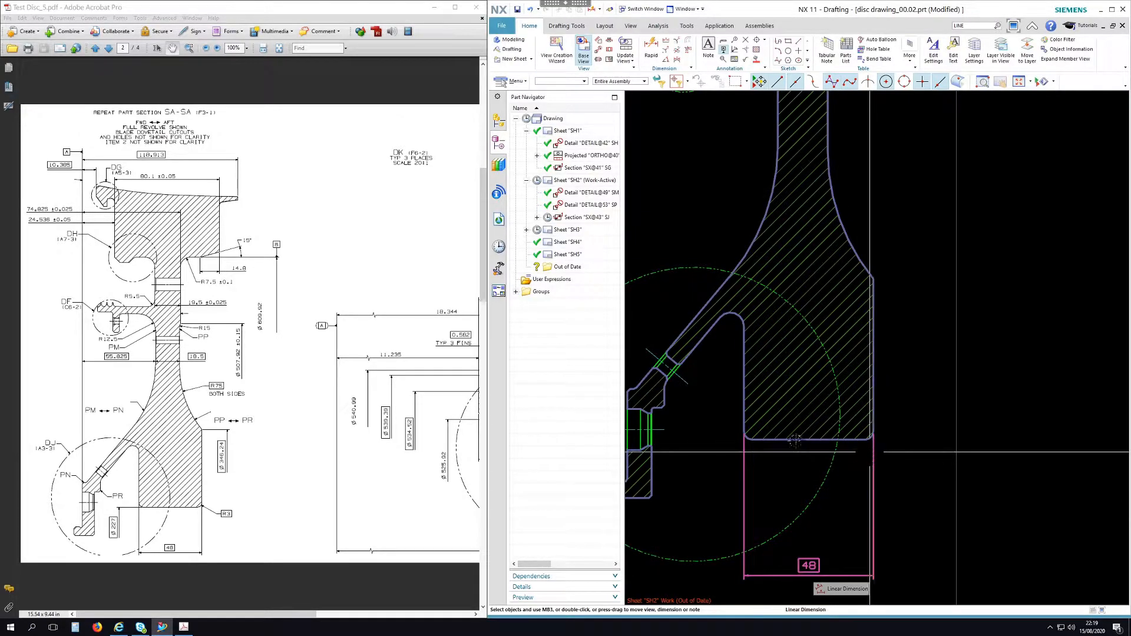
- Examine where the hub width dimension attaches at the two rounded lower corners of the hub
scroll(747, 414, down, 3)
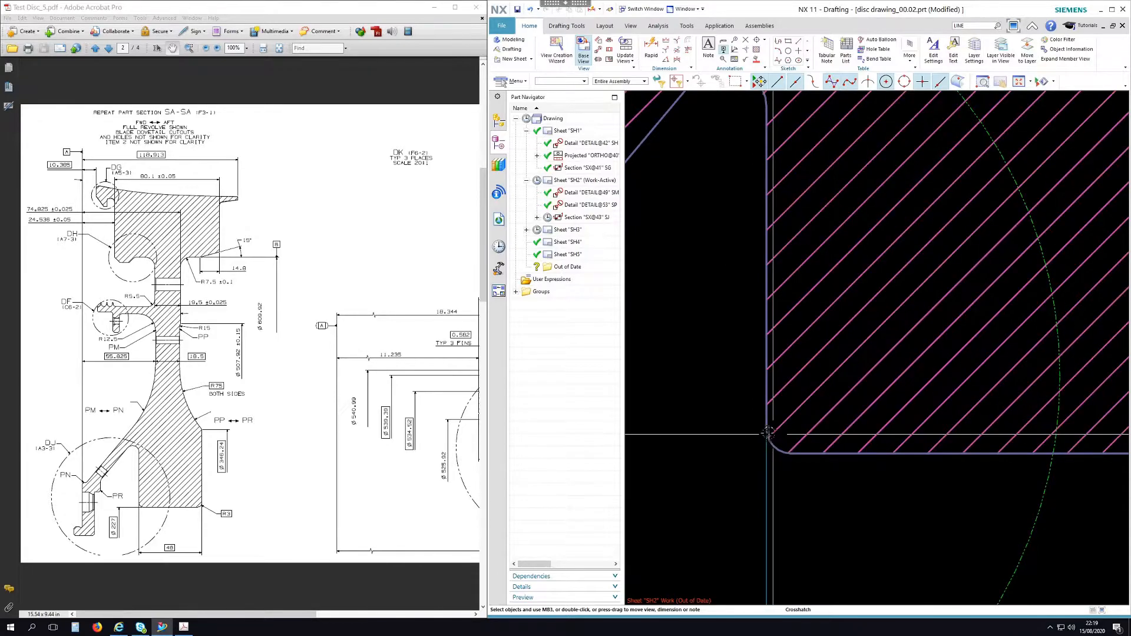
scroll(767, 444, down, 3)
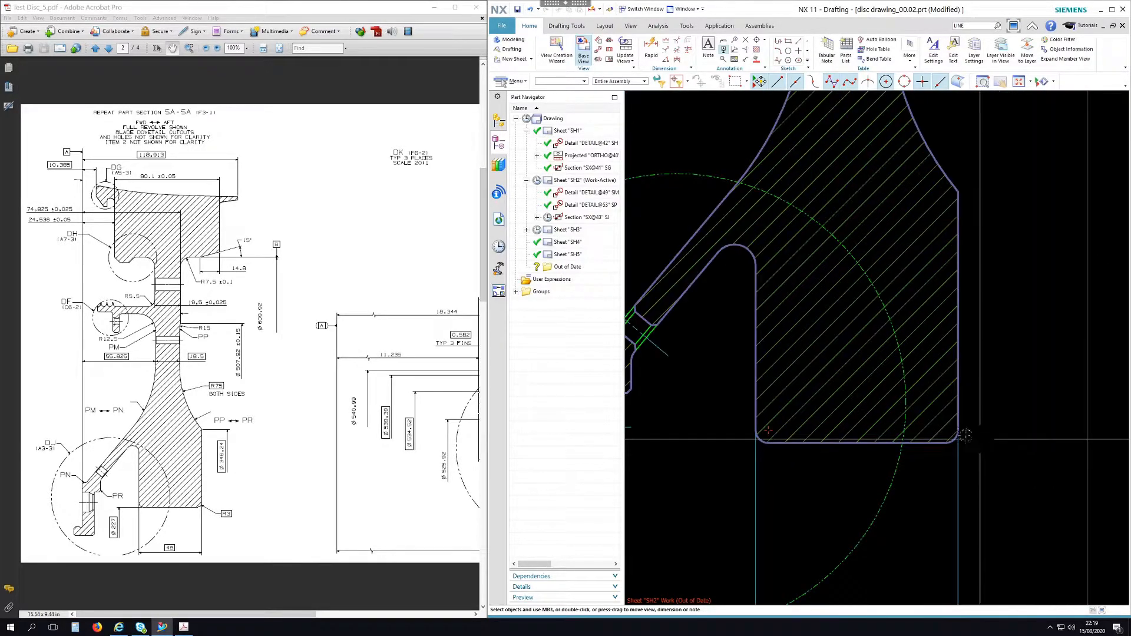
scroll(961, 435, up, 5)
scroll(961, 434, up, 2)
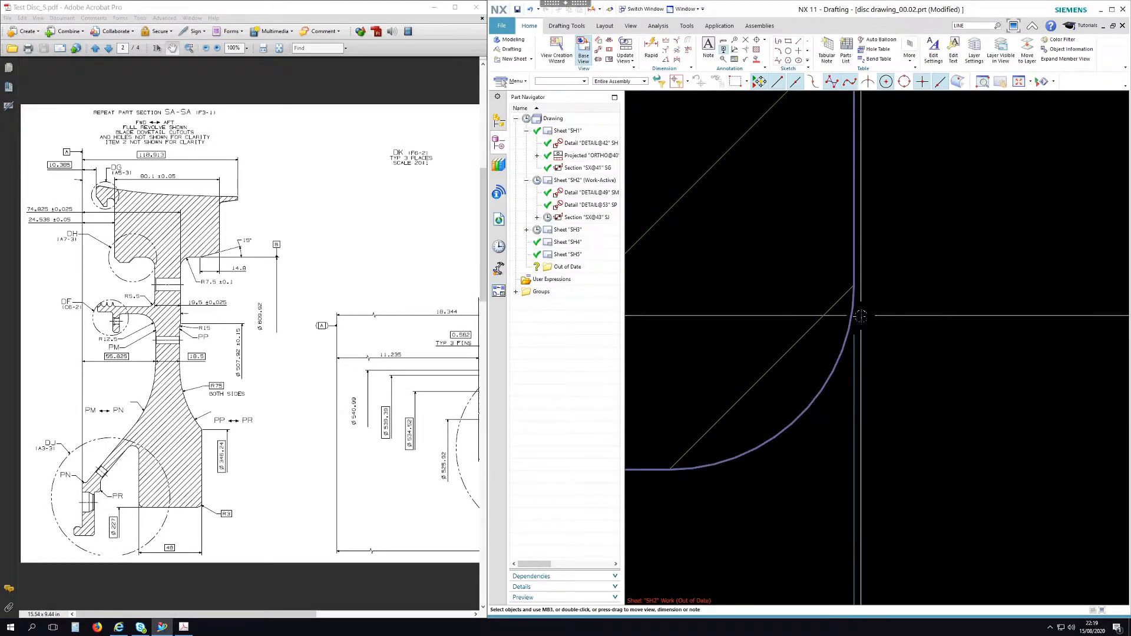
scroll(885, 352, down, 5)
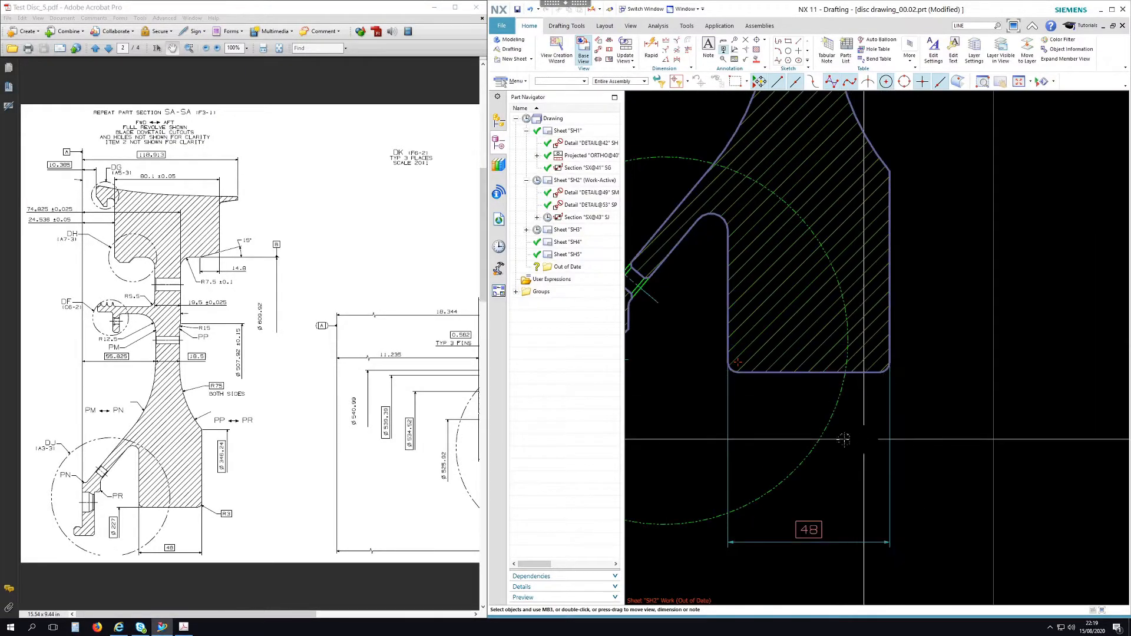
scroll(854, 437, down, 4)
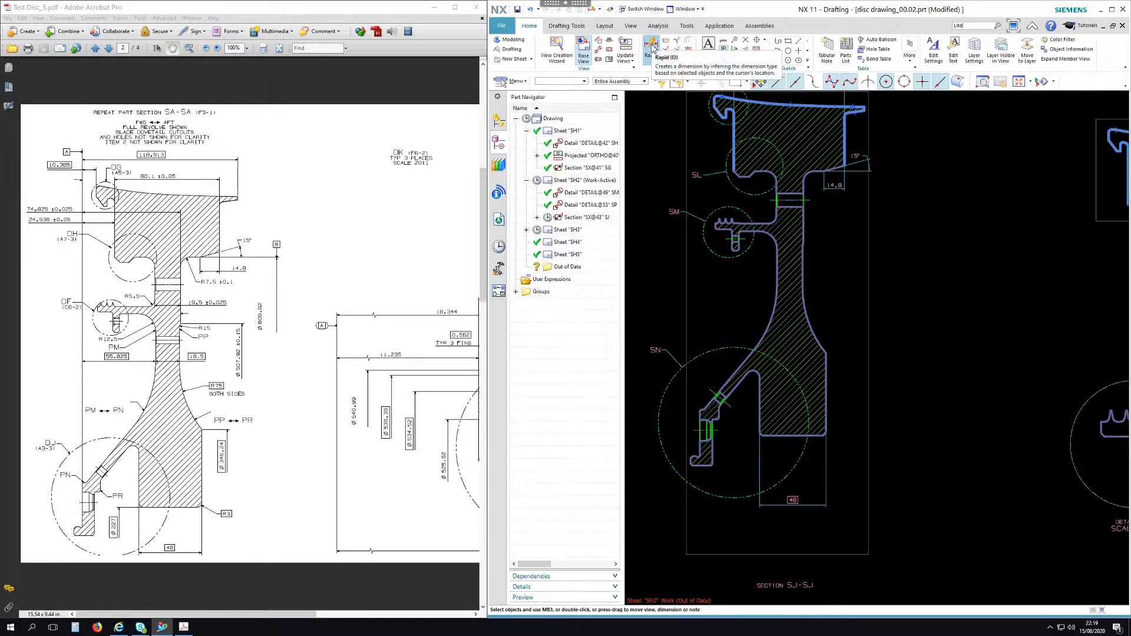
click(652, 47)
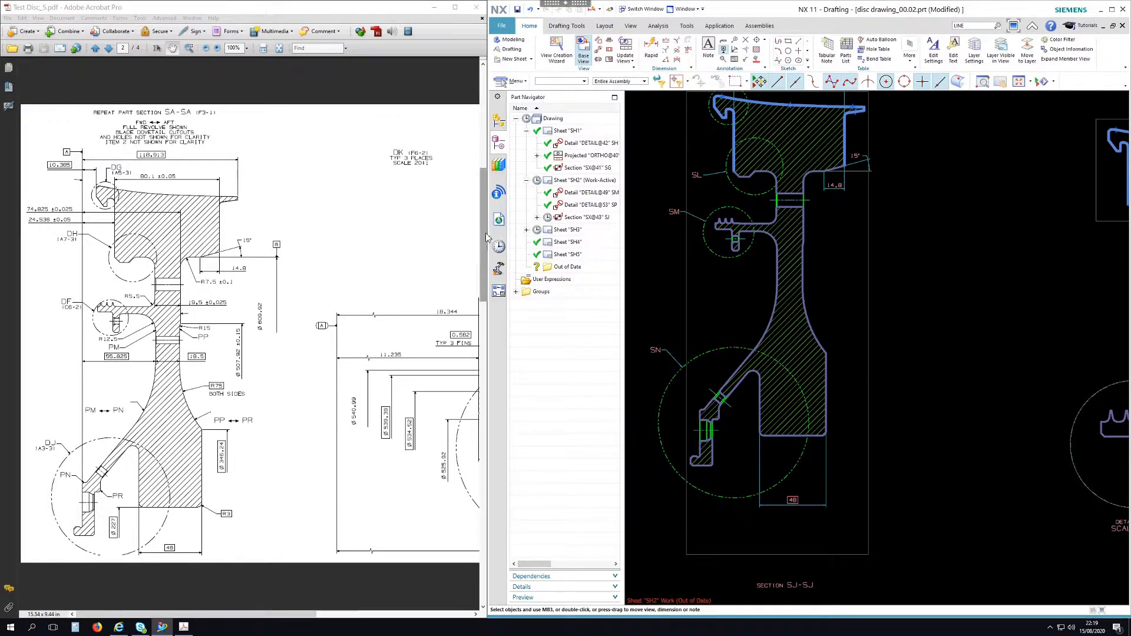
- Widen the drafting window over the reference PDF and expand section view SJ into its member view
drag(487, 237, 298, 225)
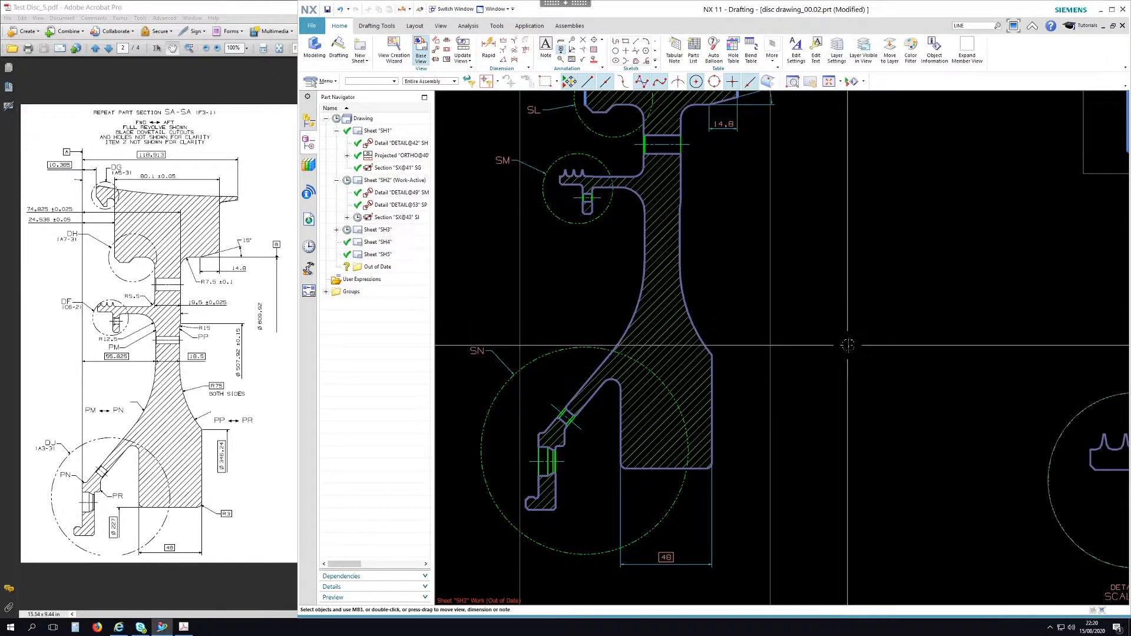
scroll(834, 363, down, 2)
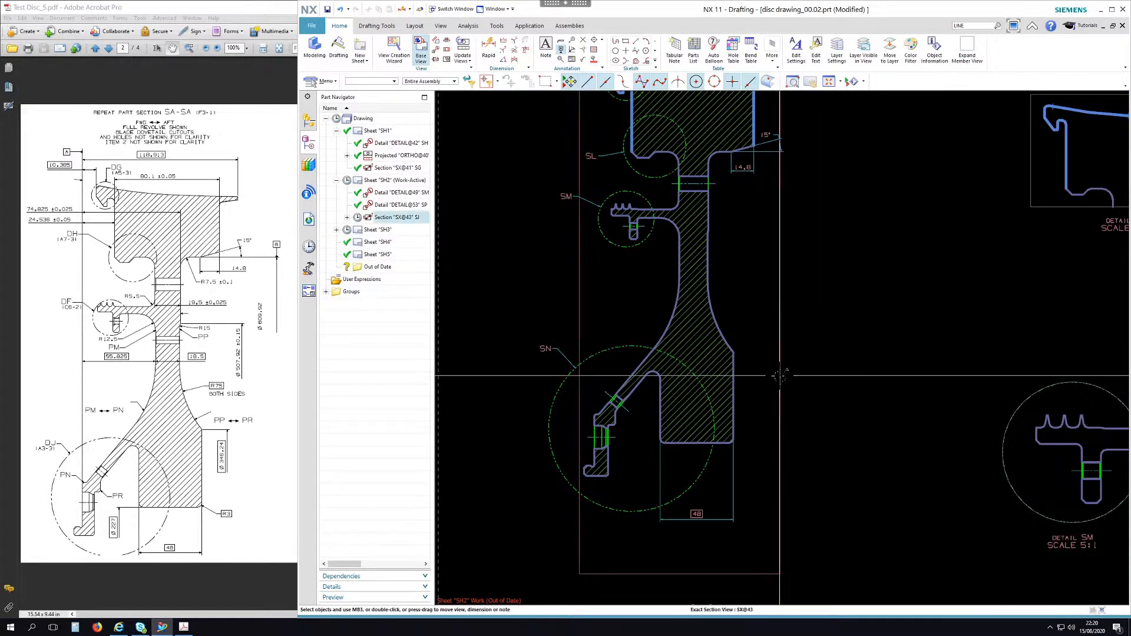
right_click(780, 346)
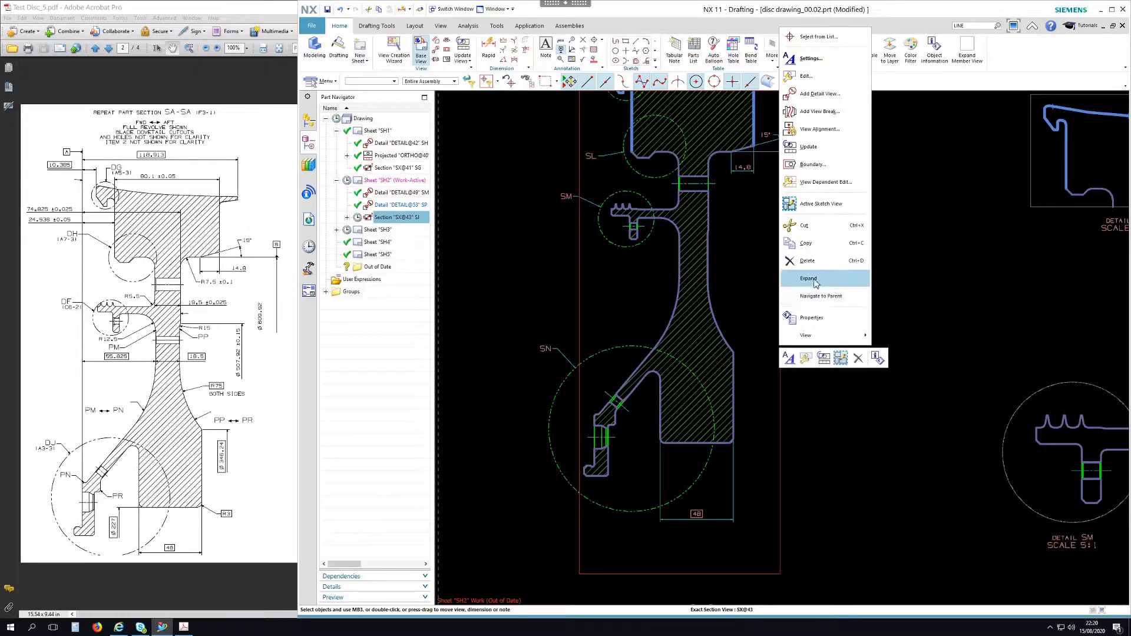
click(819, 284)
- Create a 3D Centerline from the hub's bottom bore face to mark the disc's rotation axis in the expanded view
scroll(675, 293, down, 4)
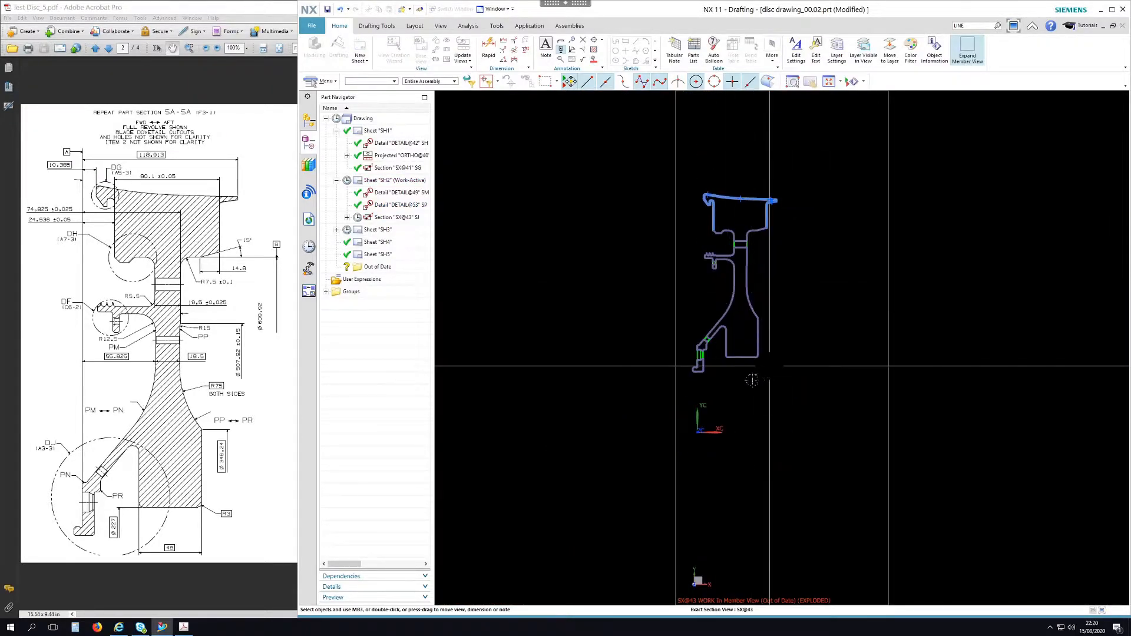
scroll(795, 383, down, 2)
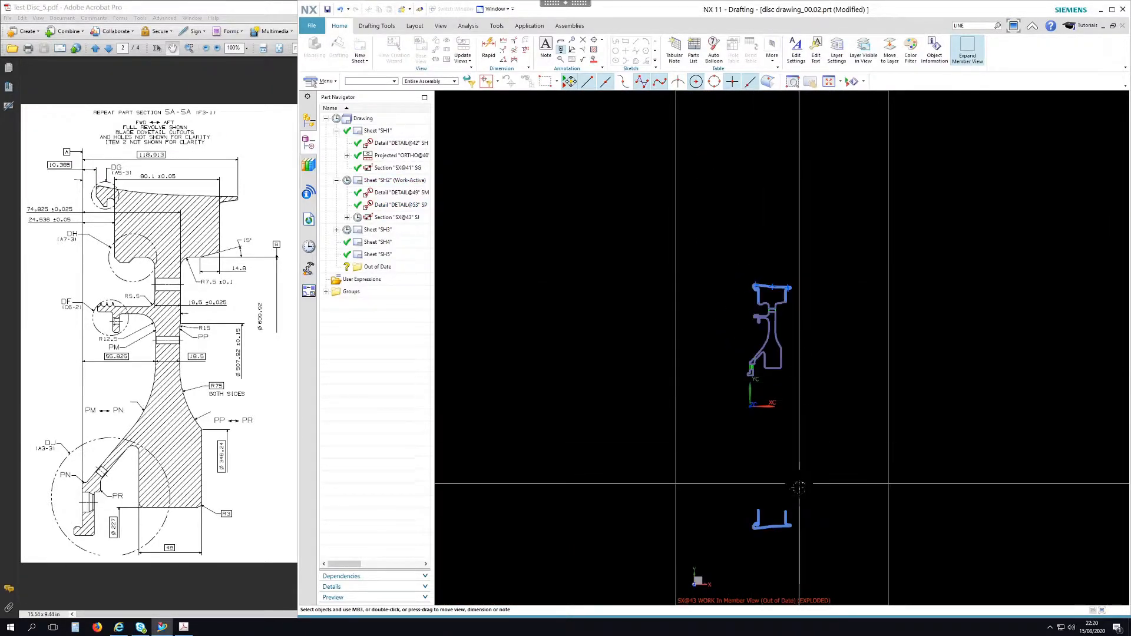
scroll(777, 414, up, 3)
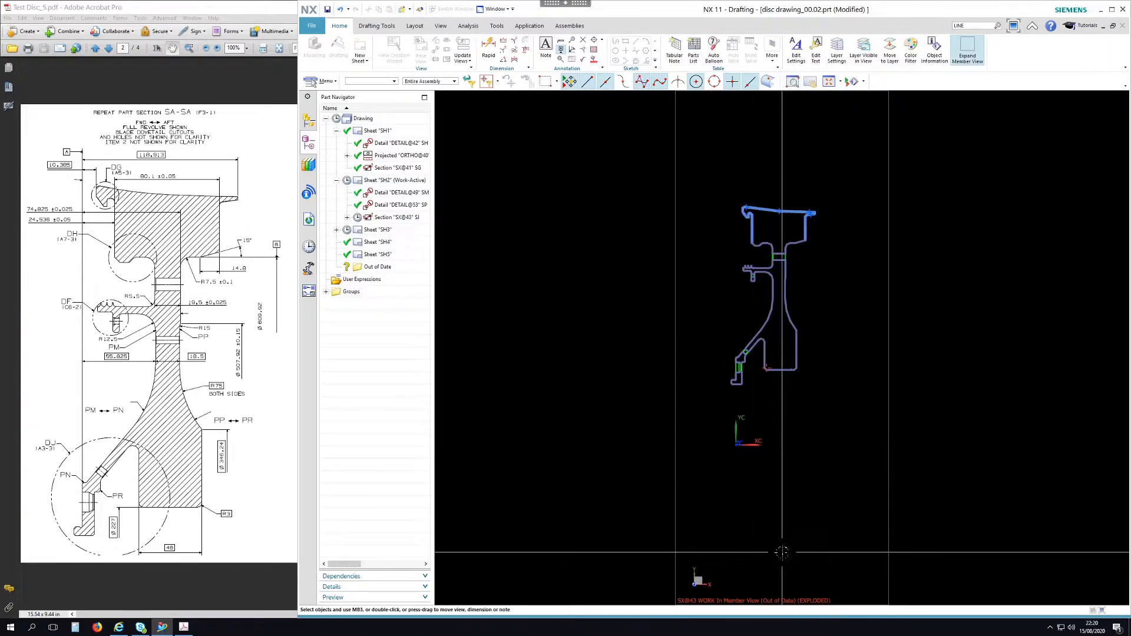
scroll(723, 413, up, 2)
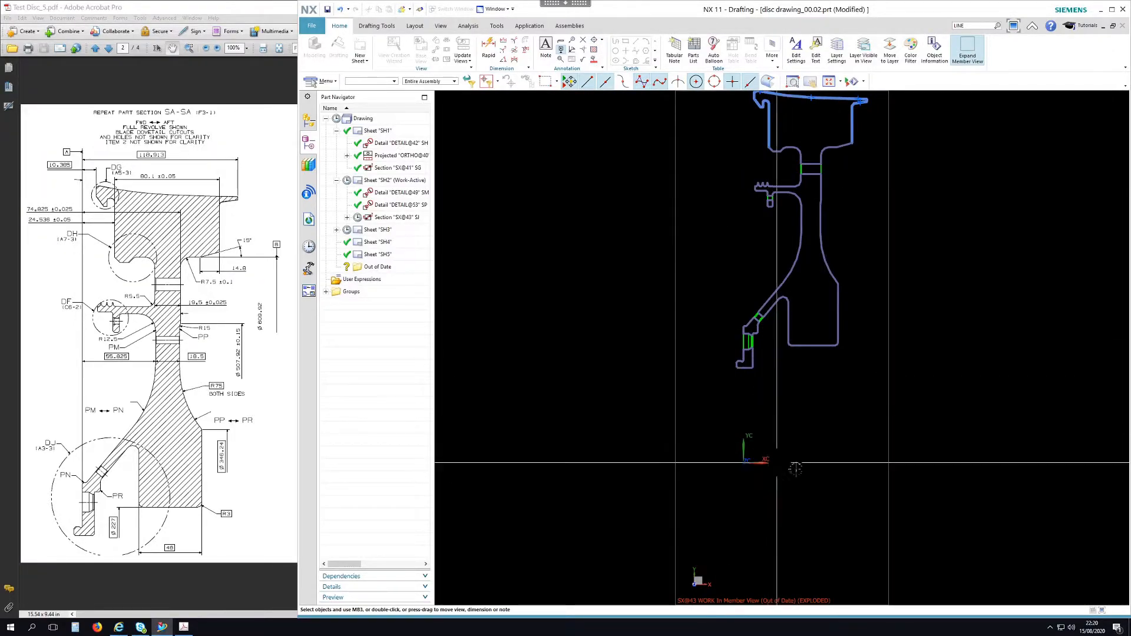
click(602, 41)
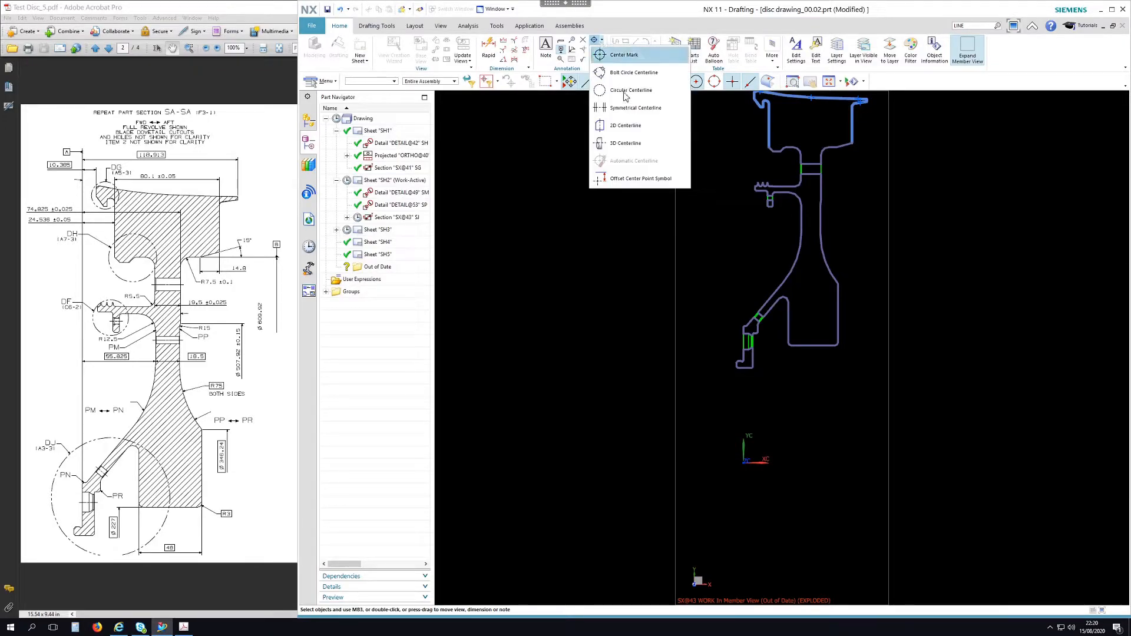
click(625, 143)
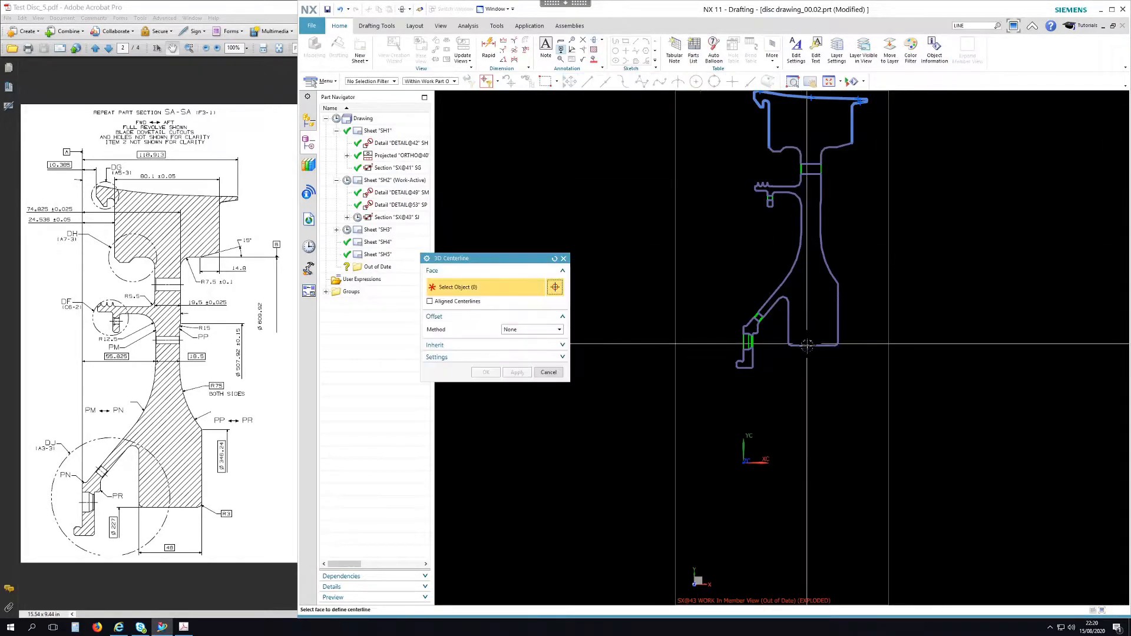
click(810, 349)
scroll(817, 408, up, 1)
middle_click(818, 410)
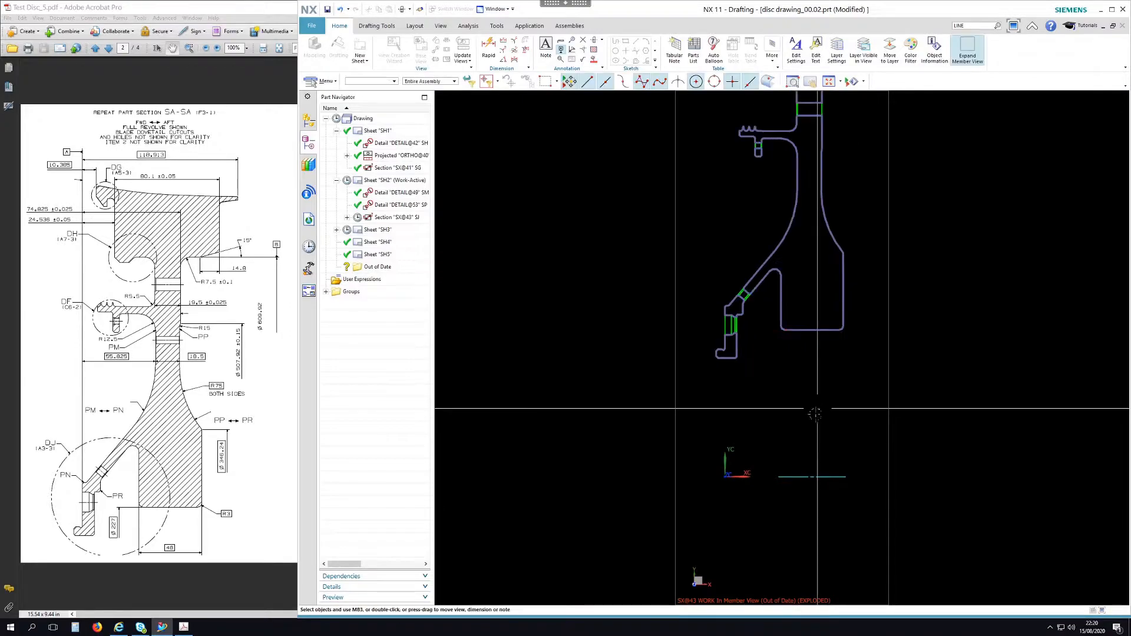
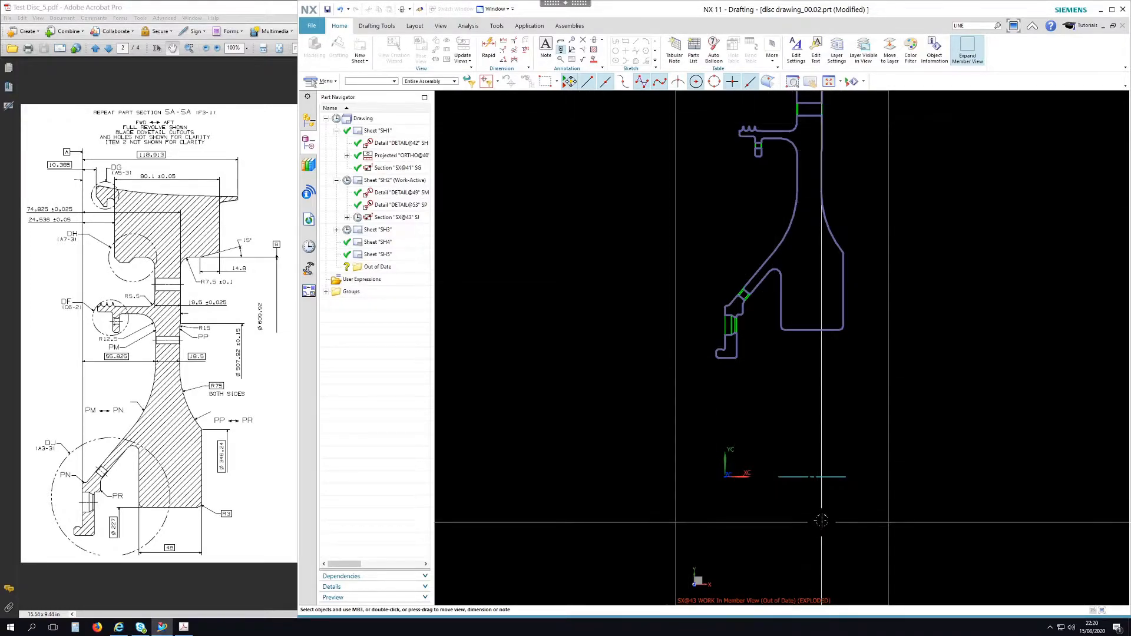
- Add a Cylindrical rapid dimension from the rotation centerline in the expanded view to the hub's lower-right corner on the sheet, placed right of the view border
click(489, 47)
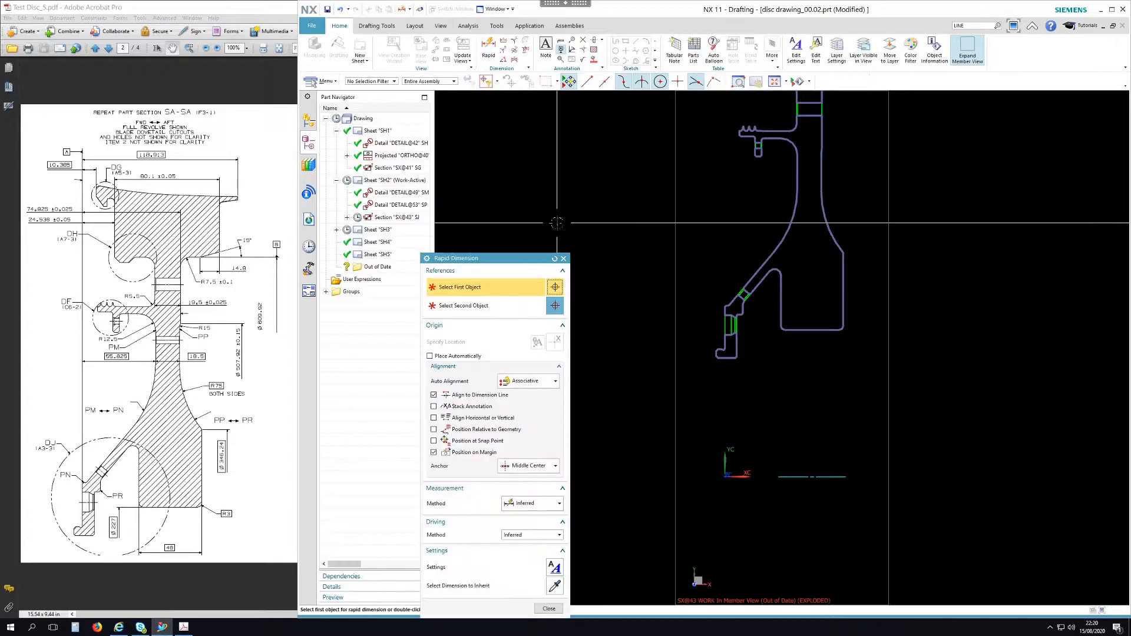
drag(522, 259, 529, 135)
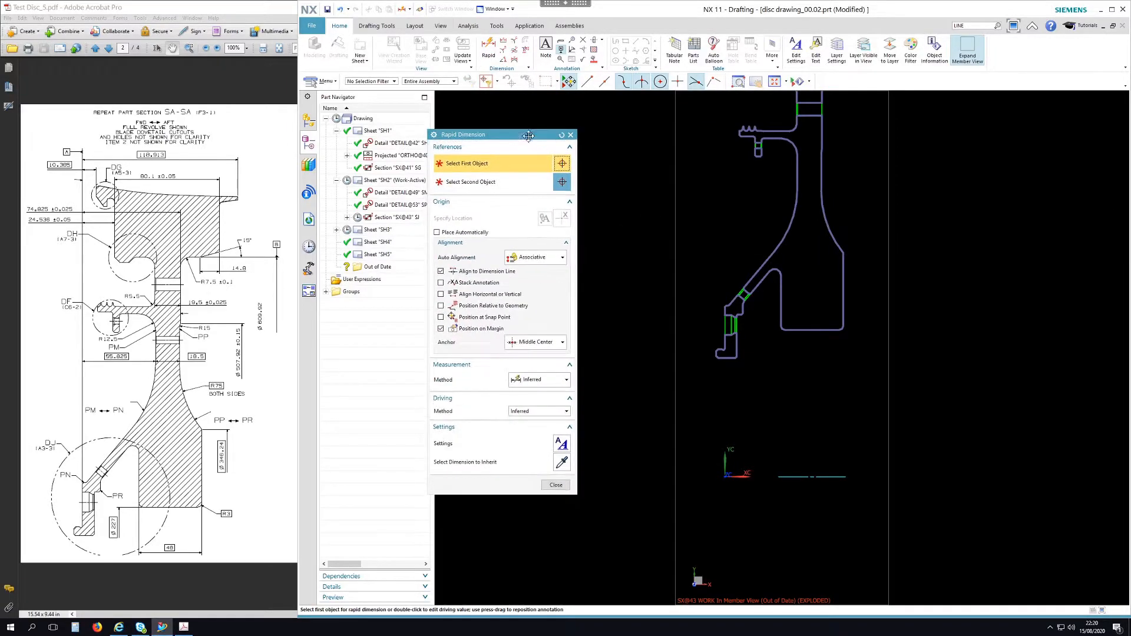
click(549, 379)
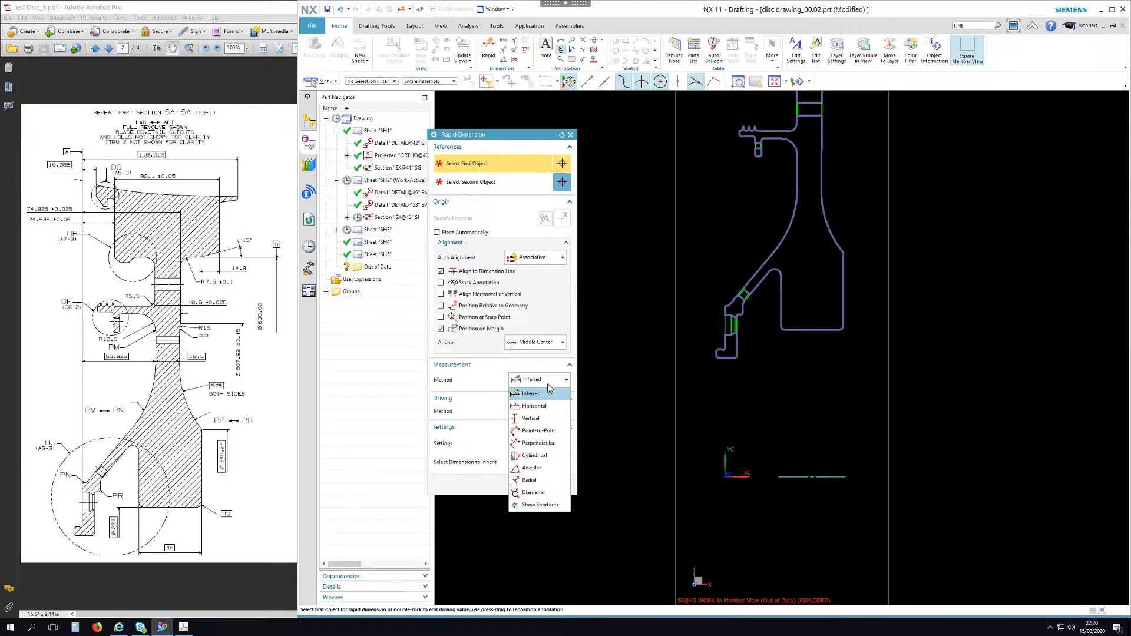
click(537, 457)
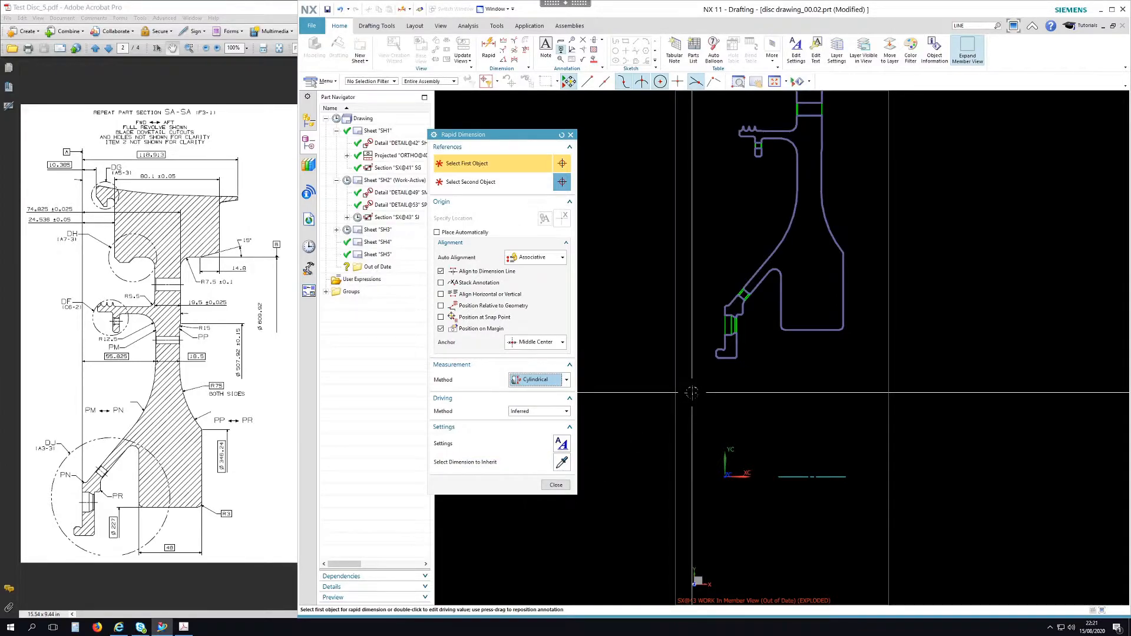
click(822, 475)
click(967, 50)
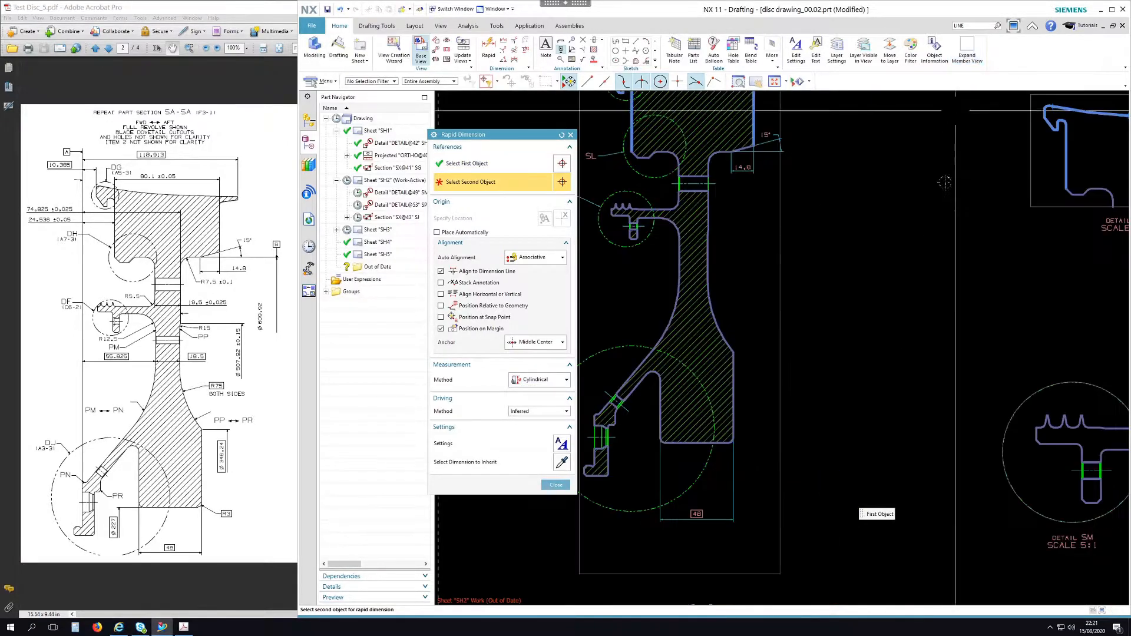
click(732, 447)
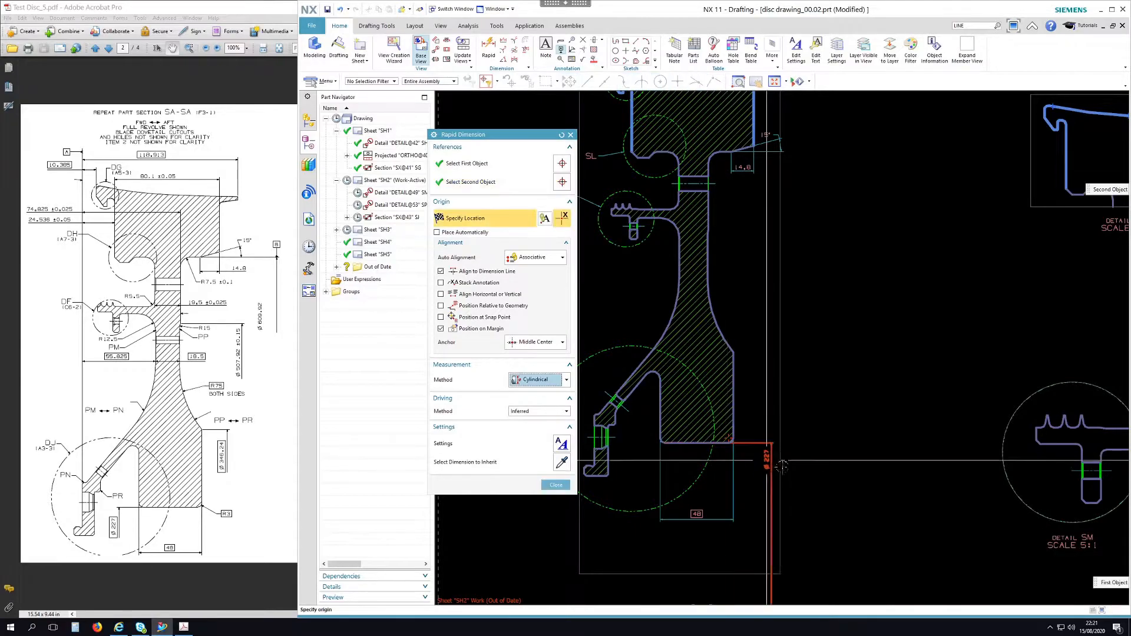
click(799, 466)
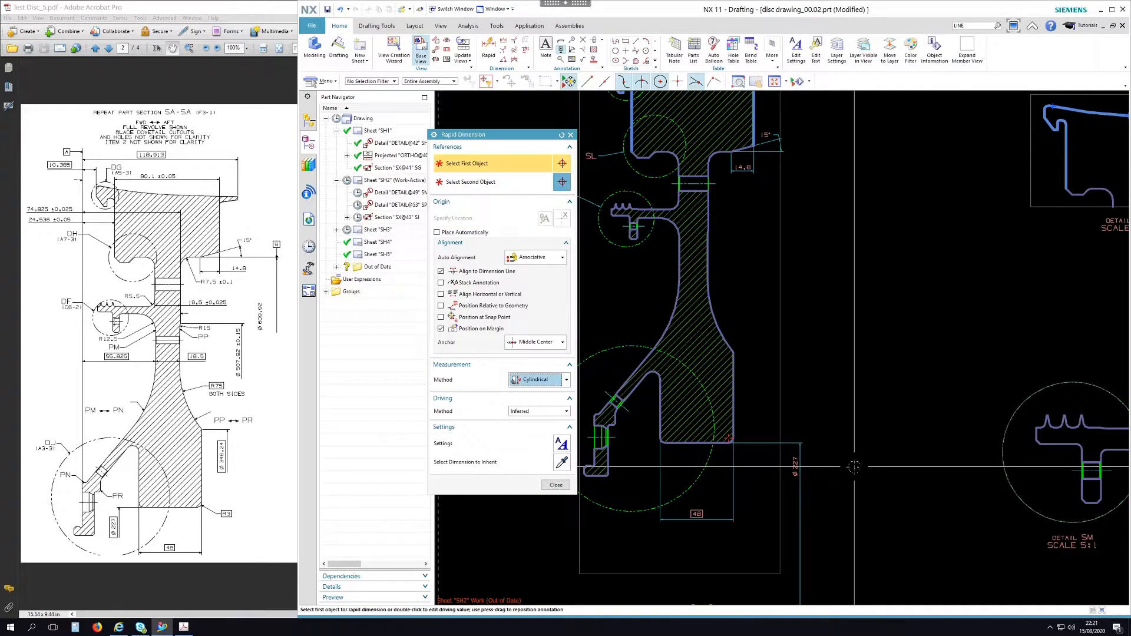
scroll(826, 474, up, 4)
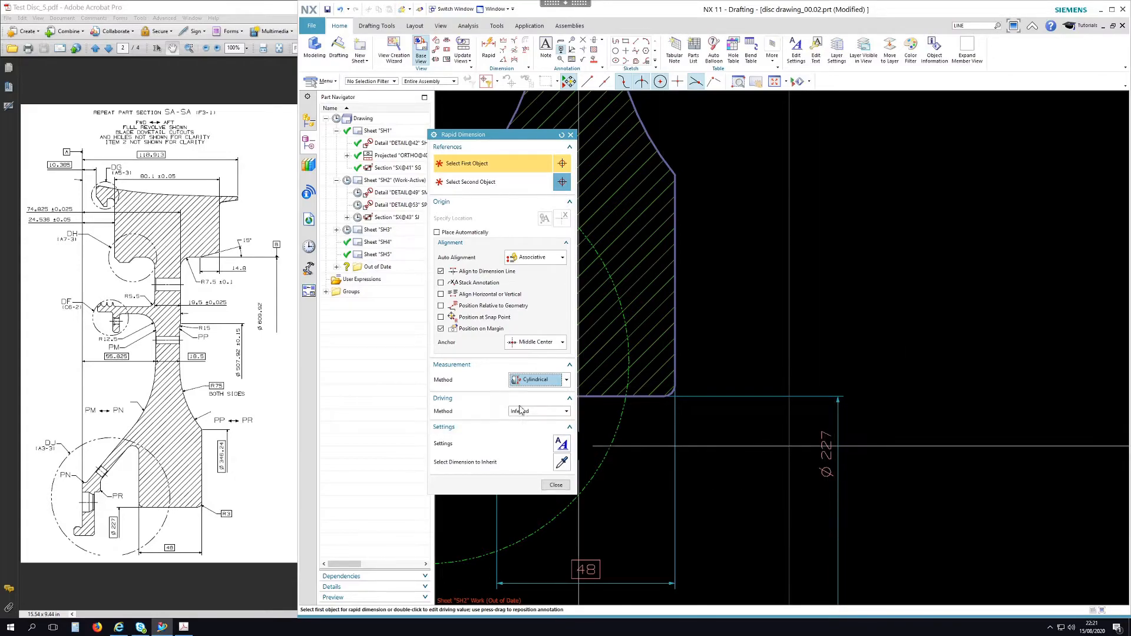
click(557, 485)
- Set the hub bore diameter dimension's tolerance type to Basic so its value is boxed
scroll(893, 437, up, 3)
scroll(894, 383, up, 2)
scroll(850, 430, down, 2)
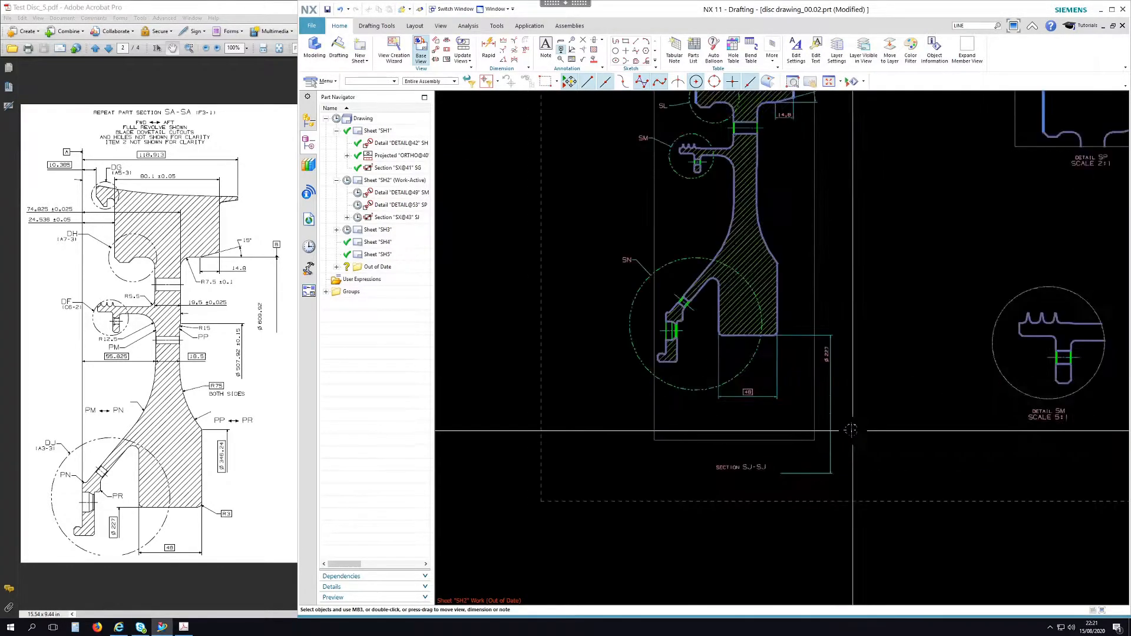
scroll(851, 430, down, 2)
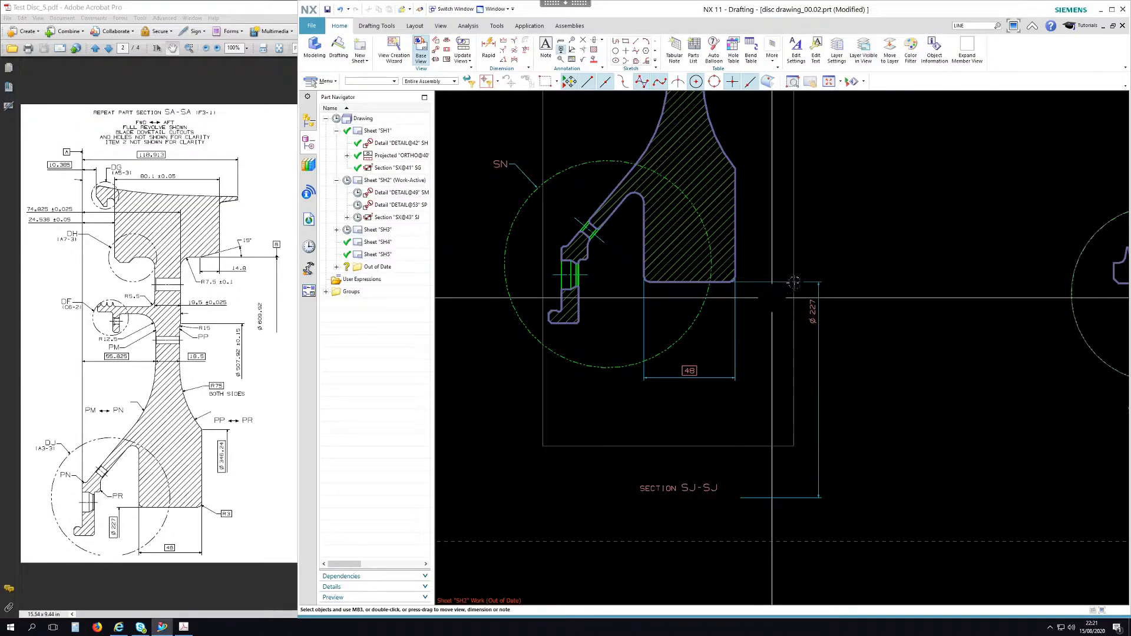
scroll(797, 282, down, 3)
double_click(839, 333)
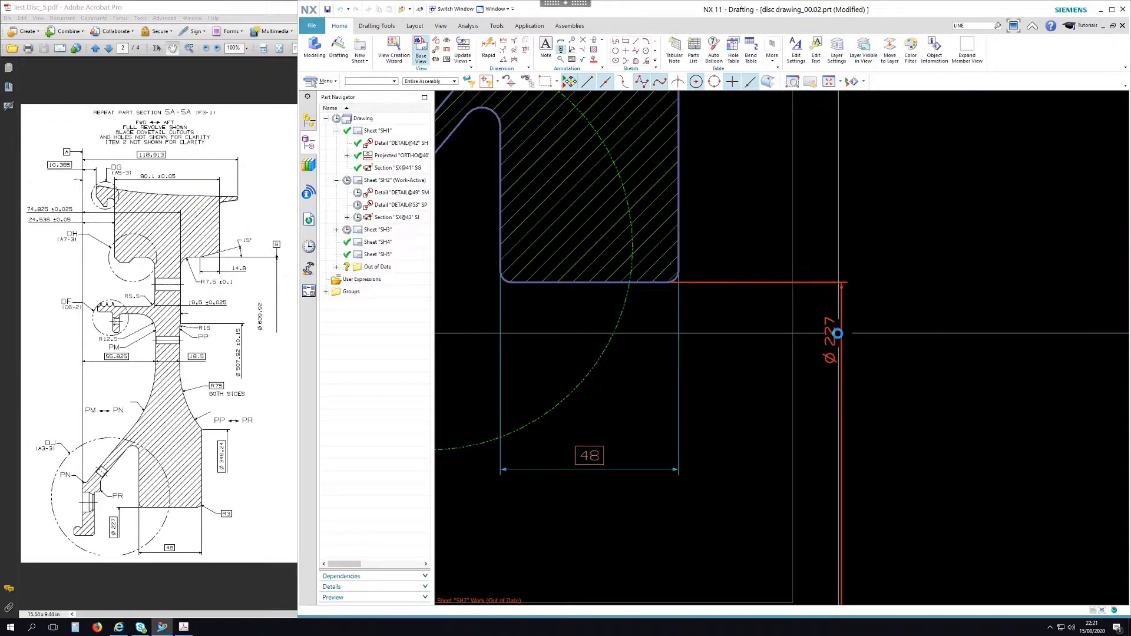
click(915, 337)
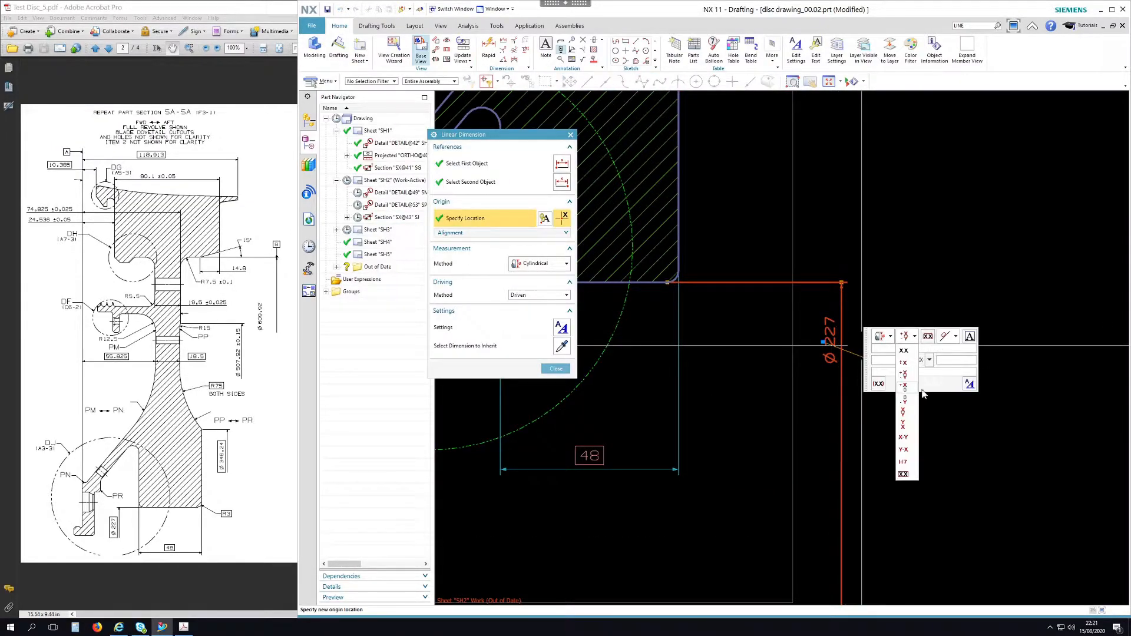
click(904, 476)
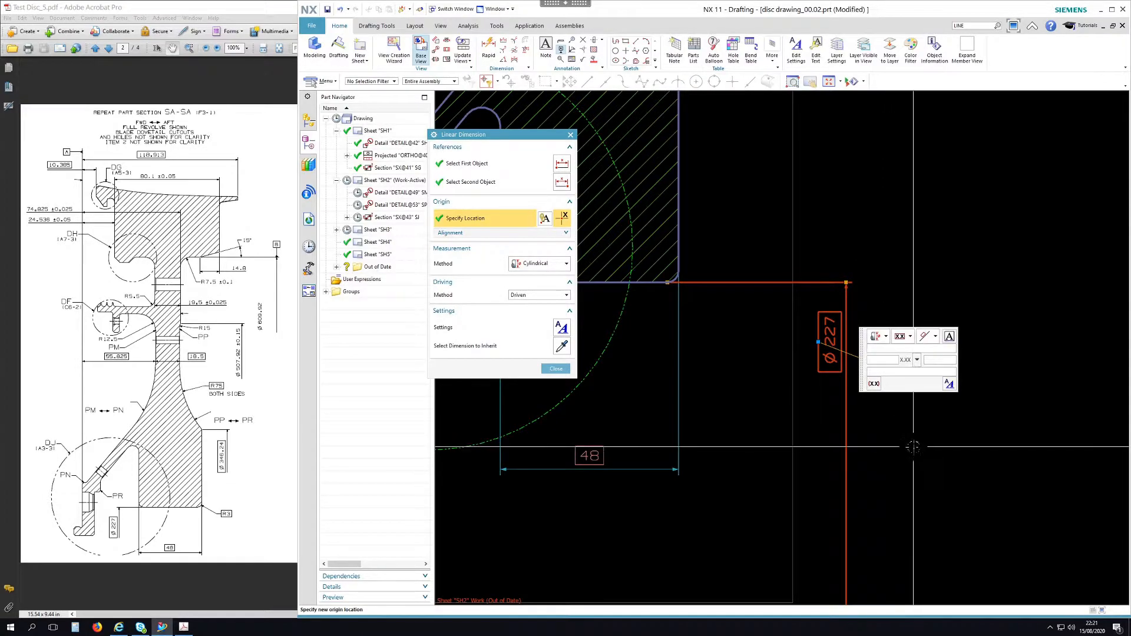
middle_click(914, 448)
- Look through the bore diameter dimension's text settings, including lettering, stacking, prefix/suffix, tolerance, text units and reference options
scroll(915, 448, down, 1)
double_click(831, 382)
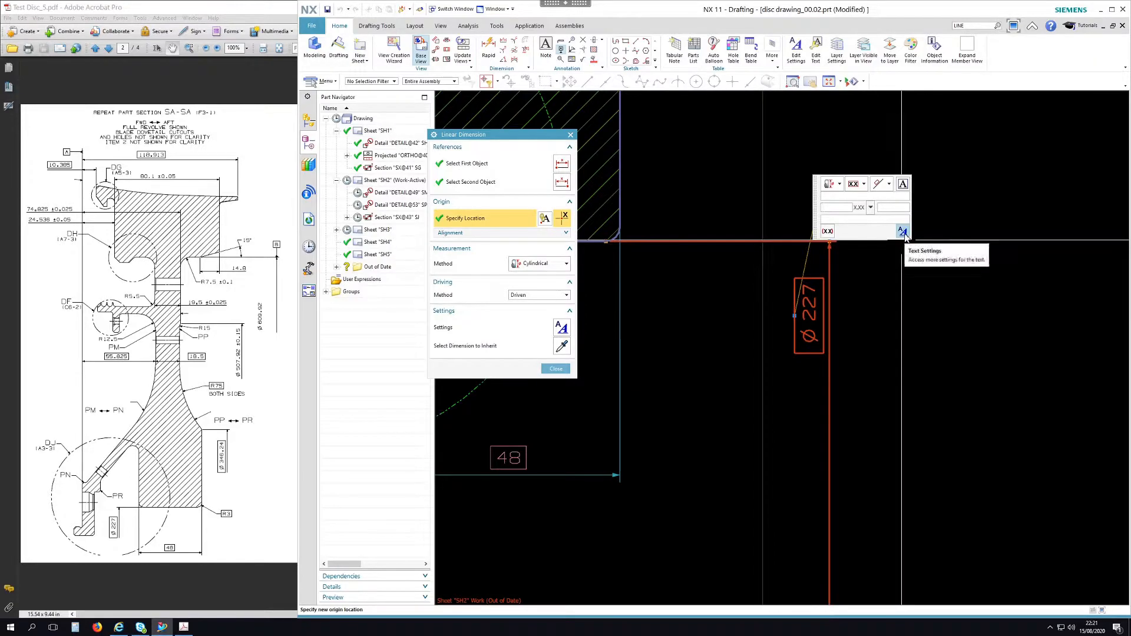
click(904, 230)
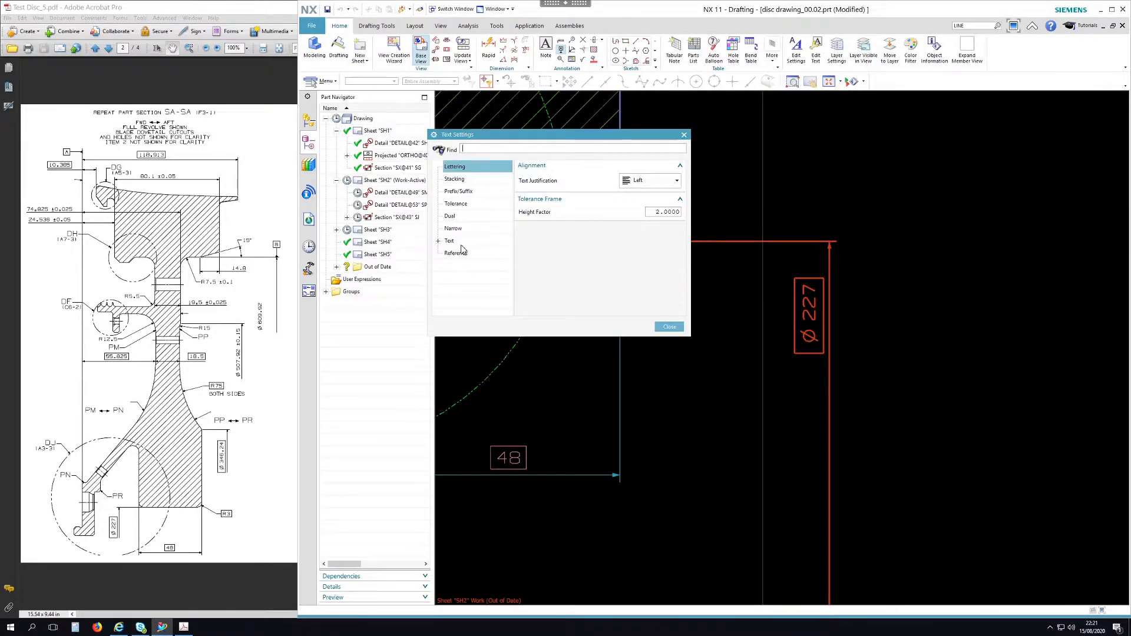
drag(535, 142, 452, 206)
click(381, 259)
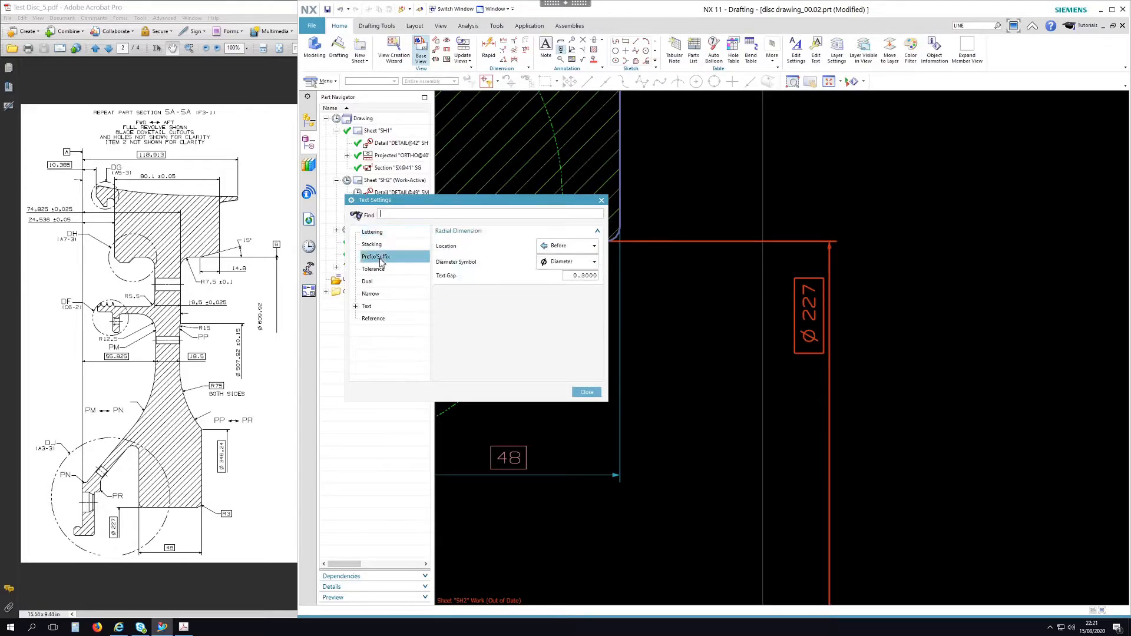
click(386, 249)
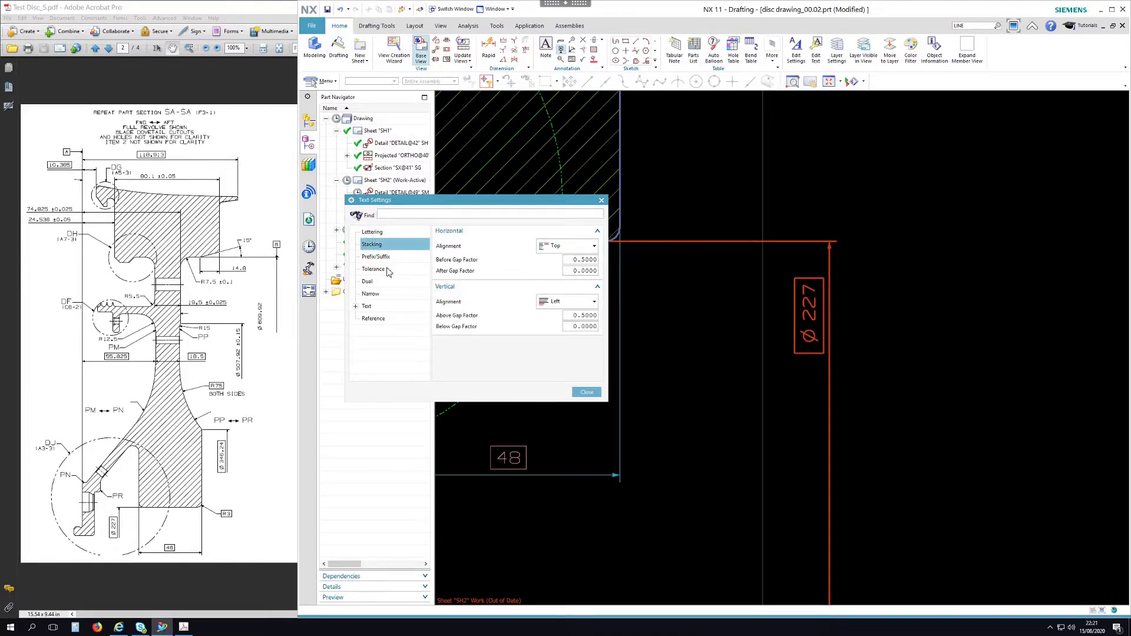
click(389, 271)
click(380, 307)
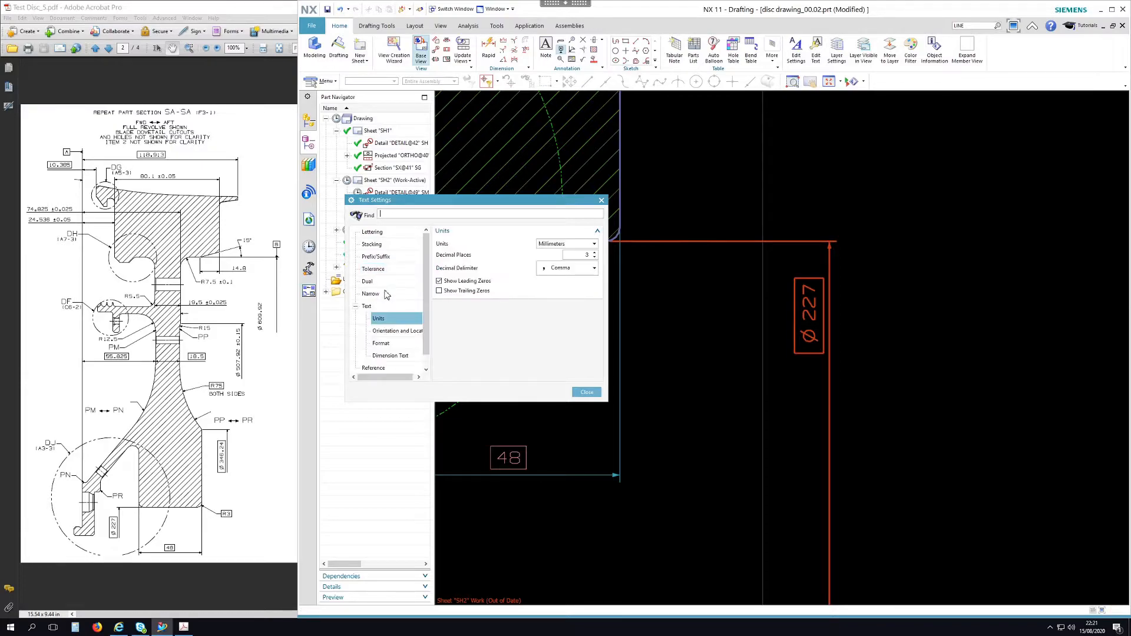
click(389, 369)
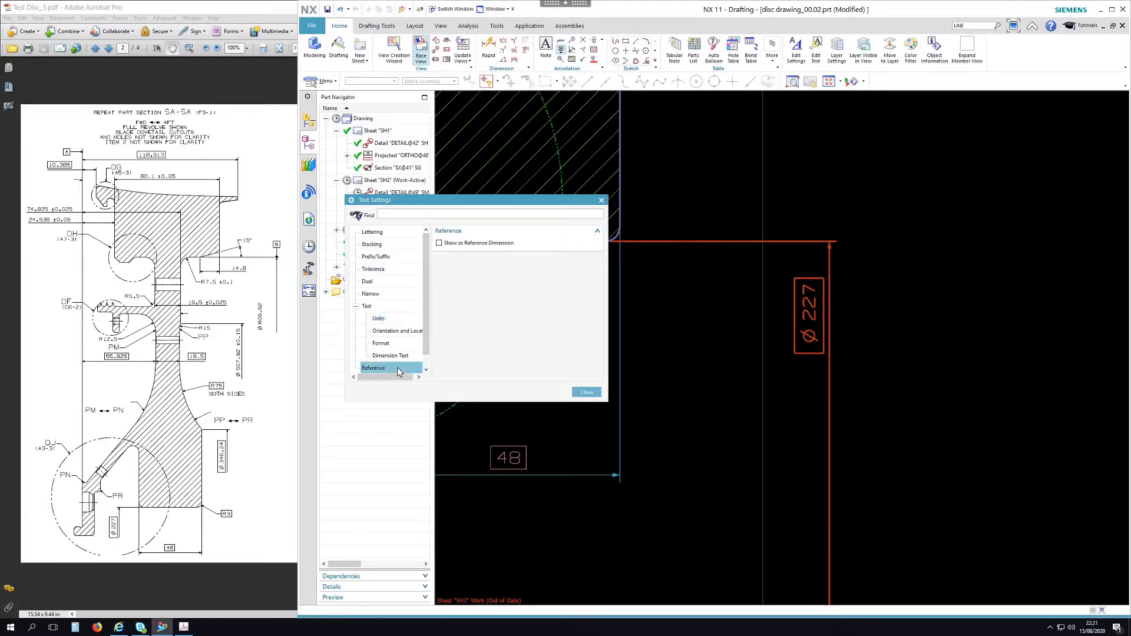
click(383, 282)
click(387, 270)
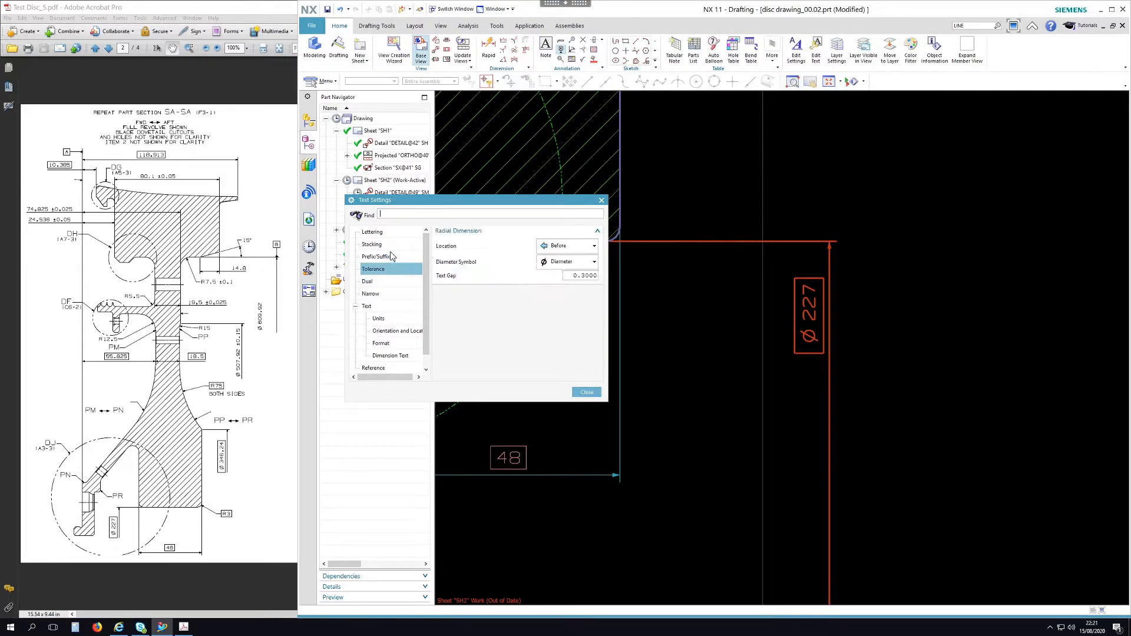
click(392, 257)
click(395, 233)
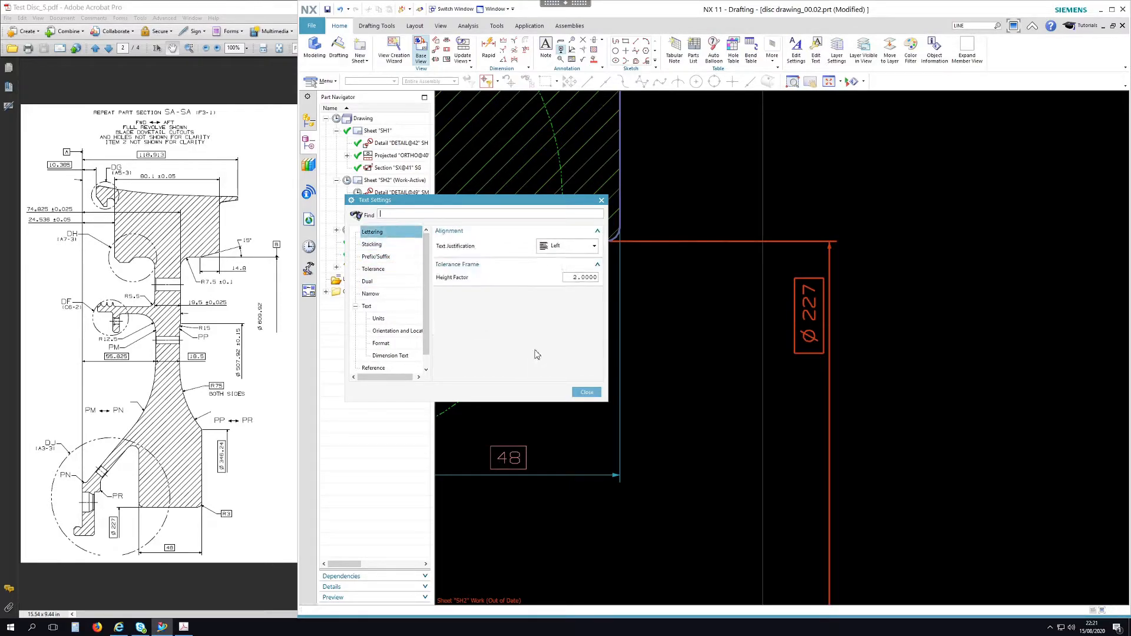
click(587, 392)
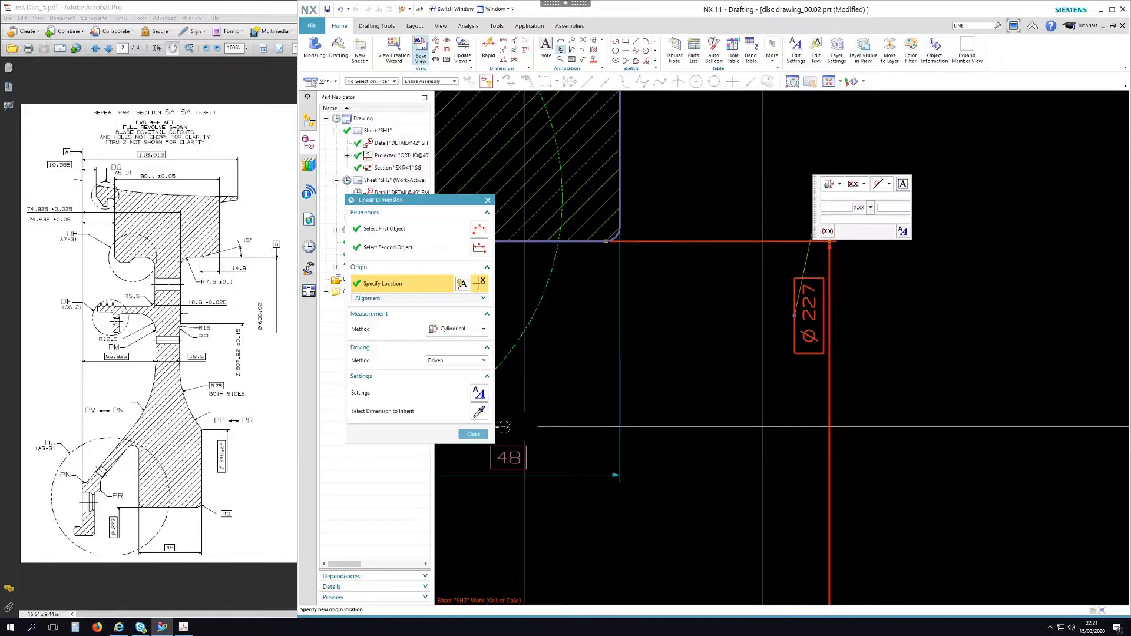
key(Escape)
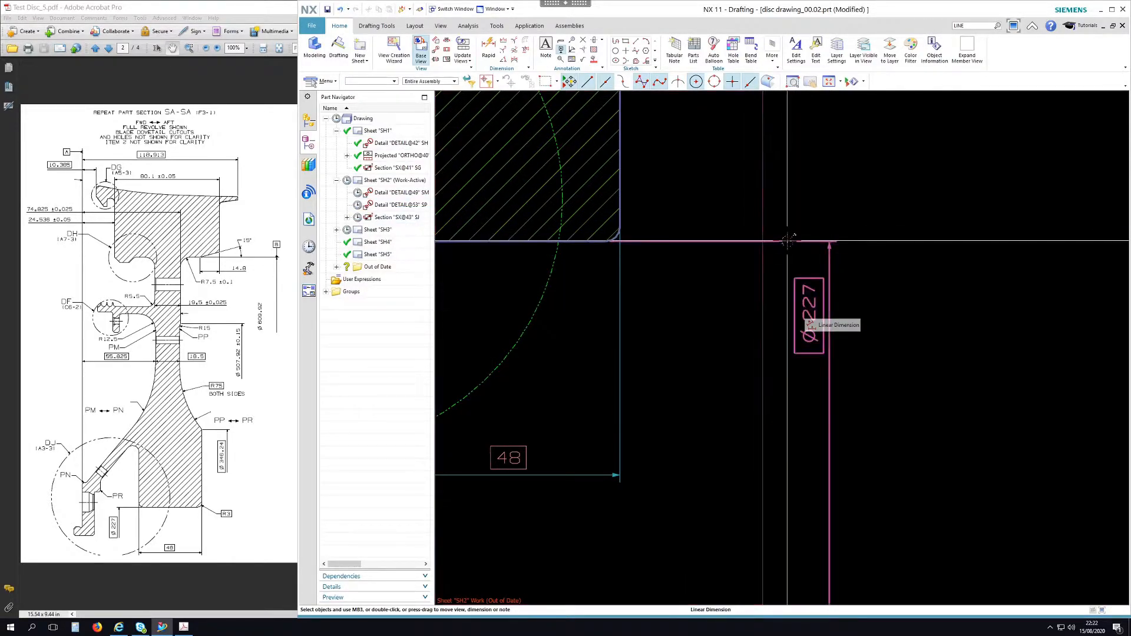
- Turn off Apply to Entire Dimension for the bore diameter dimension's extension lines and hide only the Side 1 extension line at the centerline
right_click(795, 242)
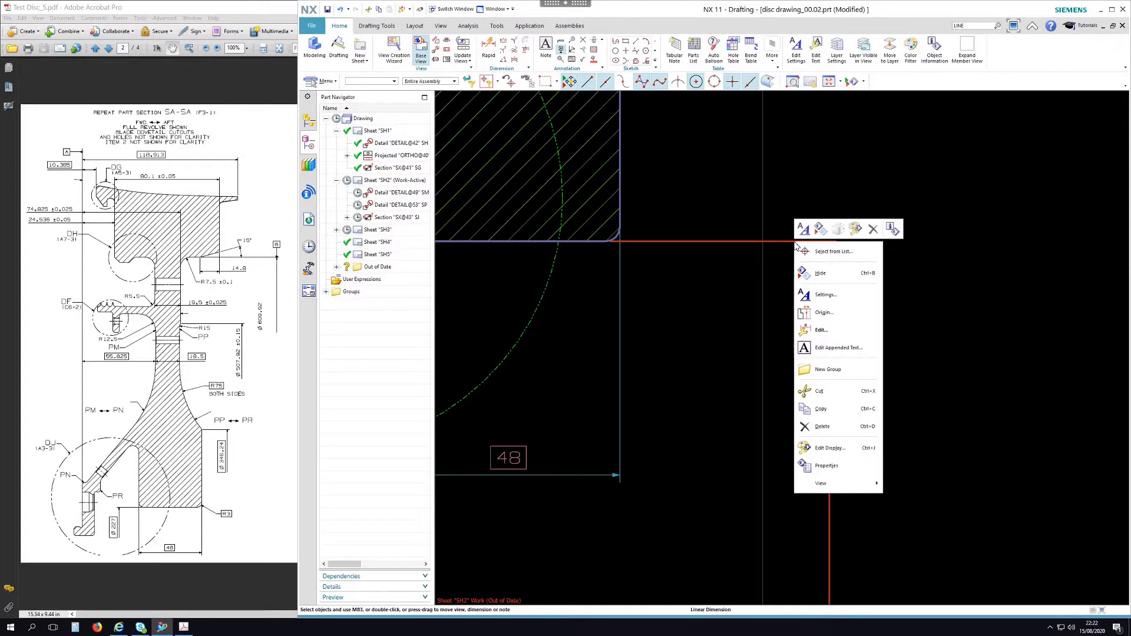
click(841, 295)
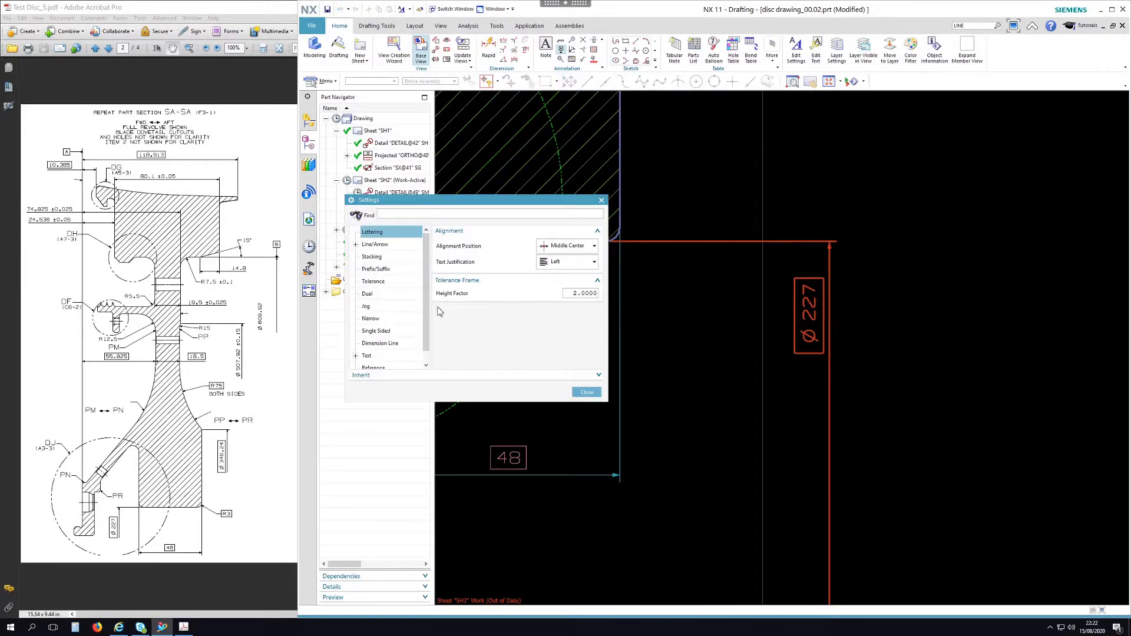
drag(428, 314, 428, 336)
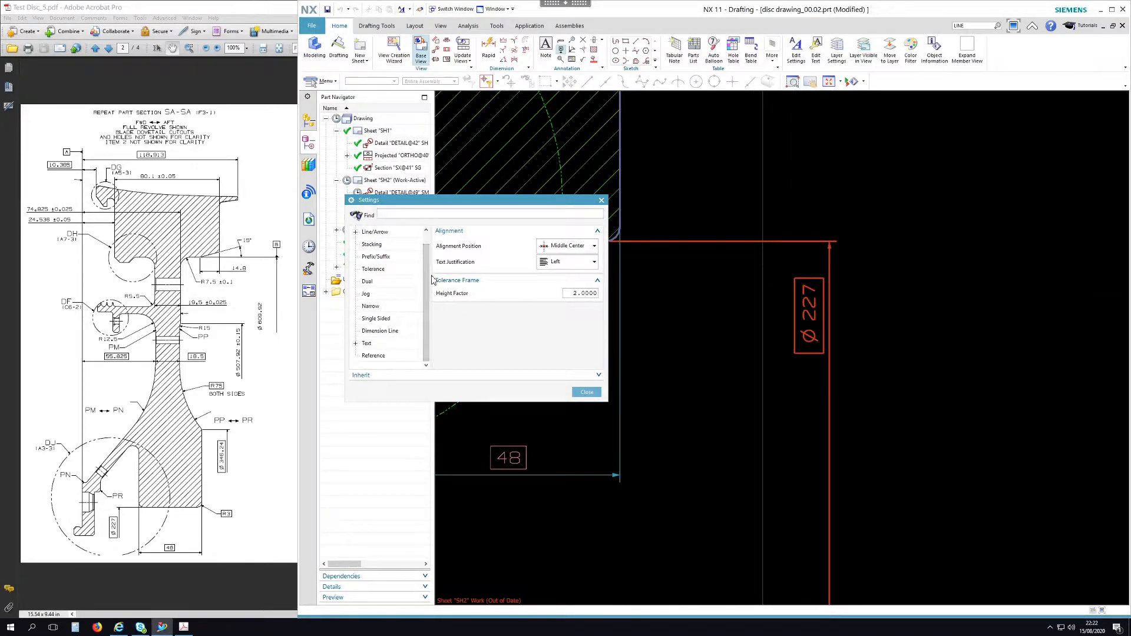
scroll(426, 281, up, 1)
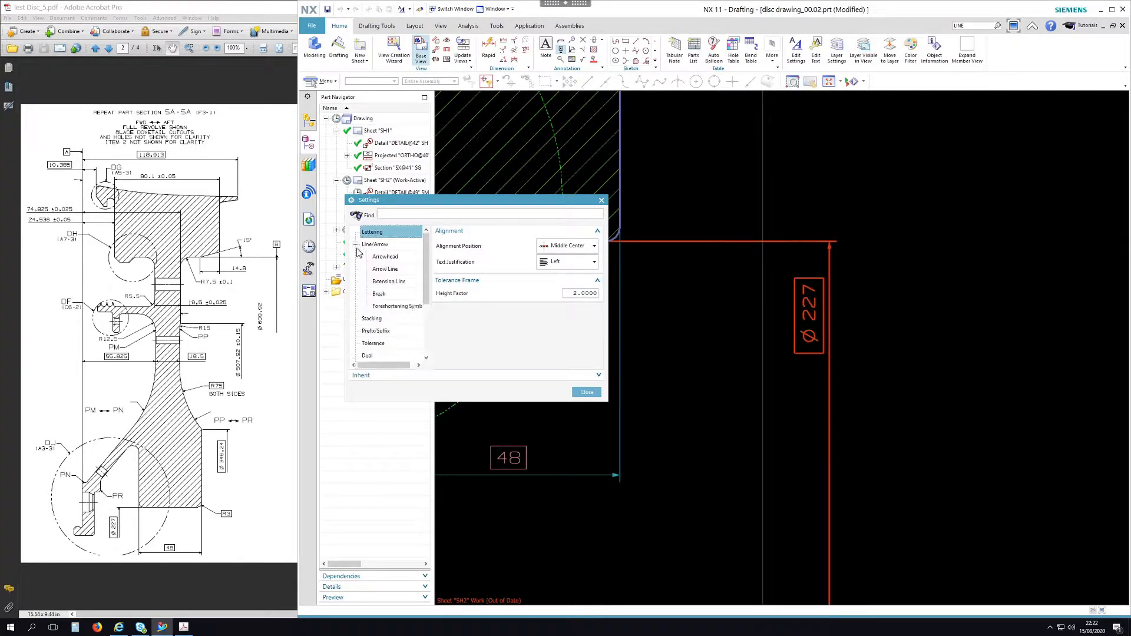
click(404, 262)
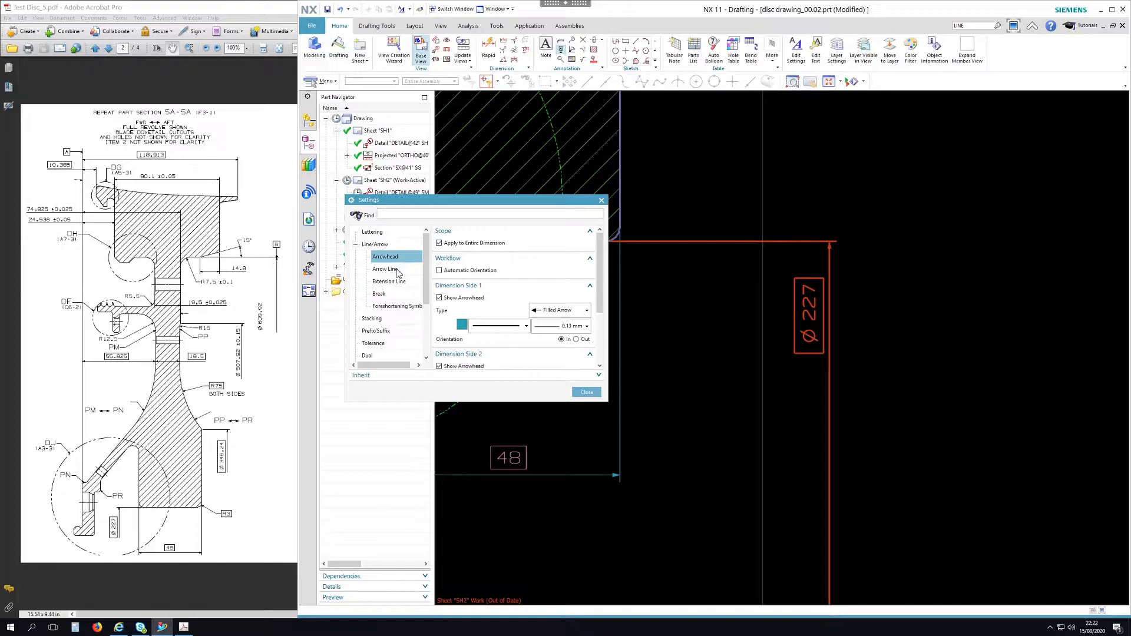
click(398, 271)
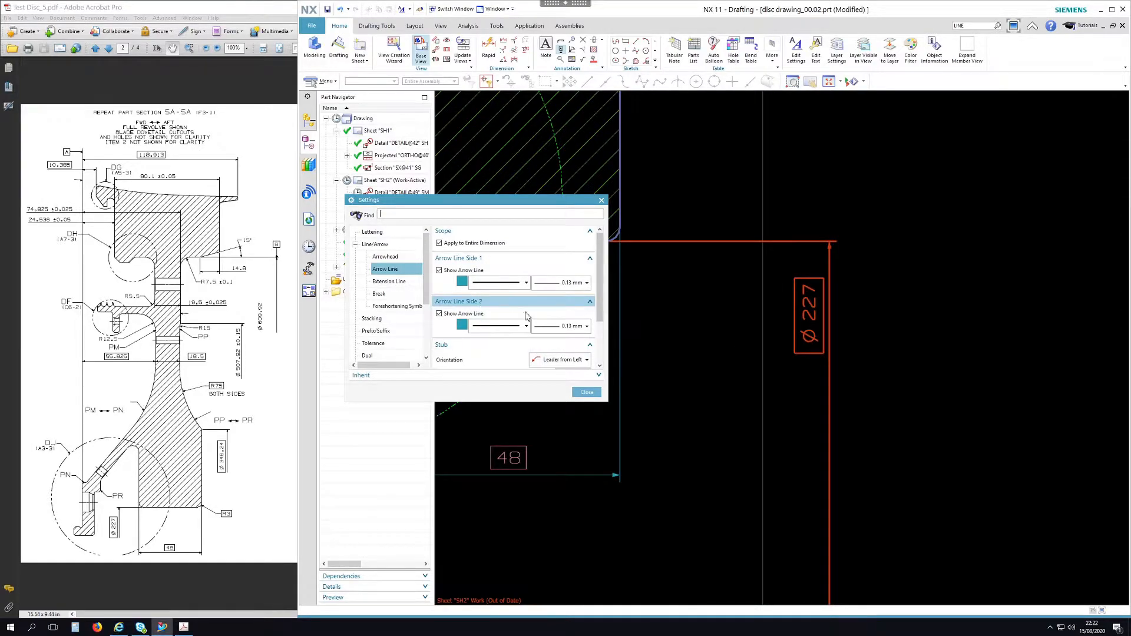
scroll(719, 269, down, 3)
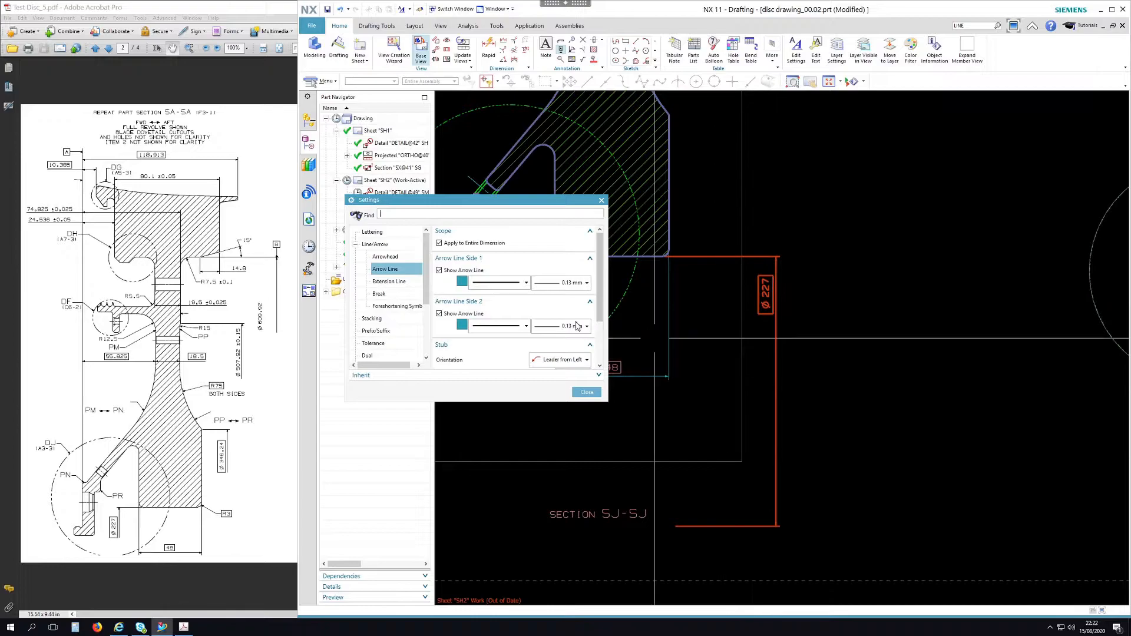
click(398, 282)
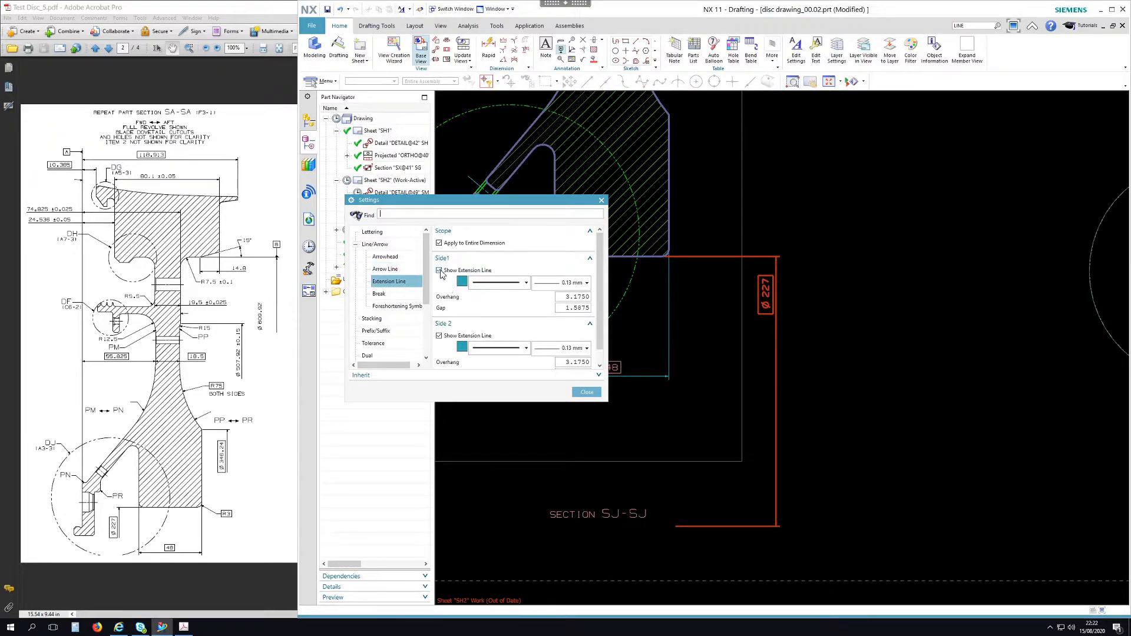
click(438, 336)
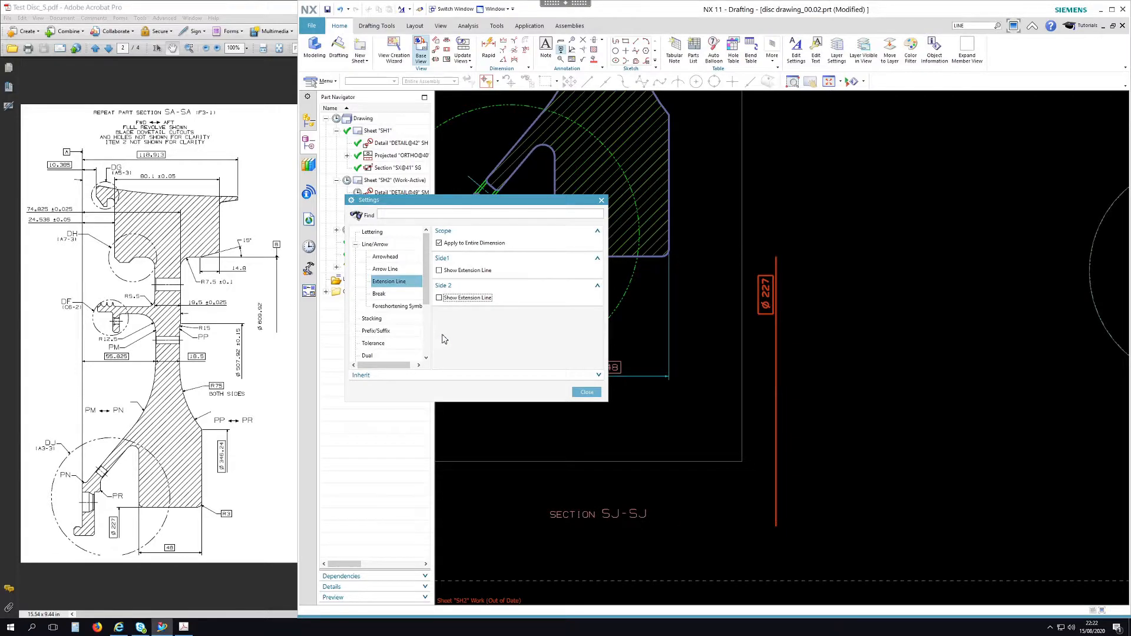
click(439, 271)
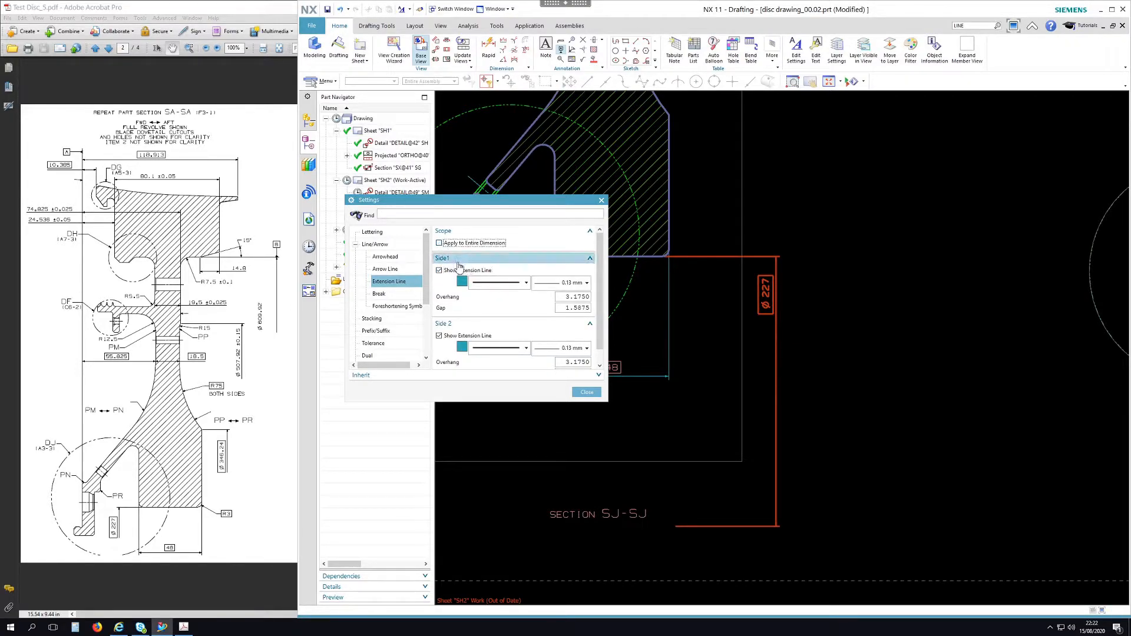
click(440, 271)
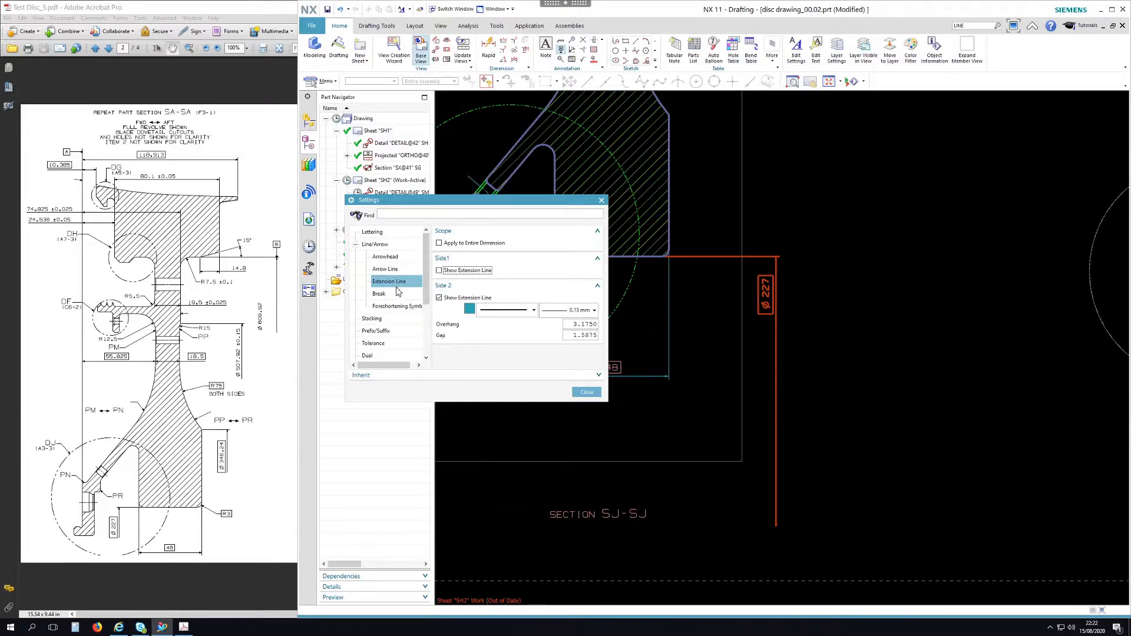
click(440, 298)
- Hide the Side 1 arrow line of the hub bore diameter dimension, keeping the Side 2 arrow line shown
click(387, 269)
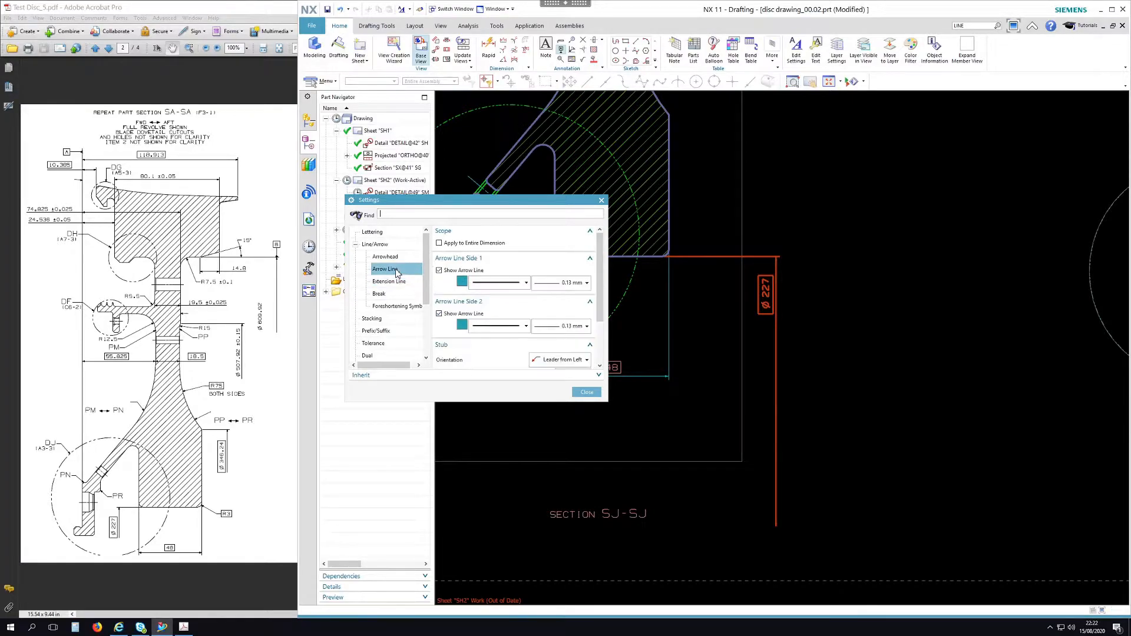
click(440, 314)
click(439, 315)
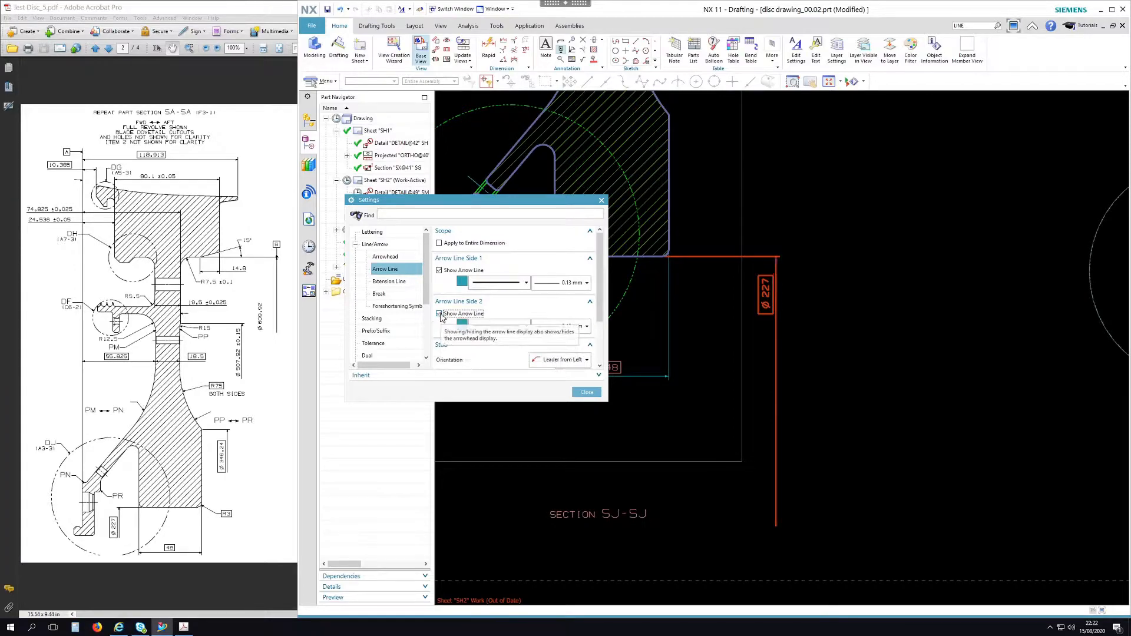
click(439, 271)
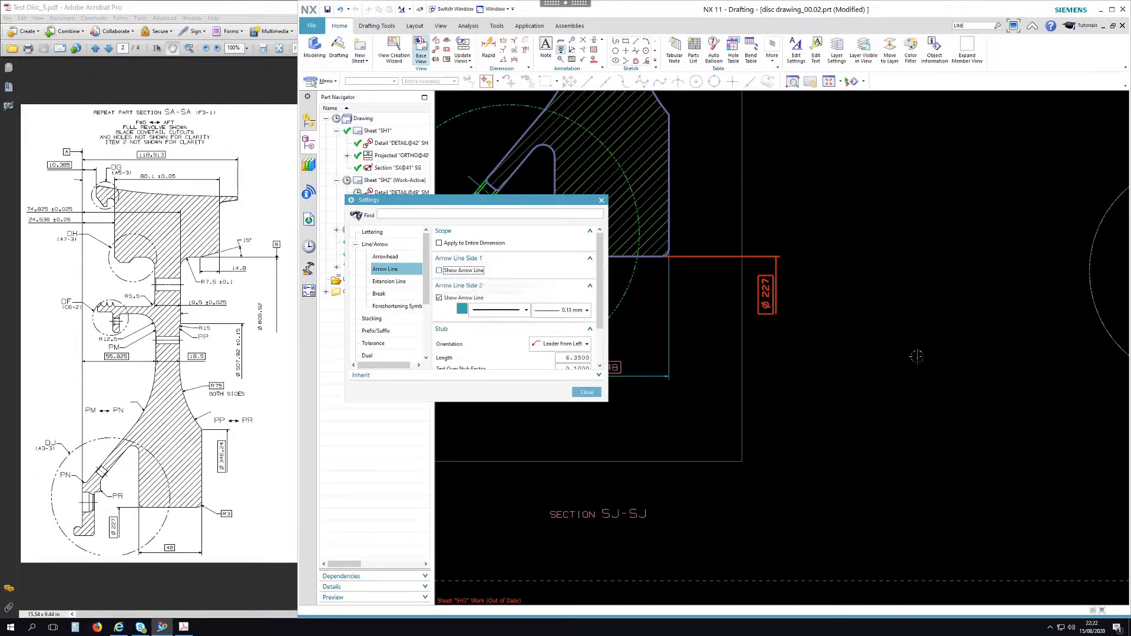
key(Escape)
- Move the boxed bore diameter dimension closer to the hub's right edge, inside the border of section view SJ
scroll(884, 361, up, 6)
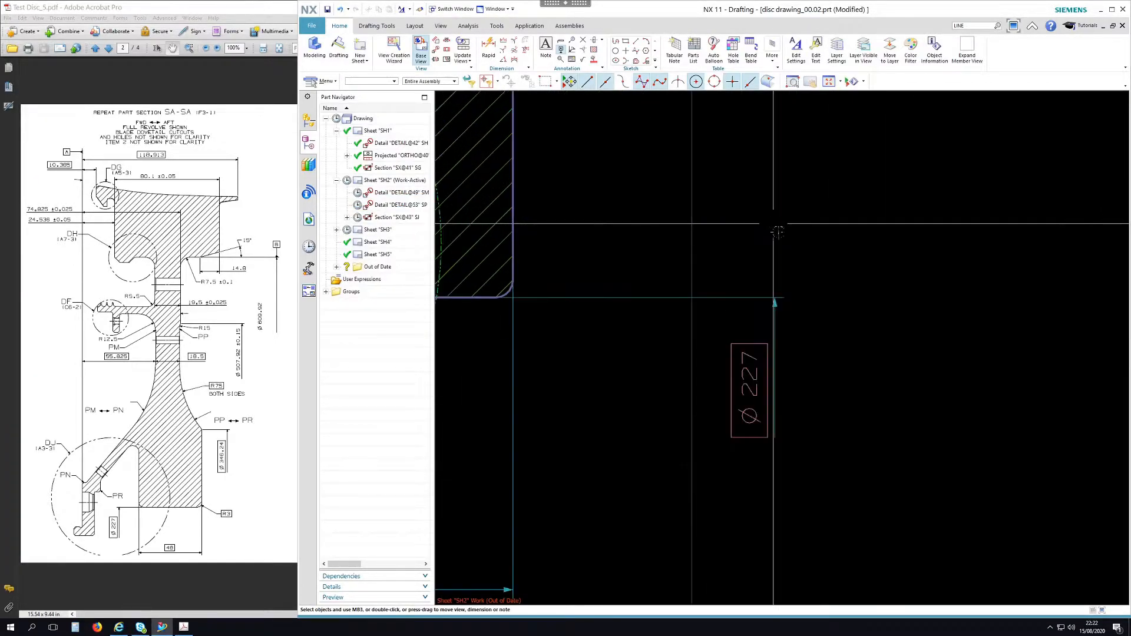
drag(749, 389, 628, 392)
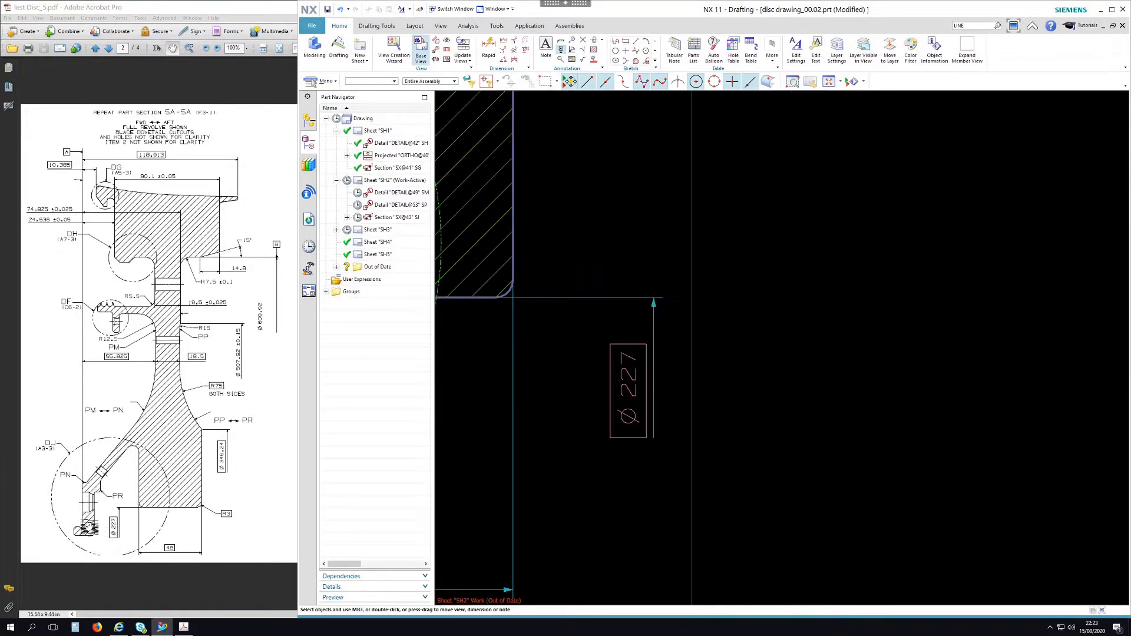
scroll(750, 324, down, 2)
scroll(799, 361, down, 3)
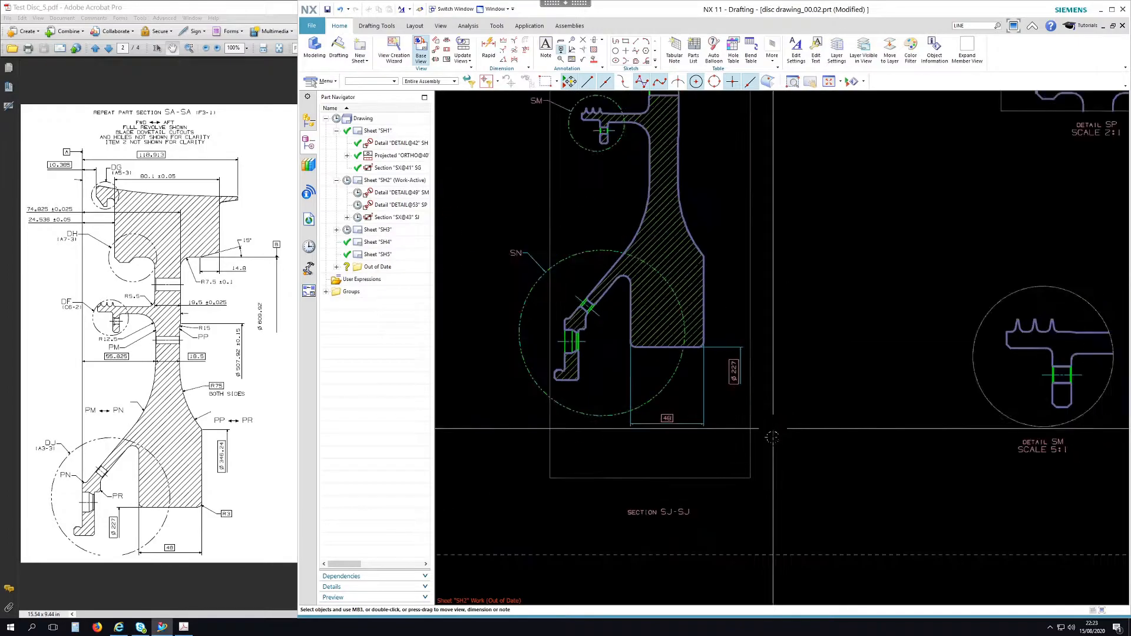
scroll(757, 278, up, 2)
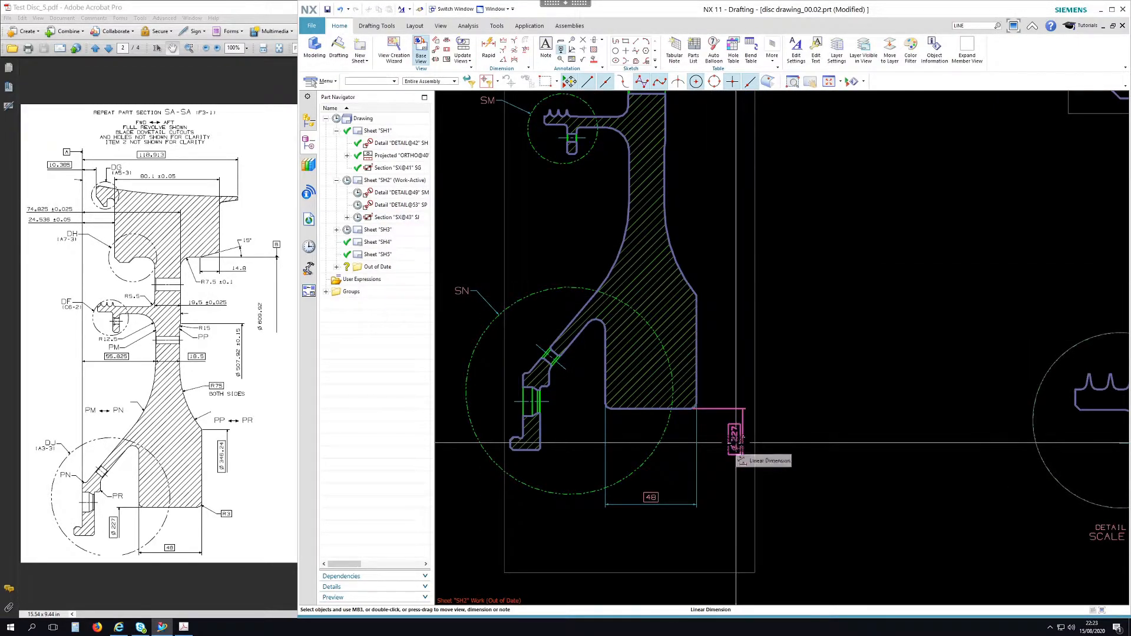
scroll(799, 323, down, 1)
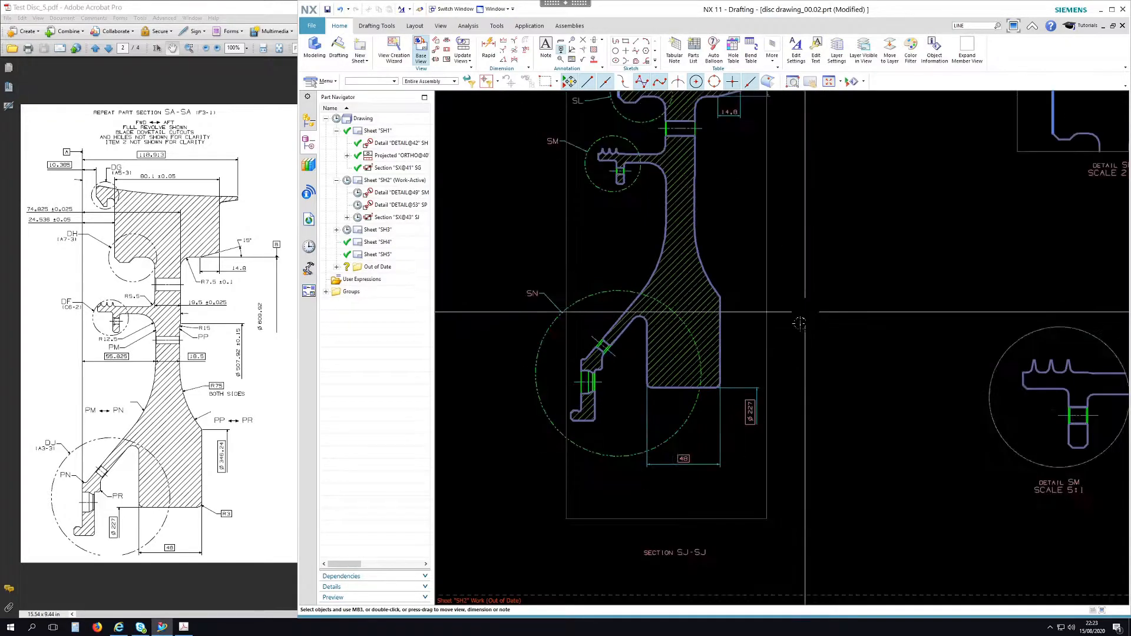
scroll(799, 324, down, 1)
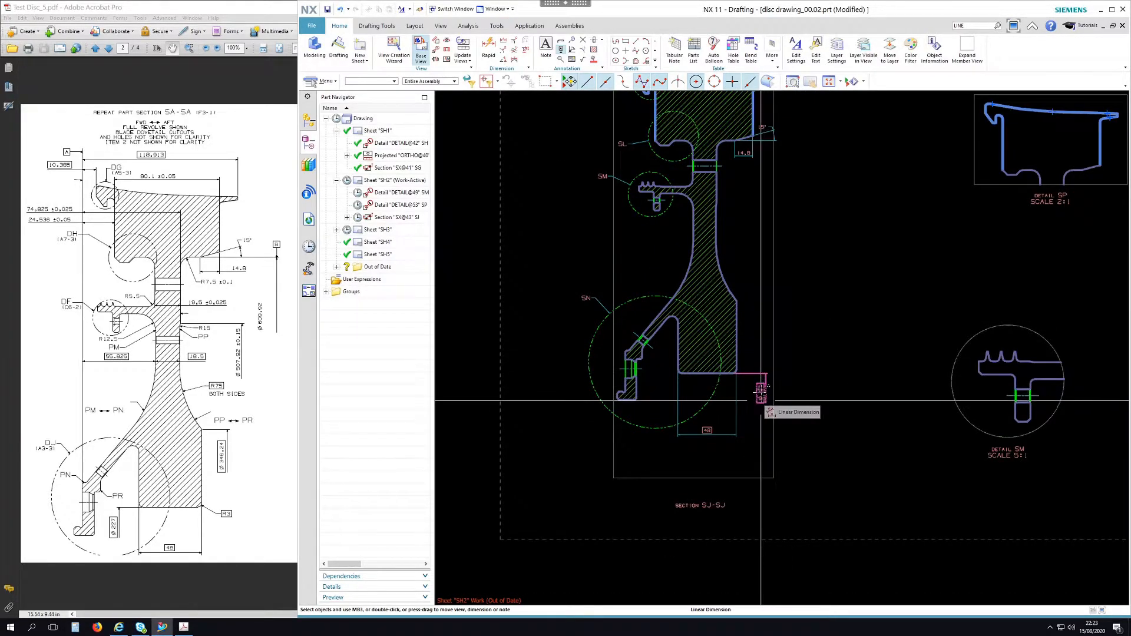
scroll(711, 425, down, 1)
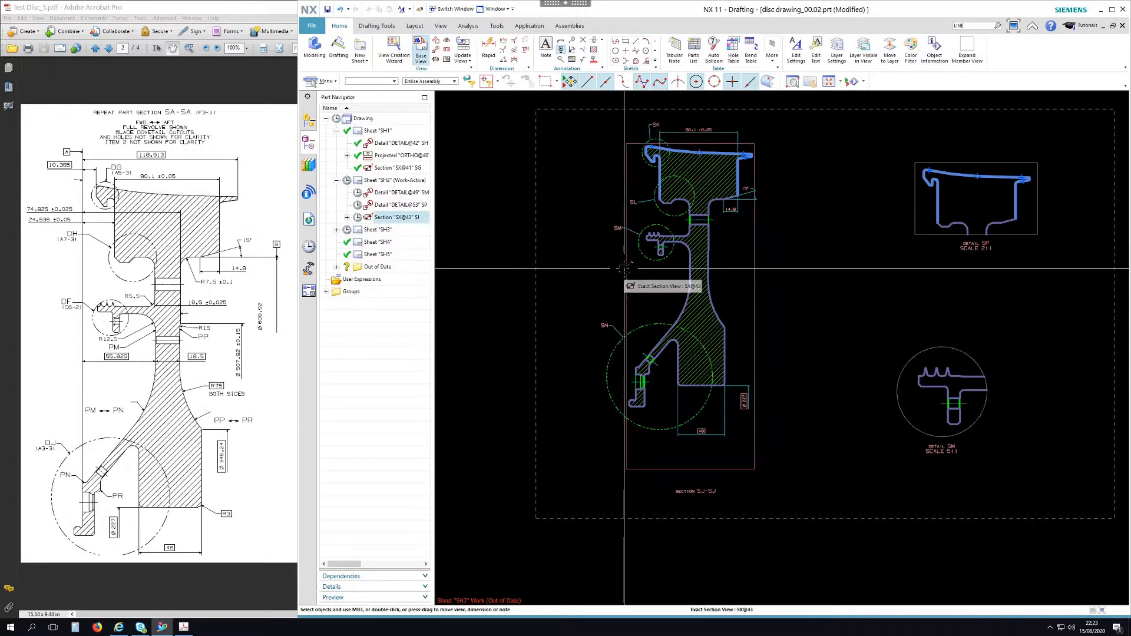
- Expand section view SJ and pick the rotation centerline's right end as first object of a Cylindrical linear dimension with Use Baseline on
right_click(751, 245)
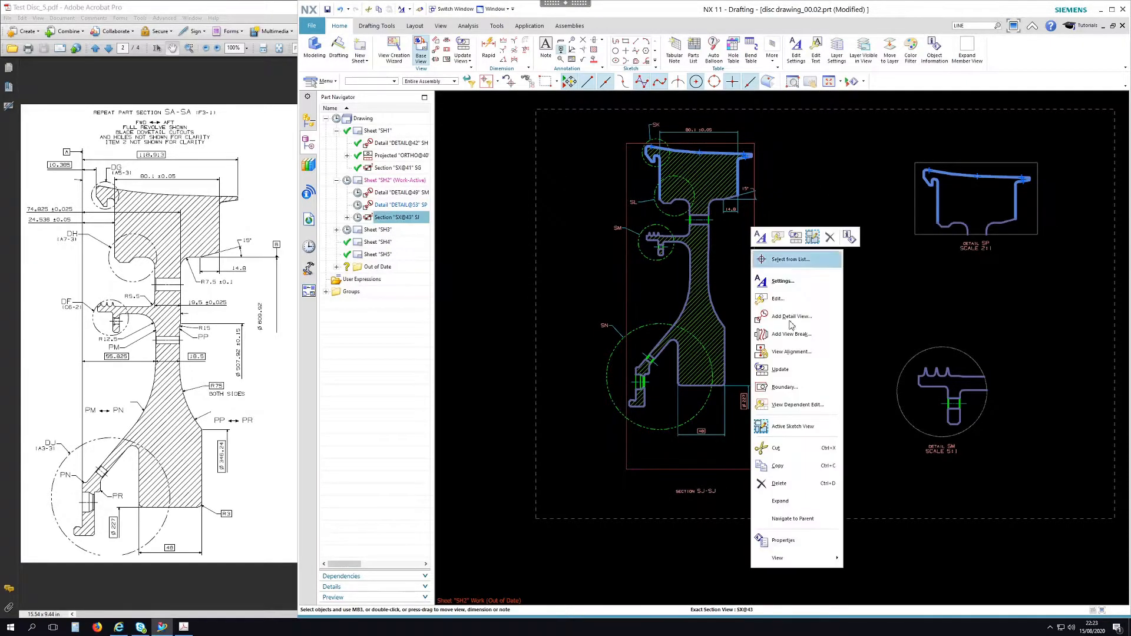
click(796, 502)
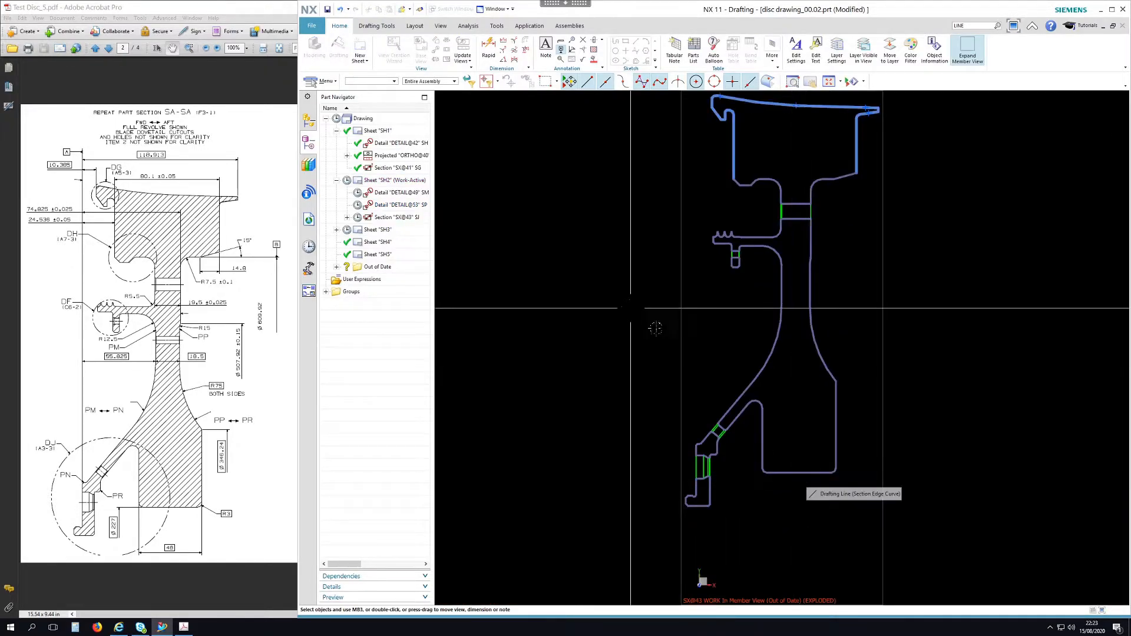
scroll(717, 305, down, 2)
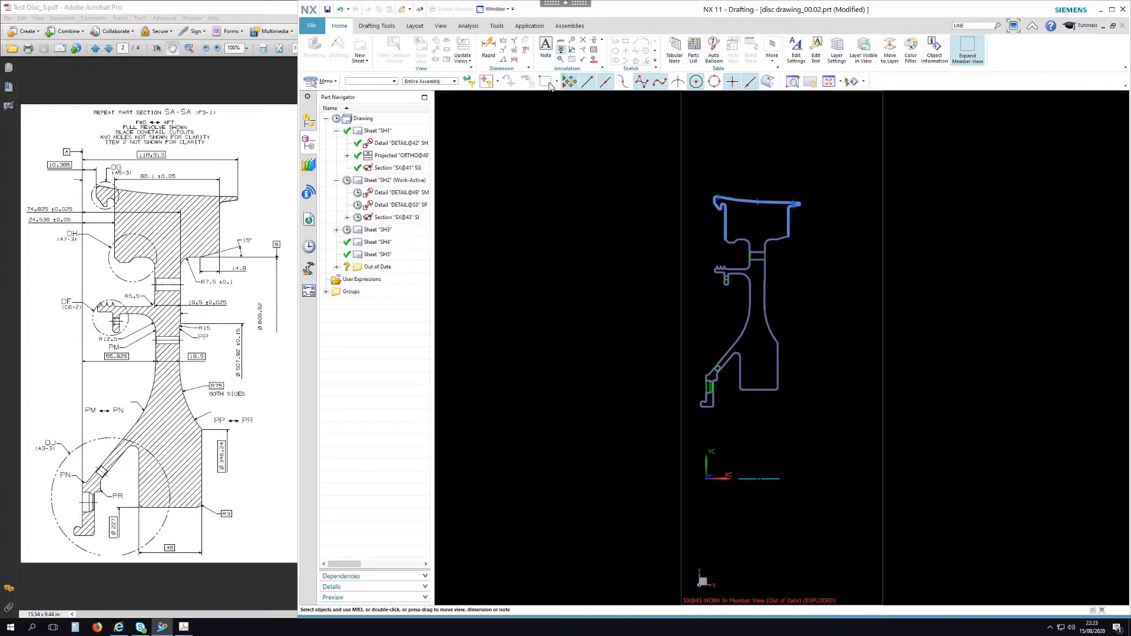
click(503, 42)
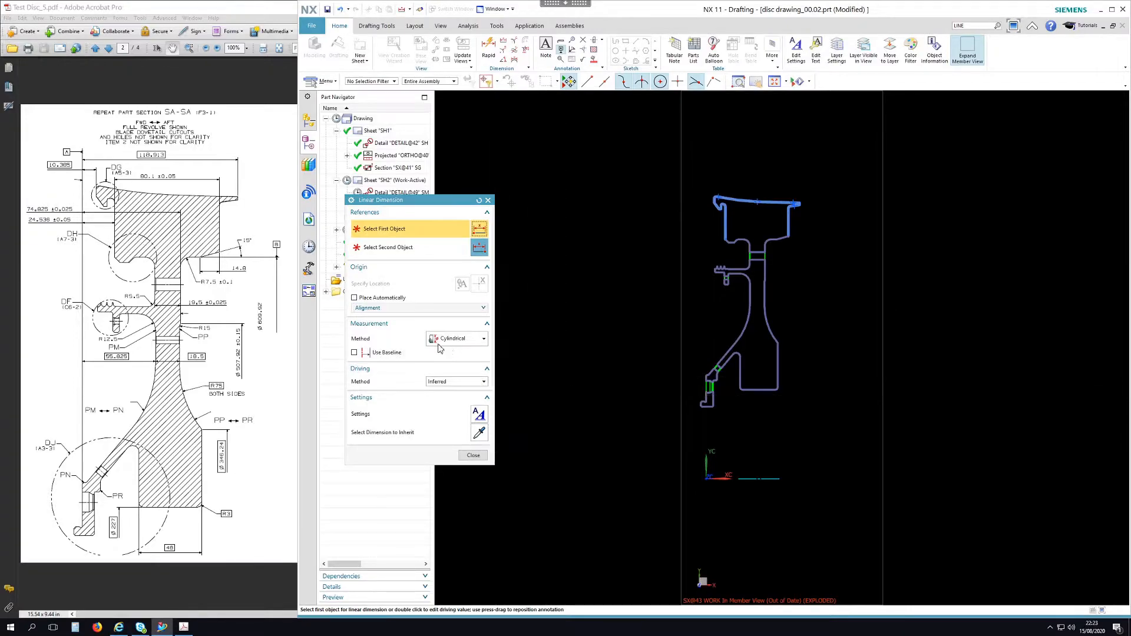
click(459, 343)
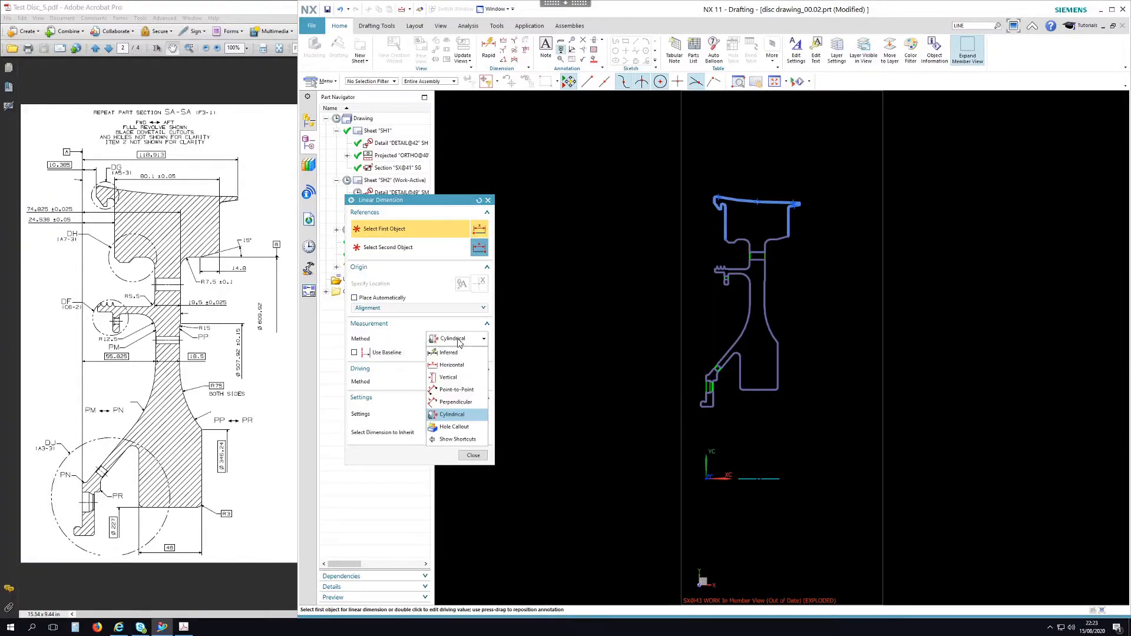
click(450, 415)
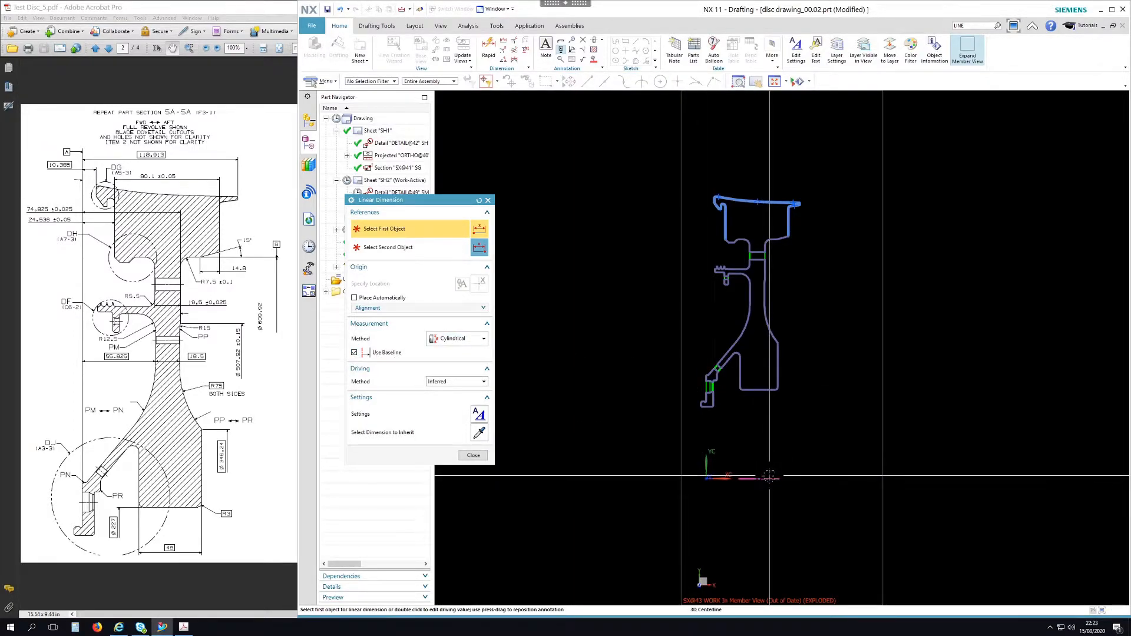
click(774, 477)
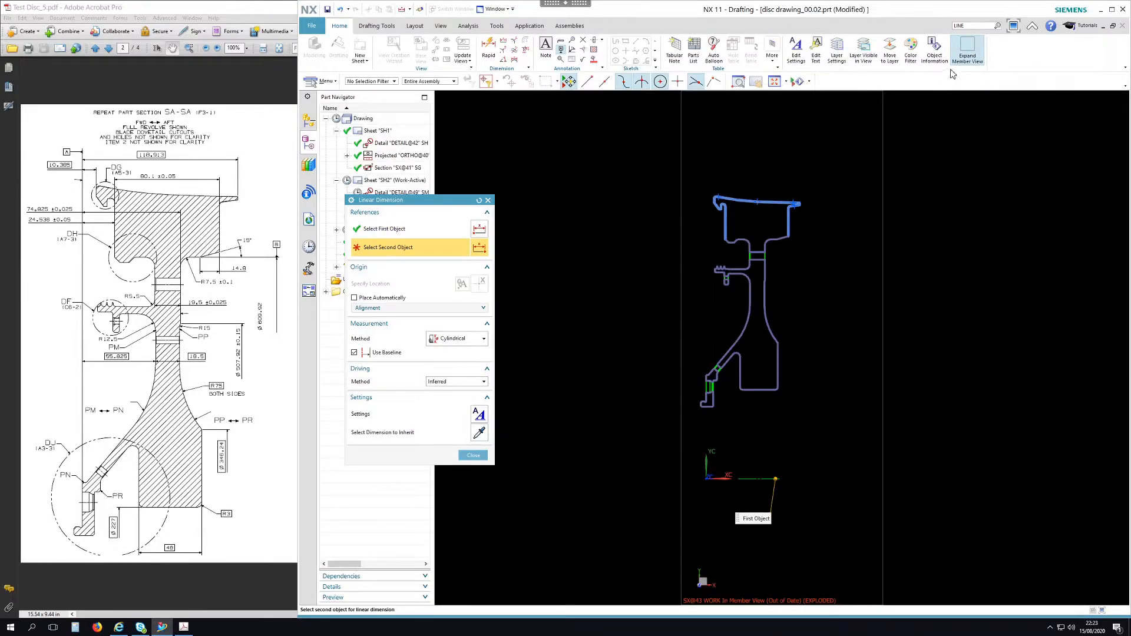
- Return to the sheet and place a baseline diameter dimension to the hub's upper-right corner, right of the view border
click(969, 56)
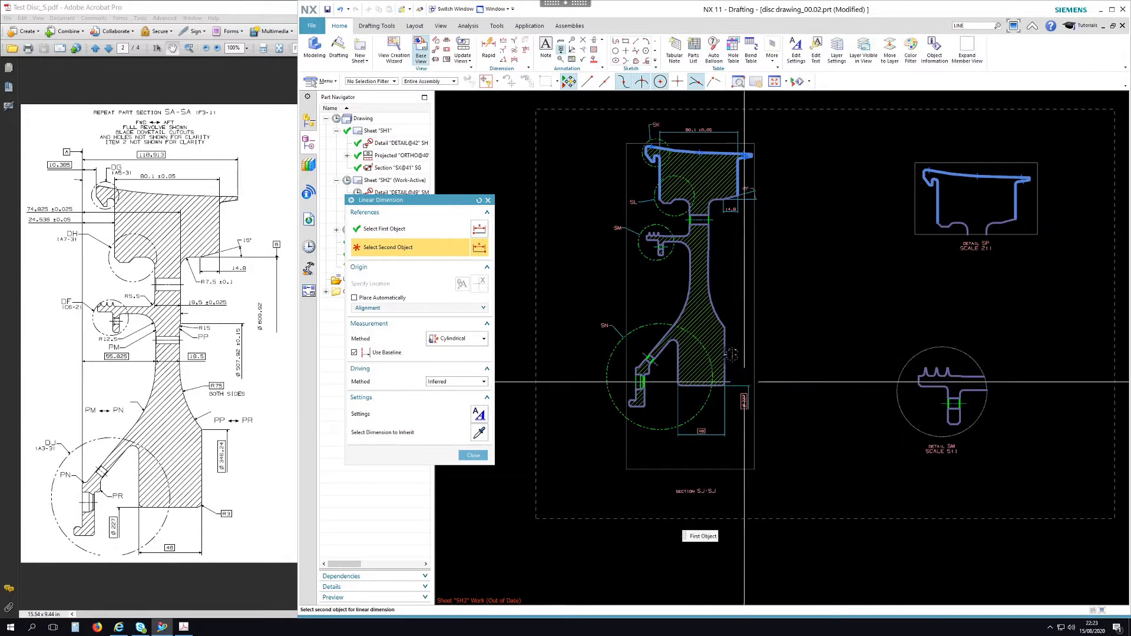
scroll(746, 330, up, 5)
scroll(759, 455, down, 3)
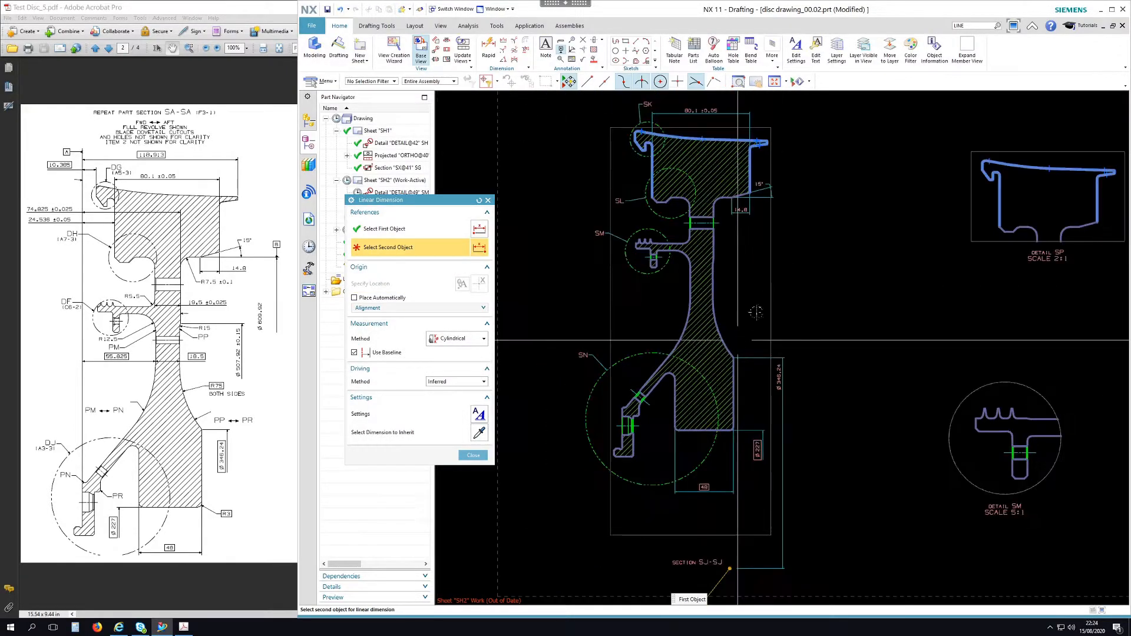
- Add a baseline diameter dimension to the point where the 15° slope starts under the rim, placed outside the hub corner's diameter dimension
scroll(723, 207, up, 3)
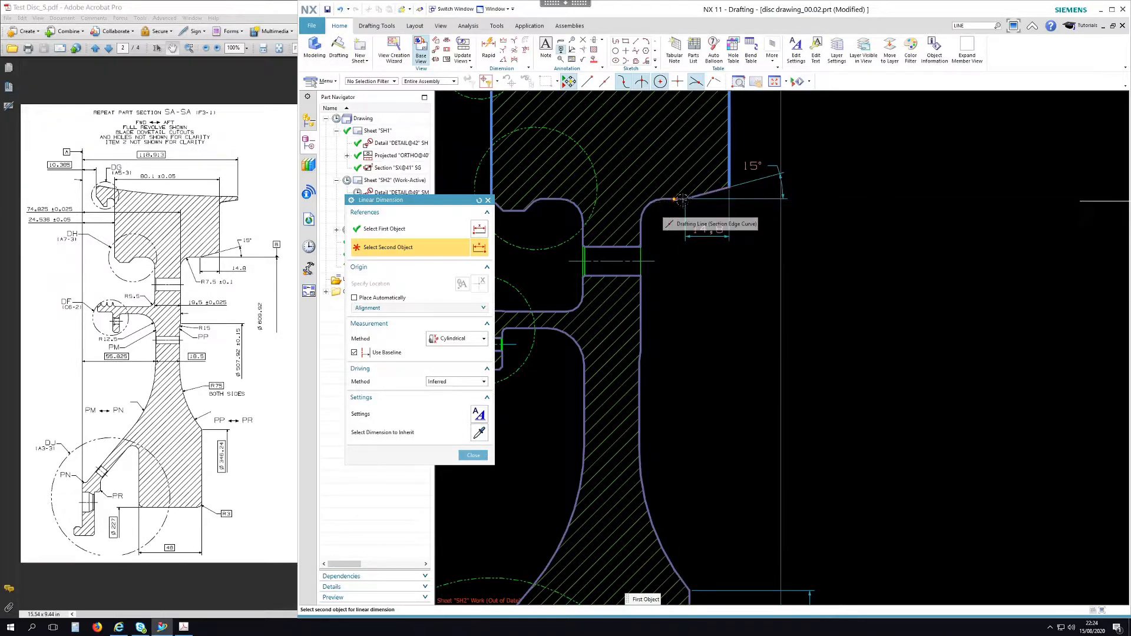
click(702, 211)
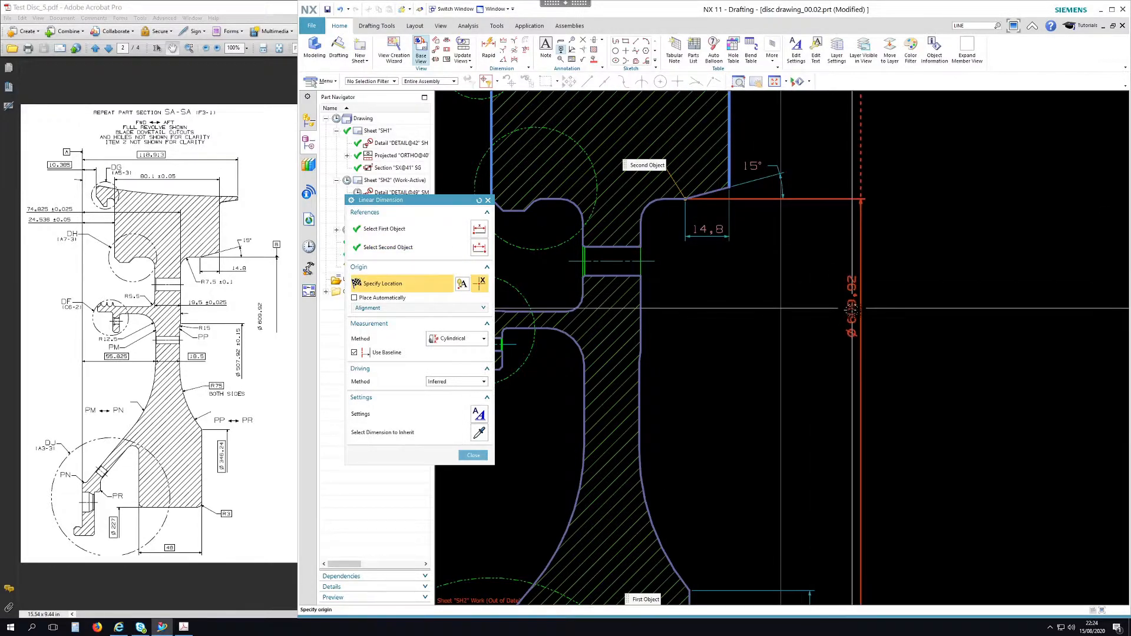
scroll(818, 481, down, 4)
scroll(807, 288, up, 5)
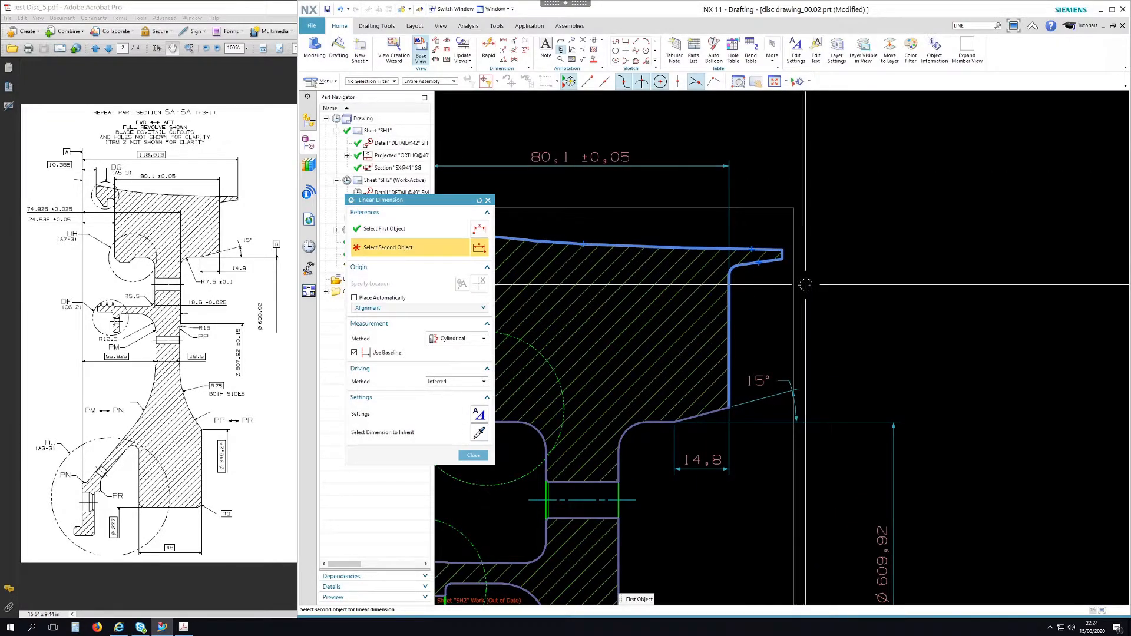
- Add a baseline diameter dimension to the small step on the web's right edge, placed just beside the web, and end the dimension command
scroll(733, 501, down, 3)
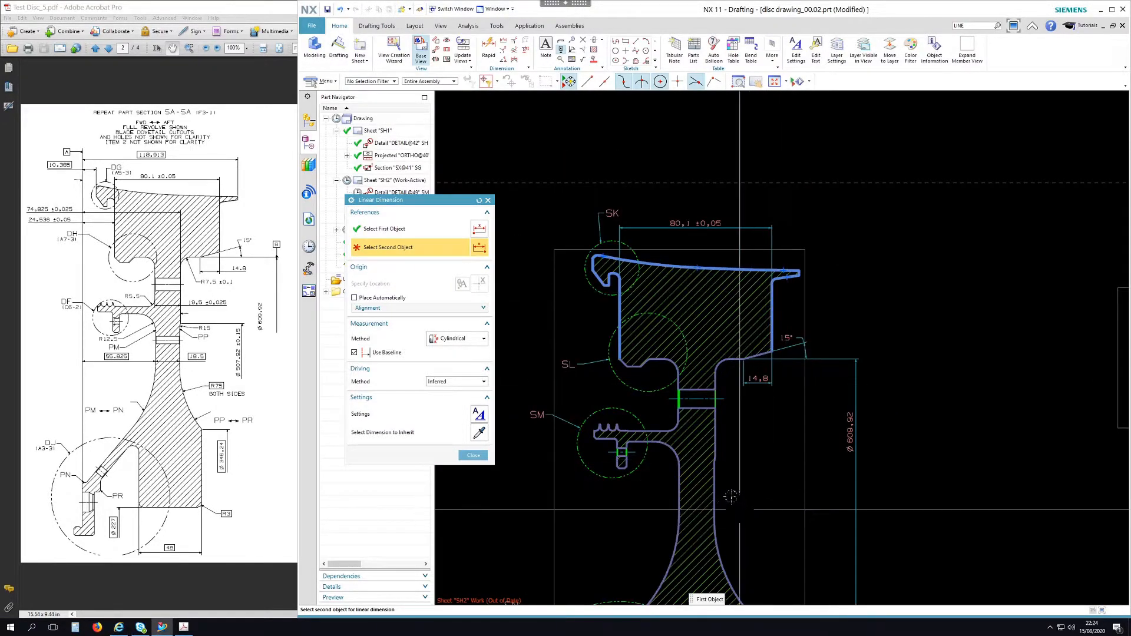
scroll(731, 498, up, 4)
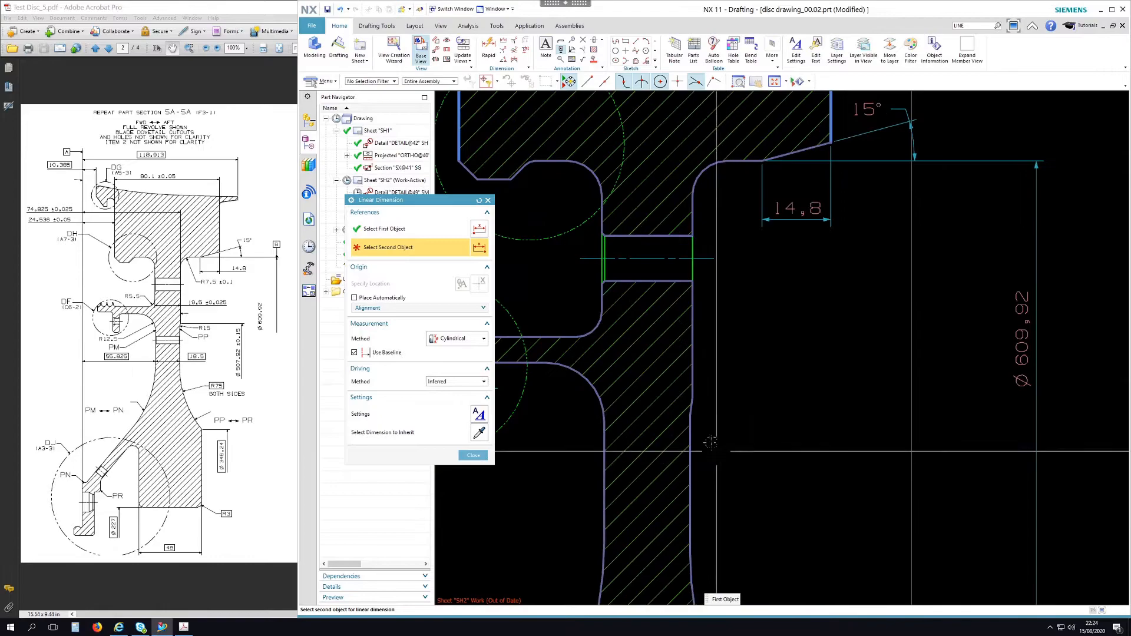
click(692, 401)
click(766, 412)
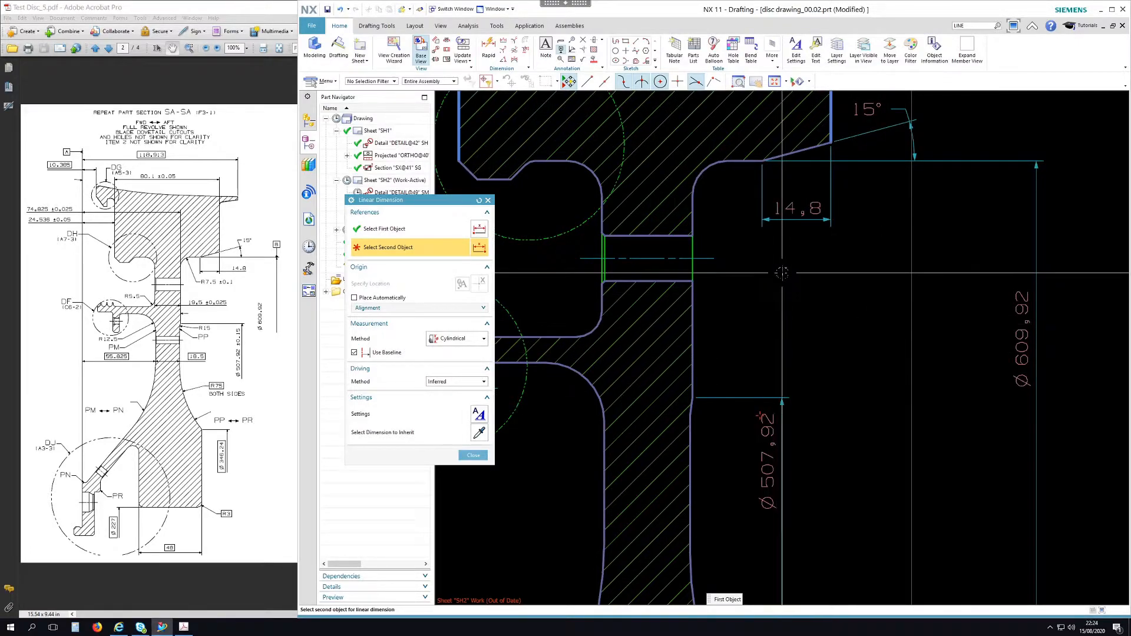
scroll(781, 278, down, 4)
scroll(782, 278, down, 3)
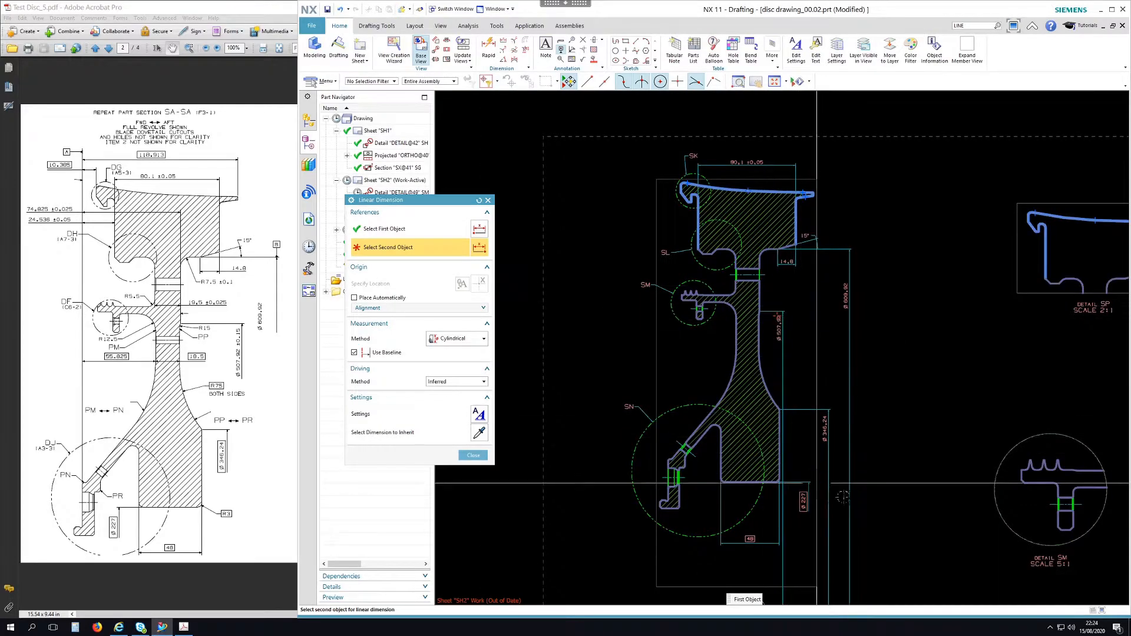
key(Escape)
- Inspect the three new diameter dimensions along section view SJ, from their upper arrows to their lower ends at the rotation centerline
scroll(888, 356, up, 4)
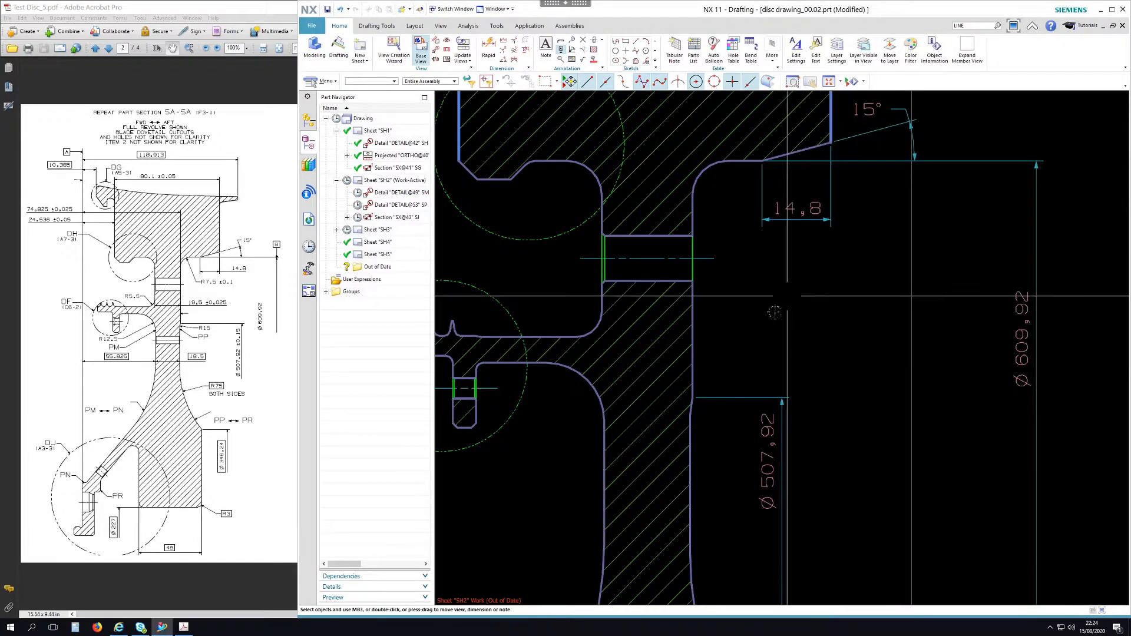
scroll(912, 338, down, 2)
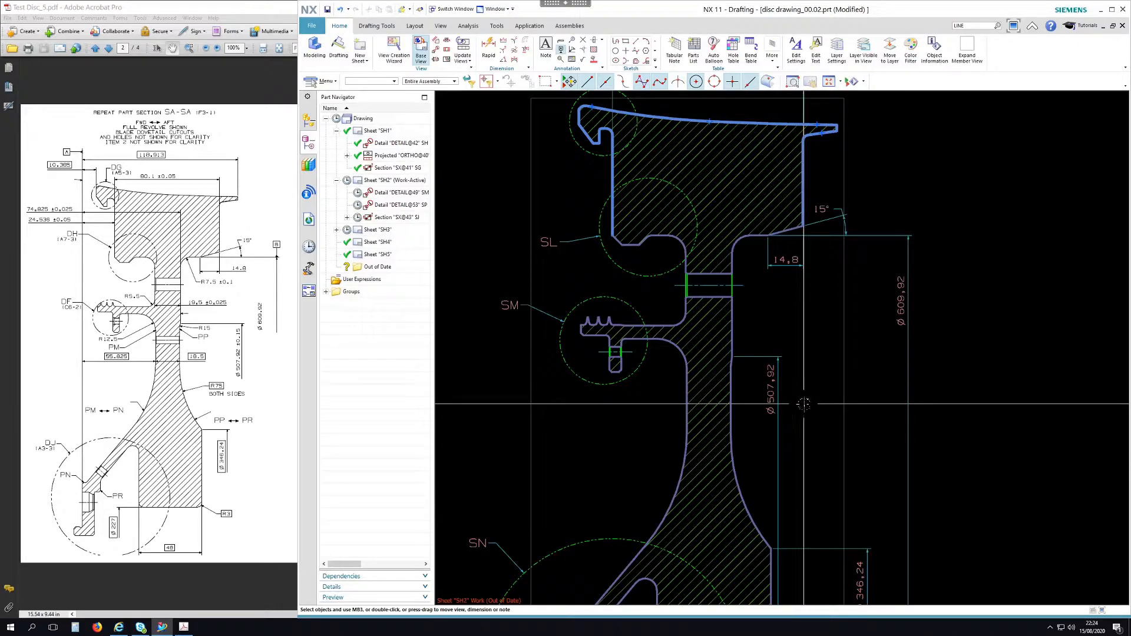
scroll(781, 332, down, 3)
scroll(833, 475, up, 5)
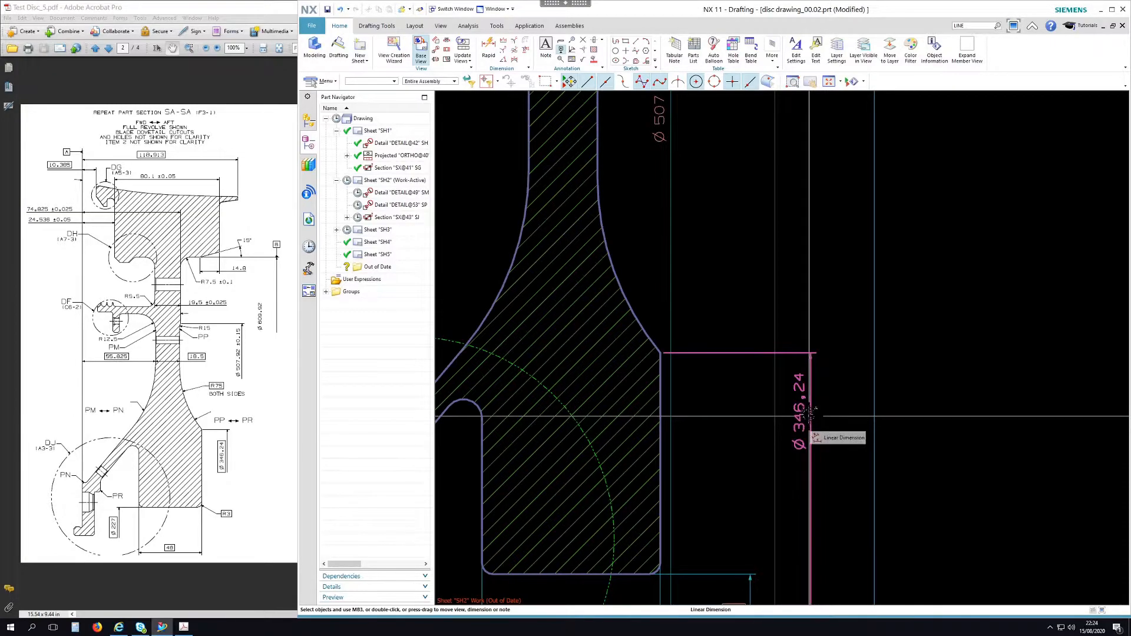
scroll(853, 439, down, 5)
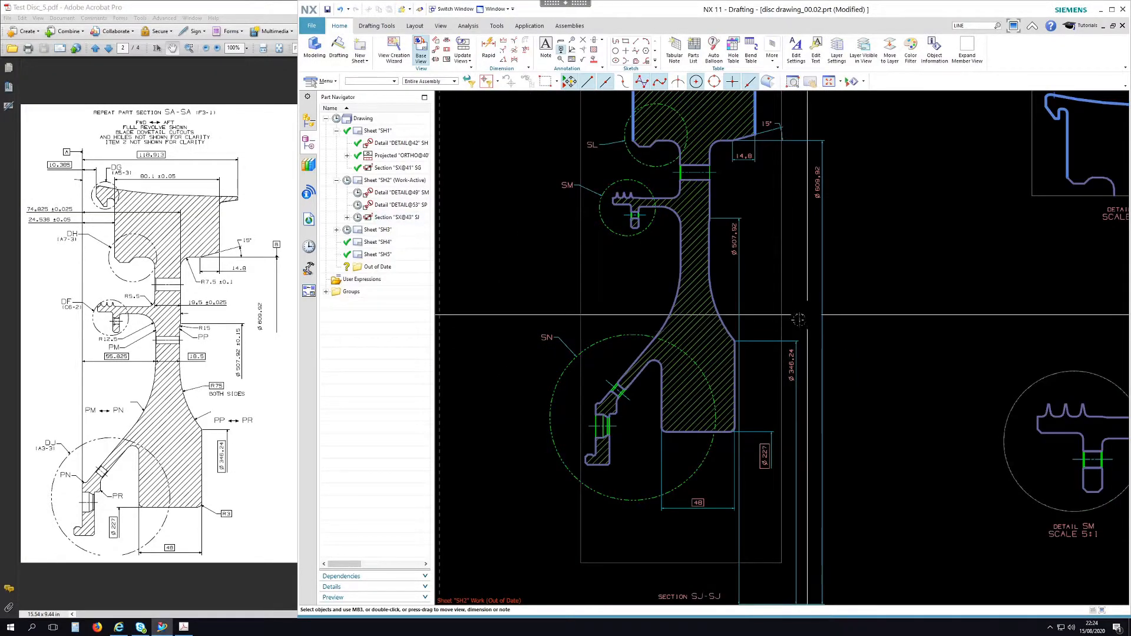
scroll(727, 466, up, 3)
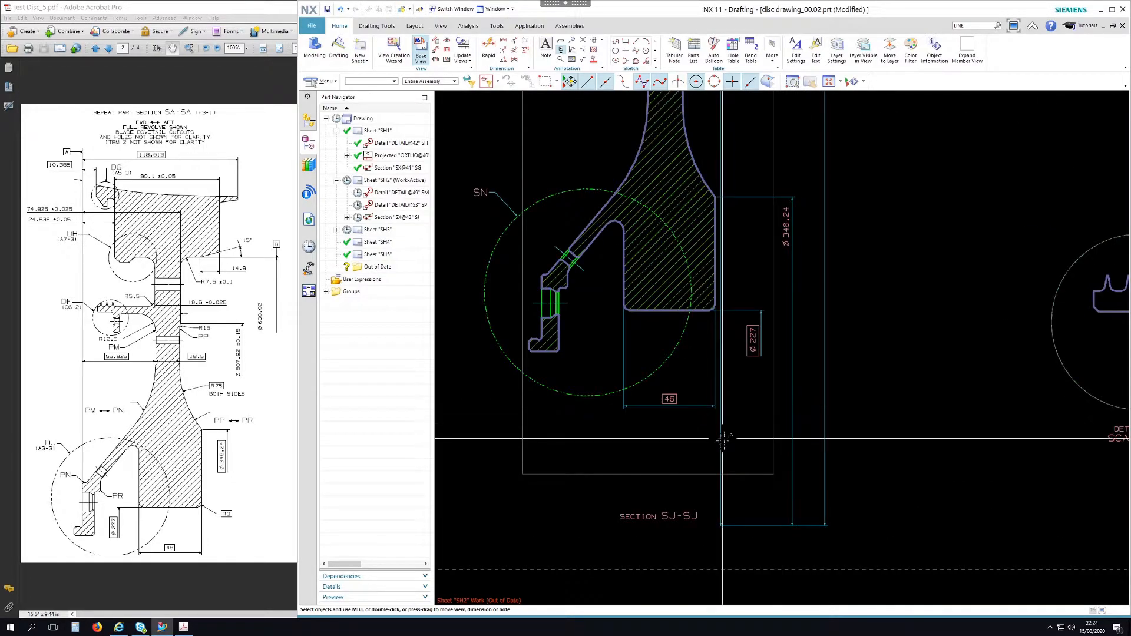
scroll(724, 412, down, 1)
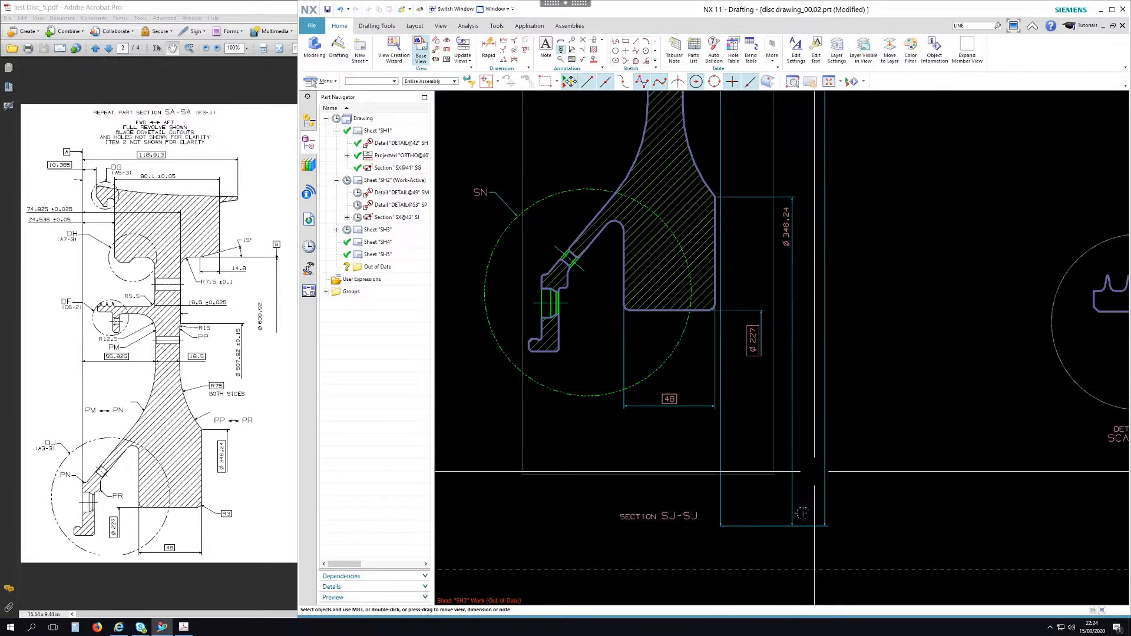
scroll(862, 335, down, 3)
- For the three new diameter dimensions on section view SJ, disable Apply to Entire Dimension and hide the side 1 arrow lines
click(814, 354)
click(797, 406)
click(759, 298)
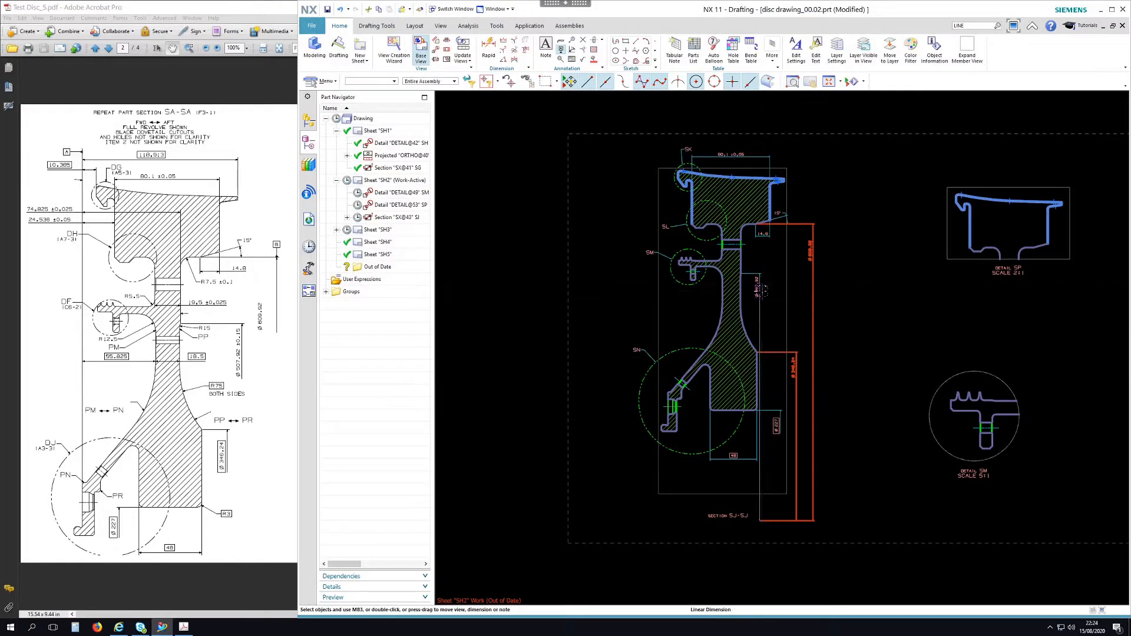
right_click(816, 313)
click(844, 341)
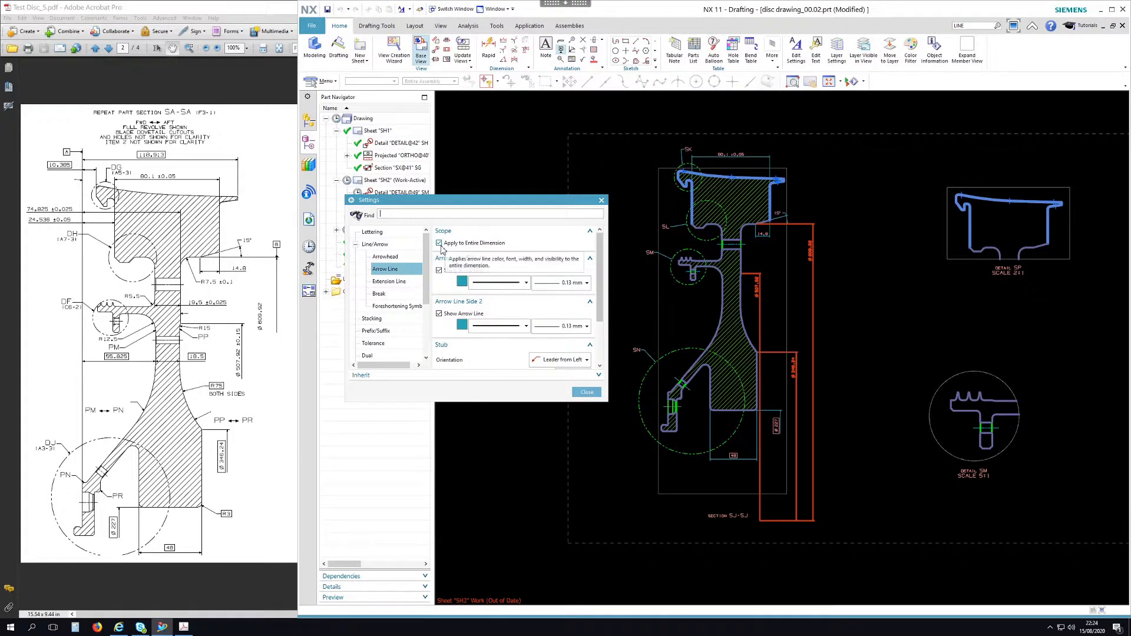
click(439, 314)
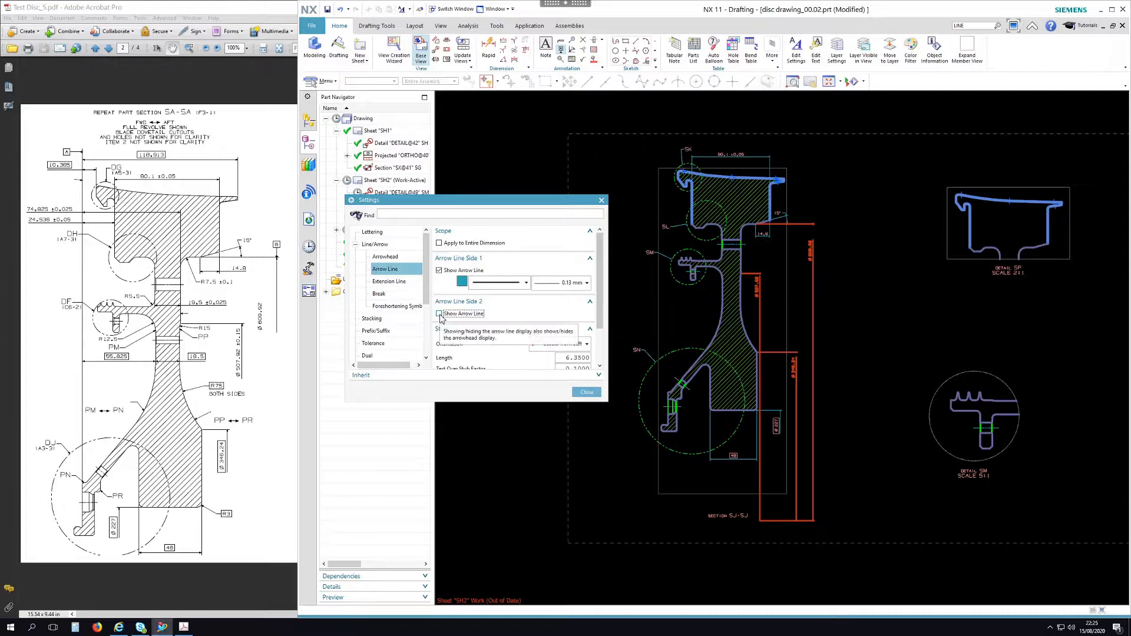
click(439, 314)
click(439, 270)
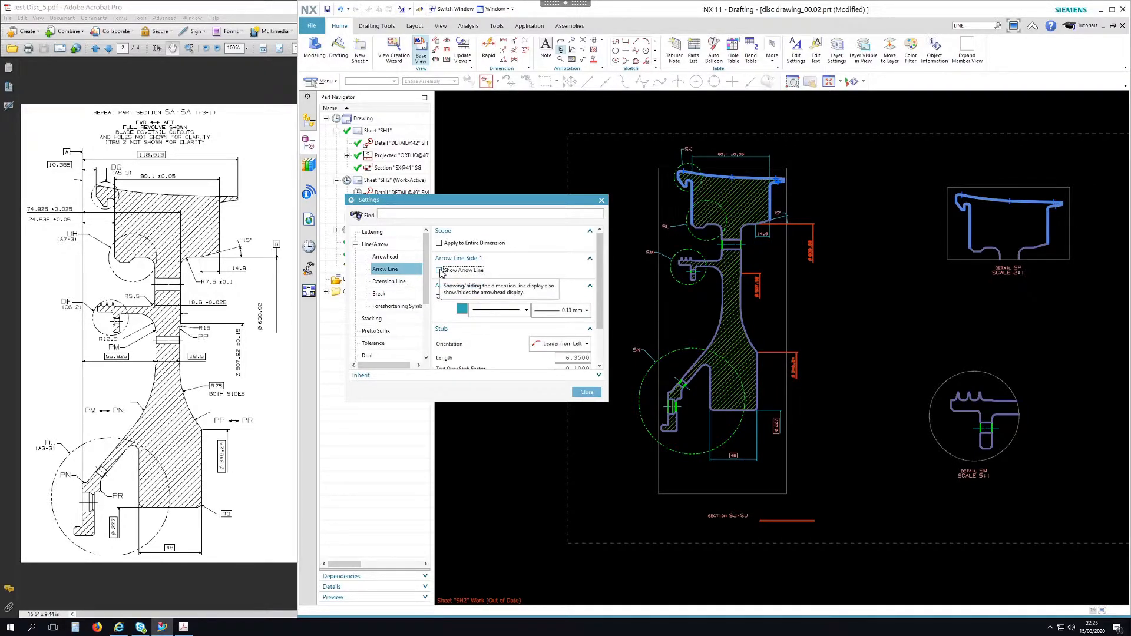
- Hide the side 1 extension lines of the same three diameter dimensions and close their settings
click(394, 283)
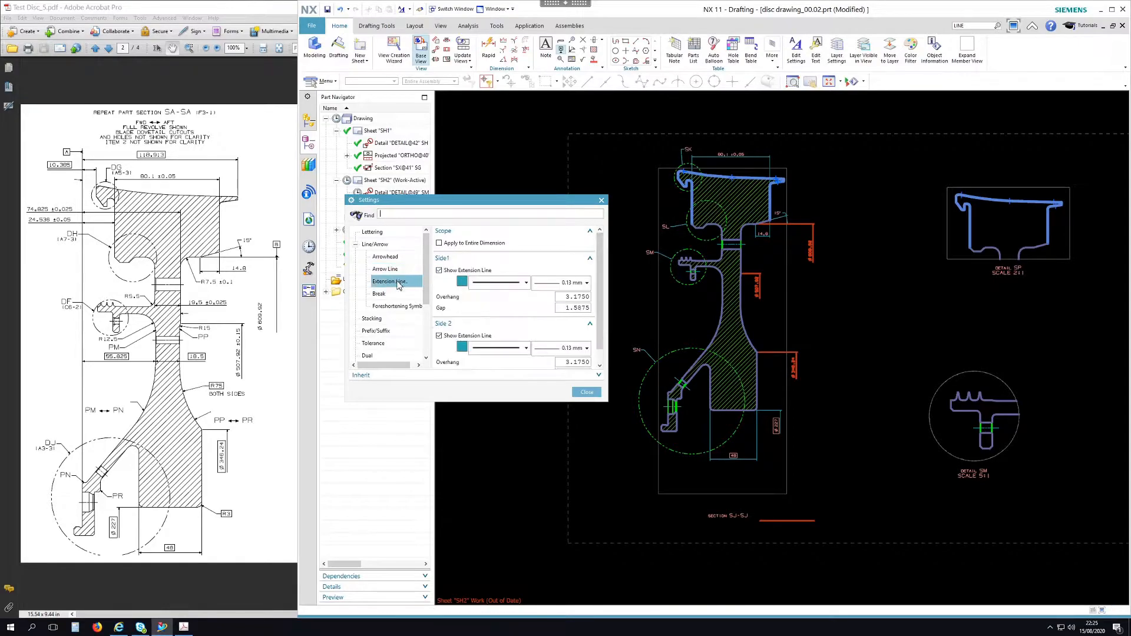
click(439, 337)
click(439, 270)
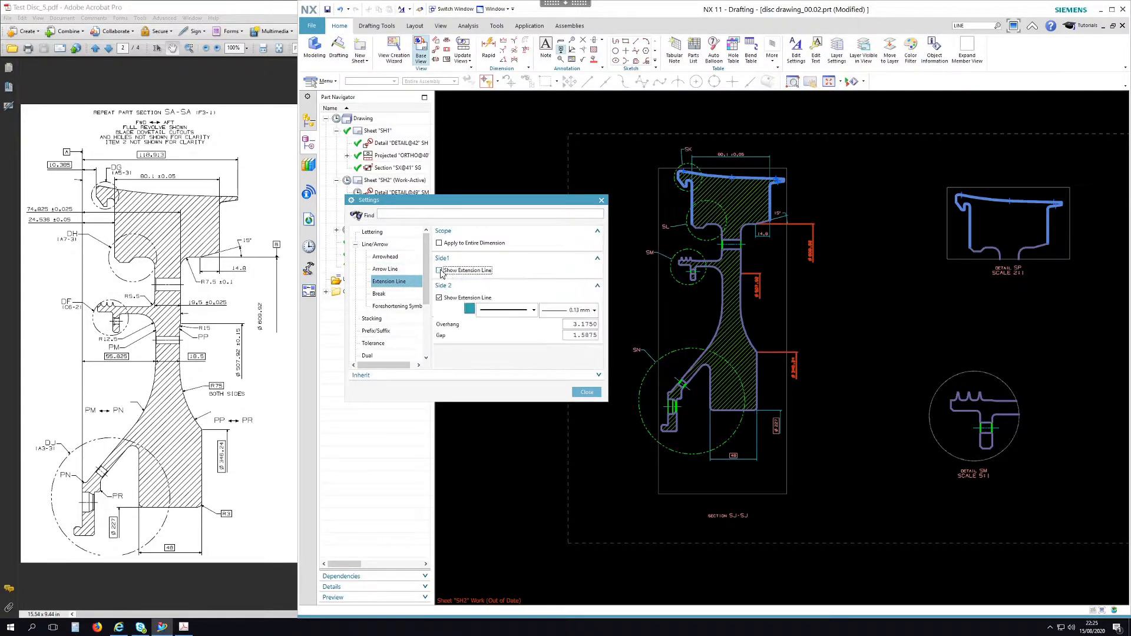
key(Escape)
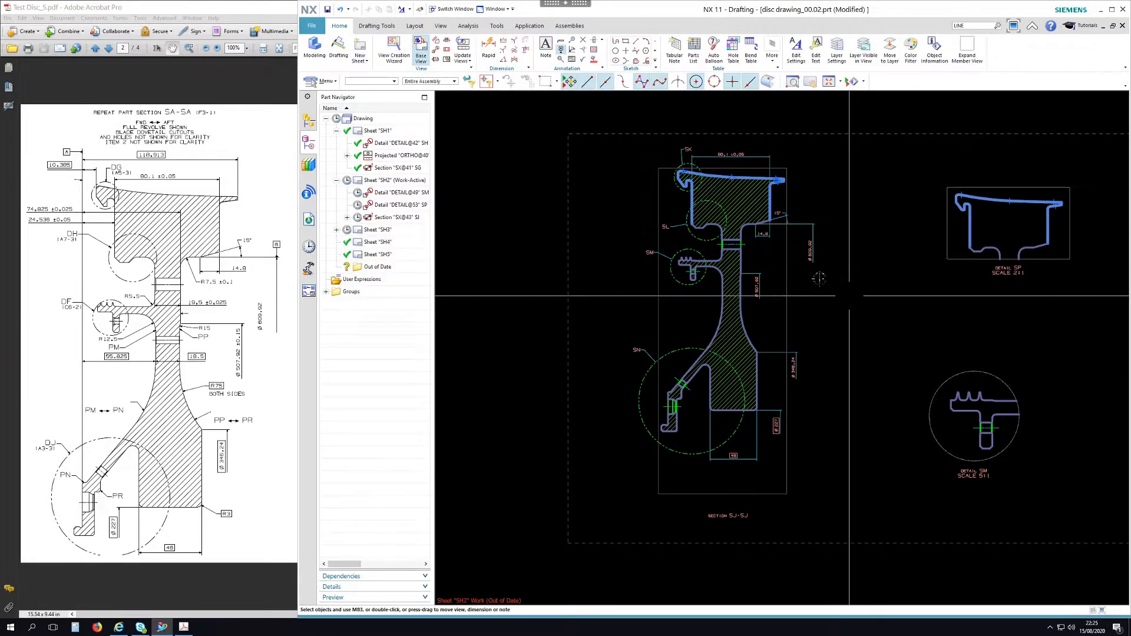
- Line up the rim and hub diameter dimensions vertically, and shift the web diameter dimension slightly away from the web
scroll(825, 227, up, 5)
drag(825, 227, 802, 227)
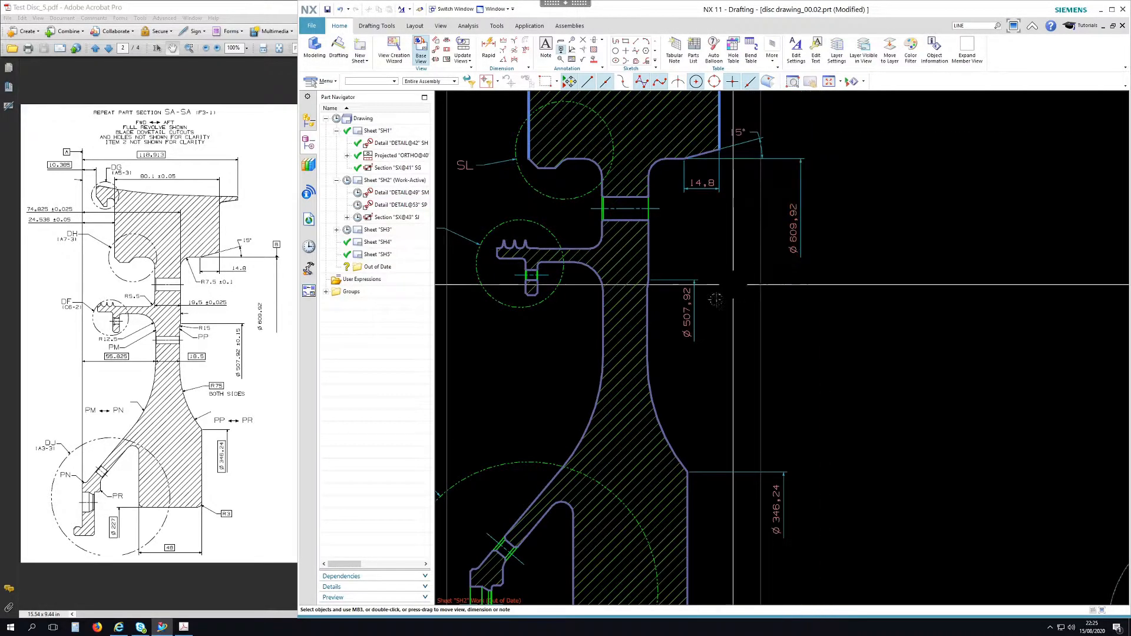
drag(777, 511, 794, 507)
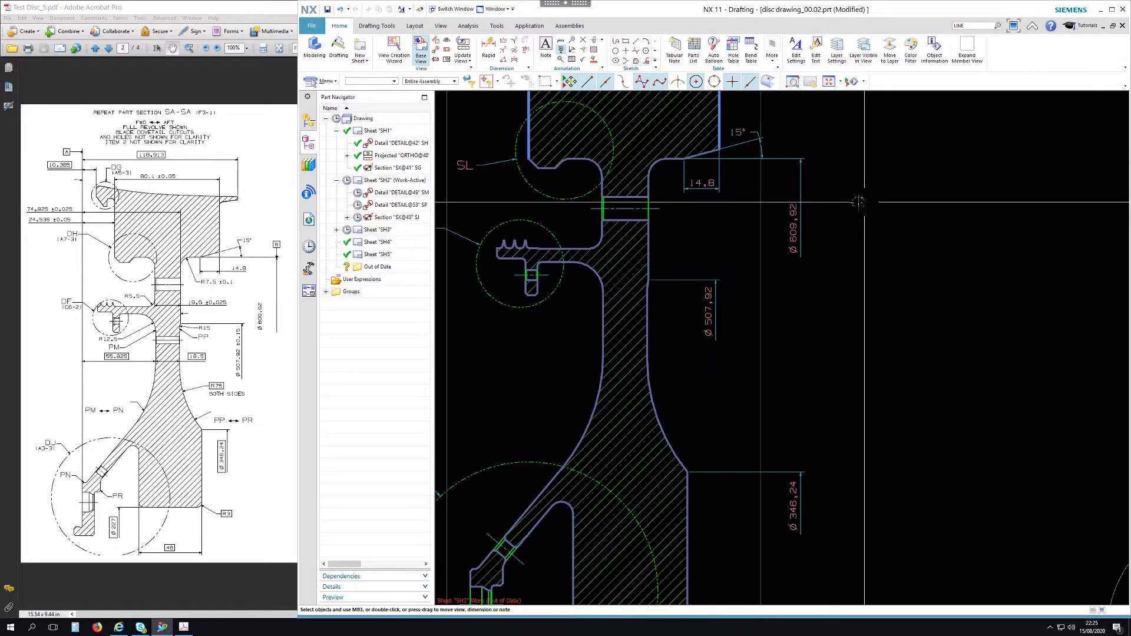
scroll(678, 235, down, 5)
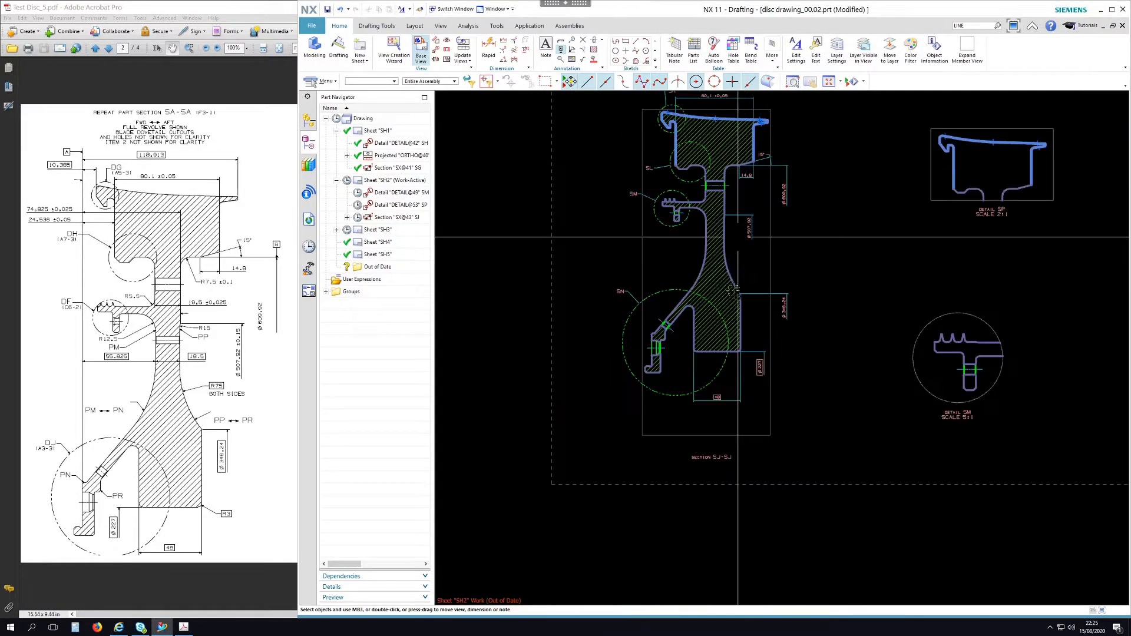
- Add a radial dimension to the fillet between the rim's underside and the web's right edge, placed below the 14.8 dimension
click(236, 11)
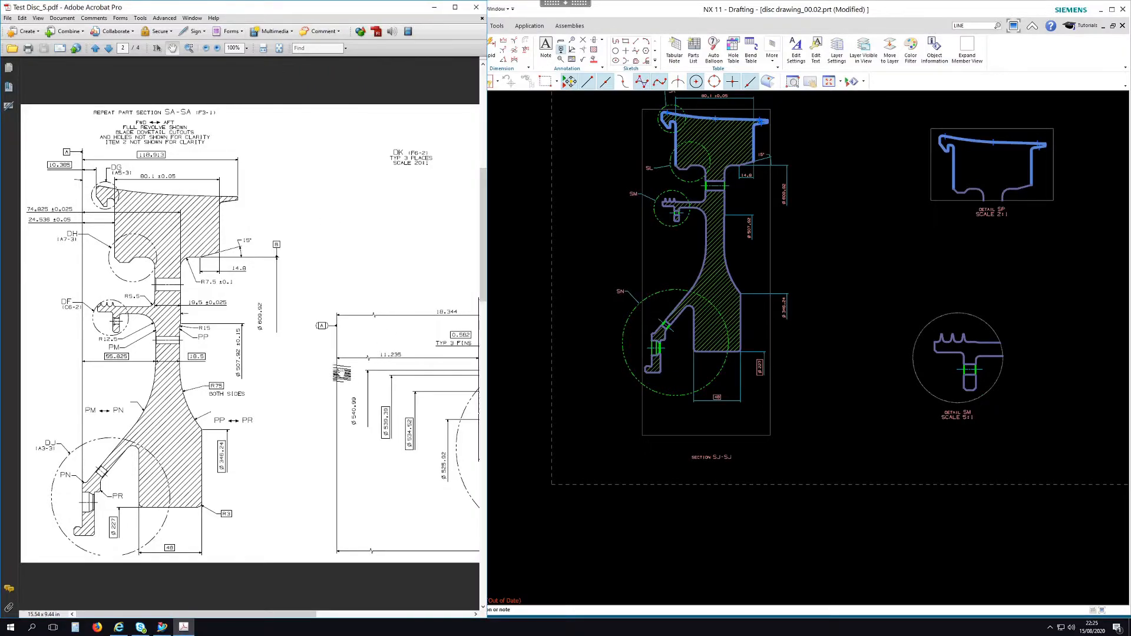
scroll(725, 177, up, 5)
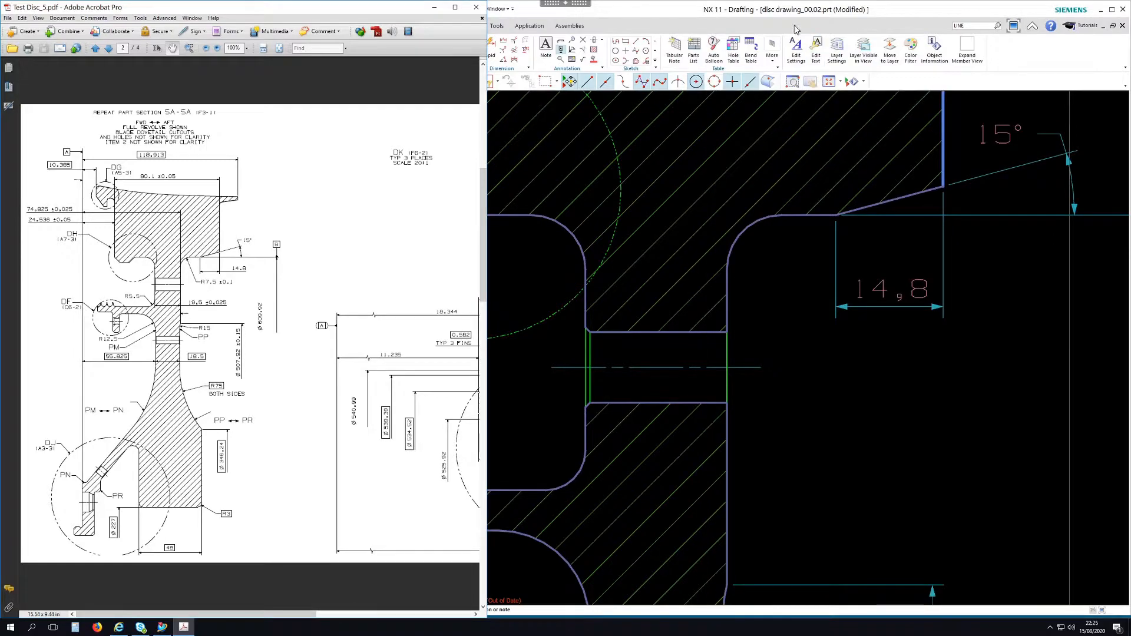
click(659, 21)
click(489, 49)
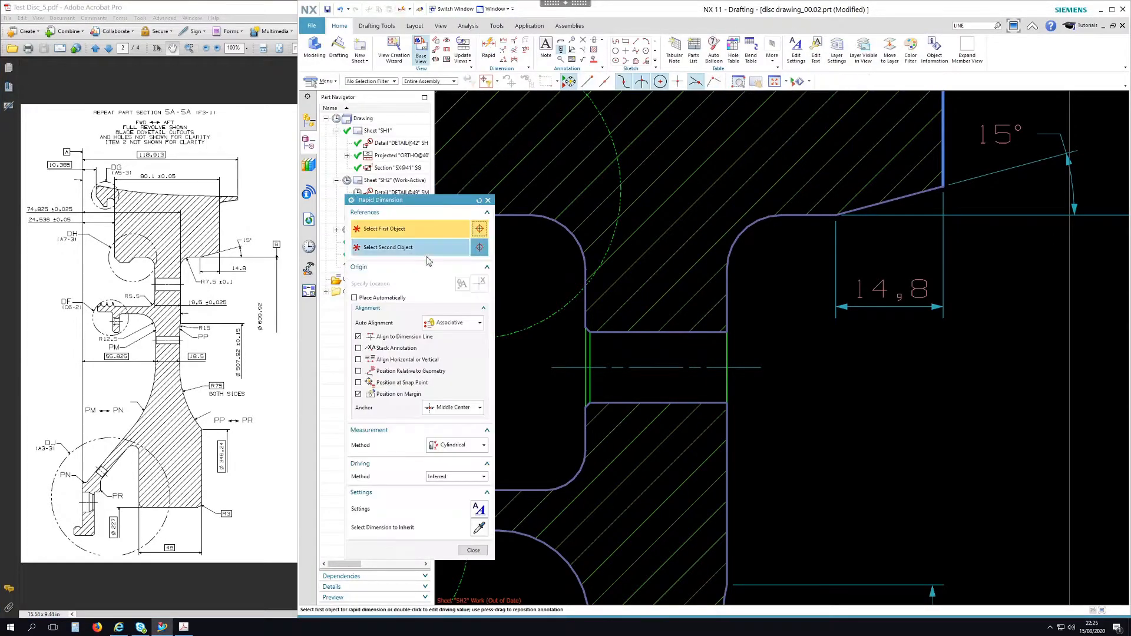
click(463, 450)
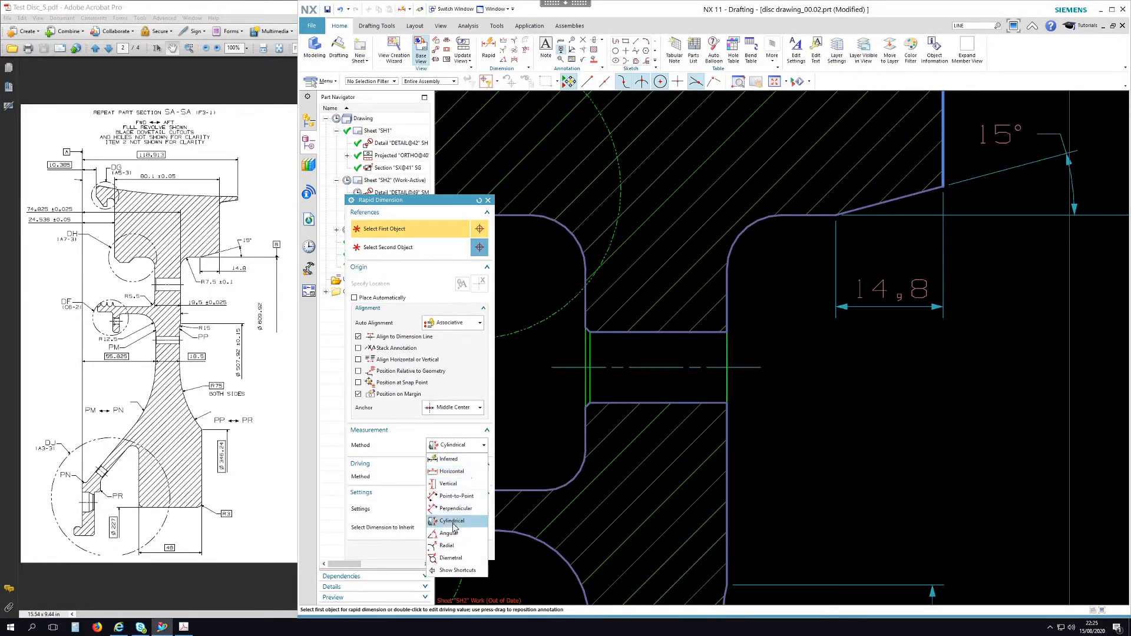
click(460, 546)
click(743, 230)
click(860, 372)
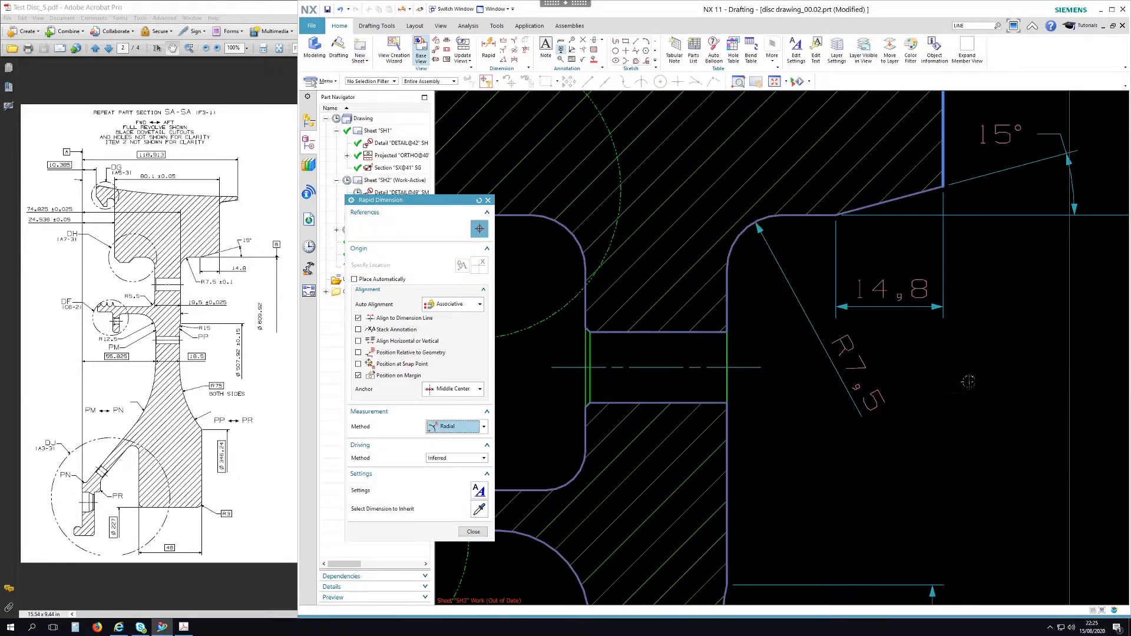
key(Escape)
- Examine the rim's 2:1 section and detail DF in the reference PDF against the detail views on sheet SH2
scroll(965, 378, down, 5)
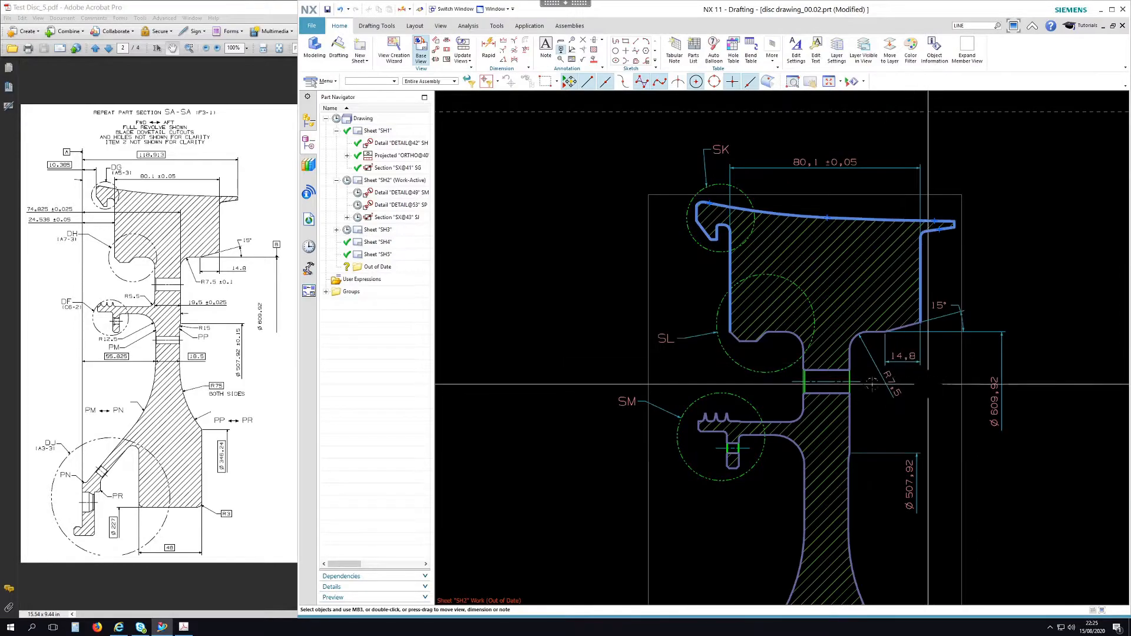
scroll(819, 342, down, 5)
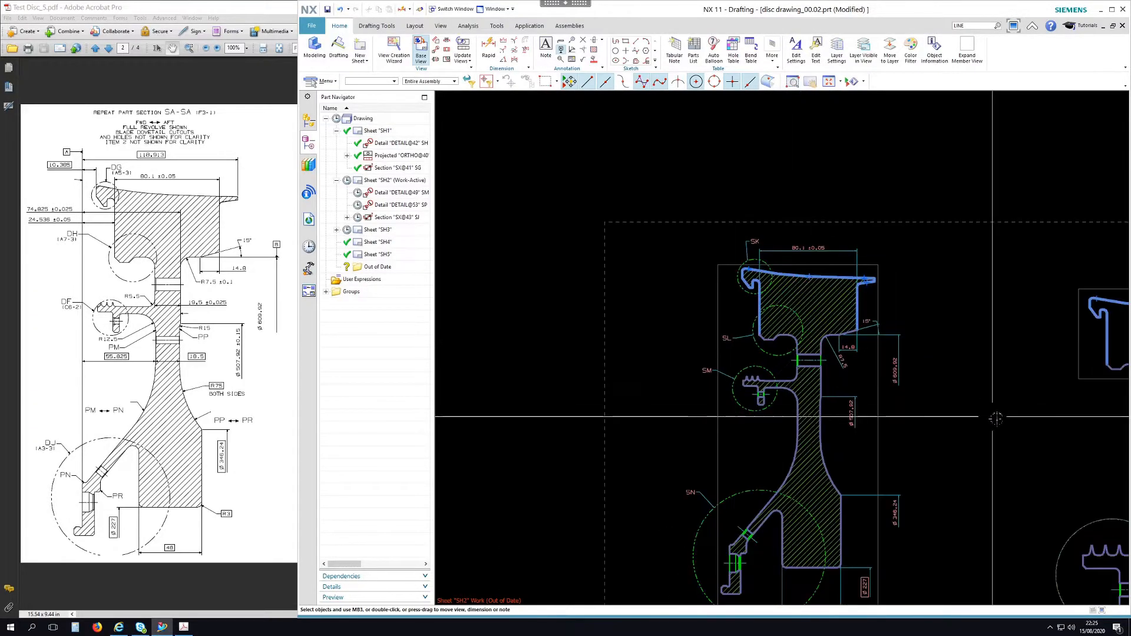
shift+middle_drag(852, 326, 792, 298)
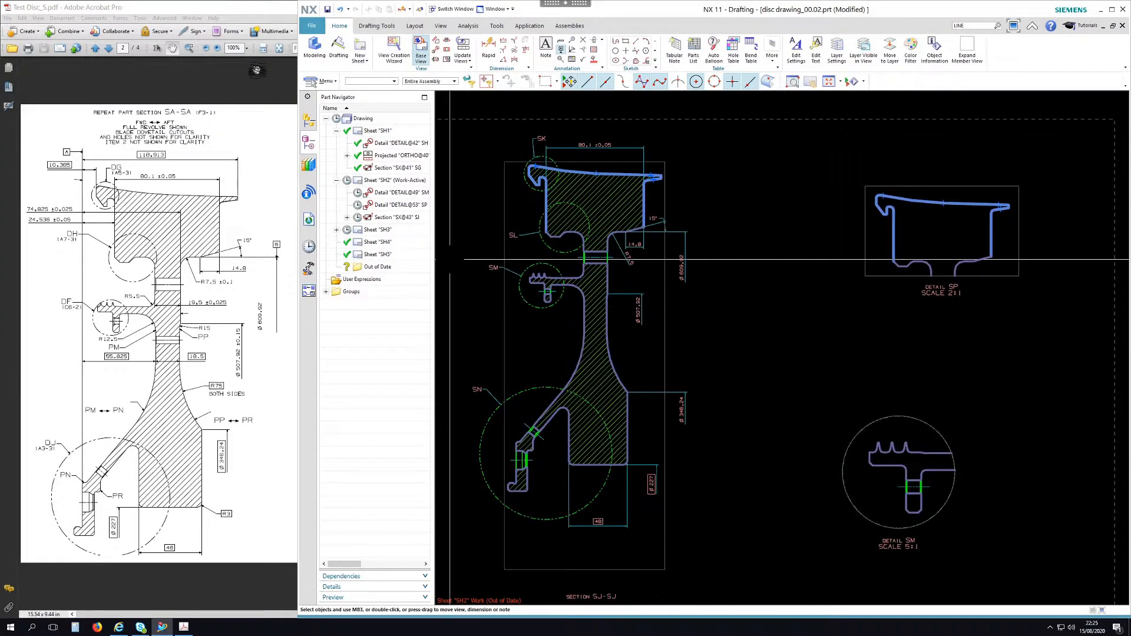
click(257, 13)
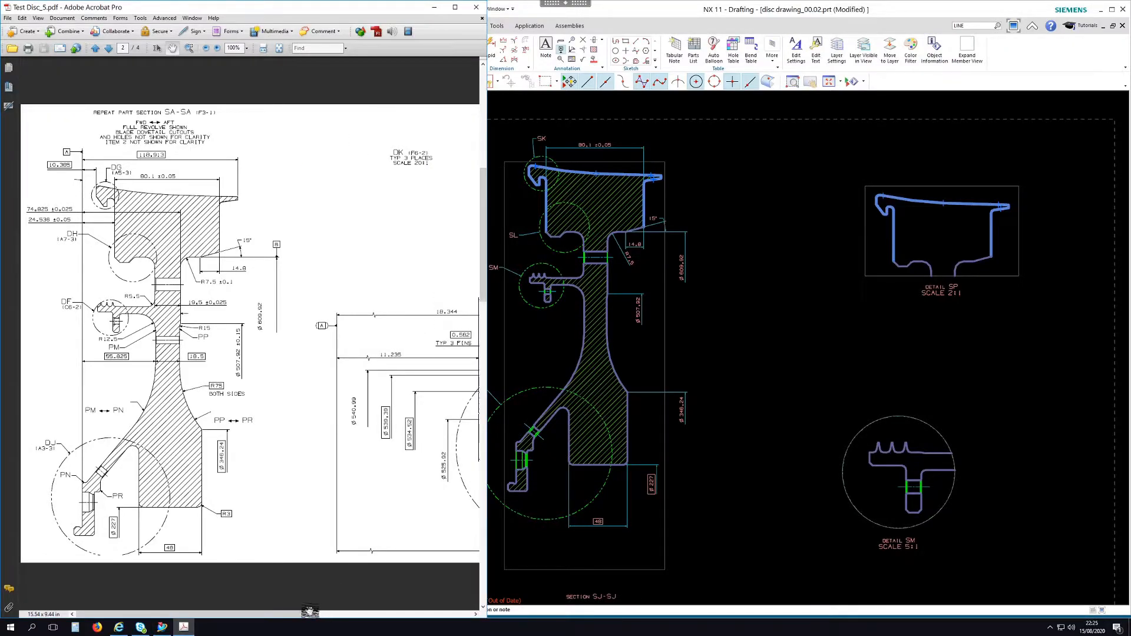
drag(308, 615, 448, 605)
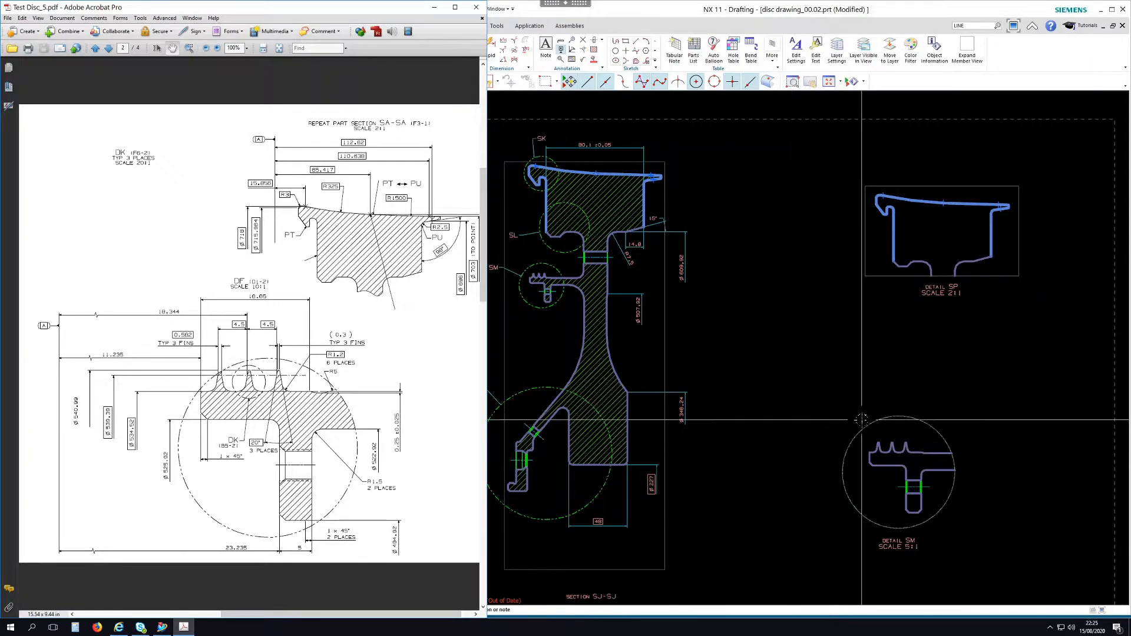
click(812, 344)
shift+middle_drag(812, 344, 856, 340)
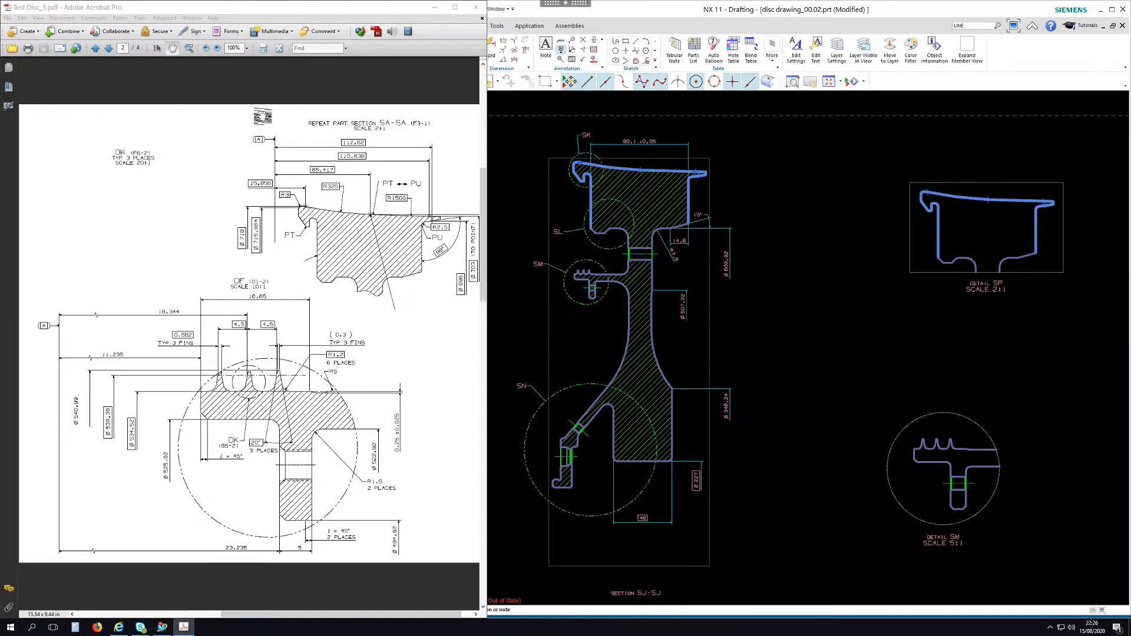
- Add an inferred horizontal dimension from the arc junction on detail SP's upper edge to section SJ's lower-left arm edge, placed above and between the views
click(620, 21)
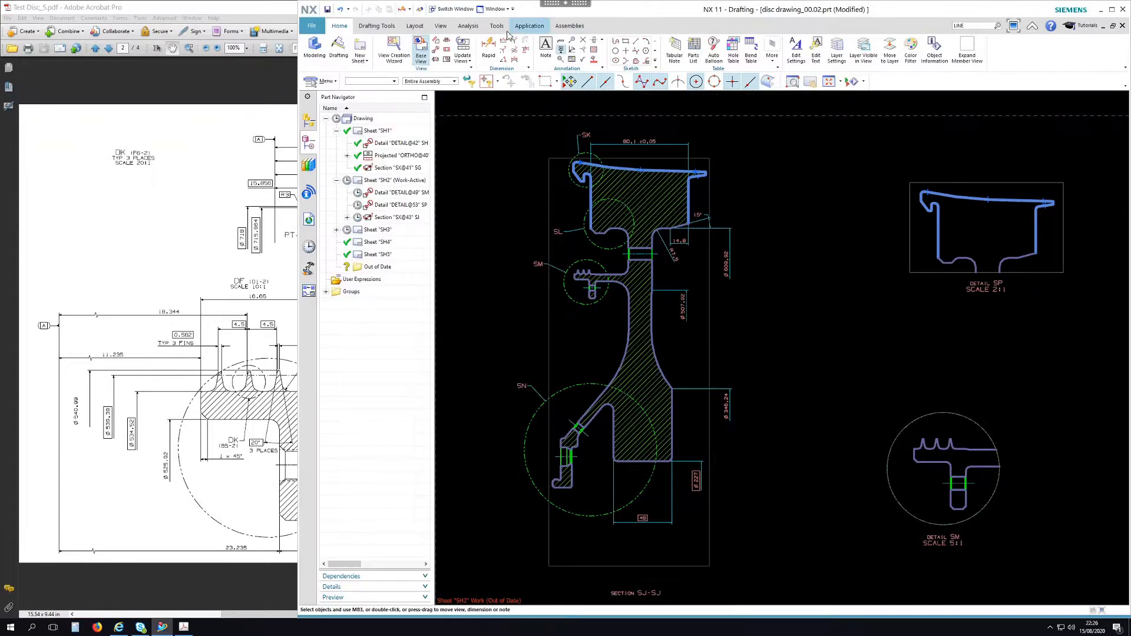
click(489, 47)
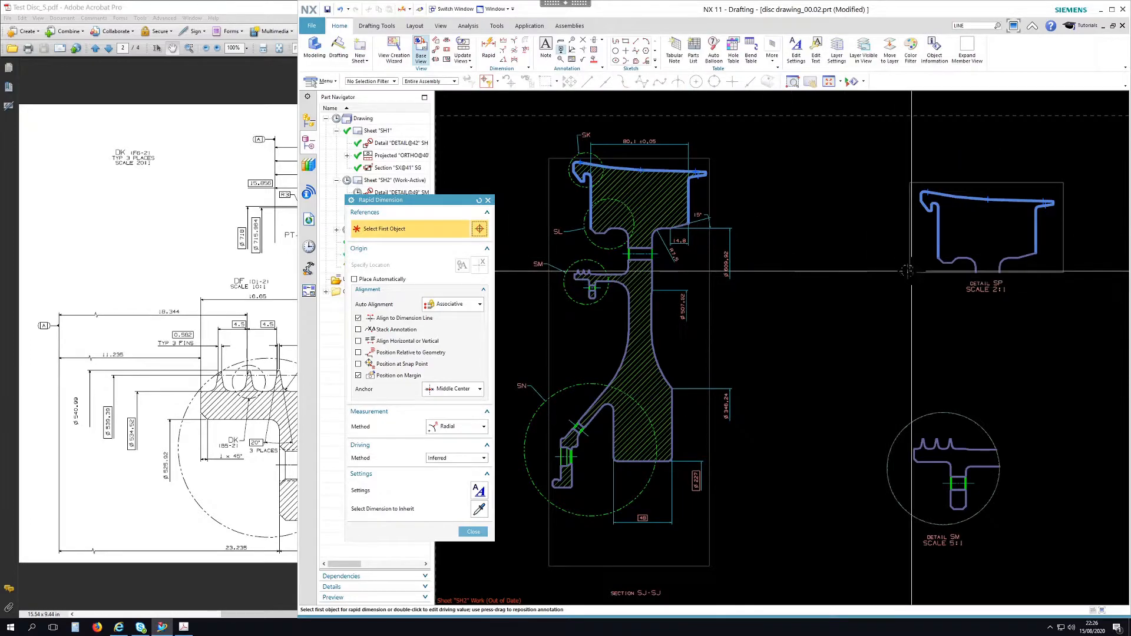
click(261, 10)
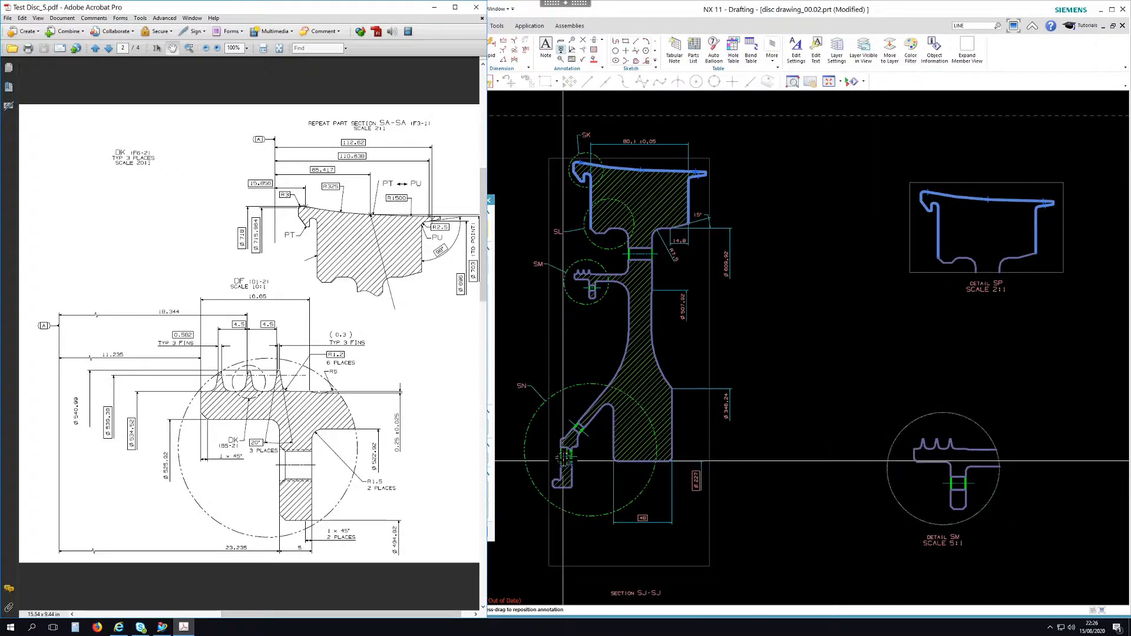
click(657, 31)
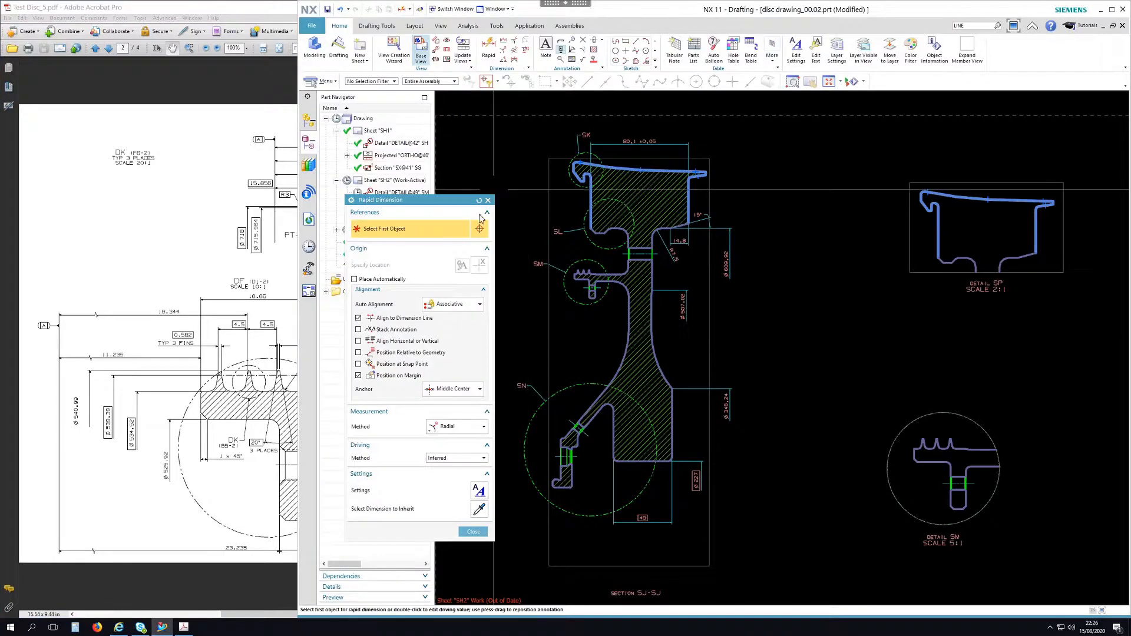
click(463, 428)
click(451, 439)
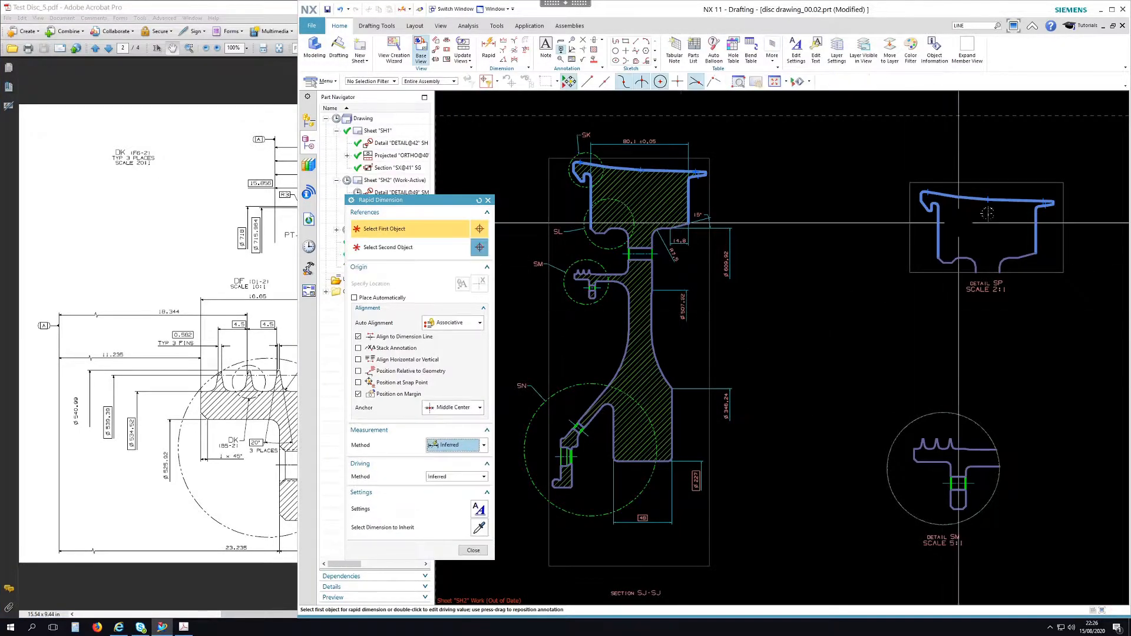
click(887, 314)
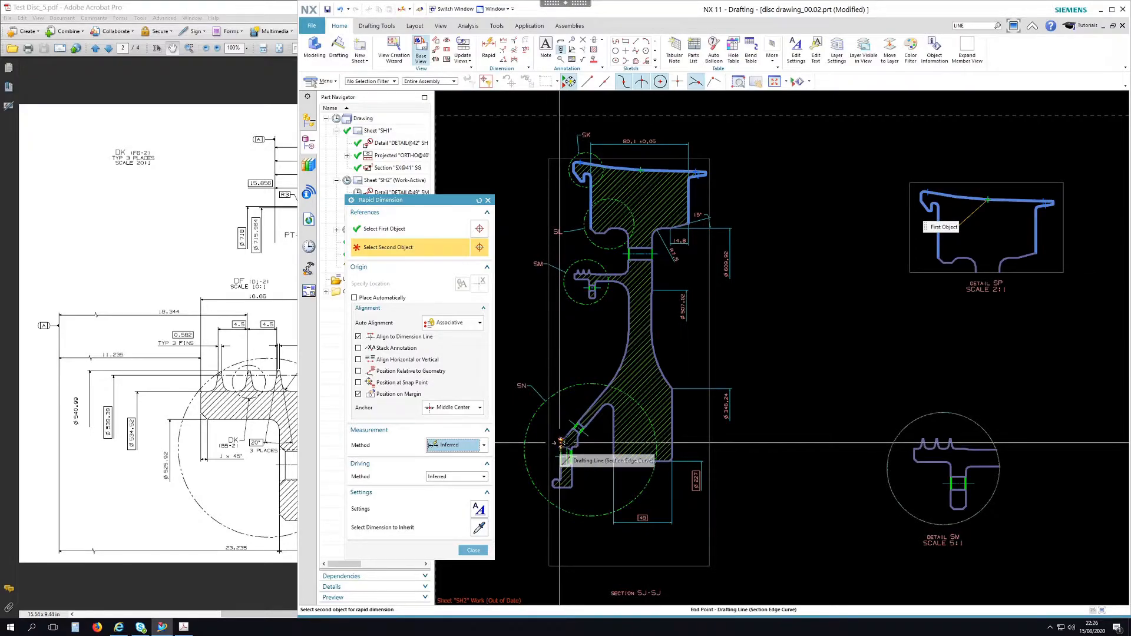
click(561, 442)
click(870, 211)
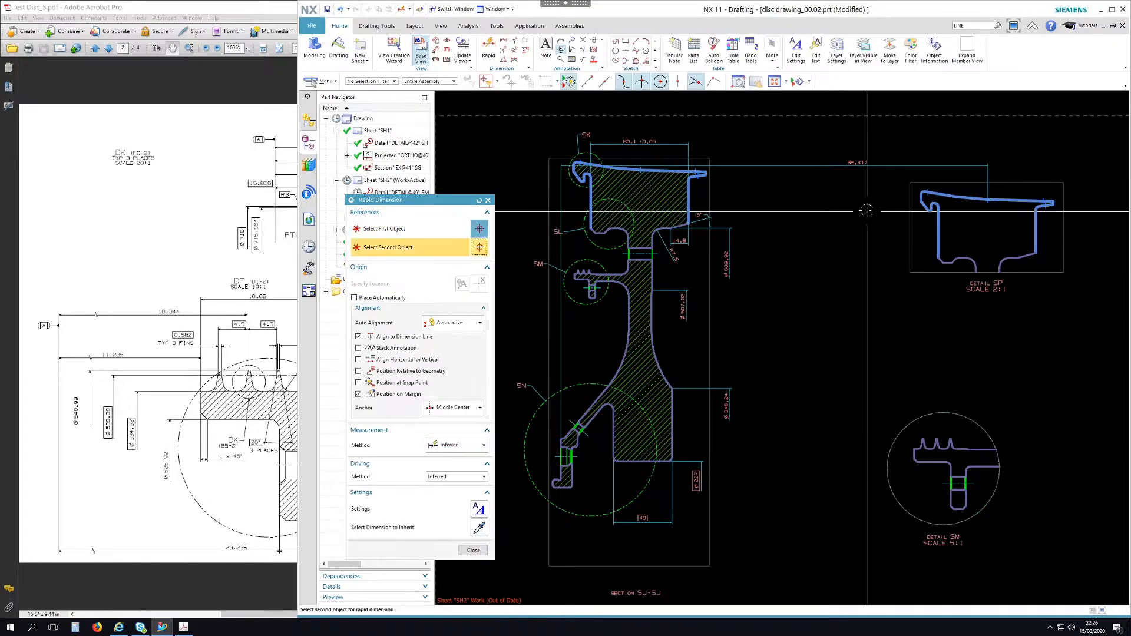
click(473, 552)
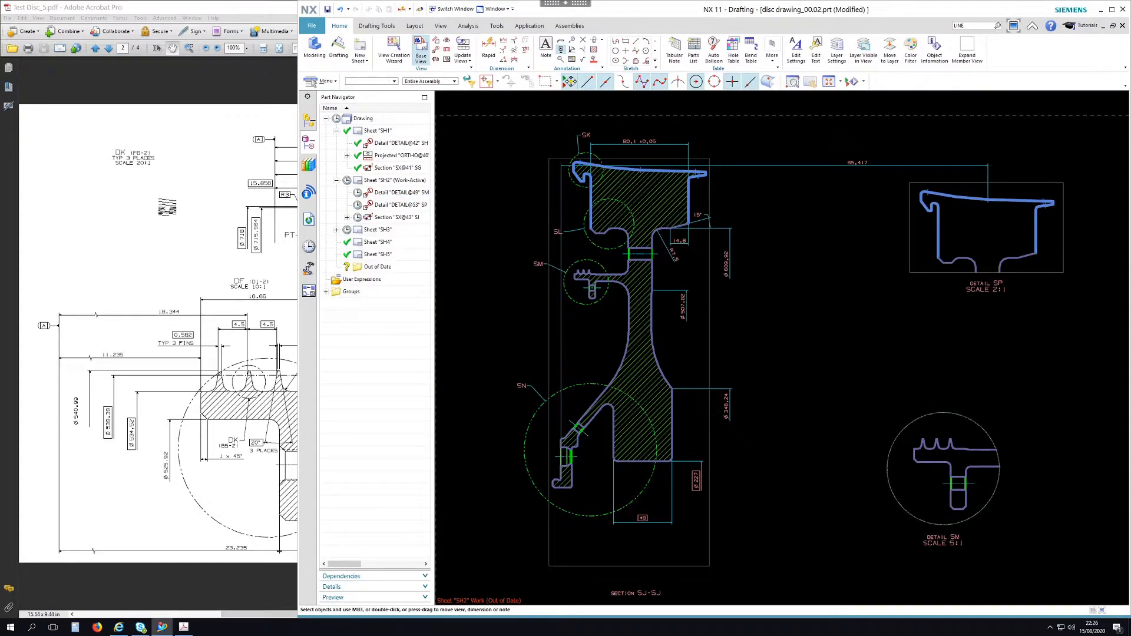
- Compare the new horizontal dimension between section SJ and detail SP with the dimensions on the reference PDF's 2:1 section
click(204, 225)
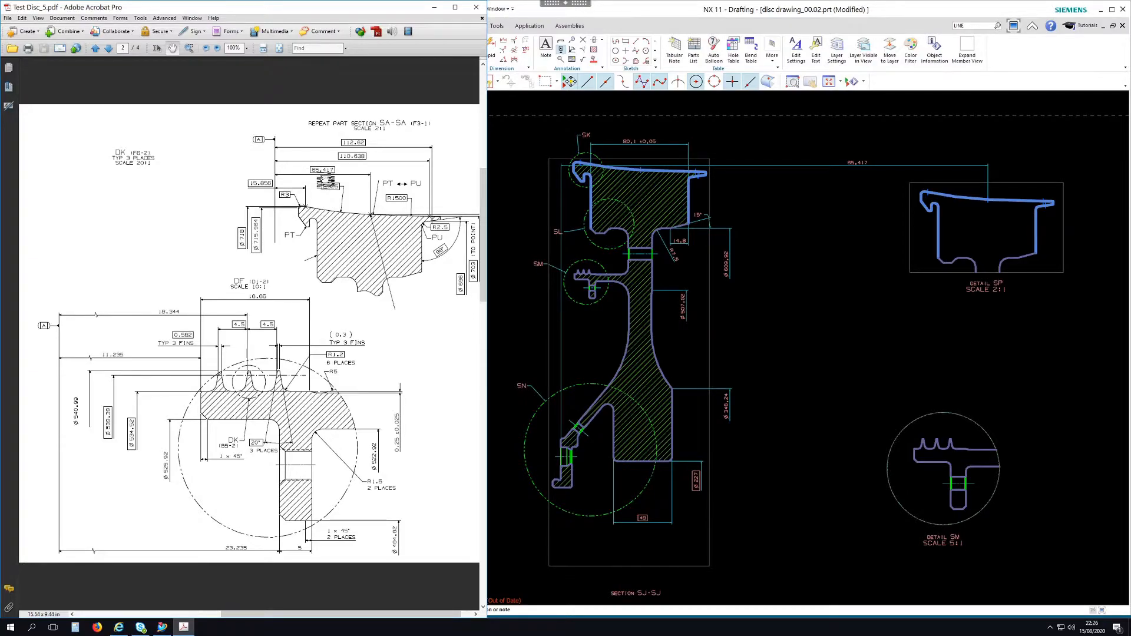
scroll(793, 211, up, 10)
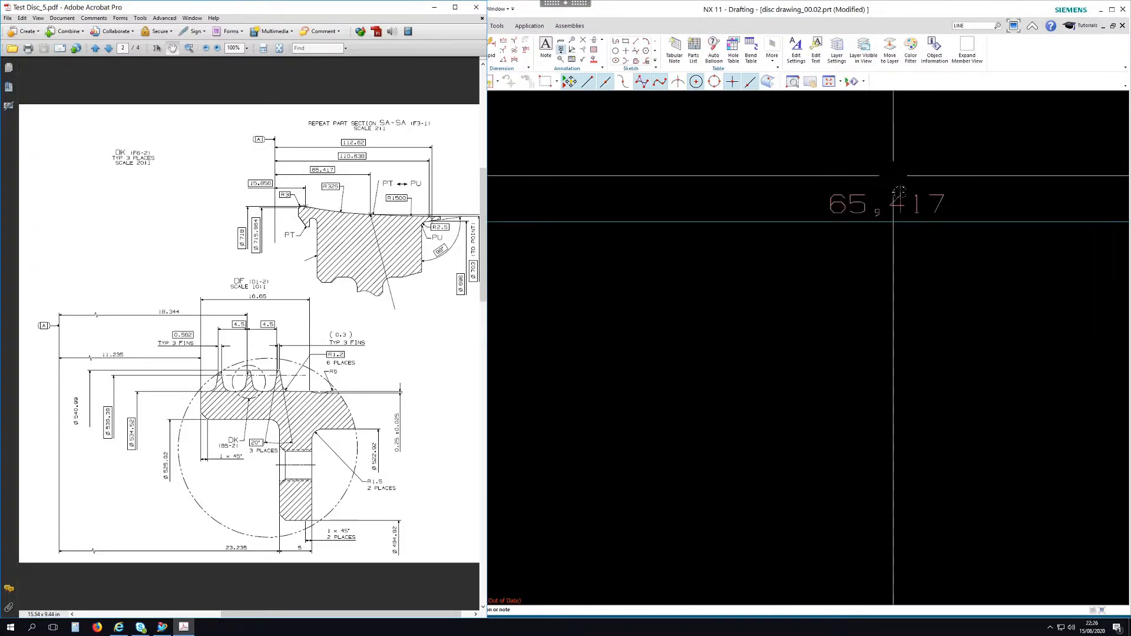
scroll(906, 221, down, 10)
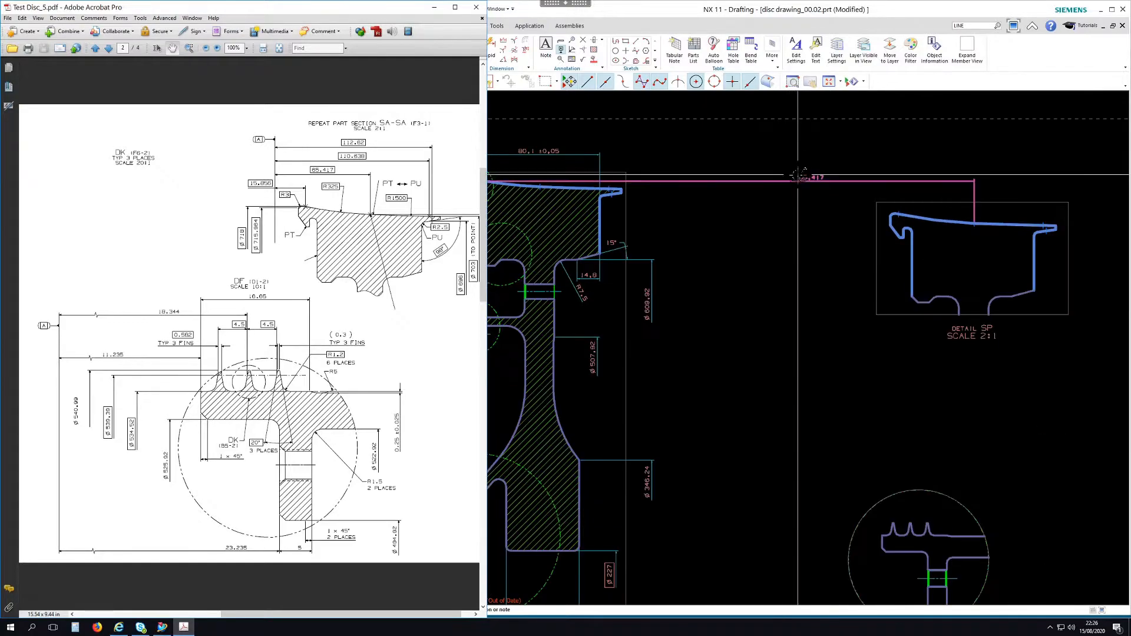
scroll(824, 178, down, 5)
scroll(813, 194, up, 8)
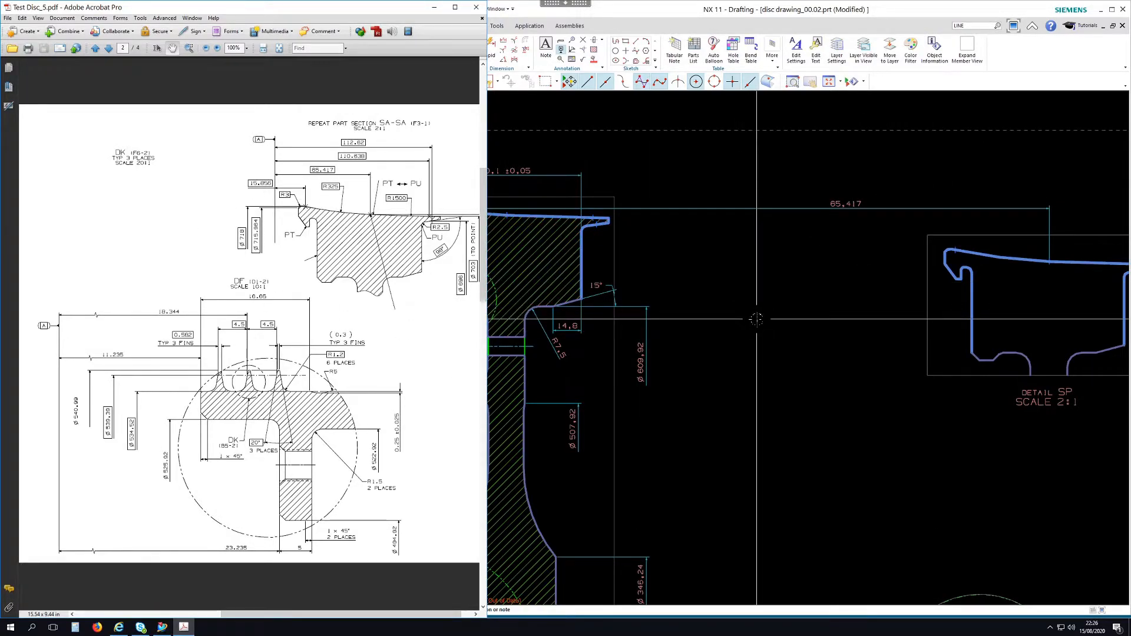
scroll(737, 307, down, 5)
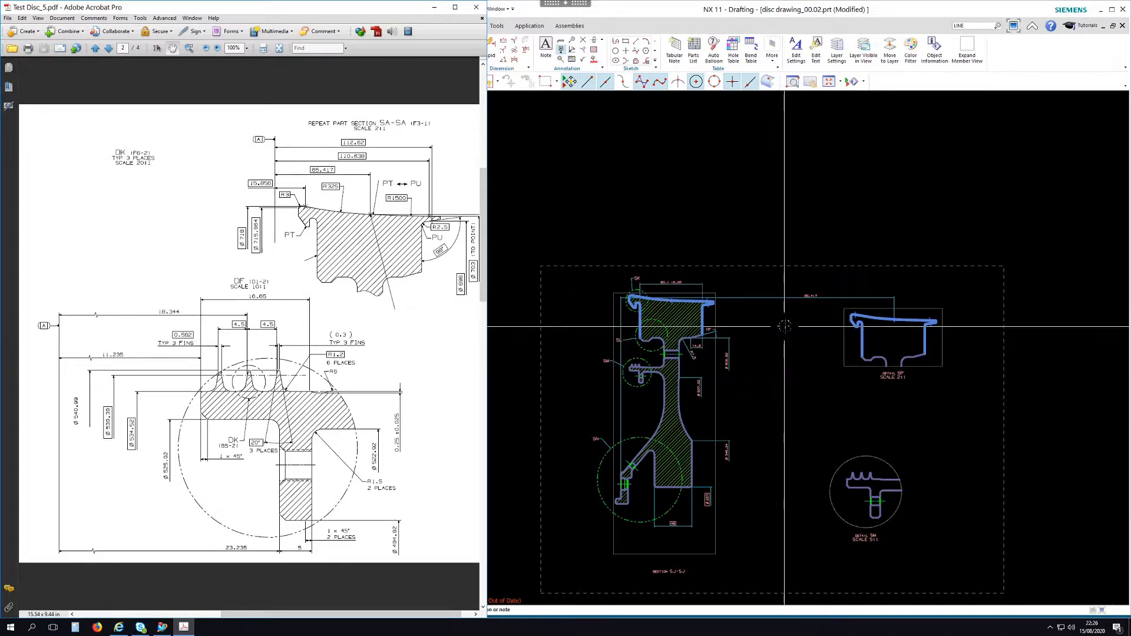
scroll(784, 330, up, 3)
- Delete the horizontal dimension running between section SJ and detail SP
click(808, 273)
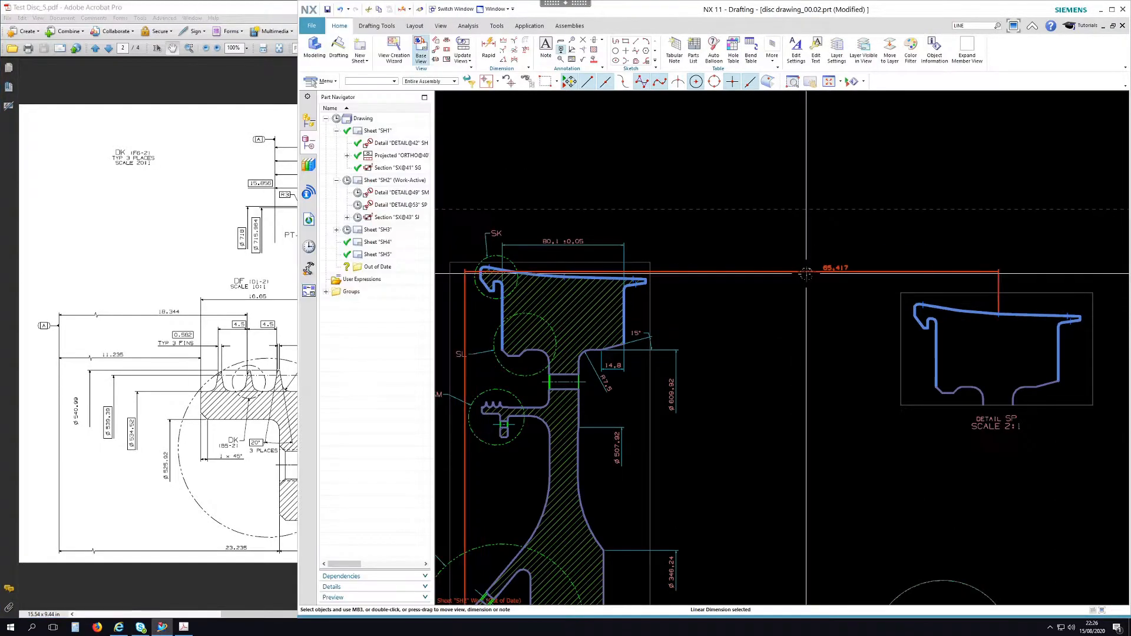
scroll(811, 271, down, 3)
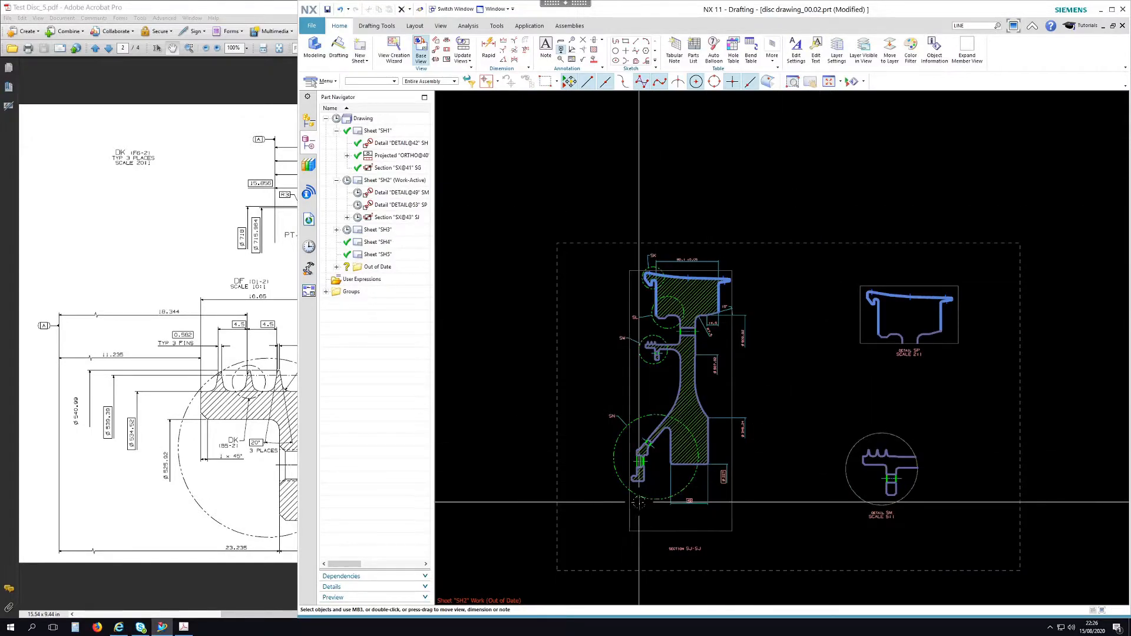
- Create a small circular 5:1 detail view of section SJ's lower arm on its left edge below the hole, and place it left of detail SP
scroll(639, 500, up, 2)
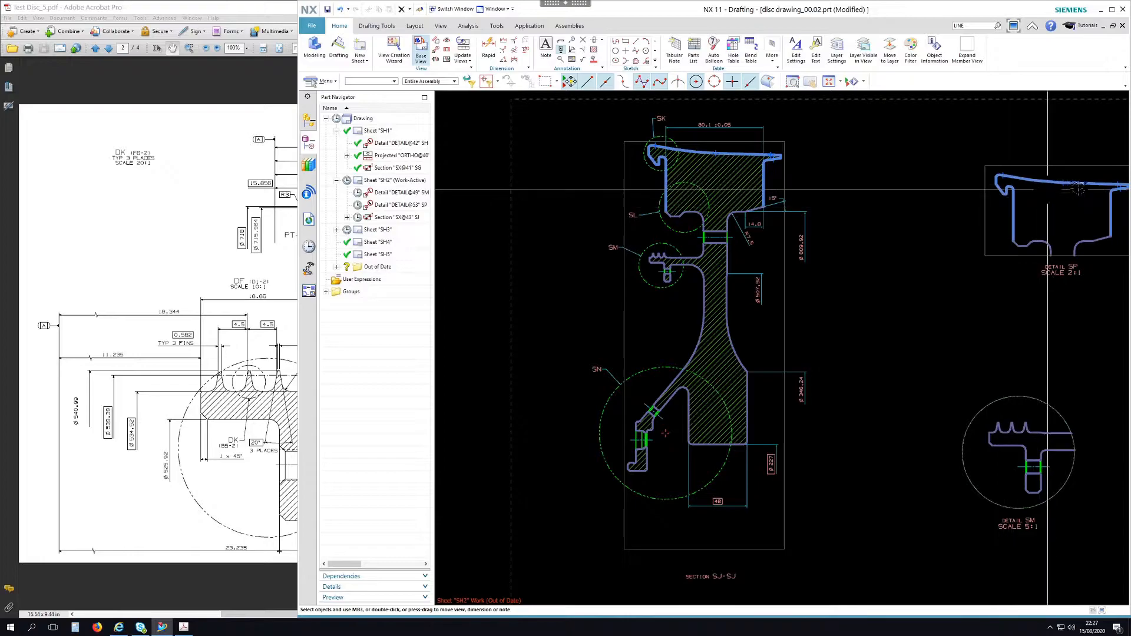
scroll(632, 458, up, 3)
scroll(631, 459, up, 6)
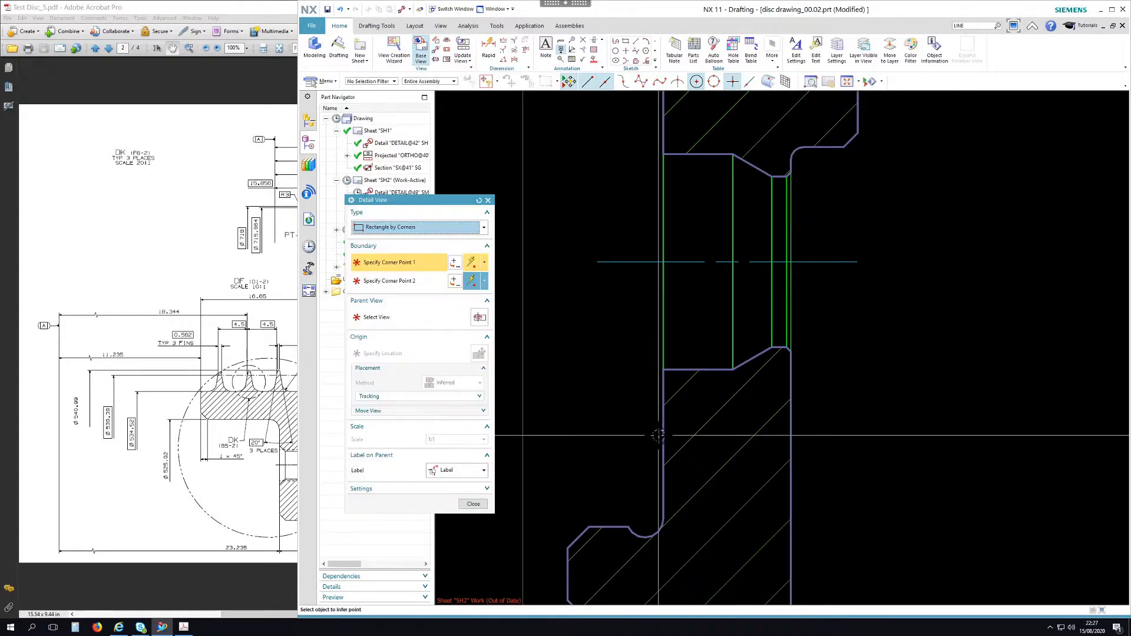
click(442, 227)
click(381, 239)
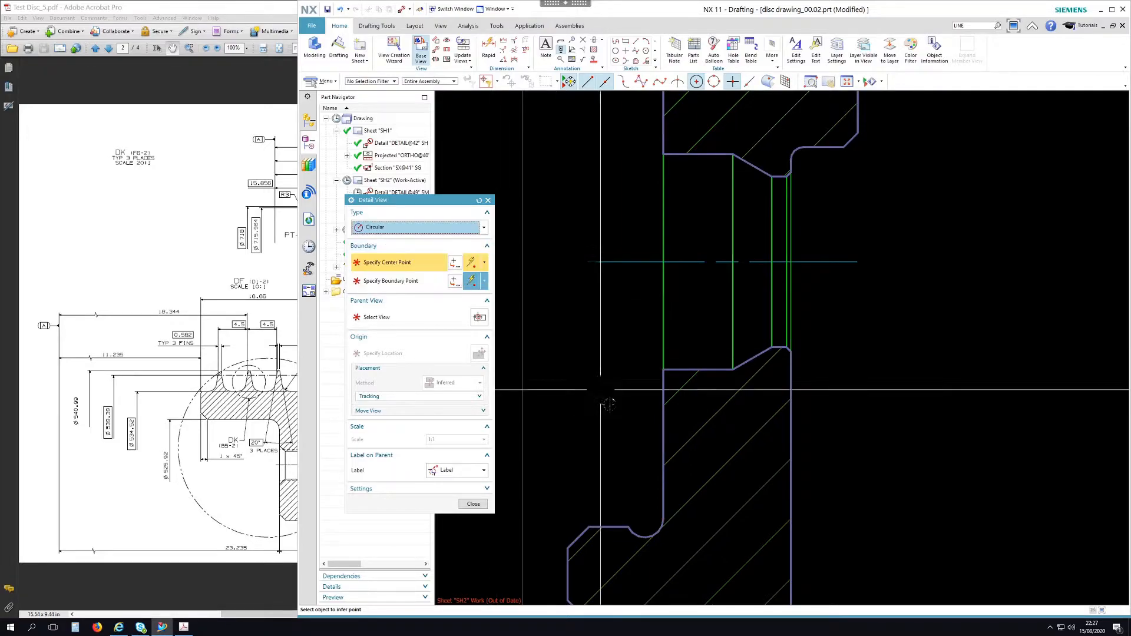
click(656, 429)
click(644, 437)
scroll(648, 430, down, 6)
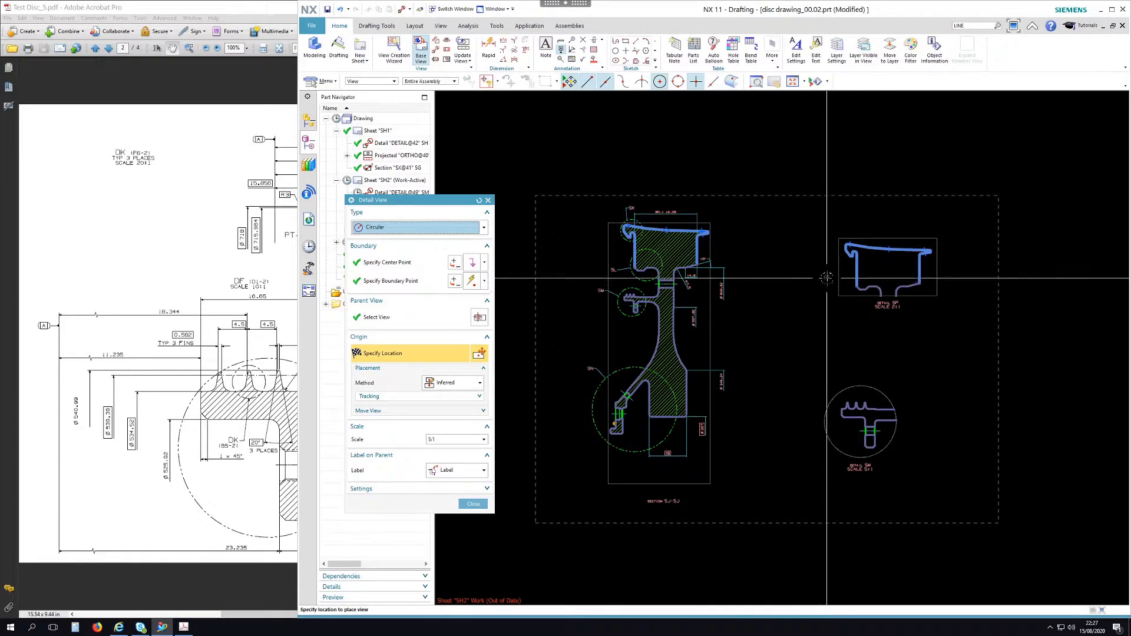
click(827, 278)
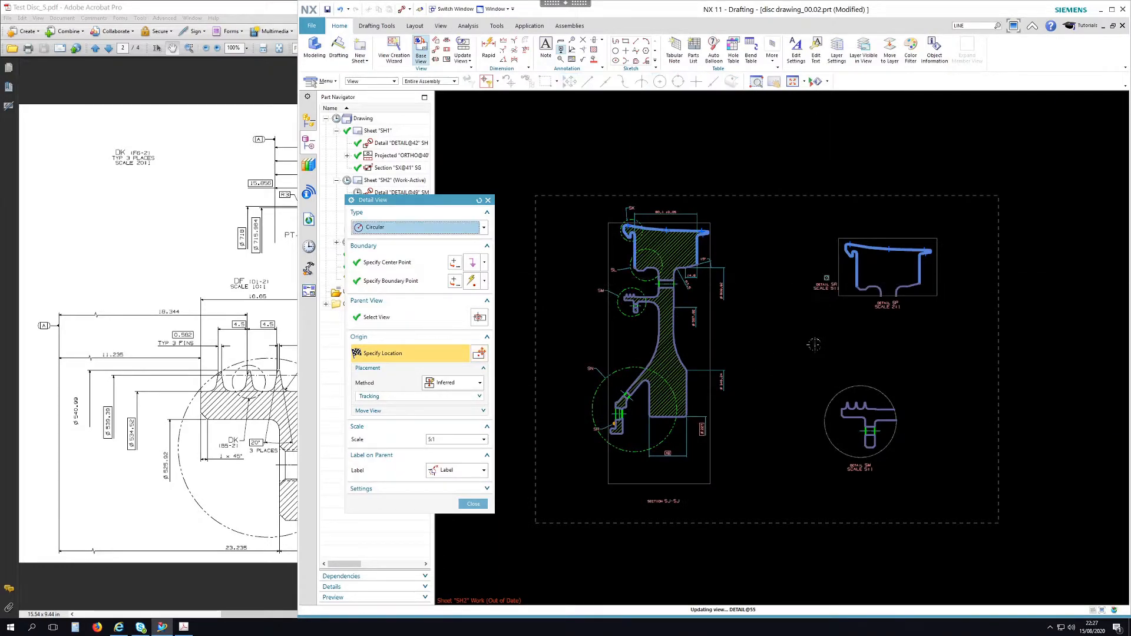
click(476, 503)
- Set detail SR's label on parent to None so its callout is removed from section SJ's lower arm
scroll(837, 279, up, 6)
scroll(790, 281, up, 6)
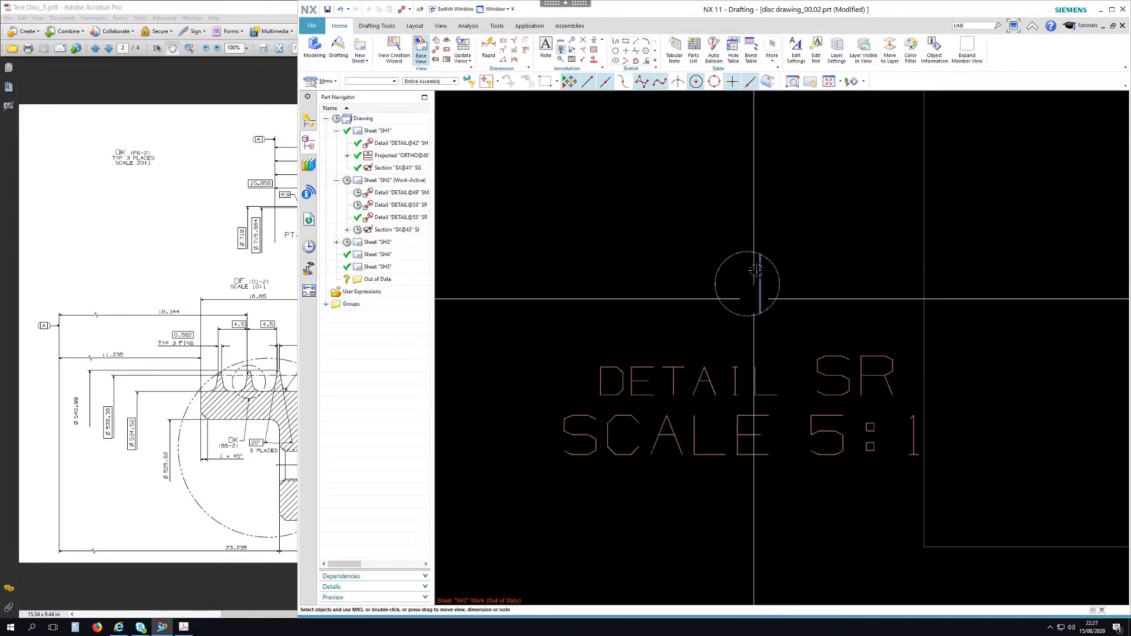
scroll(750, 335, down, 10)
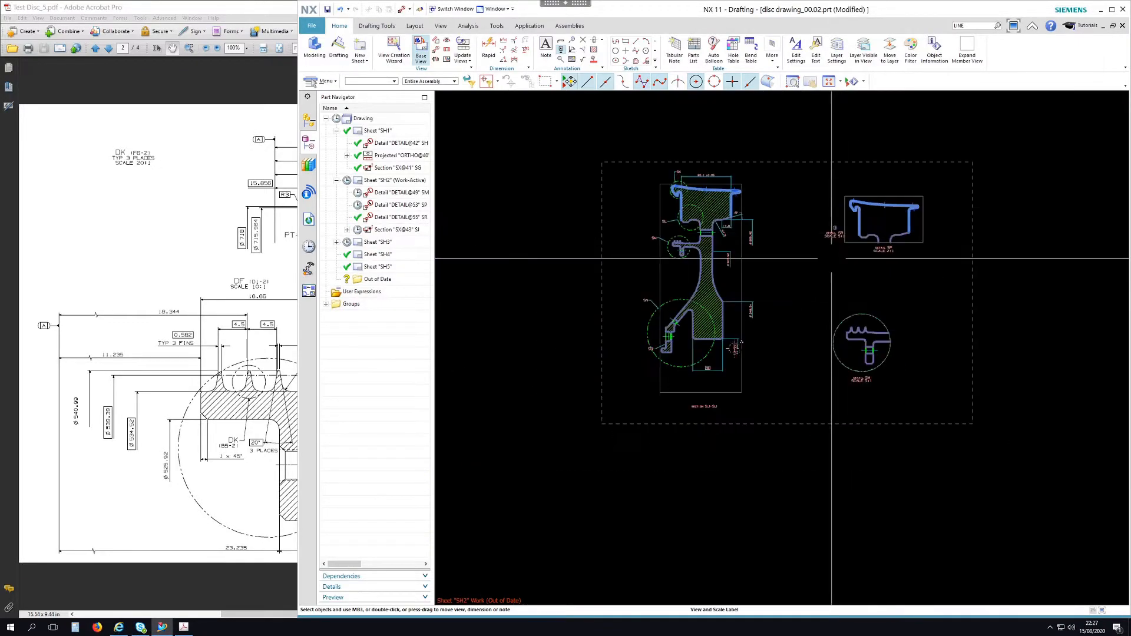
scroll(669, 336, up, 10)
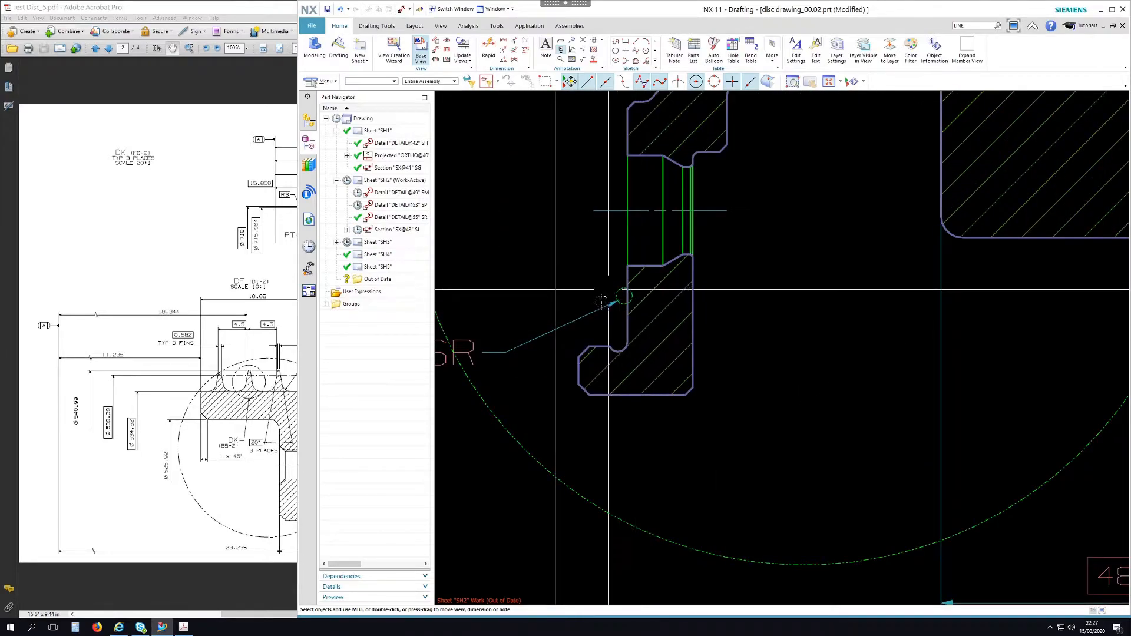
scroll(589, 423, down, 8)
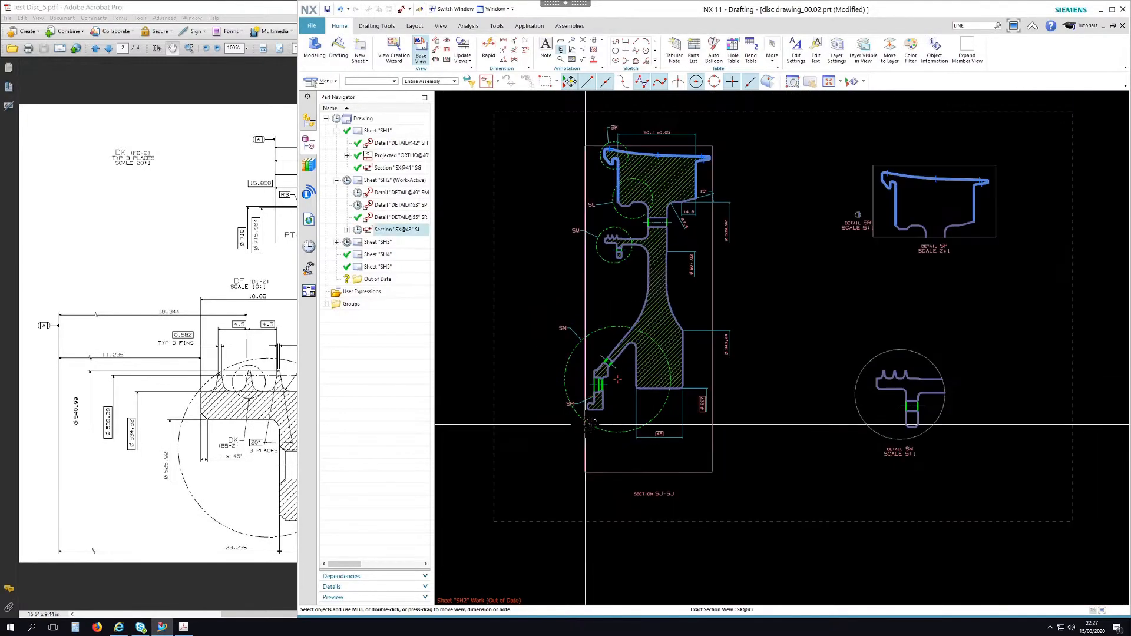
scroll(866, 202, up, 10)
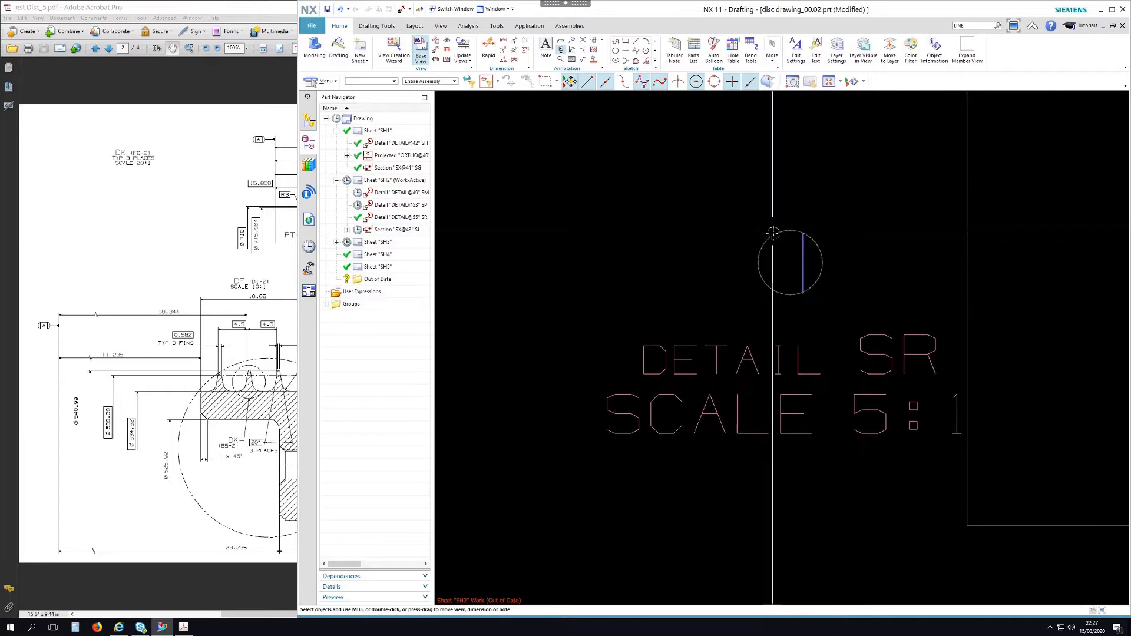
right_click(778, 245)
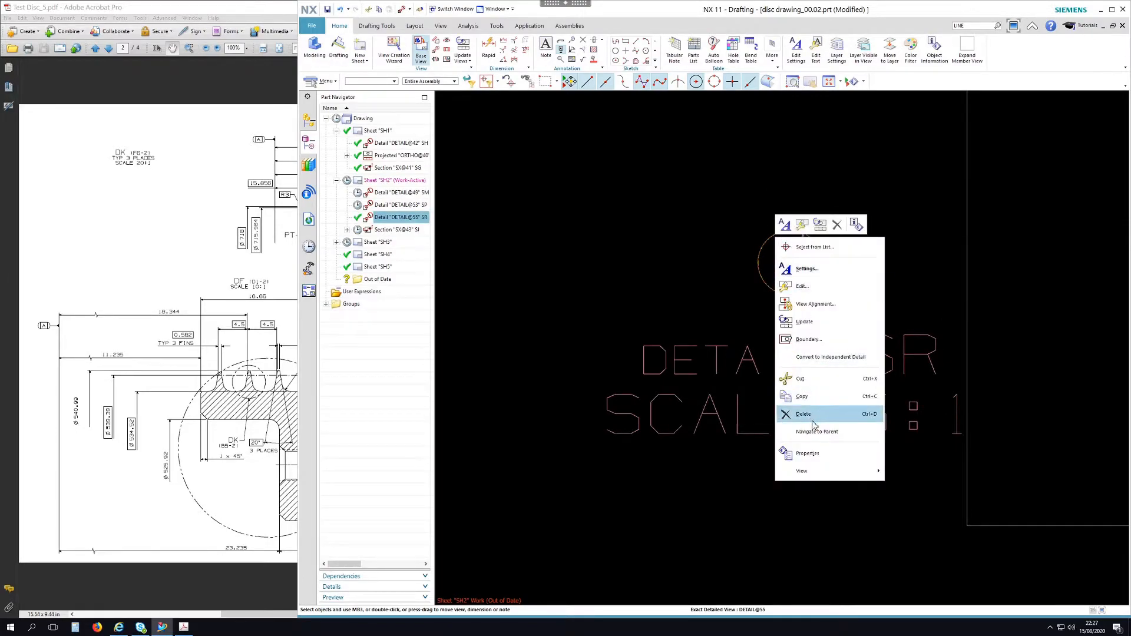
click(808, 340)
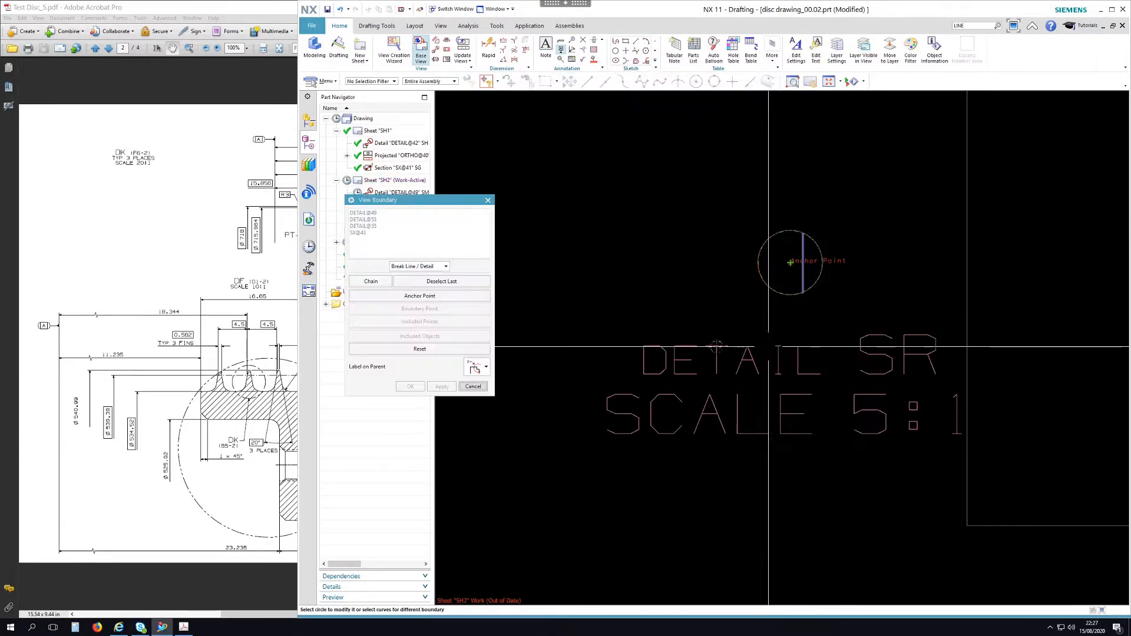
click(485, 369)
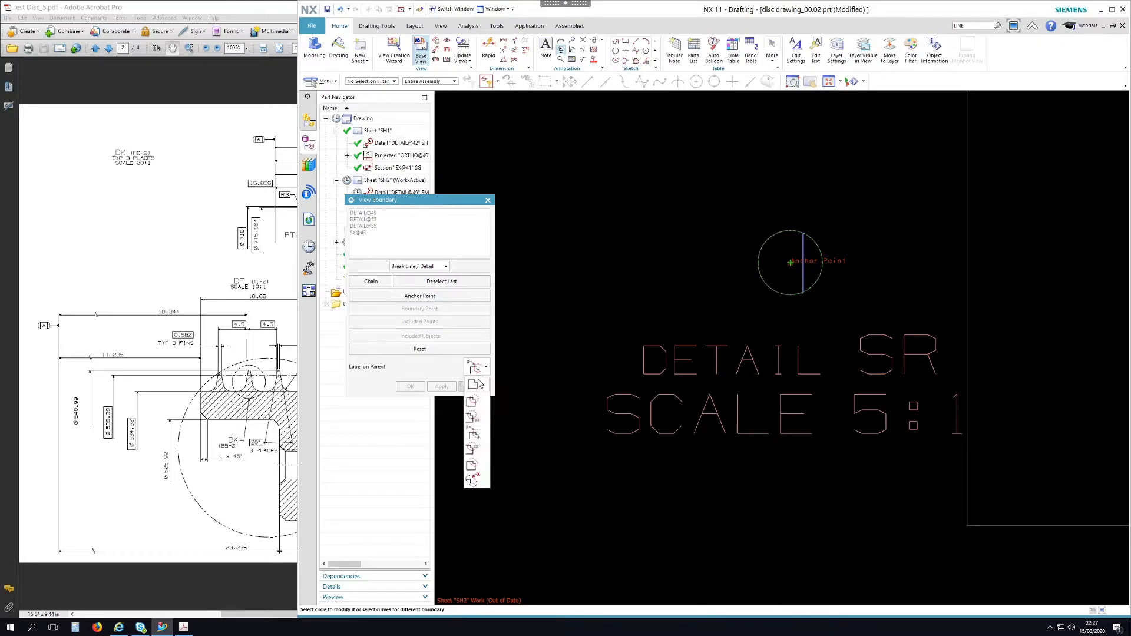
click(478, 388)
click(472, 388)
scroll(801, 291, down, 2)
scroll(811, 285, down, 3)
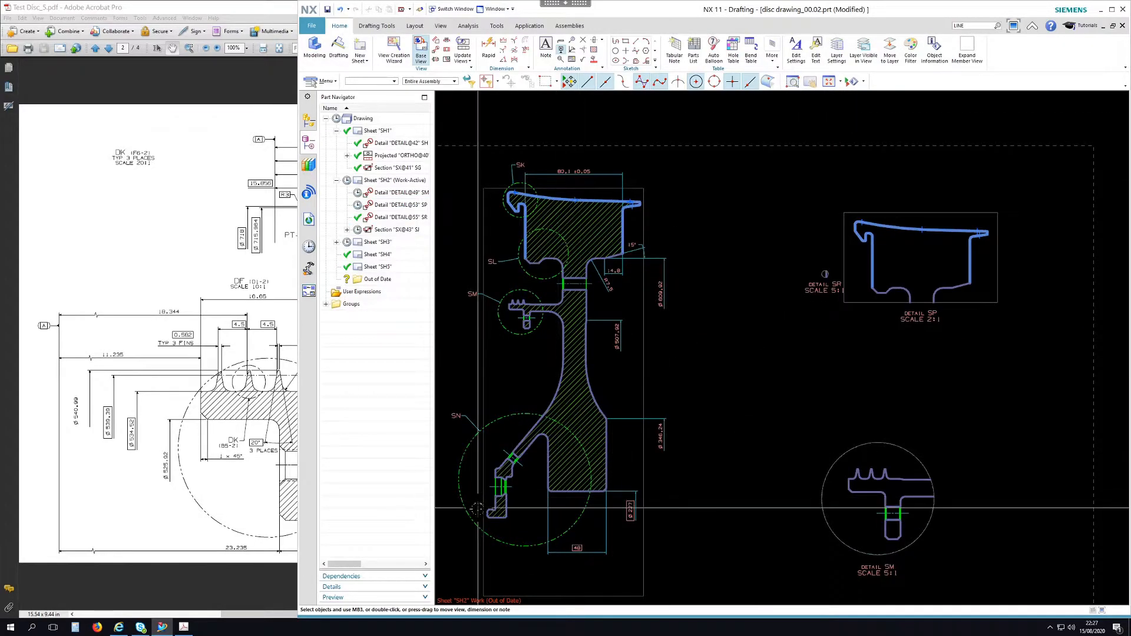
- Turn off both the view label and the view scale text of detail SR
scroll(547, 492, up, 3)
scroll(547, 492, down, 5)
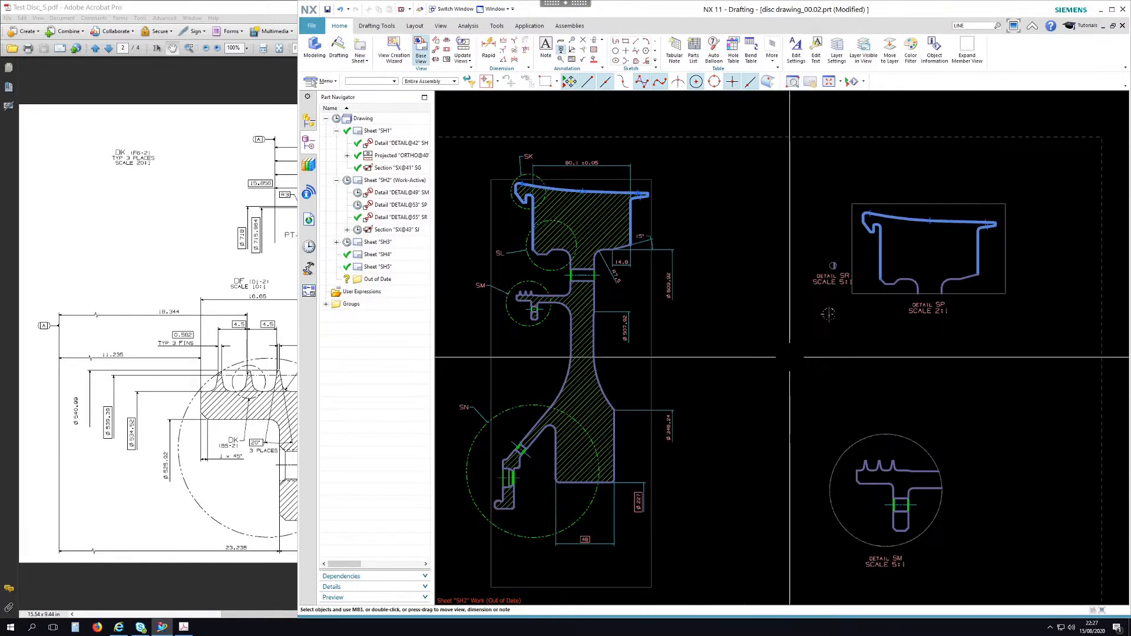
scroll(846, 262, up, 5)
double_click(736, 298)
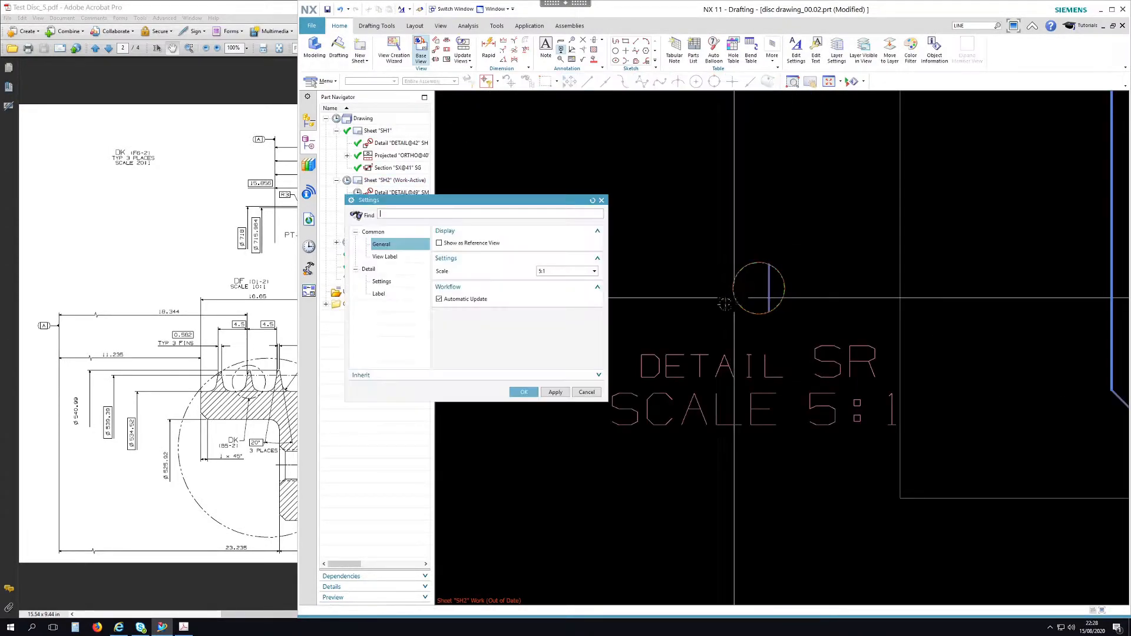
click(386, 257)
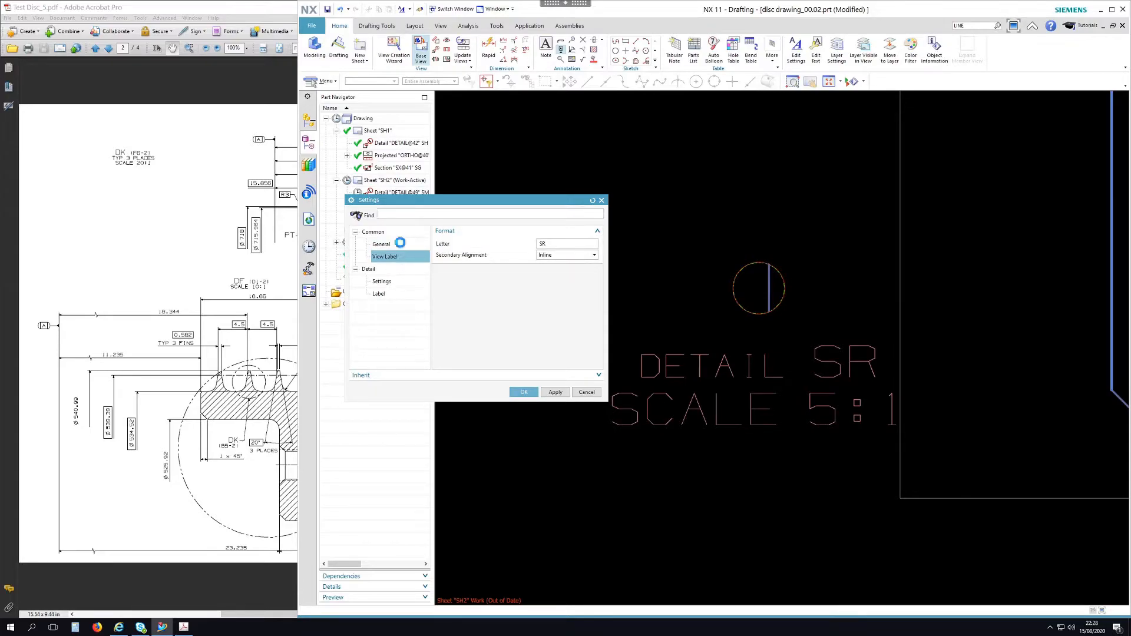
click(400, 243)
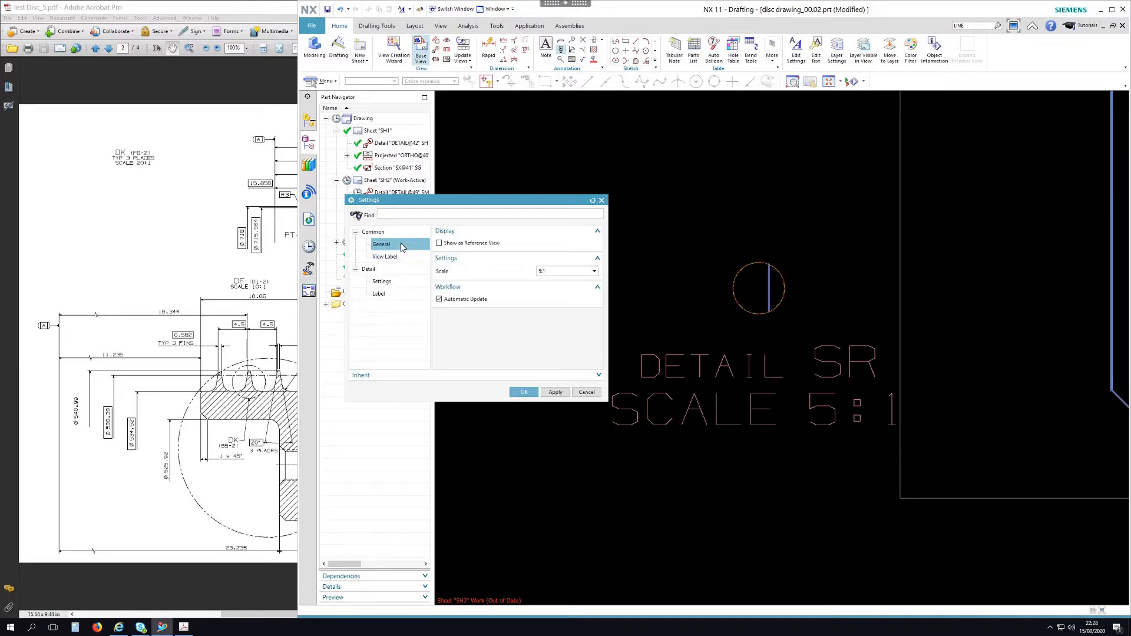
click(406, 259)
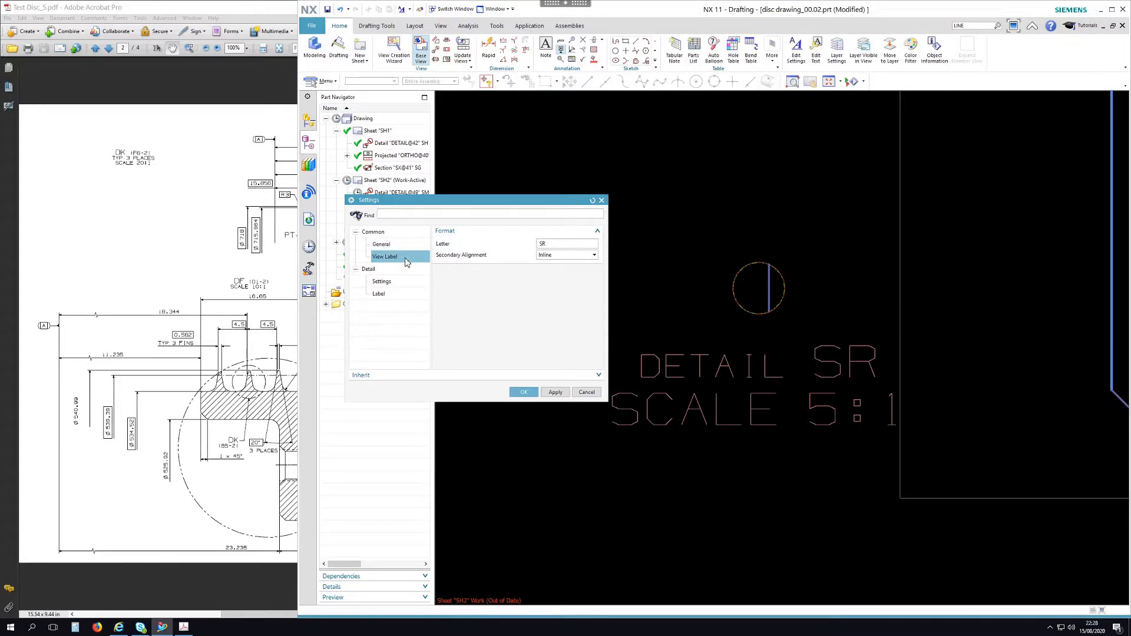
click(404, 296)
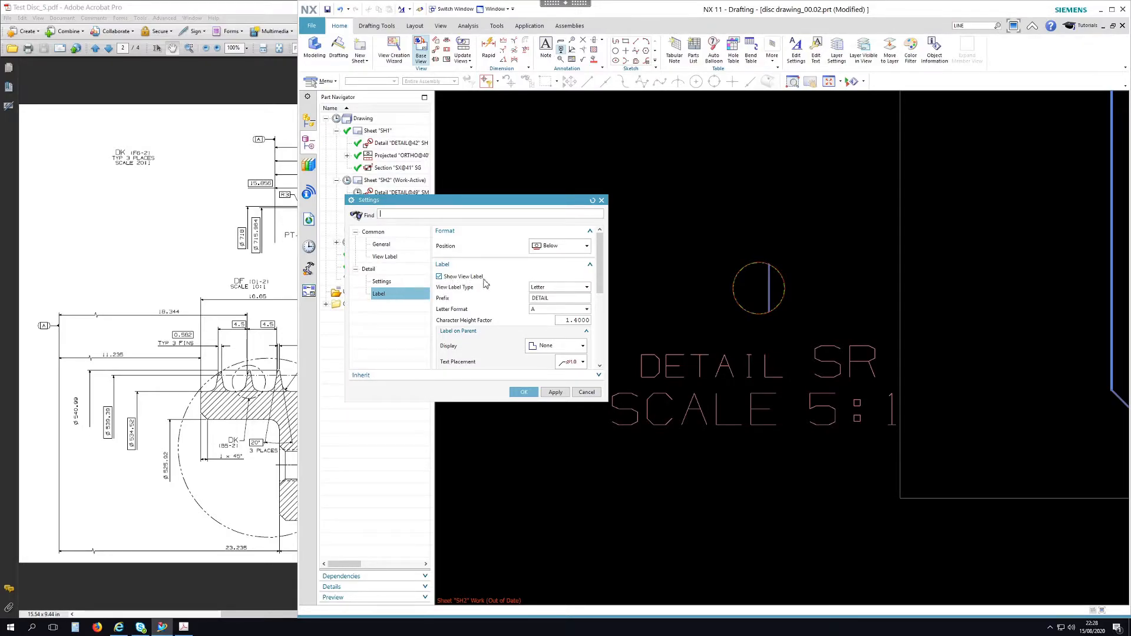
click(439, 277)
scroll(492, 299, down, 3)
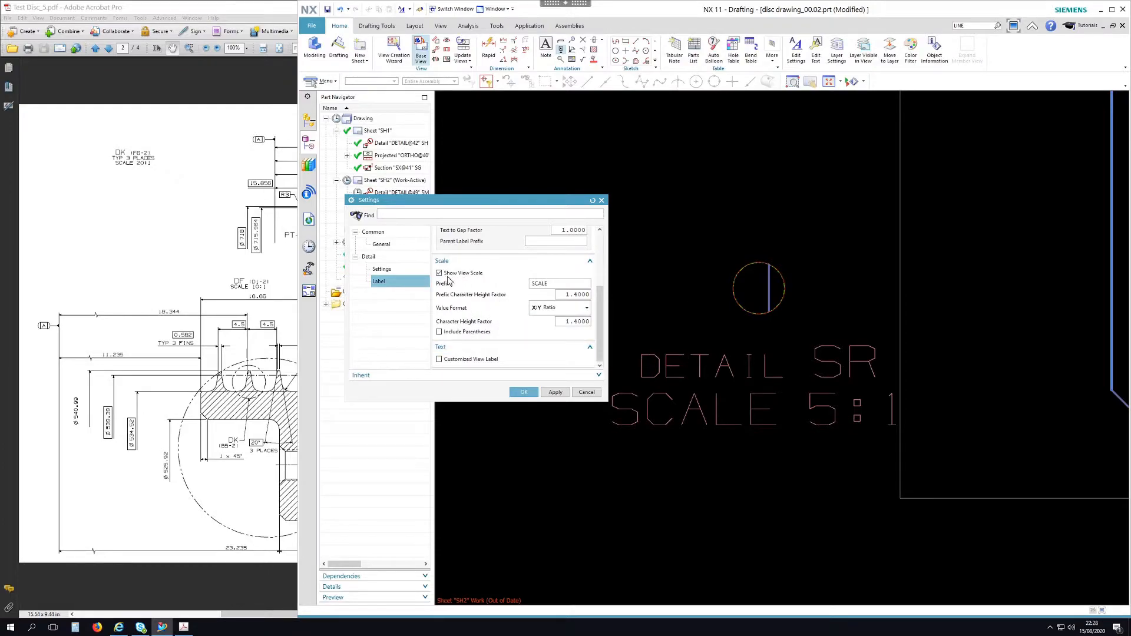
click(439, 273)
click(530, 392)
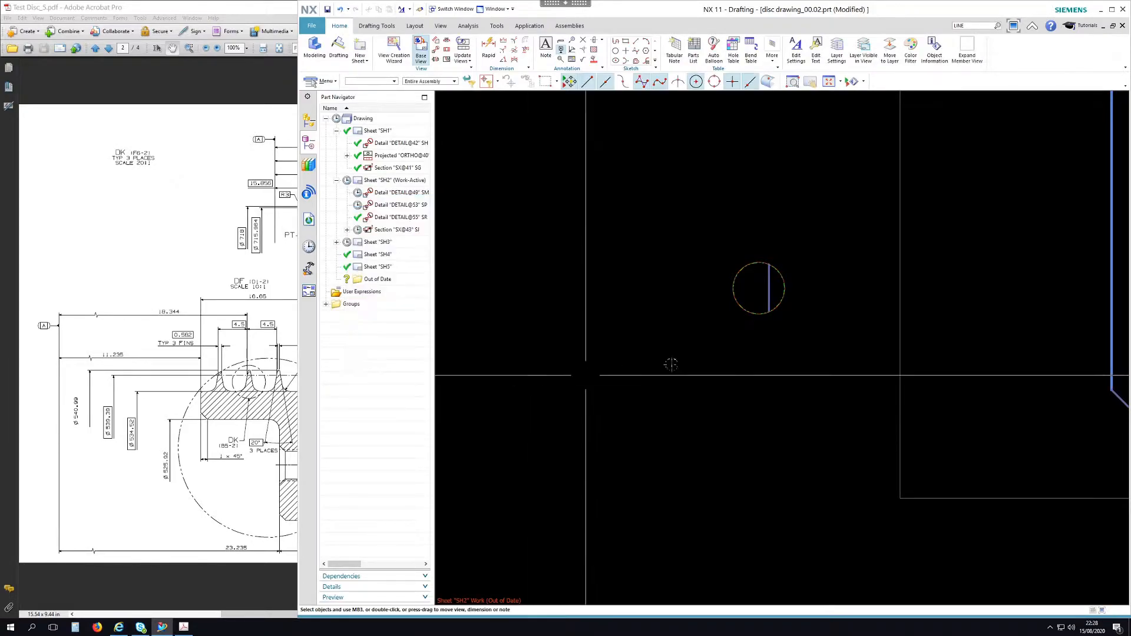
- Convert detail SR, the small circular view with the vertical edge, to an independent detail
scroll(825, 276, up, 5)
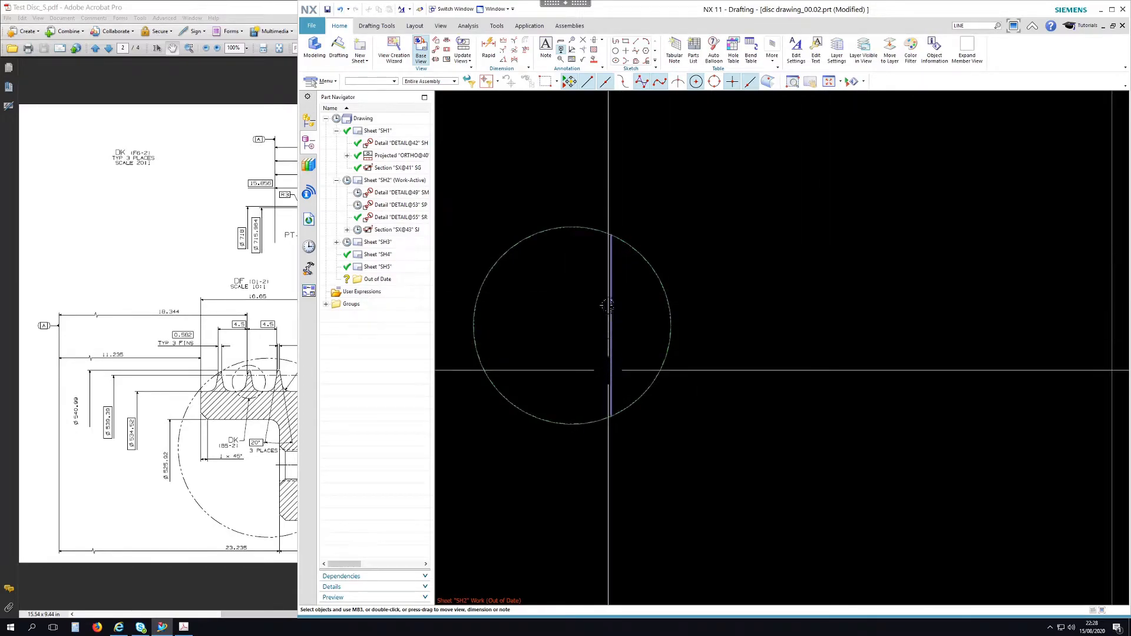
scroll(502, 245, up, 5)
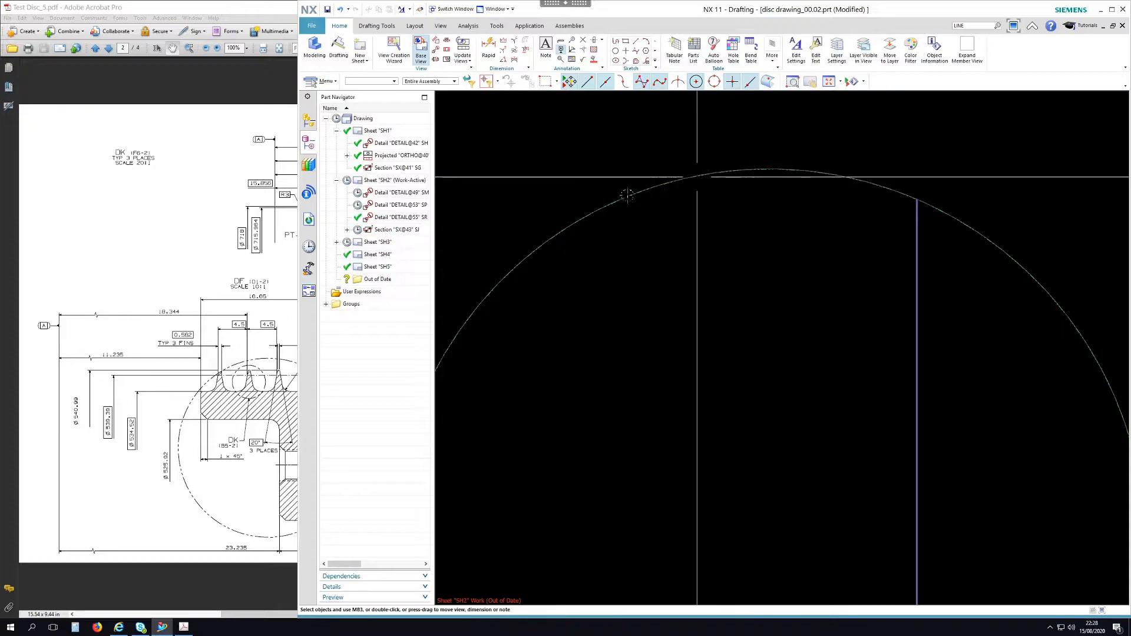
scroll(856, 182, up, 8)
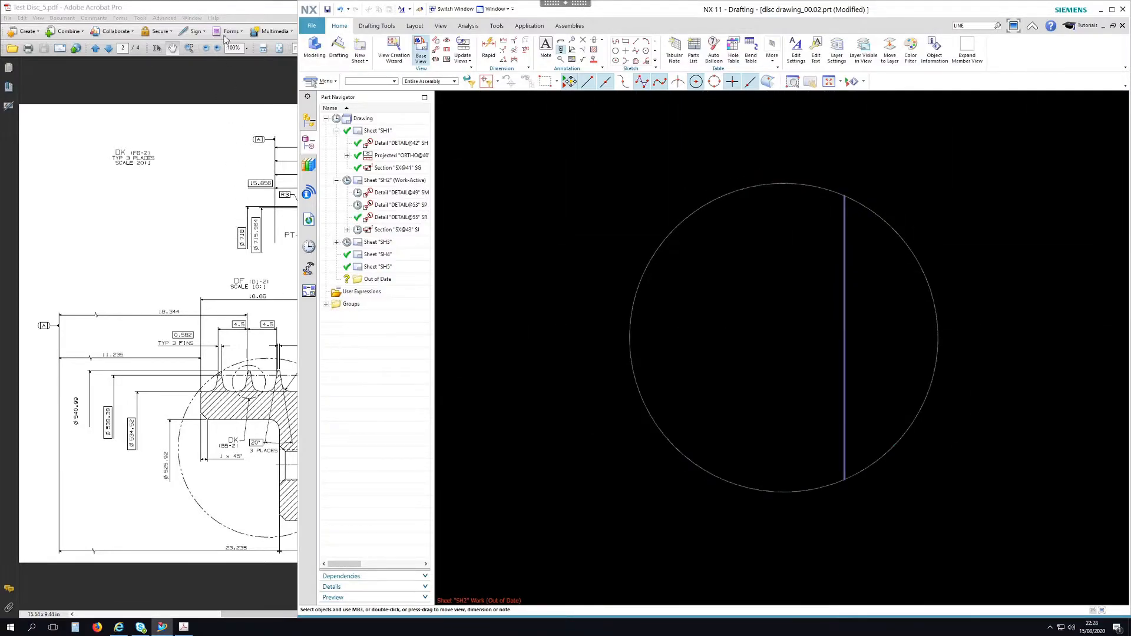
click(251, 11)
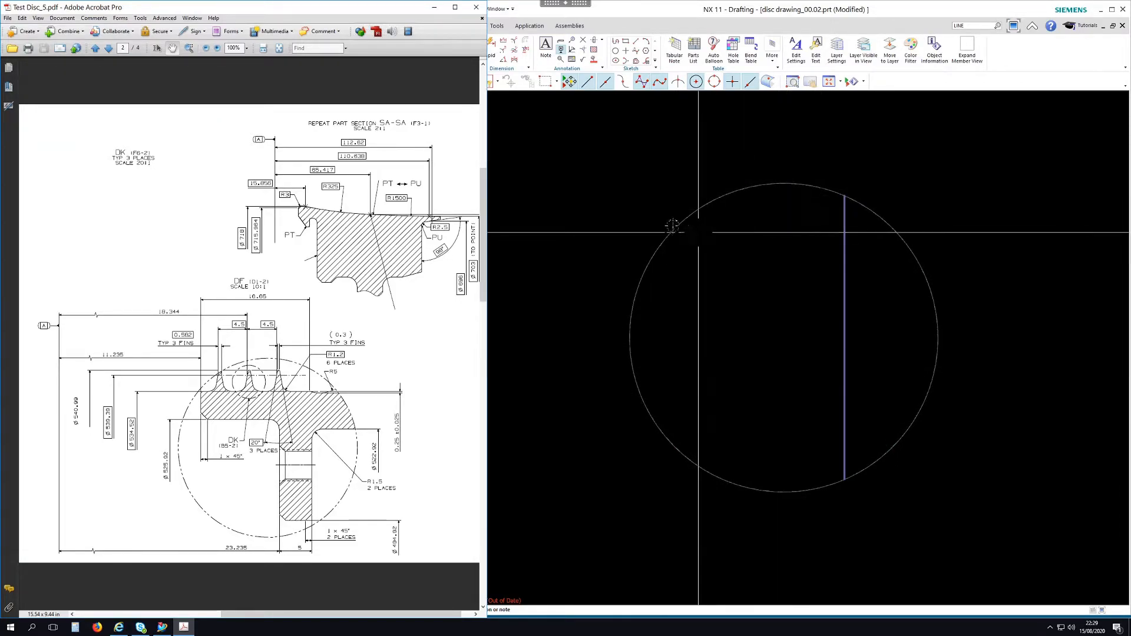
scroll(639, 203, down, 2)
click(655, 9)
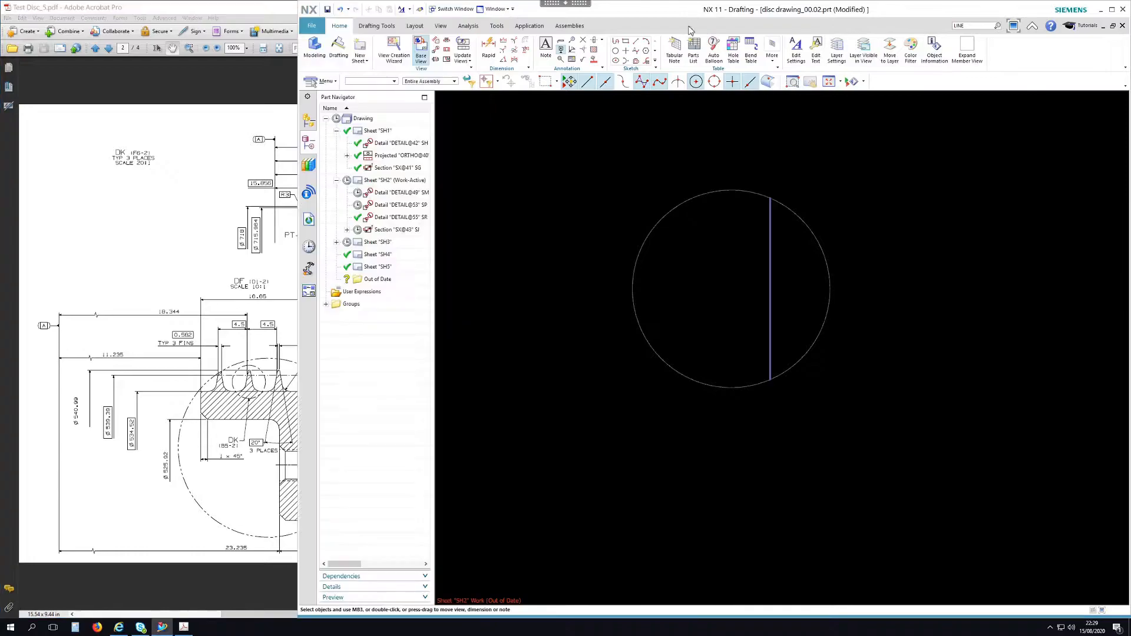
right_click(706, 195)
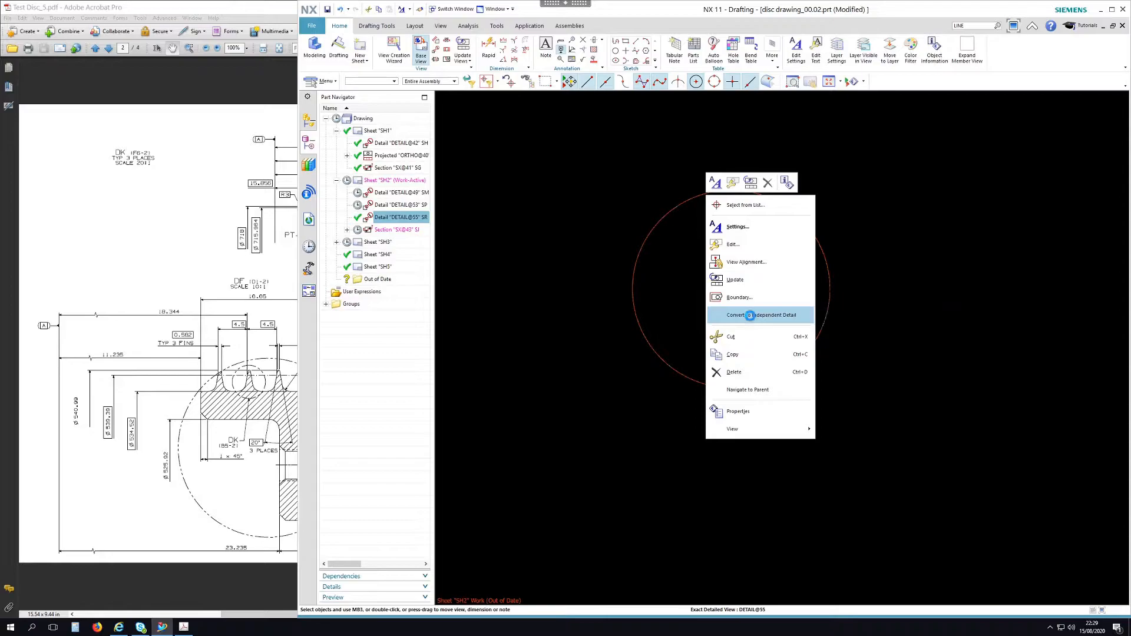
click(752, 316)
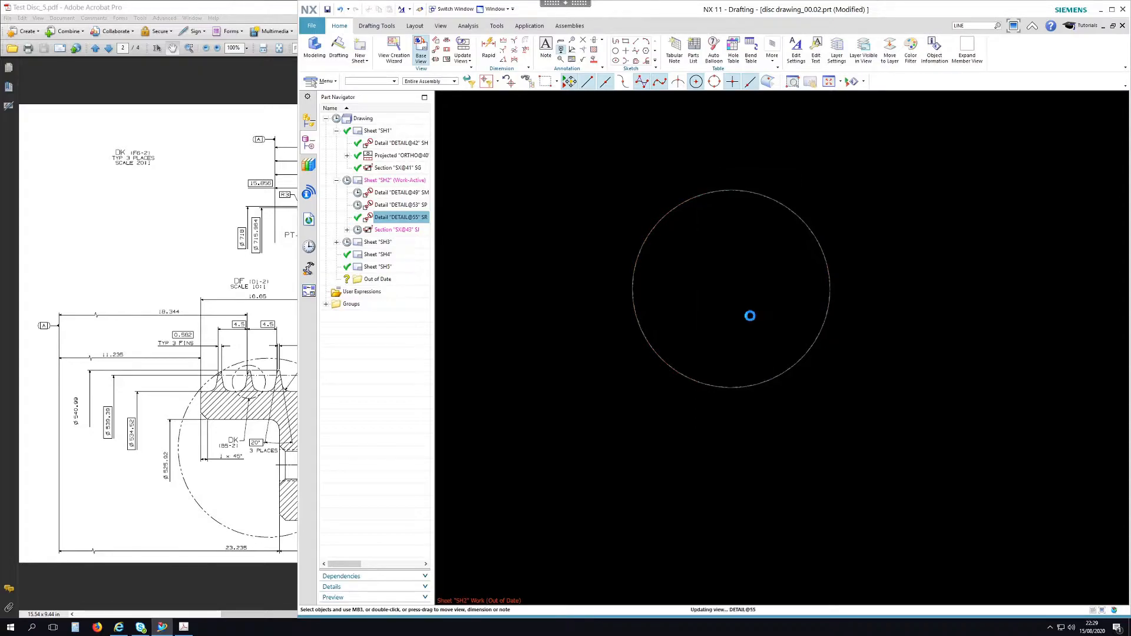
- Expand detail SR's member view, move its dash-dot circle to layer 50, and return to the drawing sheet
right_click(716, 197)
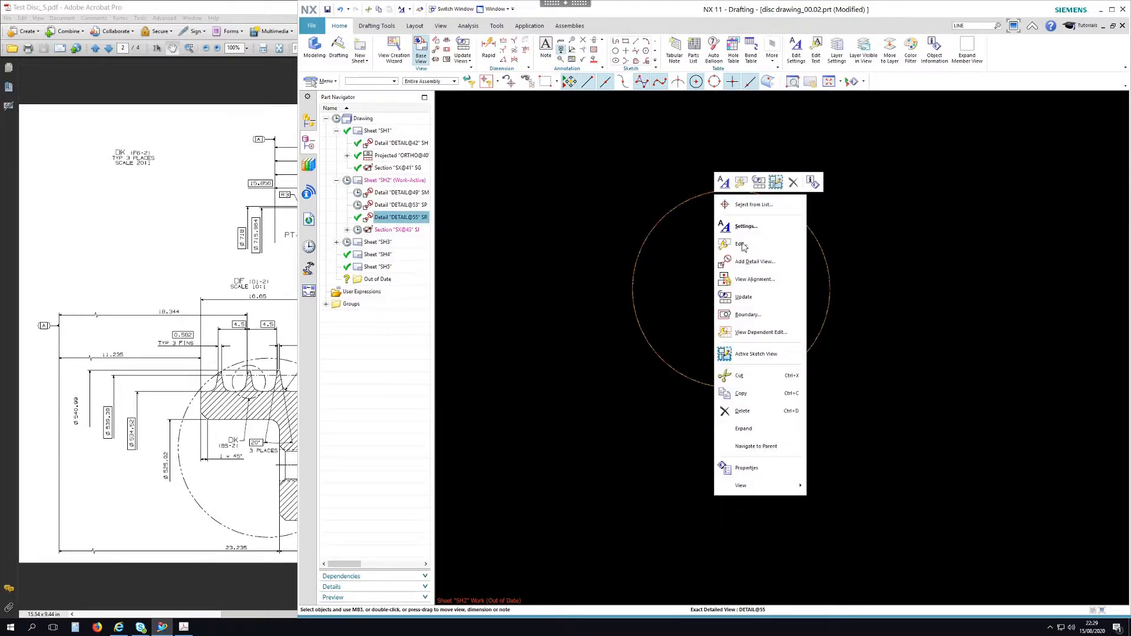
click(748, 430)
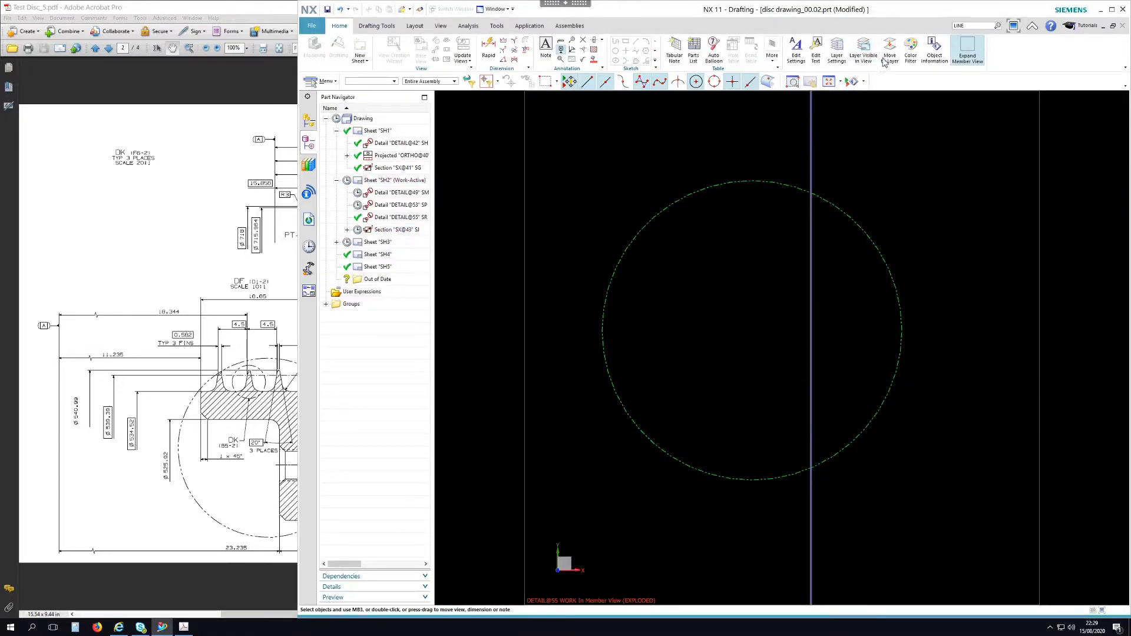
click(744, 182)
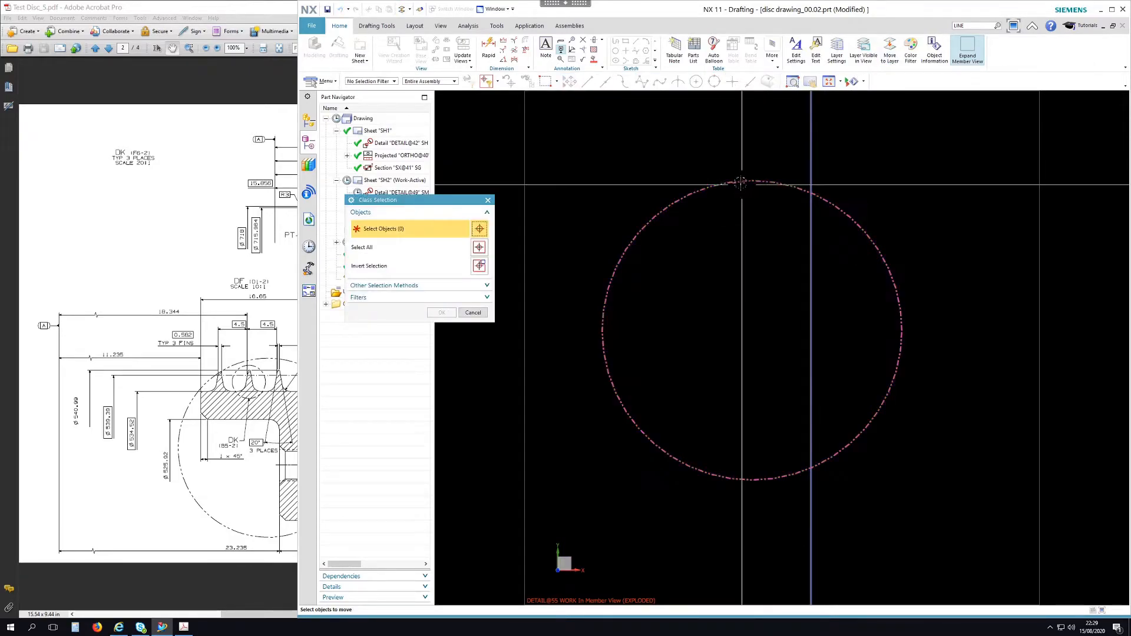
middle_click(723, 273)
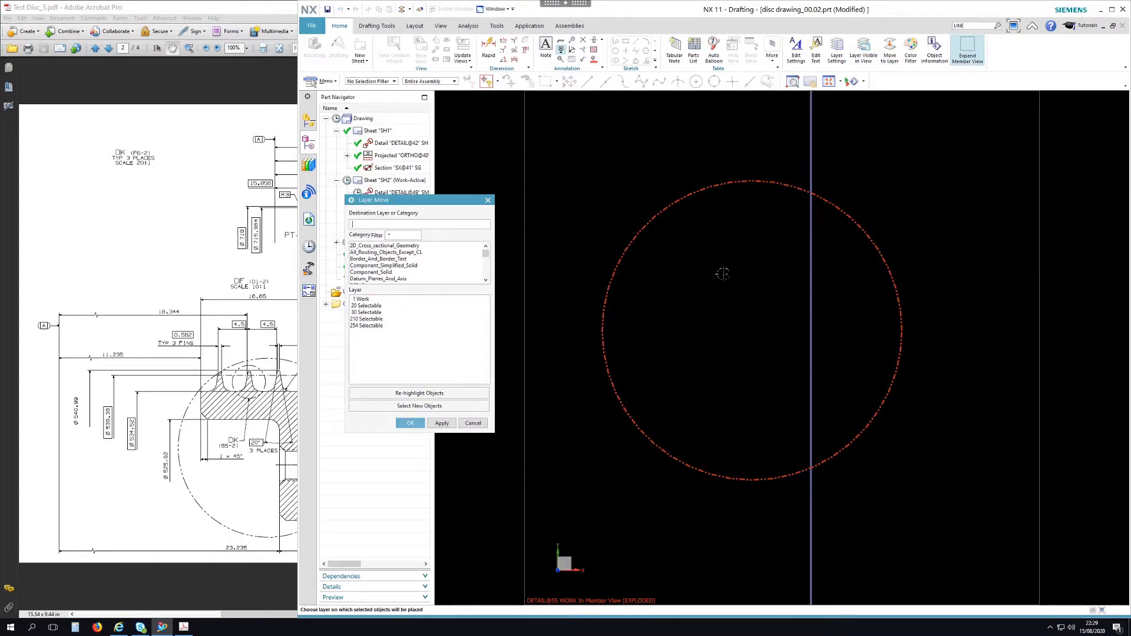
text(50)
middle_click(723, 273)
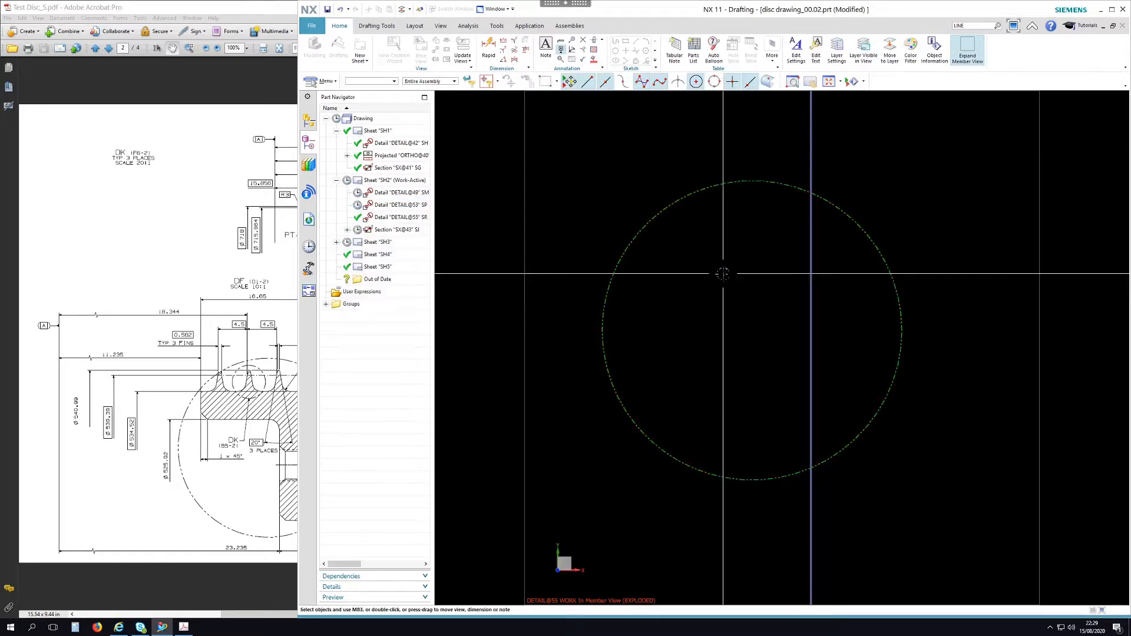
right_click(605, 154)
click(640, 258)
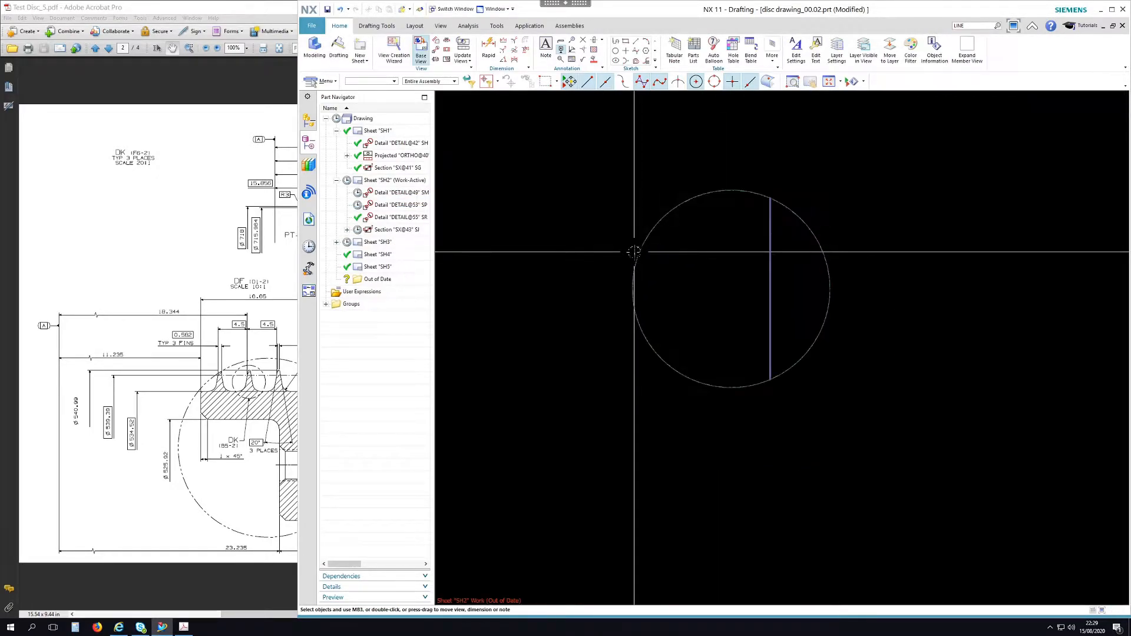
- Try to hide layer 50, which holds the moved circle, in the small circular detail view SR through its layer visibility
click(864, 54)
click(725, 236)
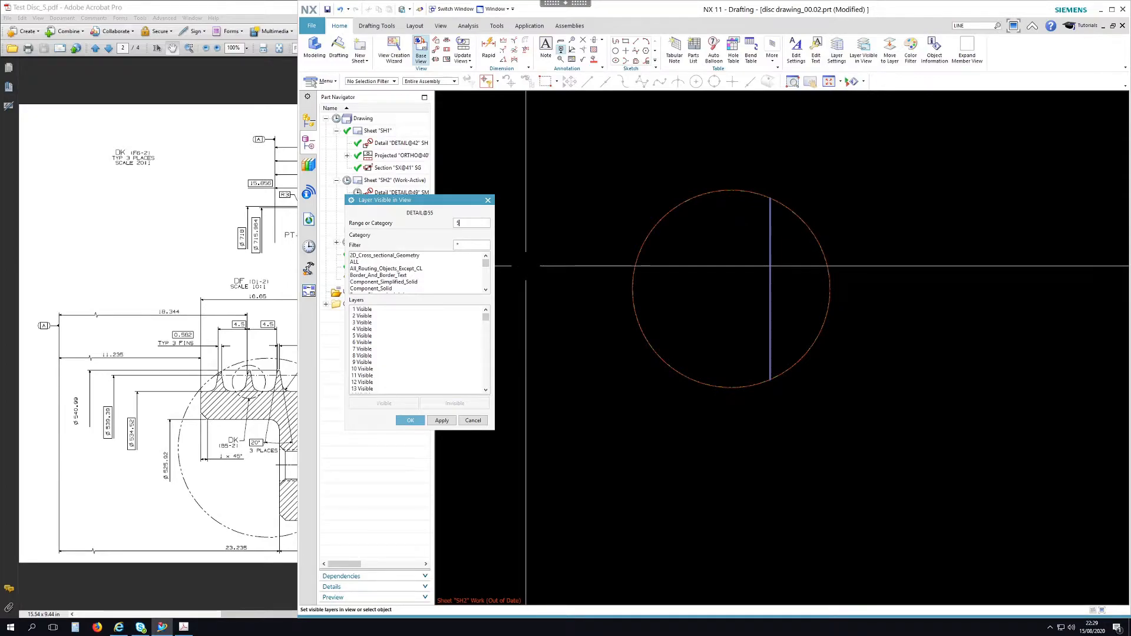
click(411, 421)
scroll(747, 202, up, 4)
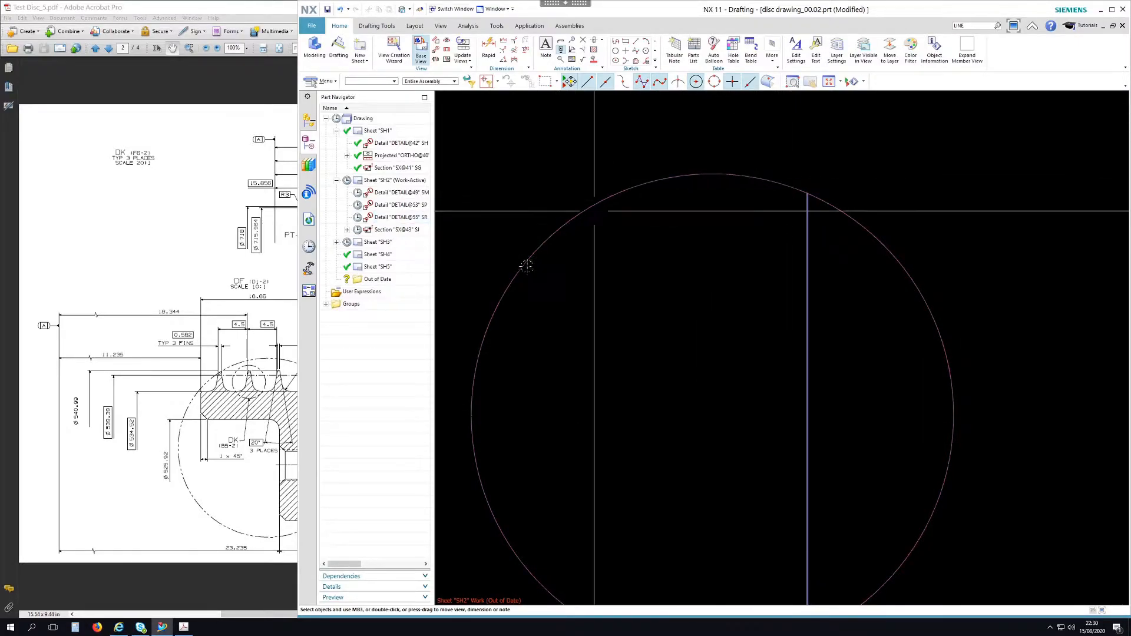
scroll(697, 345, down, 5)
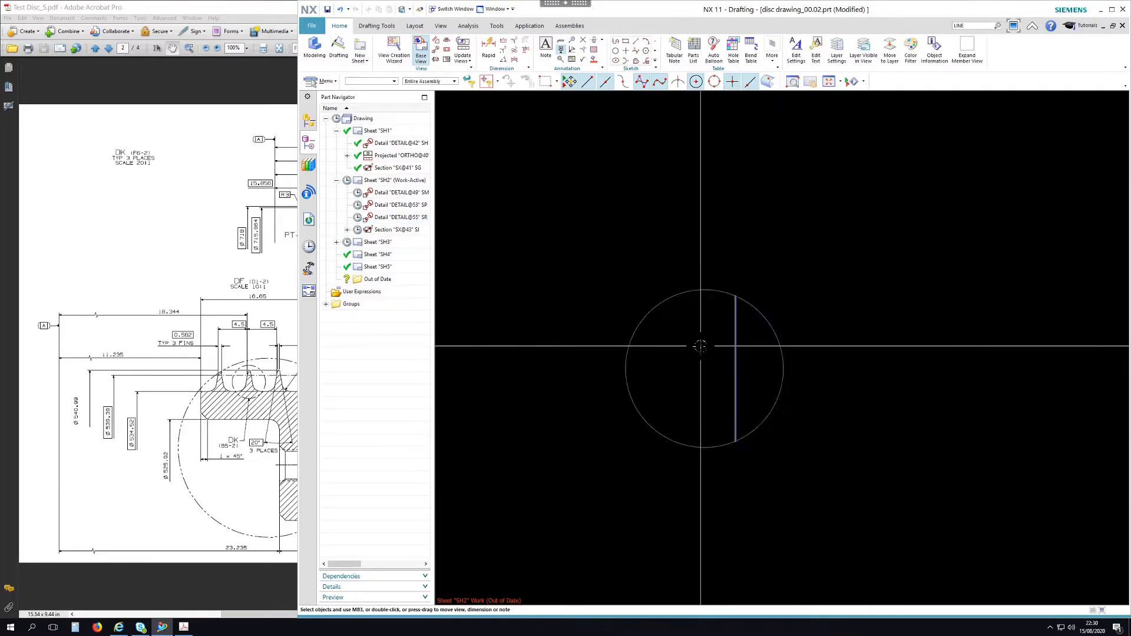
scroll(637, 348, down, 5)
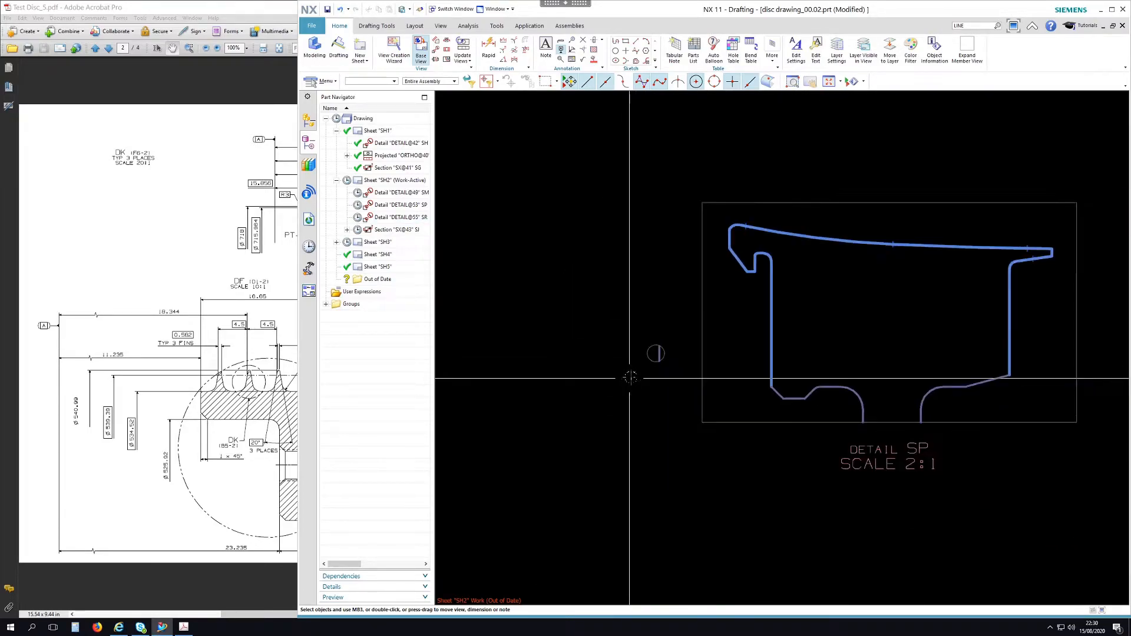
- Switch to the reference PDF in Acrobat and bring REPEAT PART SECTION SA-SA into view beside the drawing
click(257, 12)
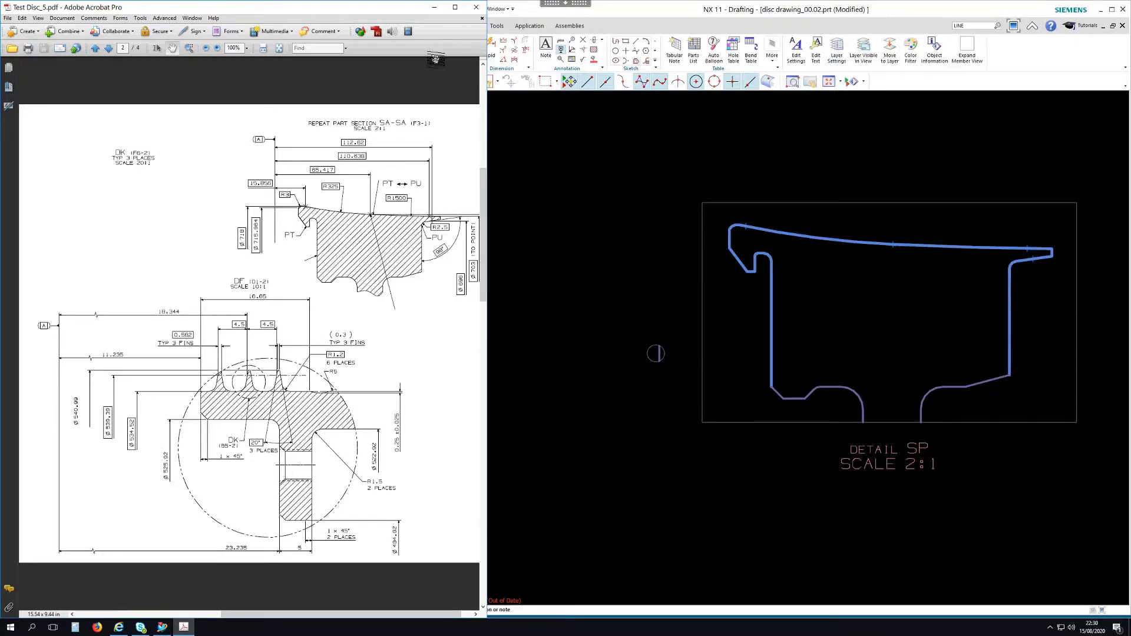
drag(484, 170, 336, 165)
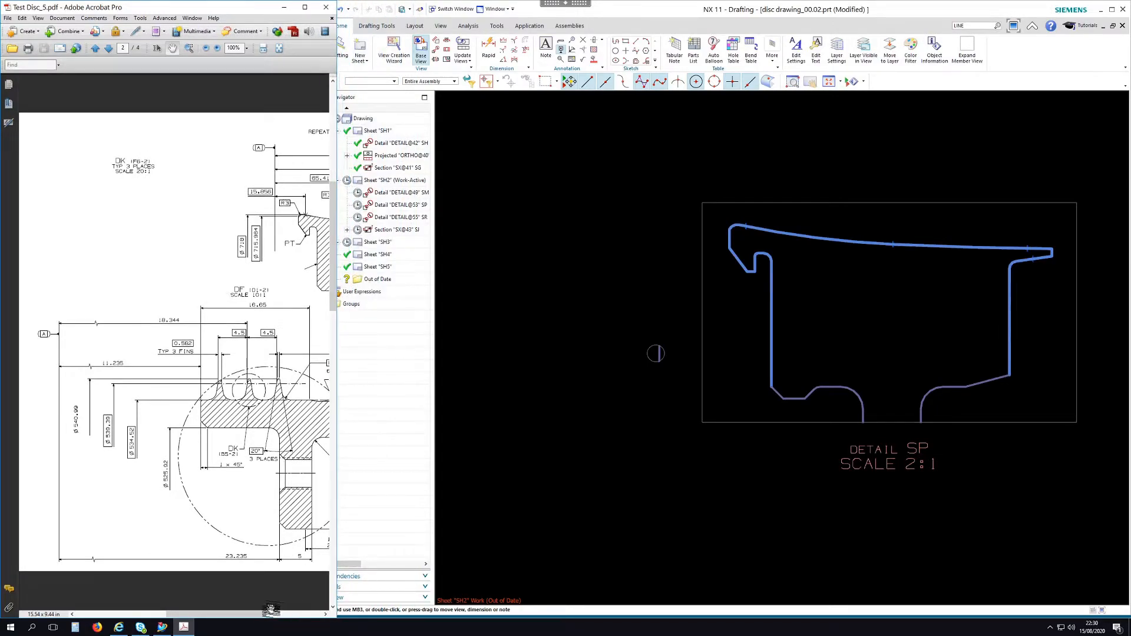
mouse_move(259, 617)
mouse_down()
mouse_move(314, 617)
mouse_move(284, 619)
mouse_up()
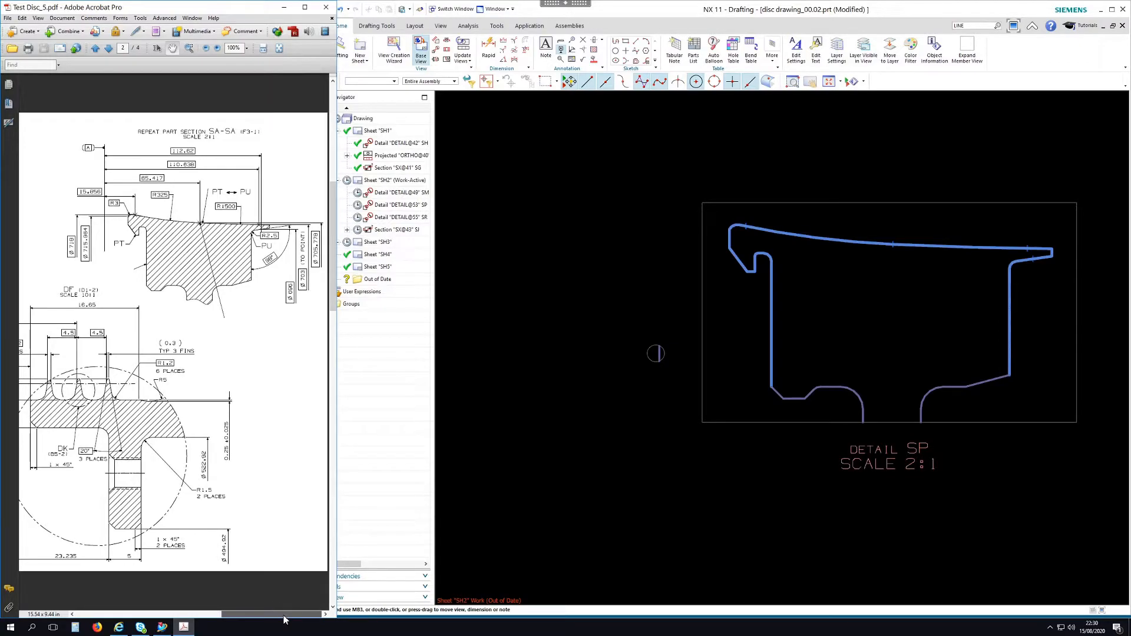
- Add a boxed basic horizontal dimension from detail SR's vertical edge to the middle curve junction on detail SP's upper profile, placed above the view
click(491, 51)
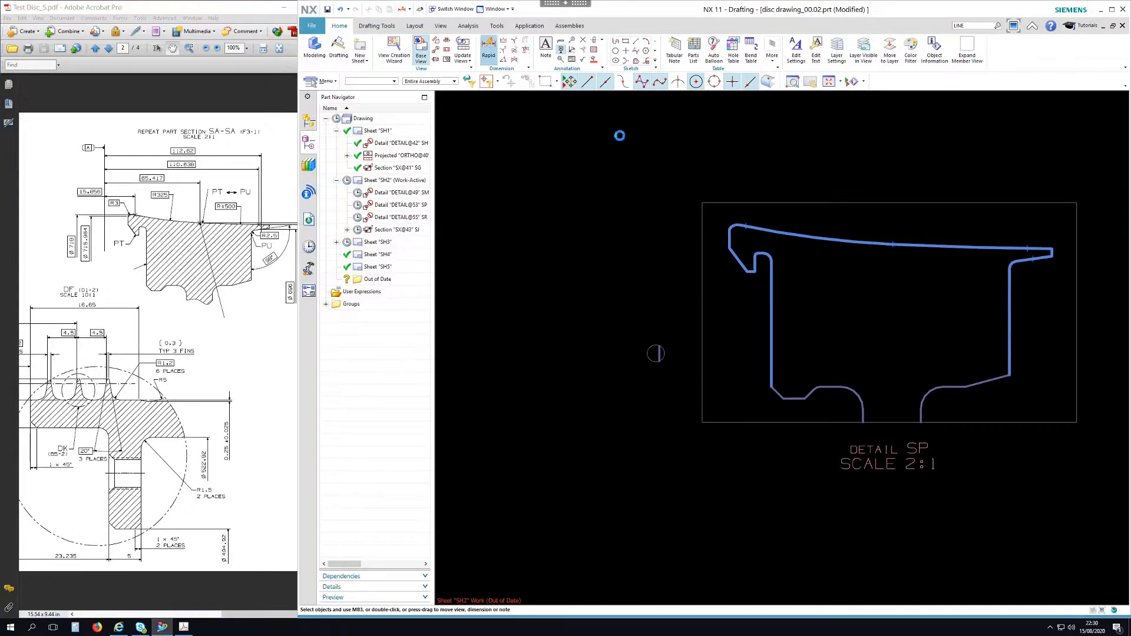
drag(432, 204, 482, 190)
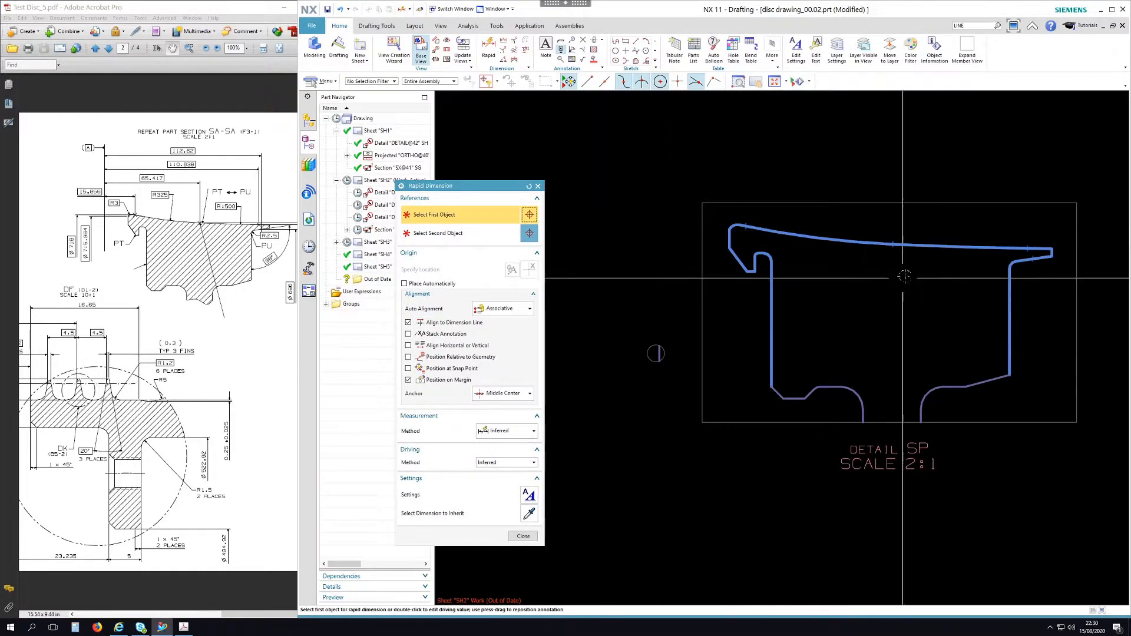
click(895, 242)
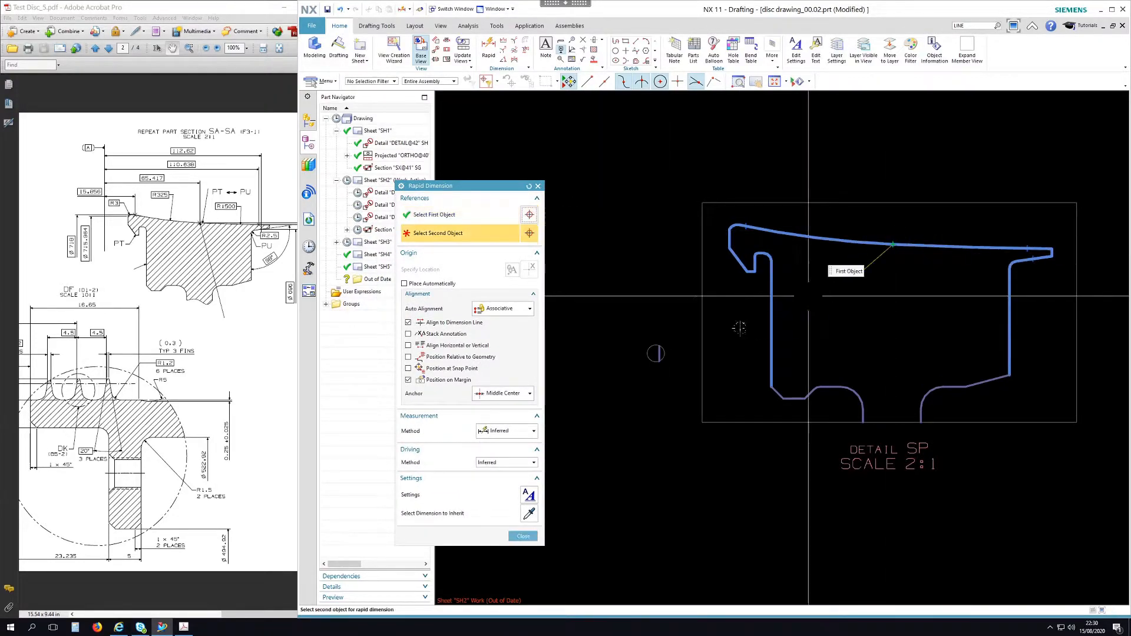
click(659, 352)
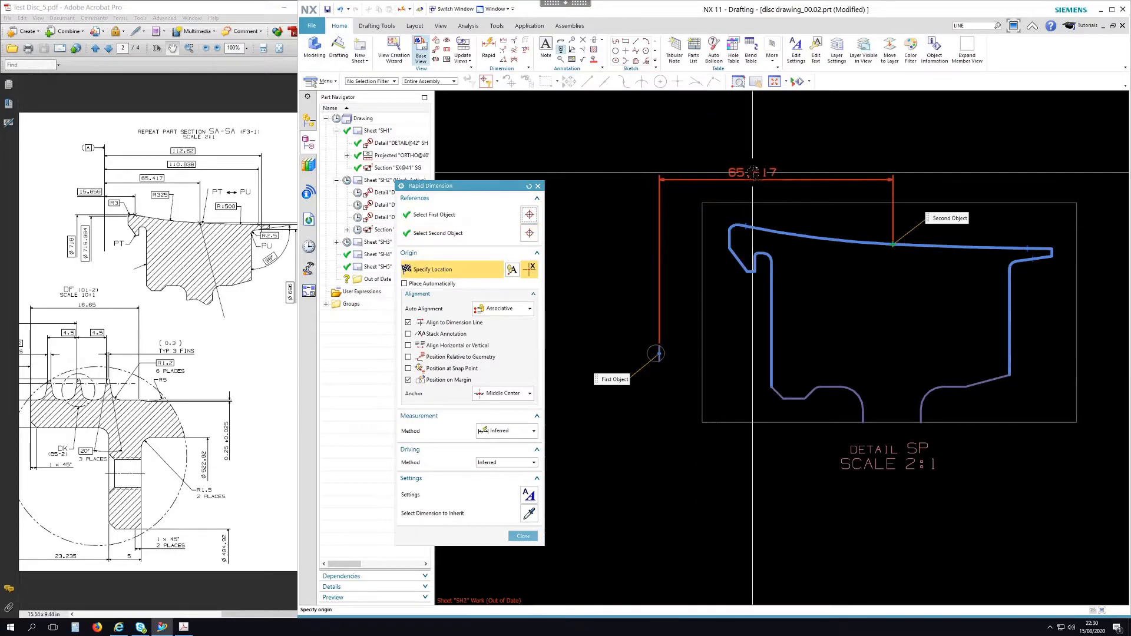
mouse_move(766, 168)
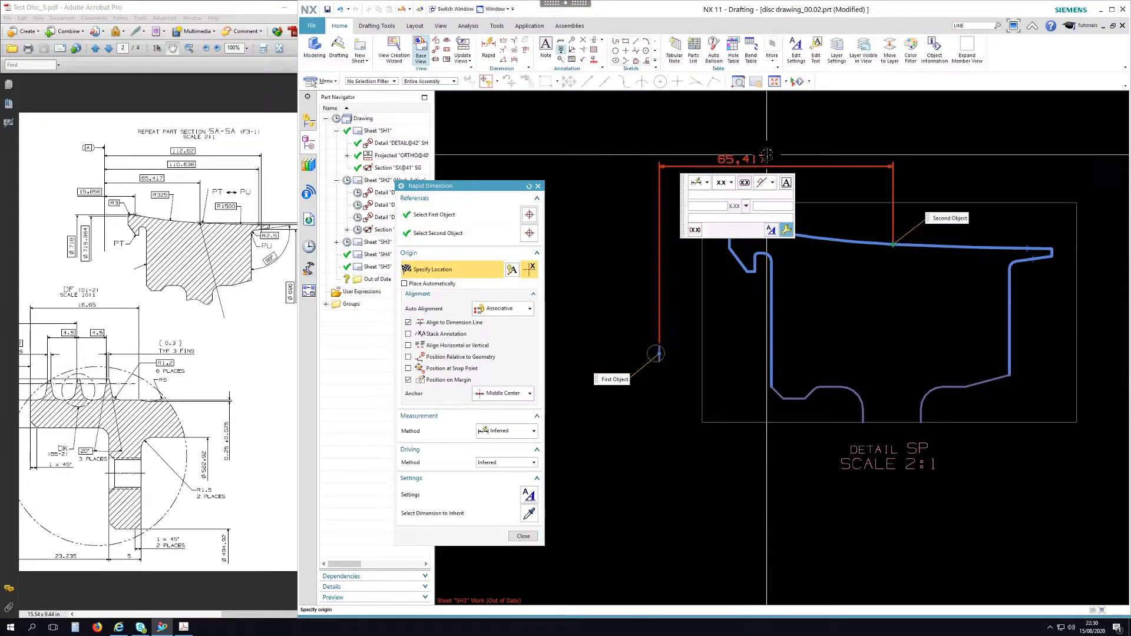
click(772, 184)
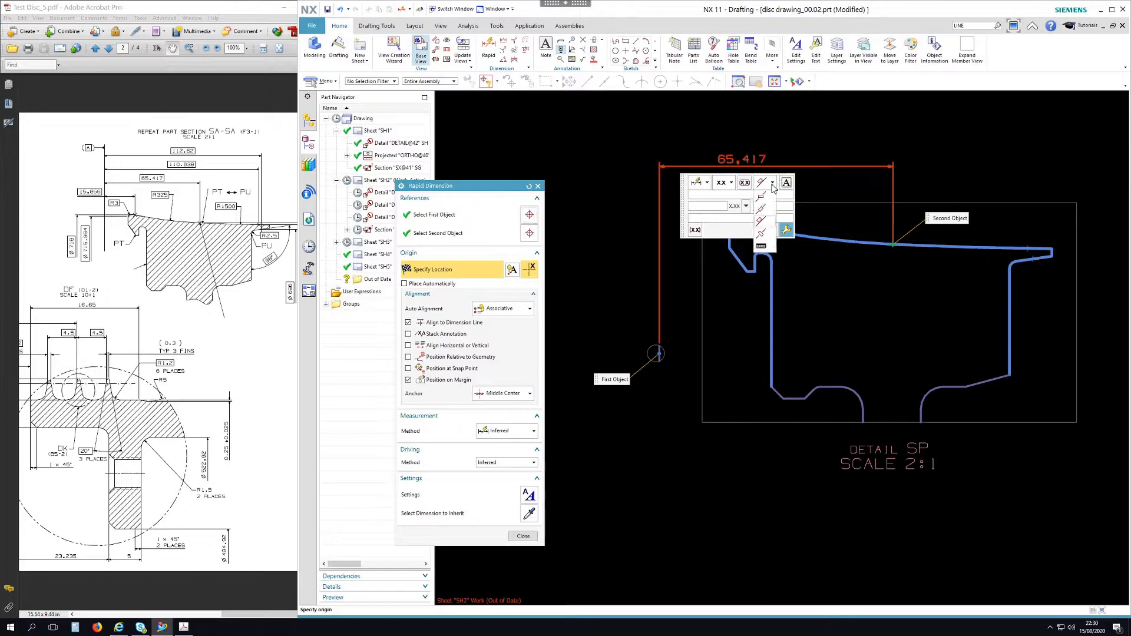
click(732, 184)
click(720, 321)
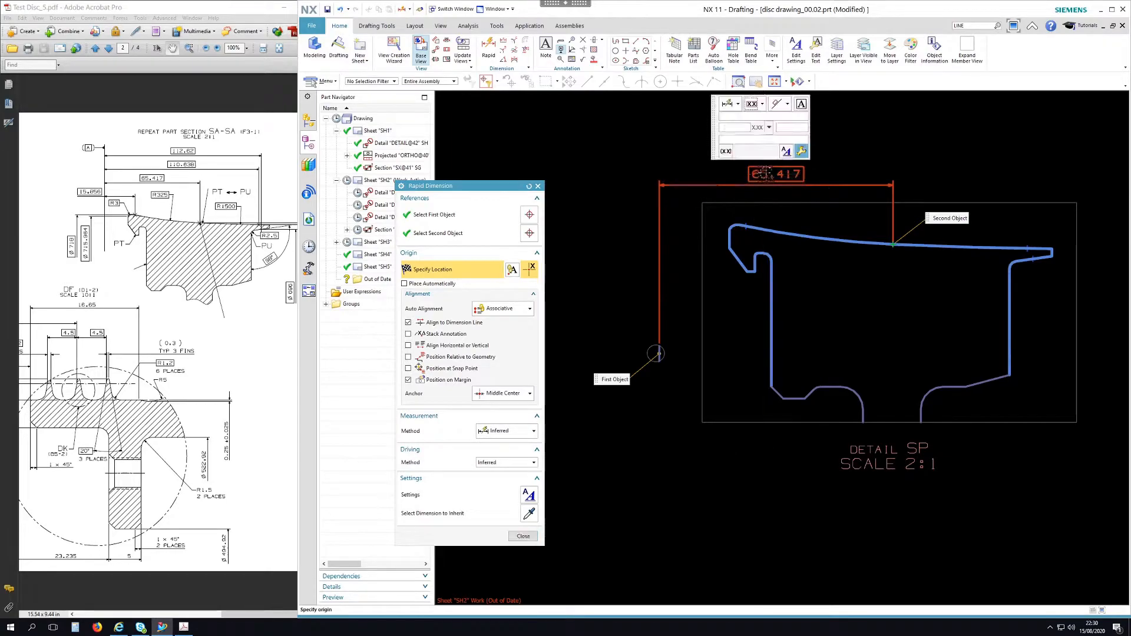
click(771, 173)
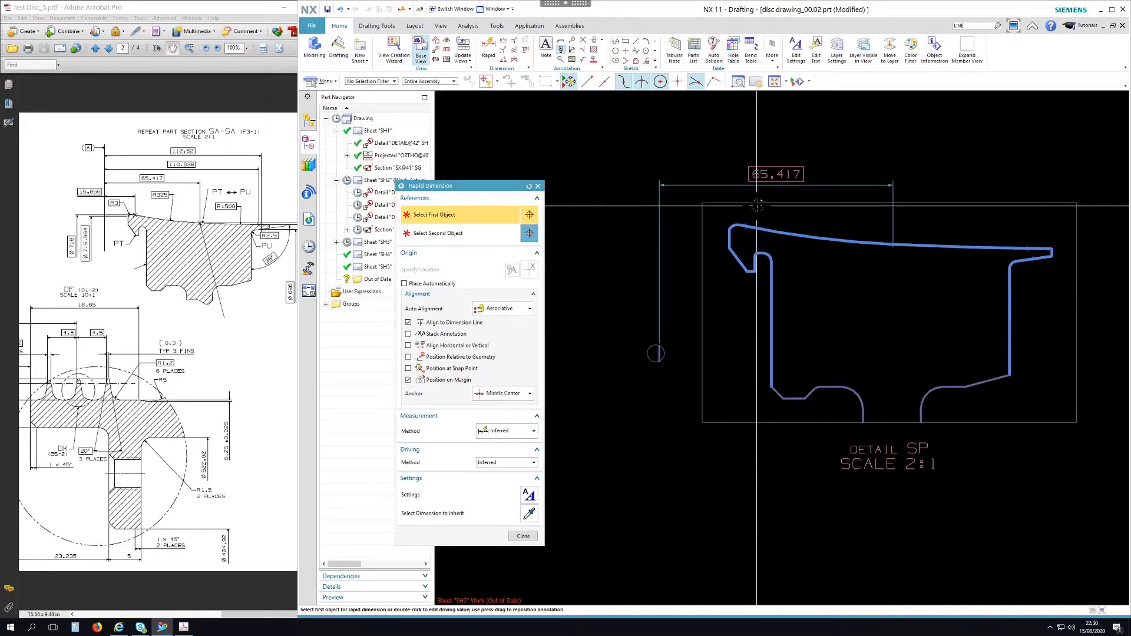
- Add basic horizontal dimensions from detail SR's vertical edge to the rightmost and leftmost curve junctions on detail SP's upper profile
click(1028, 250)
click(657, 353)
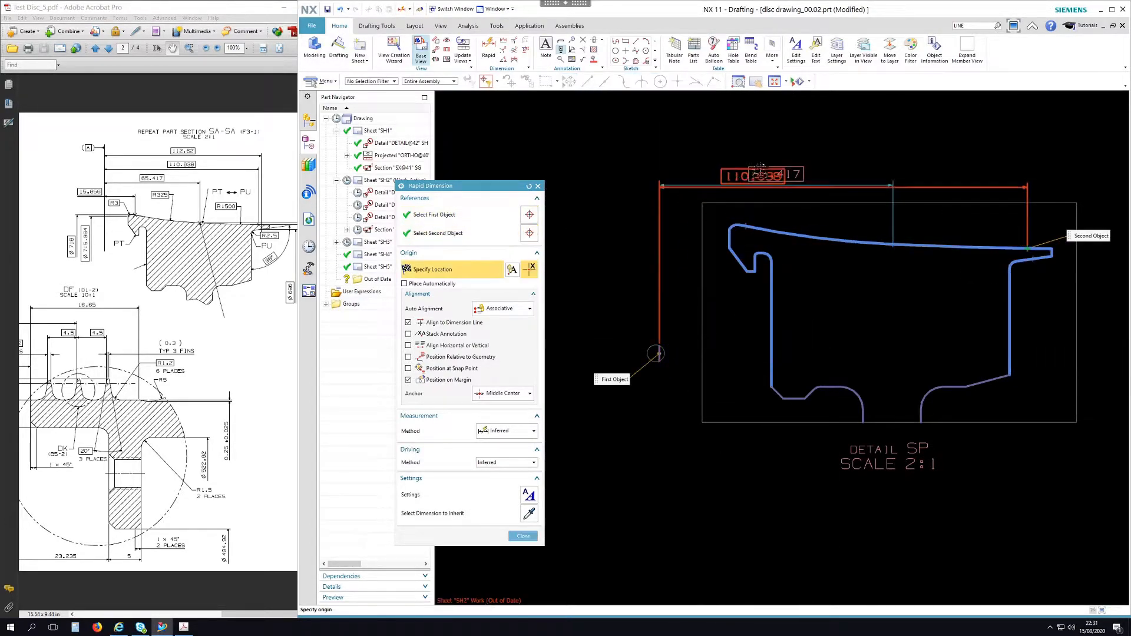
click(843, 145)
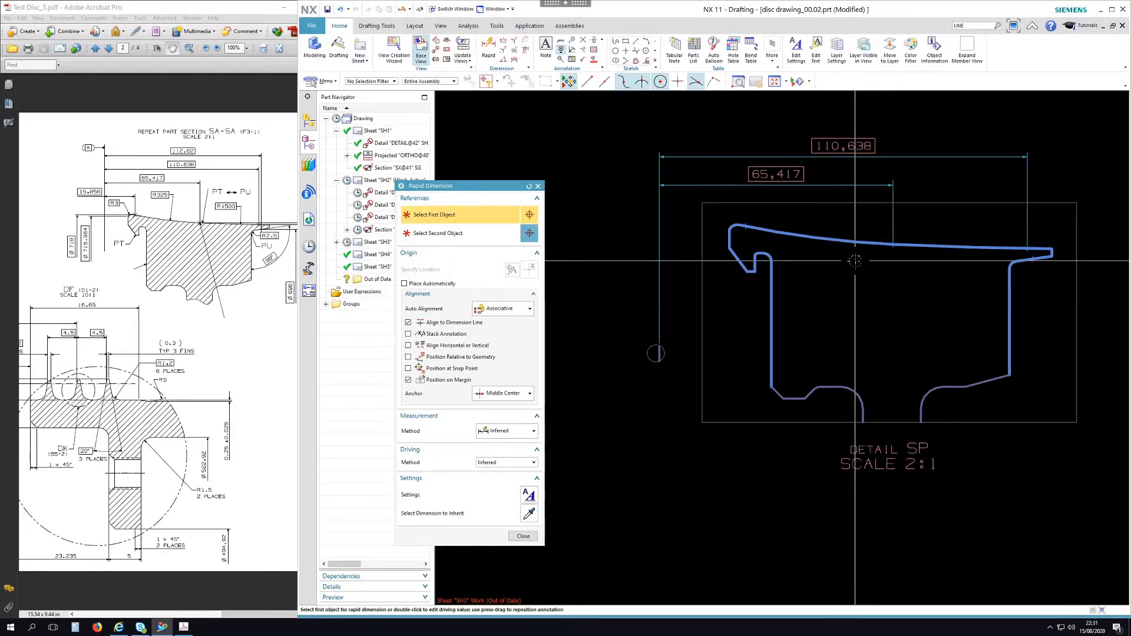
click(747, 226)
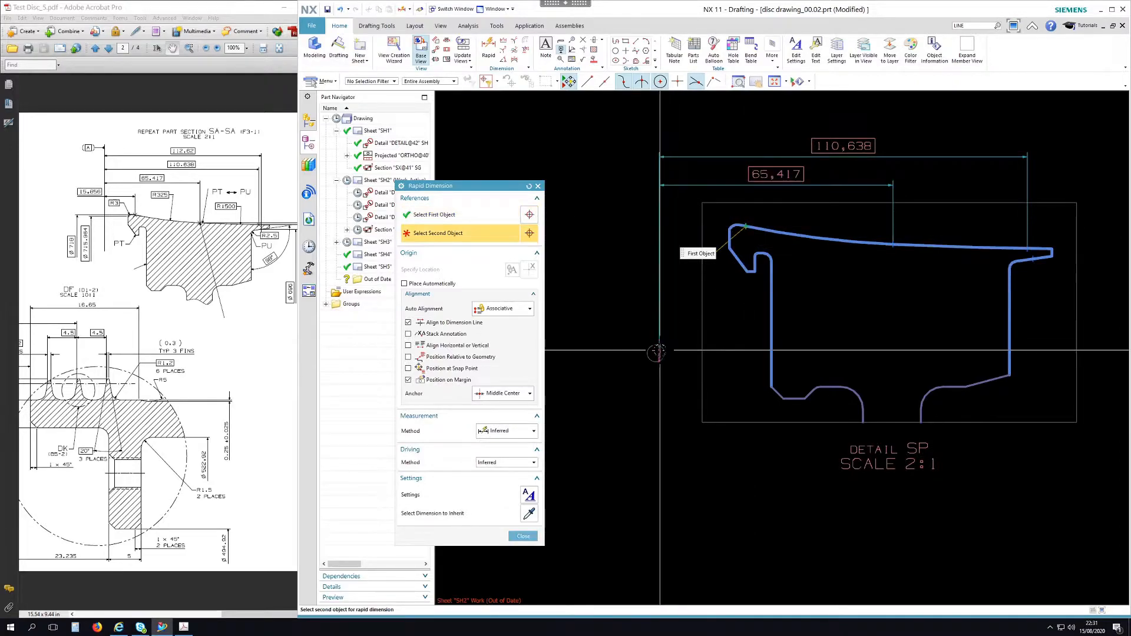
click(660, 346)
click(712, 208)
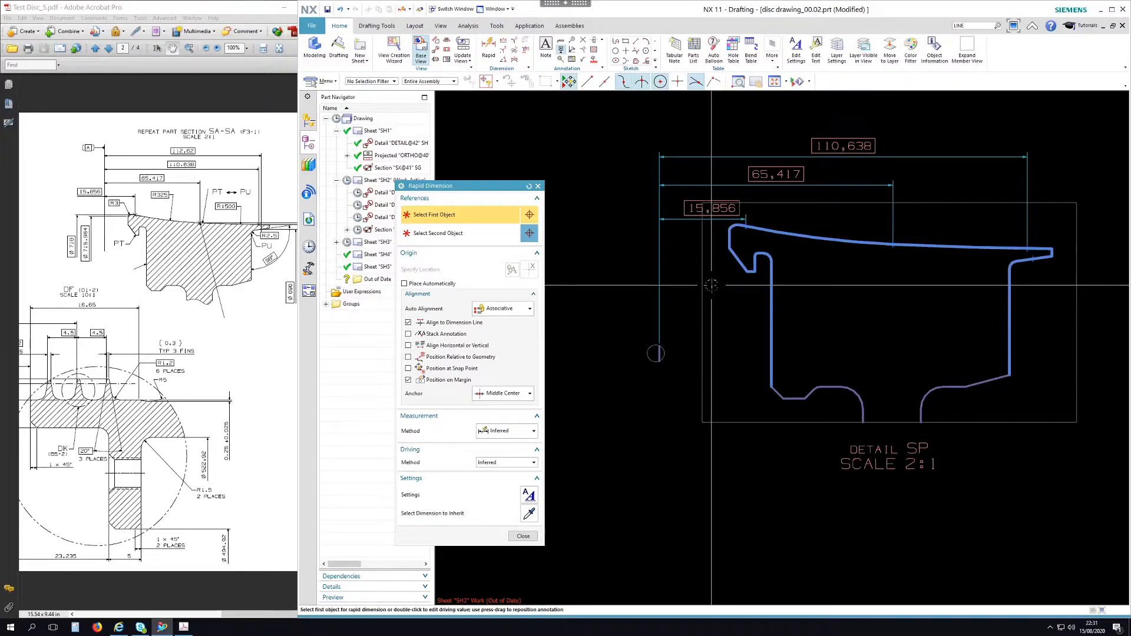
- Add a basic radial dimension to the fillet under detail SP's right lip, placed outside the profile
click(510, 433)
click(498, 531)
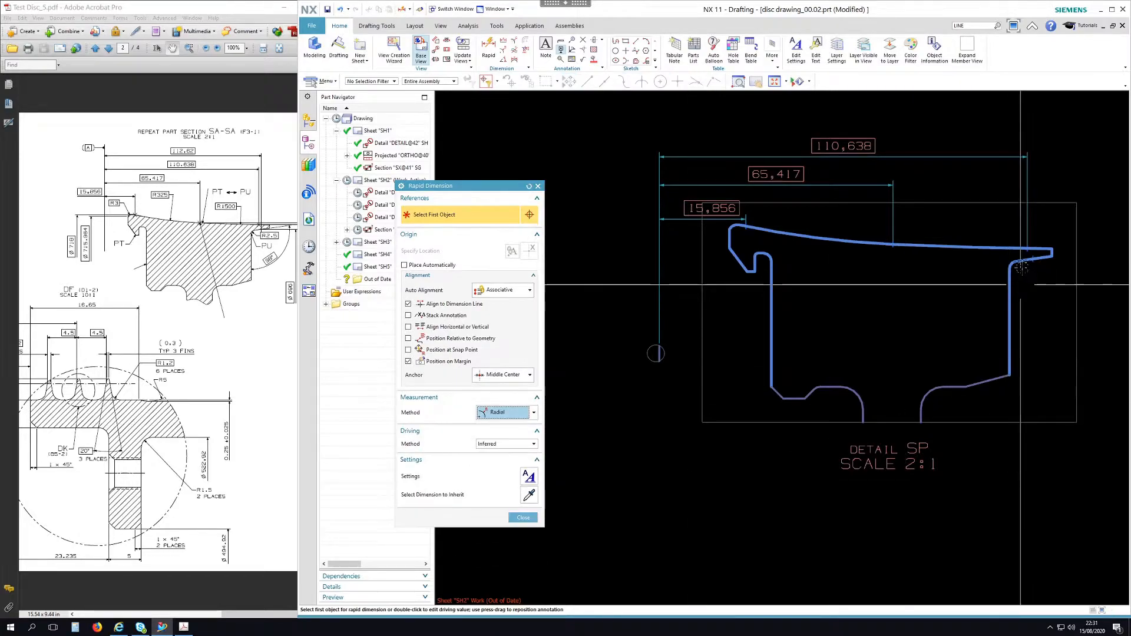
click(1012, 265)
click(1057, 293)
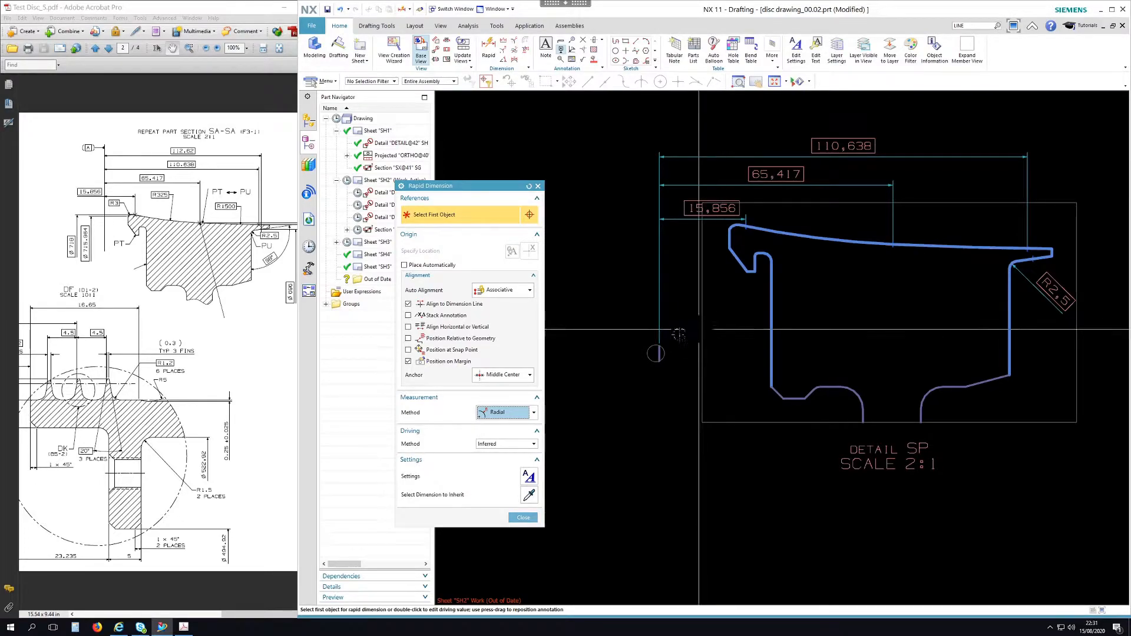
- Using the Inferred method, dimension horizontally from detail SR's vertical edge to the junction under detail SP's right lip, above the other dimensions
click(513, 418)
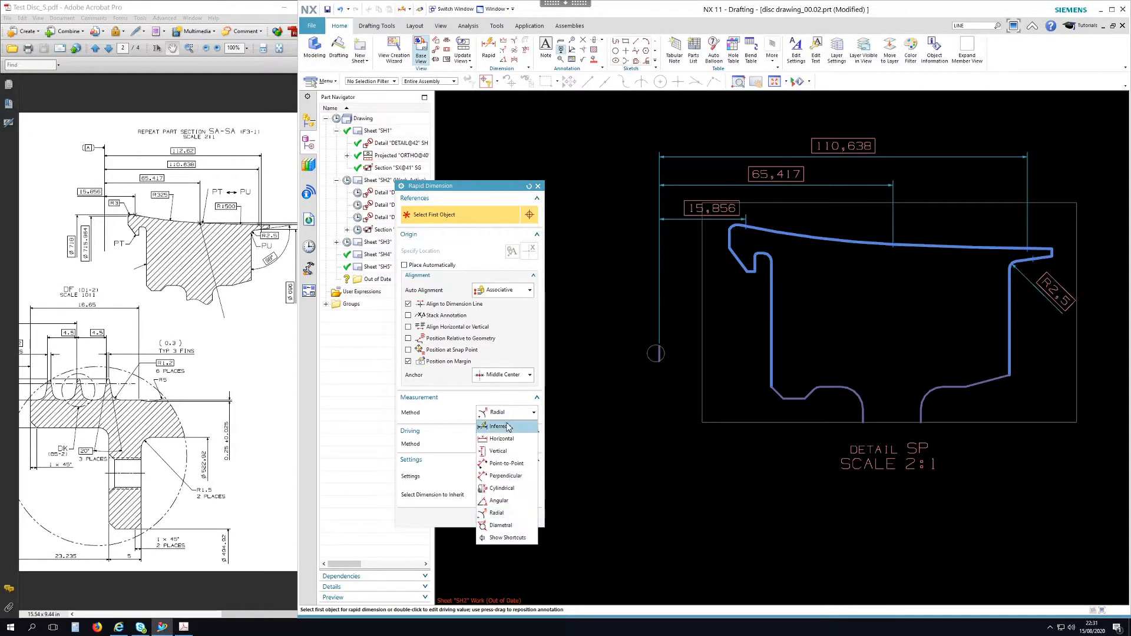
click(498, 427)
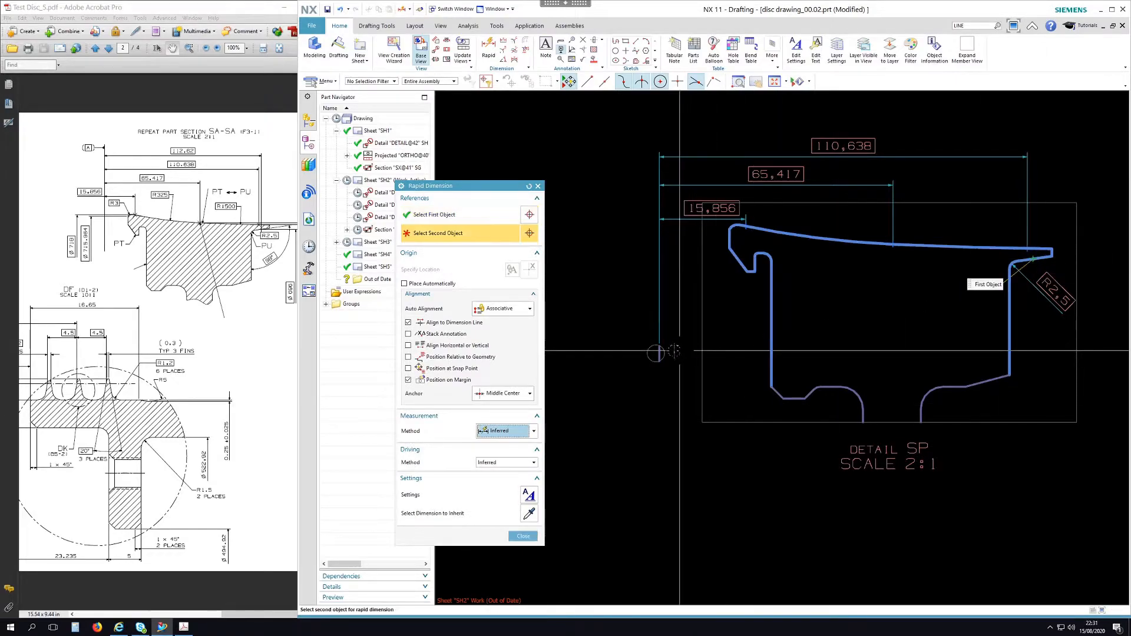
click(659, 352)
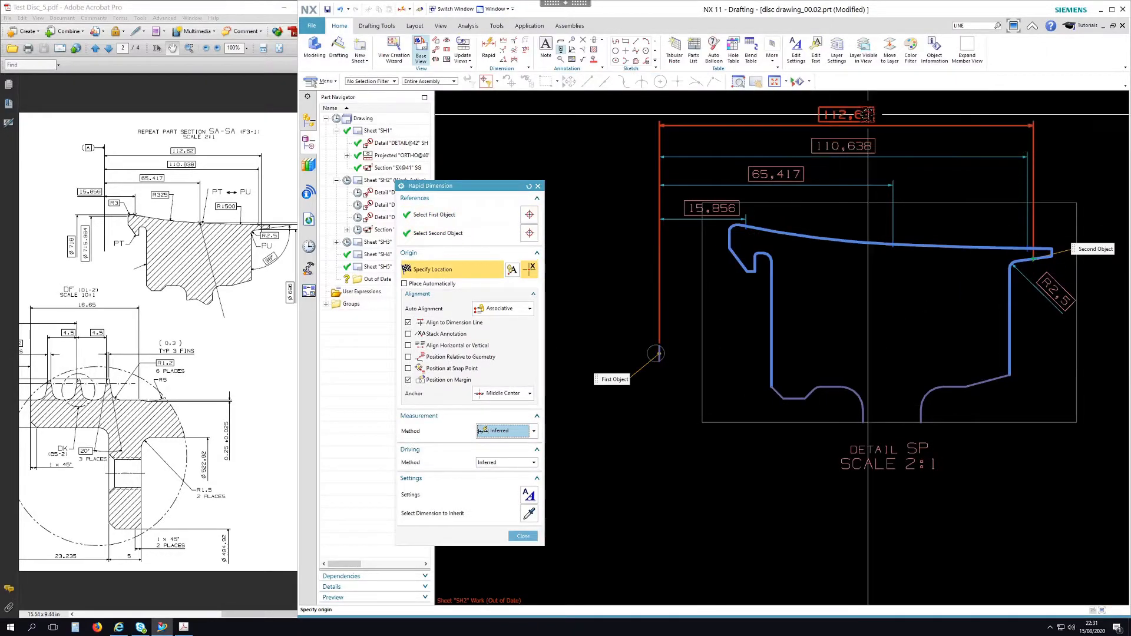
click(868, 115)
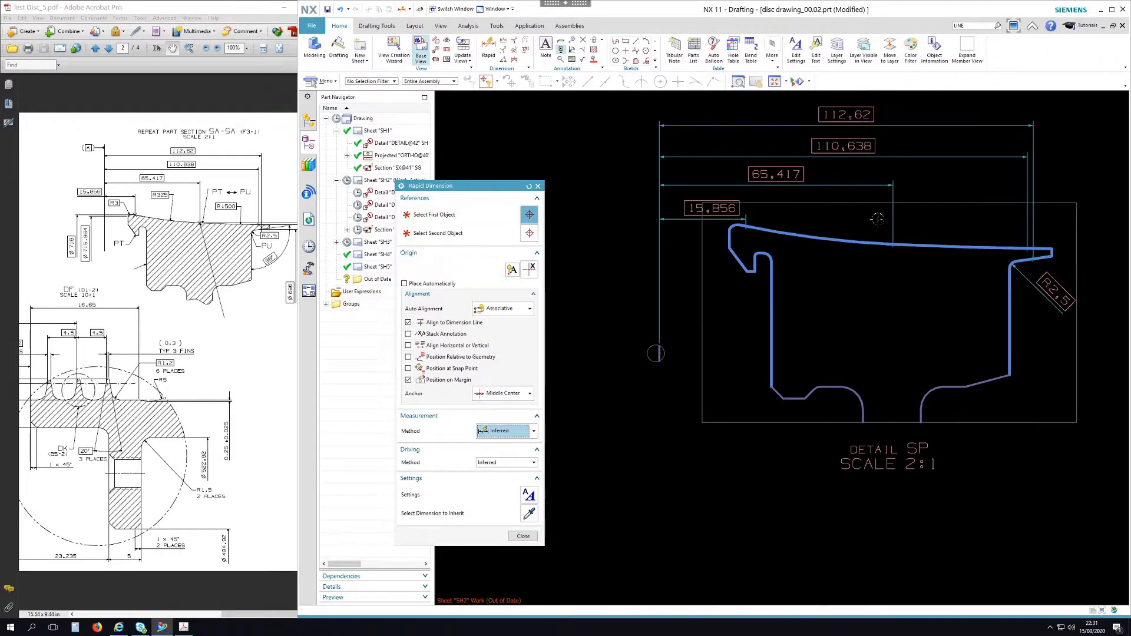
click(523, 536)
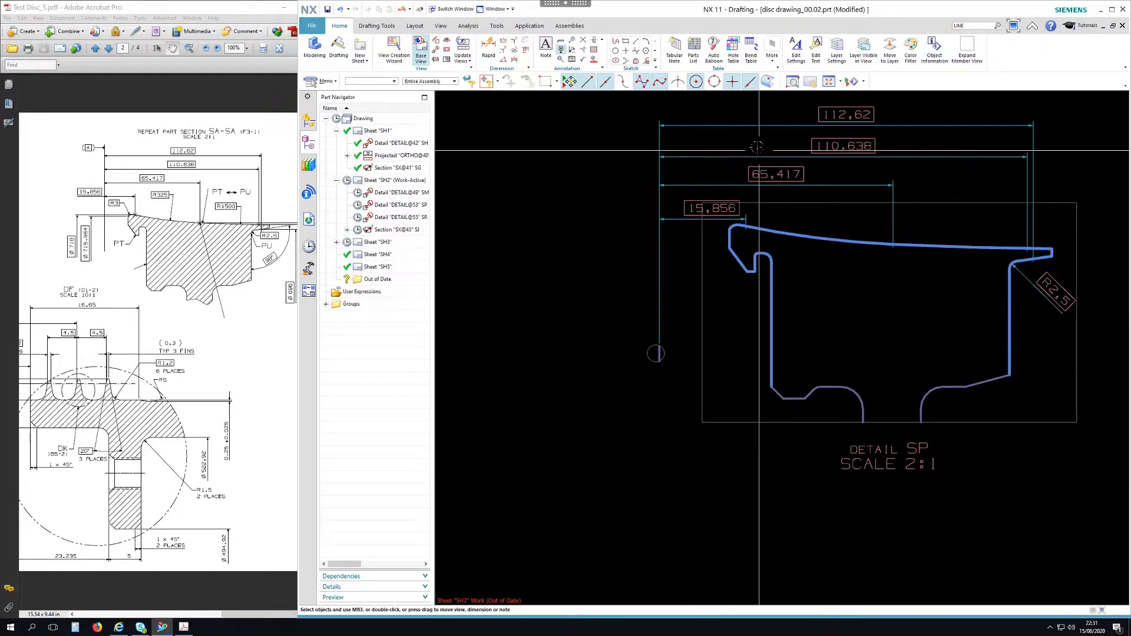
- Reposition the stacked horizontal dimensions above detail SP so that their lines are more evenly spaced
scroll(757, 147, up, 4)
drag(661, 301, 647, 272)
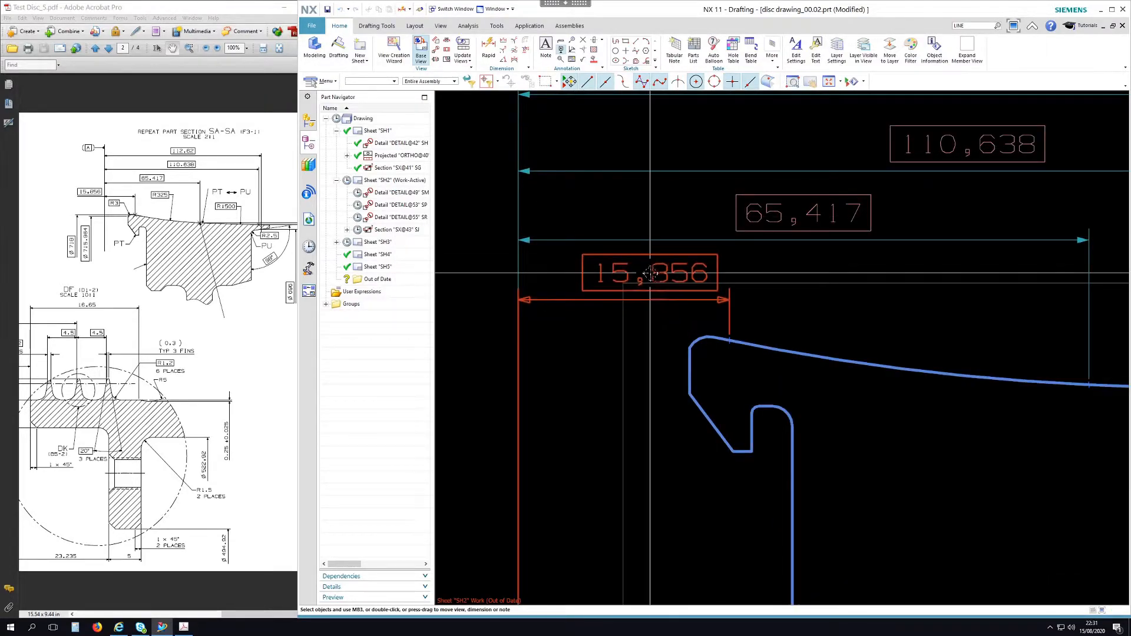
scroll(722, 369, down, 3)
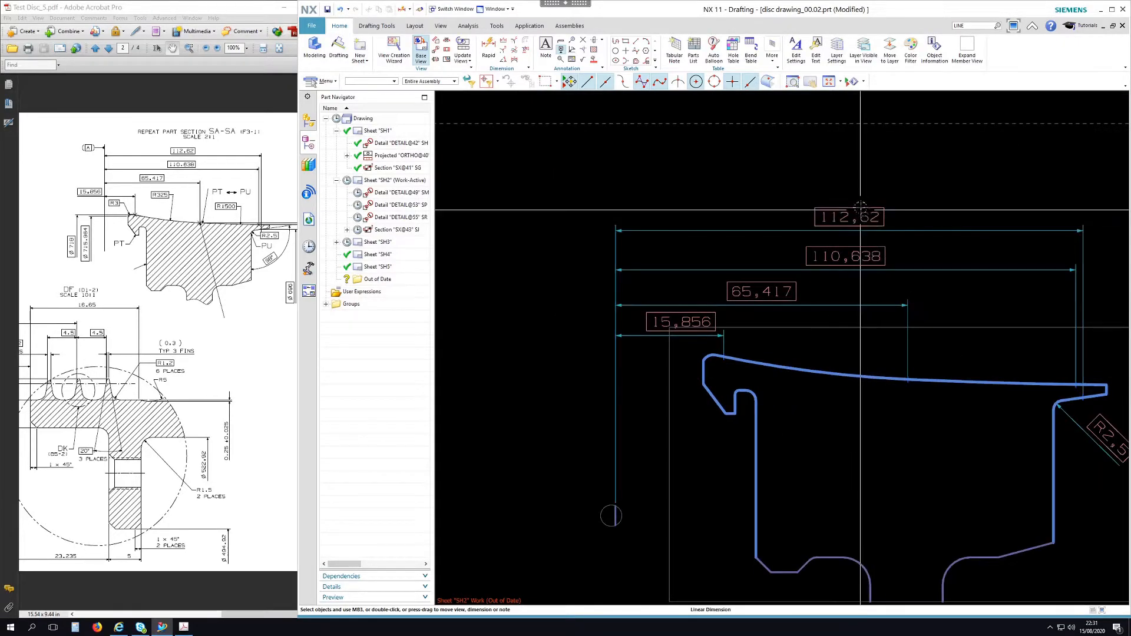
drag(851, 244, 850, 224)
mouse_move(762, 295)
mouse_down()
mouse_move(686, 330)
mouse_move(681, 285)
mouse_move(672, 283)
mouse_move(762, 283)
mouse_up()
drag(842, 236, 849, 243)
drag(850, 198, 855, 210)
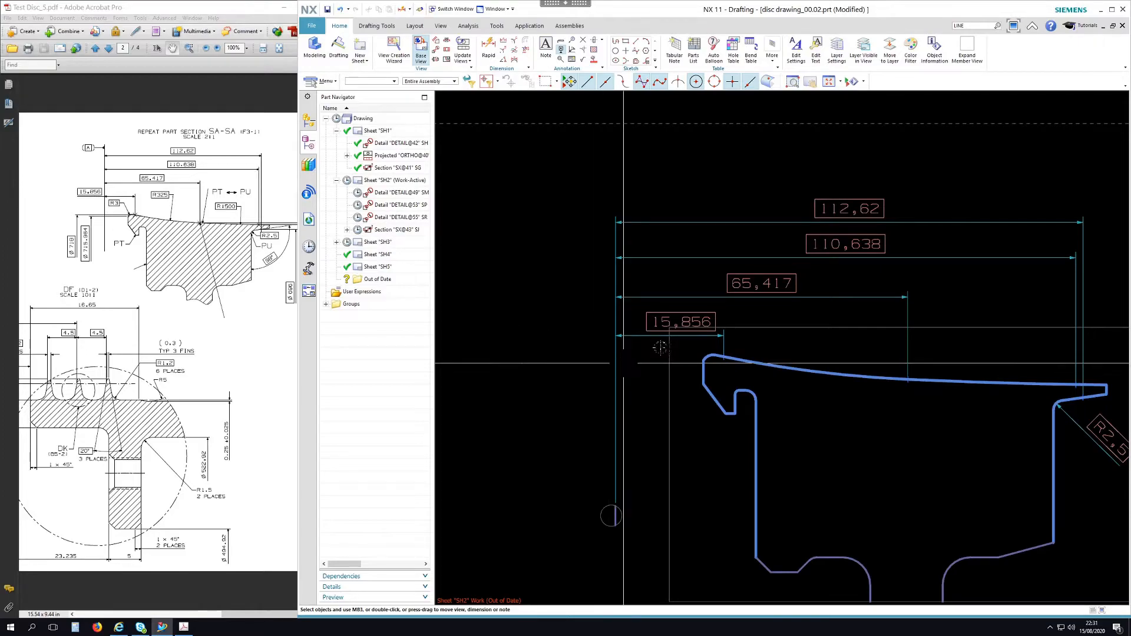
- Add radial dimensions to the two large-radius arcs on detail SP's upper profile, placing both above the curve
scroll(583, 324, down, 3)
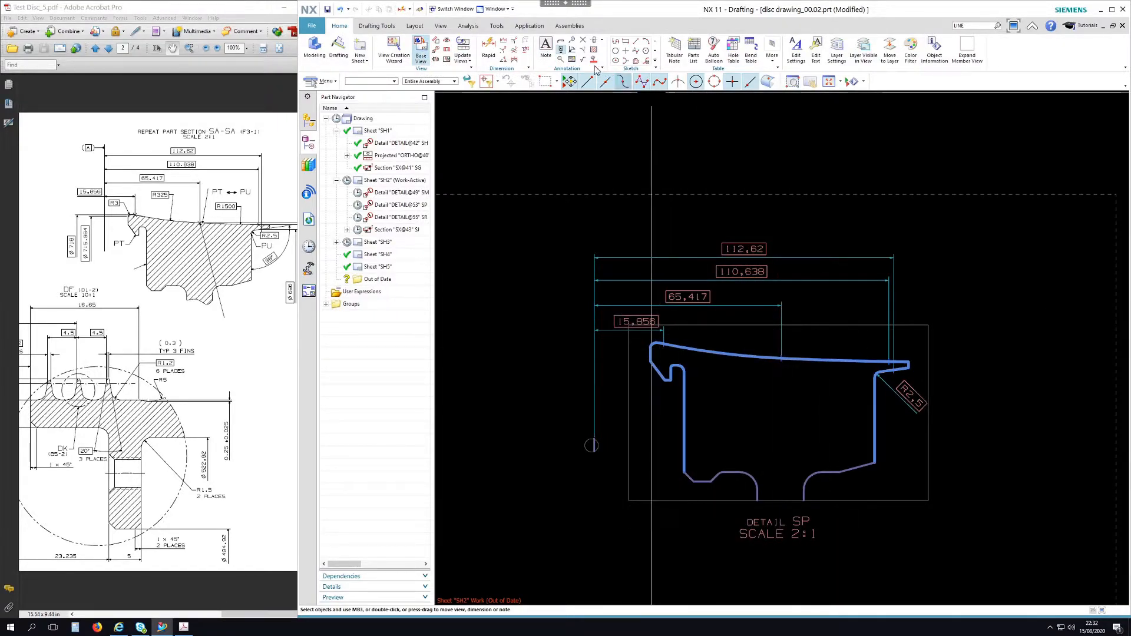
click(489, 47)
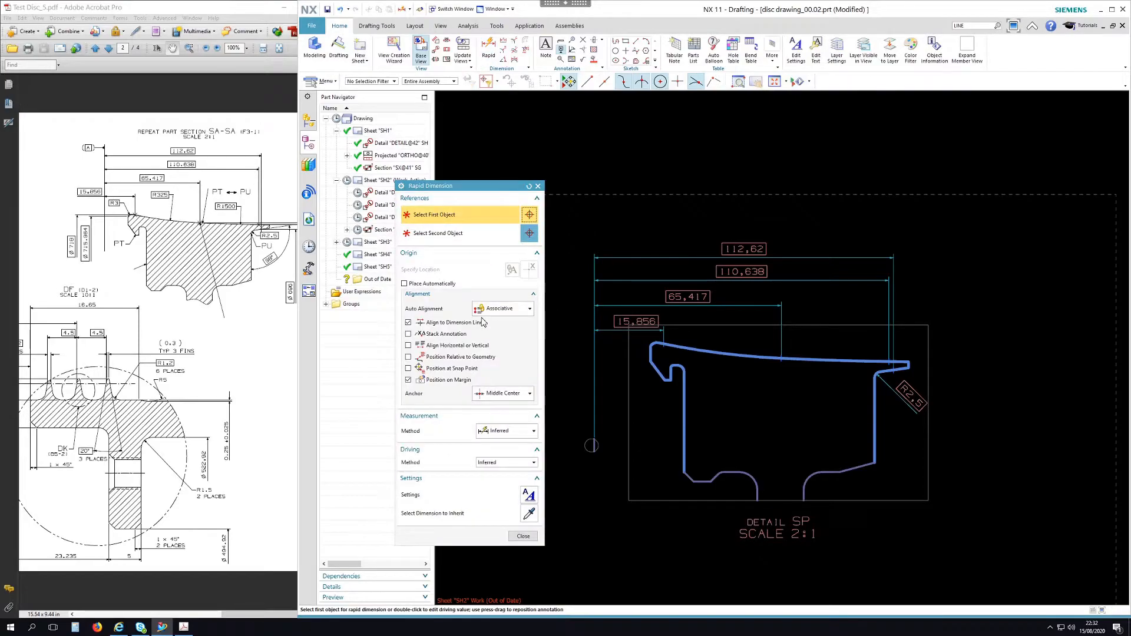
click(517, 435)
click(497, 533)
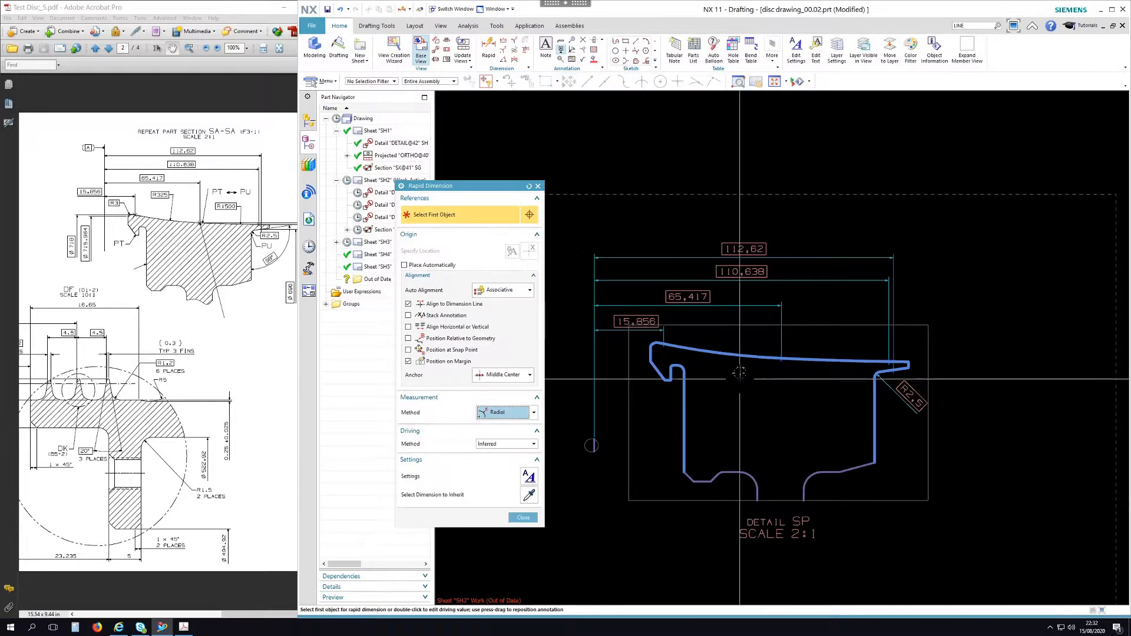
click(719, 354)
click(741, 329)
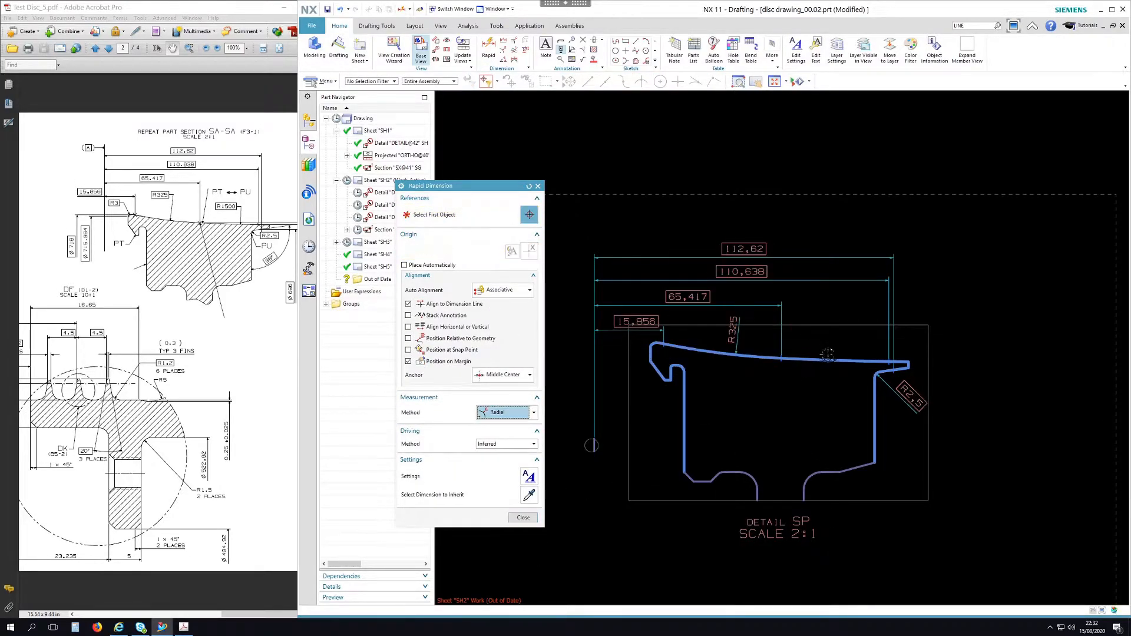
click(872, 363)
click(837, 330)
key(Escape)
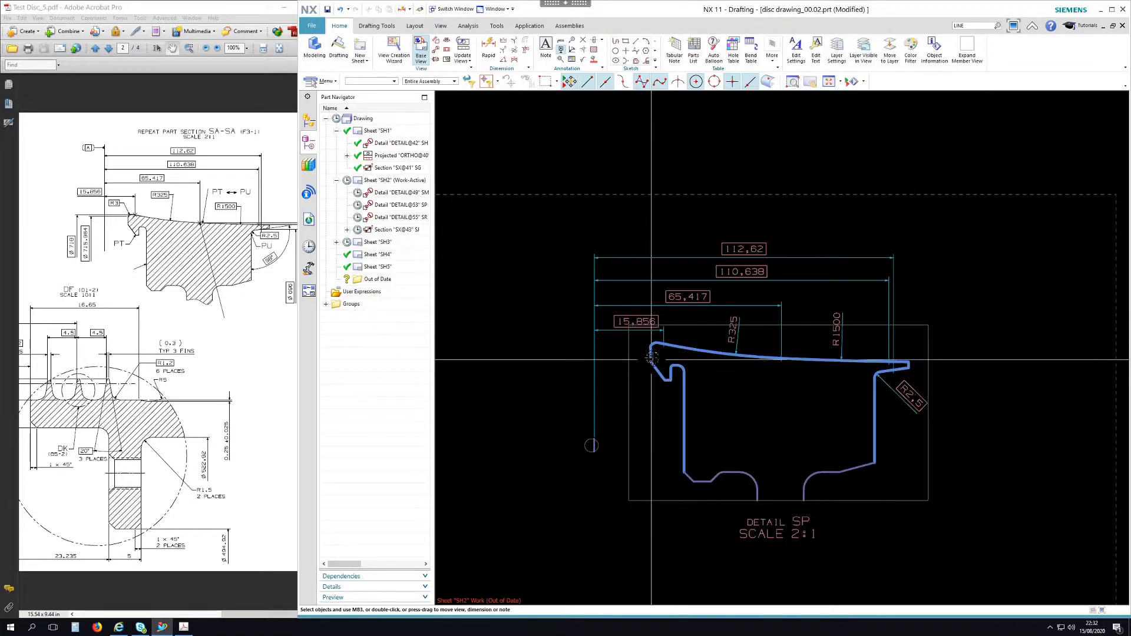
- Convert detail SP to an independent detail and expand its member view to expose the XC axis
scroll(564, 370, down, 4)
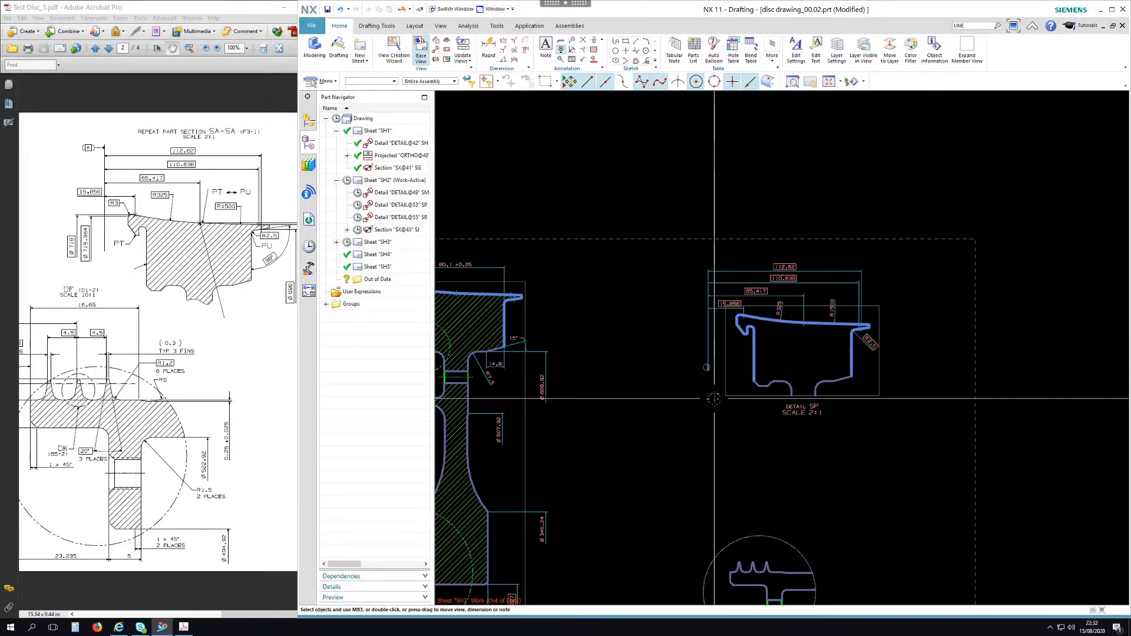
scroll(714, 399, up, 3)
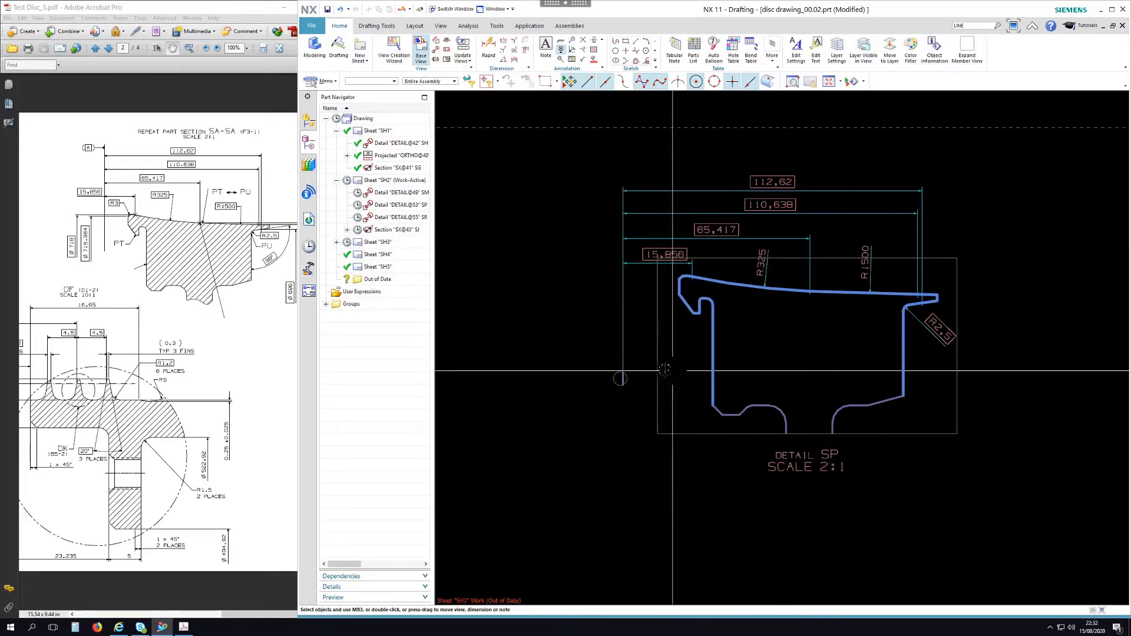
right_click(660, 351)
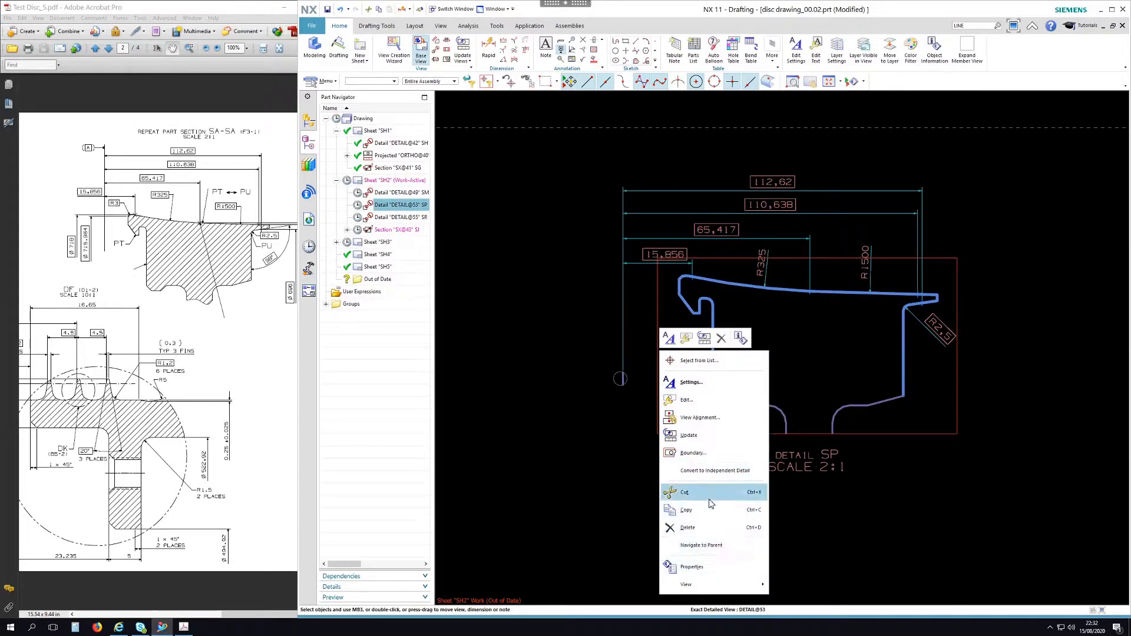
click(702, 471)
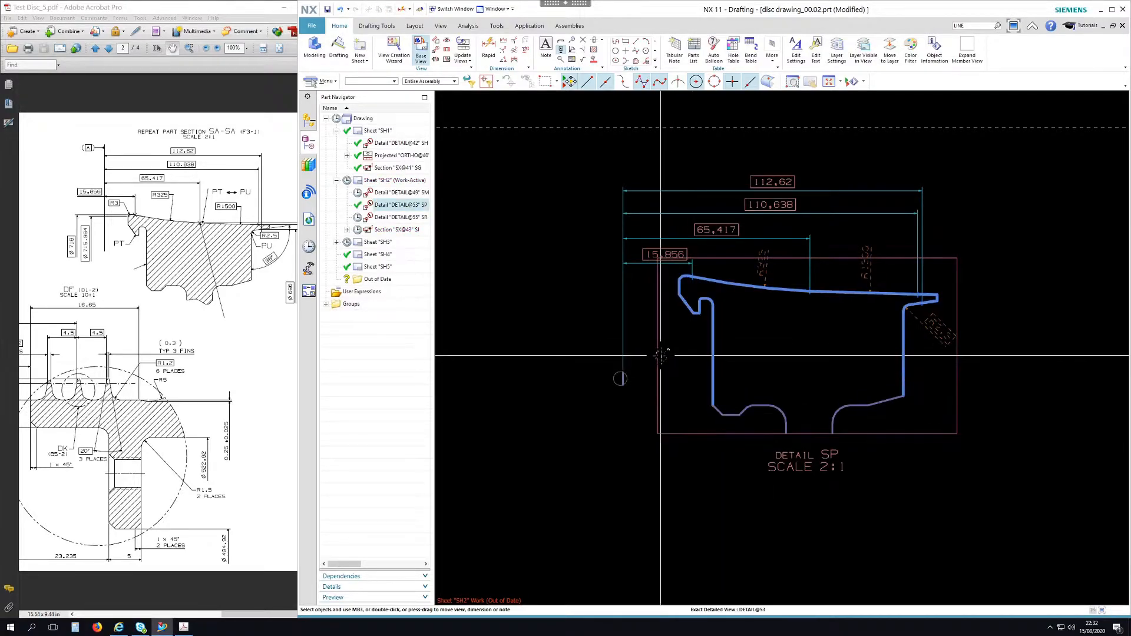
right_click(691, 391)
click(691, 288)
scroll(720, 319, down, 3)
scroll(725, 318, down, 2)
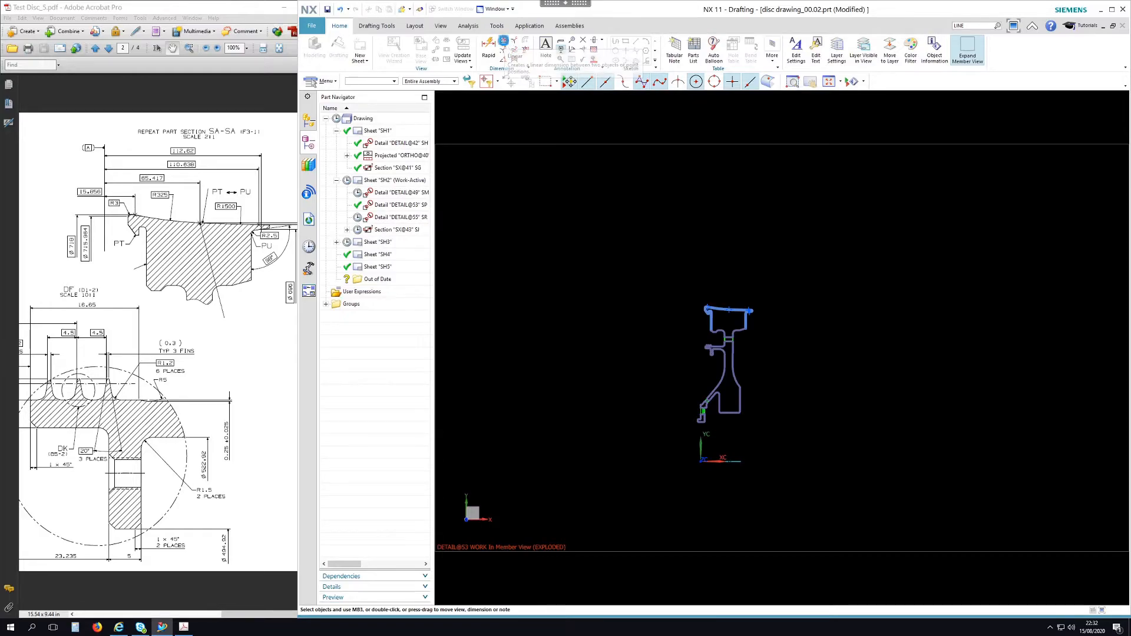
- Using the Cylindrical method with a baseline, dimension from the XC axis to detail SP's upper junction at 15.856, outside the profile's left side
click(504, 42)
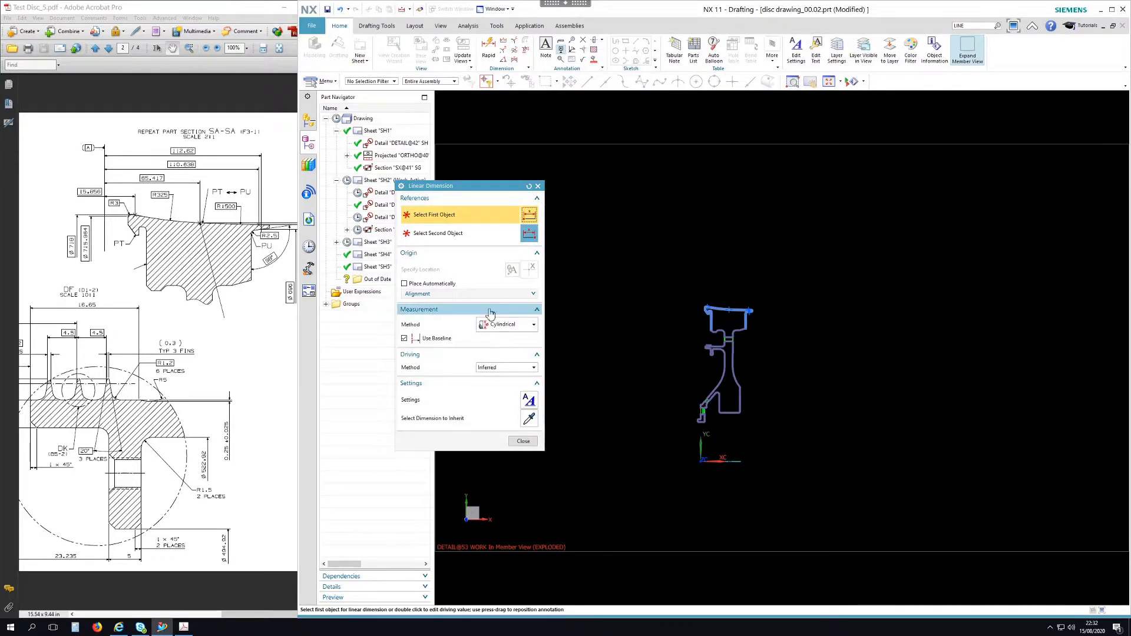
click(738, 459)
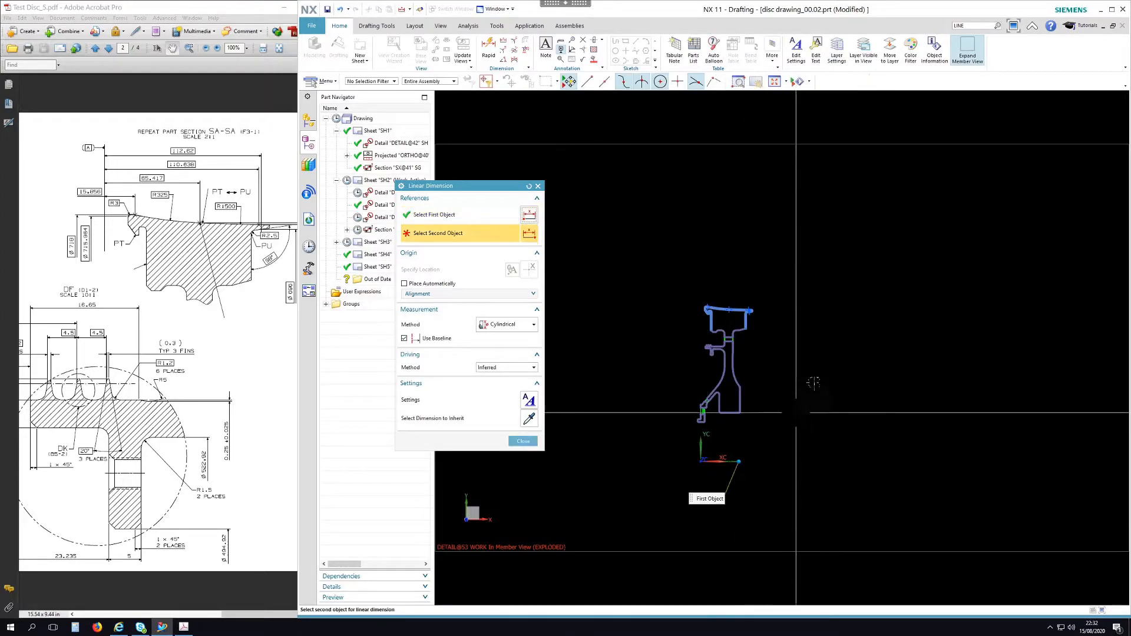
click(967, 53)
scroll(678, 280, up, 3)
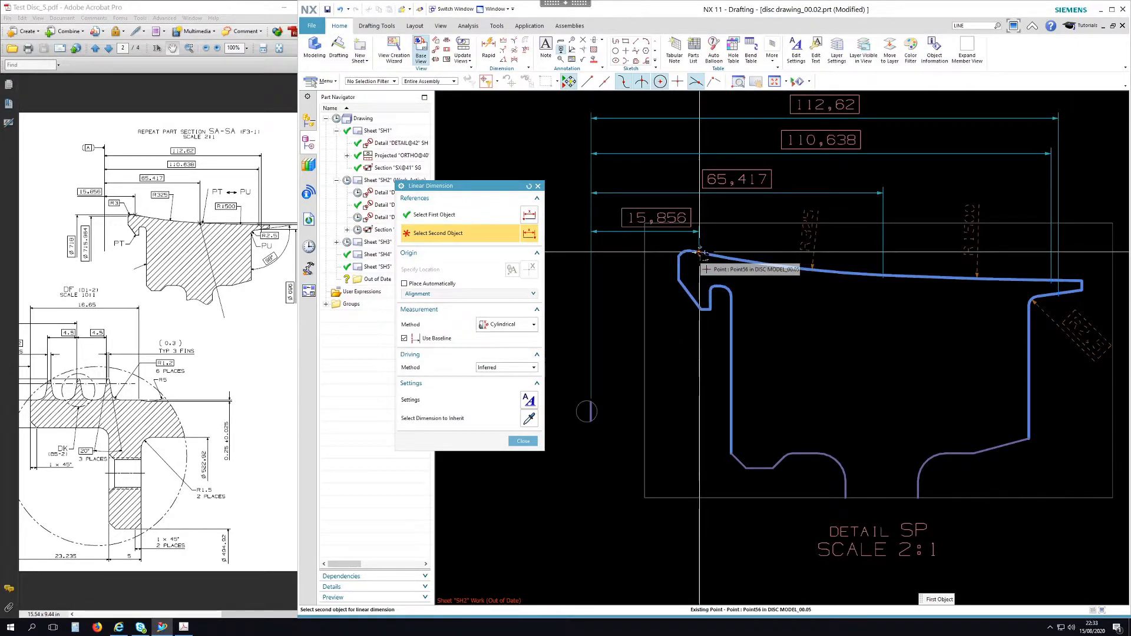
mouse_move(700, 252)
click(737, 262)
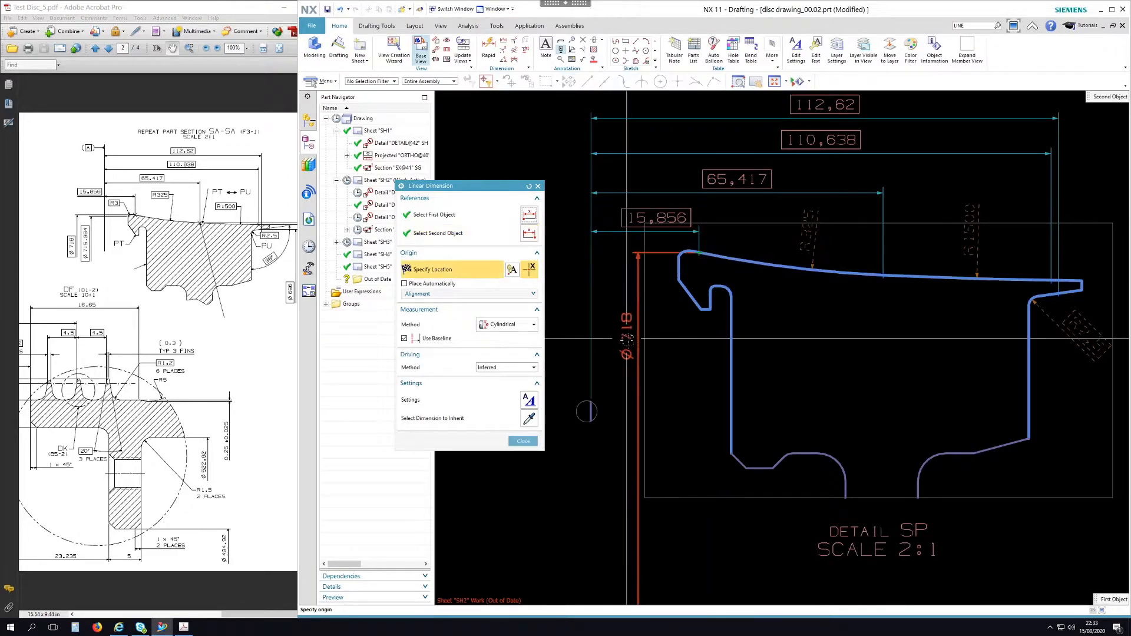
click(628, 341)
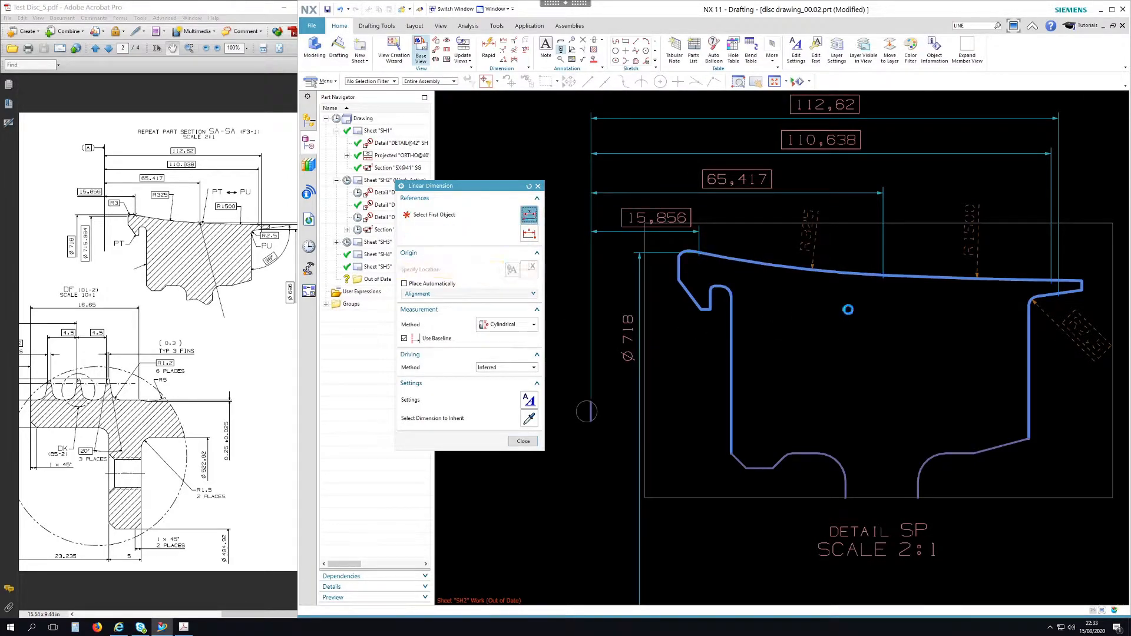
- From the same baseline, add cylindrical dimensions to detail SP's upper junctions at 65.417 and 110.638 and to the junction under the right lip
click(882, 274)
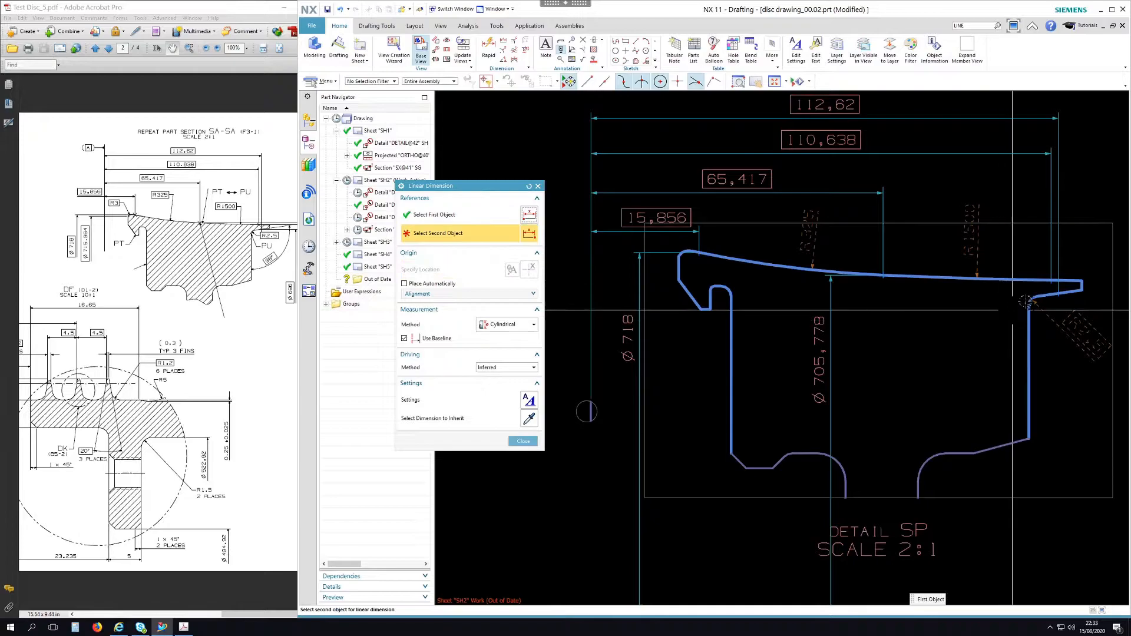
click(1051, 282)
scroll(910, 332, down, 2)
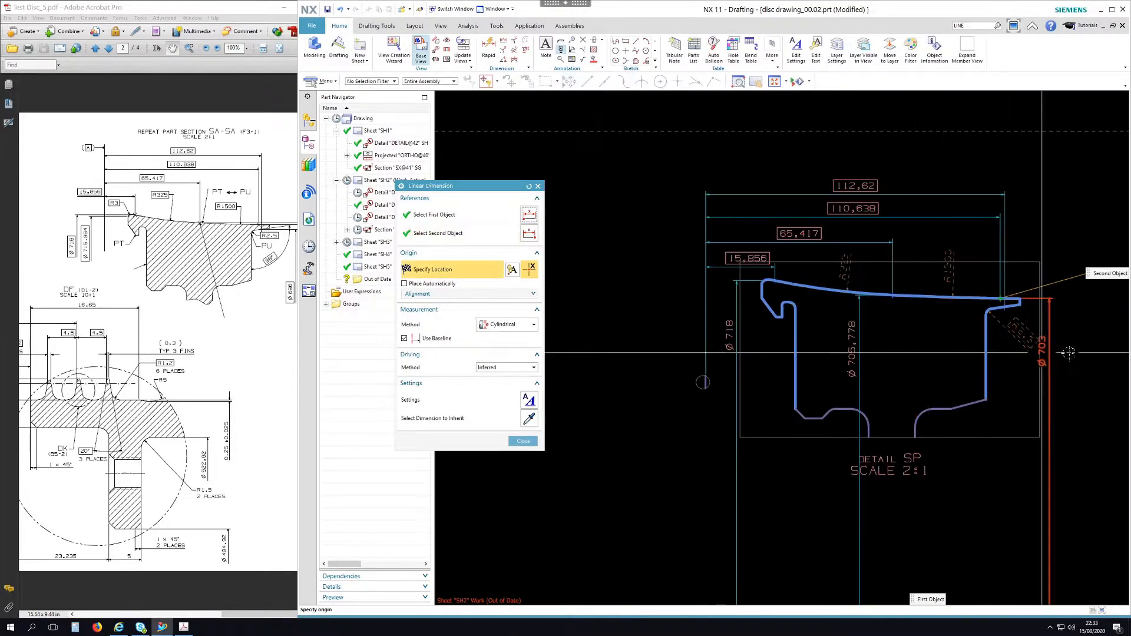
click(1073, 353)
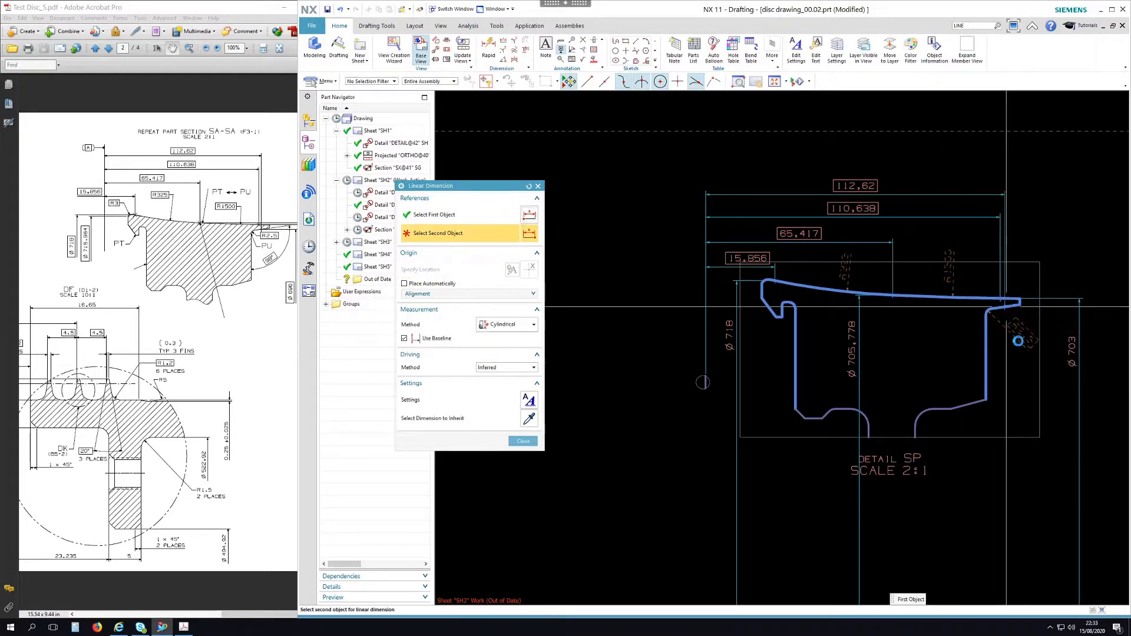
click(1012, 329)
click(1045, 392)
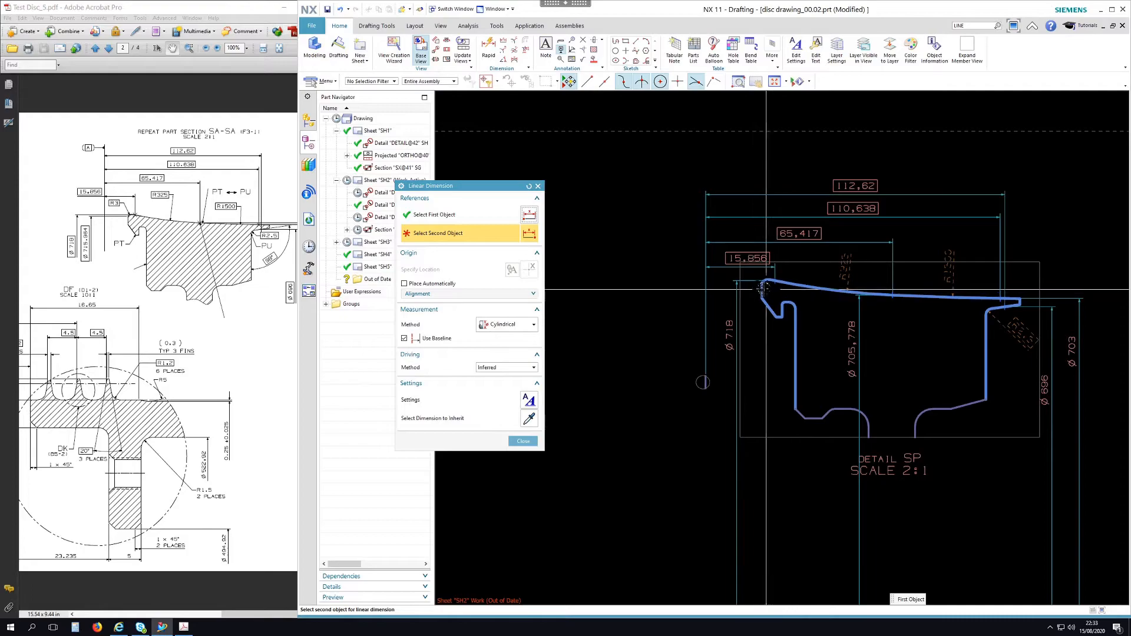
- Add a baseline cylindrical dimension to the upper end of detail SP's short left vertical edge, placed between the profile and the 718 diameter
scroll(765, 287, up, 5)
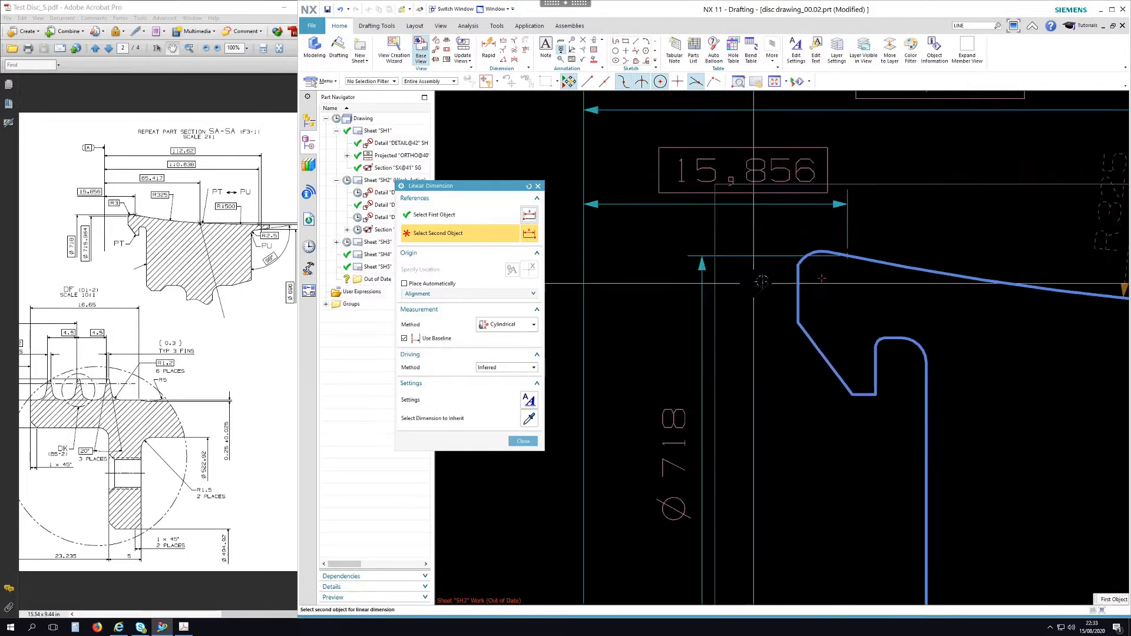
click(800, 267)
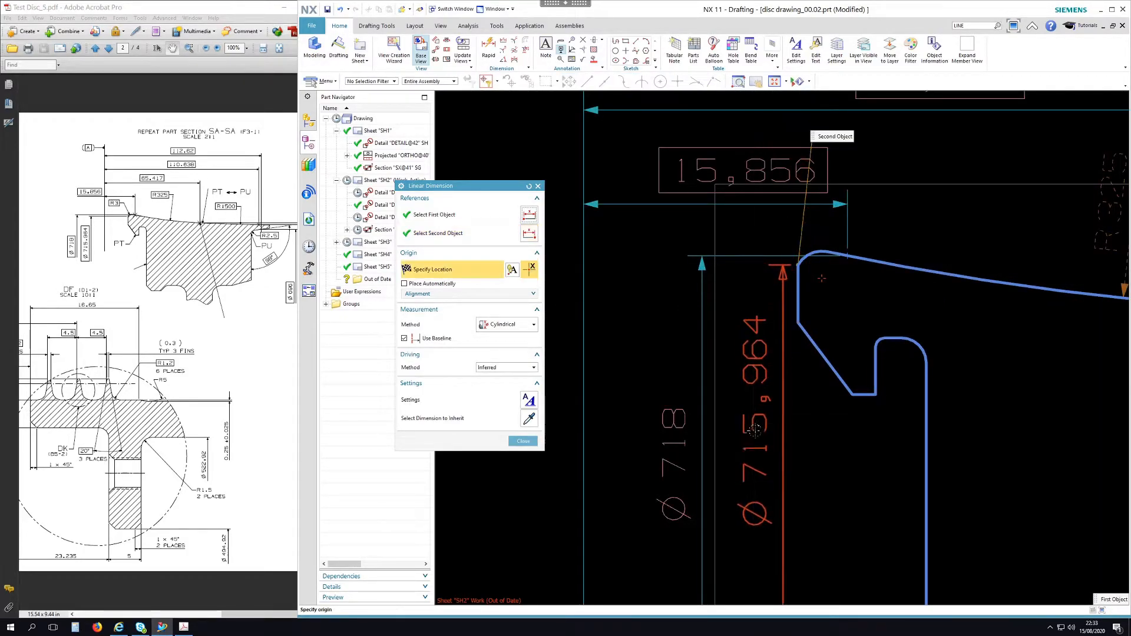
click(785, 429)
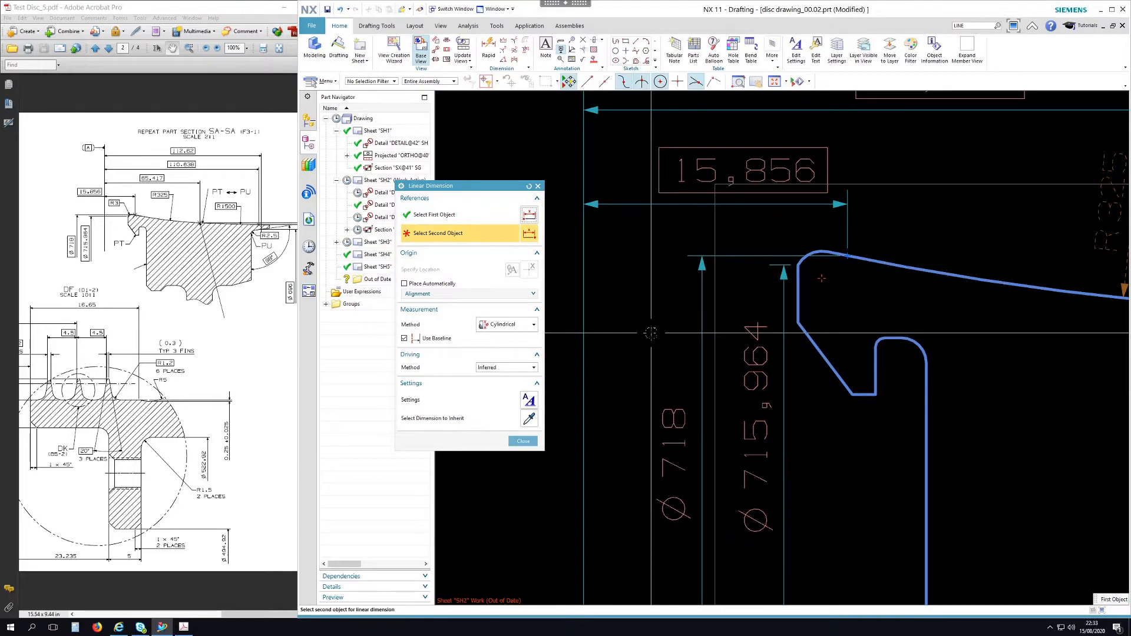
scroll(651, 334, down, 4)
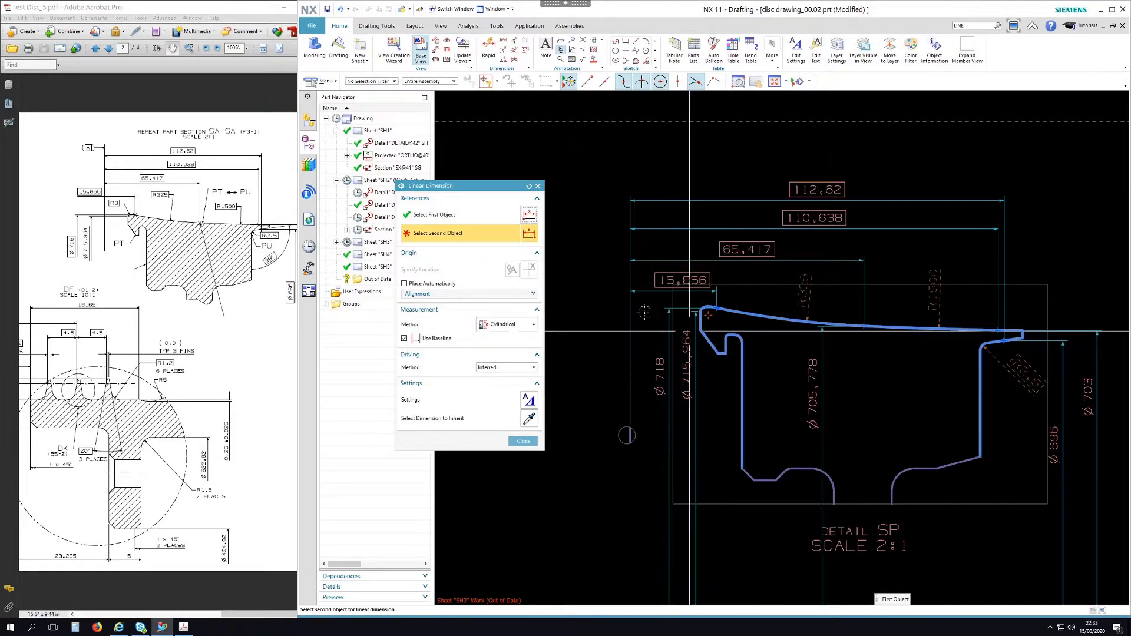
click(528, 440)
- Reposition the diameter dimensions around detail SP, moving the 705.778 diameter further right and spacing out those on either side
scroll(525, 274, down, 2)
scroll(555, 273, down, 3)
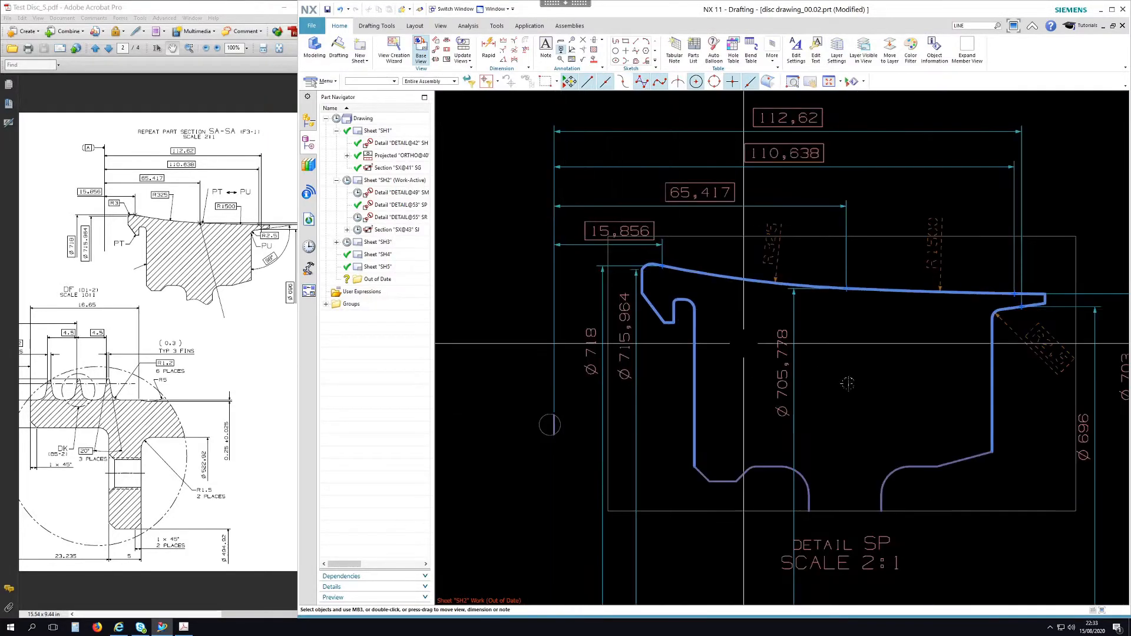
scroll(687, 407, up, 2)
drag(612, 304, 608, 359)
drag(577, 294, 569, 304)
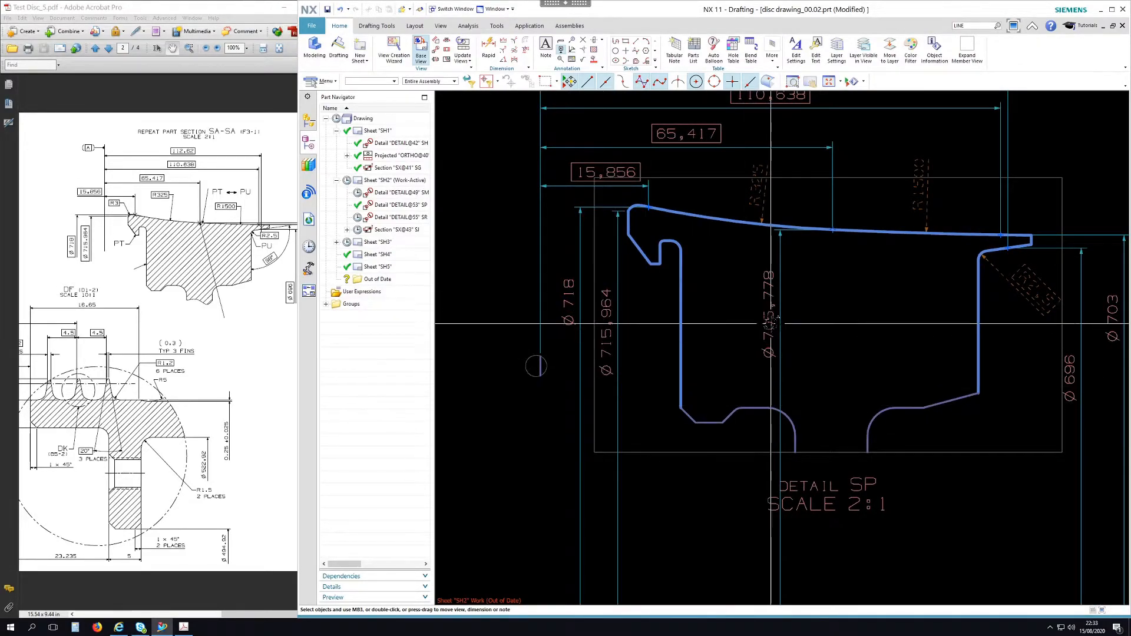
drag(769, 329, 868, 329)
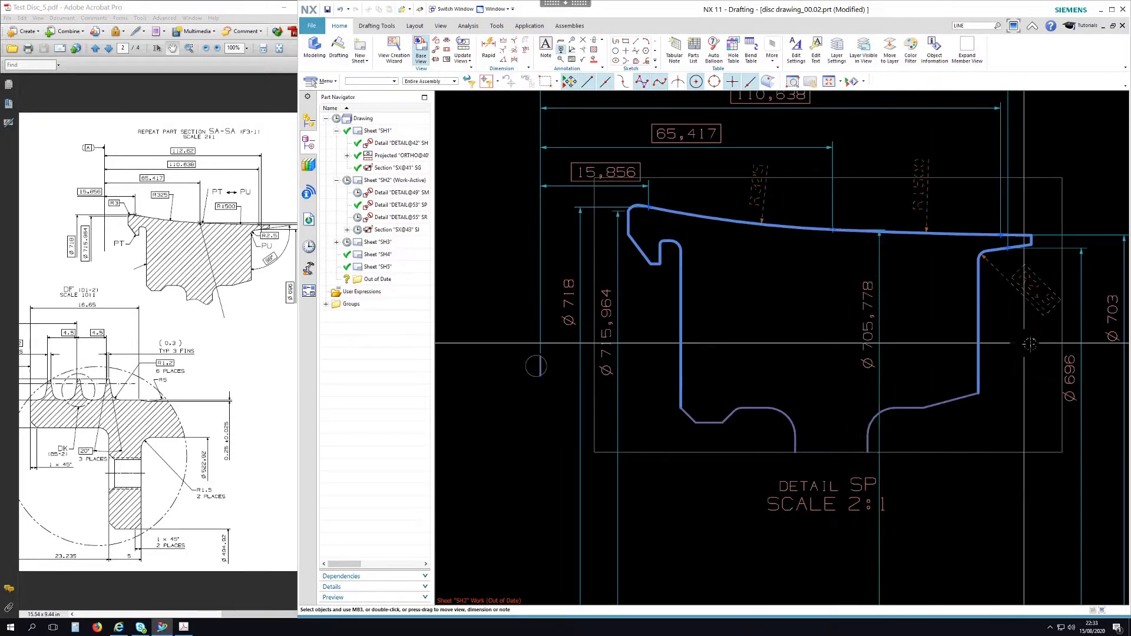
scroll(905, 372, down, 1)
drag(1071, 331, 1086, 341)
drag(1036, 379, 1055, 365)
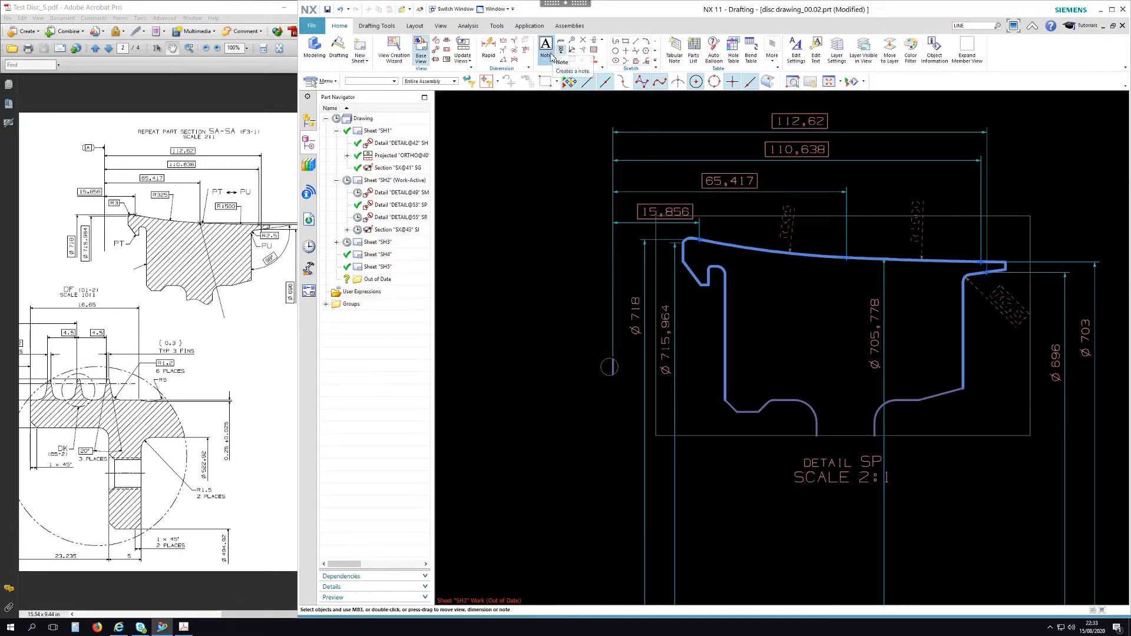
- Move detail SP to the right and shift small detail SR slightly up and left to widen the gap between them
scroll(578, 301, down, 3)
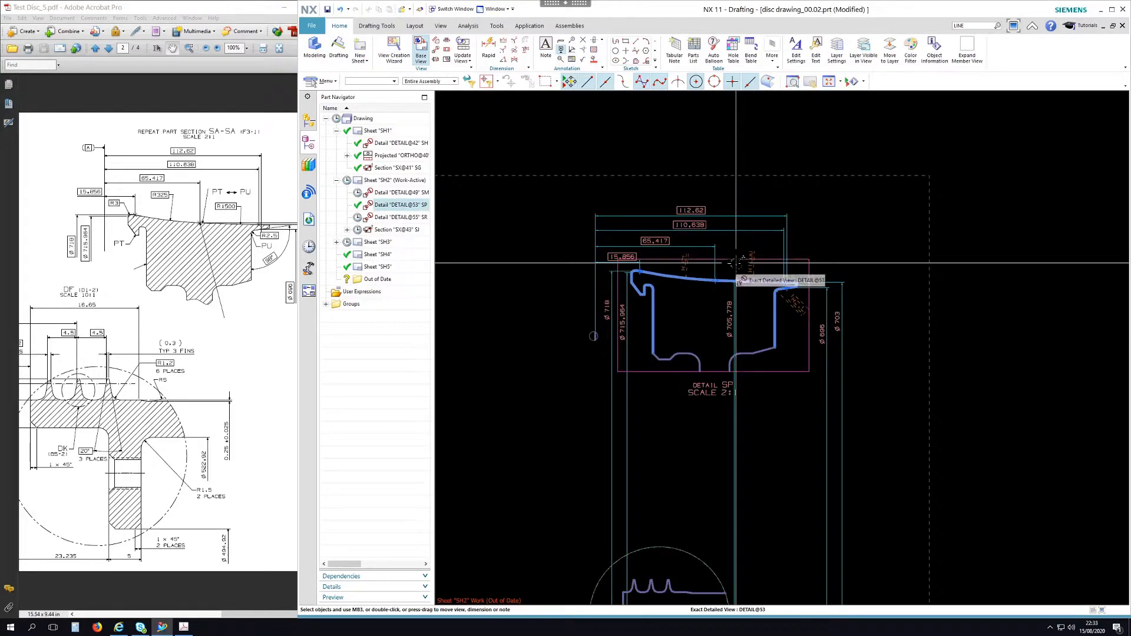
scroll(620, 262, up, 2)
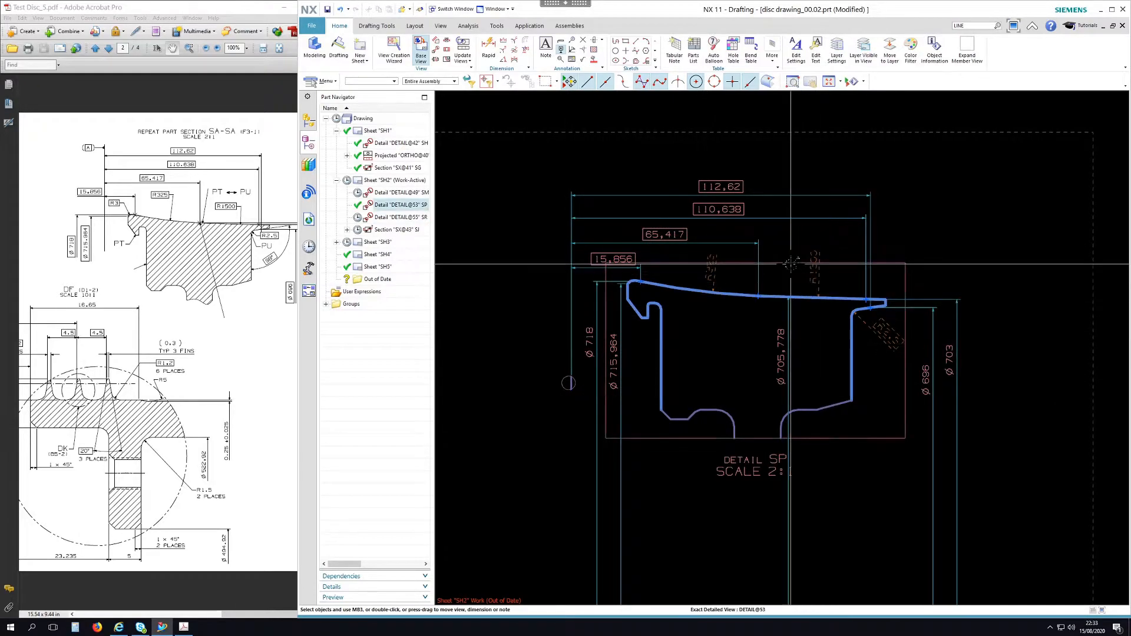
drag(796, 265, 846, 267)
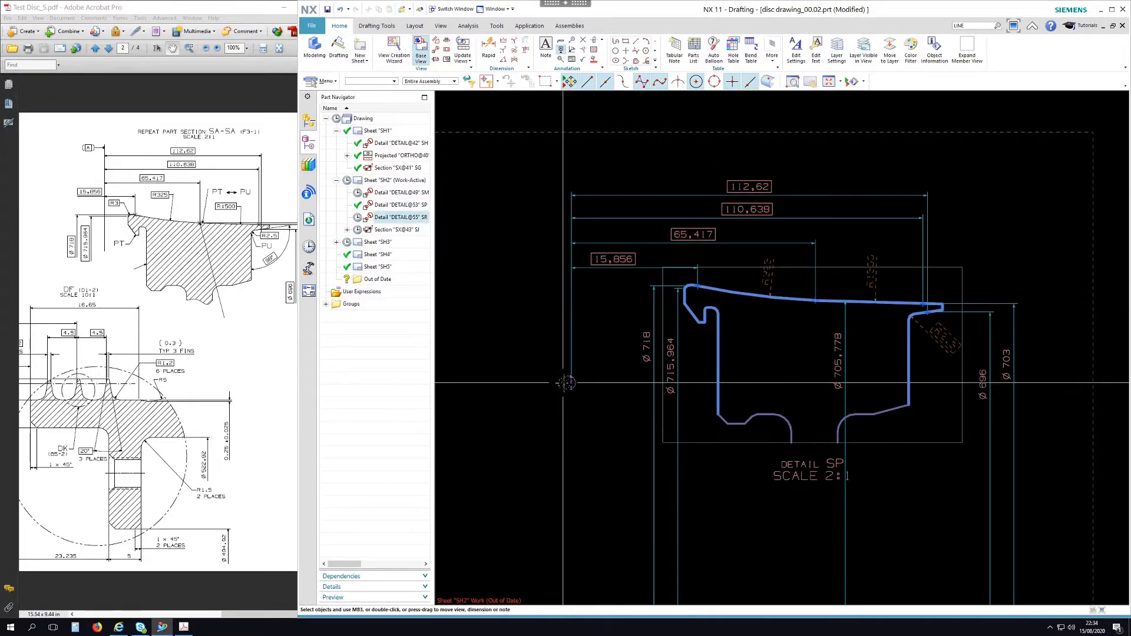
drag(562, 378, 553, 365)
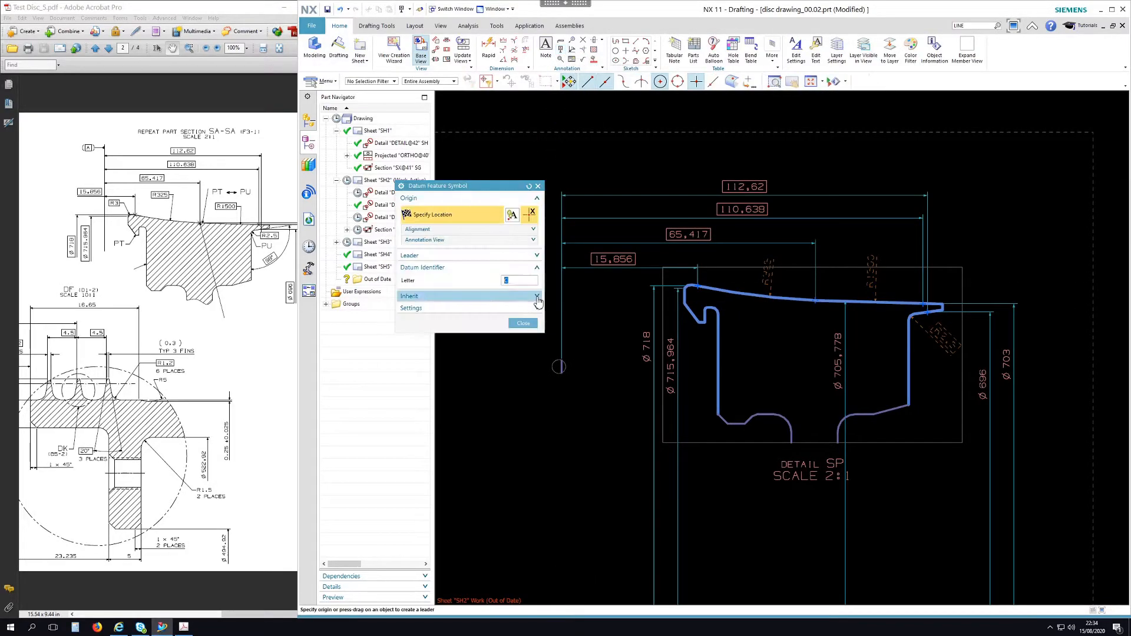
- Attach datum feature symbol A to the short vertical edge in small detail SR and position it level, out to the left
drag(485, 188, 408, 222)
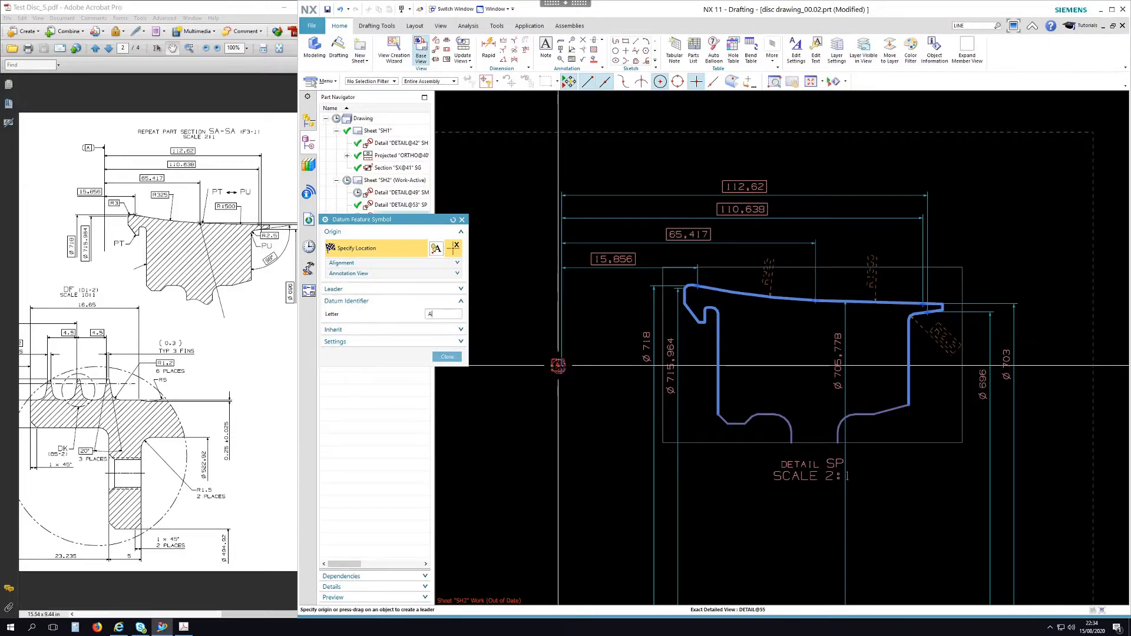
scroll(561, 366, up, 8)
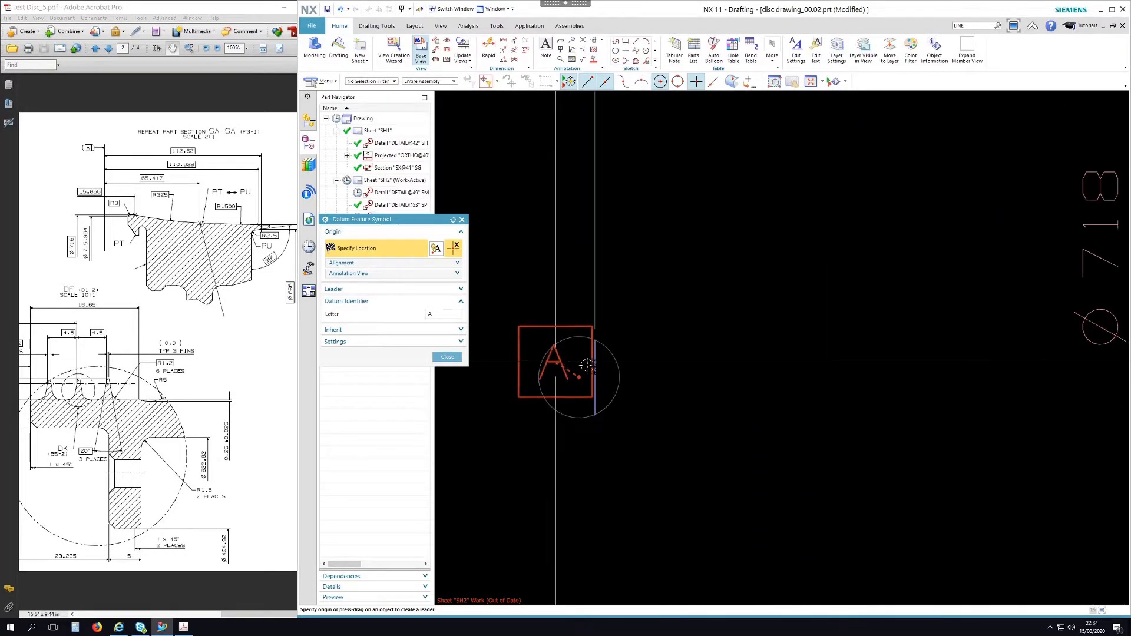
drag(594, 365, 551, 277)
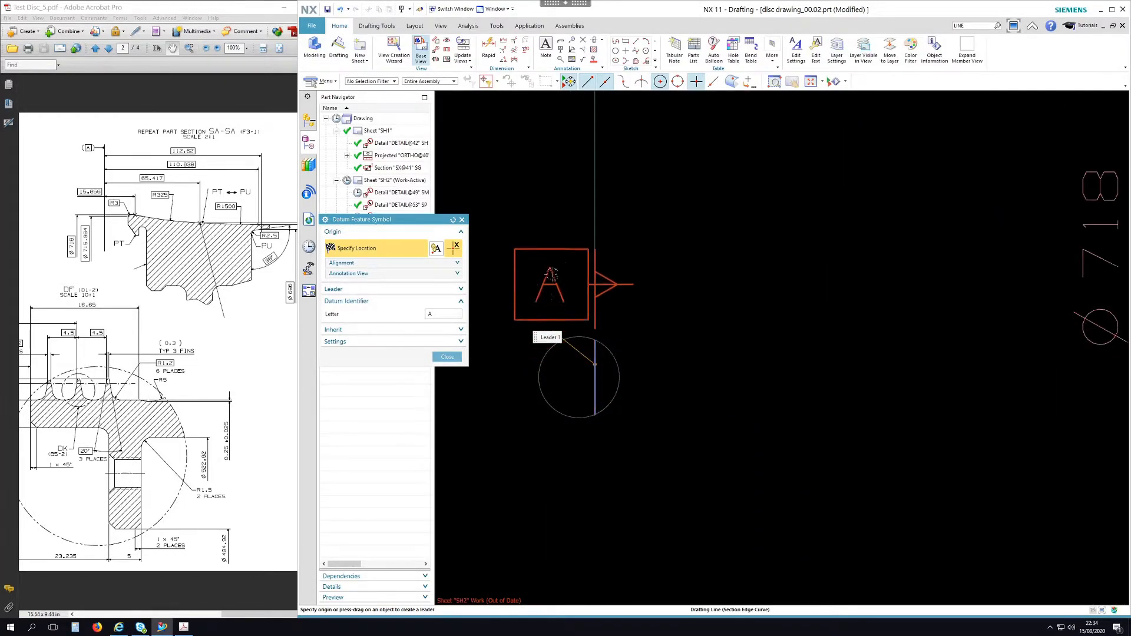
scroll(506, 268, down, 5)
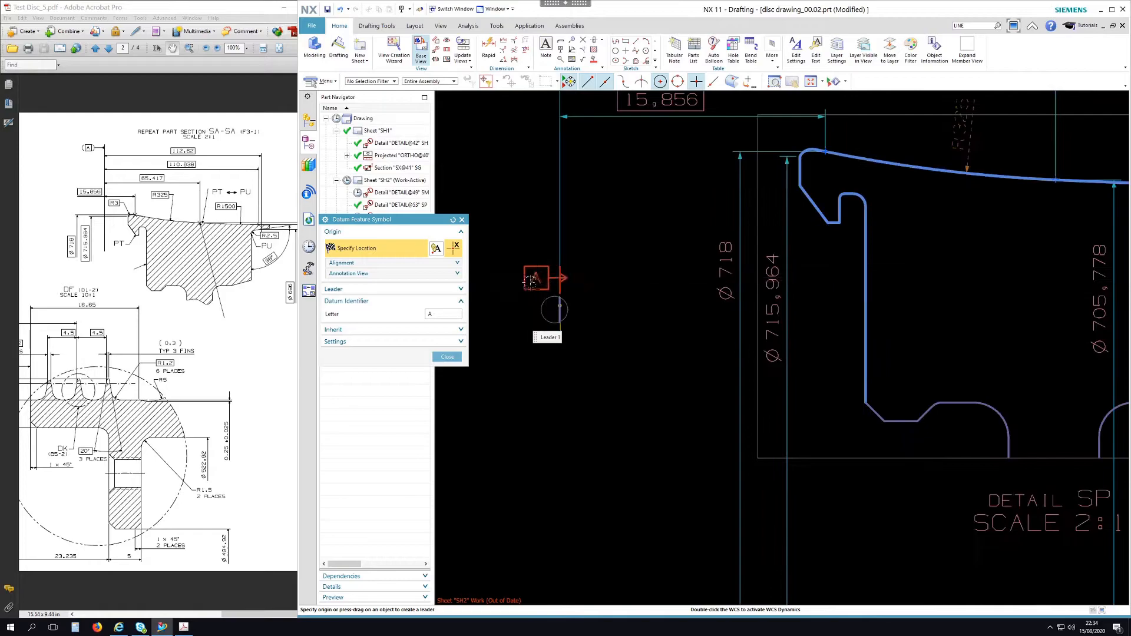
click(497, 293)
scroll(625, 317, down, 1)
scroll(622, 319, up, 1)
middle_click(619, 320)
scroll(566, 330, down, 3)
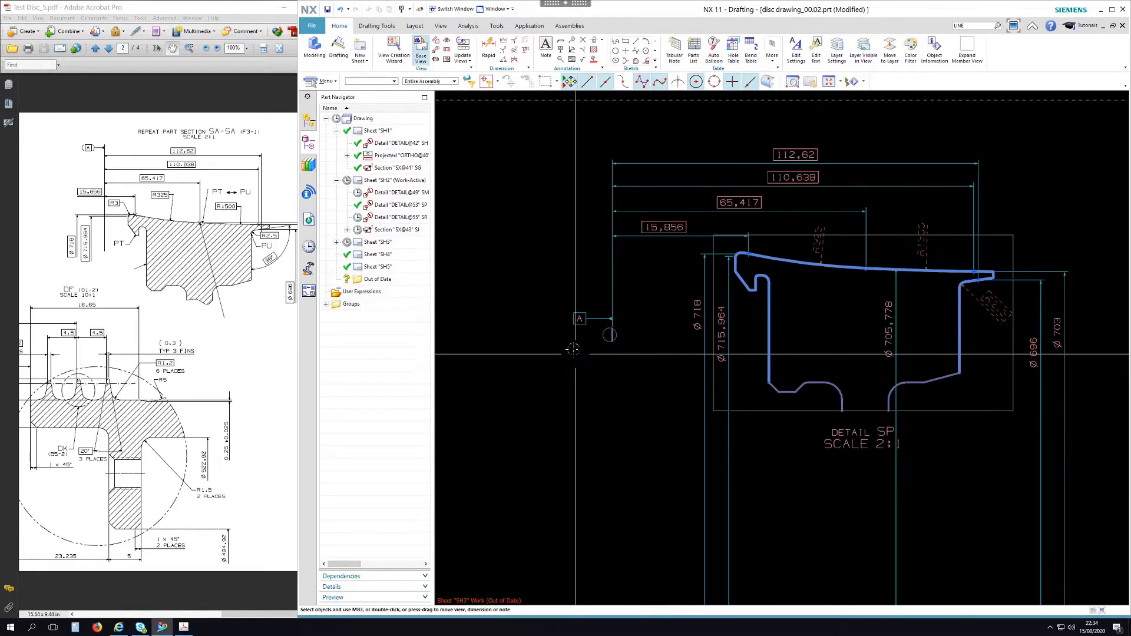
scroll(573, 348, up, 4)
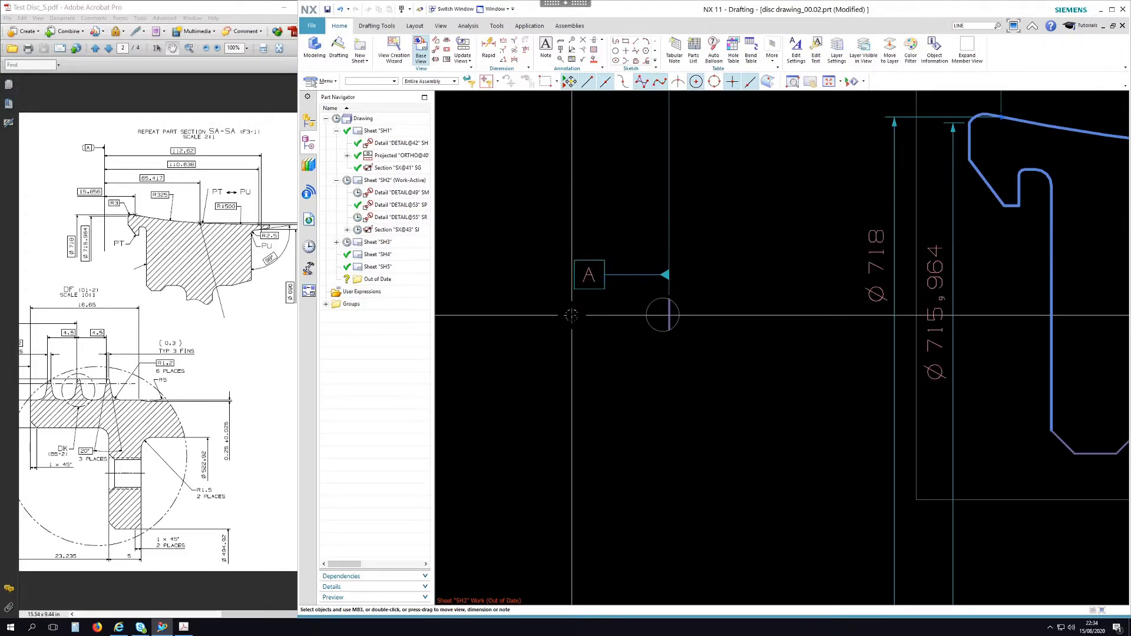
drag(589, 272, 578, 275)
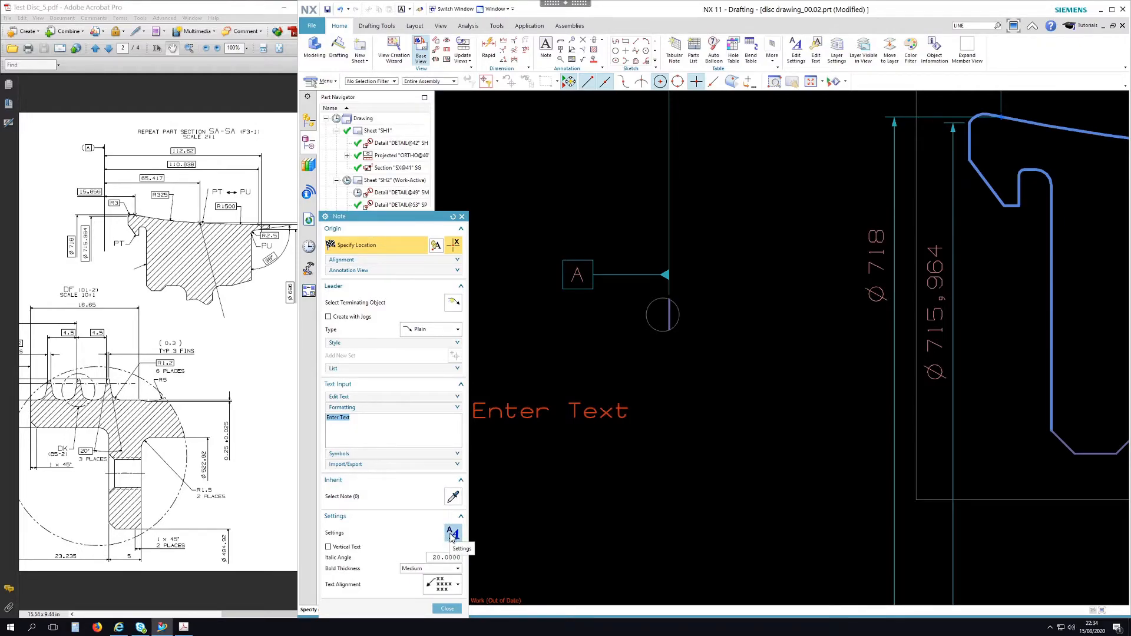
- Place a note containing only a spaced pair of parentheses below datum A, and shift both the datum and the note further left
click(367, 454)
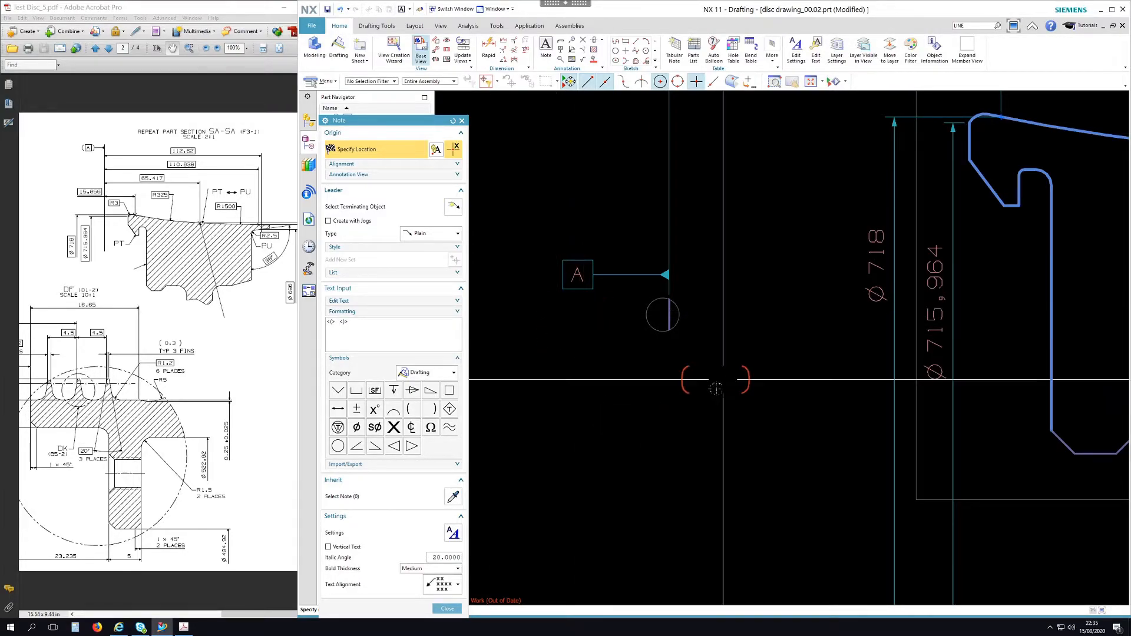
click(547, 350)
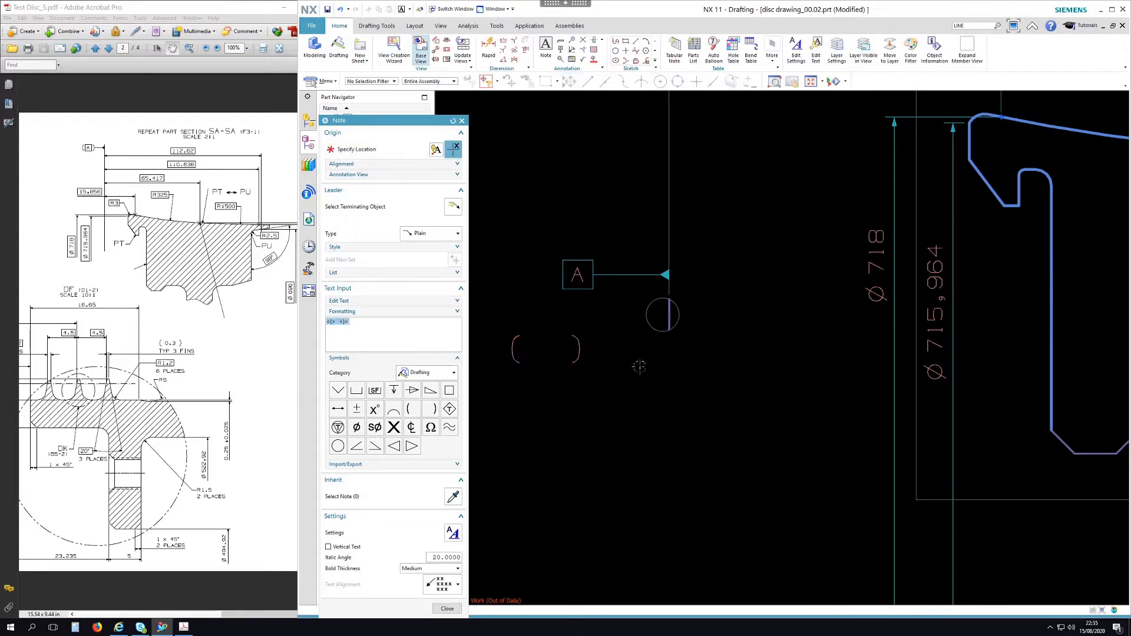
key(Escape)
middle_drag(539, 320, 690, 384)
mouse_move(724, 338)
mouse_down()
mouse_move(652, 341)
mouse_move(685, 341)
mouse_up()
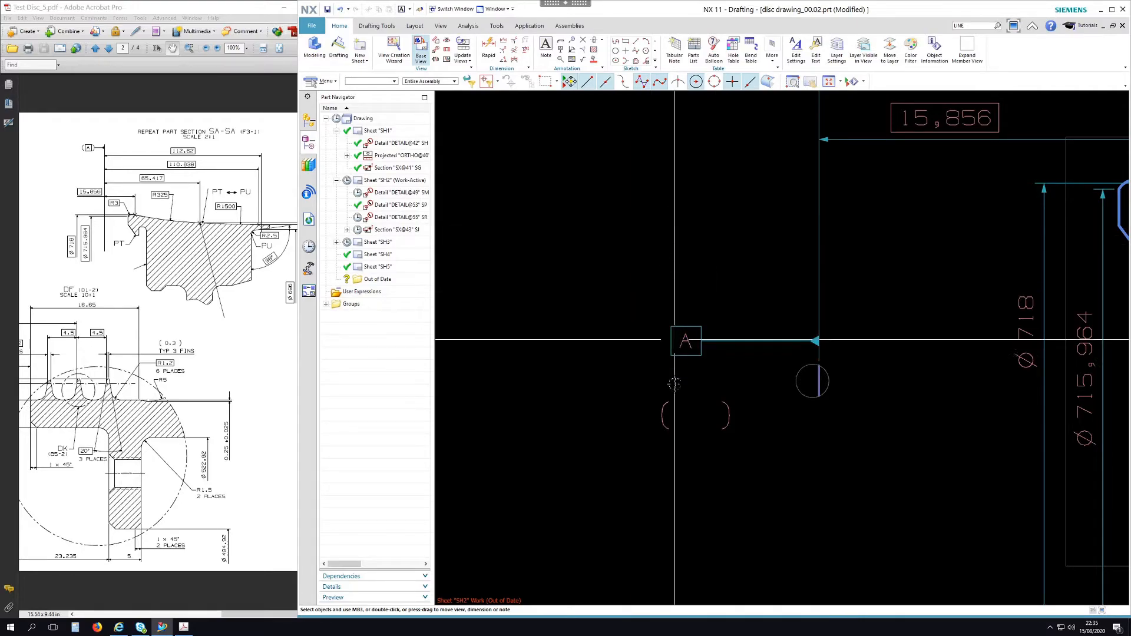
drag(636, 441, 679, 421)
- Align the parentheses note associatively to the middle of datum symbol A, with X and Y scale factors of 0
double_click(679, 421)
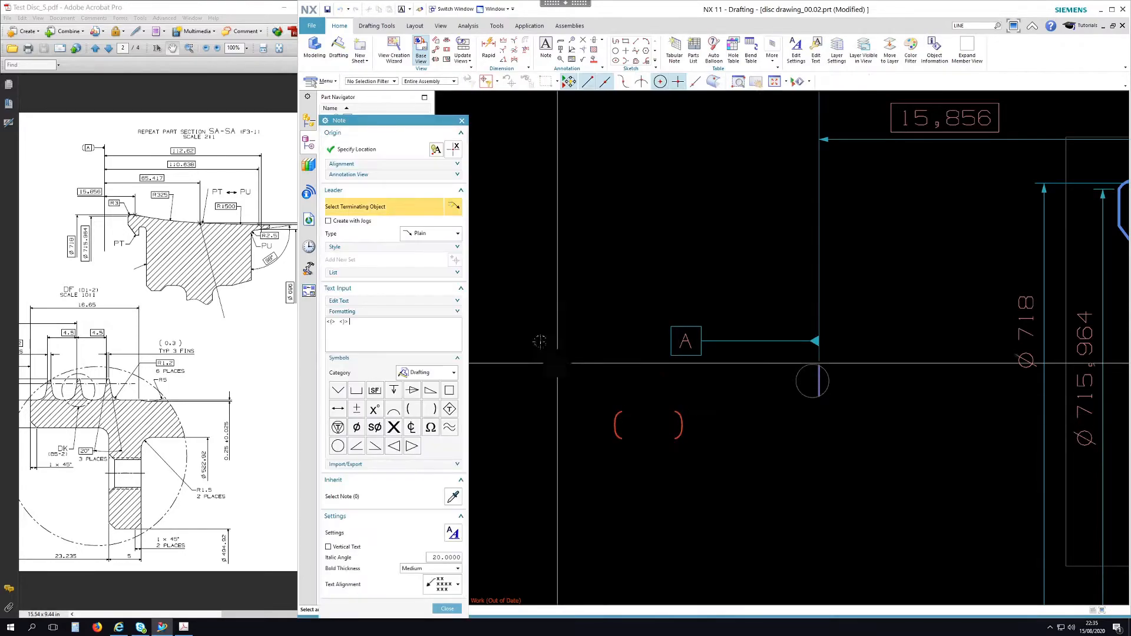
click(437, 151)
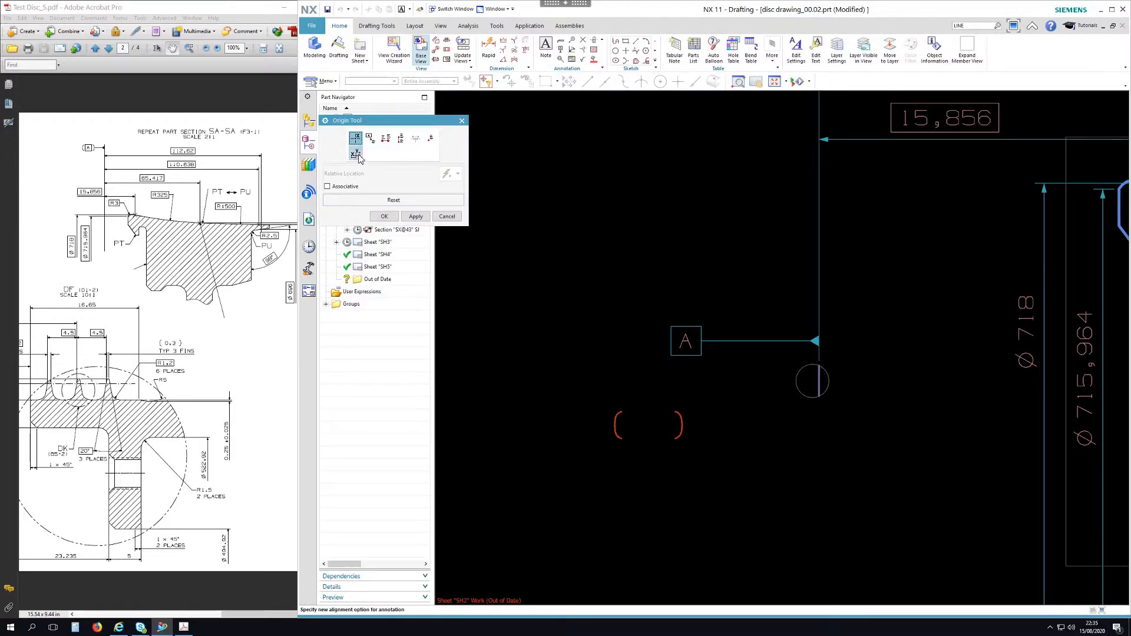
click(357, 155)
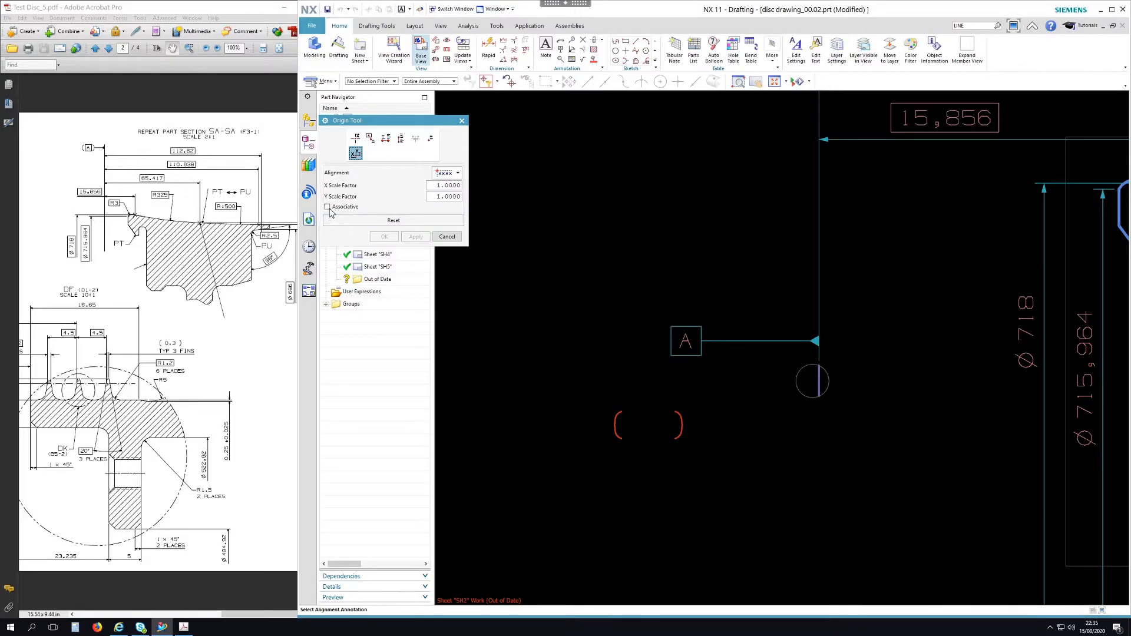
click(447, 175)
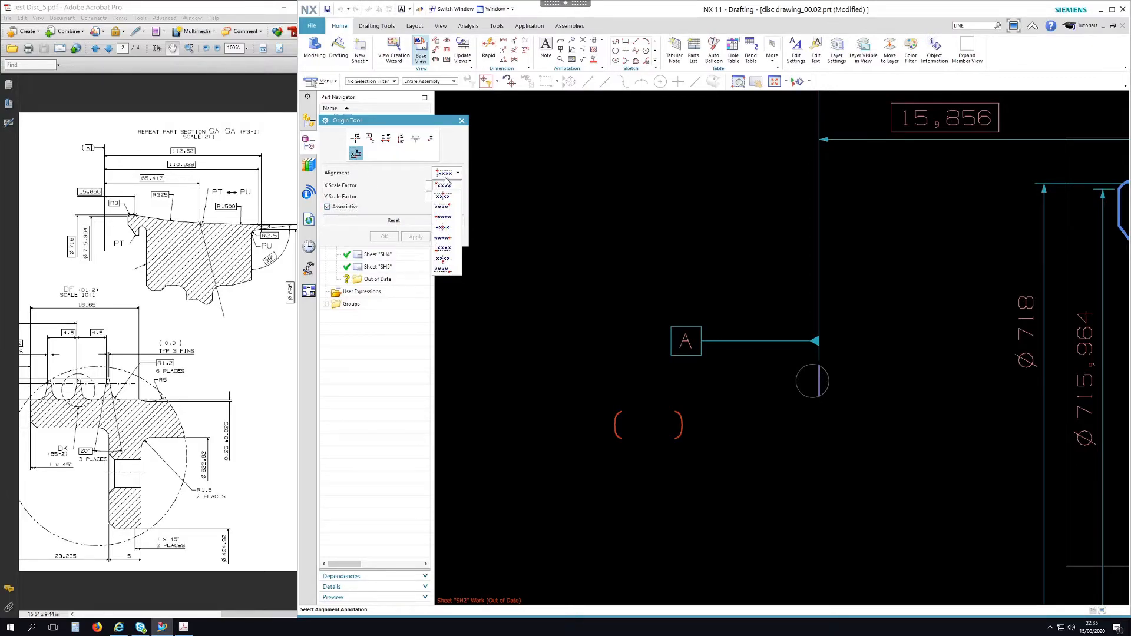
click(442, 228)
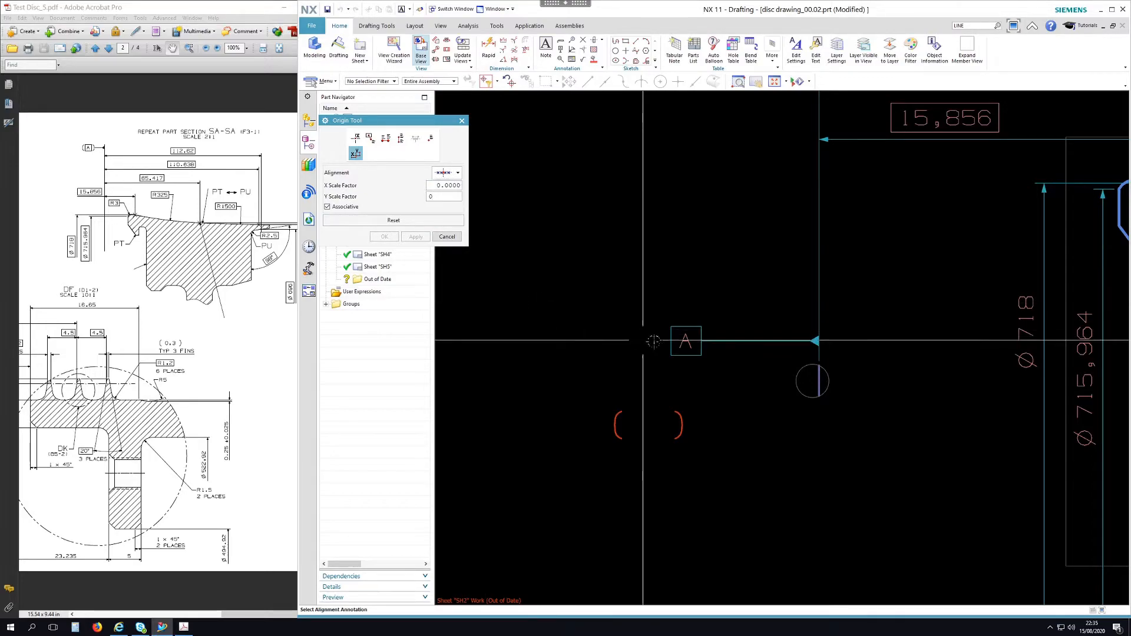
click(684, 341)
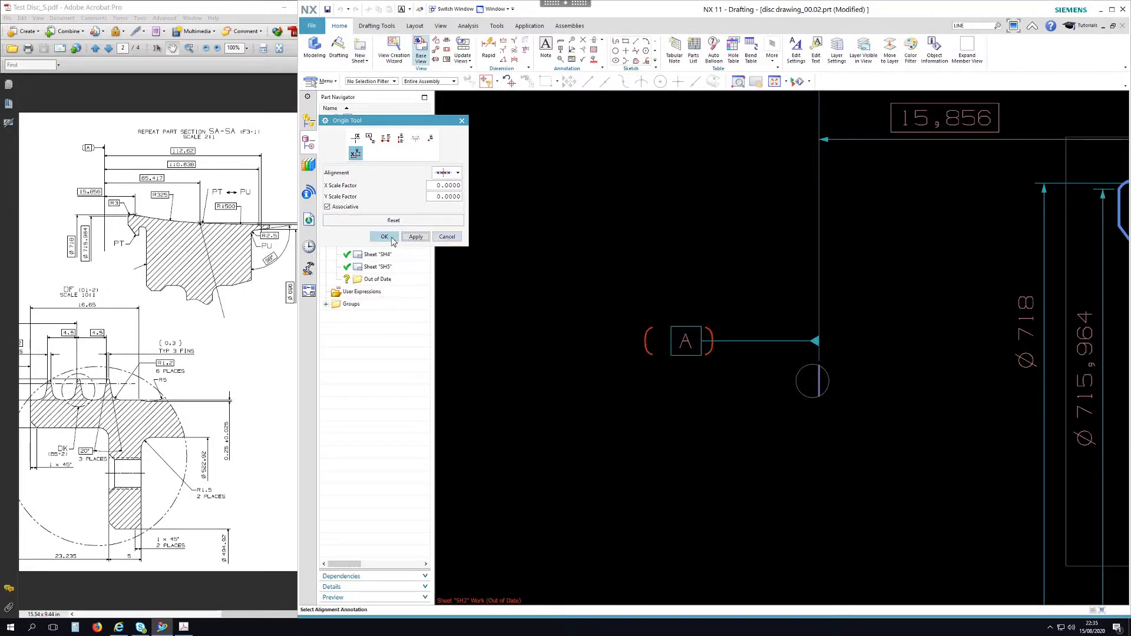
click(393, 241)
key(Escape)
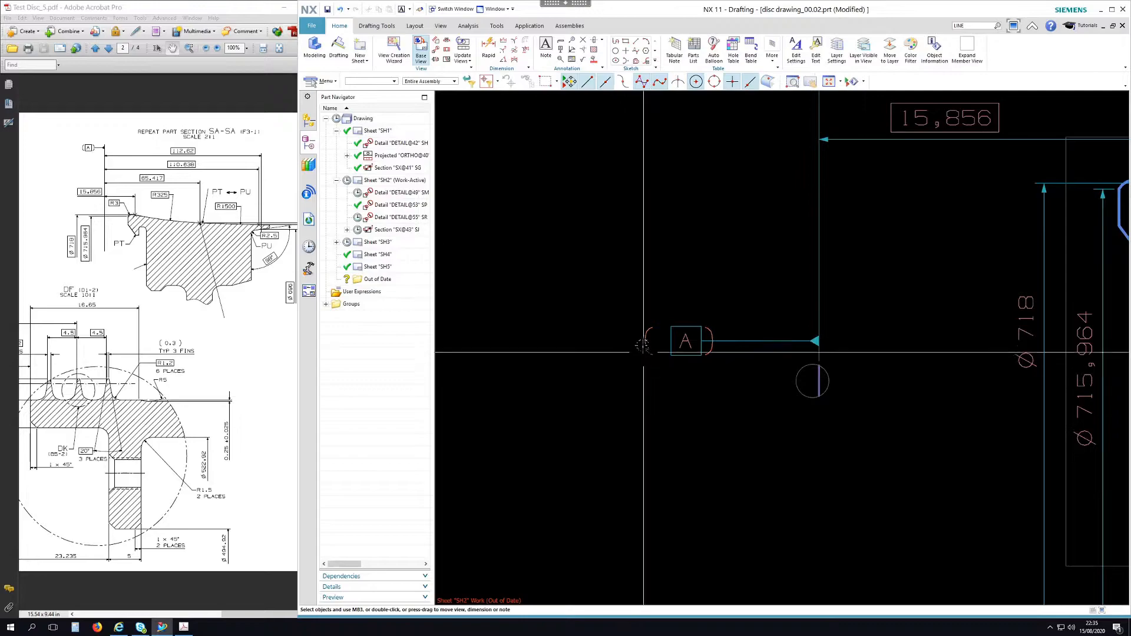
- Adjust the note's X scale factor in its associative alignment to centre the parentheses around datum A
double_click(648, 342)
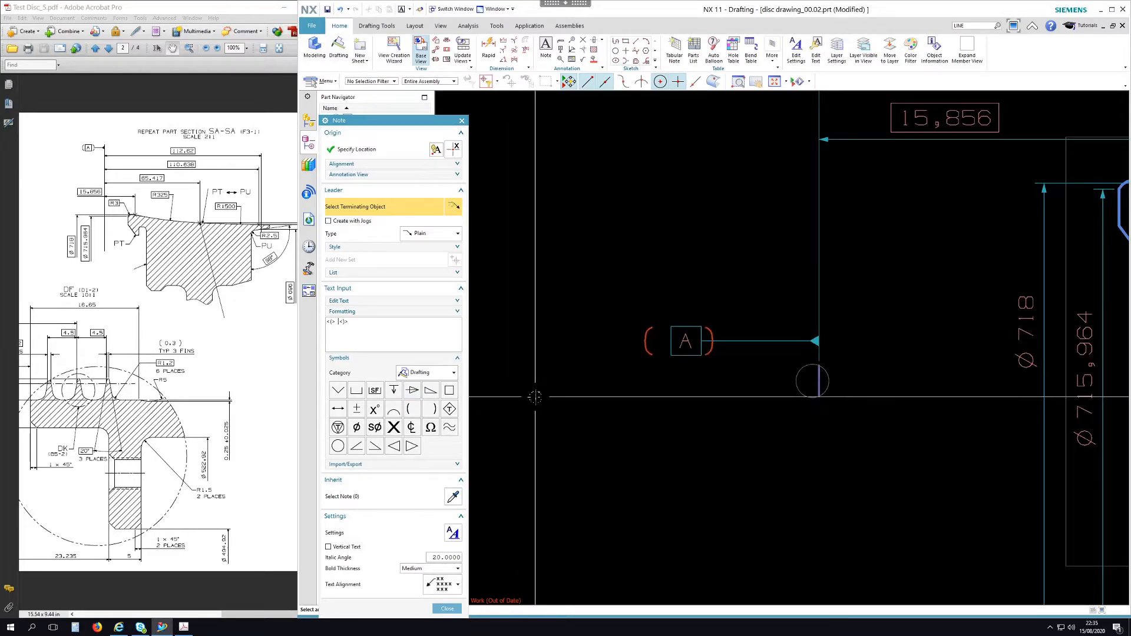
click(436, 149)
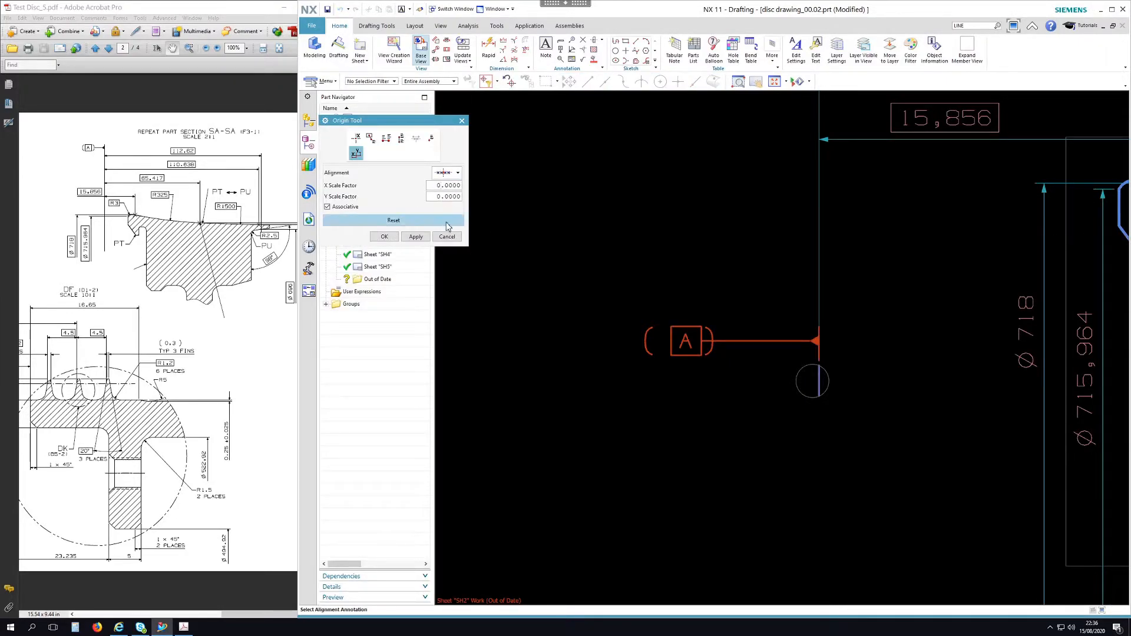
click(415, 237)
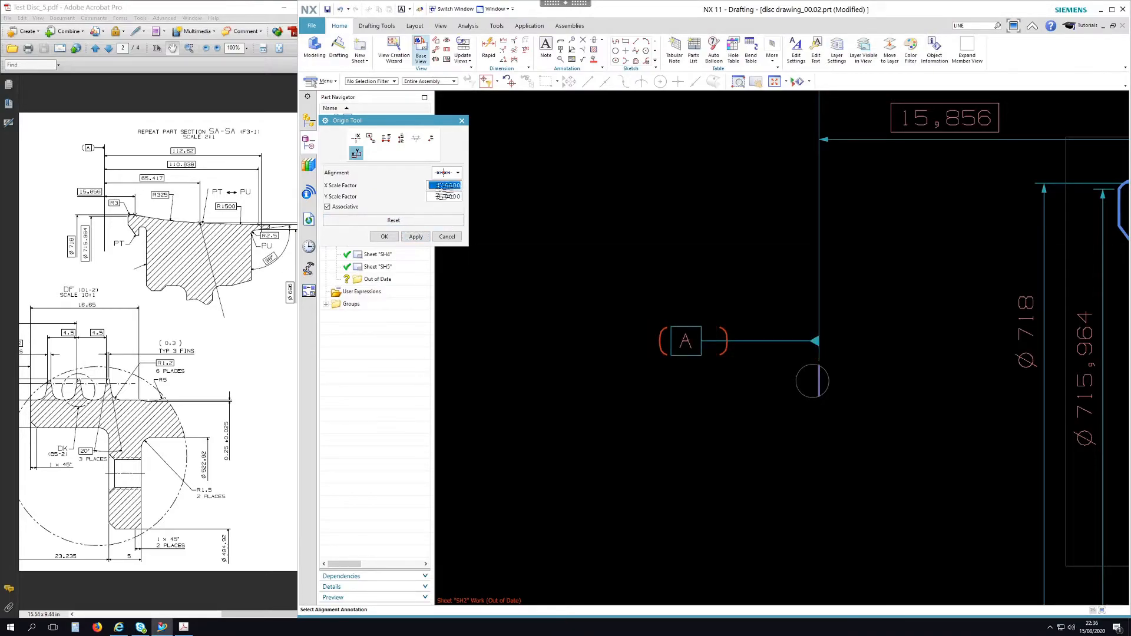
middle_click(444, 189)
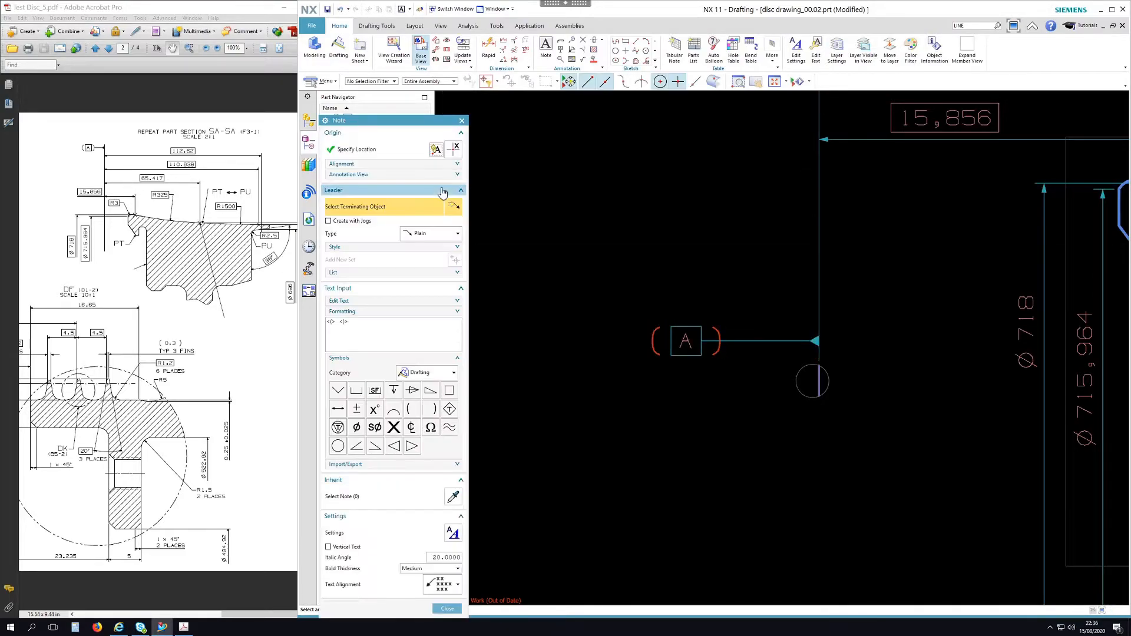
middle_click(710, 237)
- Move datum symbol A slightly to the right along with its aligned parentheses
scroll(716, 445, down, 4)
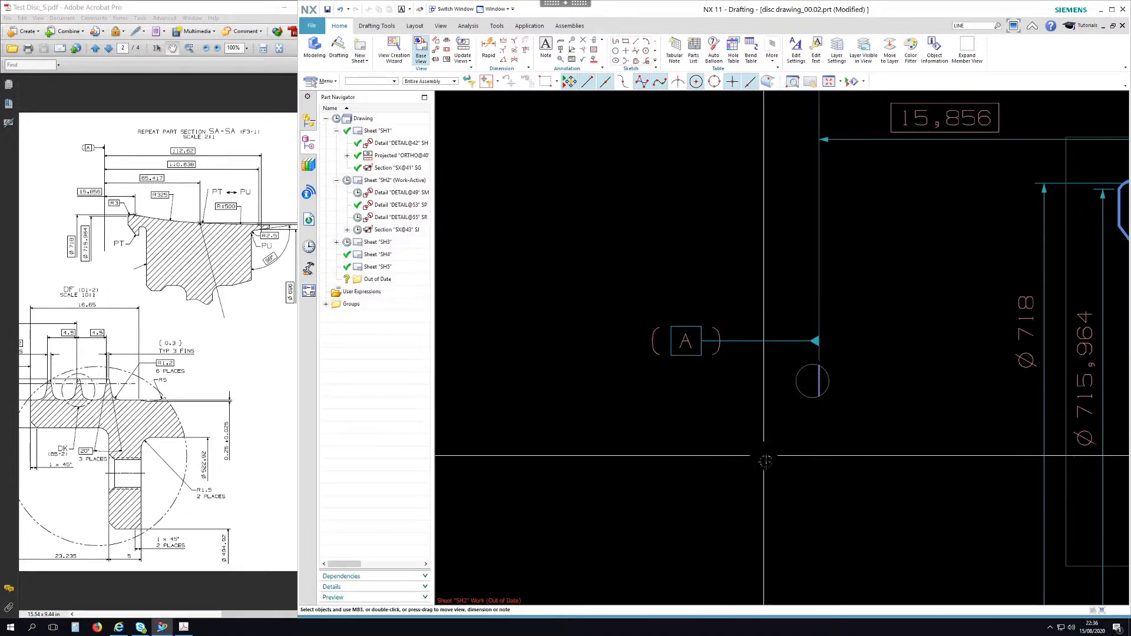
scroll(713, 436, up, 5)
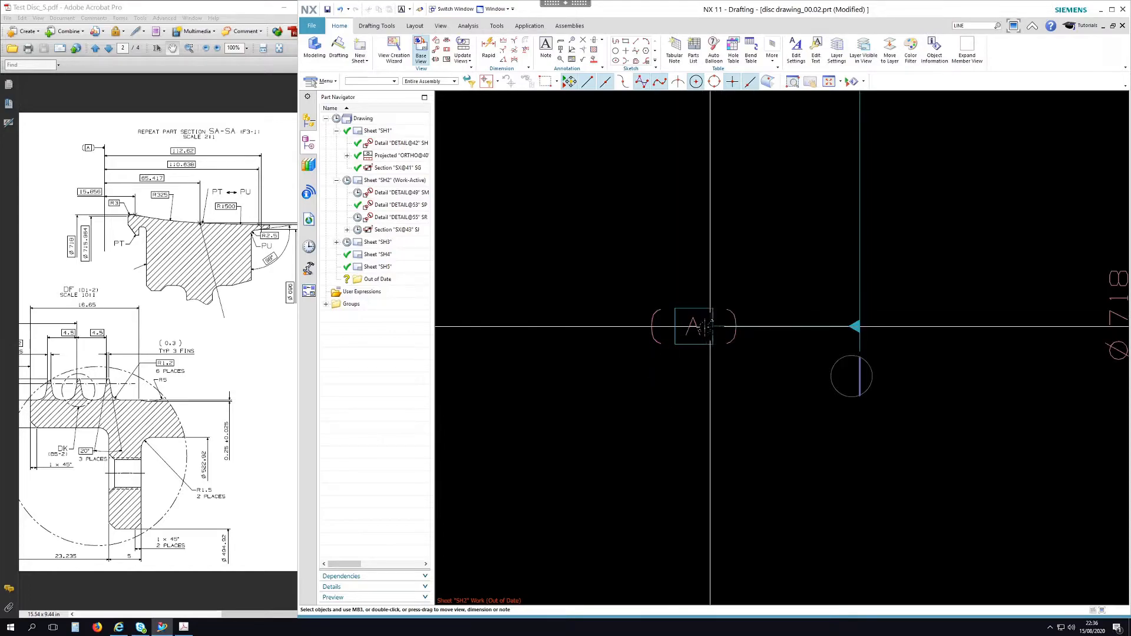
mouse_move(693, 326)
mouse_down()
mouse_move(614, 326)
mouse_move(700, 326)
mouse_up()
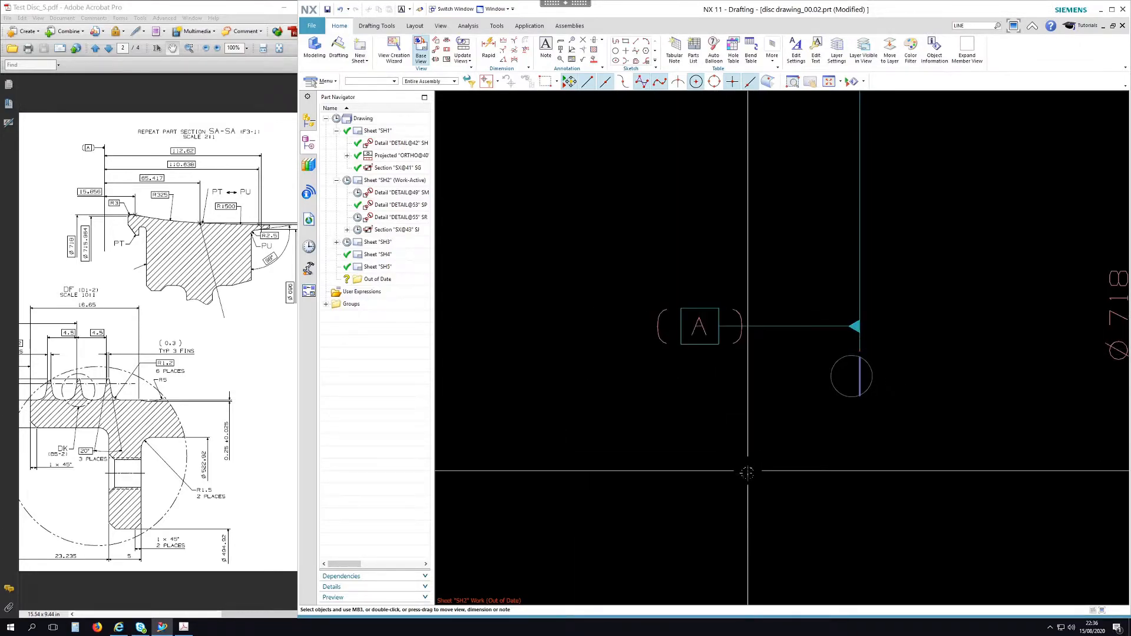
scroll(747, 466, down, 3)
drag(796, 424, 806, 389)
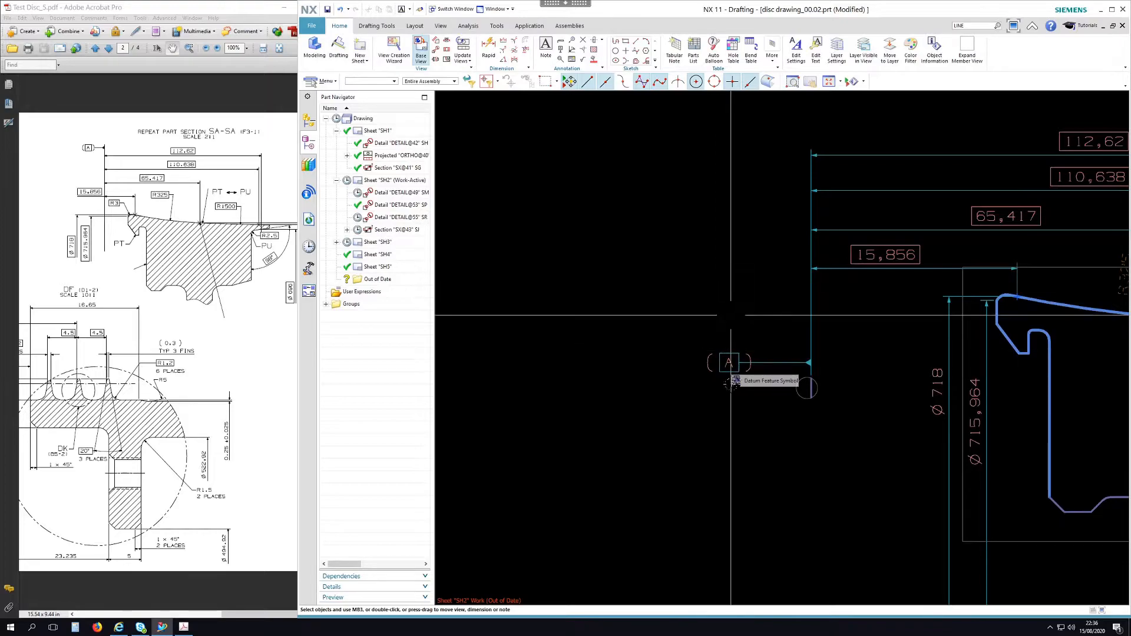
scroll(575, 399, down, 3)
scroll(638, 330, down, 2)
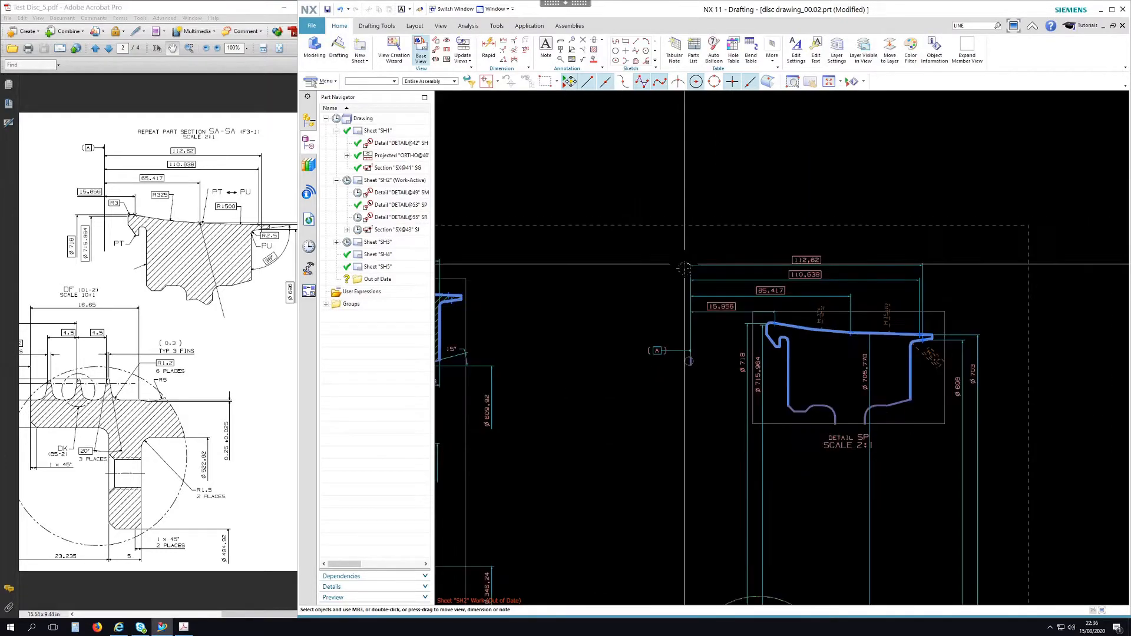
- Delete the dashed, retained radius dimensions above detail SP and beside its right lip
scroll(843, 318, up, 3)
click(844, 320)
click(908, 302)
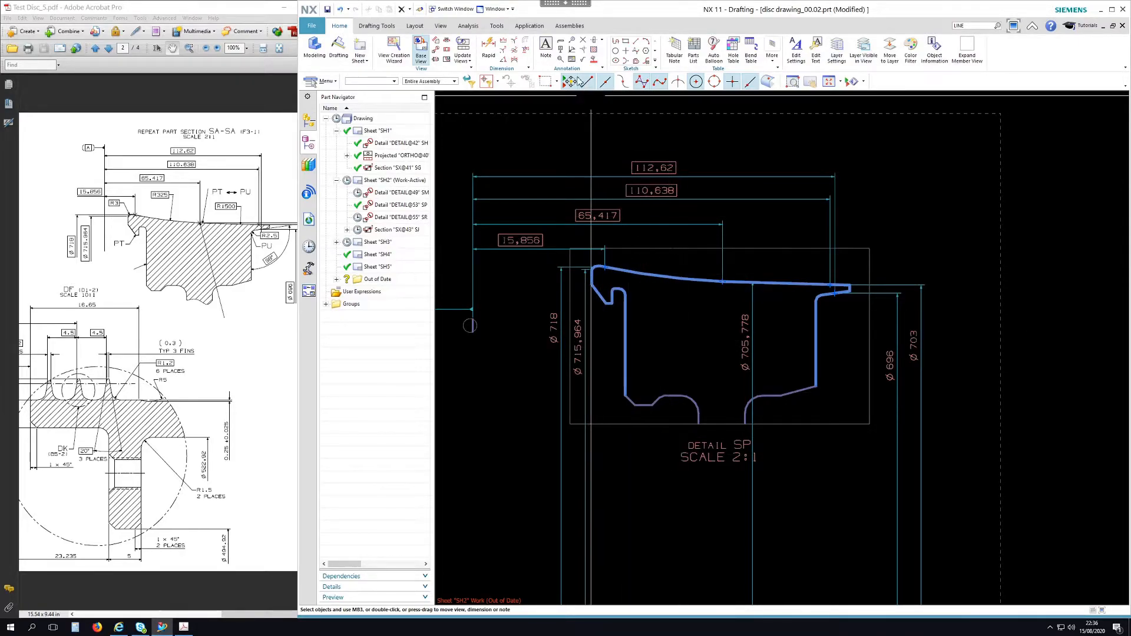
- Add radial dimensions to detail SP's two long upper arcs and to the fillet under the right lip
click(489, 44)
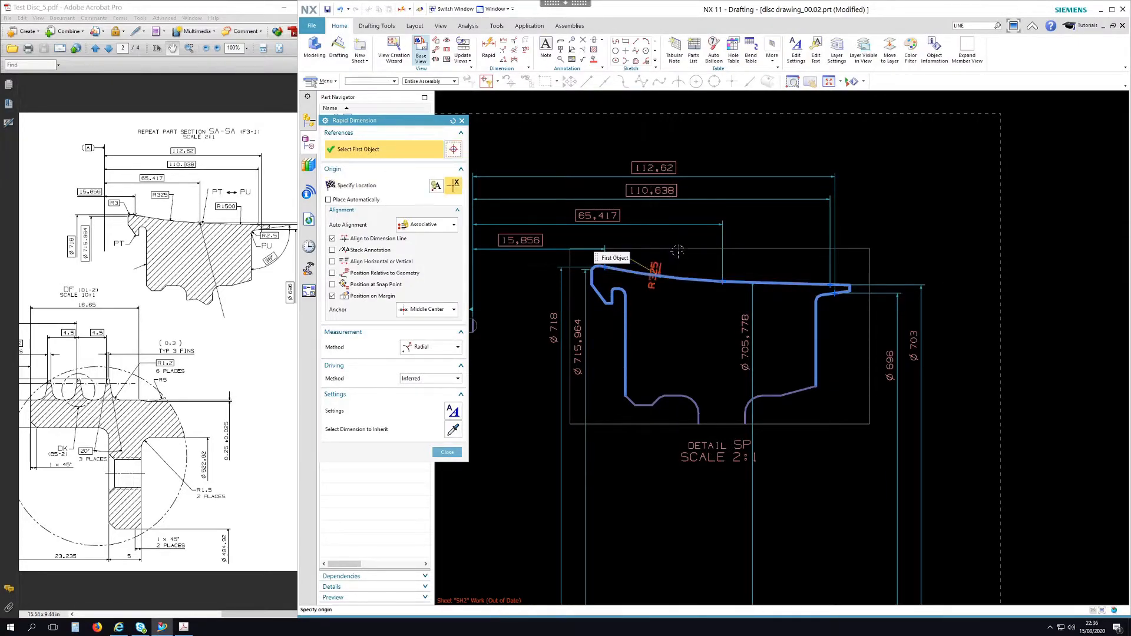
click(654, 273)
click(775, 274)
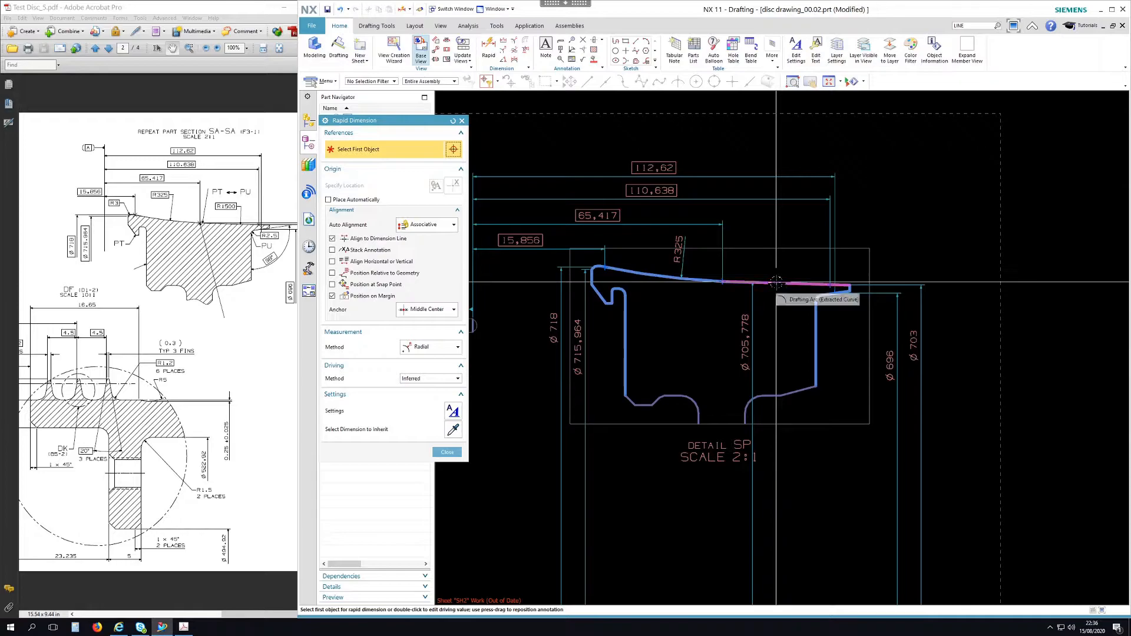
click(777, 283)
click(778, 253)
click(818, 294)
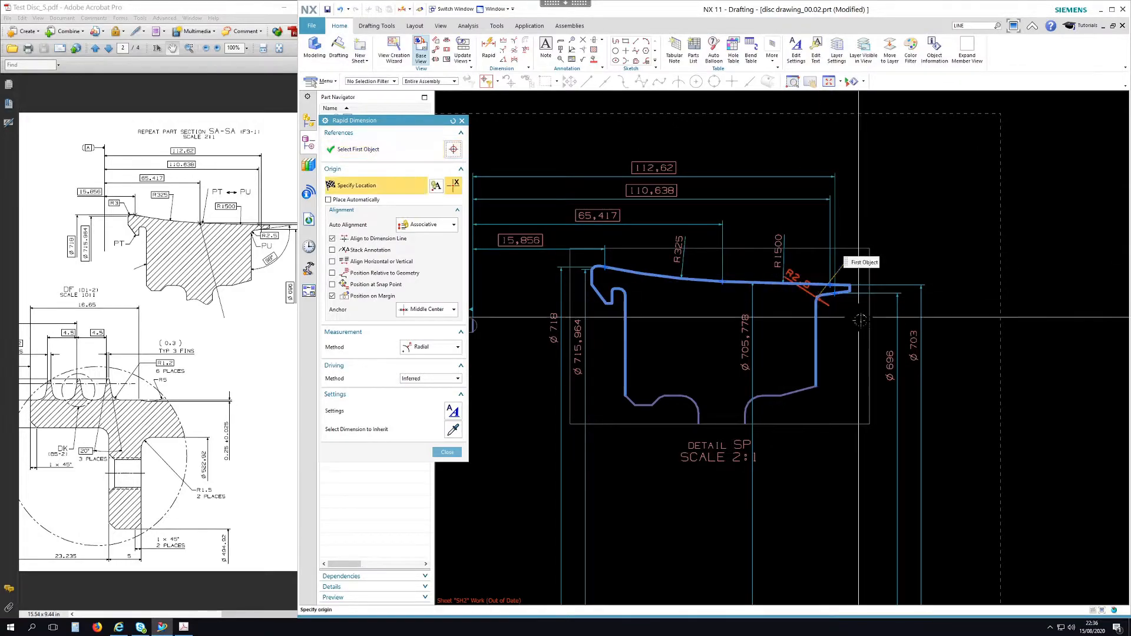
click(861, 321)
key(Escape)
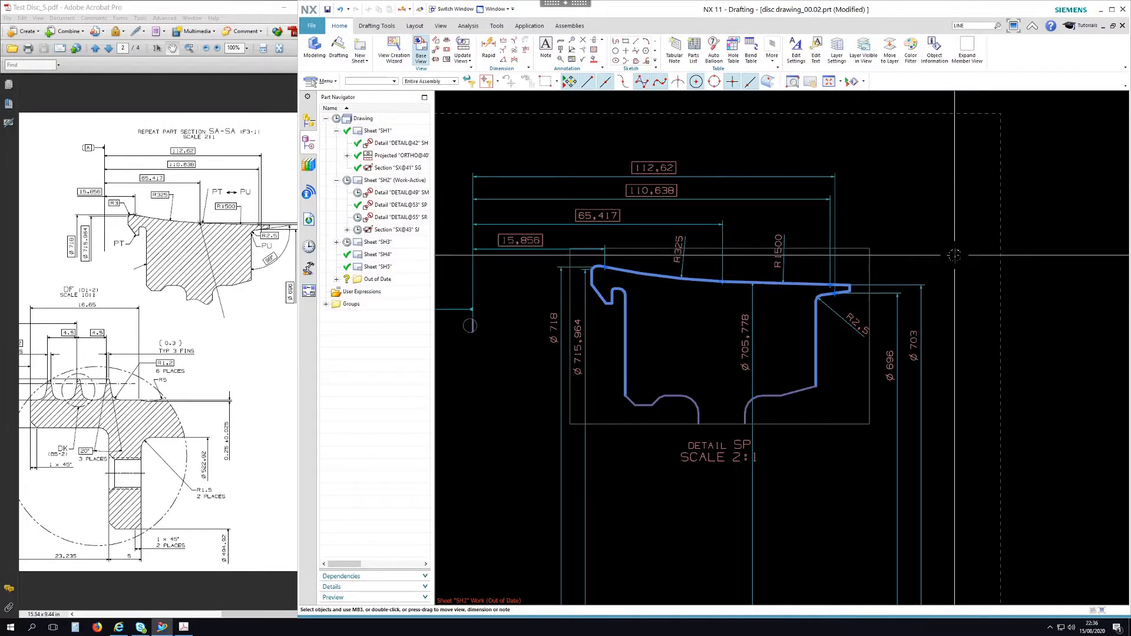
- Move detail SM to the left, clear of detail SP's long diameter dimension lines
scroll(745, 291, down, 5)
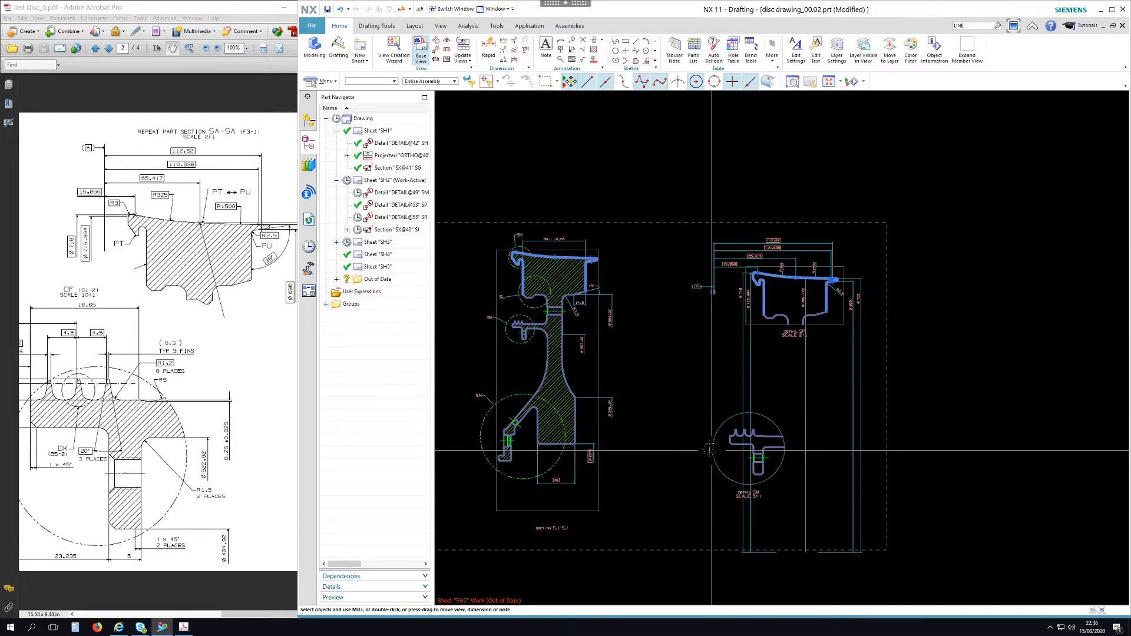
scroll(708, 449, up, 5)
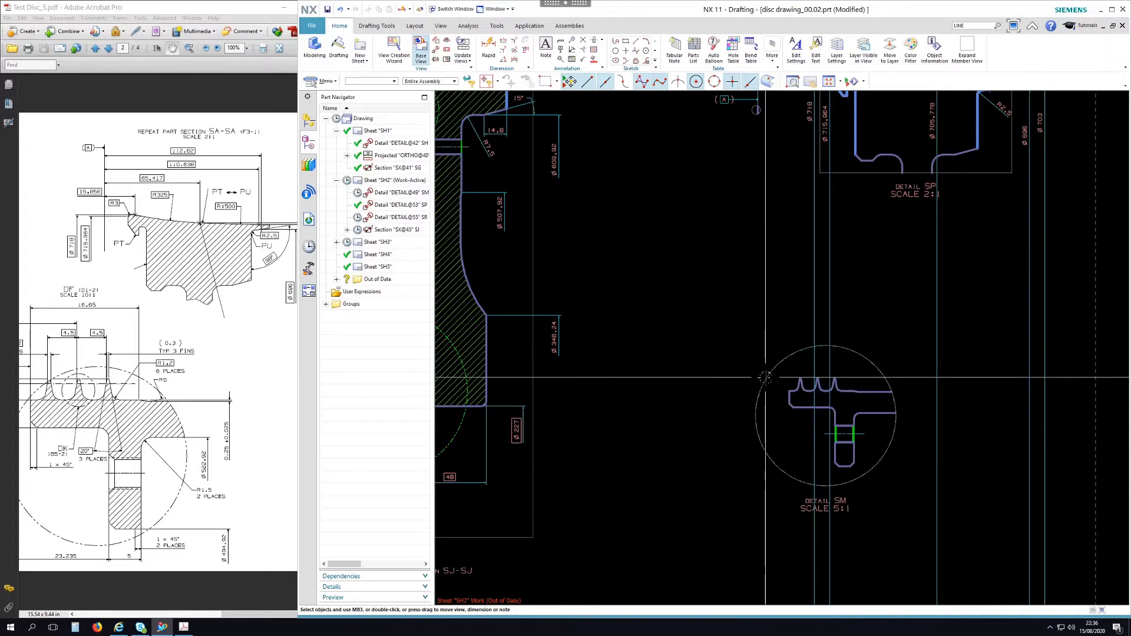
scroll(767, 380, down, 5)
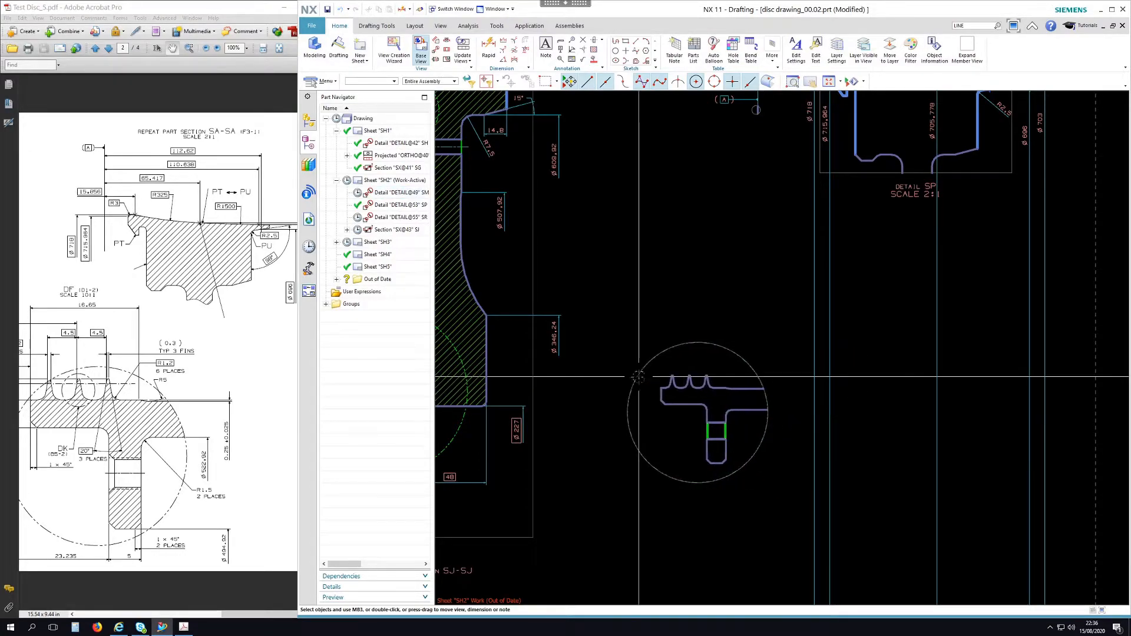
- Turn off the side 1 extension lines of detail SP's five long diameter dimensions
scroll(841, 436, up, 4)
click(866, 353)
click(865, 354)
click(772, 406)
click(667, 390)
click(651, 384)
right_click(653, 382)
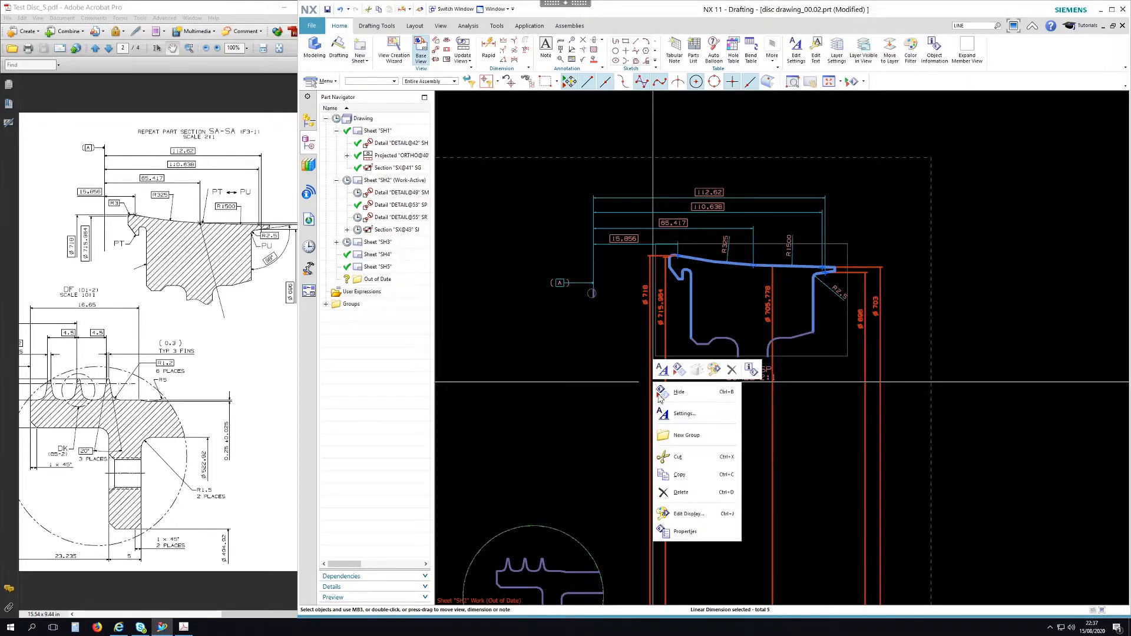
click(685, 414)
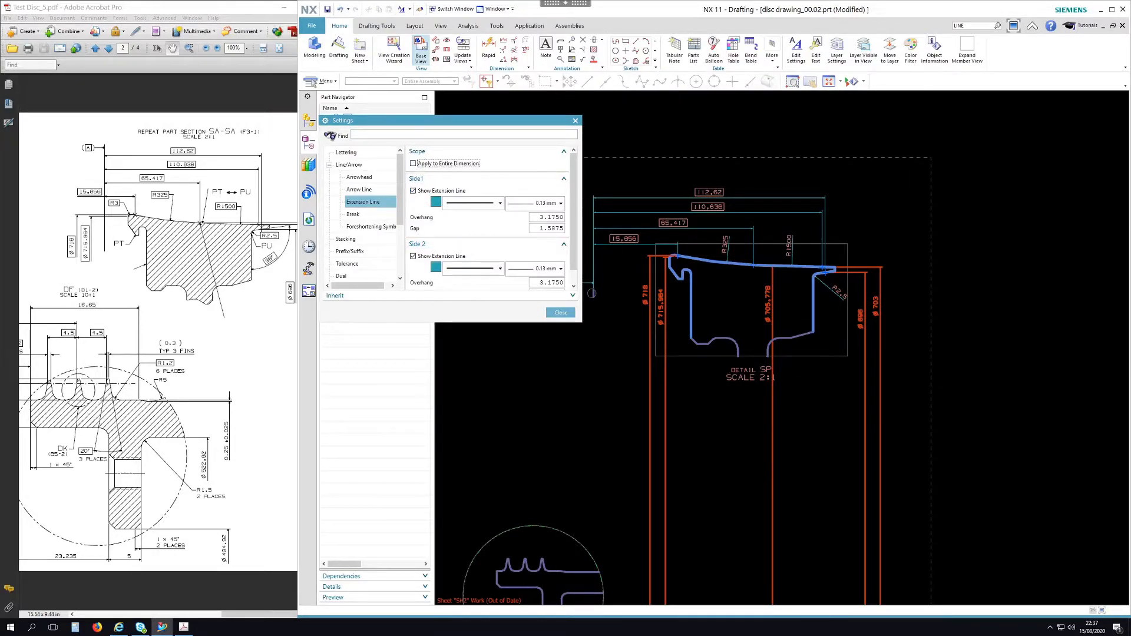
click(414, 257)
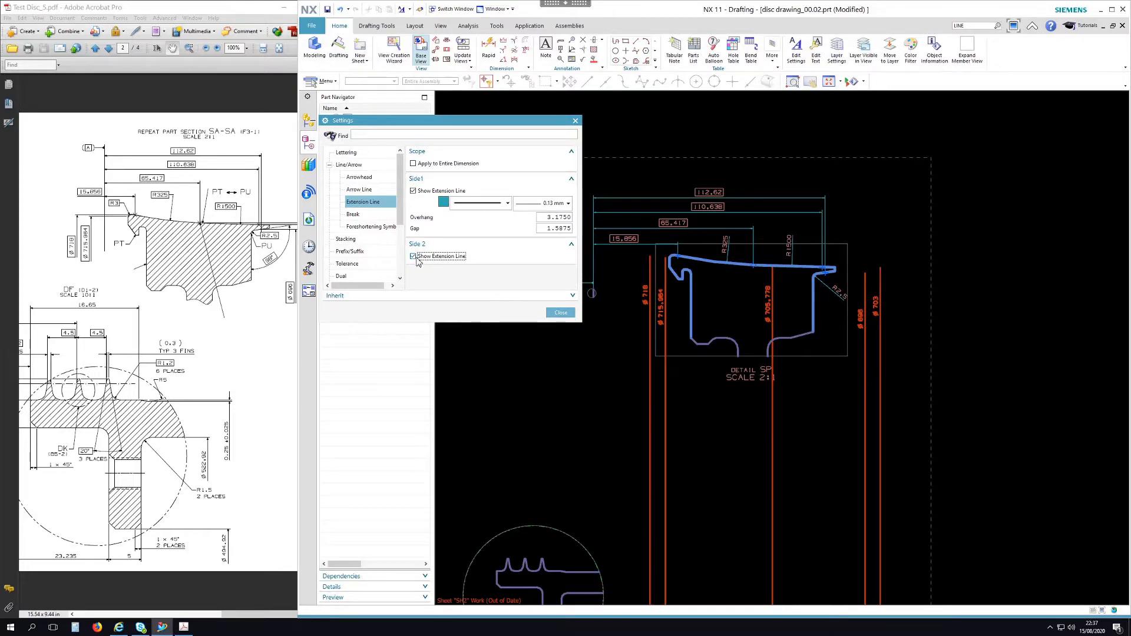
click(414, 257)
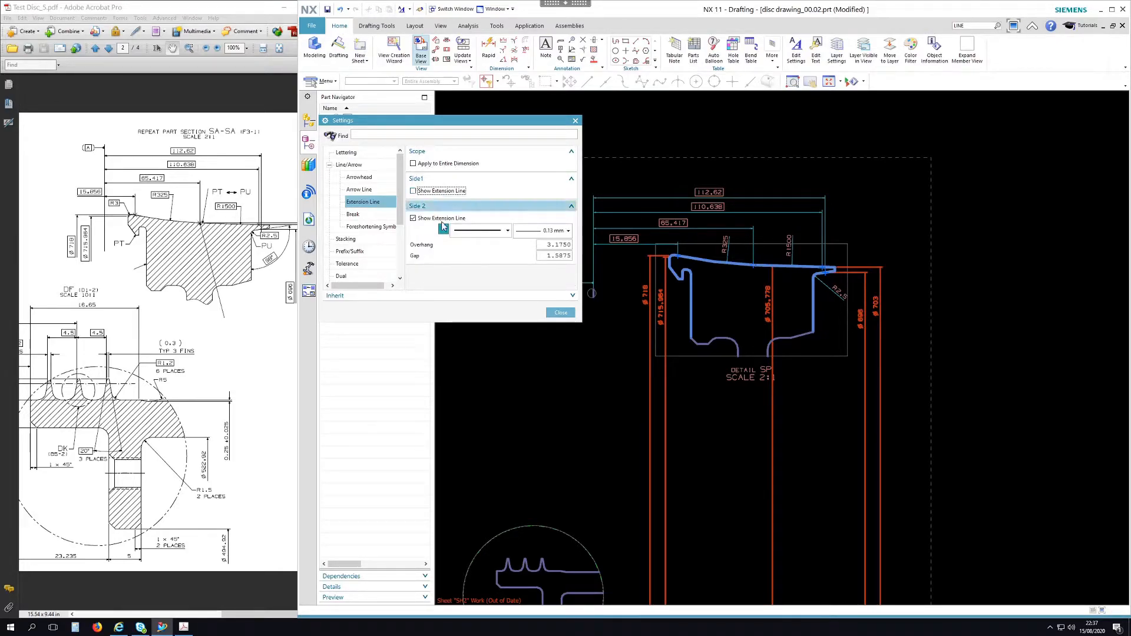
- Hide the side 1 arrow lines of the five selected diameter dimensions, keeping the side 2 arrow lines shown
click(370, 191)
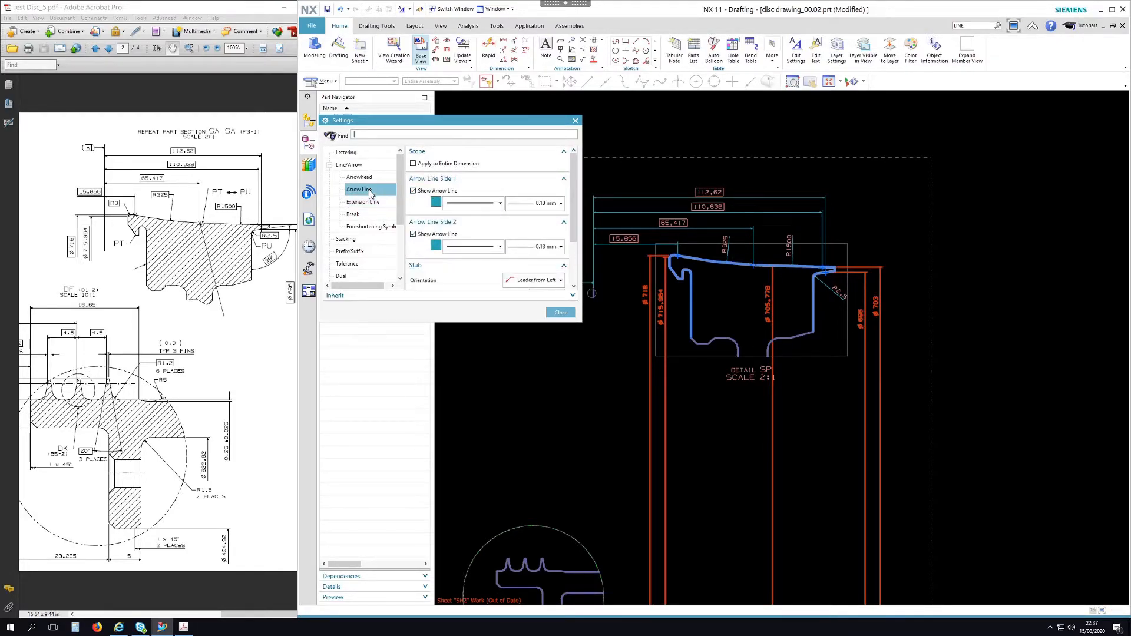
click(413, 234)
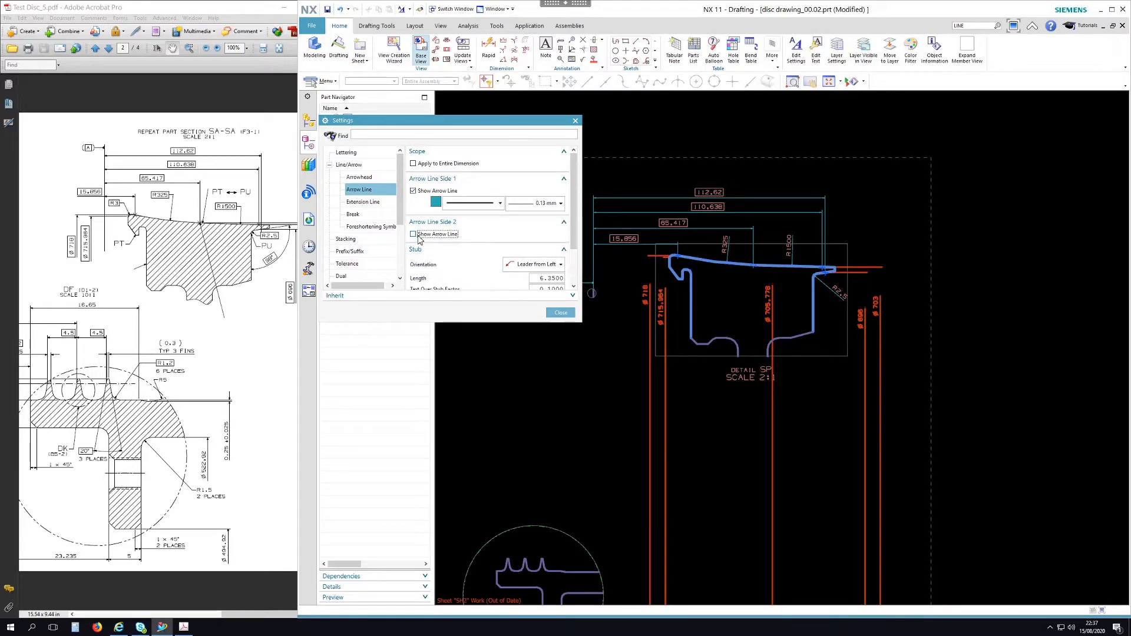
click(414, 235)
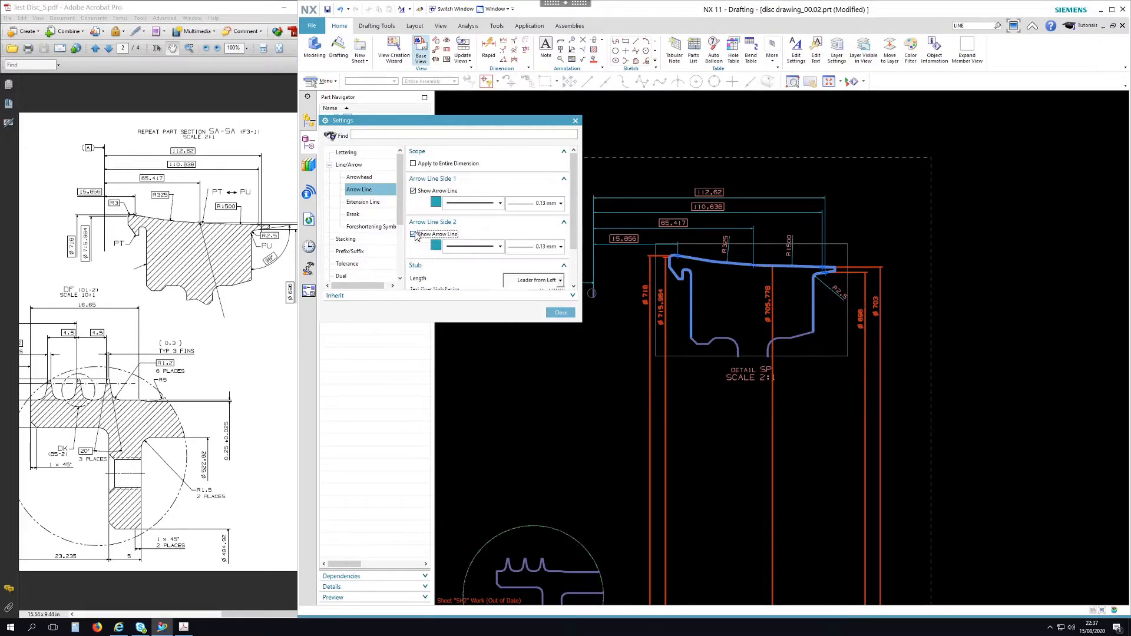
click(414, 191)
key(Escape)
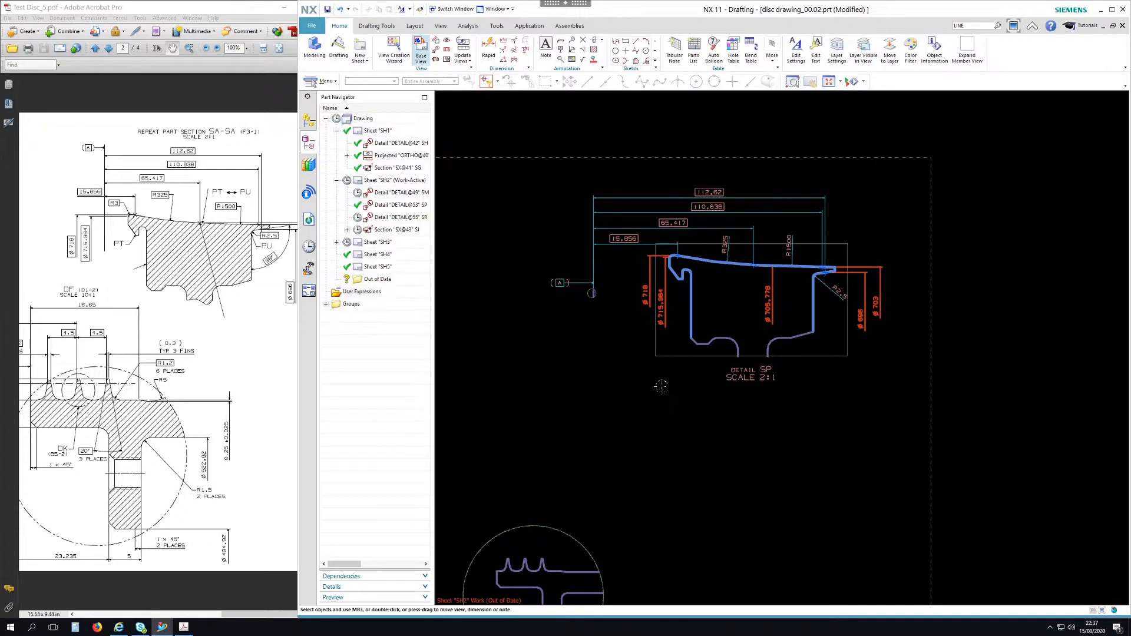
- Move detail SM to the right and slightly up, beneath detail SP
scroll(637, 432, up, 1)
mouse_move(677, 409)
middle_down()
mouse_move(699, 381)
mouse_move(852, 308)
middle_up()
scroll(786, 371, down, 3)
drag(757, 419, 814, 401)
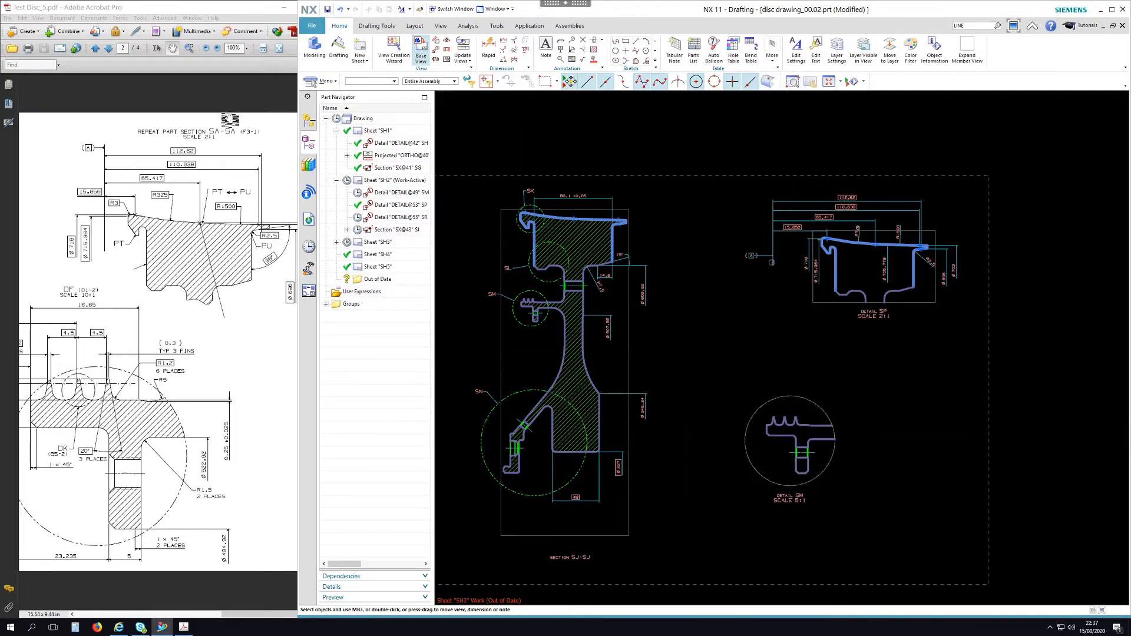
- Following detail DF in the reference PDF, add an inferred rapid dimension across the tip of detail SM's rightmost fin
click(230, 13)
drag(244, 618, 194, 616)
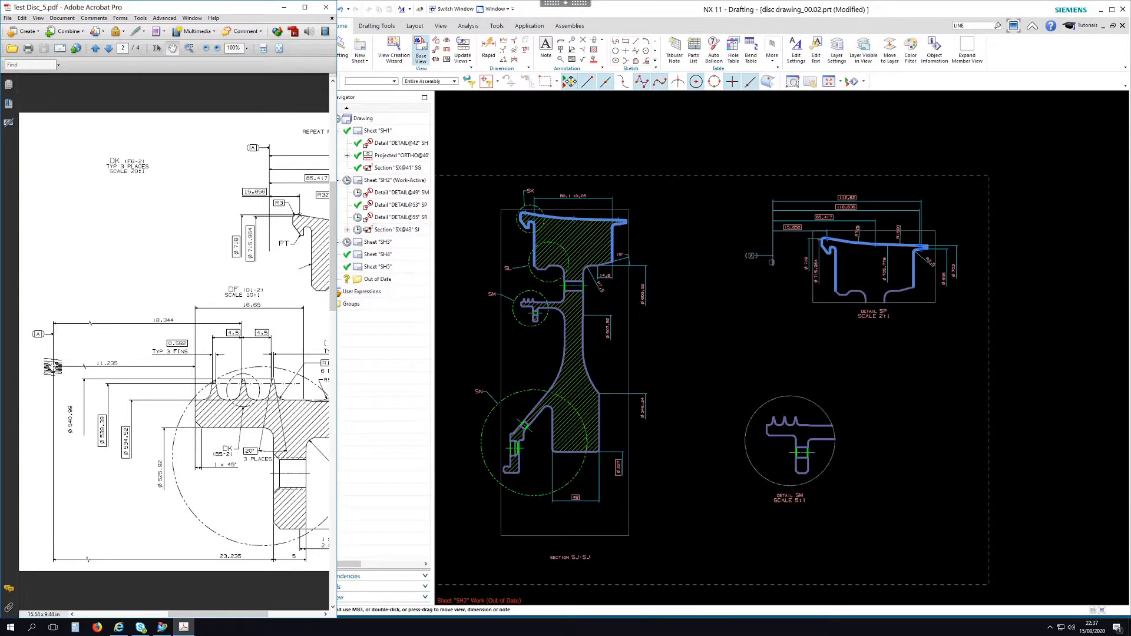
drag(223, 614, 246, 613)
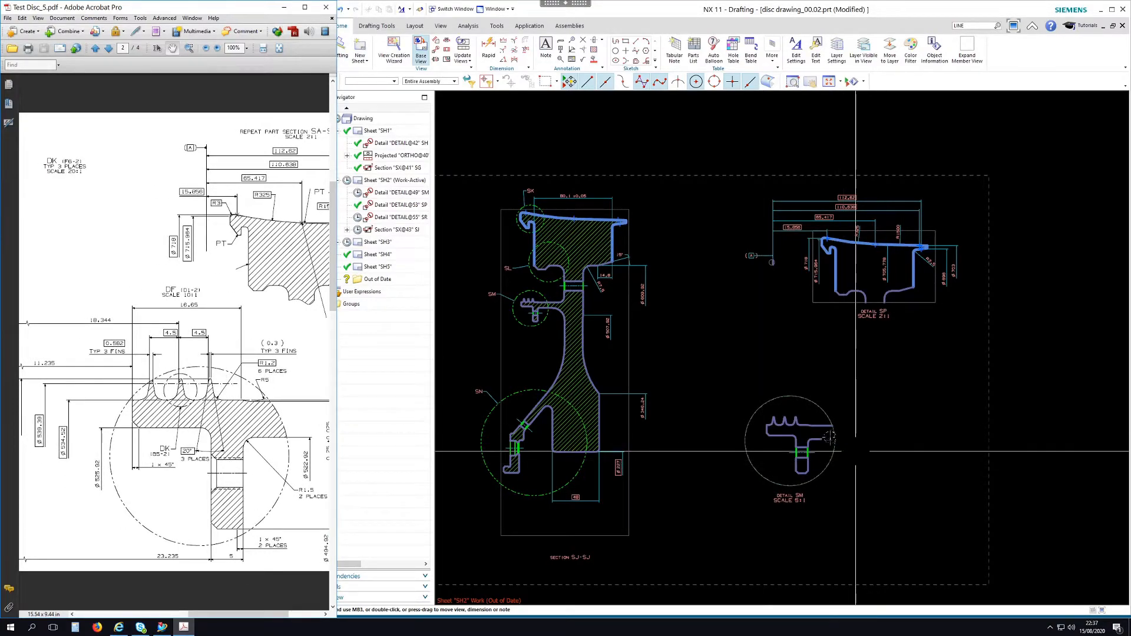
scroll(797, 437, up, 5)
scroll(798, 437, up, 6)
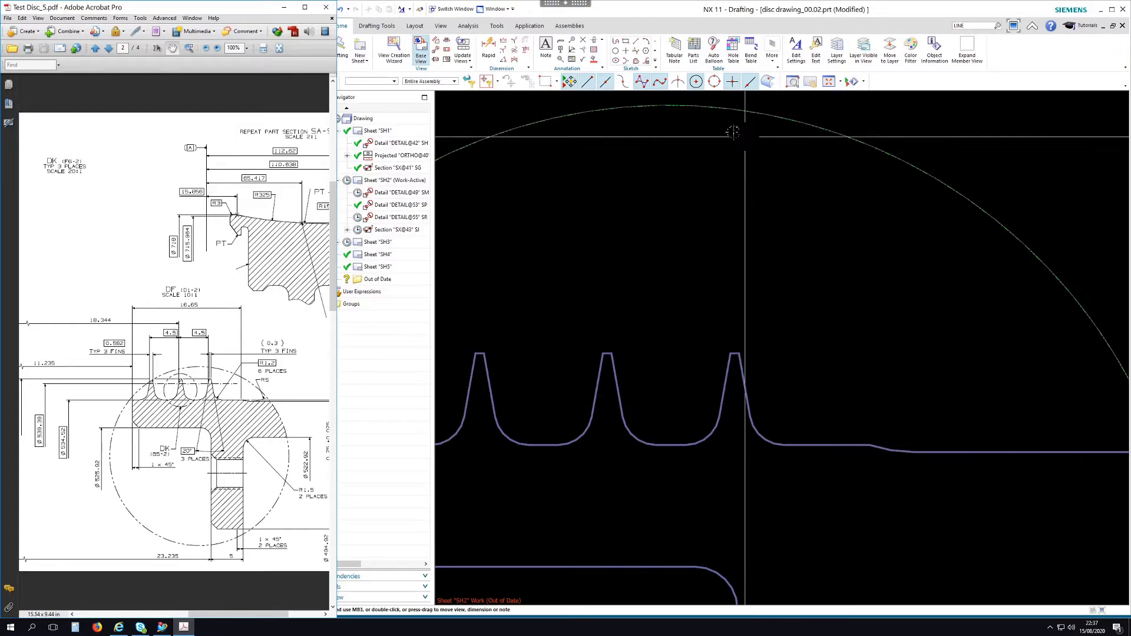
click(489, 47)
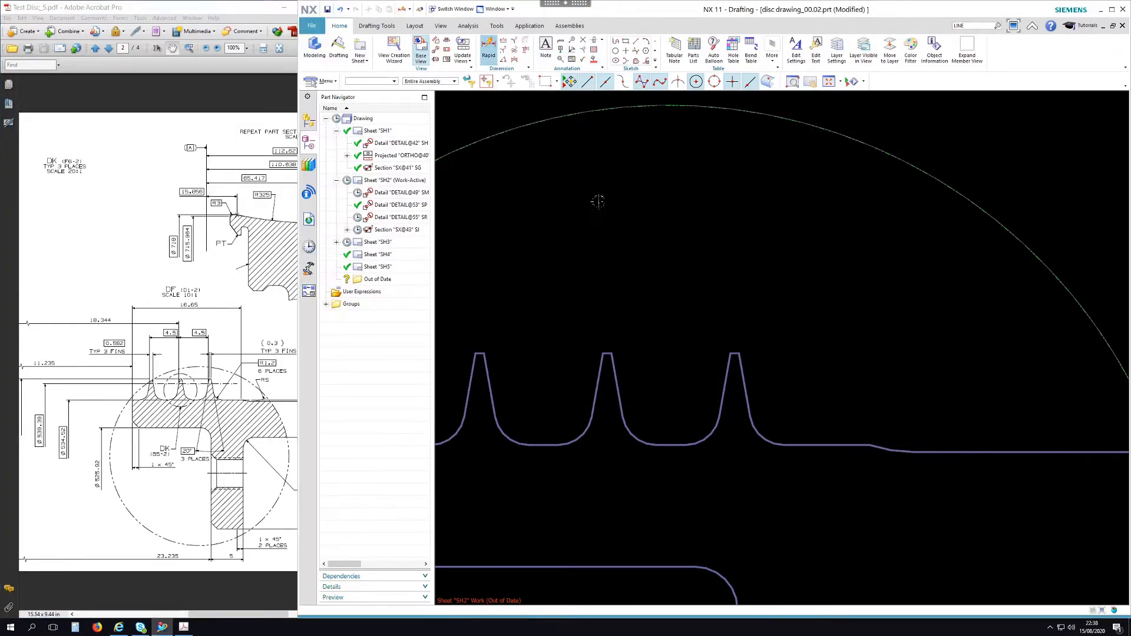
click(434, 347)
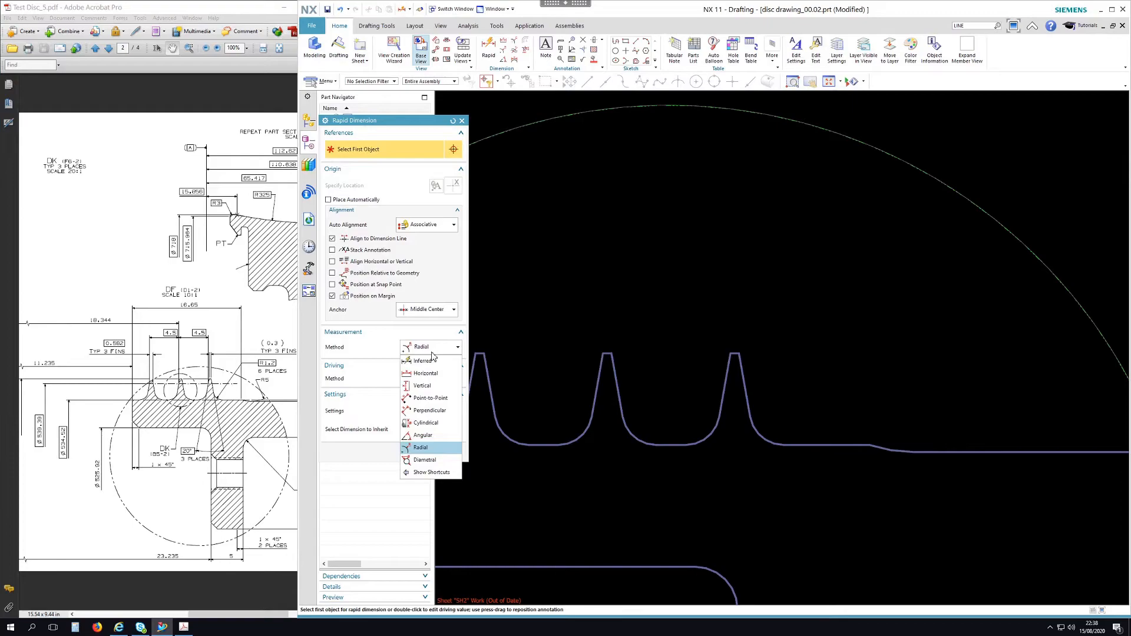
click(432, 362)
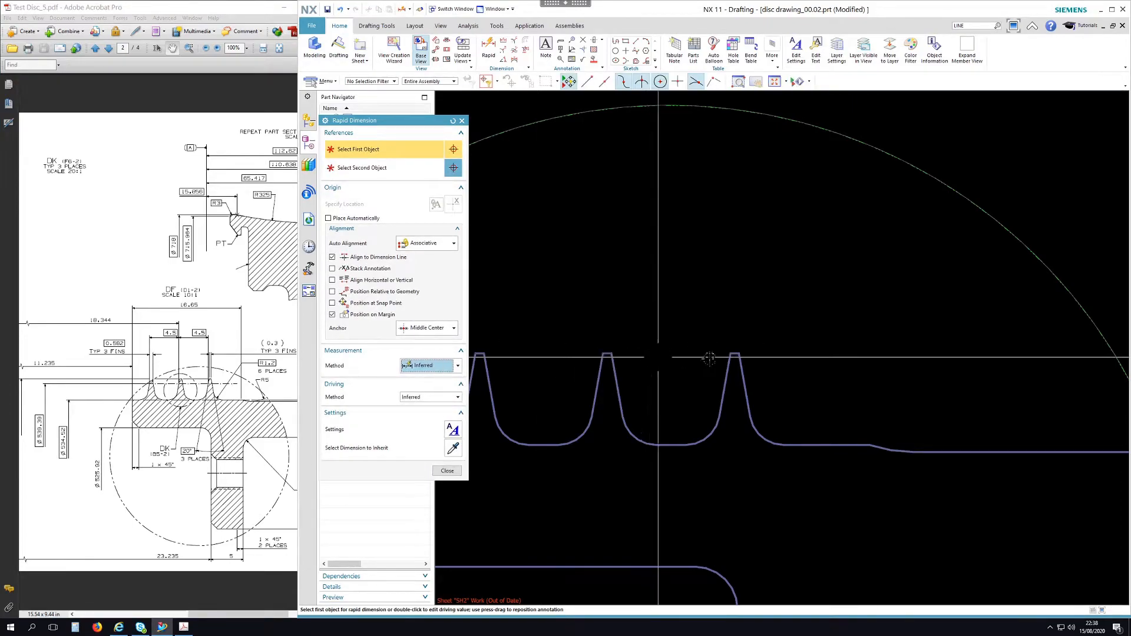
click(729, 353)
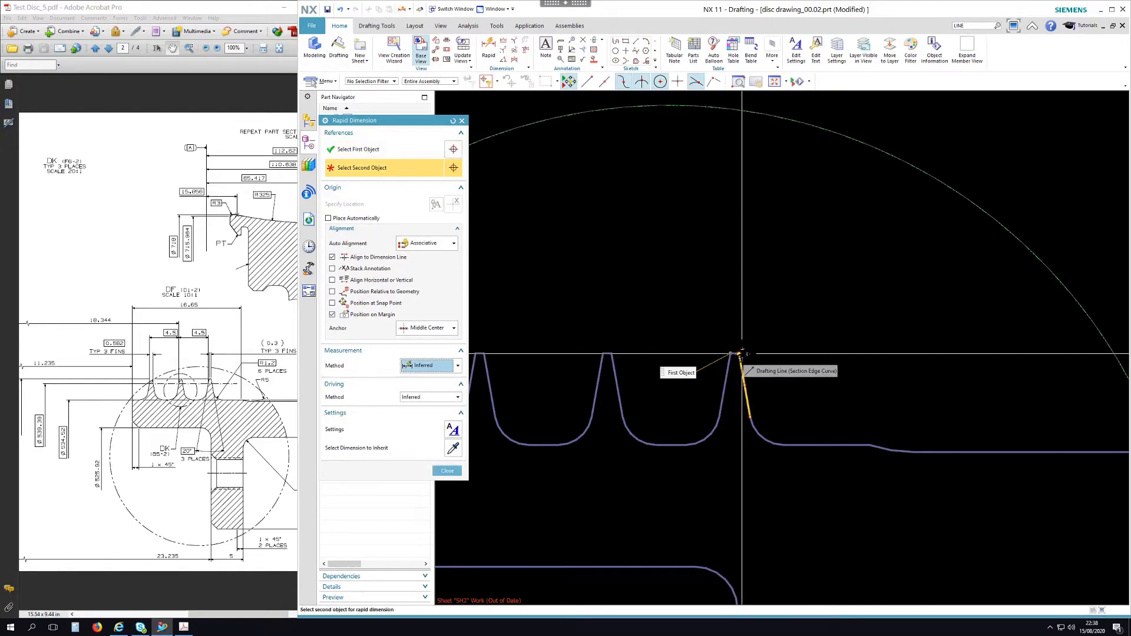
click(743, 354)
click(838, 272)
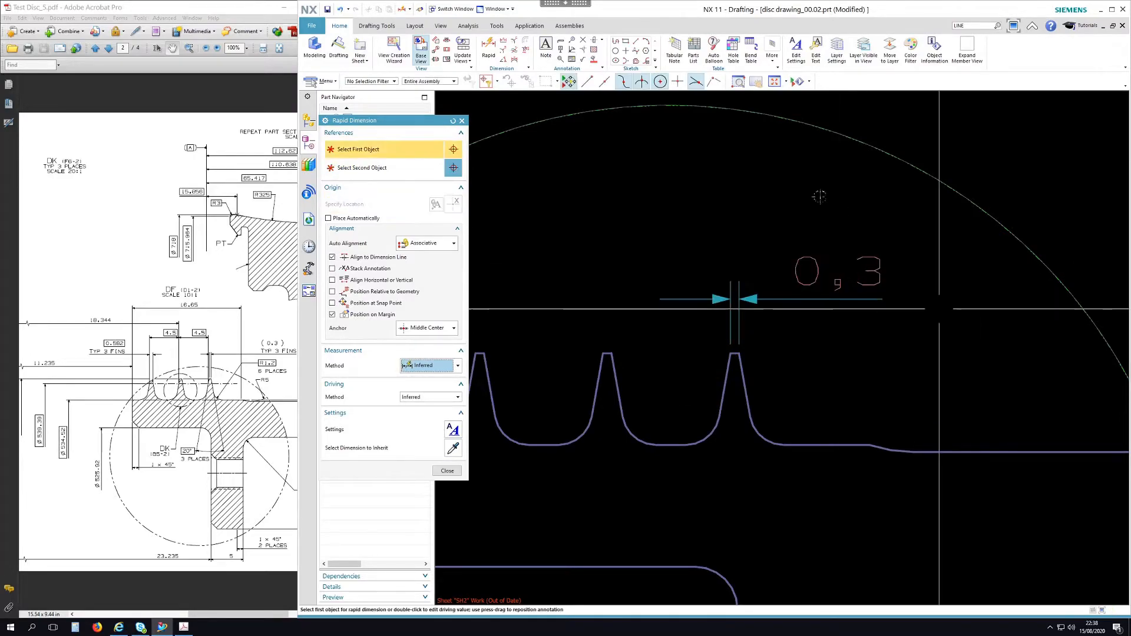
middle_click(792, 332)
click(451, 472)
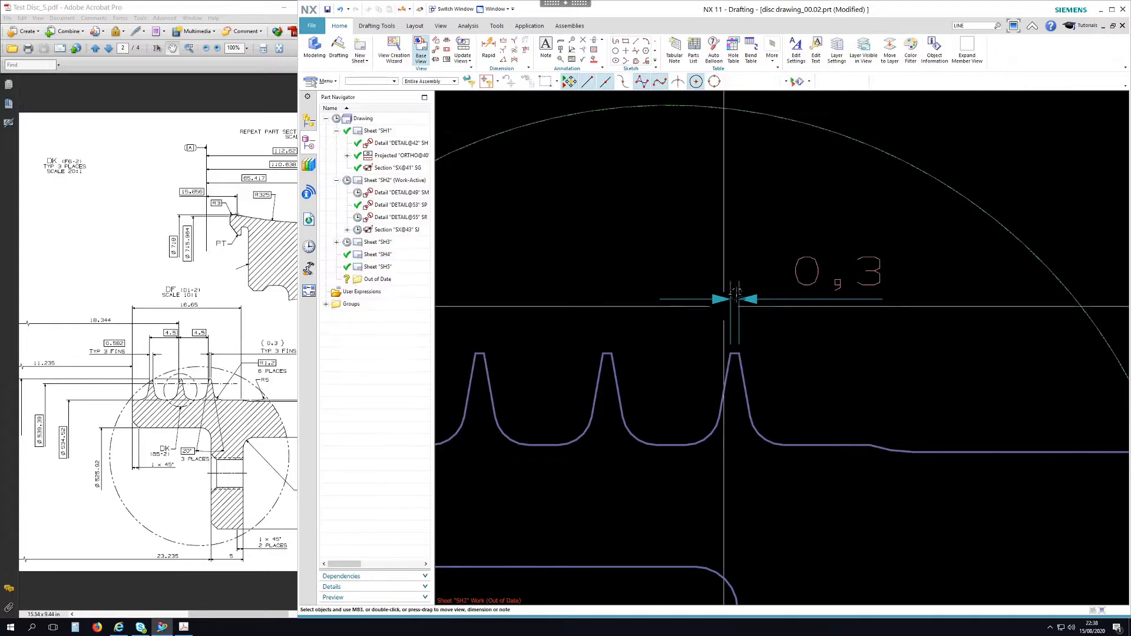
- Make the fin tip width dimension in detail SM a reference dimension in parentheses
double_click(764, 299)
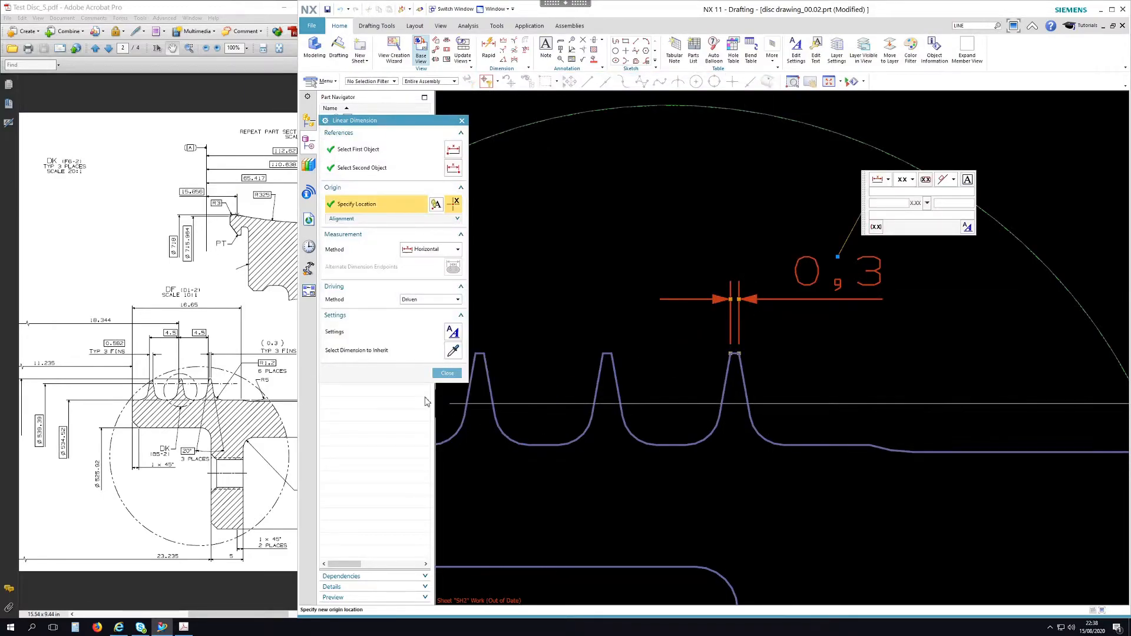
click(876, 227)
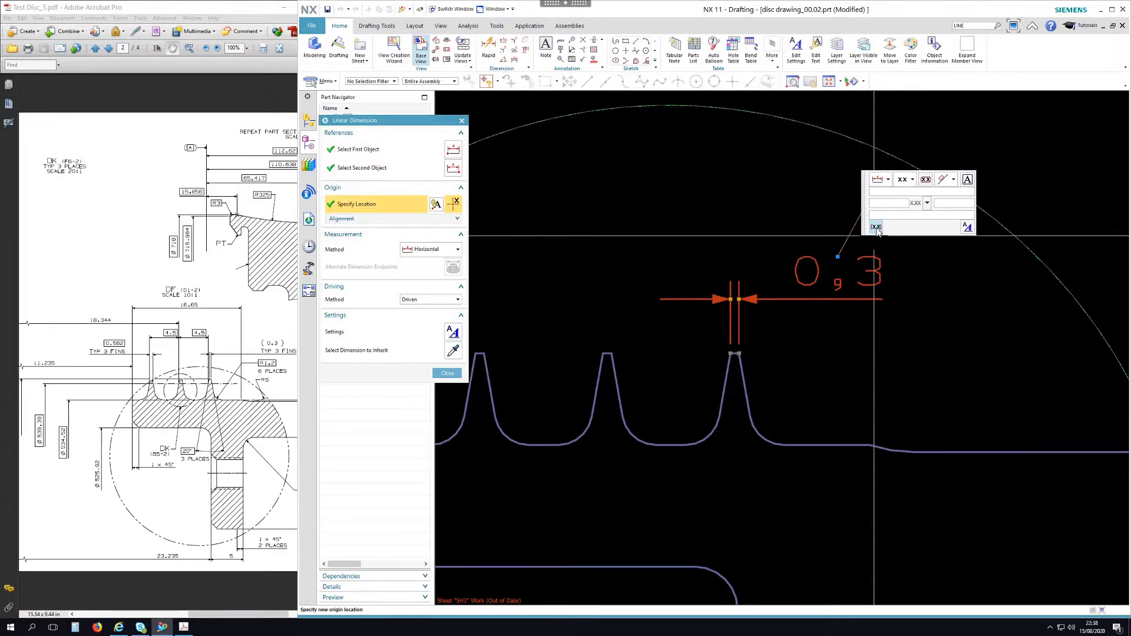
click(942, 318)
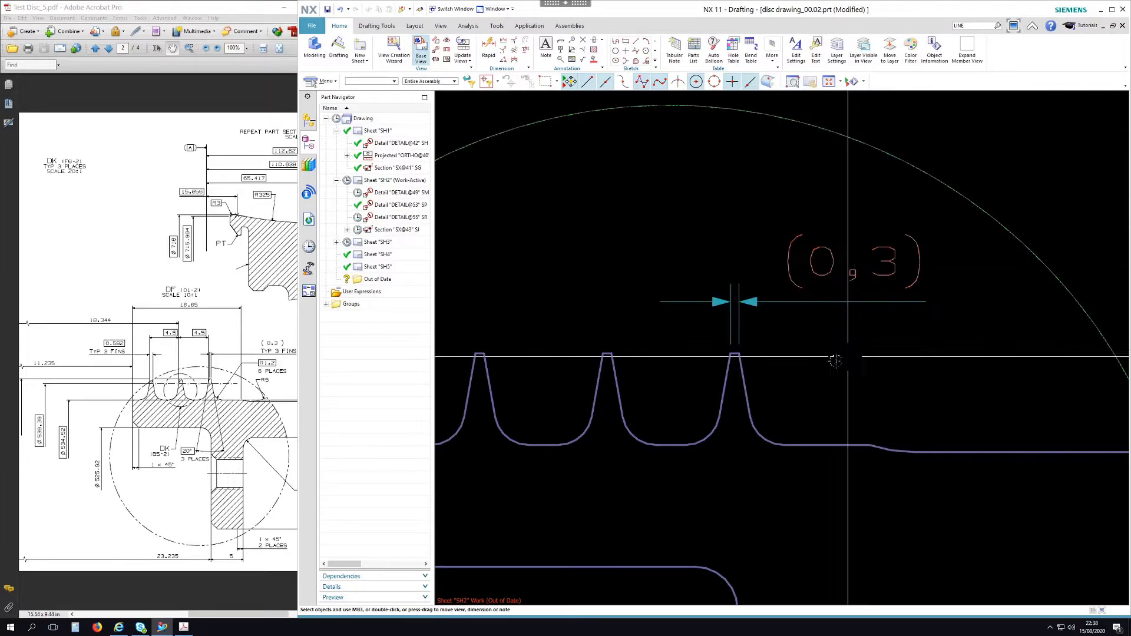
- Compare detail SM with the fin dimensions of detail DF in the reference PDF
scroll(837, 359, down, 5)
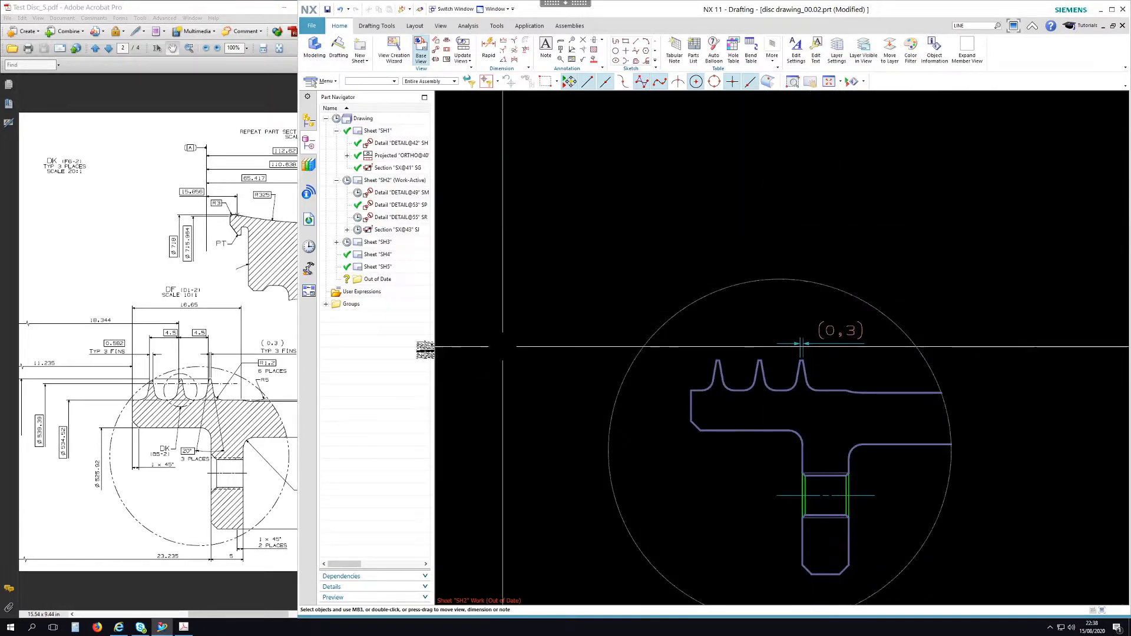
drag(203, 617, 190, 617)
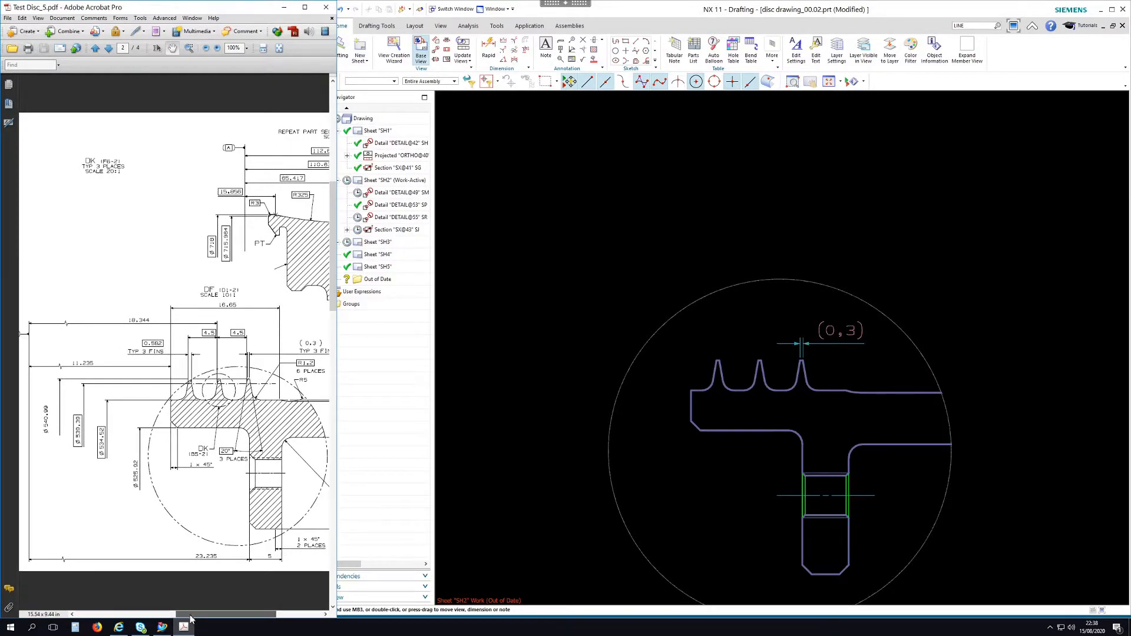
drag(190, 618, 193, 619)
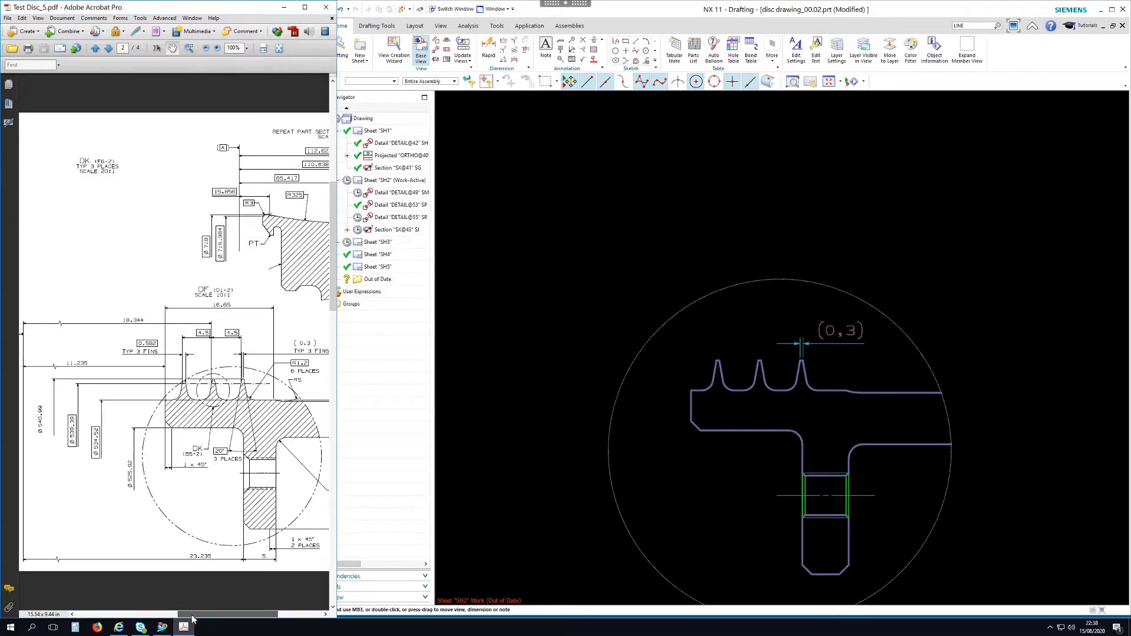
drag(199, 619, 202, 619)
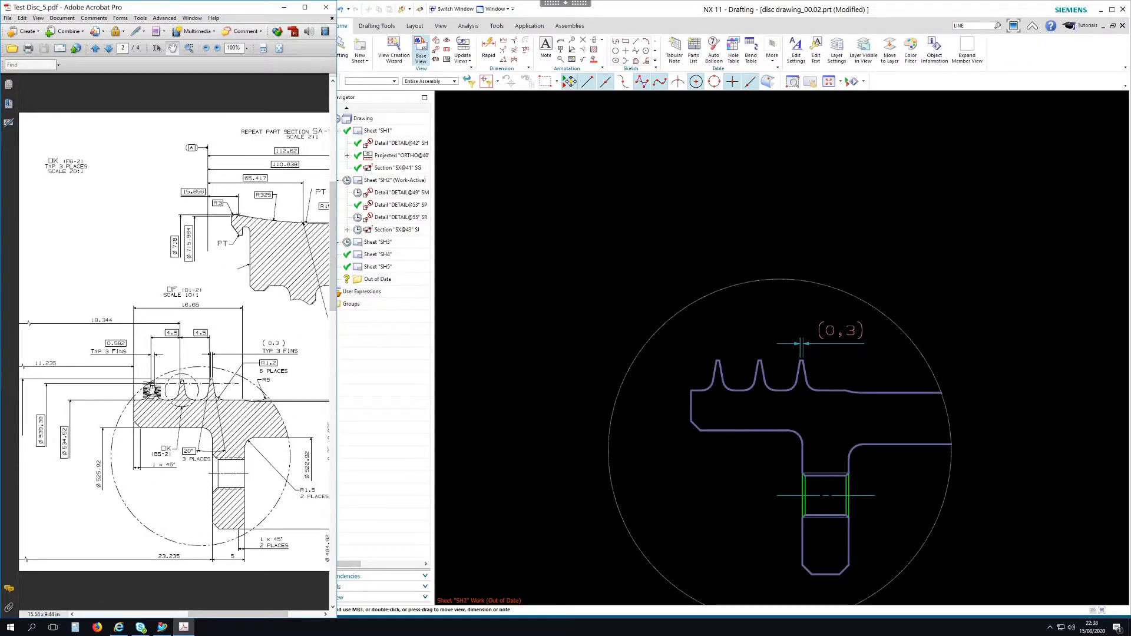
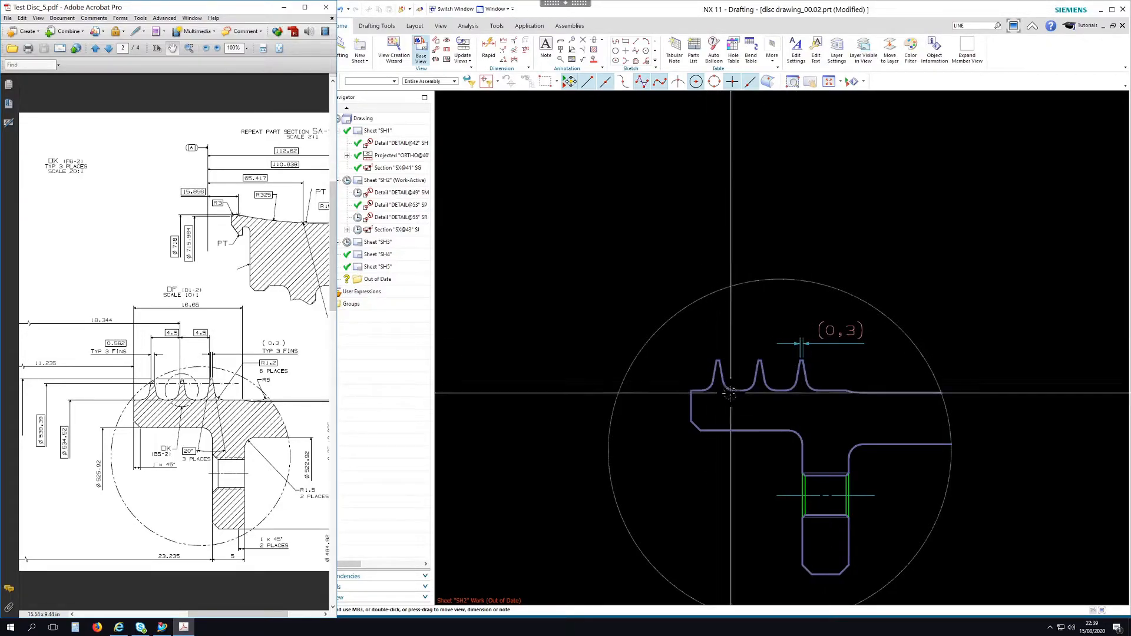
scroll(653, 280, down, 4)
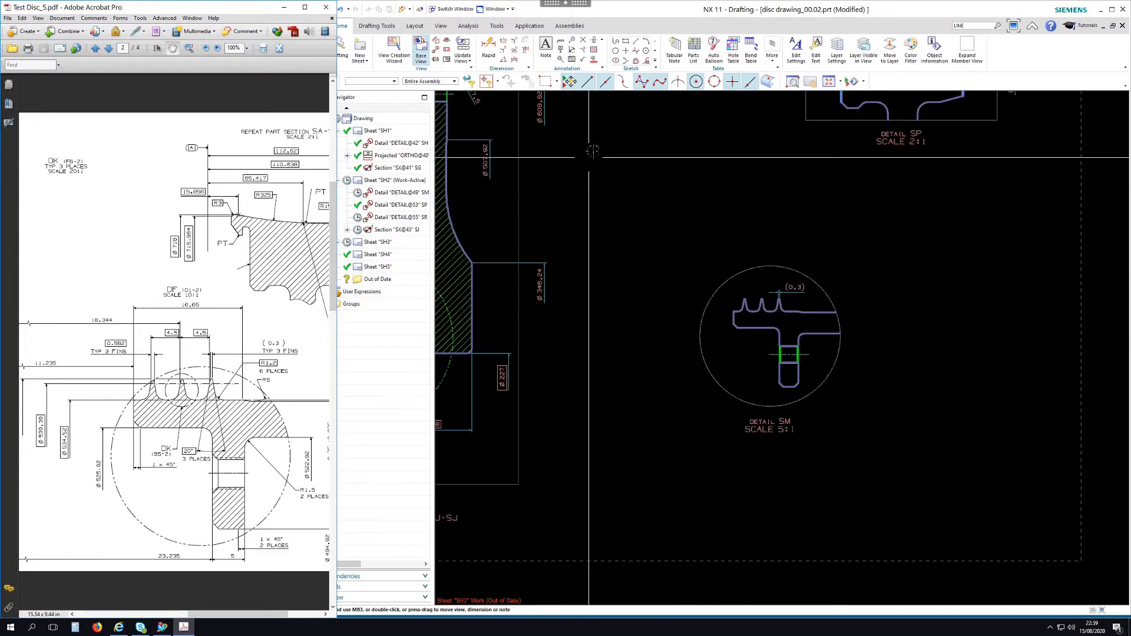
- Save the drawing part
click(659, 14)
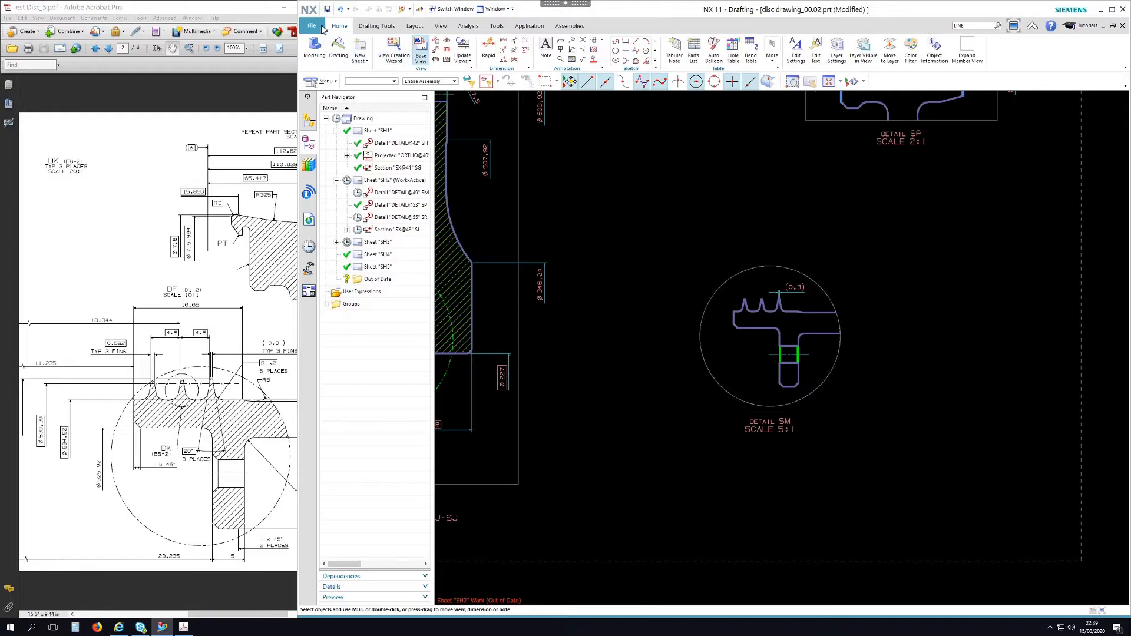
click(312, 26)
mouse_move(333, 89)
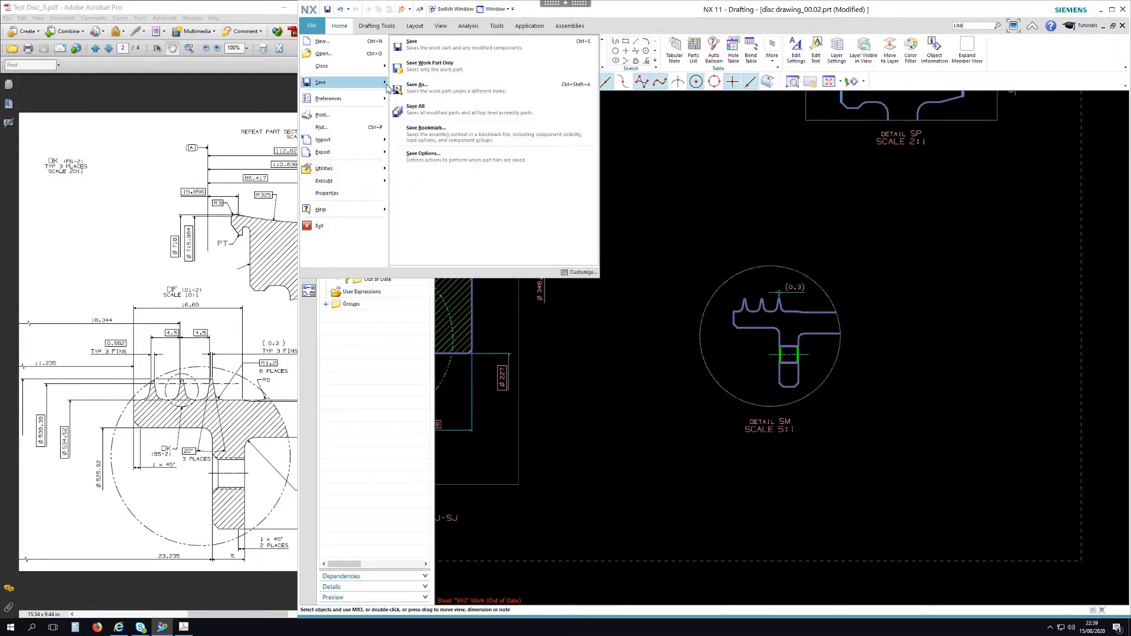
click(412, 43)
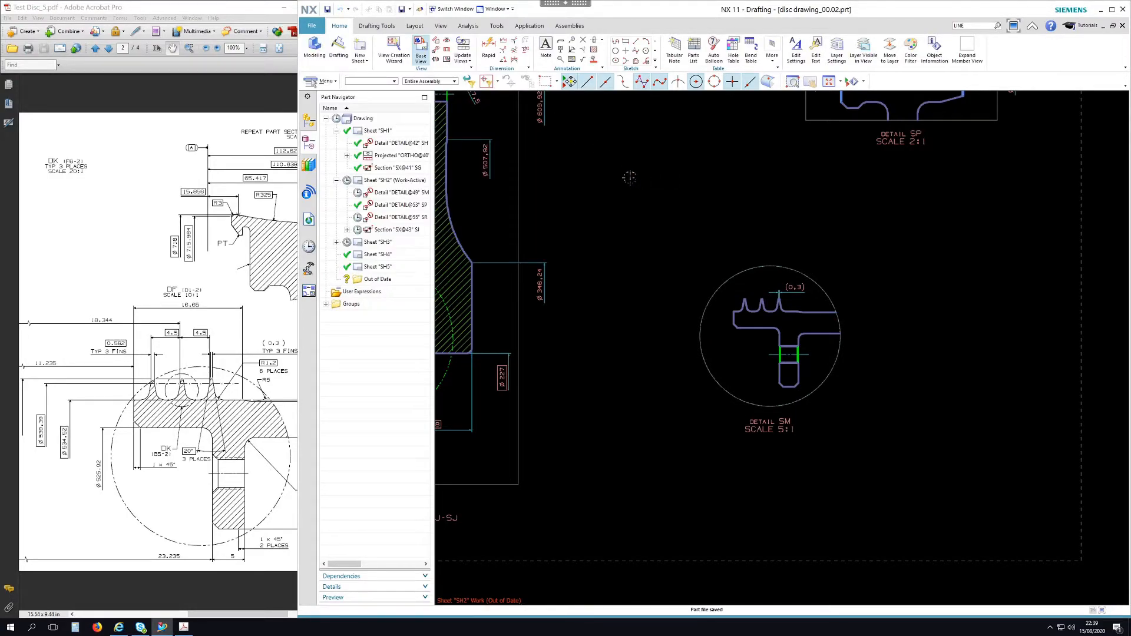
- Switch to the part disc model_00.05.prt and show its profile sketch SKETCH_000, focusing on the curves at the three fins
click(497, 9)
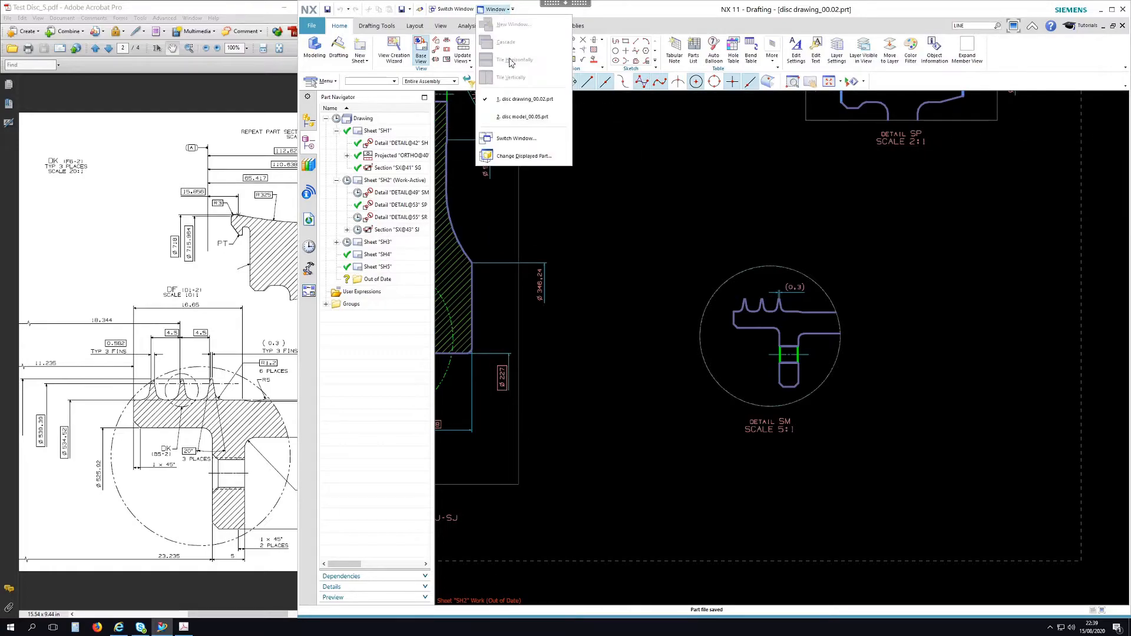
click(527, 117)
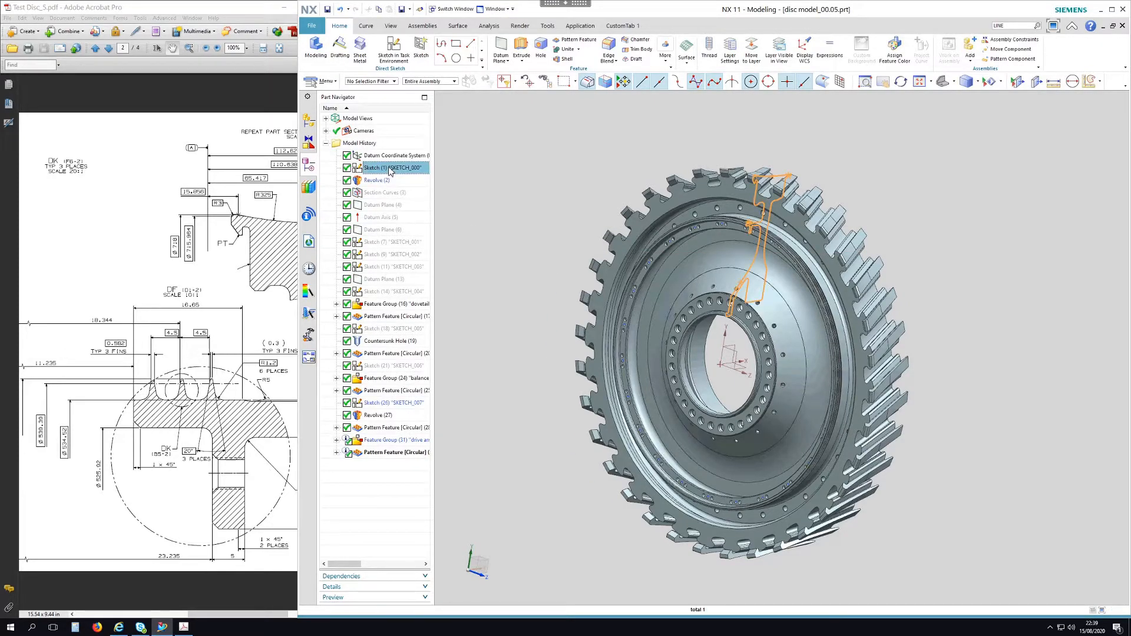
right_click(391, 170)
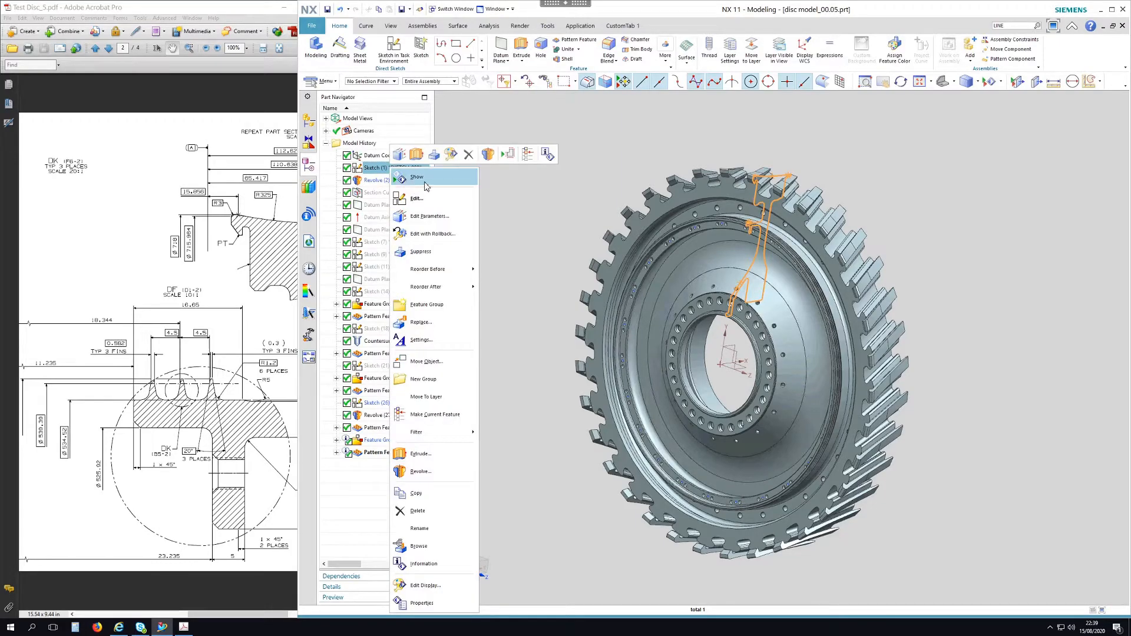
click(426, 184)
middle_drag(758, 171, 749, 208)
scroll(749, 207, up, 10)
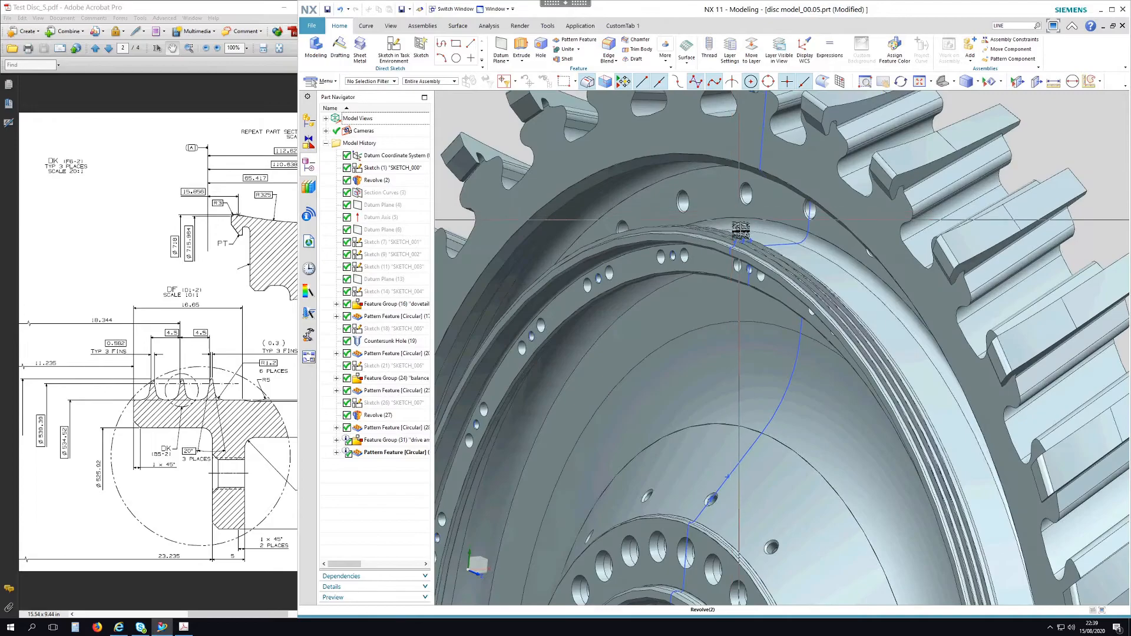
scroll(703, 287, up, 5)
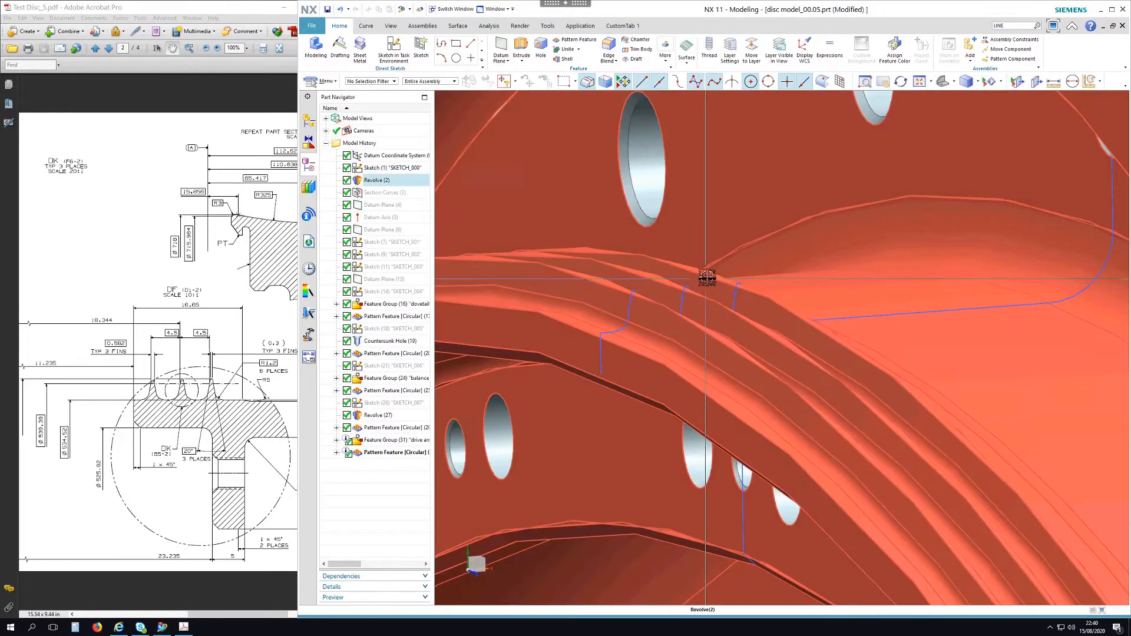
- Hide the revolved disc body so that only the profile sketch is displayed at the three fins
scroll(642, 298, up, 3)
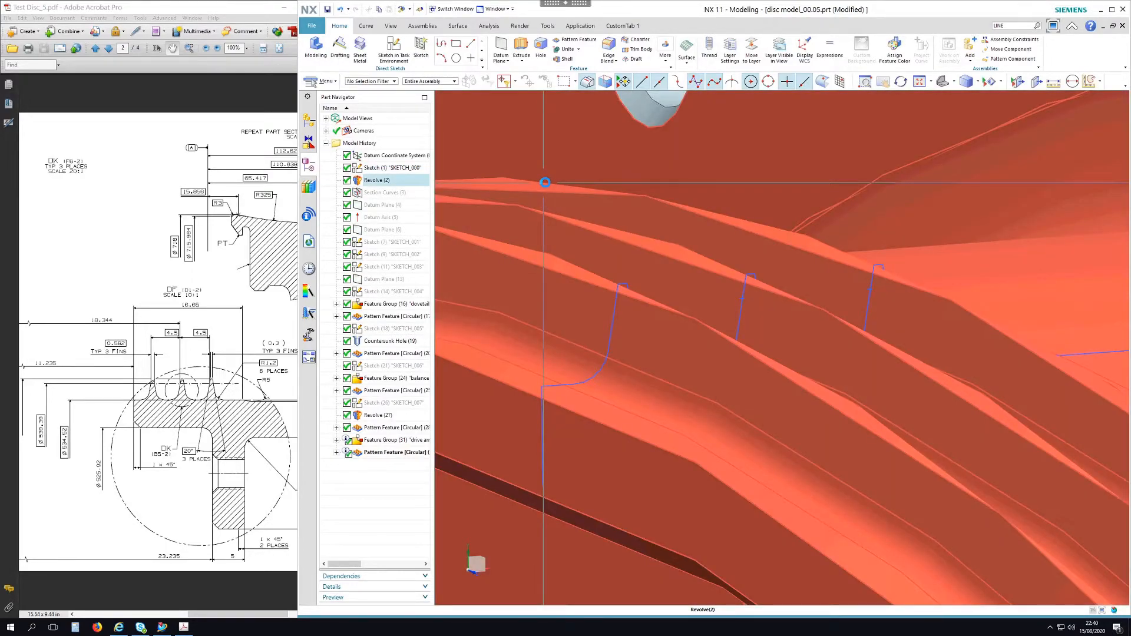
right_click(545, 183)
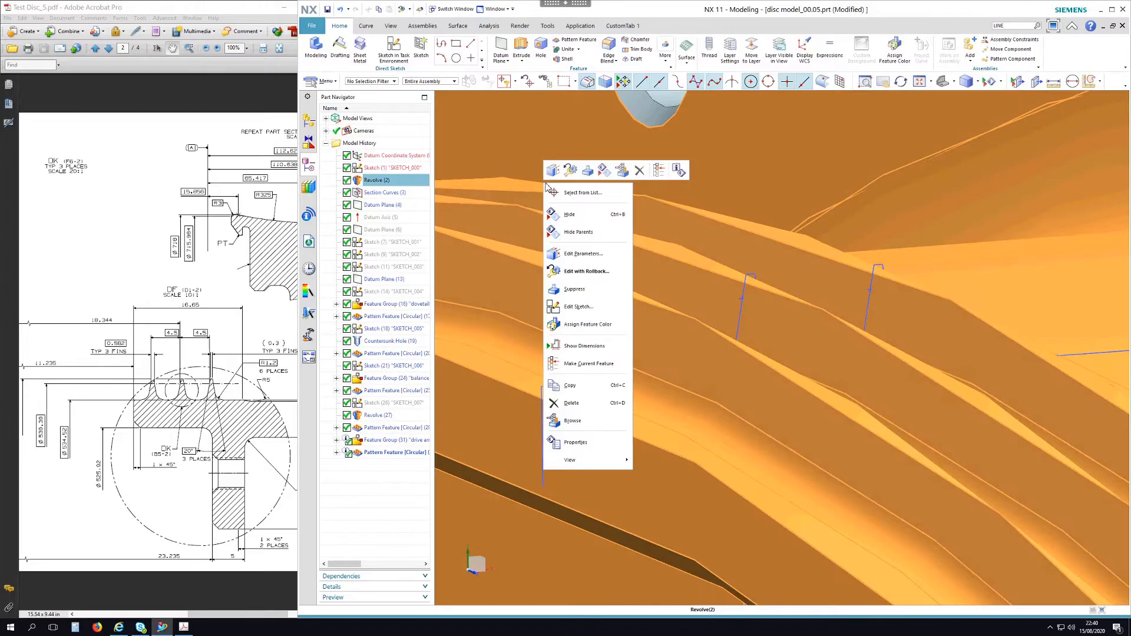
click(581, 214)
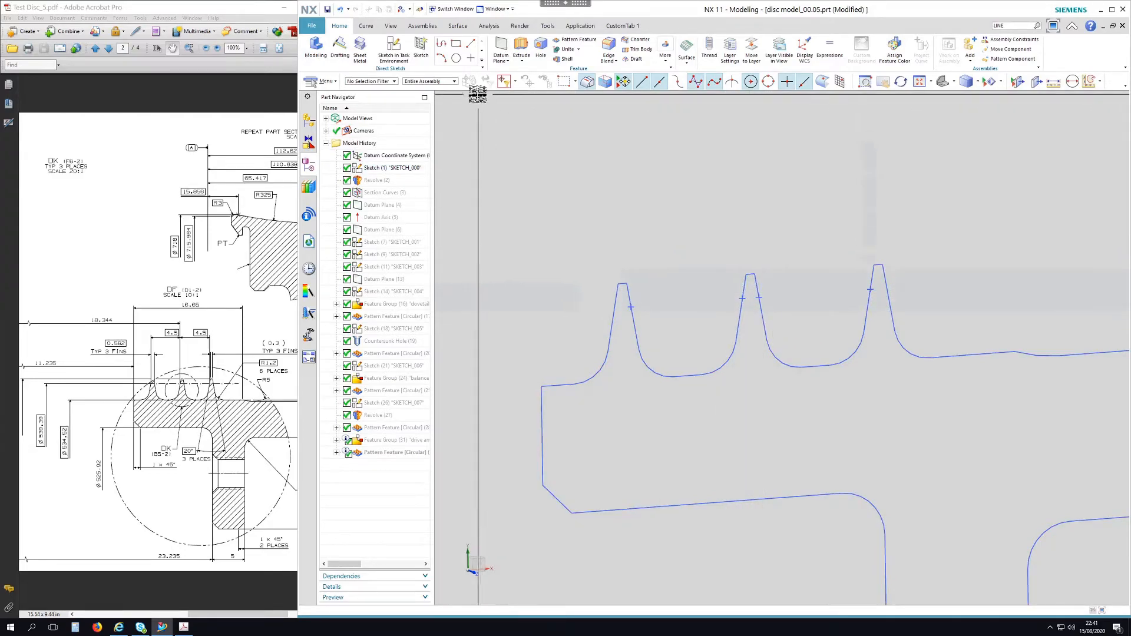
- Add the sketch points on the flanks of the three fins to the MODEL reference set
click(326, 82)
mouse_move(334, 177)
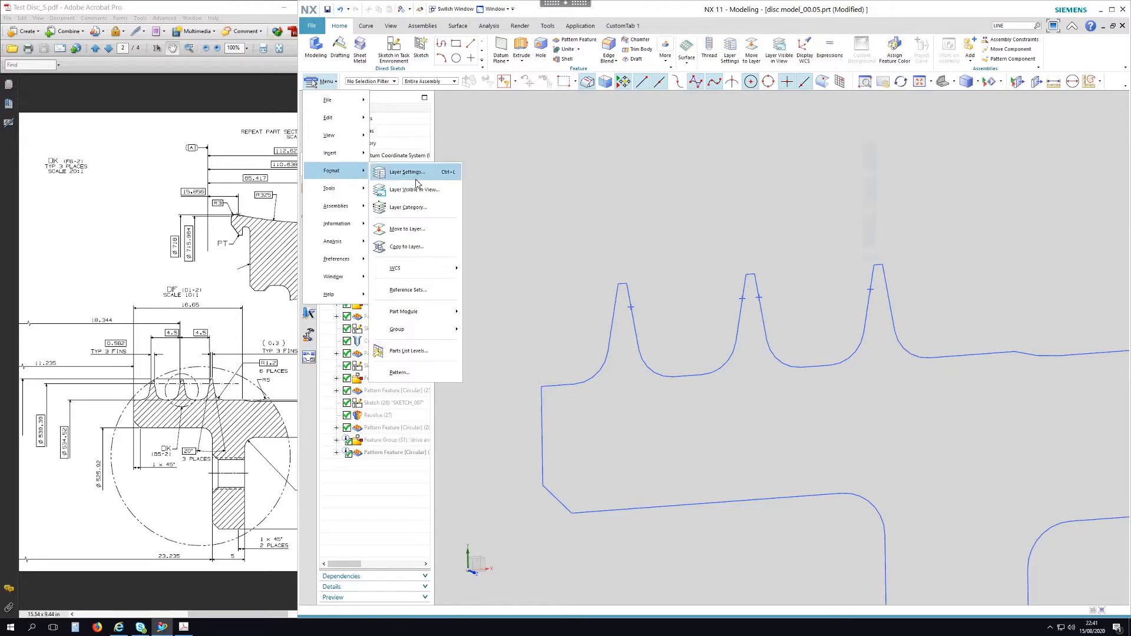
click(422, 293)
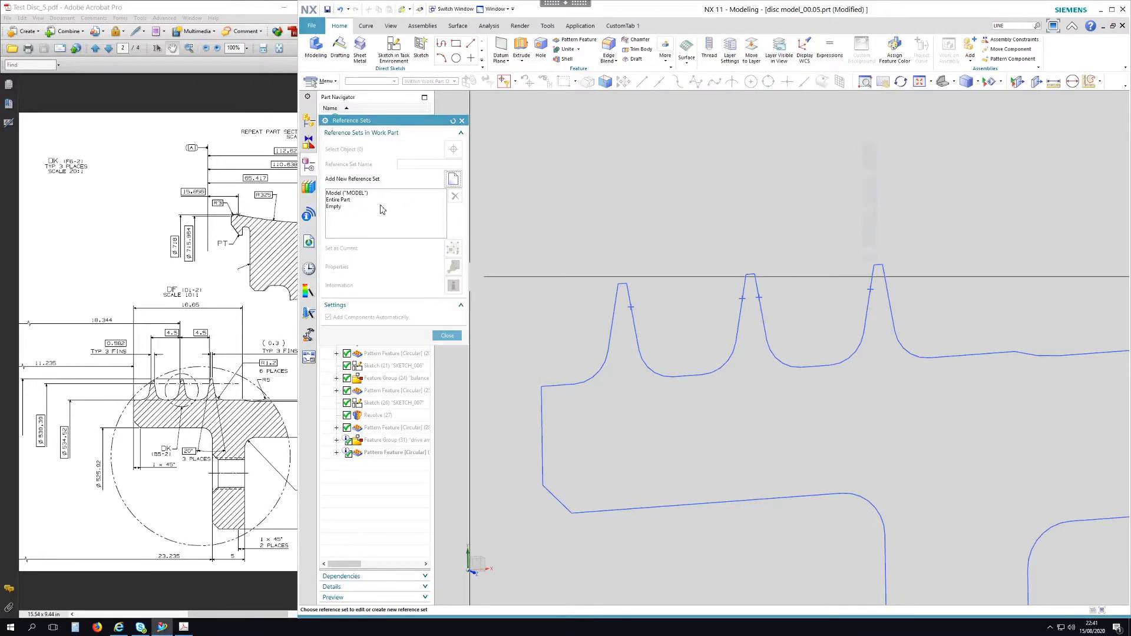
click(363, 195)
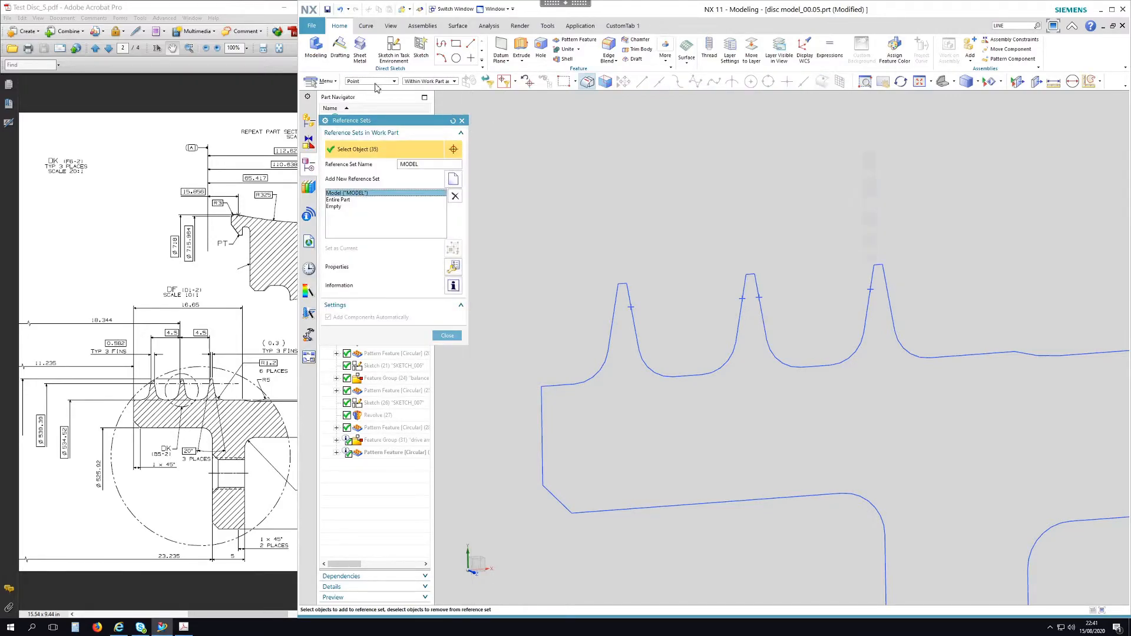
click(635, 306)
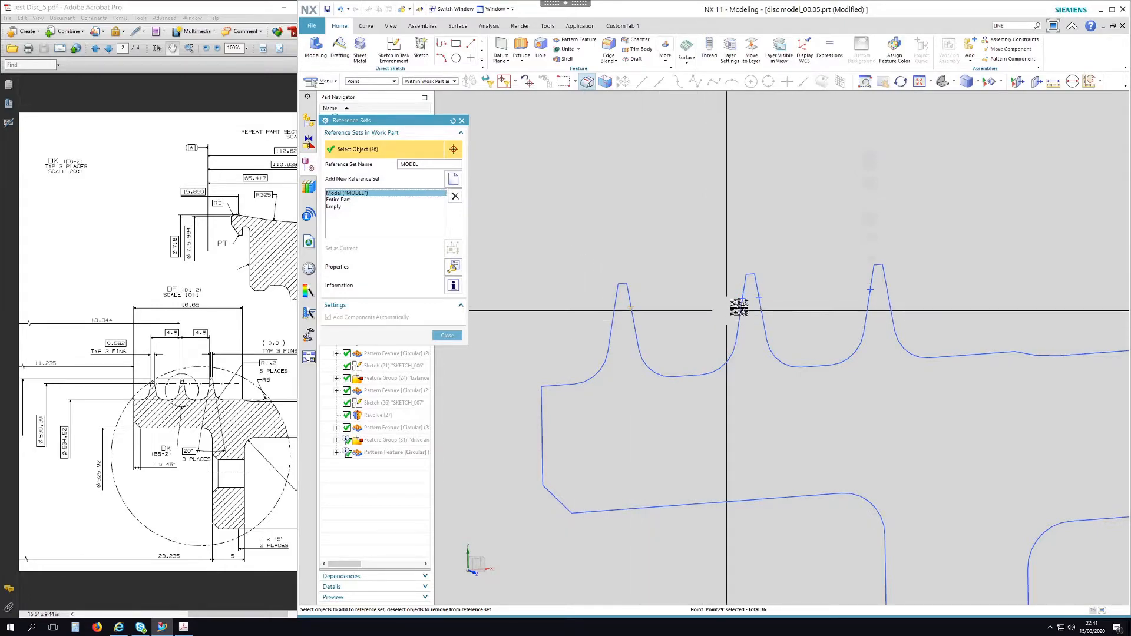
click(759, 298)
click(870, 289)
middle_click(498, 327)
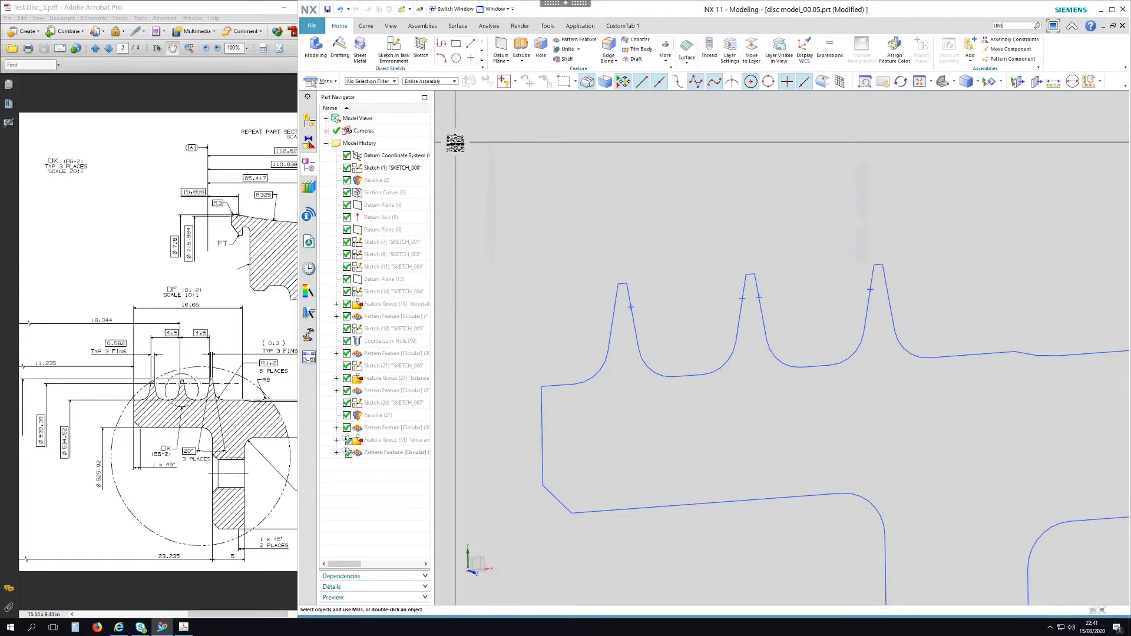
- Show the Revolve (2) disc body again and hide the profile sketch SKETCH_000
mouse_move(444, 171)
mouse_down()
mouse_move(526, 171)
mouse_move(448, 170)
mouse_up()
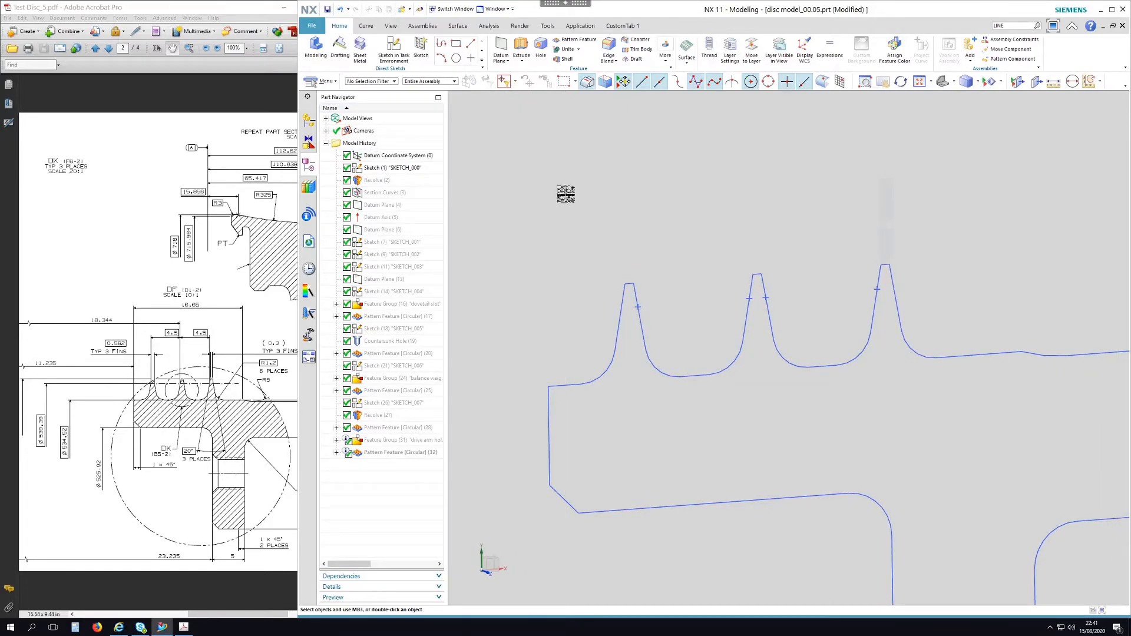
scroll(639, 215, down, 8)
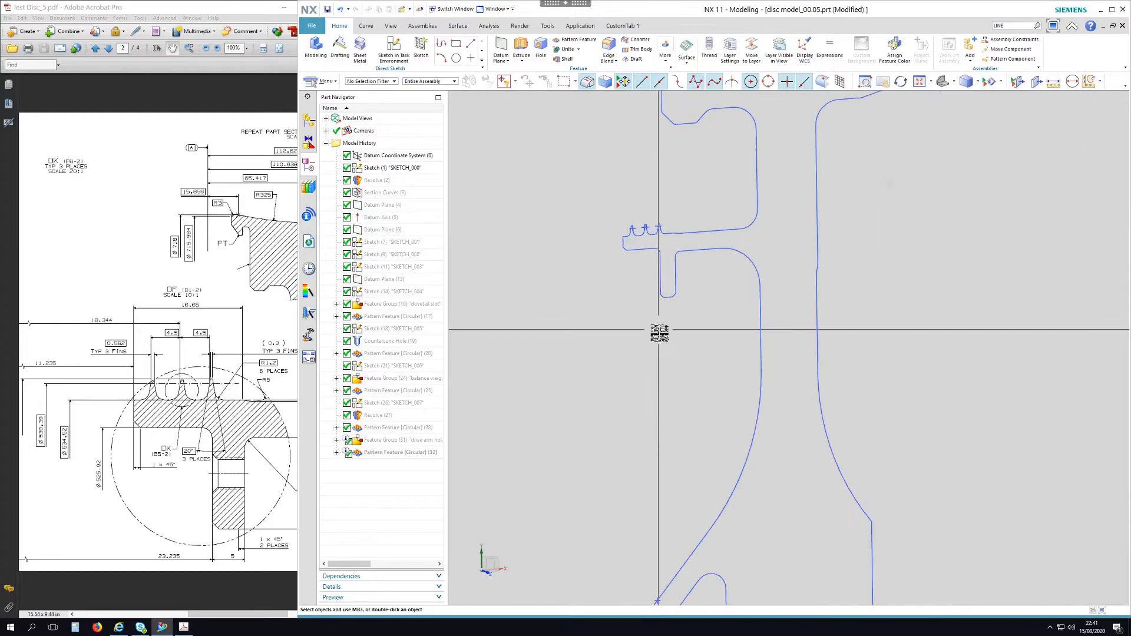
scroll(666, 260, down, 2)
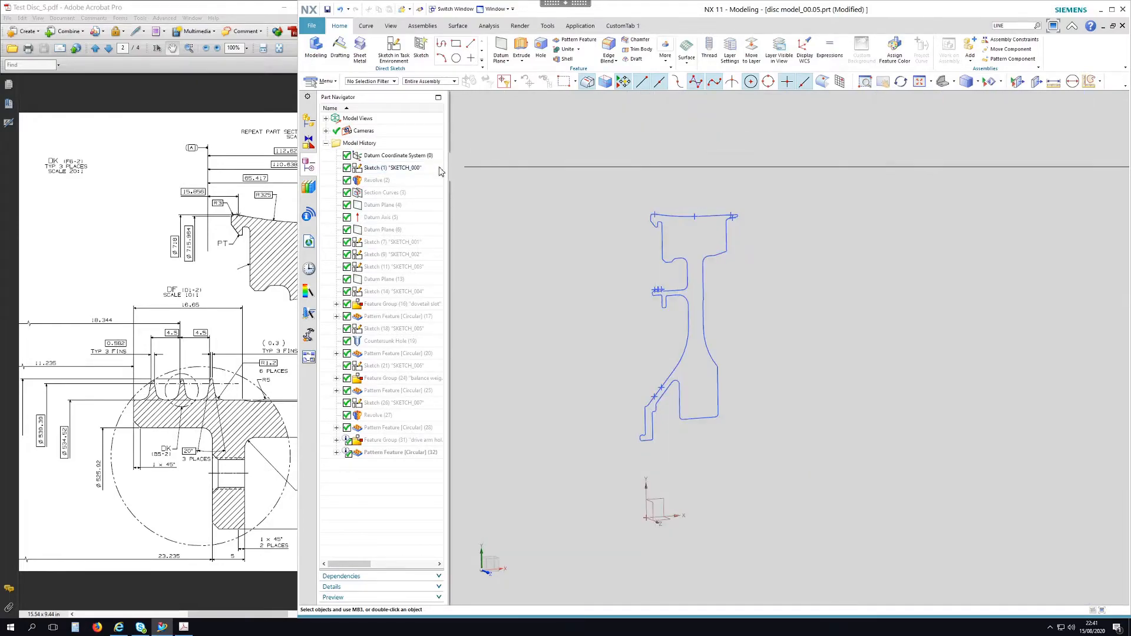
click(394, 180)
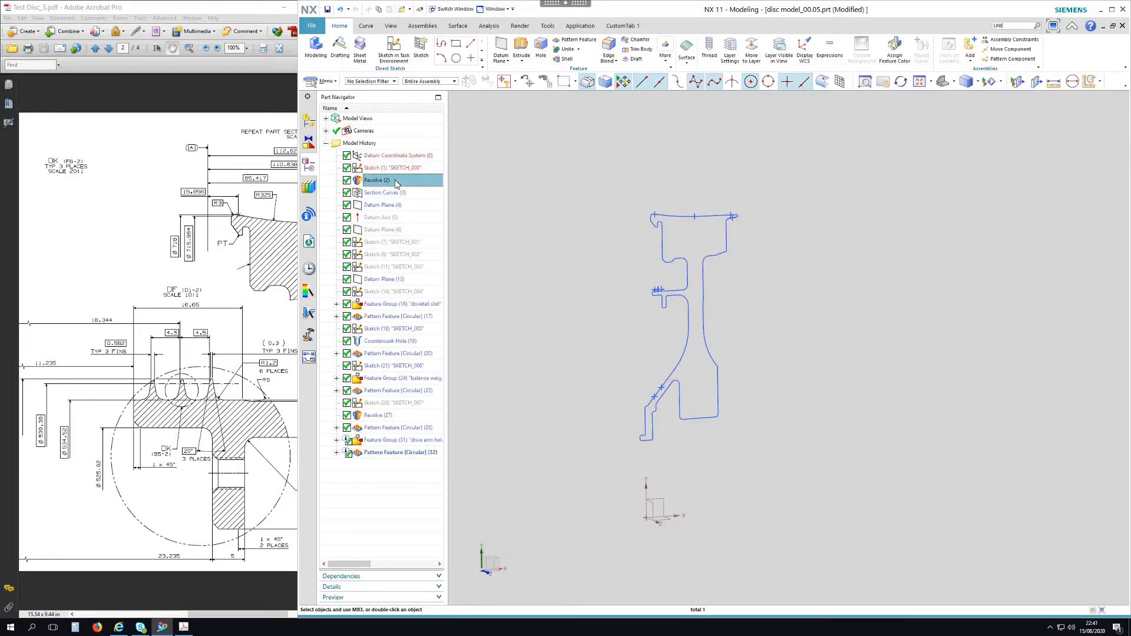
right_click(396, 180)
click(482, 171)
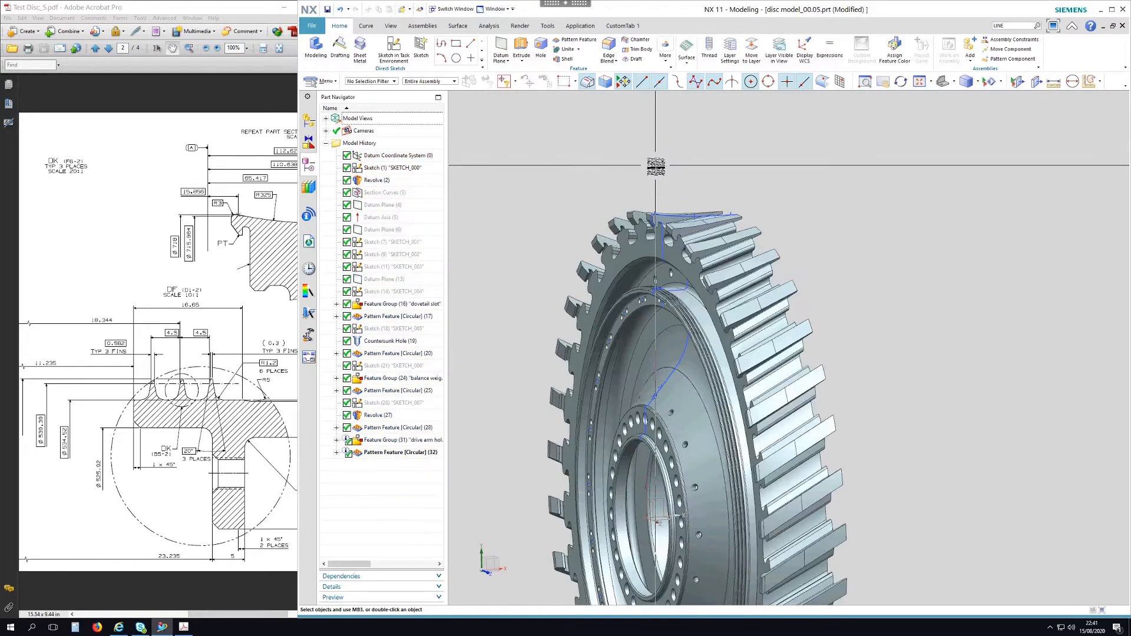
scroll(773, 157, down, 2)
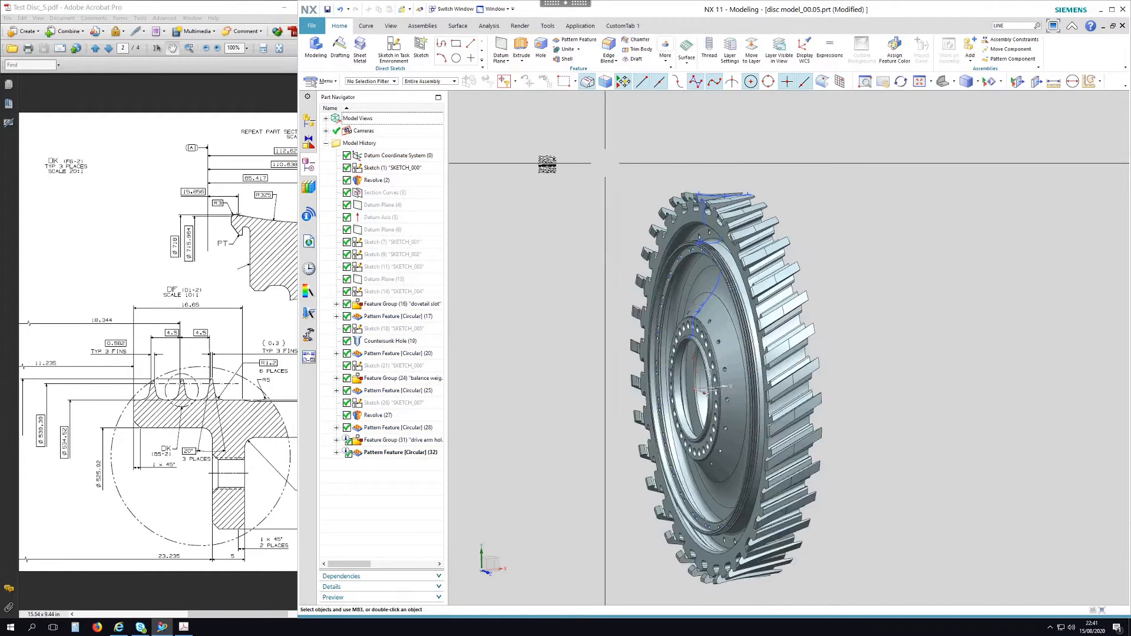
right_click(416, 170)
click(454, 171)
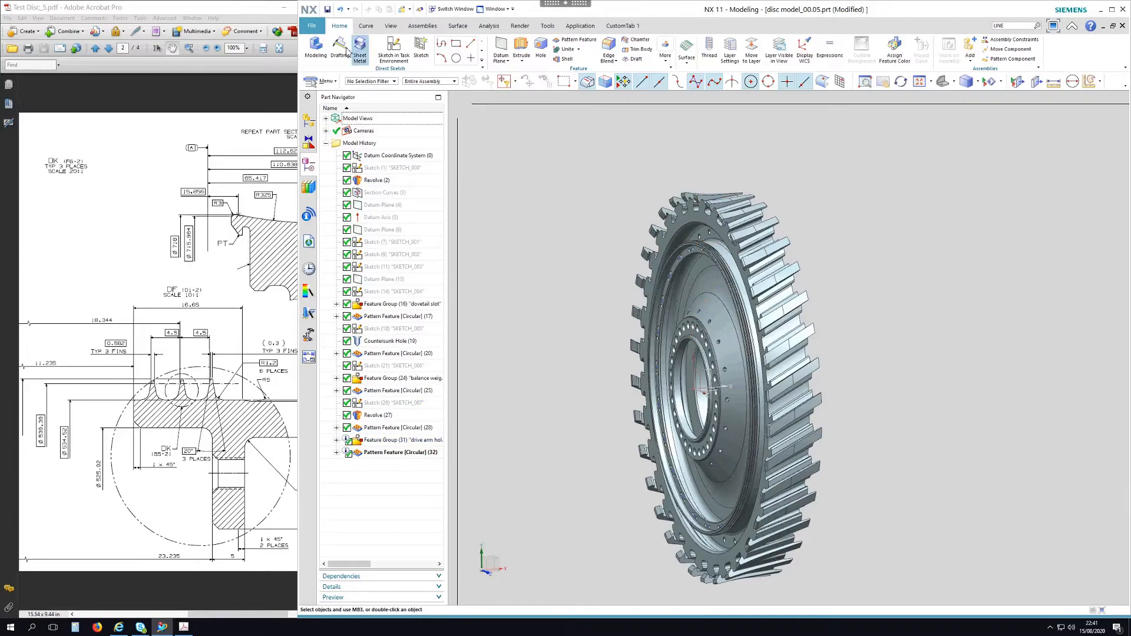
- Save the disc model part and switch to the drawing disc drawing_00.02.prt
click(312, 27)
mouse_move(345, 87)
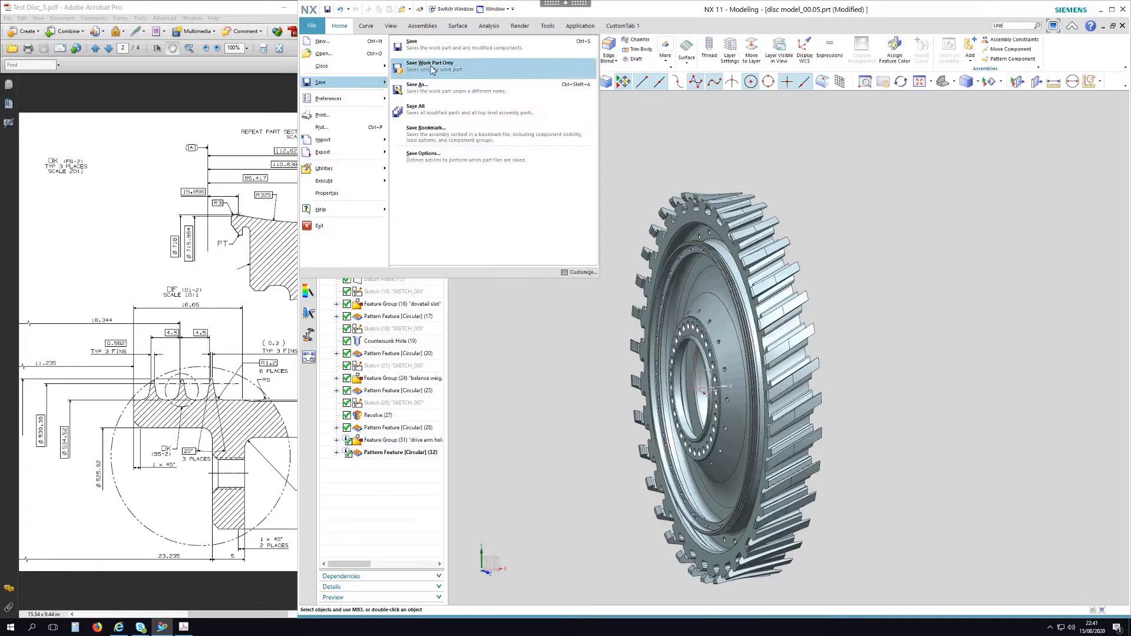
click(412, 43)
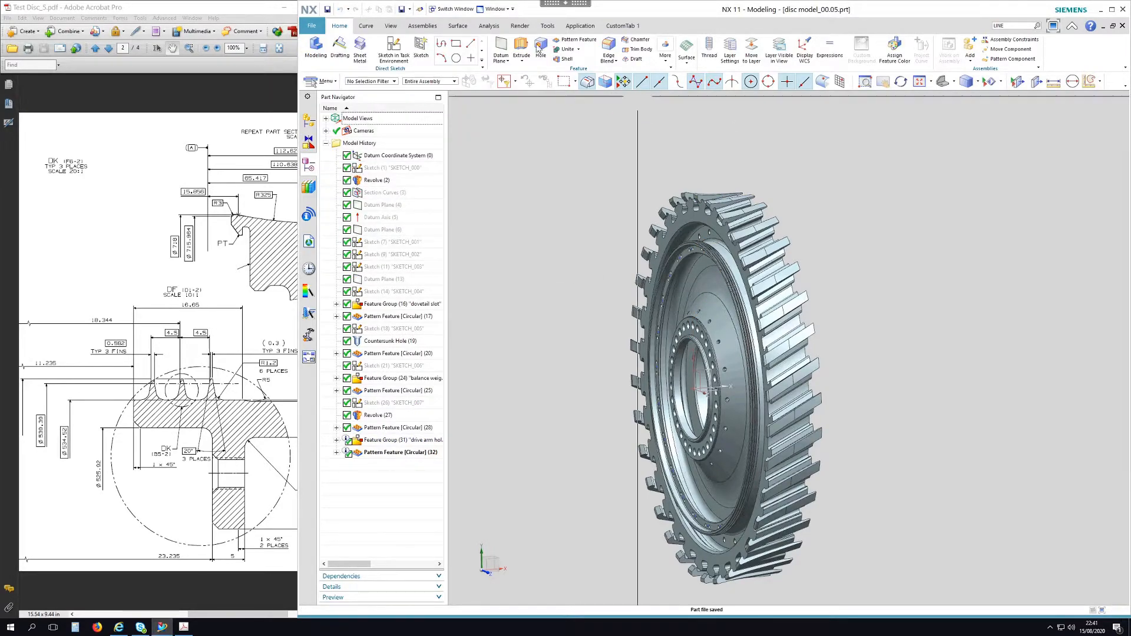
click(500, 10)
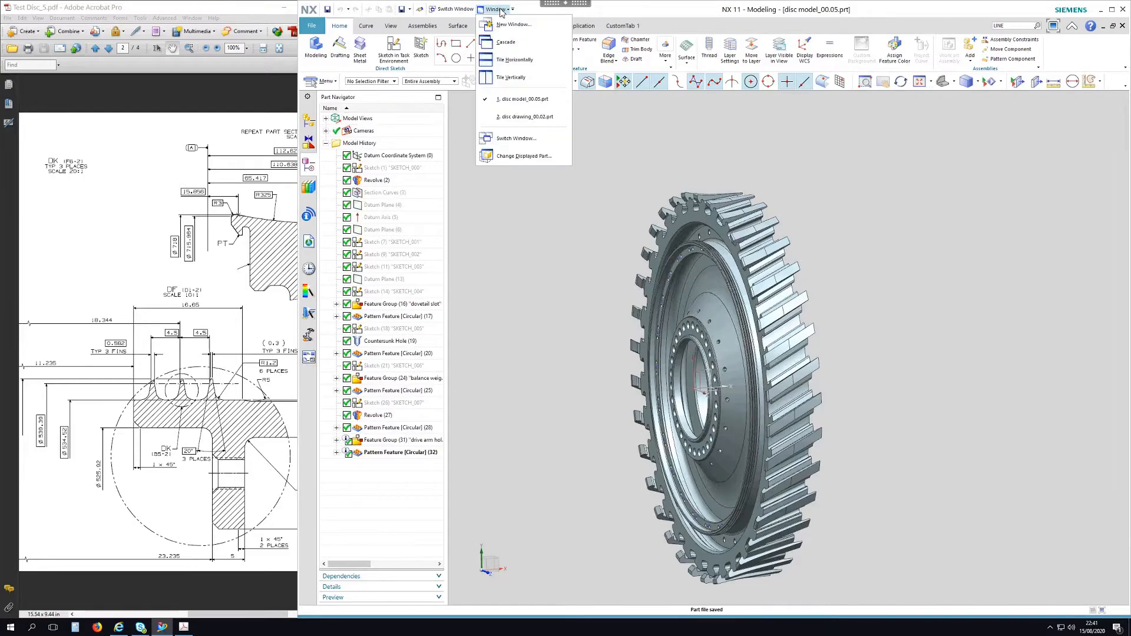
click(526, 118)
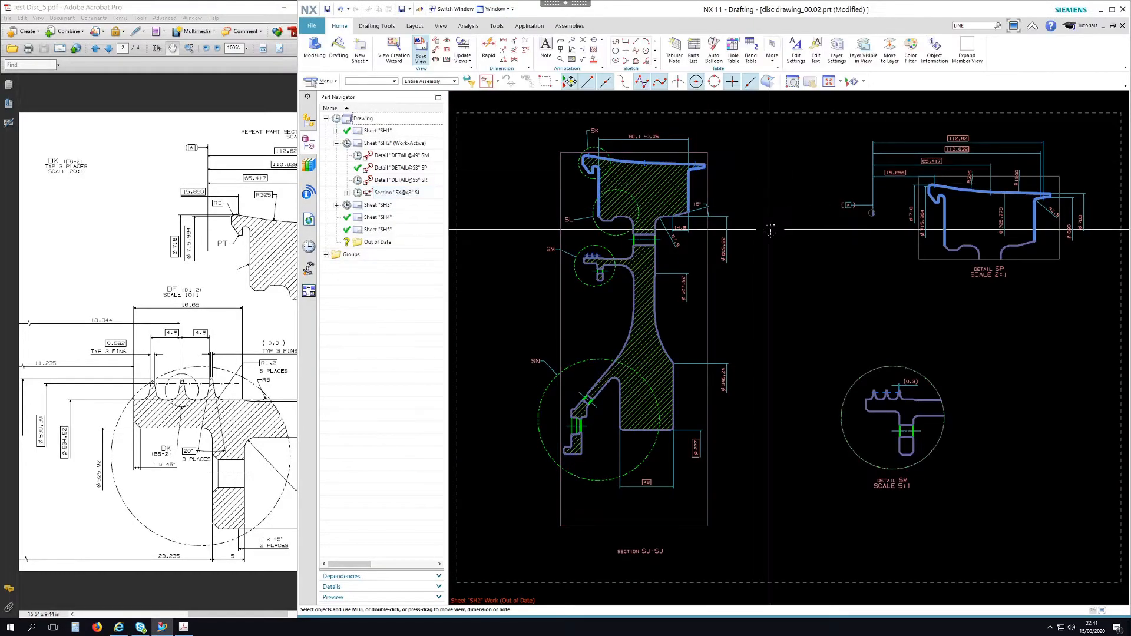
- Create a 2D centerline by points across the three fins in detail SM, from the first fin's flank point to the third fin's
scroll(896, 412, up, 5)
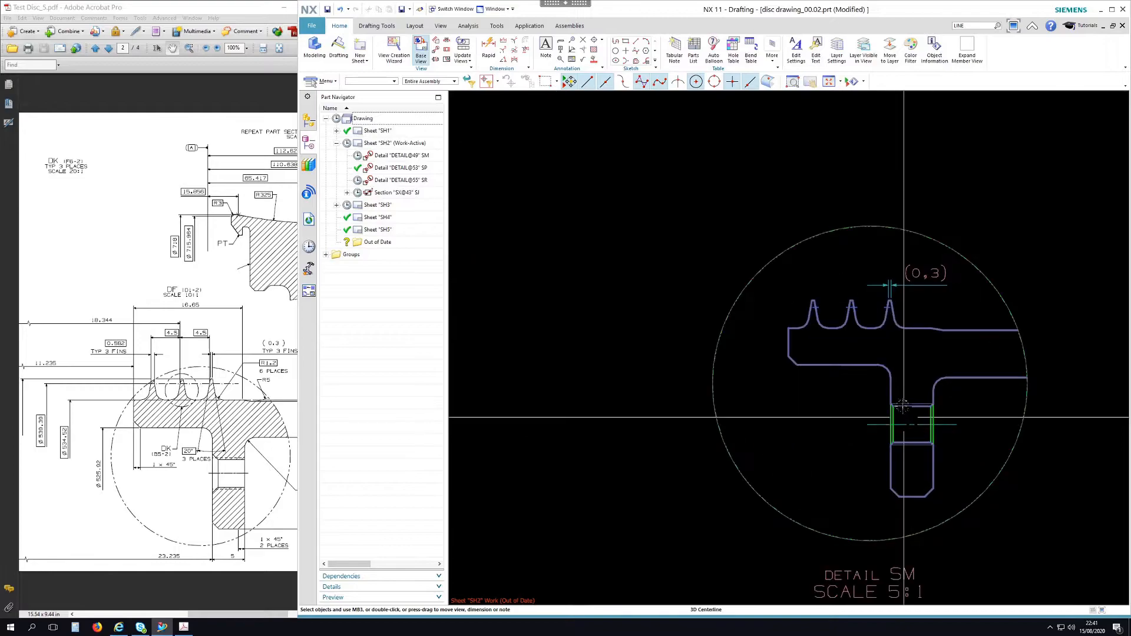
scroll(867, 330, up, 4)
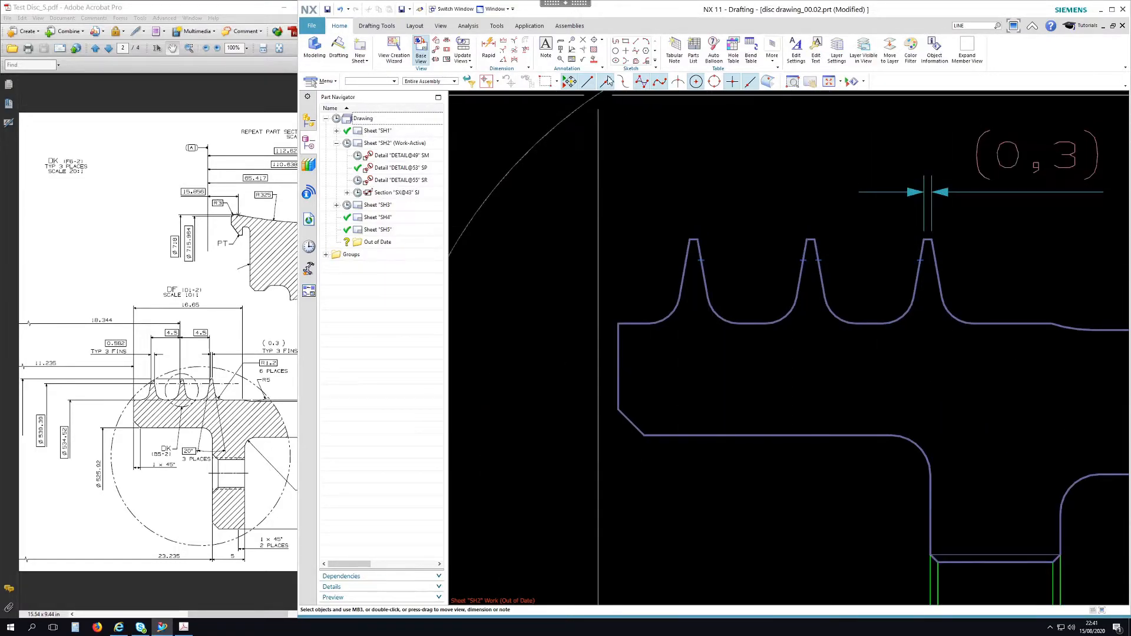
click(601, 40)
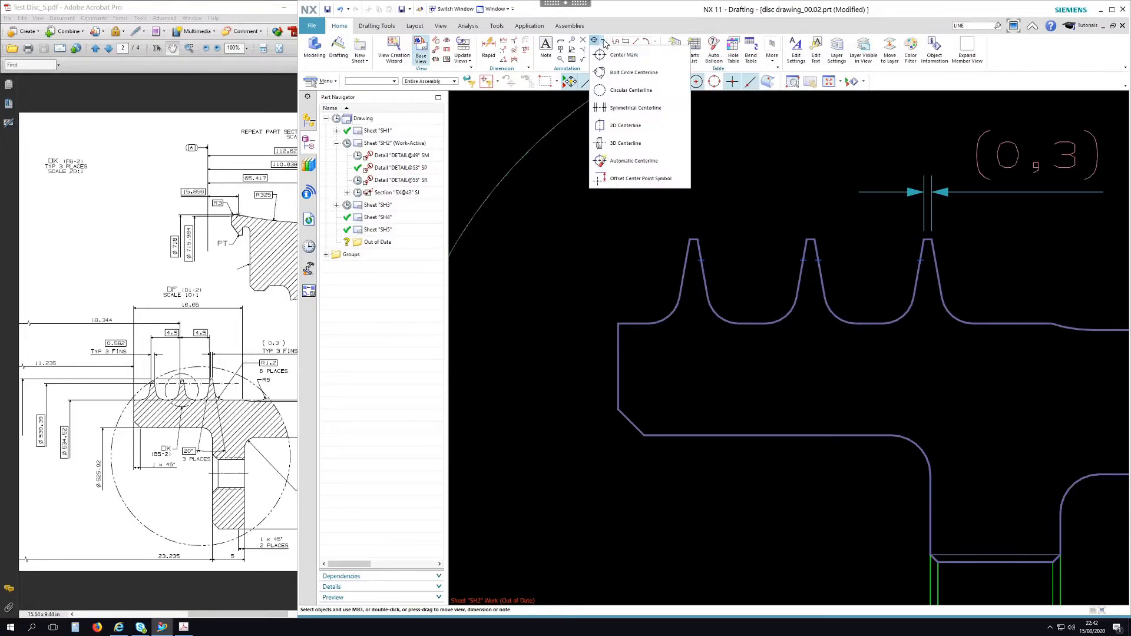
click(626, 126)
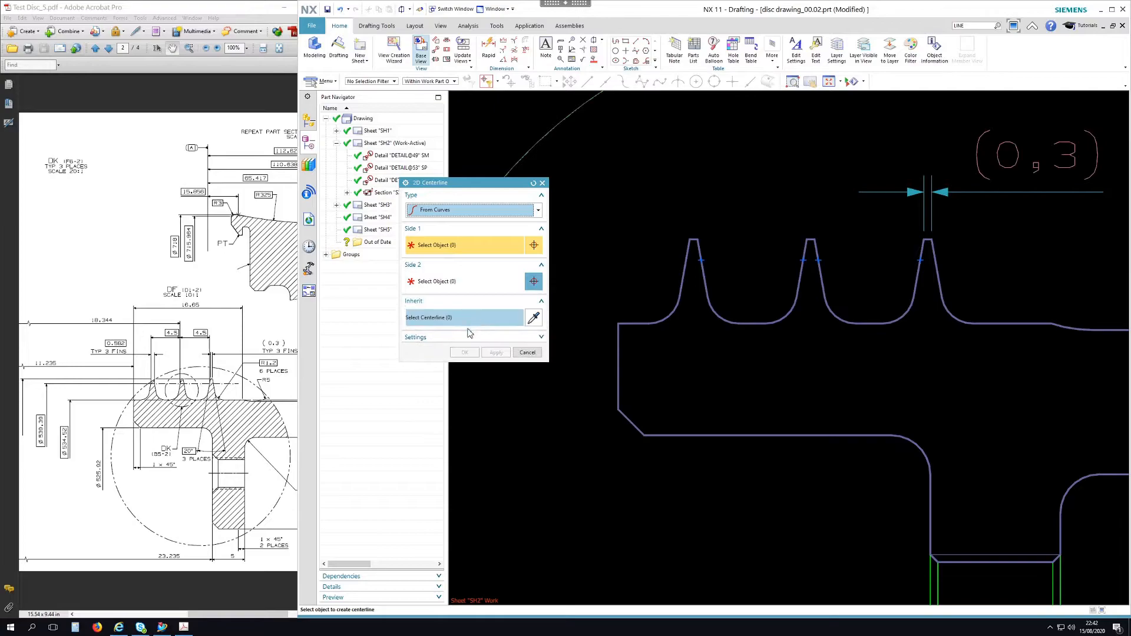
click(469, 338)
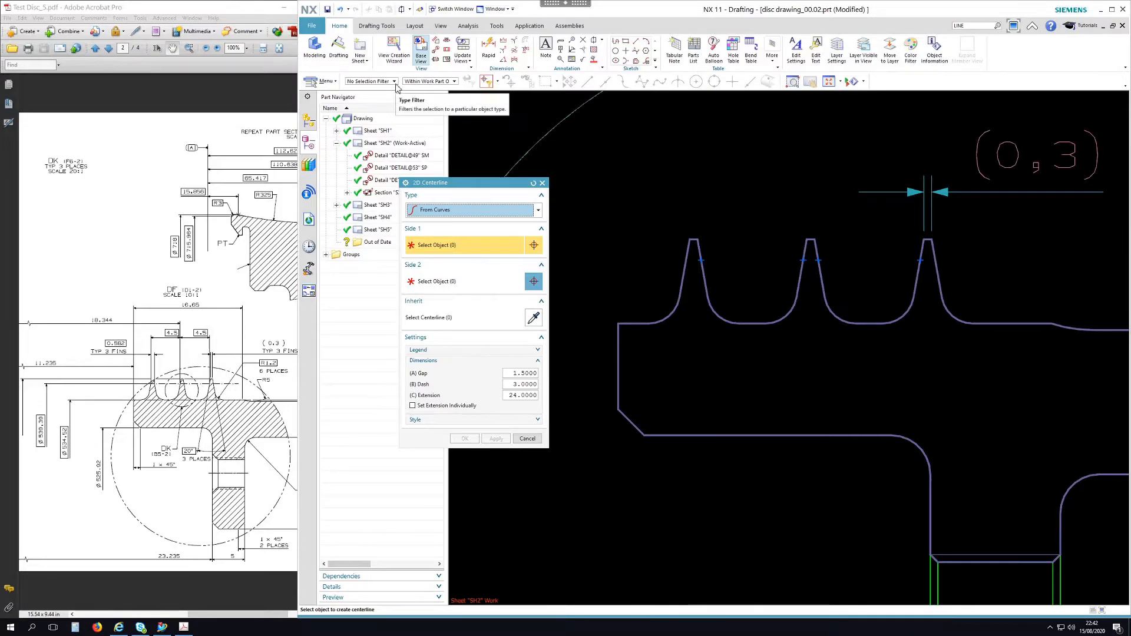
click(470, 213)
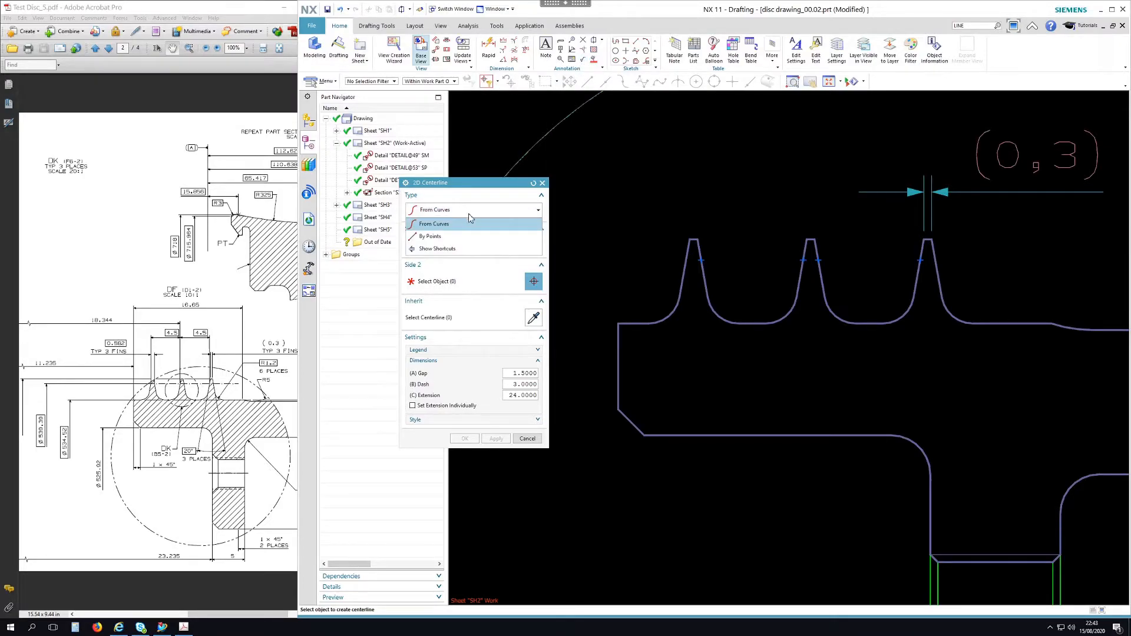
click(448, 237)
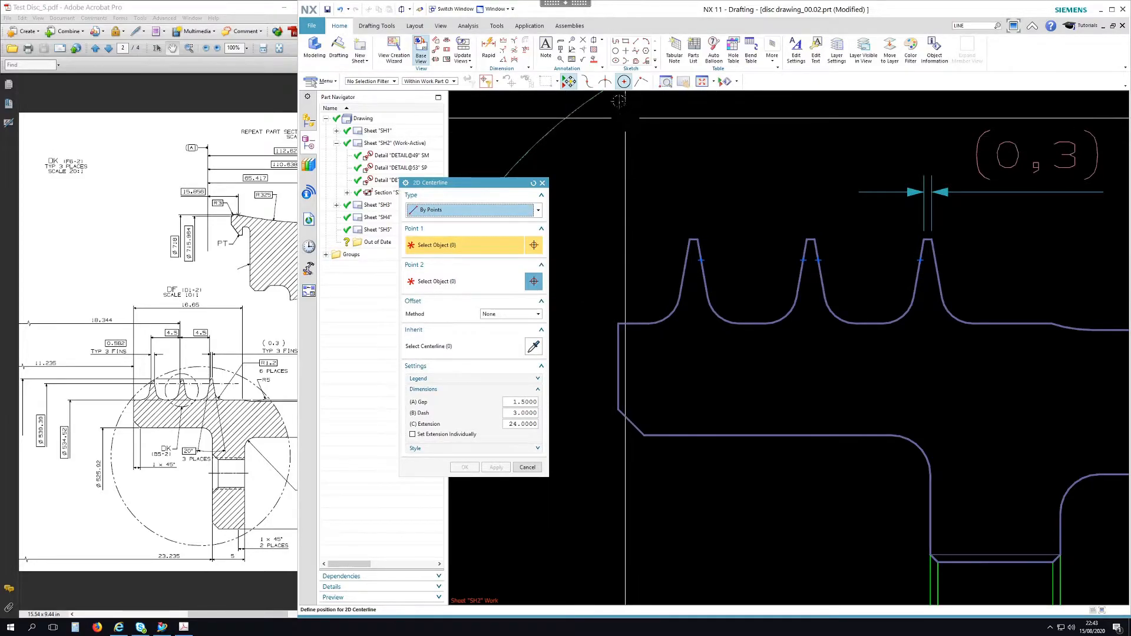
click(605, 81)
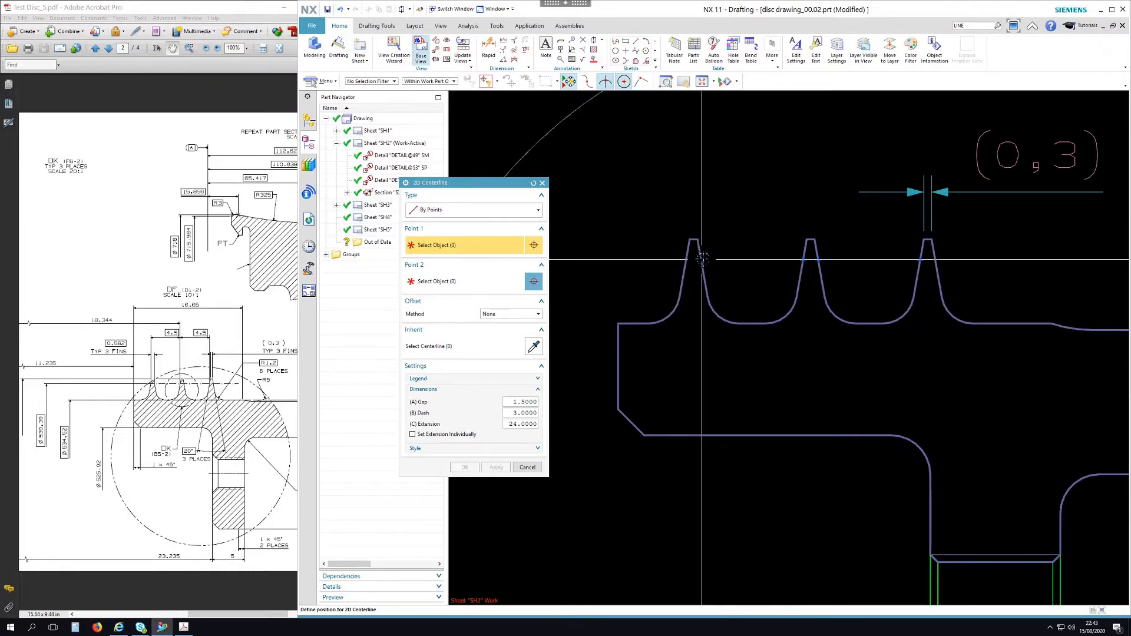
click(588, 81)
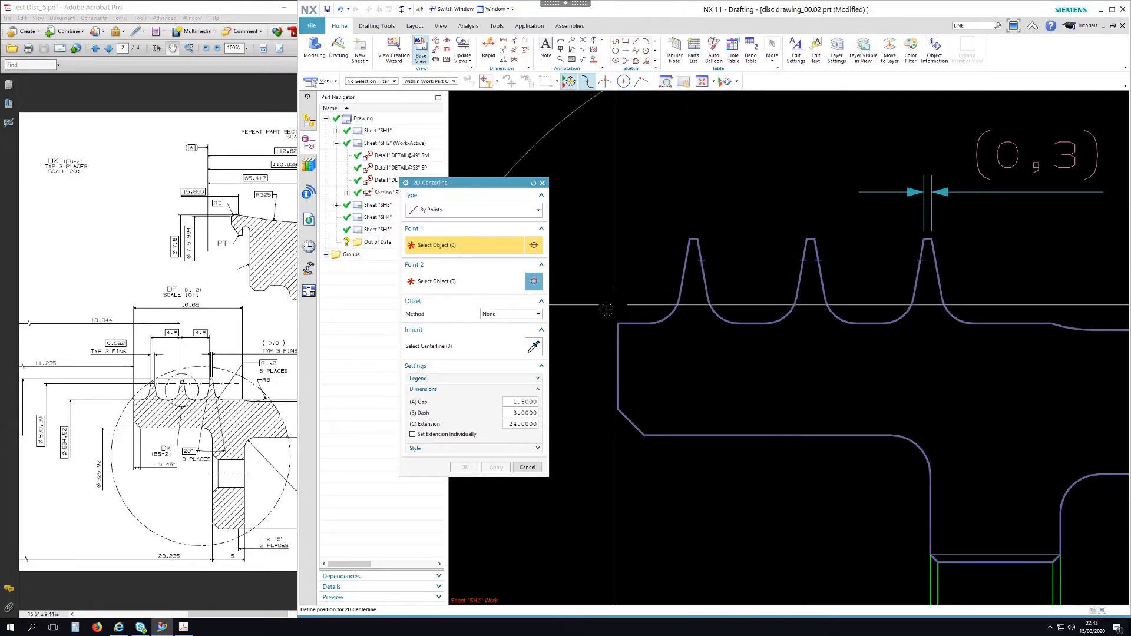
click(701, 259)
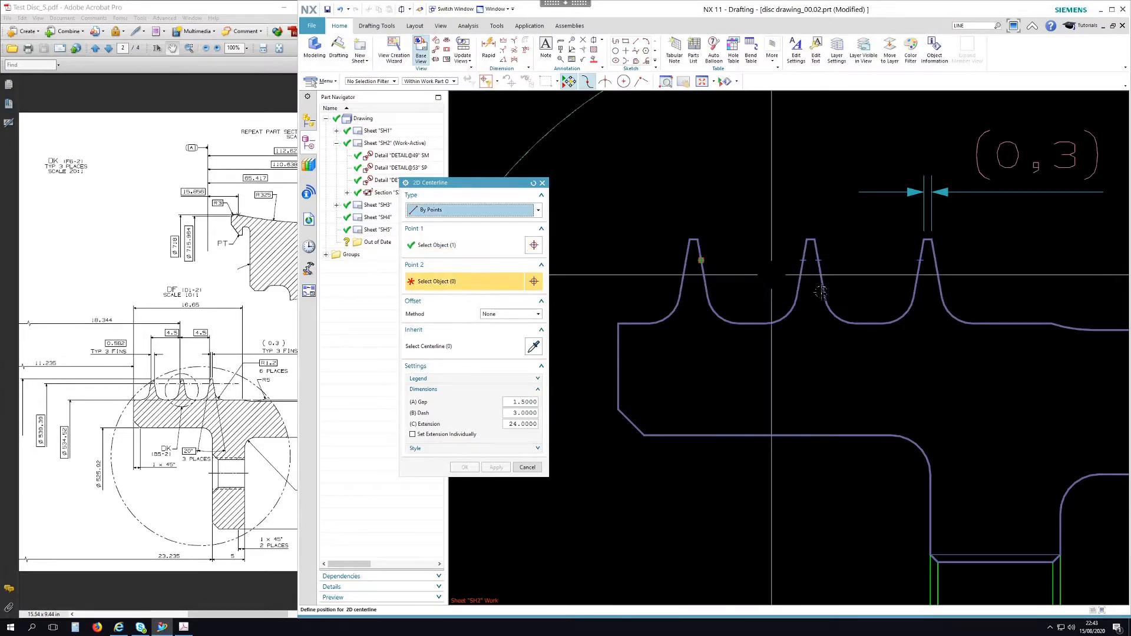
click(921, 260)
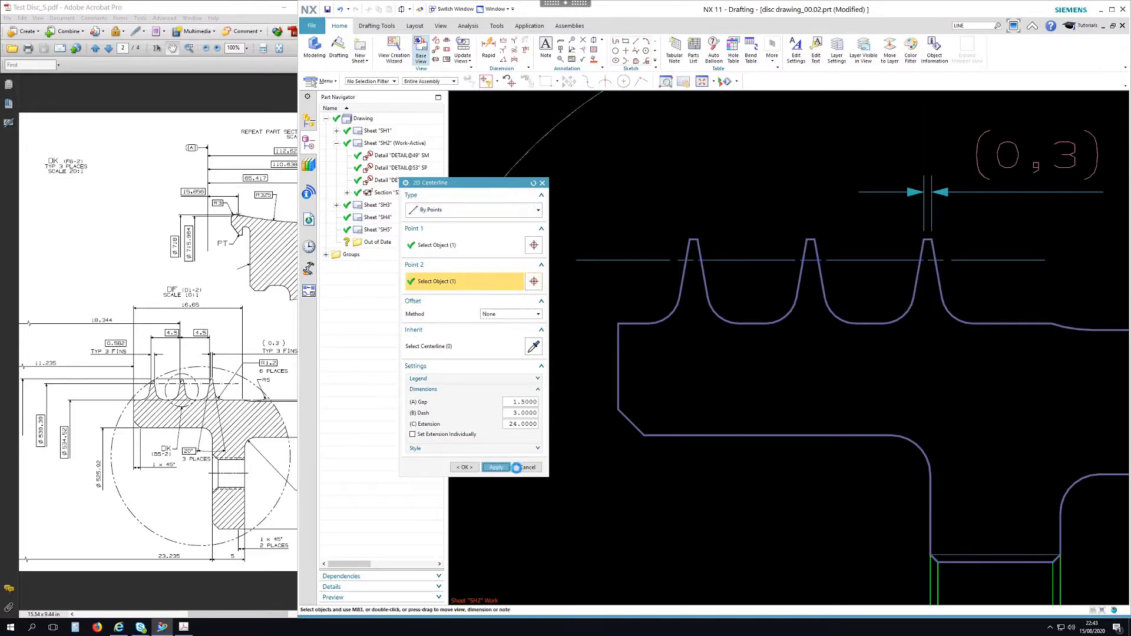
click(527, 468)
scroll(701, 330, down, 3)
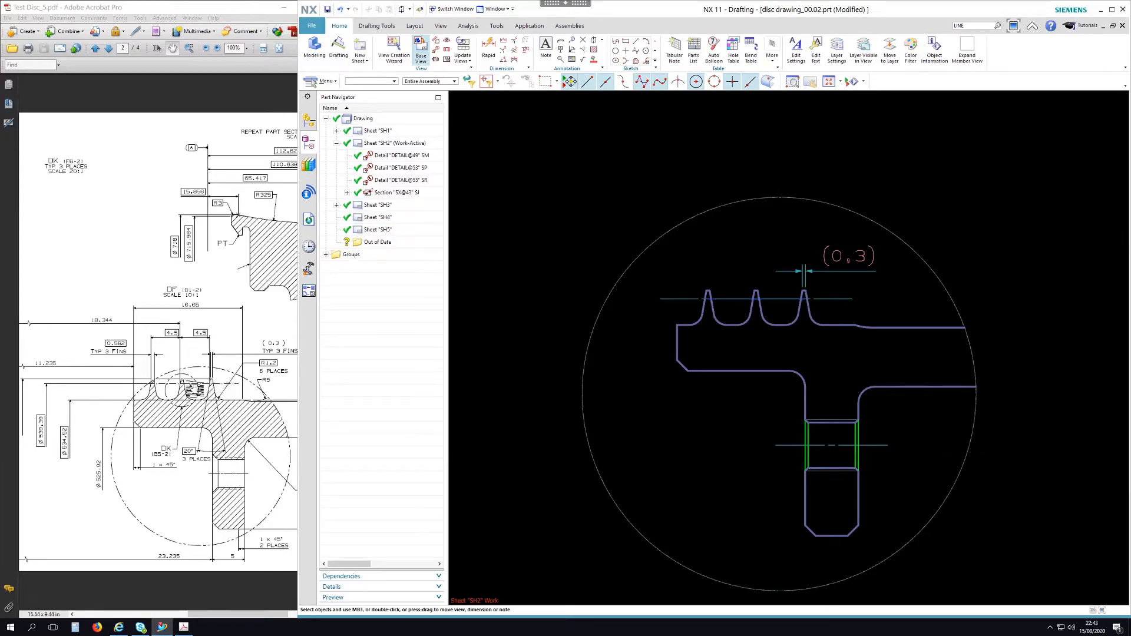
scroll(758, 283, up, 6)
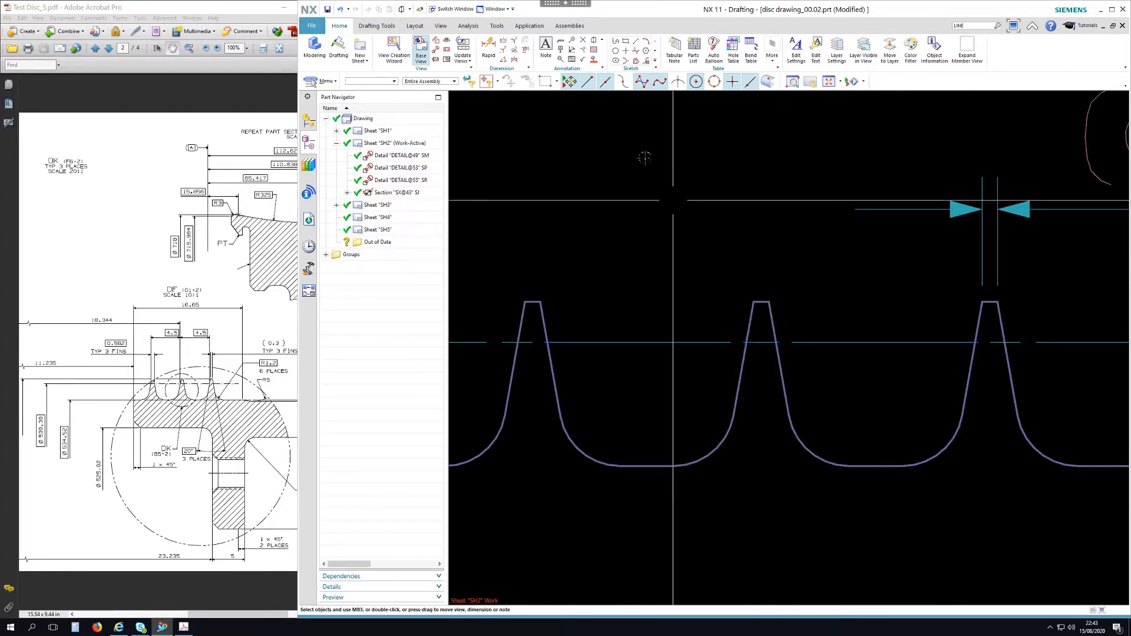
key(d)
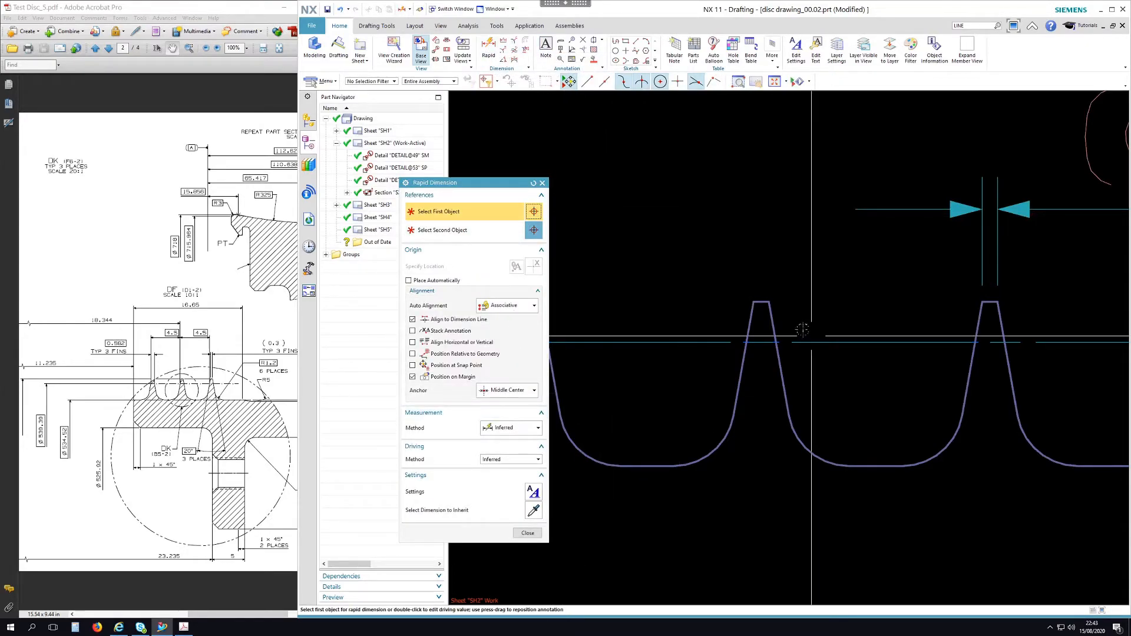
click(747, 342)
click(775, 342)
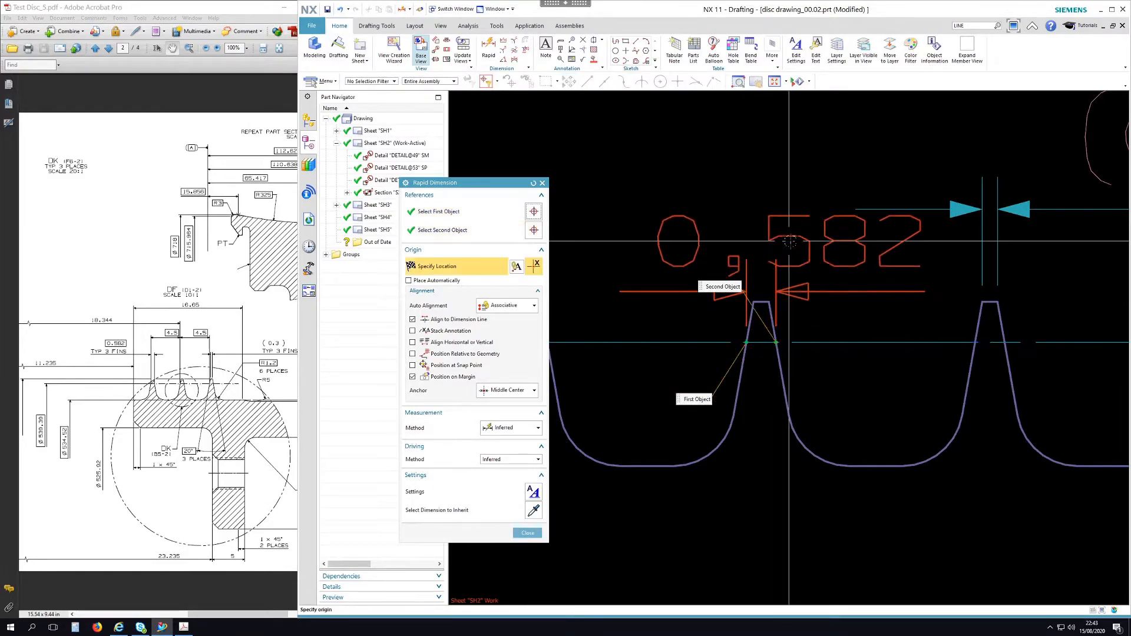
scroll(791, 241, down, 4)
mouse_move(712, 174)
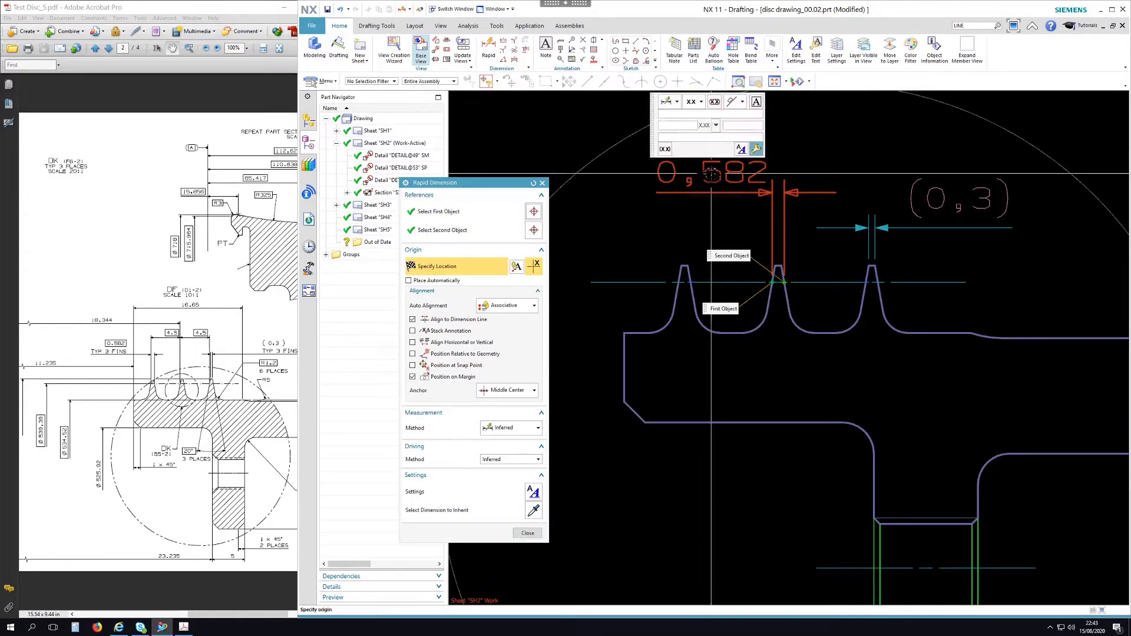
click(697, 107)
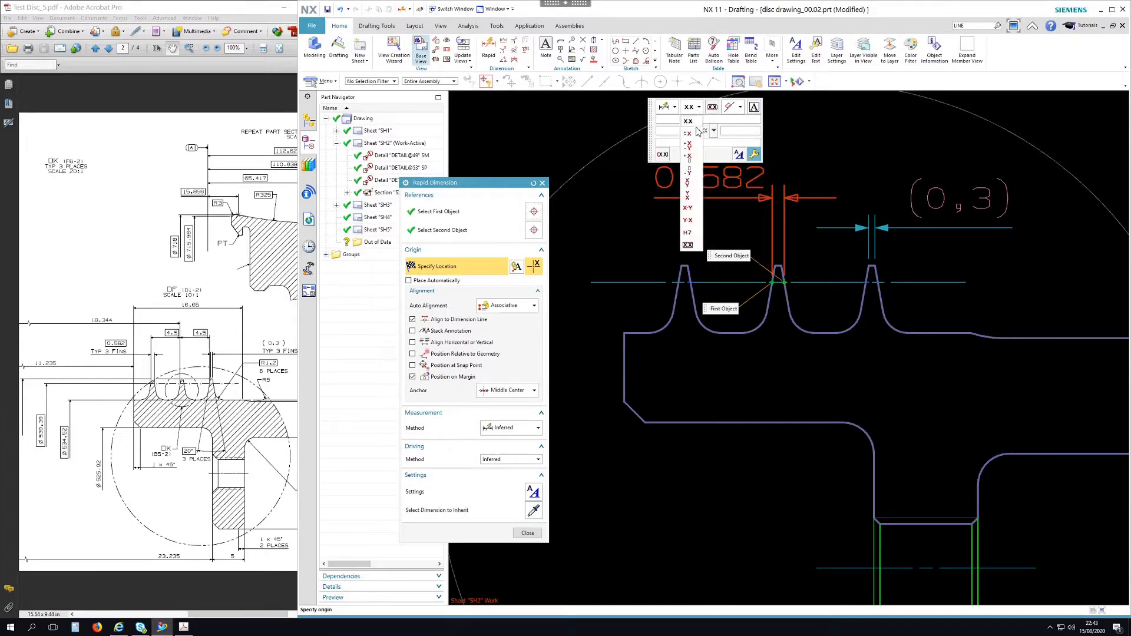
click(689, 245)
key(Escape)
- Dimension the middle fin's width along the centerline in detail SM as a boxed basic dimension, placed above the fins
scroll(790, 241, up, 4)
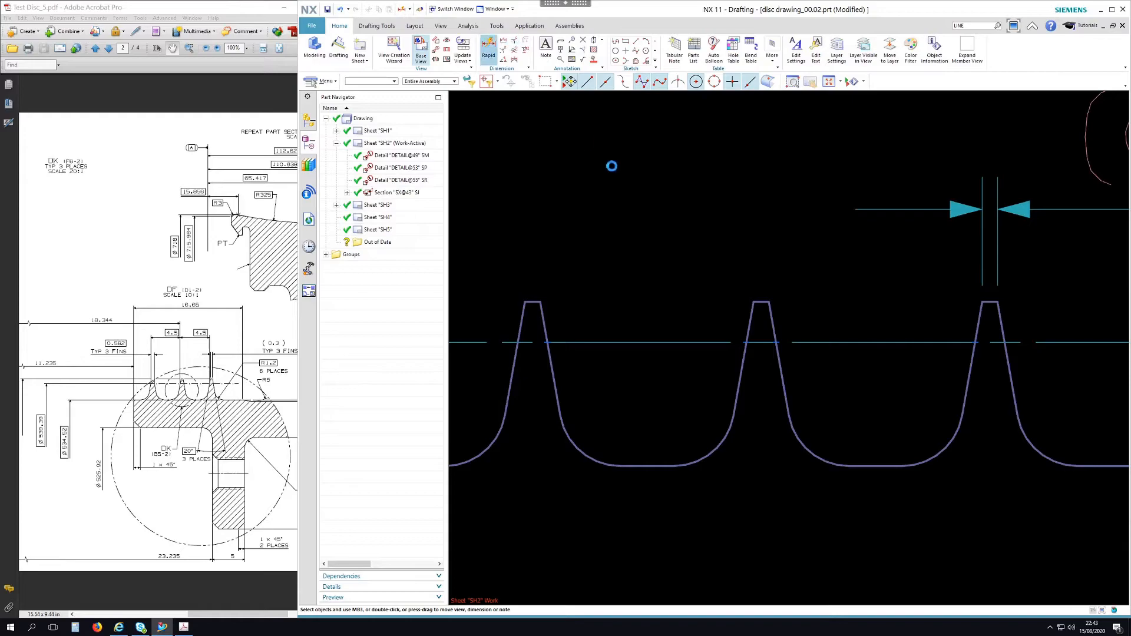
click(748, 342)
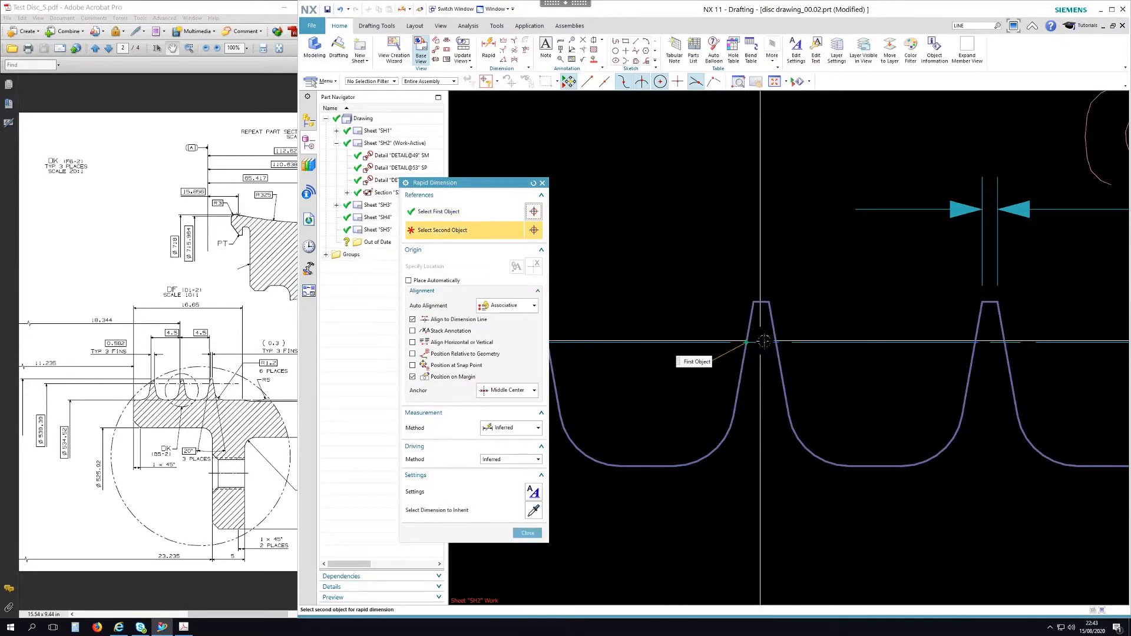
click(775, 337)
scroll(734, 212, down, 2)
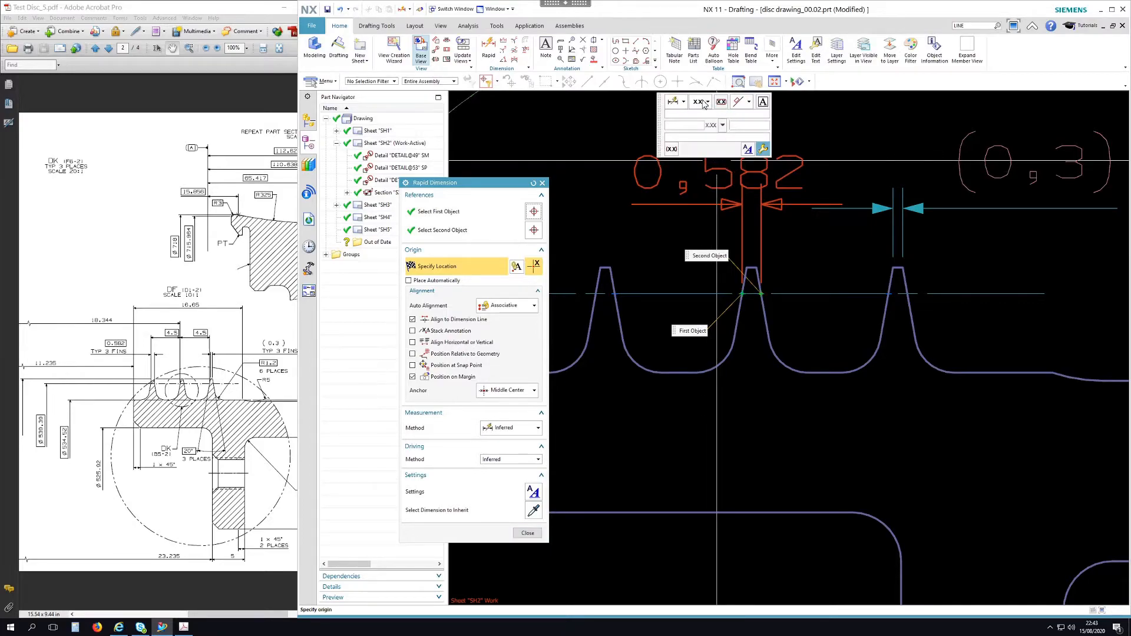
click(704, 104)
click(697, 240)
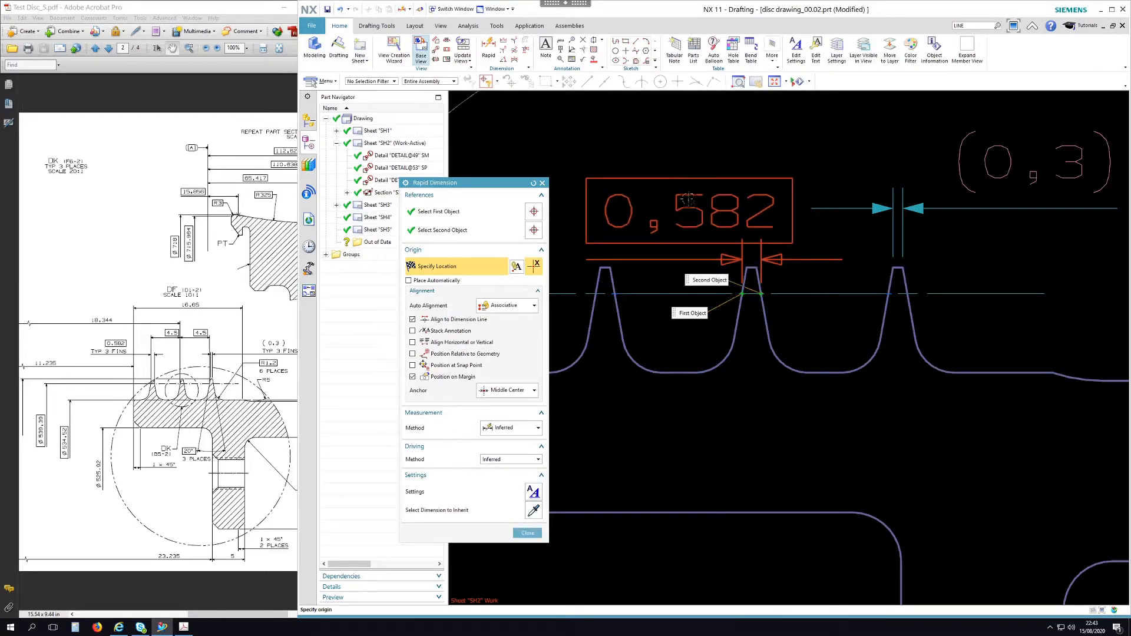
click(780, 155)
middle_click(780, 155)
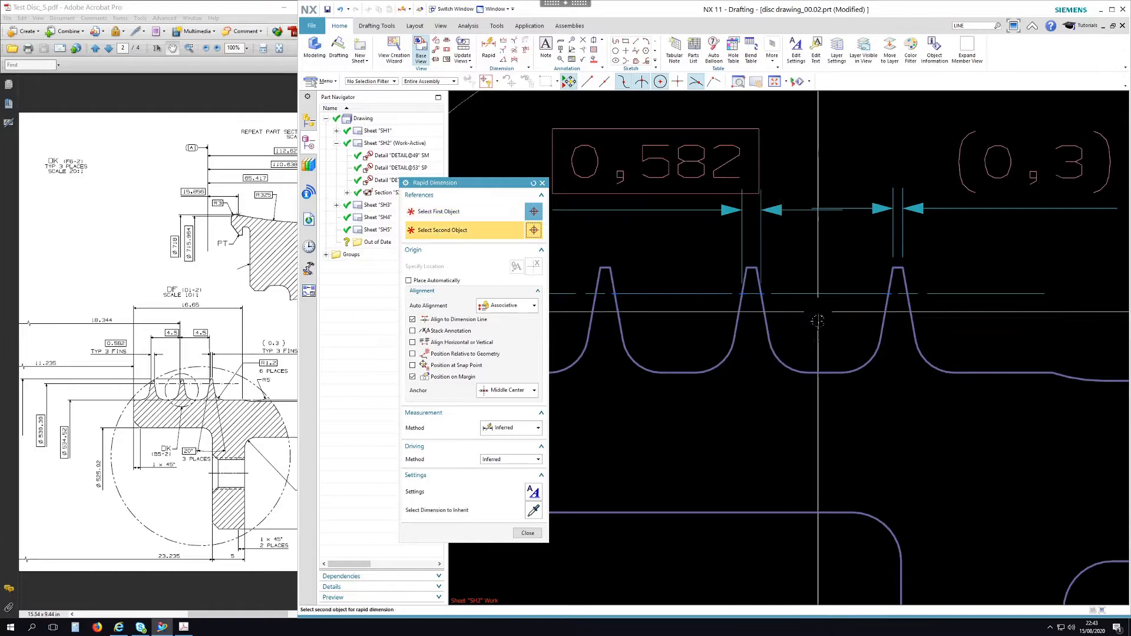
scroll(816, 332, down, 3)
click(540, 532)
- Move the middle fin's width dimension higher above the fins in detail SM, clear of the bracketed tip-width dimension
scroll(763, 347, down, 3)
drag(703, 238, 678, 214)
scroll(749, 322, up, 3)
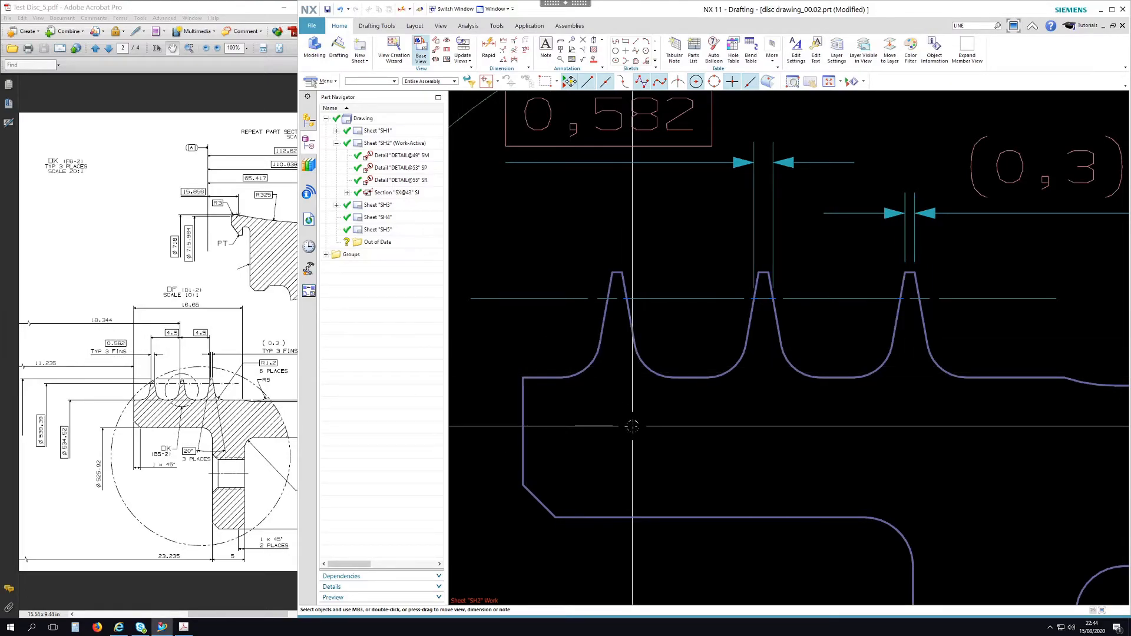
- Dimension the pitch between the middle and third fins at their matching flank points, placed above the fins in detail SM
scroll(632, 425, down, 1)
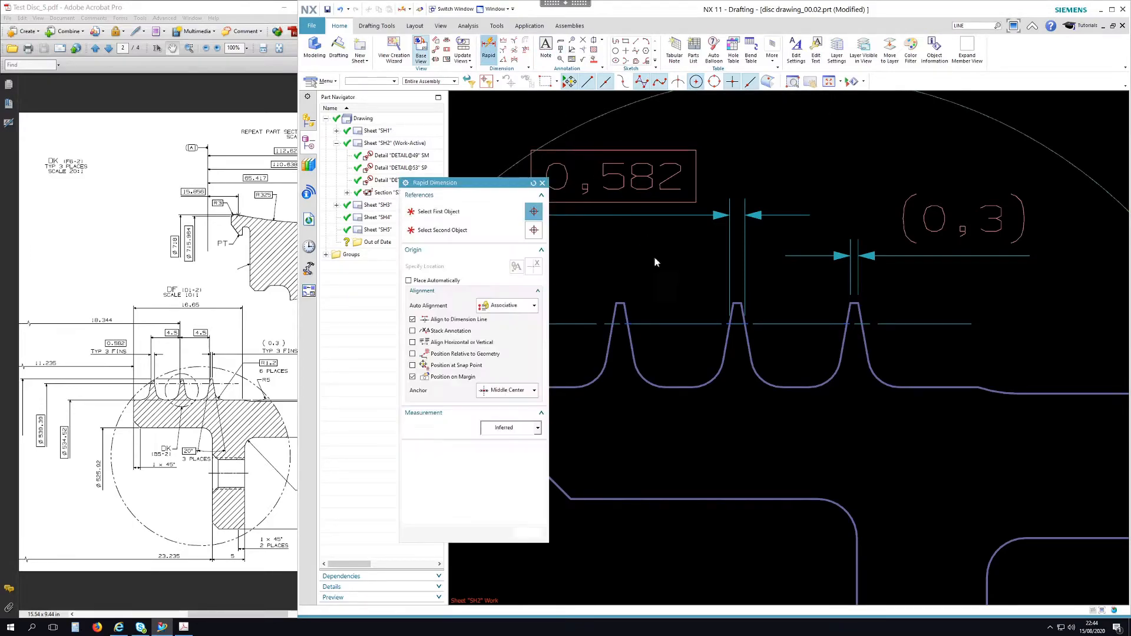
click(731, 324)
click(847, 325)
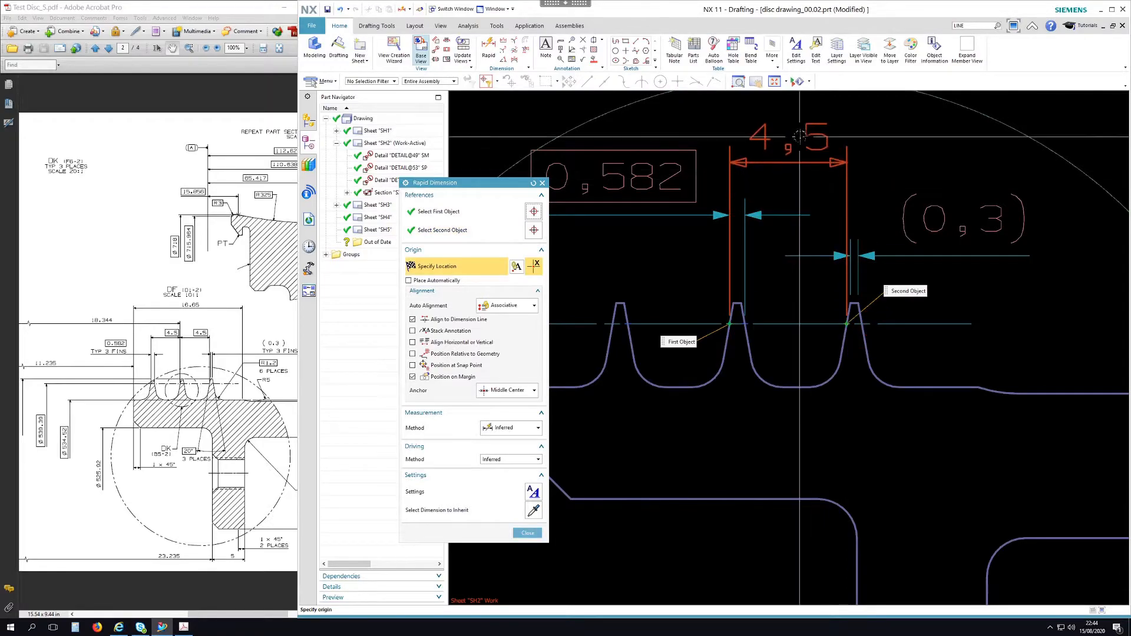
click(799, 136)
click(528, 533)
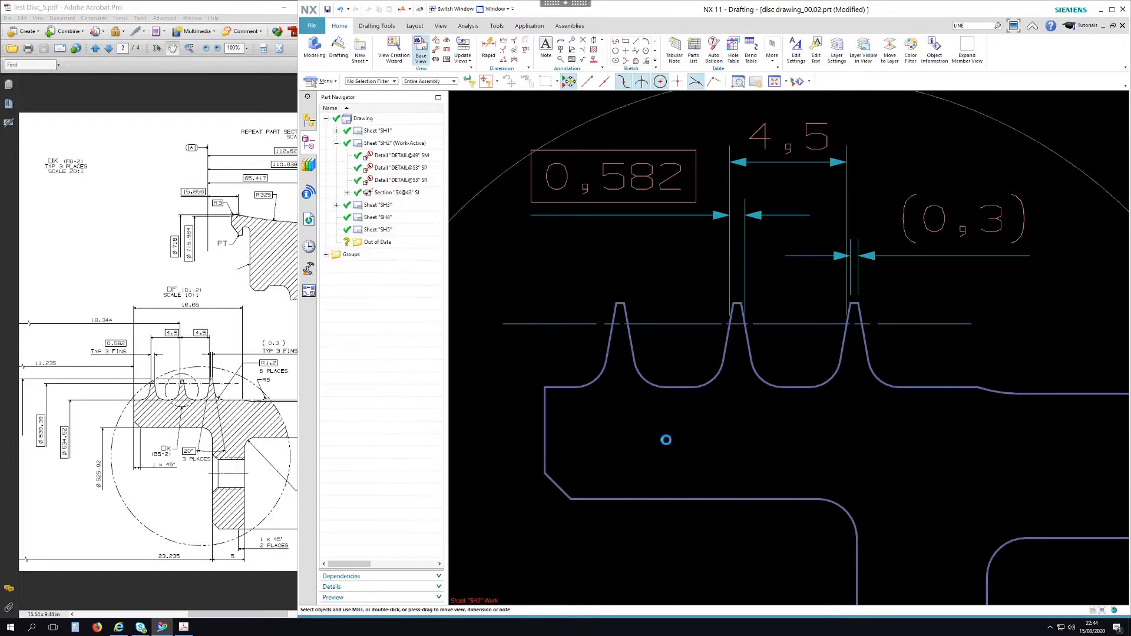
- Switch to Test Disc_5.pdf in Acrobat, compare detail DF, turn to page 3 and size the window to show detail DJ
scroll(757, 236, down, 7)
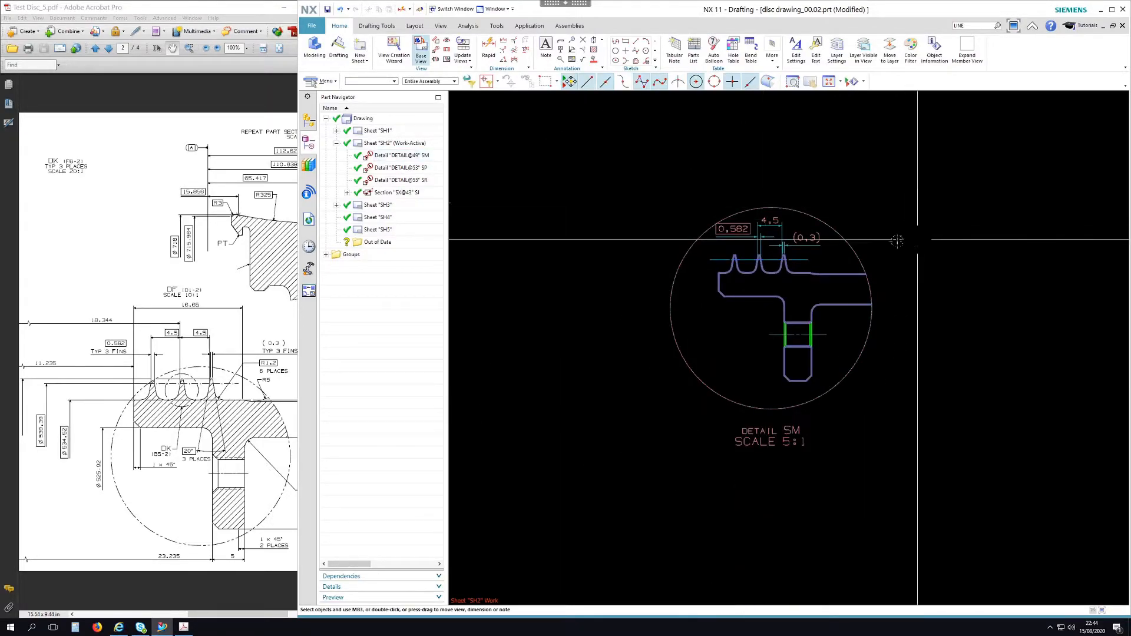
scroll(843, 312, up, 3)
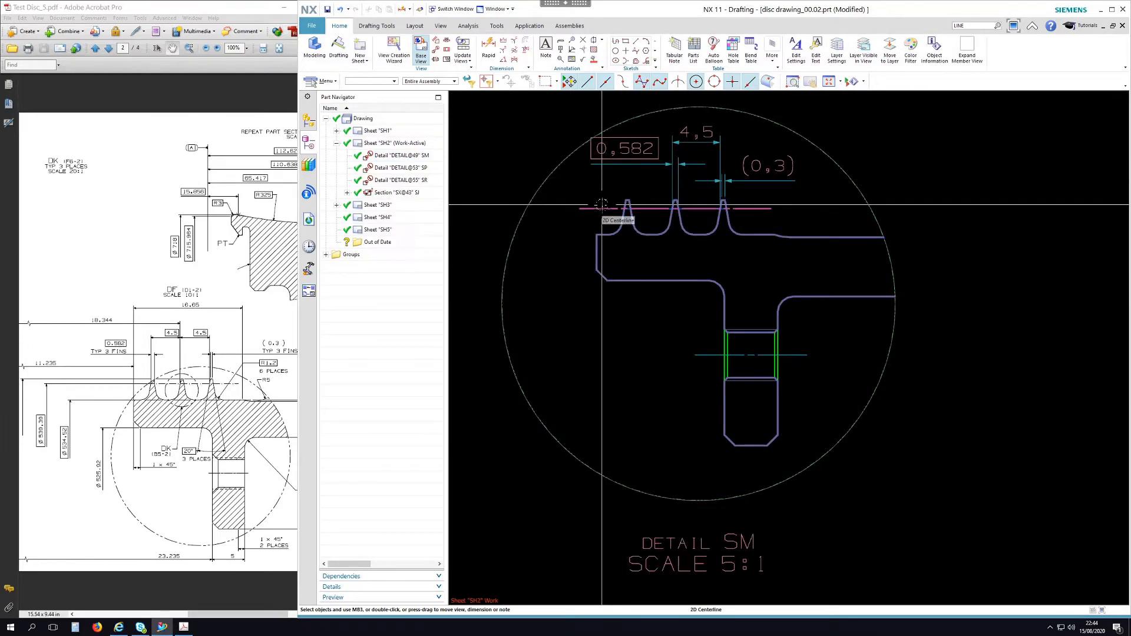
scroll(616, 260, down, 3)
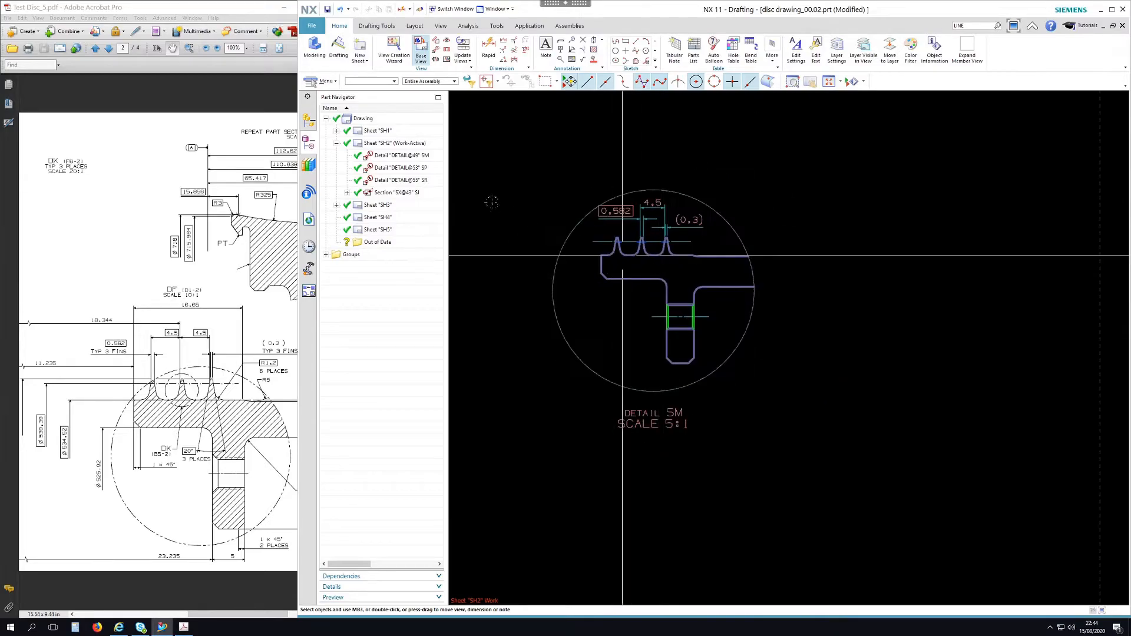
click(245, 9)
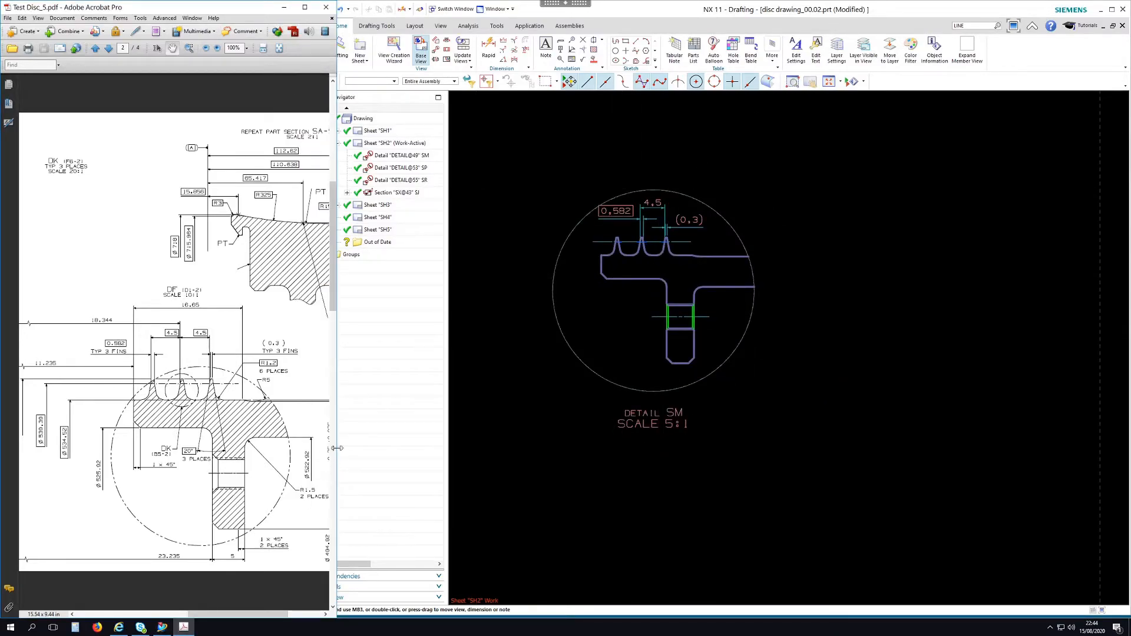
drag(347, 446, 783, 445)
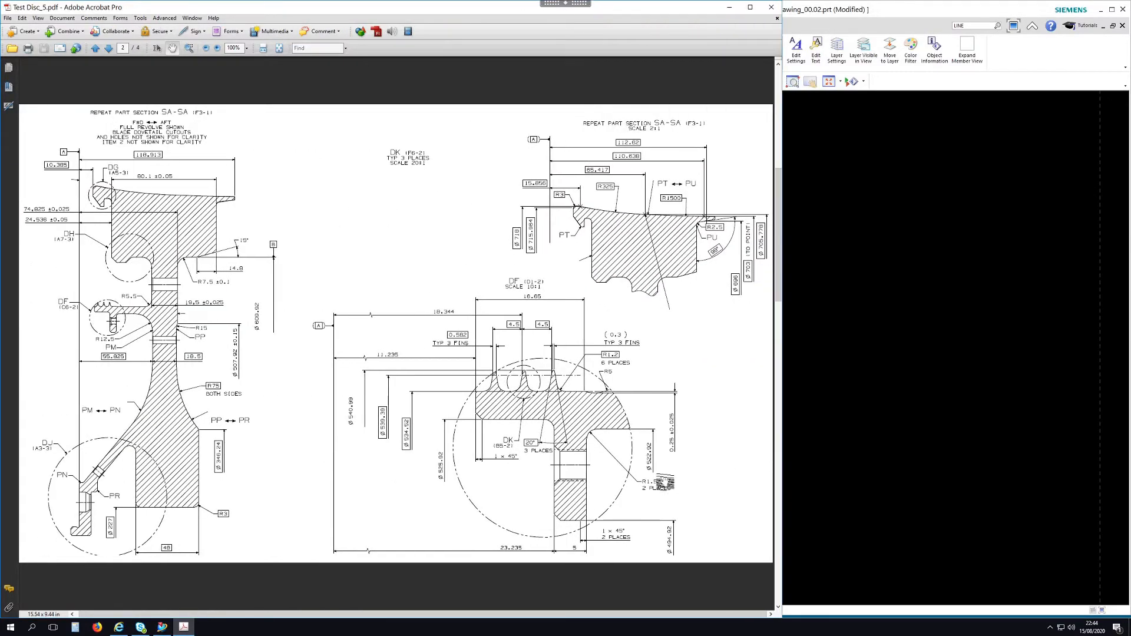
scroll(425, 383, down, 3)
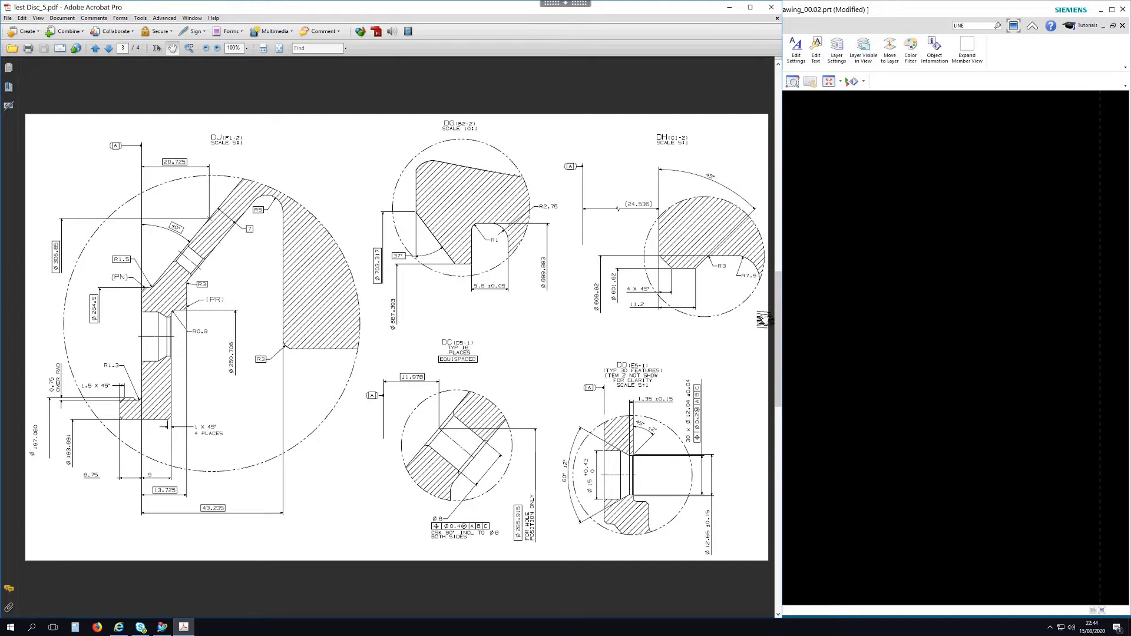
drag(782, 312, 362, 322)
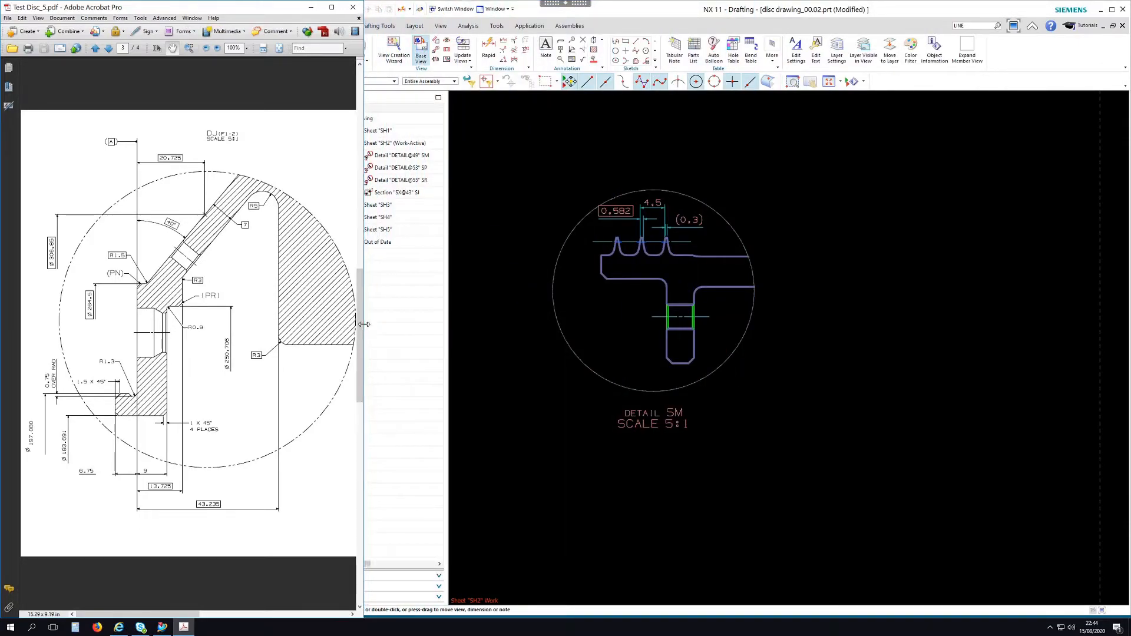
- Rearrange the detail views on sheet SH3, moving SN to the left side, SL to the lower right and SK to the upper right
click(851, 271)
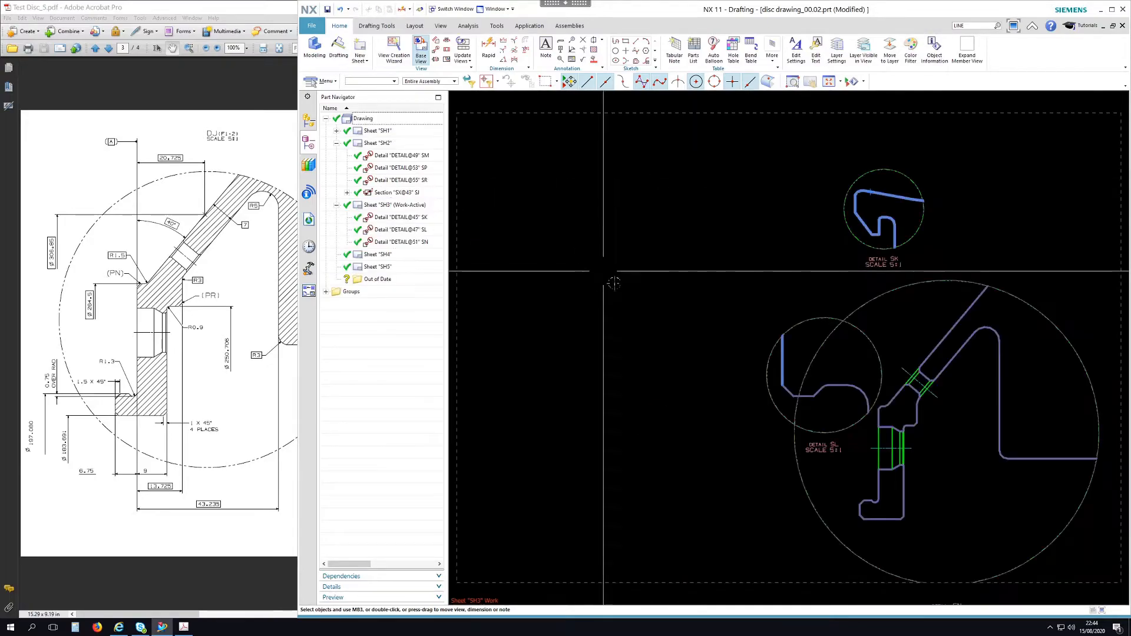
drag(878, 302, 573, 238)
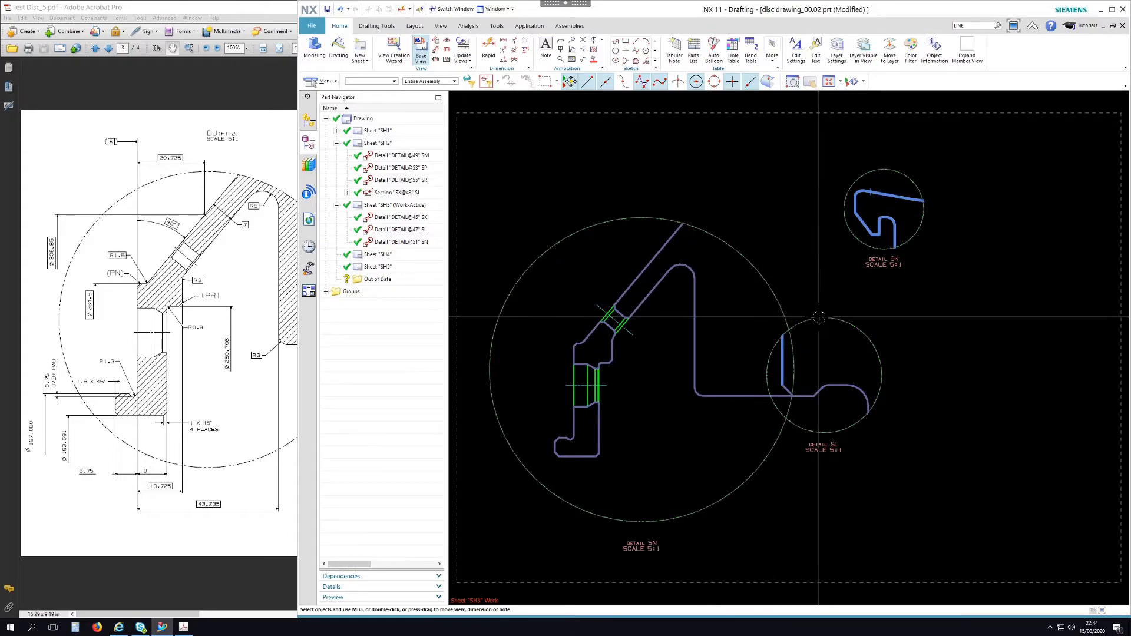
drag(822, 319, 999, 357)
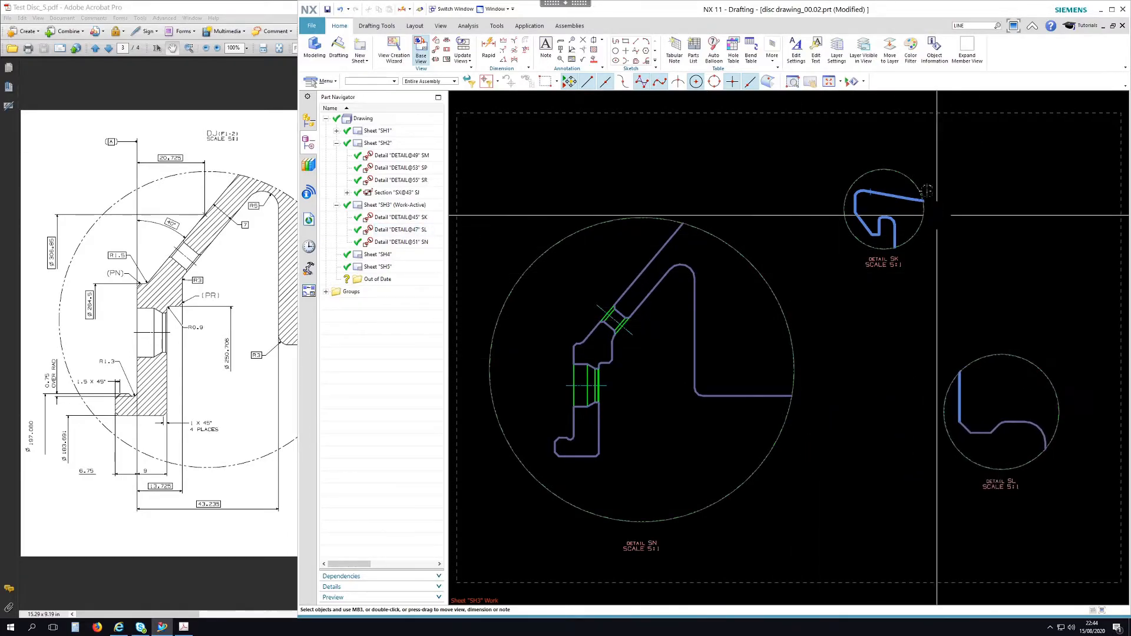
drag(915, 183, 1039, 188)
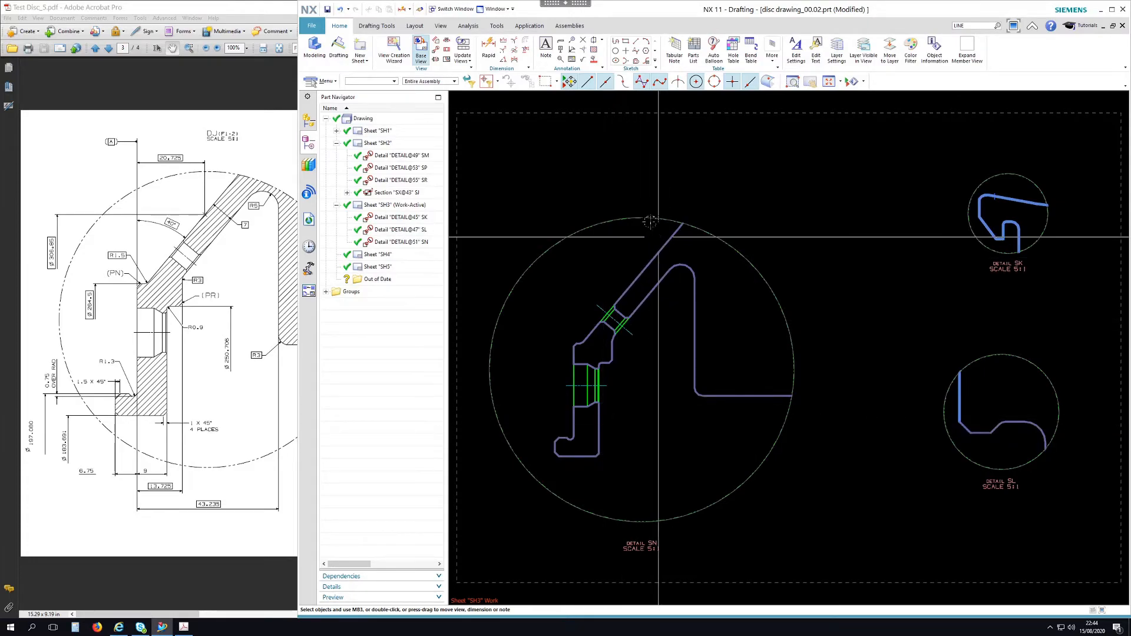
drag(652, 220, 665, 198)
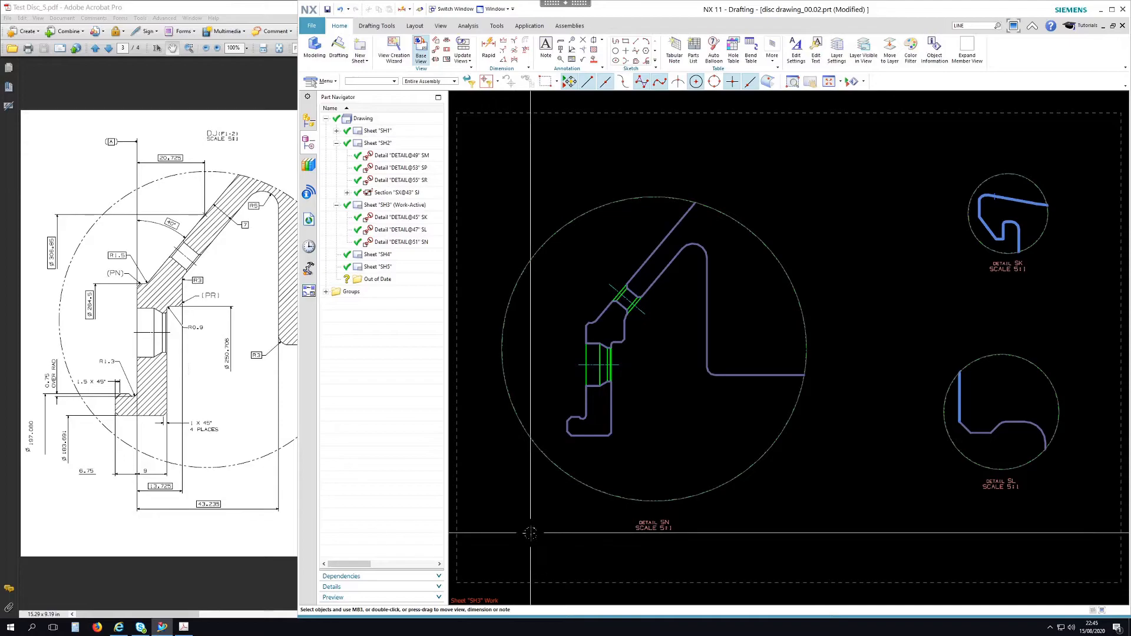
- Add a radial Rapid Dimension to the small relief arc above the foot in detail SN, placing it above and left of the arc
scroll(557, 449, up, 2)
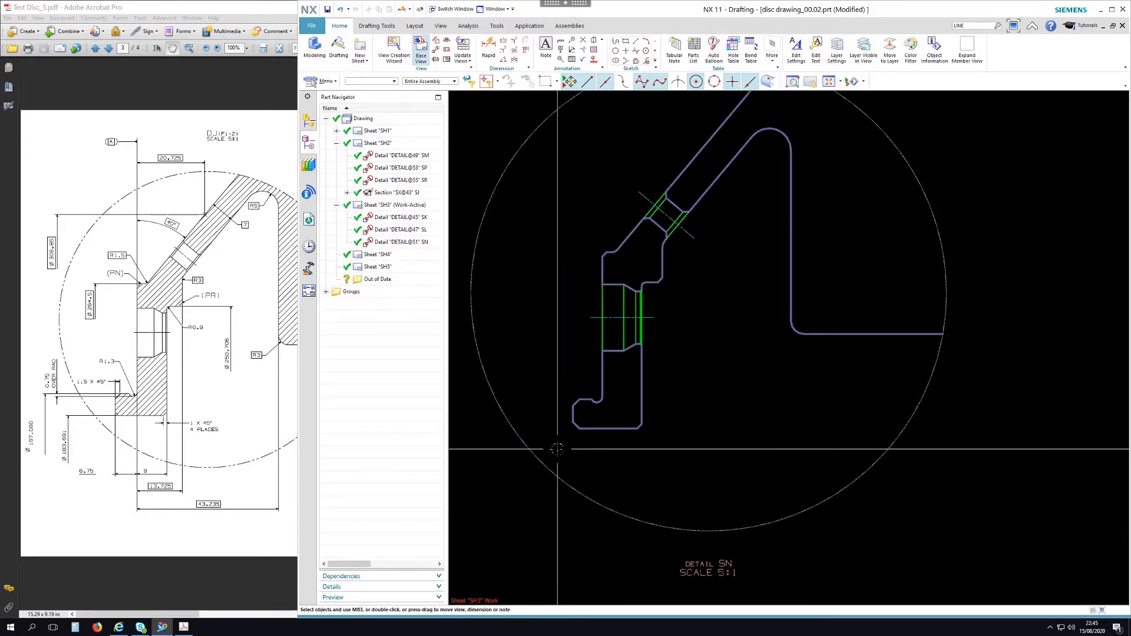
click(489, 47)
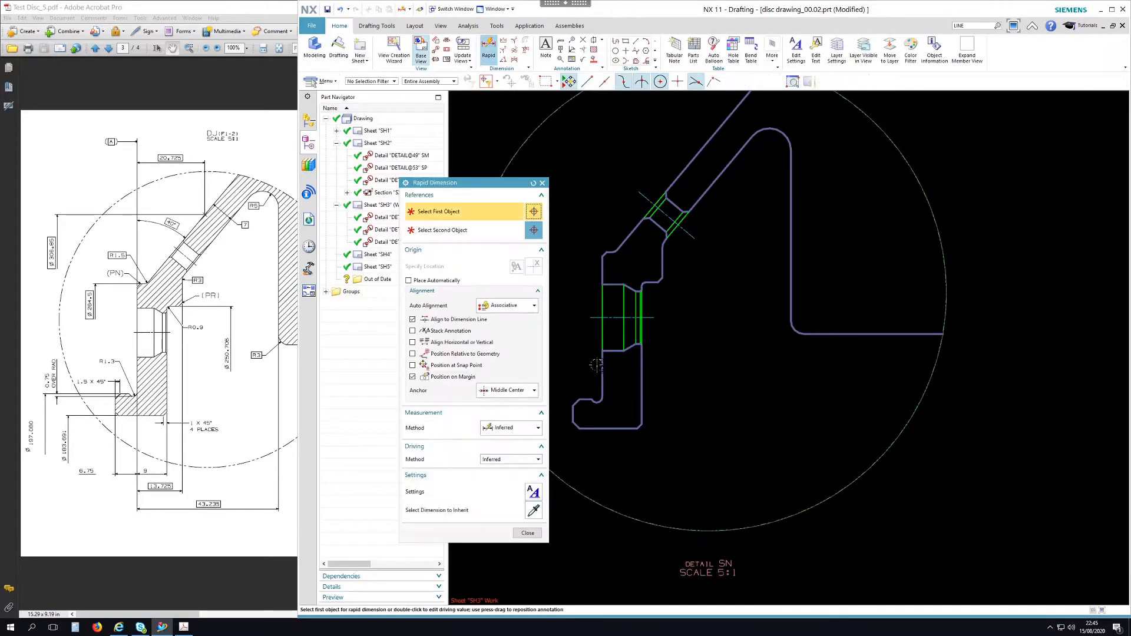
drag(447, 183, 401, 133)
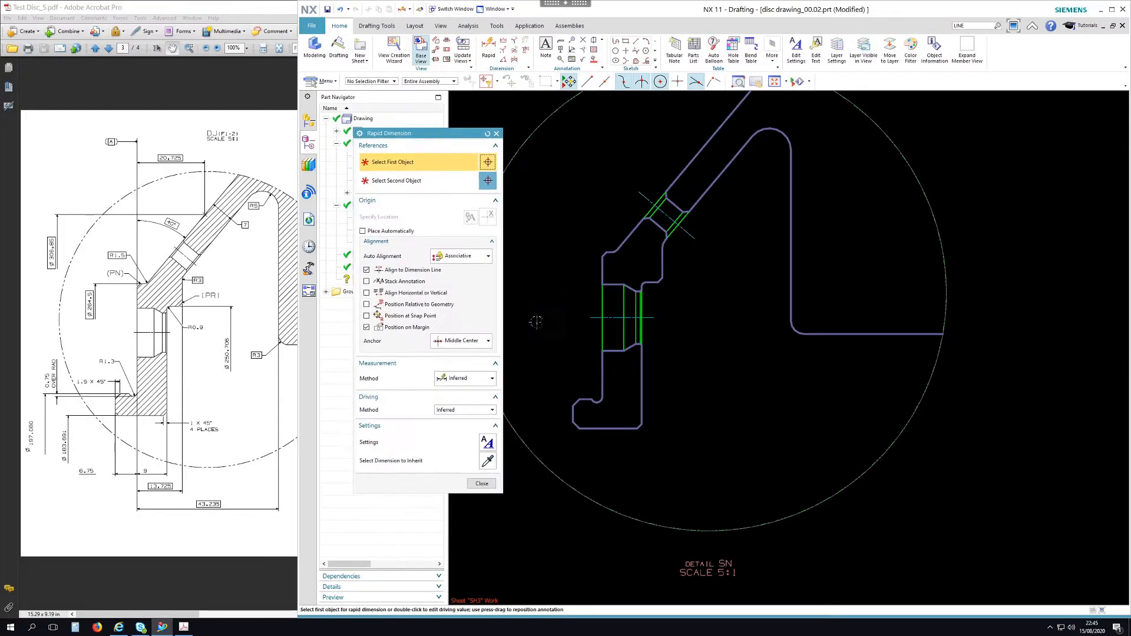
scroll(575, 406, up, 4)
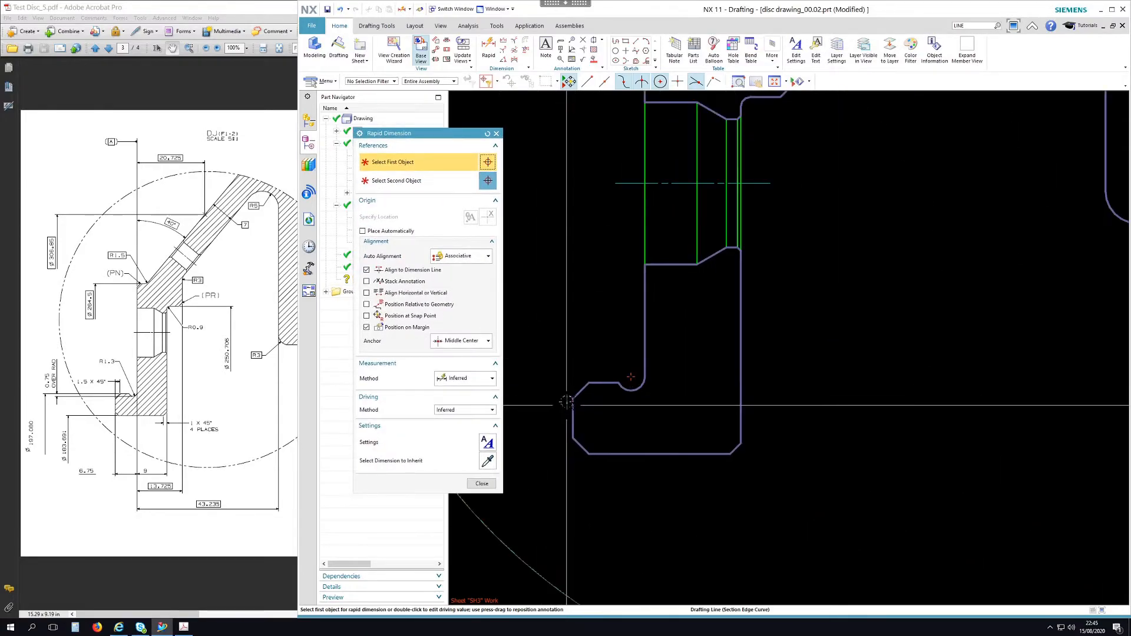
click(468, 381)
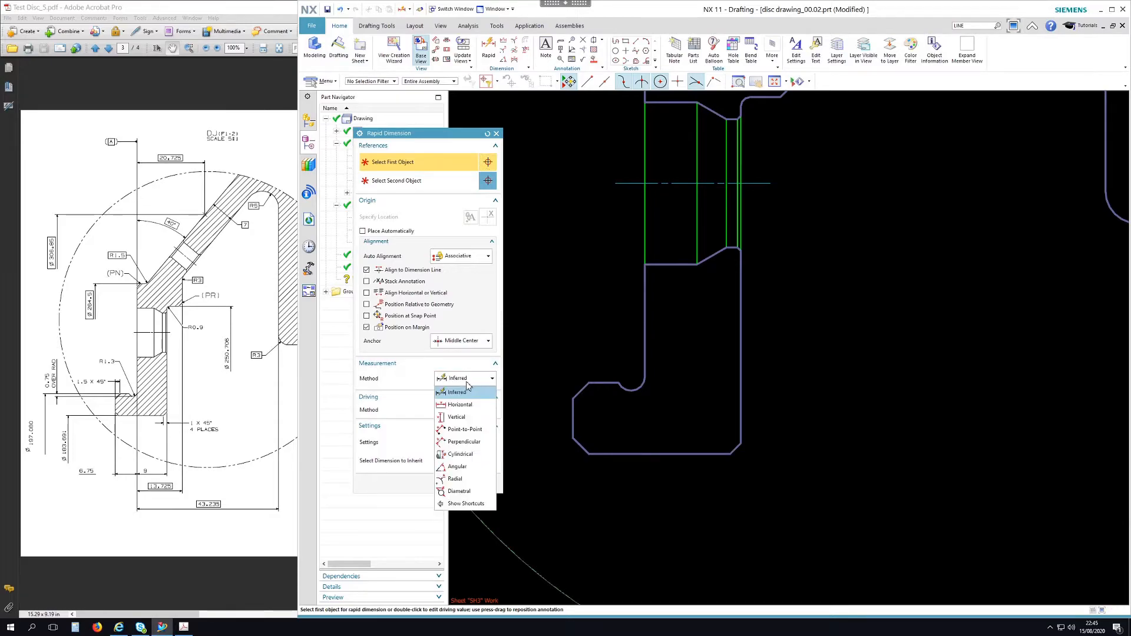
click(633, 387)
click(606, 322)
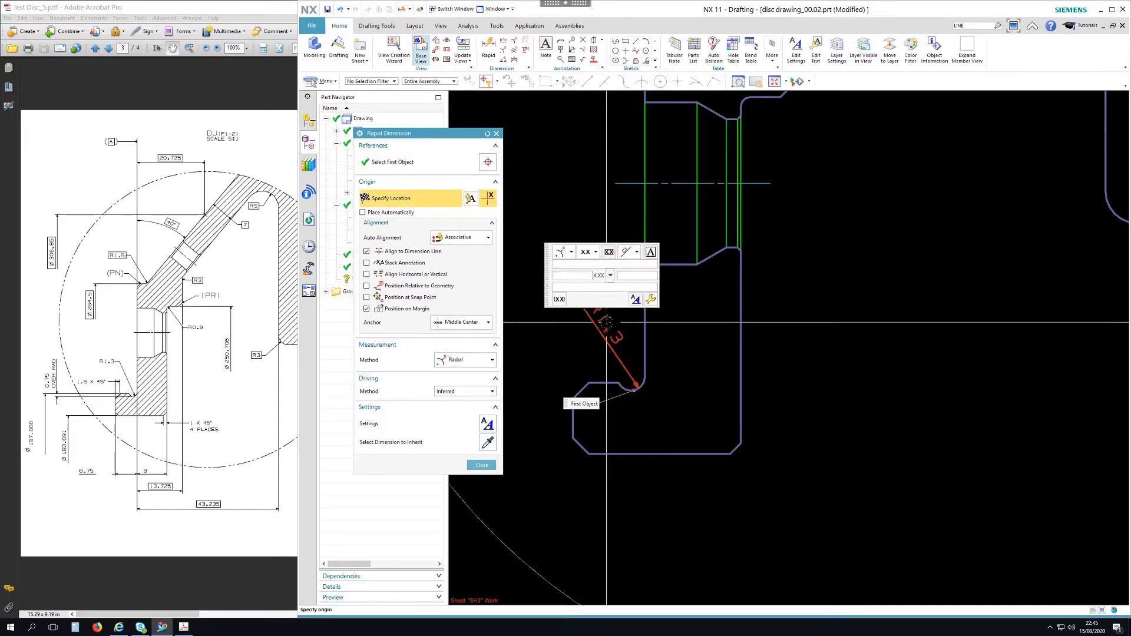
- With the Inferred method, dimension the horizontal distance from the foot's outer left edge to the web's left face, placed below the foot
click(464, 366)
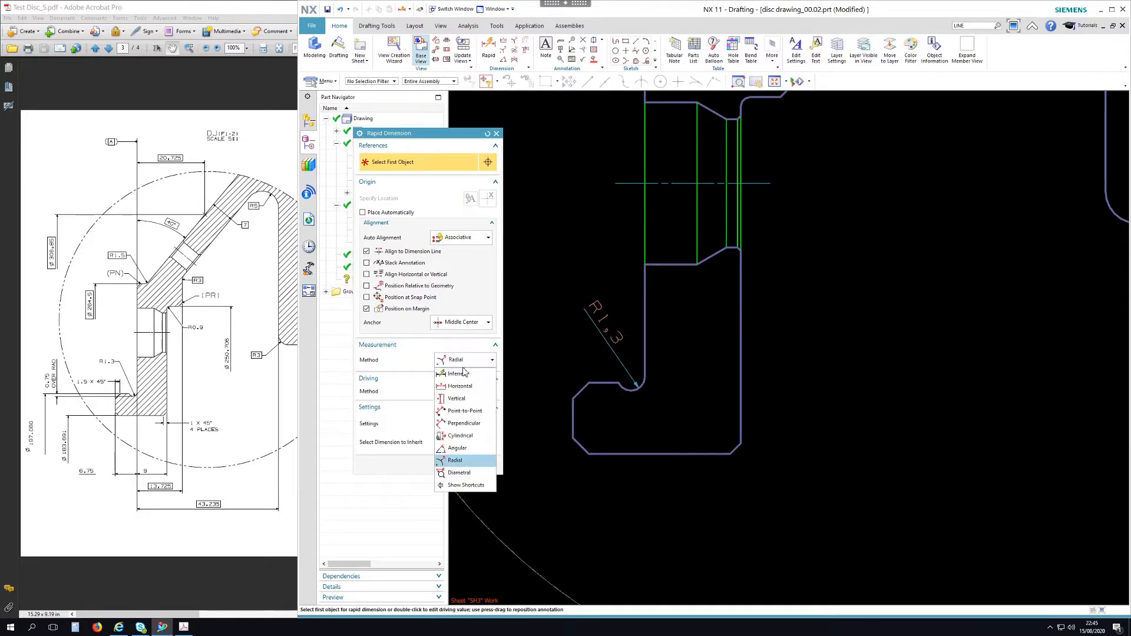
click(459, 376)
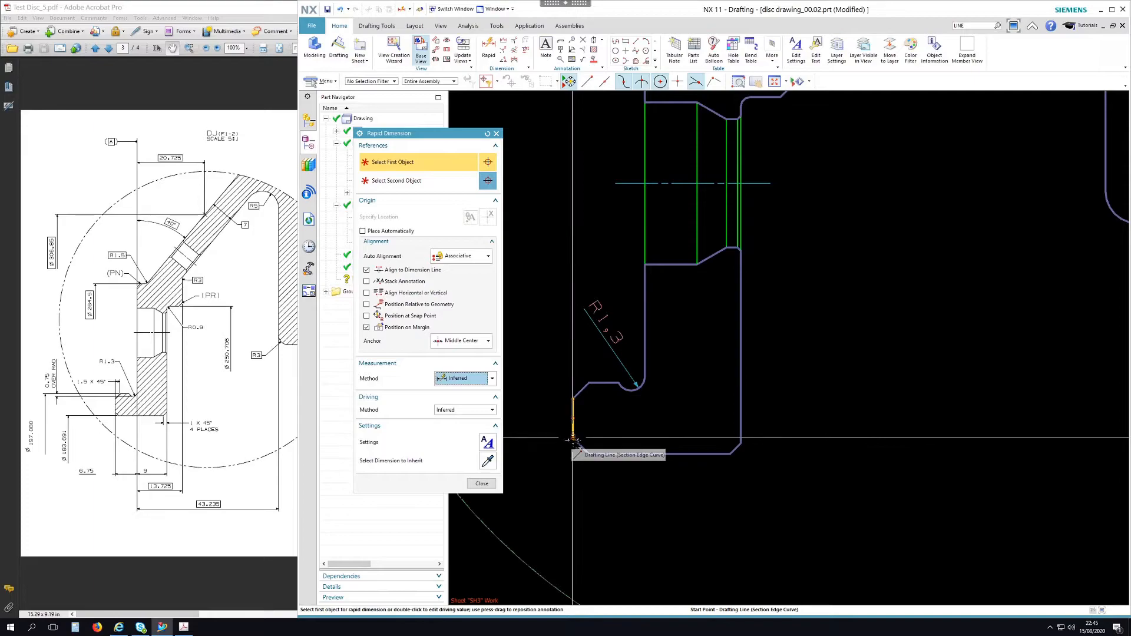
click(574, 439)
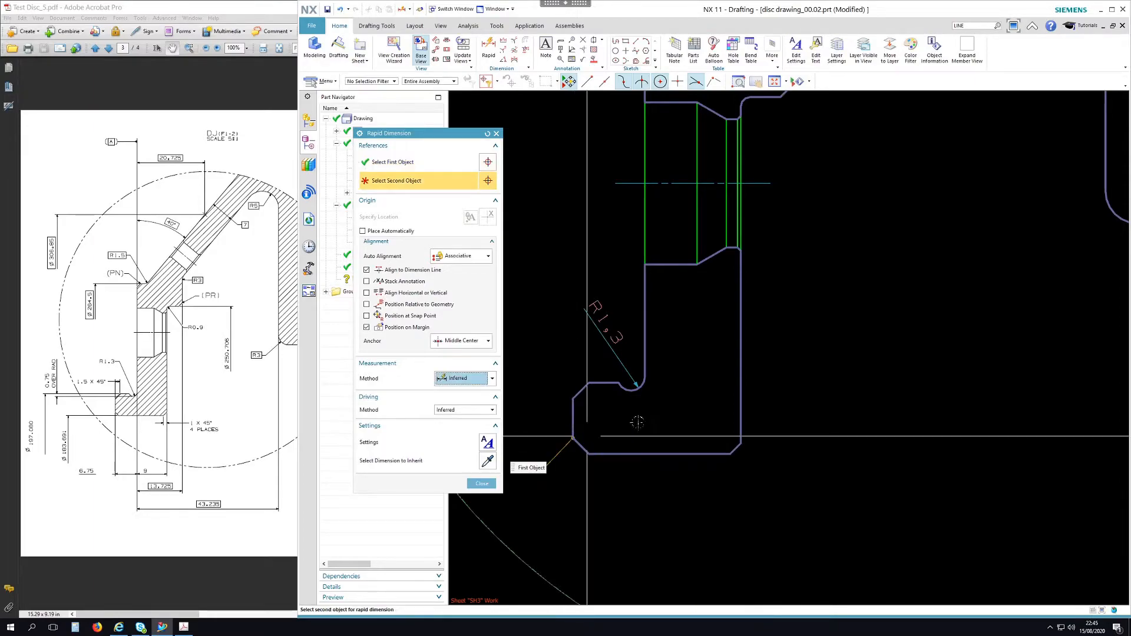
click(645, 371)
click(617, 492)
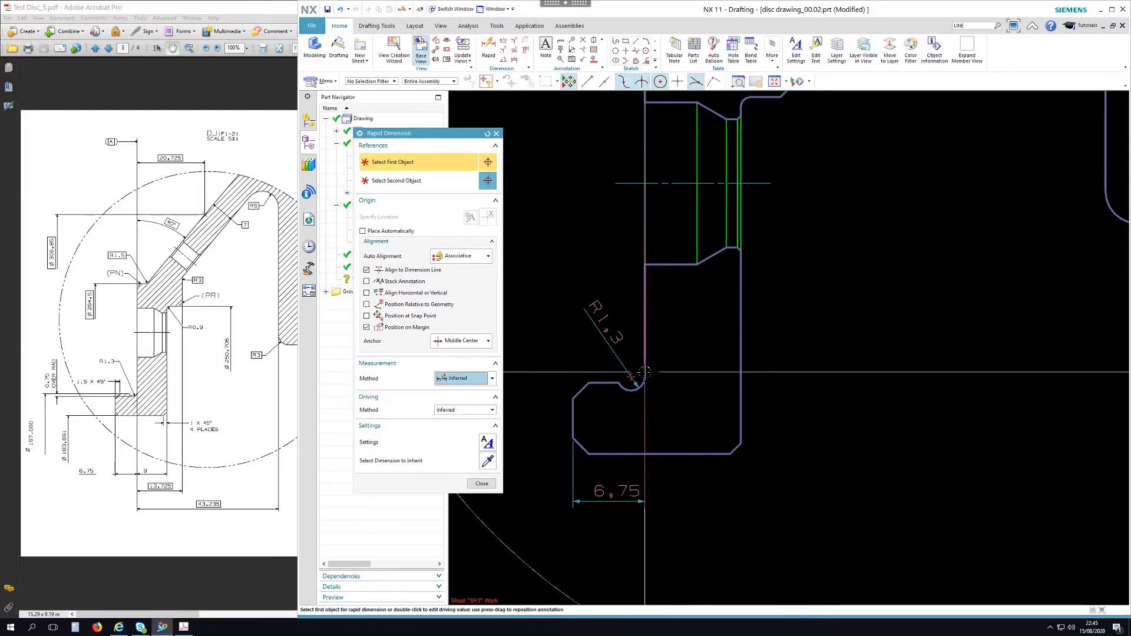
- Dimension the web's width from its left face to its right edge and align it with the neighbouring foot dimension
click(644, 374)
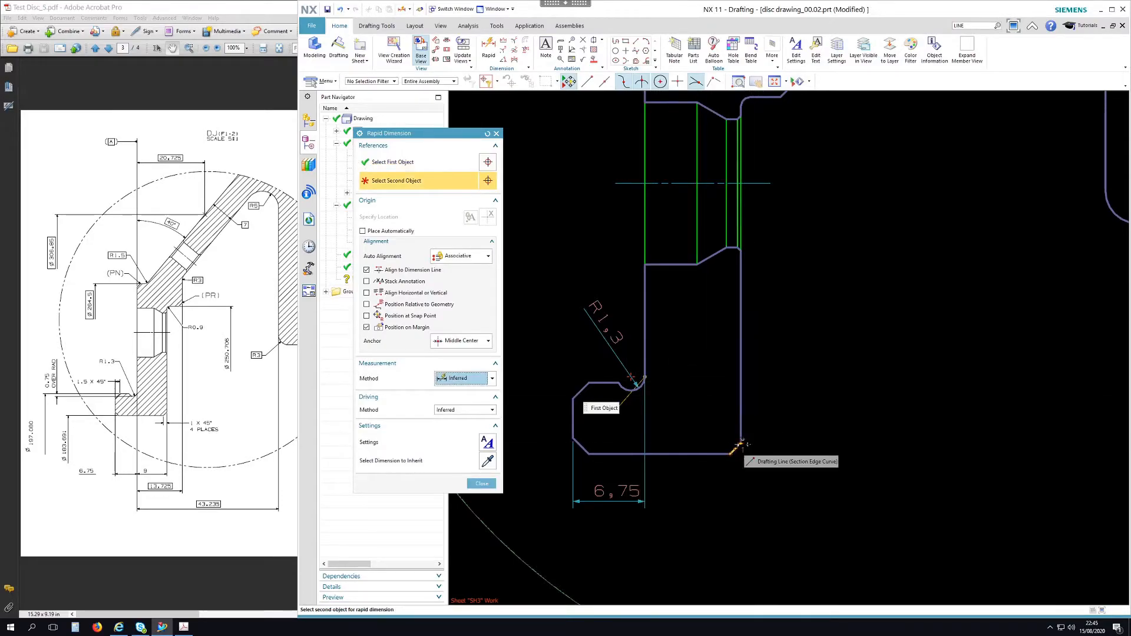
click(742, 445)
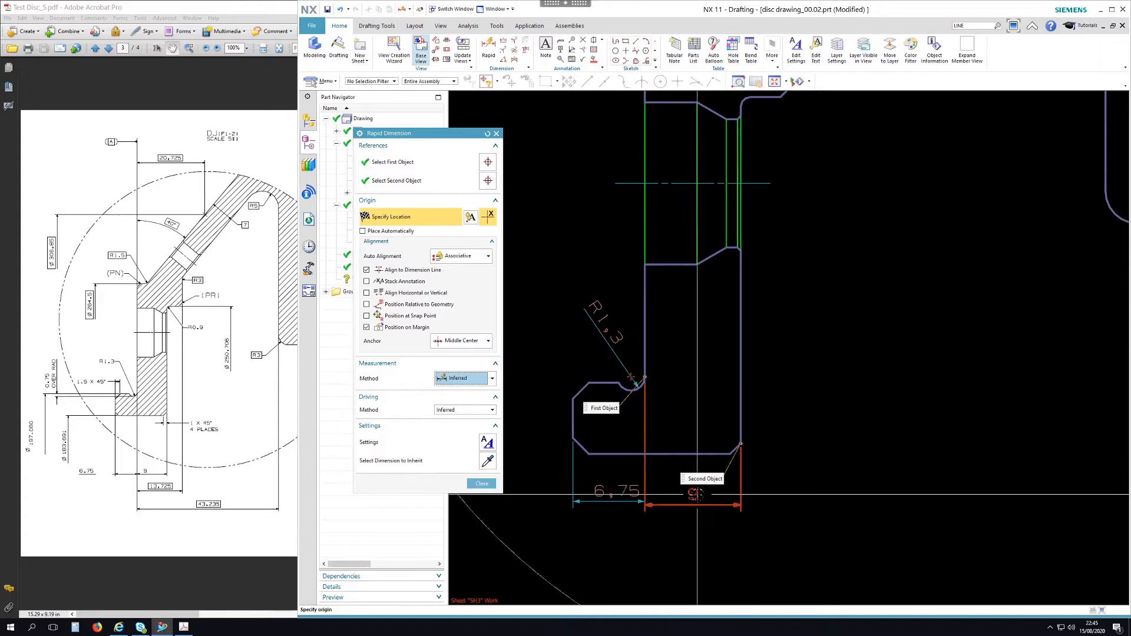
click(696, 495)
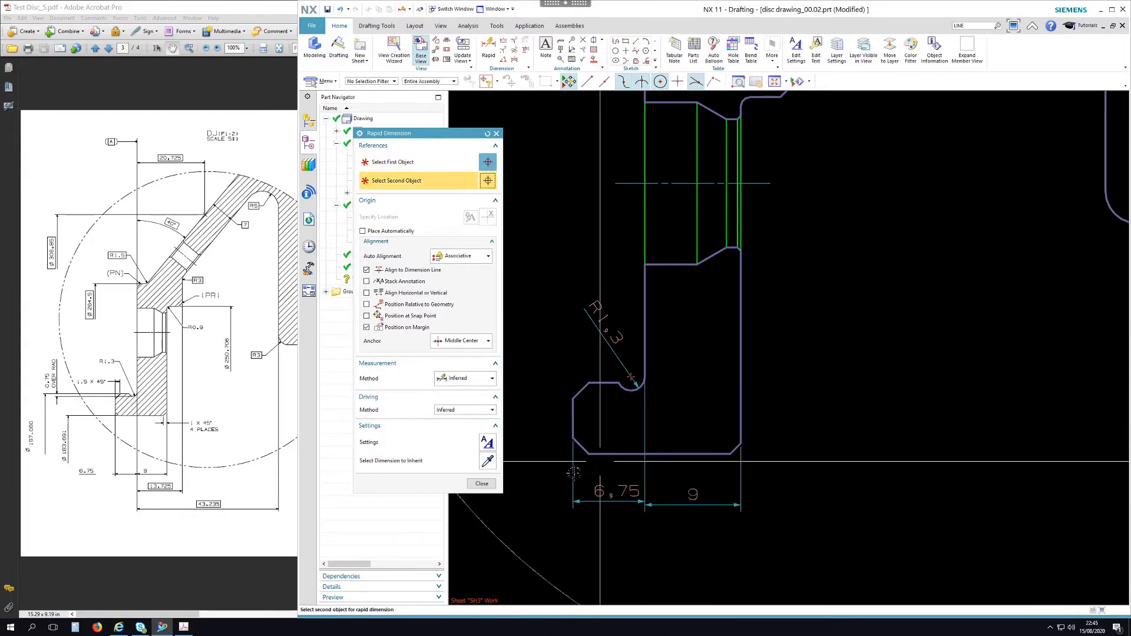
click(483, 484)
mouse_move(696, 493)
mouse_down()
mouse_move(597, 493)
mouse_move(691, 493)
mouse_up()
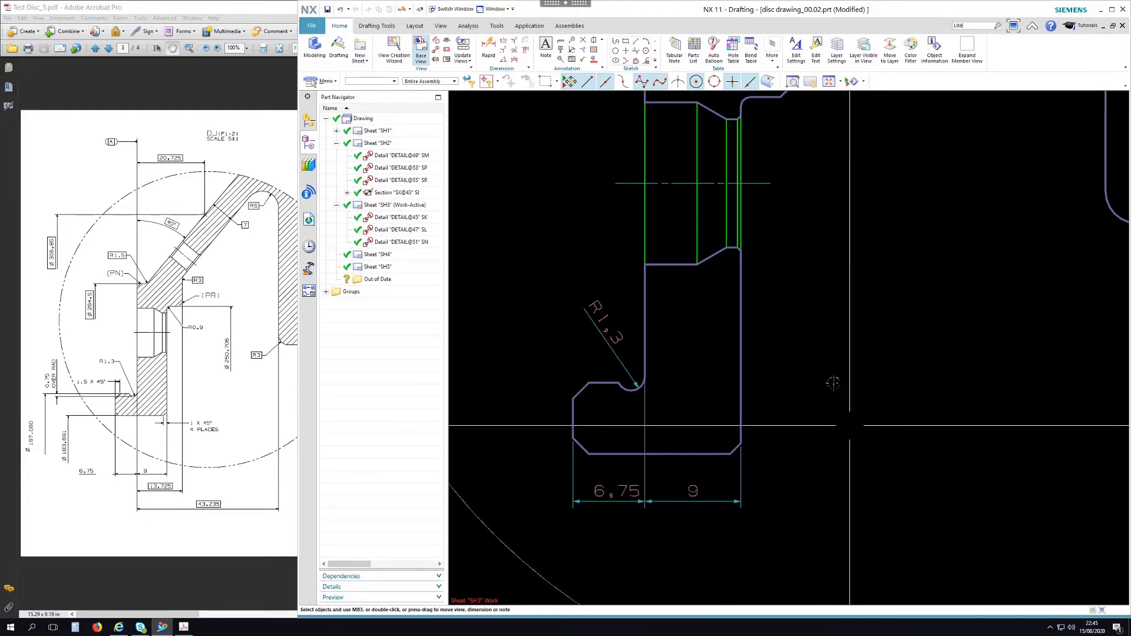
- Dimension the horizontal distance from the web's left face to the right edge of the stepped shoulder, placed below the other two width dimensions
scroll(823, 350, down, 2)
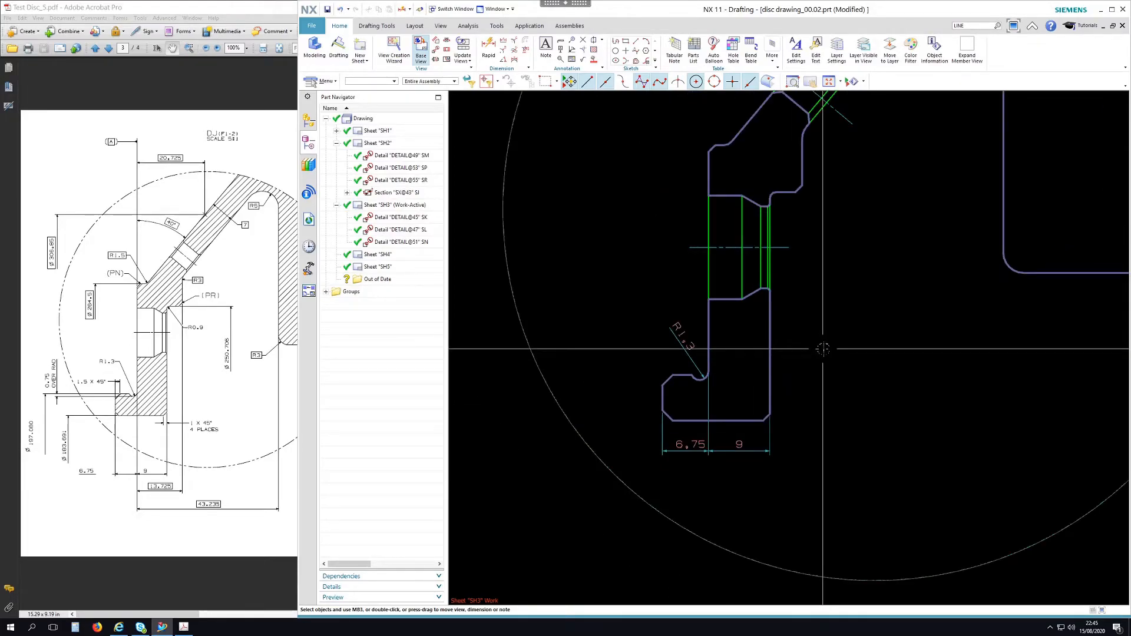
middle_drag(868, 410, 781, 421)
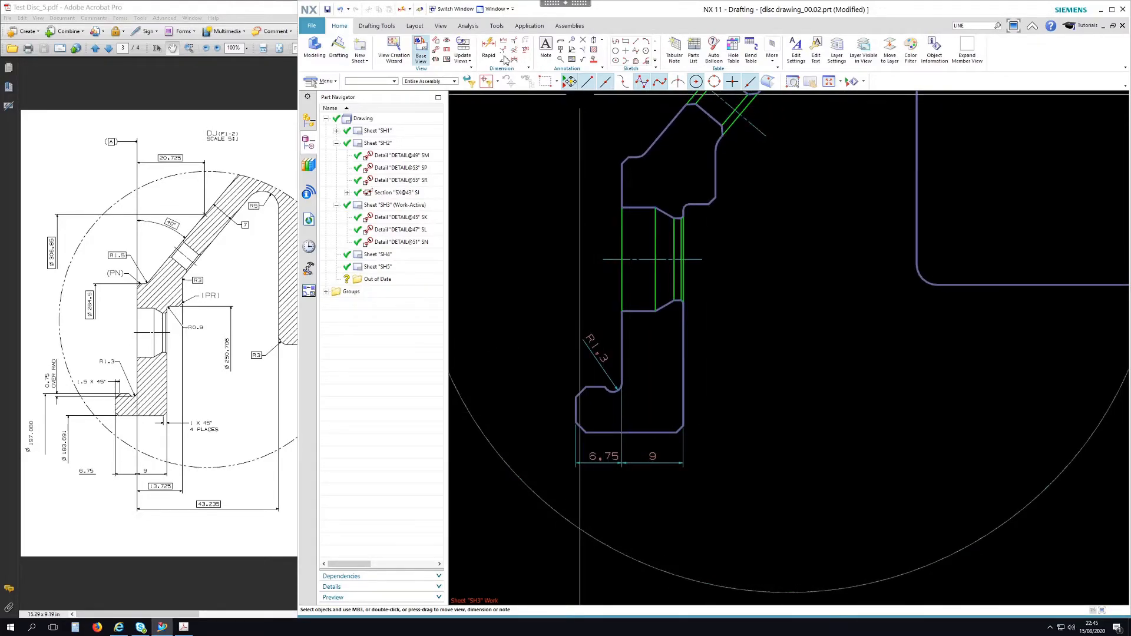
click(622, 382)
click(715, 196)
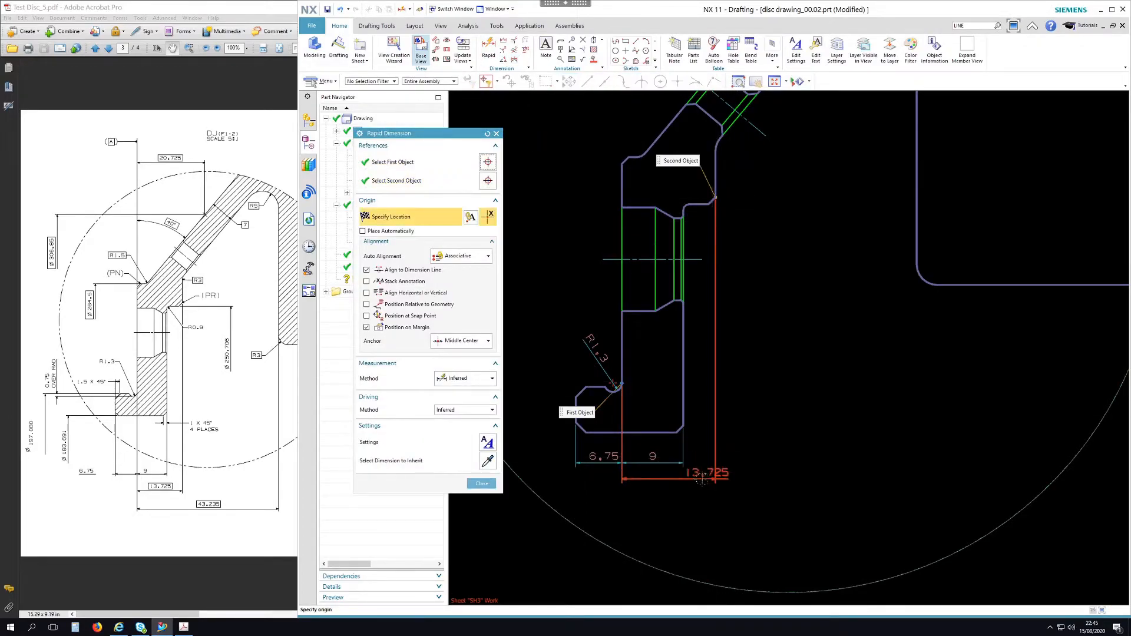
click(679, 492)
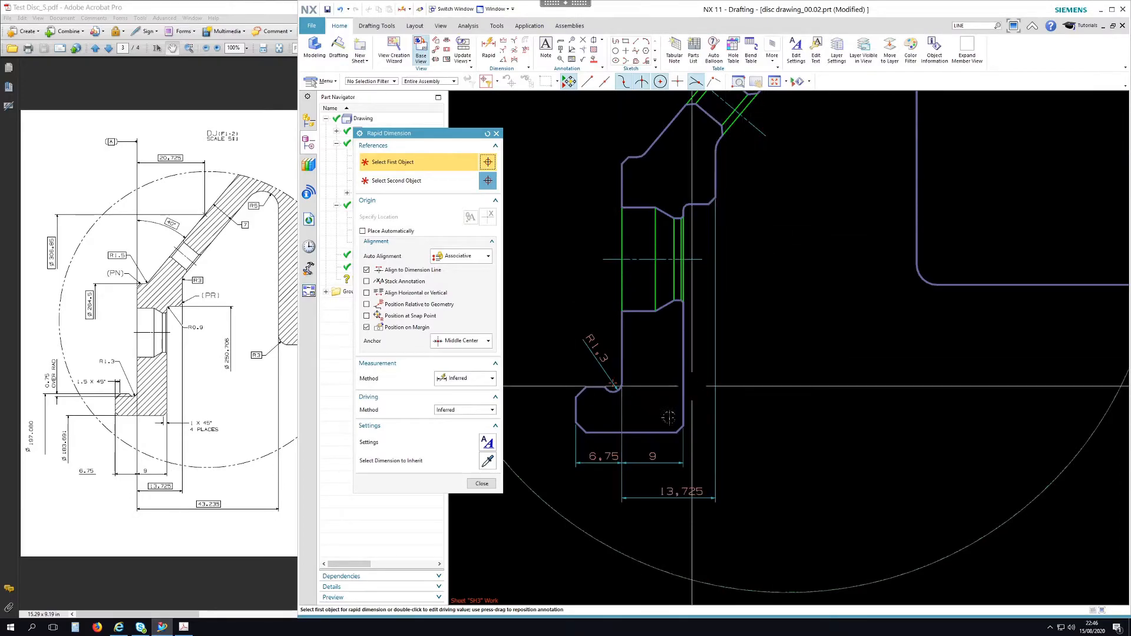
- Add an angular dimension between the vertical left face and the upper edge of the slanted arm in detail SN
scroll(720, 386, down, 3)
scroll(667, 226, up, 3)
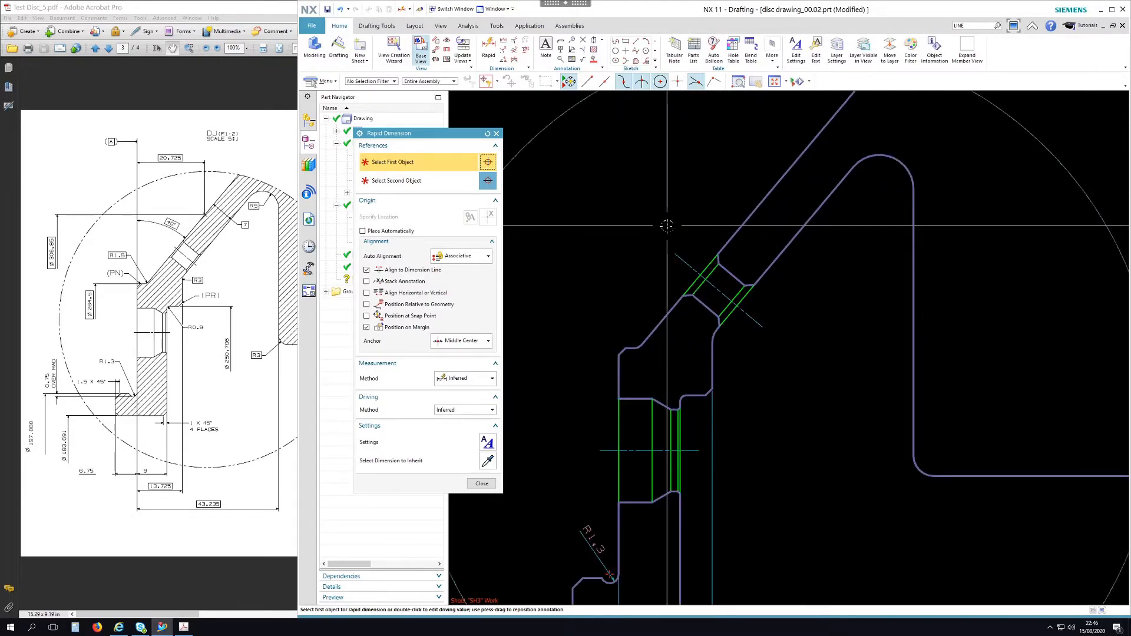
click(468, 383)
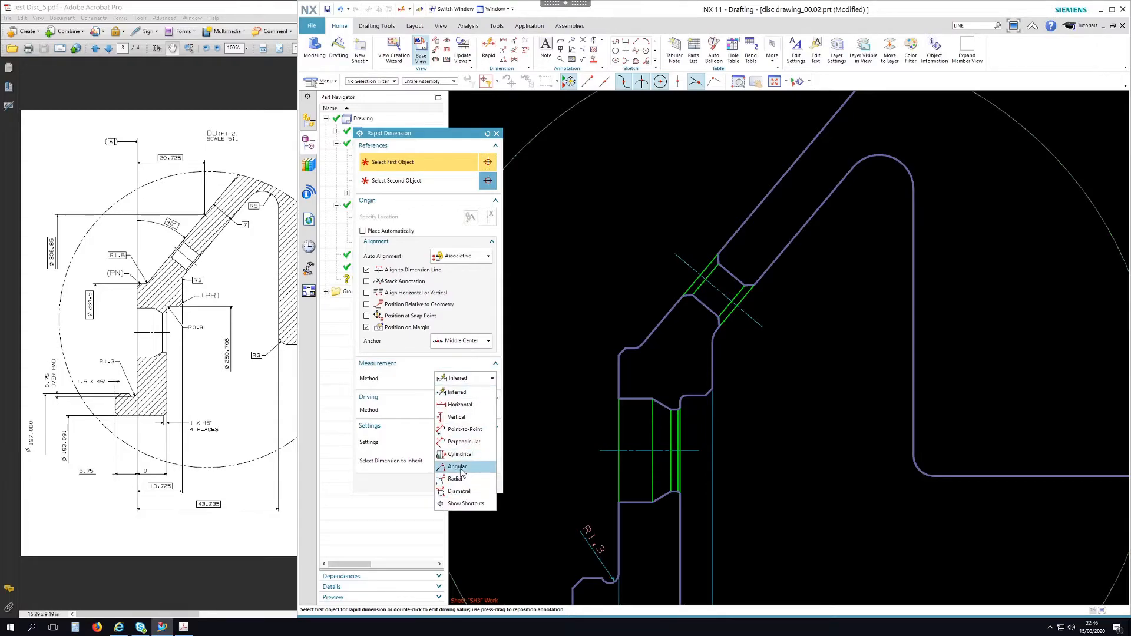
click(457, 467)
click(618, 377)
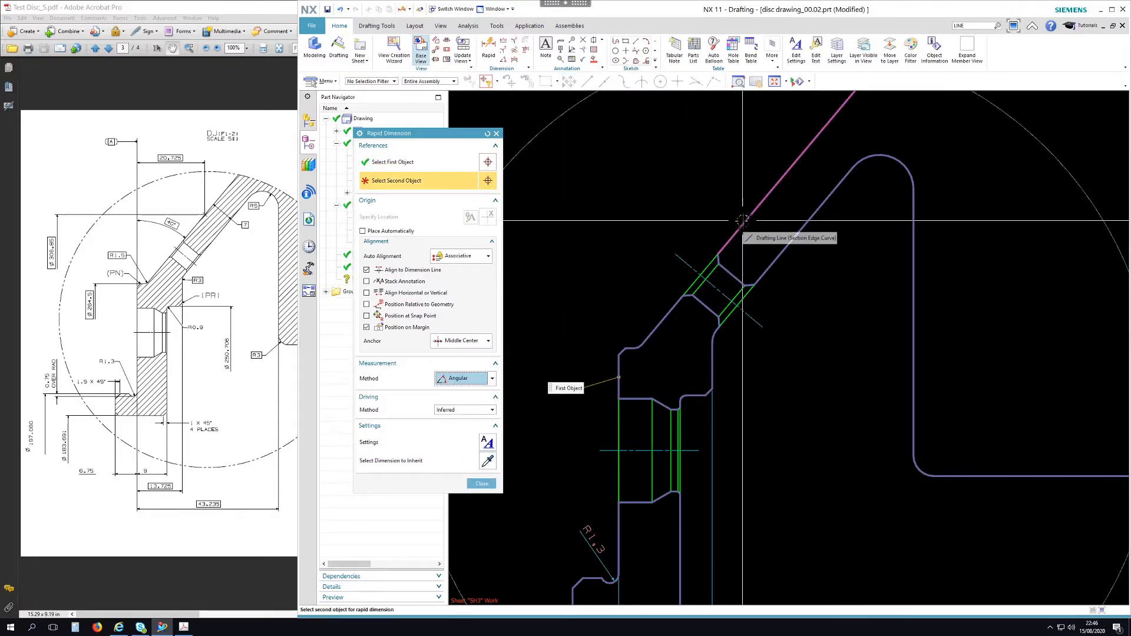
click(743, 221)
click(702, 189)
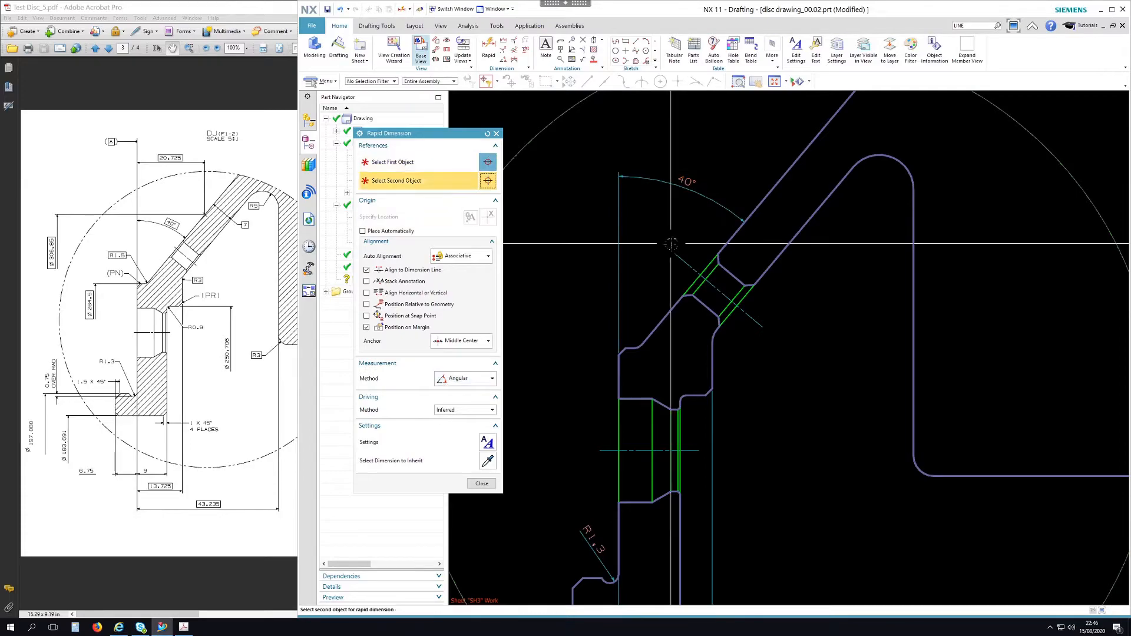
click(482, 483)
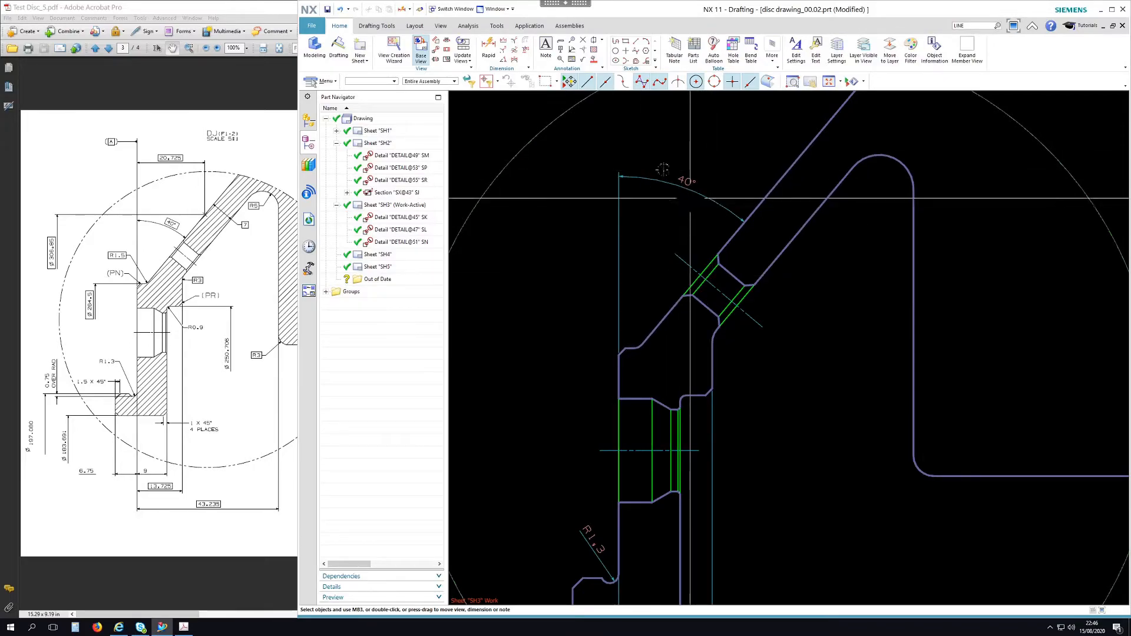
- Add a radial dimension to the large arc joining the slanted arm to the tall vertical edge in detail SN
scroll(635, 162, down, 4)
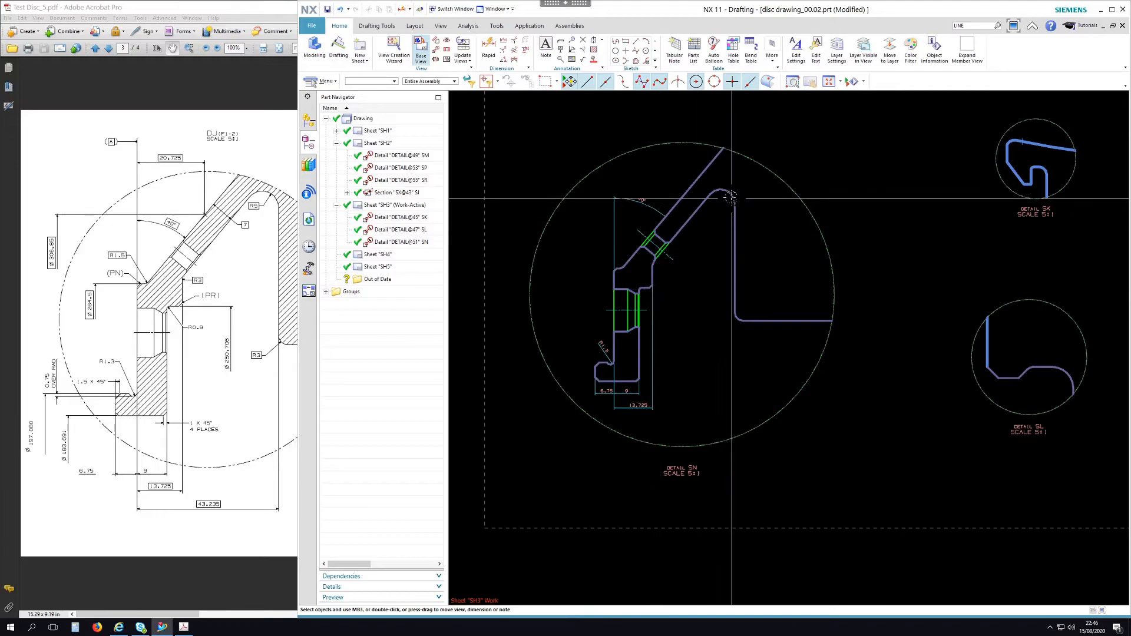
scroll(739, 156, up, 3)
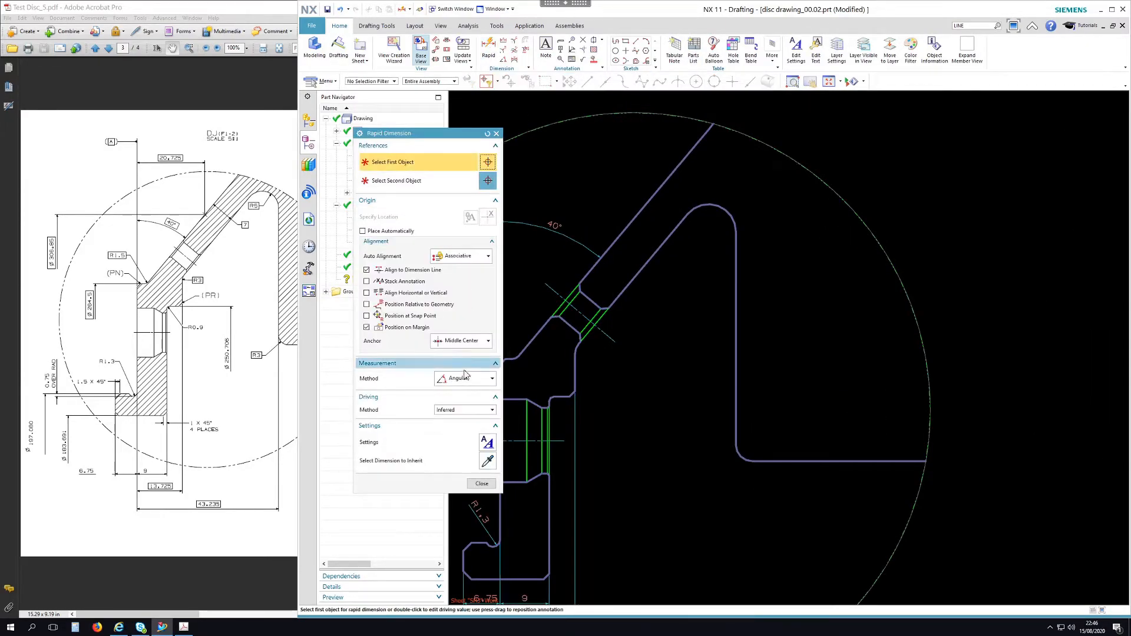
click(471, 379)
click(456, 479)
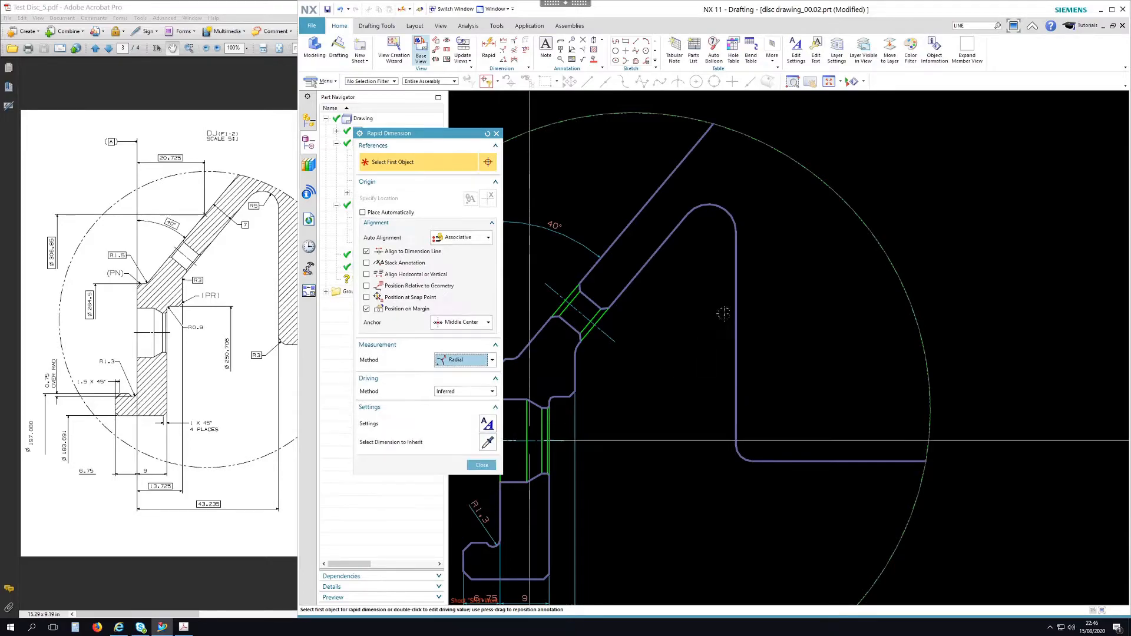
click(712, 208)
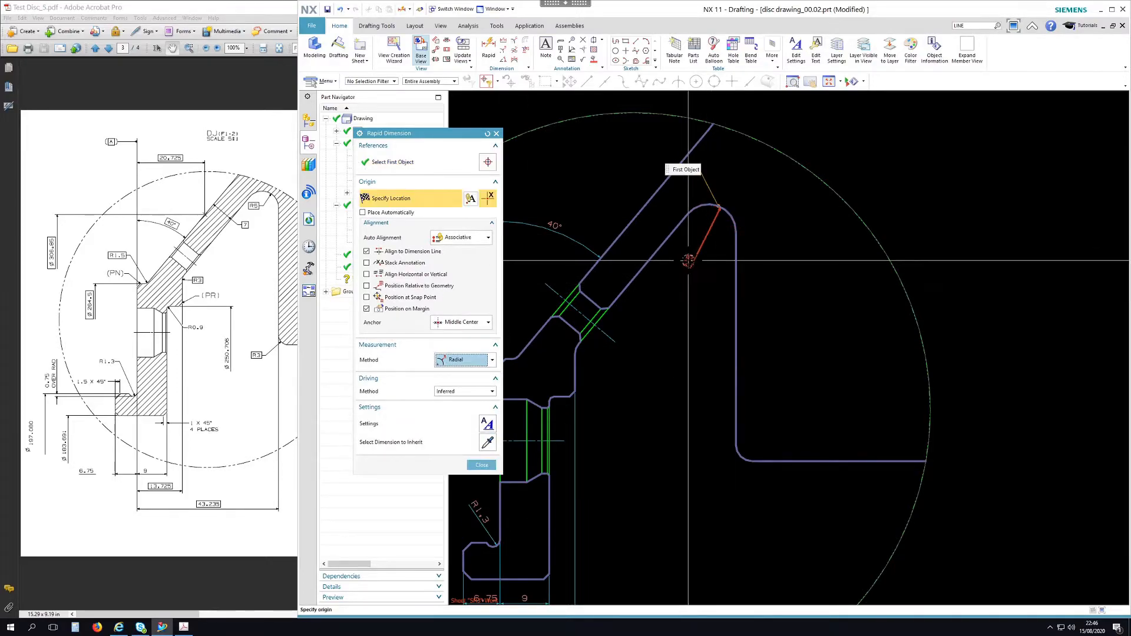
click(772, 291)
key(Escape)
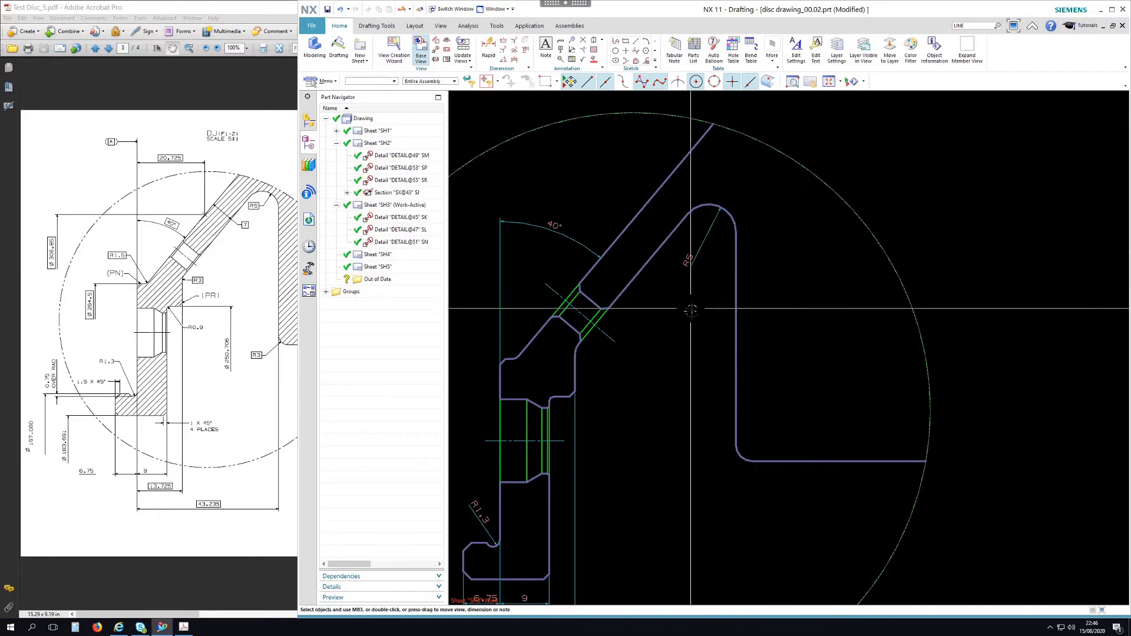
- Add a radial dimension to the fillet between the tall vertical edge and the lower horizontal edge in detail SN
click(491, 47)
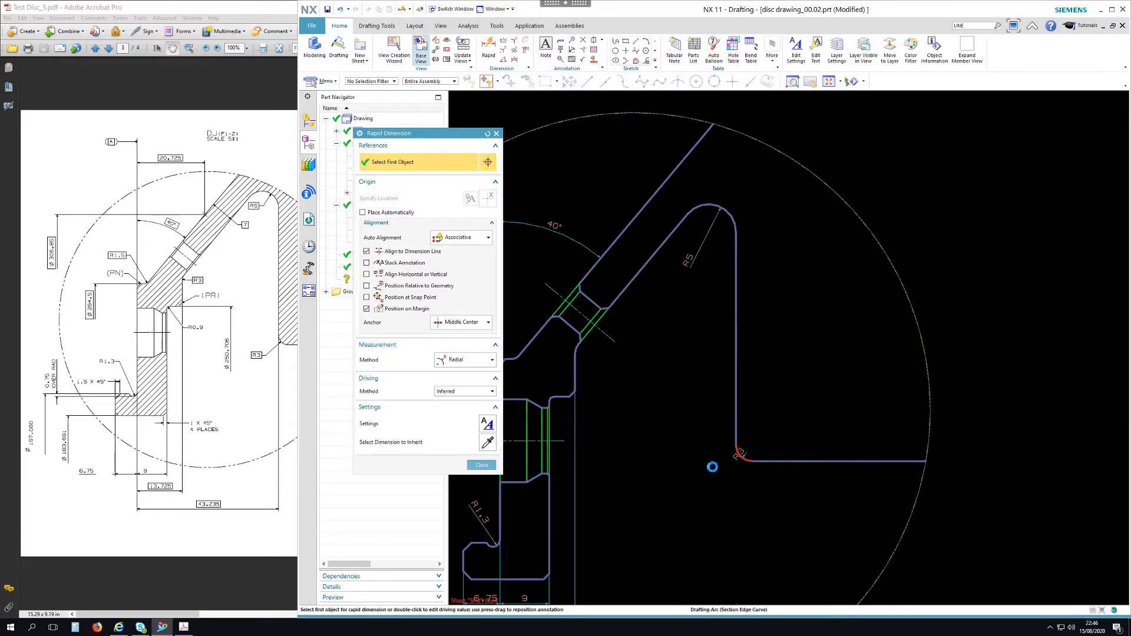
click(703, 470)
key(Escape)
scroll(707, 310, down, 3)
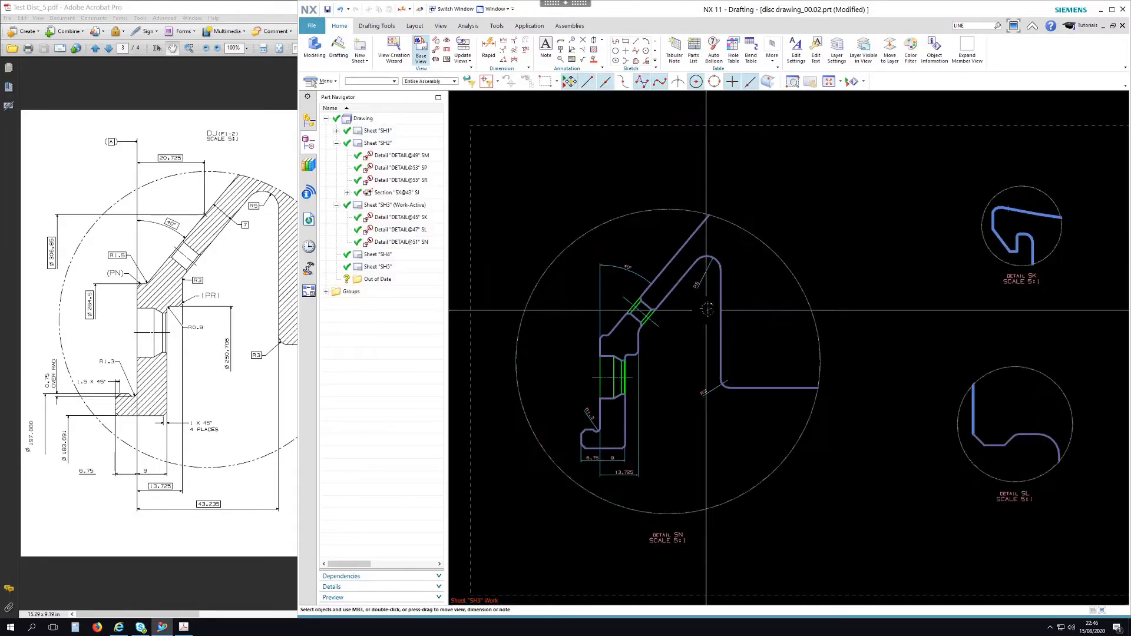
- Dimension the horizontal distance from the web's left face to the tall vertical edge in detail SN, placed below the other width dimensions
scroll(685, 470, up, 1)
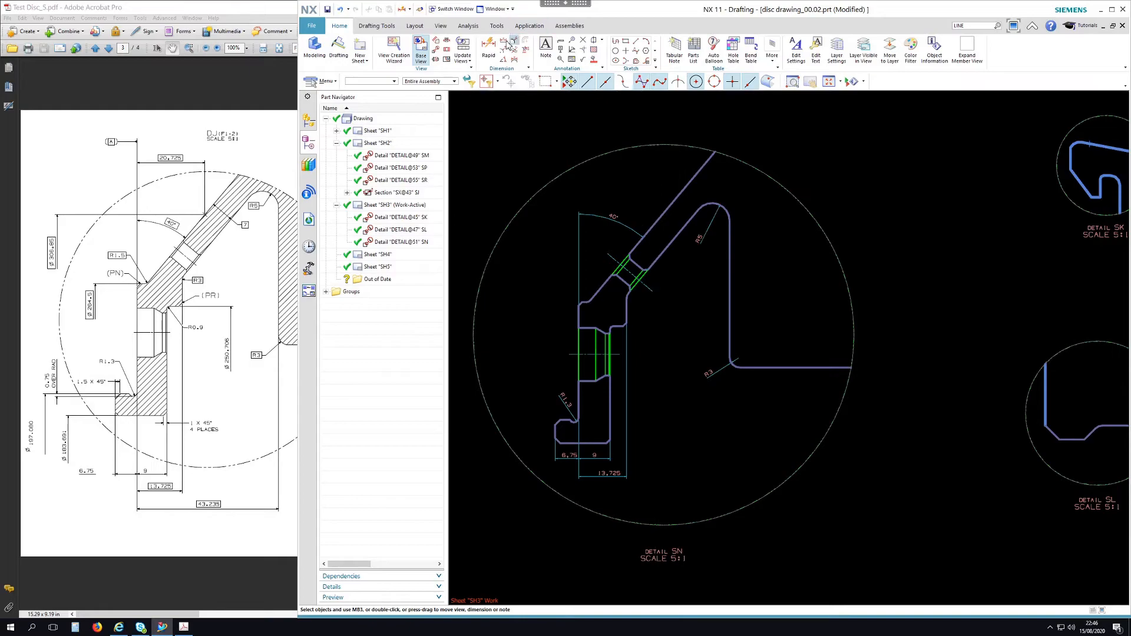
click(487, 46)
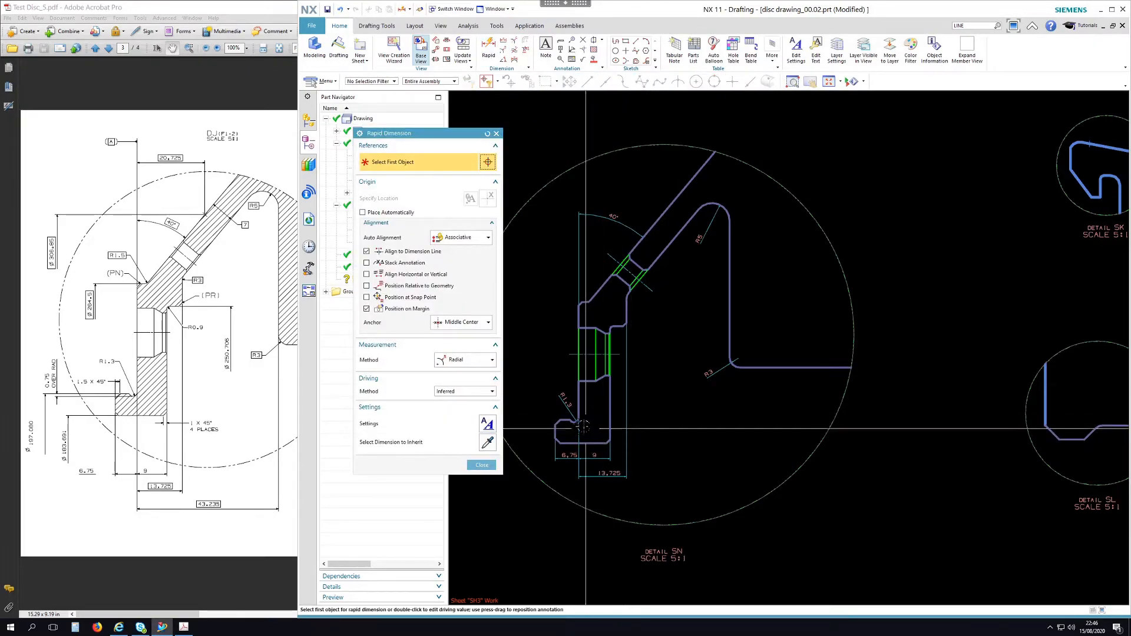
click(465, 360)
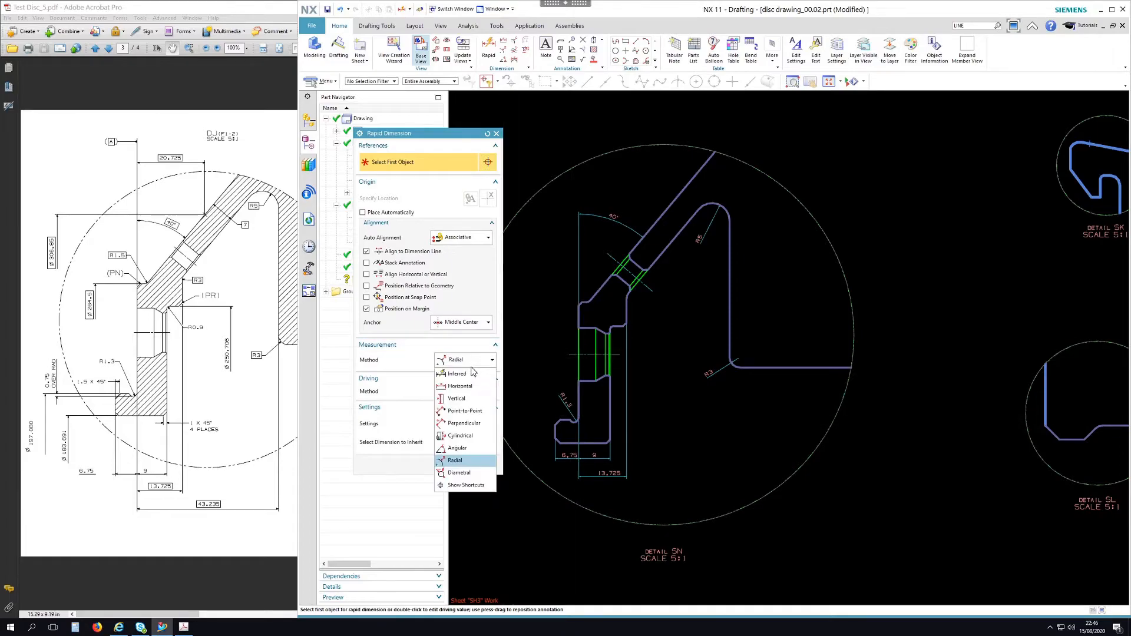
click(457, 374)
click(579, 417)
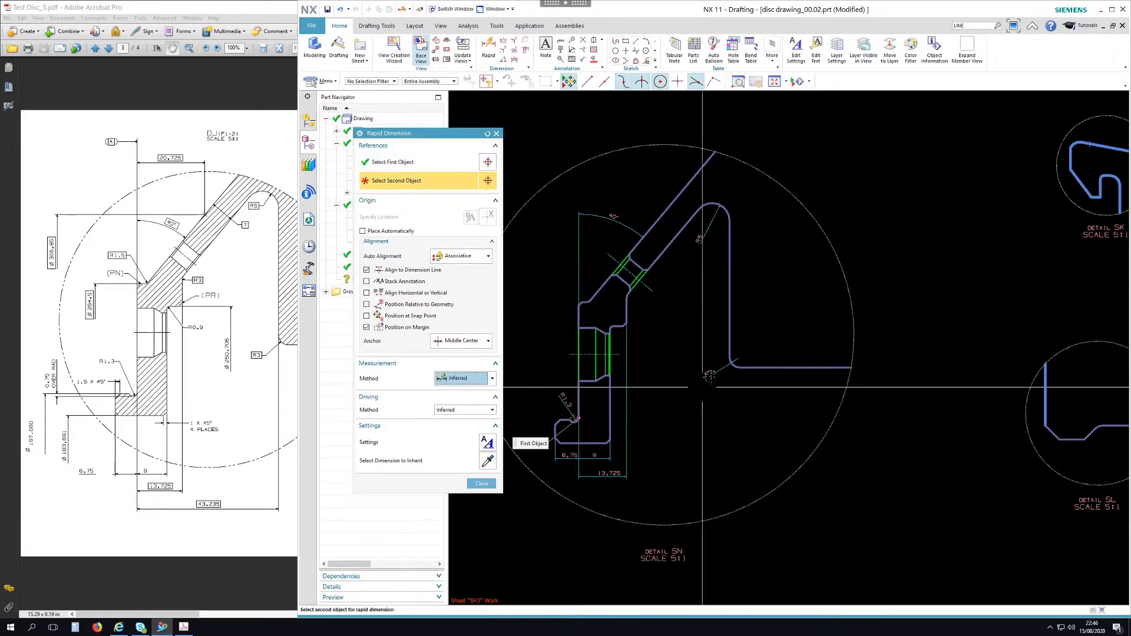
click(730, 358)
click(776, 368)
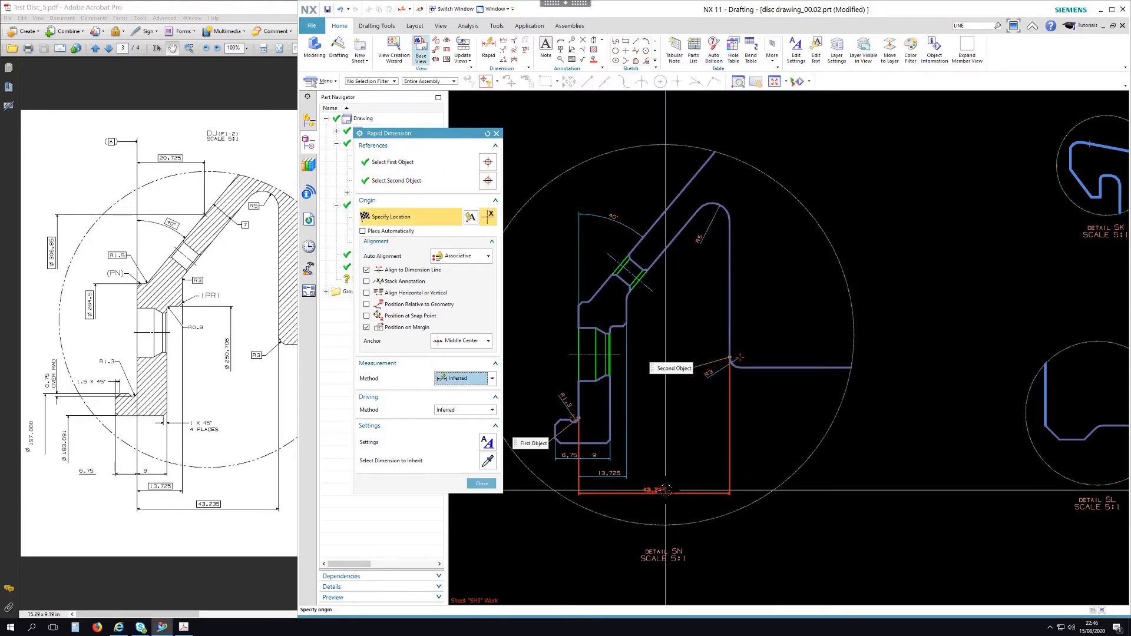
click(676, 492)
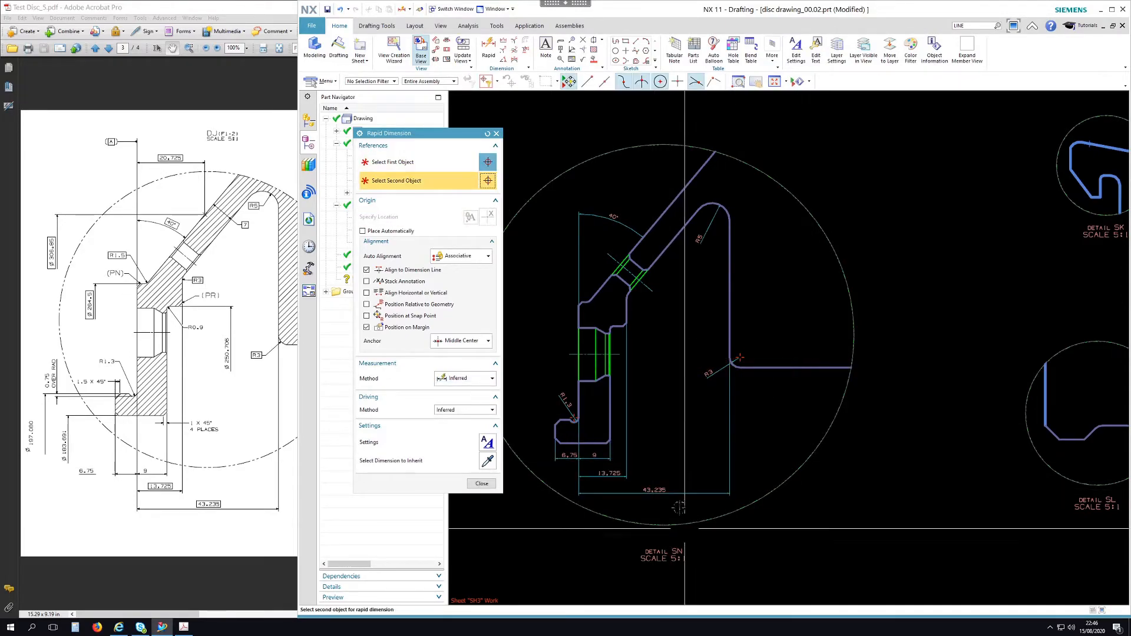
click(482, 483)
- Consult detail DG in the reference PDF and dimension the horizontal width of the notch in detail SK, placed below the view
scroll(601, 384, down, 4)
shift+middle_drag(775, 429, 735, 409)
click(256, 10)
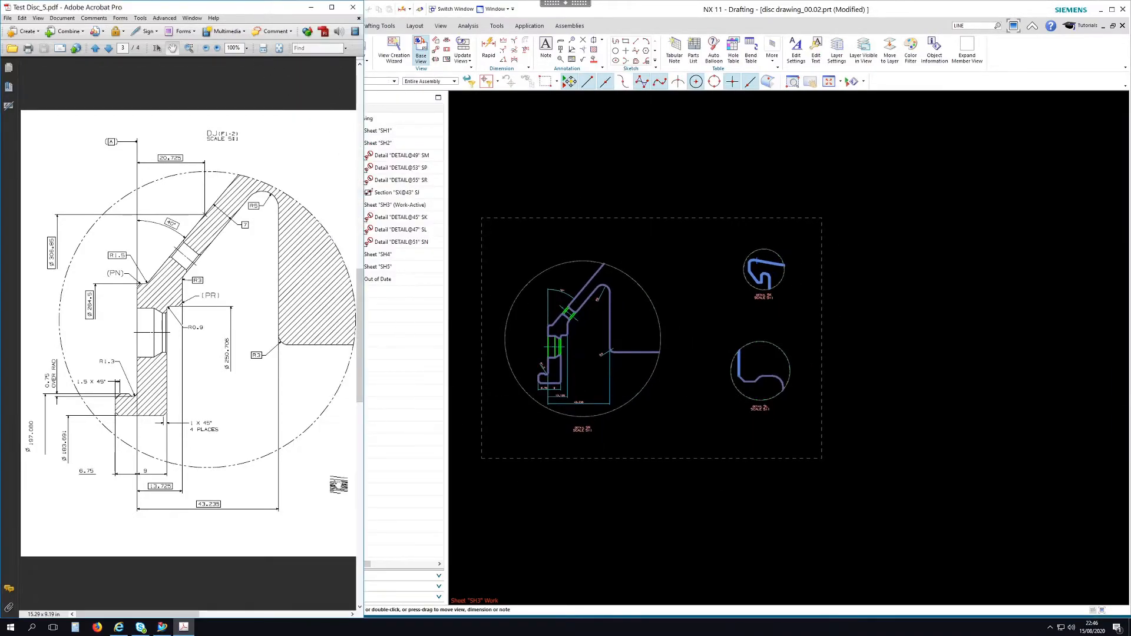
drag(195, 618, 288, 609)
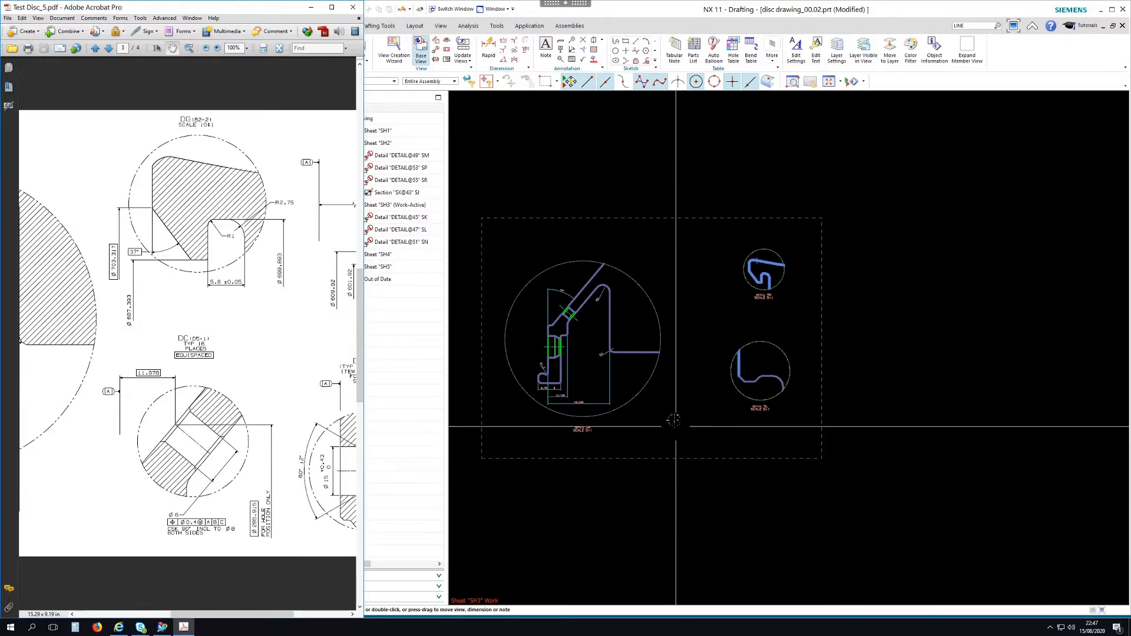
scroll(764, 252, up, 4)
drag(737, 353, 656, 333)
scroll(659, 331, up, 4)
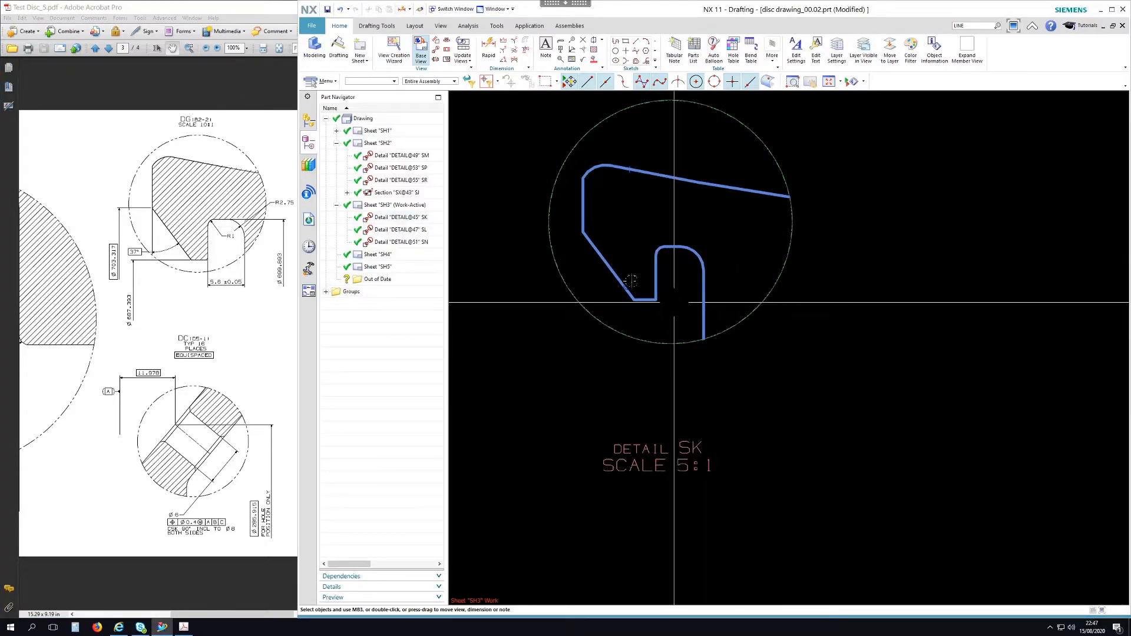
click(490, 46)
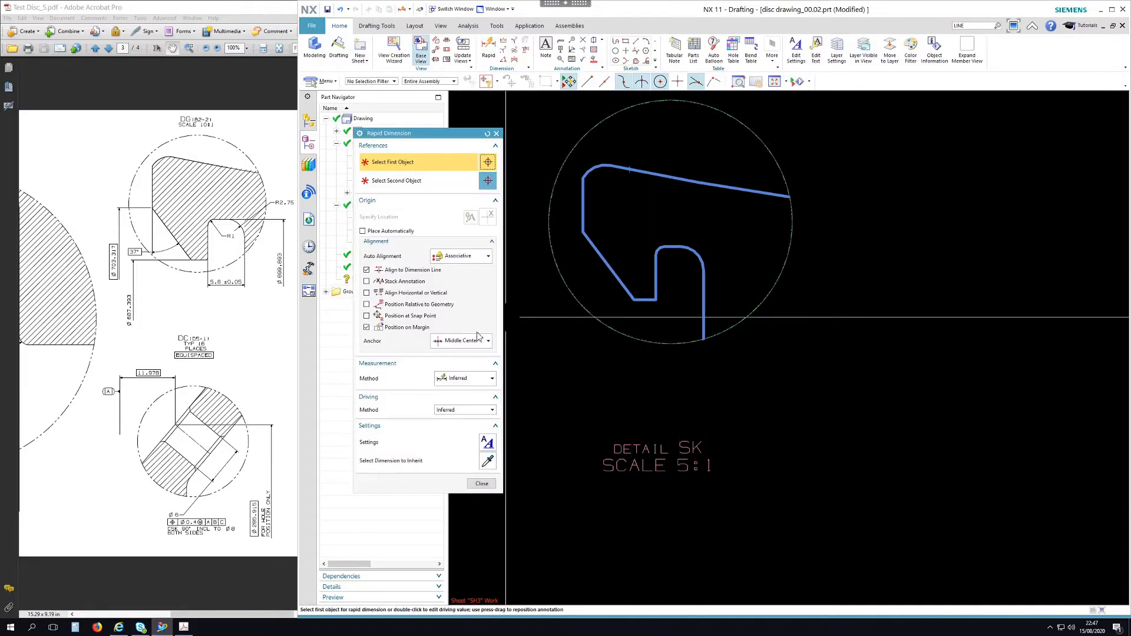
click(683, 324)
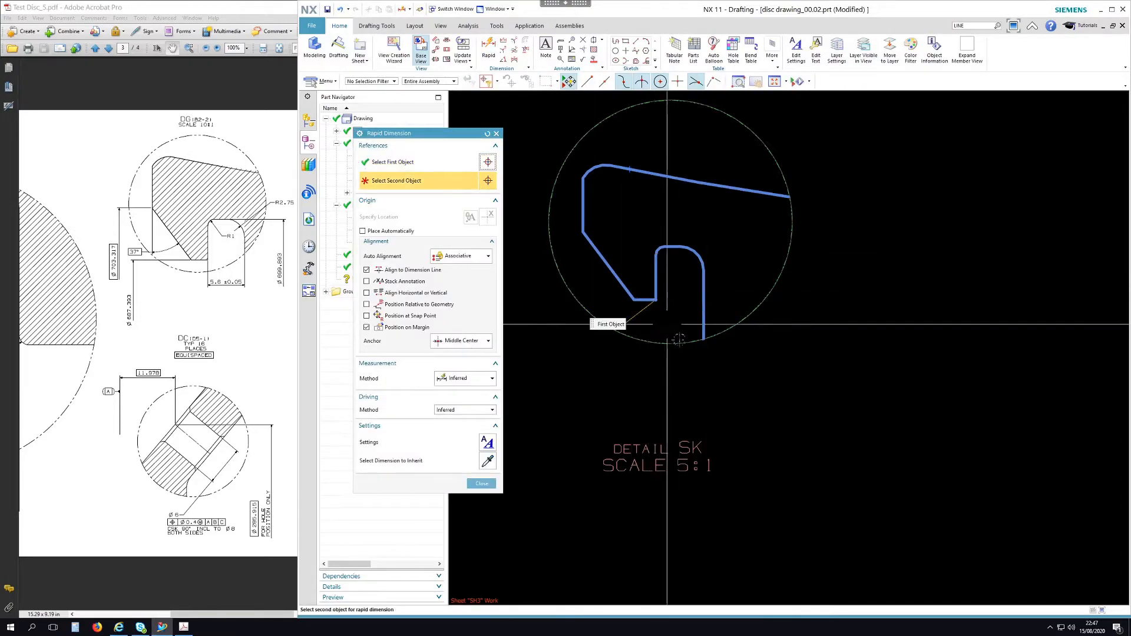
click(657, 303)
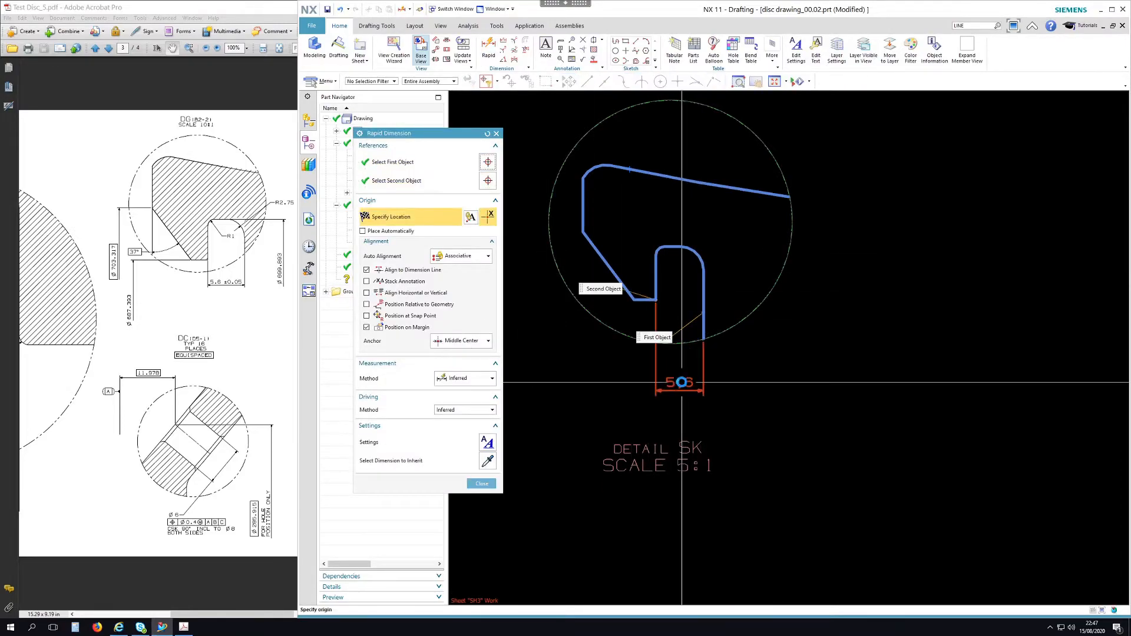
click(682, 383)
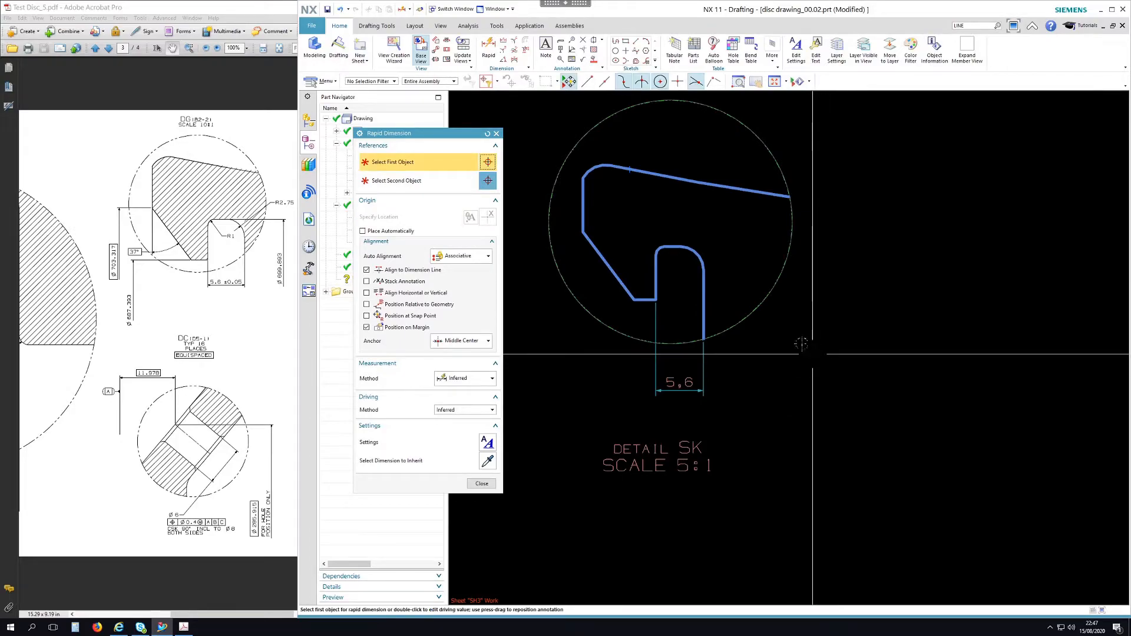
- Add a radial dimension to the larger arc at the notch's upper right in detail SK, with the text outside the detail circle
click(474, 382)
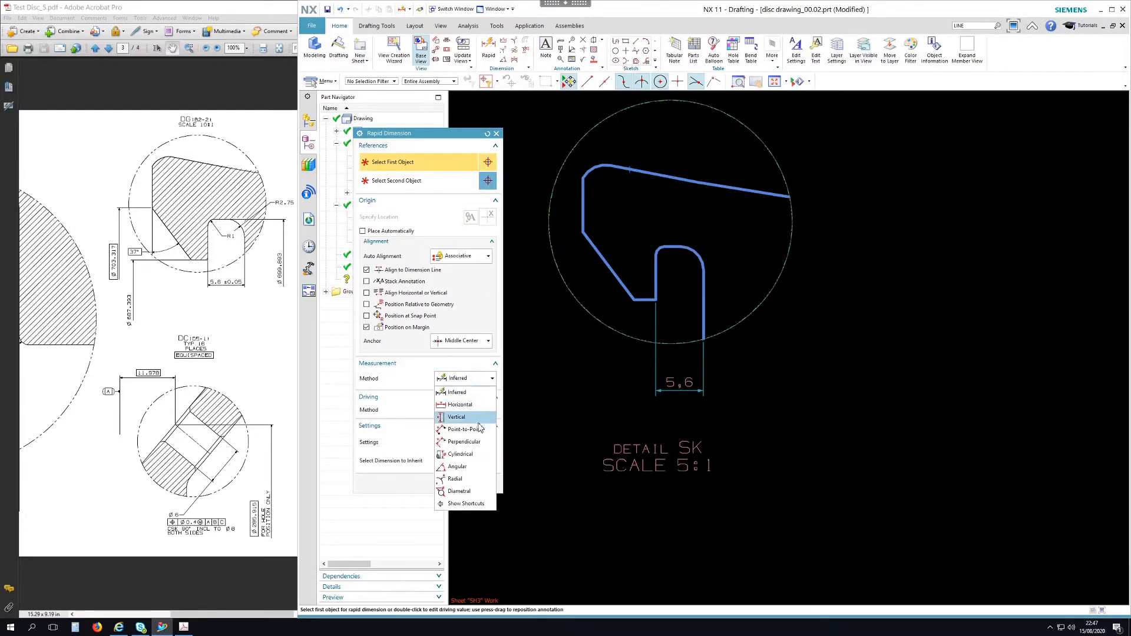
click(462, 484)
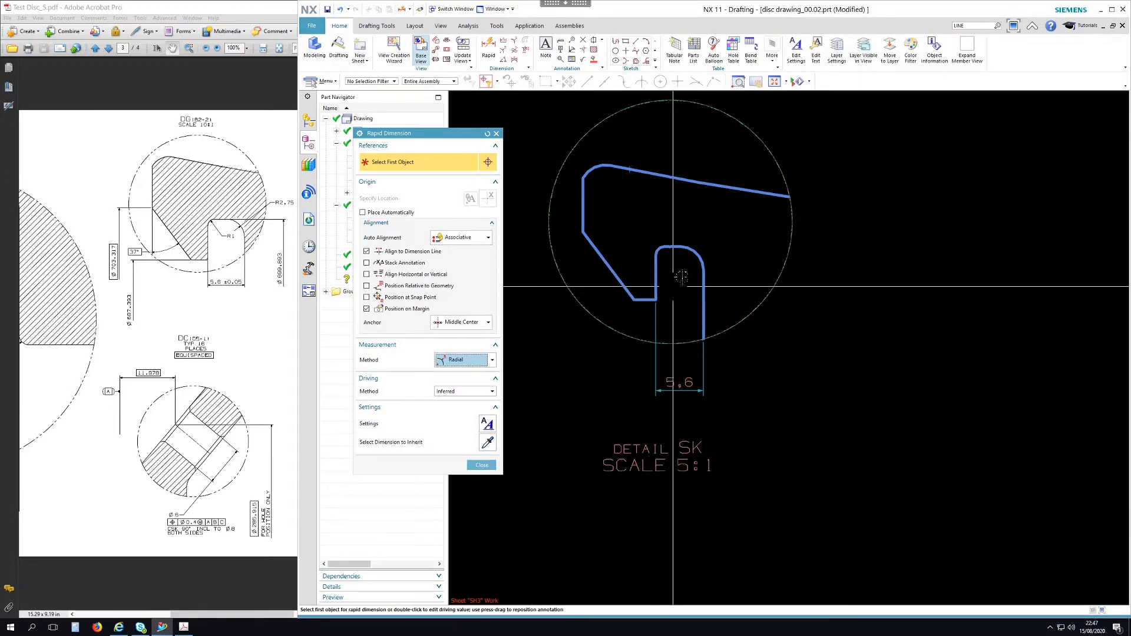
click(689, 254)
mouse_move(680, 272)
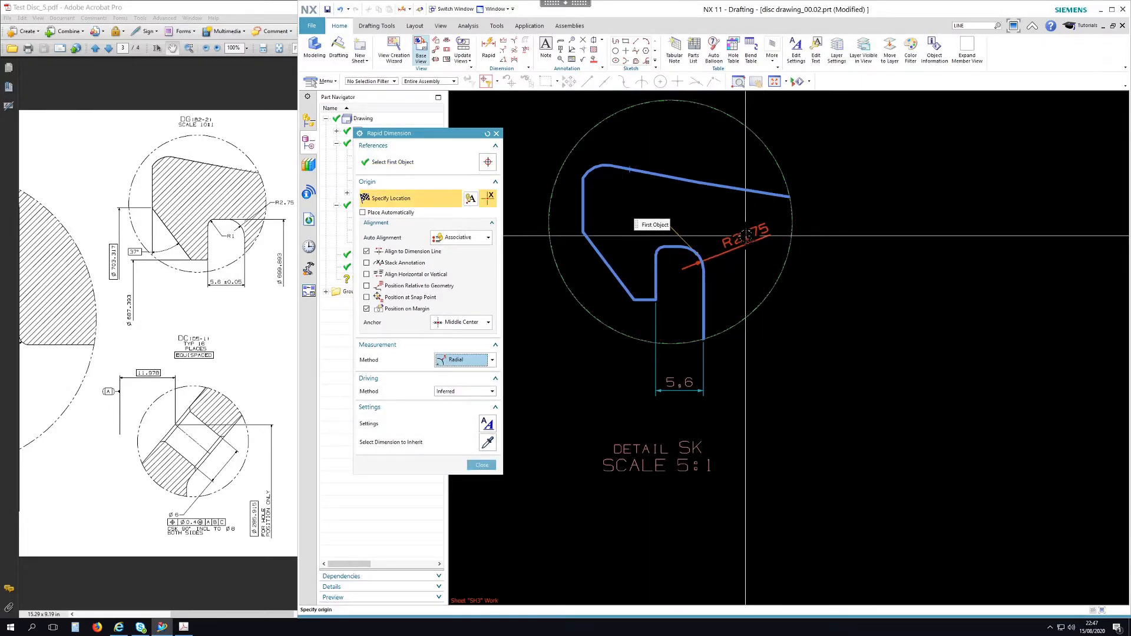
mouse_move(740, 229)
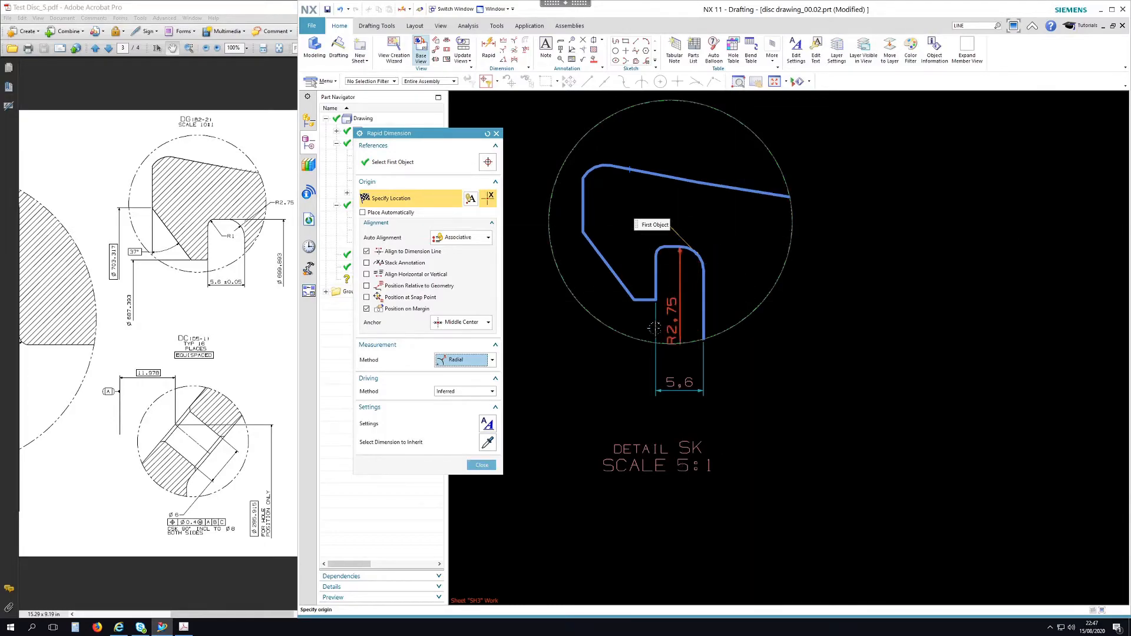
mouse_move(641, 351)
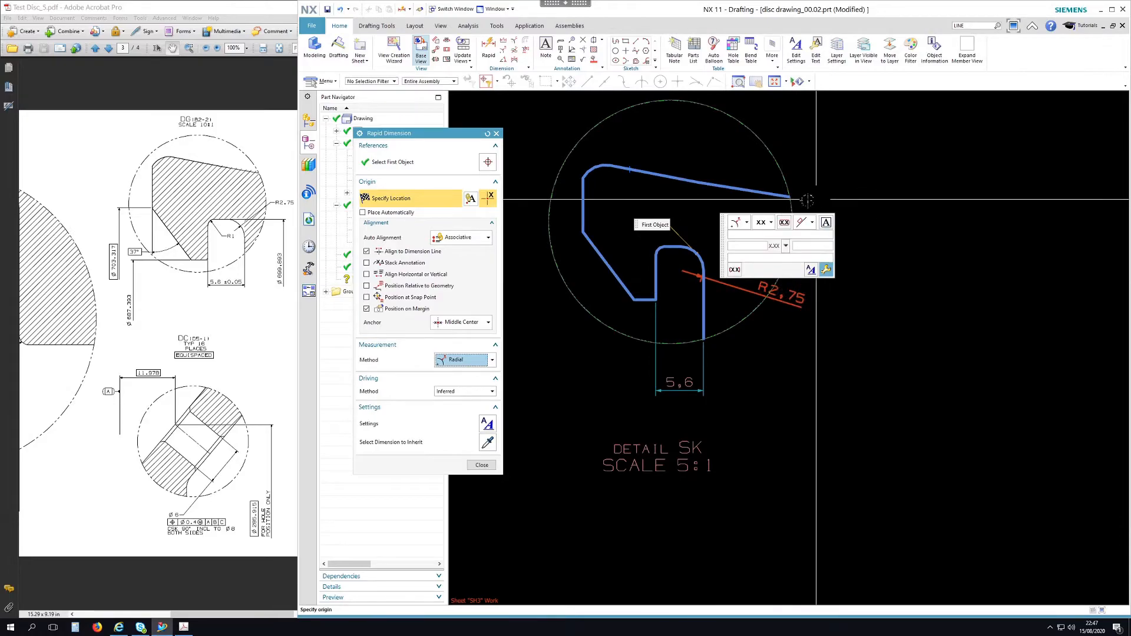
click(856, 235)
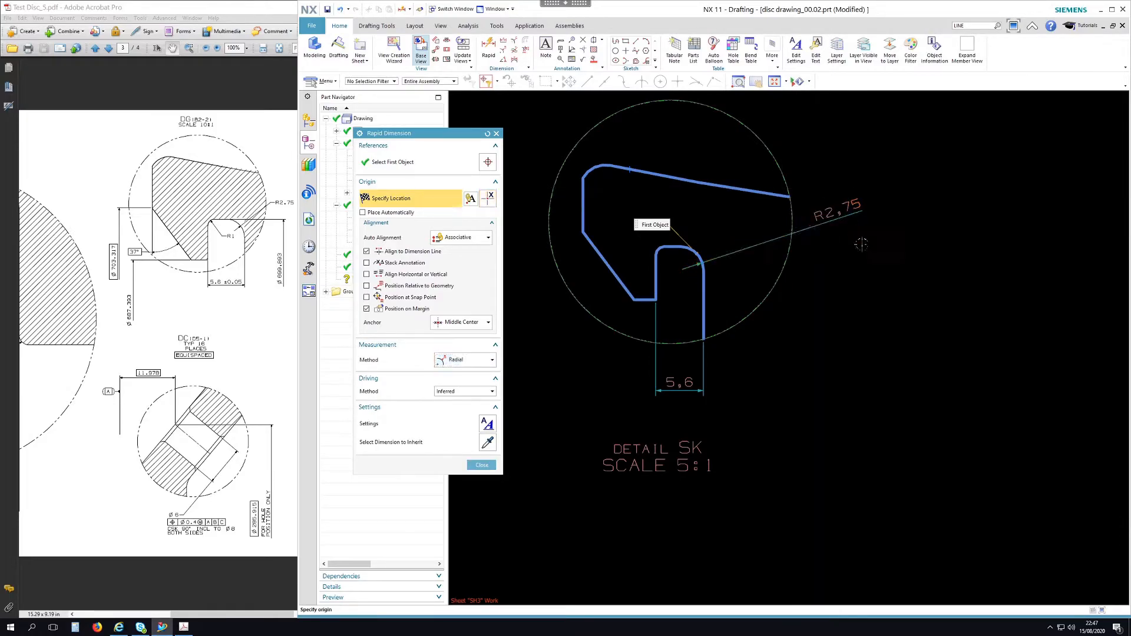
key(Escape)
- Review the reference PDF from the detail views through the SL-SL section page and back to the main disc views on page 1
scroll(737, 250, down, 5)
scroll(653, 333, down, 1)
middle_drag(661, 370, 760, 305)
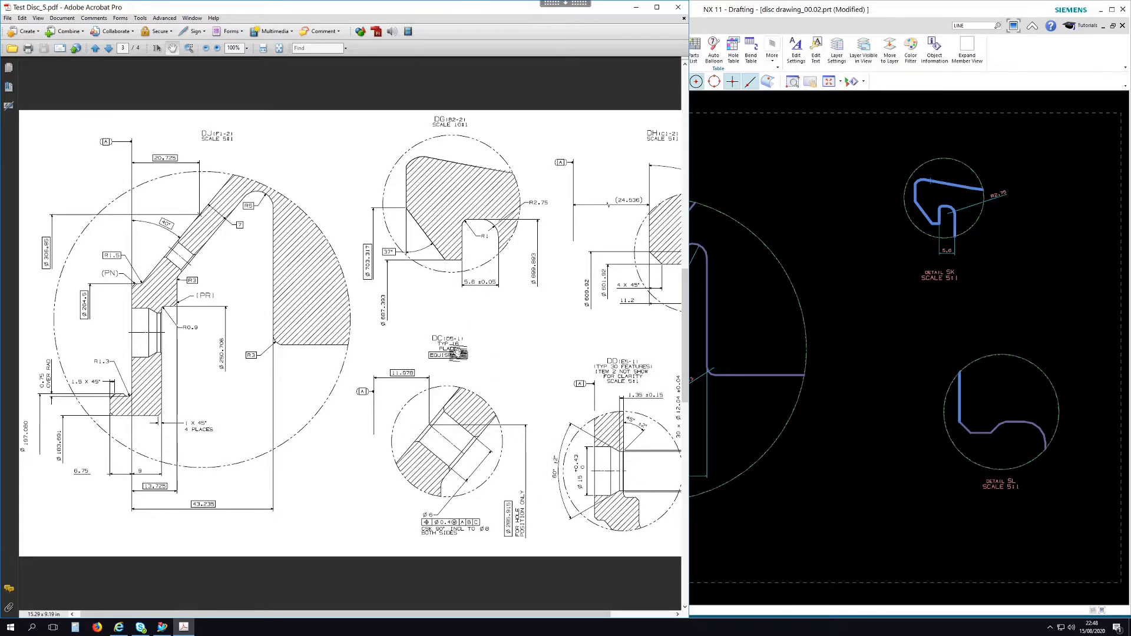
scroll(368, 386, down, 2)
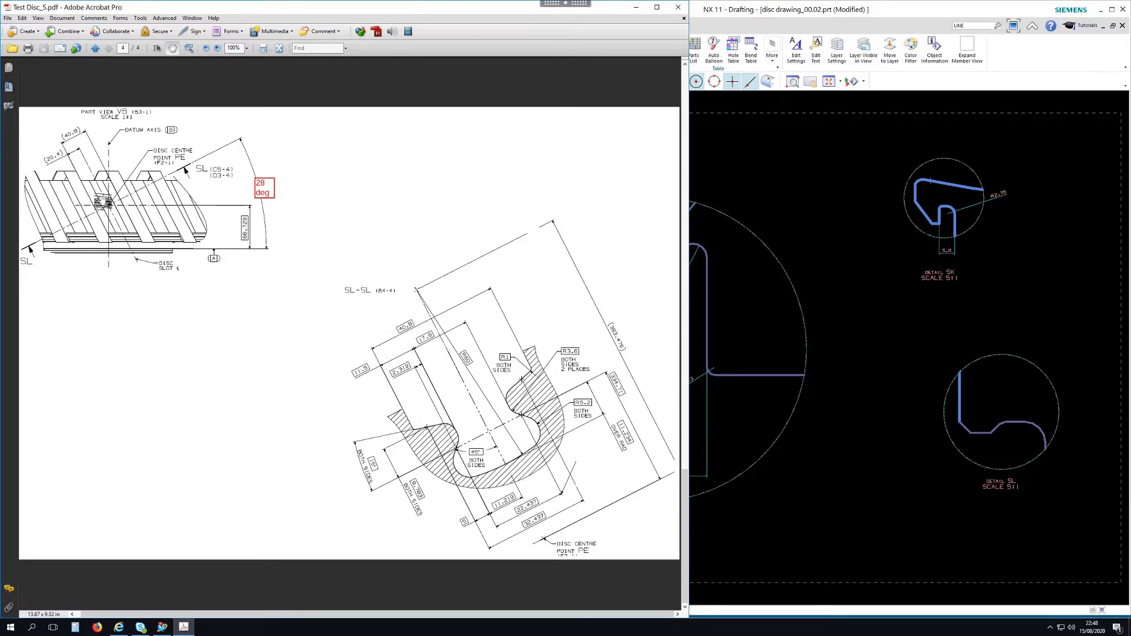
scroll(310, 327, up, 10)
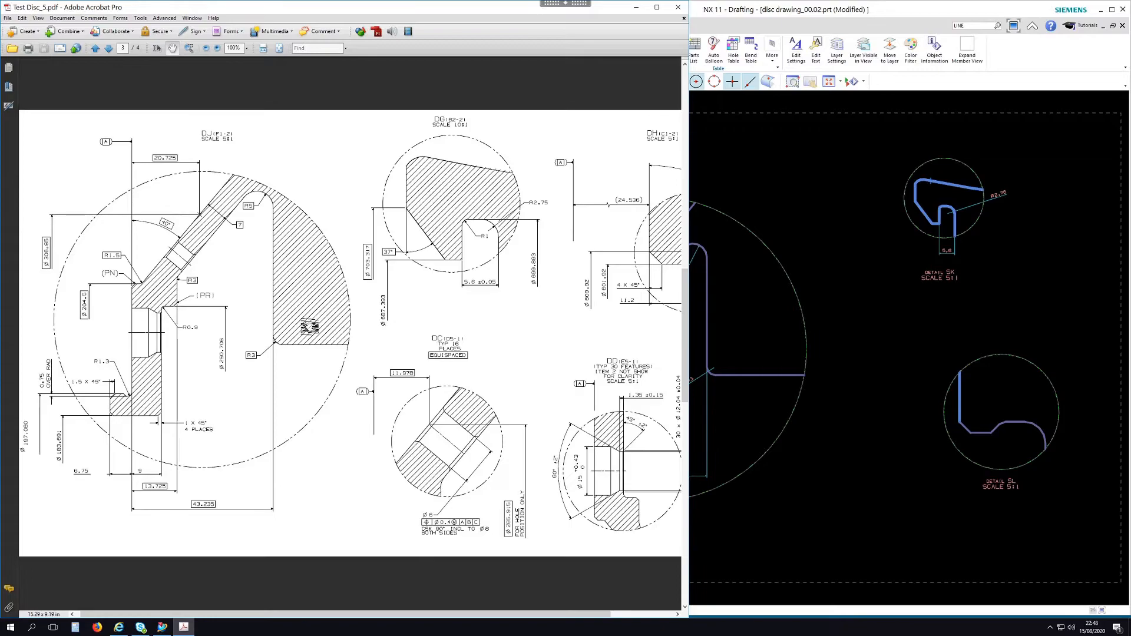
scroll(311, 326, up, 5)
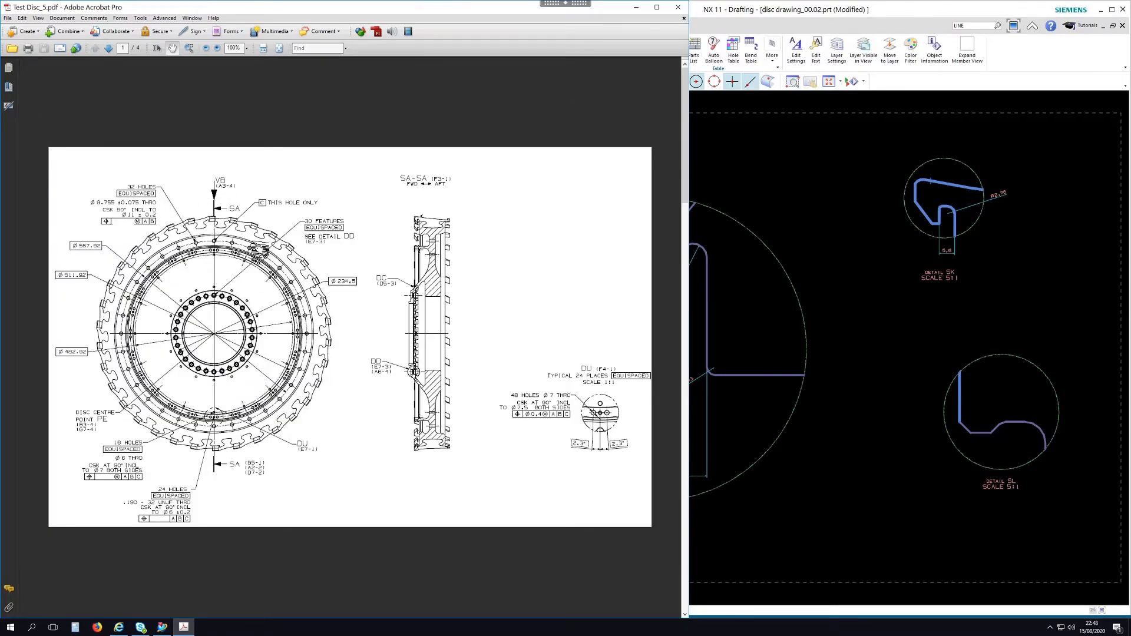
- Return to NX, open drawing sheet SH1 and inspect the blue curves in the disc's front view and section SG-SG
click(884, 20)
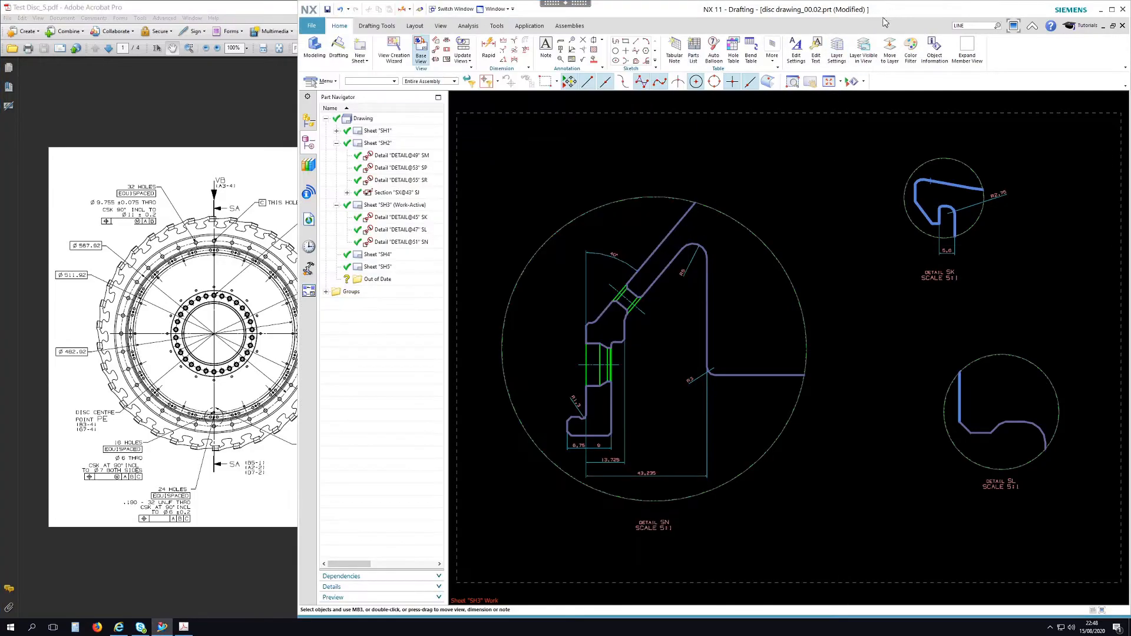
double_click(385, 131)
scroll(583, 244, up, 5)
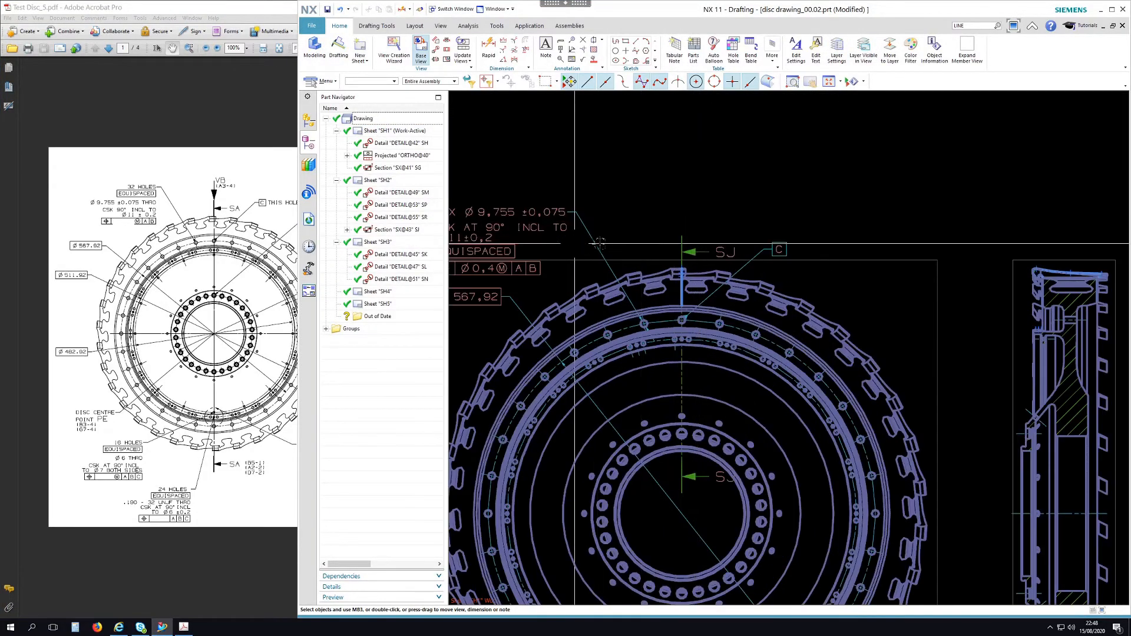
scroll(710, 290, up, 5)
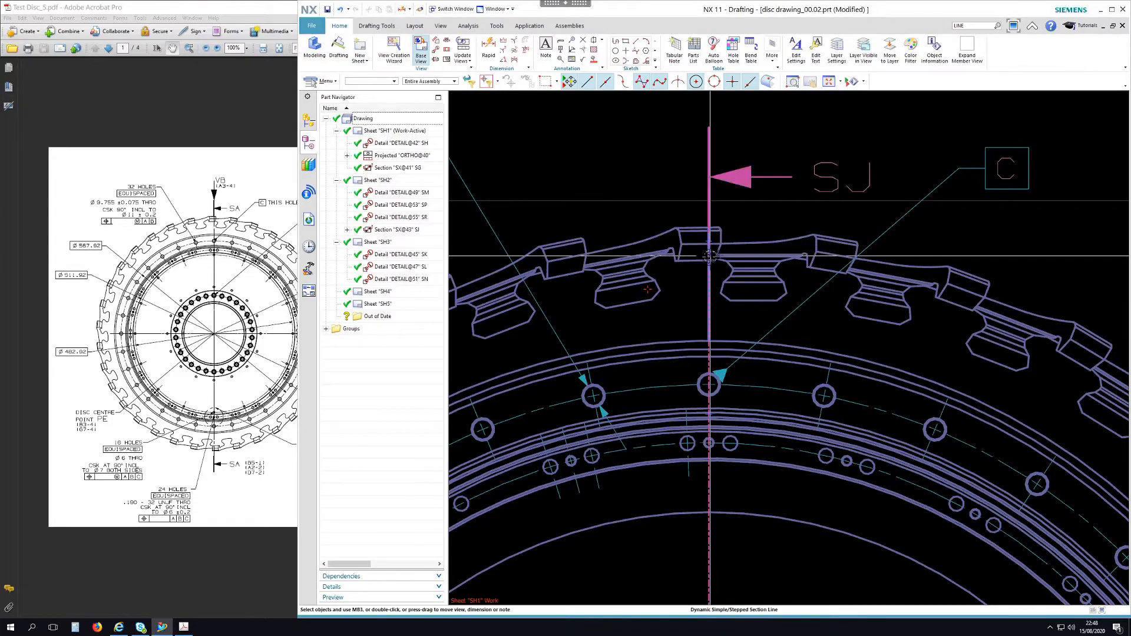
scroll(650, 288, down, 6)
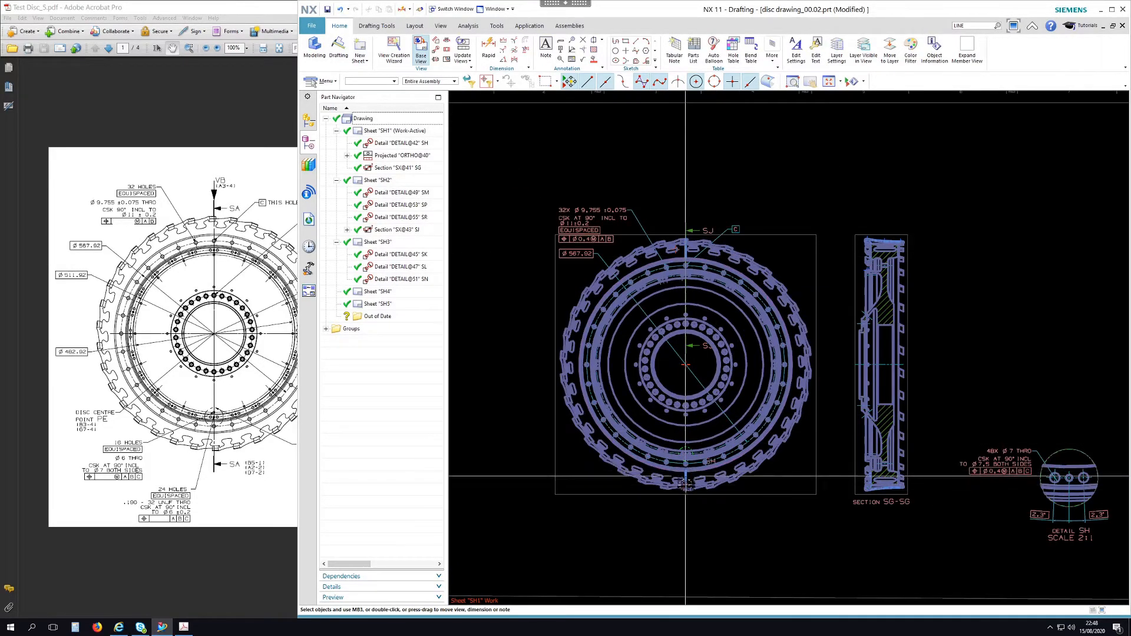
scroll(862, 241, up, 5)
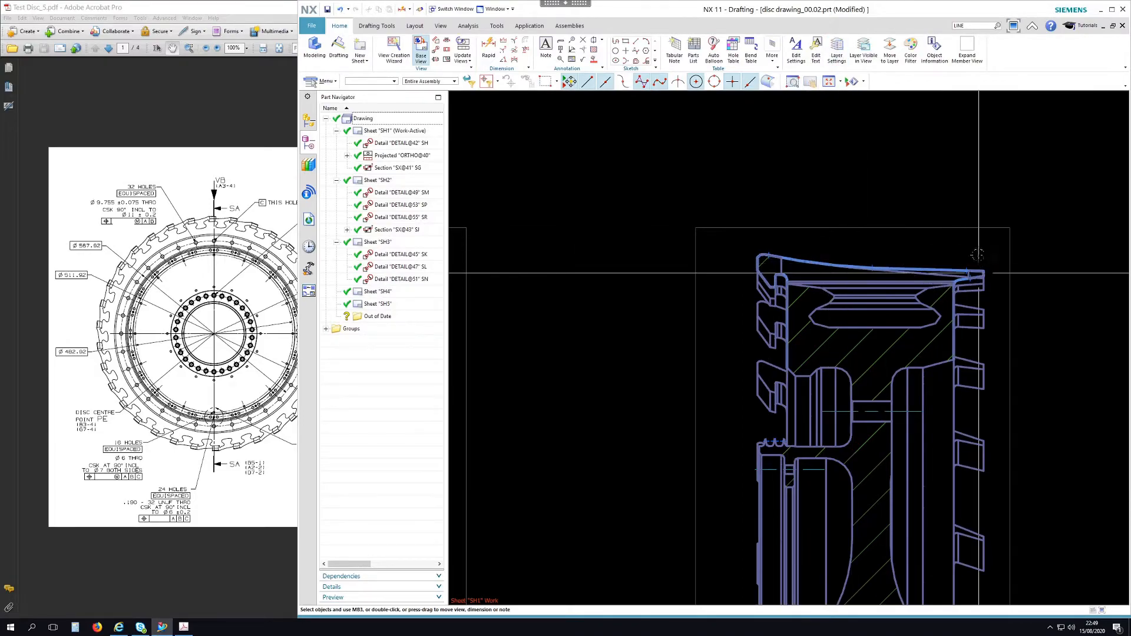
- Make layer 30 invisible in the disc's front view ORTHO@40
click(865, 53)
scroll(937, 177, down, 5)
scroll(631, 208, up, 4)
double_click(372, 152)
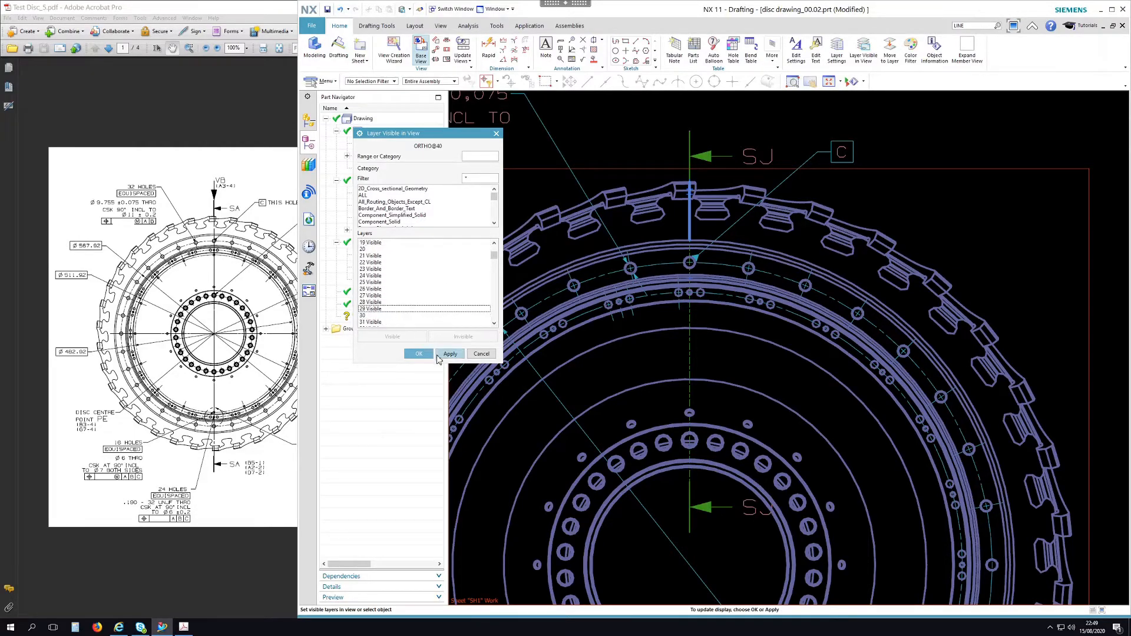
click(419, 354)
click(420, 241)
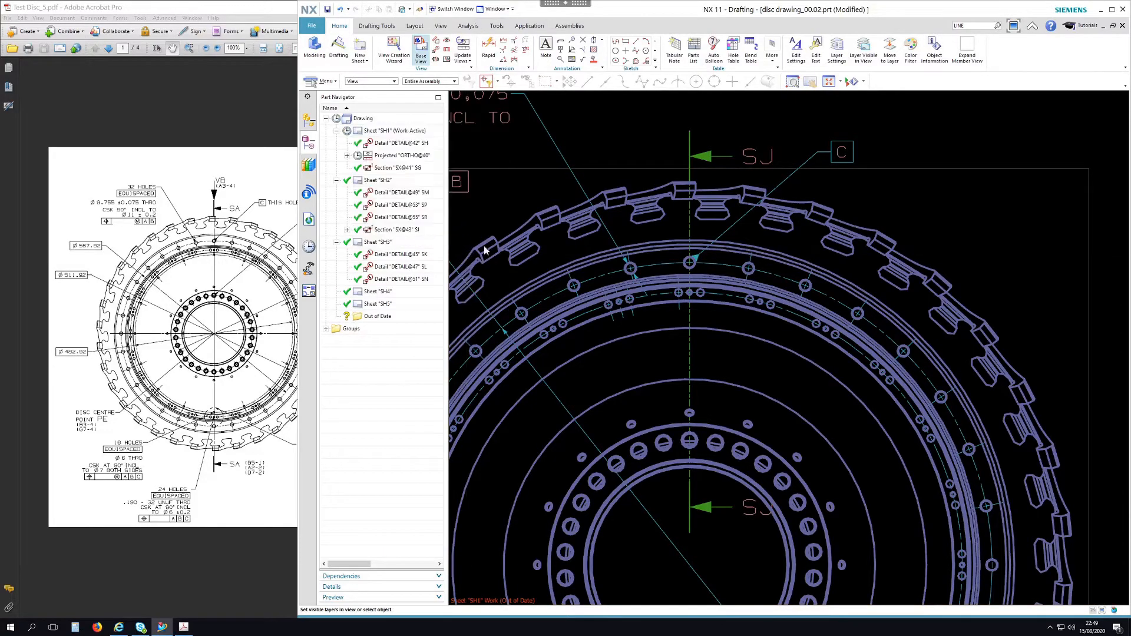
click(481, 354)
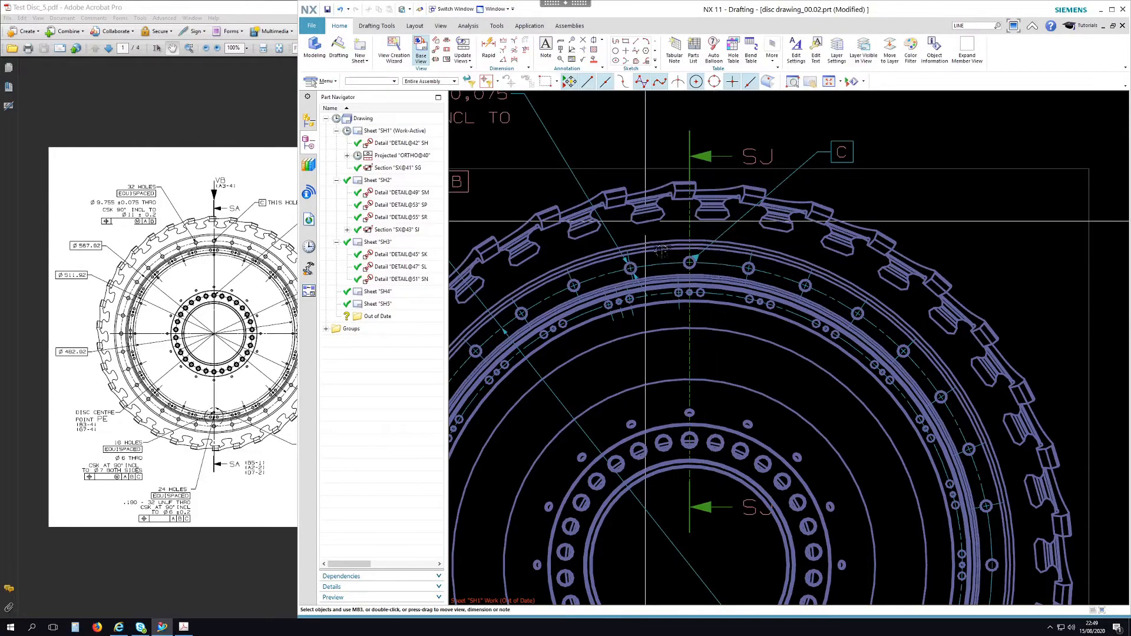
- Make layer 30 invisible in section view SG-SG (SX@41) as well
scroll(687, 194, down, 5)
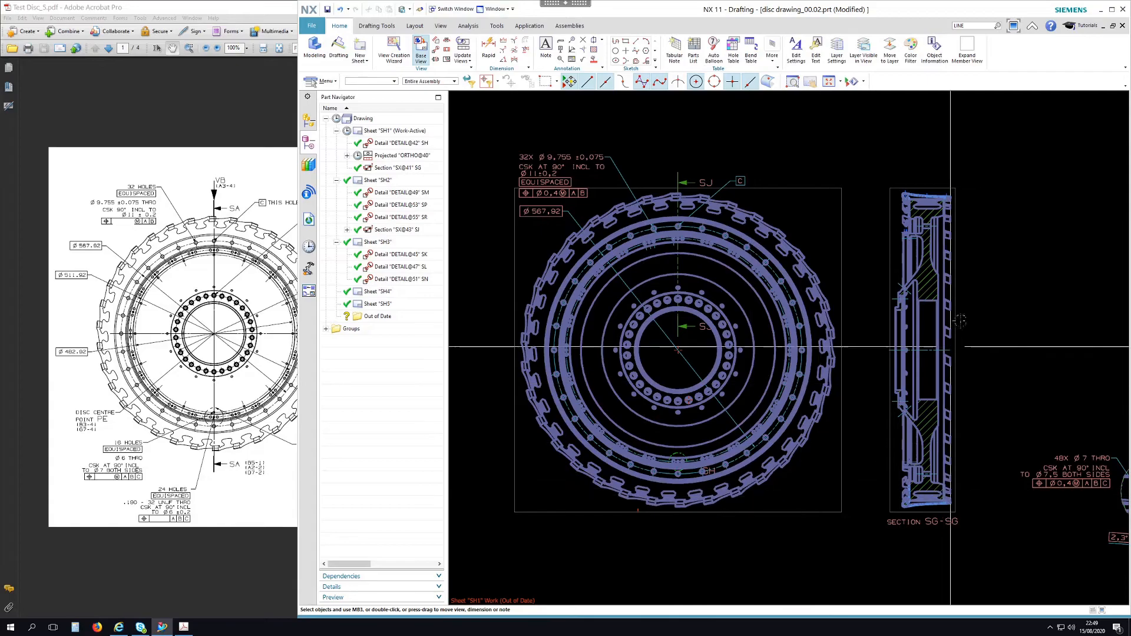
scroll(966, 247, up, 5)
scroll(912, 354, up, 3)
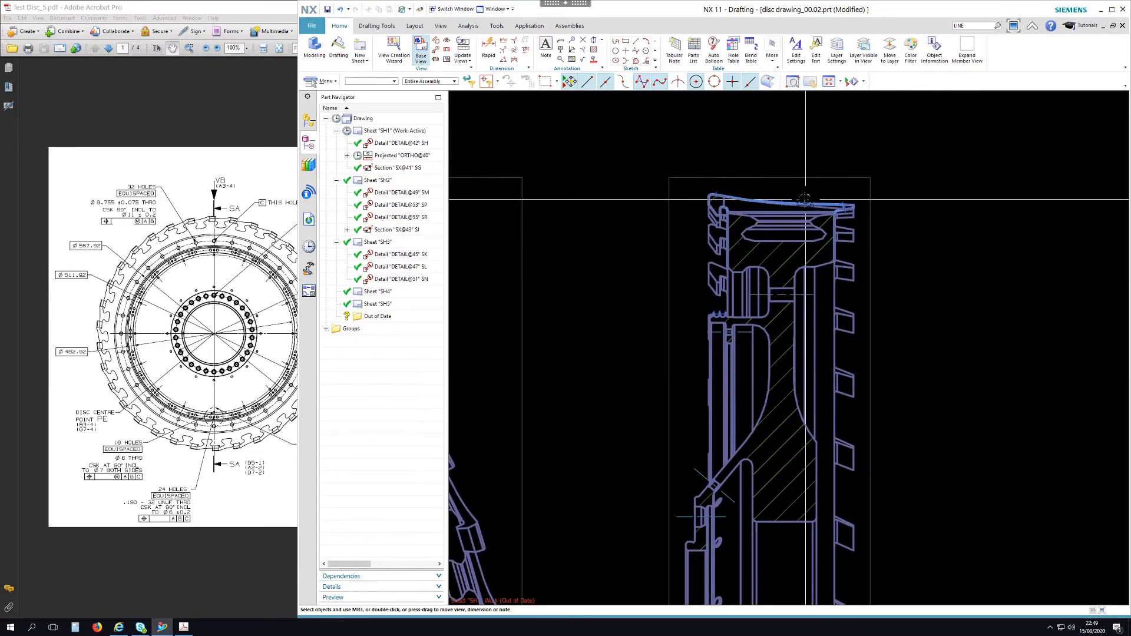
click(867, 52)
click(791, 180)
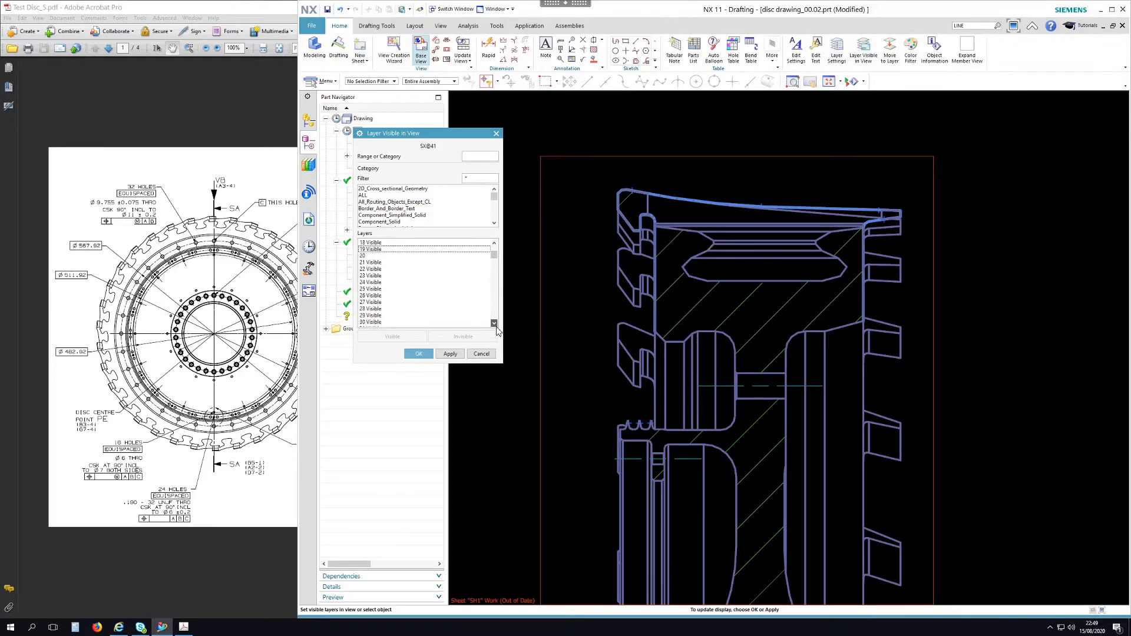
click(419, 354)
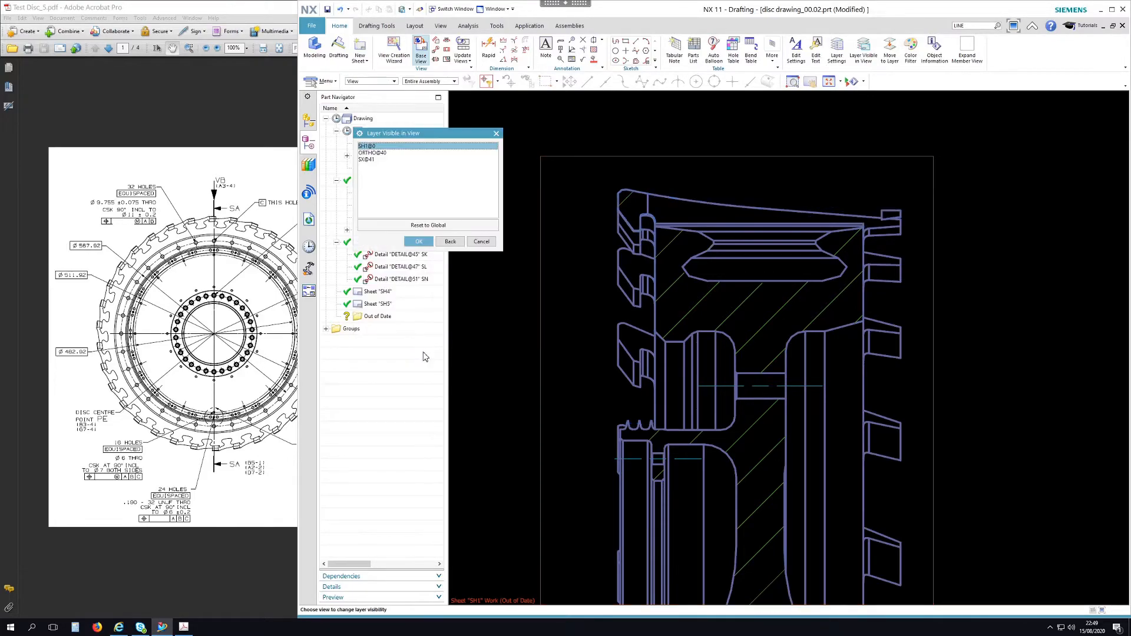
- Project a new view from the disc's front view on sheet SH1 and place it directly above that view
click(482, 242)
scroll(810, 214, down, 4)
scroll(810, 214, down, 3)
shift+middle_drag(889, 260, 918, 270)
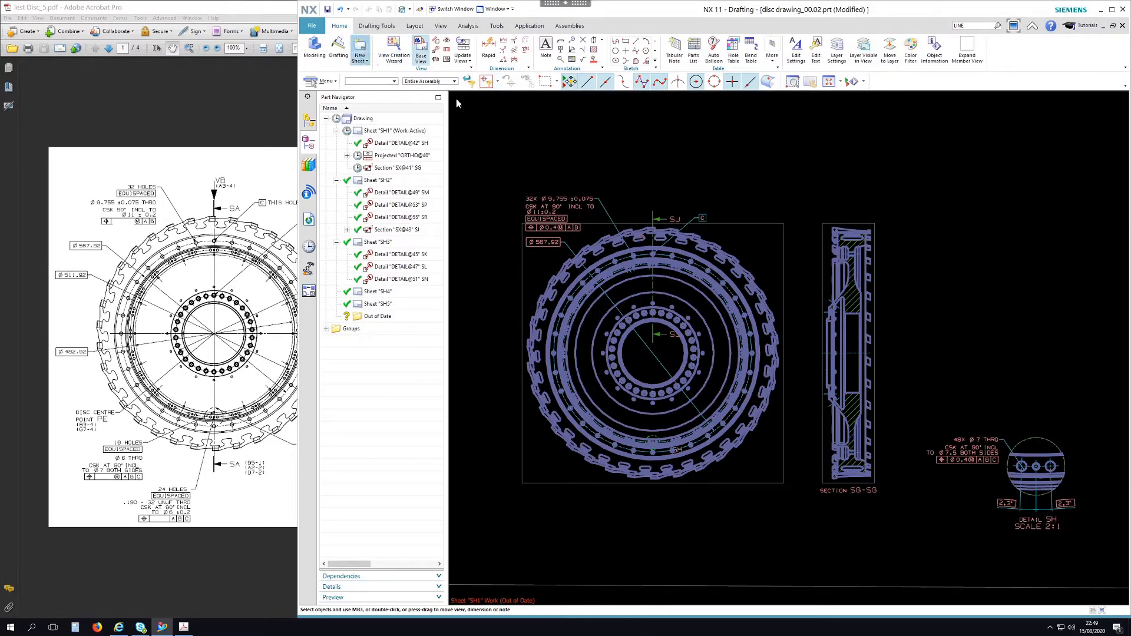
click(734, 223)
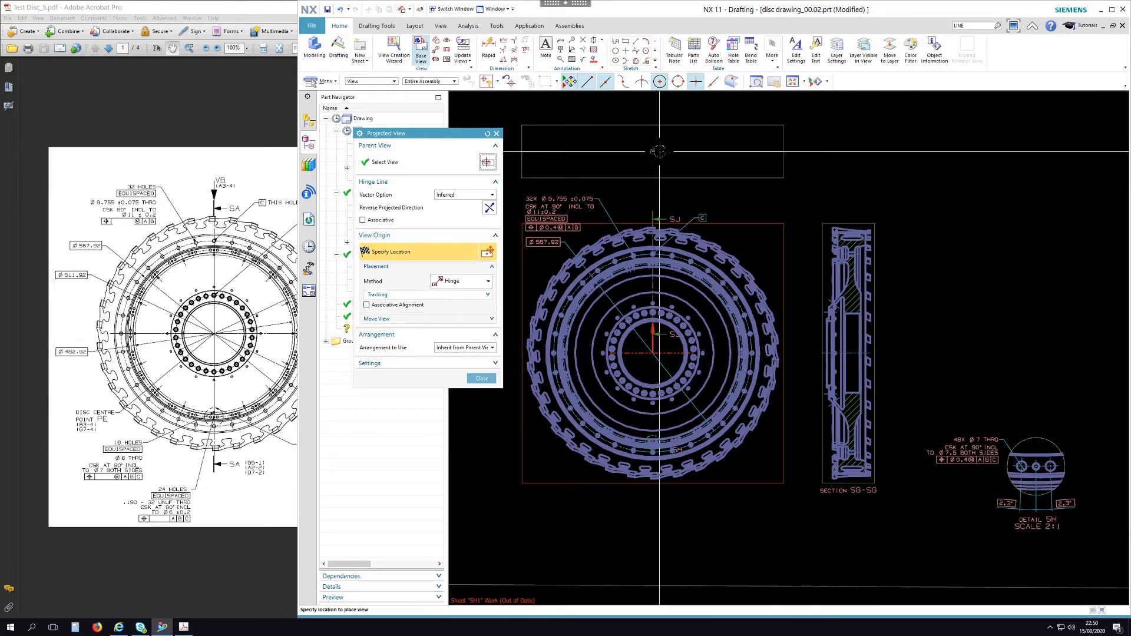
click(659, 151)
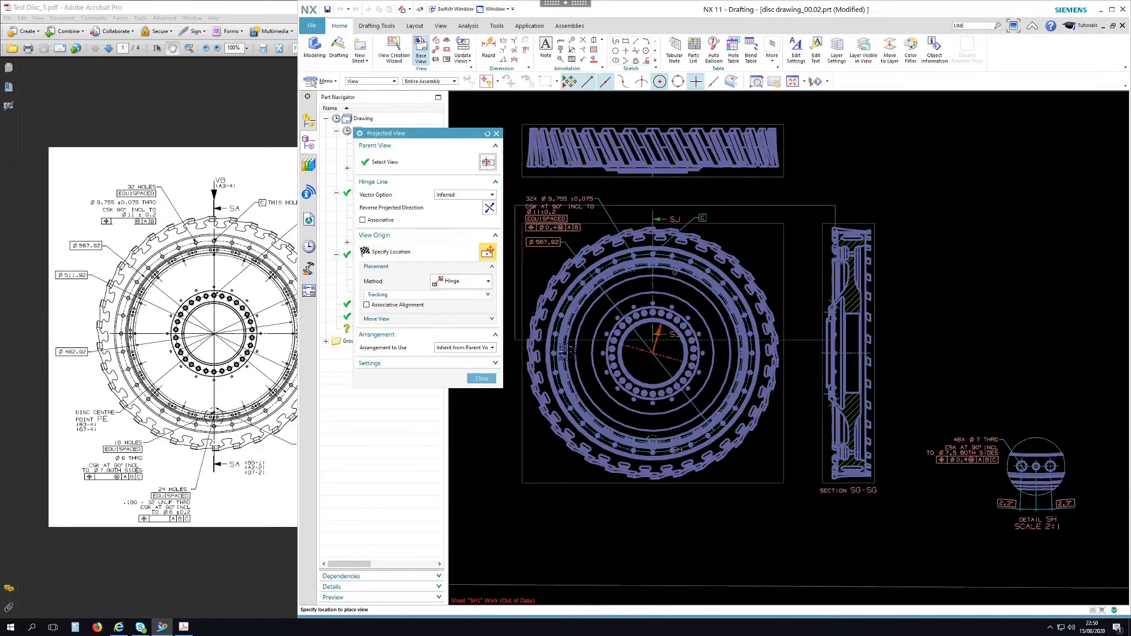
click(481, 379)
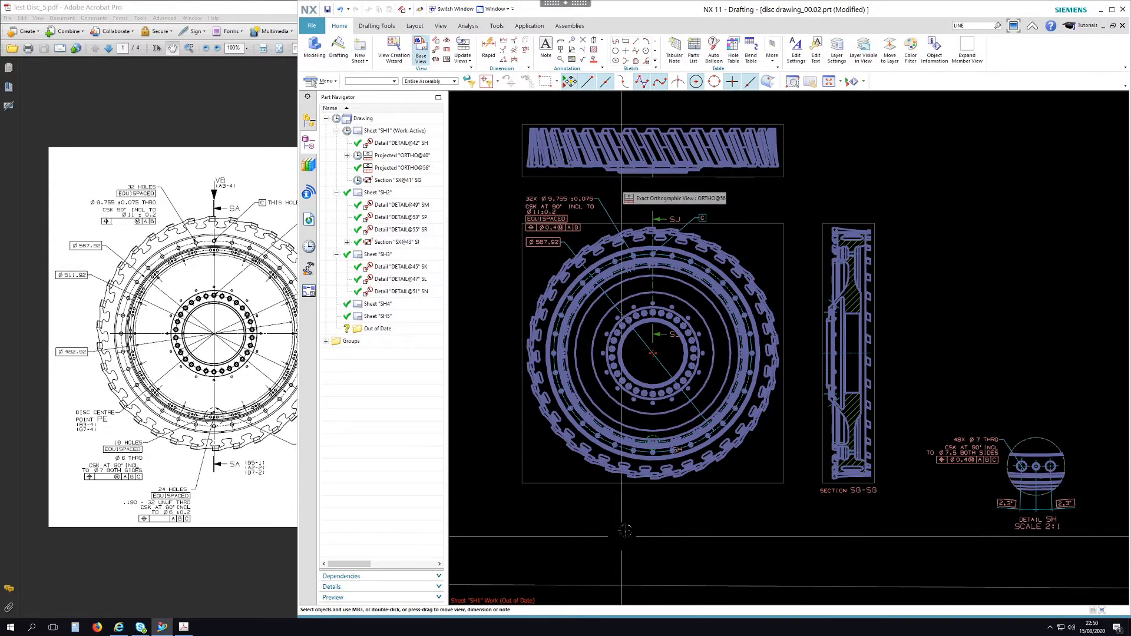
- Try the new projected view below the disc's front view and move it back above
middle_drag(643, 525, 676, 513)
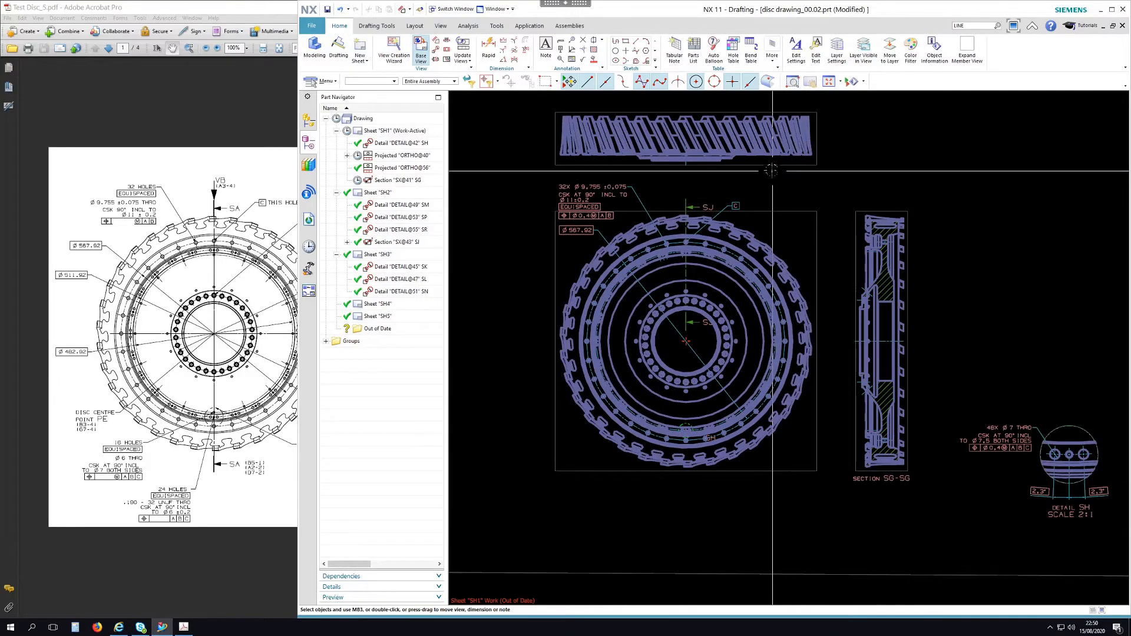
drag(773, 172, 770, 540)
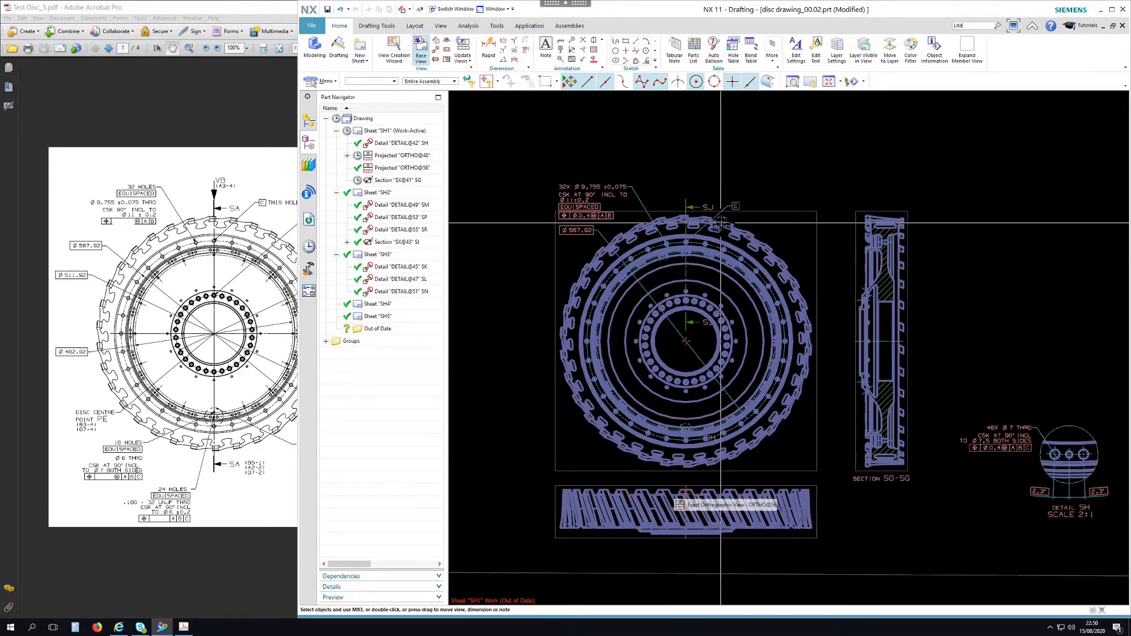
drag(671, 476, 672, 109)
- Transfer projected view ORTHO@56 to sheet SH4 and reposition it near the sheet's upper left area
middle_drag(844, 159, 847, 211)
scroll(633, 208, up, 1)
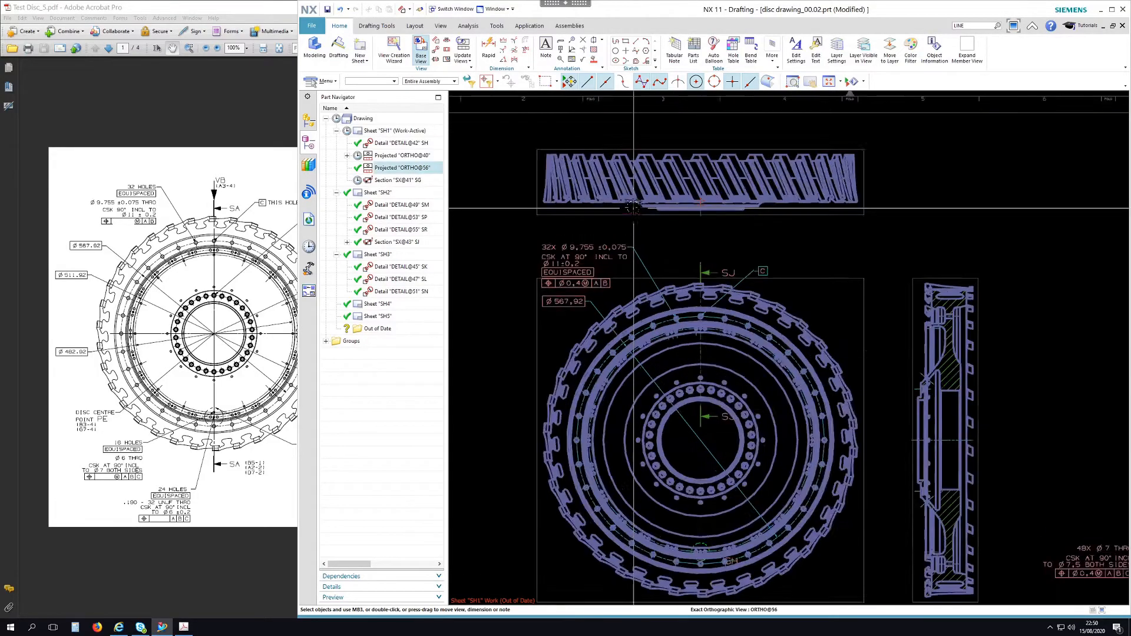
scroll(634, 207, up, 1)
scroll(730, 130, up, 1)
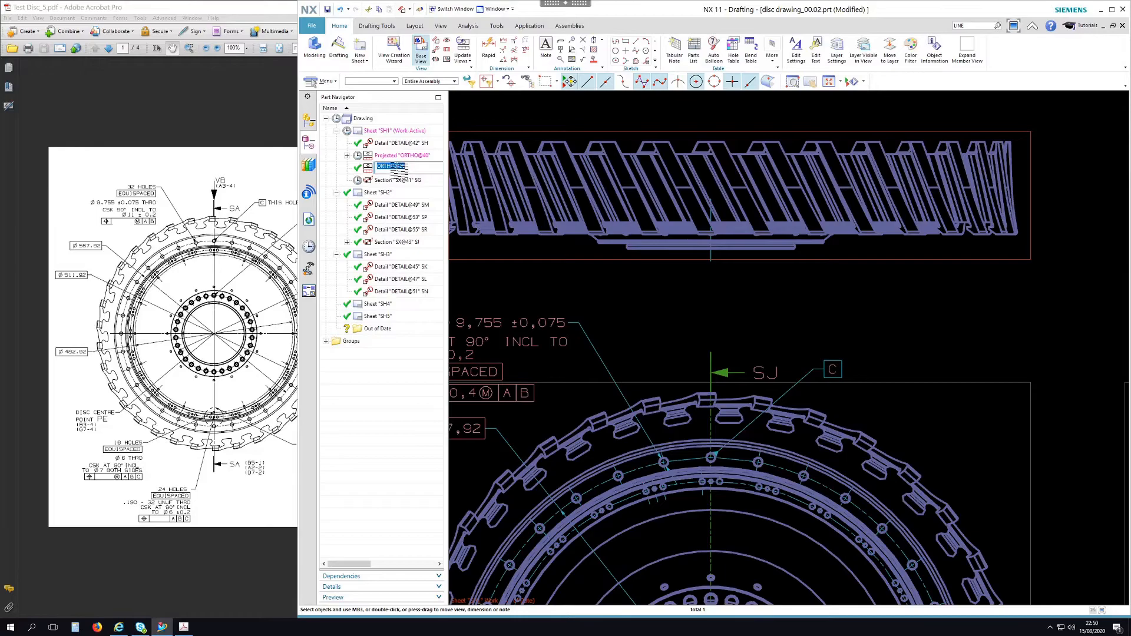
drag(404, 182, 394, 308)
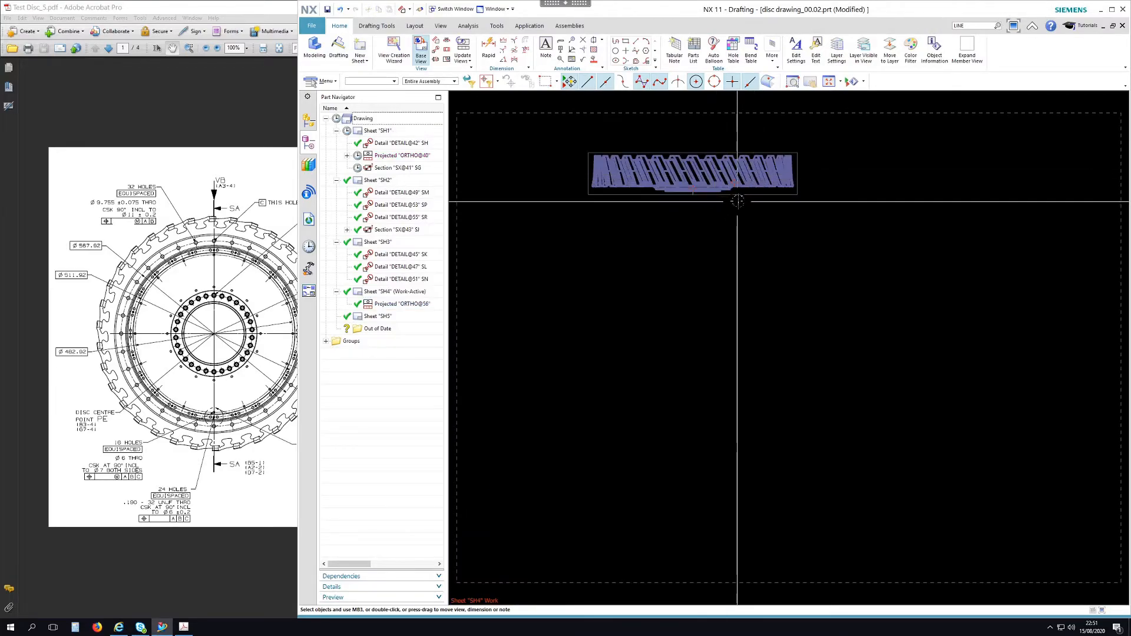
drag(739, 198, 698, 249)
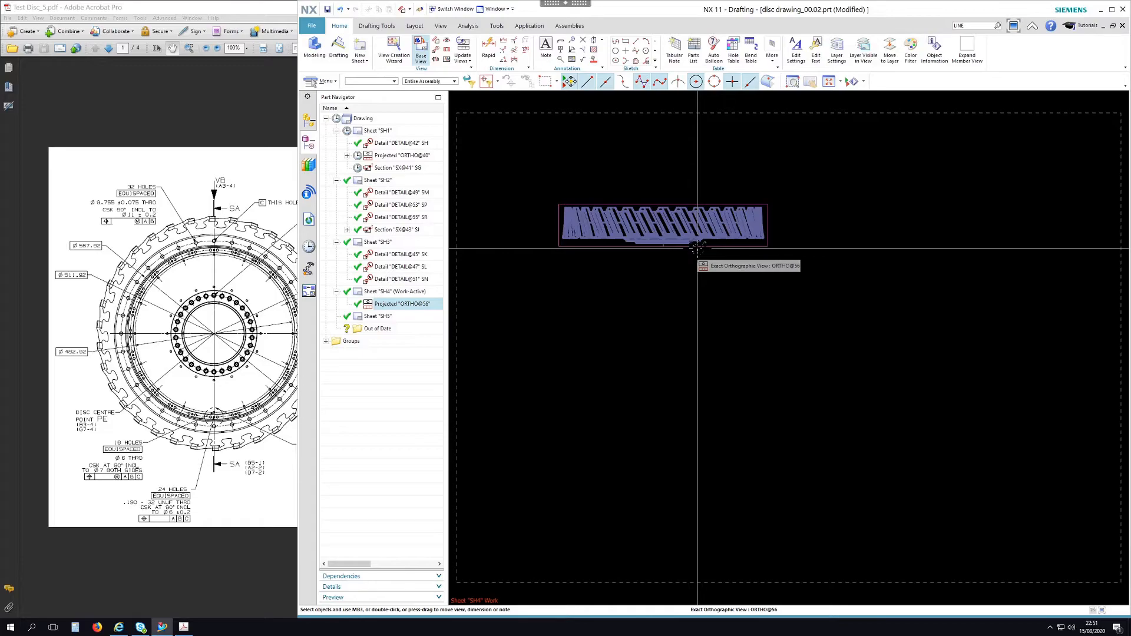
drag(697, 249, 697, 249)
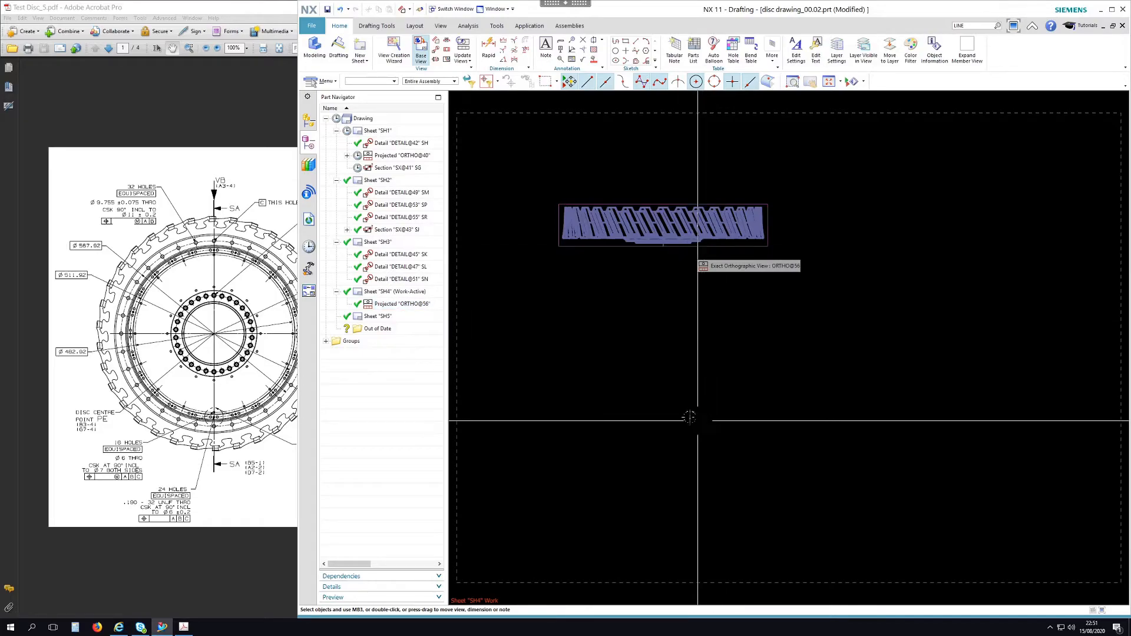
- Check part view VB on page 4 of the reference PDF in Acrobat, and set ORTHO@56's scale to 1:1 in NX
click(246, 15)
scroll(252, 532, down, 3)
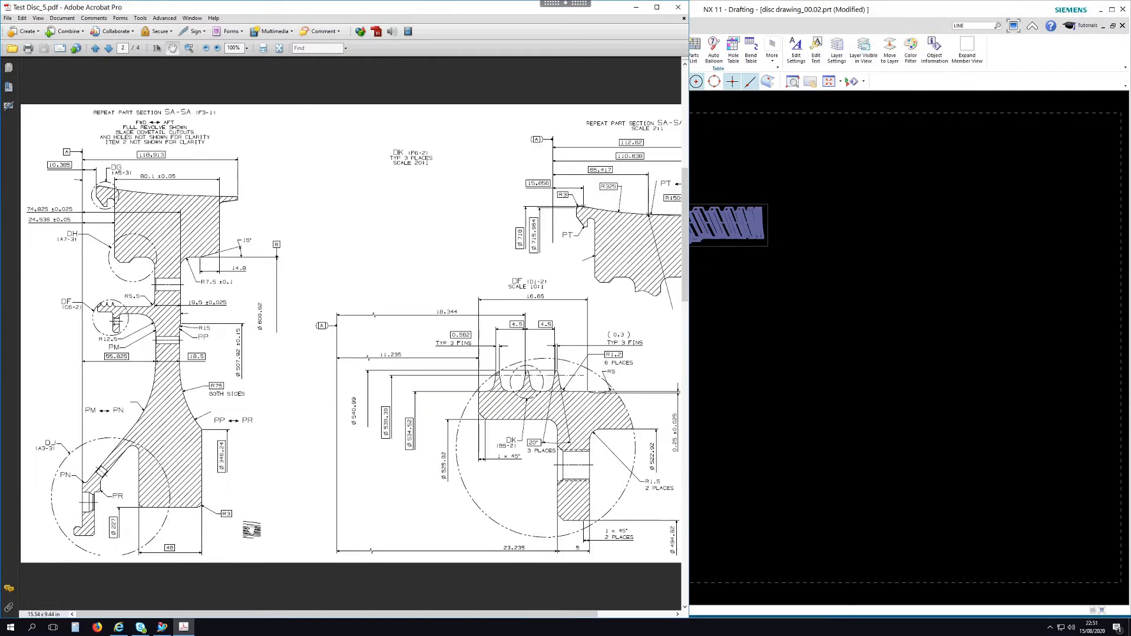
scroll(294, 415, down, 3)
scroll(294, 416, down, 3)
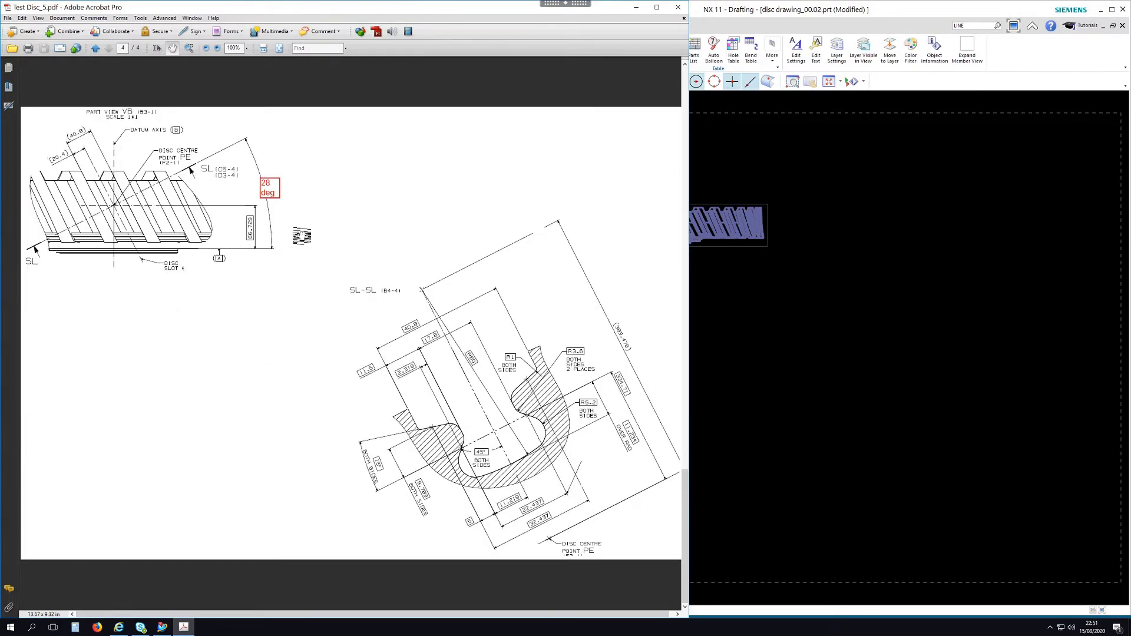
click(851, 195)
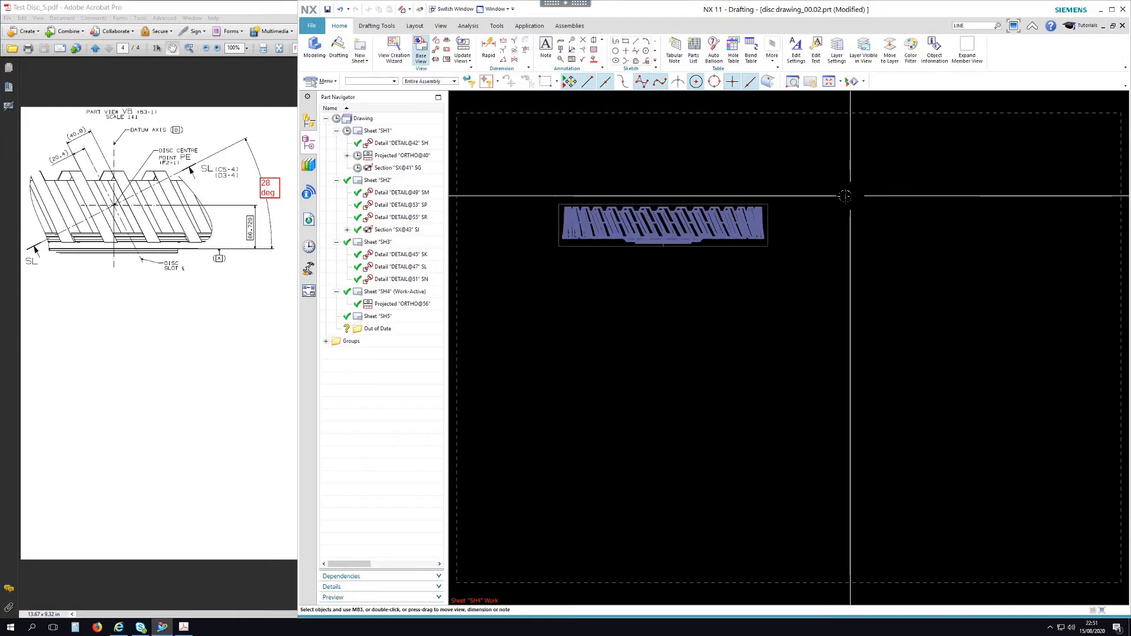
double_click(687, 210)
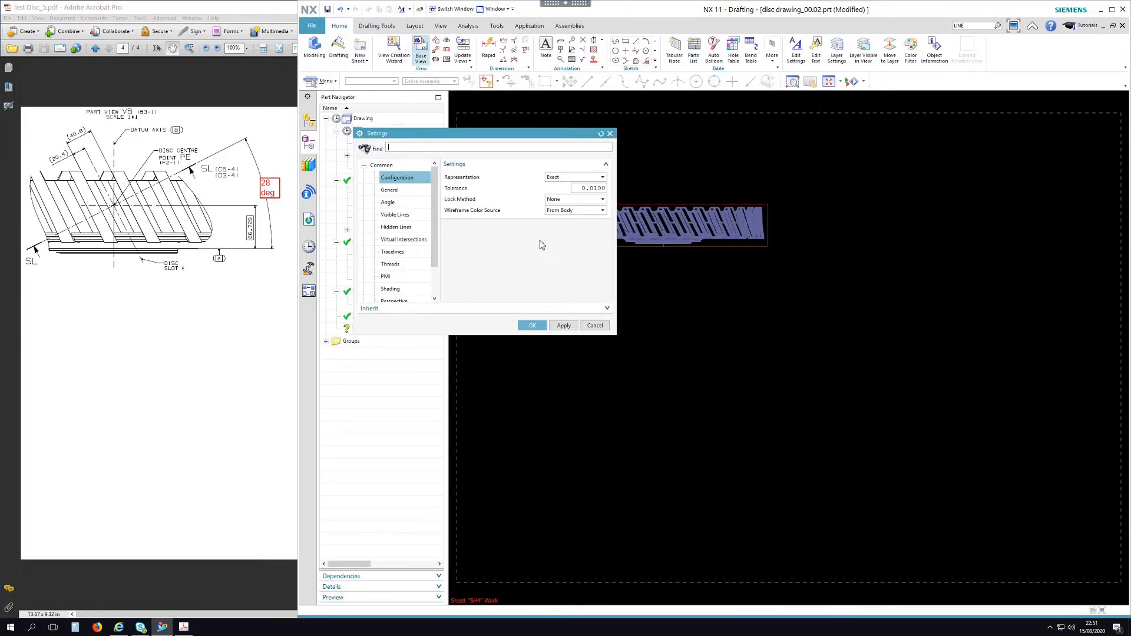
click(406, 192)
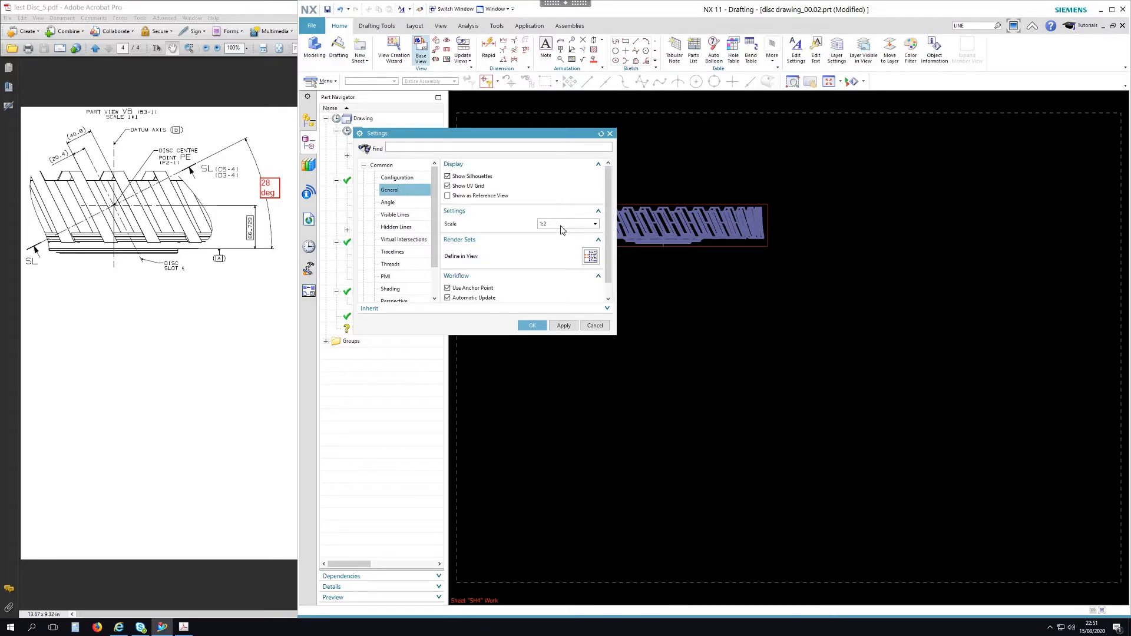
click(529, 326)
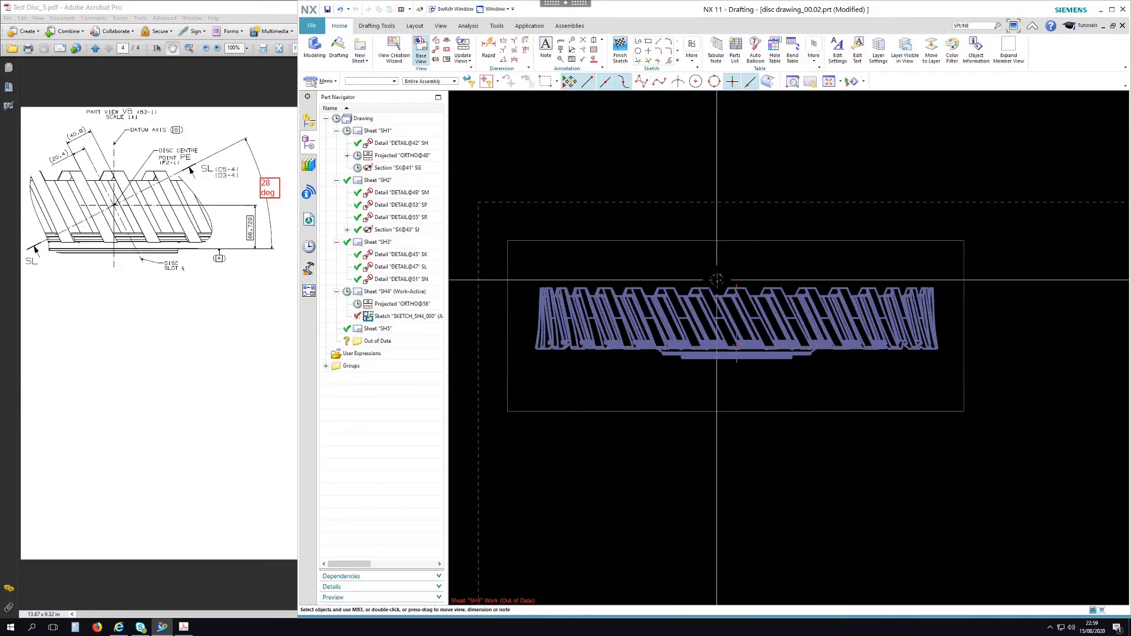
- Crop view ORTHO@56 to a manual rectangular boundary around the three central blade posts
scroll(729, 298, up, 1)
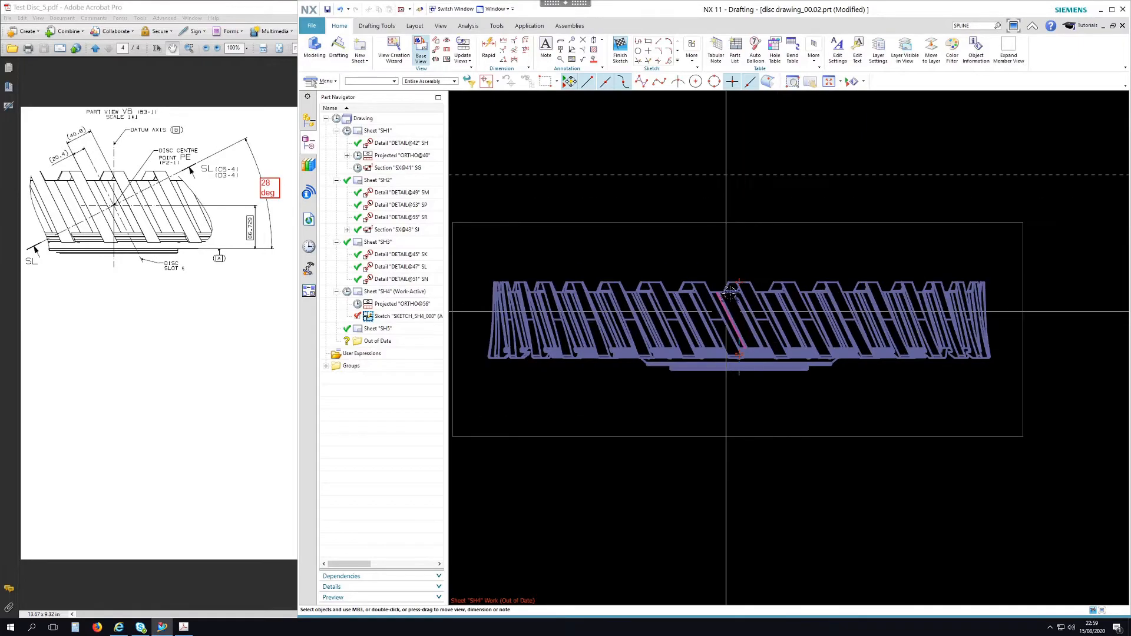
right_click(739, 223)
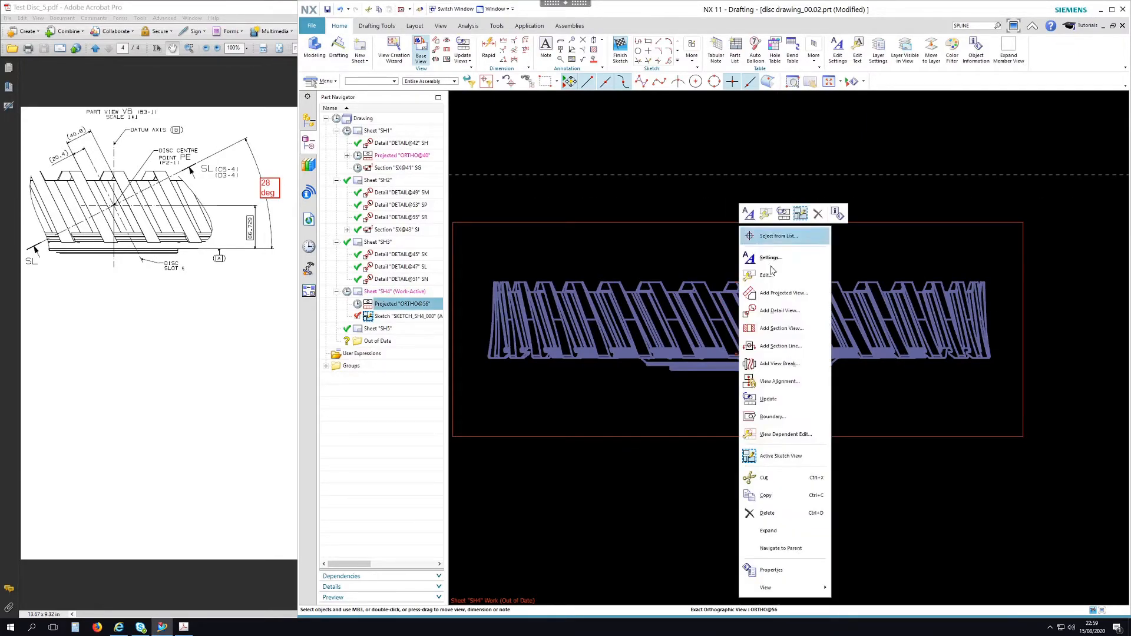
click(776, 416)
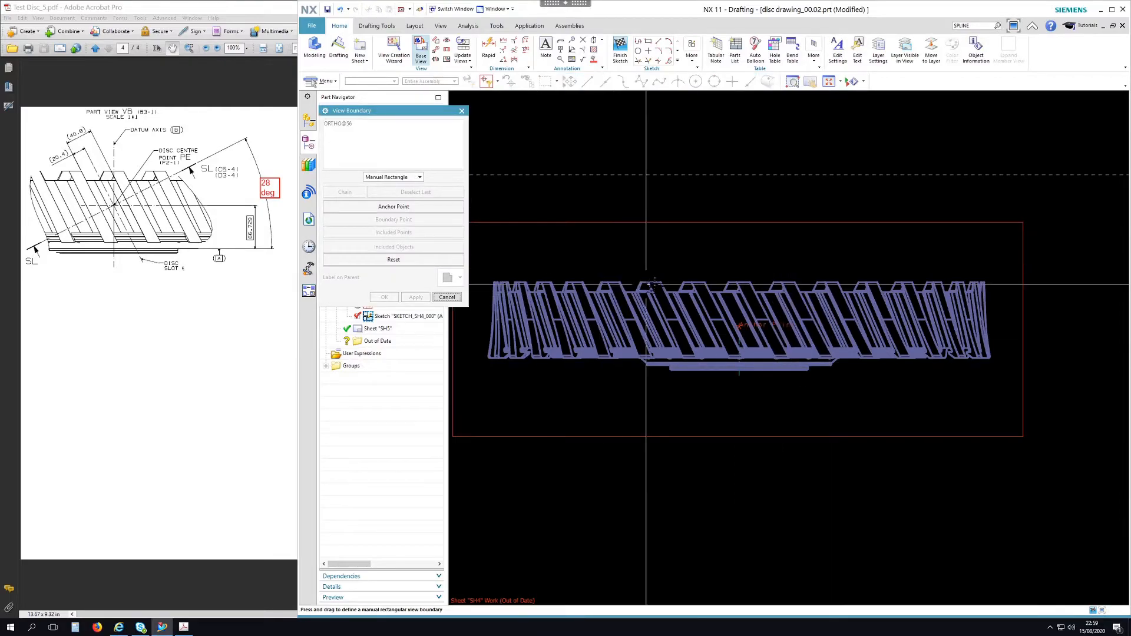
mouse_move(800, 377)
mouse_down()
mouse_move(821, 384)
mouse_move(805, 382)
mouse_up()
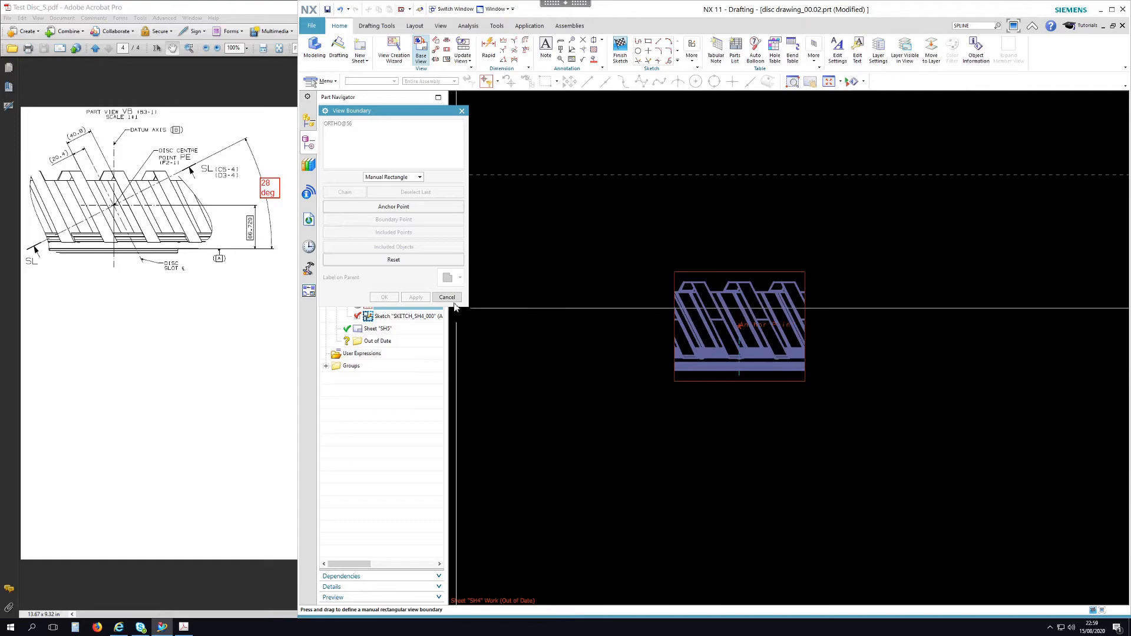
- Redefine ORTHO@56's manual rectangular boundary slightly wider and taller so more of the neighbouring right-hand blade slots is included
scroll(768, 329, up, 4)
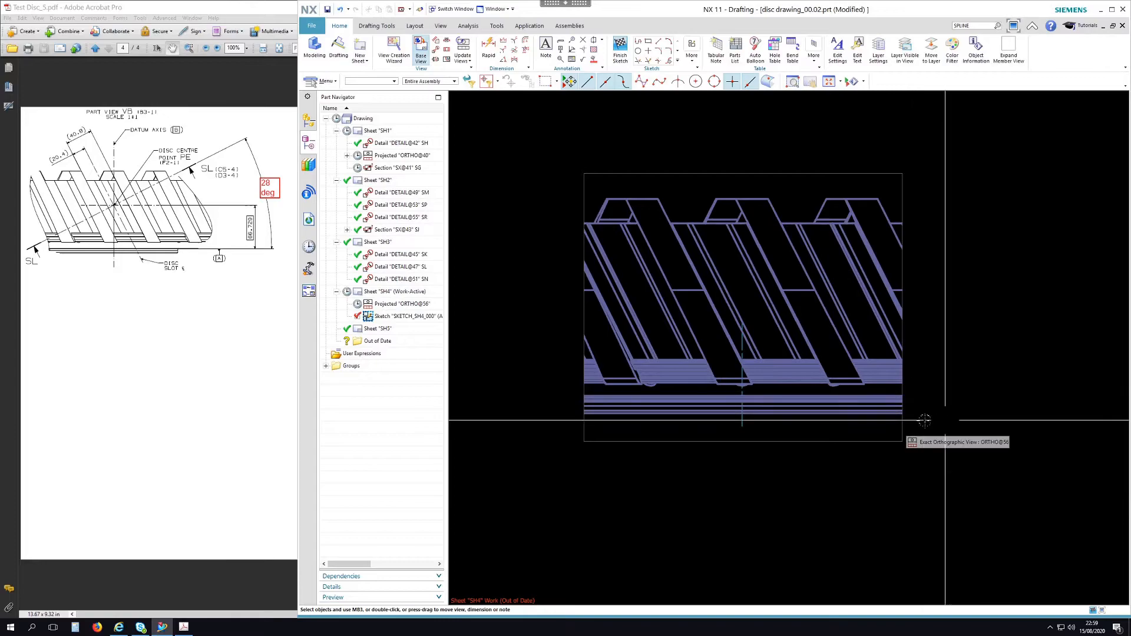
scroll(743, 389, down, 1)
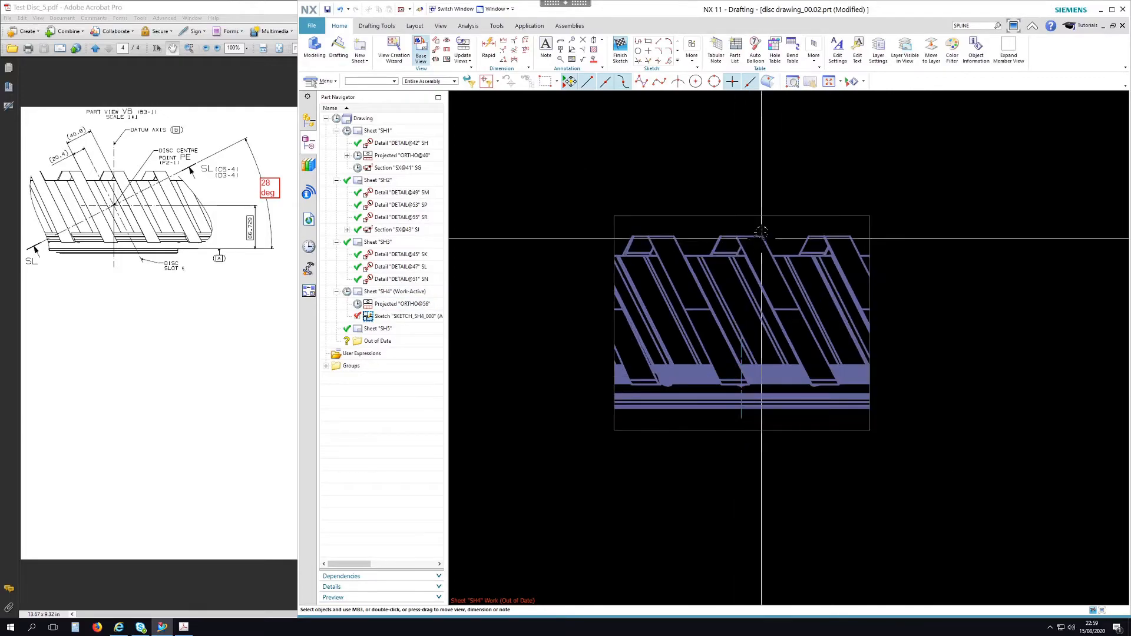
right_click(765, 218)
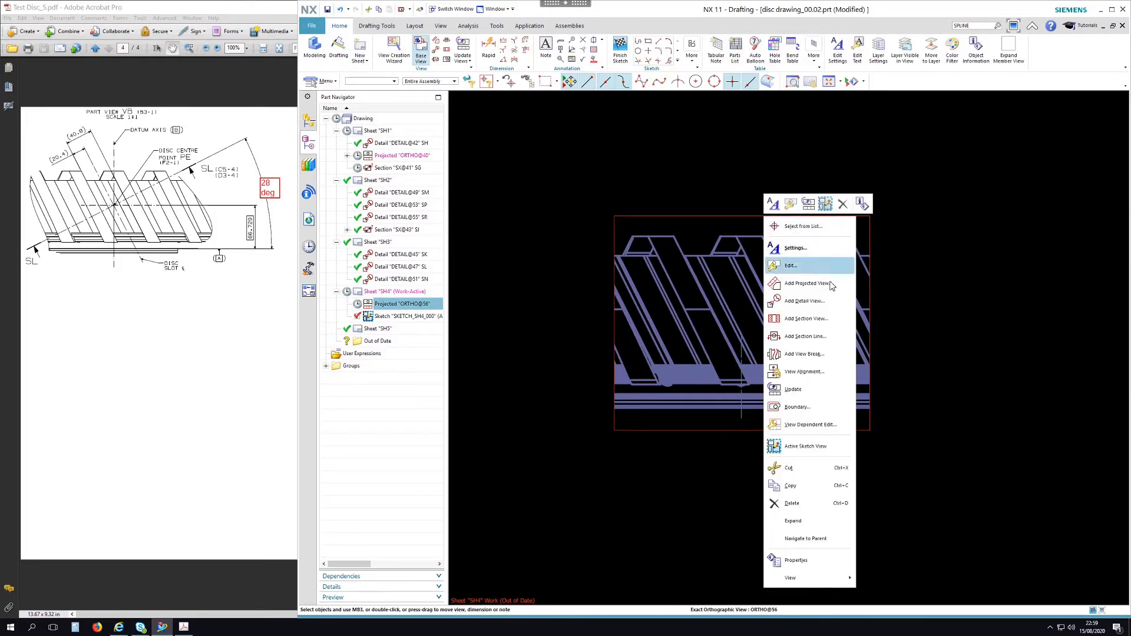
click(797, 407)
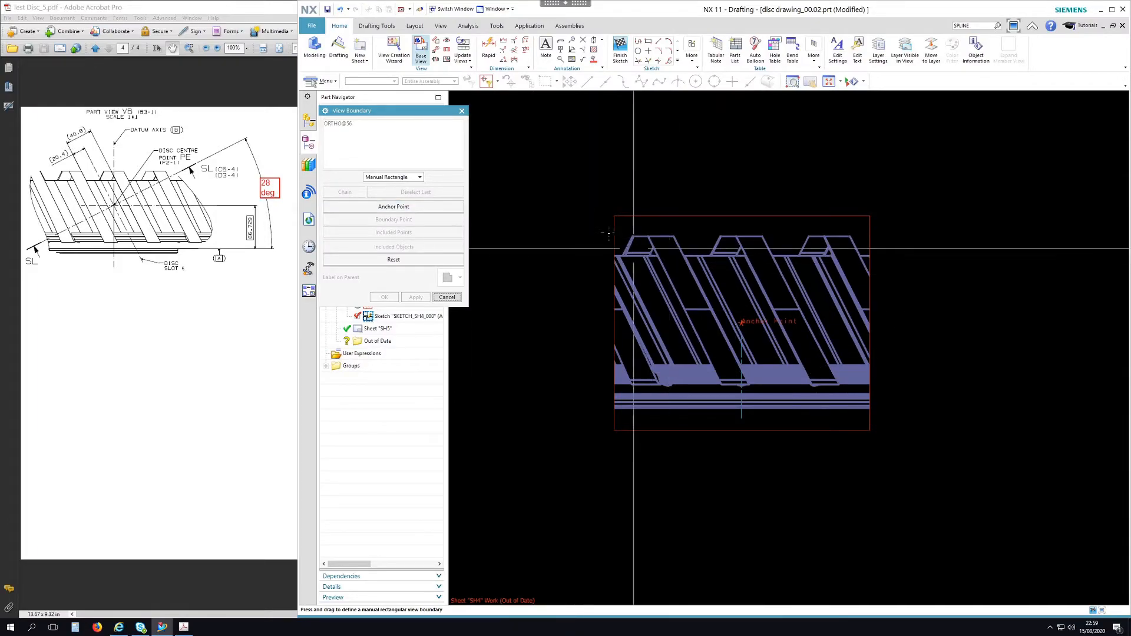
drag(605, 207, 912, 446)
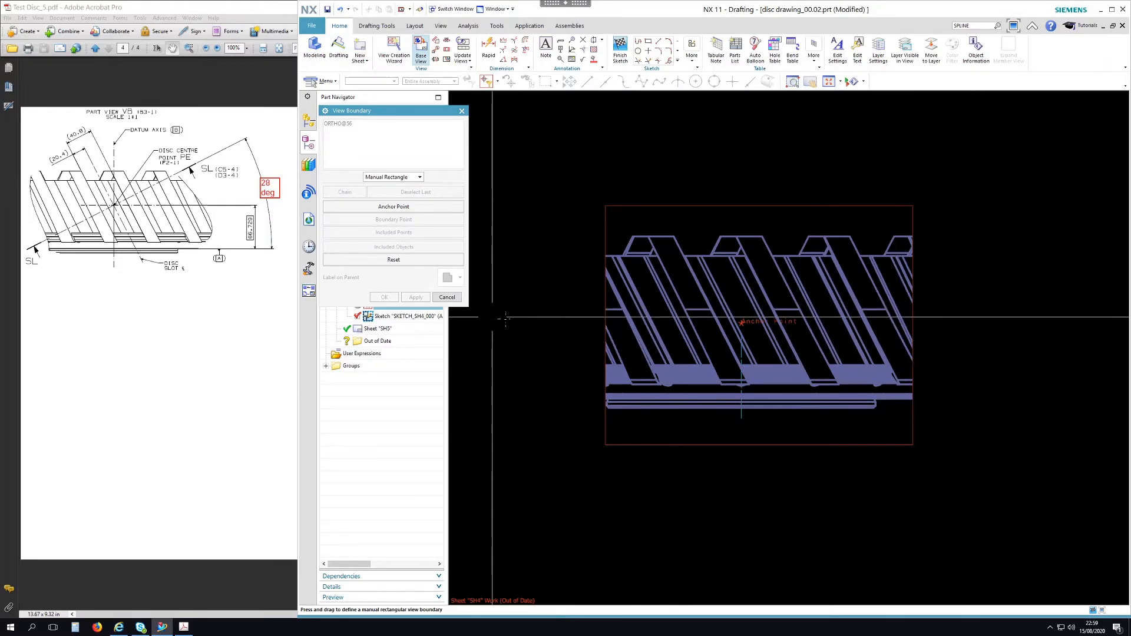
click(458, 301)
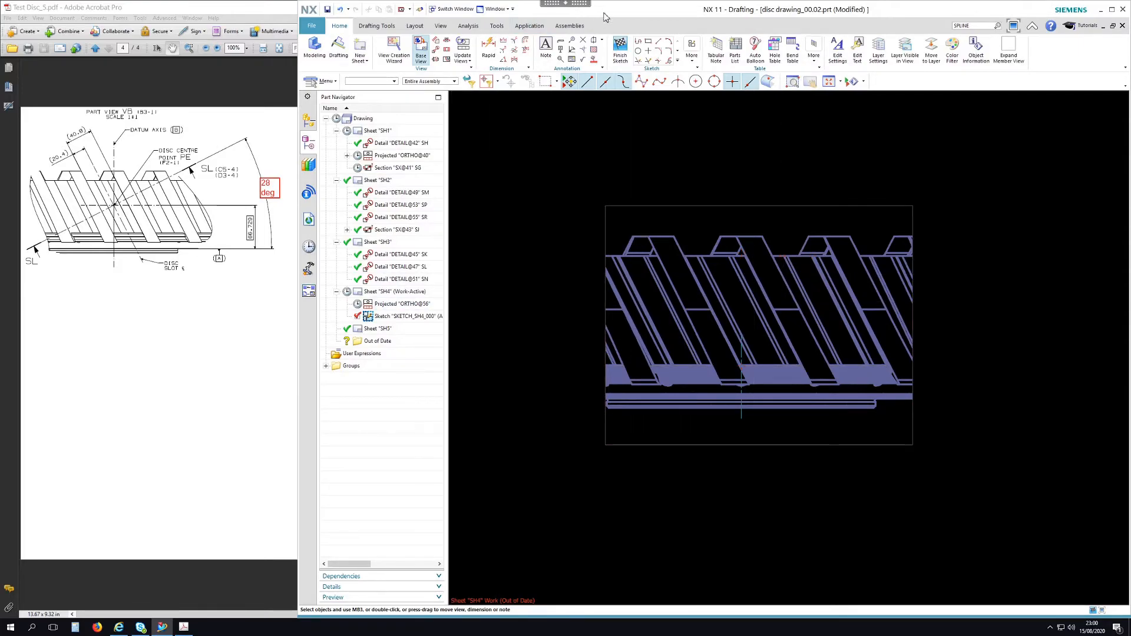
- Switch to the part disc model_00.05.prt, inspect the disc and show Datum Axis (5)
click(494, 8)
click(520, 116)
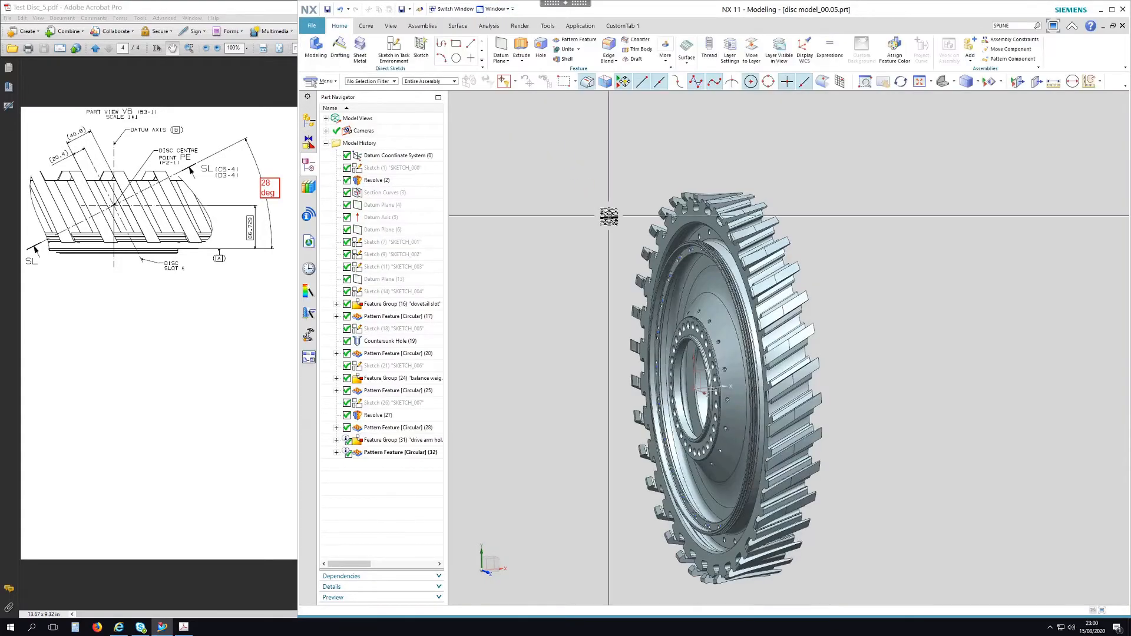
middle_drag(567, 232, 601, 208)
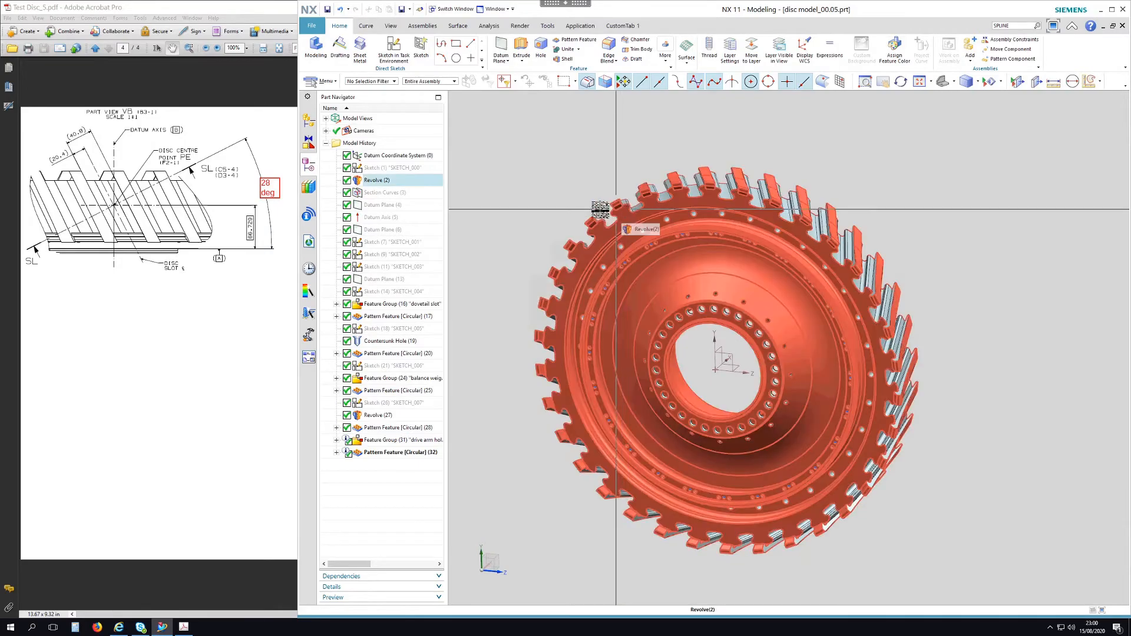
middle_drag(615, 169, 811, 190)
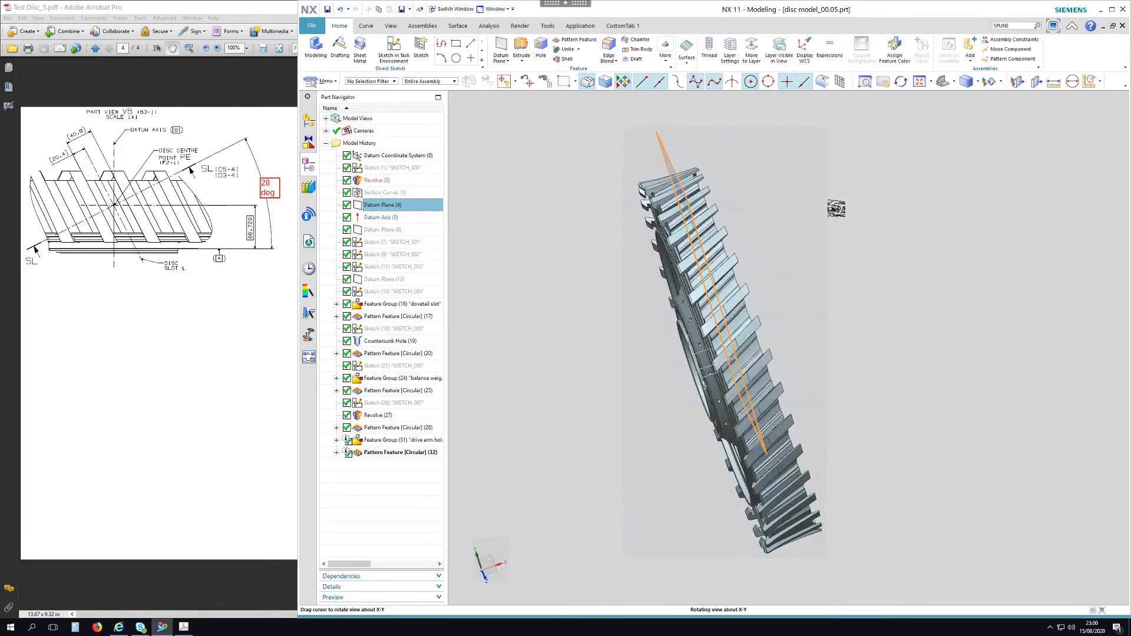
middle_drag(859, 191, 872, 184)
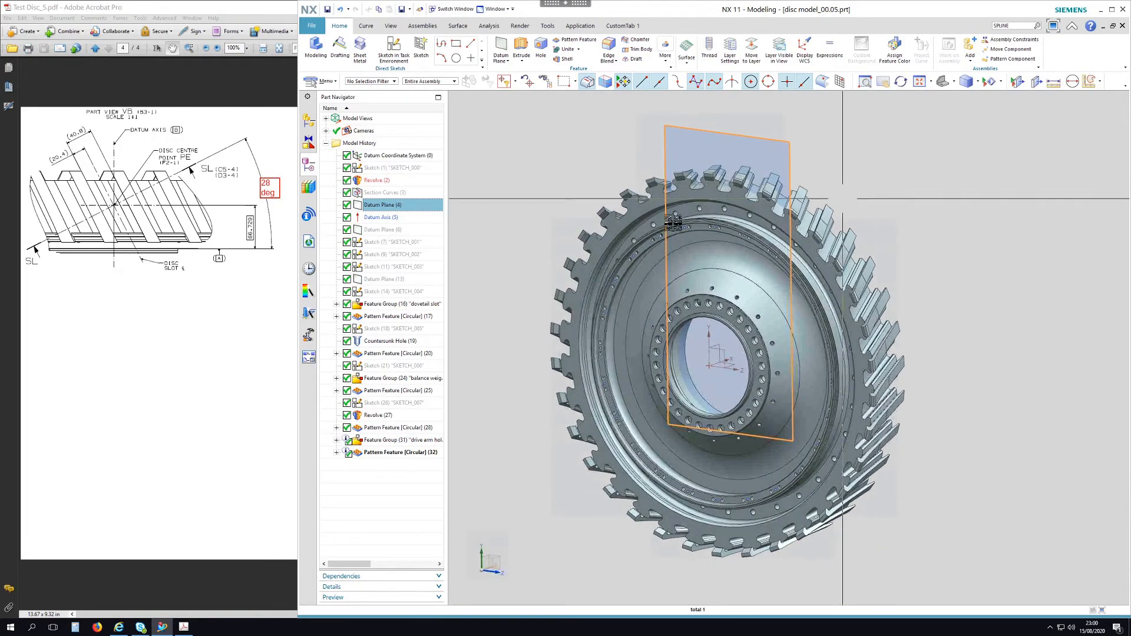
click(407, 221)
right_click(406, 221)
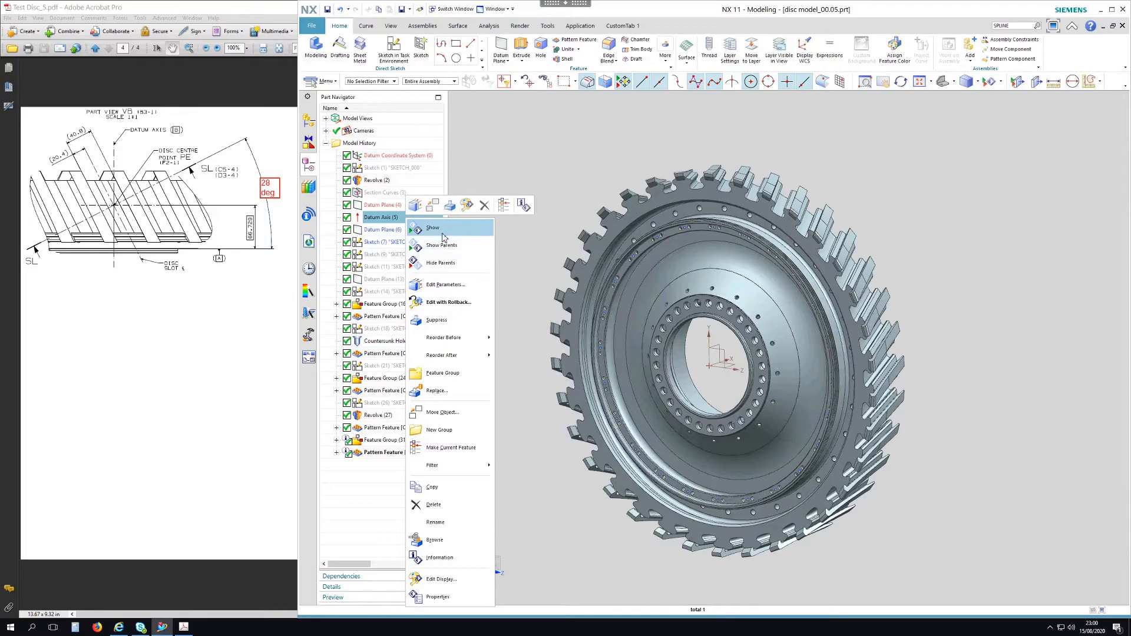
click(439, 225)
middle_drag(884, 176, 861, 171)
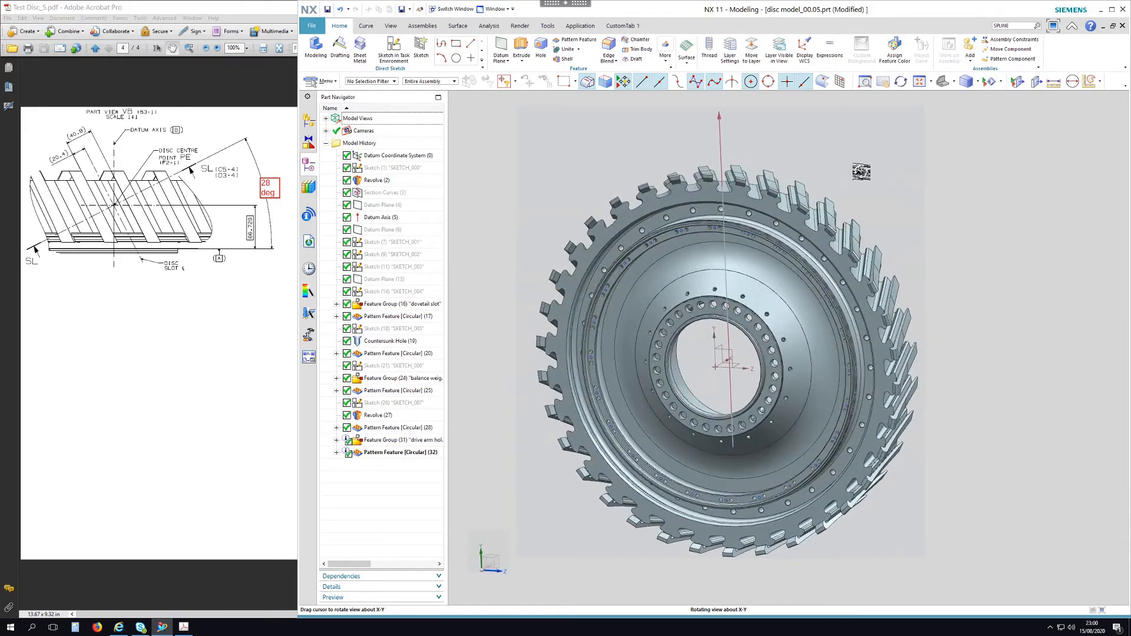
- Show Datum Plane (4) in the disc model and view it together with the axis
click(384, 206)
right_click(386, 209)
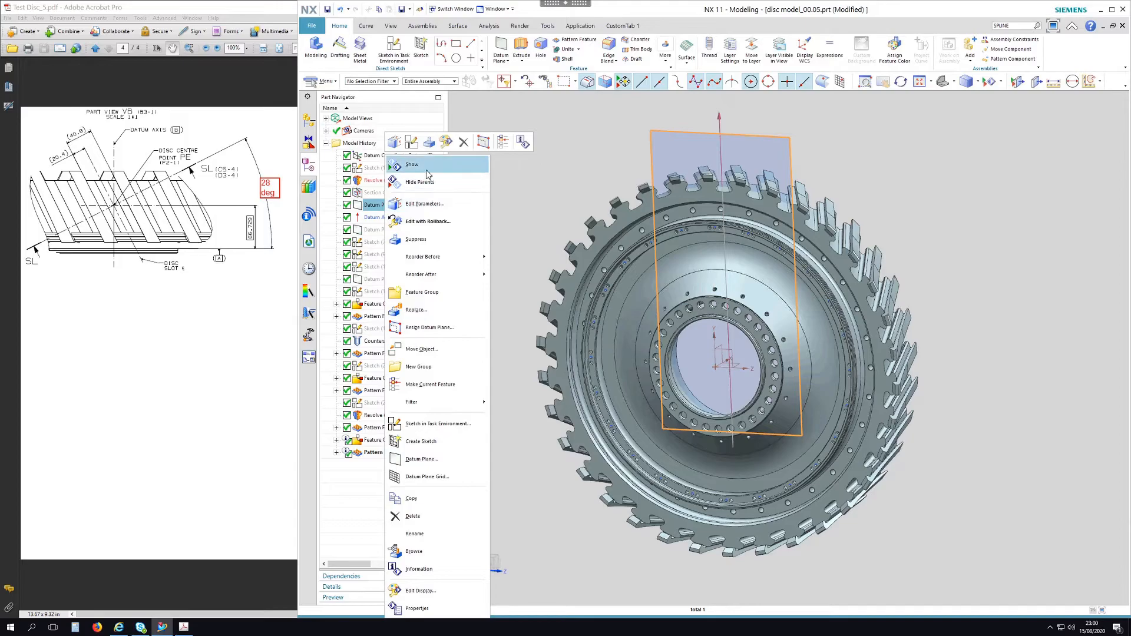
click(403, 163)
middle_drag(889, 188, 957, 185)
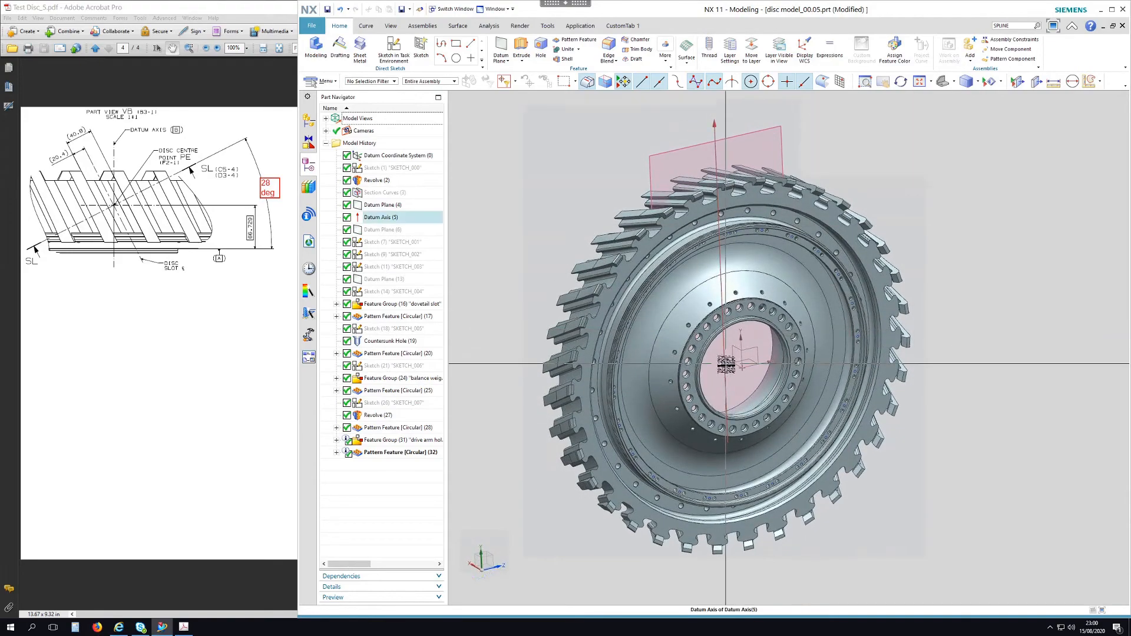
- Start a new sketch on Datum Plane (4) in the disc model
scroll(724, 357, up, 2)
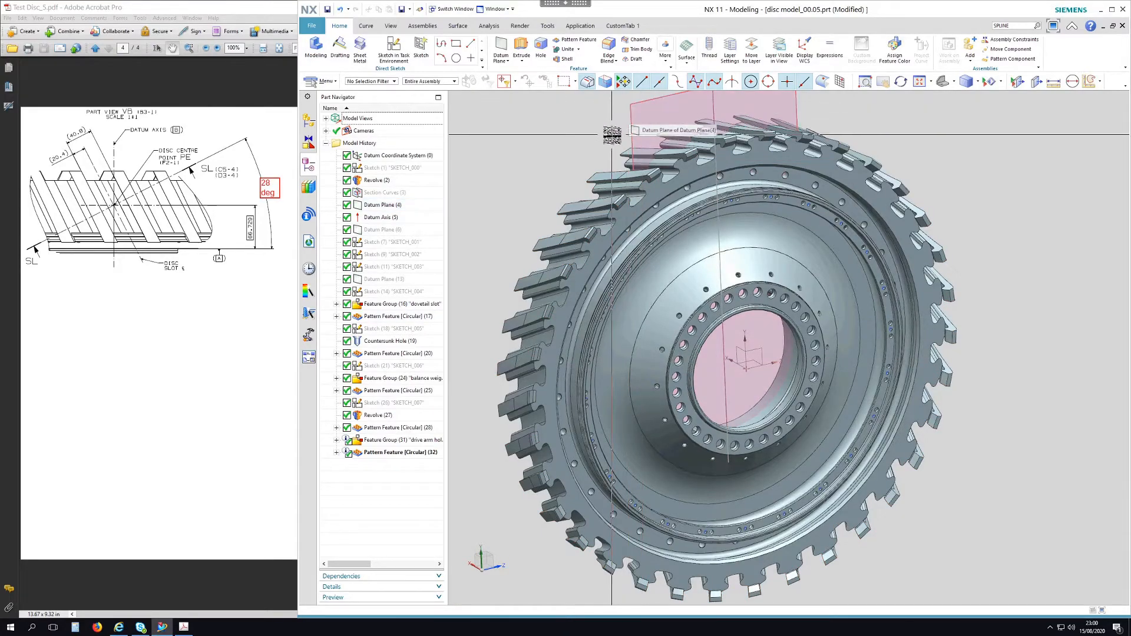
scroll(932, 196, down, 1)
shift+middle_drag(978, 157, 942, 184)
click(394, 47)
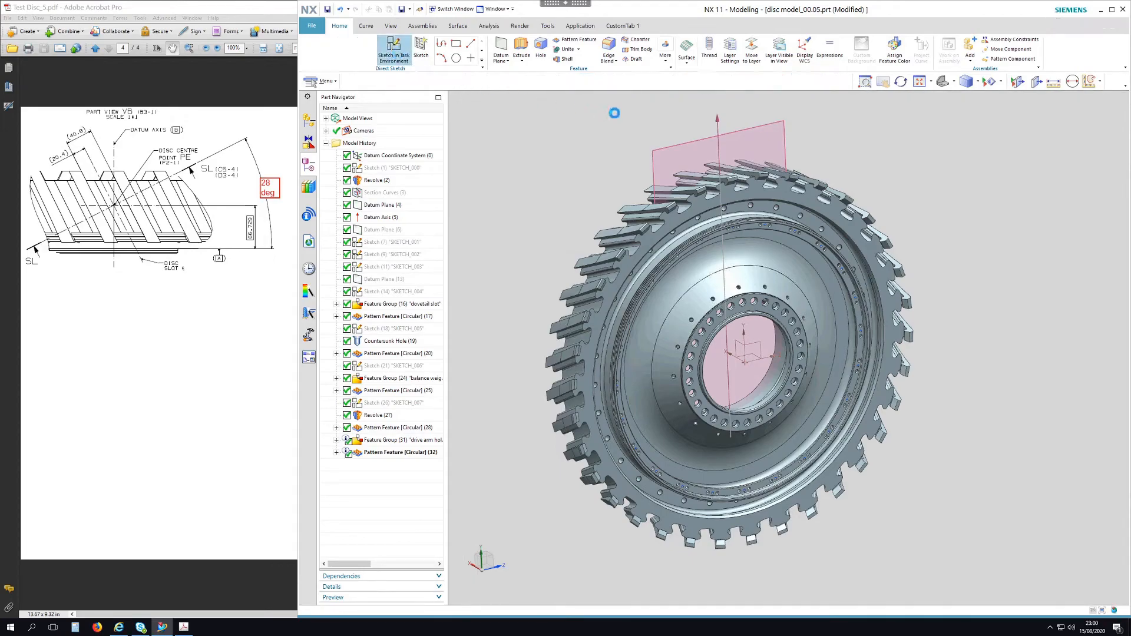
click(690, 144)
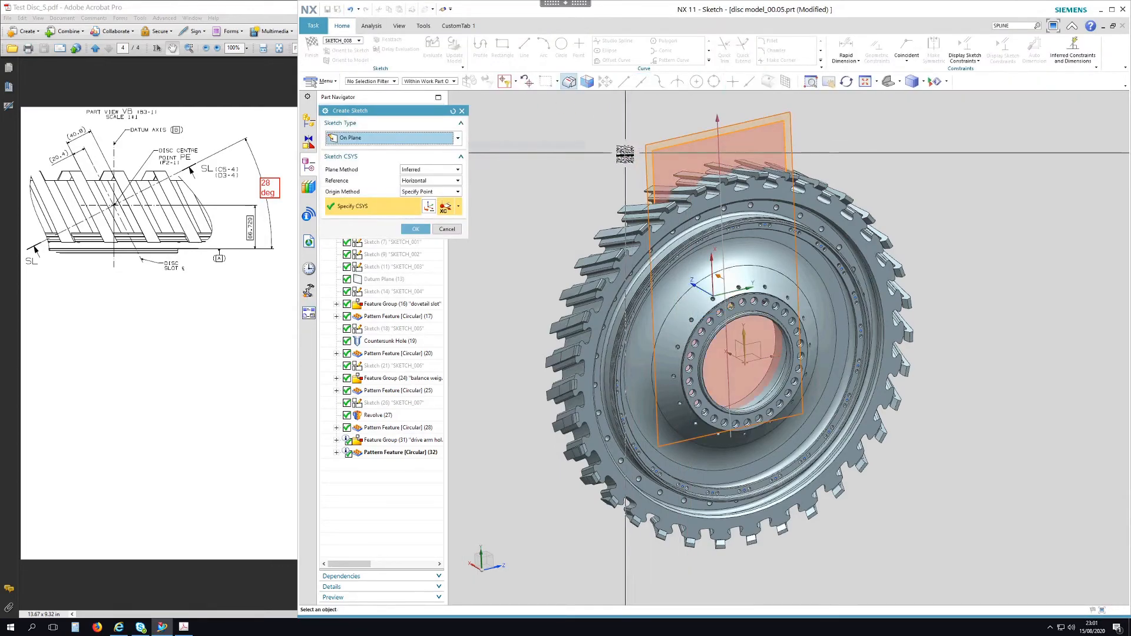
middle_click(625, 154)
- Place a sketch point inside the disc bore, close to the datum axis
mouse_move(983, 274)
middle_down()
mouse_move(937, 212)
mouse_move(849, 154)
mouse_move(854, 135)
mouse_move(889, 146)
mouse_move(766, 321)
middle_up()
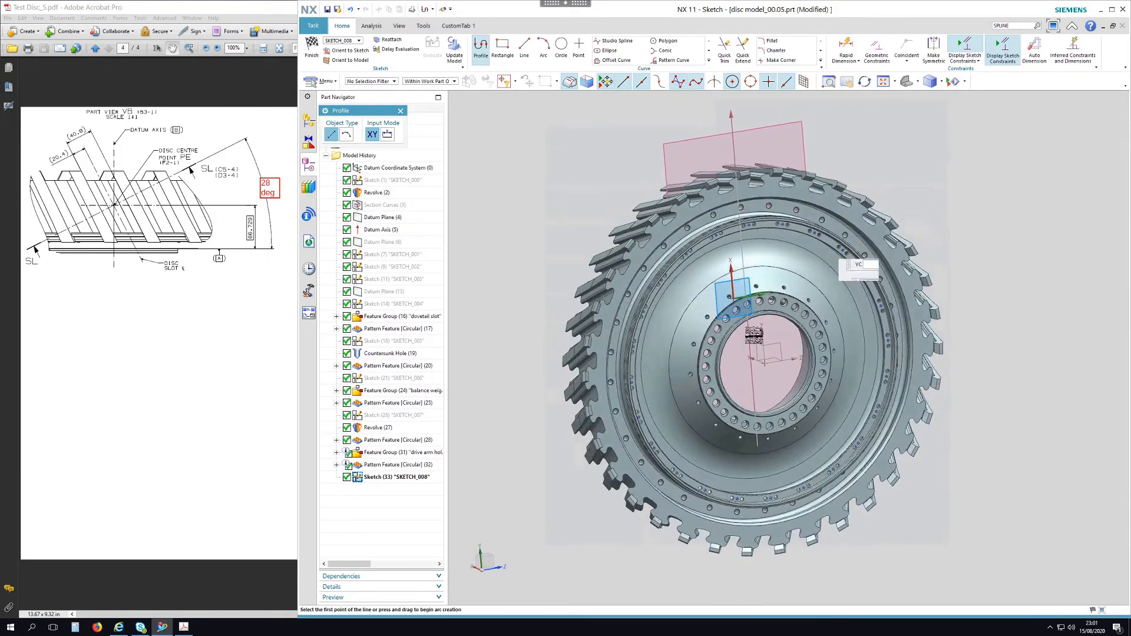
click(578, 47)
scroll(740, 356, up, 3)
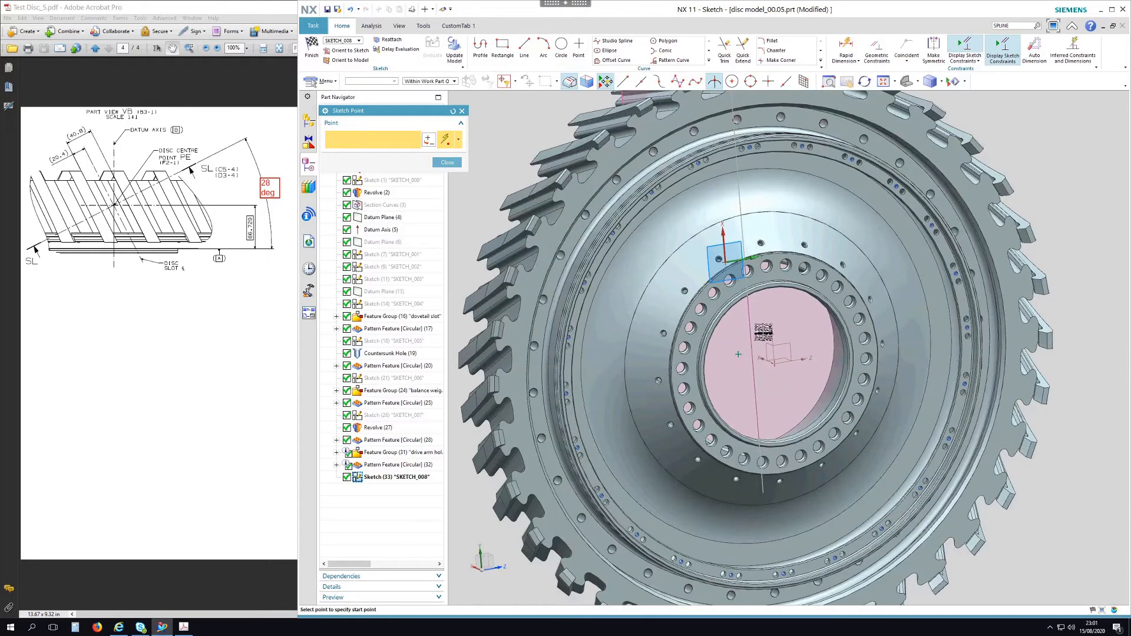
- Fully constrain the point with Point on Curve to the datum axis and to an axis of the datum coordinate system
key(c)
scroll(726, 325, up, 2)
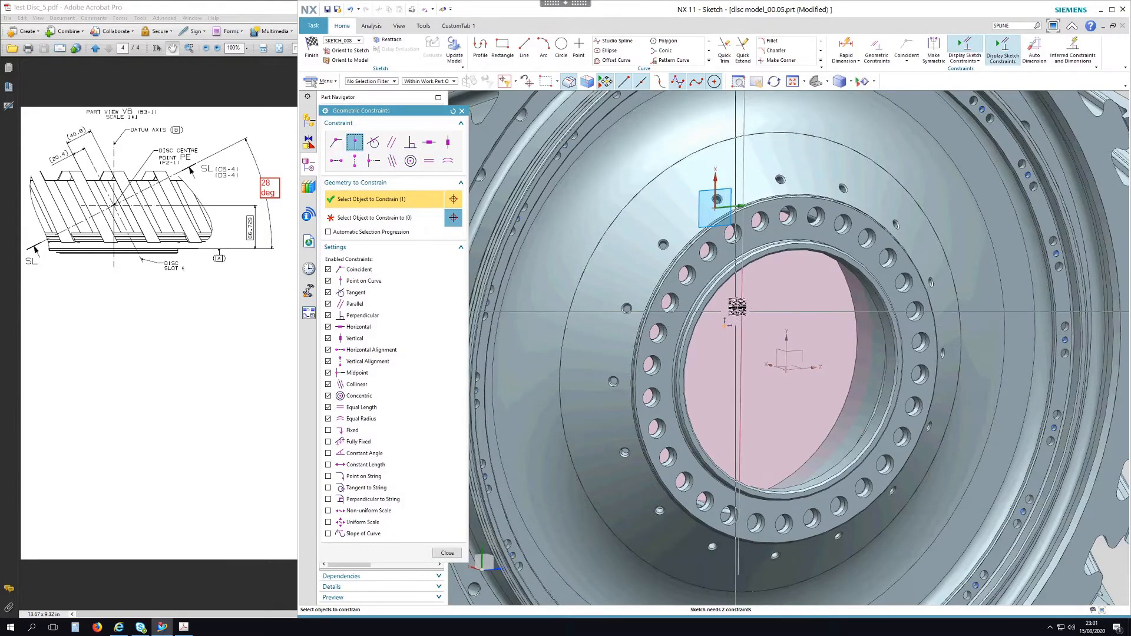
middle_click(735, 310)
click(741, 301)
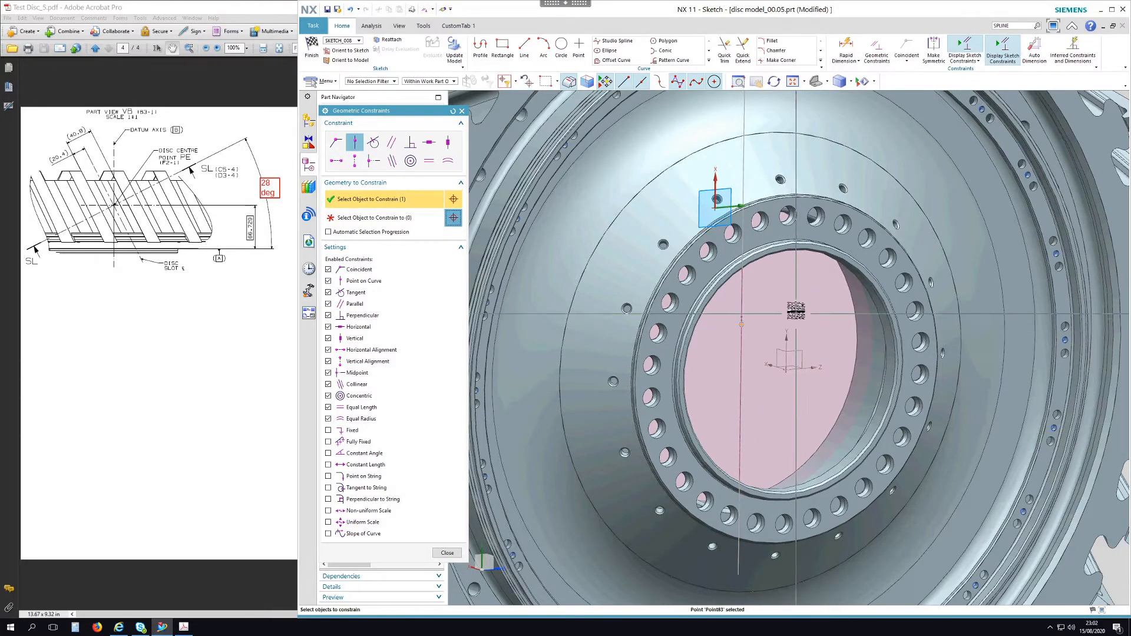
middle_click(823, 315)
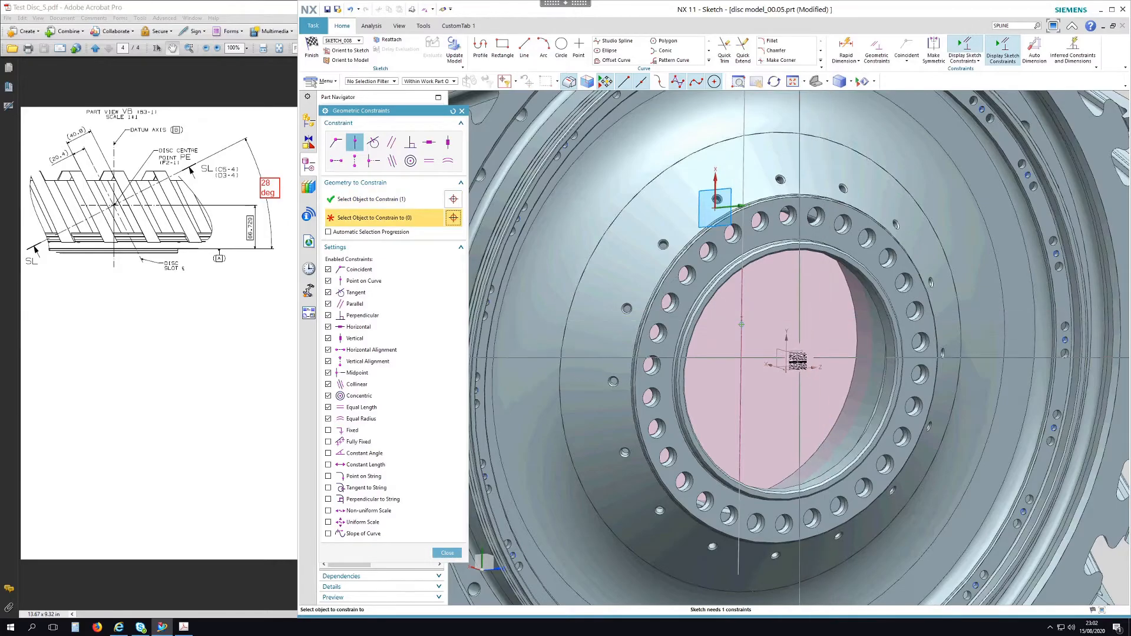
click(796, 359)
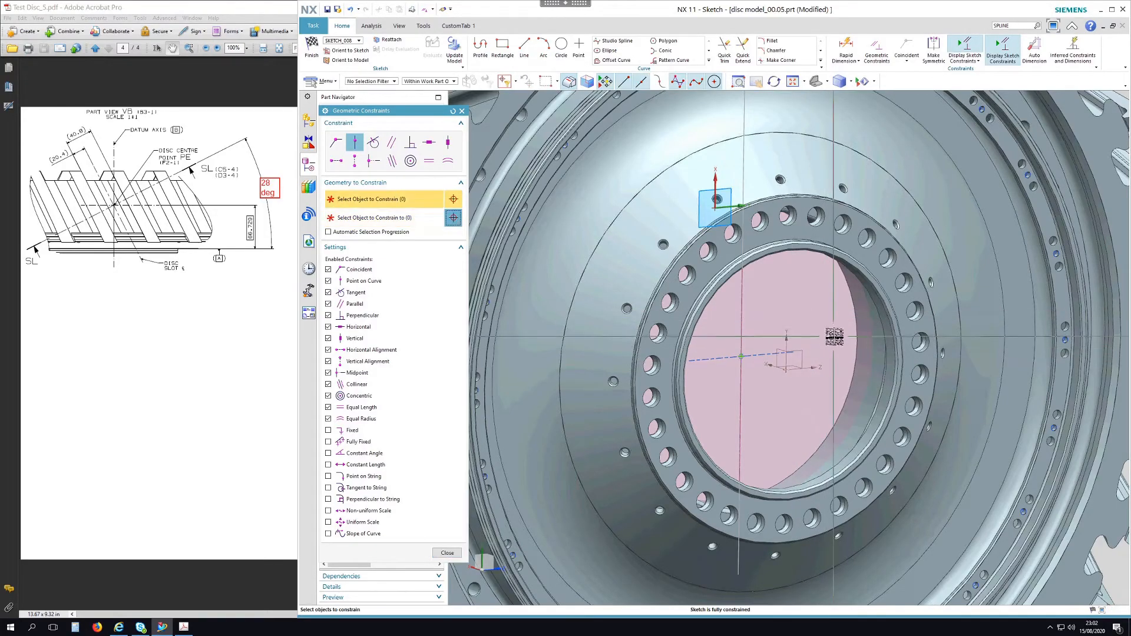
click(448, 553)
- Check the constrained point at the disc centre from several angles and finish the sketch
scroll(796, 357, down, 3)
middle_drag(795, 334, 764, 392)
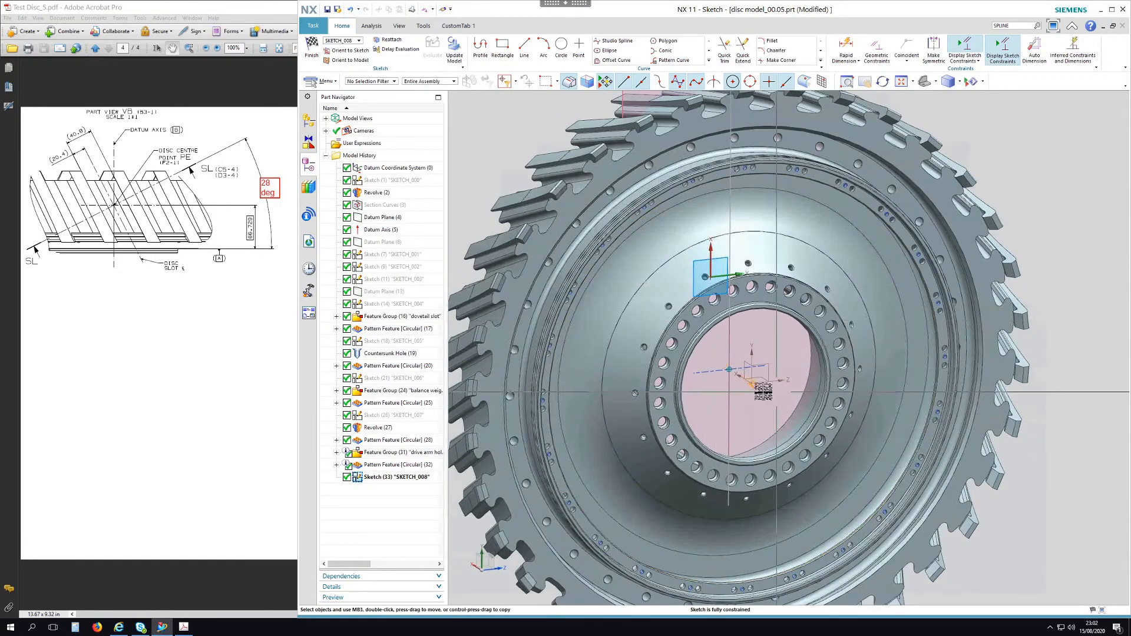
middle_drag(755, 320, 755, 336)
scroll(723, 422, down, 4)
middle_drag(885, 269, 878, 245)
scroll(719, 422, up, 5)
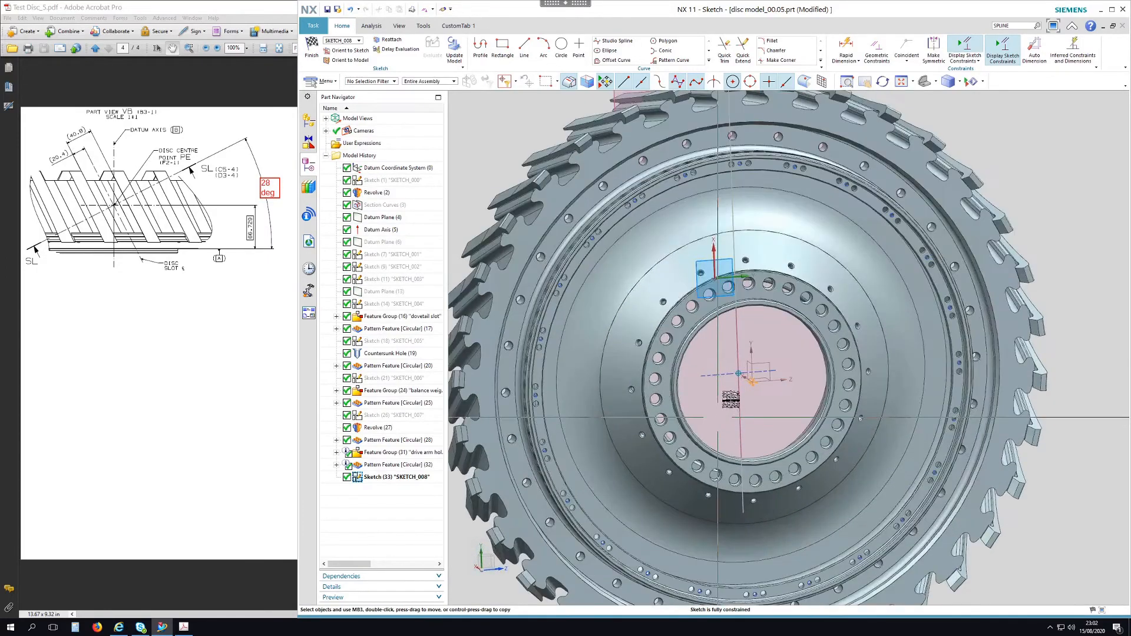
scroll(730, 401, up, 3)
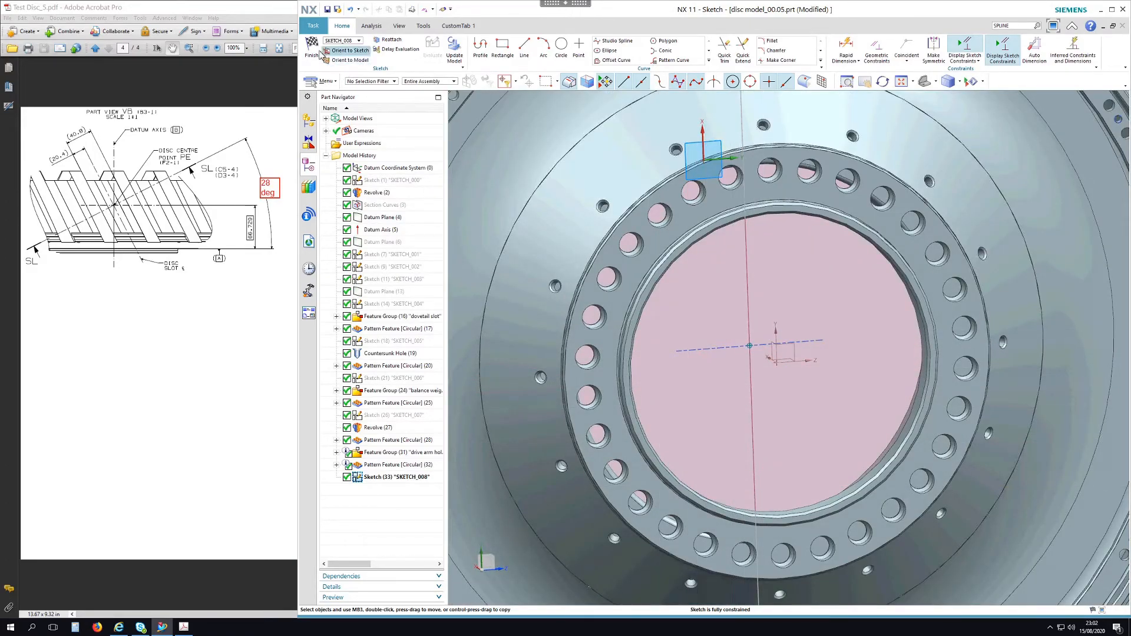
key(ctrl+q)
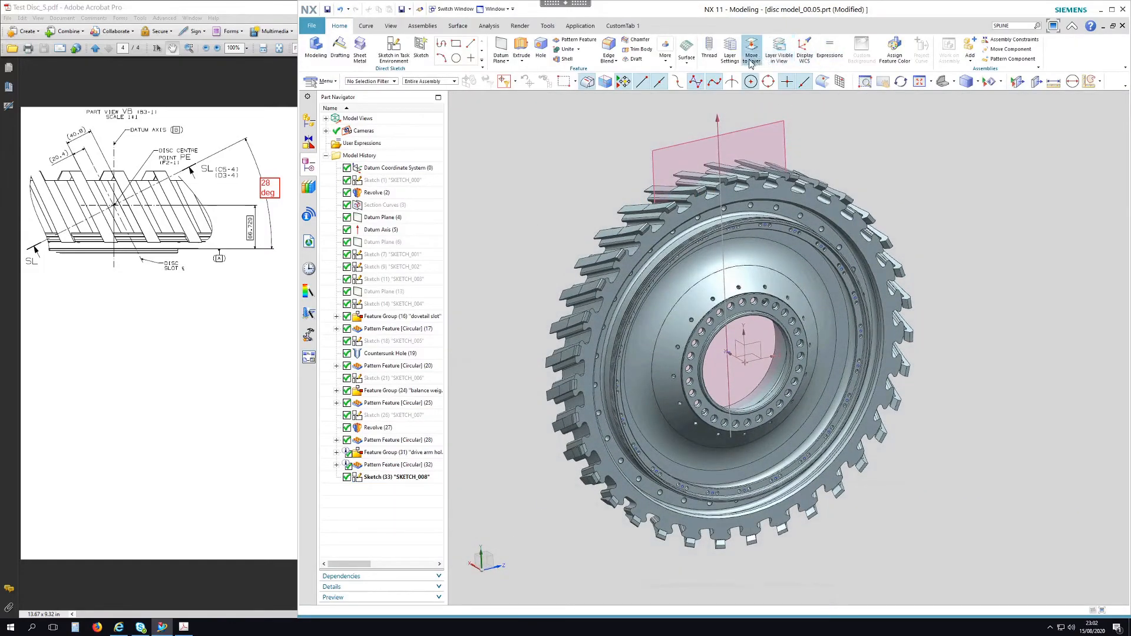
- Move the new centre point sketch to layer 70
click(753, 58)
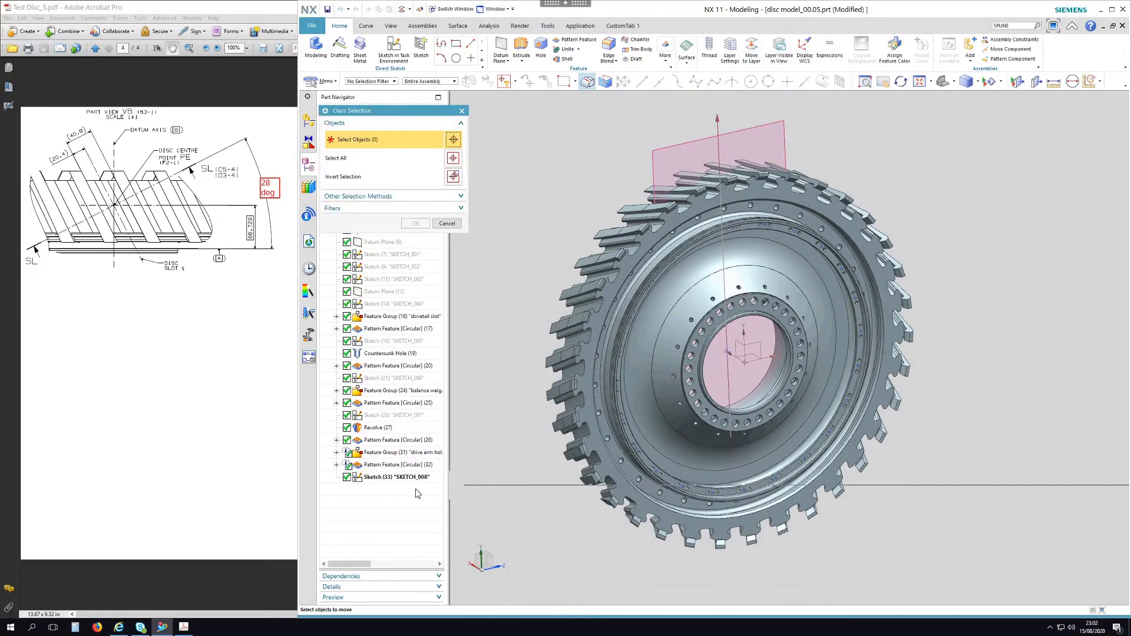
middle_click(496, 238)
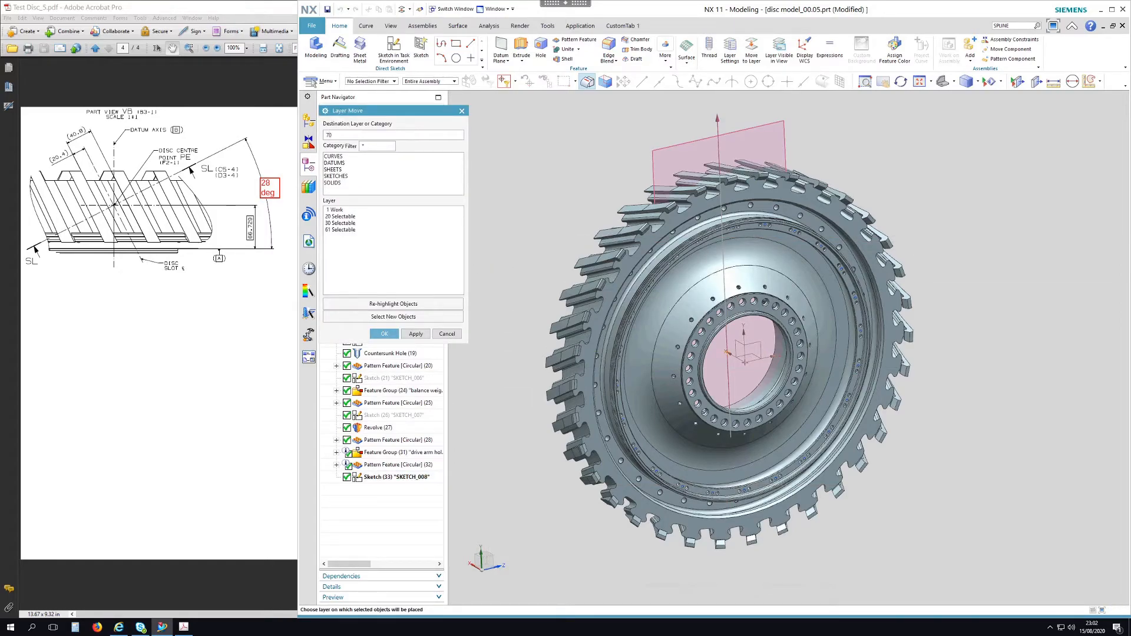
middle_click(496, 238)
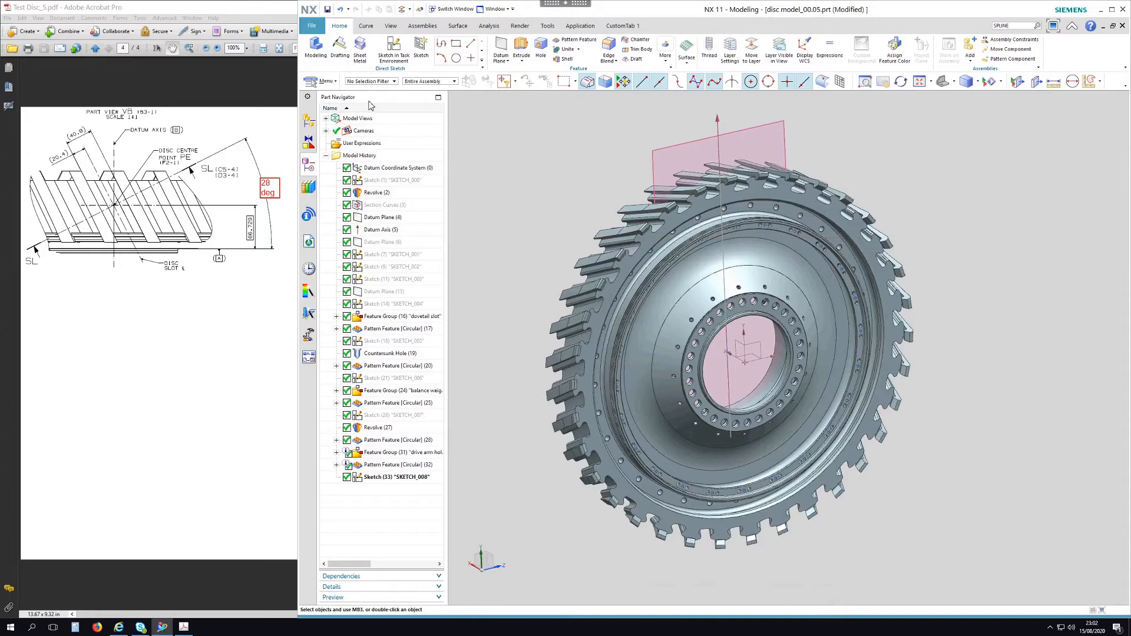
- Add the disc centre point to the MODEL reference set of the disc part
click(321, 81)
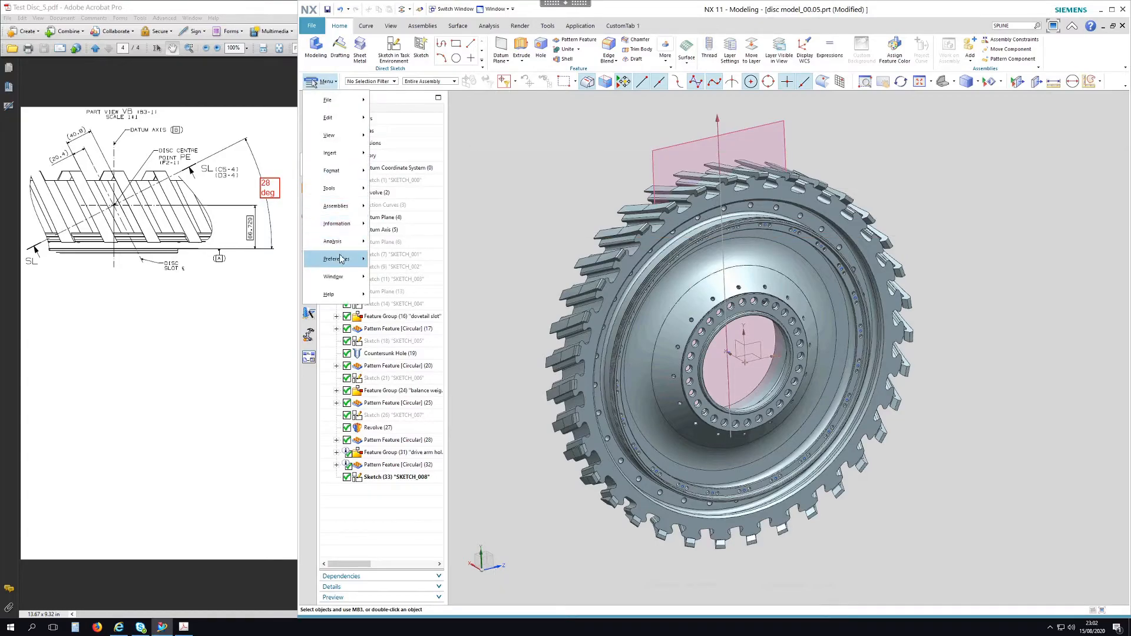
mouse_move(345, 265)
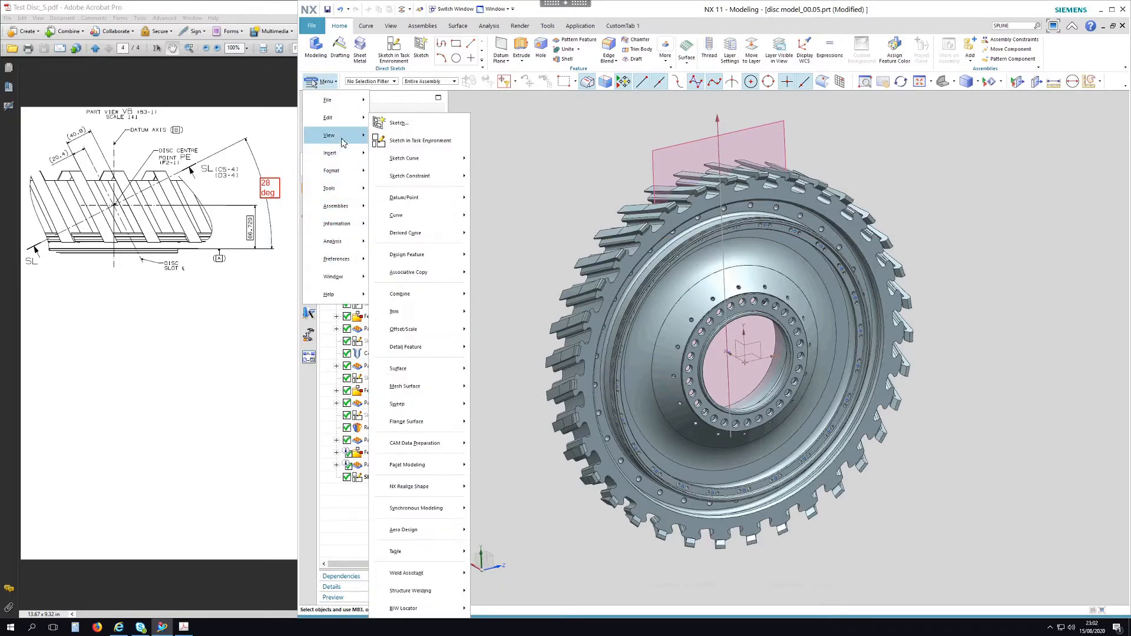
mouse_move(347, 122)
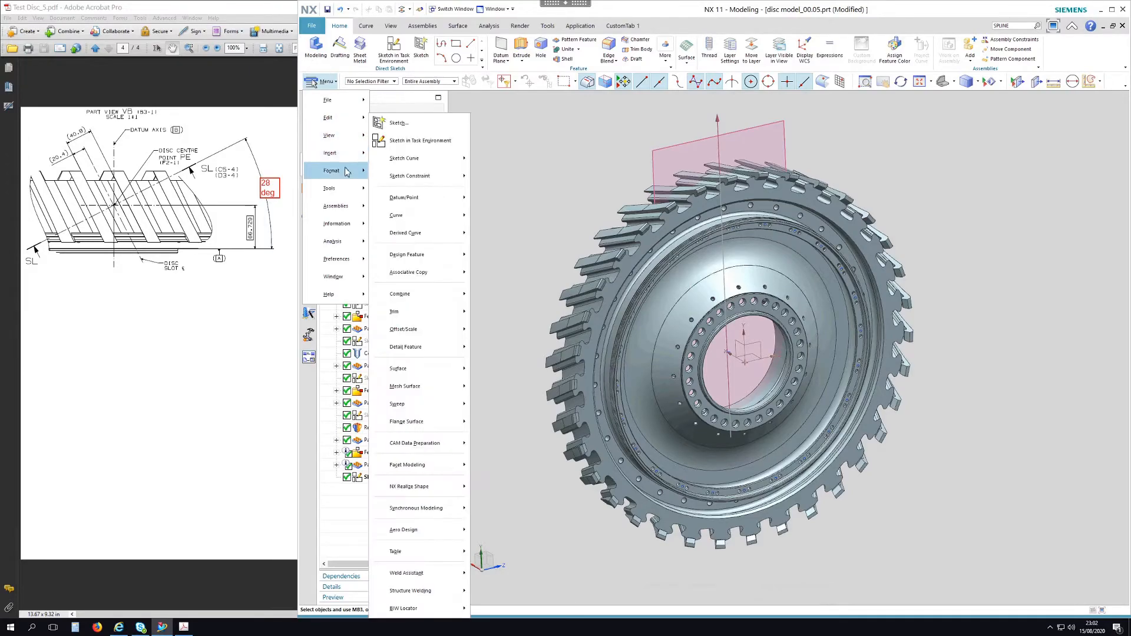
mouse_move(347, 171)
click(425, 292)
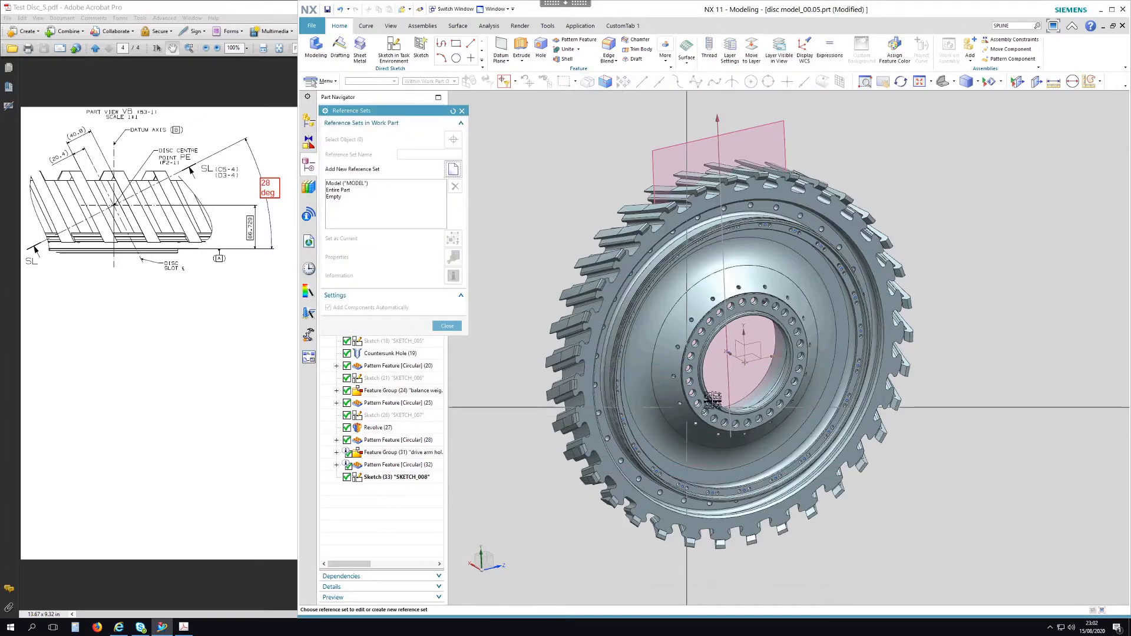
scroll(718, 344, up, 4)
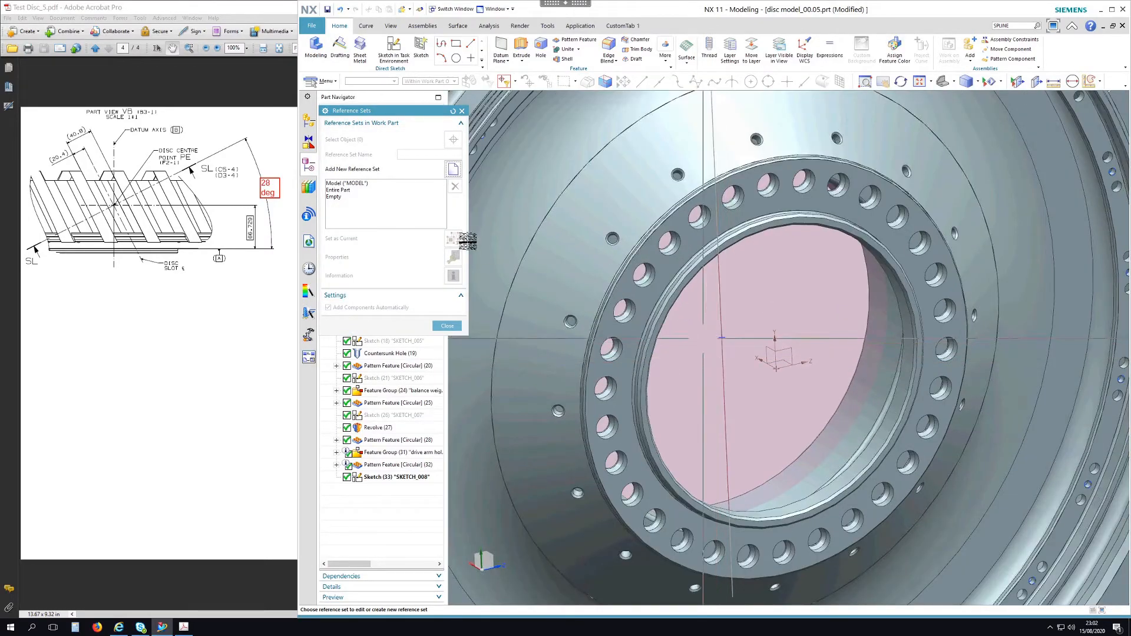
click(348, 183)
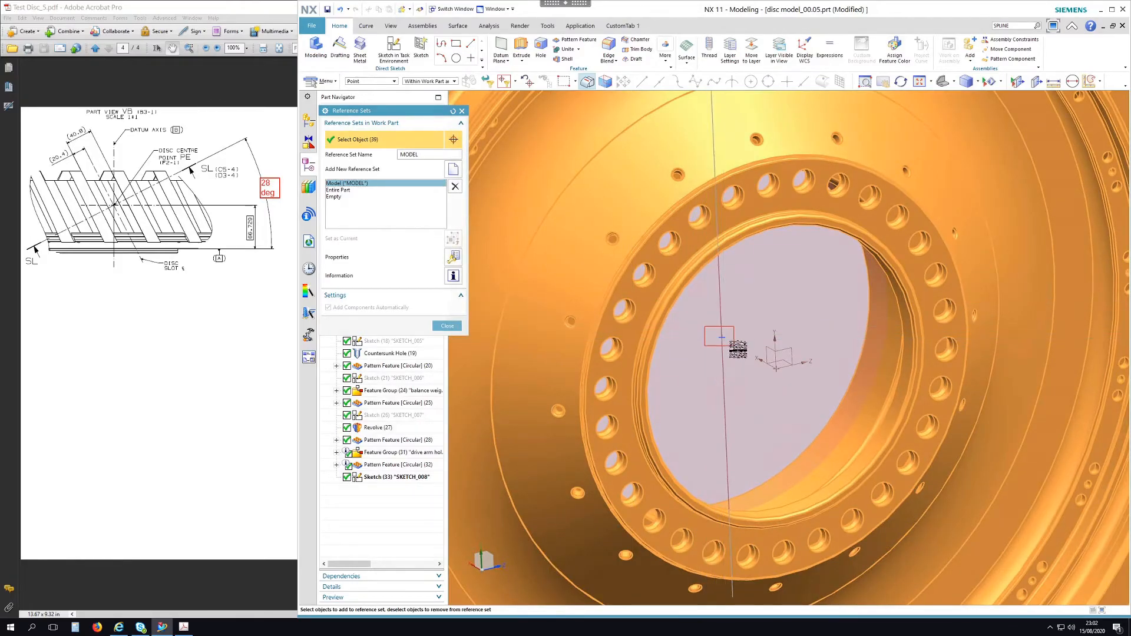
middle_click(716, 374)
- Hide Datum Plane (4) and Datum Axis (5) in the disc model
scroll(705, 343, down, 4)
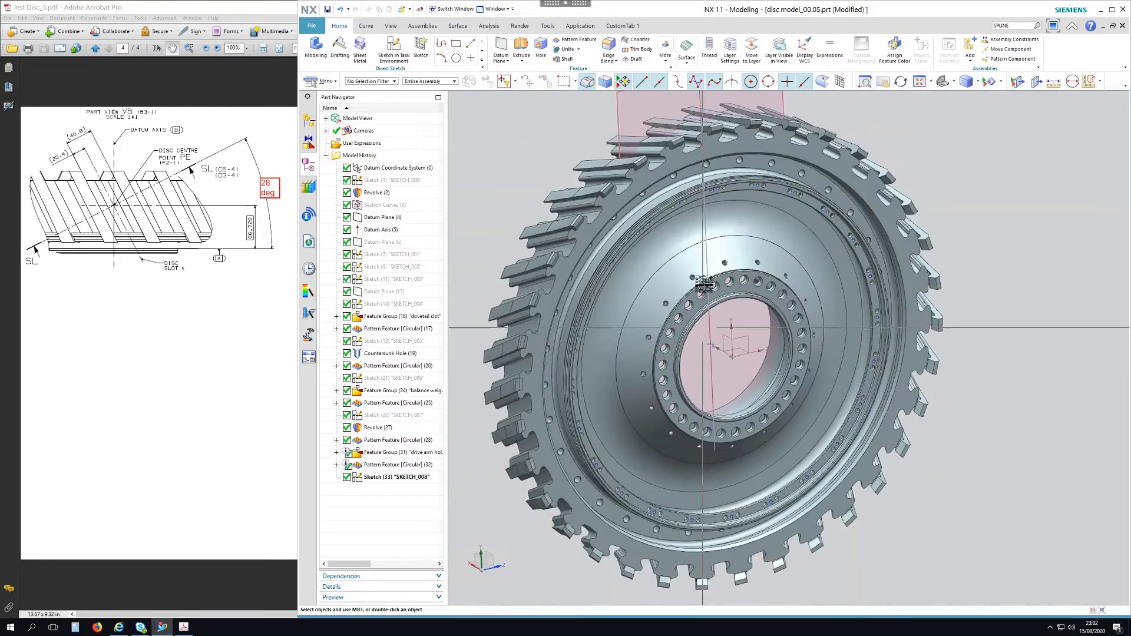
scroll(919, 226, down, 1)
scroll(920, 233, down, 1)
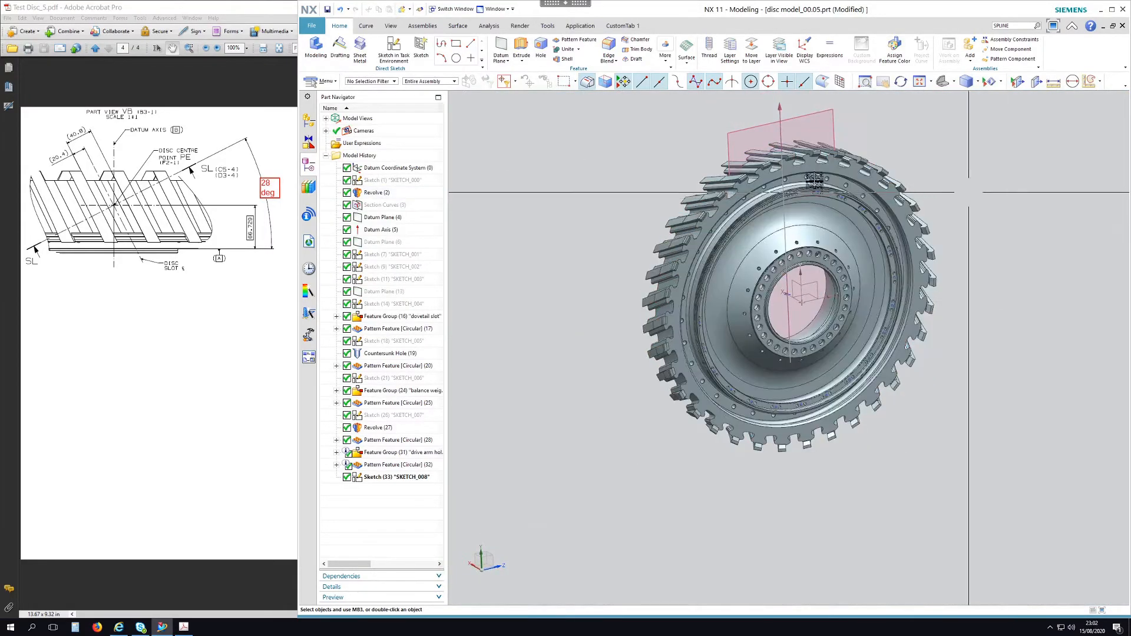
click(395, 182)
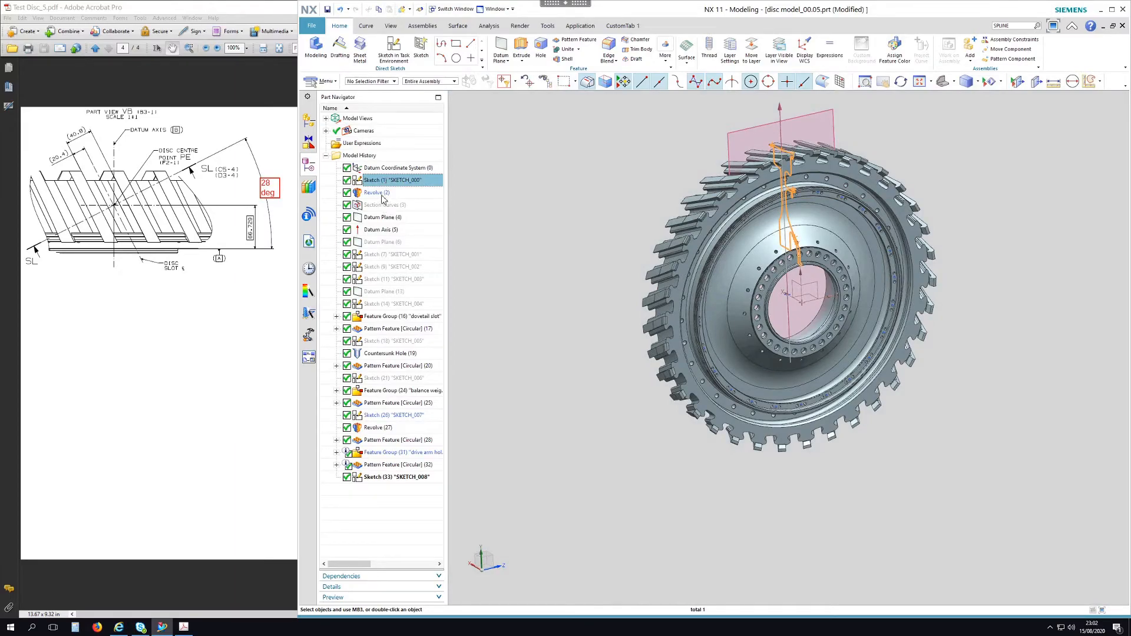
click(387, 219)
right_click(386, 222)
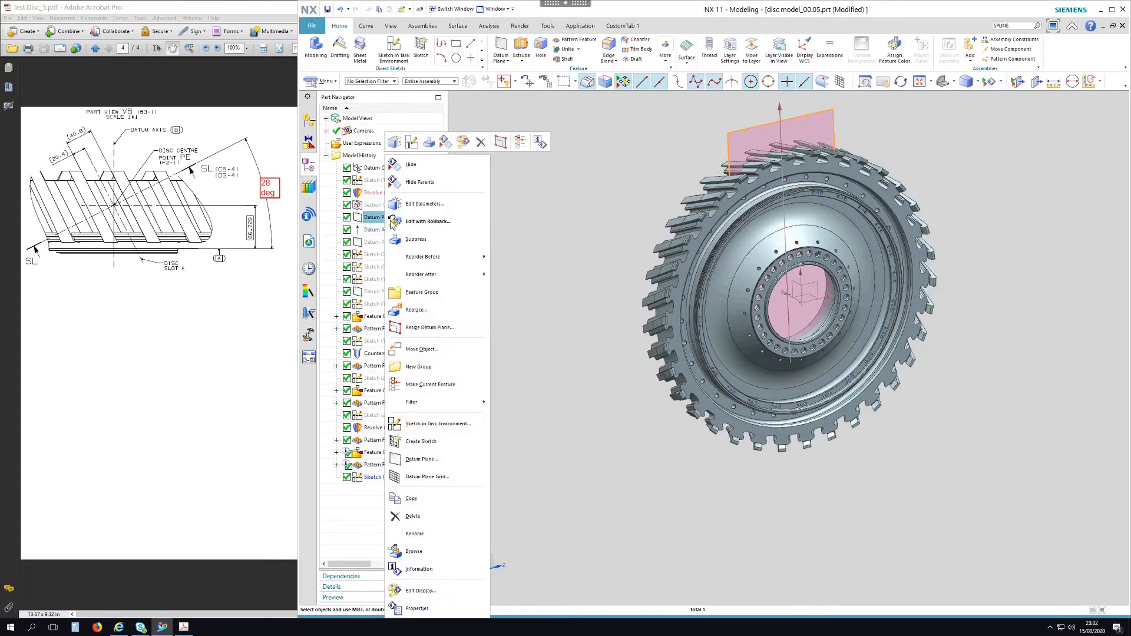
click(416, 165)
click(779, 118)
right_click(780, 112)
click(808, 143)
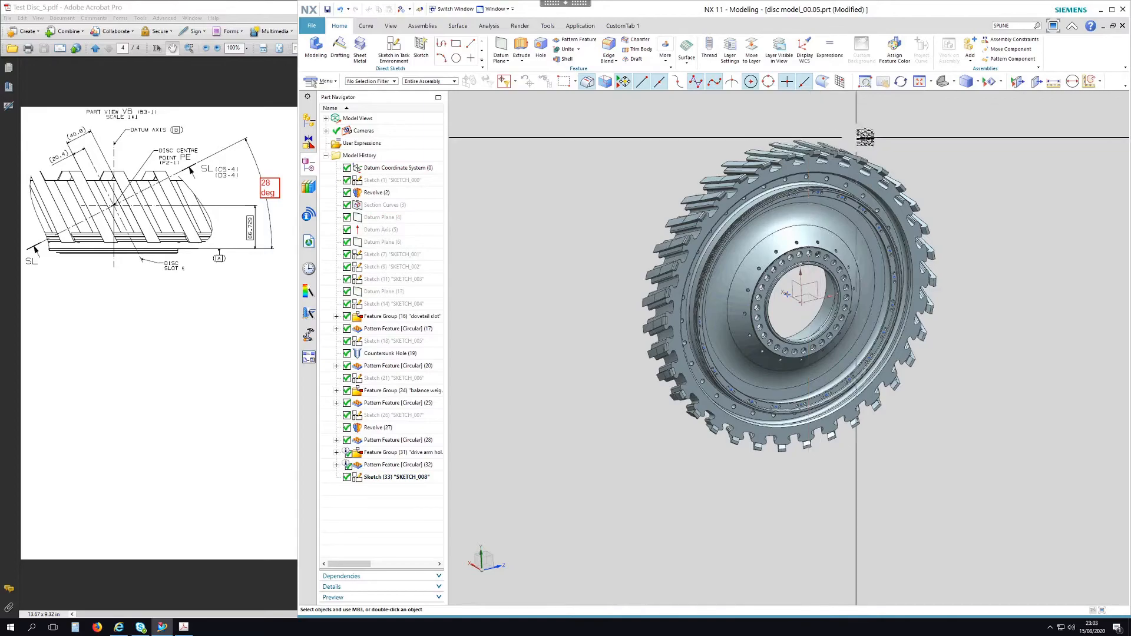
- Save the disc model part
mouse_move(962, 166)
middle_down()
mouse_move(943, 195)
mouse_move(849, 197)
middle_up()
click(312, 26)
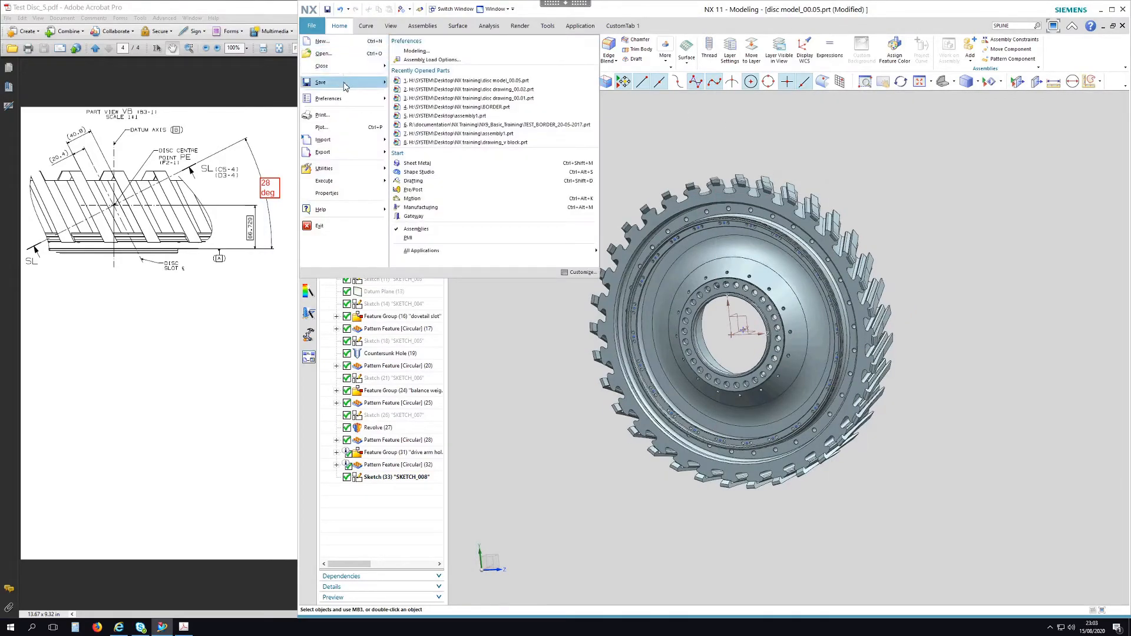
mouse_move(346, 87)
click(415, 41)
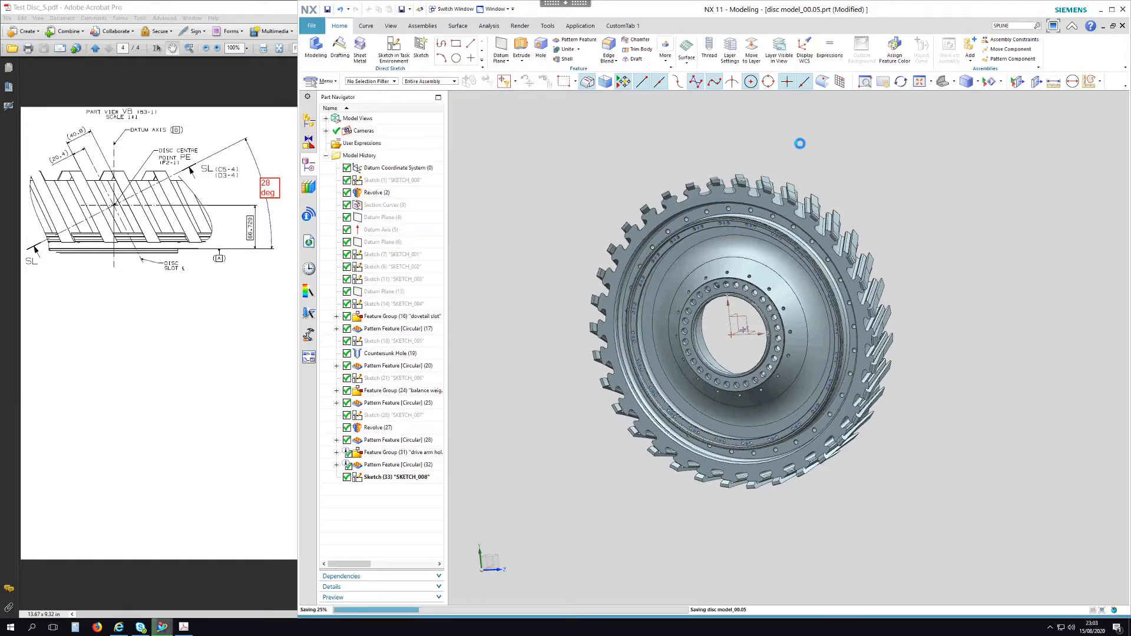
- Switch to disc drawing_00.02.prt and update the out-of-date view on sheet SH4
click(499, 10)
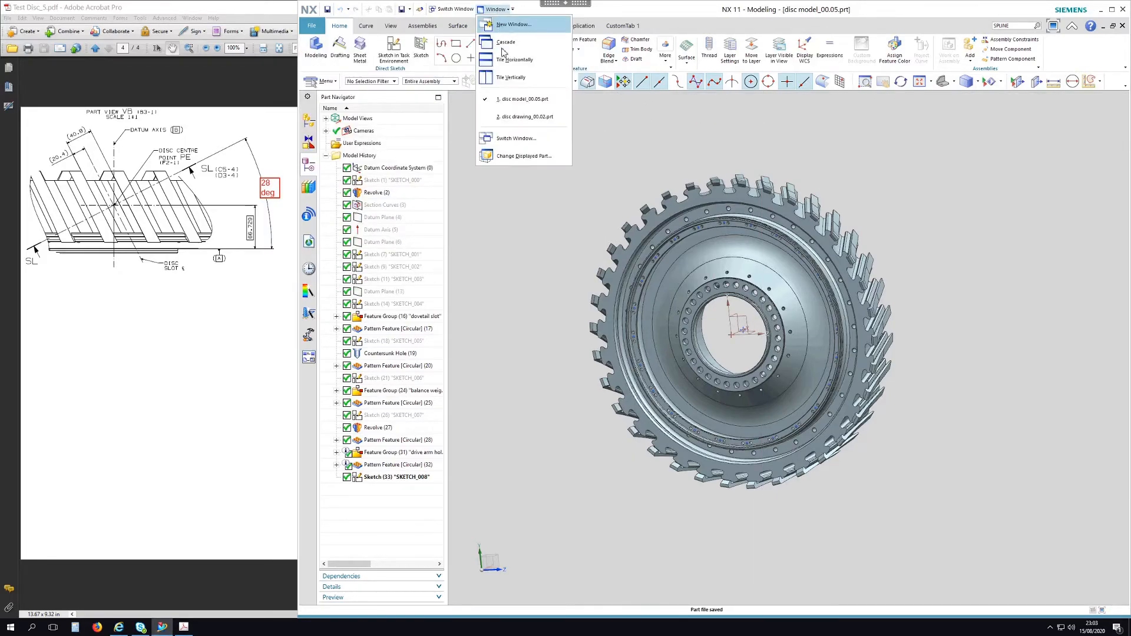
click(525, 113)
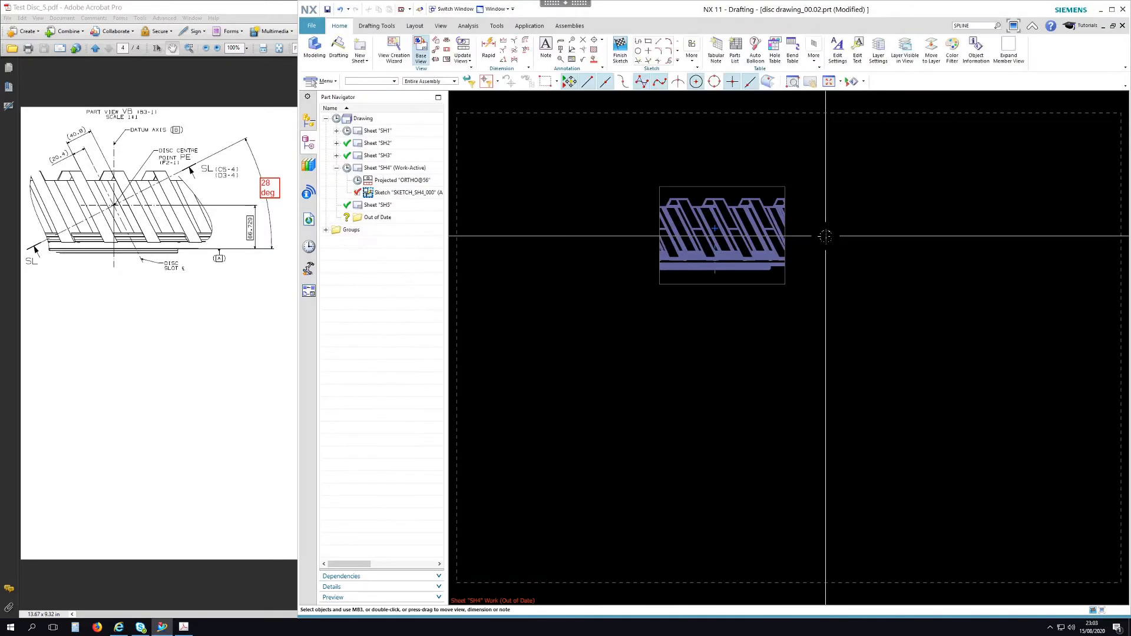
scroll(722, 233, up, 5)
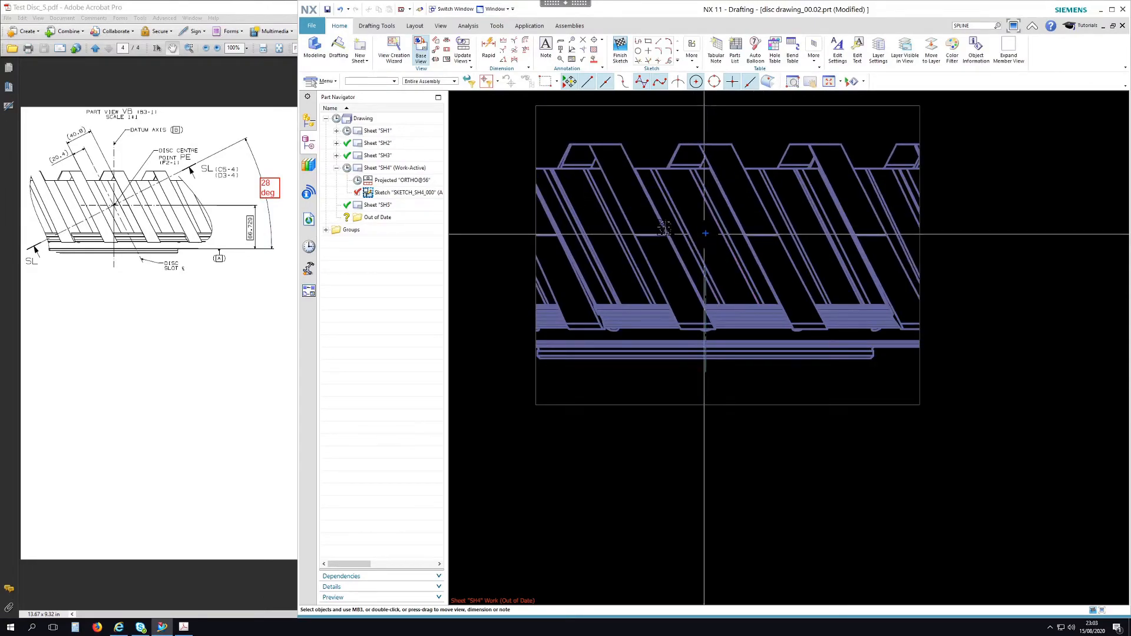
click(337, 121)
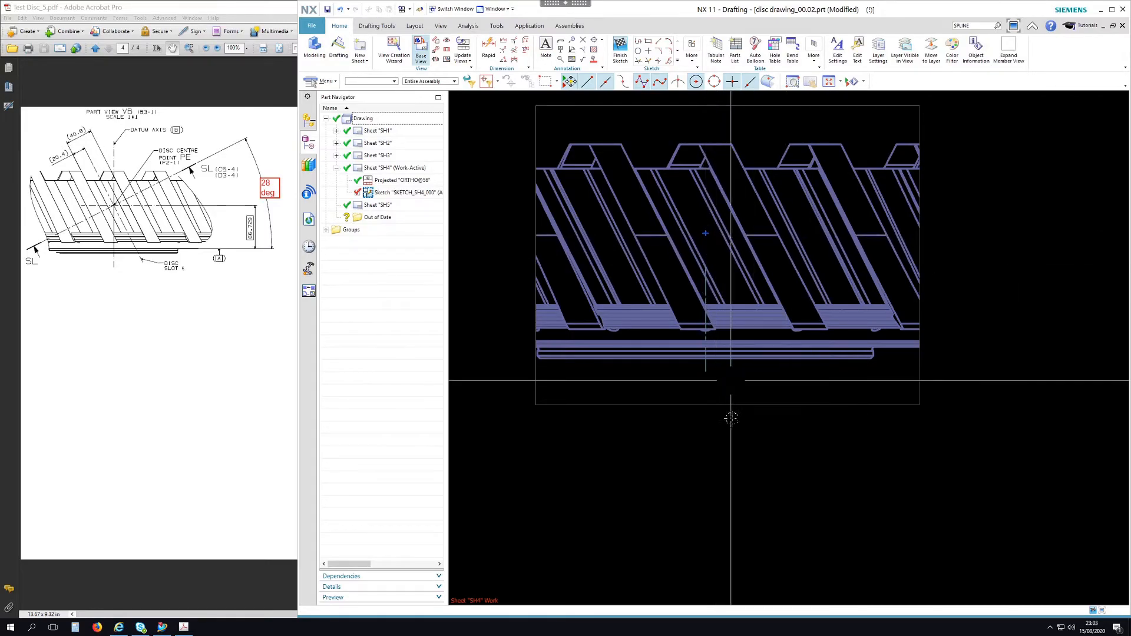
- Start a simple section view through the disc centre point of part view VB, defining its hinge line with an At Angle to XC vector
scroll(719, 412, down, 3)
scroll(697, 369, up, 2)
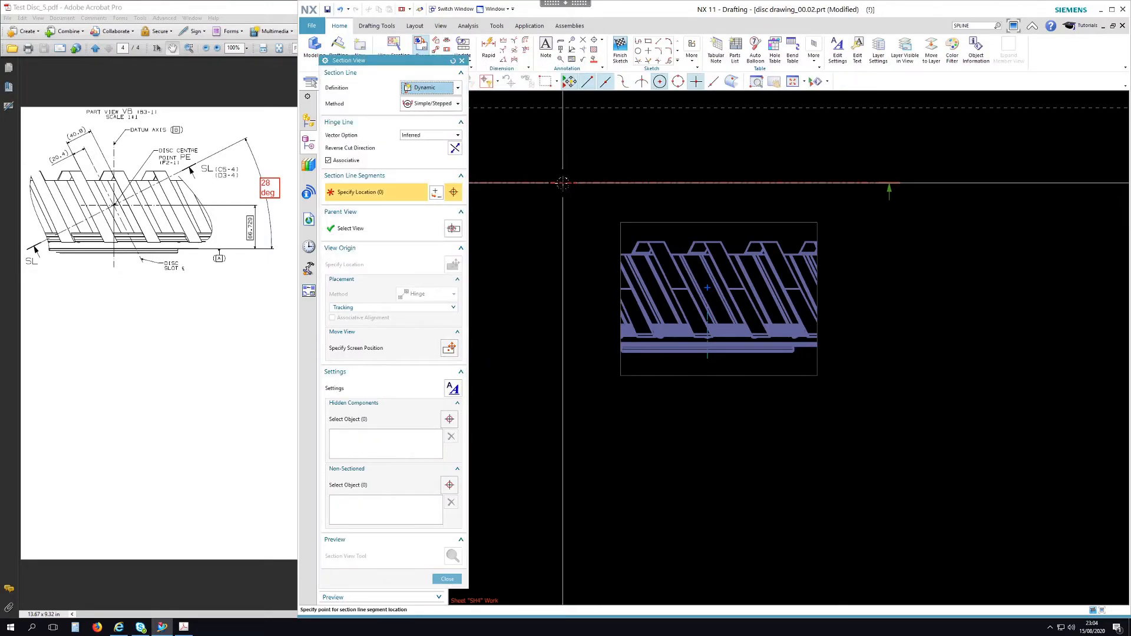
click(708, 288)
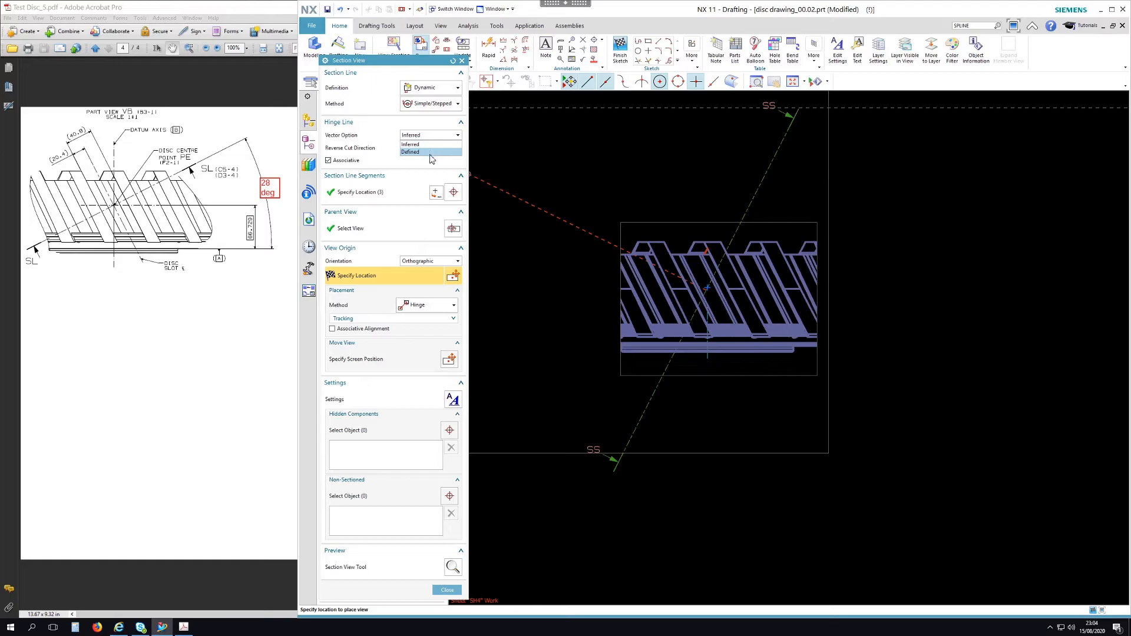
click(430, 153)
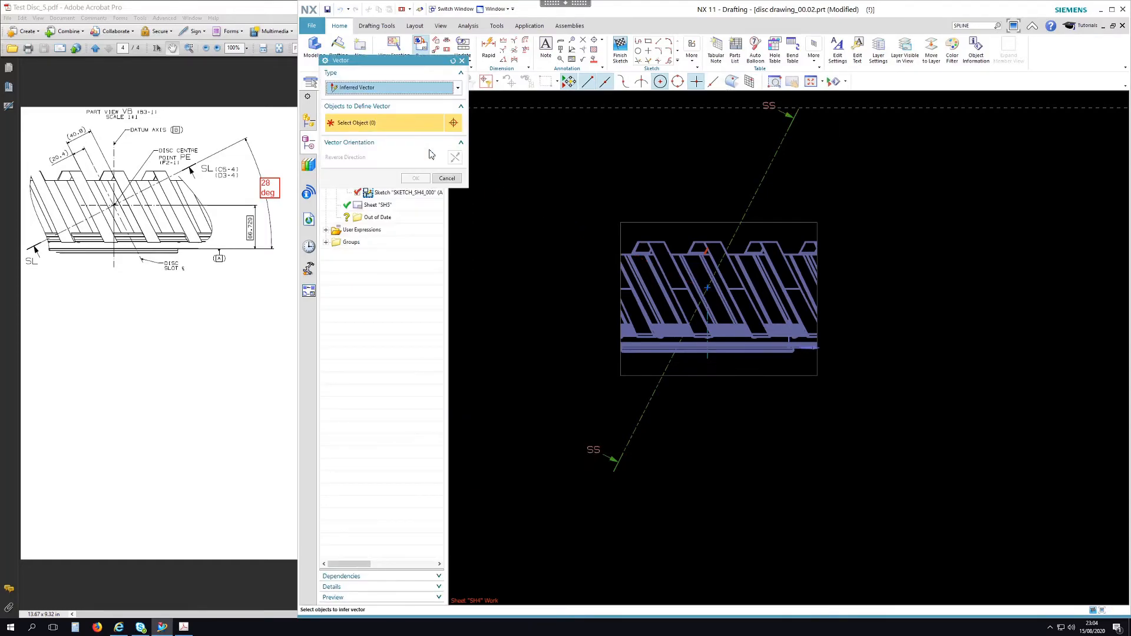
click(456, 88)
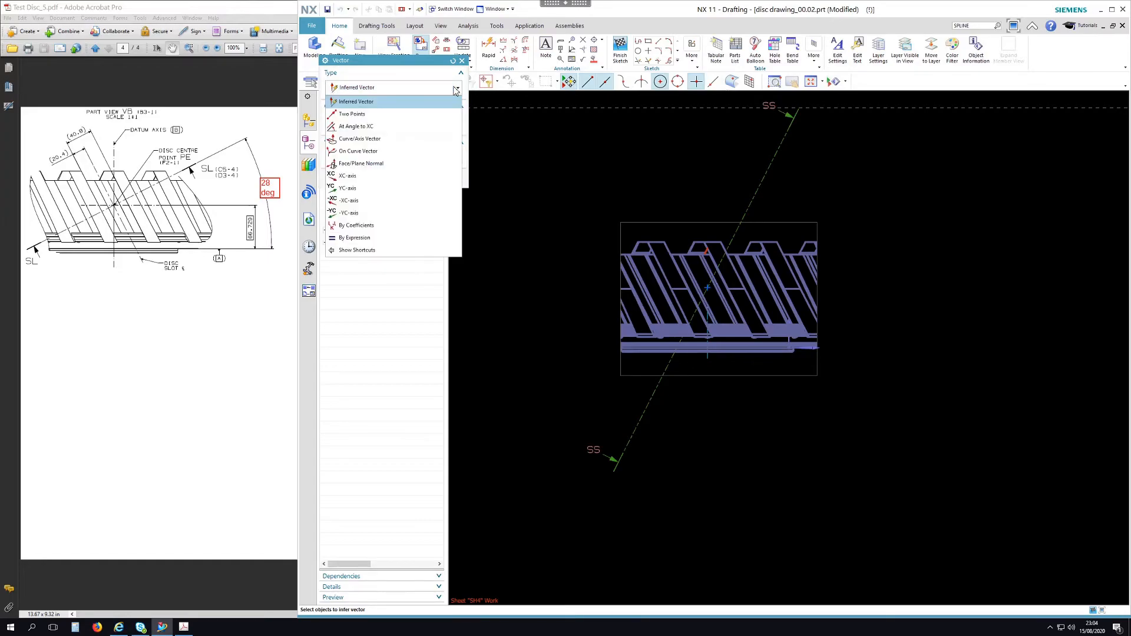
click(354, 128)
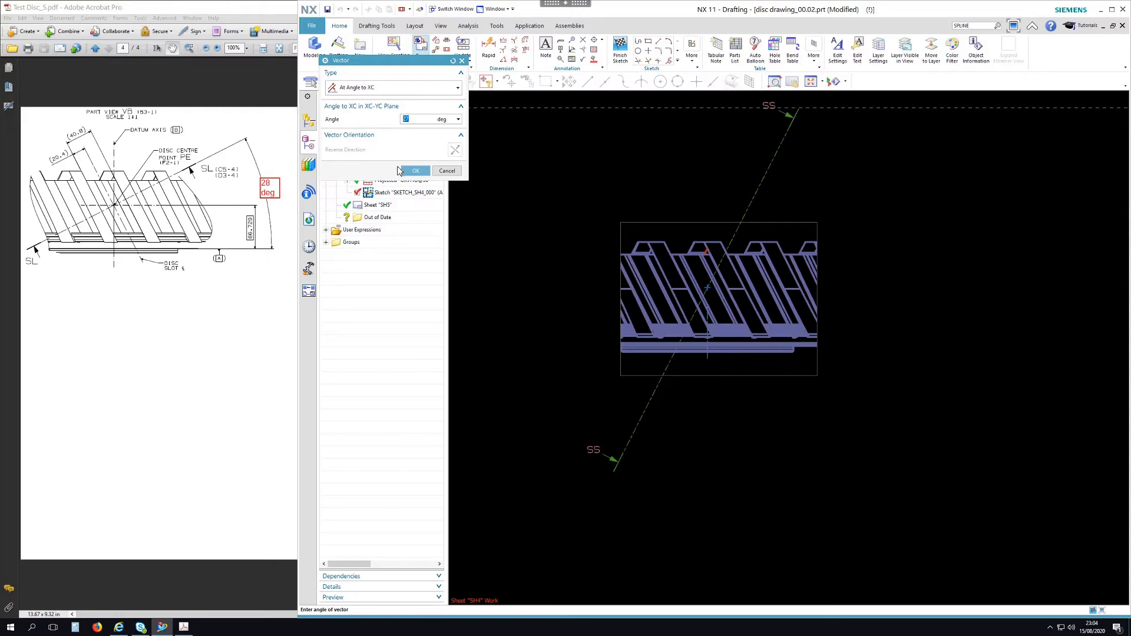
click(416, 171)
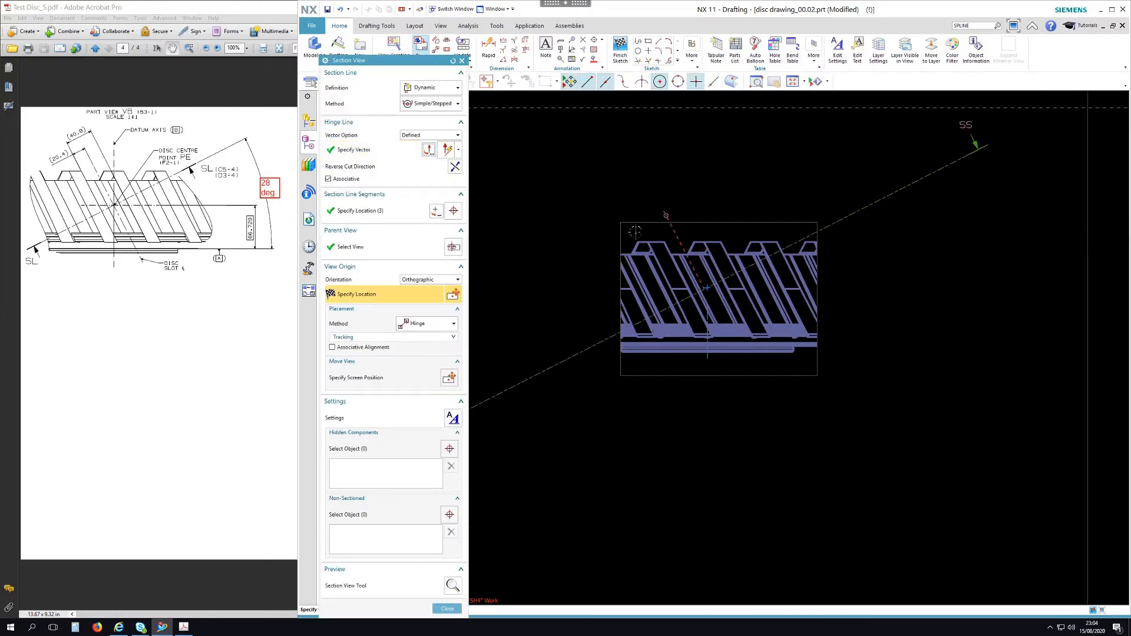
- Reverse the section's cut direction and place the angled section view below and to the right of its parent view on SH4
scroll(784, 295, down, 2)
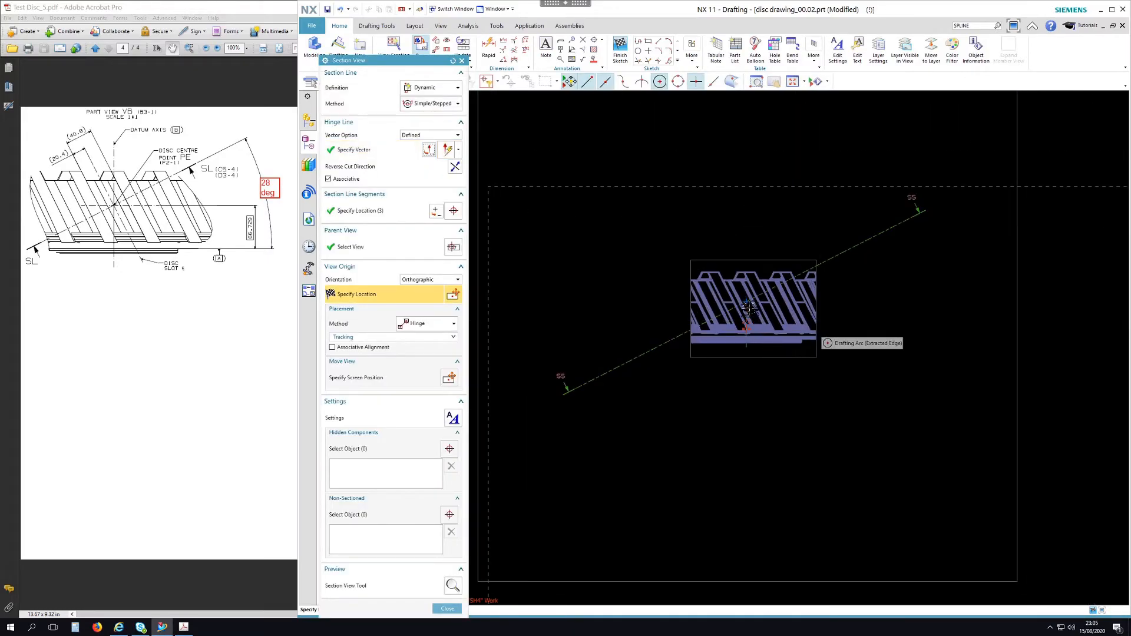
scroll(755, 301, up, 5)
scroll(755, 300, up, 3)
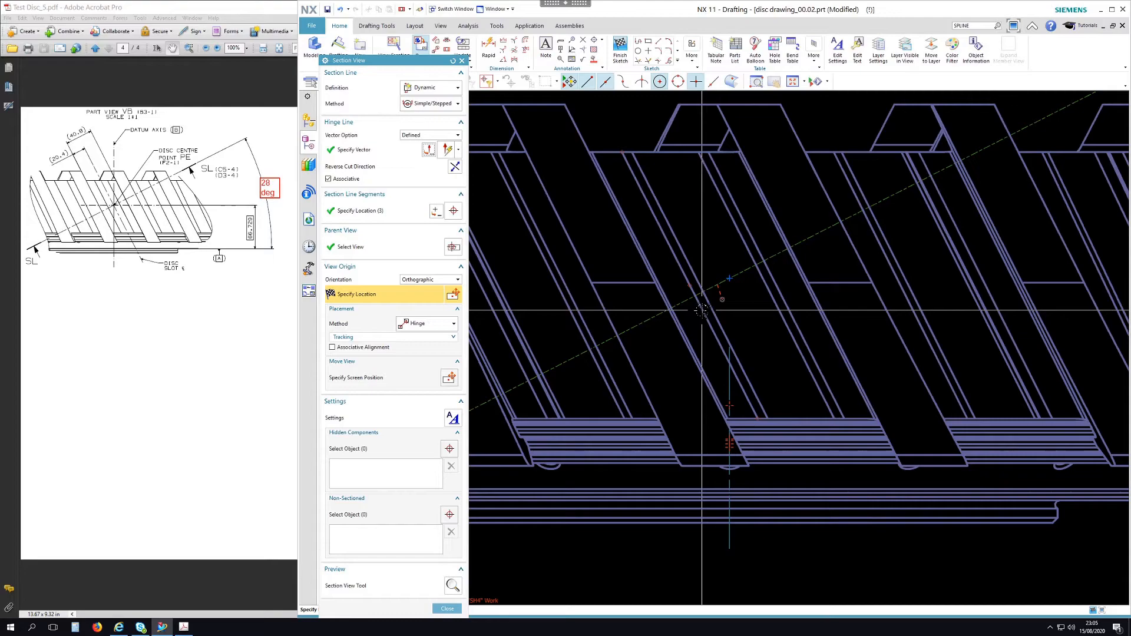
scroll(696, 304, down, 8)
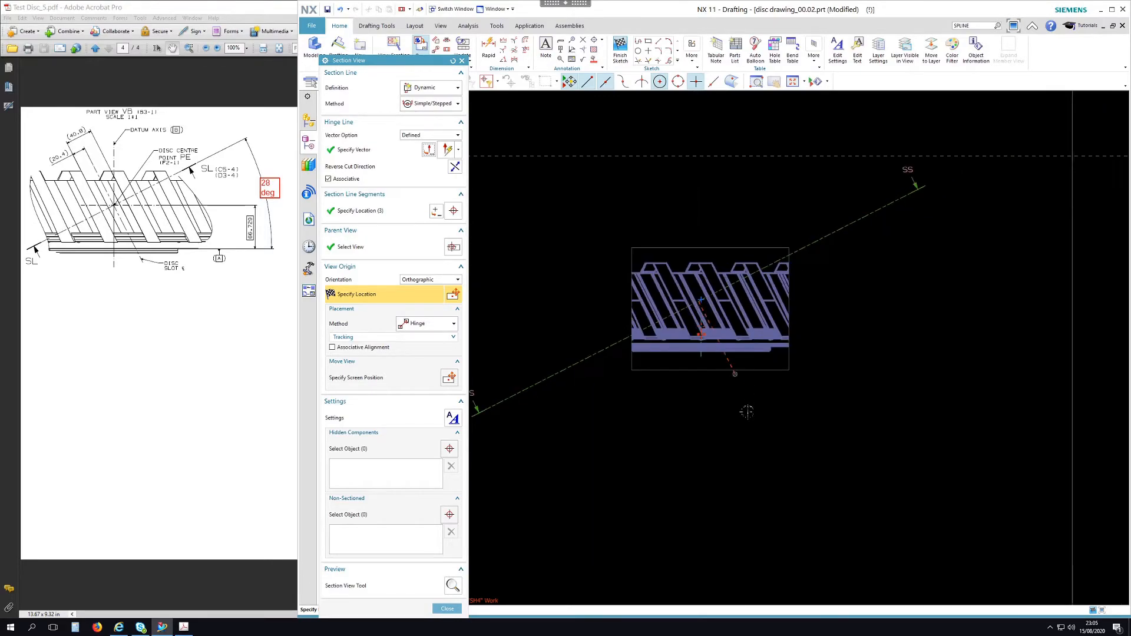
scroll(760, 377, down, 3)
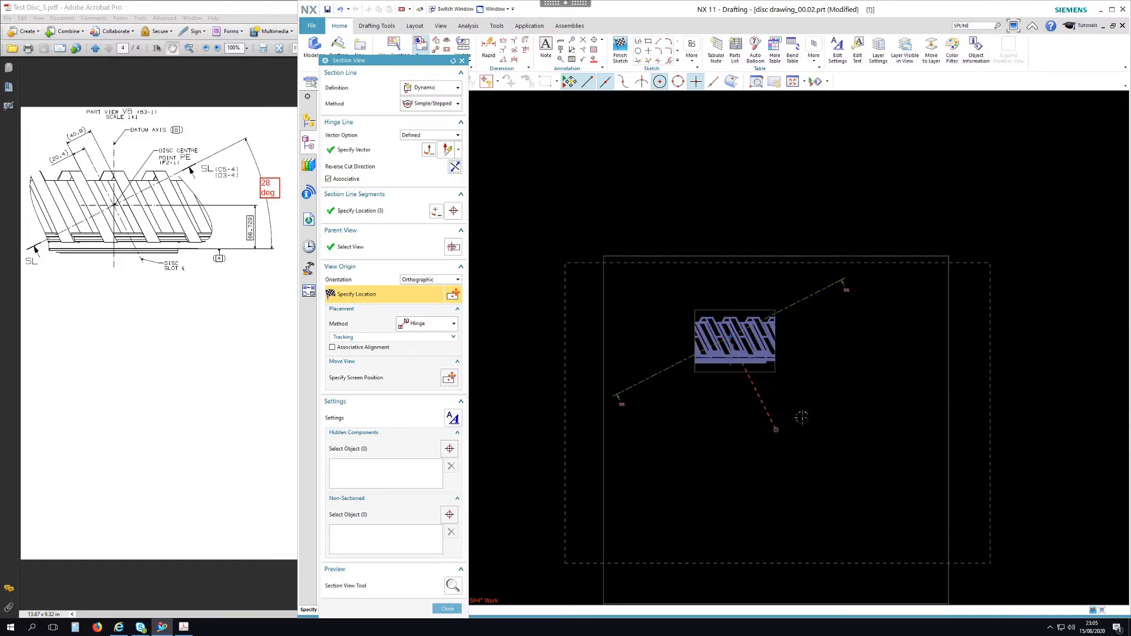
click(819, 411)
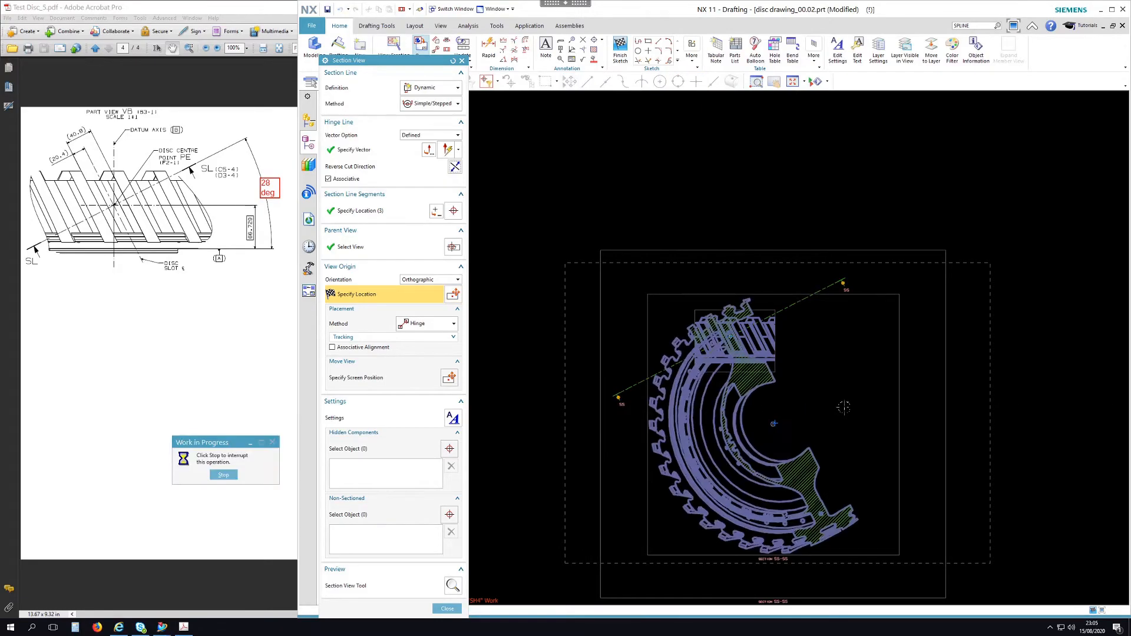
click(448, 608)
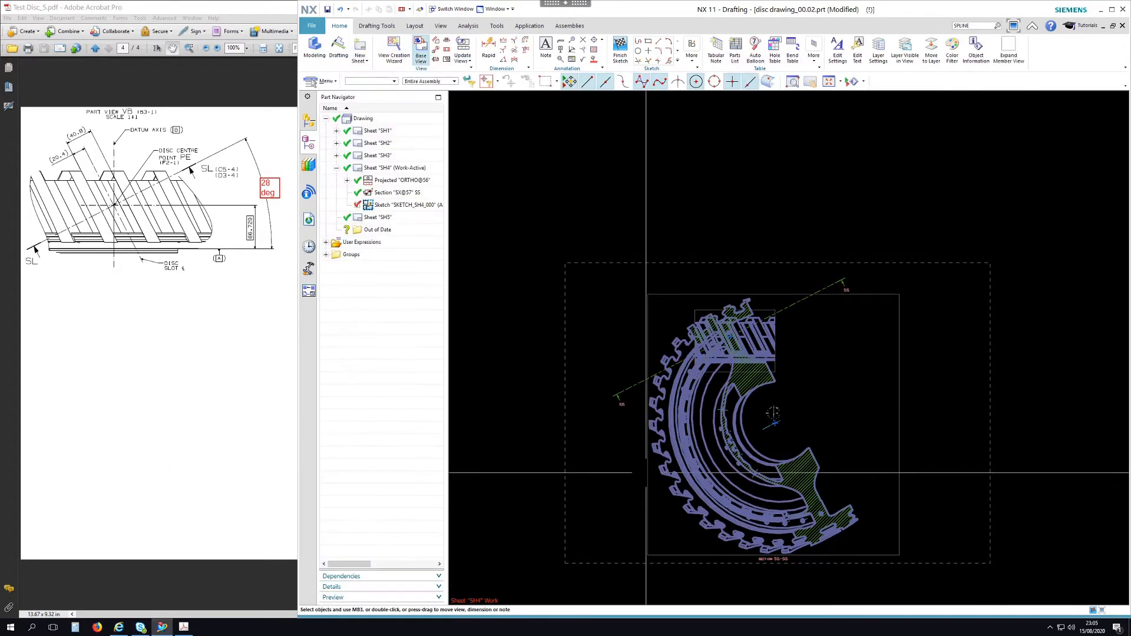
- Set the section view's scale to 1:2 and move the view to the right, clear of its parent view
double_click(900, 352)
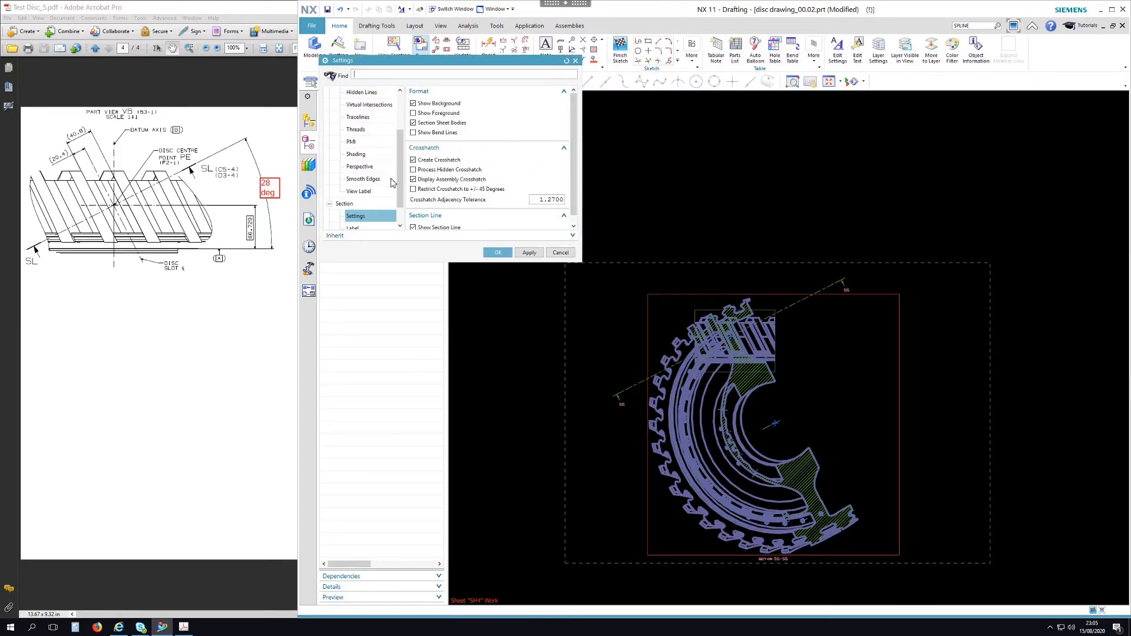
drag(401, 184, 401, 116)
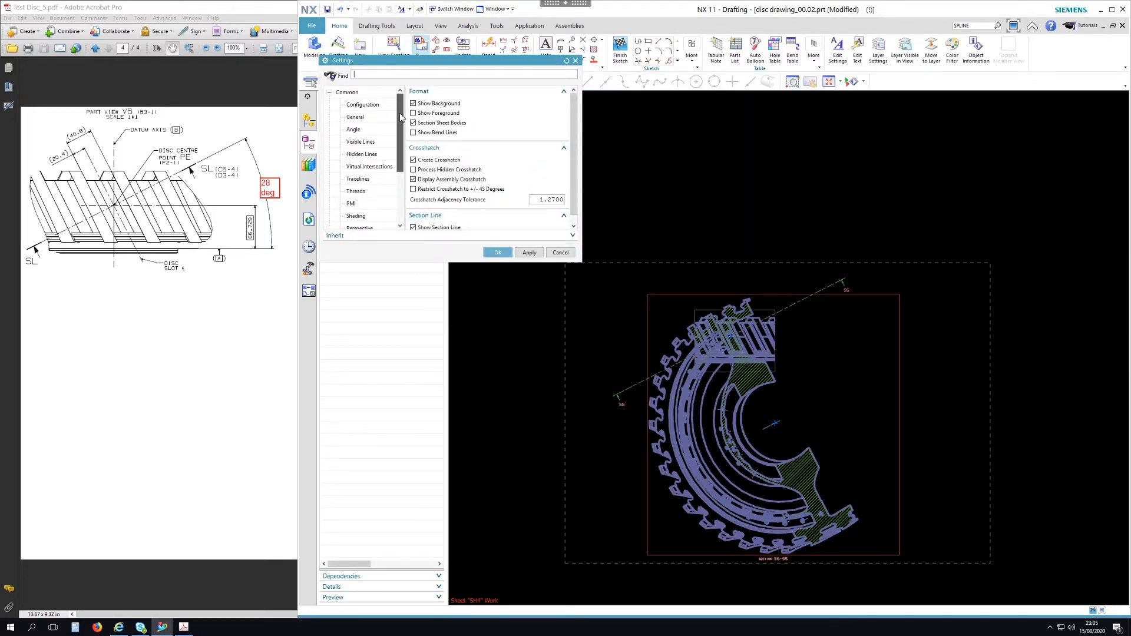
click(380, 120)
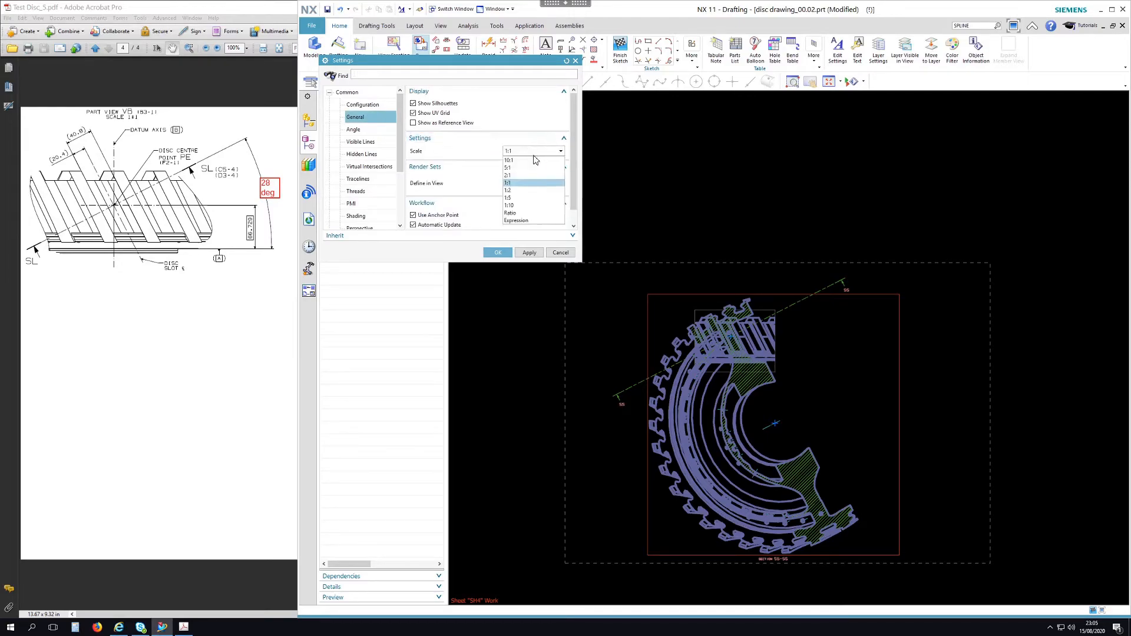
click(502, 254)
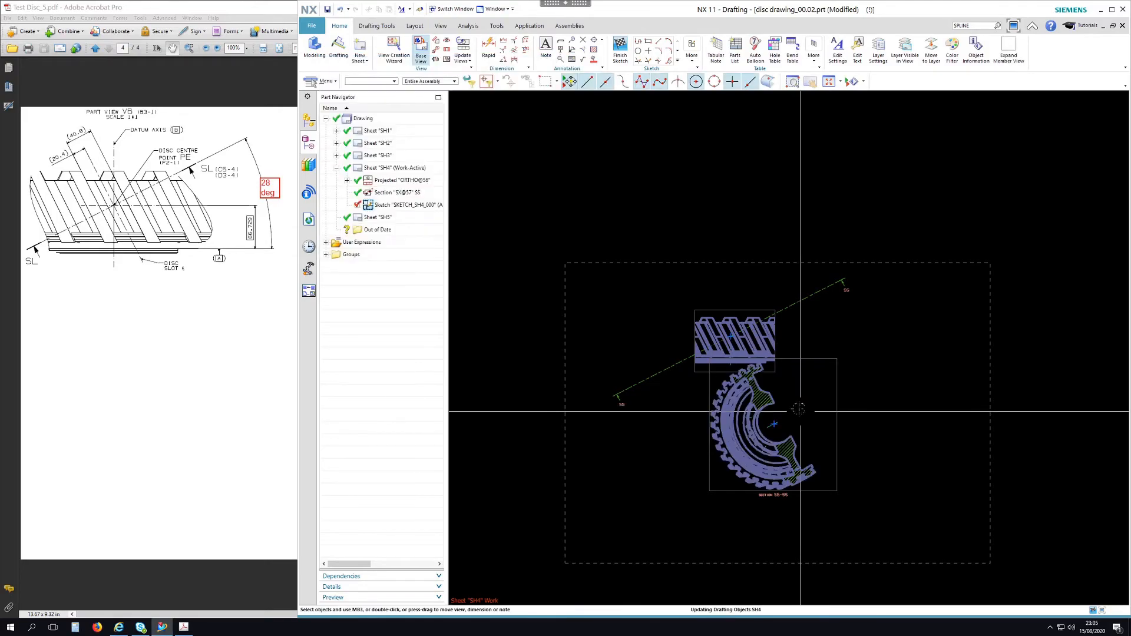
scroll(792, 398, up, 3)
drag(800, 331, 969, 326)
- Limit the section view with a Manual Rectangle boundary around one slot profile at the upper rim of the disc
scroll(920, 327, up, 5)
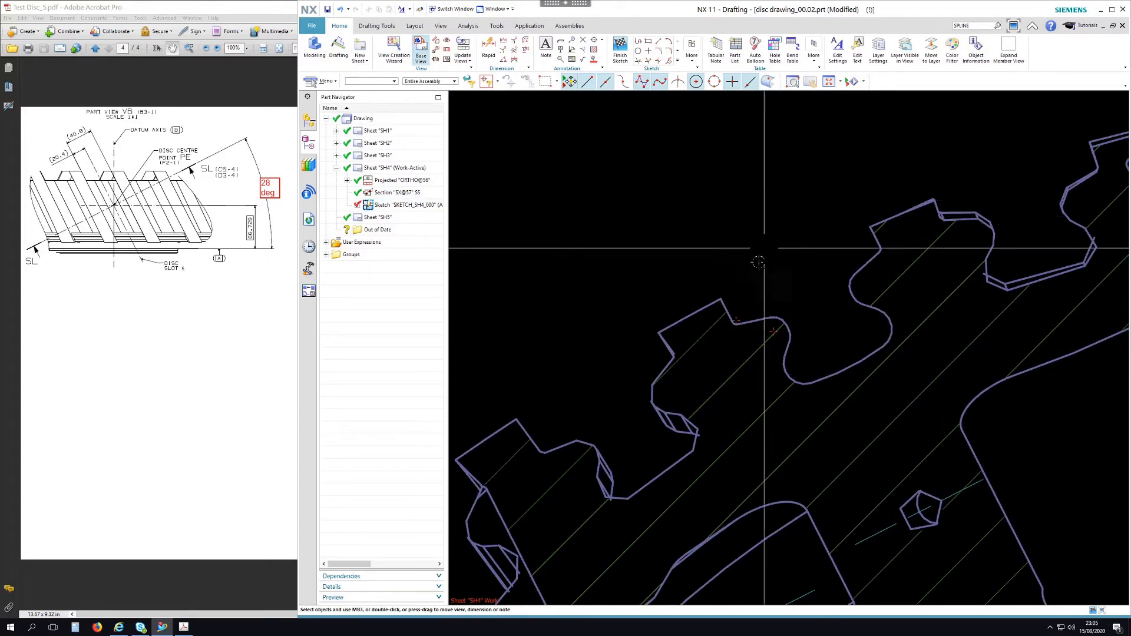
scroll(751, 255, down, 4)
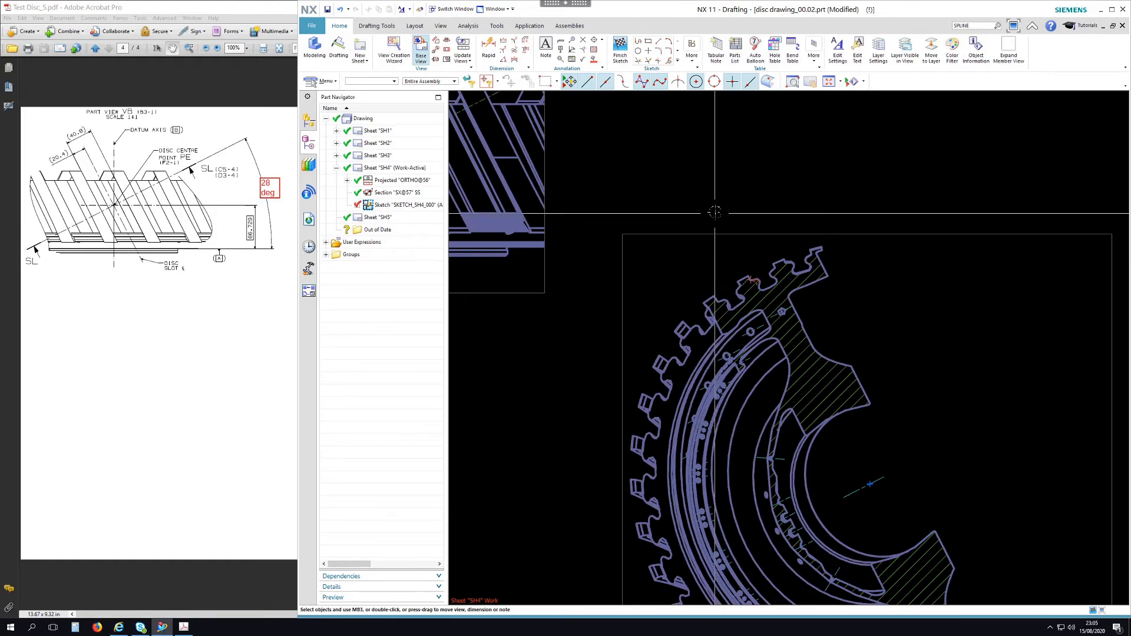
scroll(729, 211, down, 2)
scroll(741, 225, up, 4)
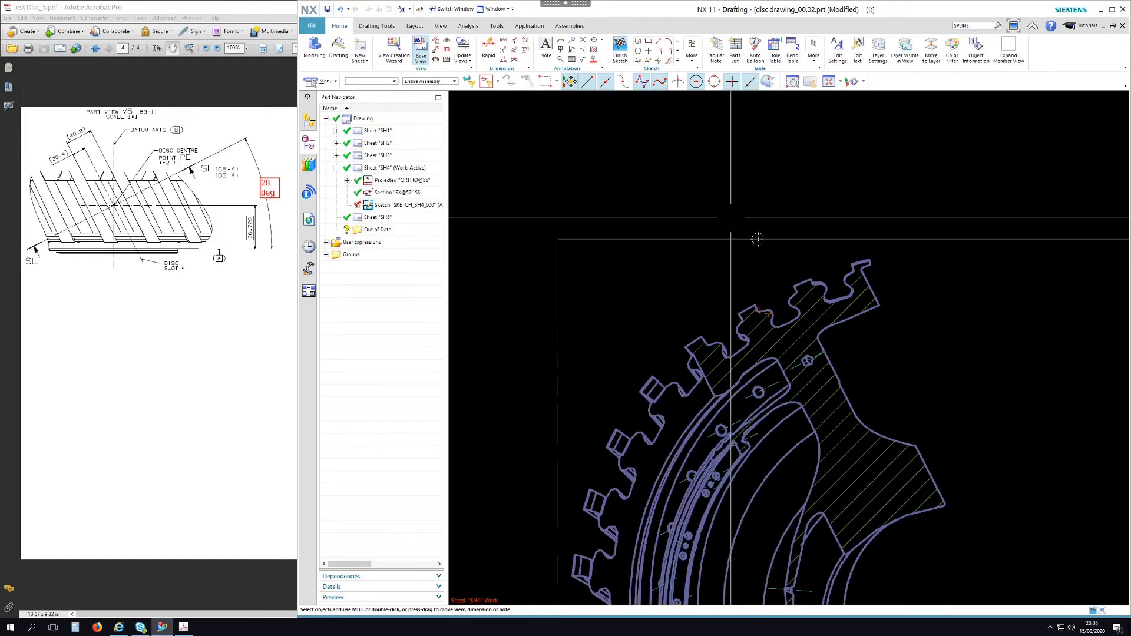
right_click(778, 241)
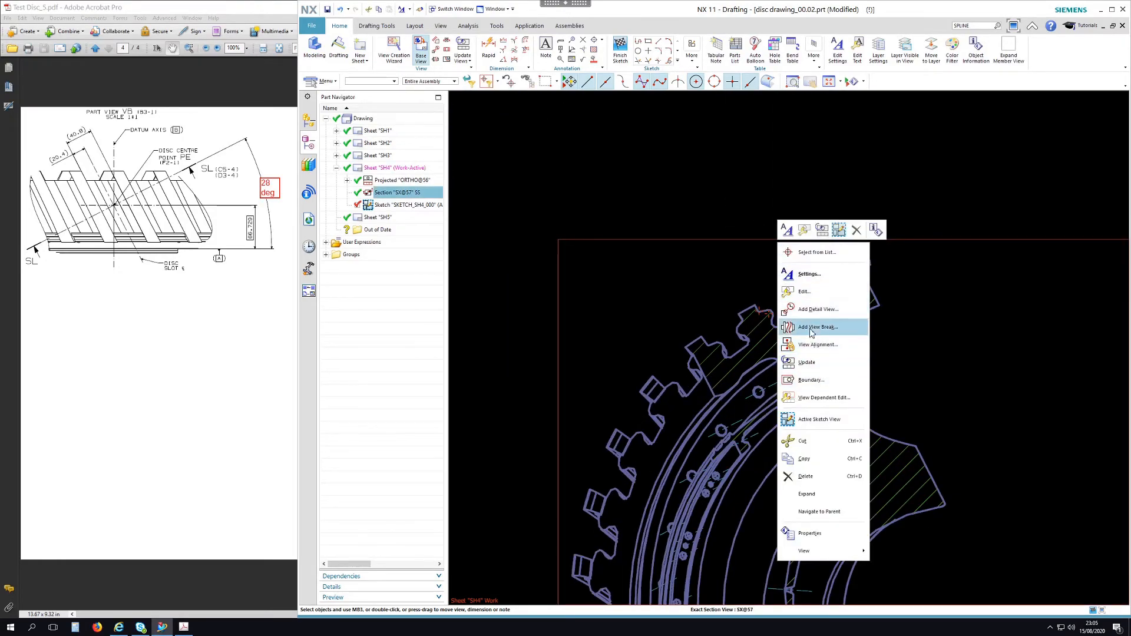
click(811, 382)
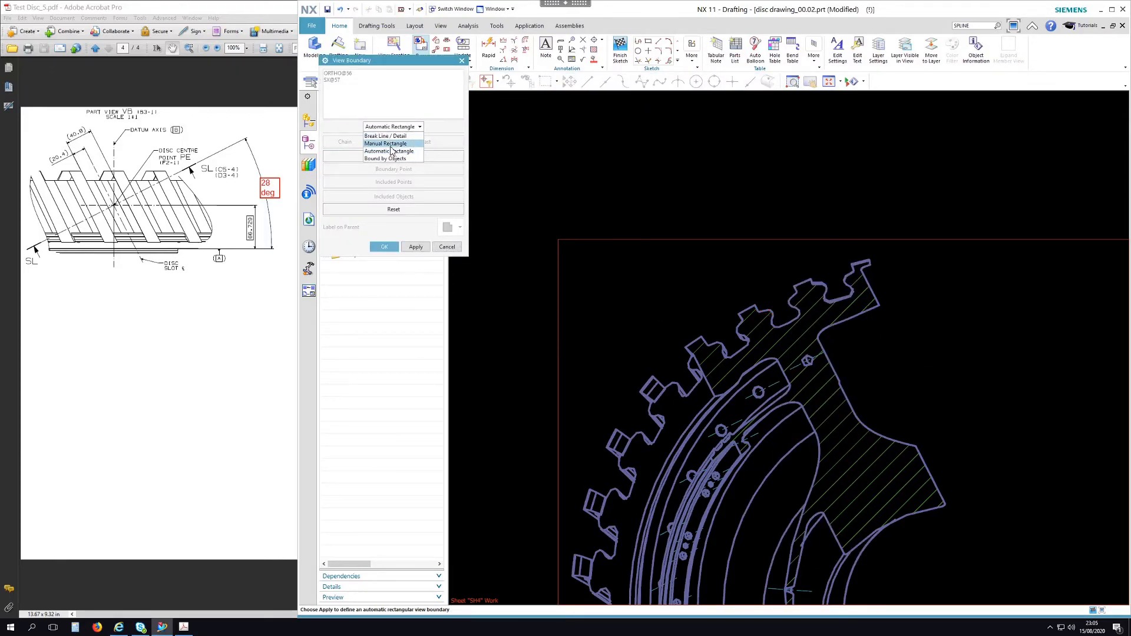
click(389, 143)
drag(736, 272, 810, 335)
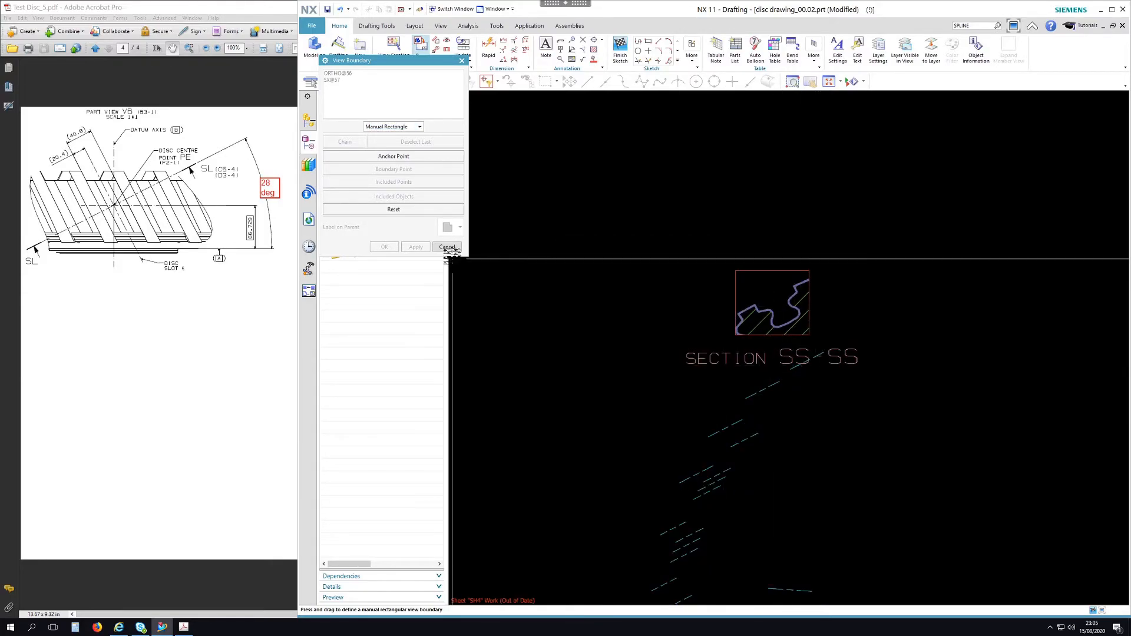
click(448, 247)
- Delete the stray 3D centrelines left outside the cropped section view's boundary
scroll(654, 277, up, 4)
drag(707, 275, 765, 258)
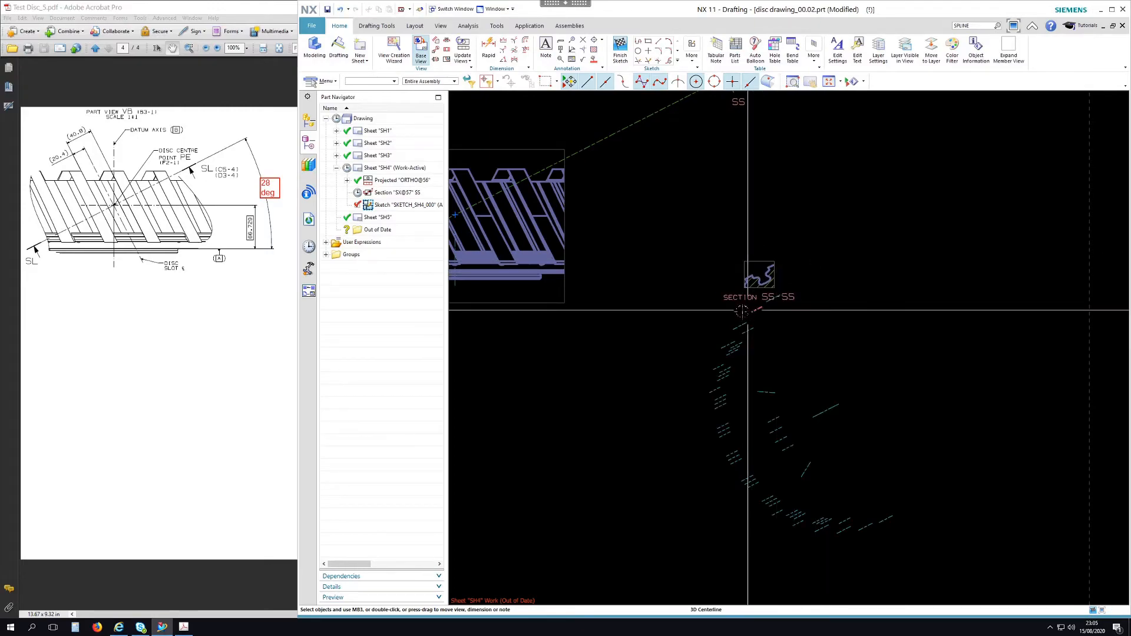
mouse_move(701, 310)
mouse_down()
mouse_move(876, 460)
mouse_move(908, 539)
mouse_up()
scroll(795, 334, down, 8)
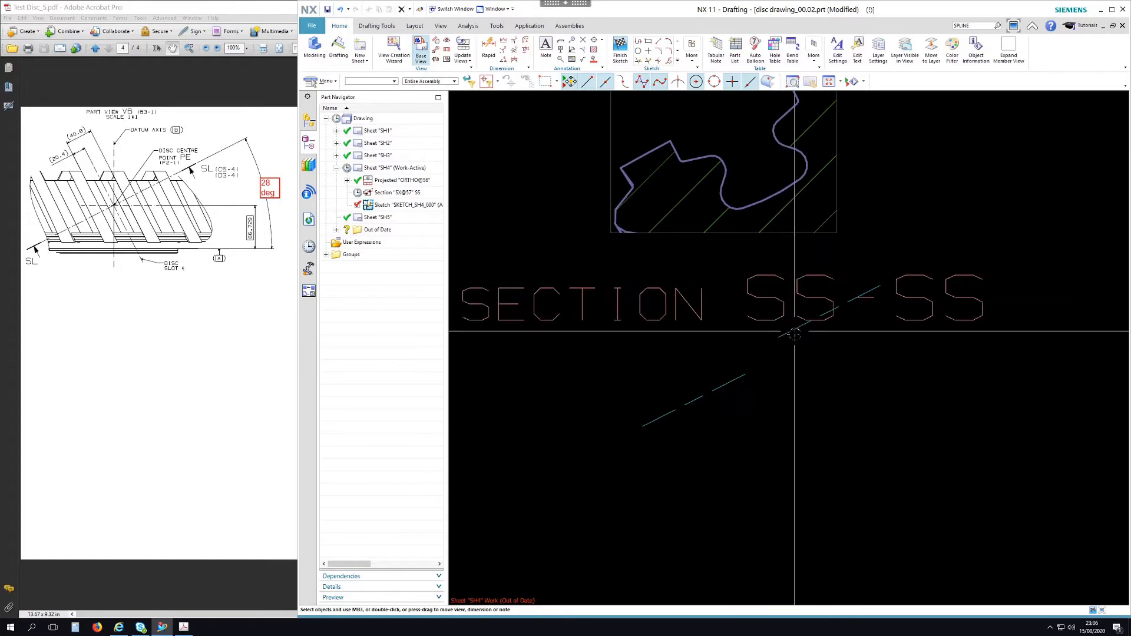
scroll(730, 424, up, 6)
scroll(738, 433, up, 3)
mouse_move(830, 496)
shift+middle_down()
mouse_move(896, 432)
mouse_move(999, 440)
shift+middle_up()
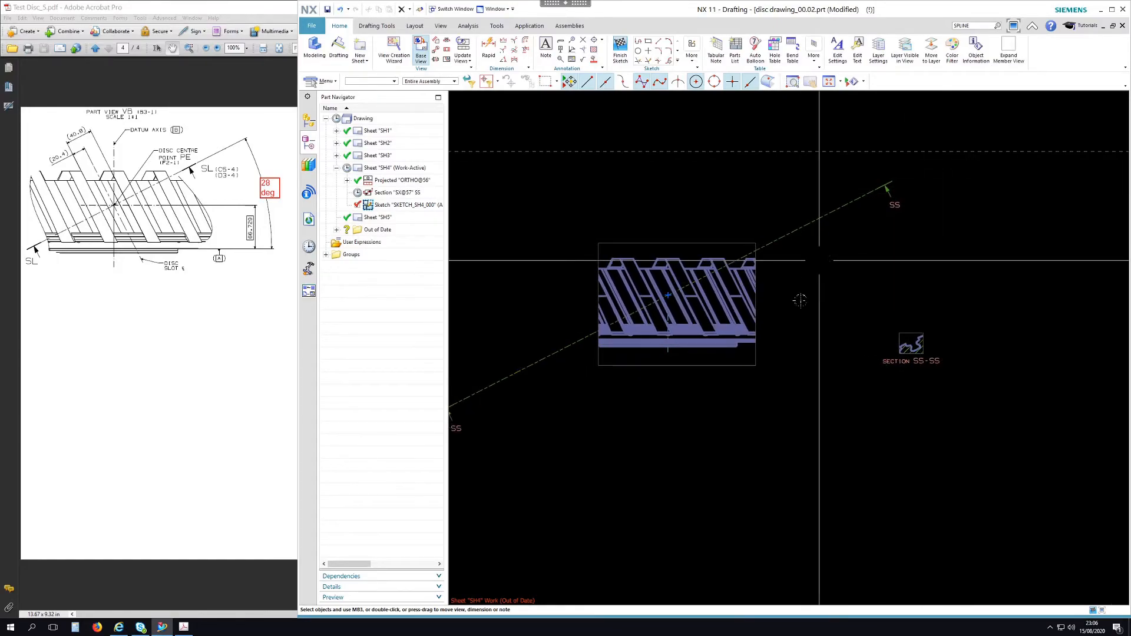
- Shorten both ends of the angled section line so its arrows sit just outside the part view
shift+middle_drag(613, 440, 688, 440)
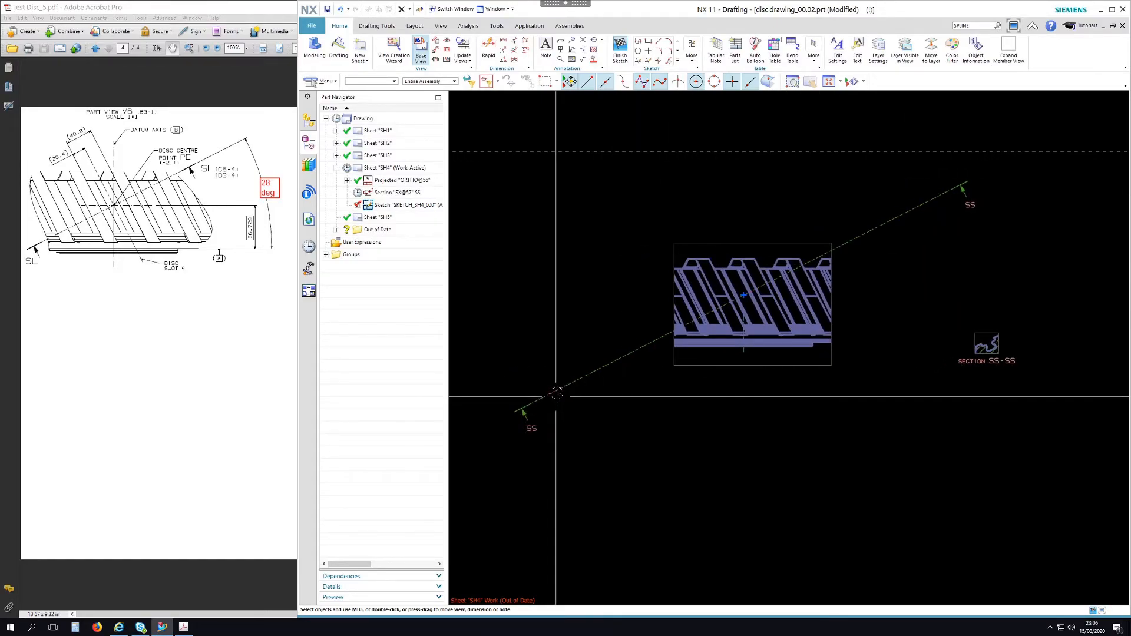
double_click(555, 392)
drag(525, 414, 641, 376)
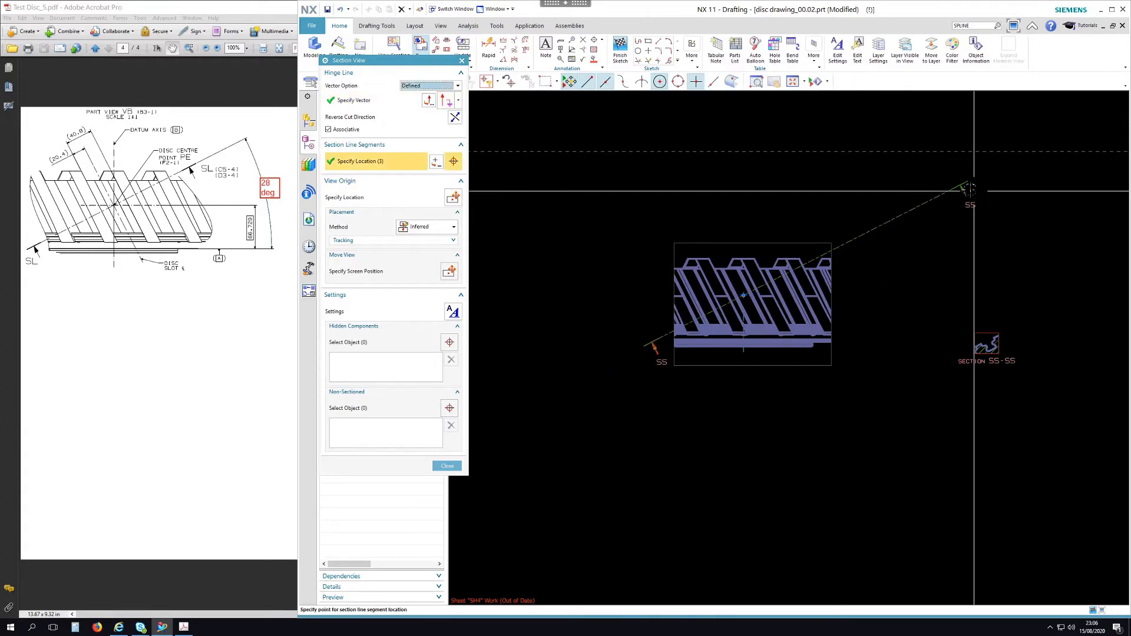
drag(964, 189, 852, 265)
click(447, 466)
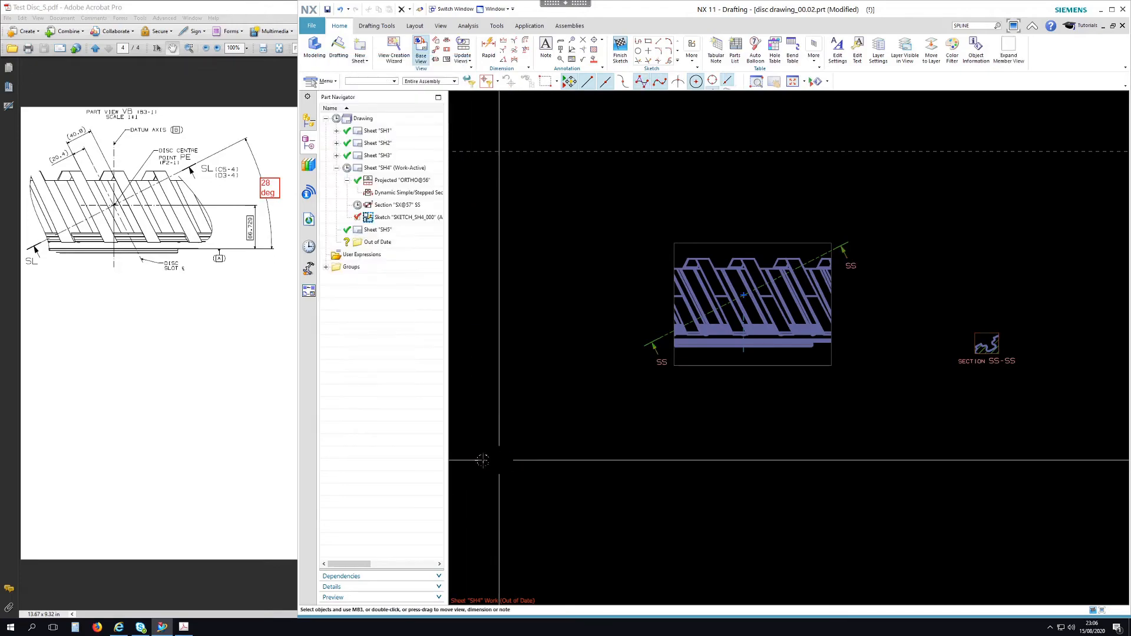
- Add a vertical rapid dimension from the disc centre point to the lower disc face edge, placed to the right of the part view
mouse_move(855, 381)
shift+middle_down()
mouse_move(729, 375)
mouse_move(695, 341)
shift+middle_up()
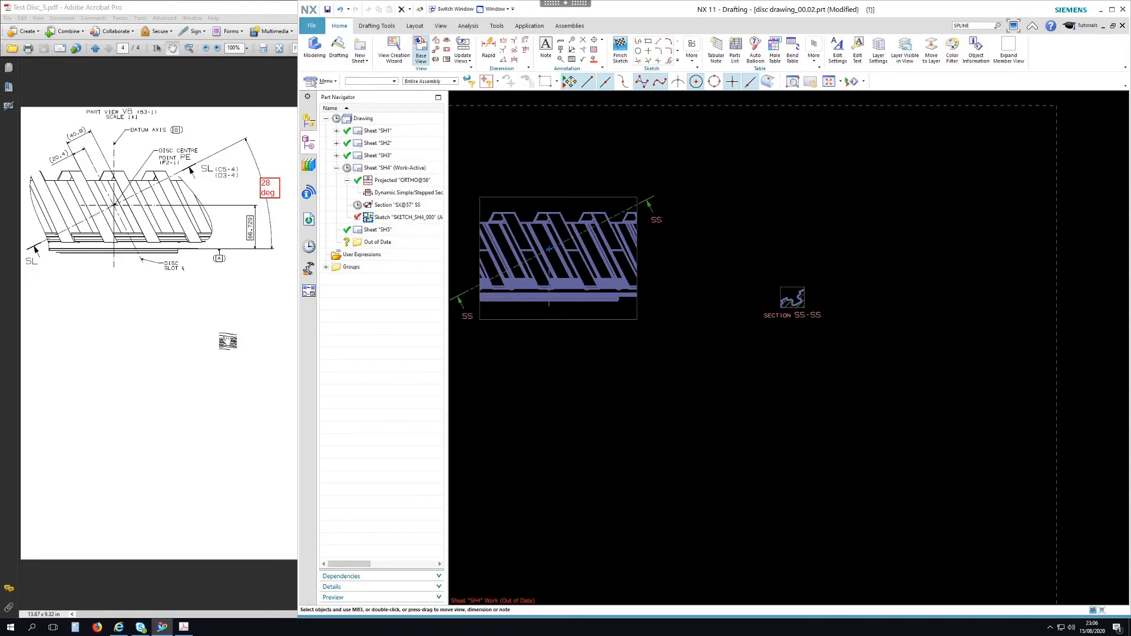
scroll(640, 330, up, 5)
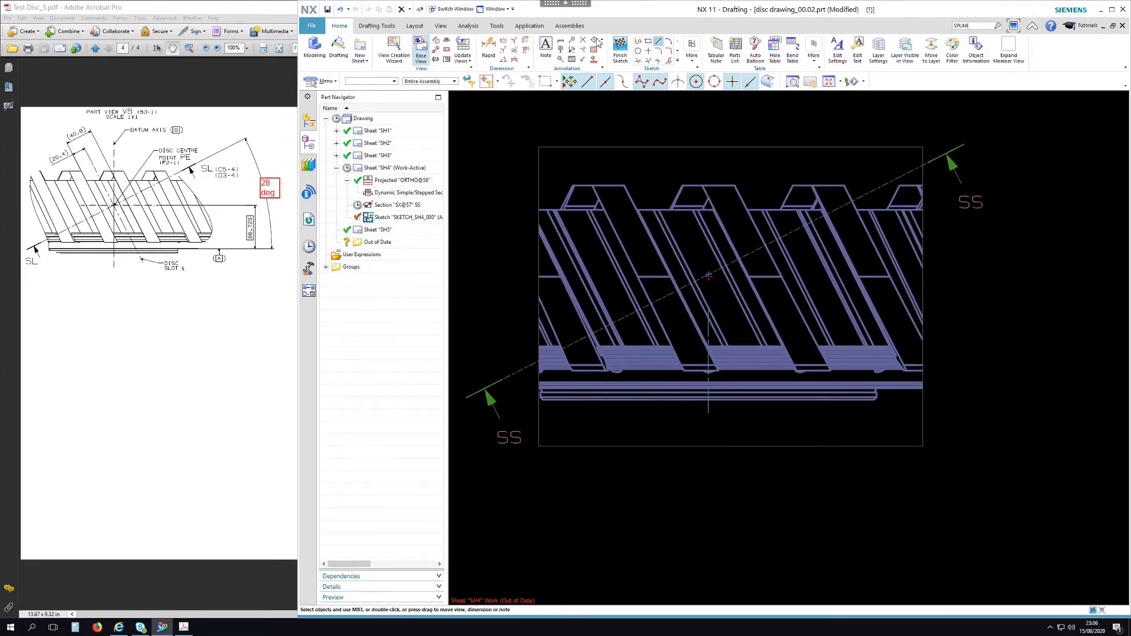
click(488, 47)
scroll(848, 344, up, 1)
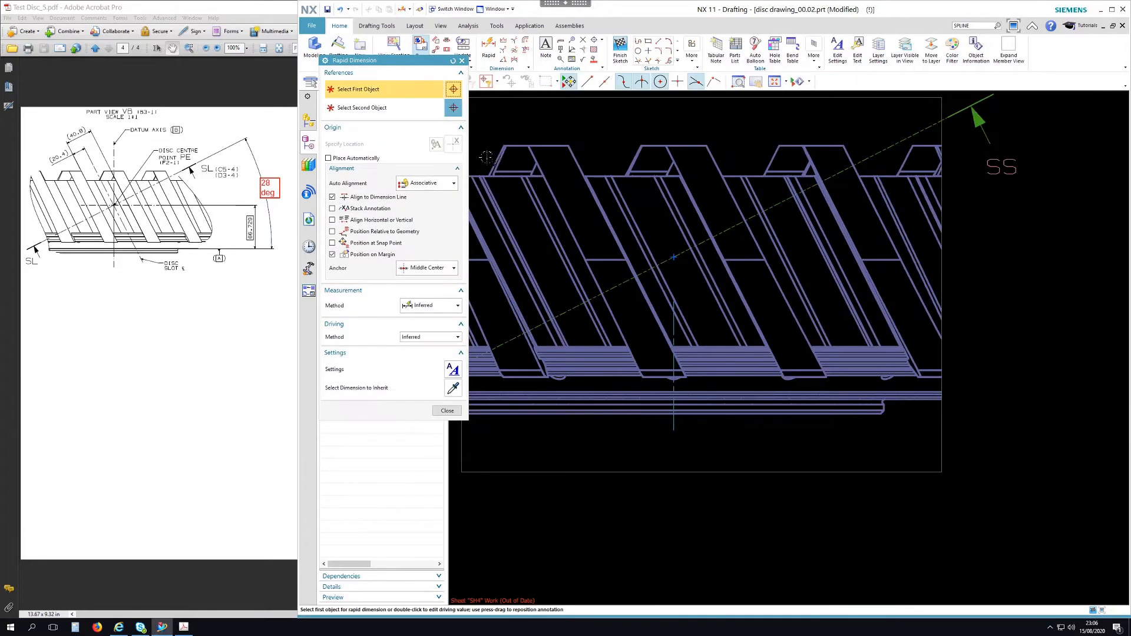
click(674, 258)
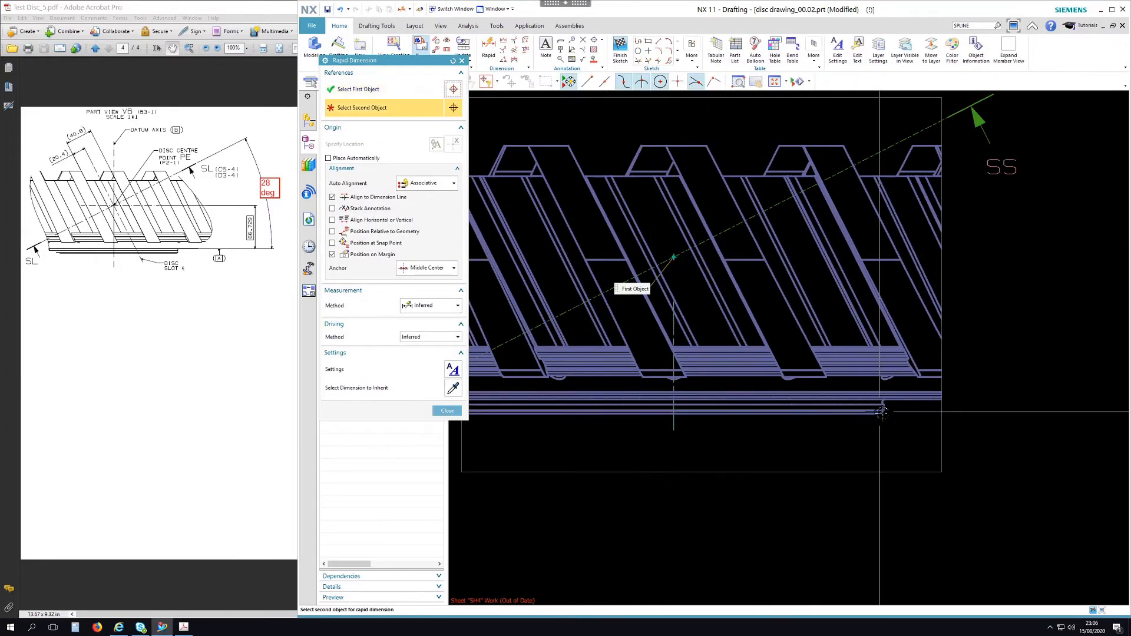
click(904, 400)
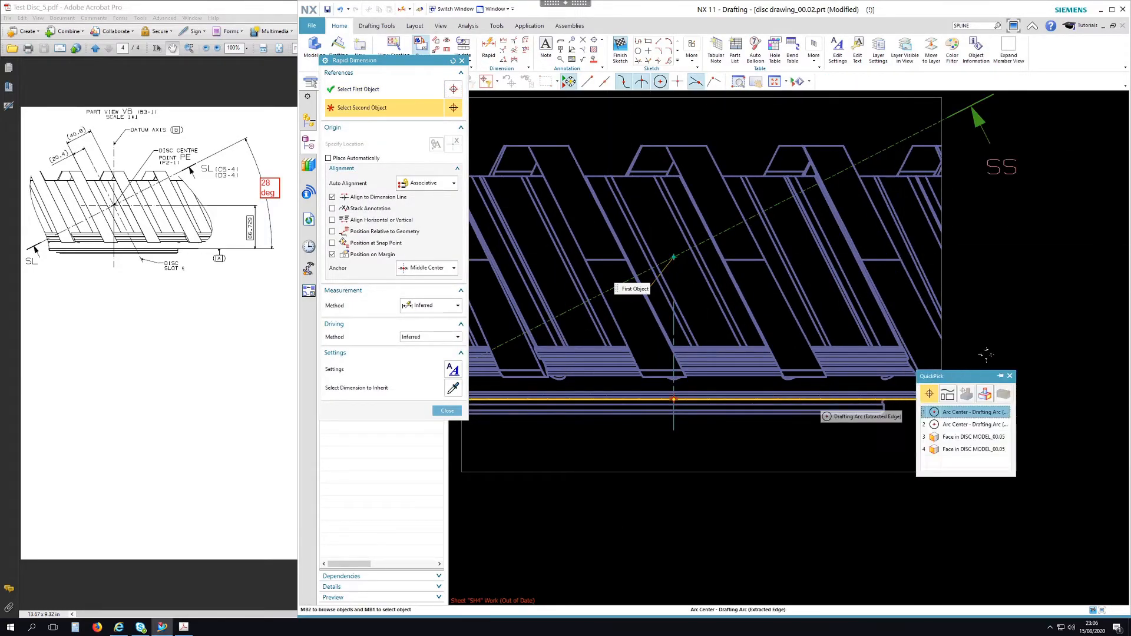
click(964, 415)
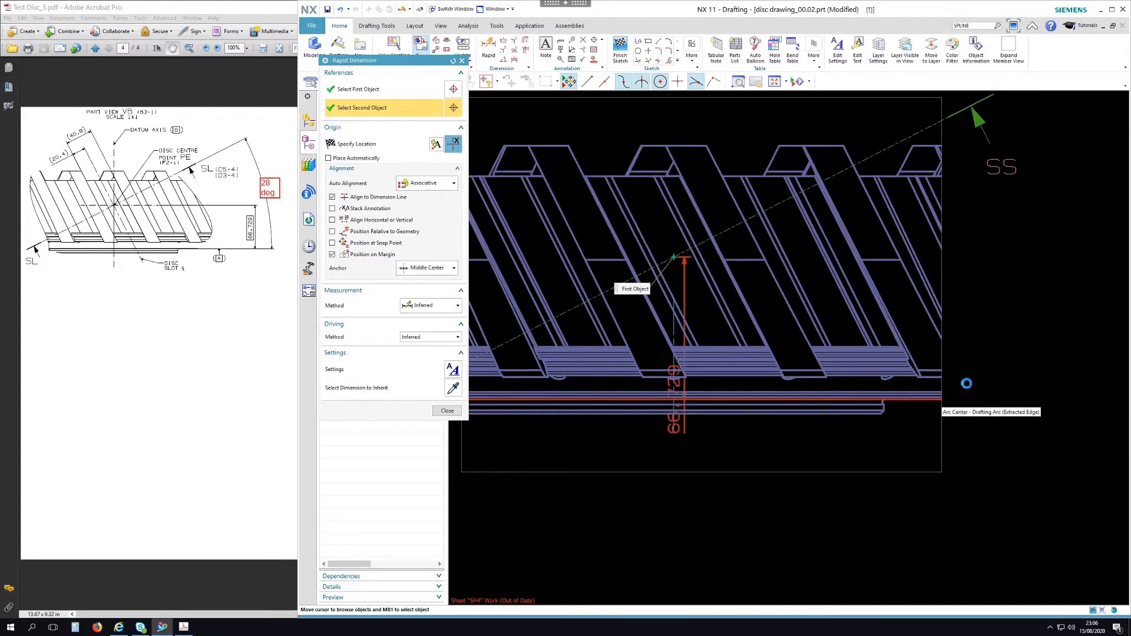
click(1005, 324)
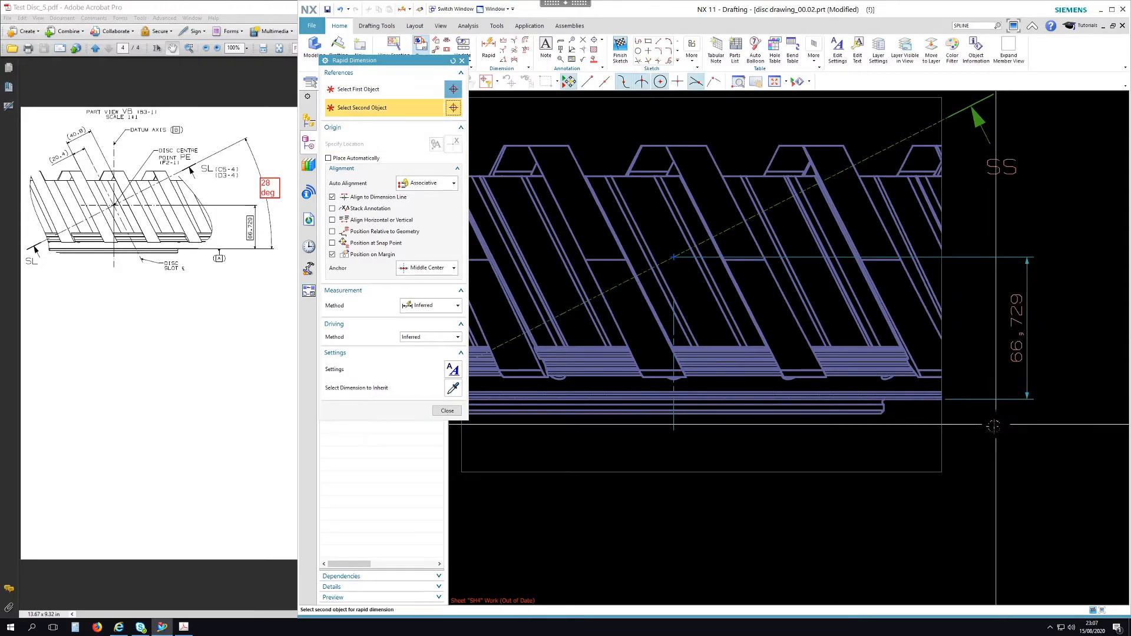
- Edit the vertical 3D centreline with individually set extensions, lengthening its upper end to just above the teeth in the part view
scroll(965, 441, down, 3)
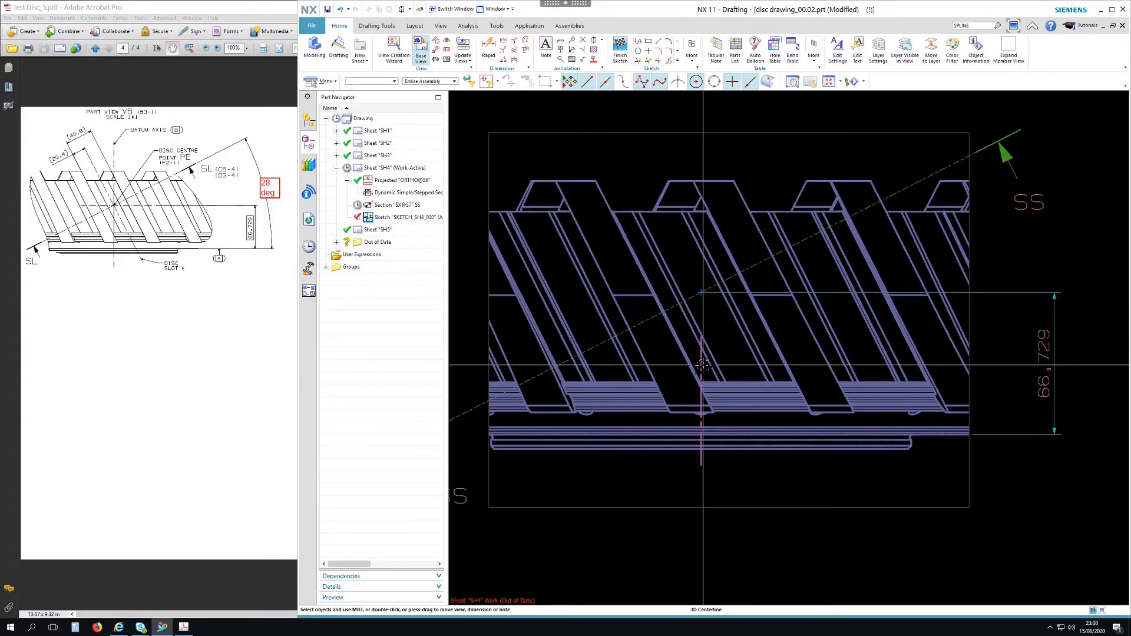
double_click(702, 365)
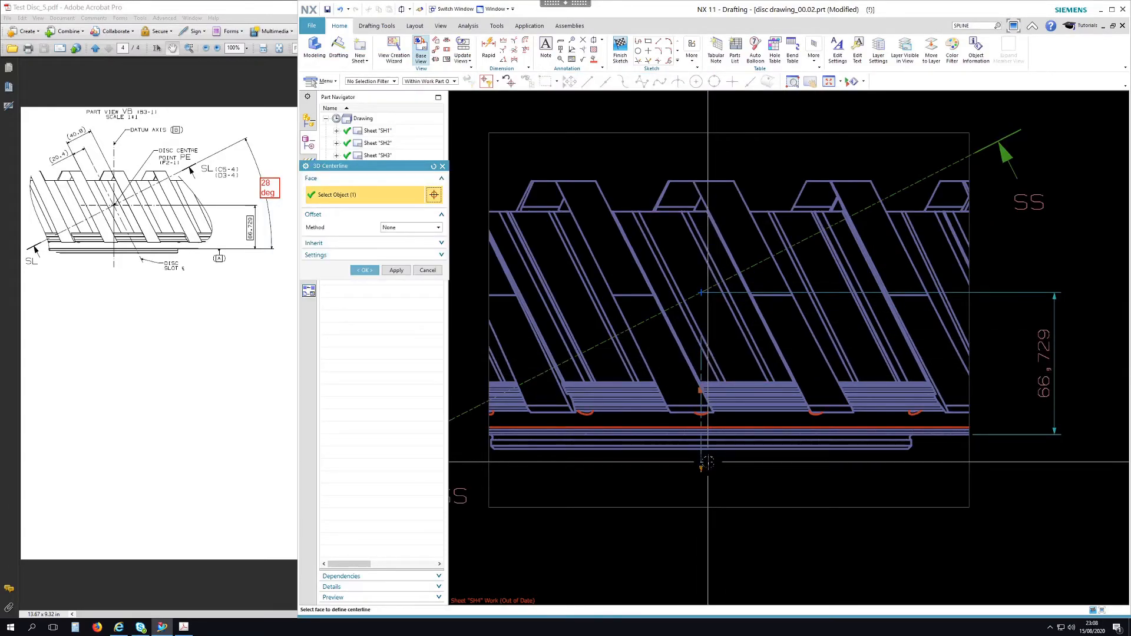
click(345, 243)
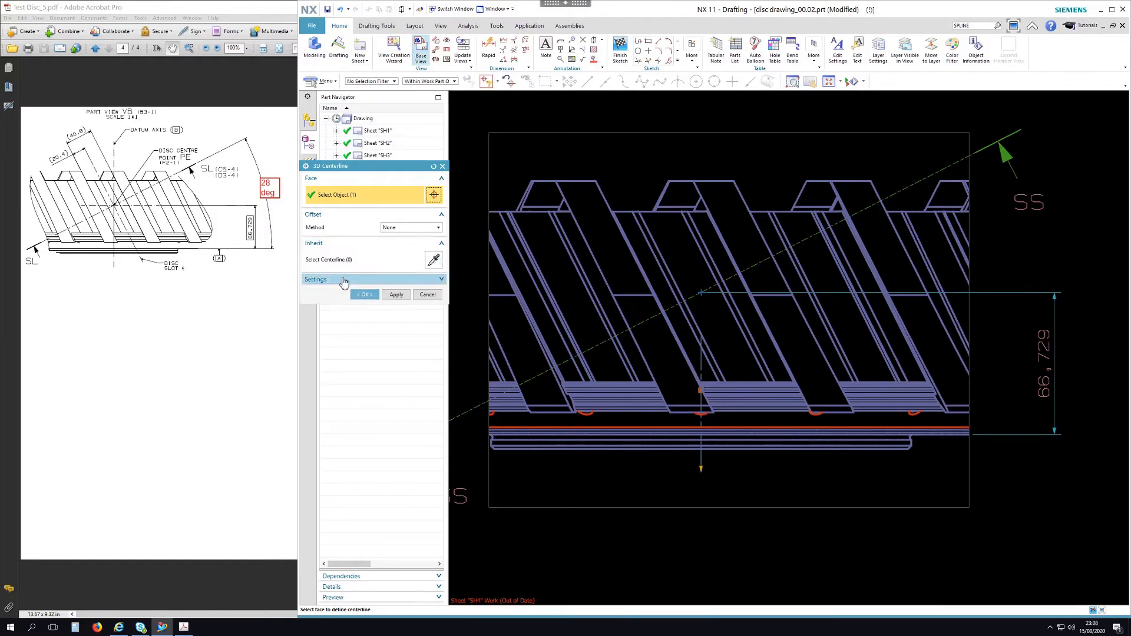
click(344, 281)
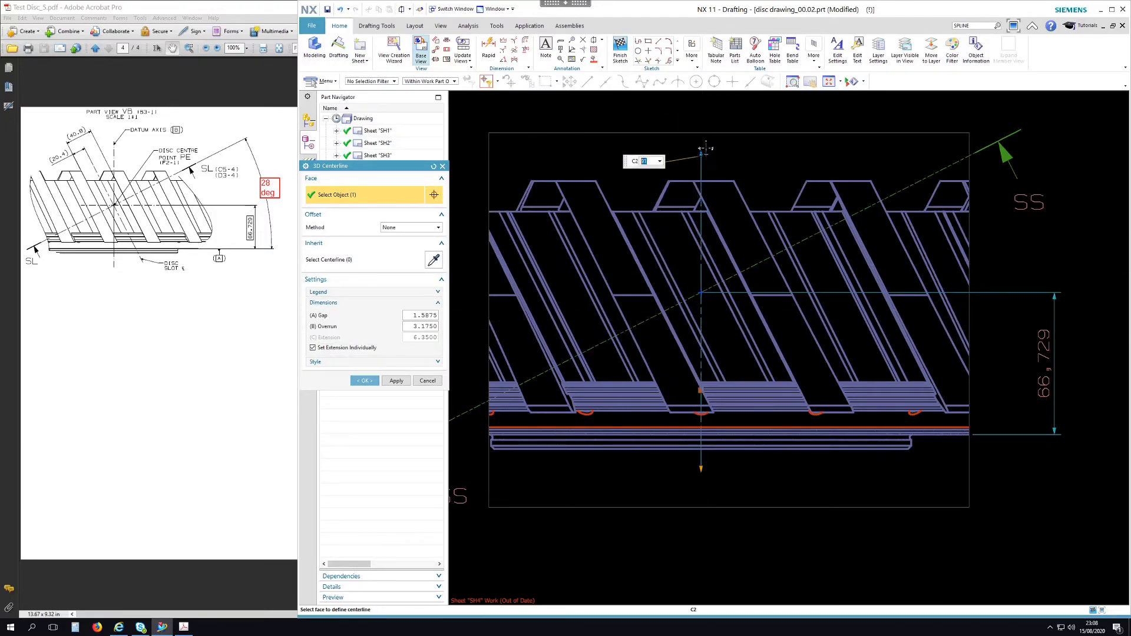
middle_click(831, 478)
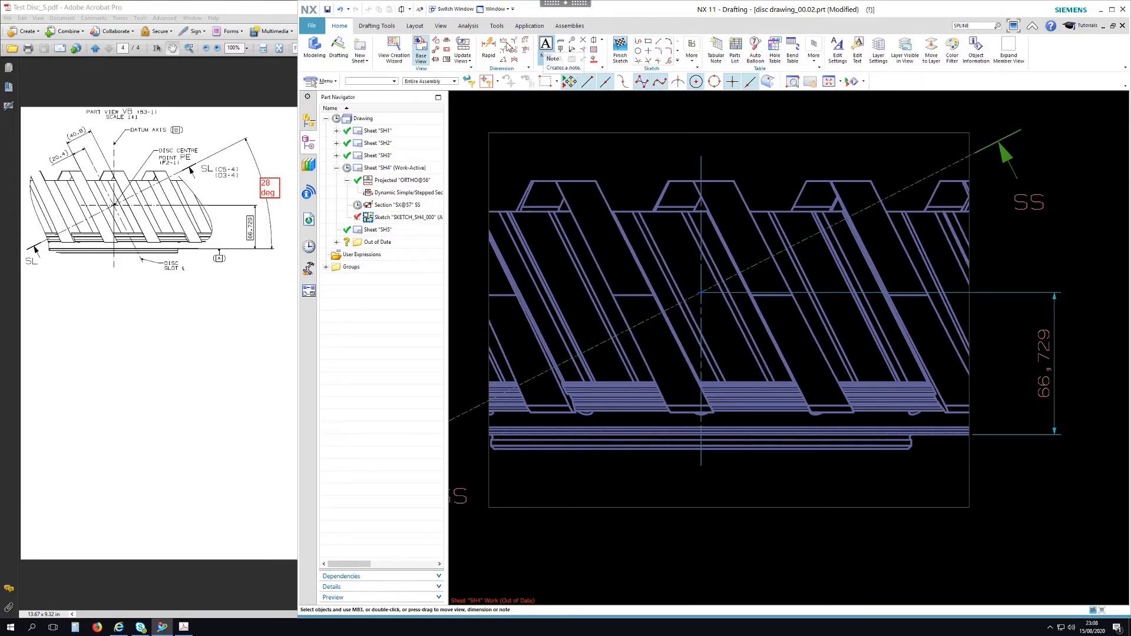
- Add a perpendicular rapid dimension between corresponding slanted edges of two adjacent teeth, placed at an angle above the part view
click(485, 47)
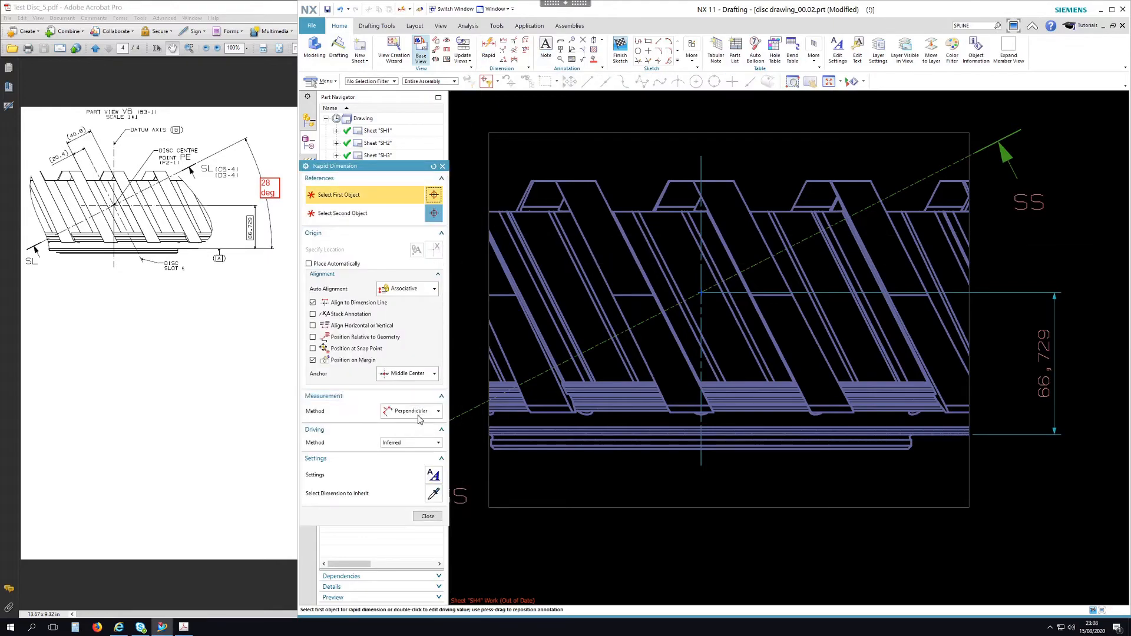
click(602, 188)
click(687, 187)
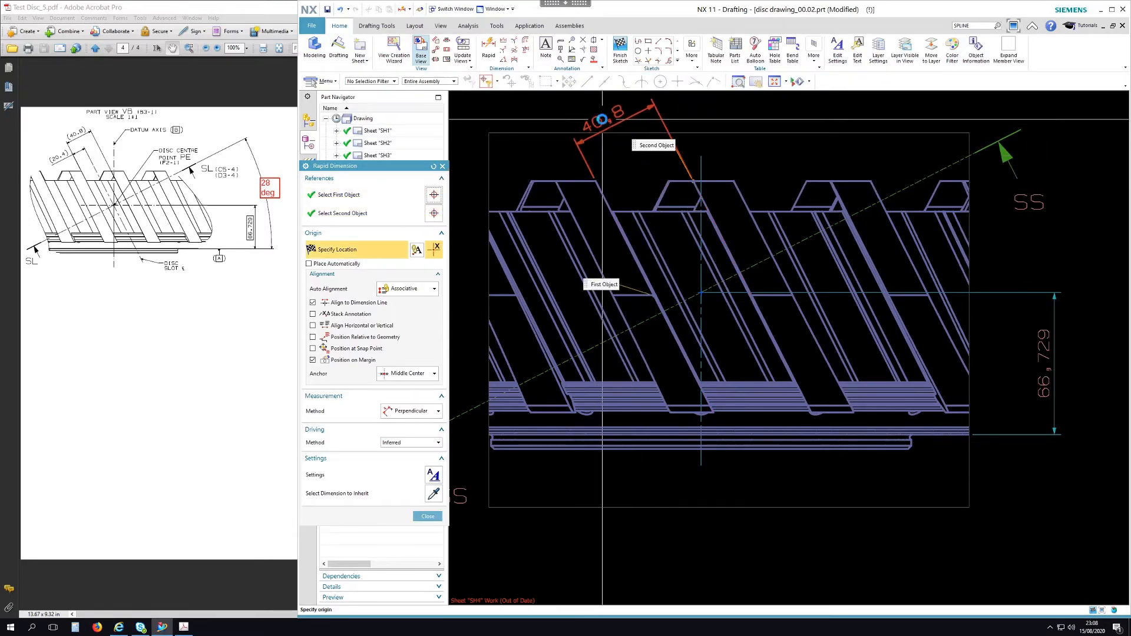
click(602, 119)
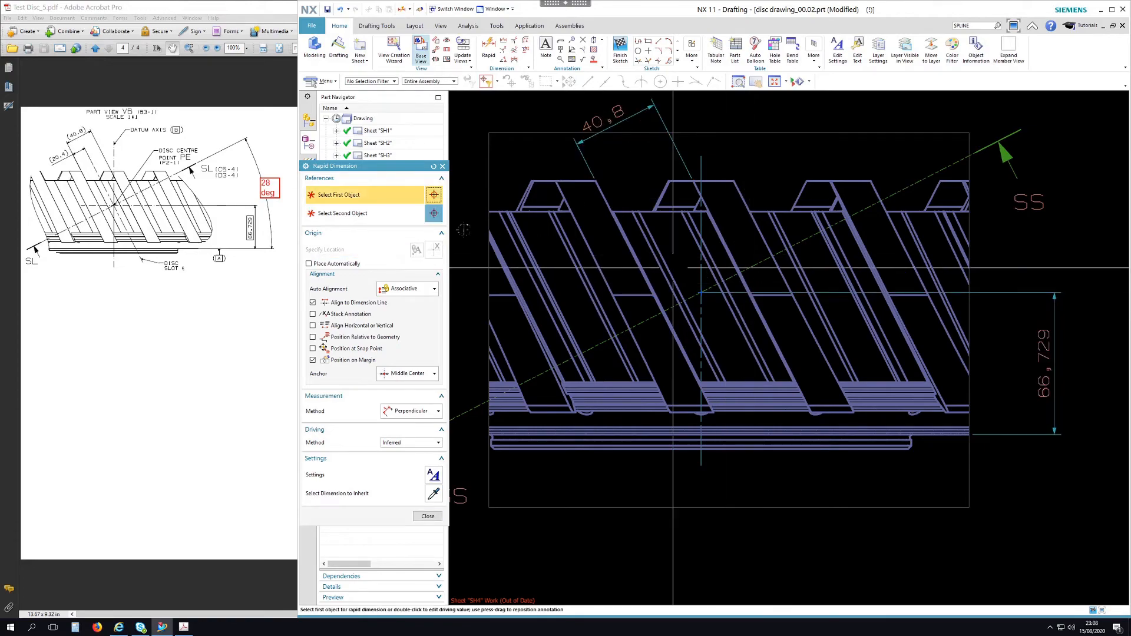
middle_click(727, 166)
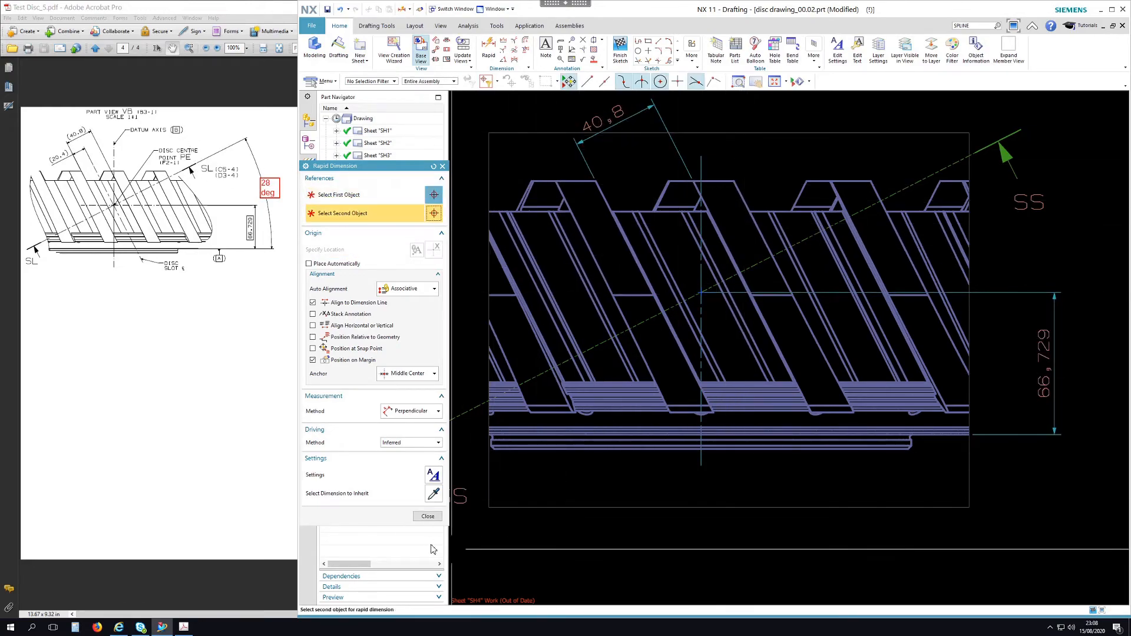
click(428, 517)
- Move the section view SS-SS down and slightly towards the part view on the sheet
scroll(678, 277, down, 3)
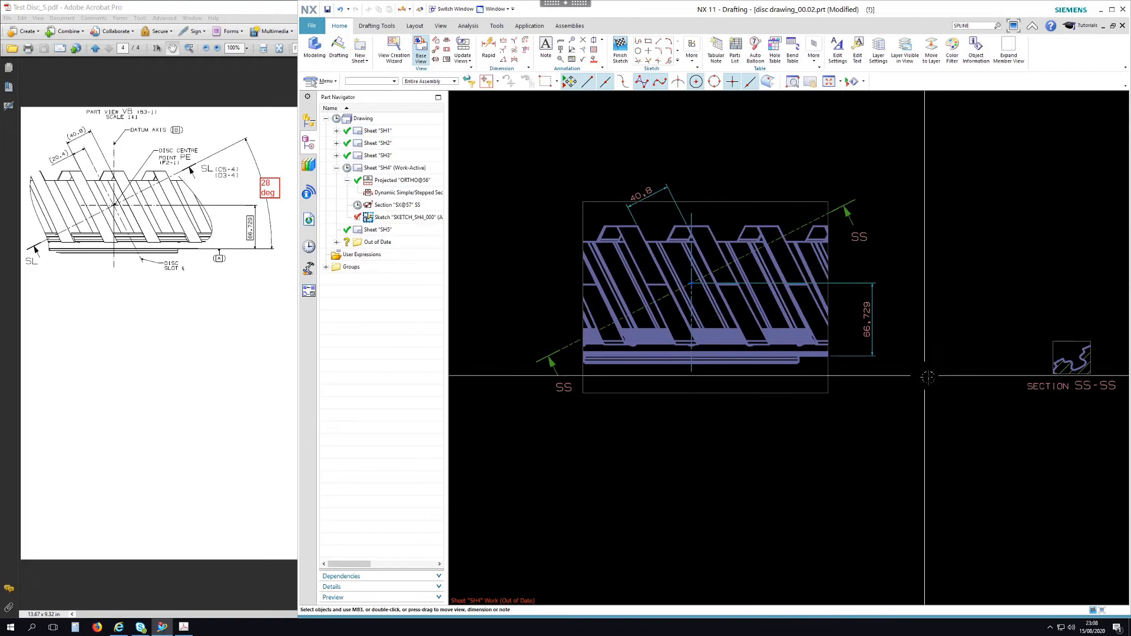
shift+middle_drag(930, 379, 865, 348)
scroll(820, 308, down, 3)
mouse_move(954, 406)
shift+middle_down()
mouse_move(848, 397)
mouse_move(828, 382)
shift+middle_up()
drag(787, 289, 752, 393)
- Set the section view SS-SS scale to 5:1
scroll(753, 407, up, 3)
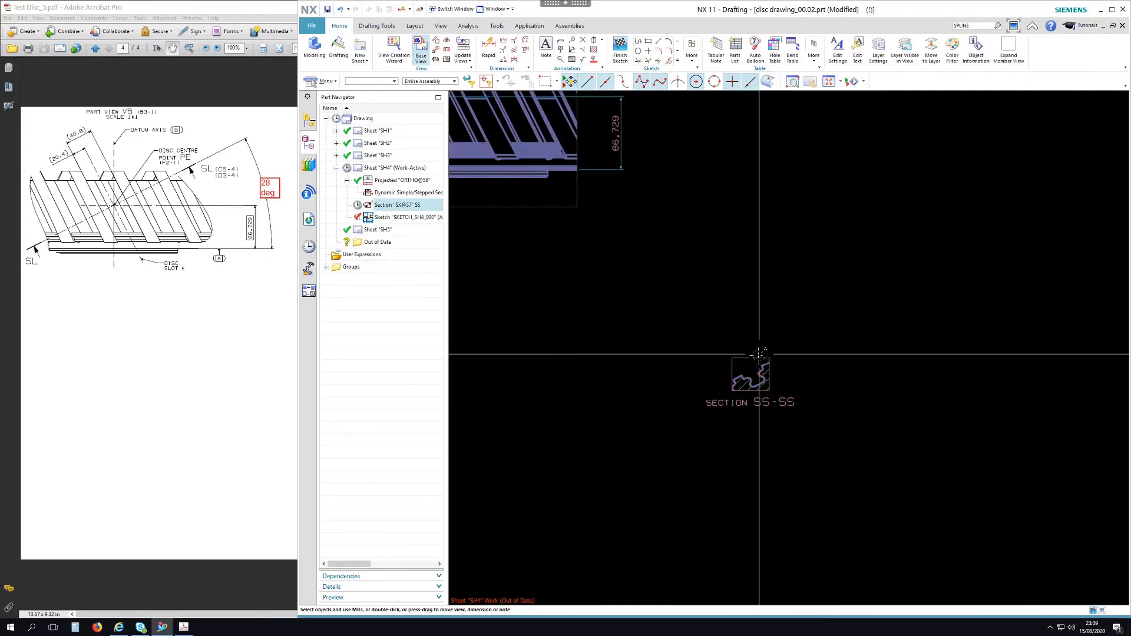
double_click(755, 370)
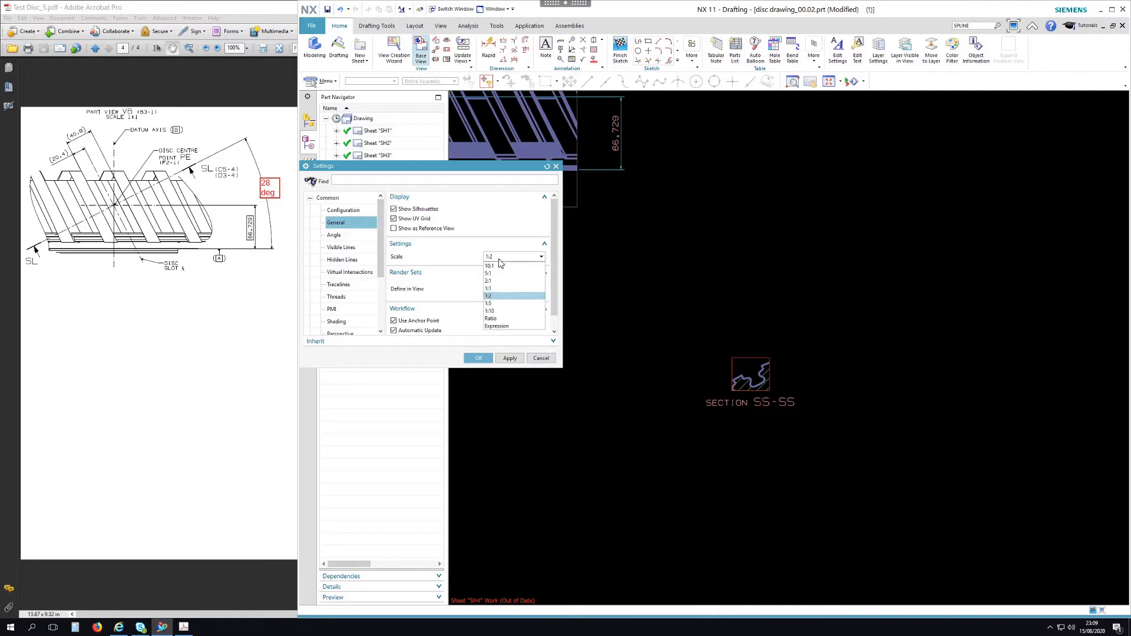
click(479, 359)
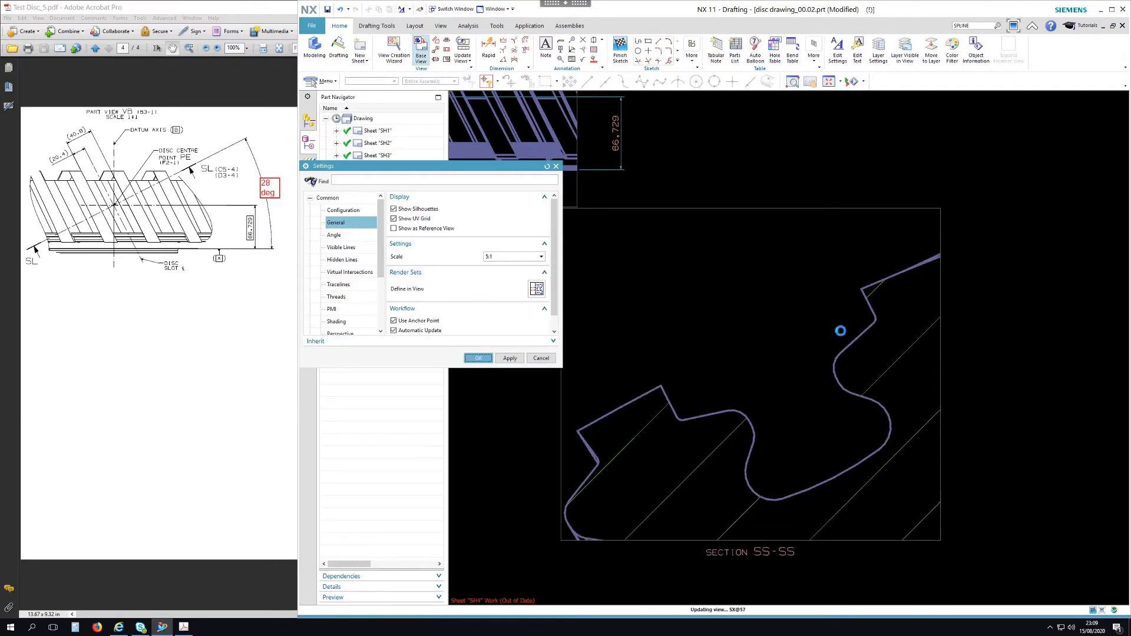
scroll(824, 316, down, 4)
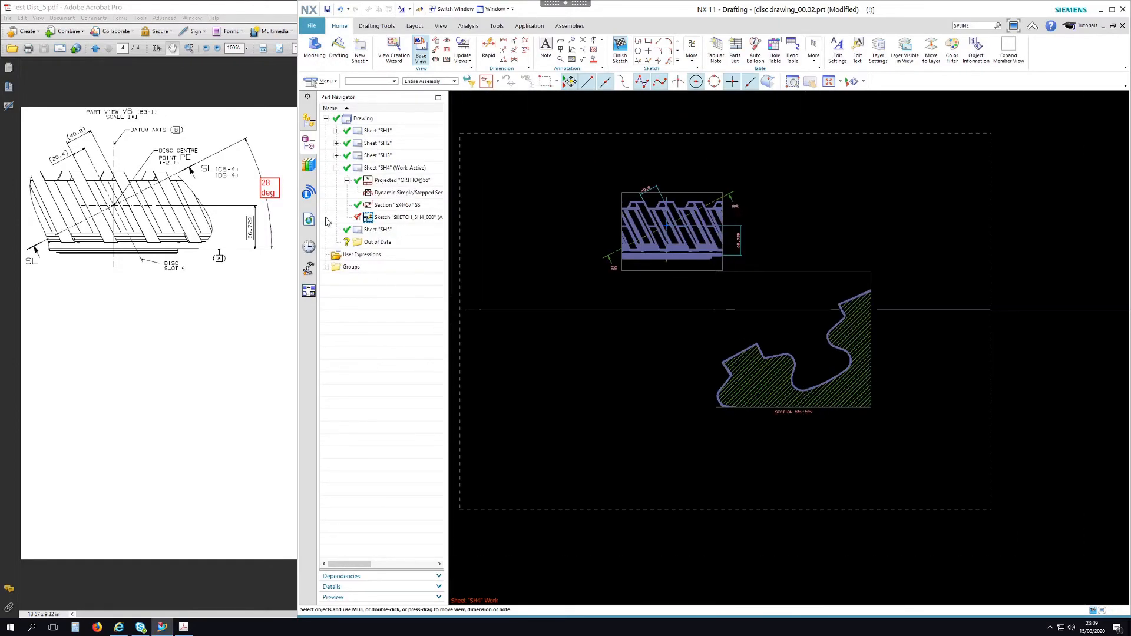
- Switch to Acrobat to examine the SL-SL slot section in the reference PDF, narrowing its window to uncover the NX section view
click(269, 13)
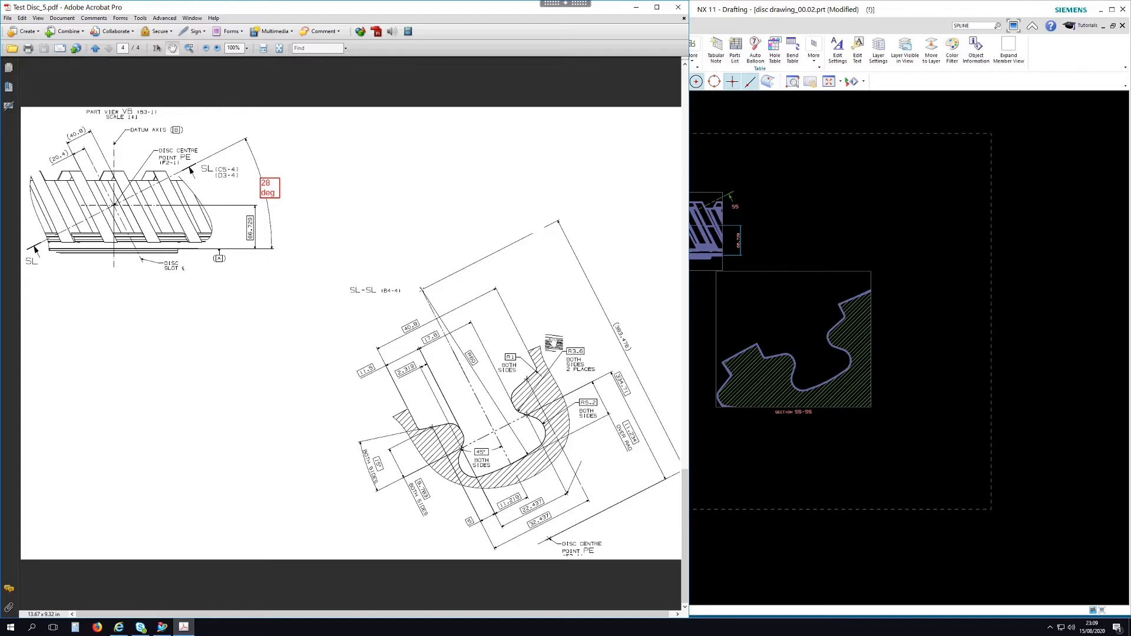
shift+middle_drag(792, 323, 856, 319)
drag(688, 121, 485, 122)
scroll(911, 298, up, 4)
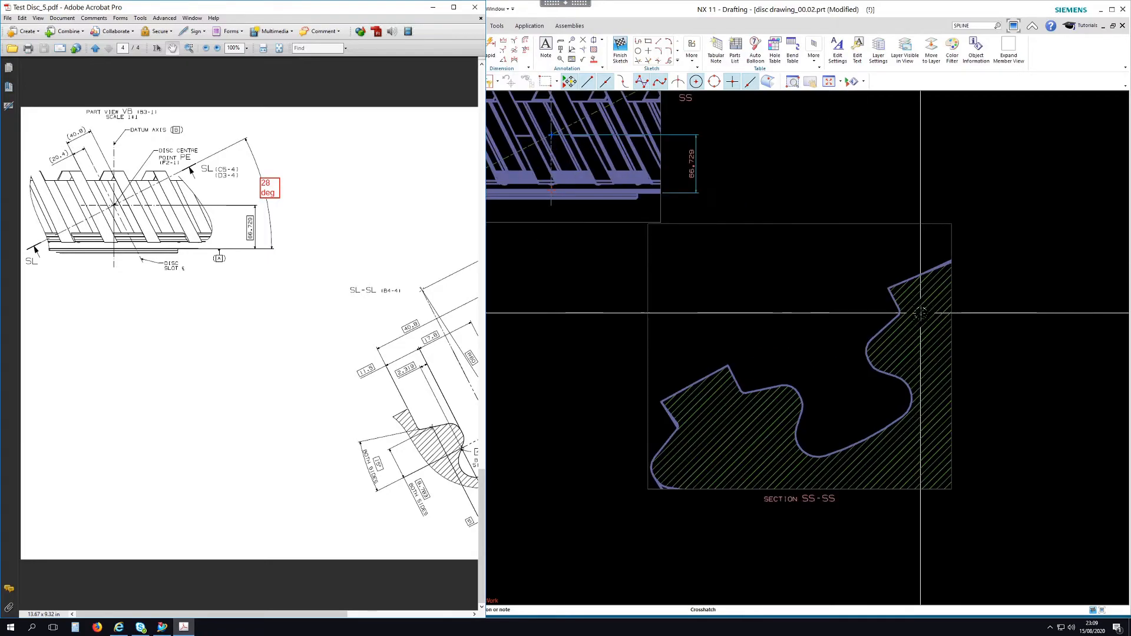
scroll(818, 246, down, 1)
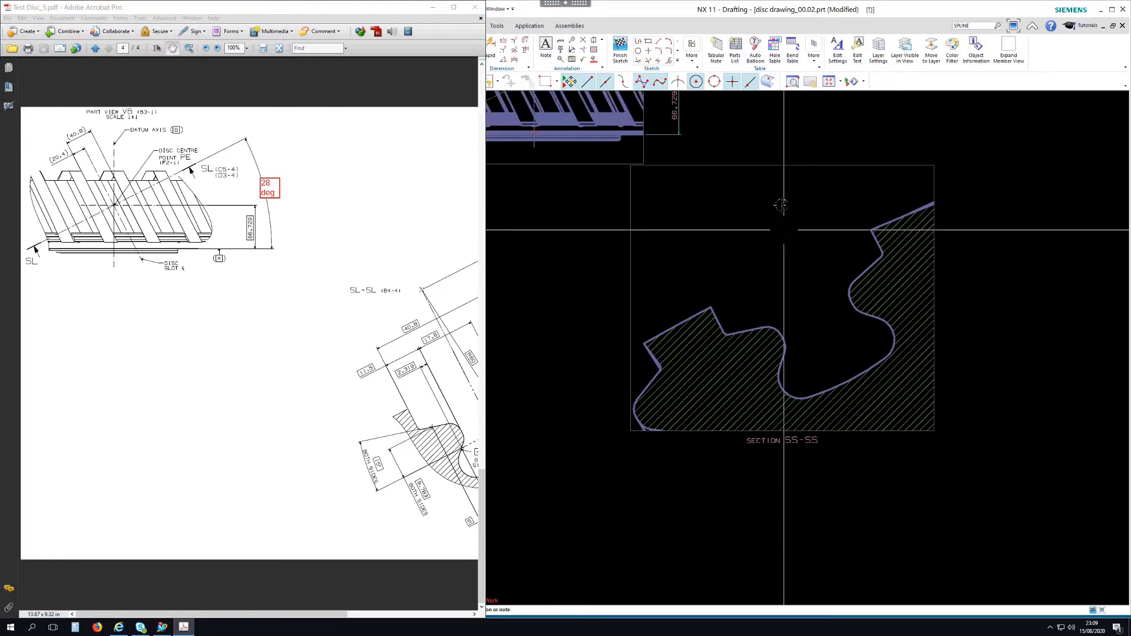
- Redefine the section view's boundary as a Manual Rectangle shifted to frame the whole slot and the top of both adjacent teeth
click(787, 168)
right_click(787, 168)
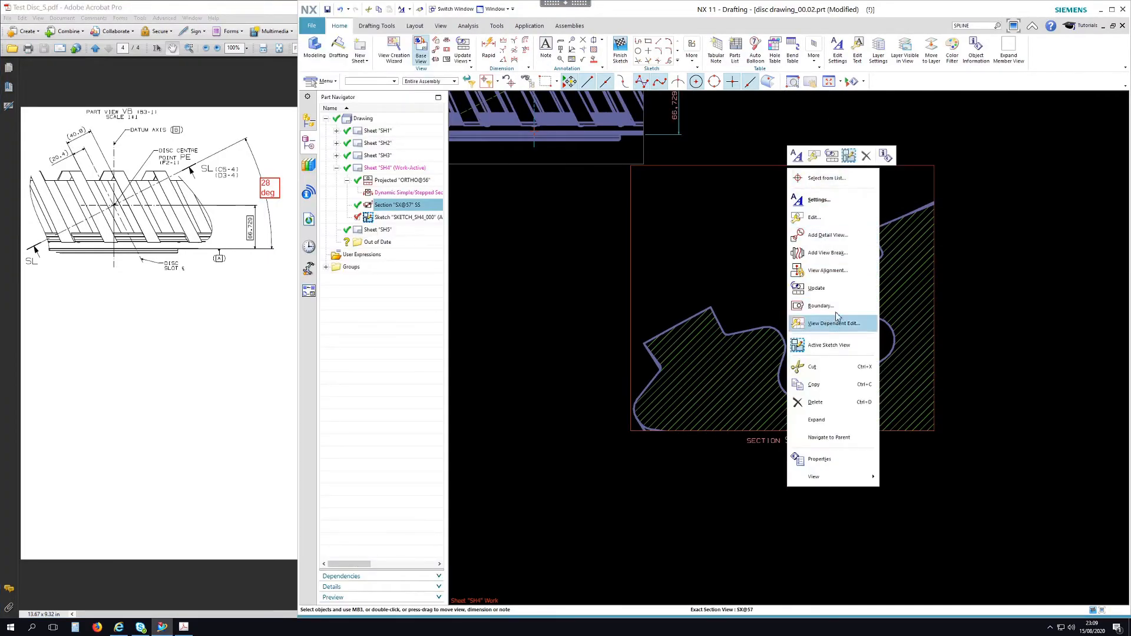
click(831, 307)
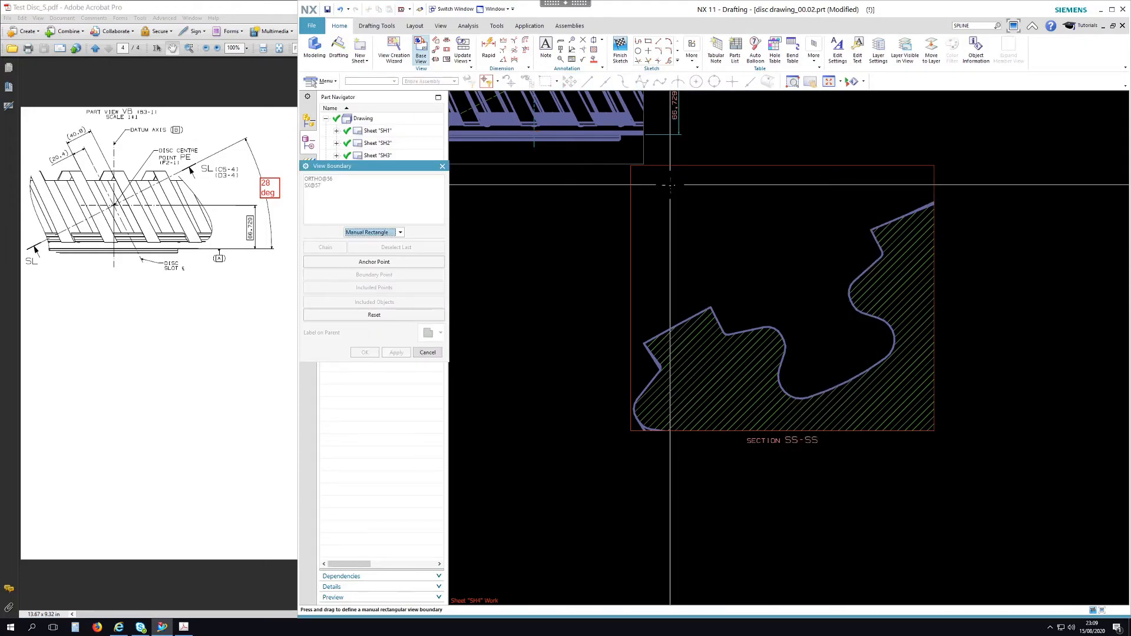
drag(670, 185, 951, 452)
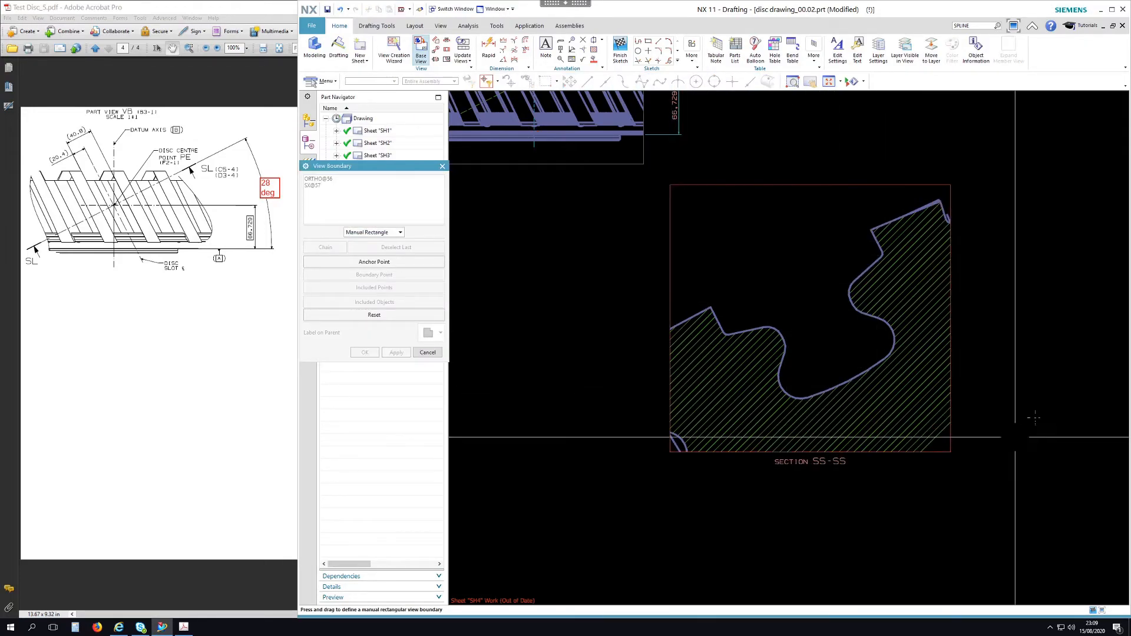
click(427, 353)
- Expand the section view SS-SS to work inside the member view
middle_drag(899, 143, 865, 159)
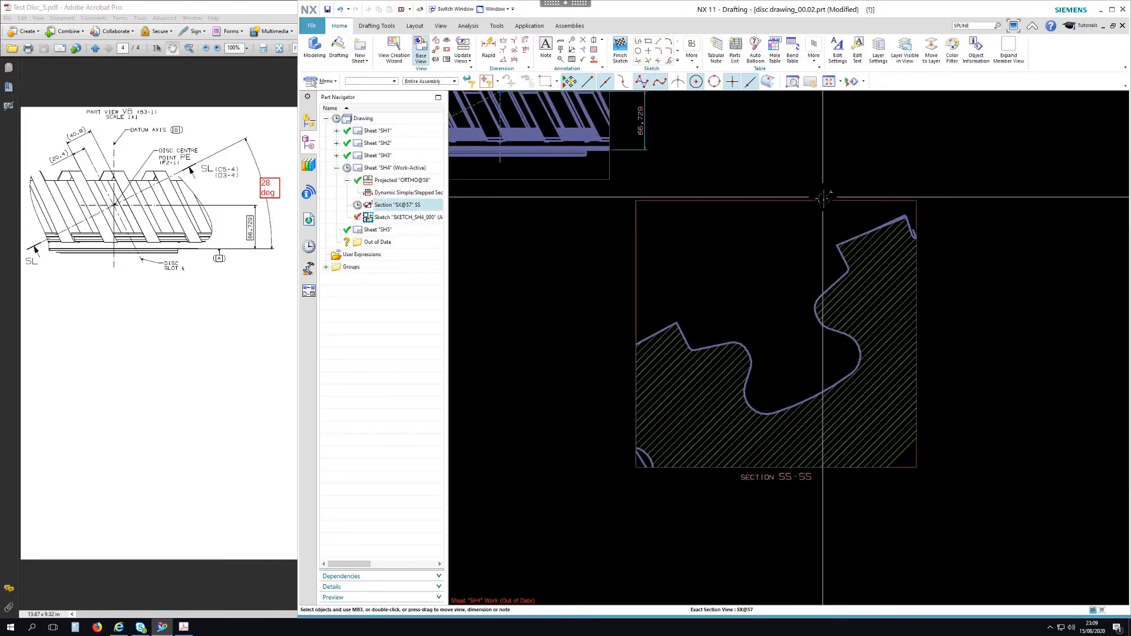
right_click(823, 199)
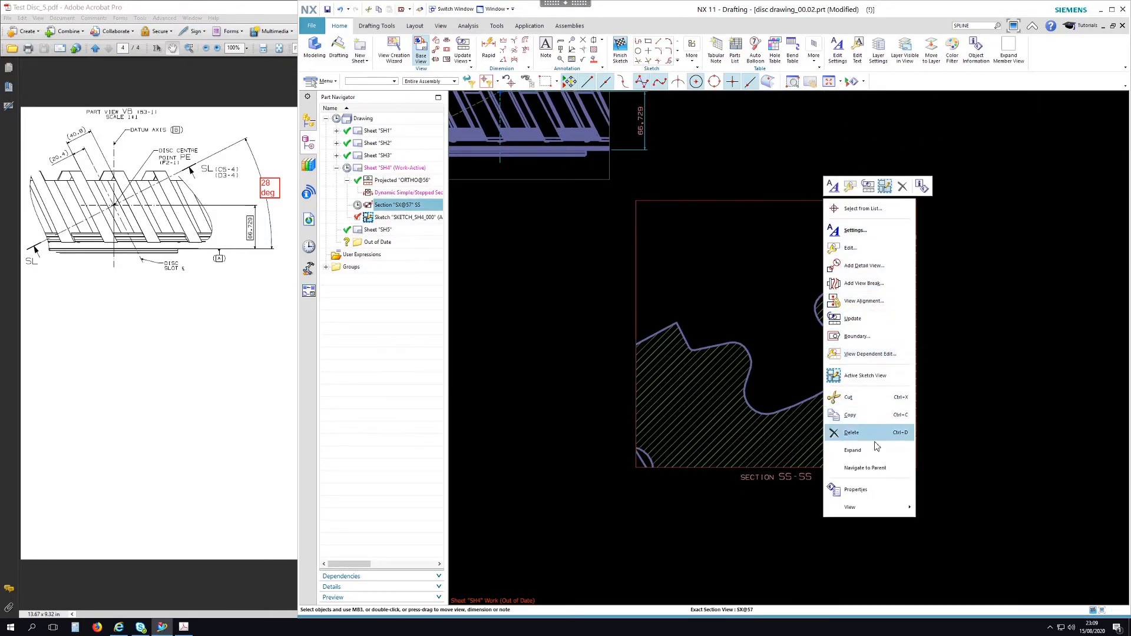
click(818, 403)
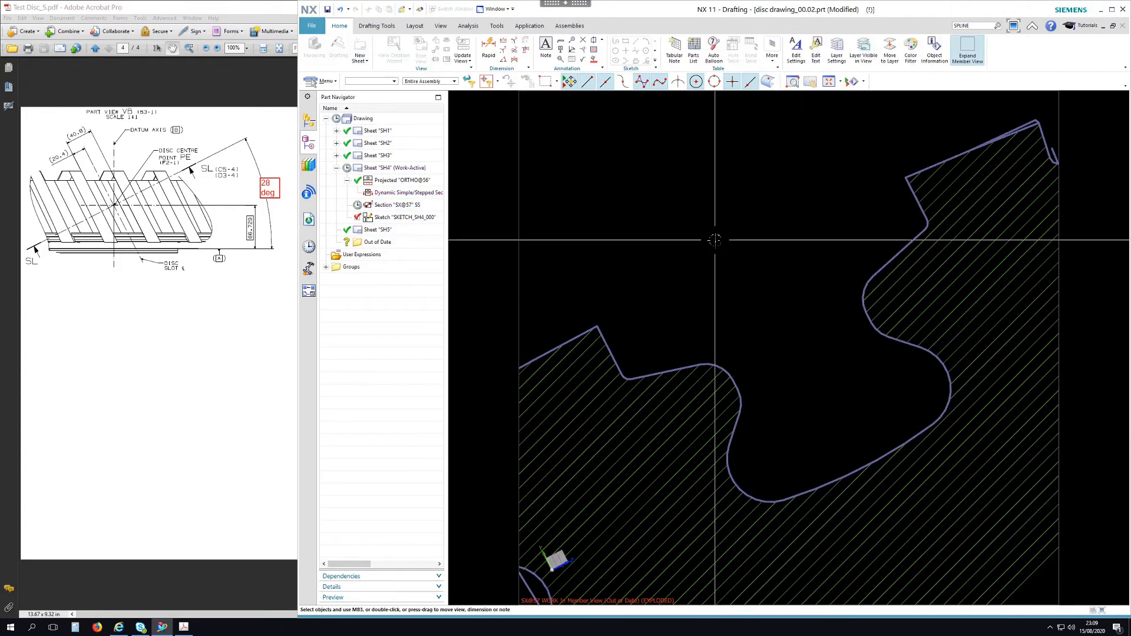
scroll(715, 235, down, 1)
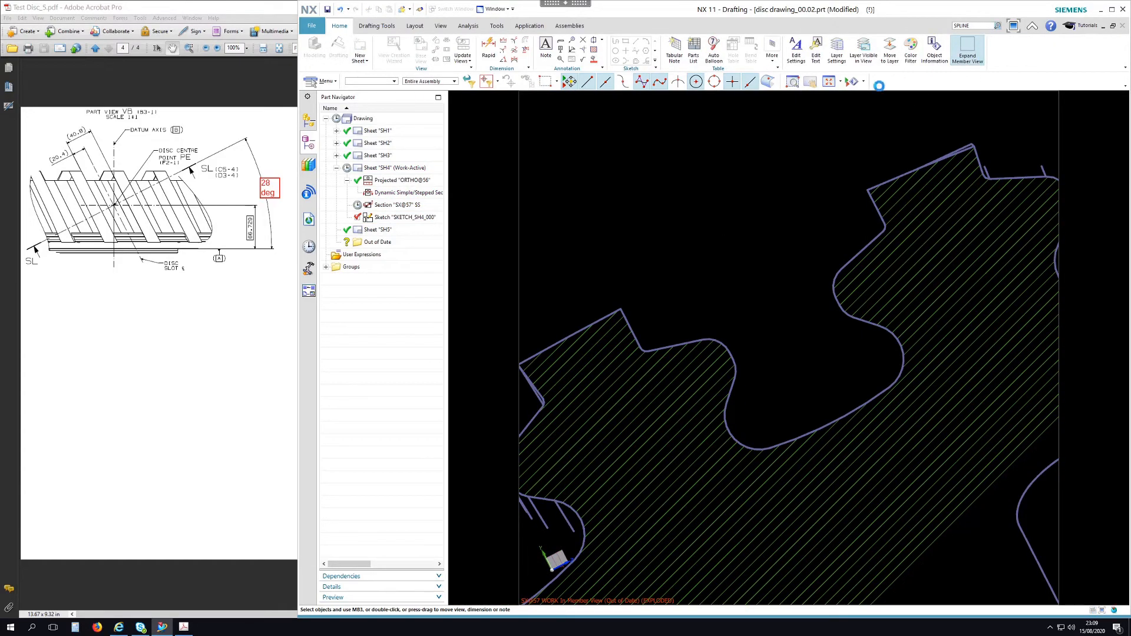
- Draw a nine-point, degree 3 Through Points Studio Spline around the slot, from one tooth's top edge to the other's
key(Return)
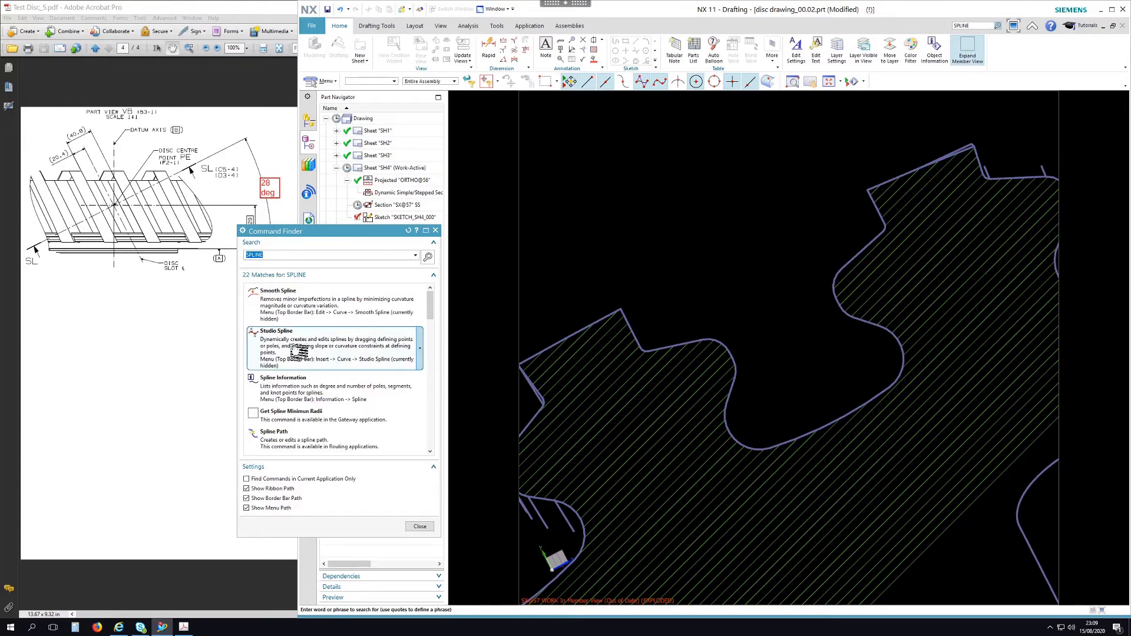
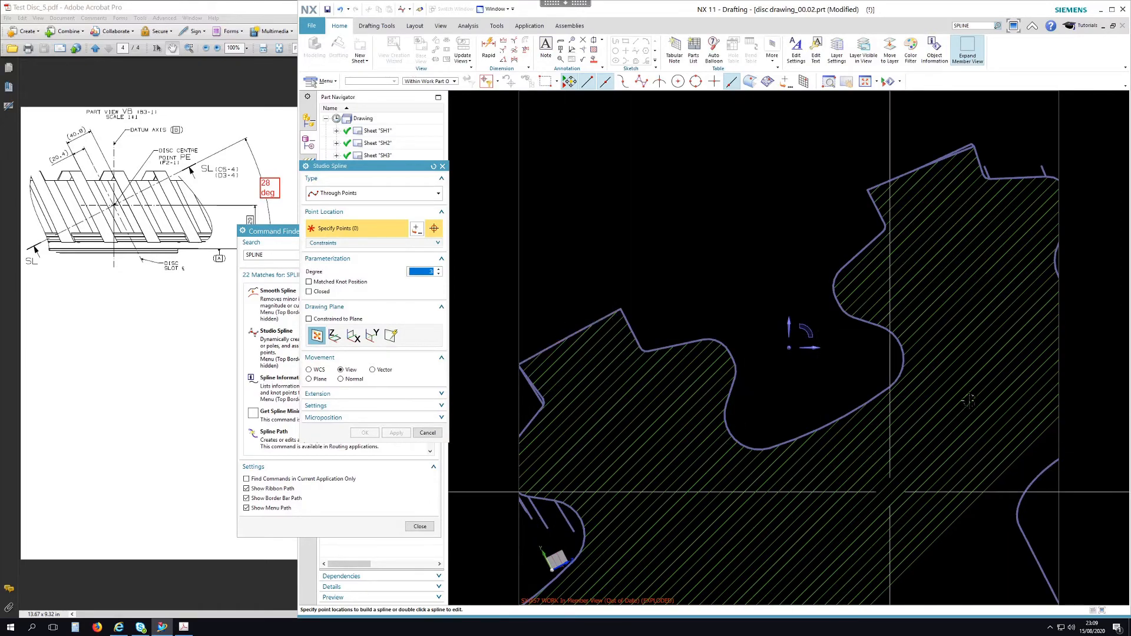
click(566, 336)
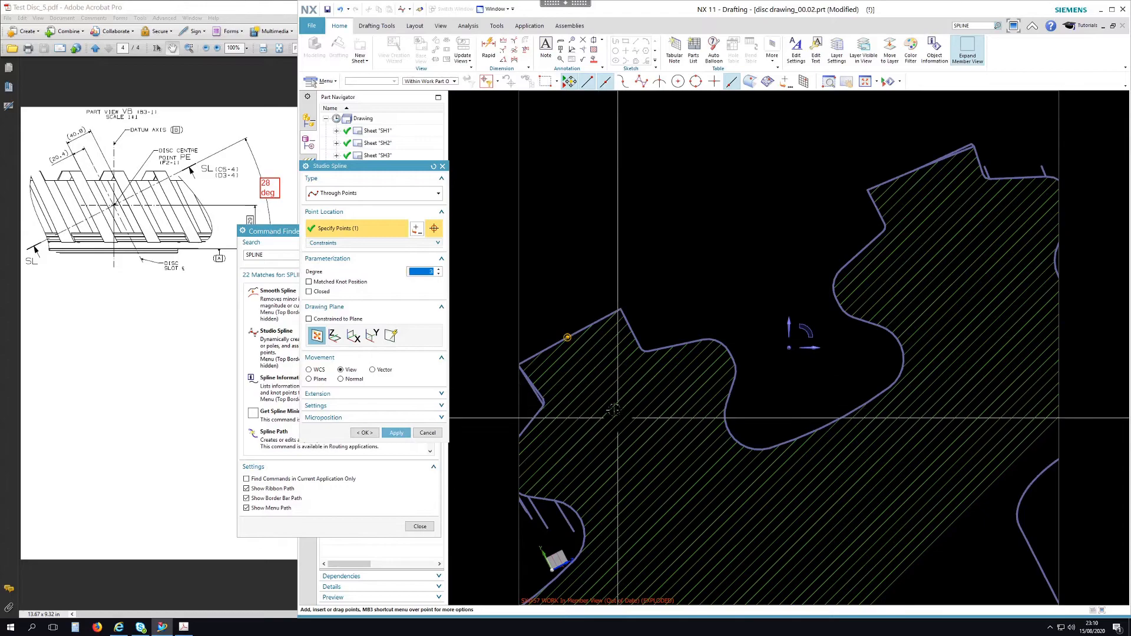
click(599, 403)
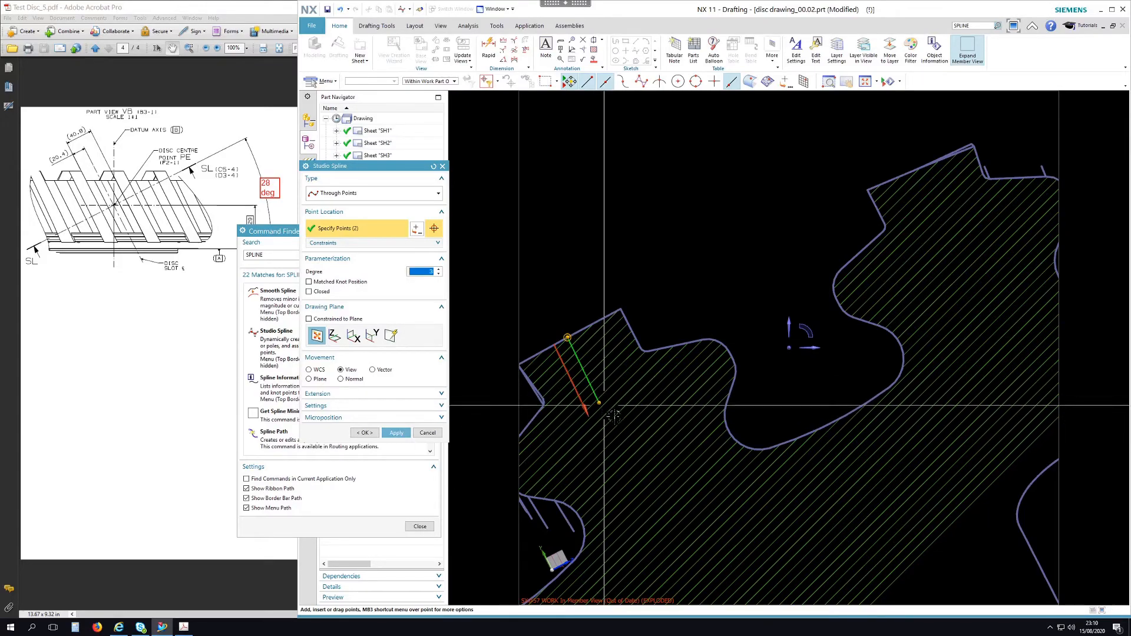
click(643, 437)
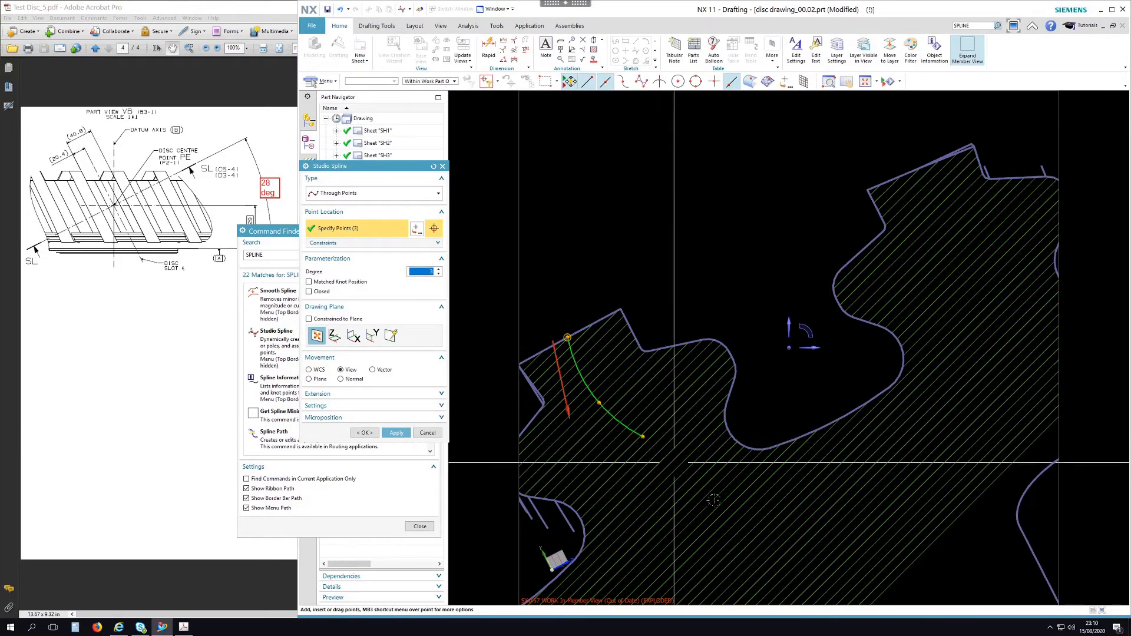
click(720, 499)
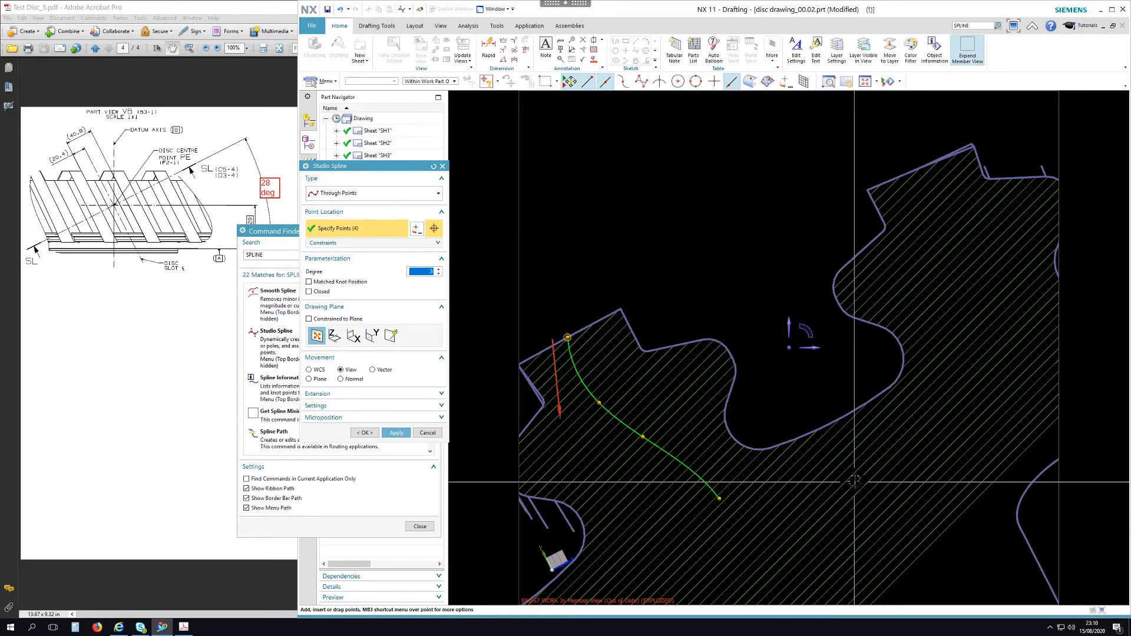
click(854, 479)
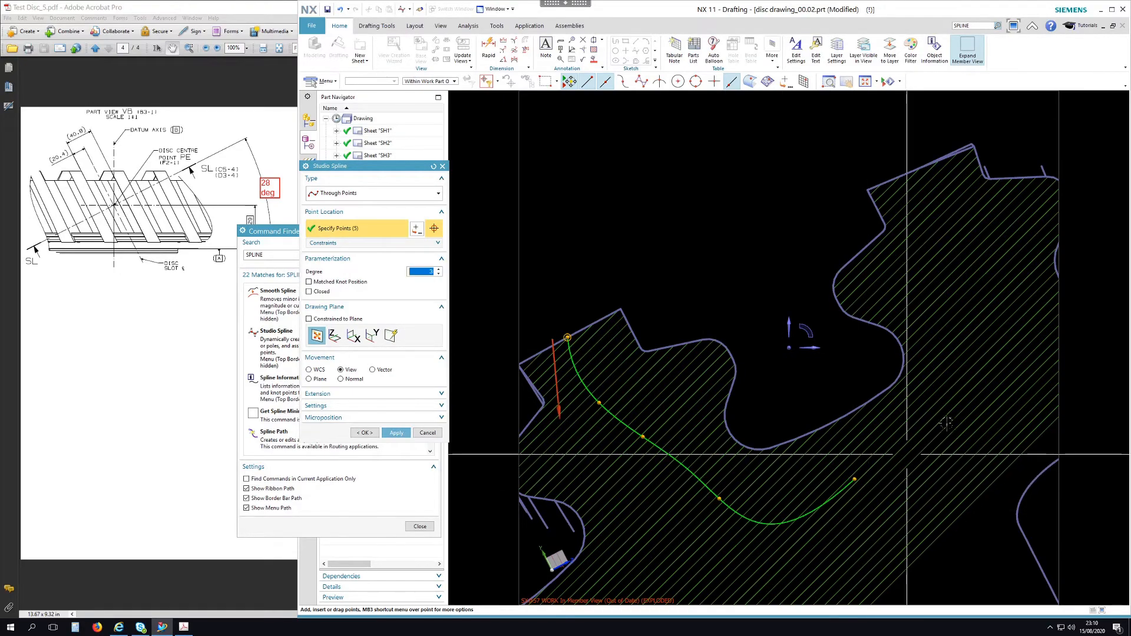
click(972, 385)
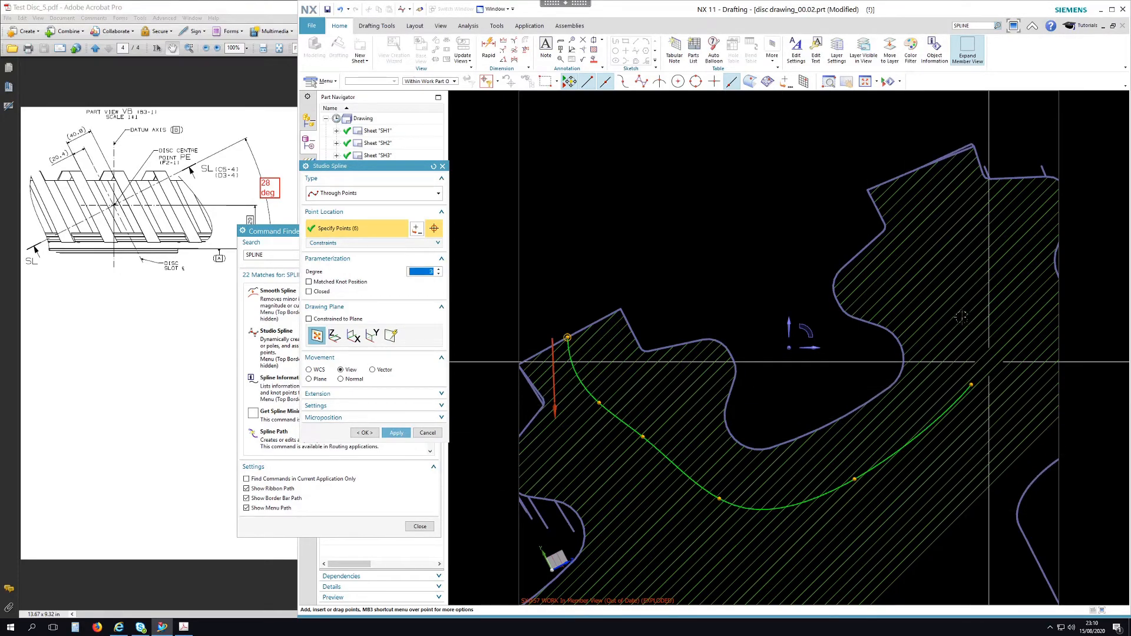
click(956, 287)
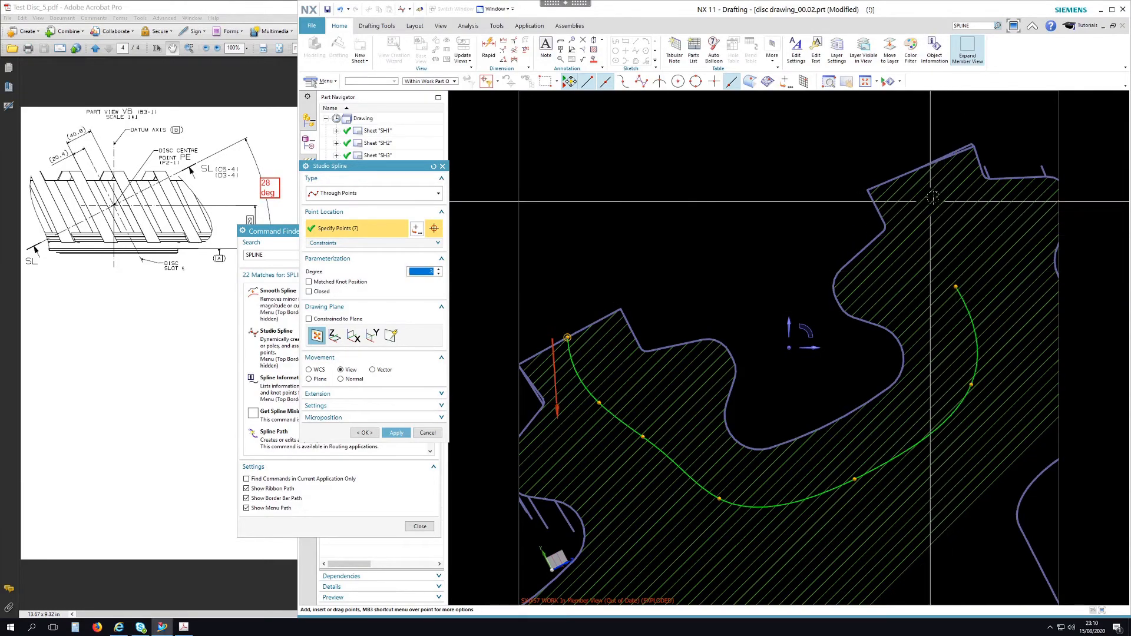
click(931, 195)
click(897, 177)
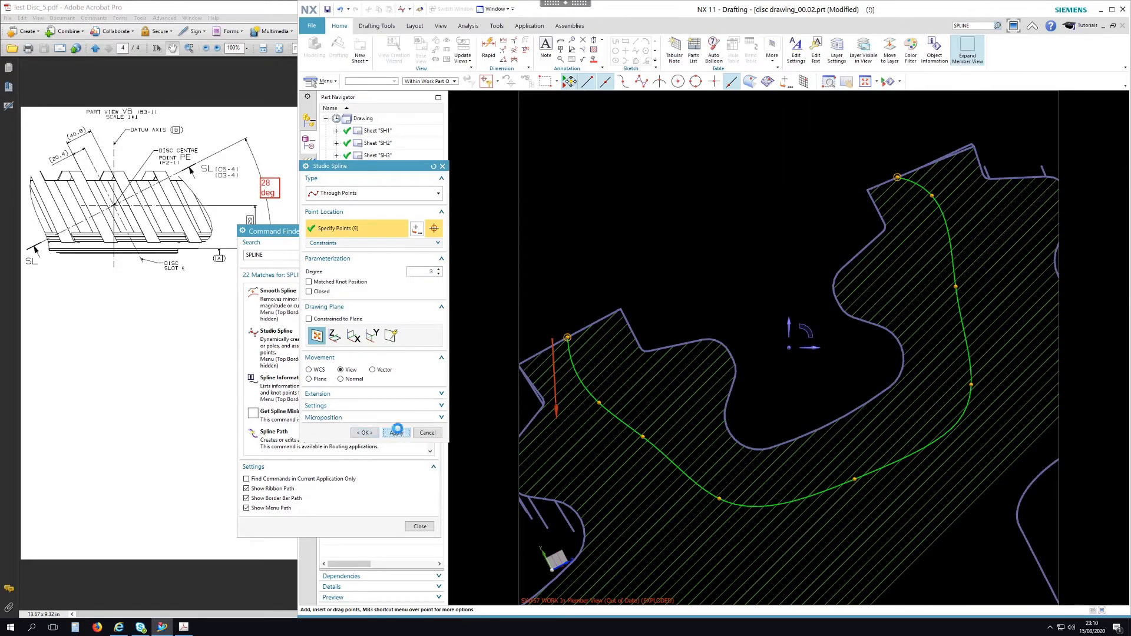
click(427, 434)
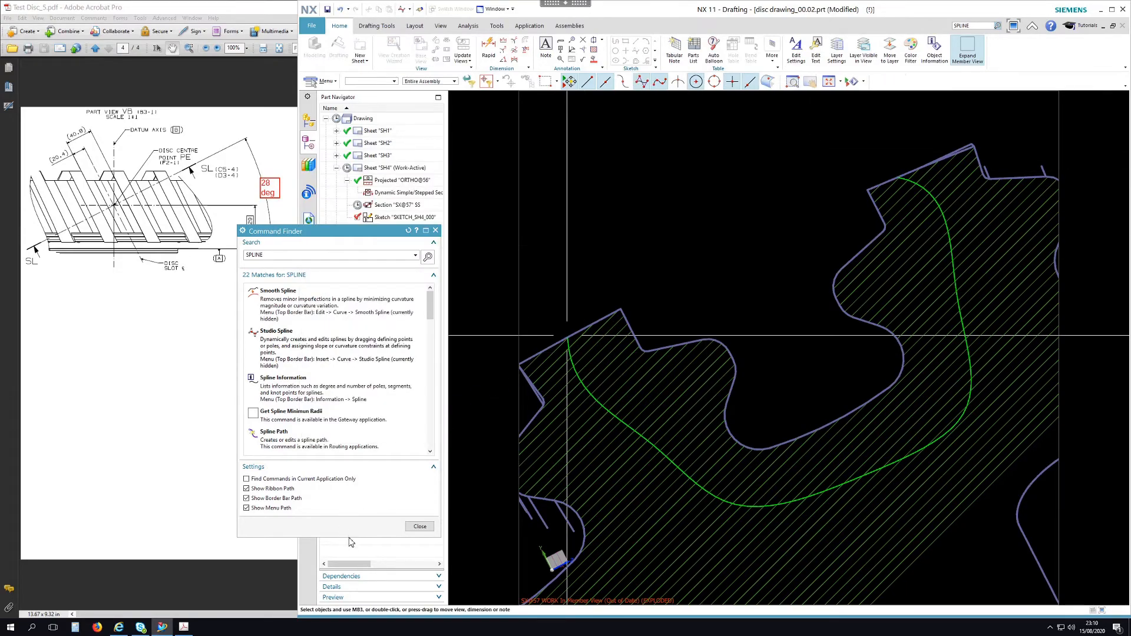
- Switch to Acrobat and examine the complete SL-SL slot section in the reference PDF
click(420, 526)
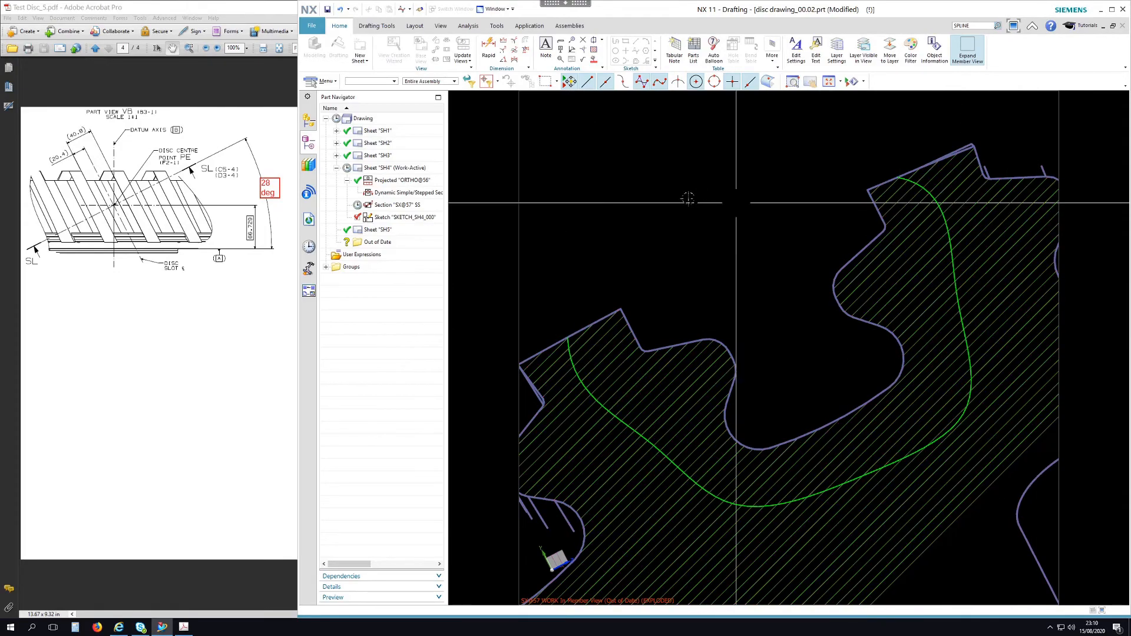
click(264, 14)
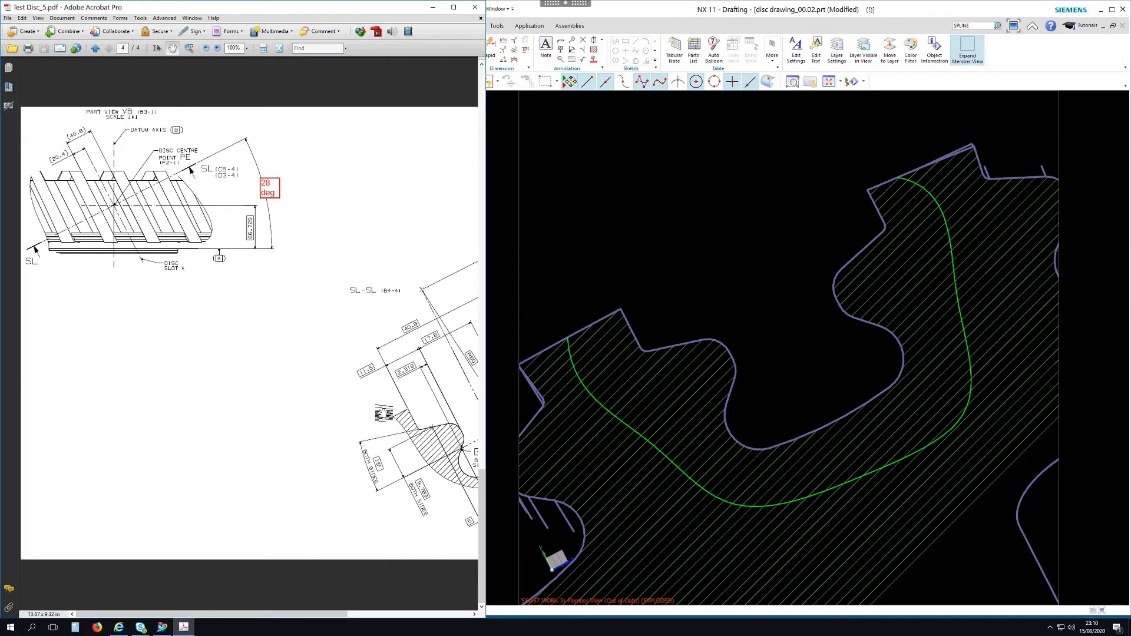
drag(385, 417, 224, 404)
drag(286, 426, 260, 376)
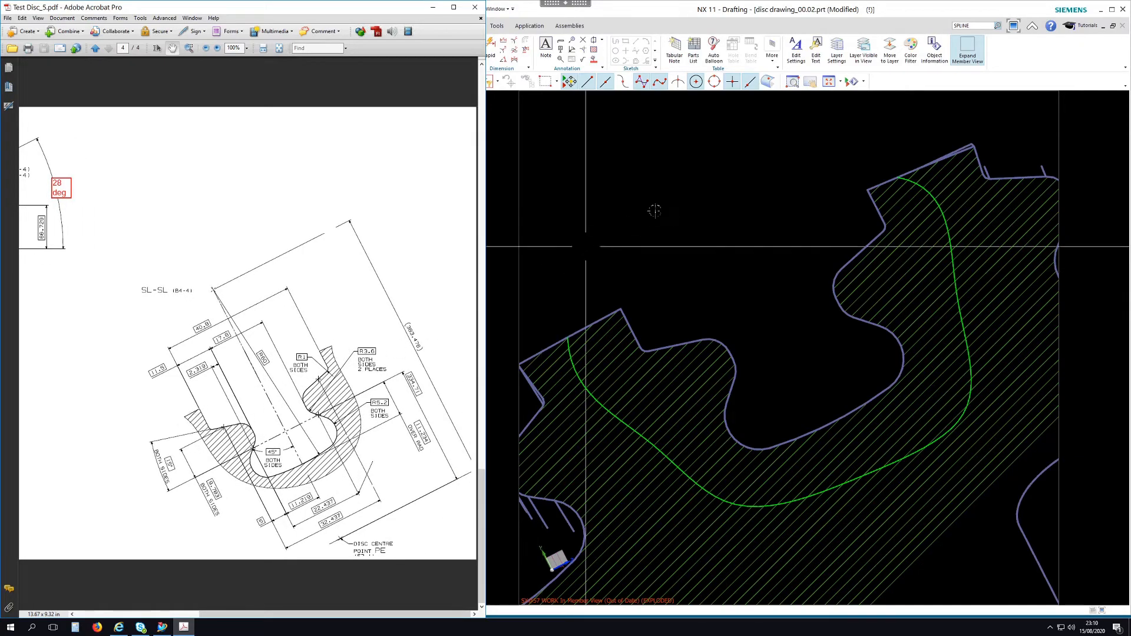
- Switch to NX and draw a short line outward from each end of the spline, beyond the tops of both teeth
click(694, 15)
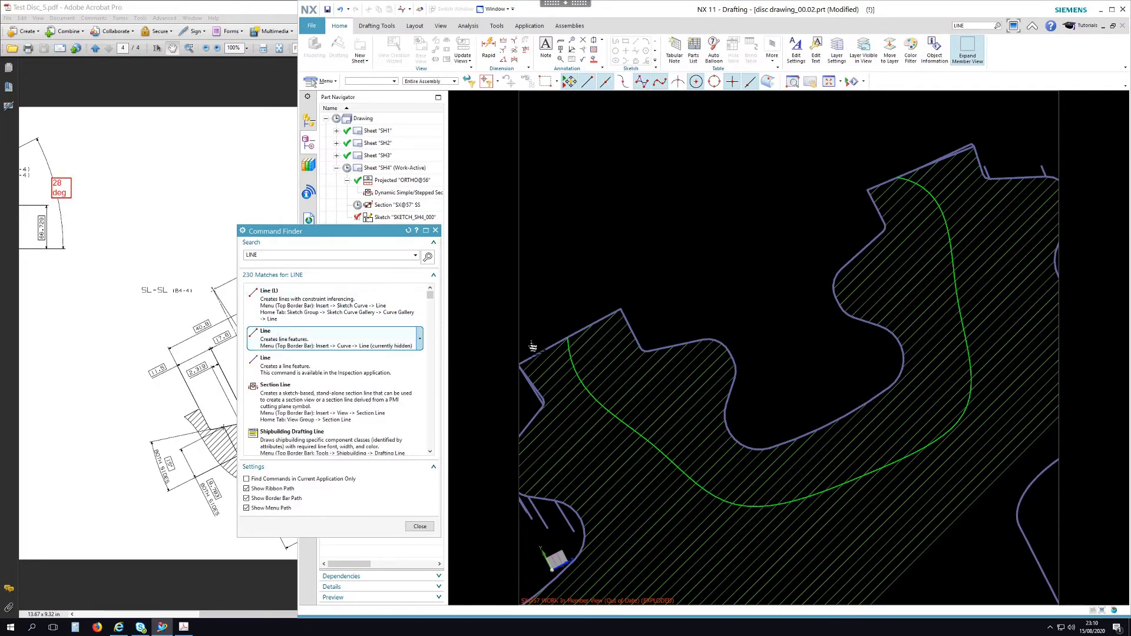
click(568, 338)
click(552, 295)
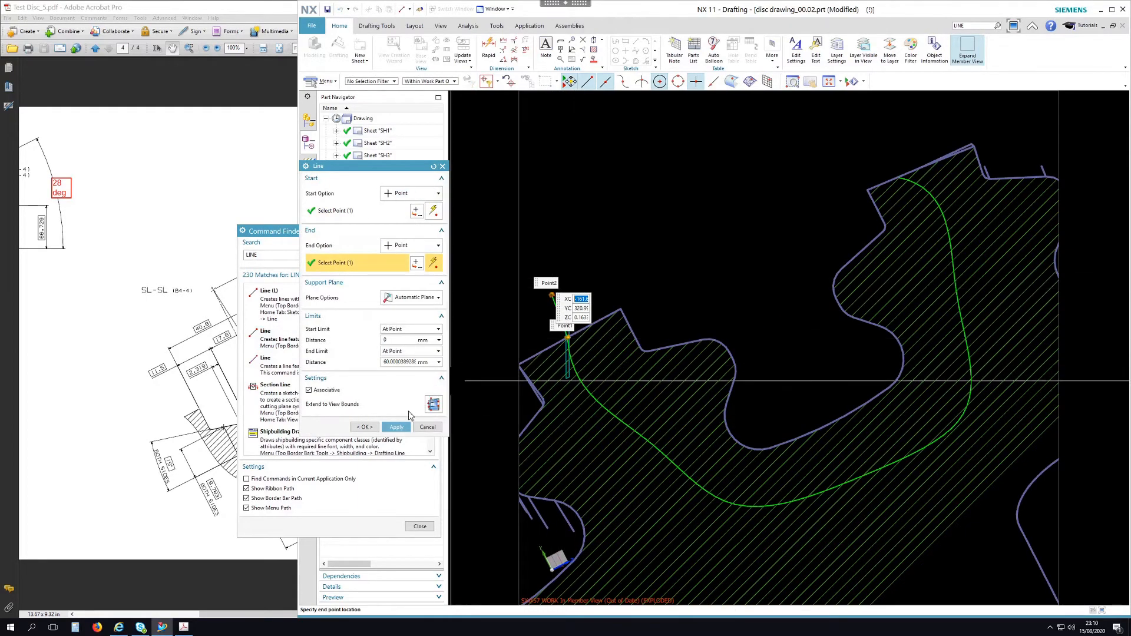
click(397, 429)
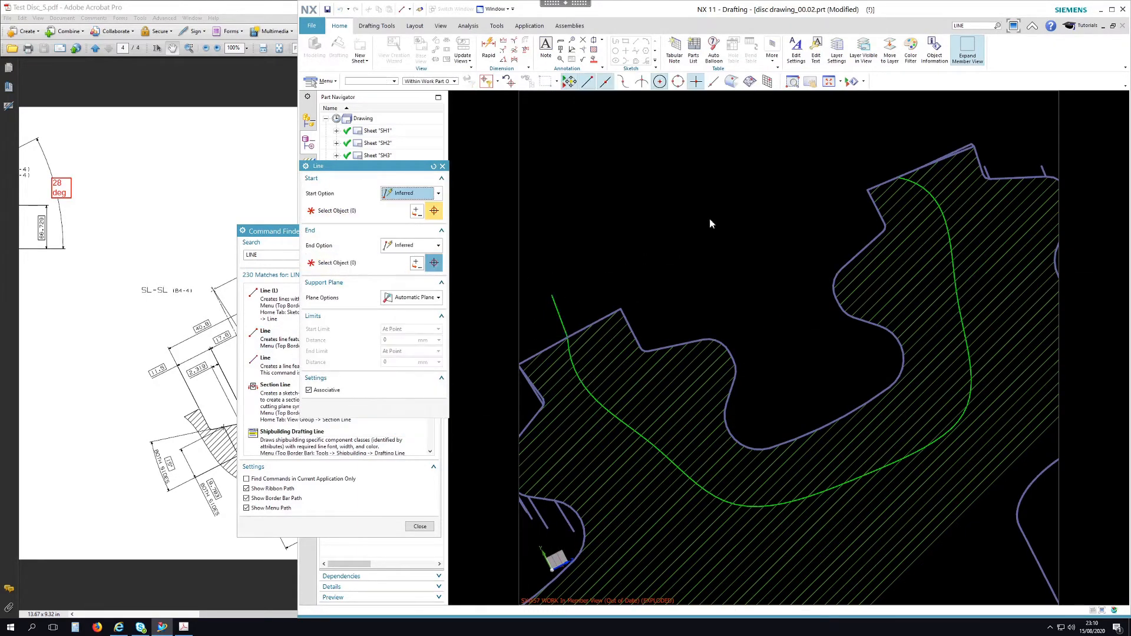
click(902, 177)
click(883, 147)
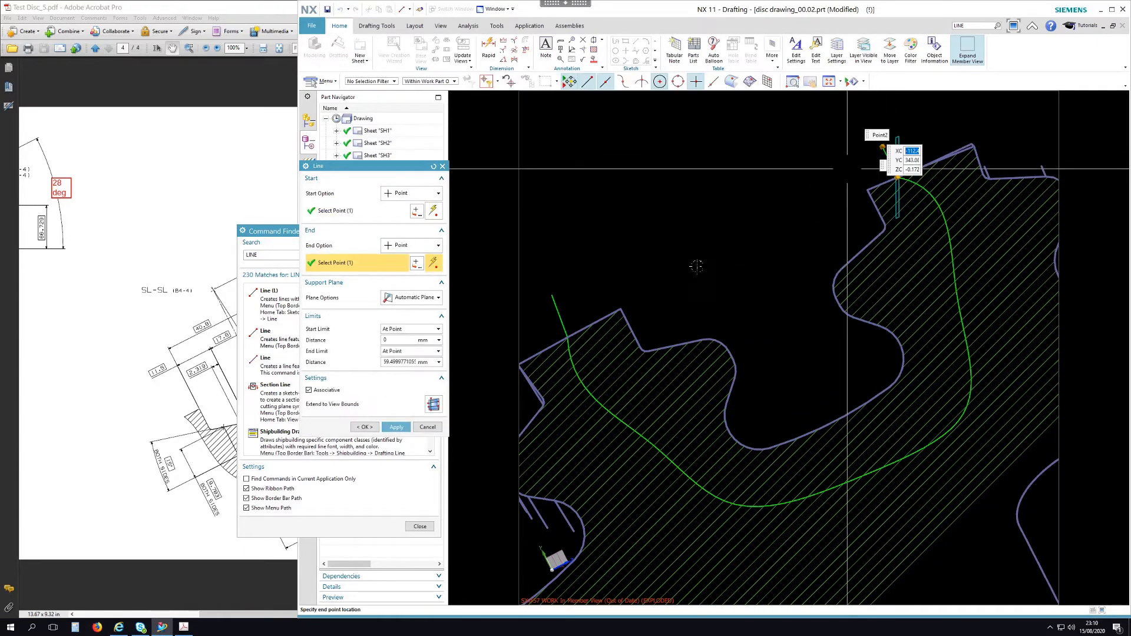
click(396, 426)
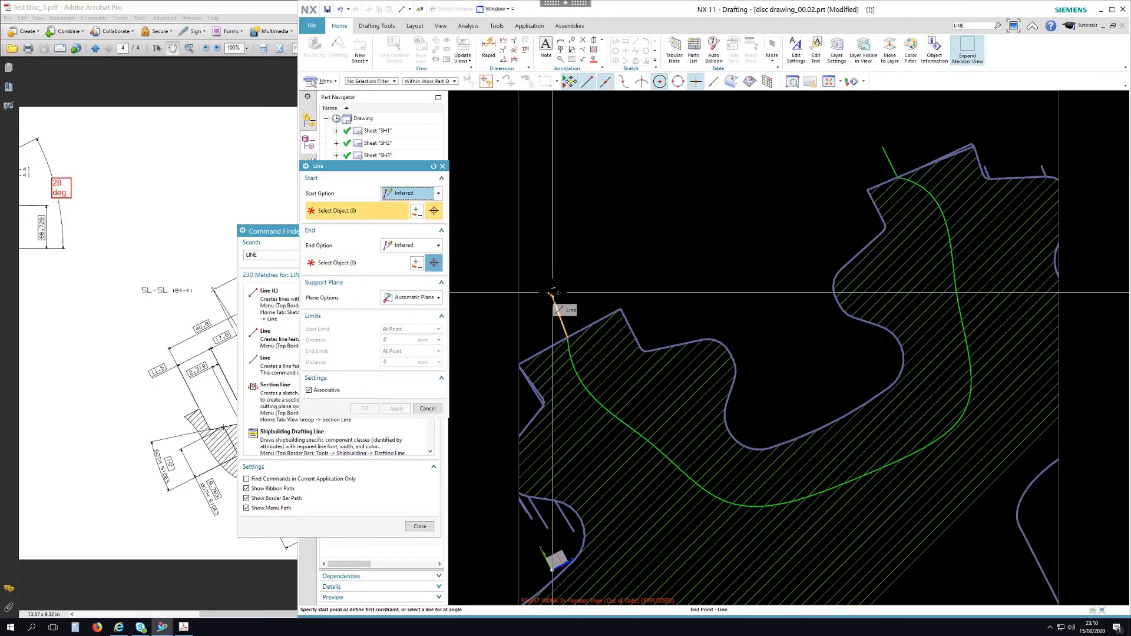
- Close the contour around the slot with a line about 54 mm long joining the outer ends of the two short lines
click(553, 293)
click(883, 147)
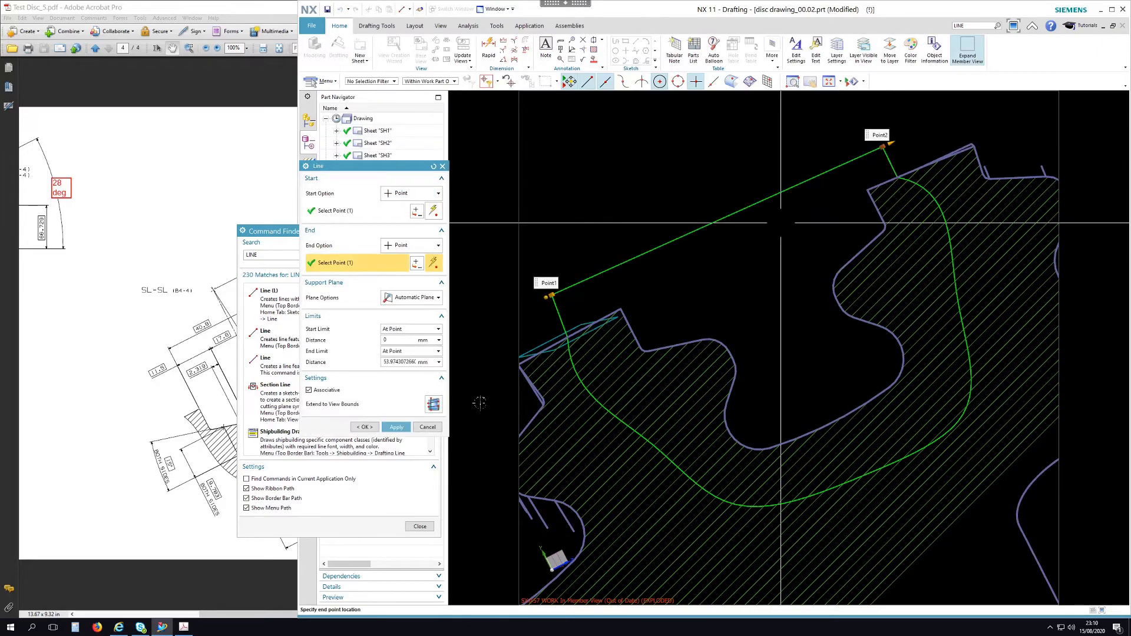
click(396, 427)
scroll(437, 397, down, 1)
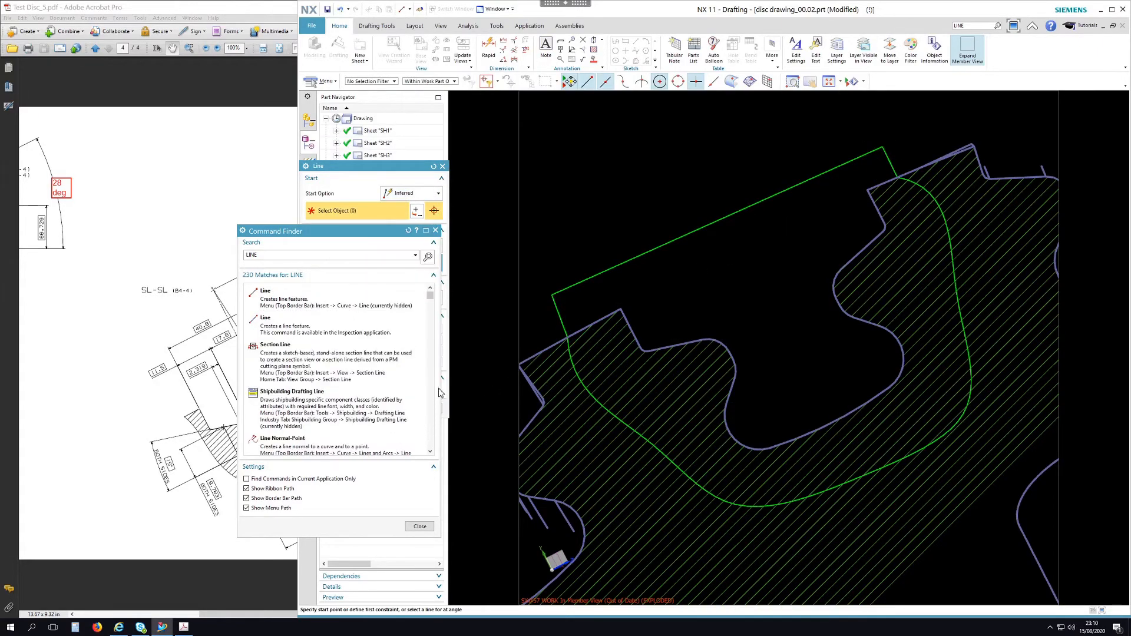
click(419, 527)
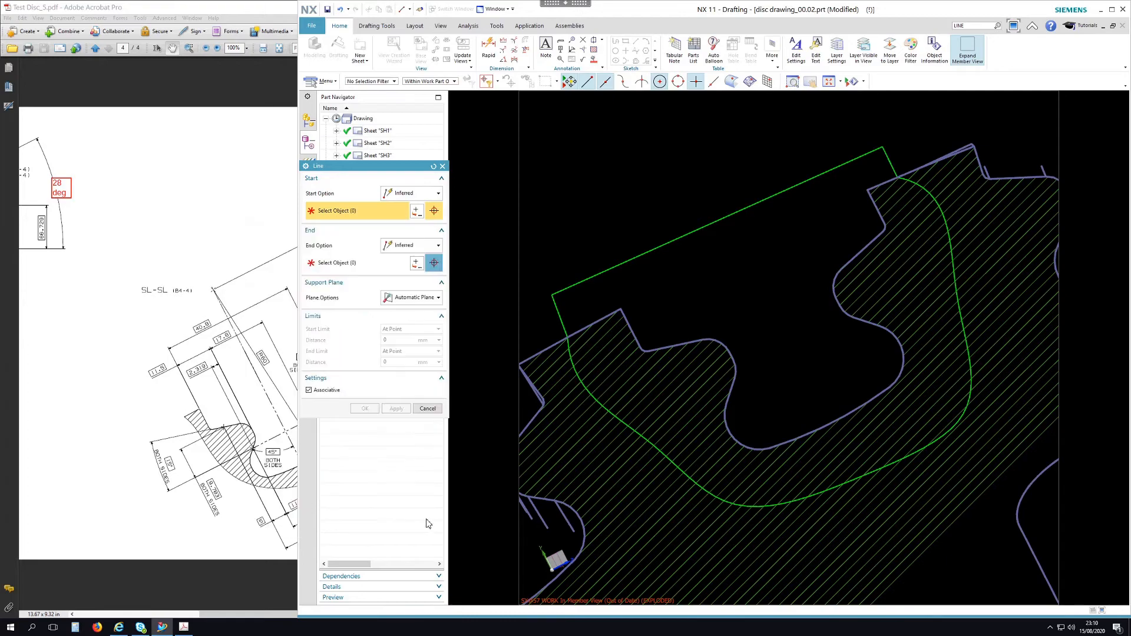
click(428, 409)
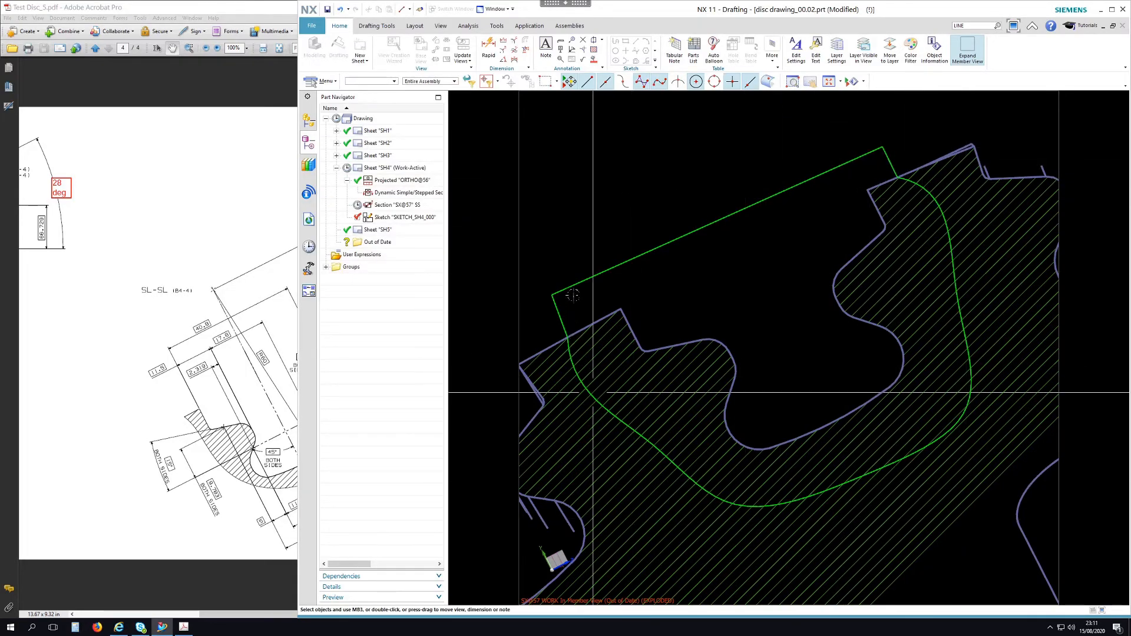
- Change the line font of the spline around the slot to Phantom
scroll(762, 279, up, 1)
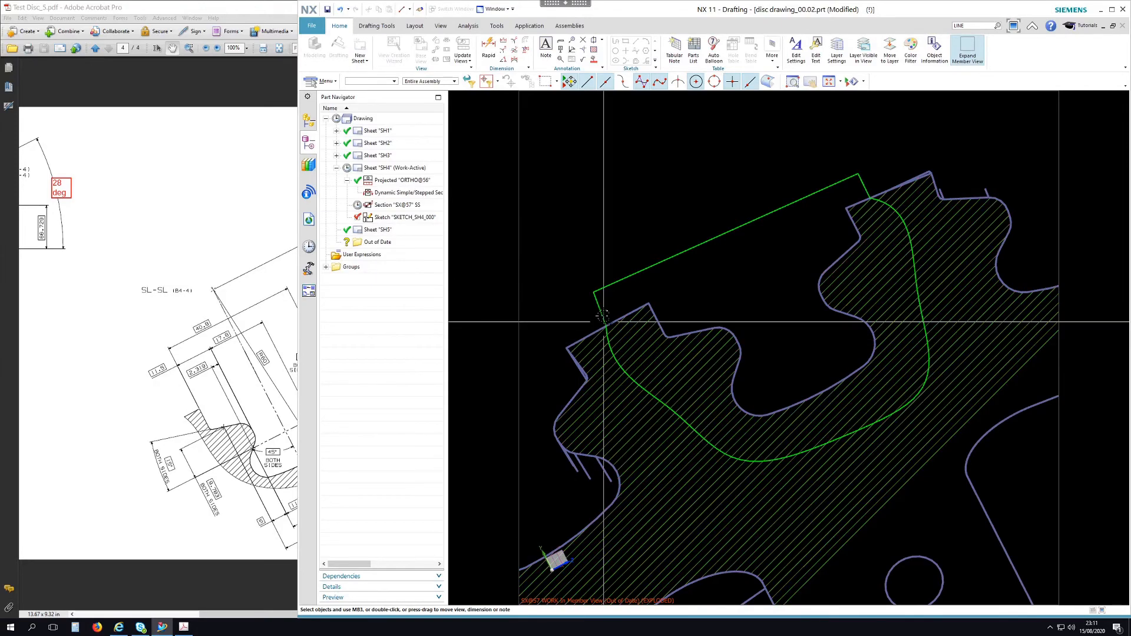
scroll(610, 352, down, 3)
right_click(613, 354)
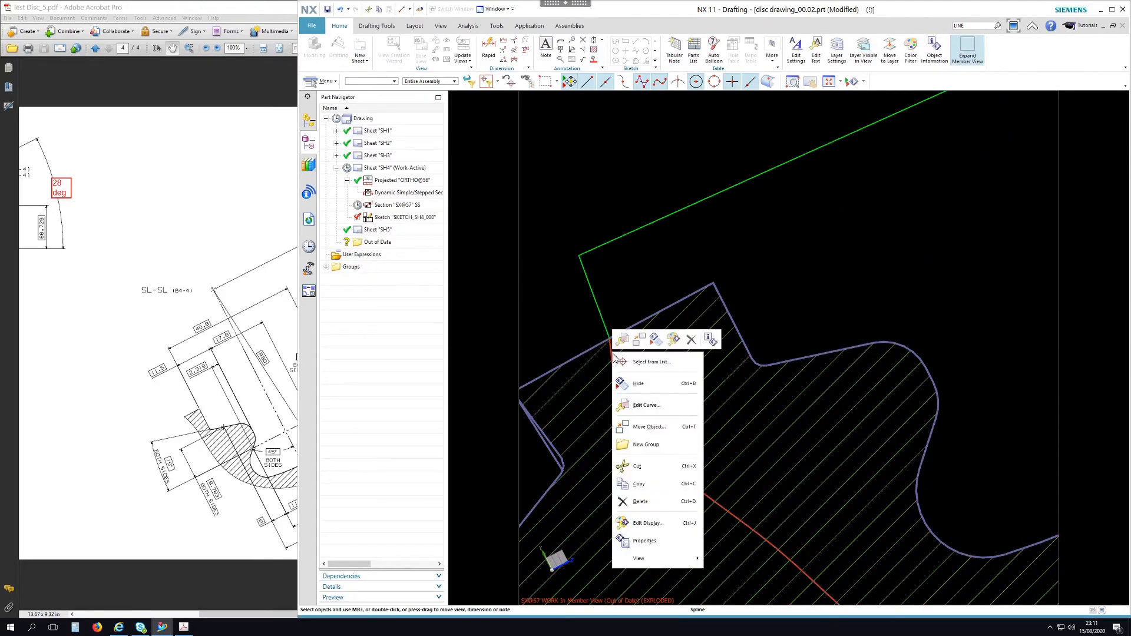
click(647, 523)
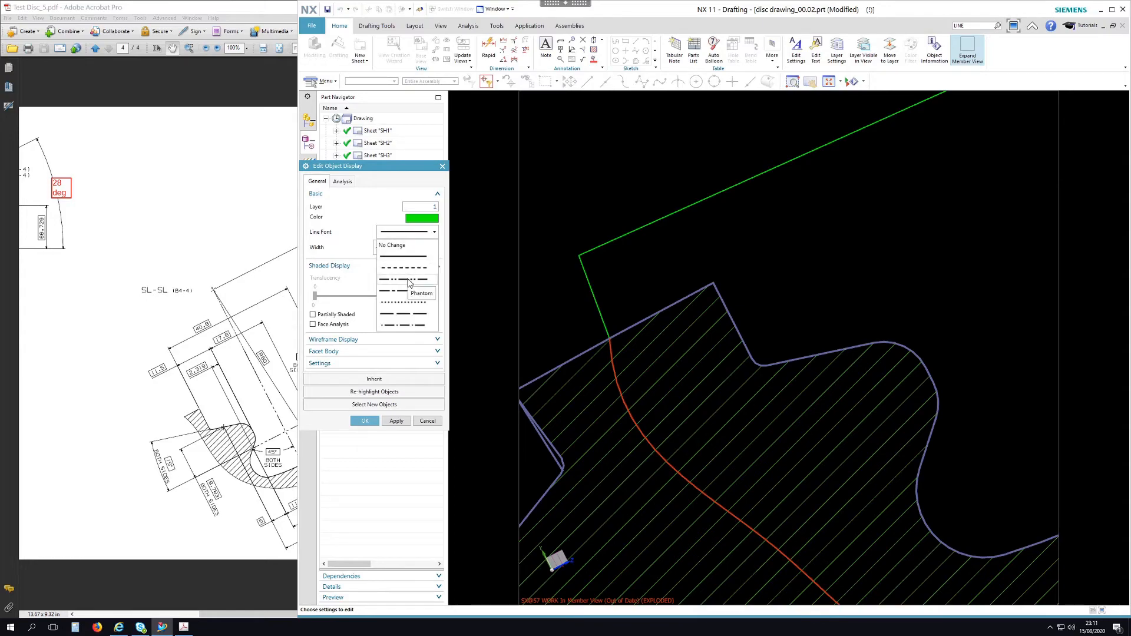
click(366, 421)
scroll(619, 271, down, 4)
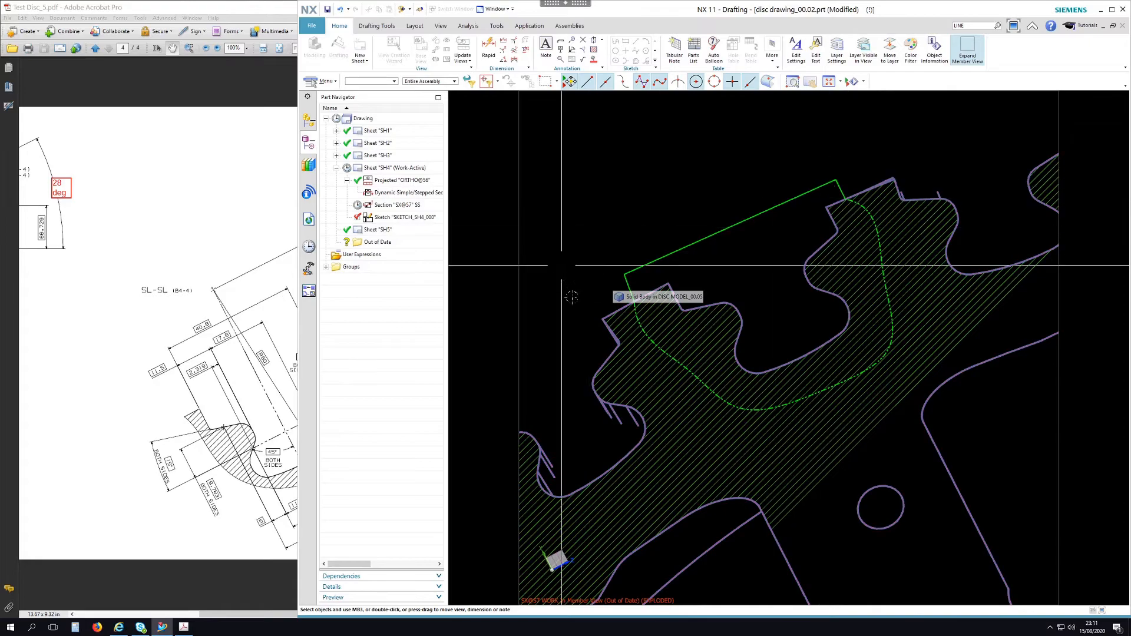
- Move the three straight lines closing the spline contour to layer 70
click(891, 56)
click(796, 197)
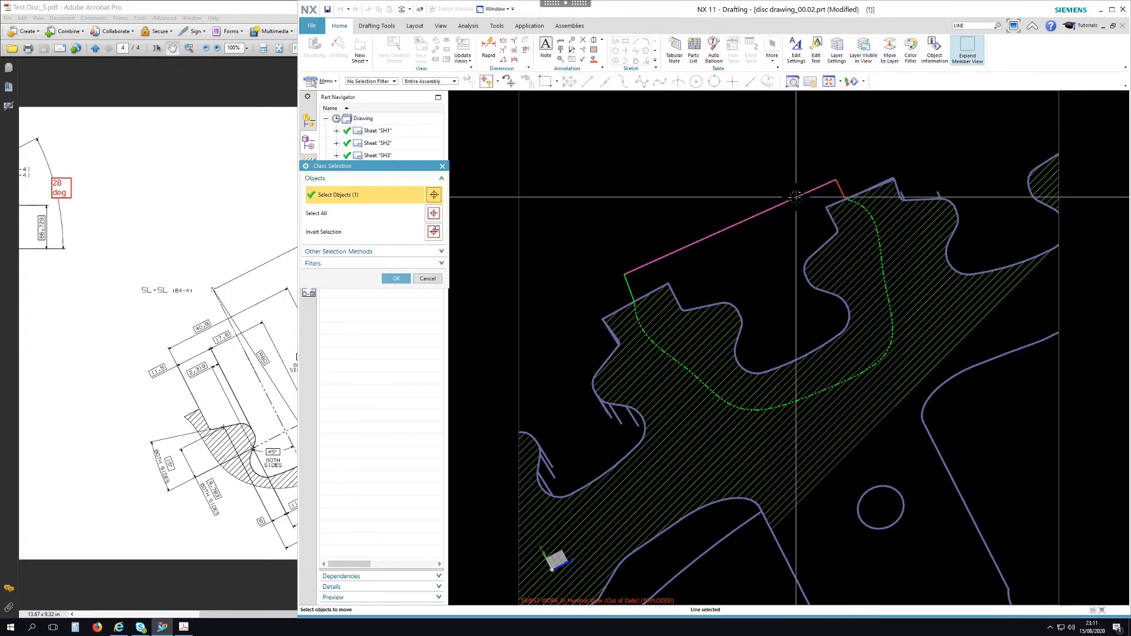
middle_click(601, 239)
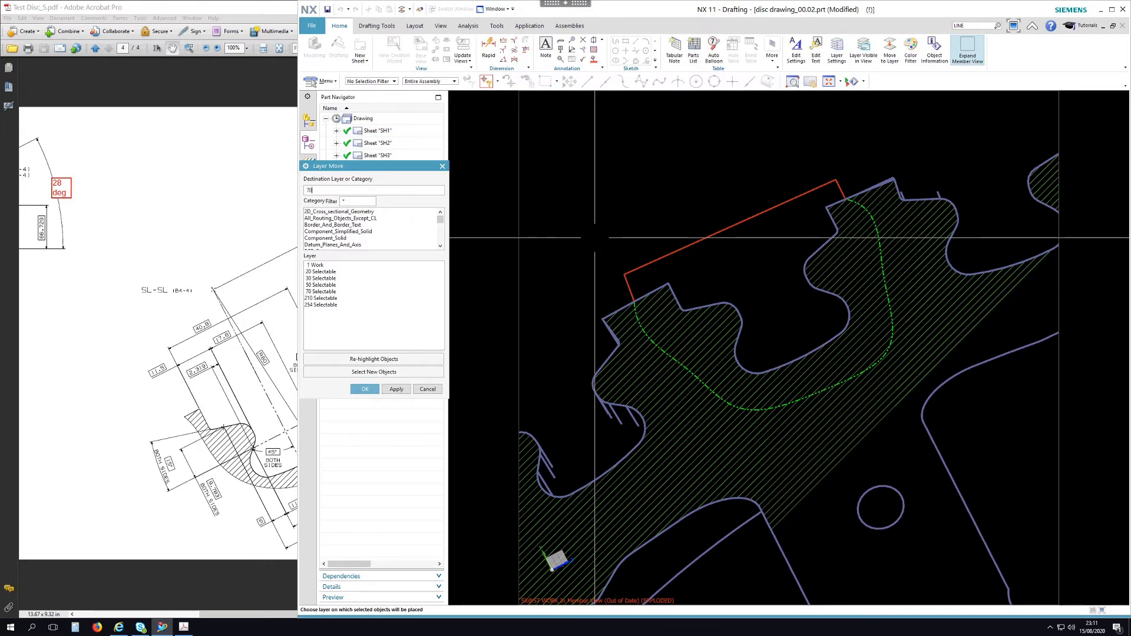
text(70)
key(Return)
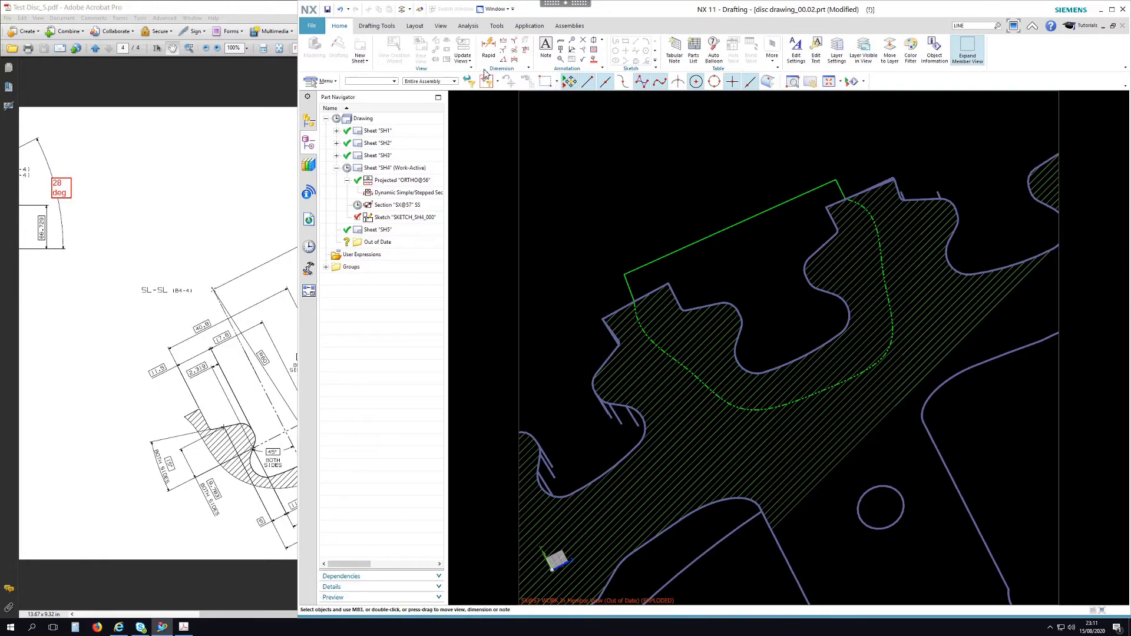
- Leave the expanded member view and redefine the boundary of section SS-SS as Break Line / Detail along the spline and three lines
right_click(521, 151)
click(558, 276)
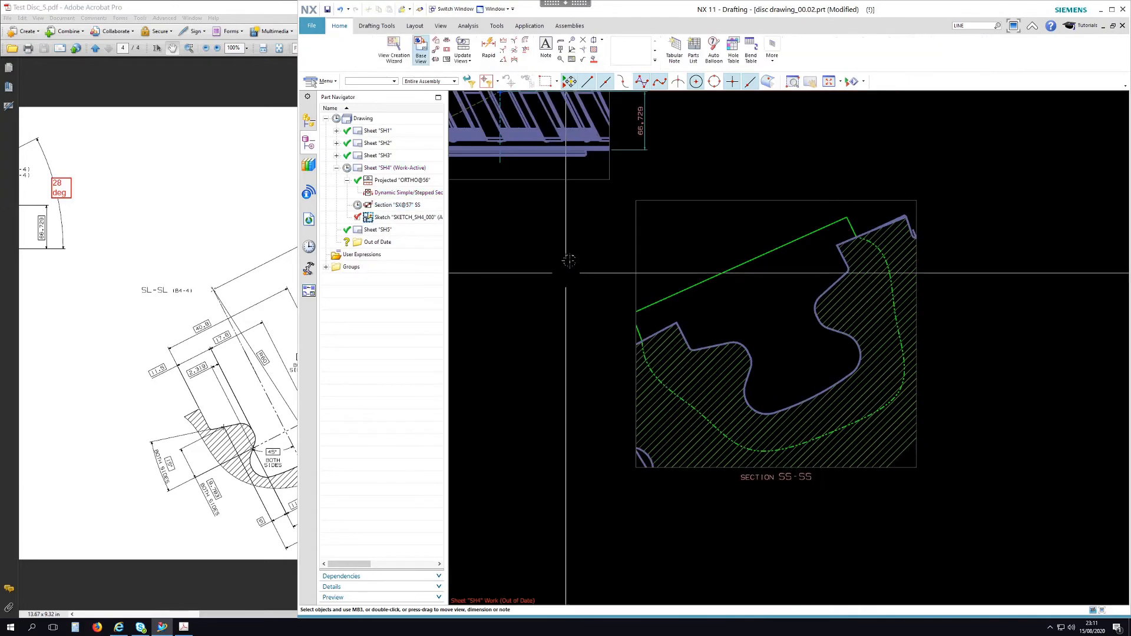
scroll(702, 305, up, 1)
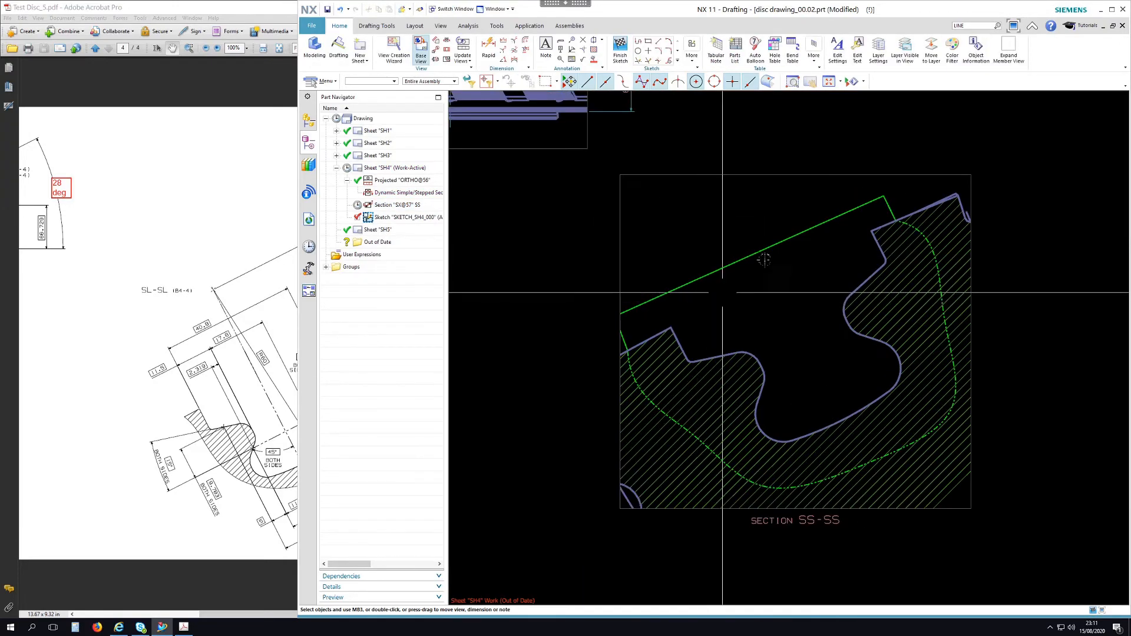
right_click(779, 177)
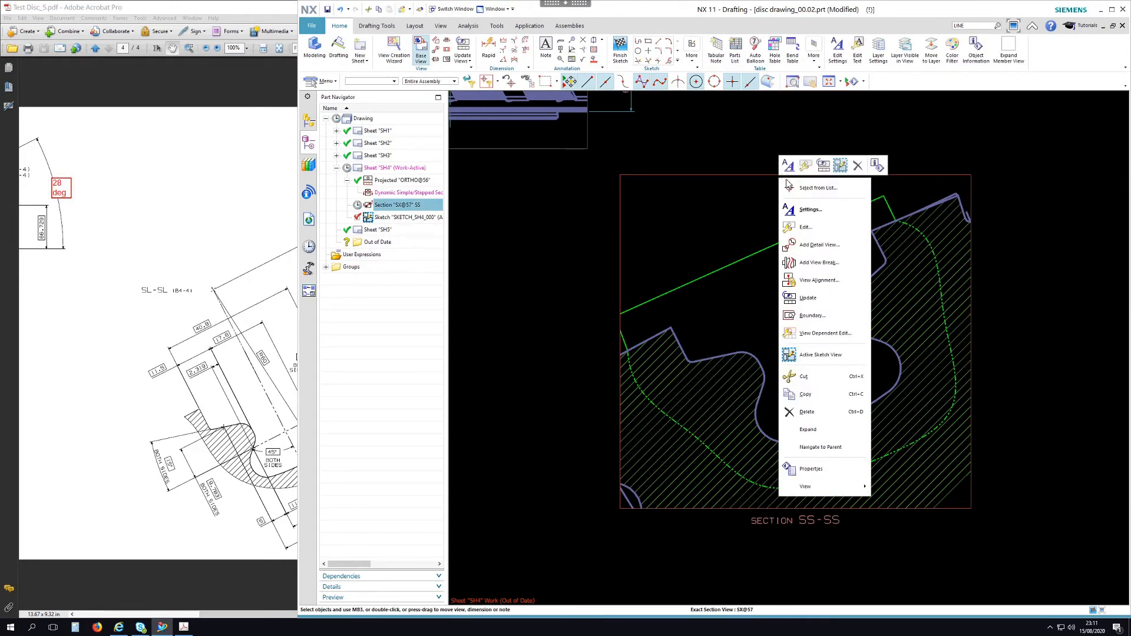
click(816, 318)
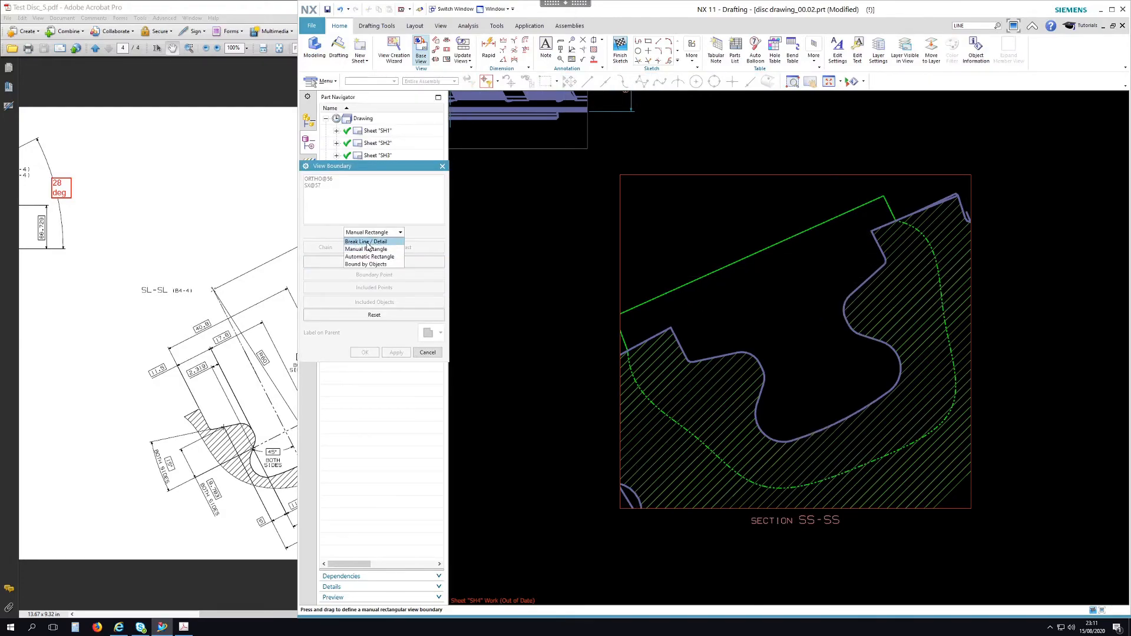
click(366, 242)
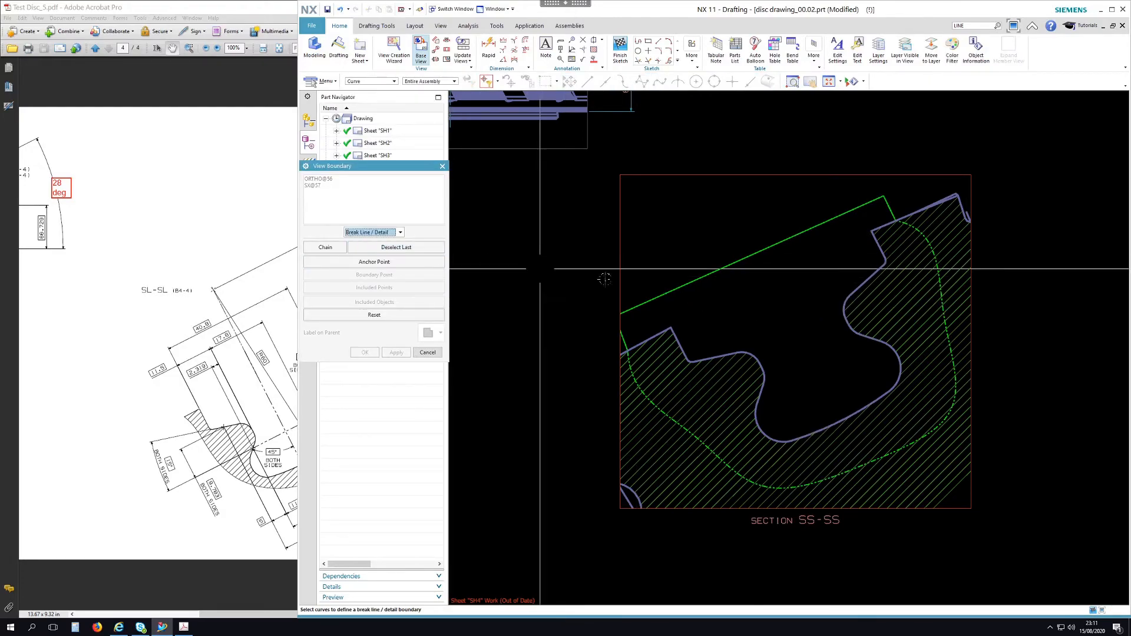
click(626, 341)
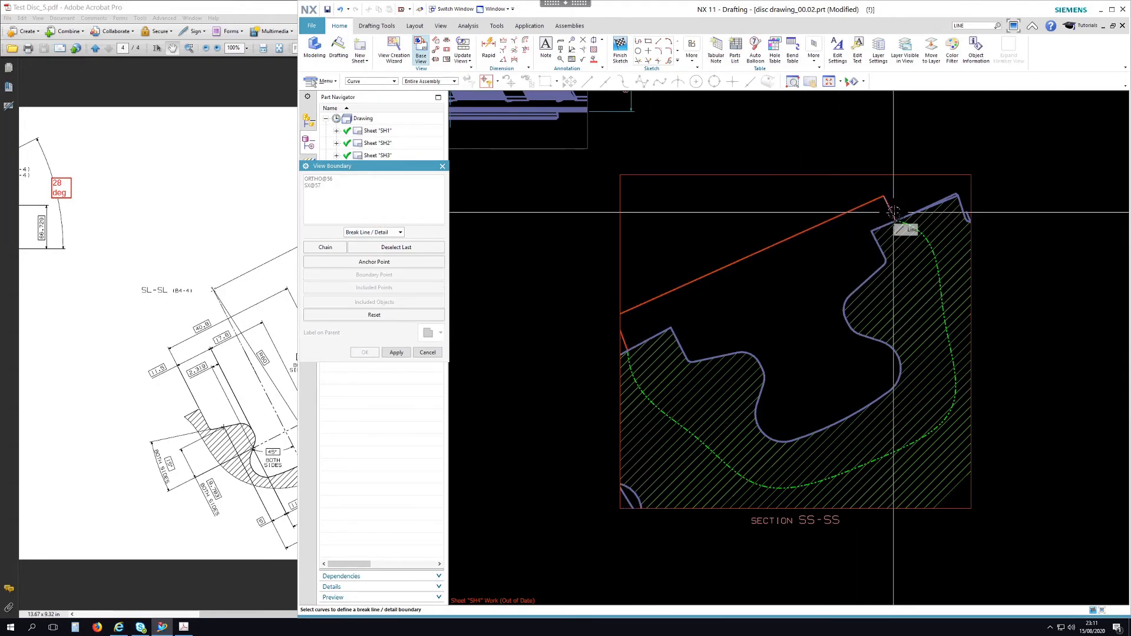
click(396, 352)
click(432, 353)
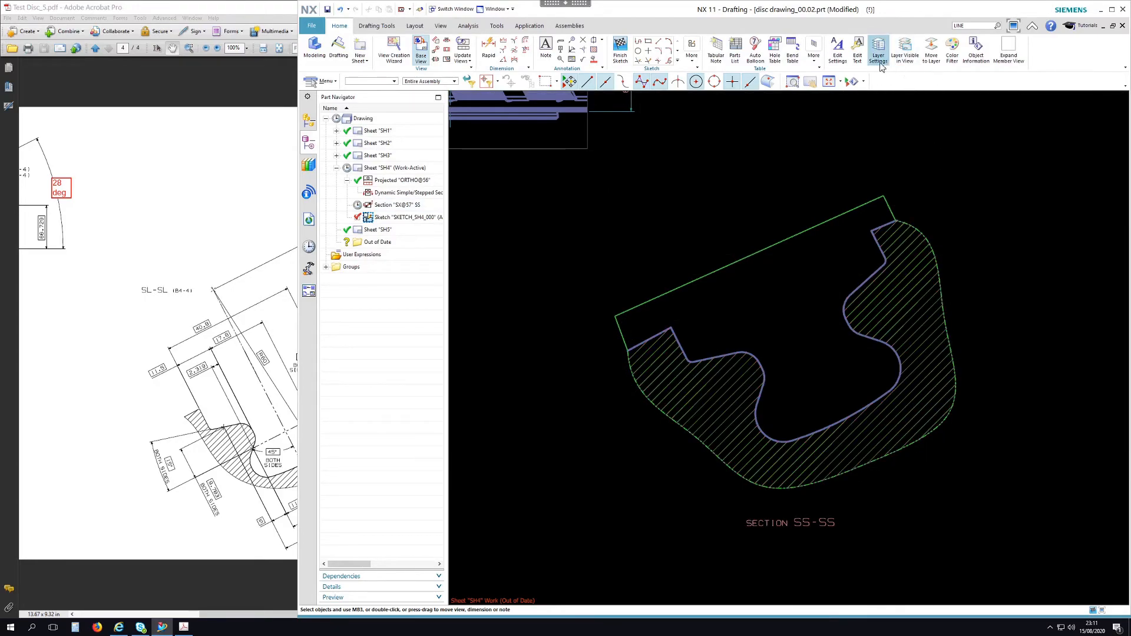
- Make layer 70 invisible in section view SS-SS to hide the three straight closing lines
click(906, 50)
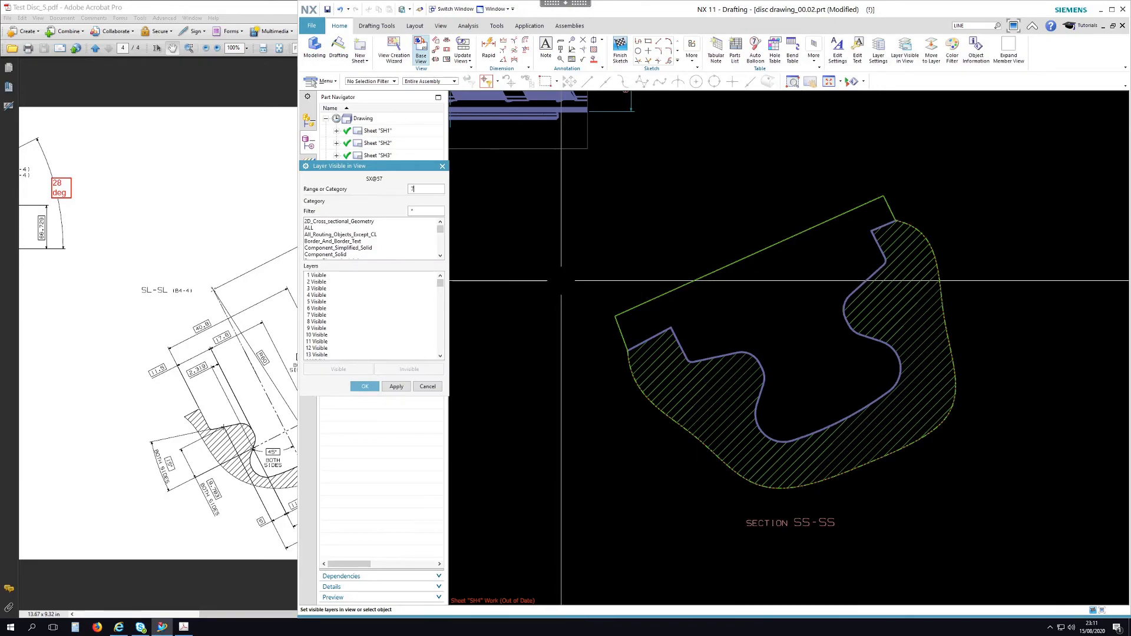
click(365, 387)
click(433, 276)
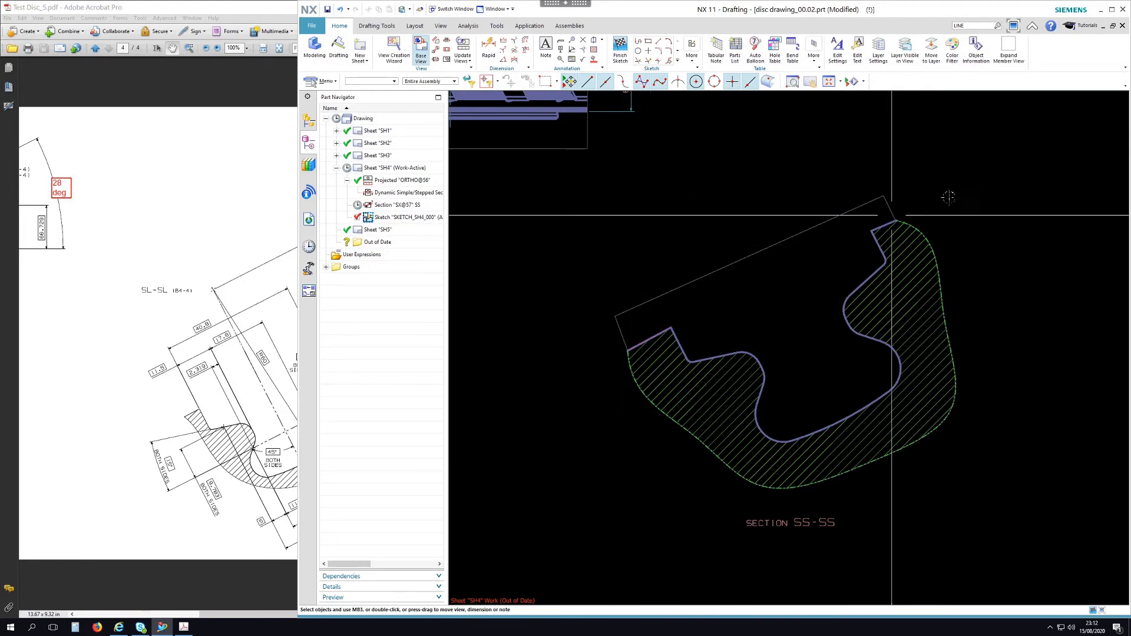
- Check the SL-SL section in the PDF, and open SKETCH_001 in disc model_00.05 with rollback to examine its slot dimensions
click(261, 10)
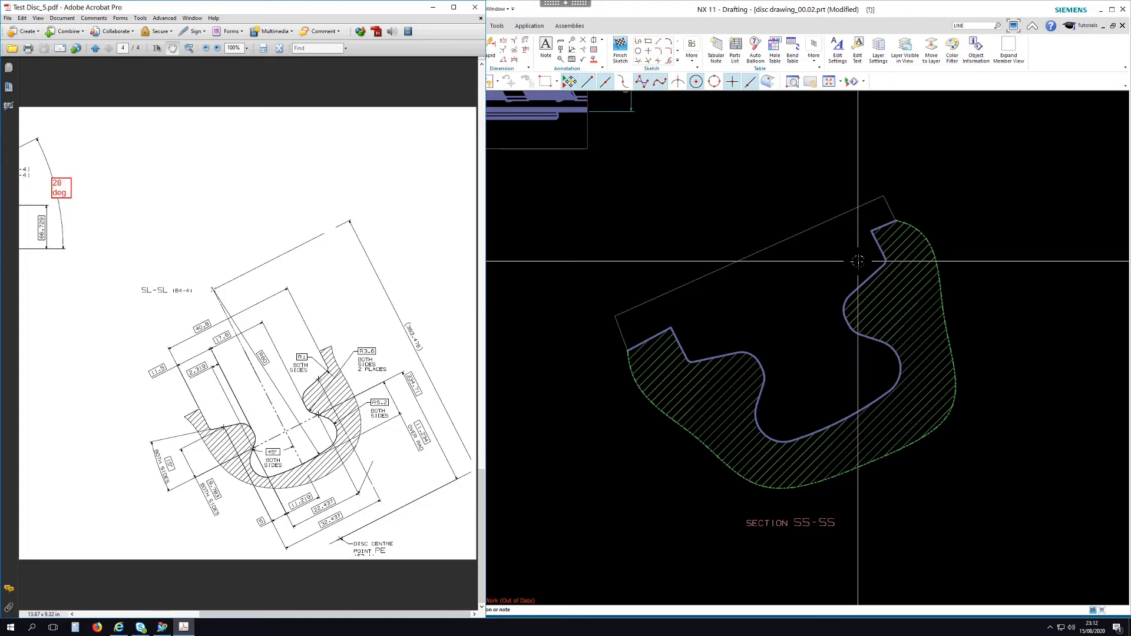
click(662, 10)
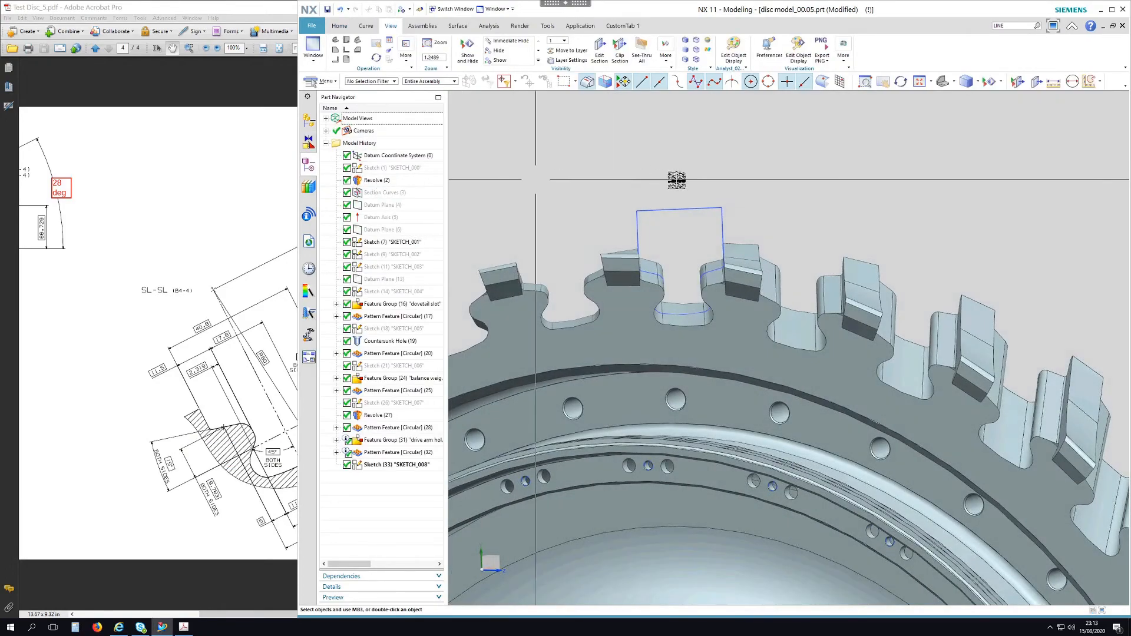
right_click(682, 208)
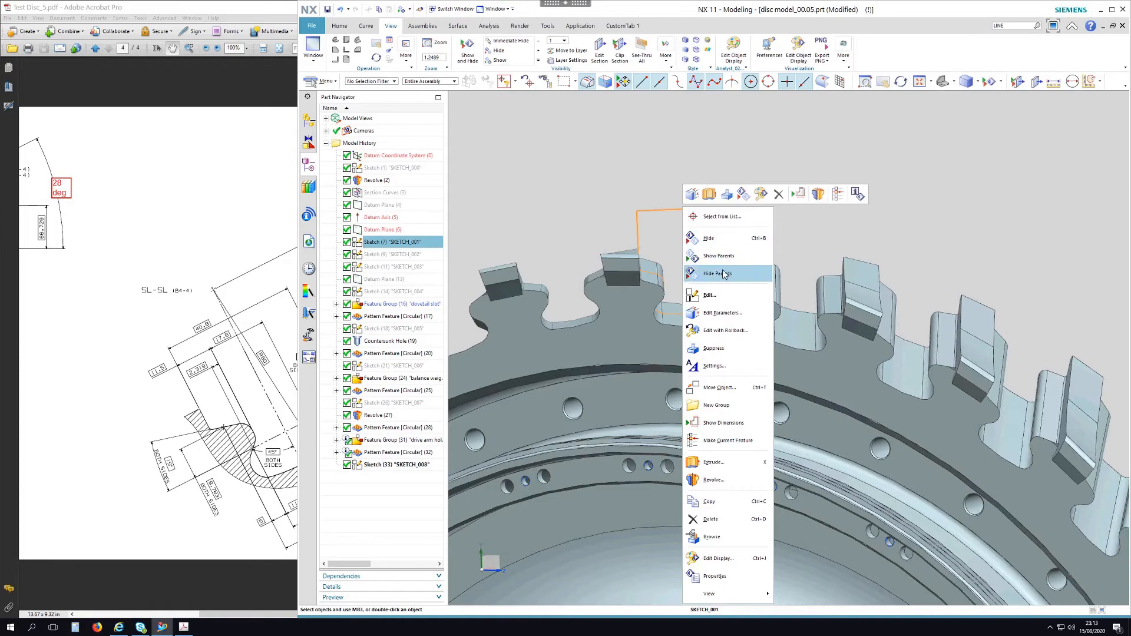
click(719, 332)
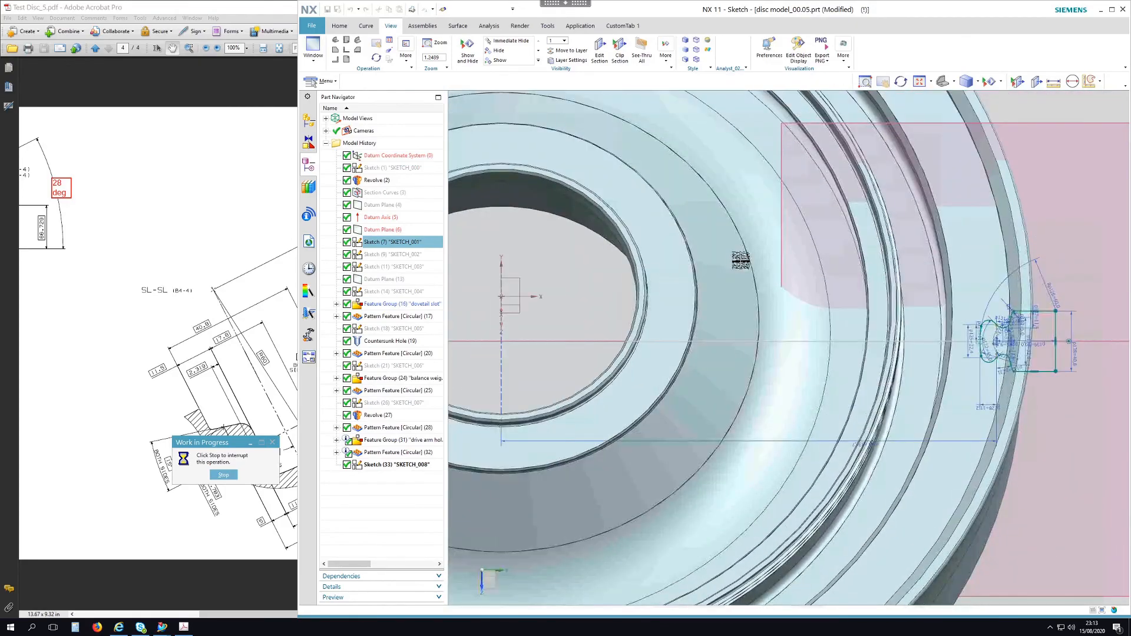
mouse_move(808, 212)
middle_down()
mouse_move(866, 273)
mouse_move(844, 302)
middle_up()
scroll(813, 420, down, 3)
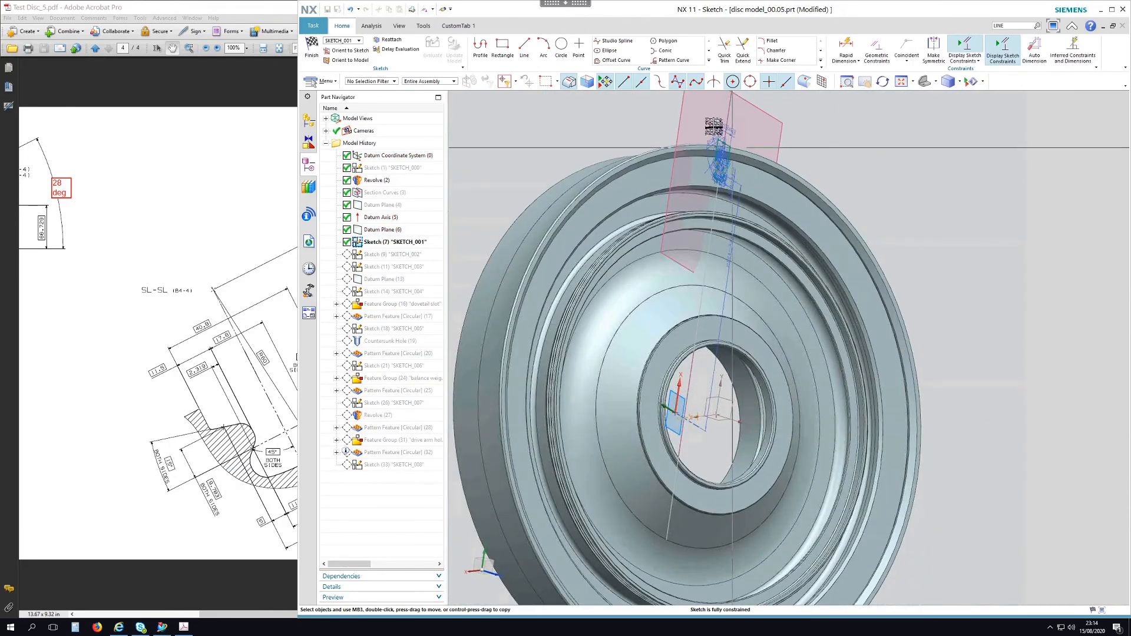
scroll(716, 130, up, 4)
mouse_move(818, 133)
middle_down()
mouse_move(887, 154)
mouse_move(775, 178)
mouse_move(766, 194)
middle_up()
scroll(793, 188, up, 3)
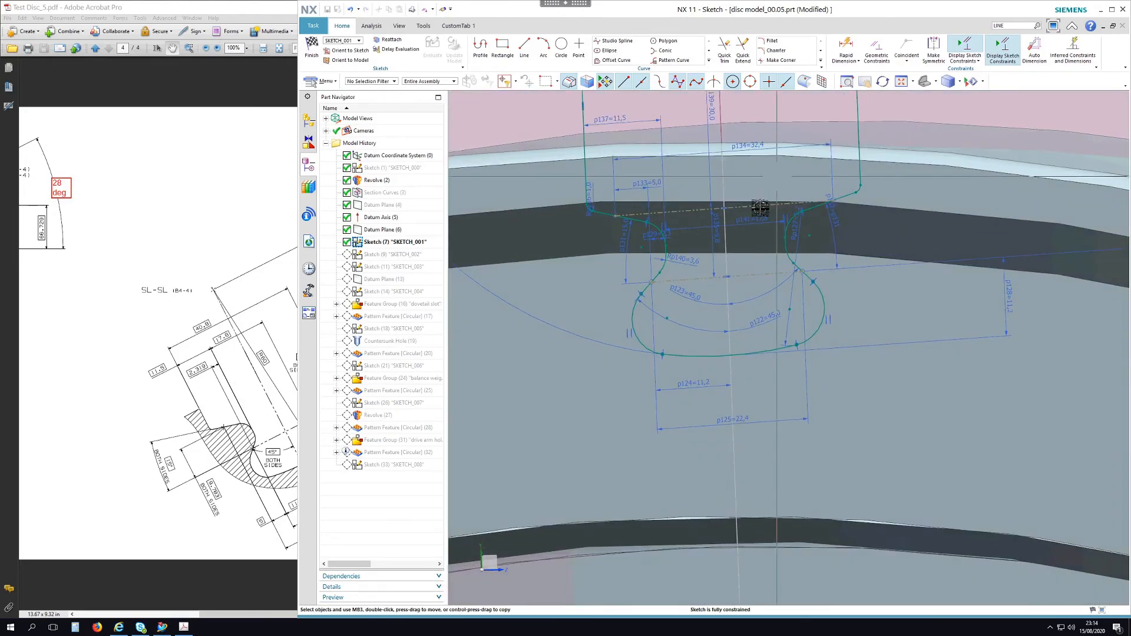
scroll(713, 266, up, 3)
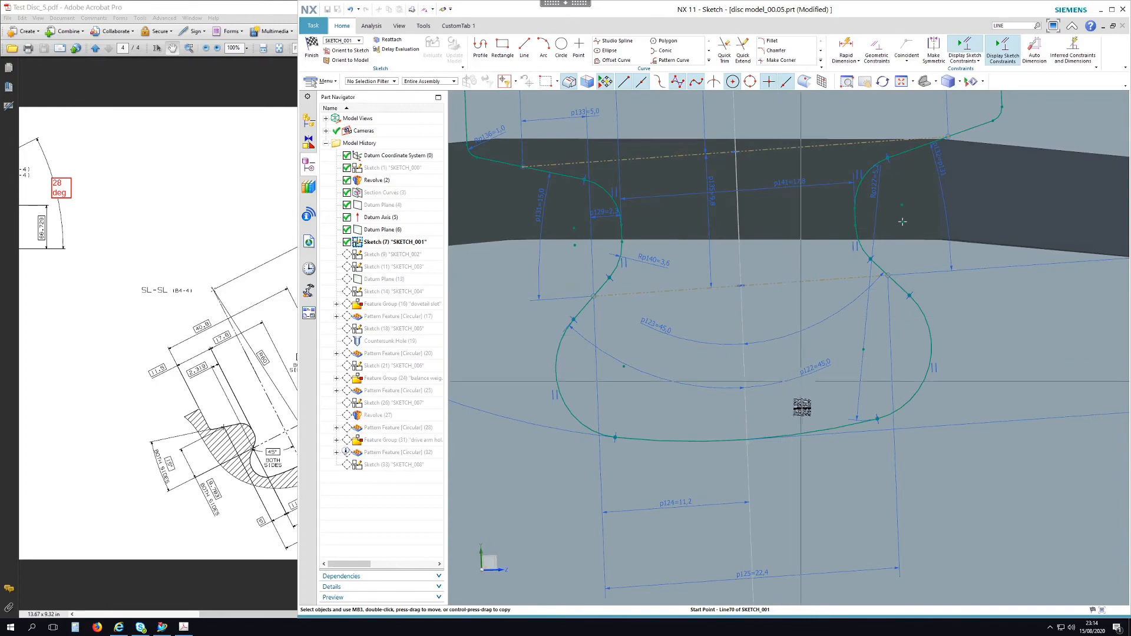
- Place sketch points at both ends of the upper and lower dashed reference lines of the slot profile, and finish the sketch
scroll(798, 414, down, 1)
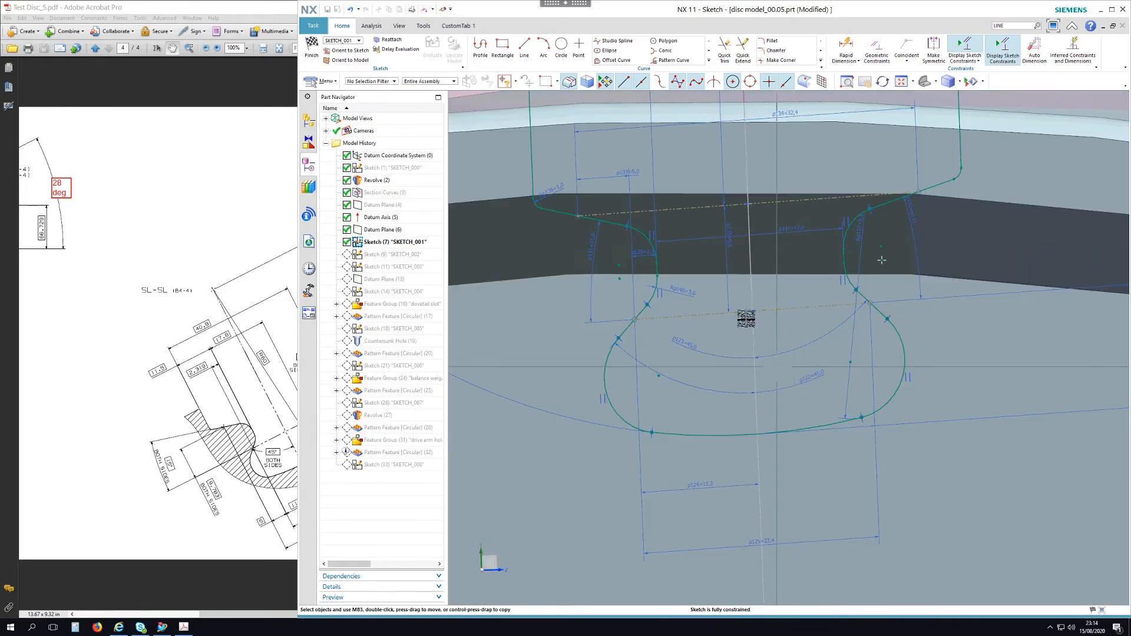
click(579, 53)
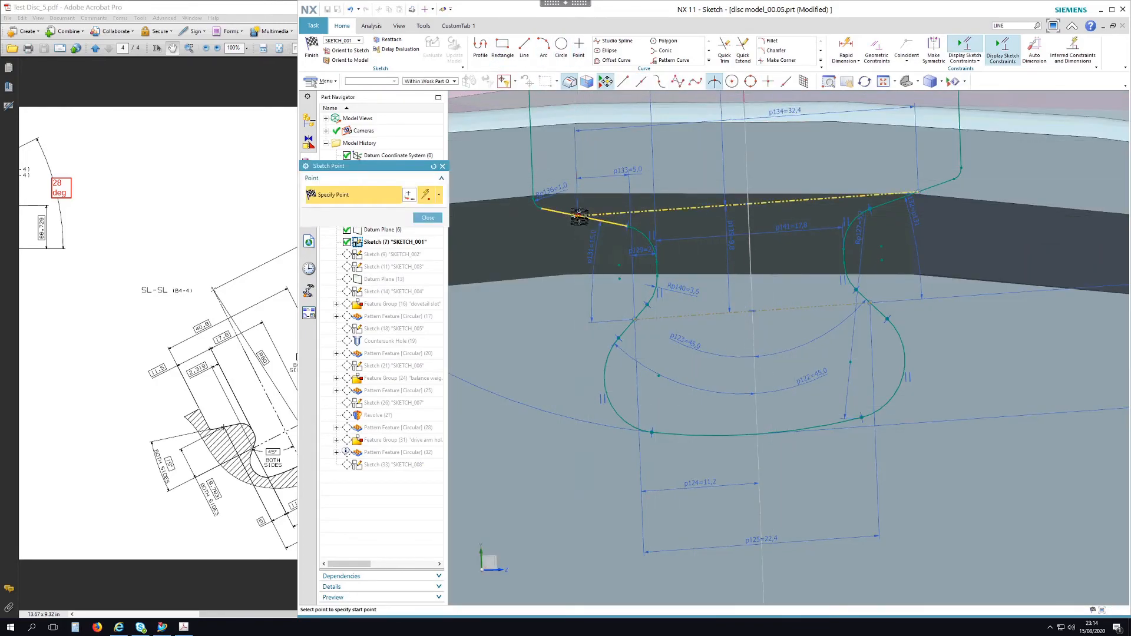
click(579, 216)
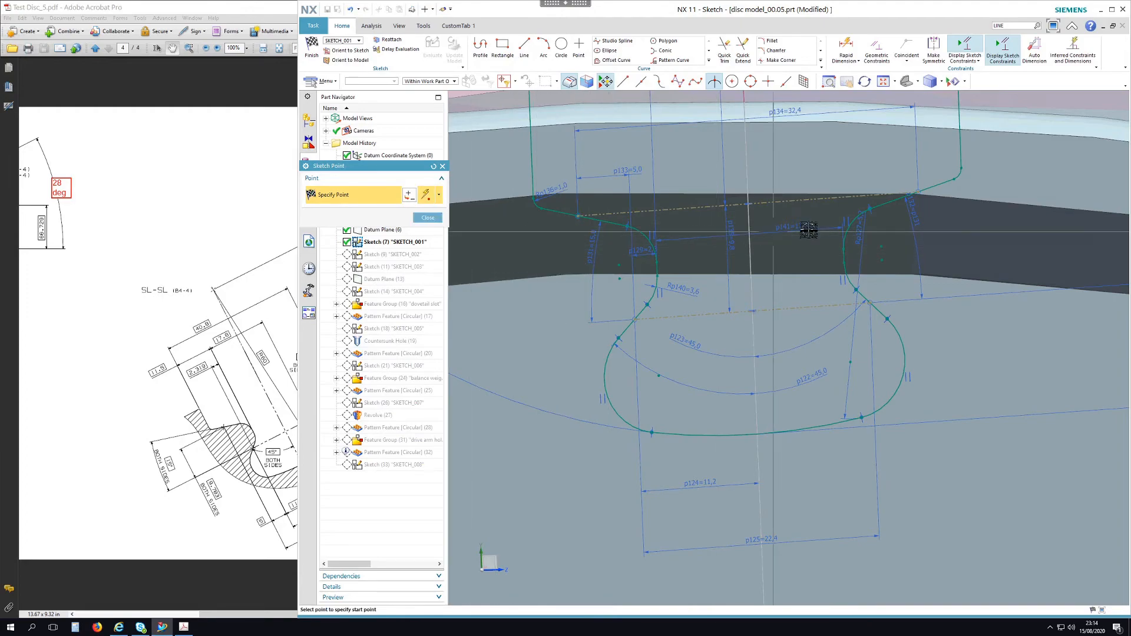
click(919, 192)
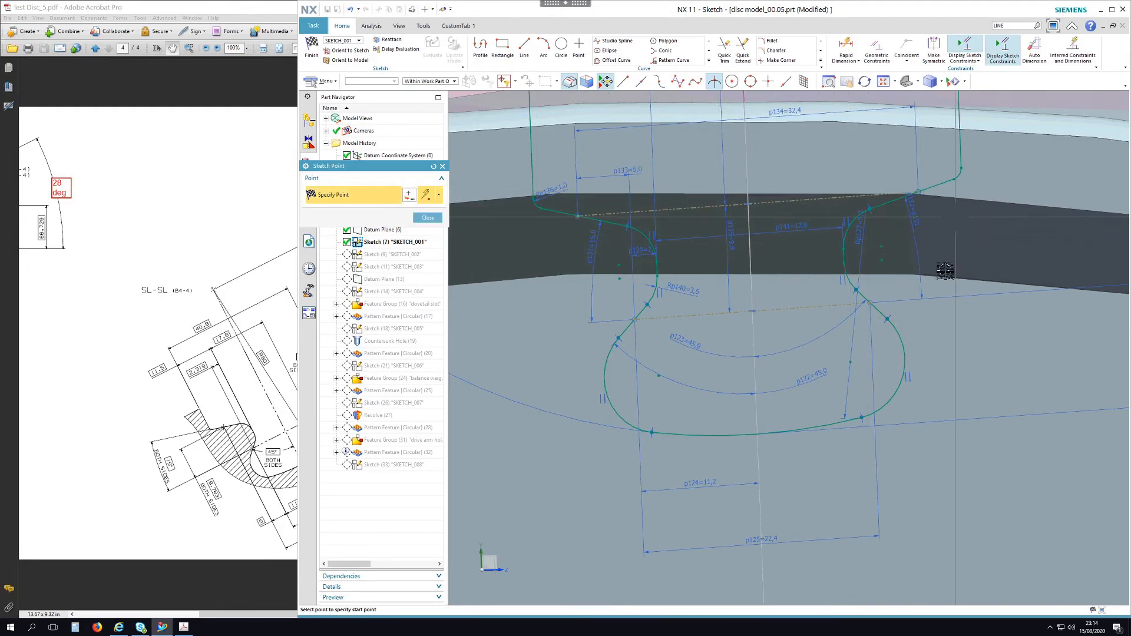
click(873, 306)
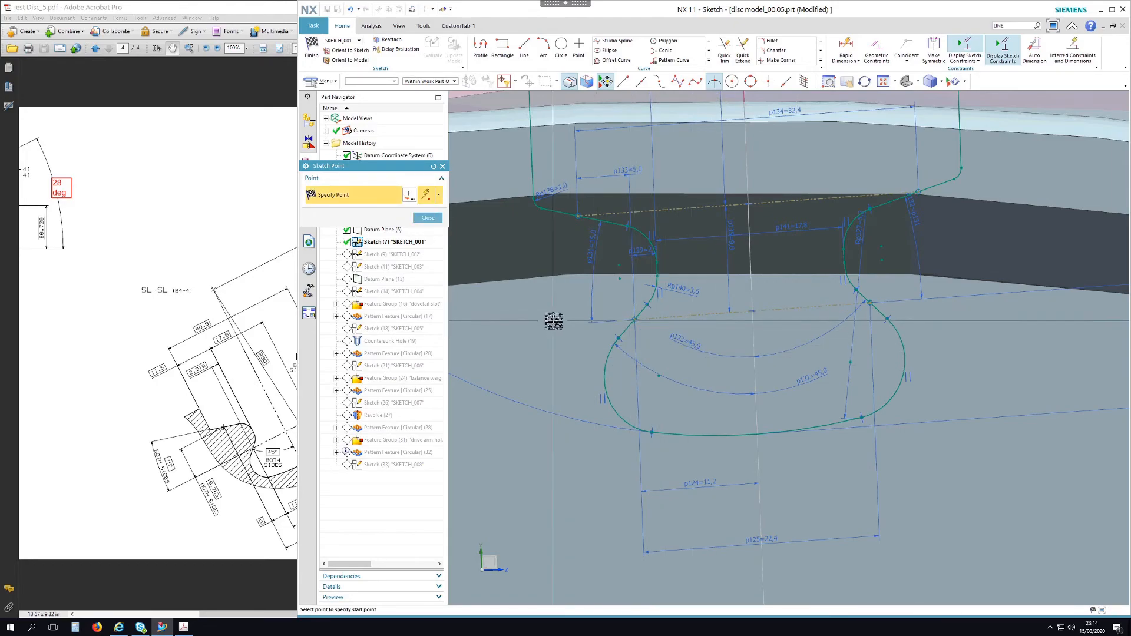
key(Escape)
click(313, 50)
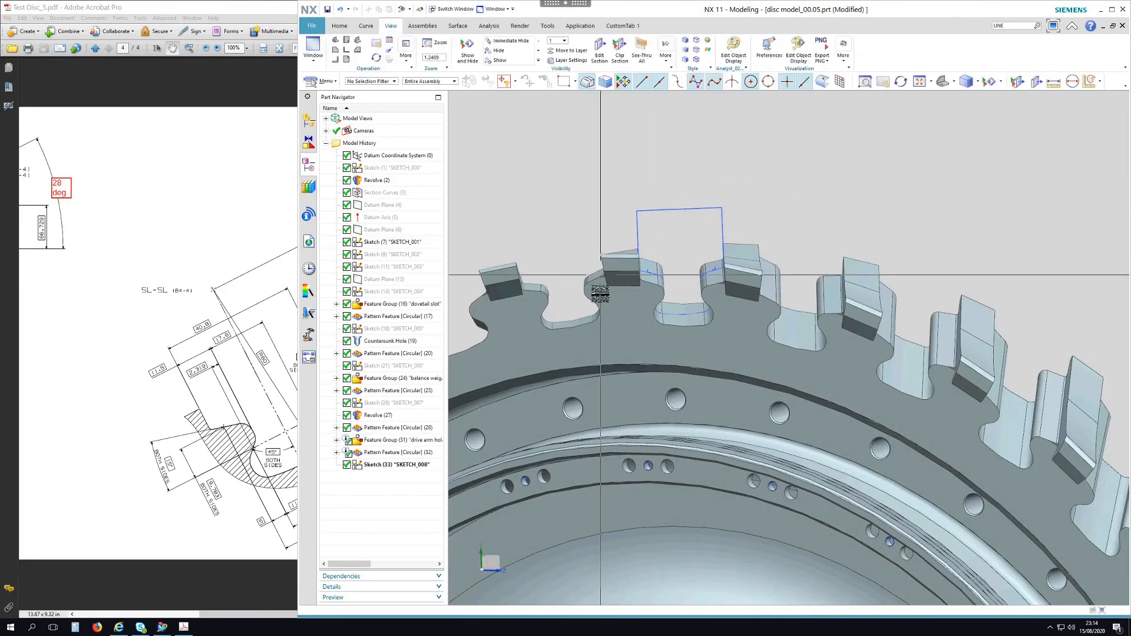
- Hide the Revolve (2) disc body so only the slot sketch is displayed
right_click(393, 179)
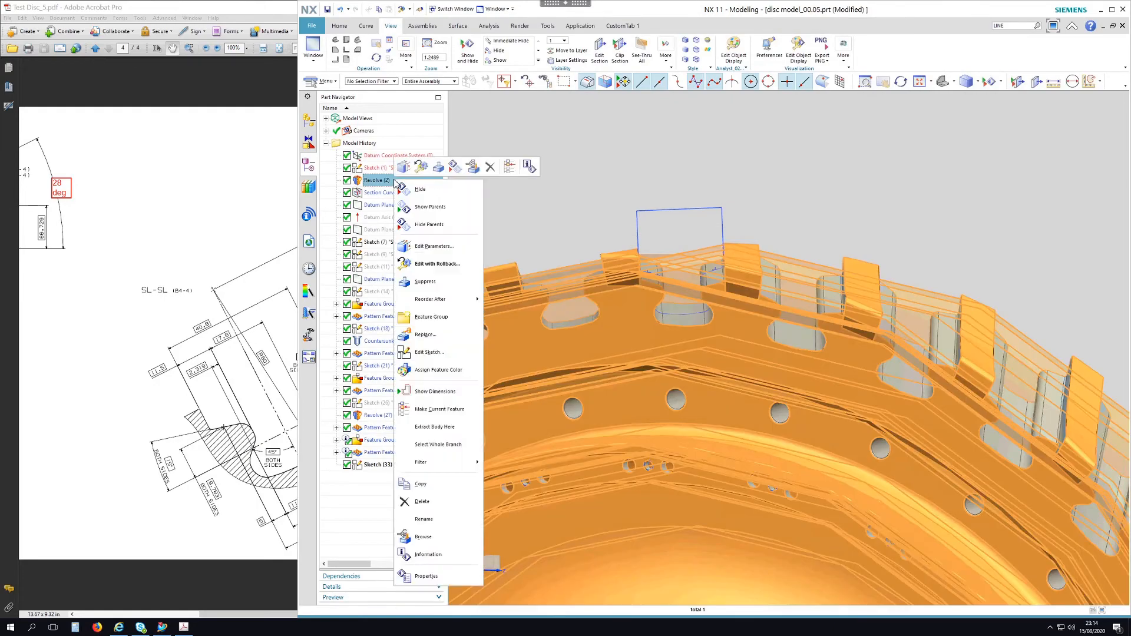
click(419, 189)
scroll(638, 274, up, 3)
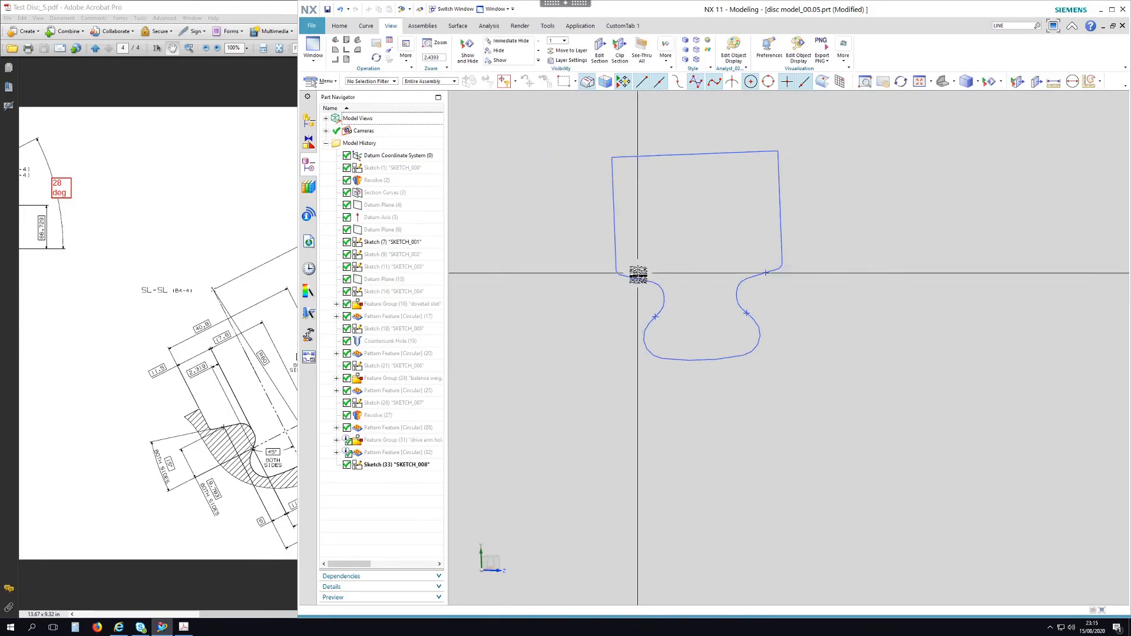
- Add the four slot sketch points to the MODEL reference set
click(325, 82)
mouse_move(343, 178)
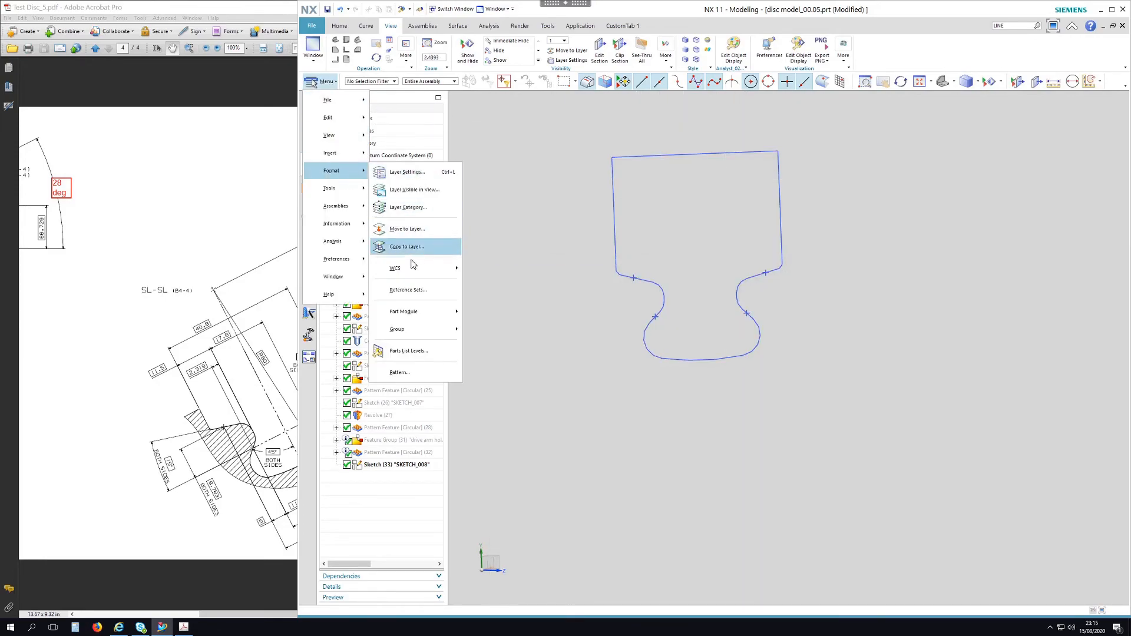
click(416, 295)
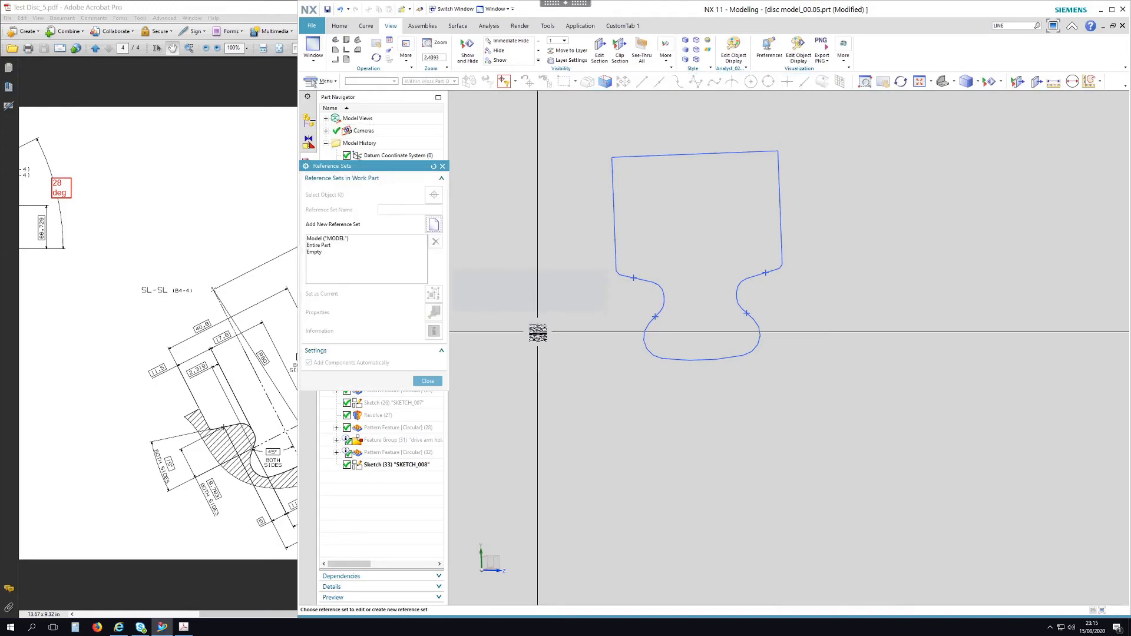
click(354, 239)
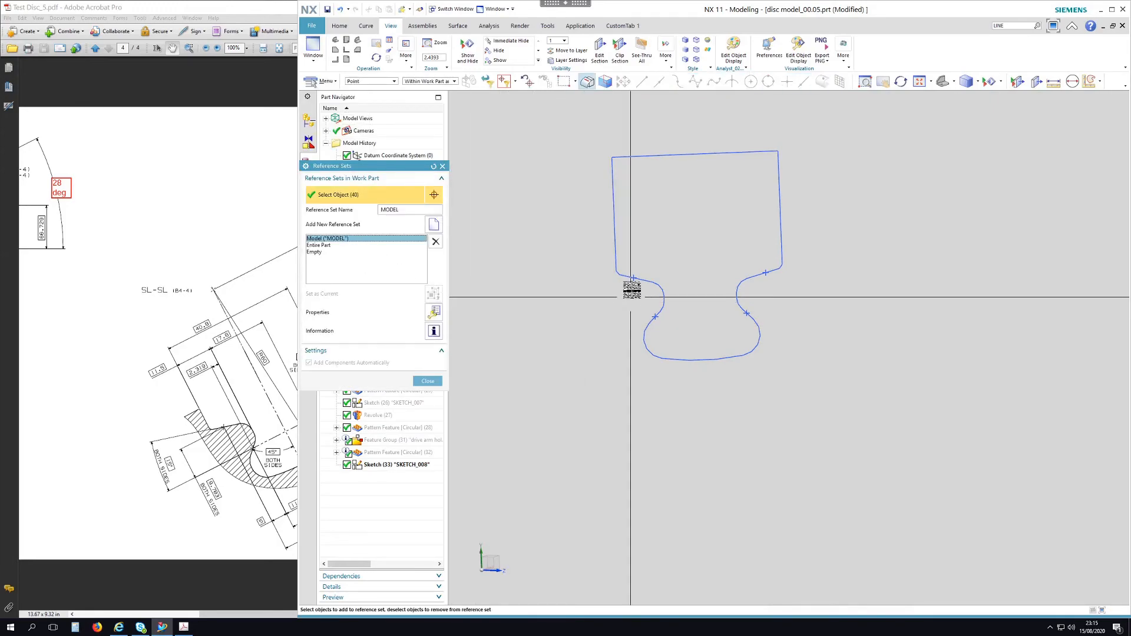
click(766, 273)
click(748, 311)
click(657, 317)
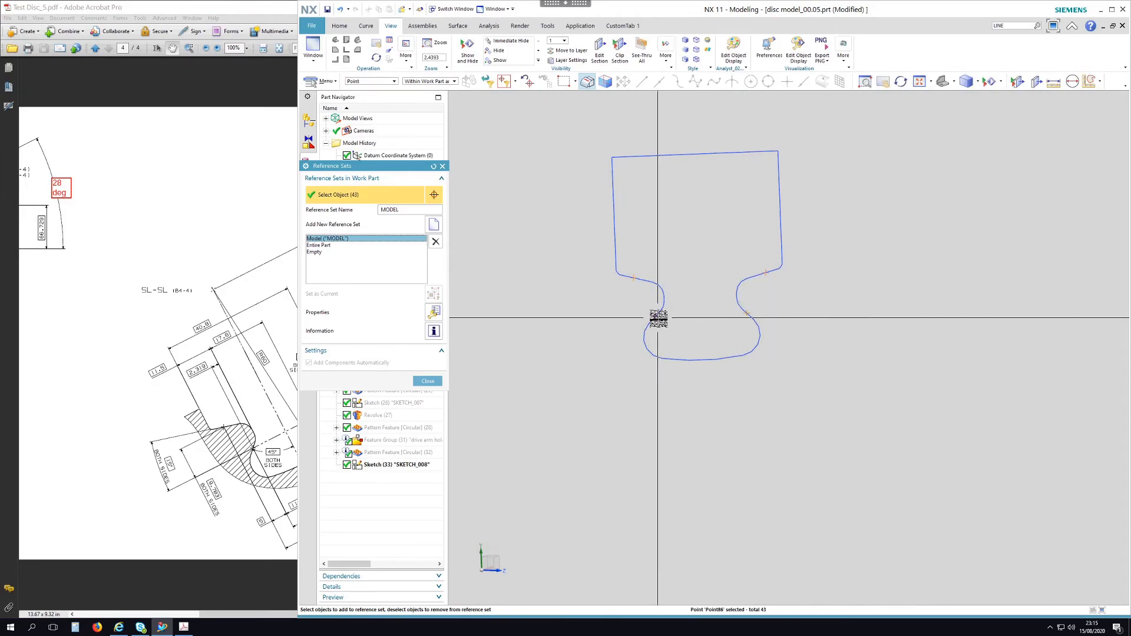
middle_click(571, 313)
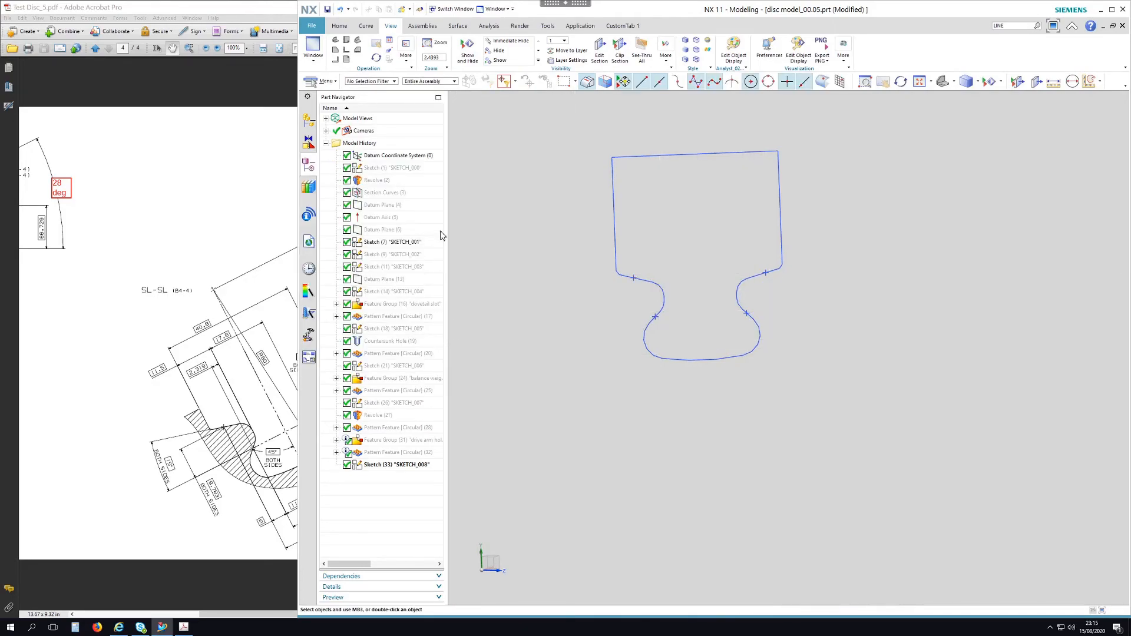
- Widen the part history to show its layer column and move SKETCH_001 to layer 80
click(383, 242)
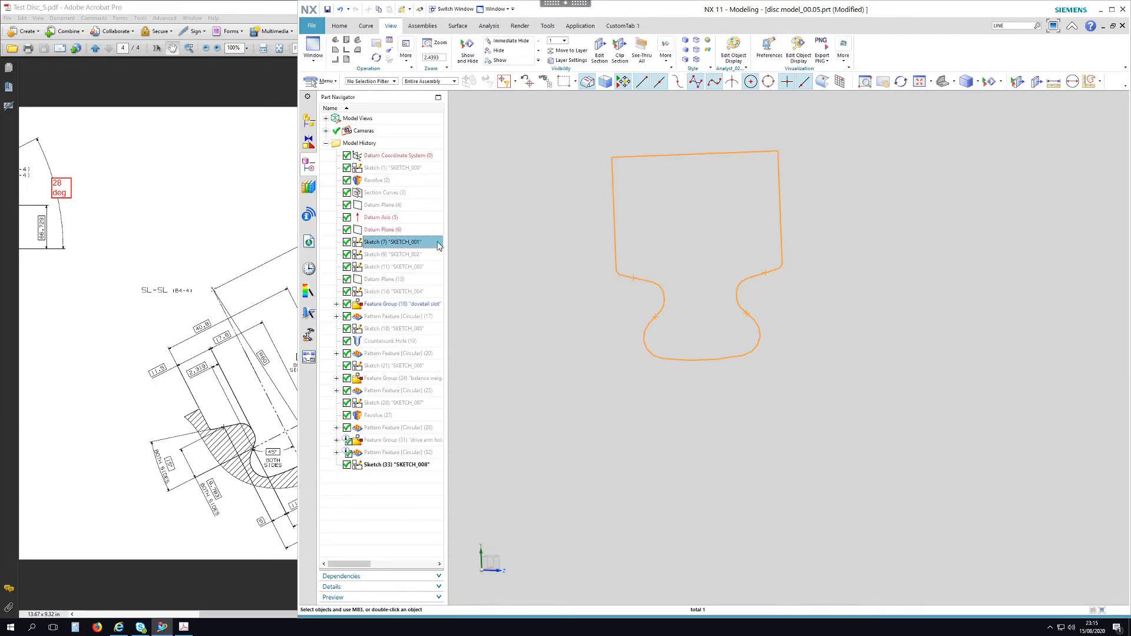
drag(448, 247, 620, 244)
click(400, 494)
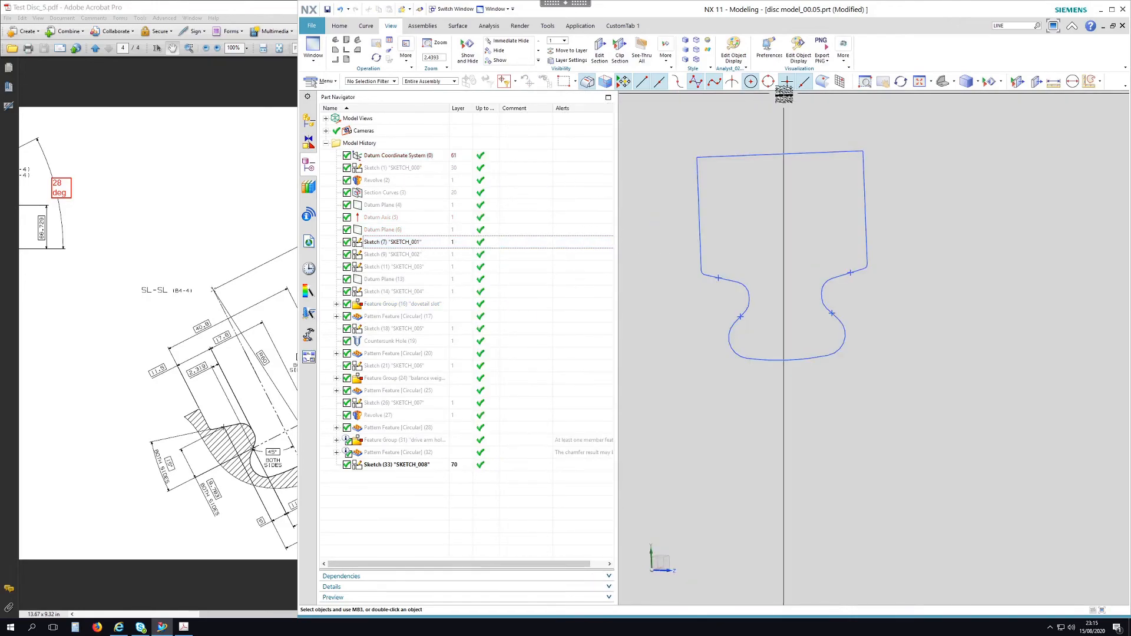
click(339, 27)
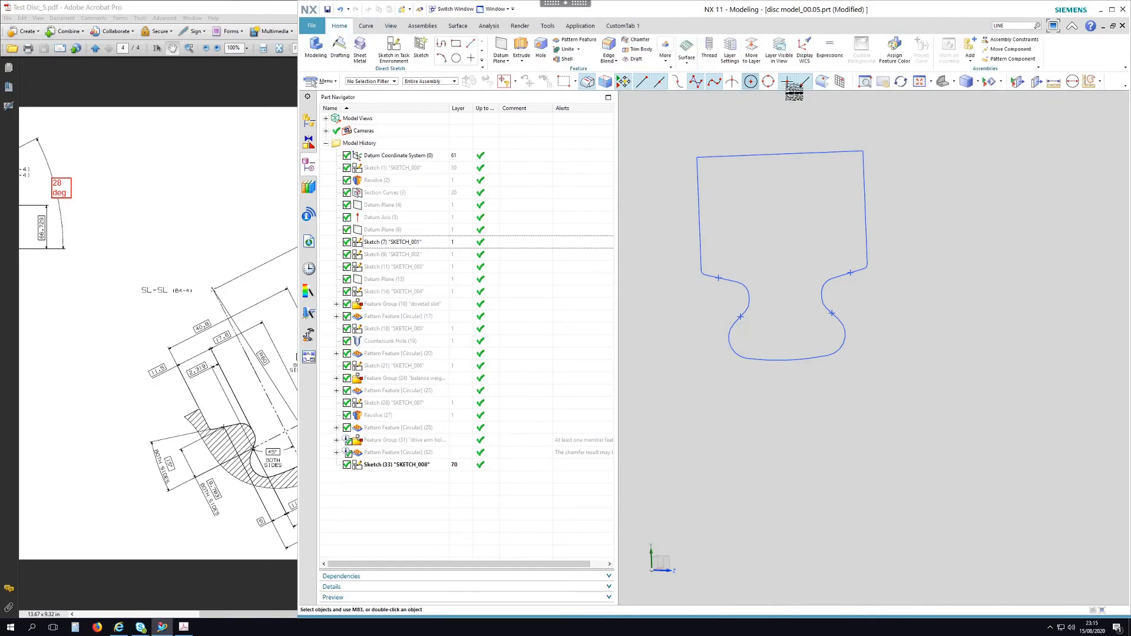
click(751, 54)
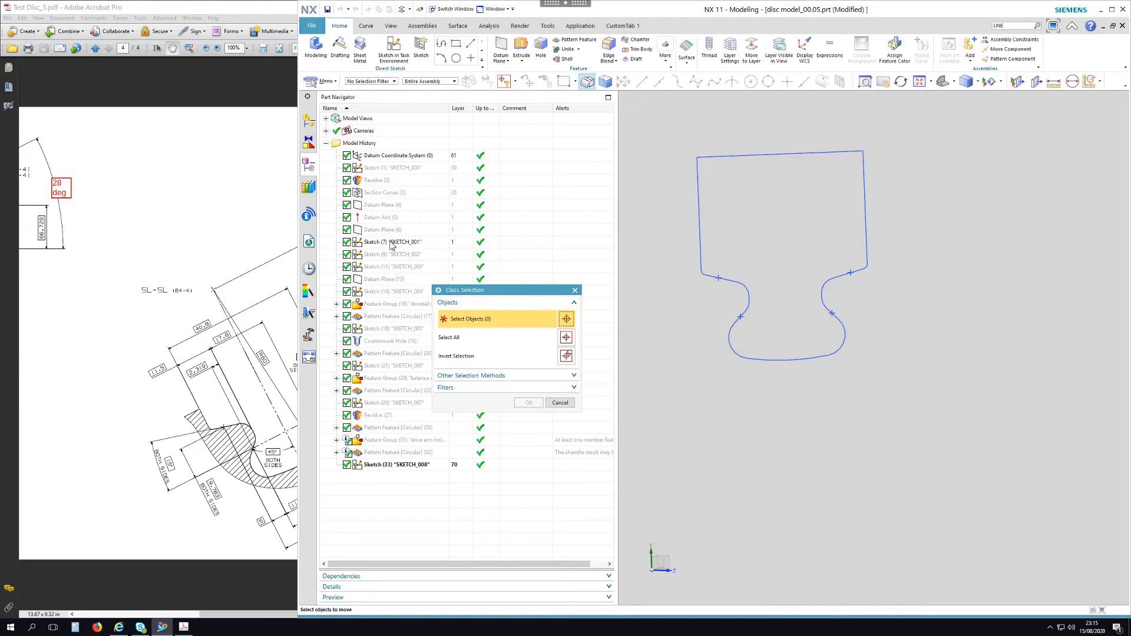
click(393, 242)
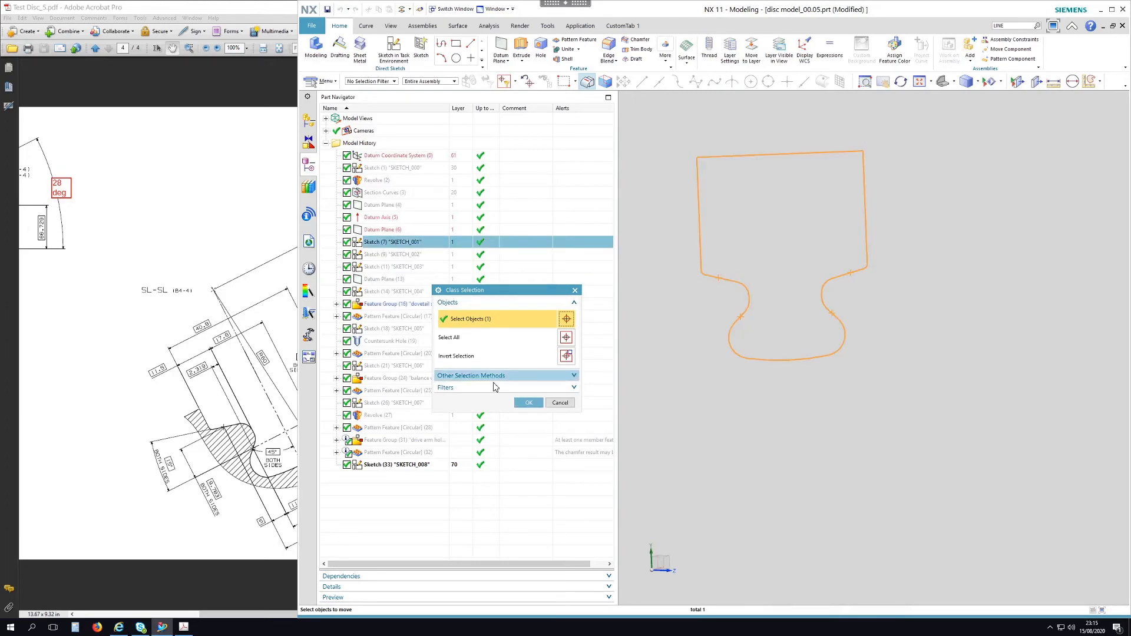
click(529, 403)
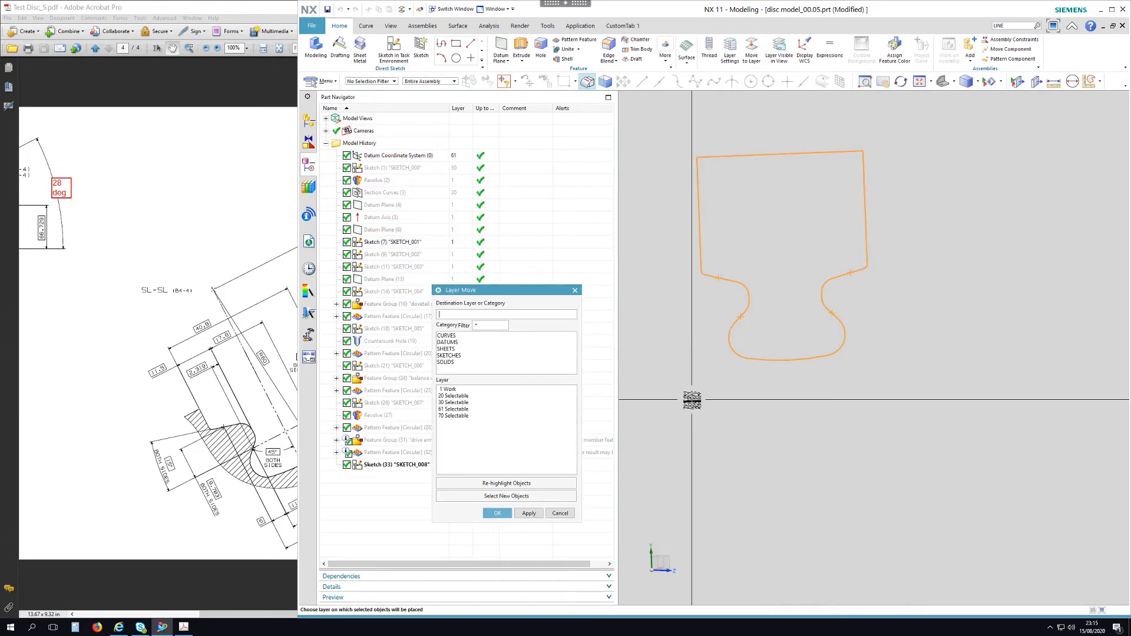
text(80)
click(498, 513)
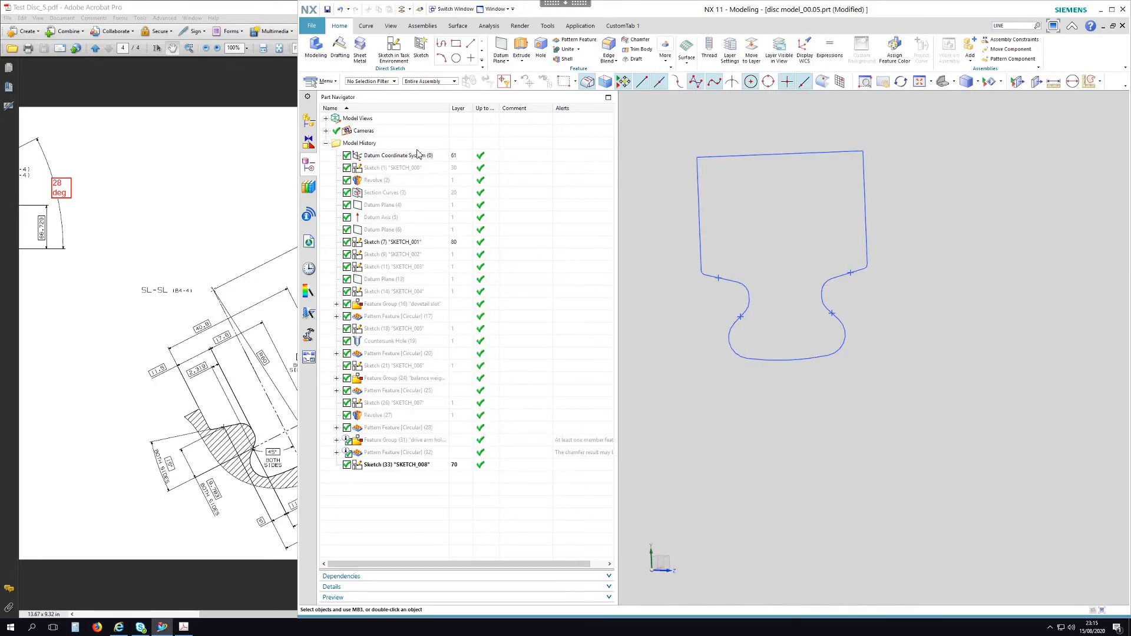
- Show the Revolve (2) disc body again and hide SKETCH_001
right_click(390, 181)
click(410, 191)
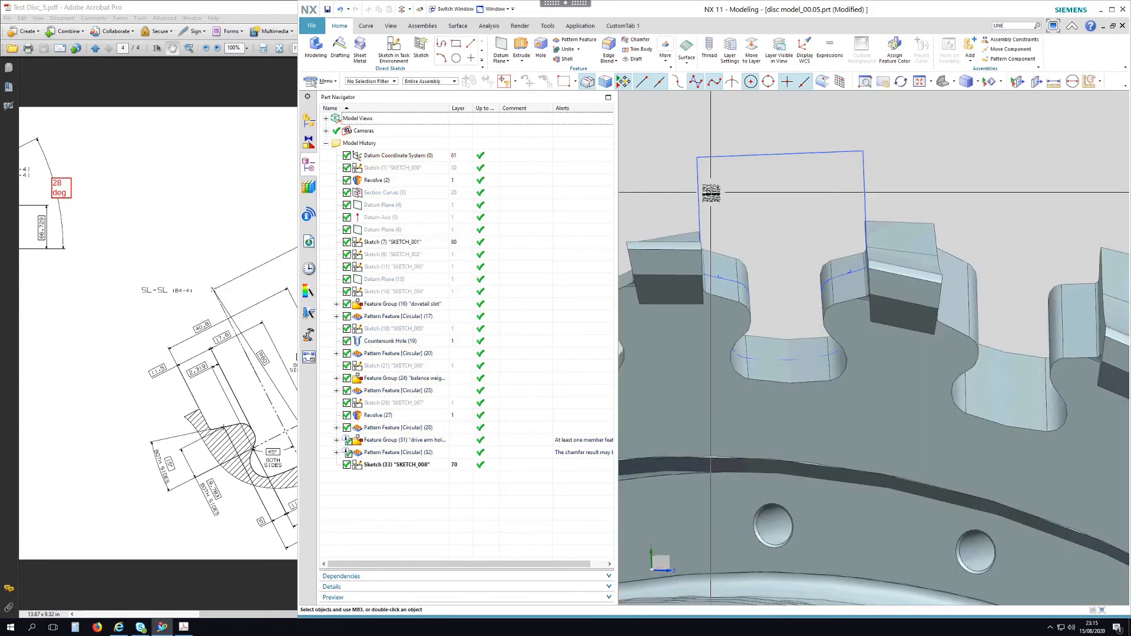
scroll(738, 236, down, 8)
scroll(904, 209, down, 2)
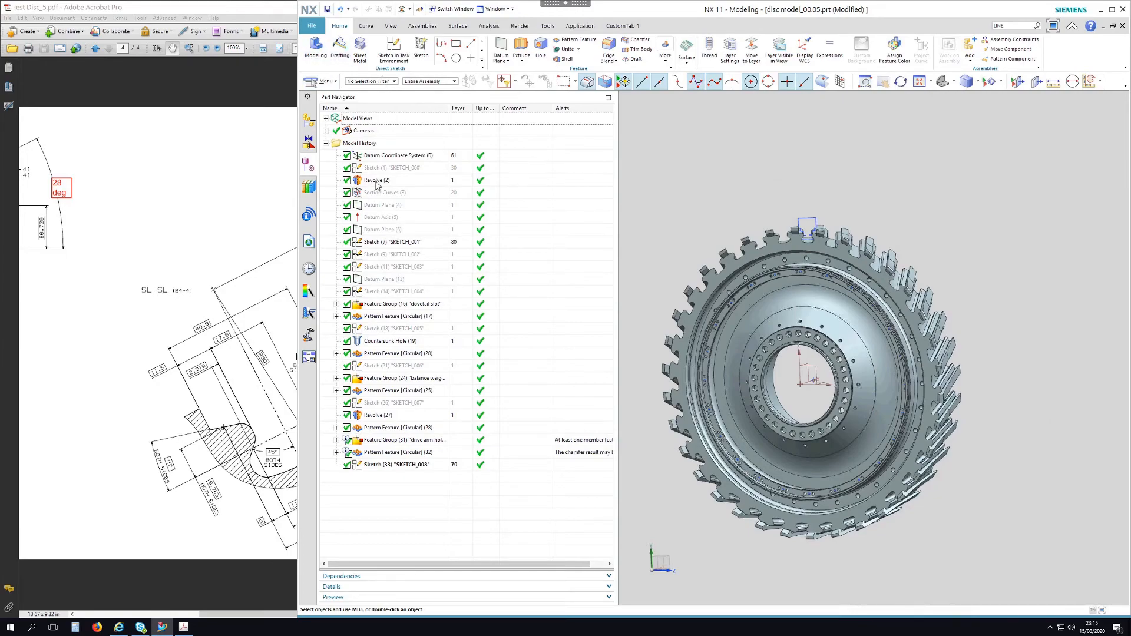
click(806, 225)
right_click(807, 225)
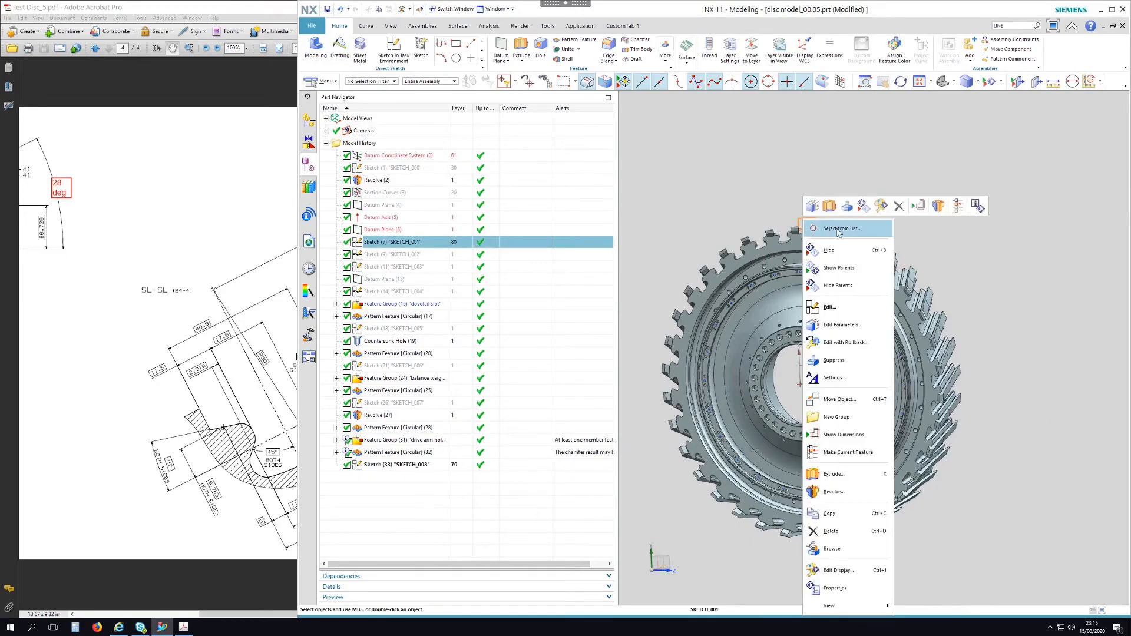
click(847, 251)
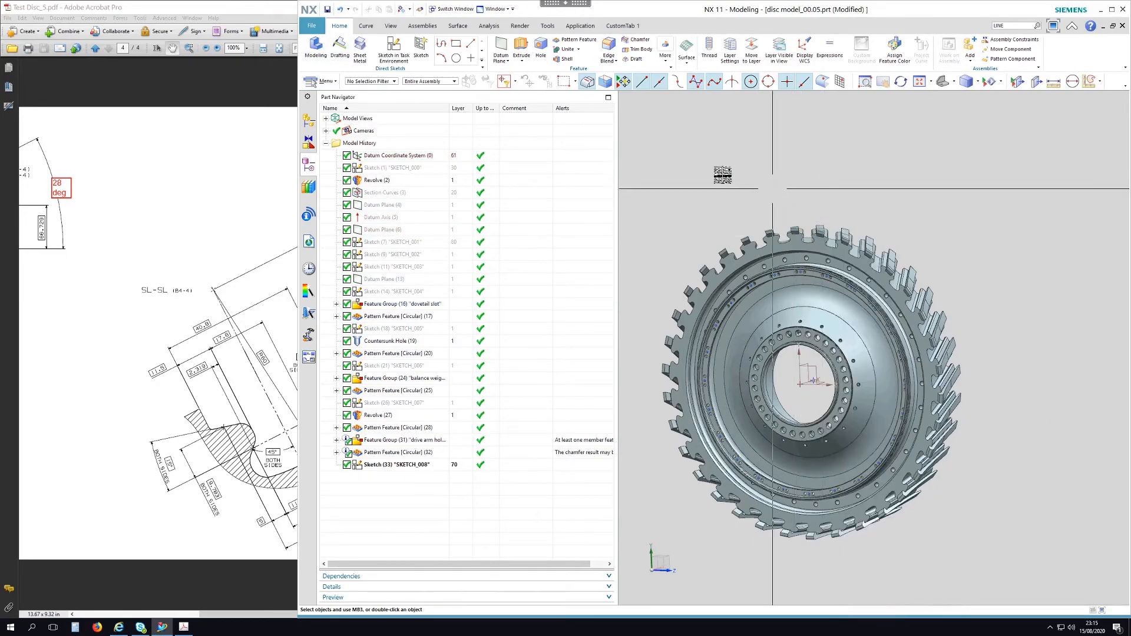
- Save the disc model and switch to the disc drawing_00.02 part
click(312, 29)
mouse_move(328, 84)
click(415, 41)
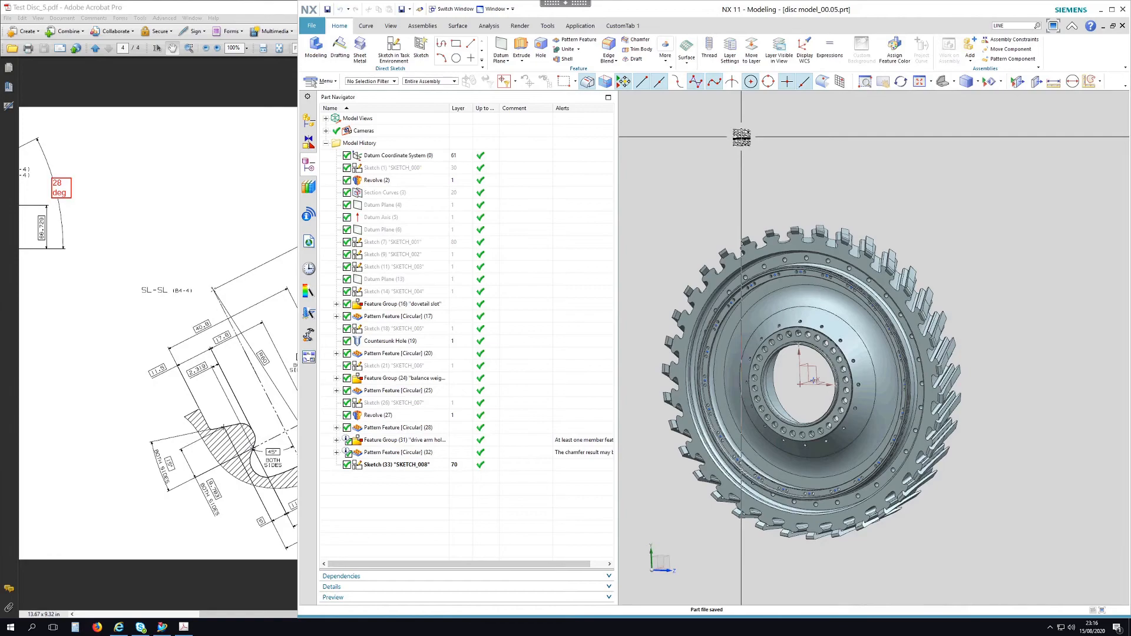
click(495, 9)
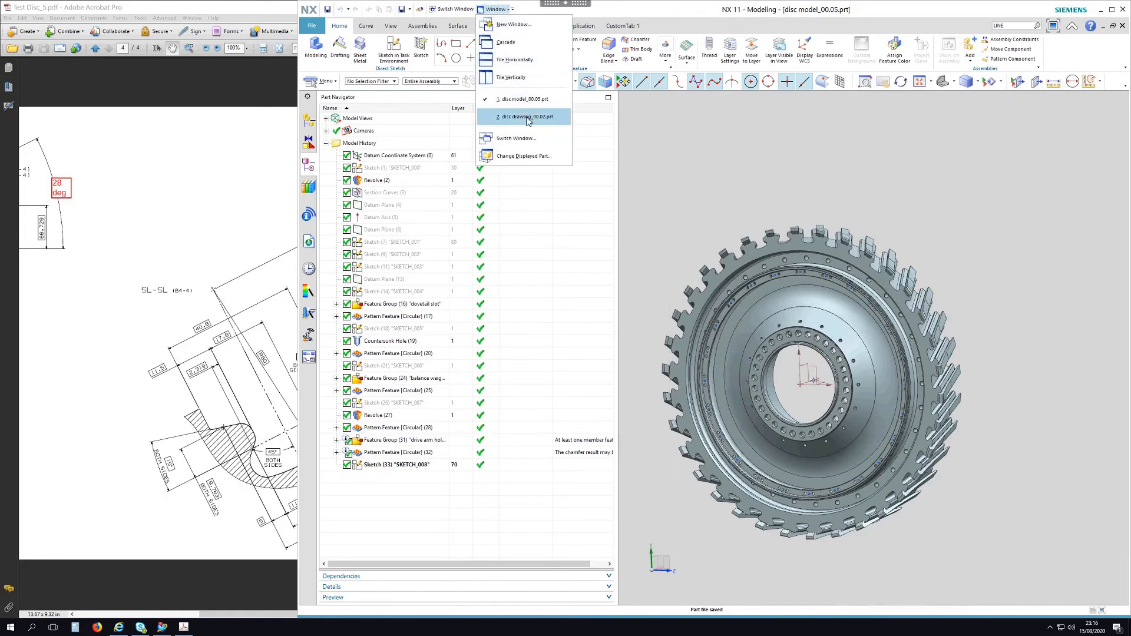
click(527, 117)
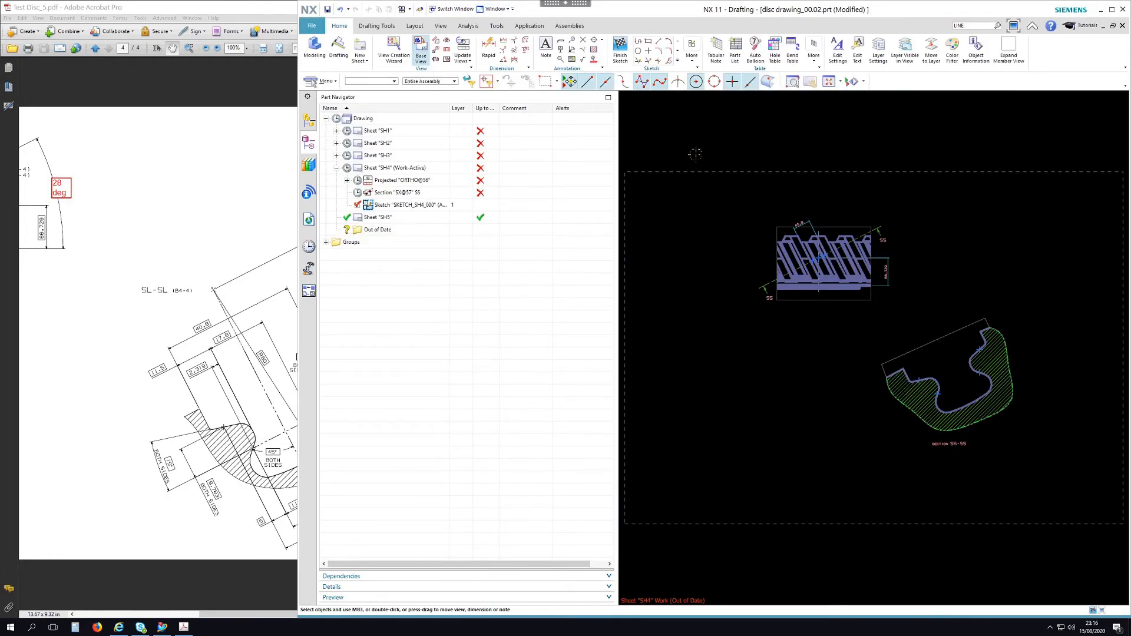
- Create a By Points 2D centerline between the two upper slot points in section SS-SS, with gap 1.5, dash 3 and extension 24
scroll(974, 365, up, 6)
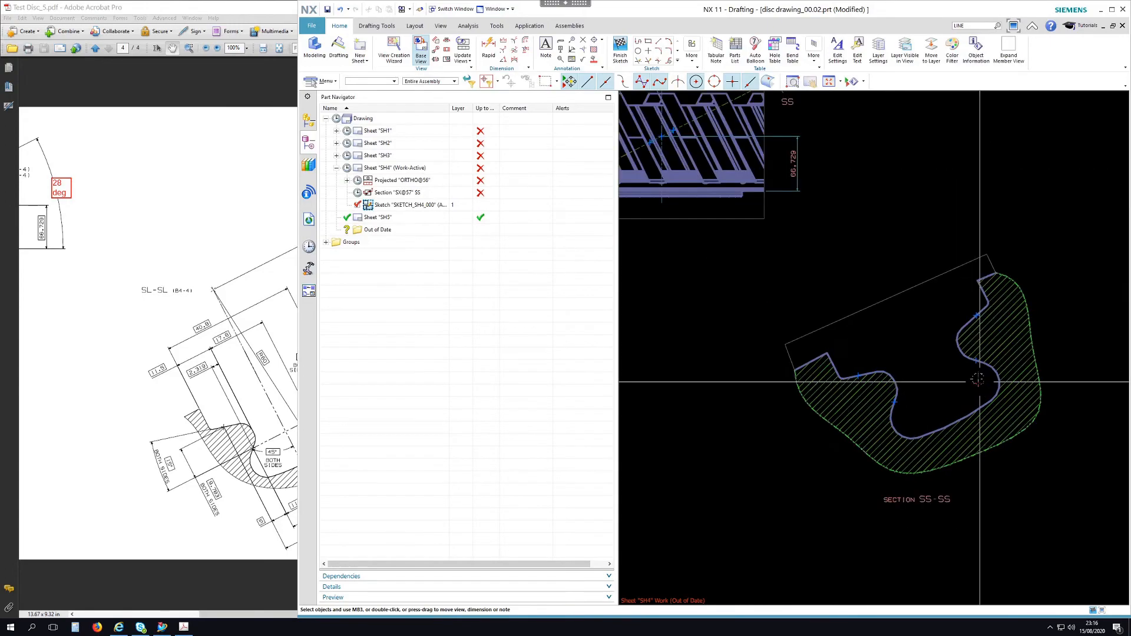
scroll(977, 206, down, 6)
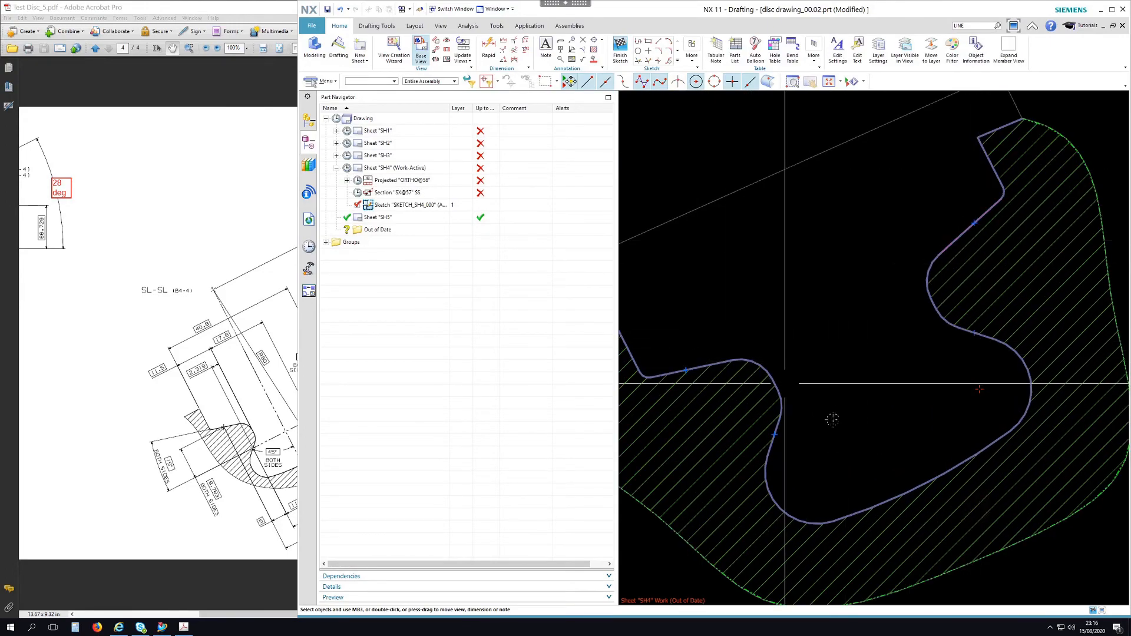
scroll(839, 271, up, 1)
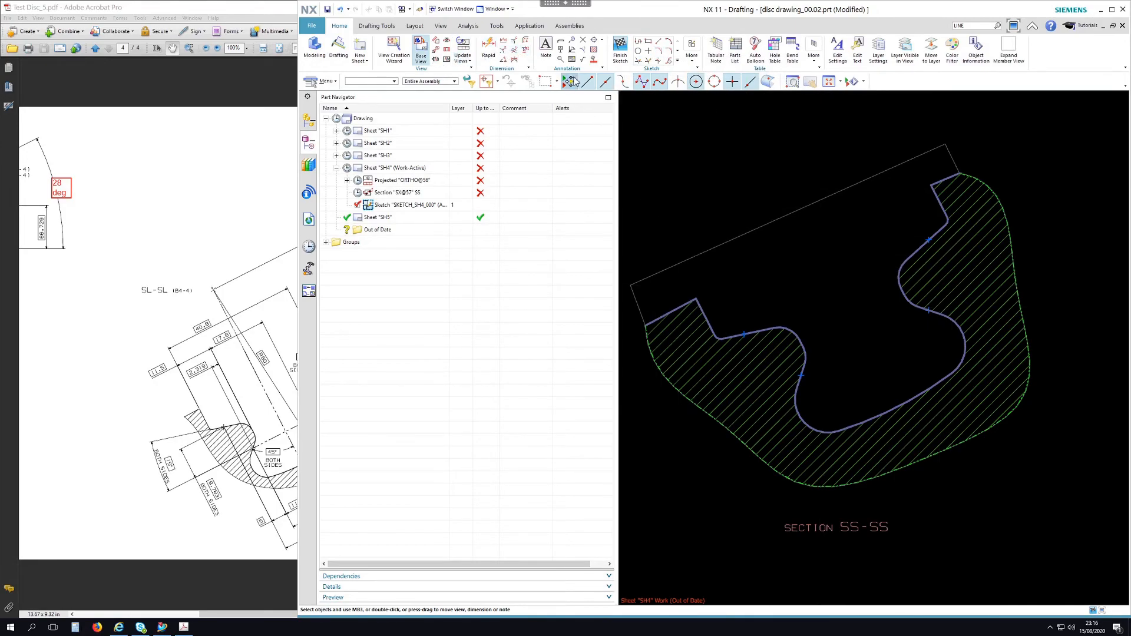
click(602, 41)
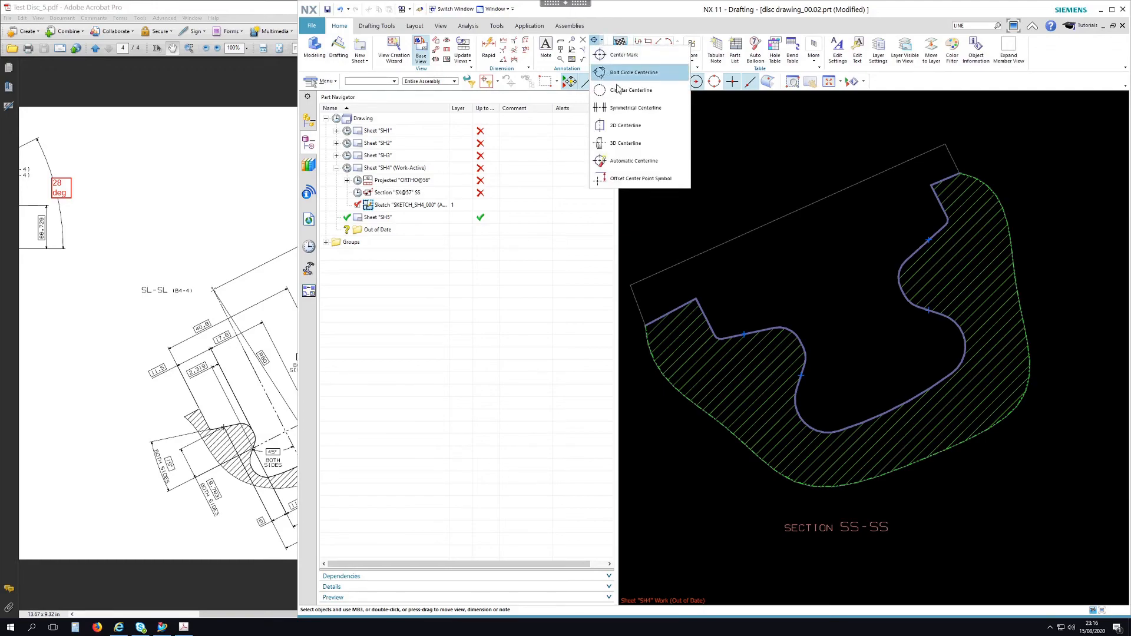
click(638, 131)
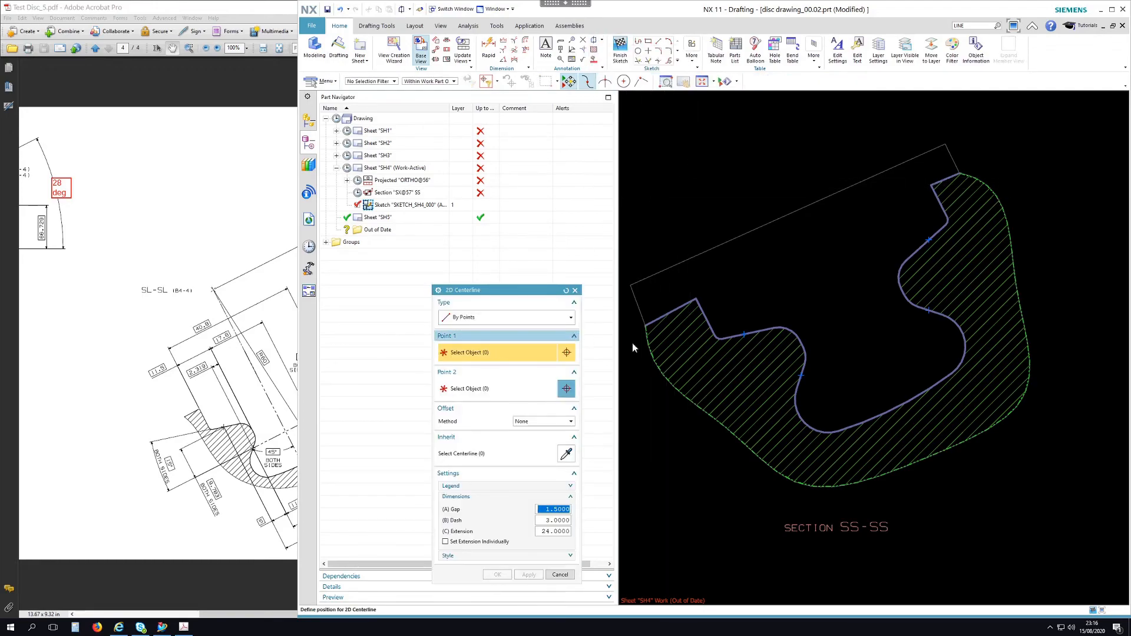
click(744, 335)
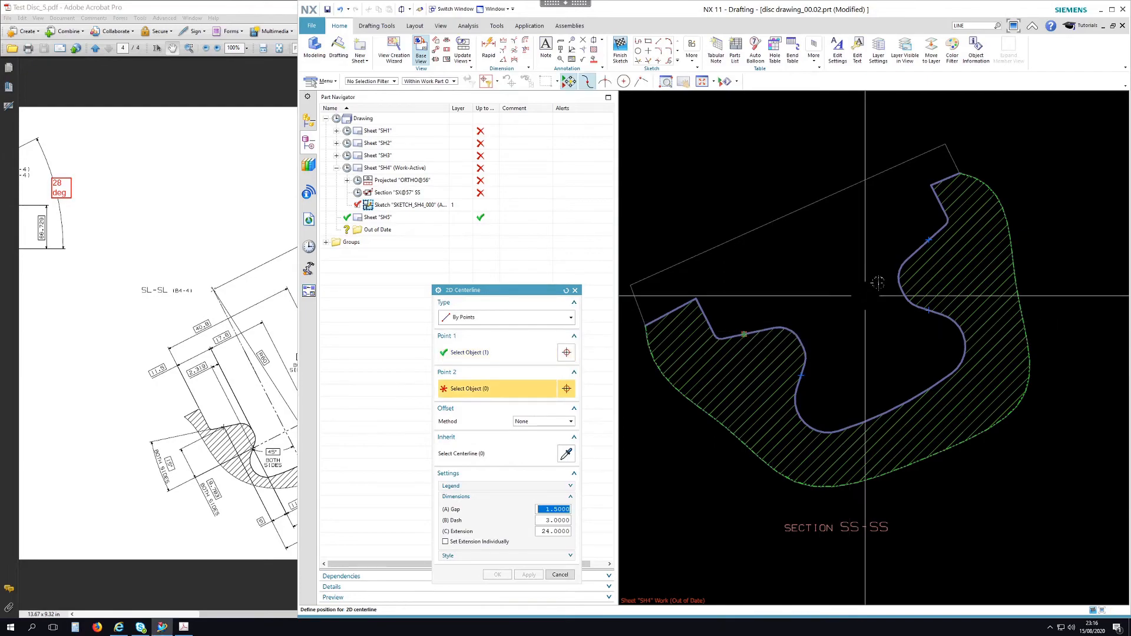
click(928, 241)
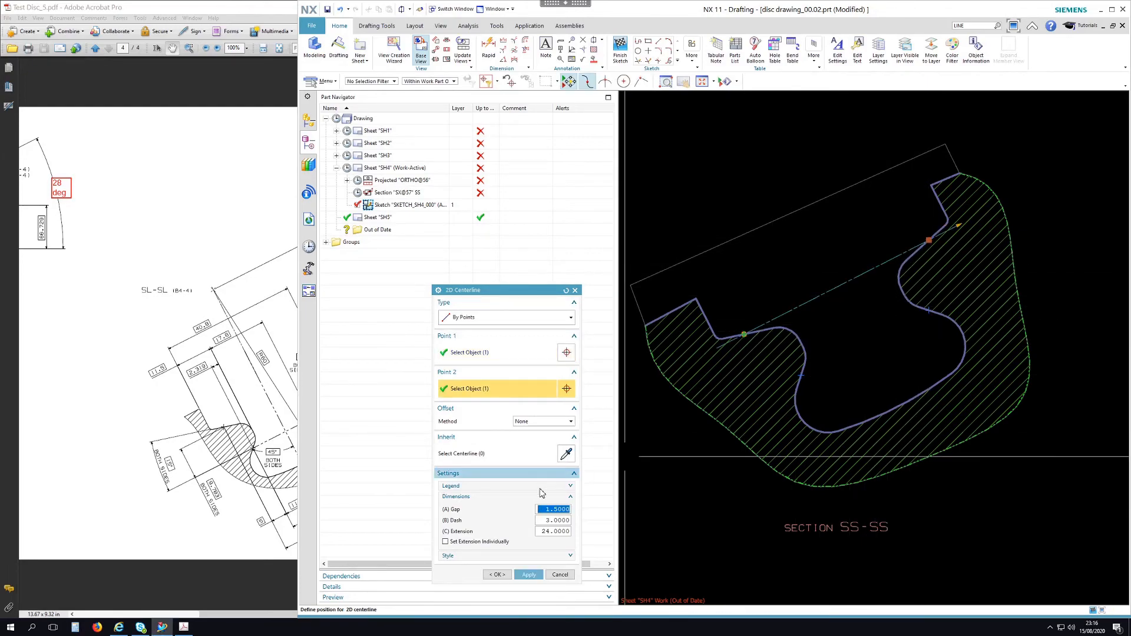
click(529, 575)
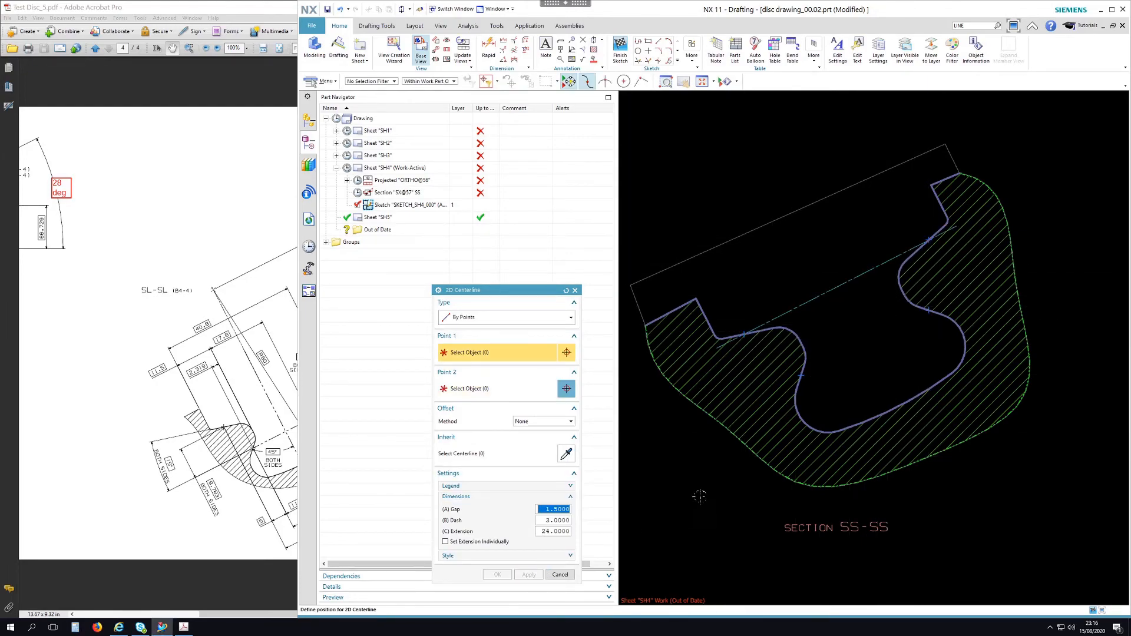
- Create a second By Points 2D centerline between the two lower slot points in section SS-SS, with gap 1.5, dash 3 and extension 24
click(801, 376)
click(929, 310)
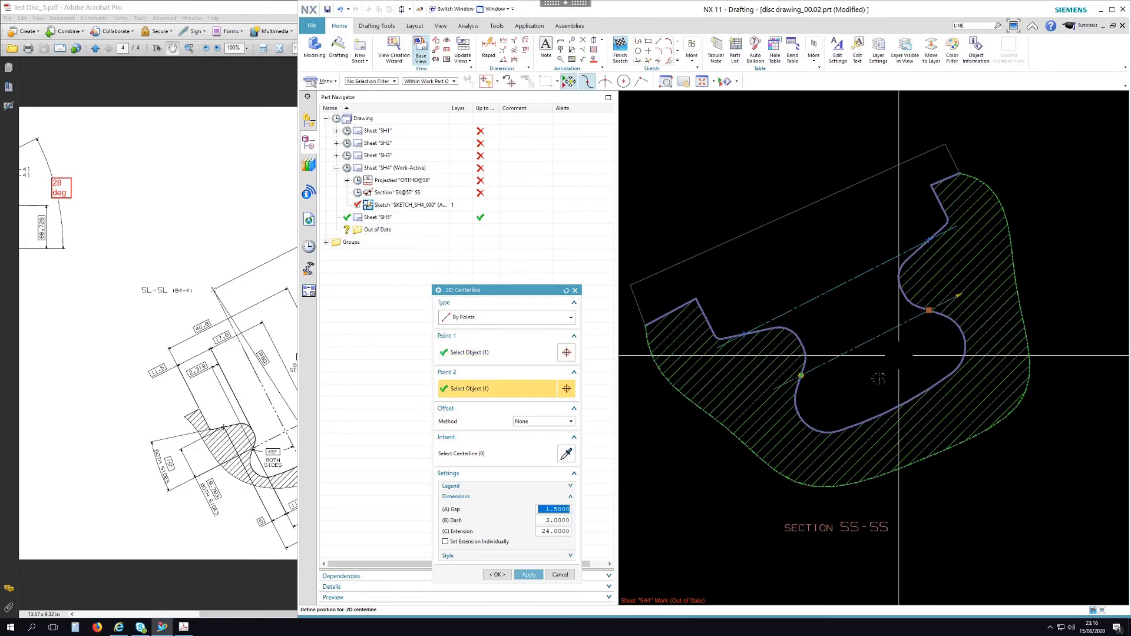
click(530, 576)
click(560, 575)
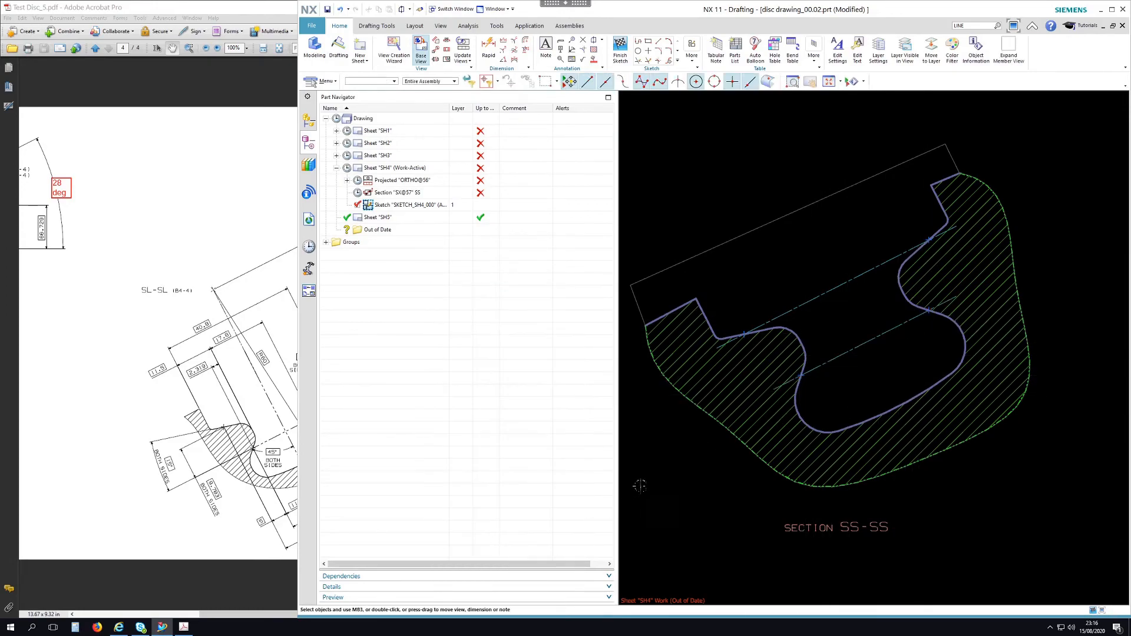
scroll(761, 268, down, 4)
scroll(724, 360, up, 3)
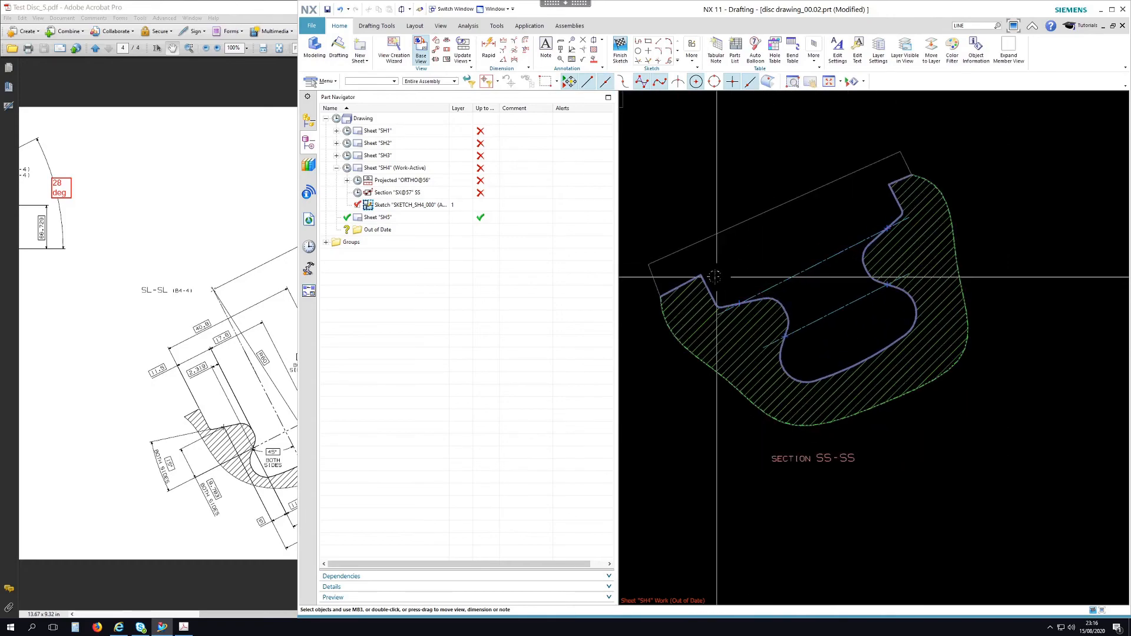
click(234, 13)
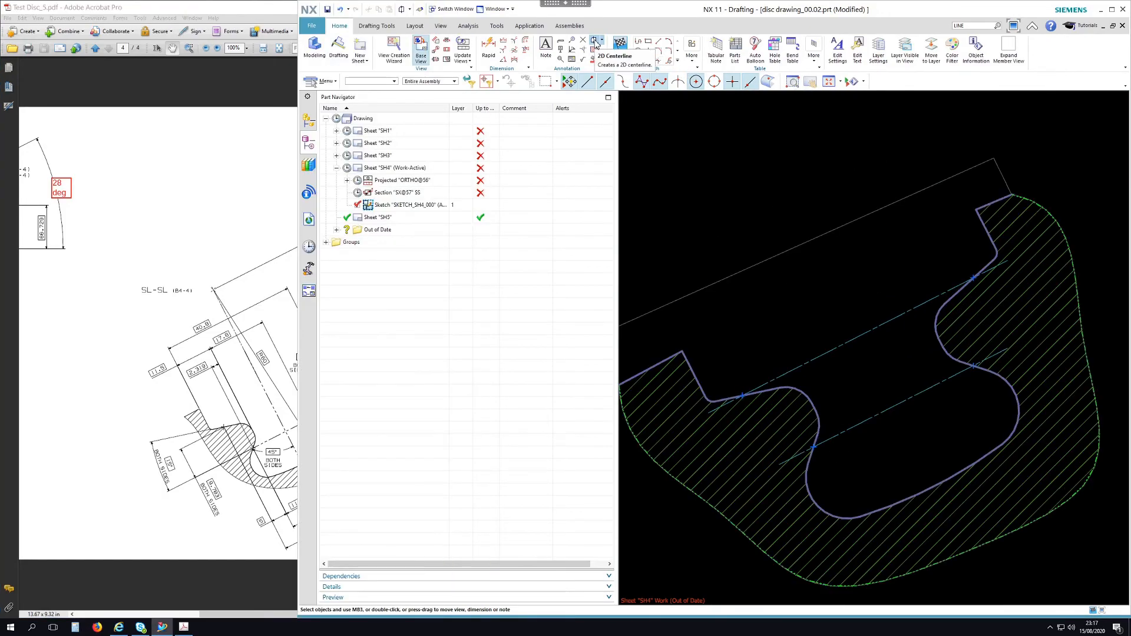
- Expand section view SS-SS as a member view to reach the disc geometry outside its cropped boundary
scroll(827, 235, up, 4)
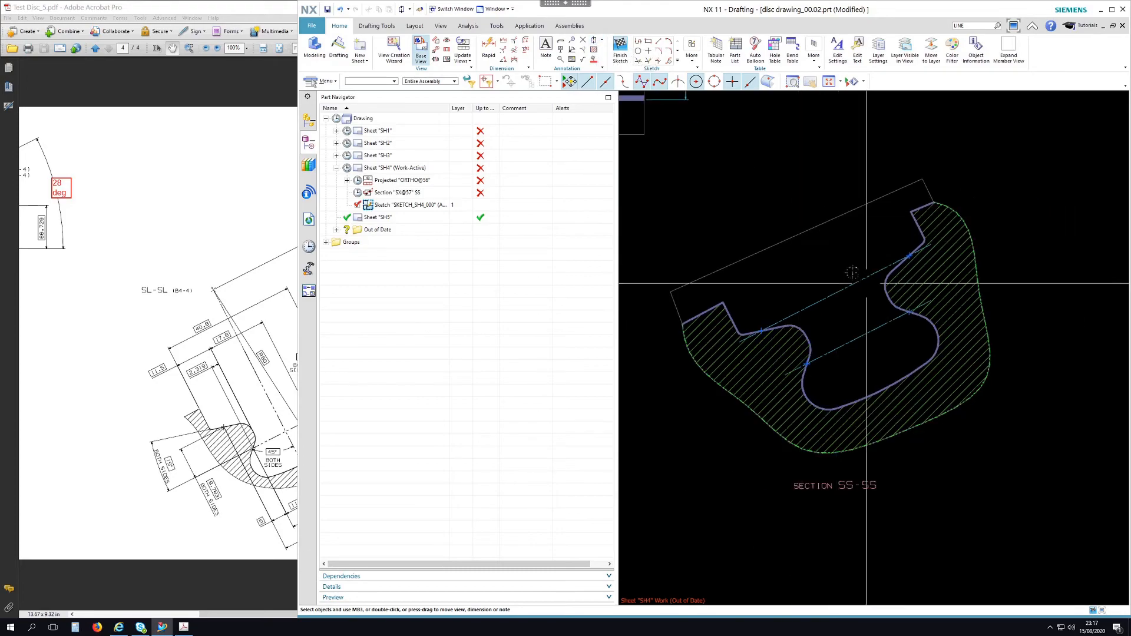
right_click(842, 266)
click(872, 389)
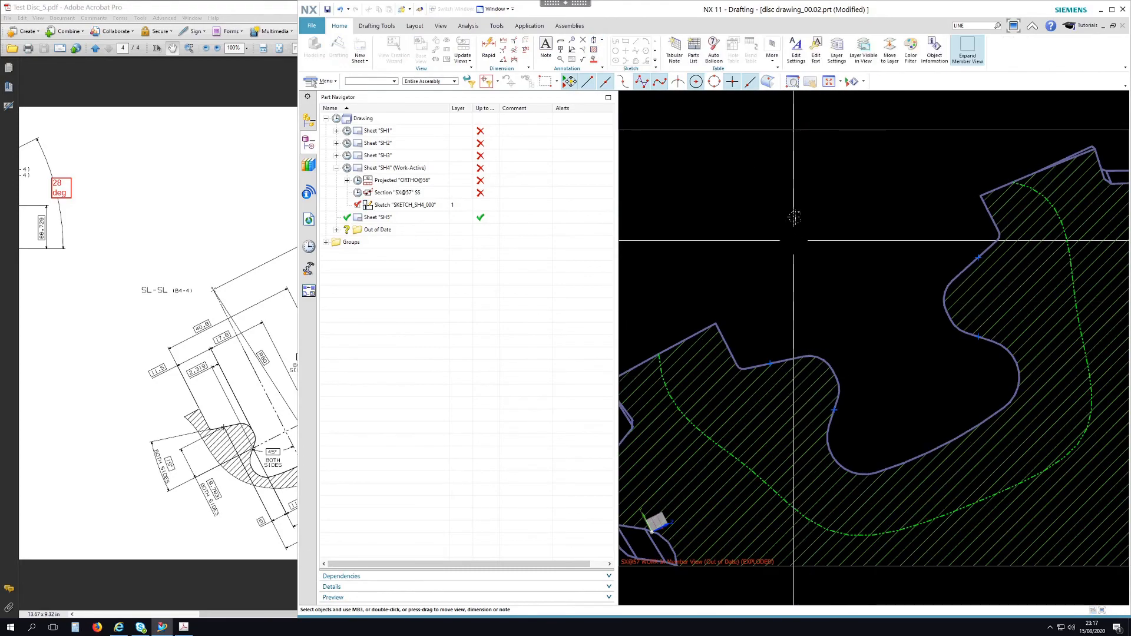
scroll(796, 200, up, 3)
scroll(796, 197, up, 3)
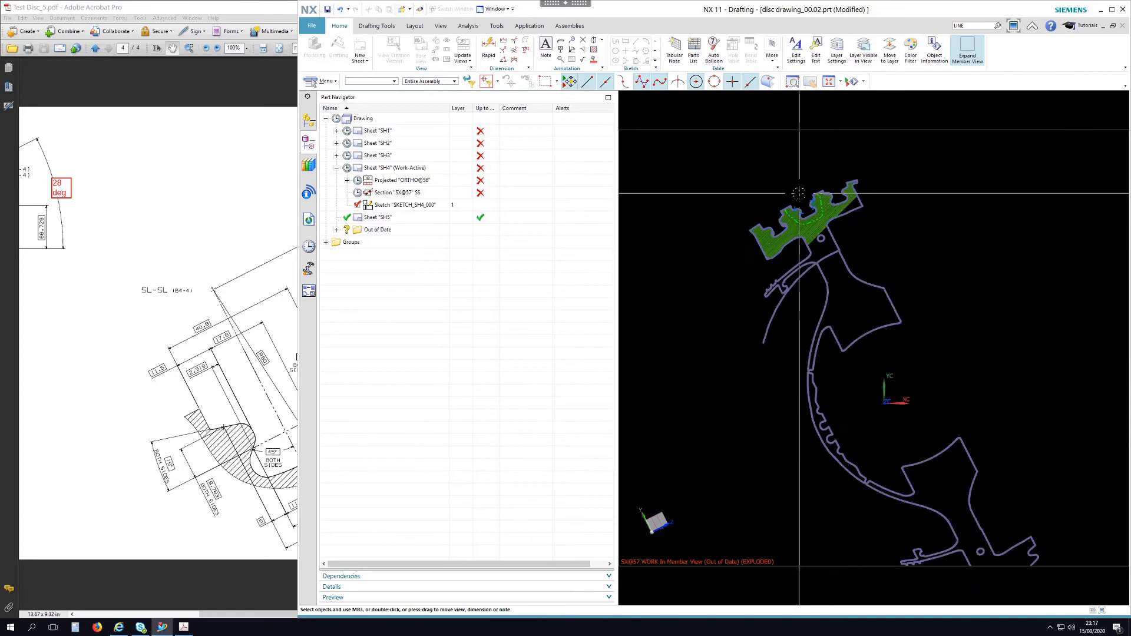
scroll(762, 160, down, 2)
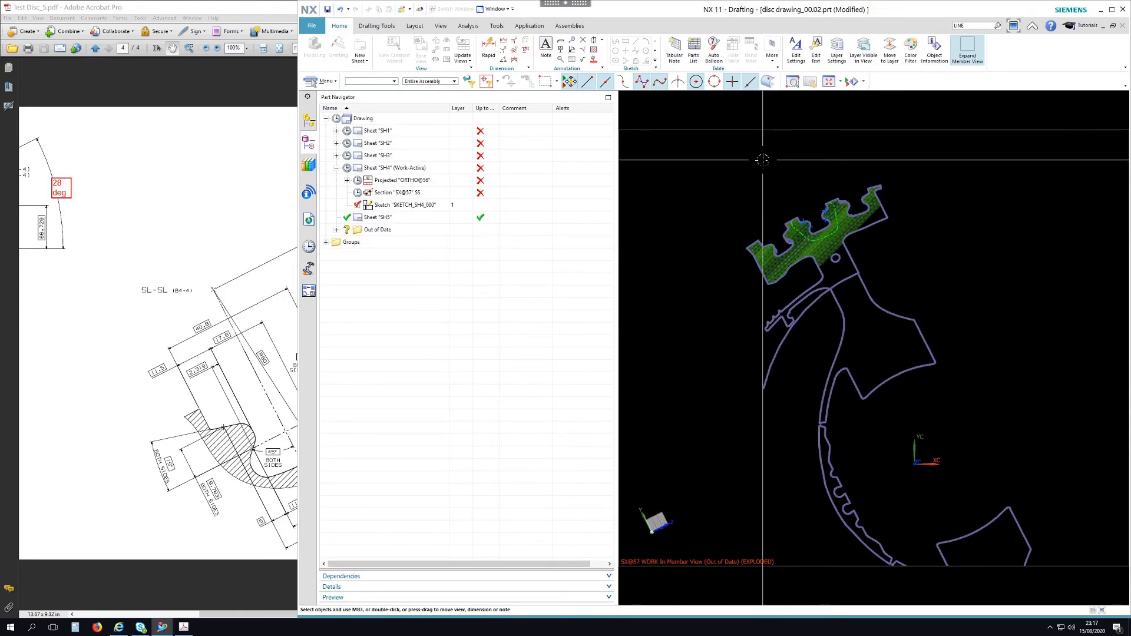
- Create a By Points 2D centerline between the disc's large arc center and the slot-bottom arc center, with gap 1.5, dash 3 and extension 24
click(596, 45)
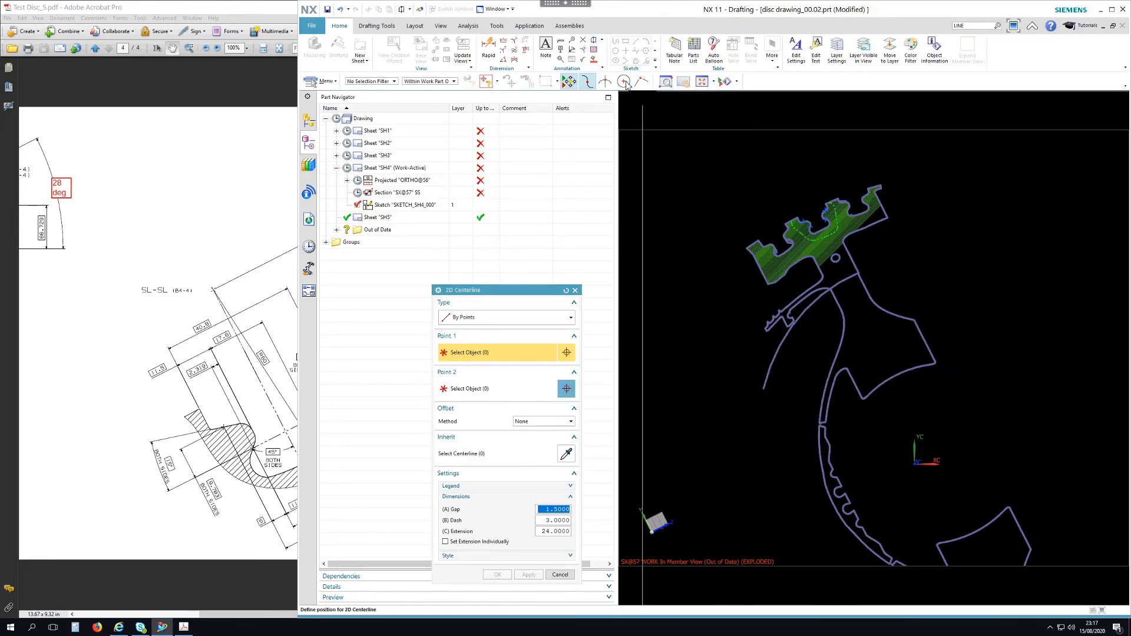
click(889, 384)
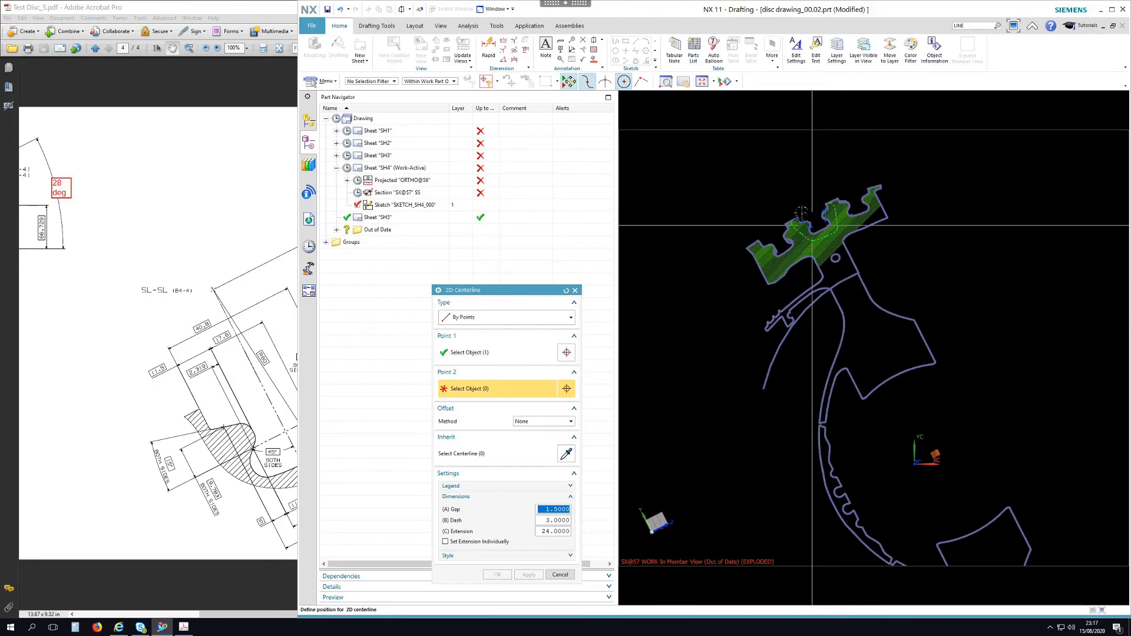
scroll(809, 210, up, 4)
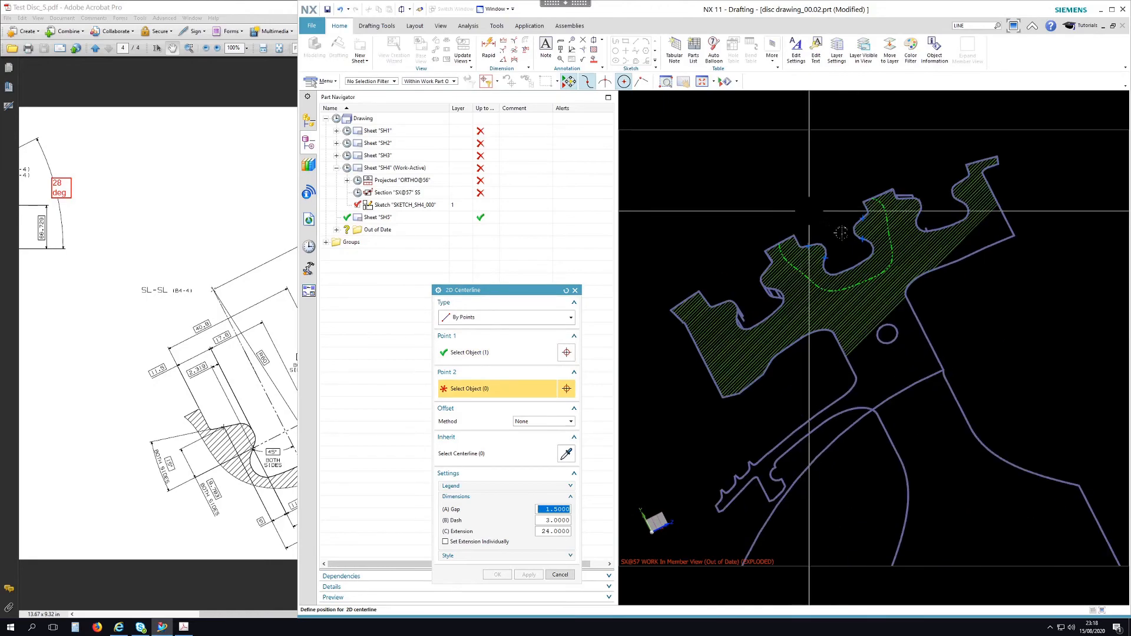
click(859, 261)
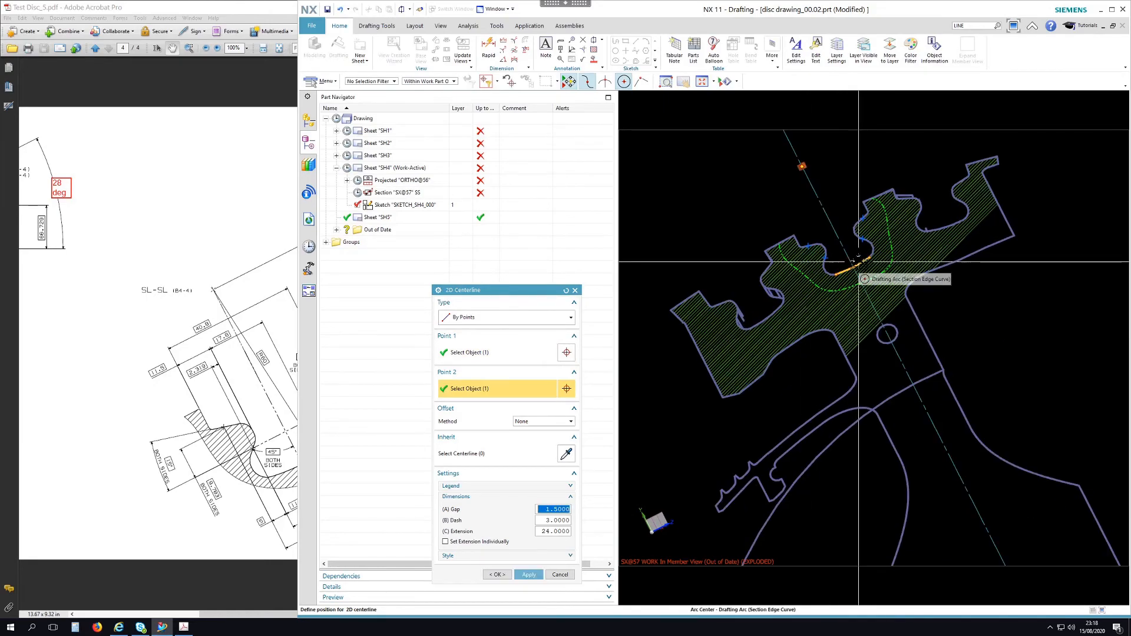
click(560, 574)
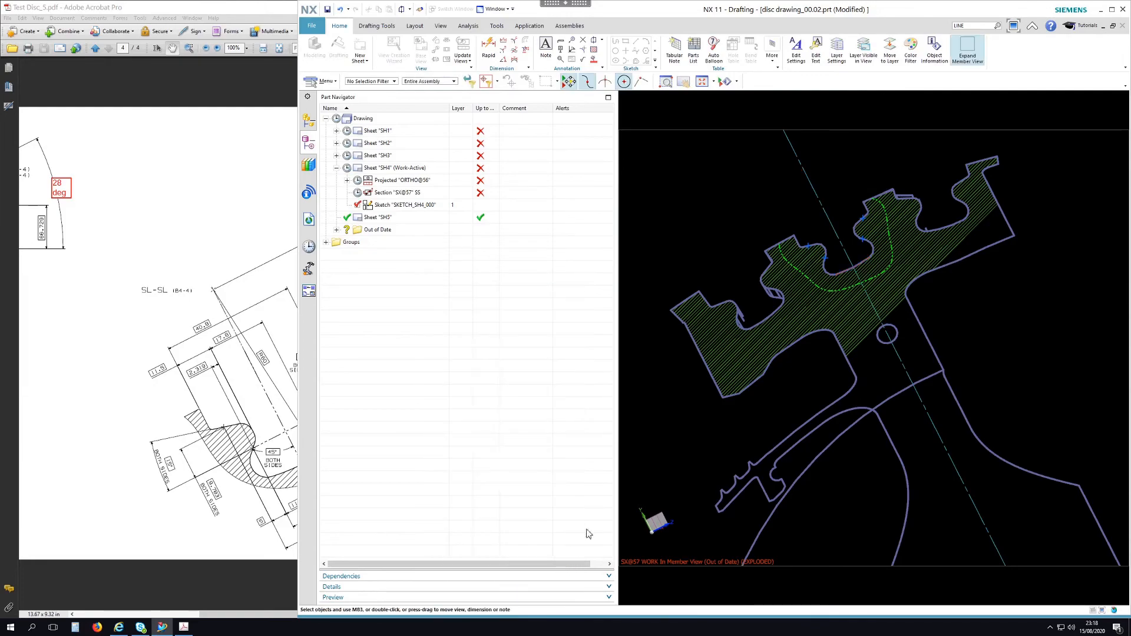
- Leave the expanded section view and return to sheet SH4
scroll(773, 196, down, 3)
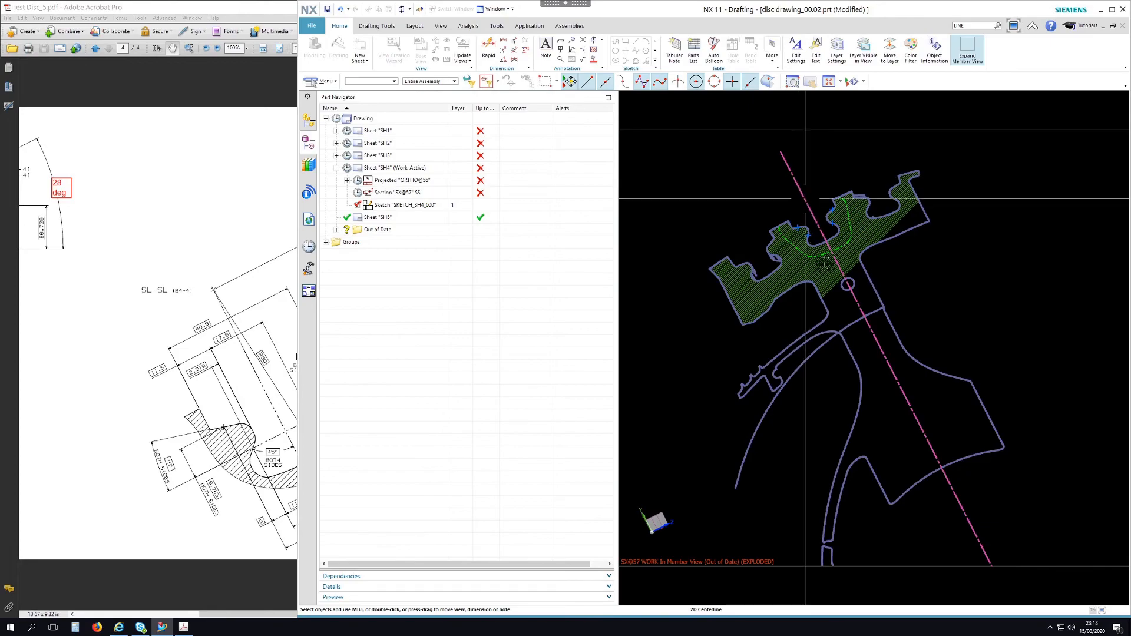
right_click(727, 137)
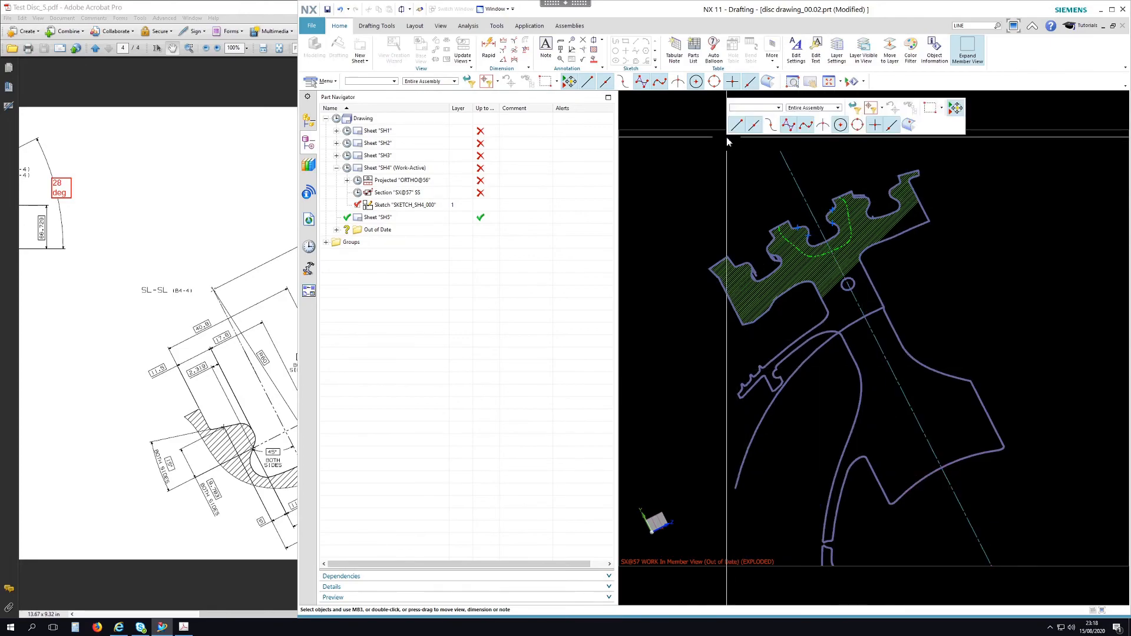
click(756, 239)
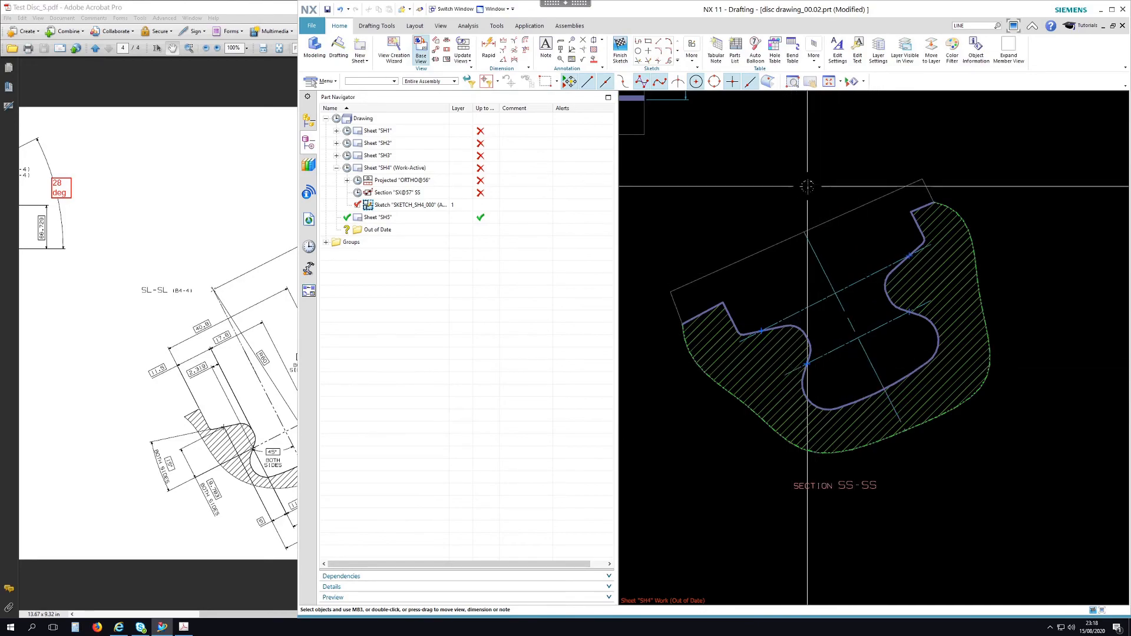
- Consult the reference PDF and add a perpendicular Rapid Dimension from the slot's long centerline to the left lobe arc, placed inside the slot
click(243, 17)
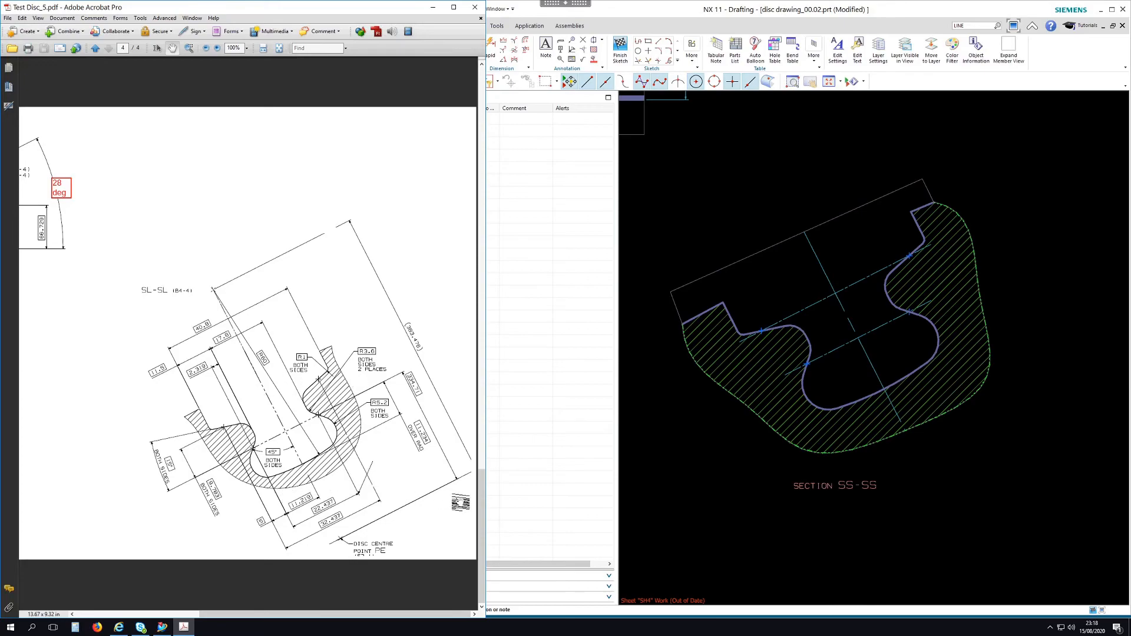
scroll(829, 371, up, 2)
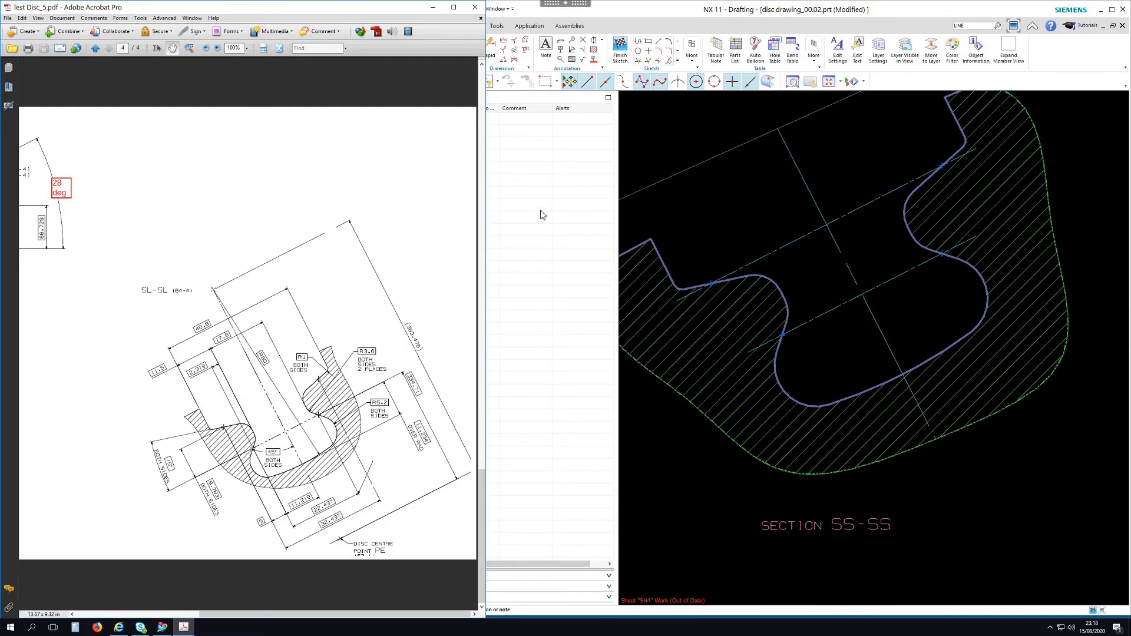
click(652, 15)
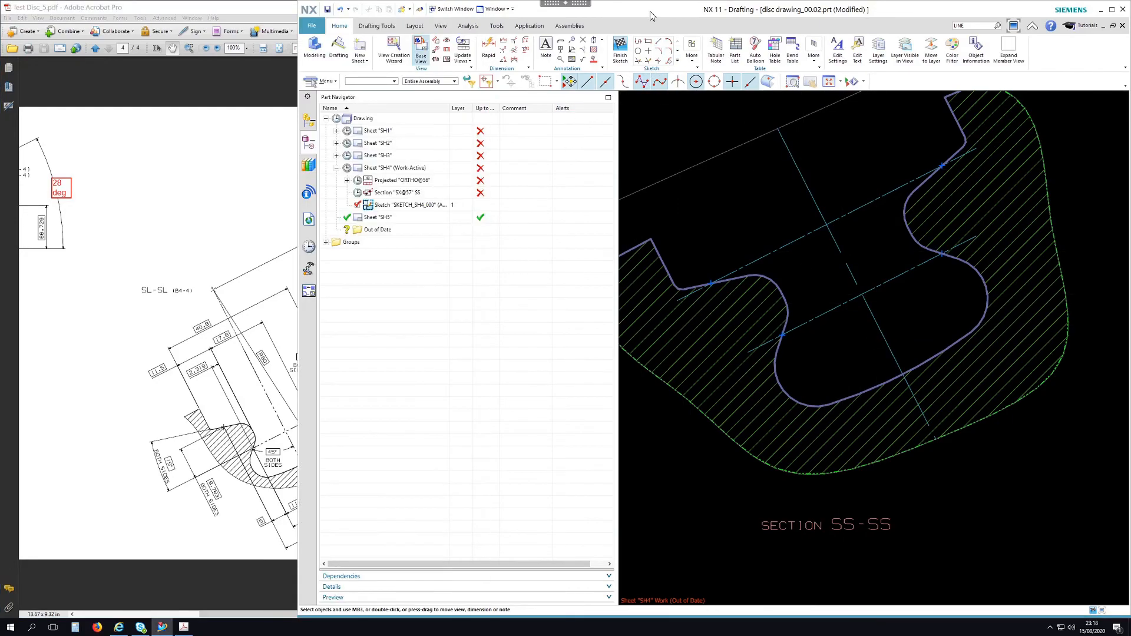
click(488, 51)
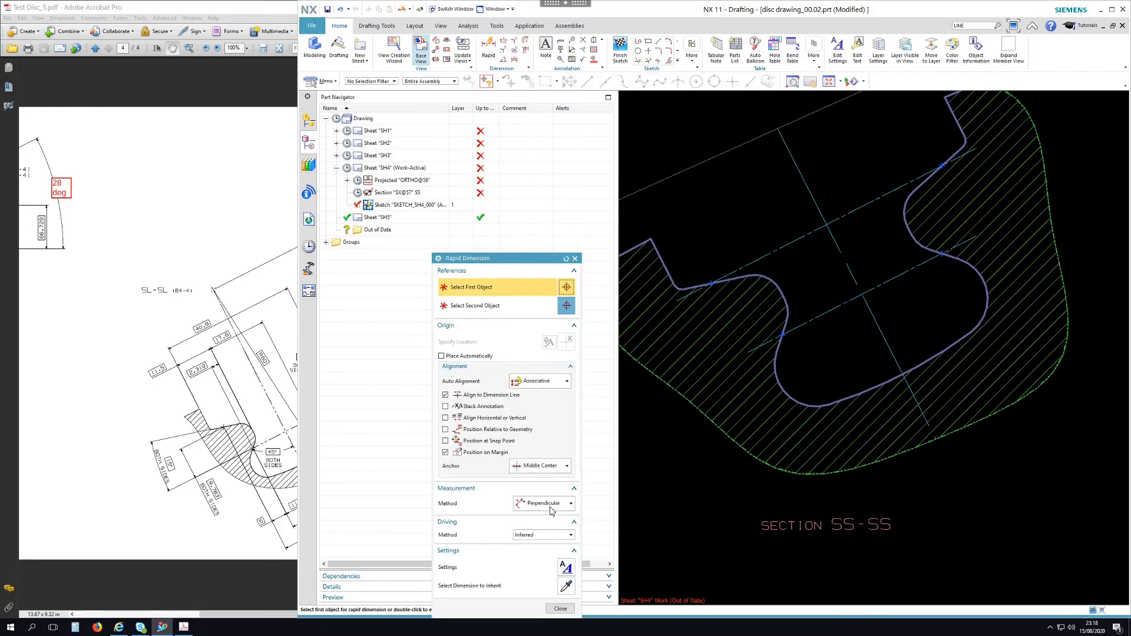
click(886, 349)
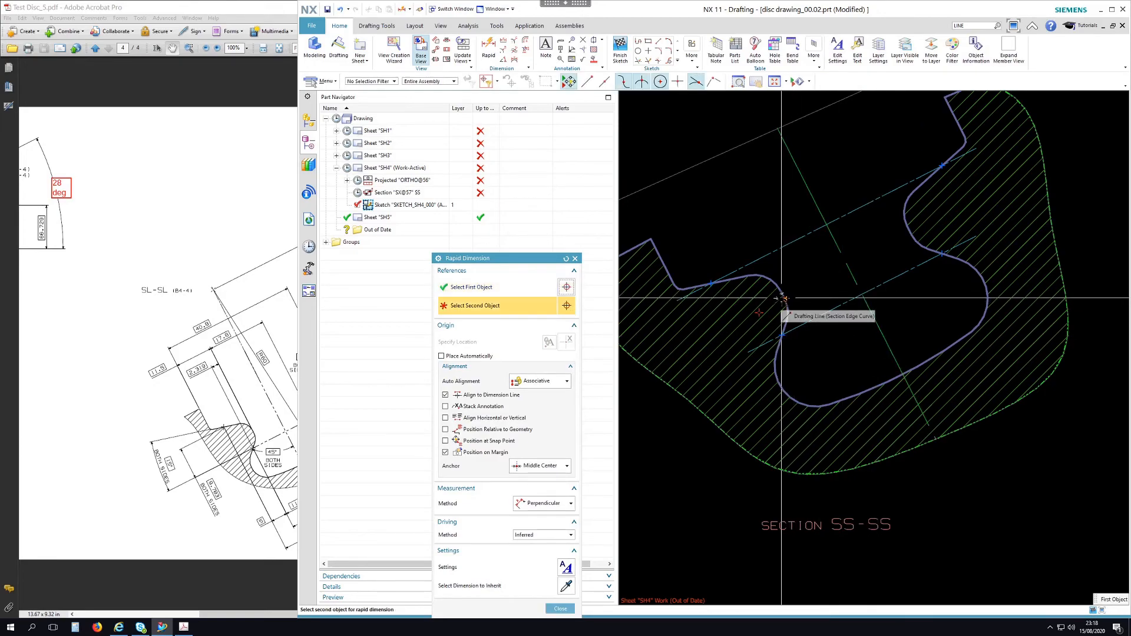
click(782, 297)
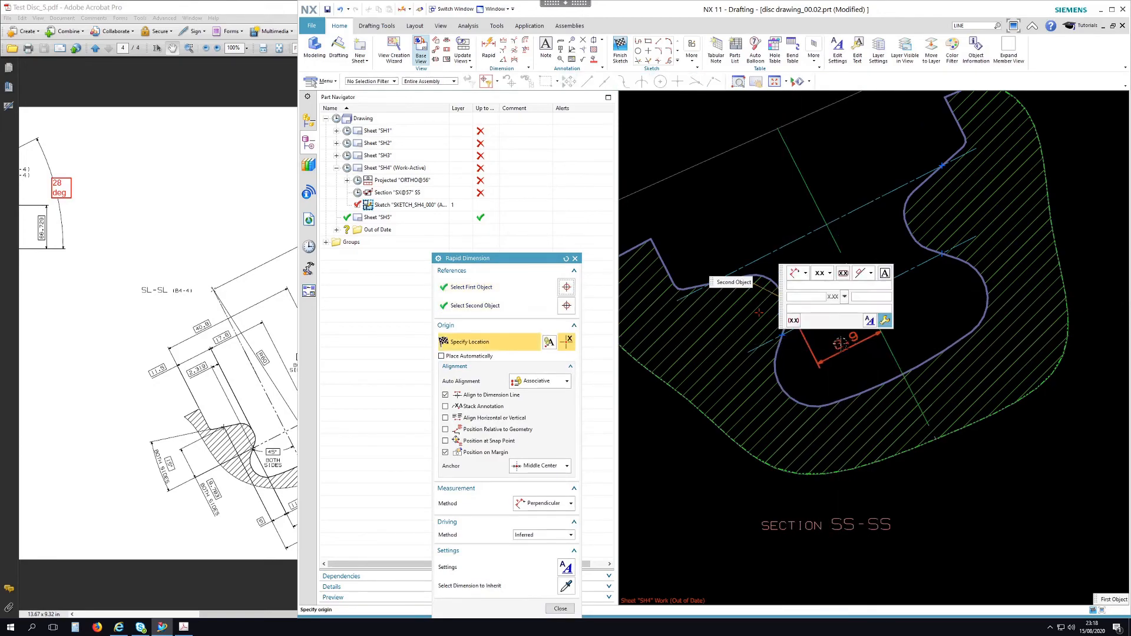
click(845, 346)
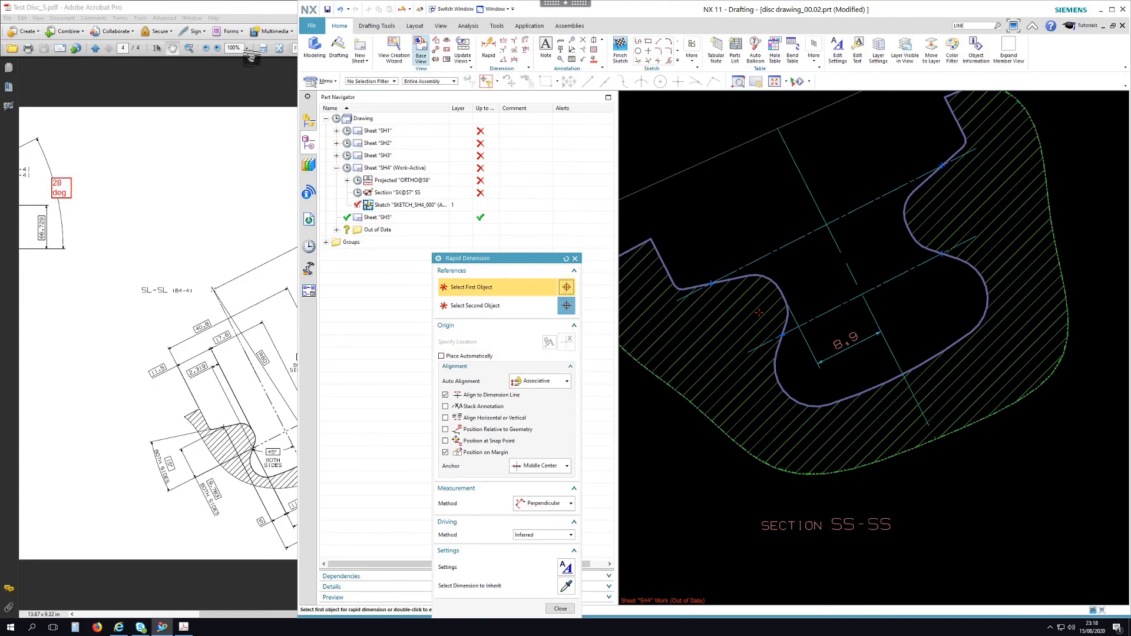
- Dimension the slot throat between the left and right lobe arcs, placing the dimension above the upper centerline as in the reference PDF
click(256, 13)
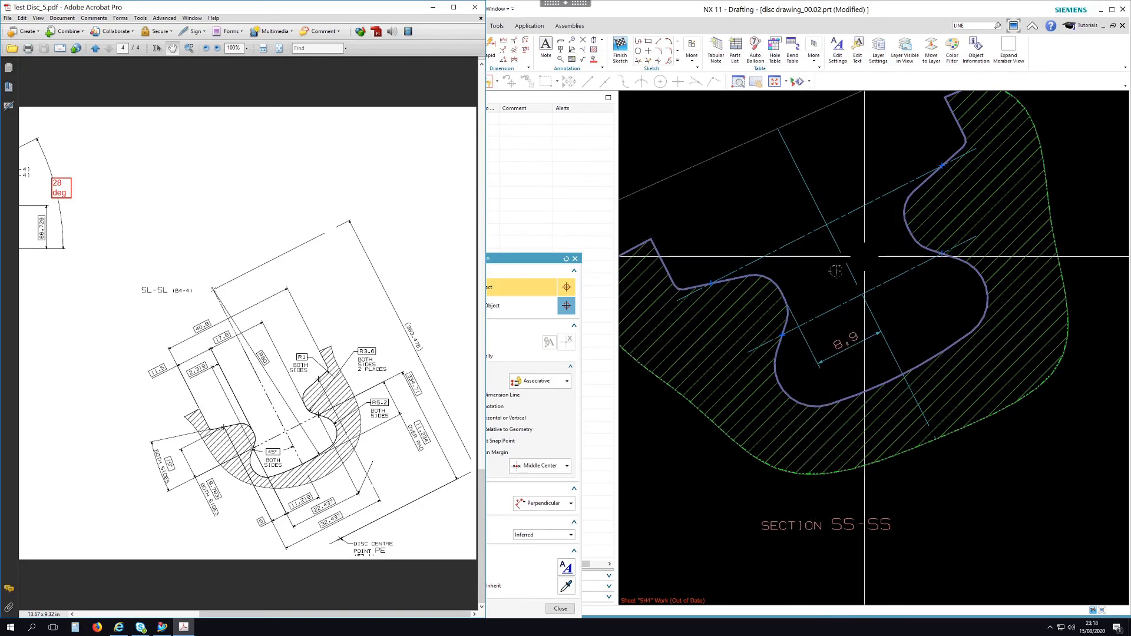
click(786, 308)
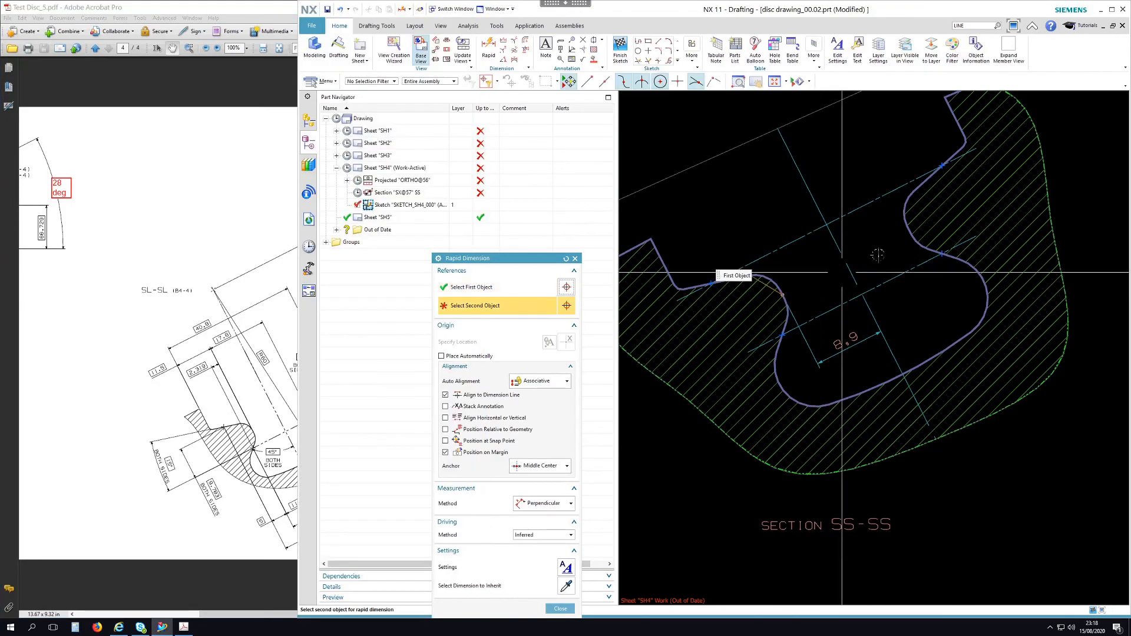
click(908, 235)
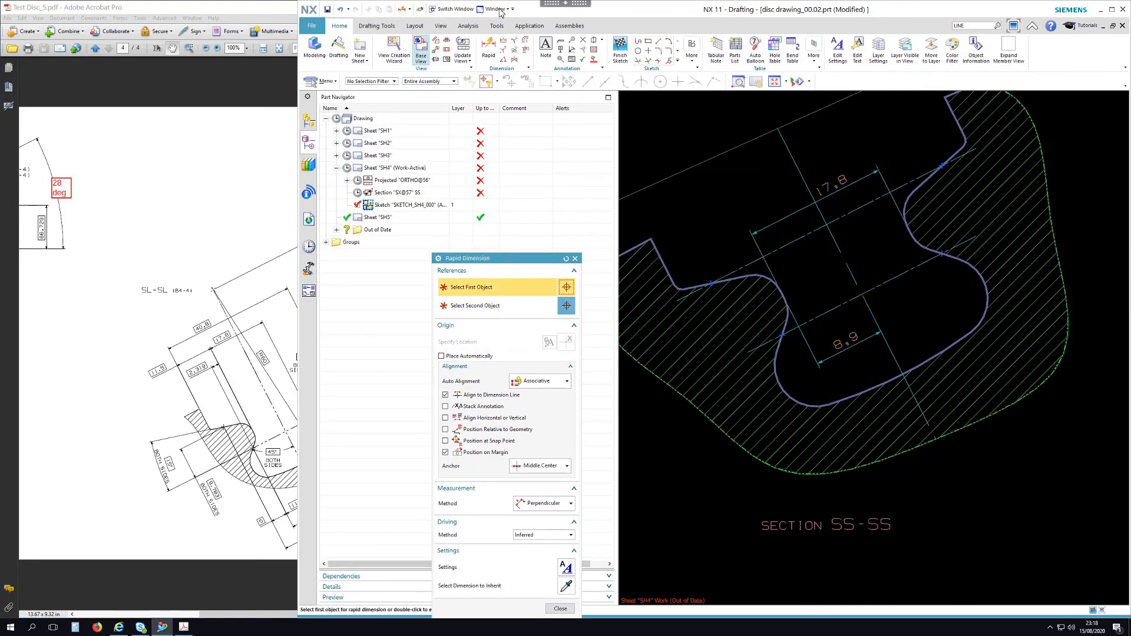
- Narrow the reference PDF window to sit beside the drawing, and delete the dimension between the slot centerline and the left lobe
click(281, 8)
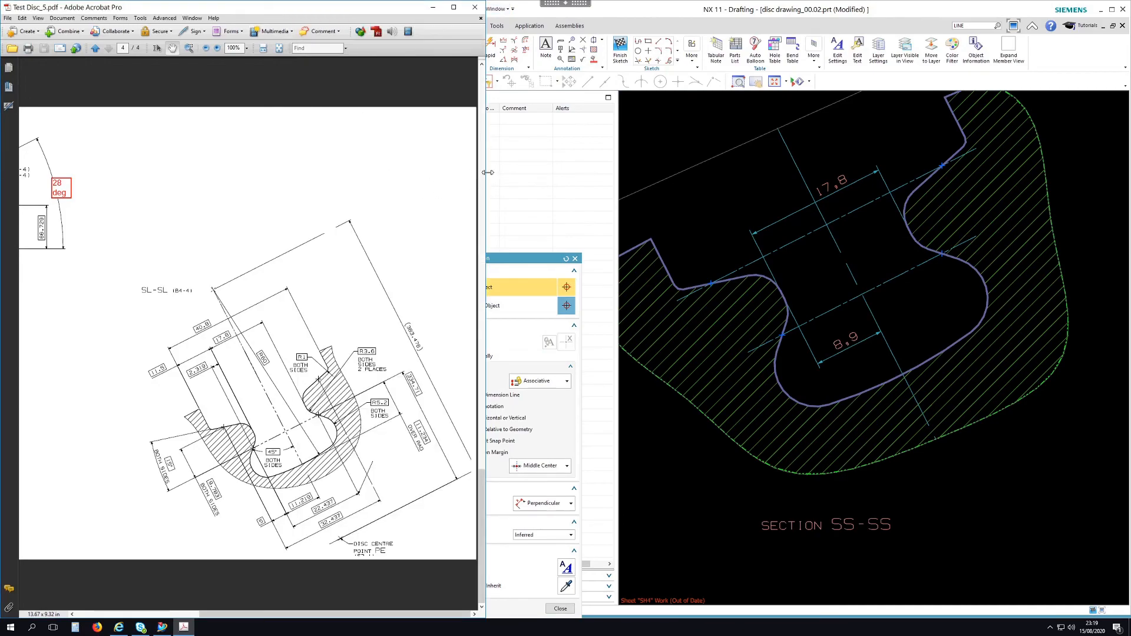
drag(466, 172, 401, 177)
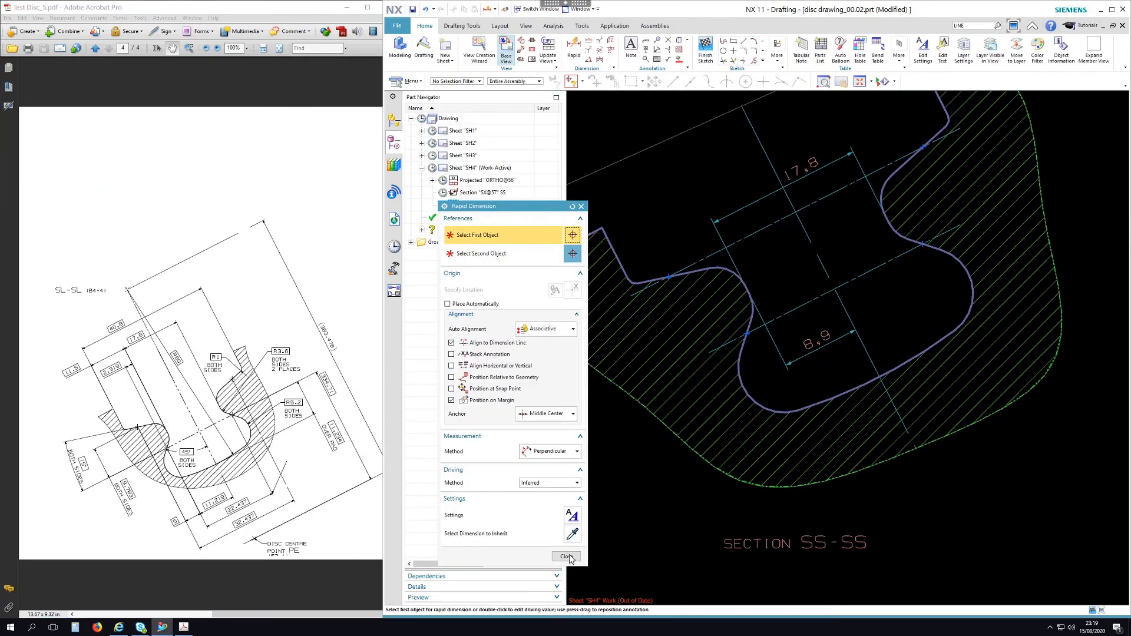
click(567, 557)
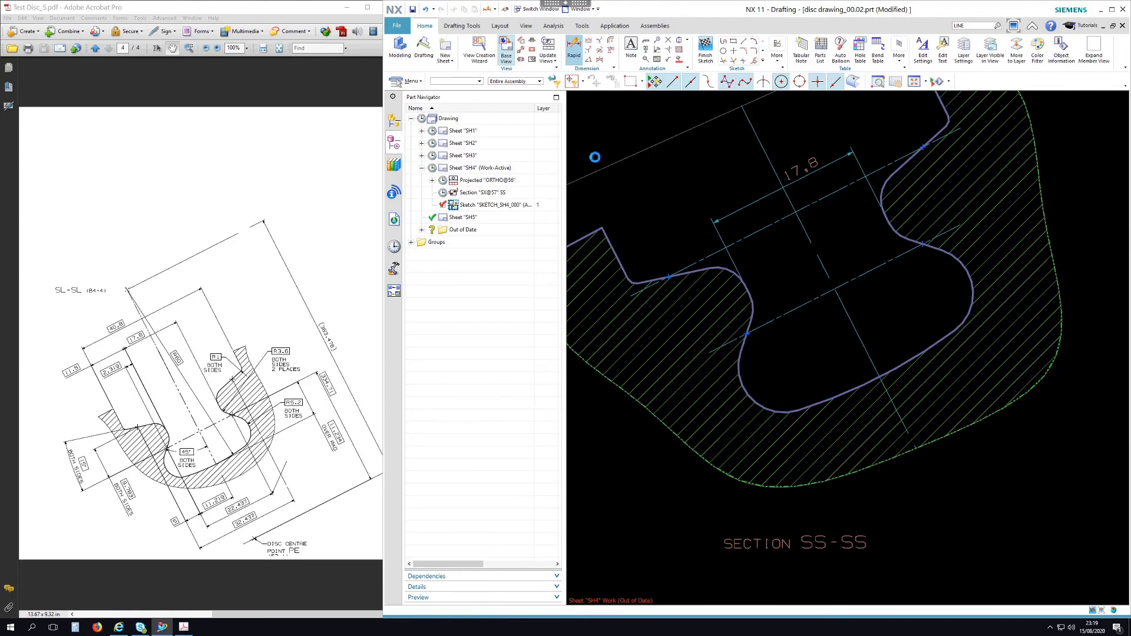
- Dimension from the left lobe arc to the upper-left corner of the slot, placing it above the profile with the Perpendicular method
scroll(950, 429, down, 1)
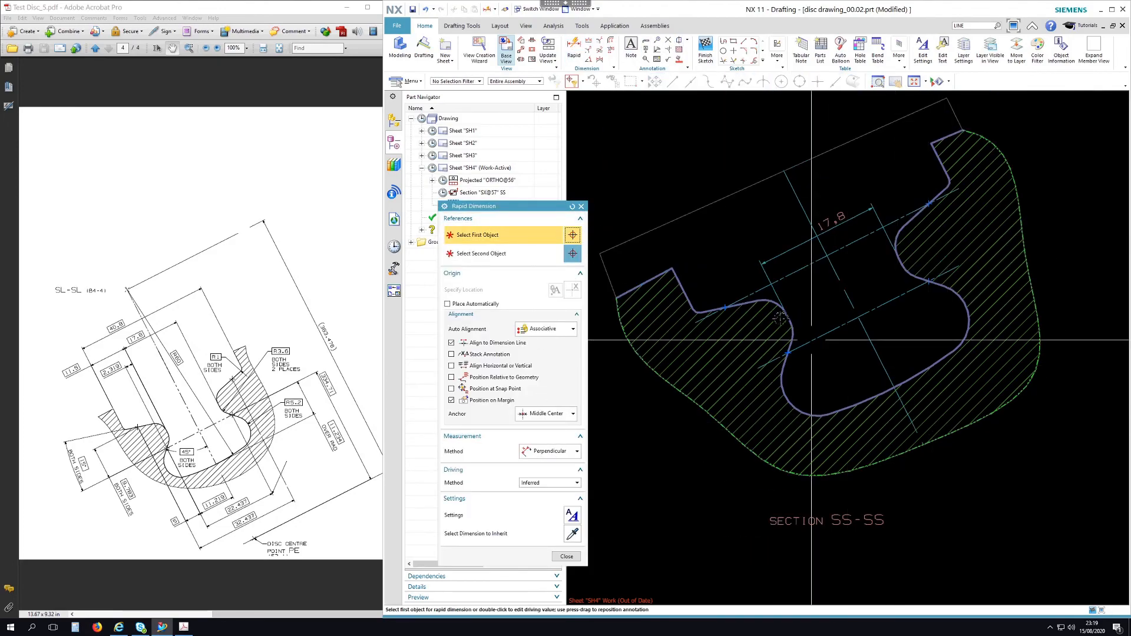
click(789, 318)
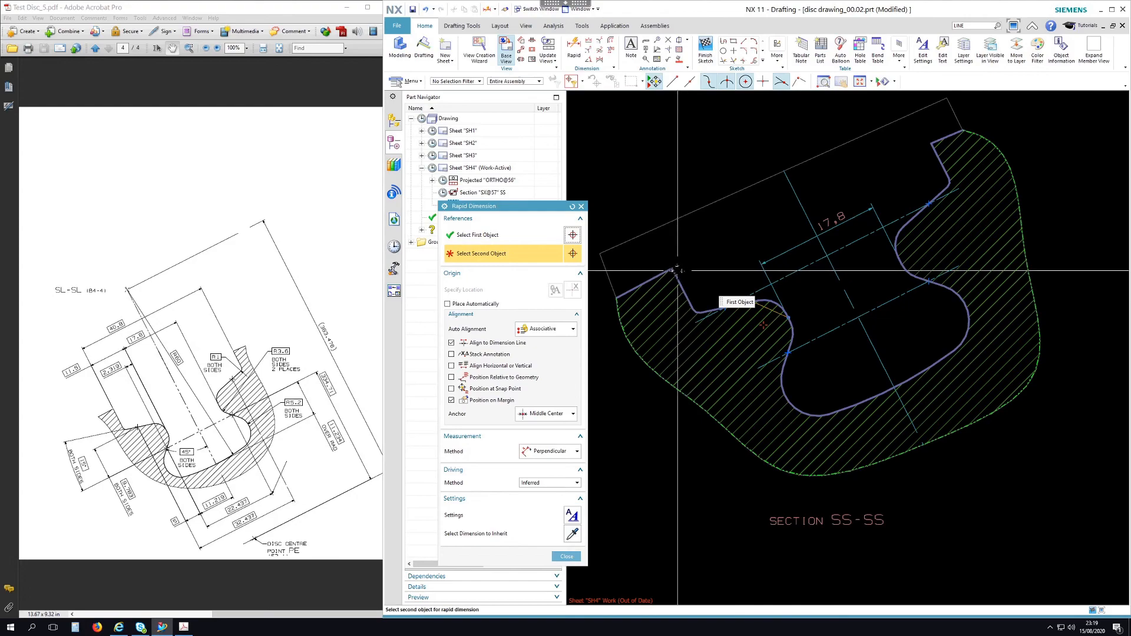
click(677, 275)
click(692, 231)
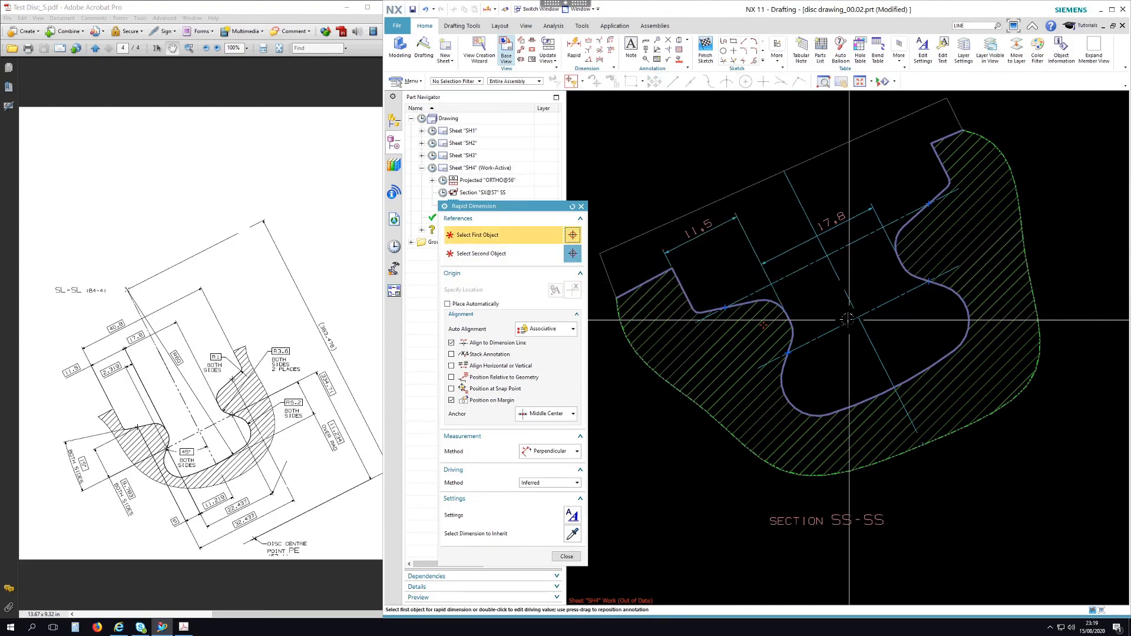
- Dimension from the left lobe arc to the lower-left slot point, placing it just below the dimension to the upper-left corner
click(792, 333)
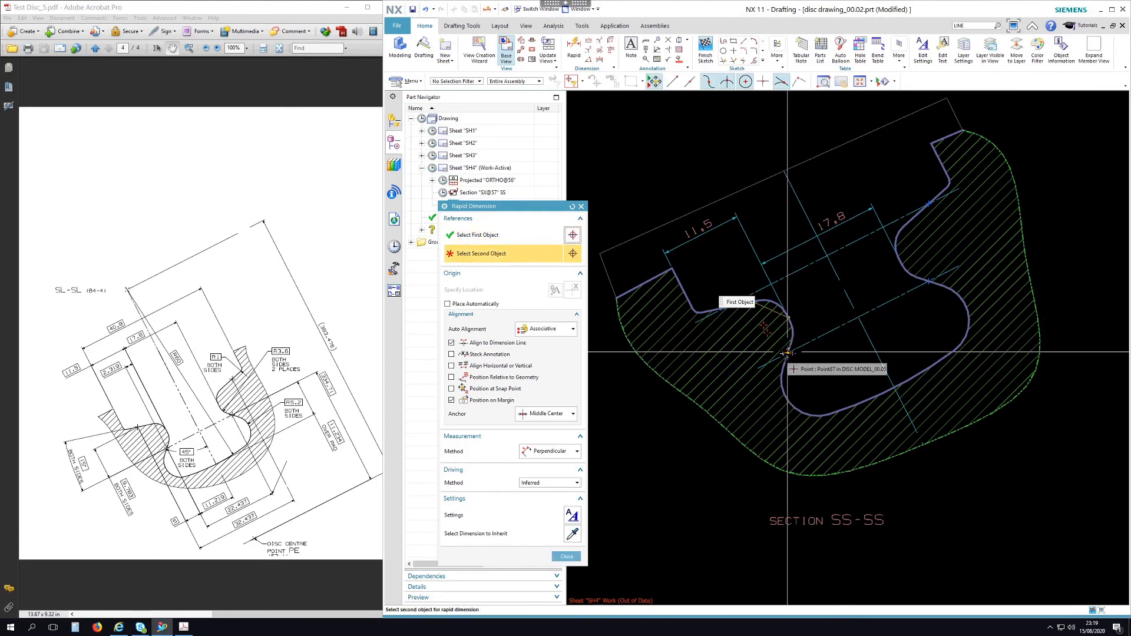
click(788, 354)
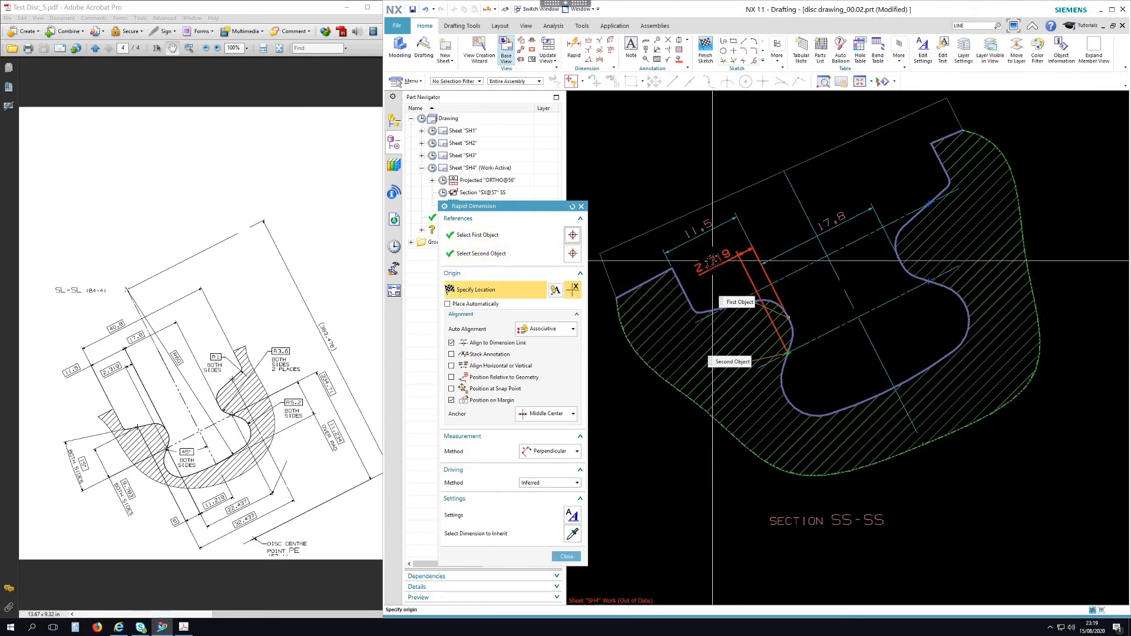
click(712, 260)
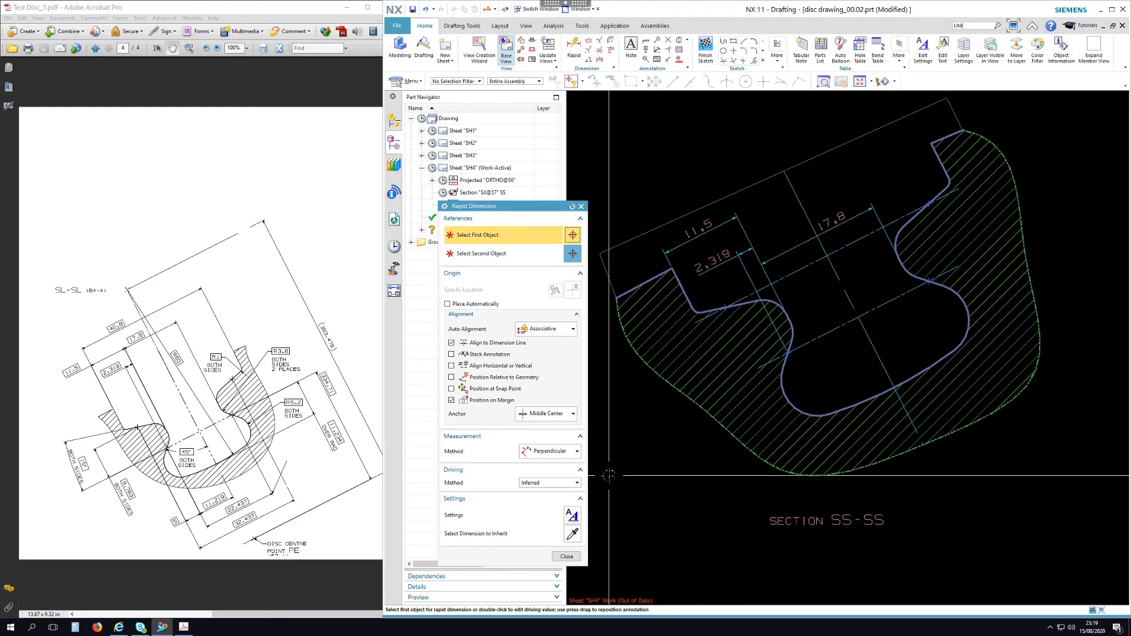
- Dimension between the slot-side ends of the lower centerline using the Inferred method, placing the dimension inside the slot
click(553, 452)
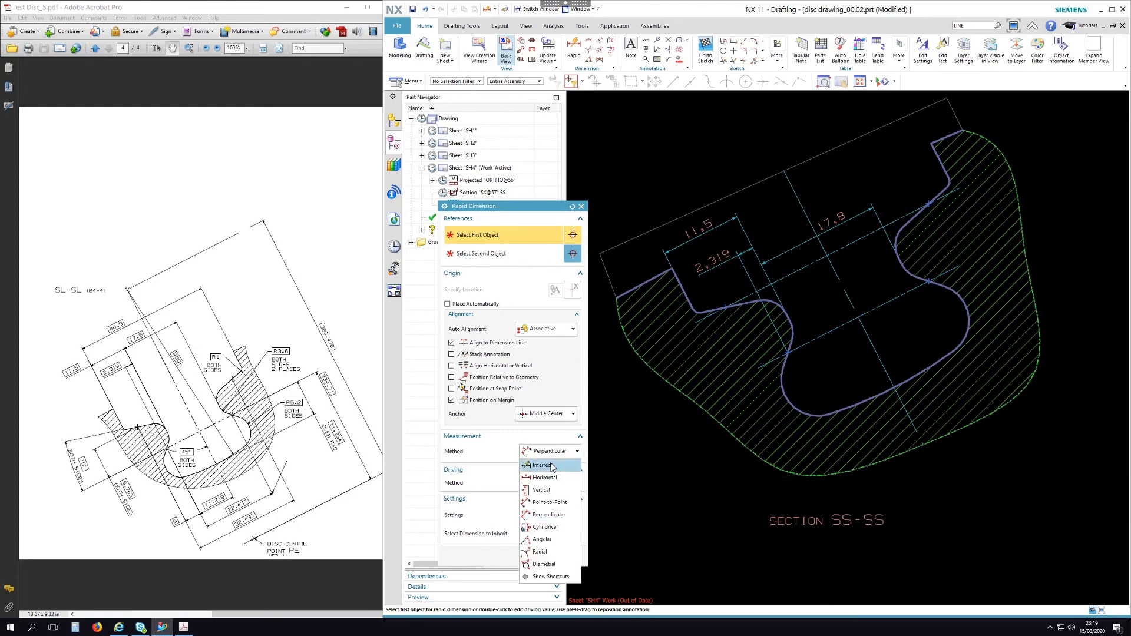
click(553, 466)
click(790, 354)
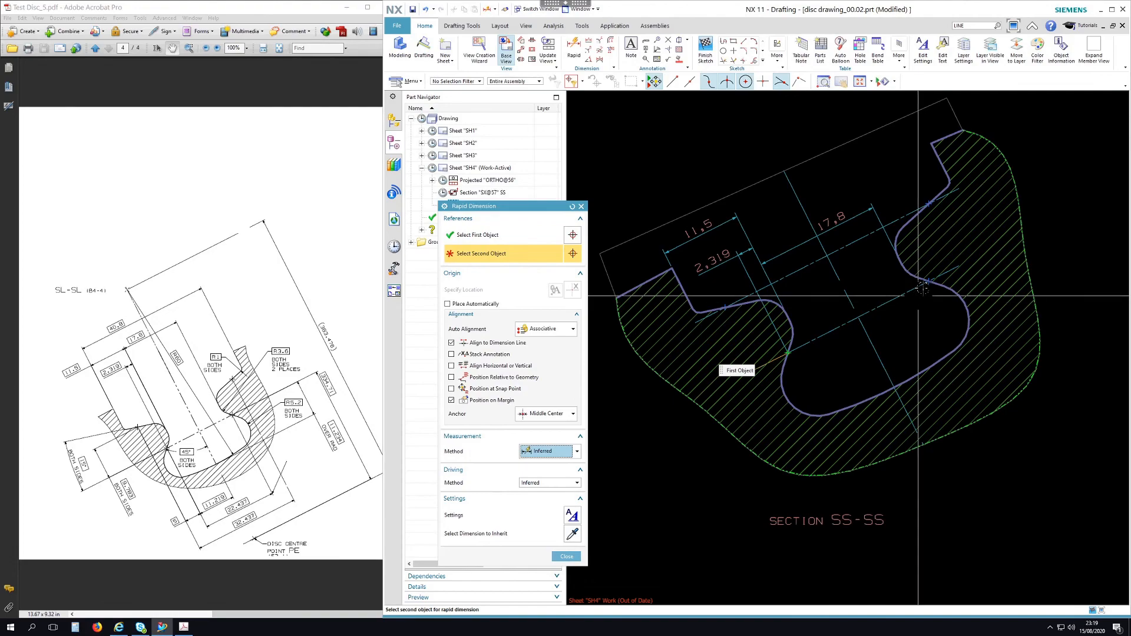
click(928, 281)
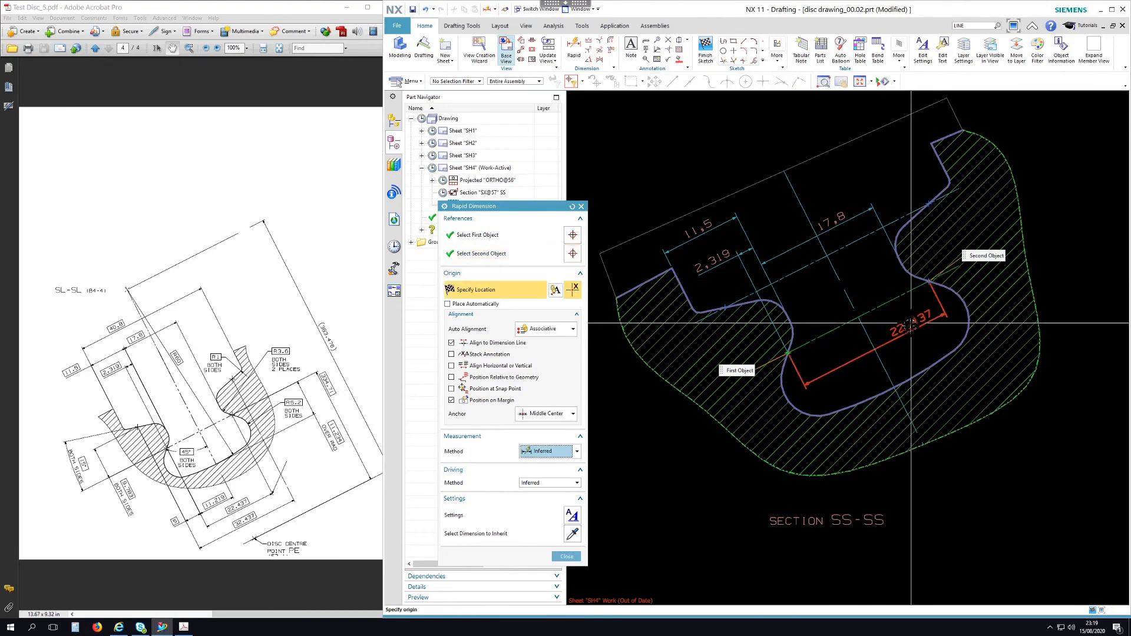
click(917, 326)
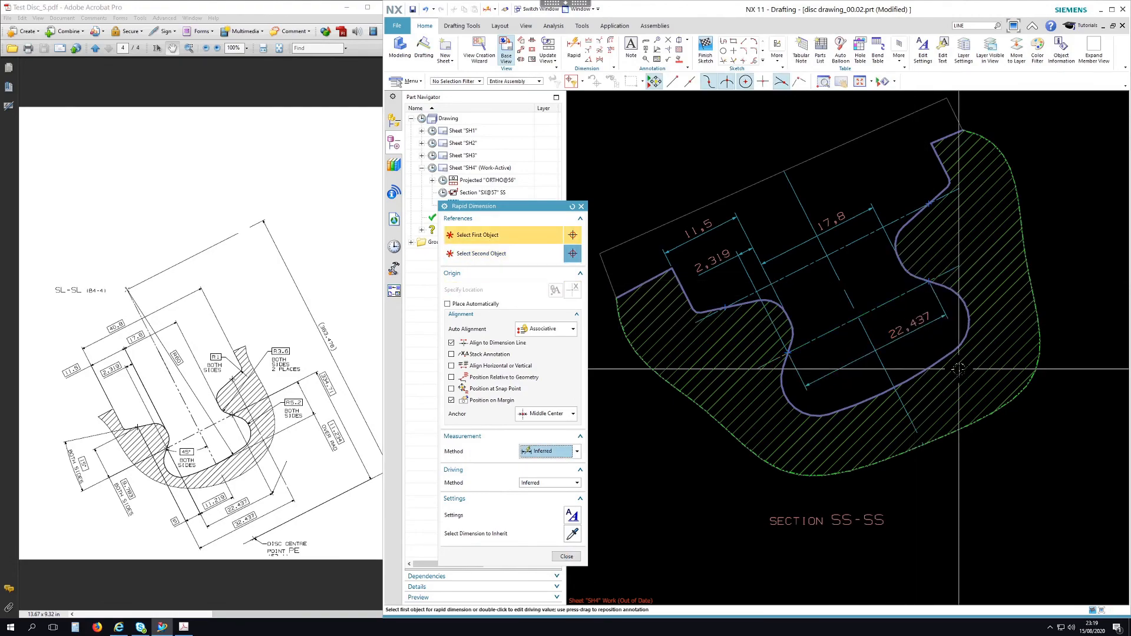
- Dimension between the two points where the upper centerline meets the slot flanks, placing the dimension below the hatched section
click(726, 307)
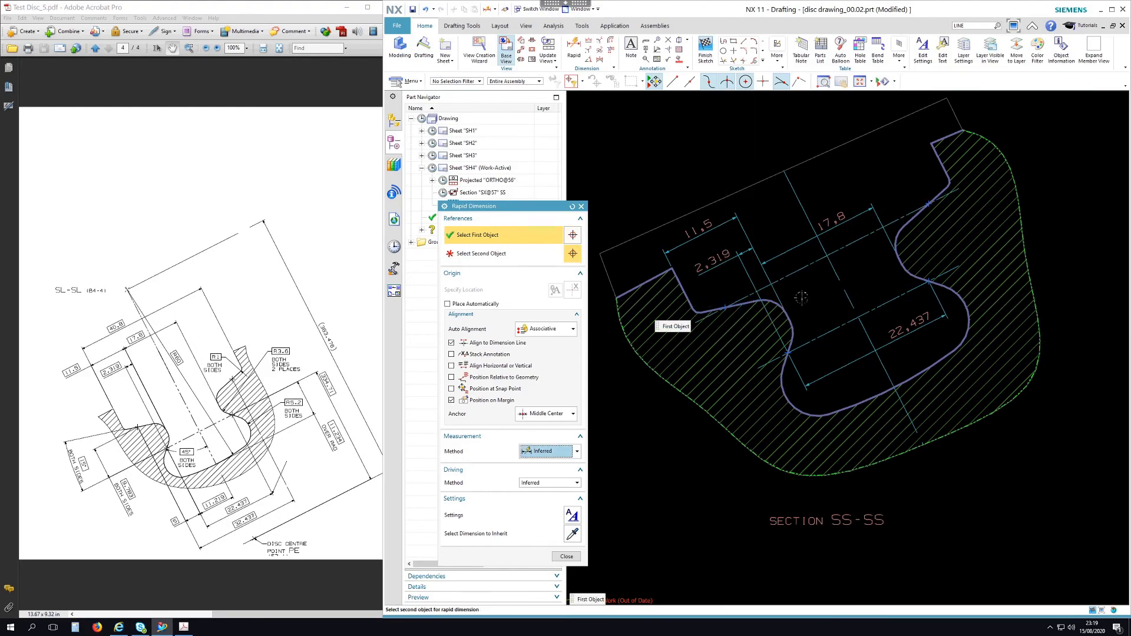
click(930, 203)
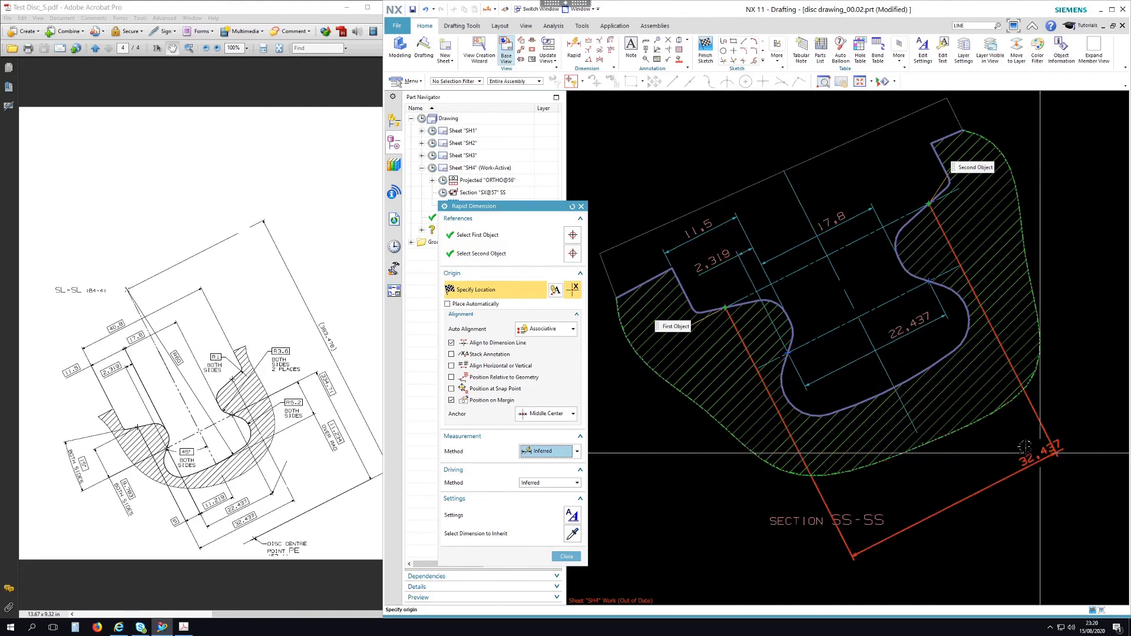
click(1062, 422)
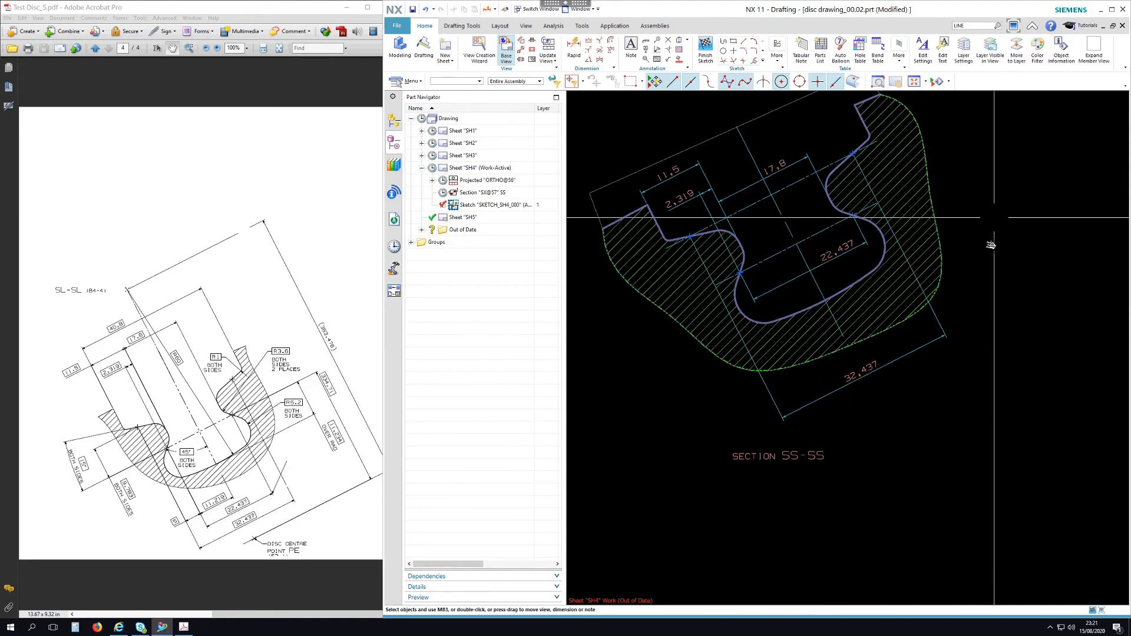
- Dimension from the lower-left centerline point to the slot bottom at the axis centerline, placing it outside the section's right side
shift+middle_drag(993, 218, 971, 269)
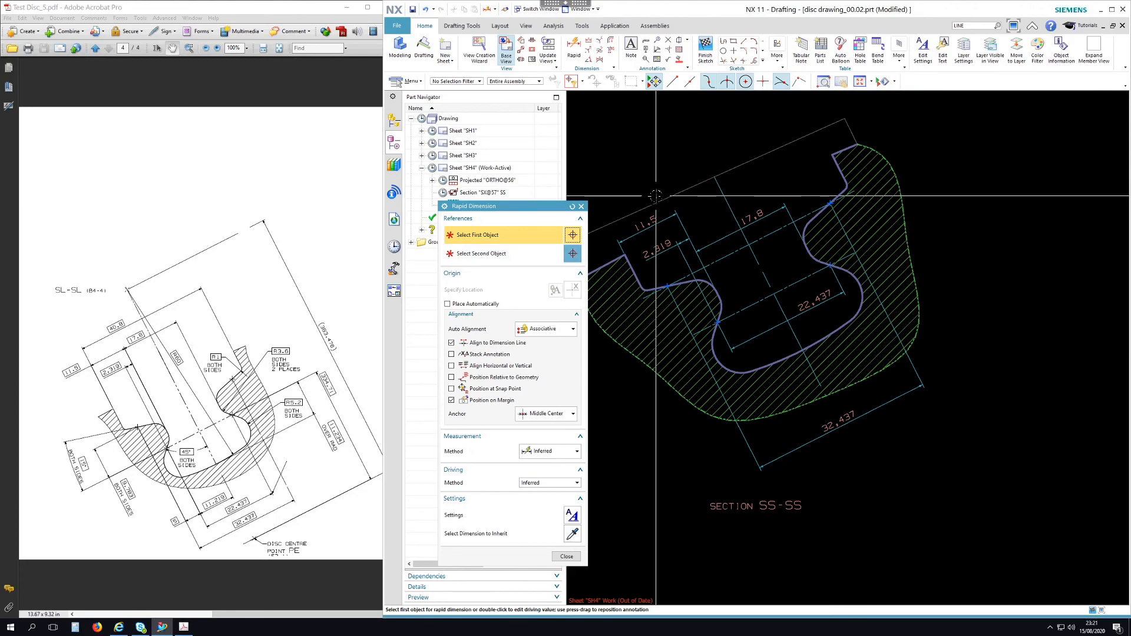
click(803, 346)
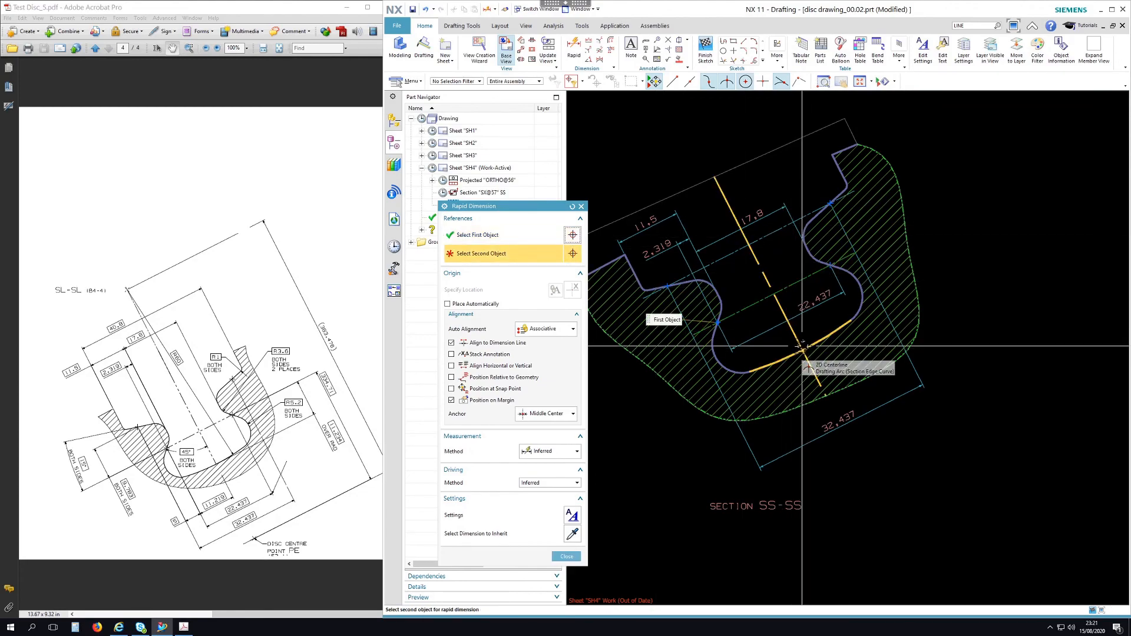
click(806, 353)
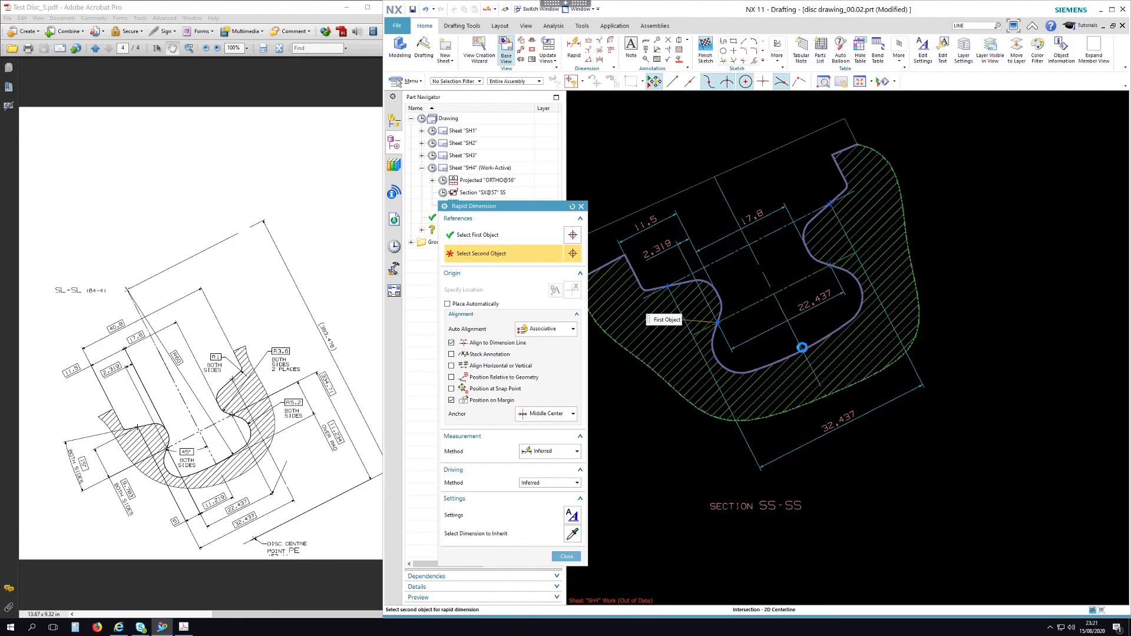
click(958, 248)
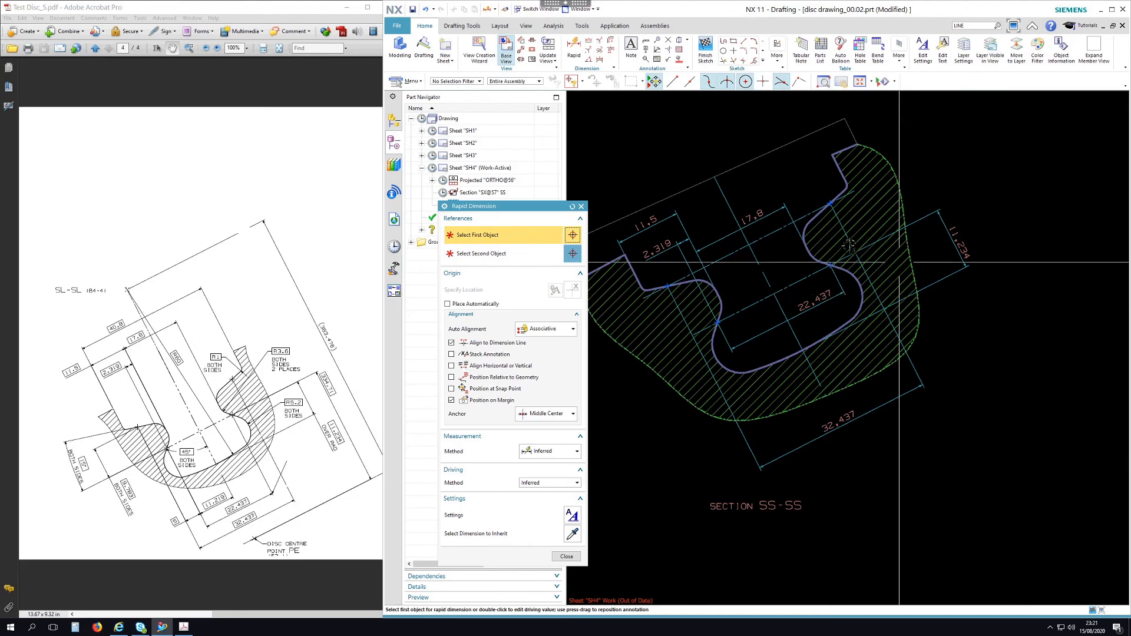
- Add an Angular dimension between the lower centerline and the sloping left shoulder edge, placing it outside the section's left side
scroll(753, 252, down, 4)
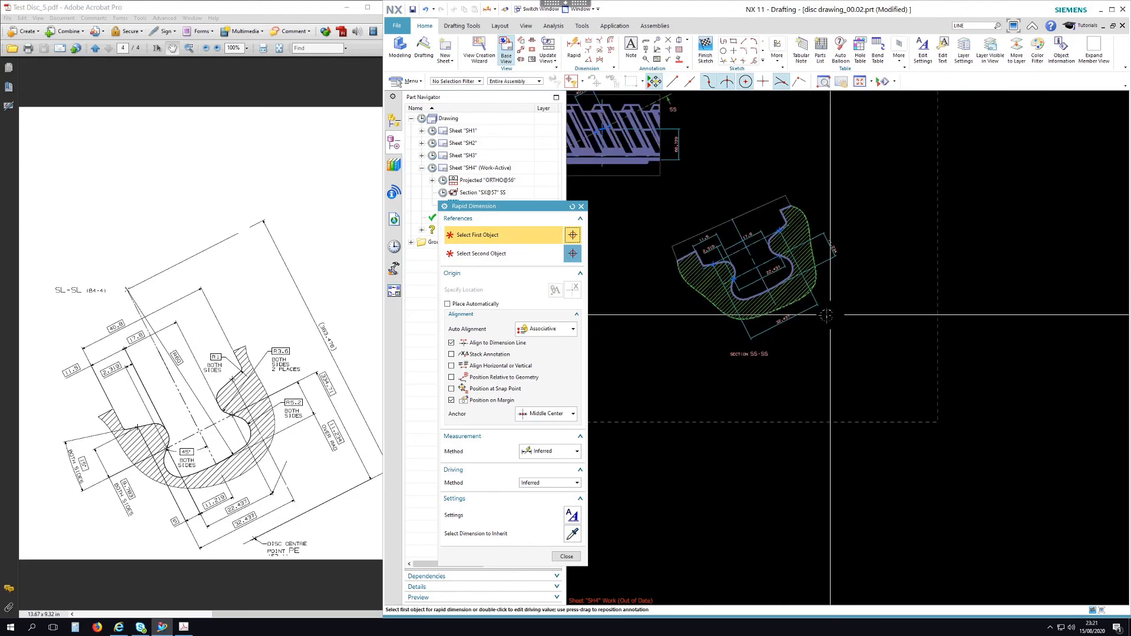
scroll(751, 275, up, 5)
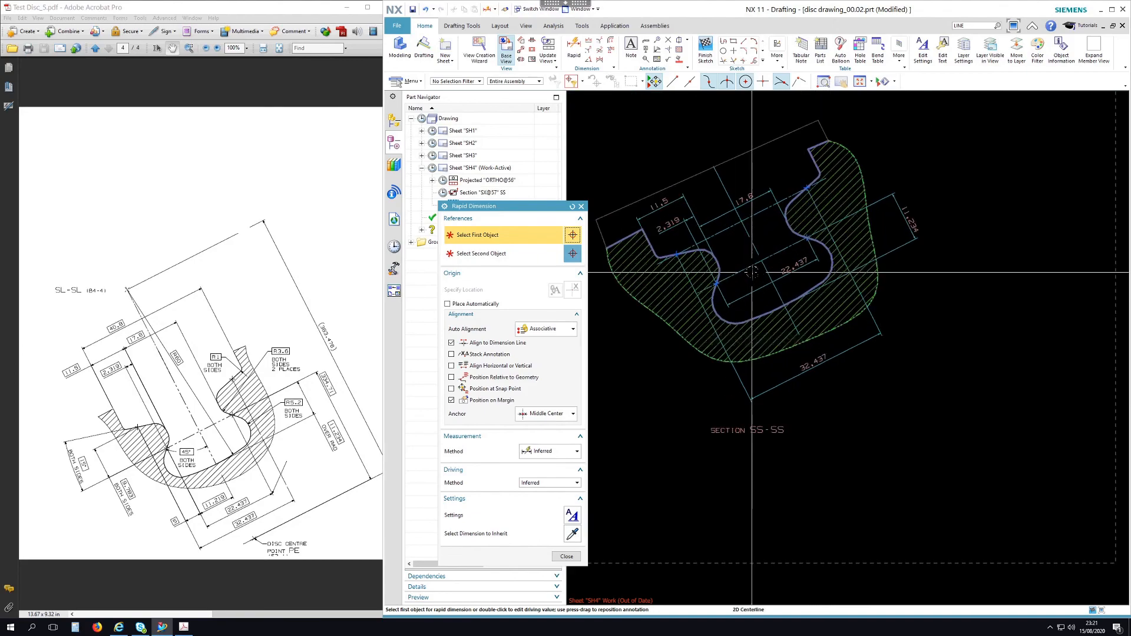
scroll(929, 420, down, 1)
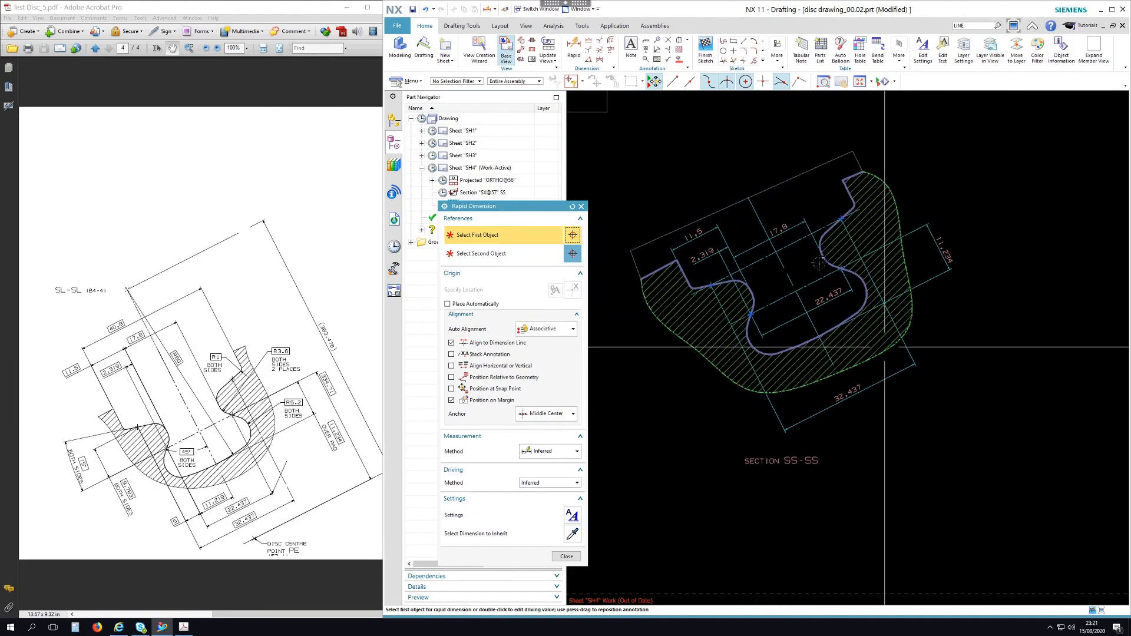
scroll(760, 203, up, 1)
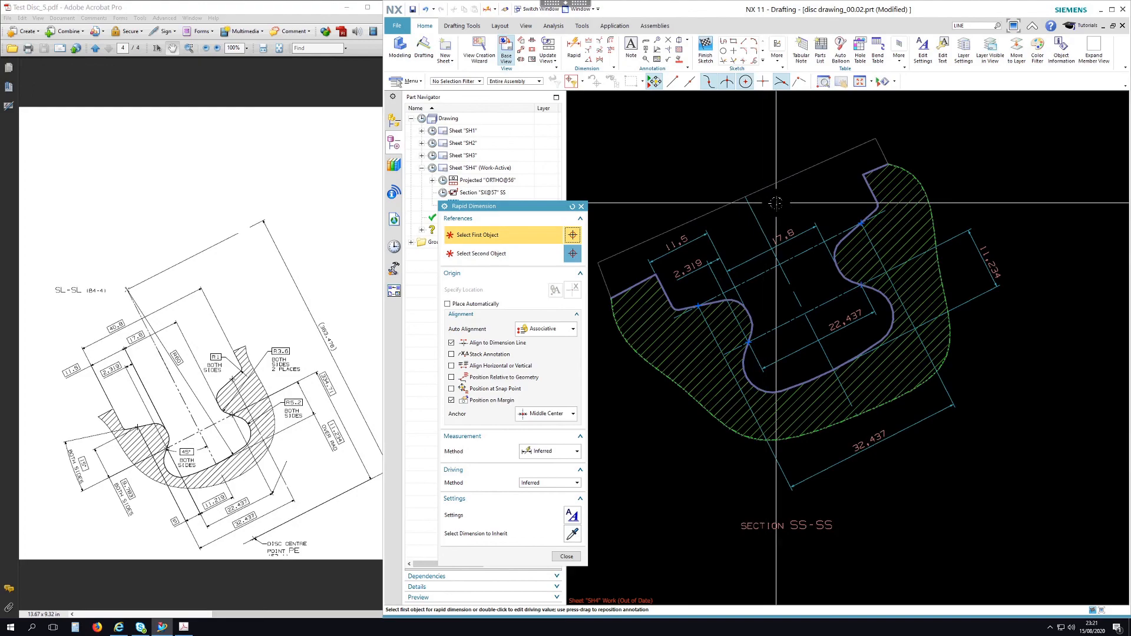
scroll(850, 224, down, 1)
scroll(697, 307, up, 2)
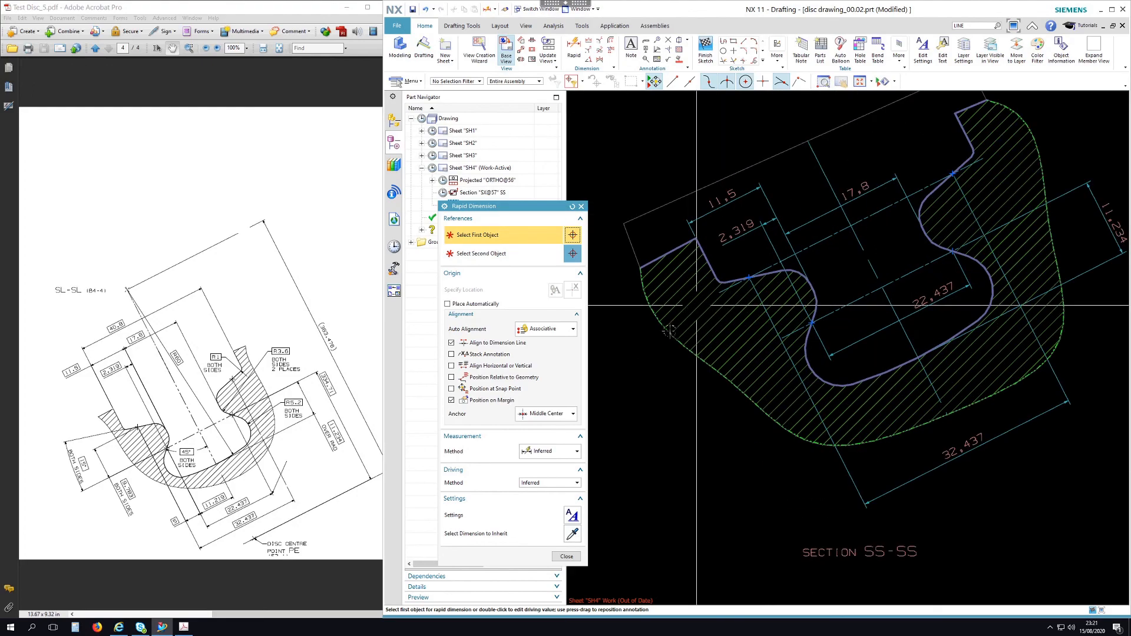
click(550, 454)
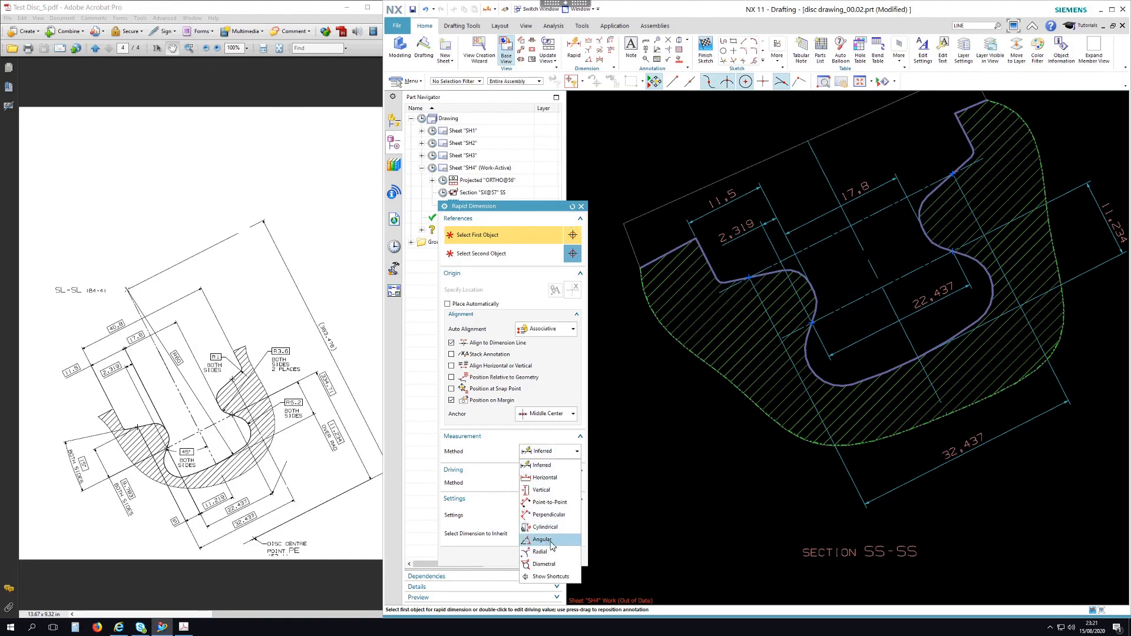
click(550, 545)
click(731, 283)
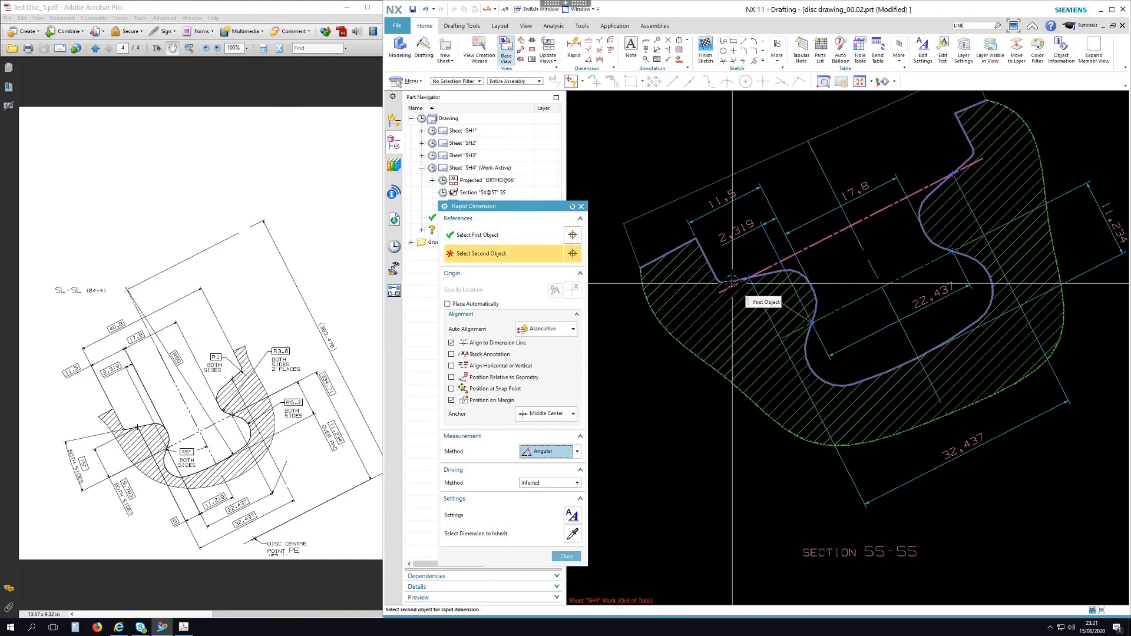
click(648, 298)
click(626, 327)
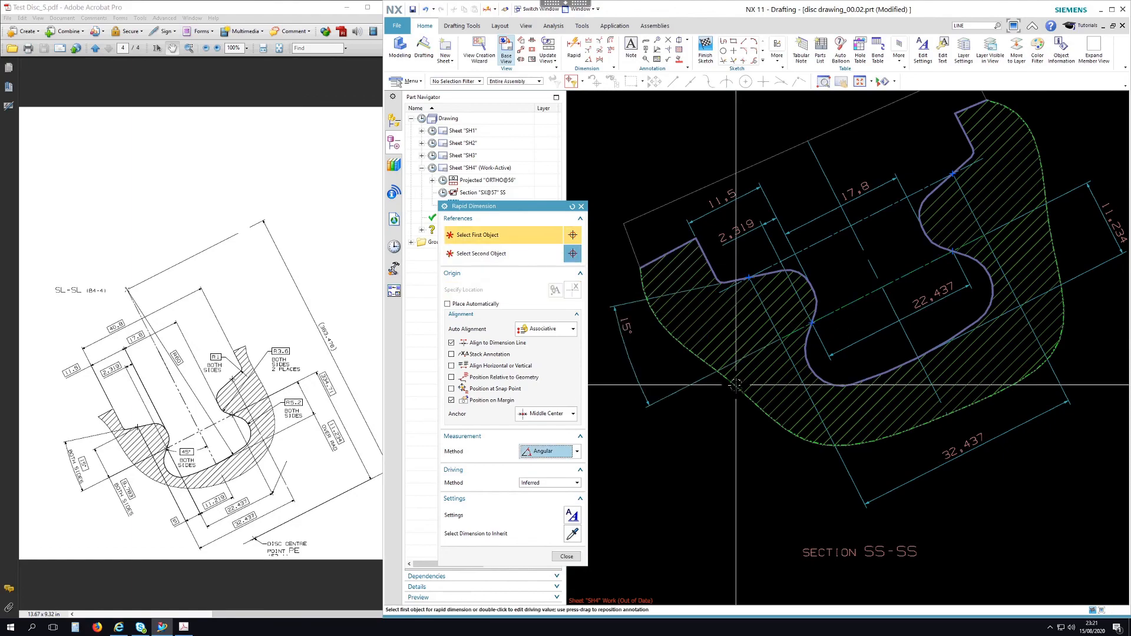
- Dimension between the lower and upper centerlines with the Perpendicular method, placing it above the existing depth dimension at the section's right
click(559, 451)
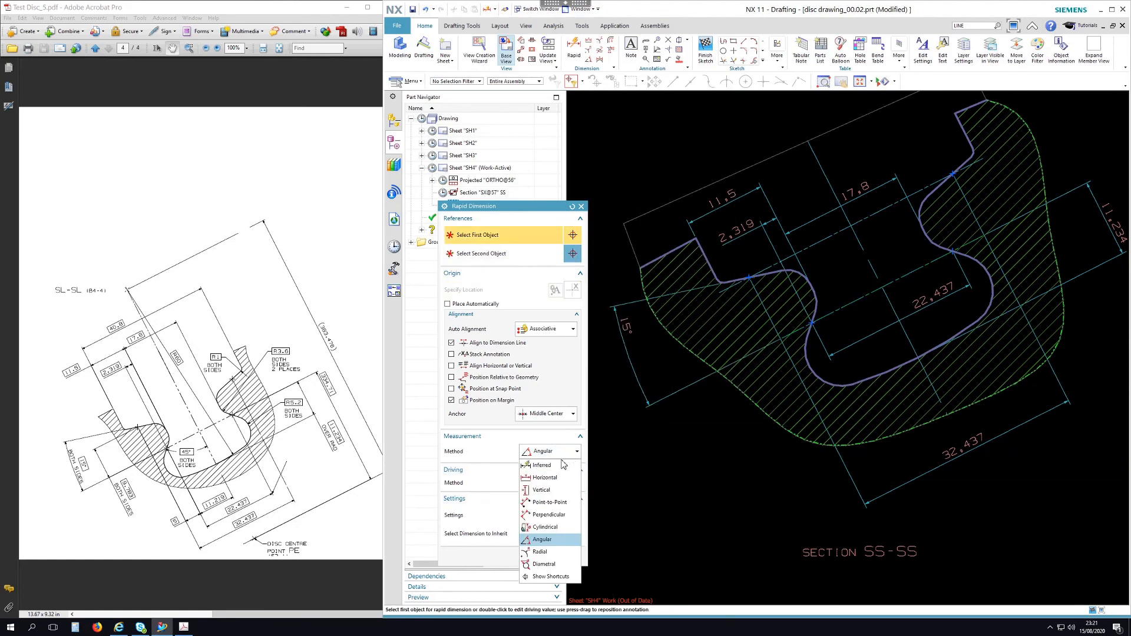
click(555, 516)
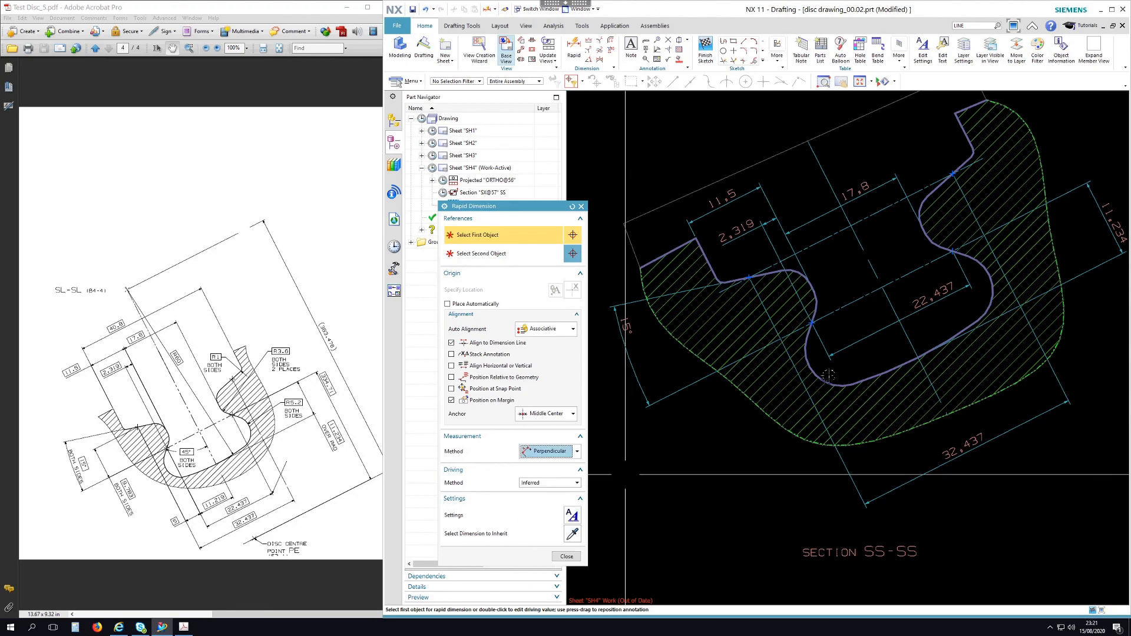
click(913, 271)
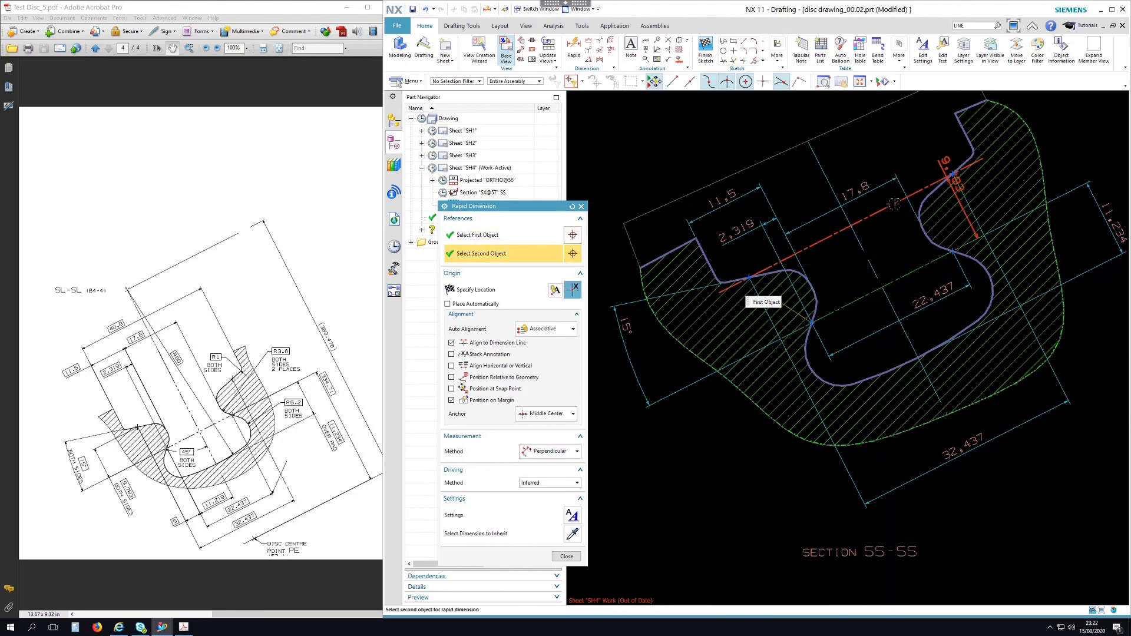
click(974, 155)
click(1074, 142)
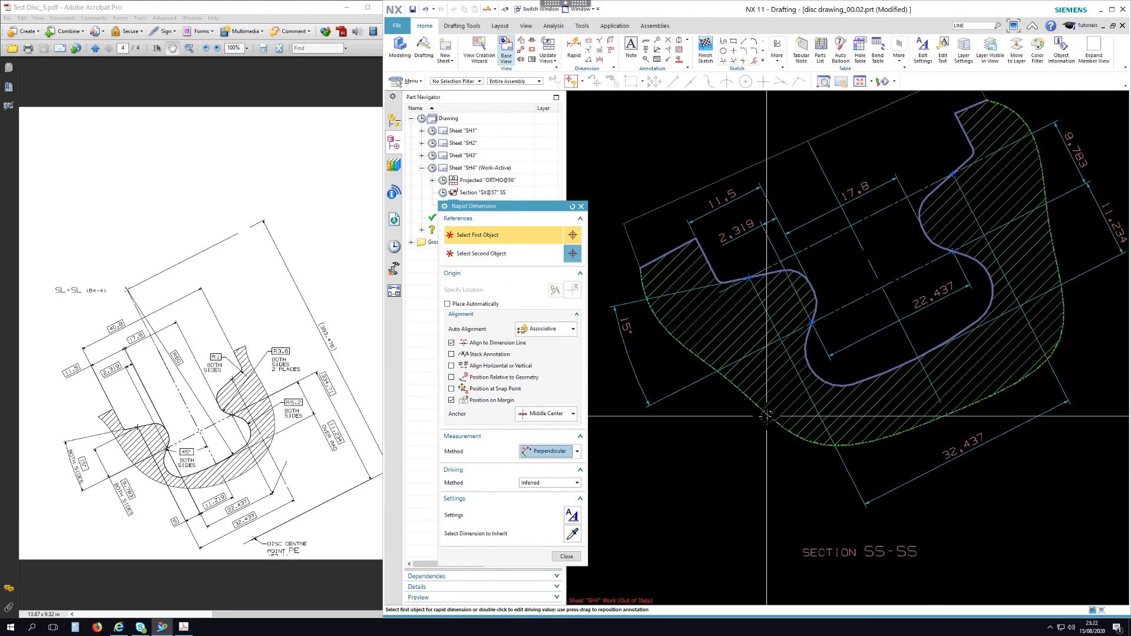
- Add Radial dimensions to the upper-right corner fillet and the left lobe arc, placing both inside the slot opening
click(564, 452)
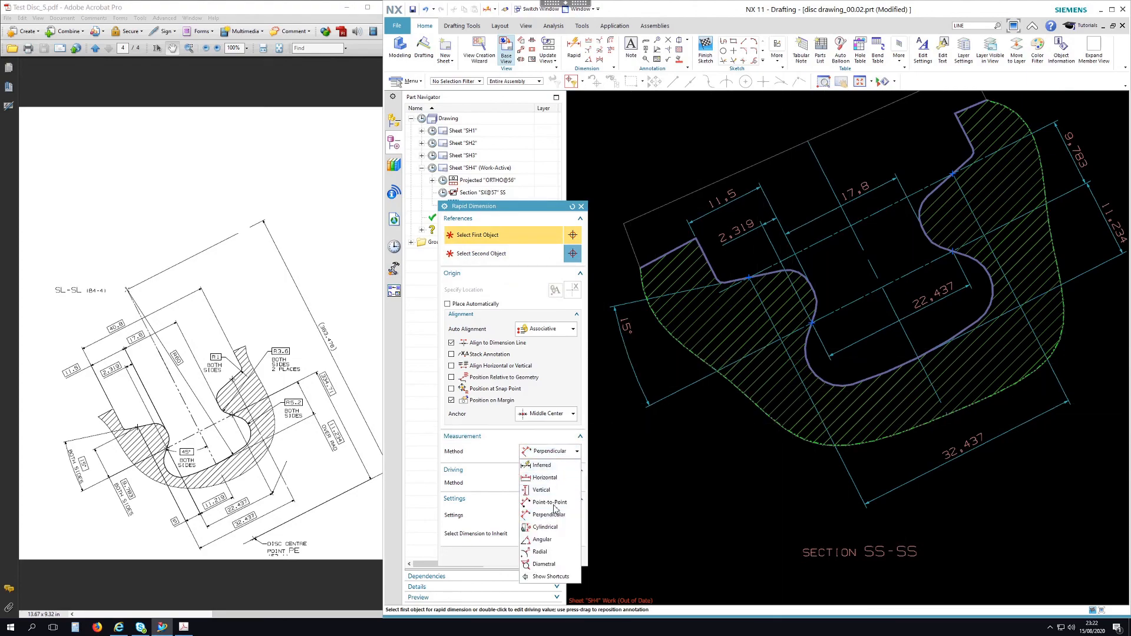
click(545, 555)
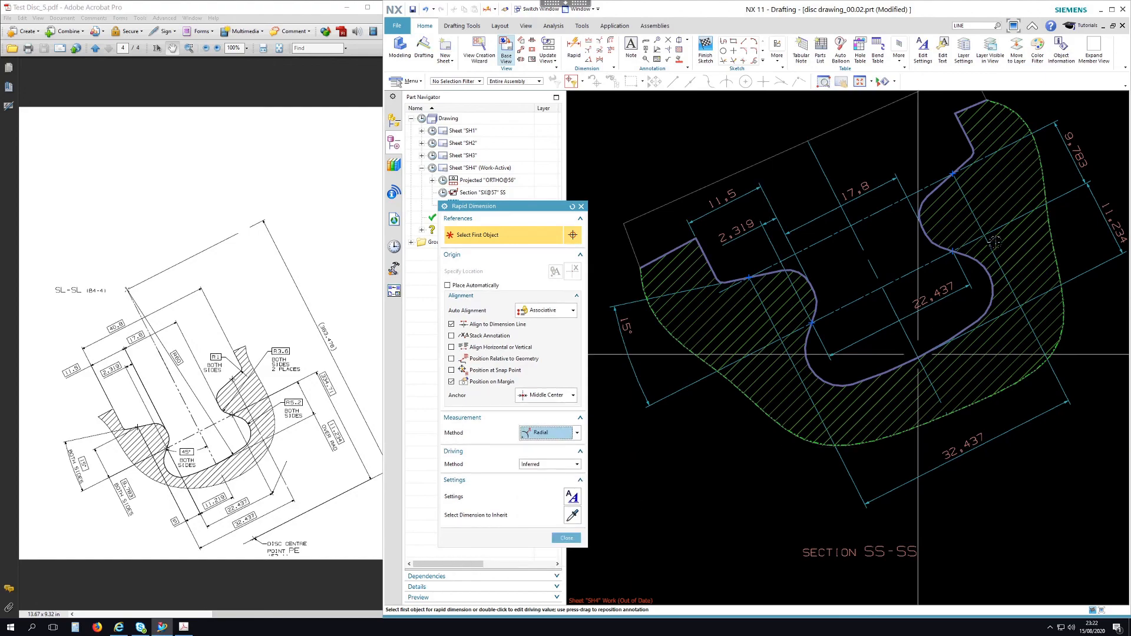
click(971, 151)
click(924, 143)
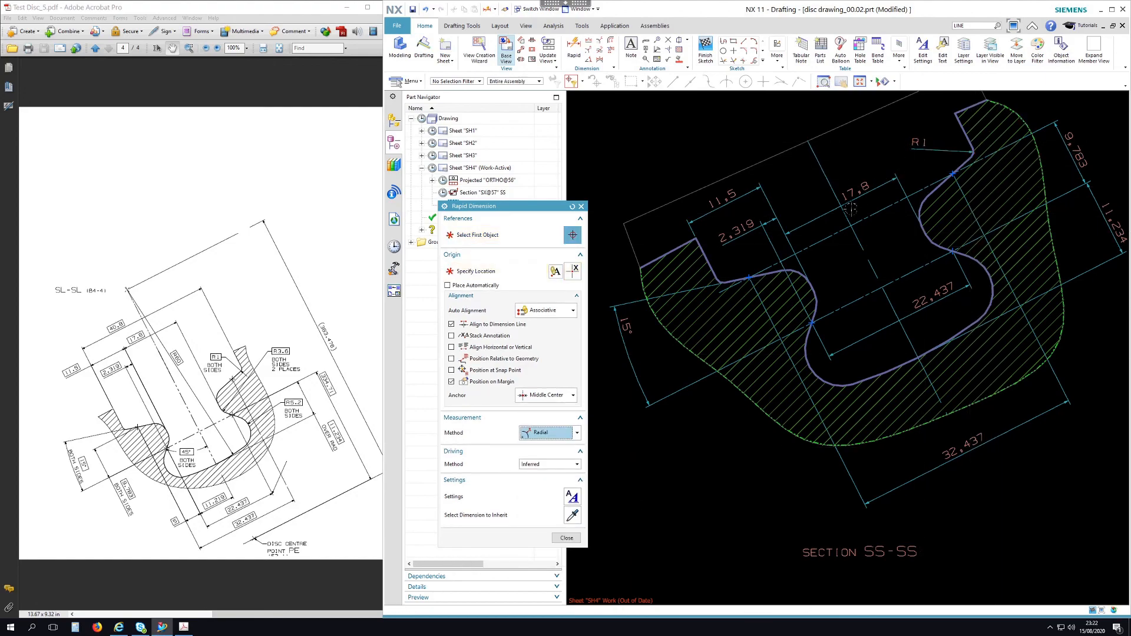
click(818, 304)
click(839, 293)
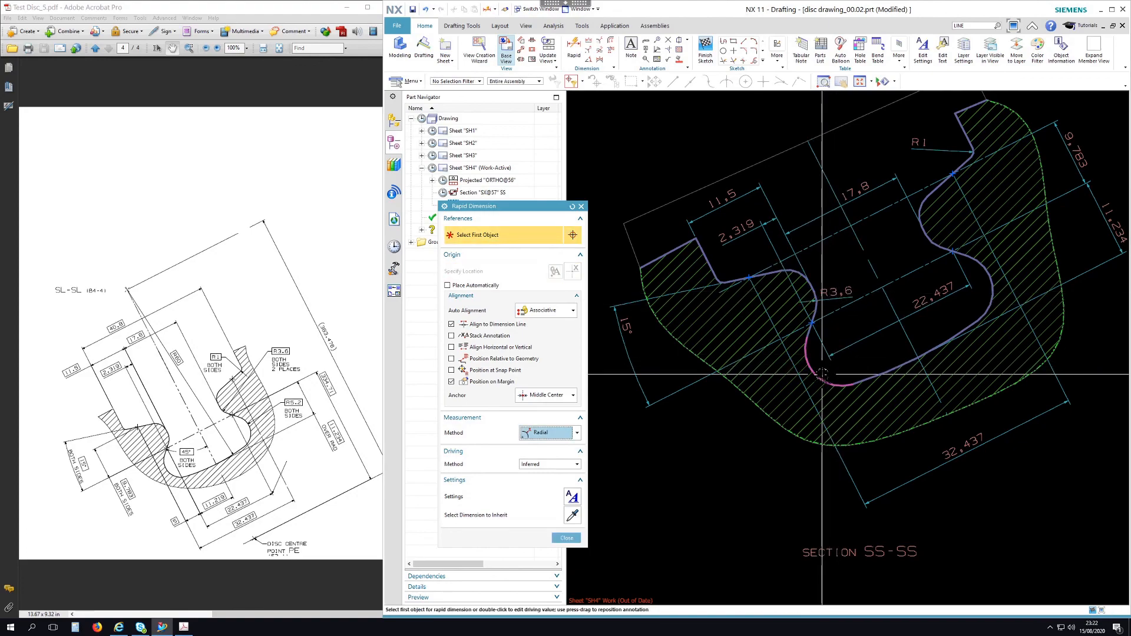
- Add Radial dimensions to the lower-left slot arc, placed outside the section, and to the slot bottom arc, placed inside the slot
click(828, 367)
click(761, 449)
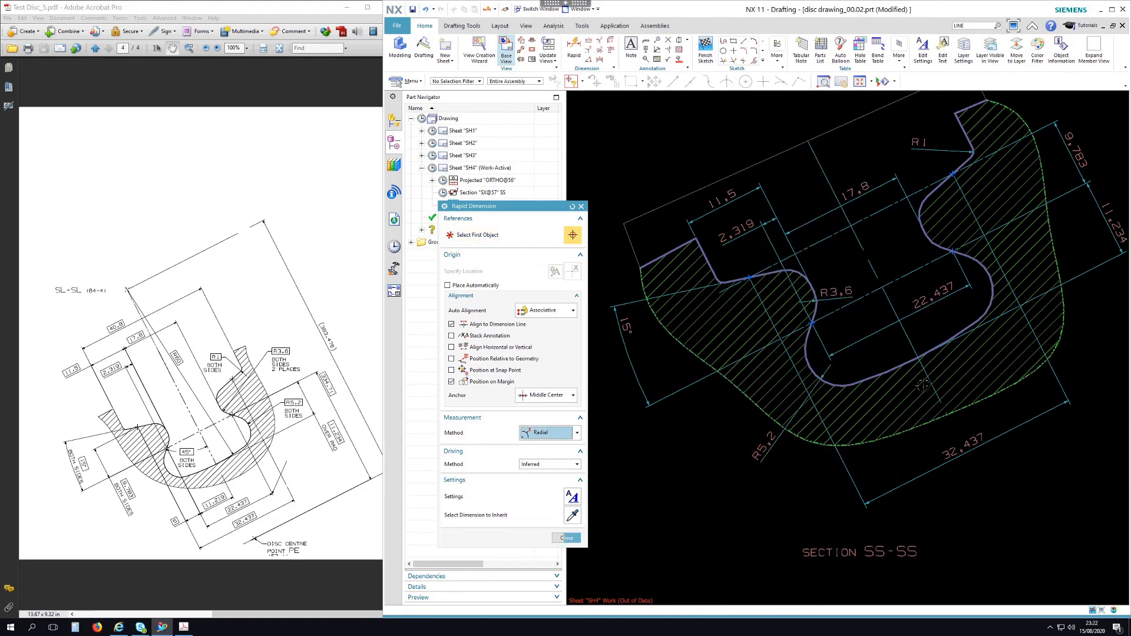
click(893, 315)
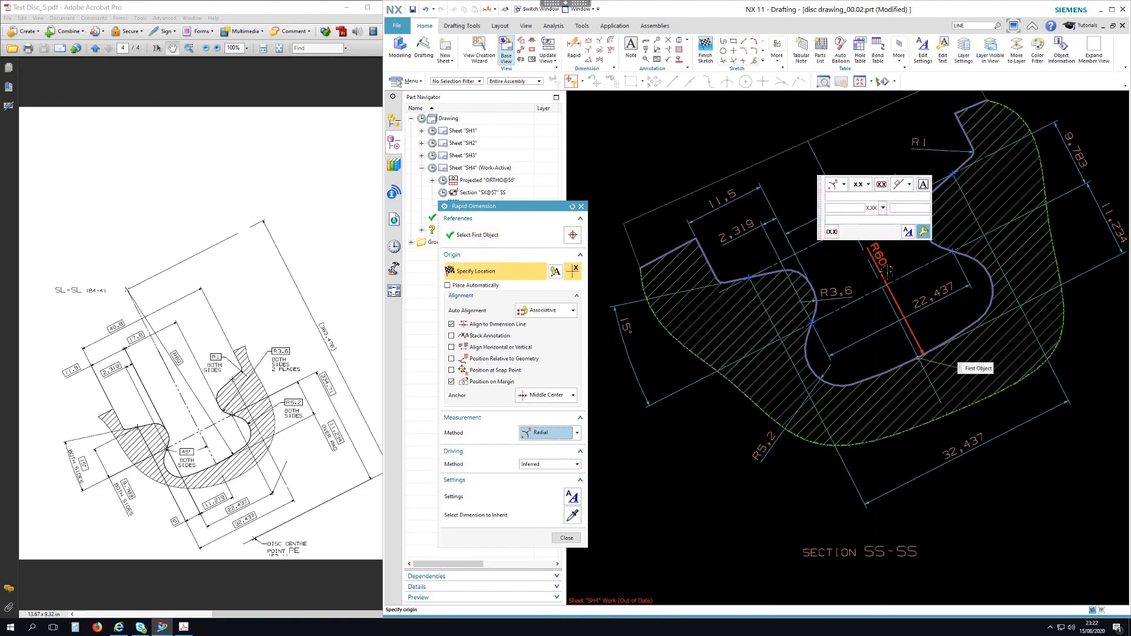
click(887, 345)
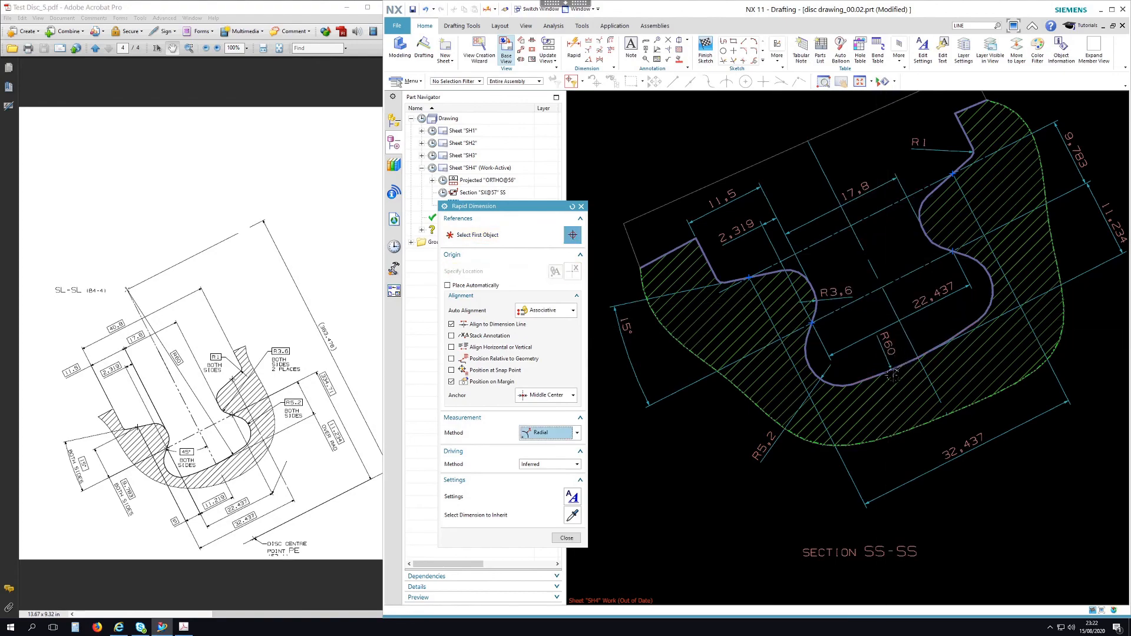
key(Escape)
- Examine the dimensioned section SS-SS and the projected view on sheet SH4
scroll(697, 312, down, 4)
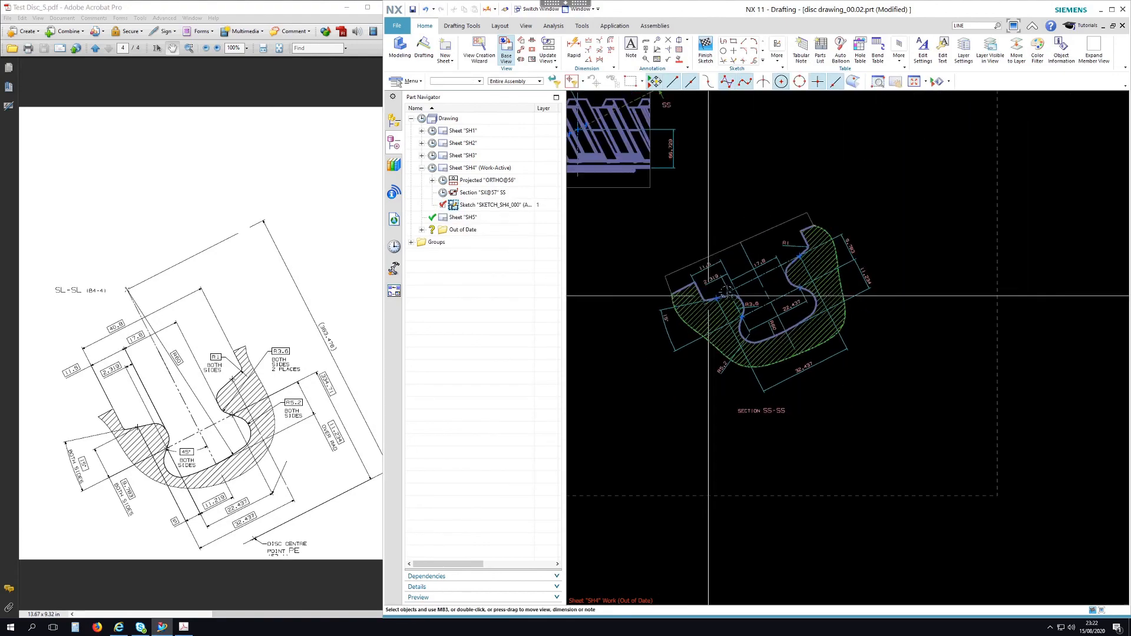
scroll(884, 379, down, 1)
scroll(723, 252, up, 1)
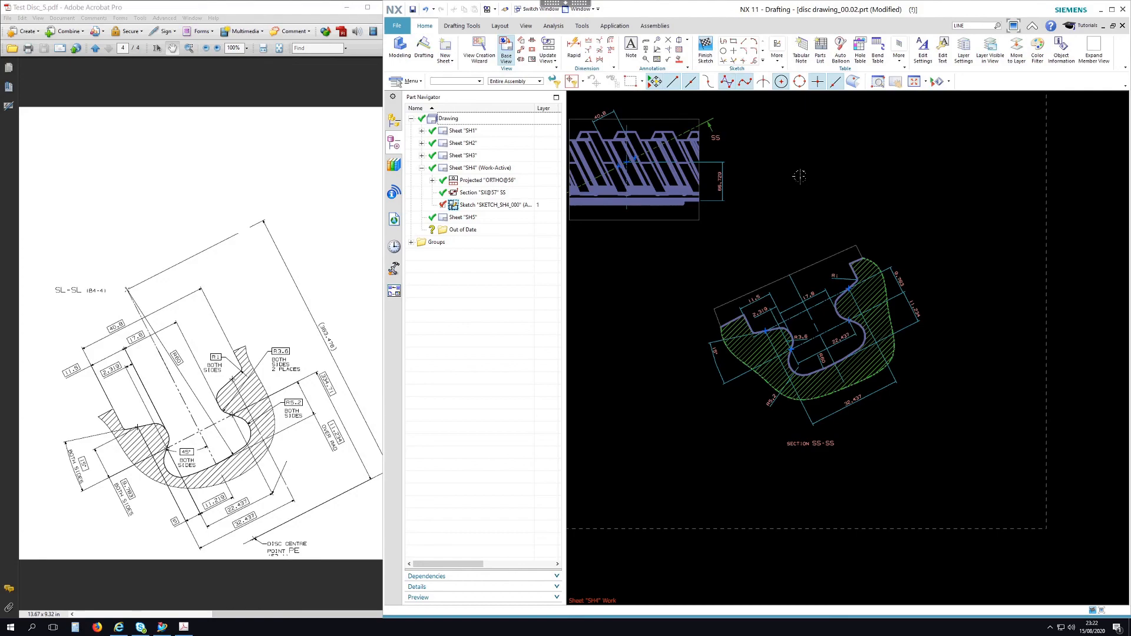
scroll(790, 347, up, 4)
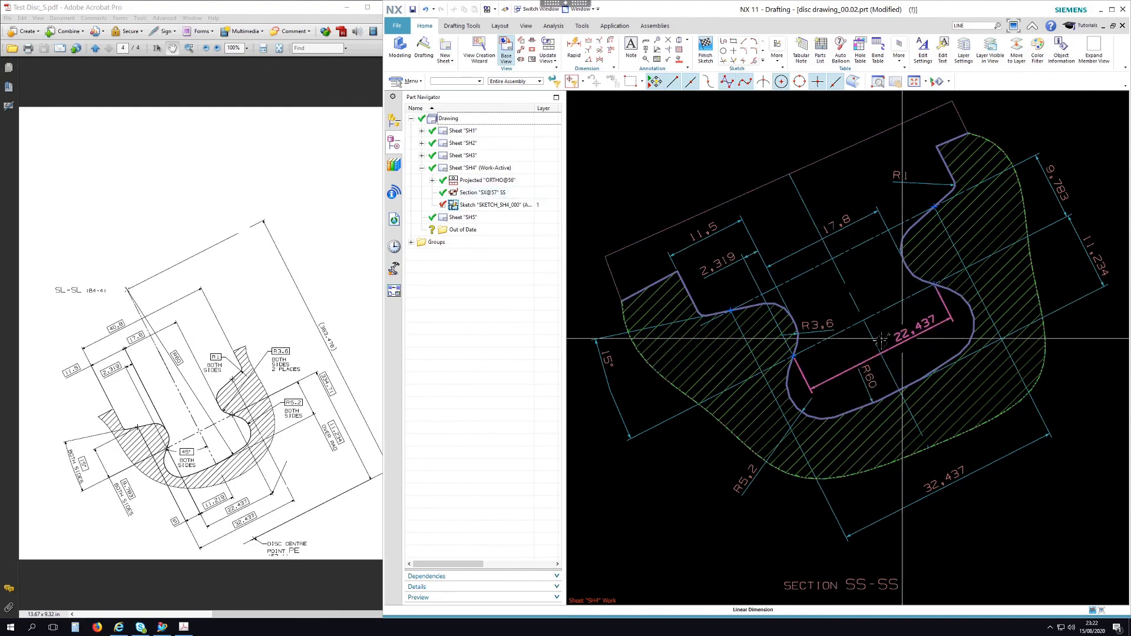
scroll(883, 340, down, 5)
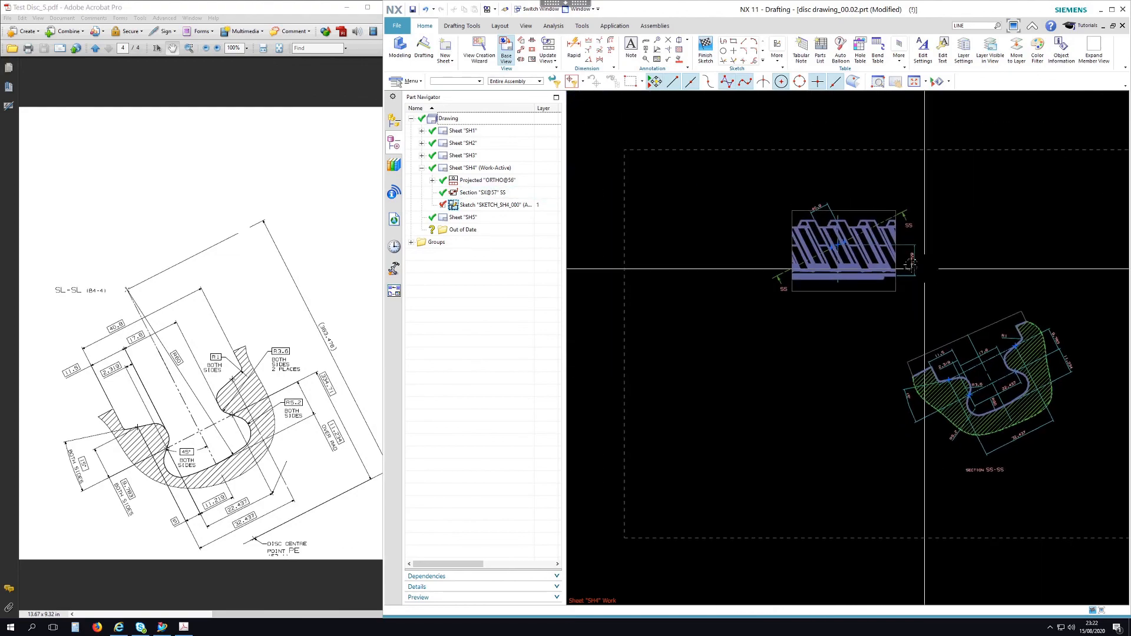
scroll(862, 239, up, 3)
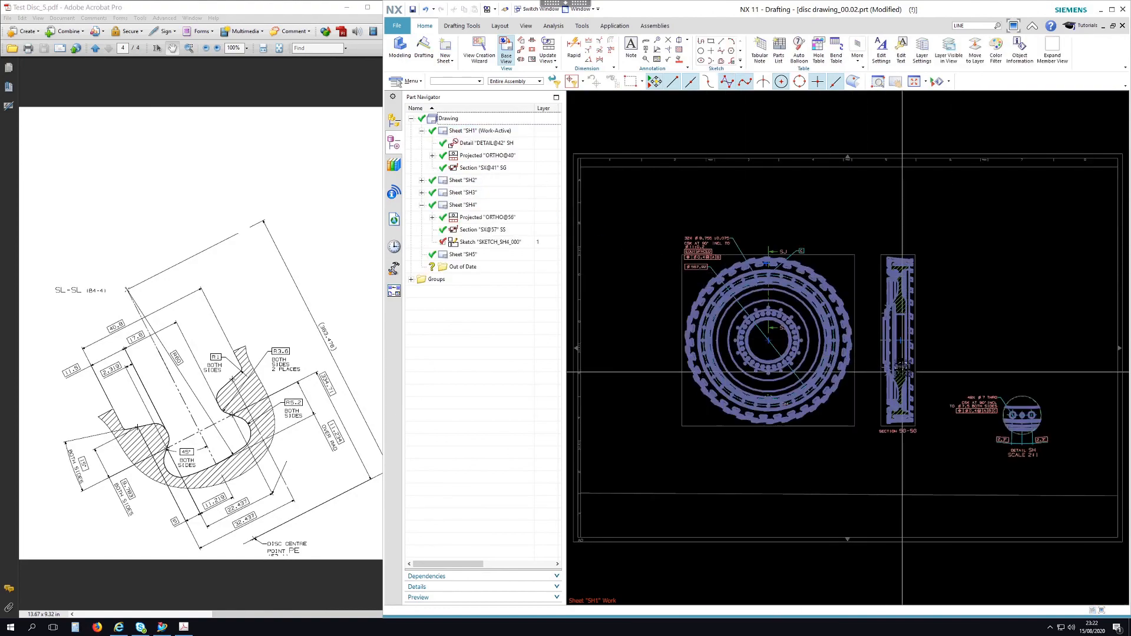
- Review the disc views on sheet SH1, and the section and detail views on sheet SH2
scroll(871, 249, up, 3)
scroll(871, 249, down, 4)
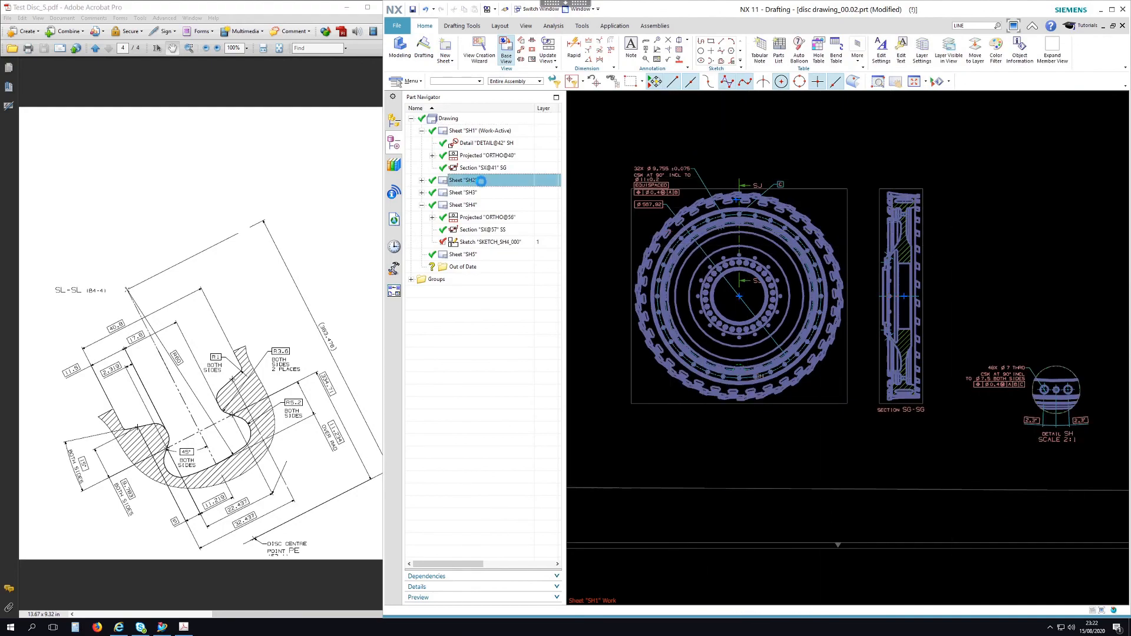
shift+middle_drag(878, 326, 846, 324)
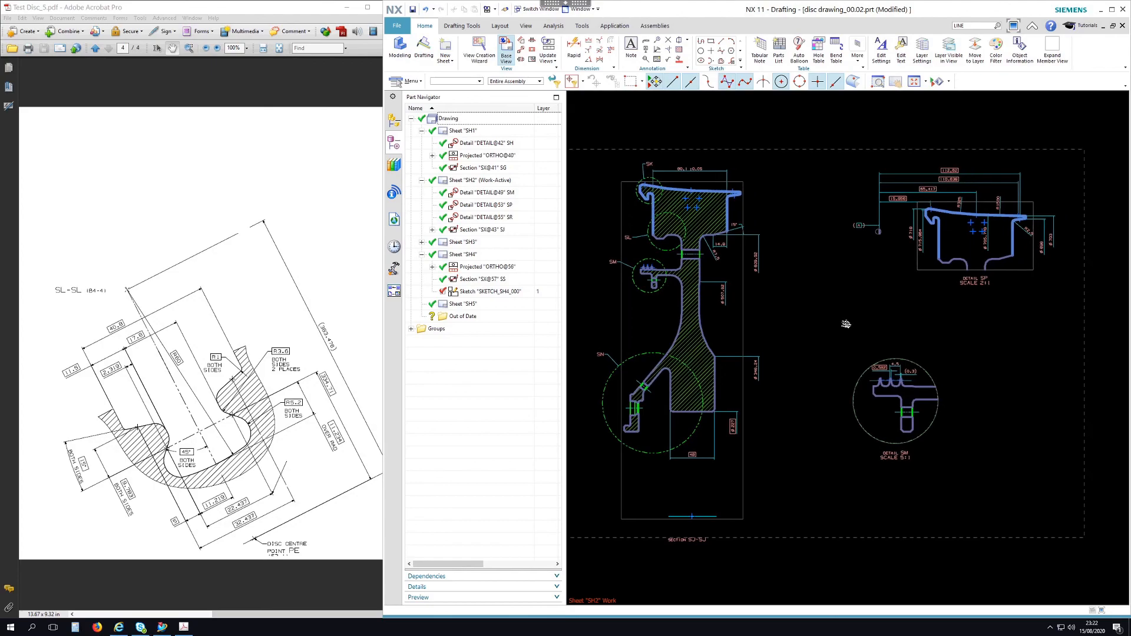
scroll(832, 267, up, 1)
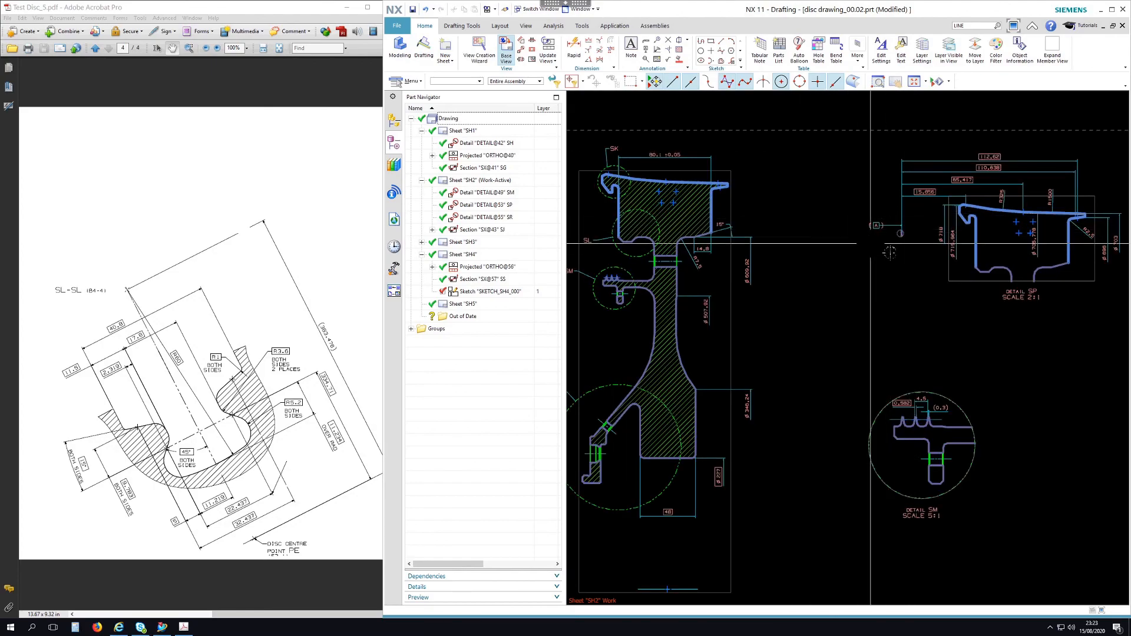
shift+middle_drag(849, 334, 896, 330)
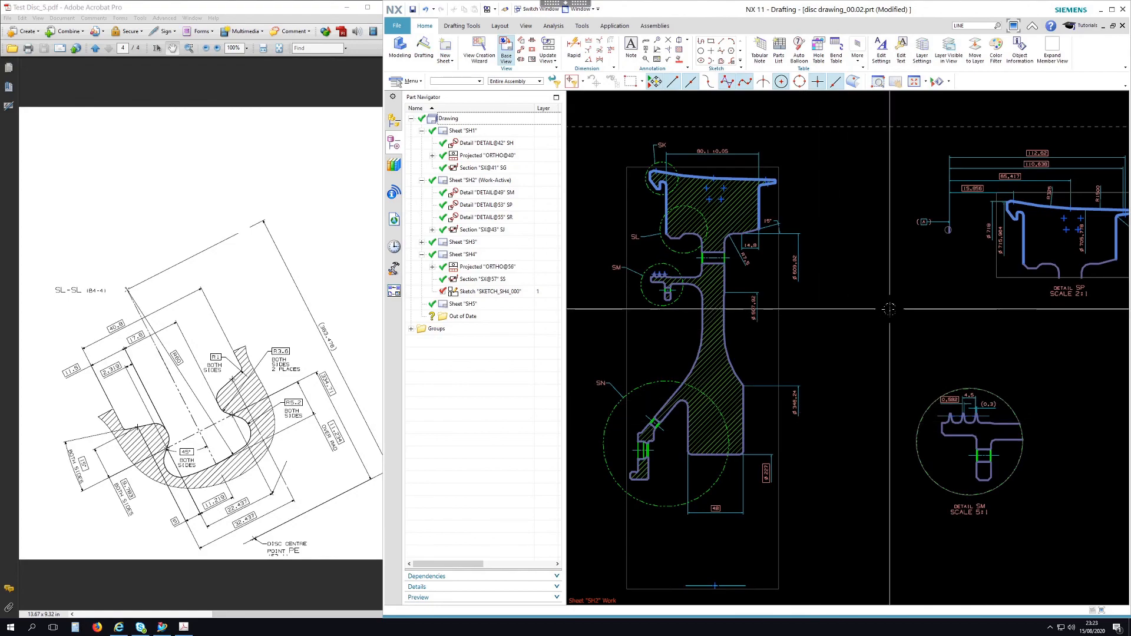
shift+middle_drag(898, 309, 841, 288)
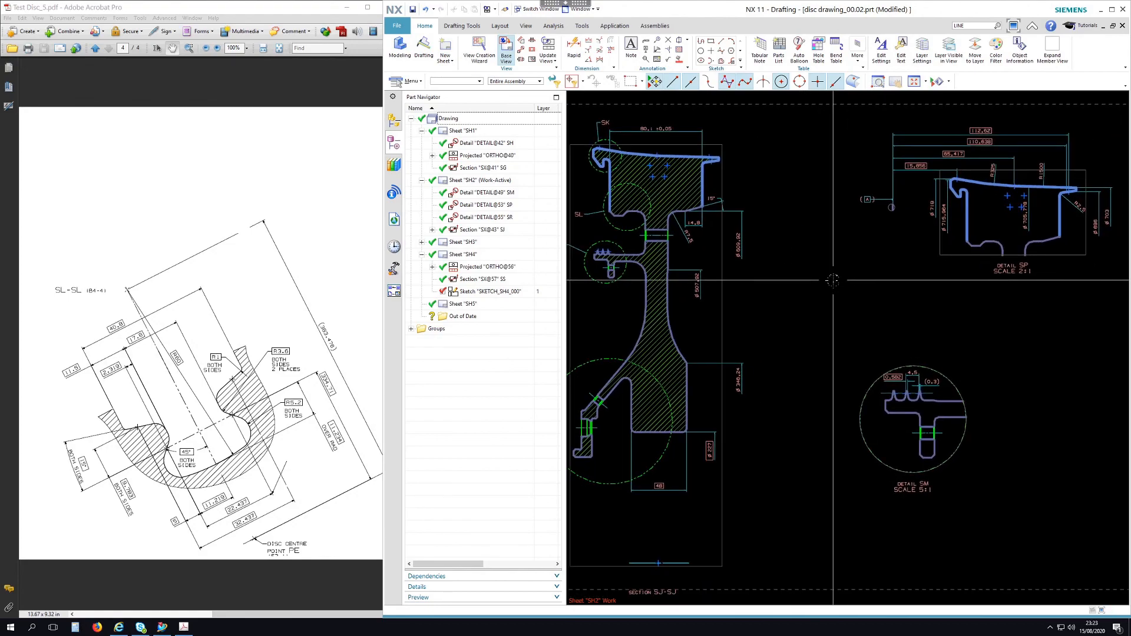